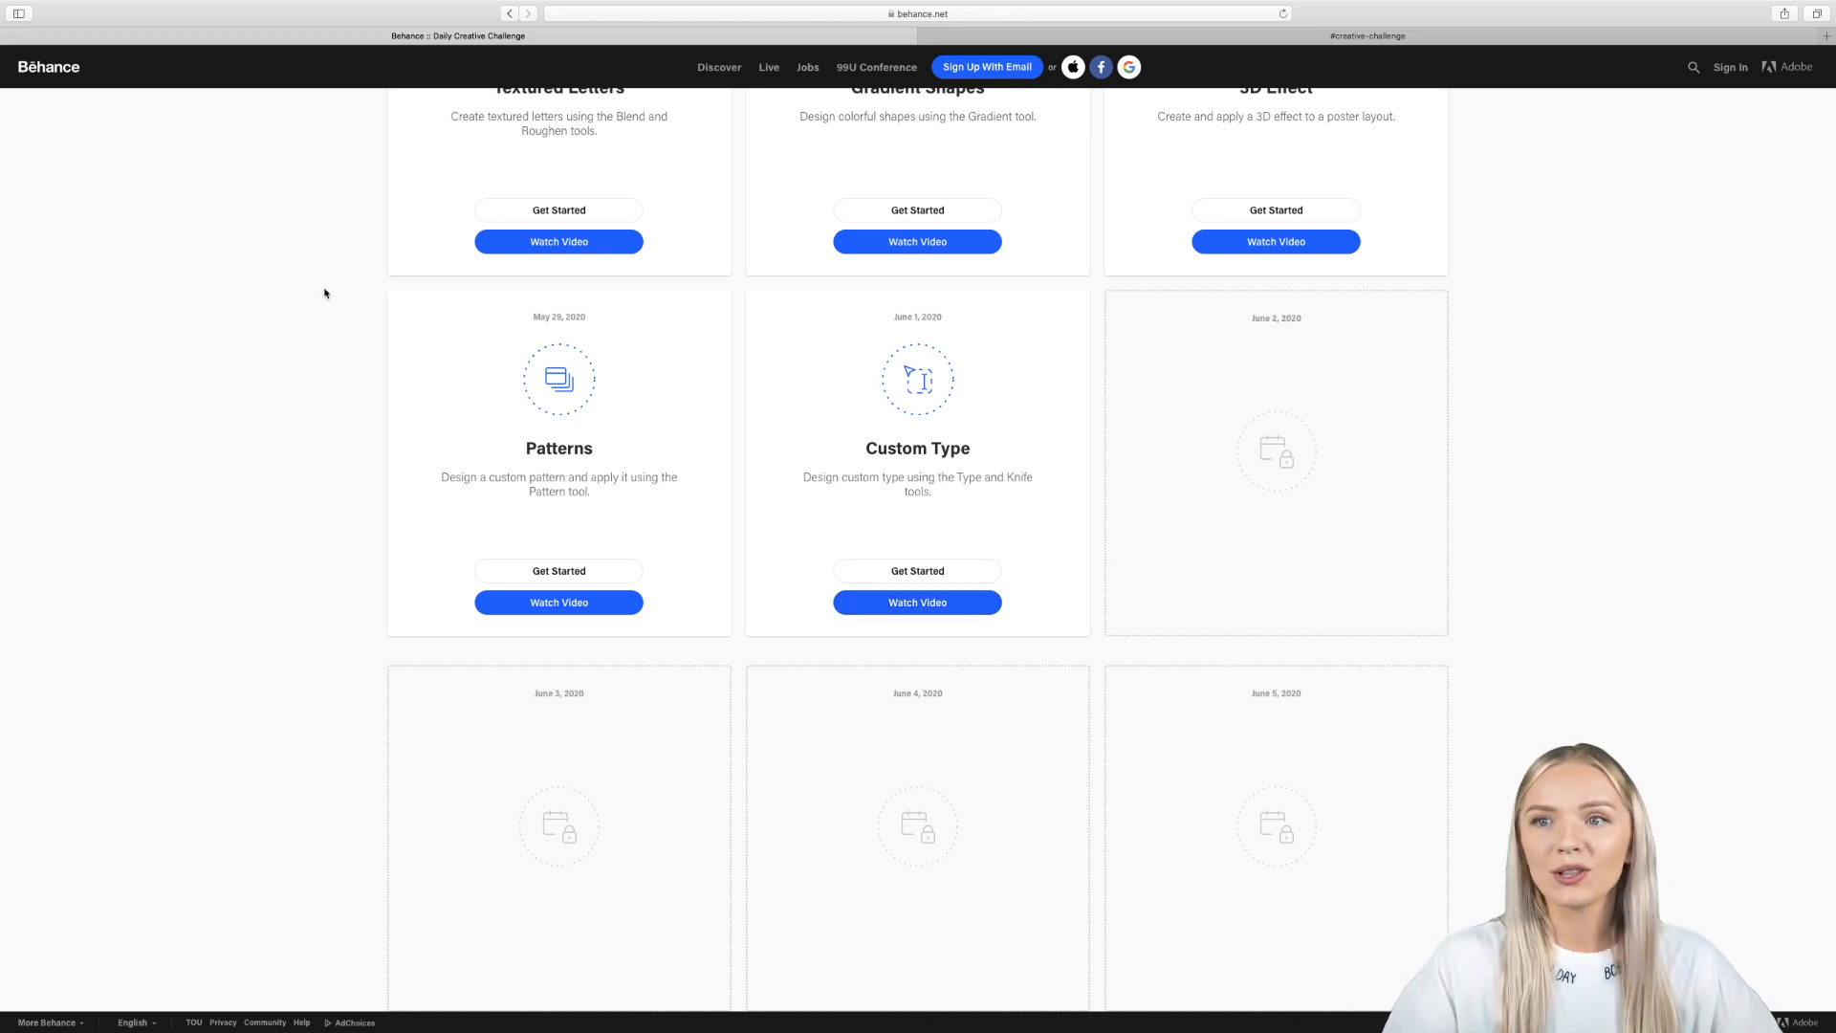
- Switch from the browser to Illustrator and bring the Challenge 5 document into view
left_click(42, 29)
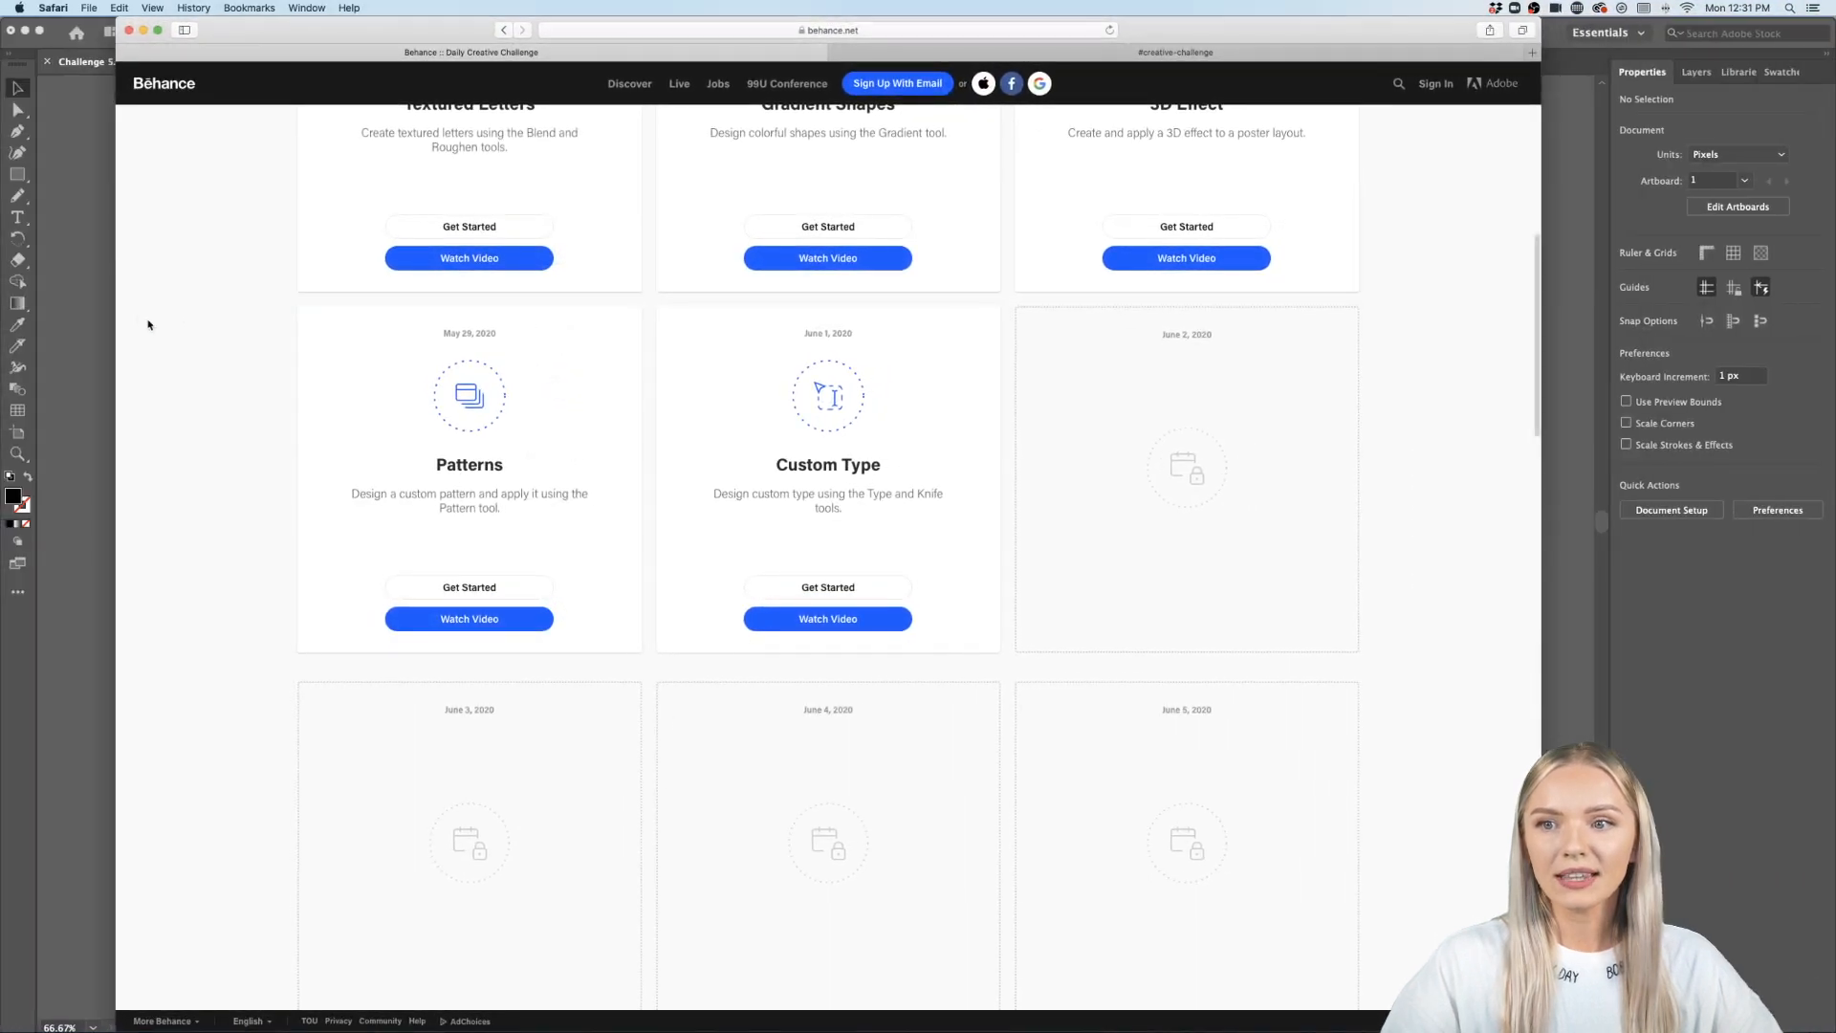
left_click(87, 311)
scroll(87, 311, "left", 3)
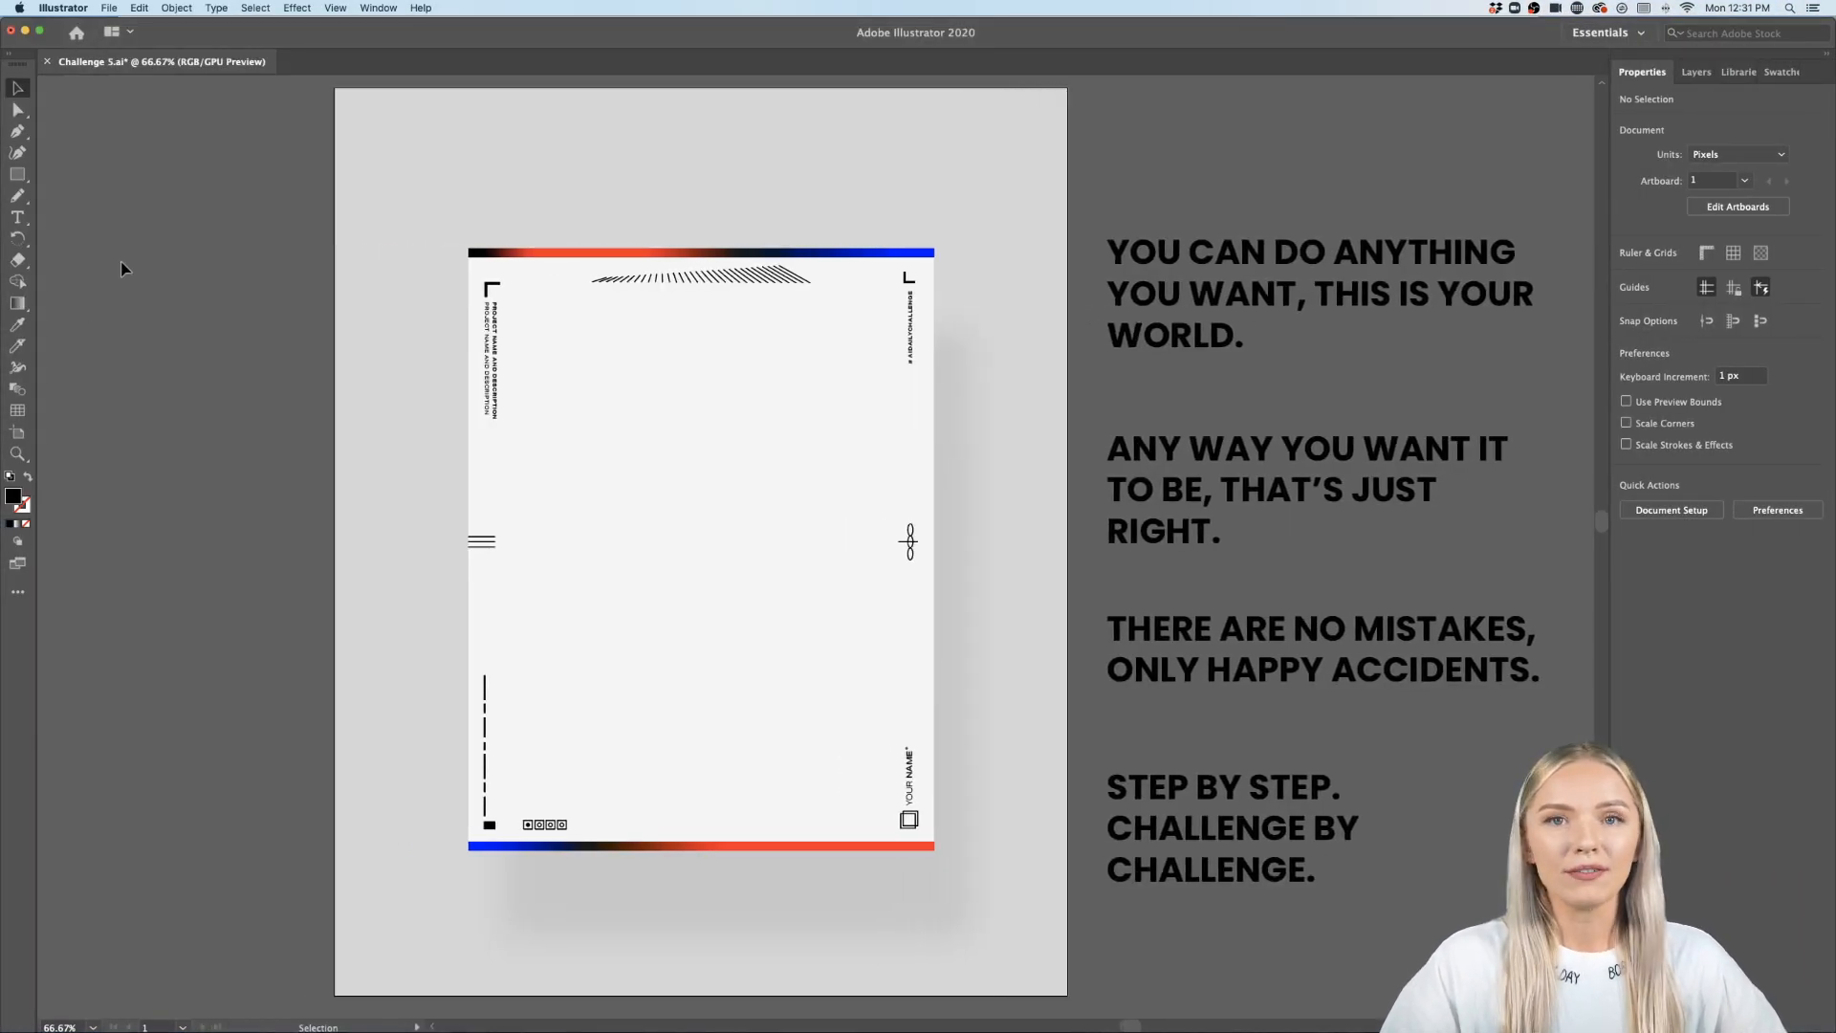
left_click(110, 8)
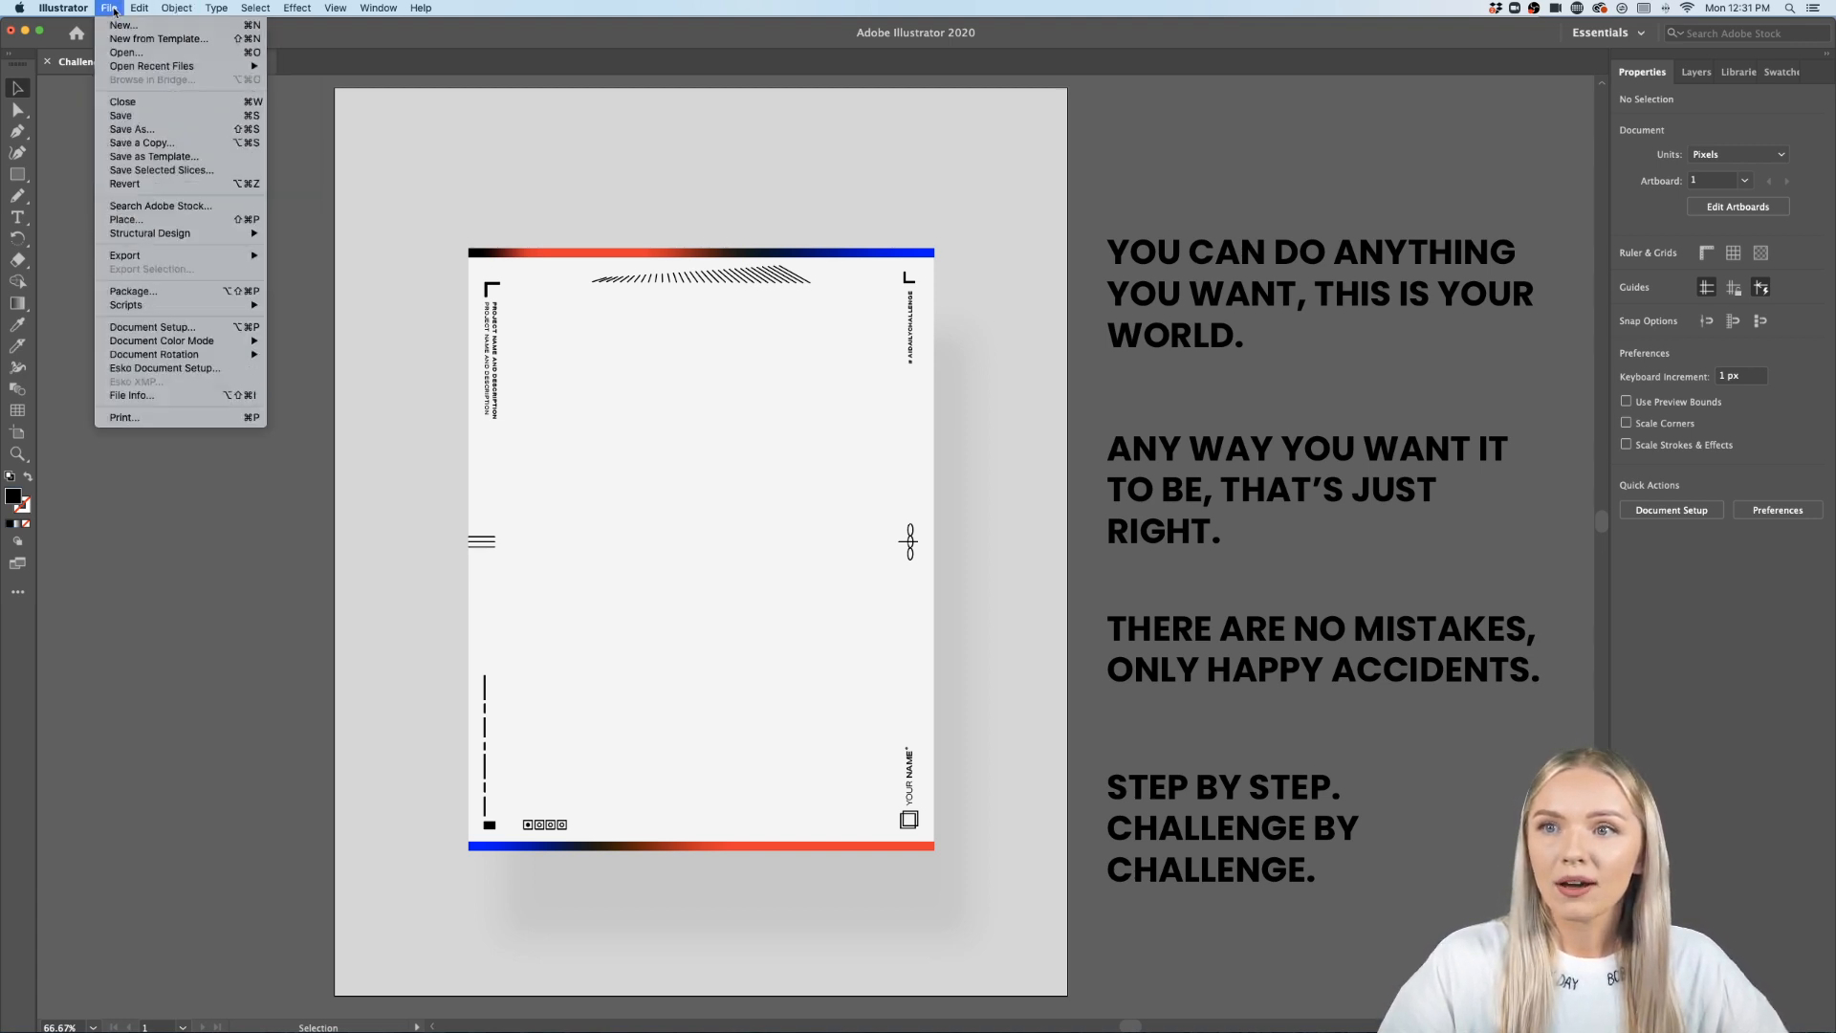
left_click(174, 26)
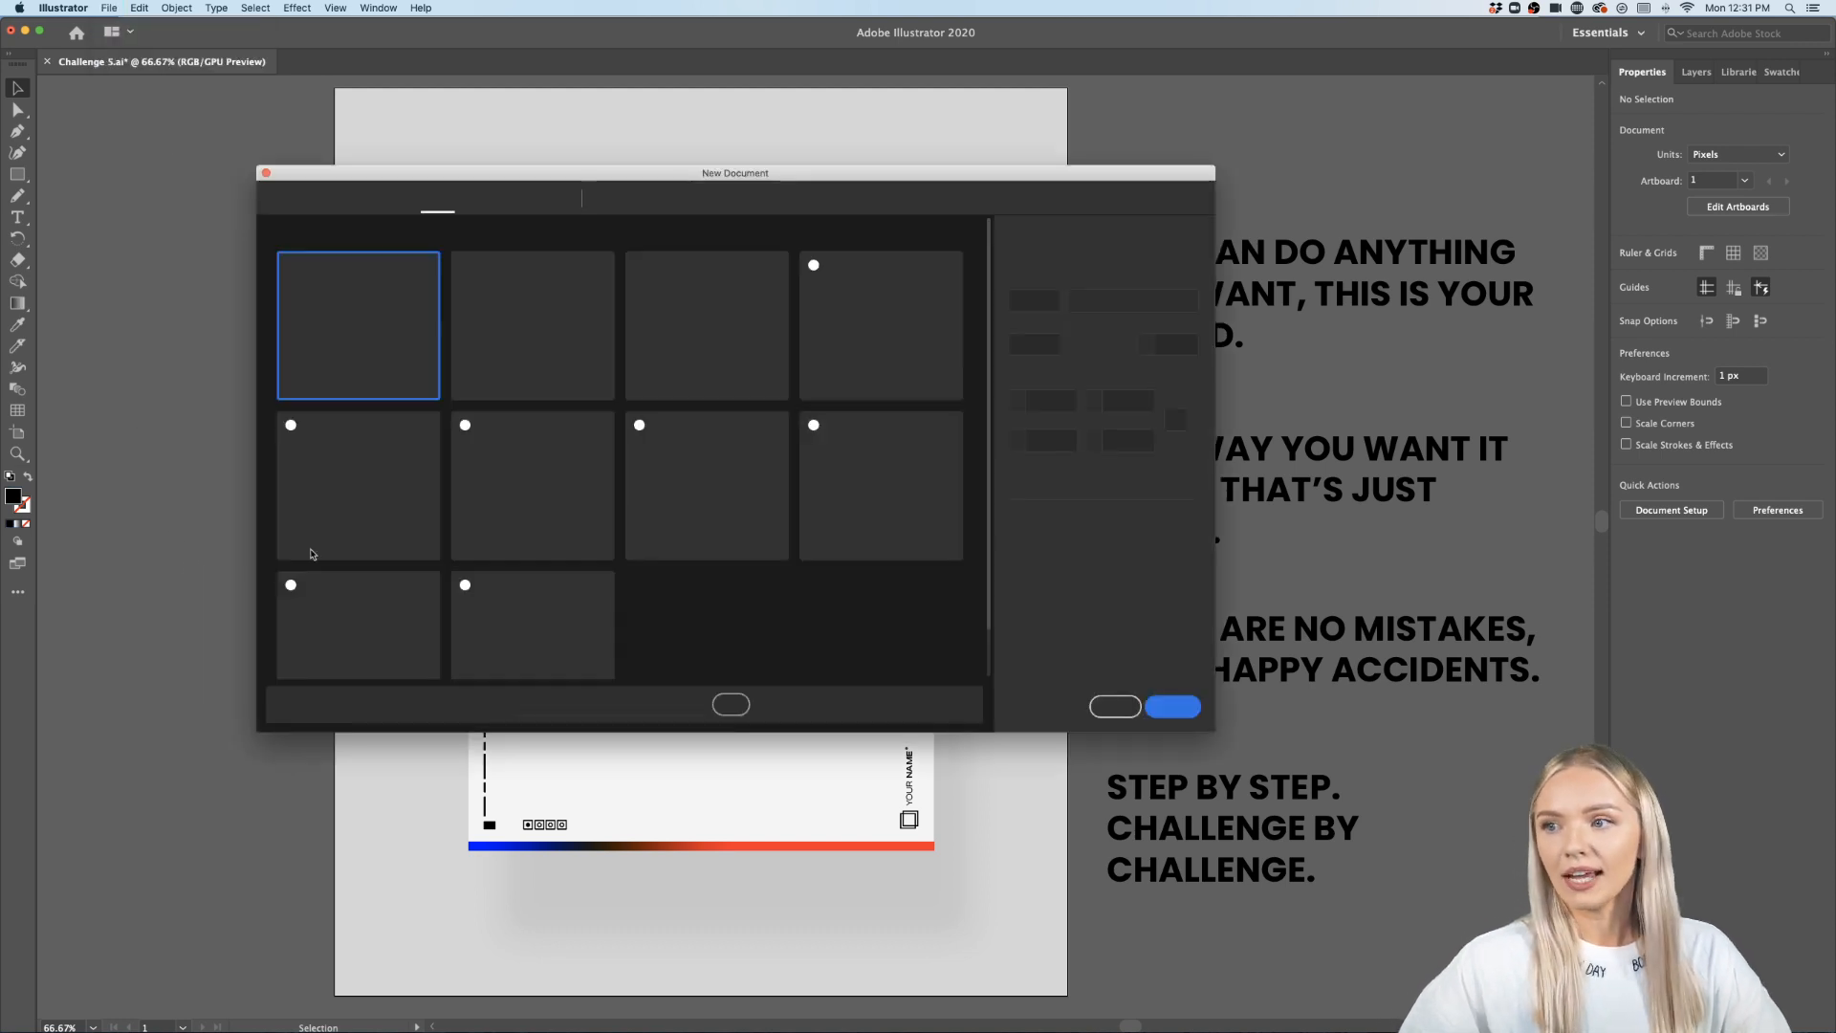
left_click(1060, 281)
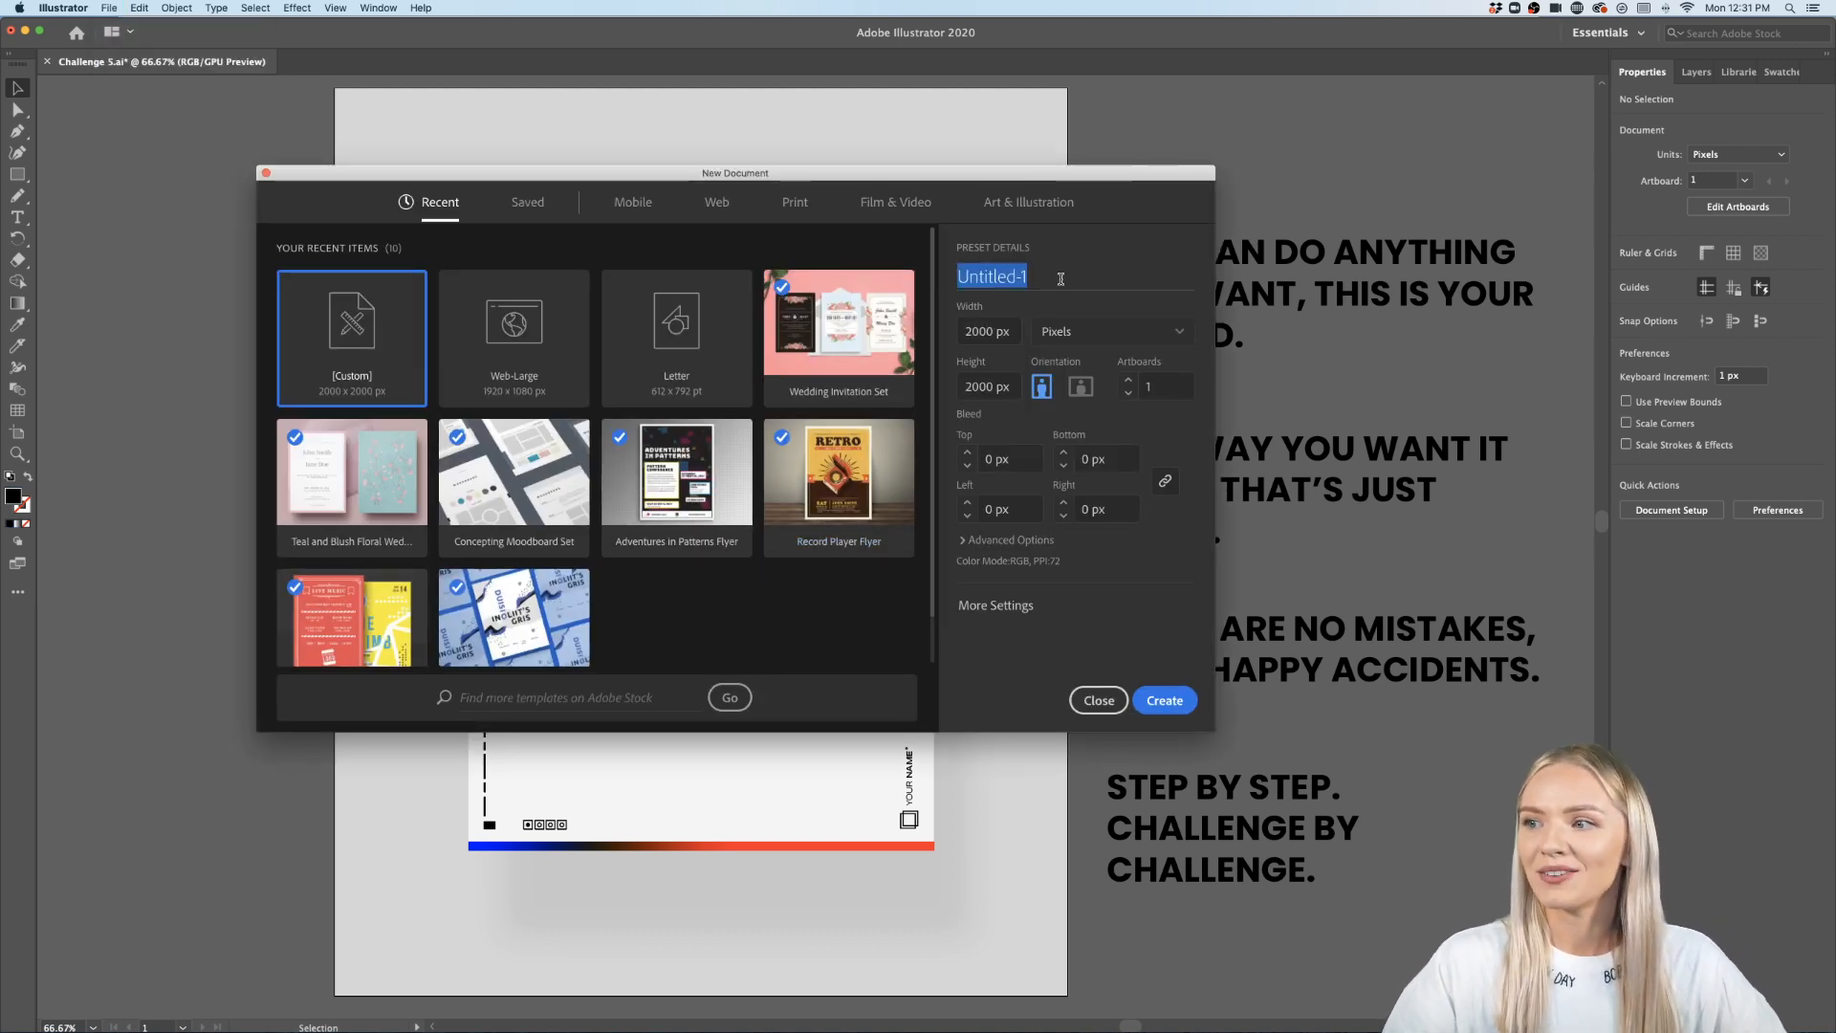
left_click(719, 202)
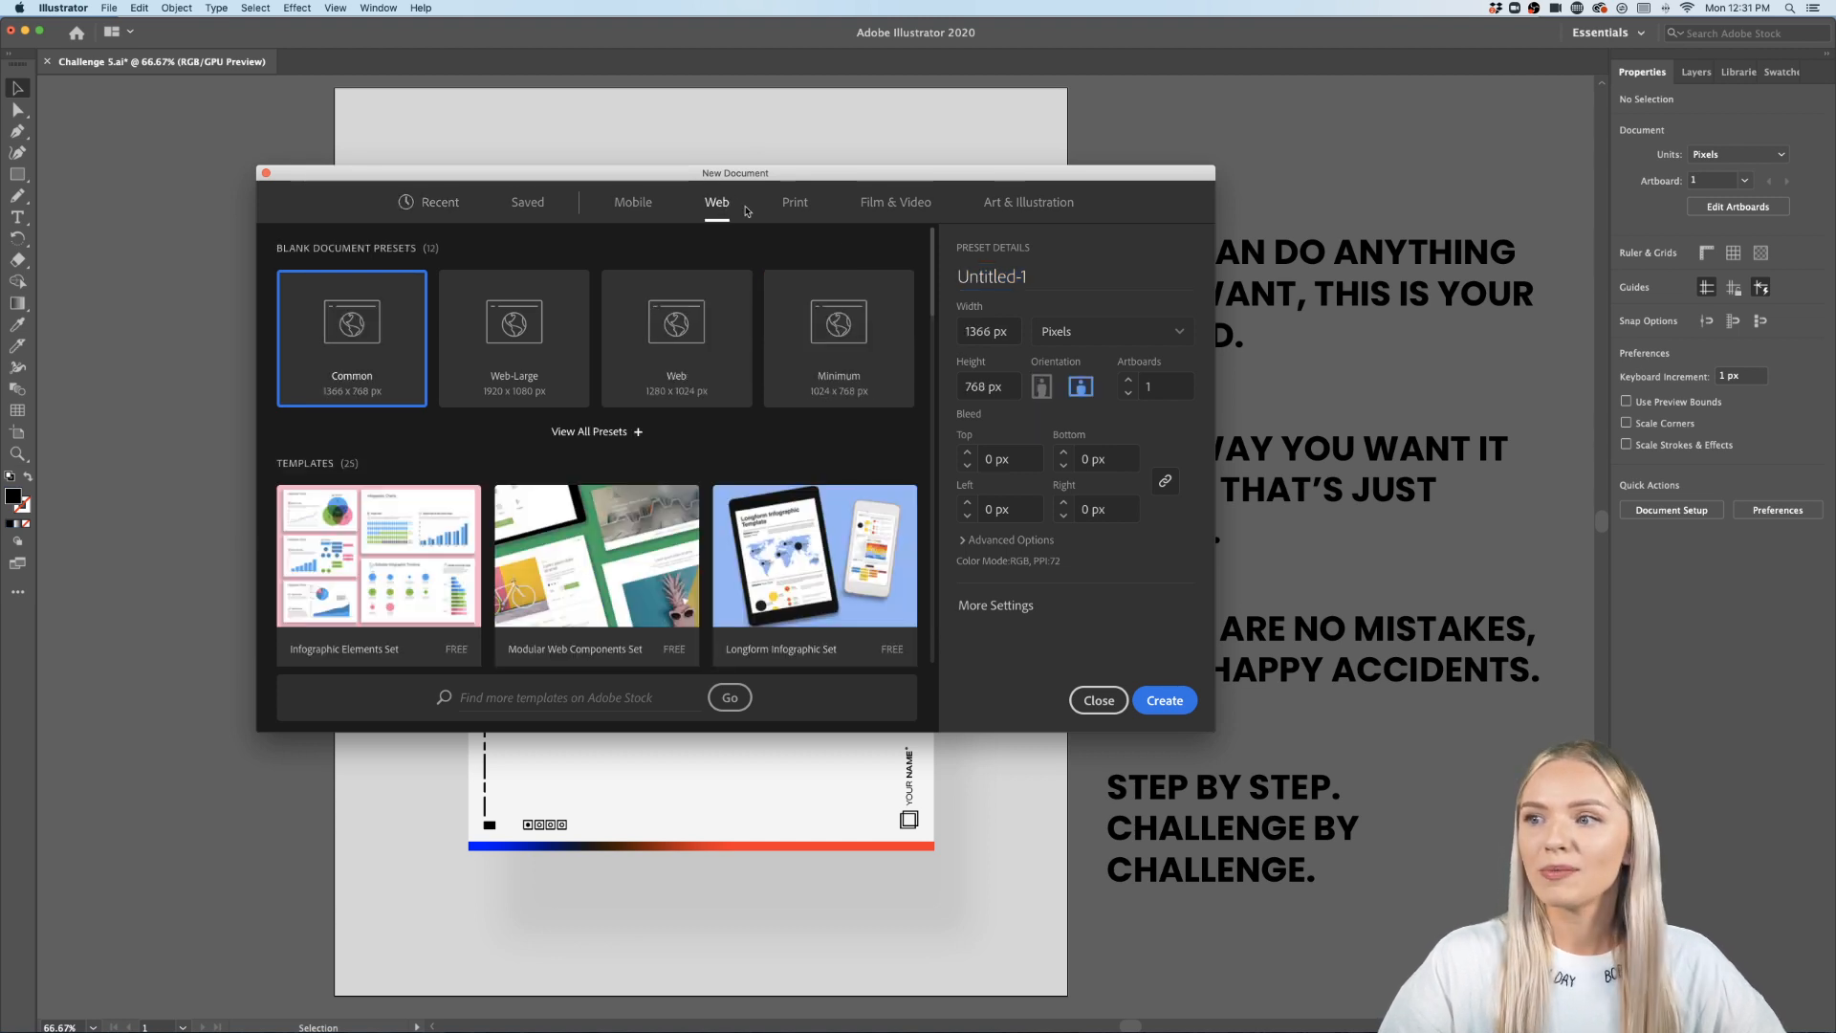
left_click(1034, 275)
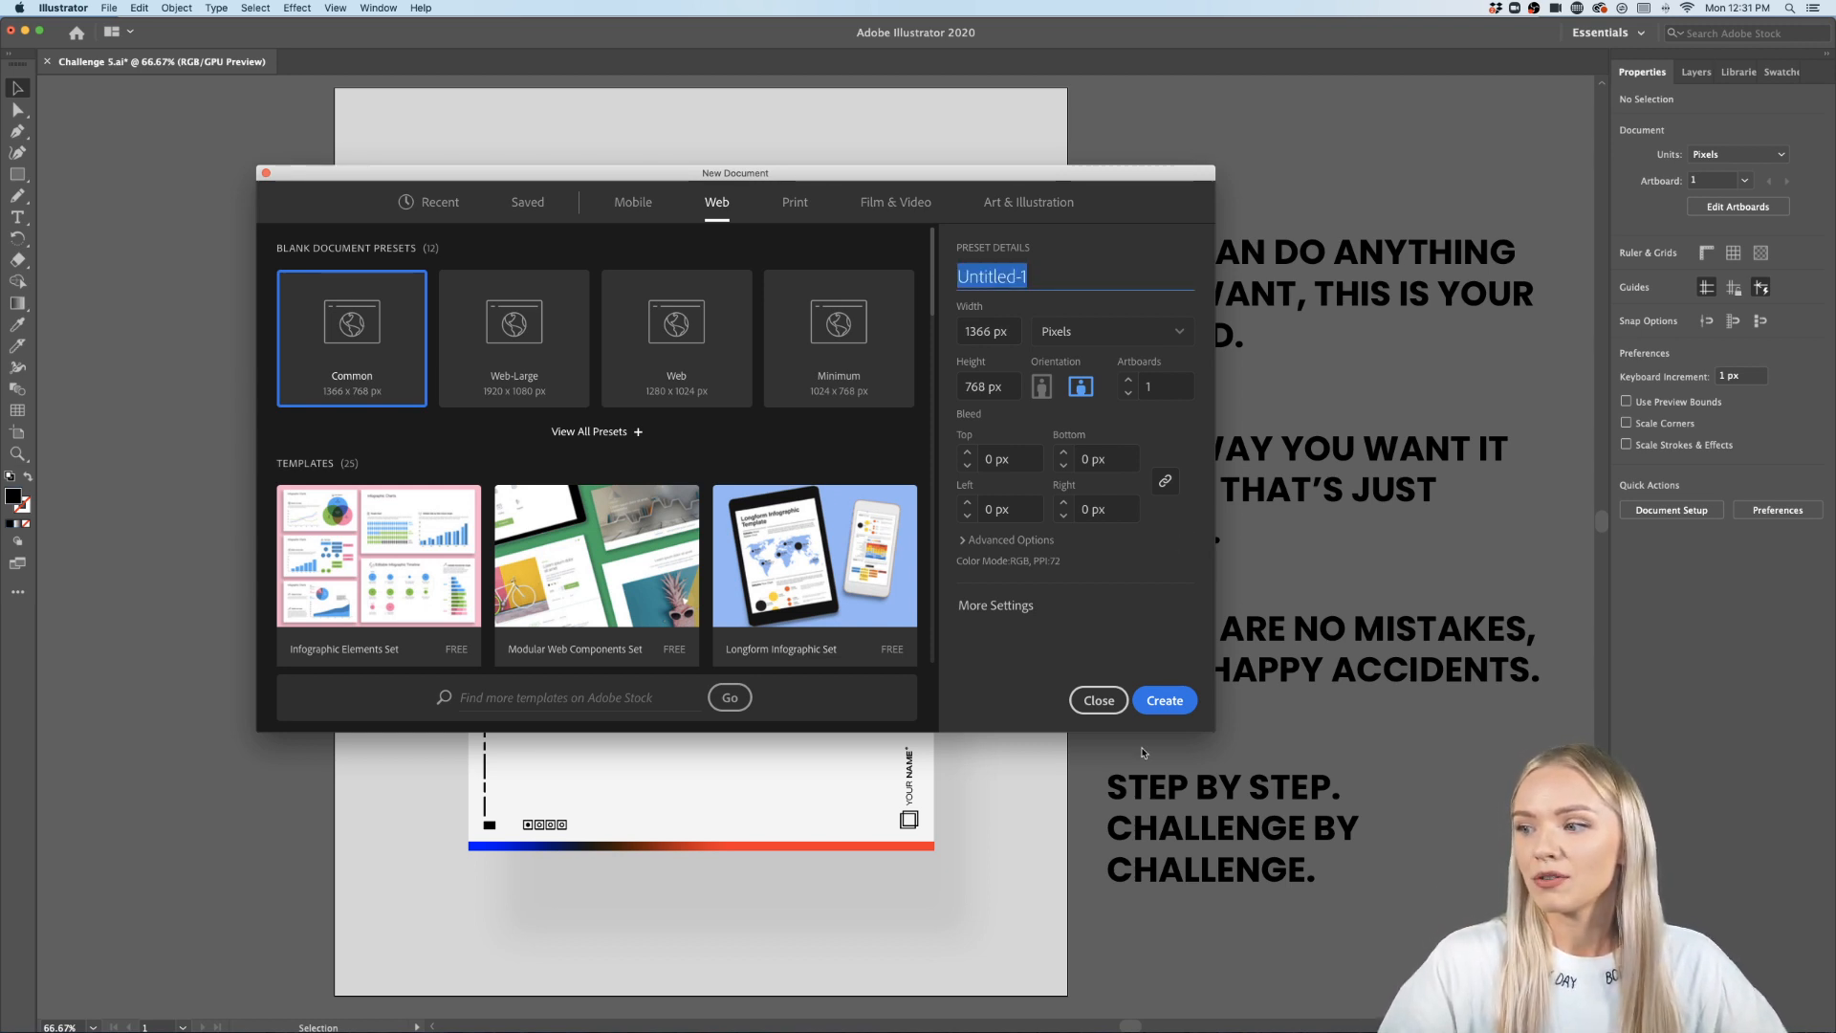
left_click(1098, 700)
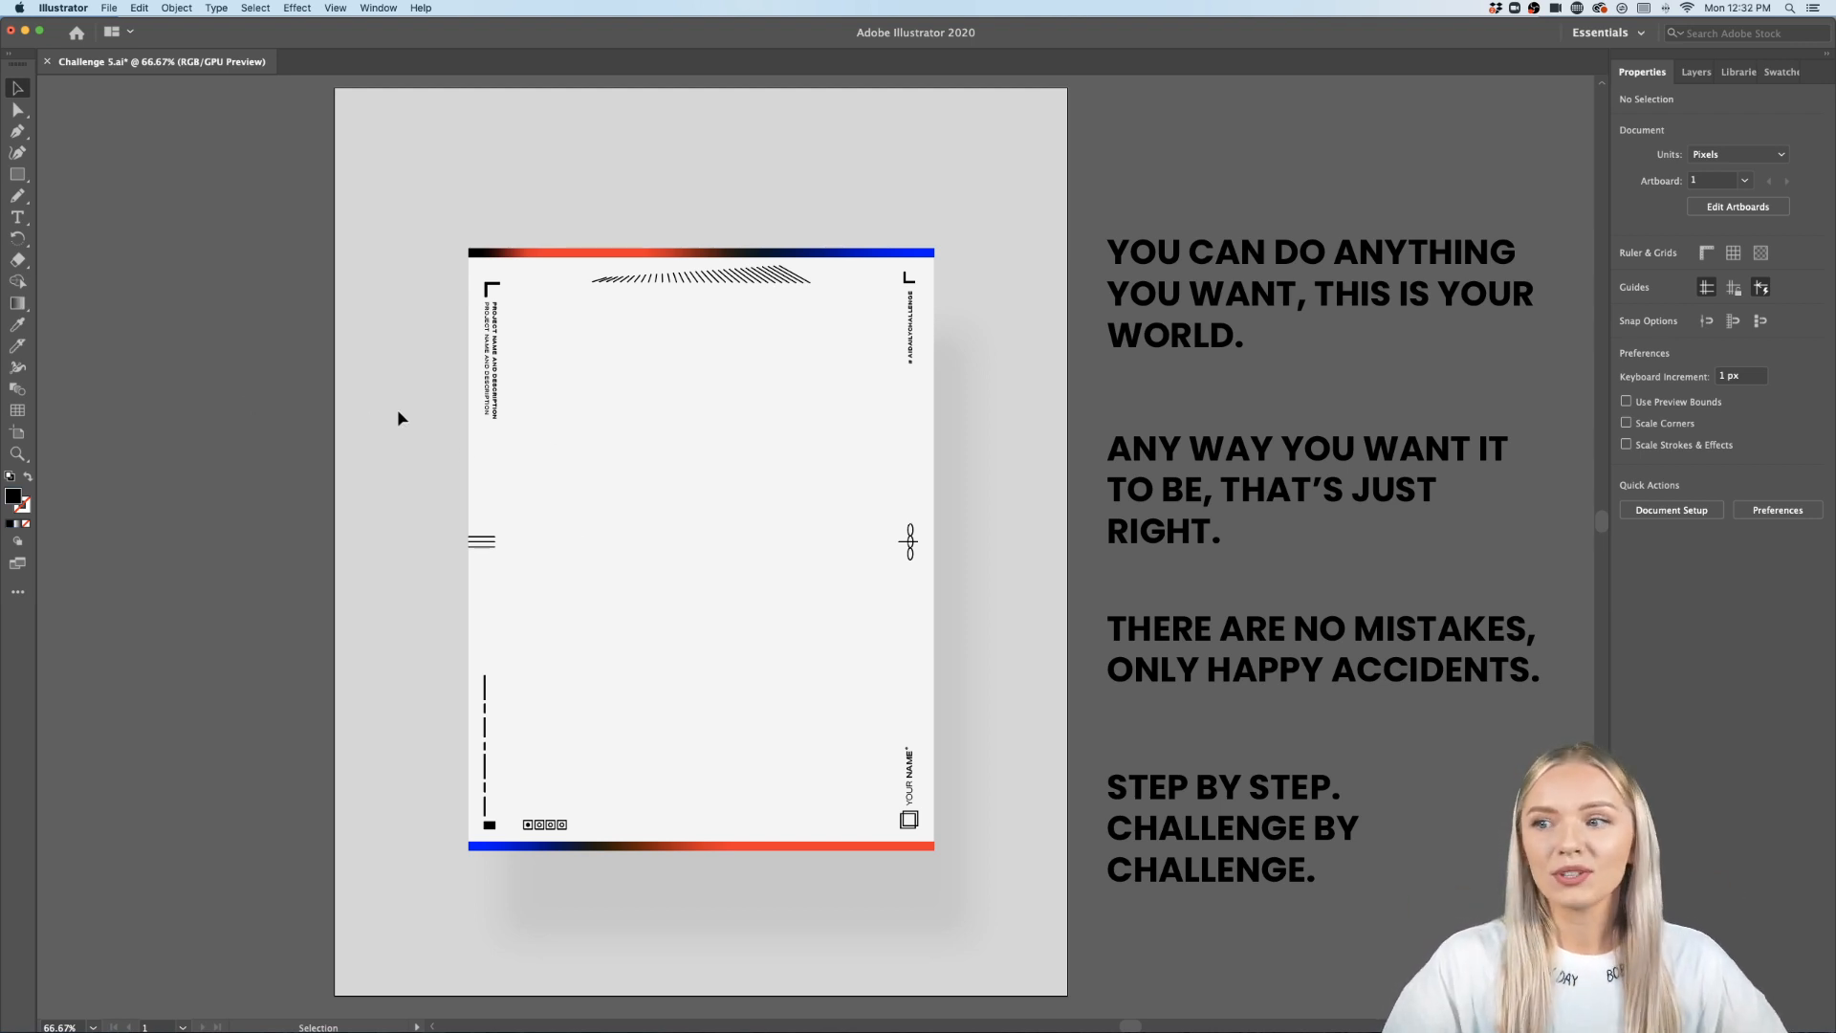
- Inspect the poster template's text and decorative elements at different zoom levels
scroll(462, 449, "down", 1)
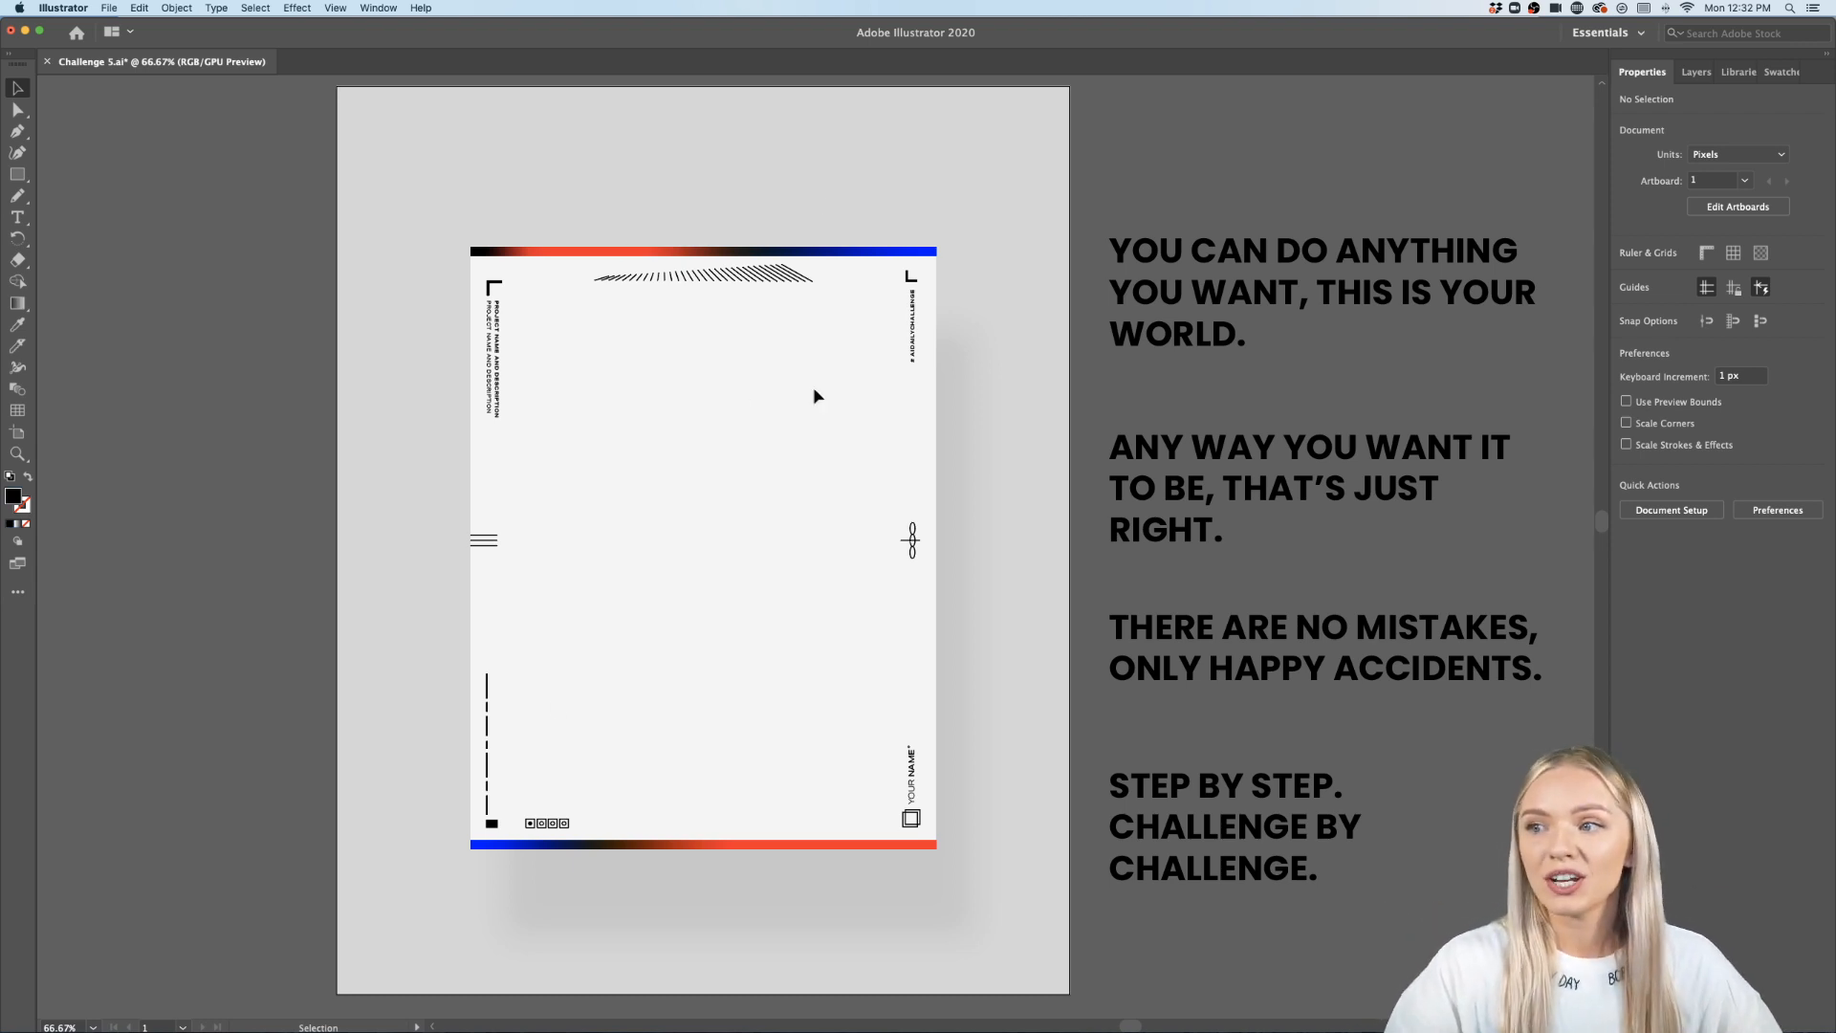
key("super+a")
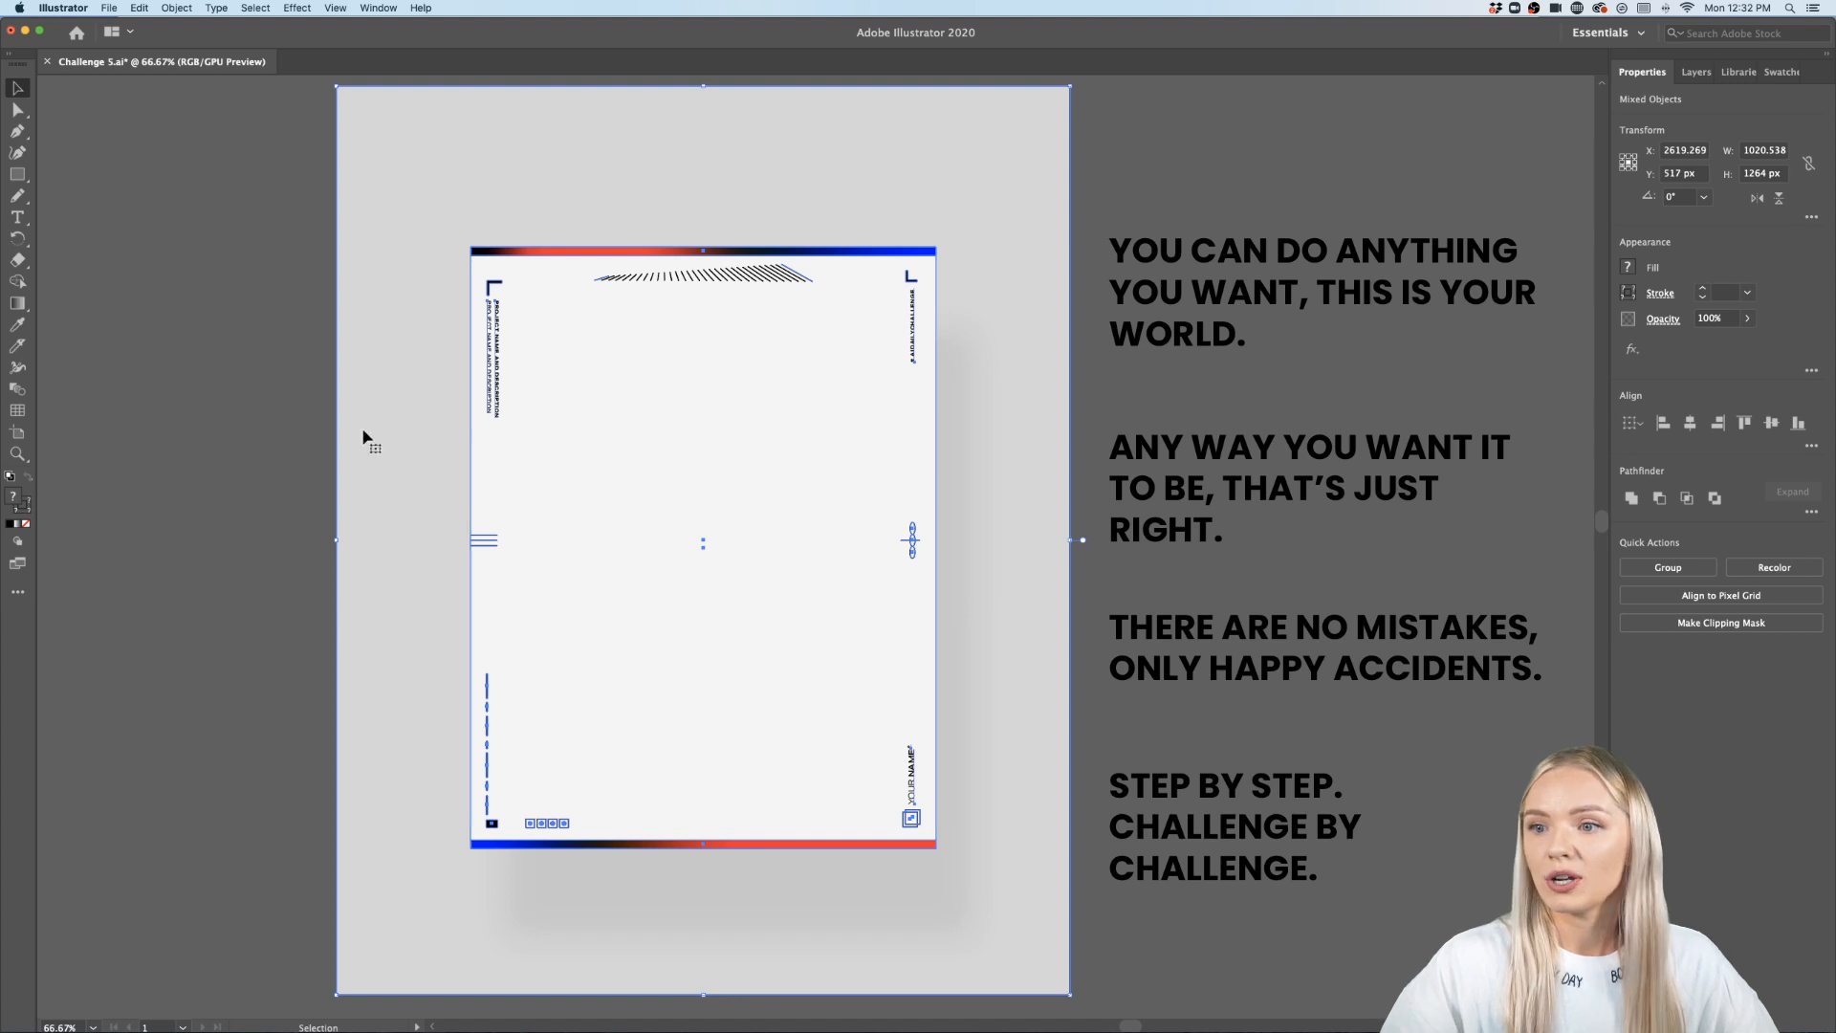
left_click(328, 430)
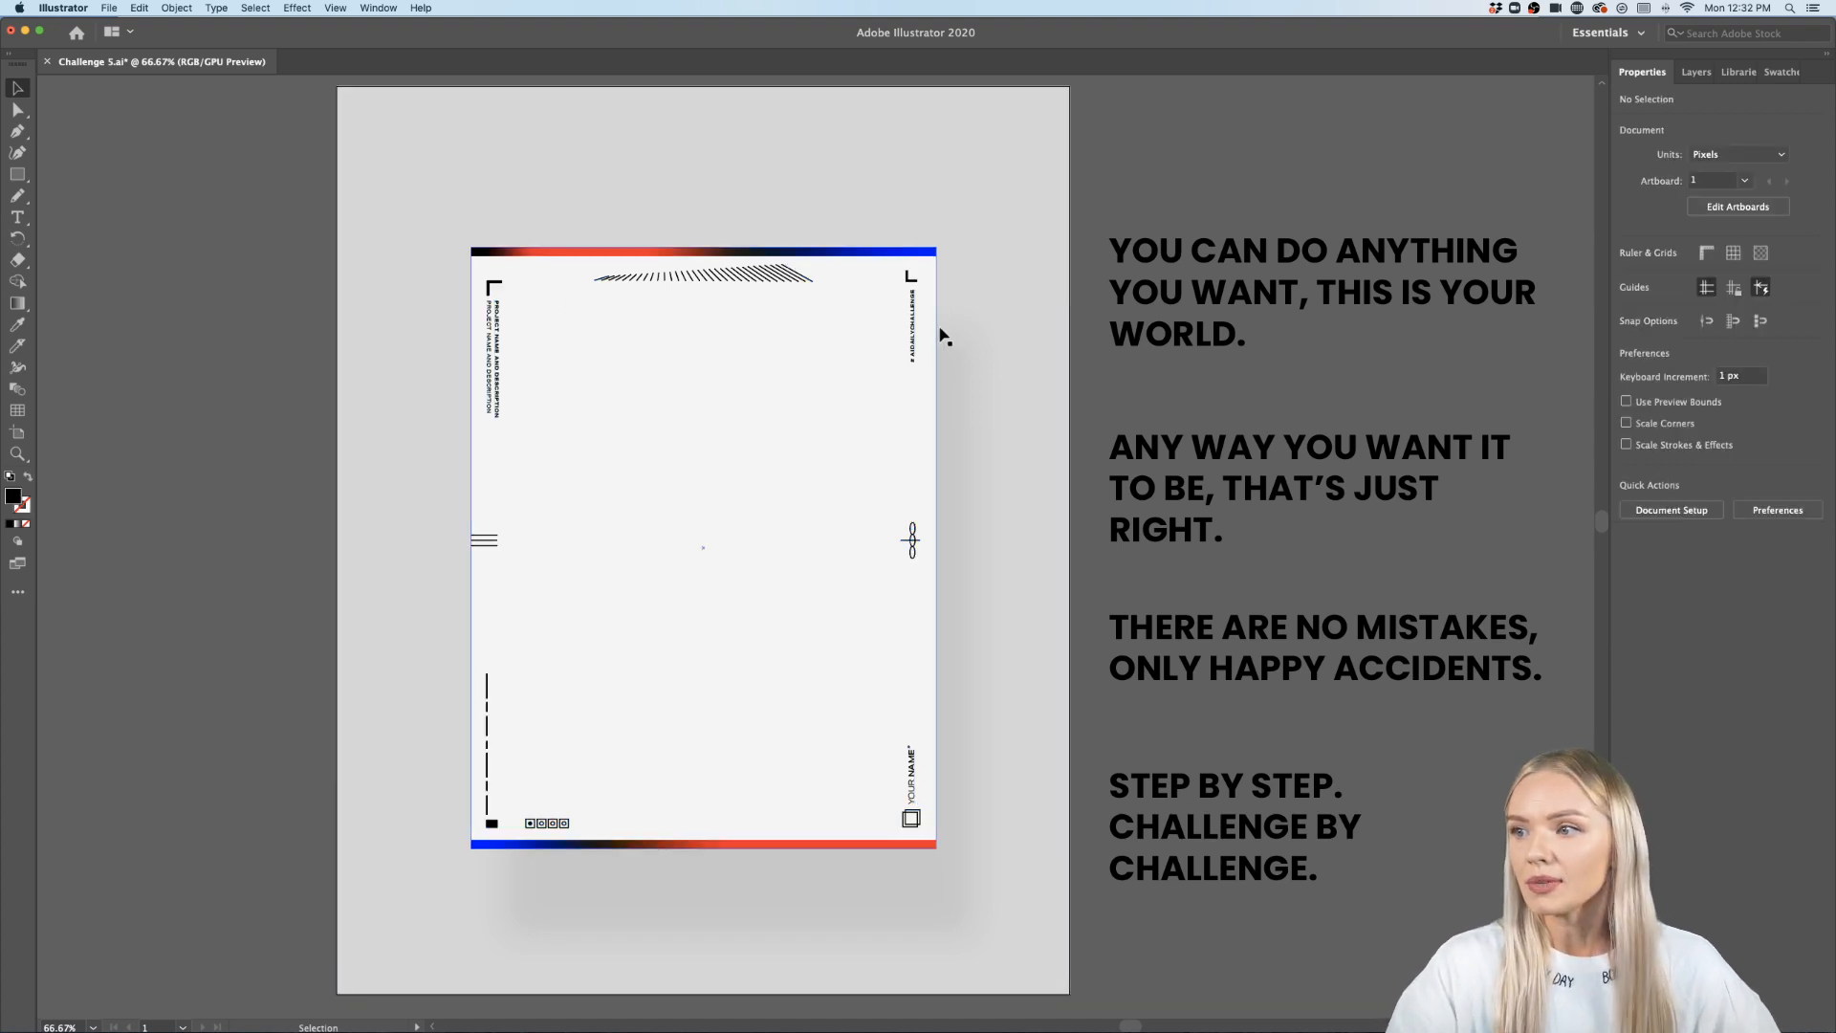
scroll(938, 335, "up", 5)
scroll(938, 335, "up", 1)
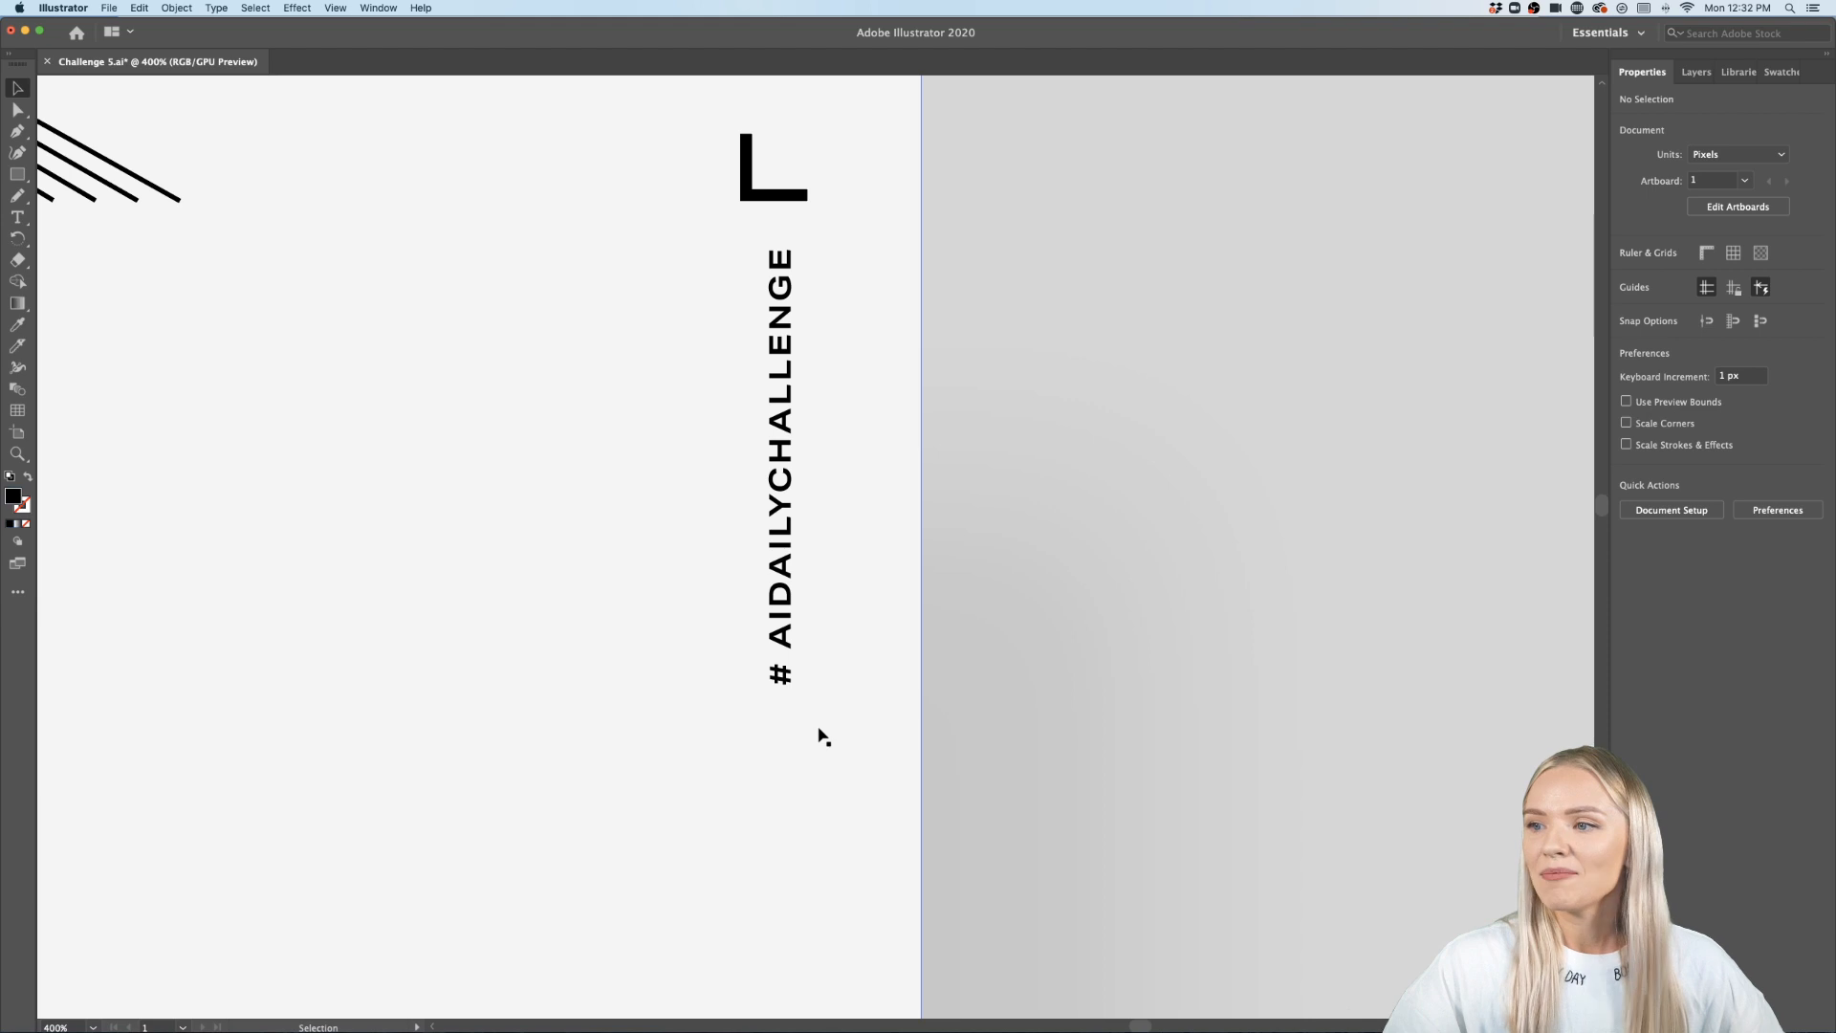
scroll(818, 729, "down", 4)
scroll(818, 729, "right", 4)
scroll(818, 729, "down", 3)
scroll(954, 742, "down", 4)
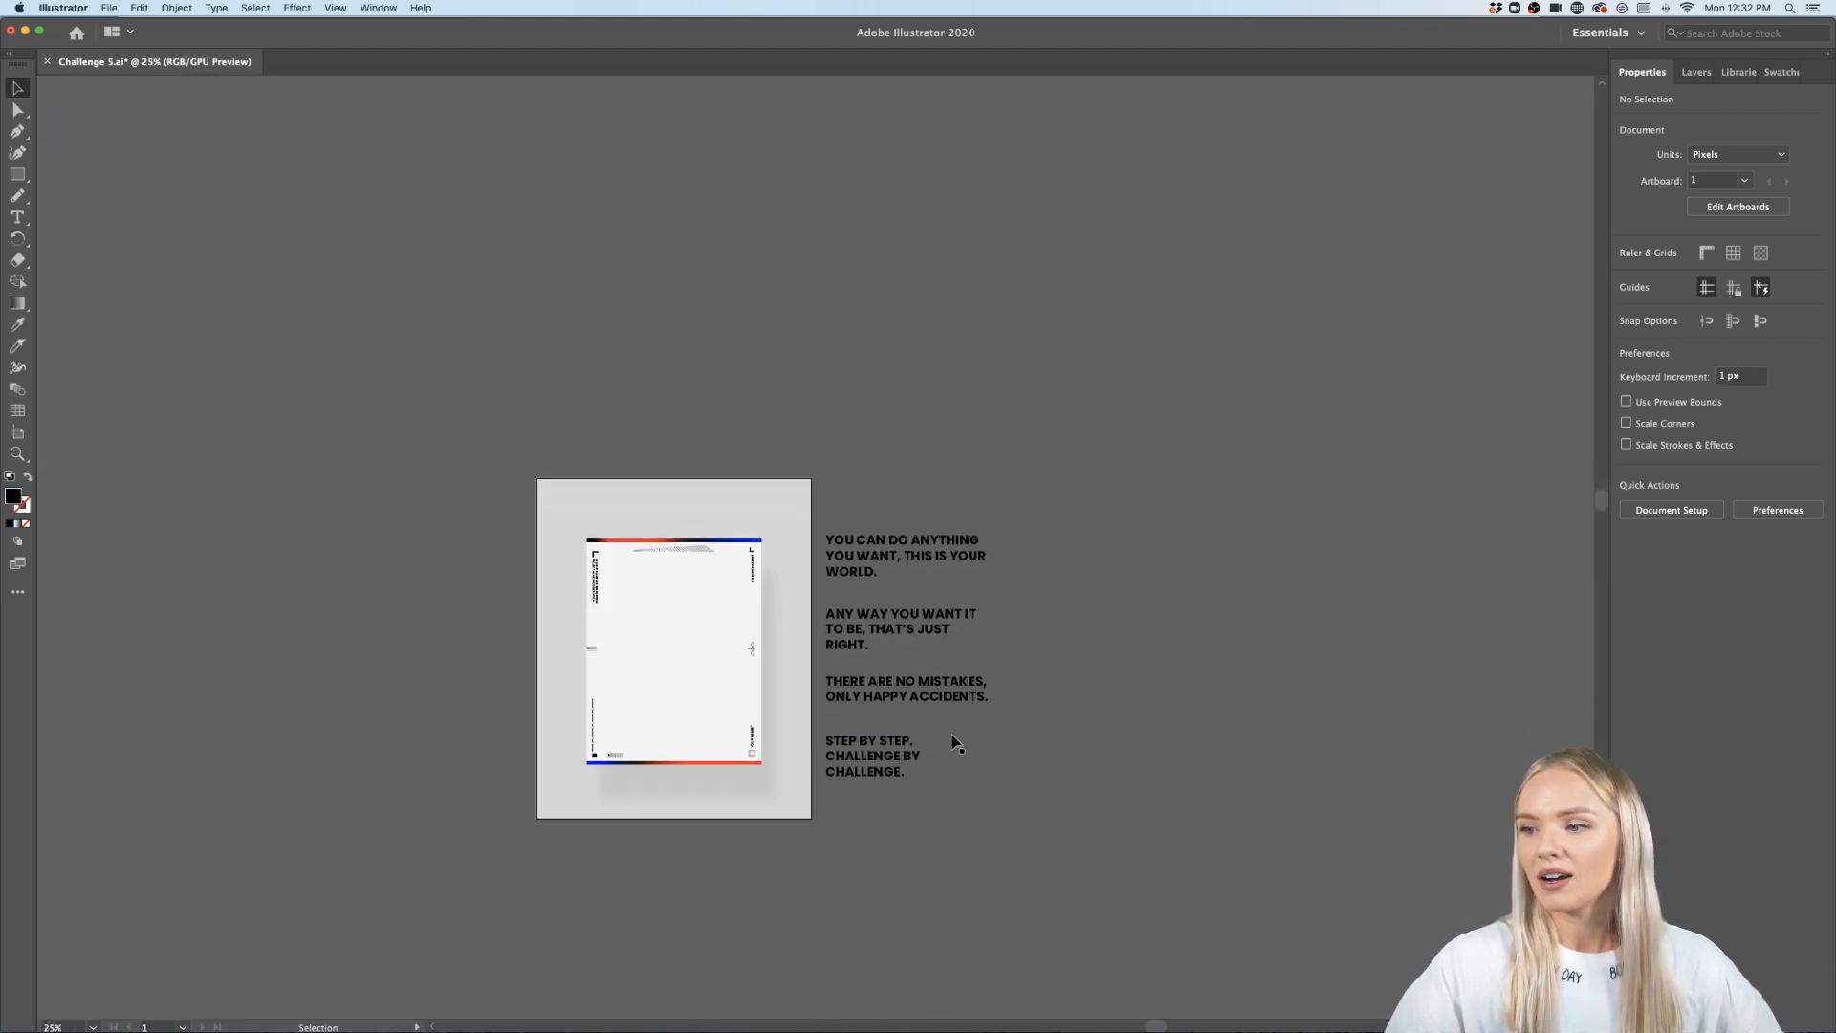
scroll(956, 742, "up", 3)
scroll(960, 742, "up", 1)
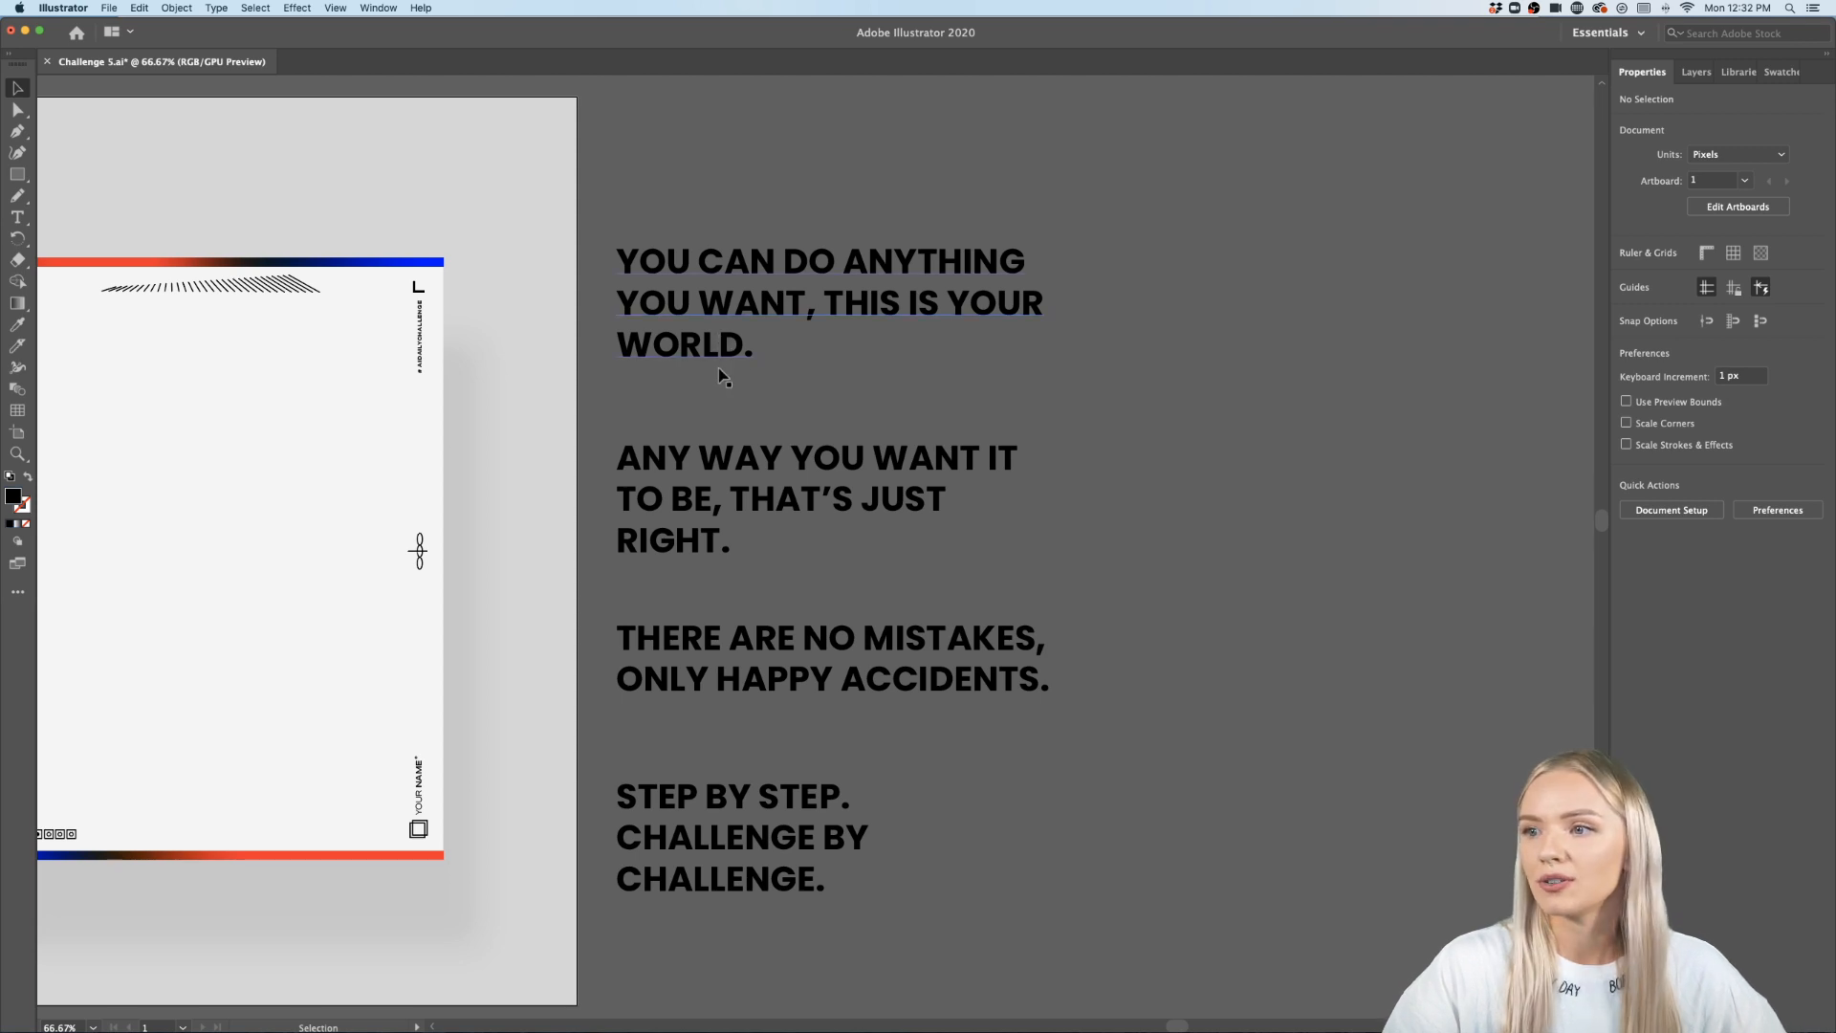
scroll(585, 461, "left", 3)
scroll(586, 462, "down", 2)
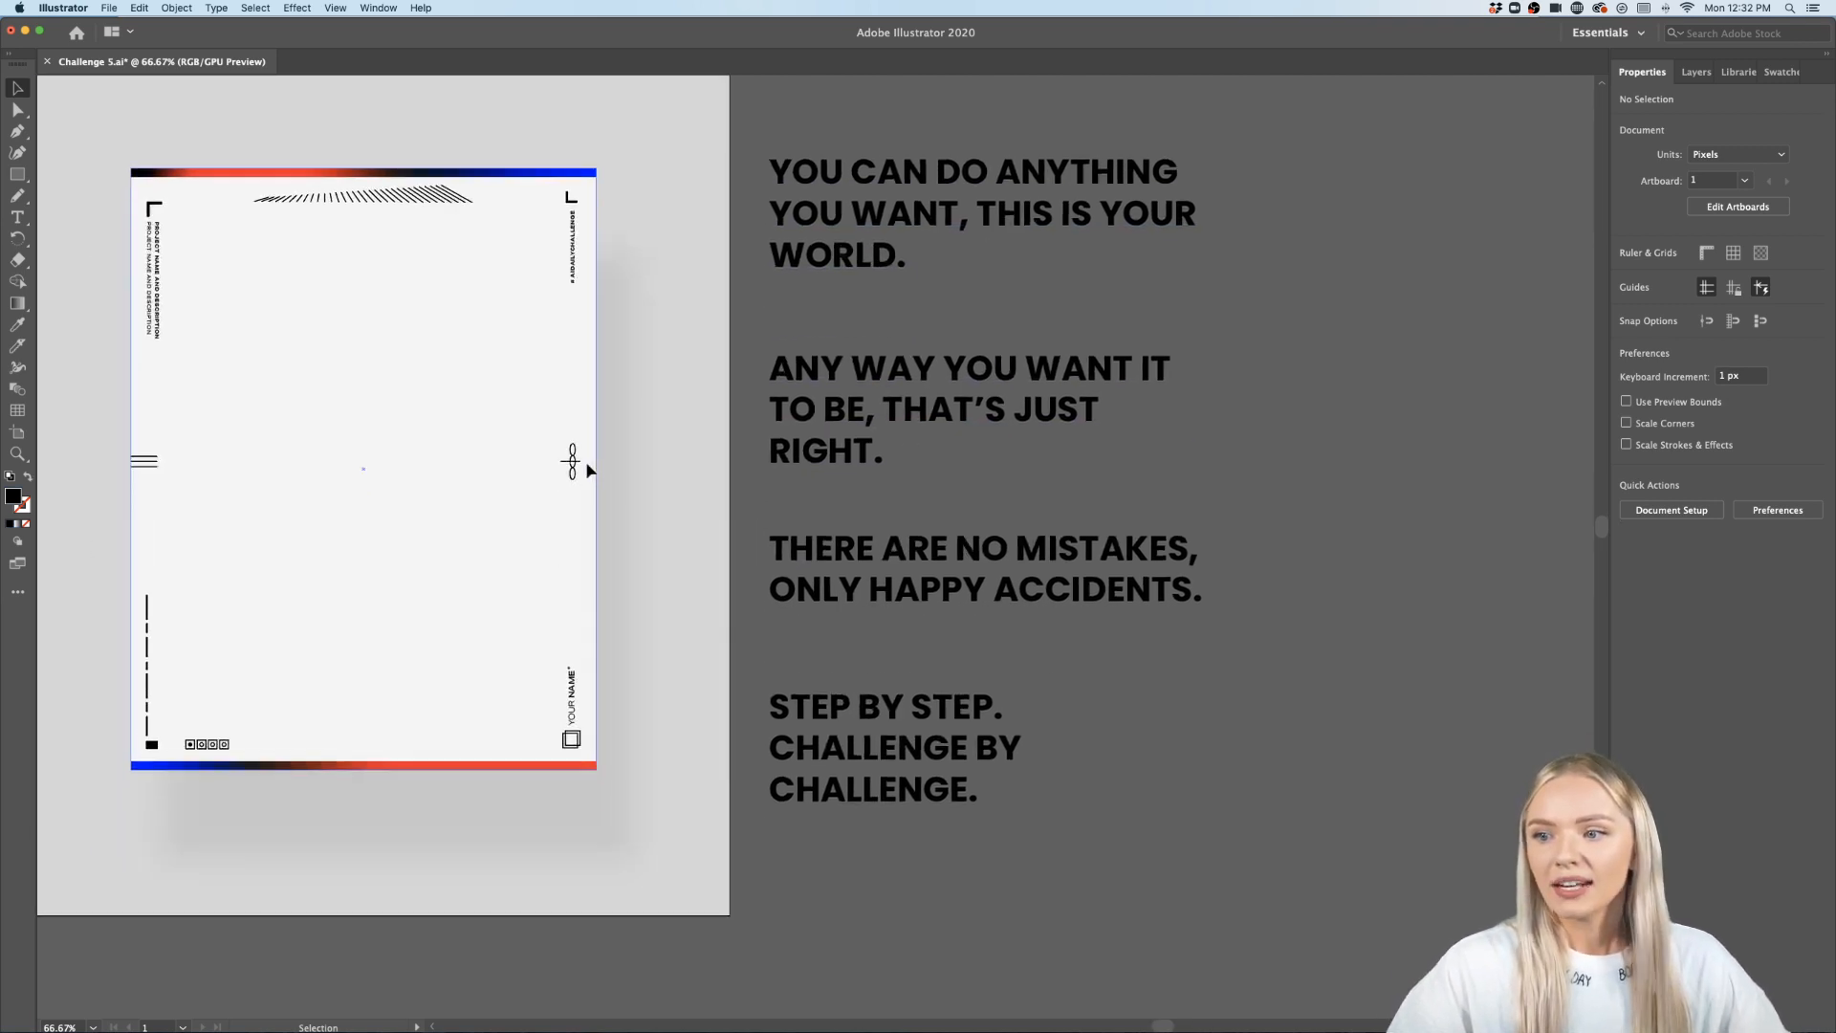
scroll(574, 751, "up", 5)
scroll(635, 607, "up", 1)
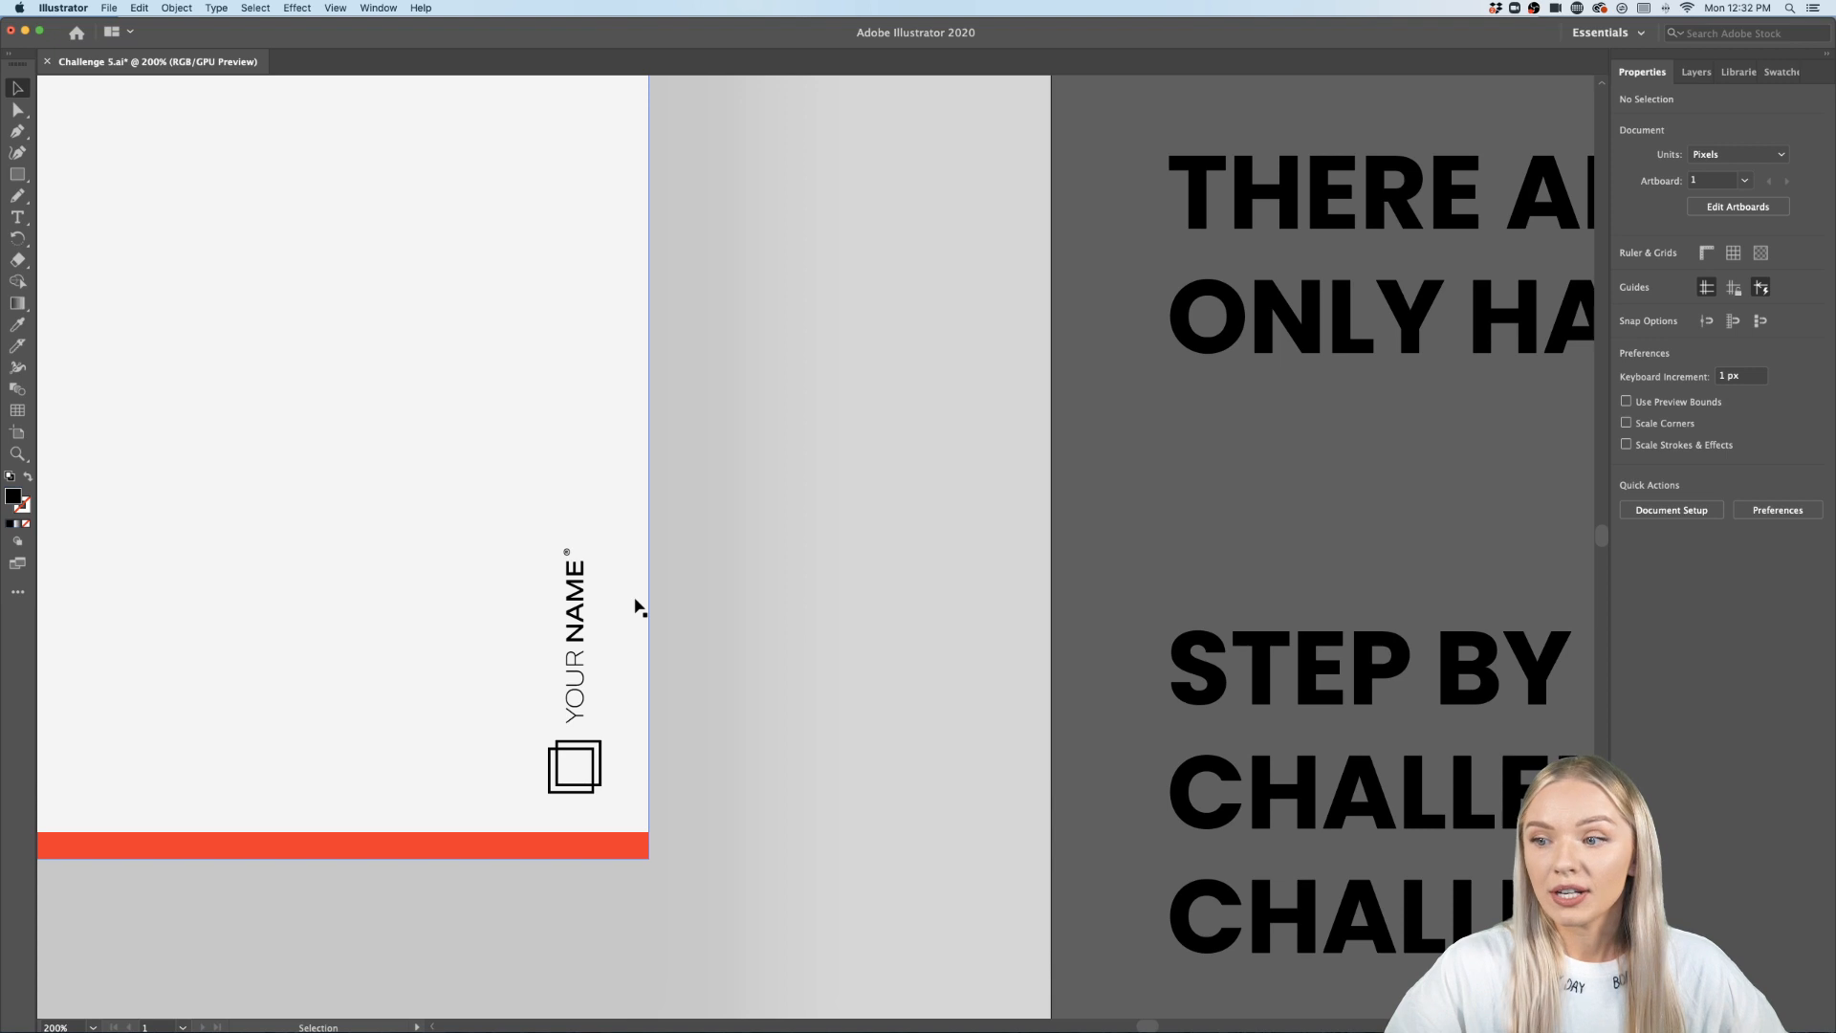
scroll(635, 607, "up", 2)
- Replace the YOUR NAME placeholder text near the bottom corner with the designer's first name and surname
left_click(548, 617)
double_click(548, 616)
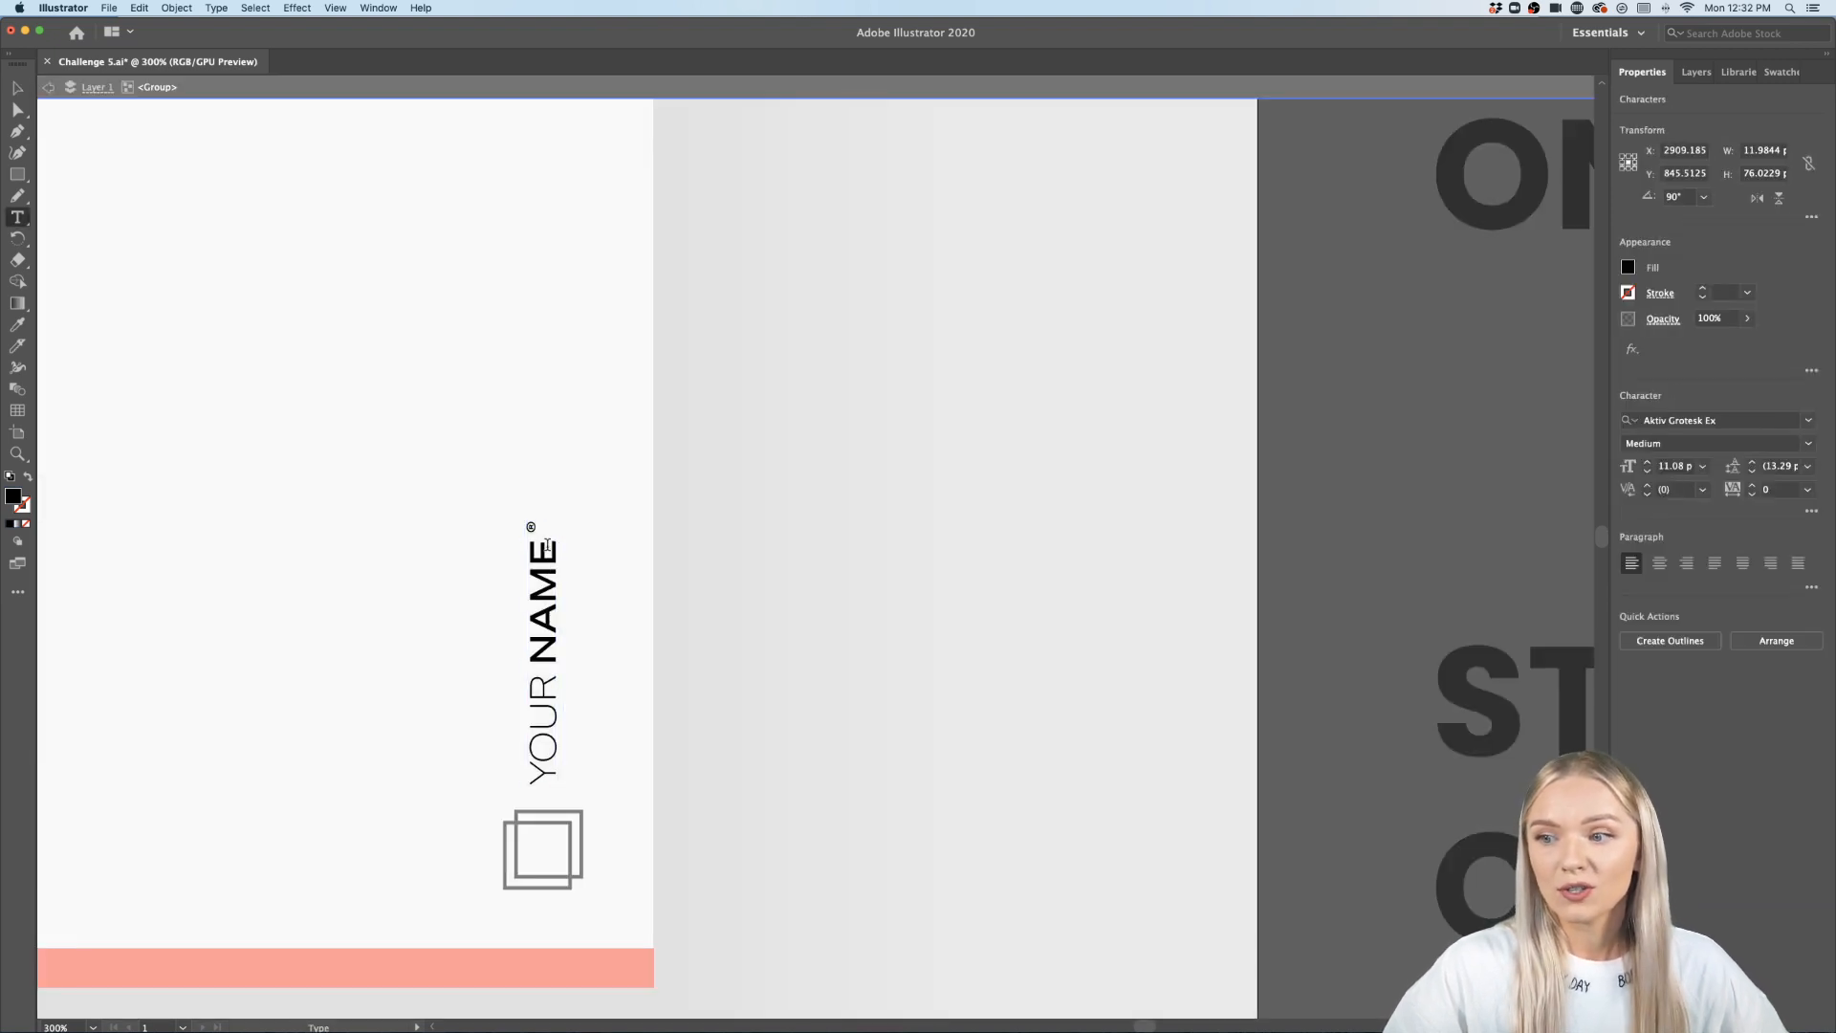
left_click_drag(547, 541, 547, 564)
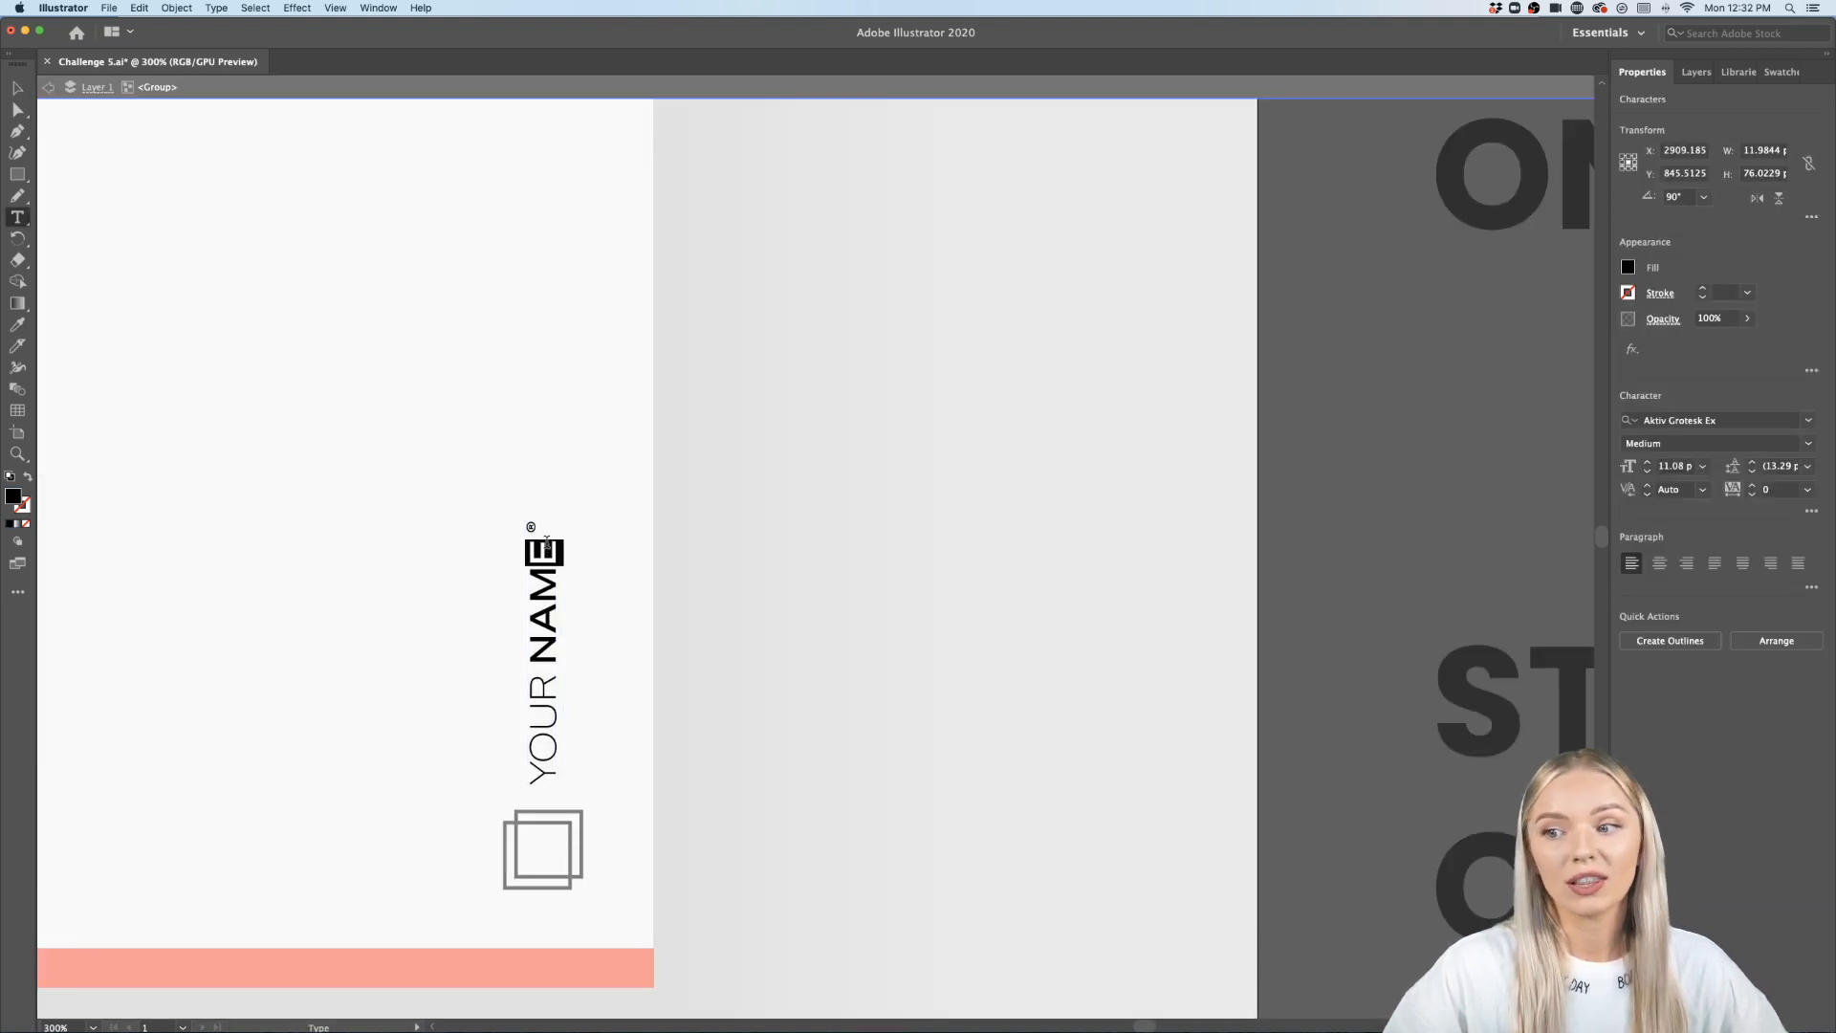
left_click(547, 549)
double_click(547, 564)
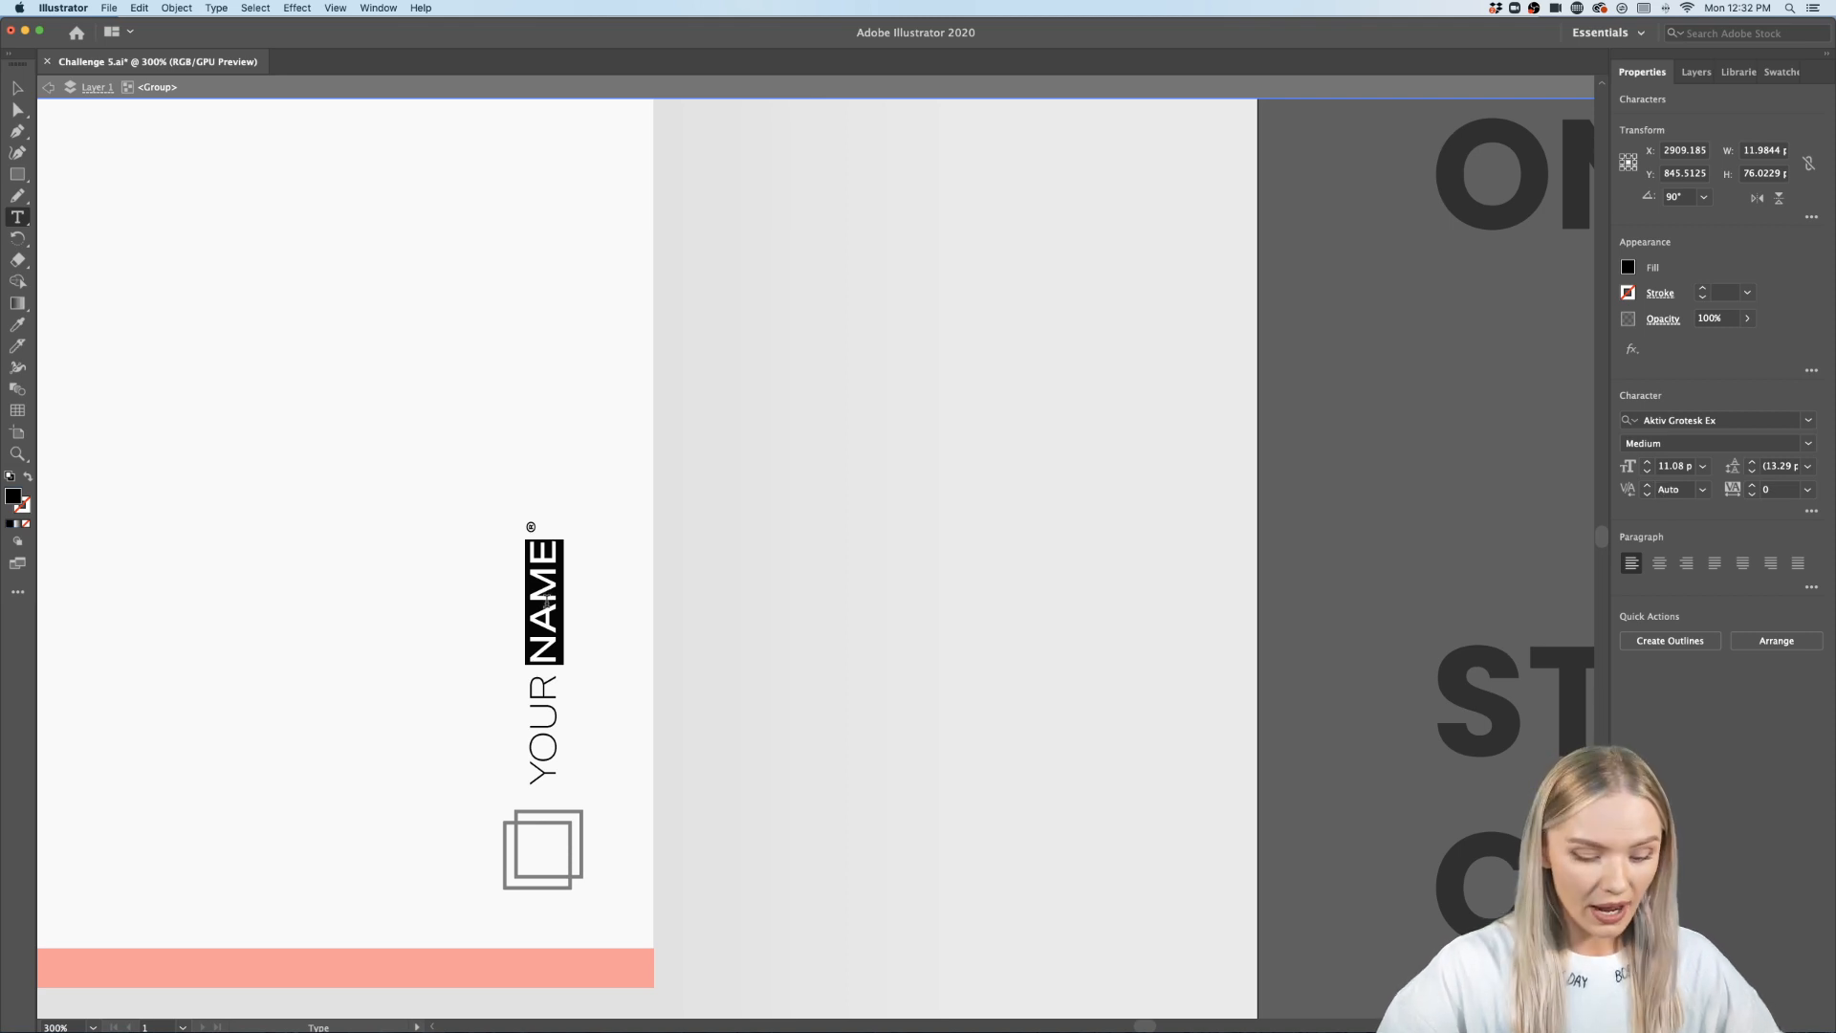
type("MASALSKA")
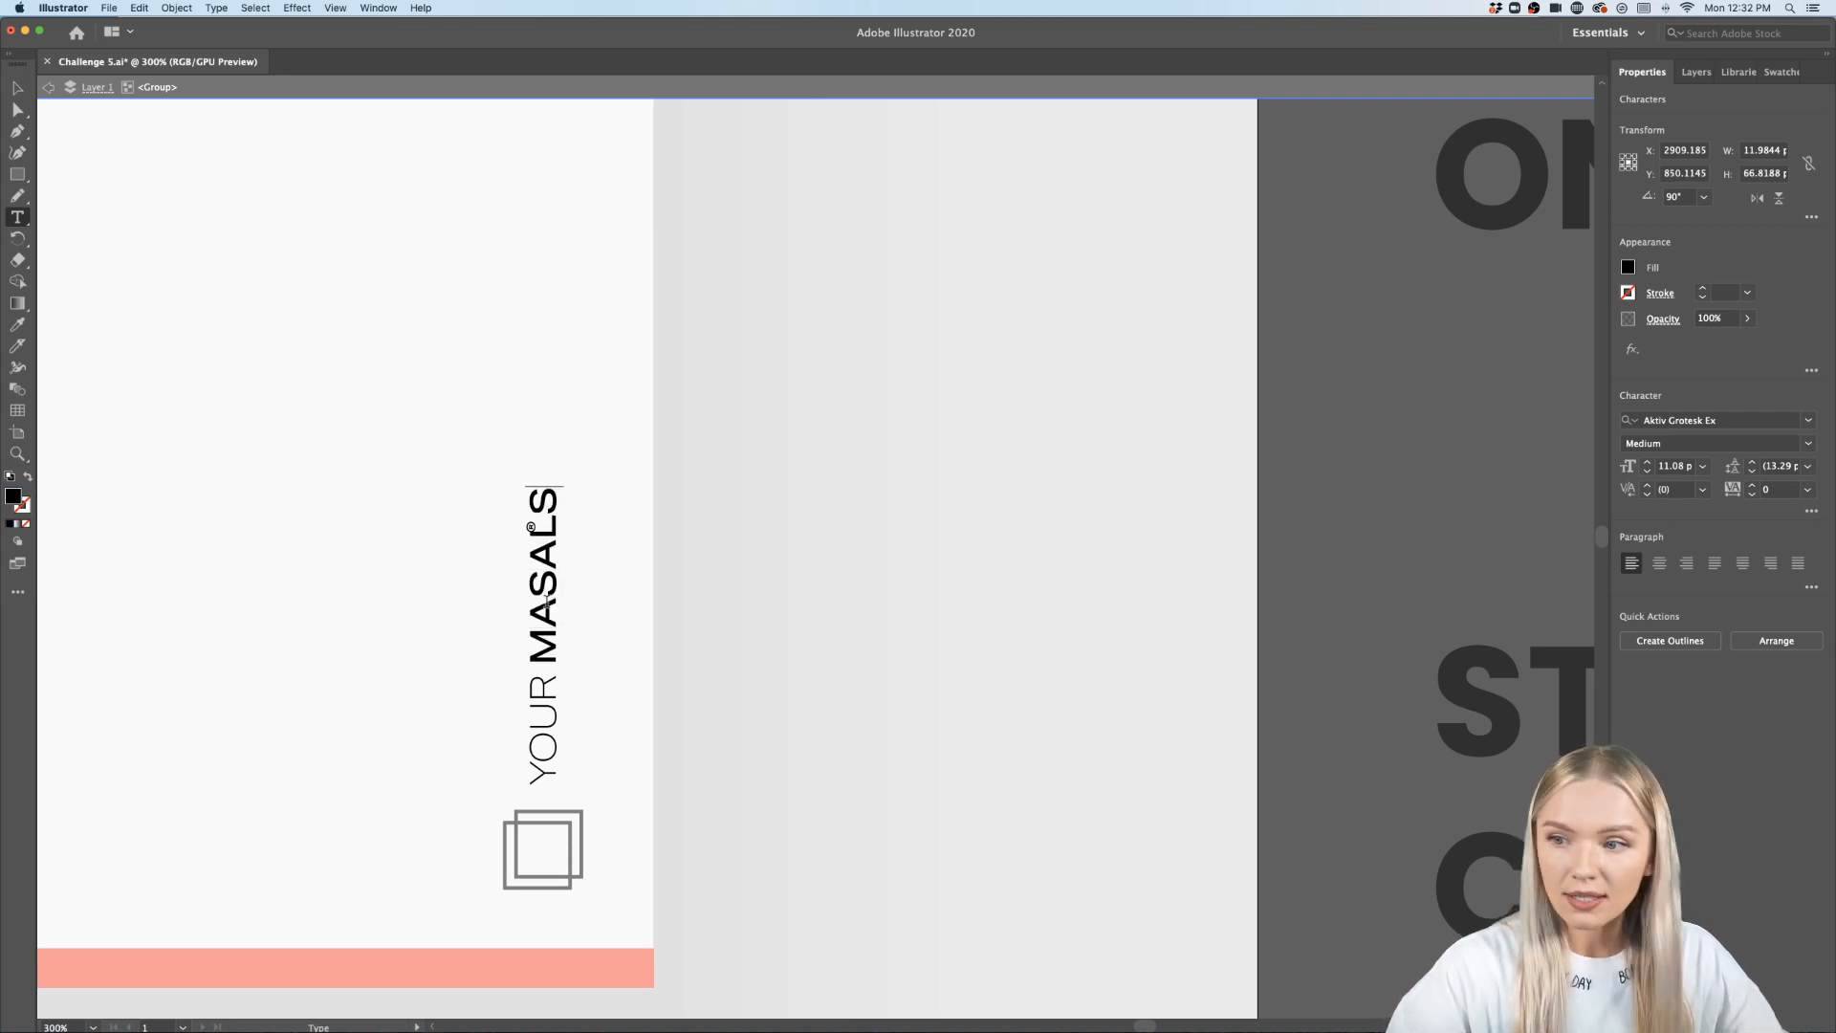
double_click(541, 682)
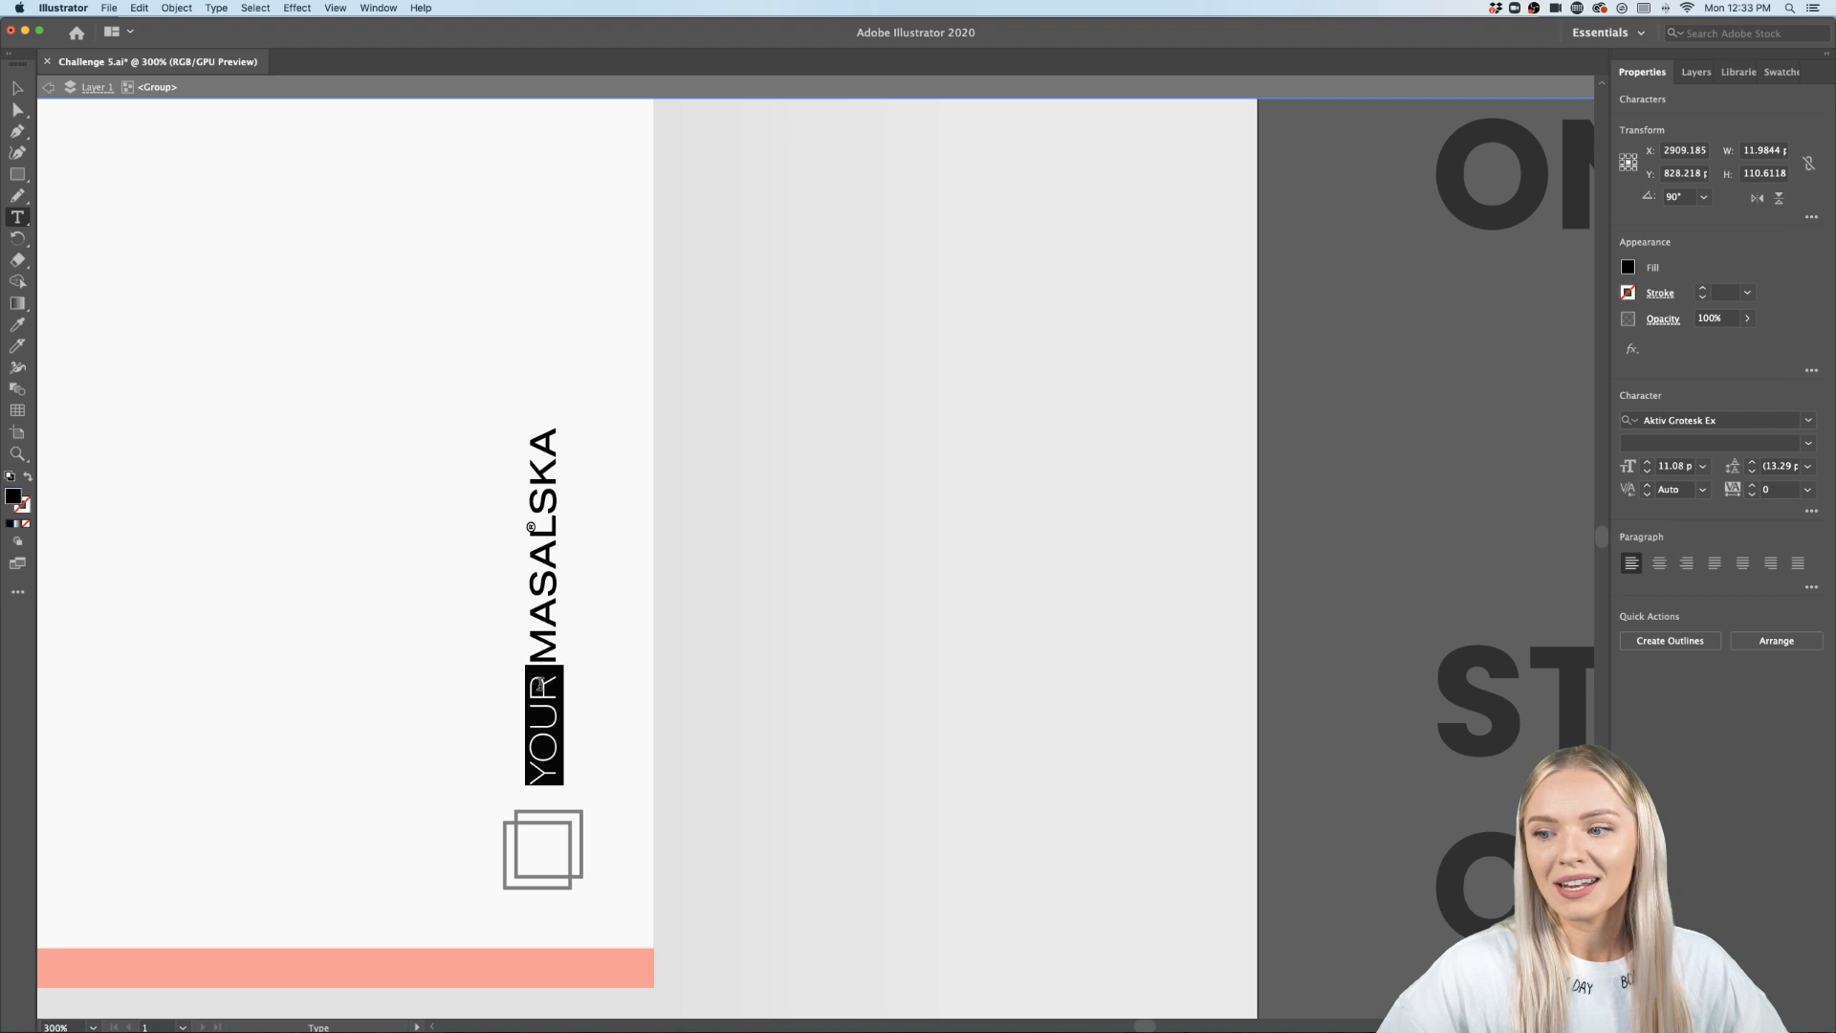
left_click_drag(541, 681, 542, 777)
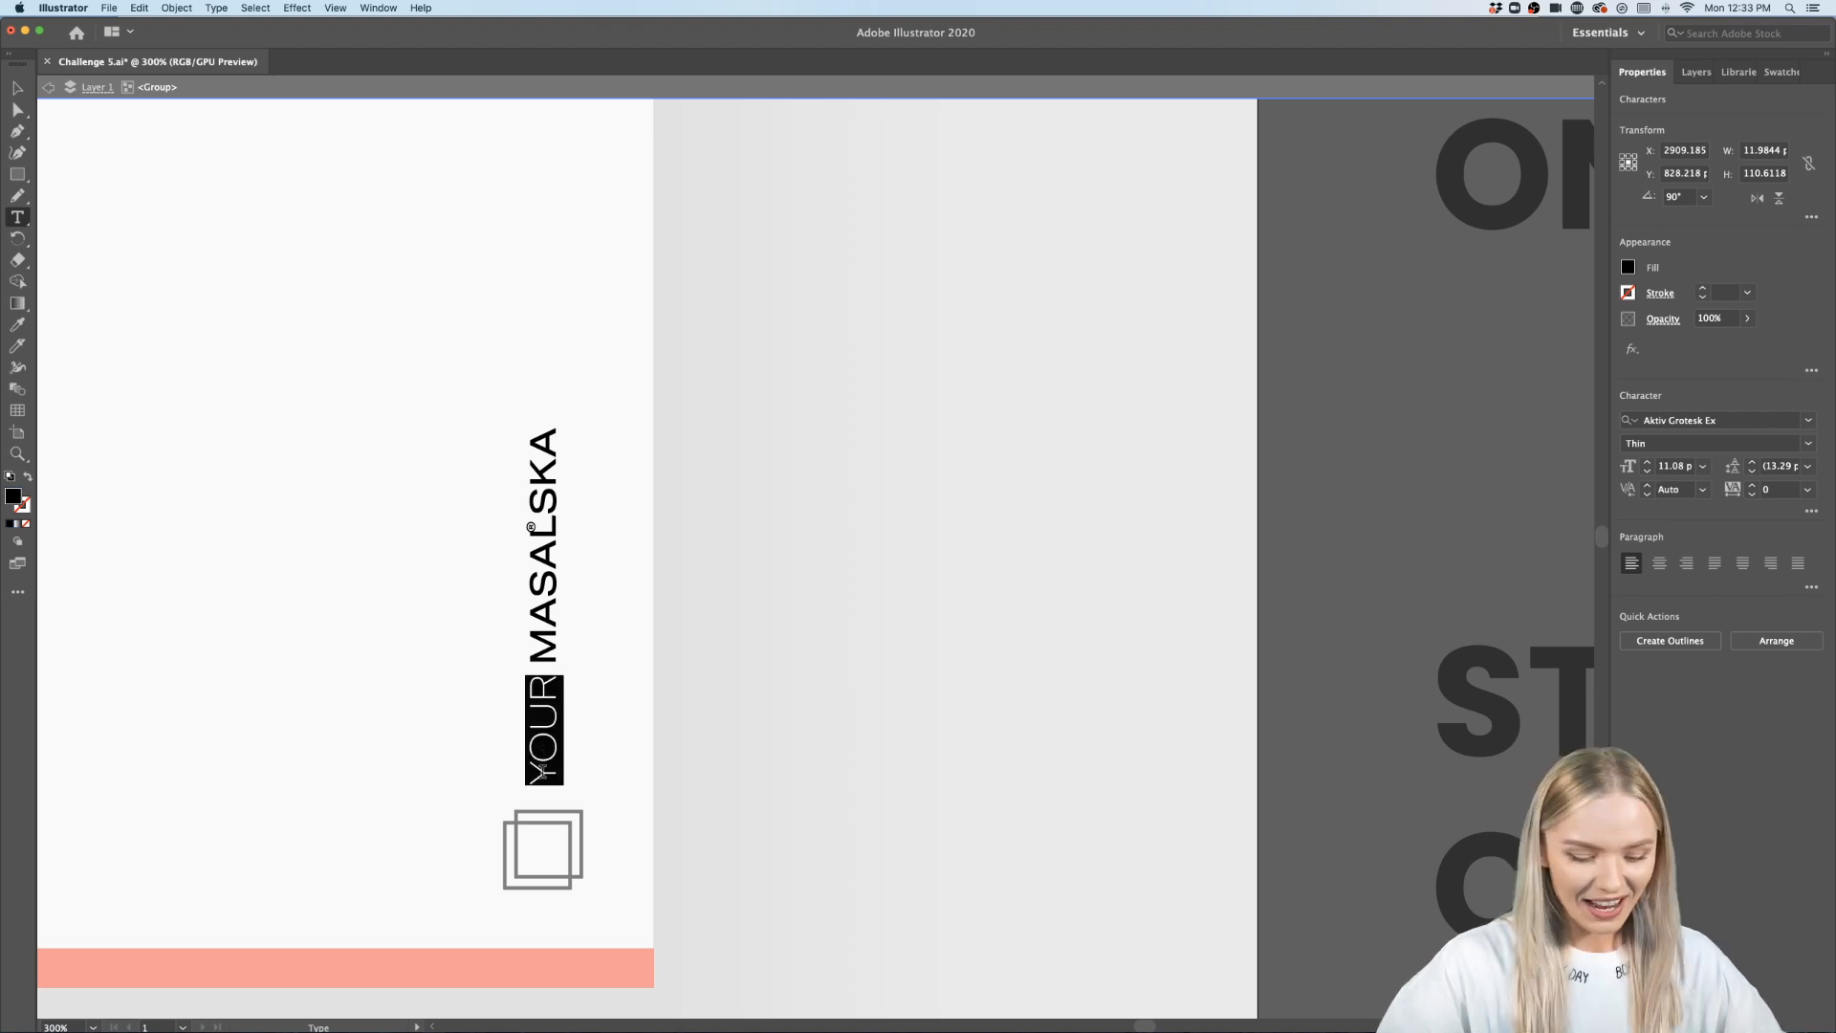
type("JULIA")
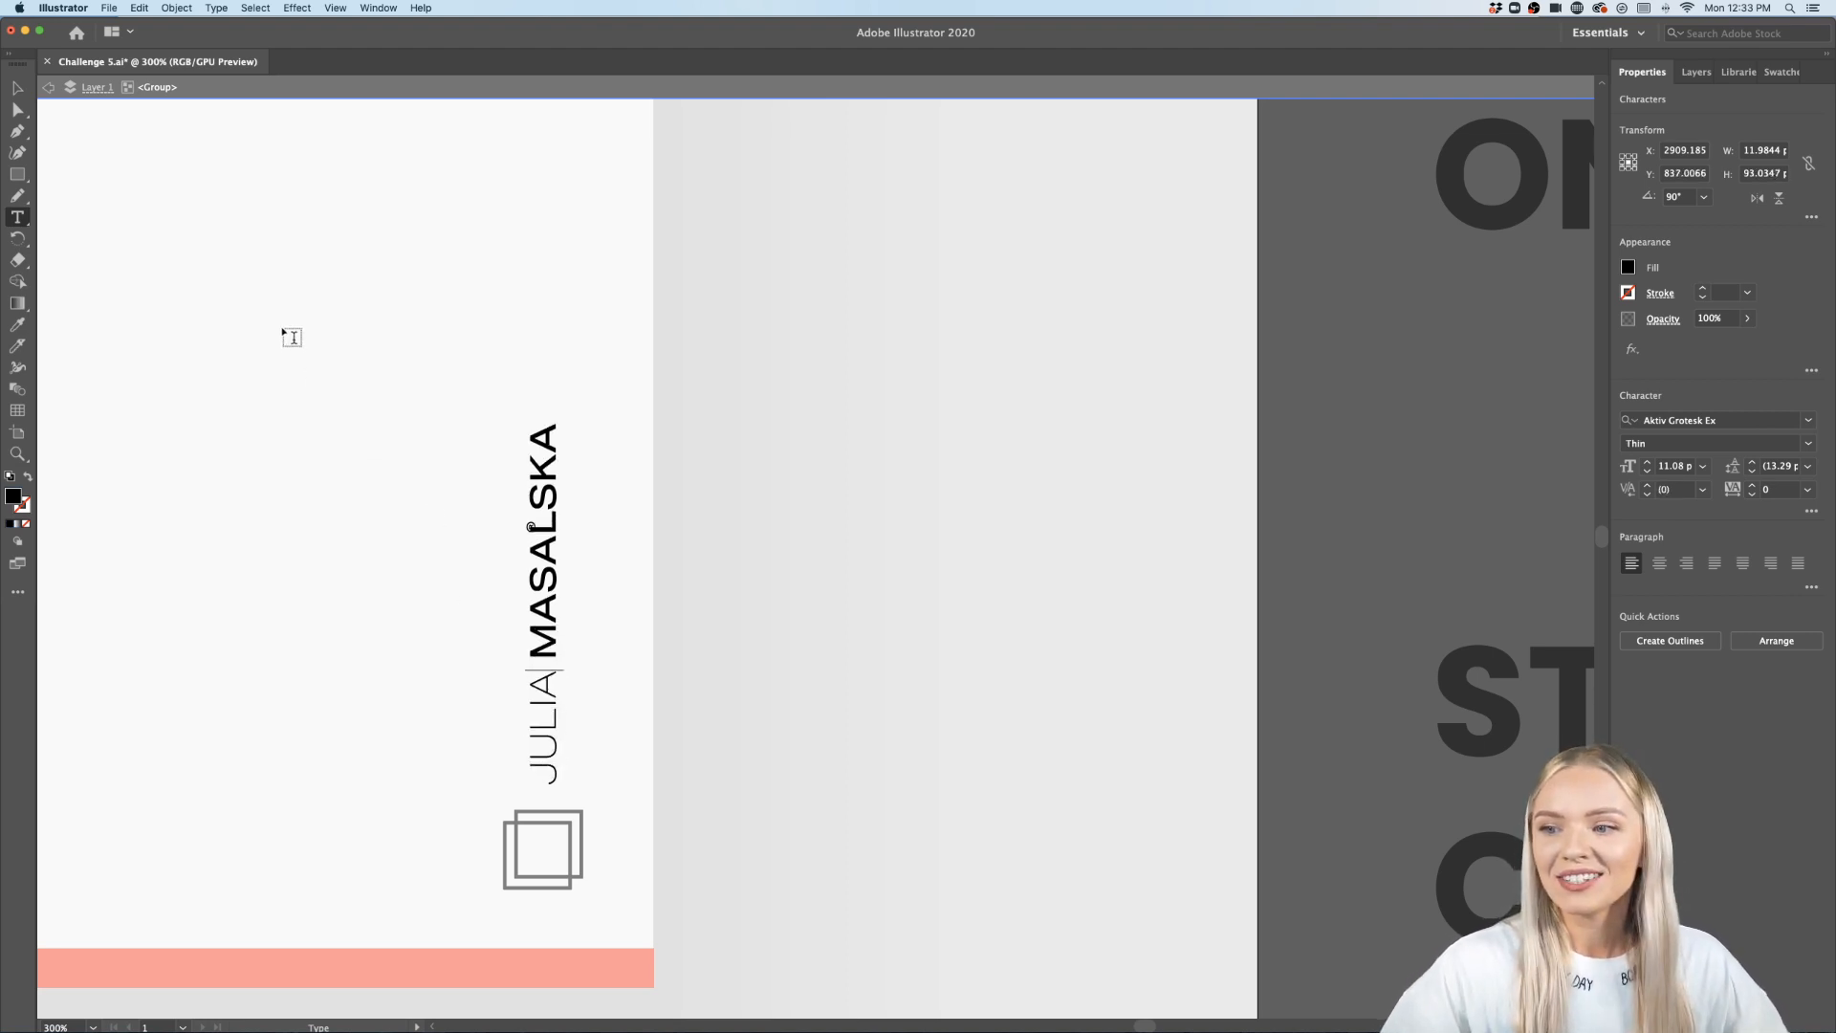
- Move the ® mark to the end of the name text and delete the leftover mark
left_click(17, 88)
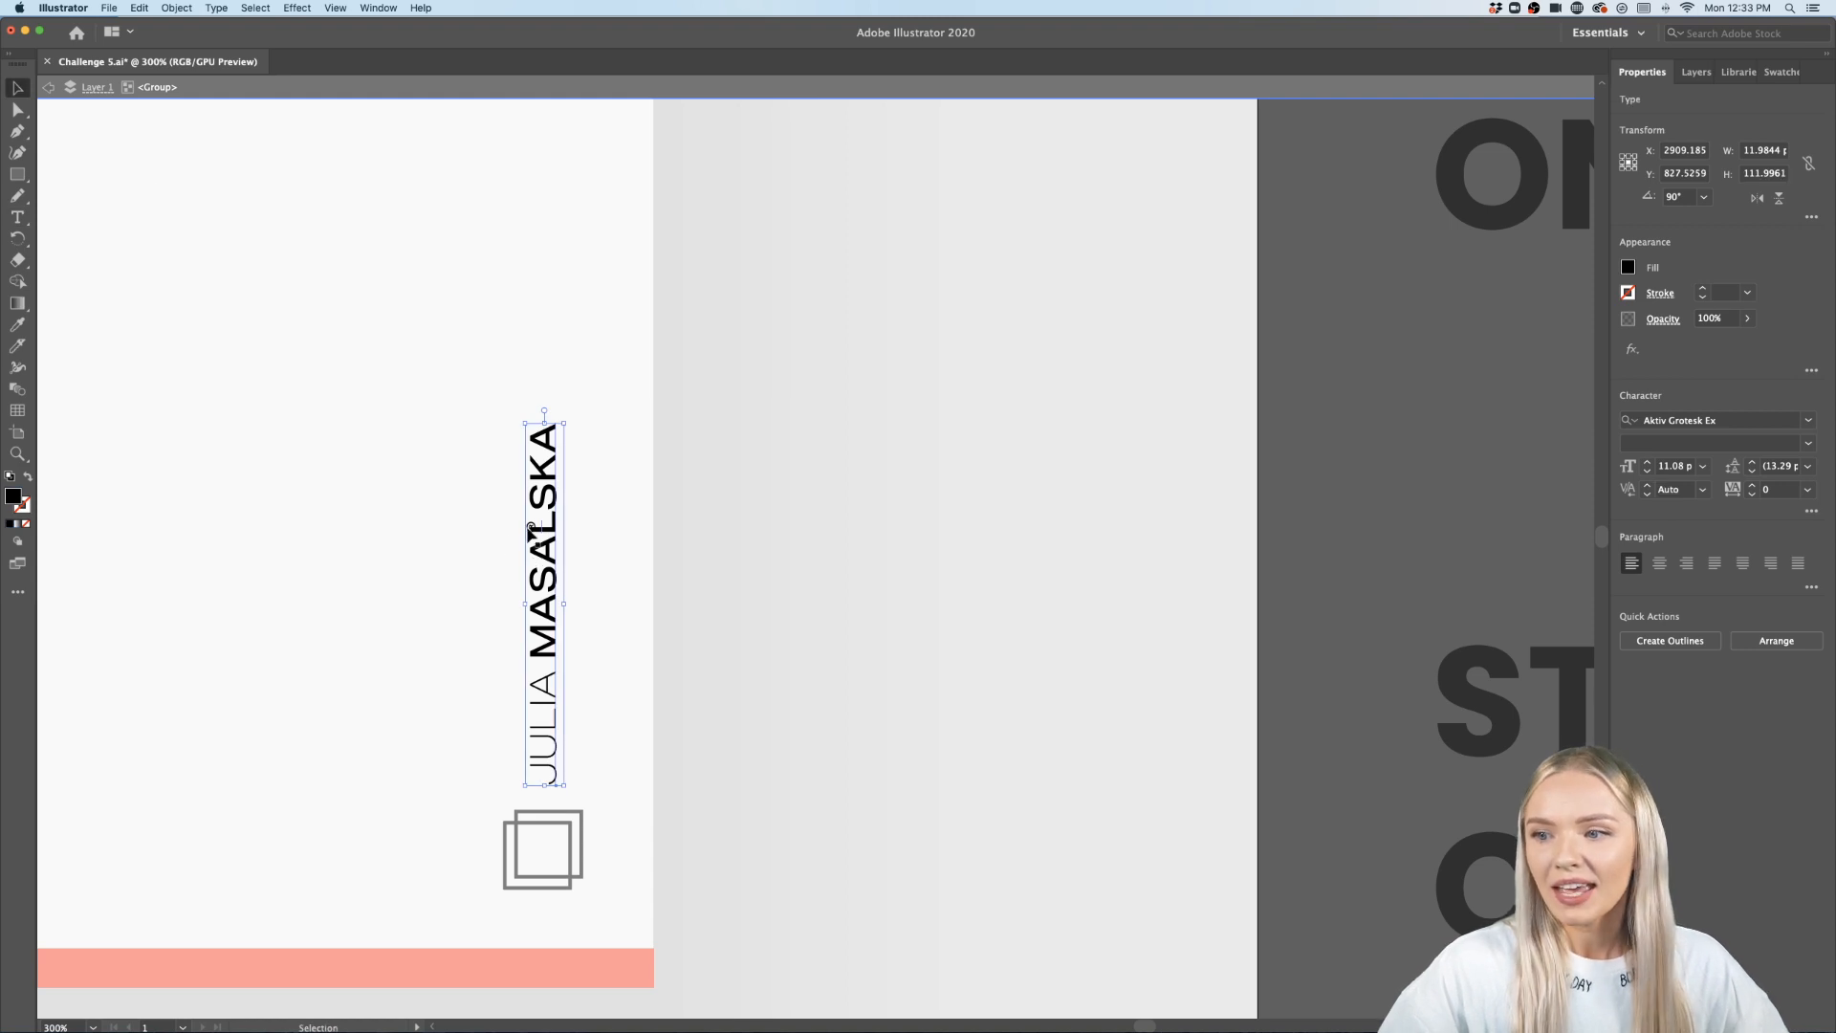
left_click_drag(532, 528, 541, 421)
left_click(757, 514)
scroll(760, 519, "down", 1)
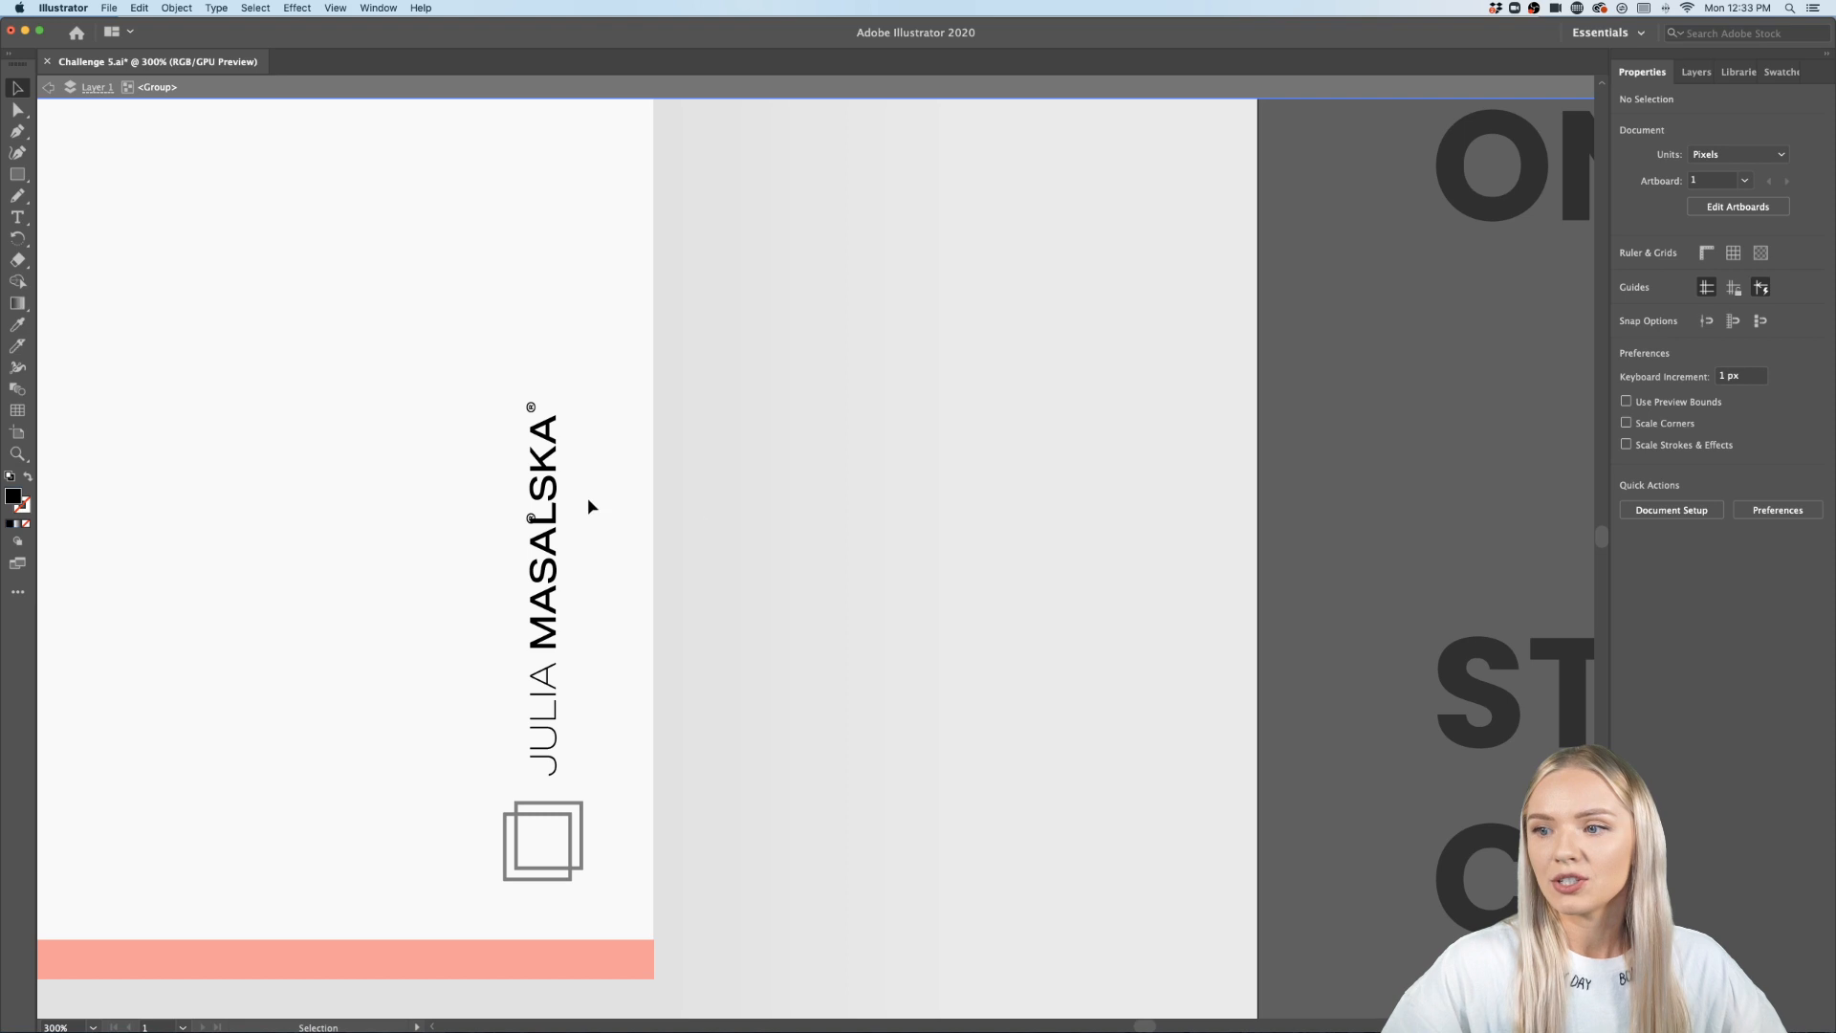
left_click(532, 517)
key("Delete")
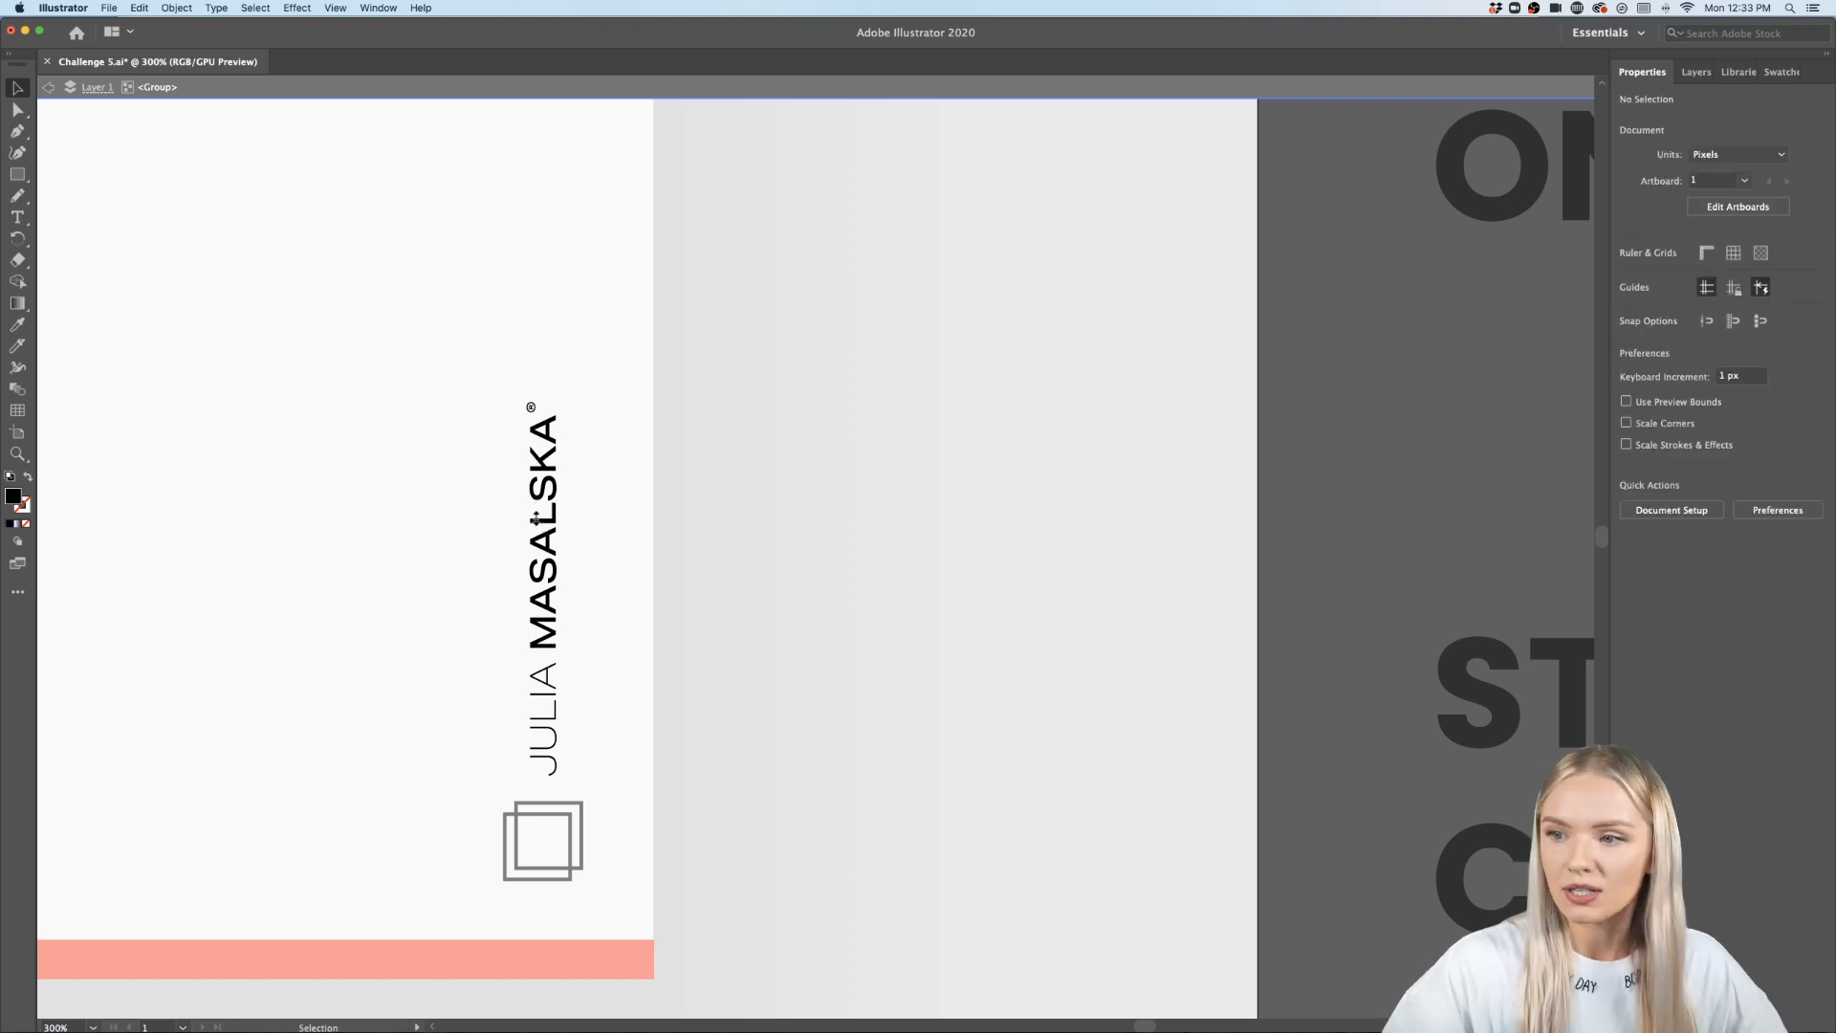
- Replace the bold PROJECT NAME AND DESCRIPTION line near the top corner with KNIFE AND TYPE TOOL
scroll(538, 525, "down", 1)
scroll(539, 529, "down", 2)
scroll(538, 528, "left", 3)
scroll(537, 529, "up", 2)
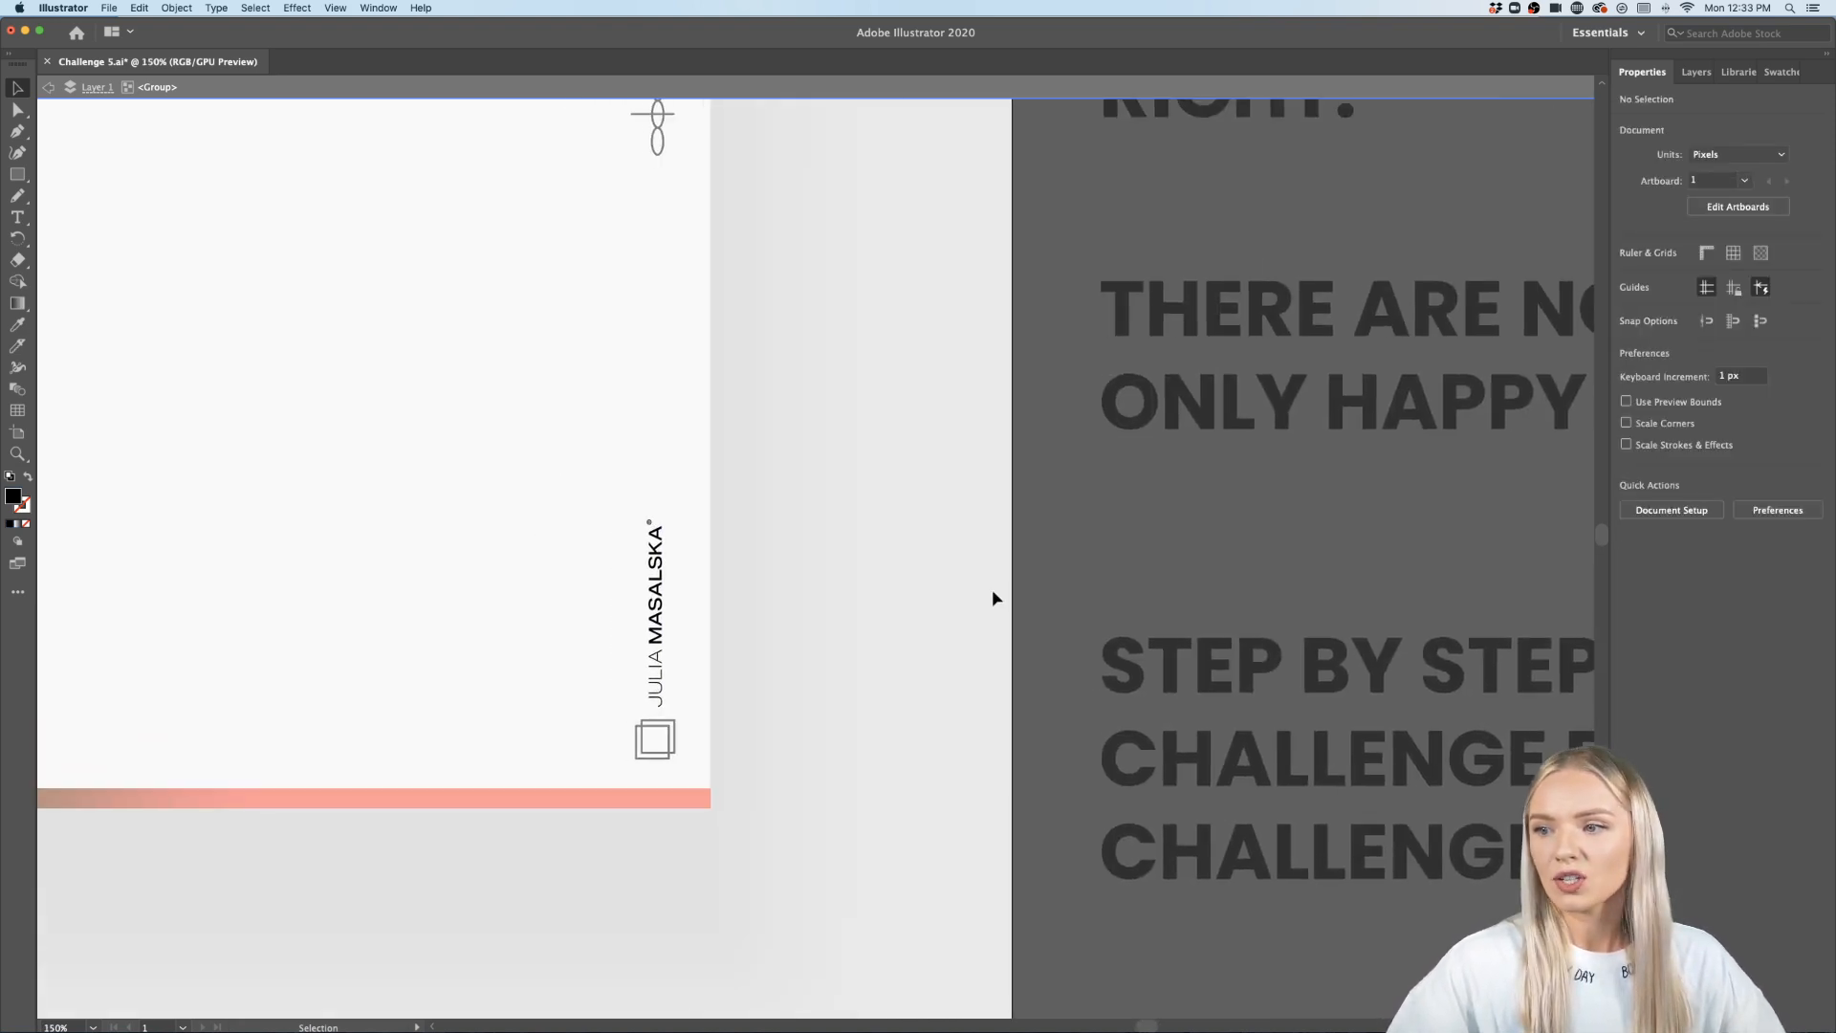
double_click(1044, 567)
scroll(1044, 567, "left", 3)
scroll(1044, 572, "left", 3)
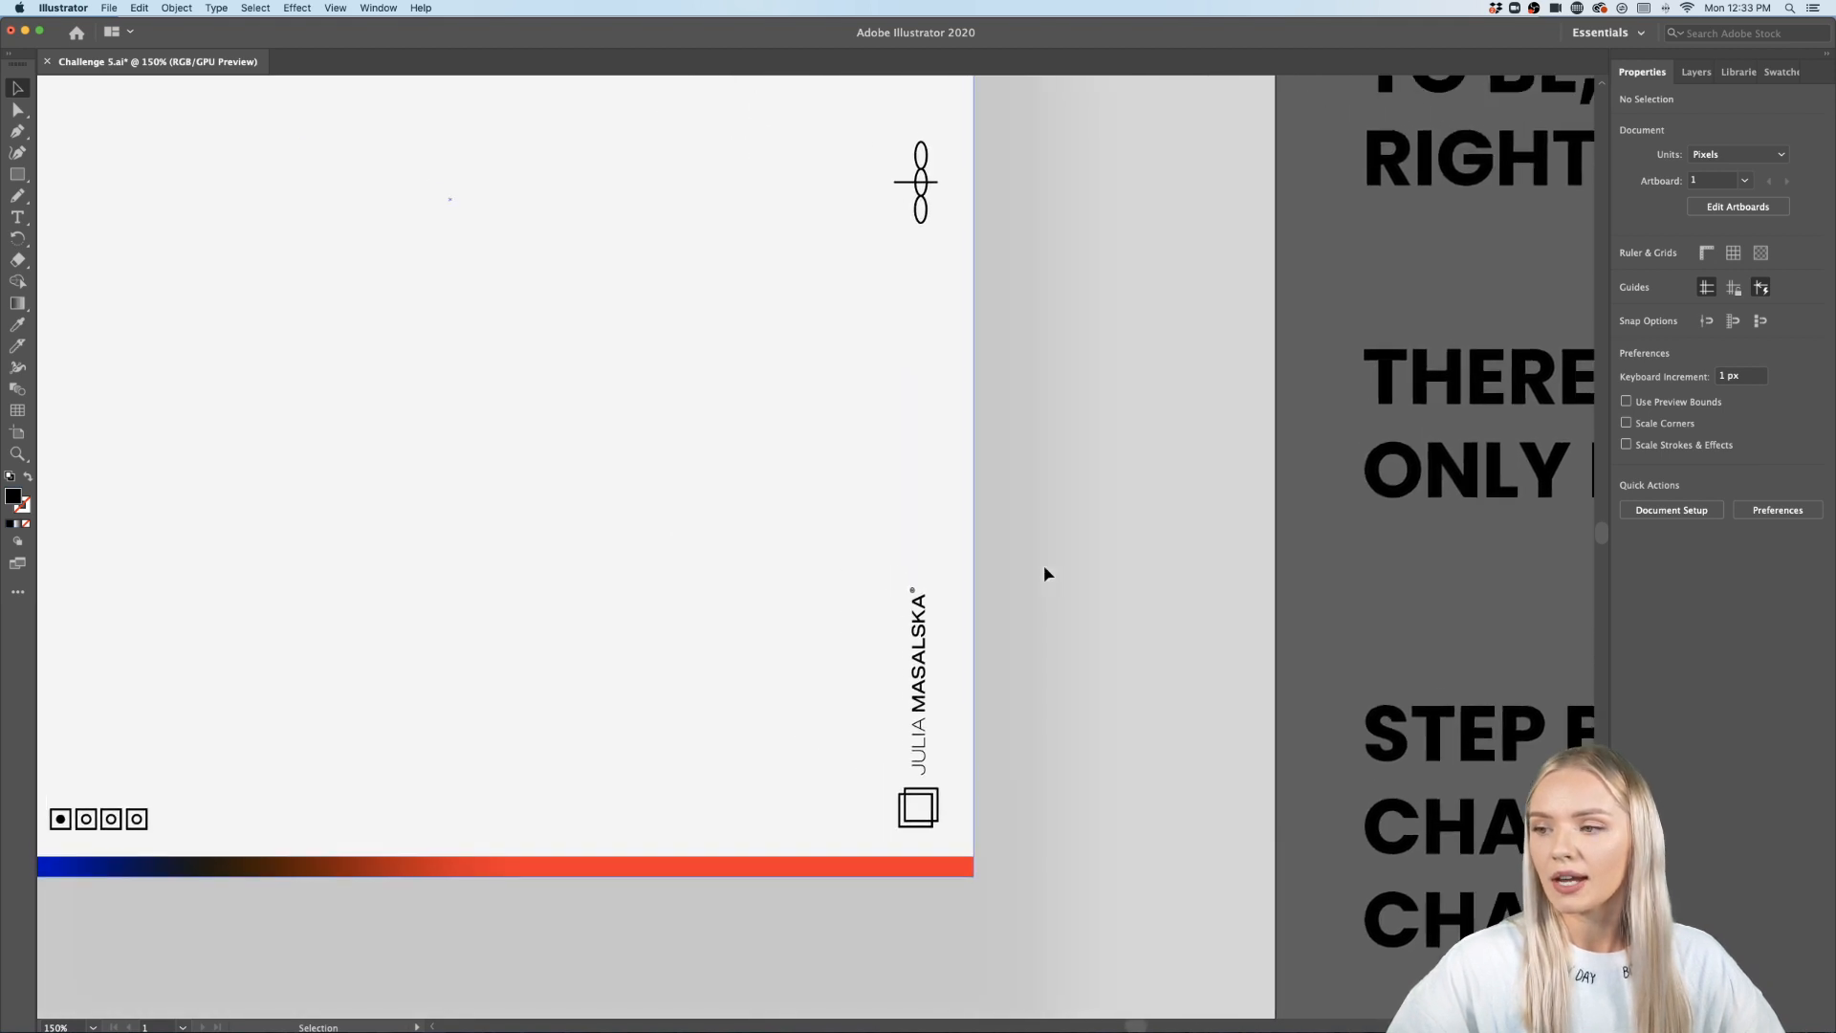
scroll(924, 596, "down", 2)
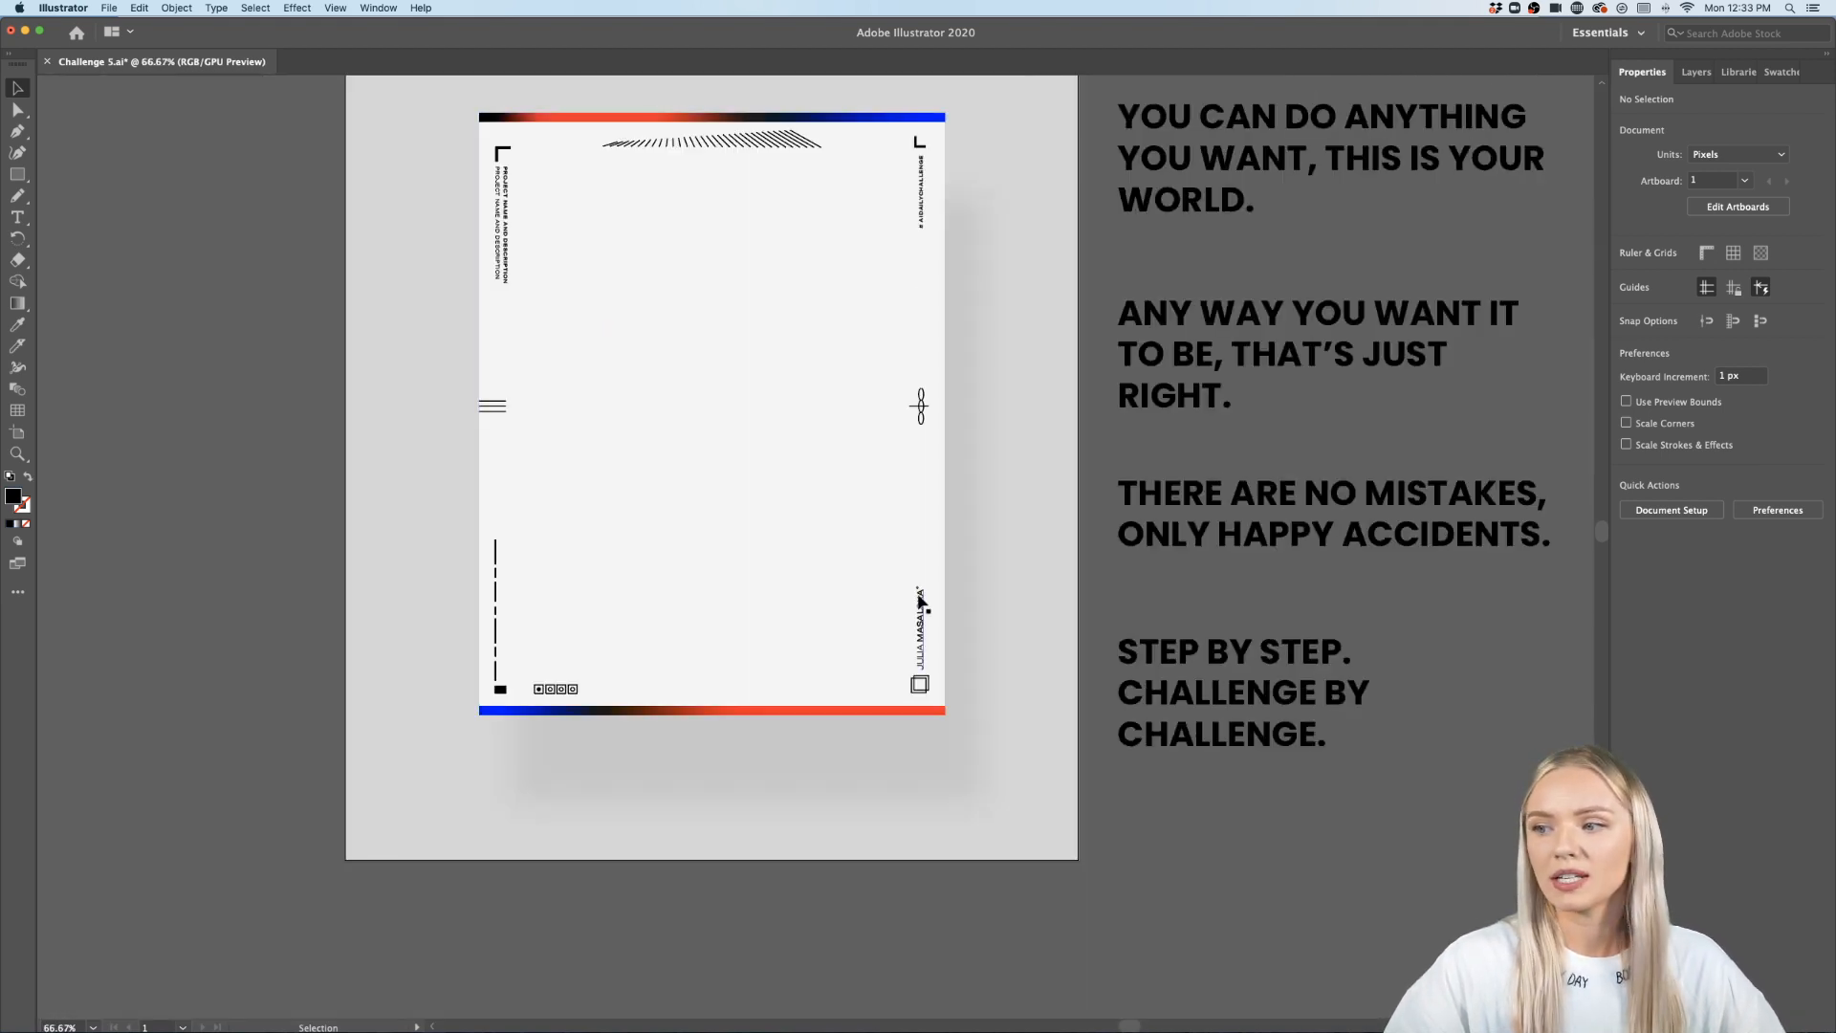
scroll(501, 182, "up", 4)
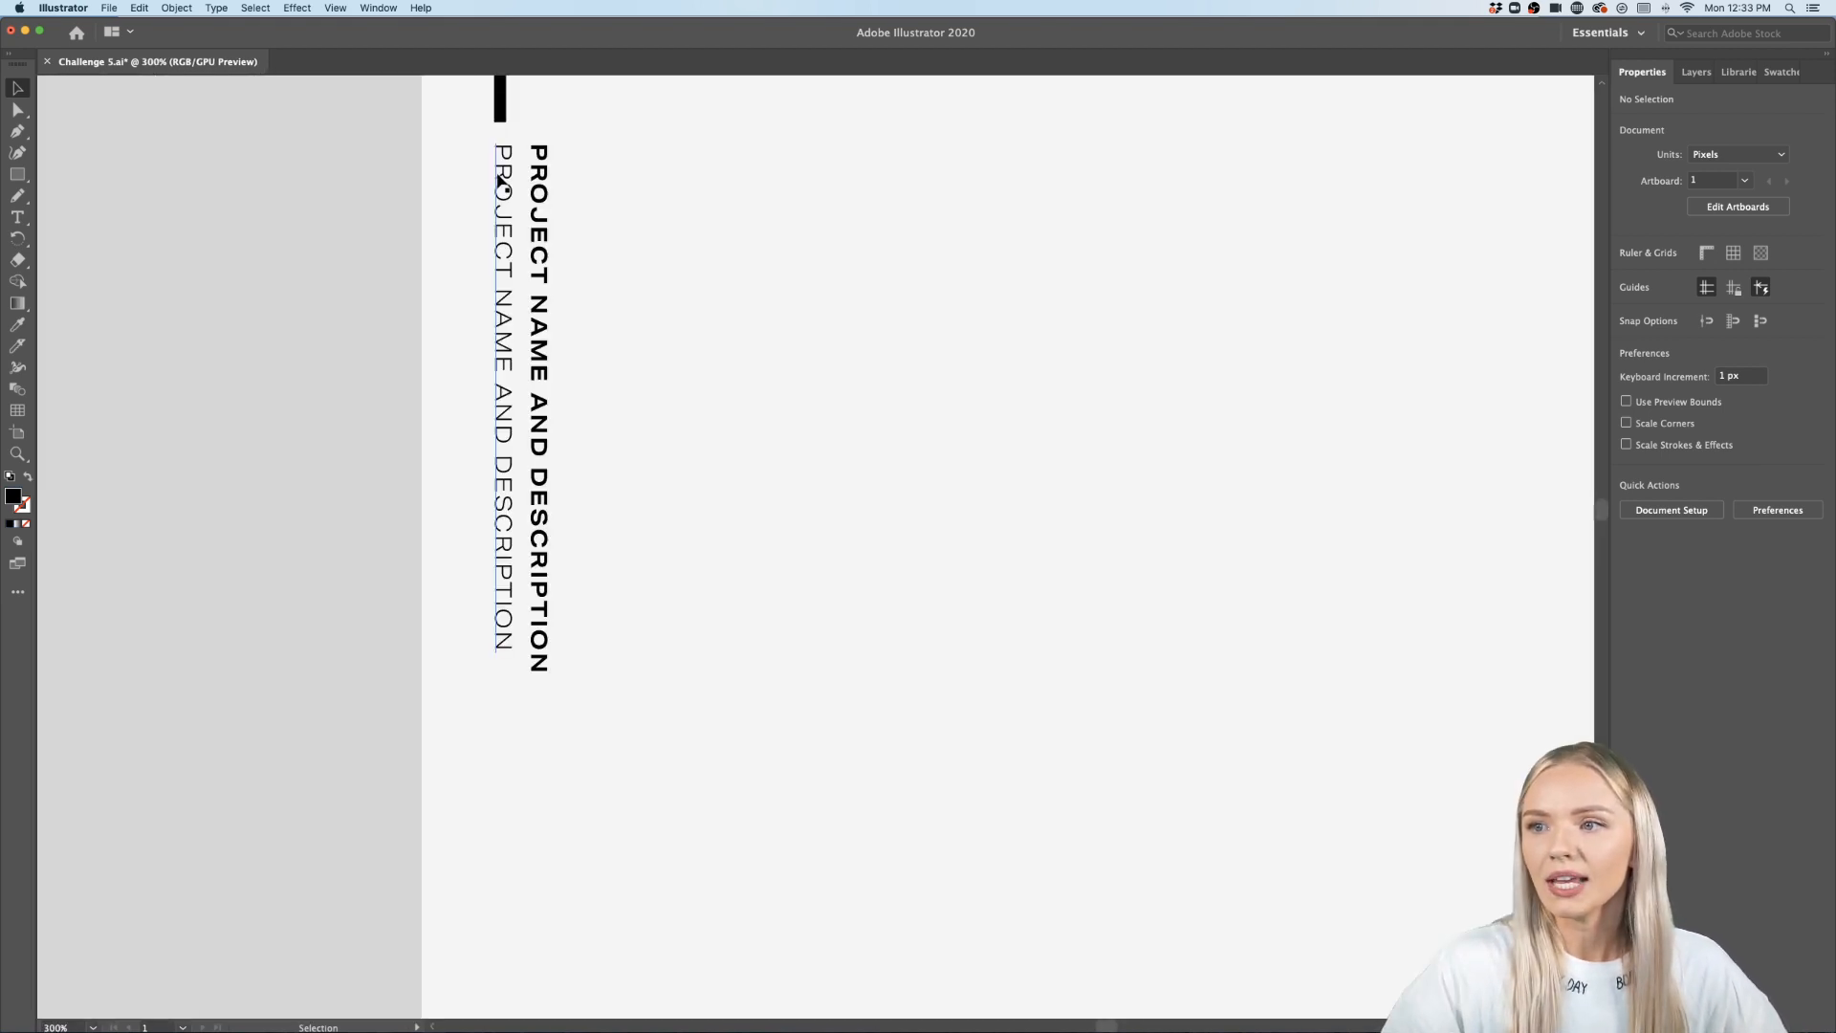
left_click(537, 258)
double_click(537, 259)
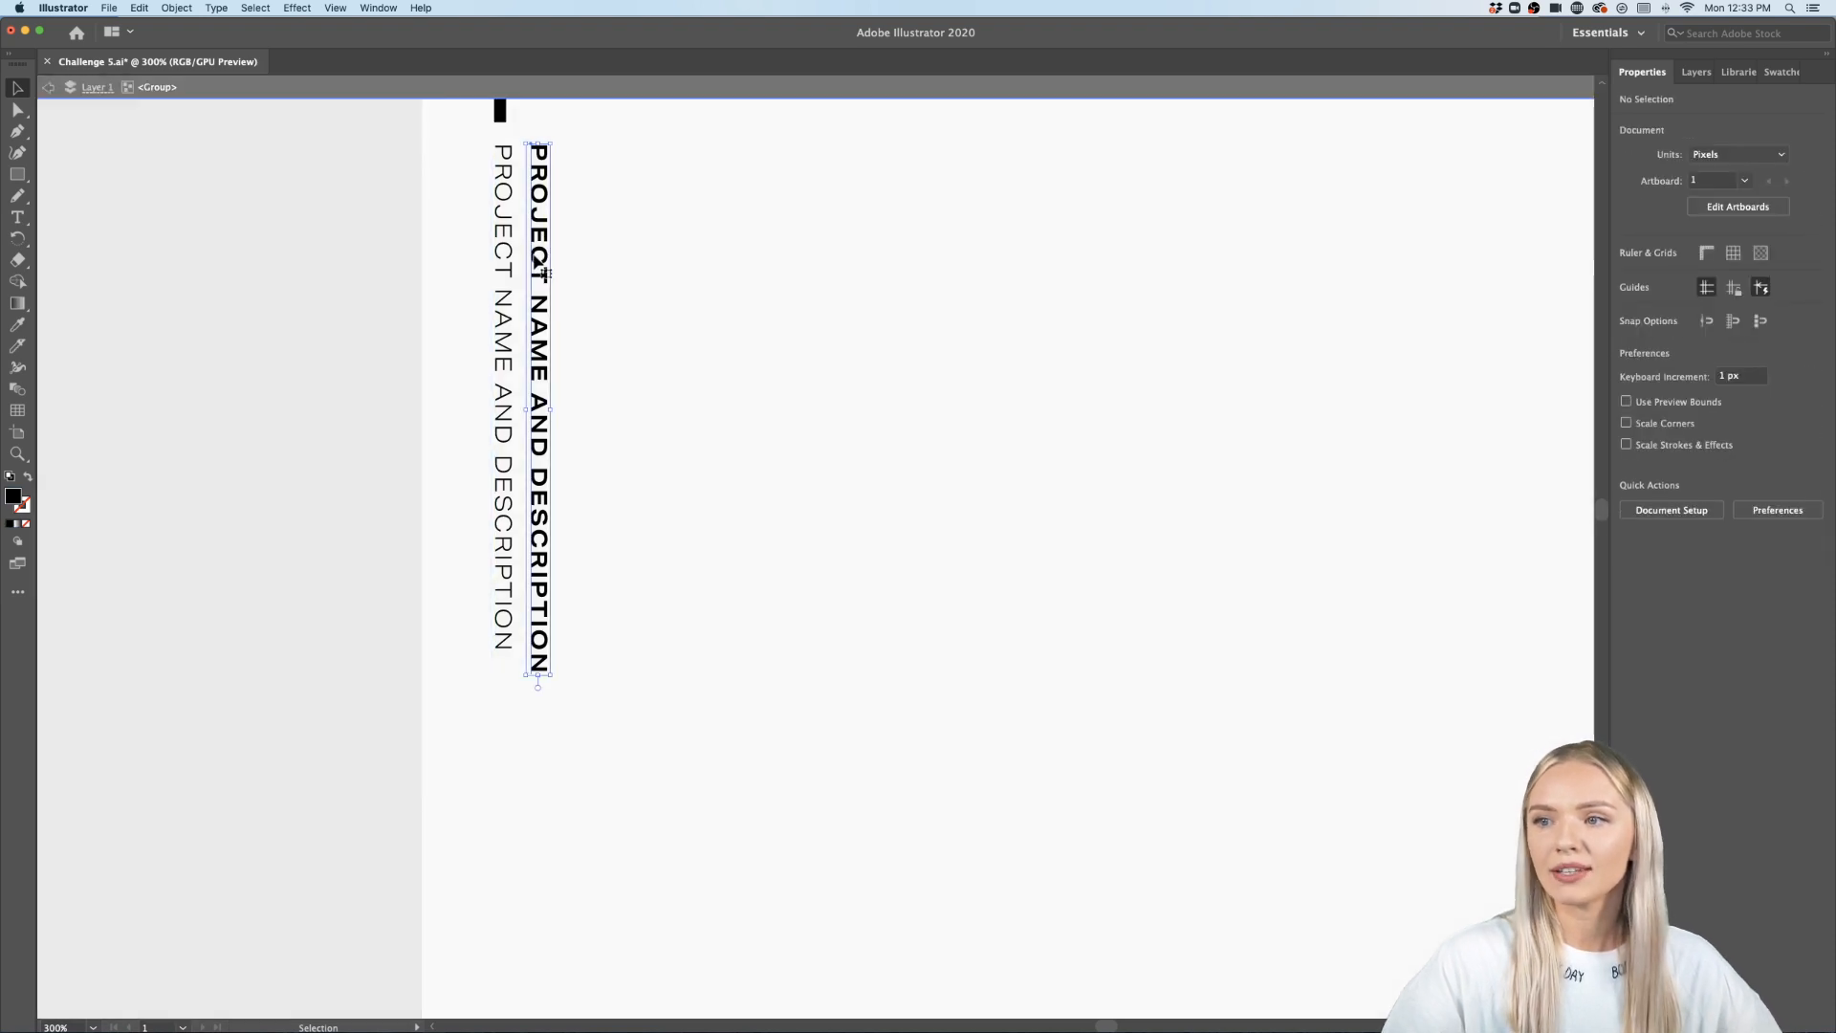
double_click(537, 256)
key("super+a")
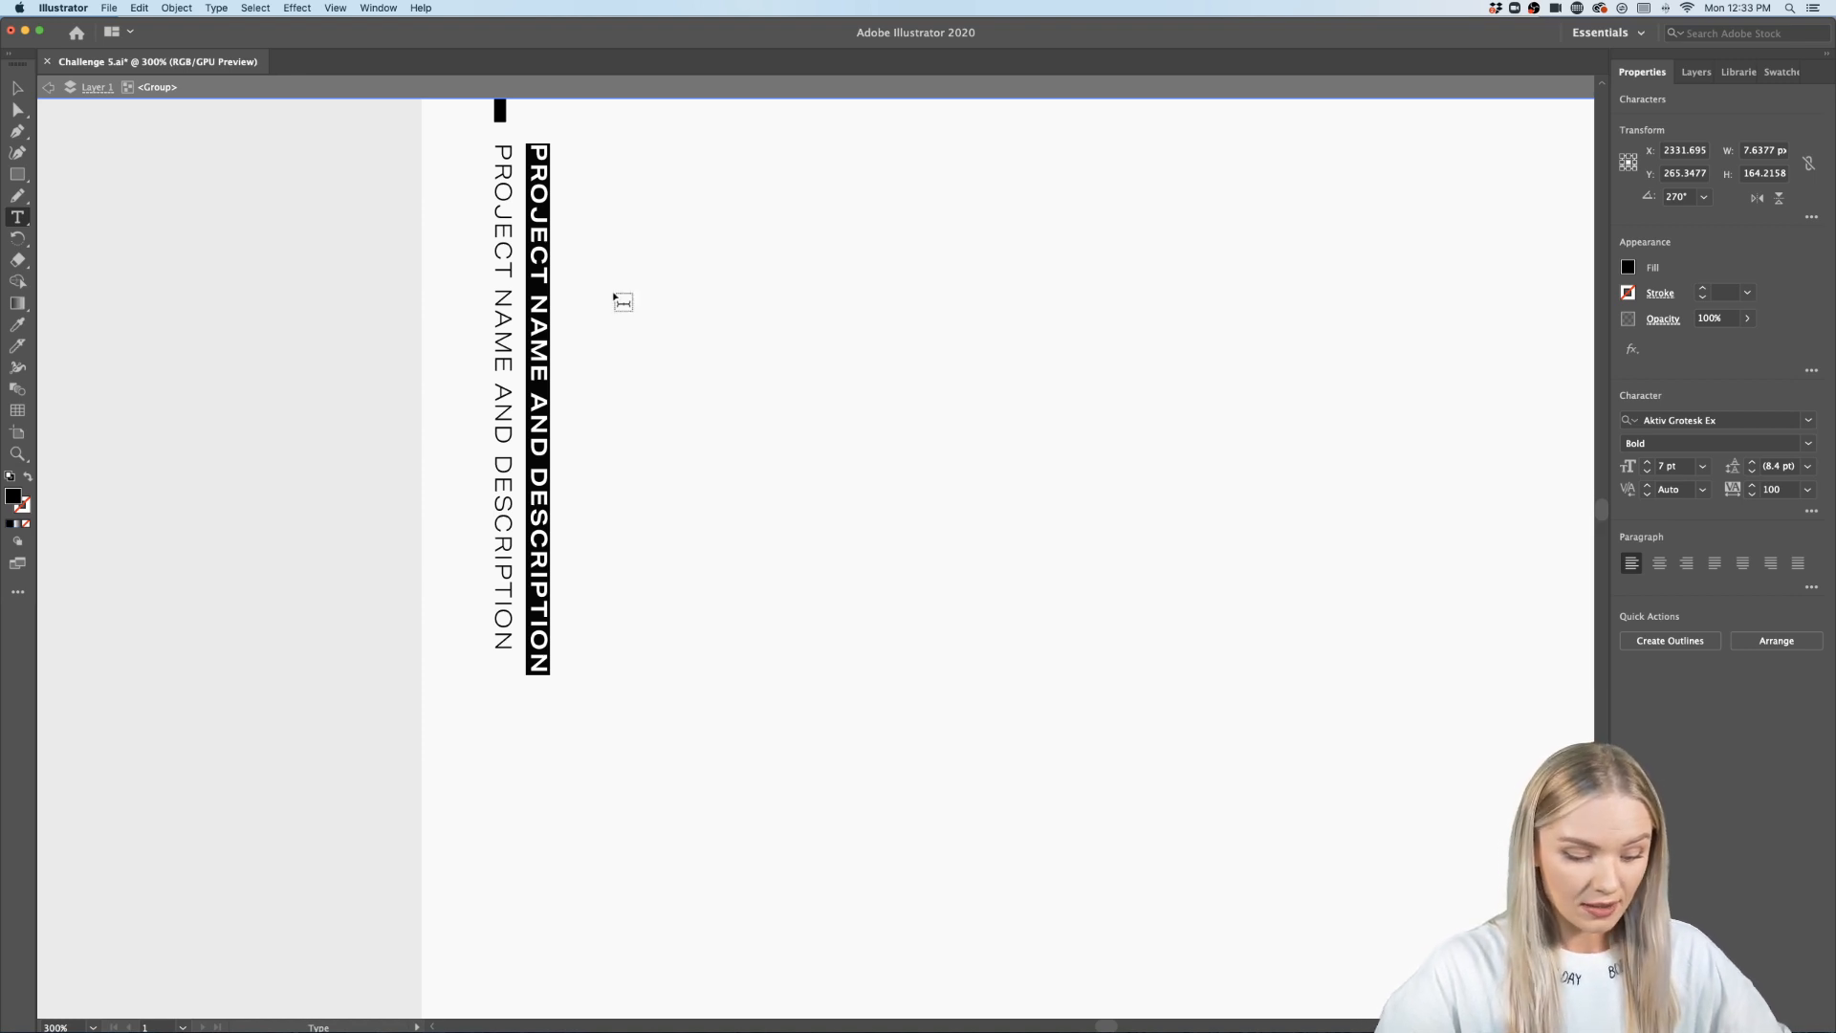
type("KNIFE A")
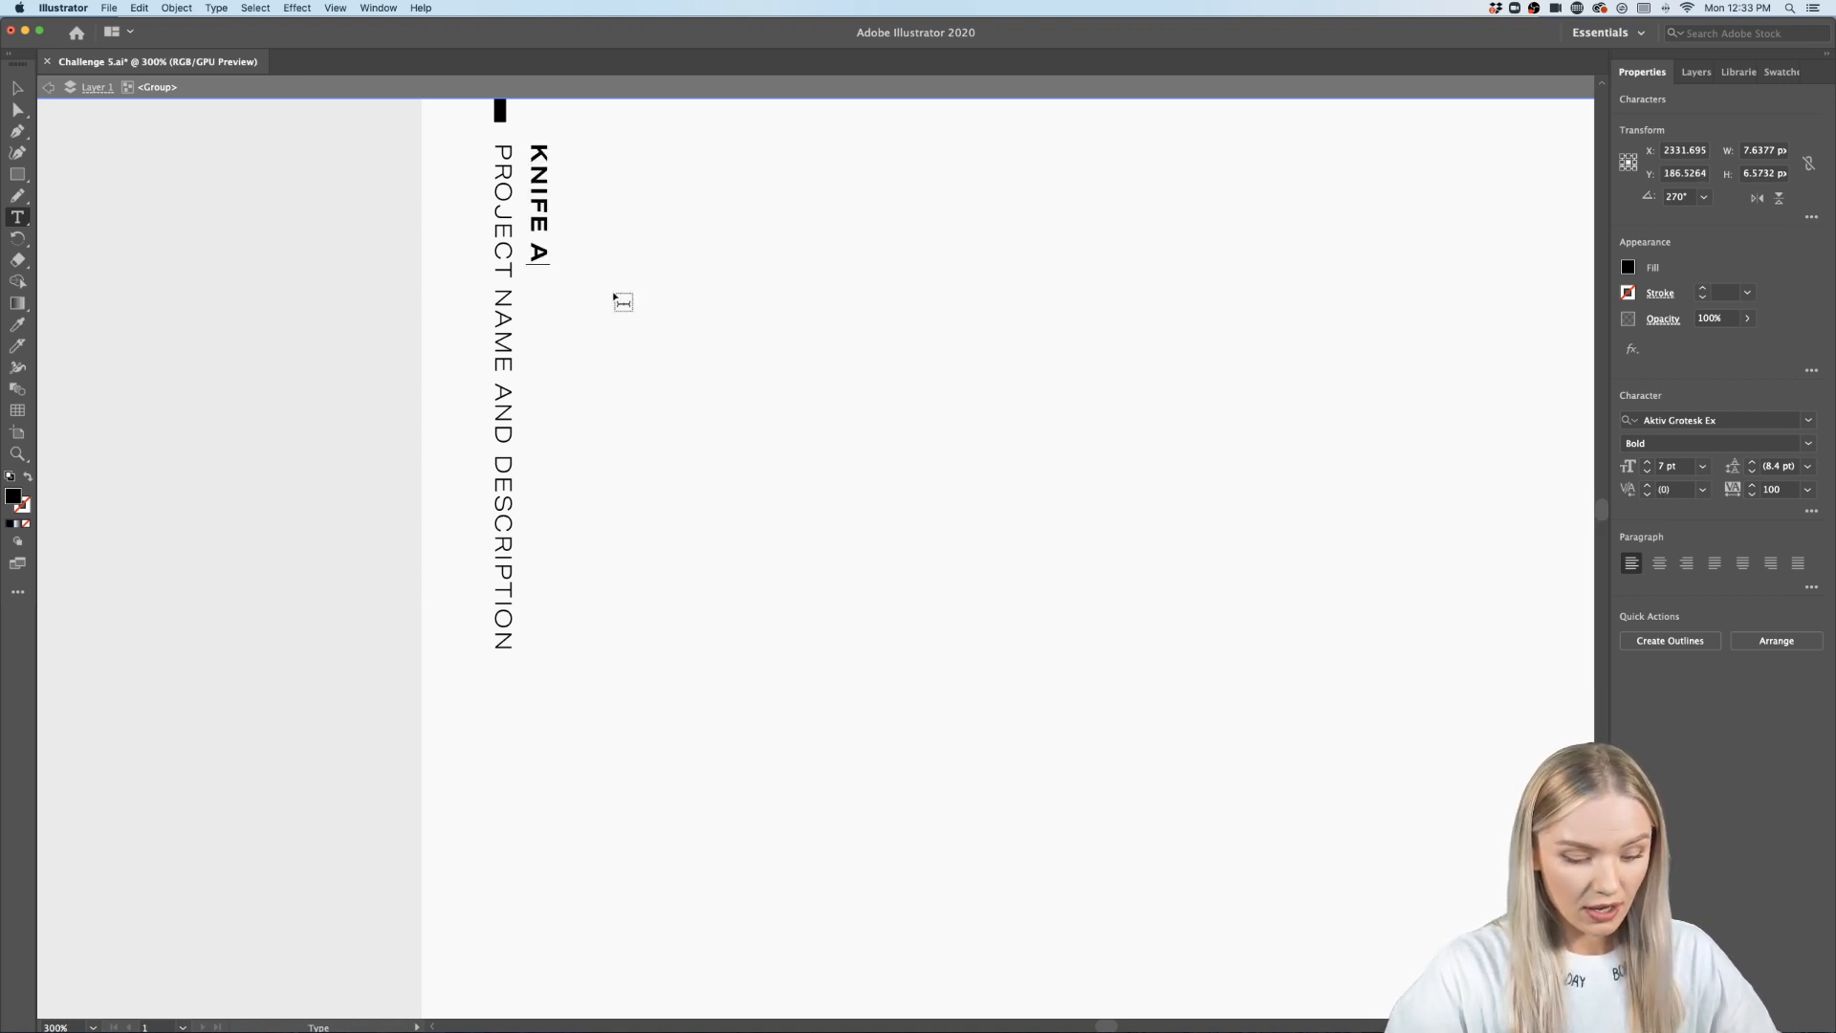
type("ND TYPE TOOL")
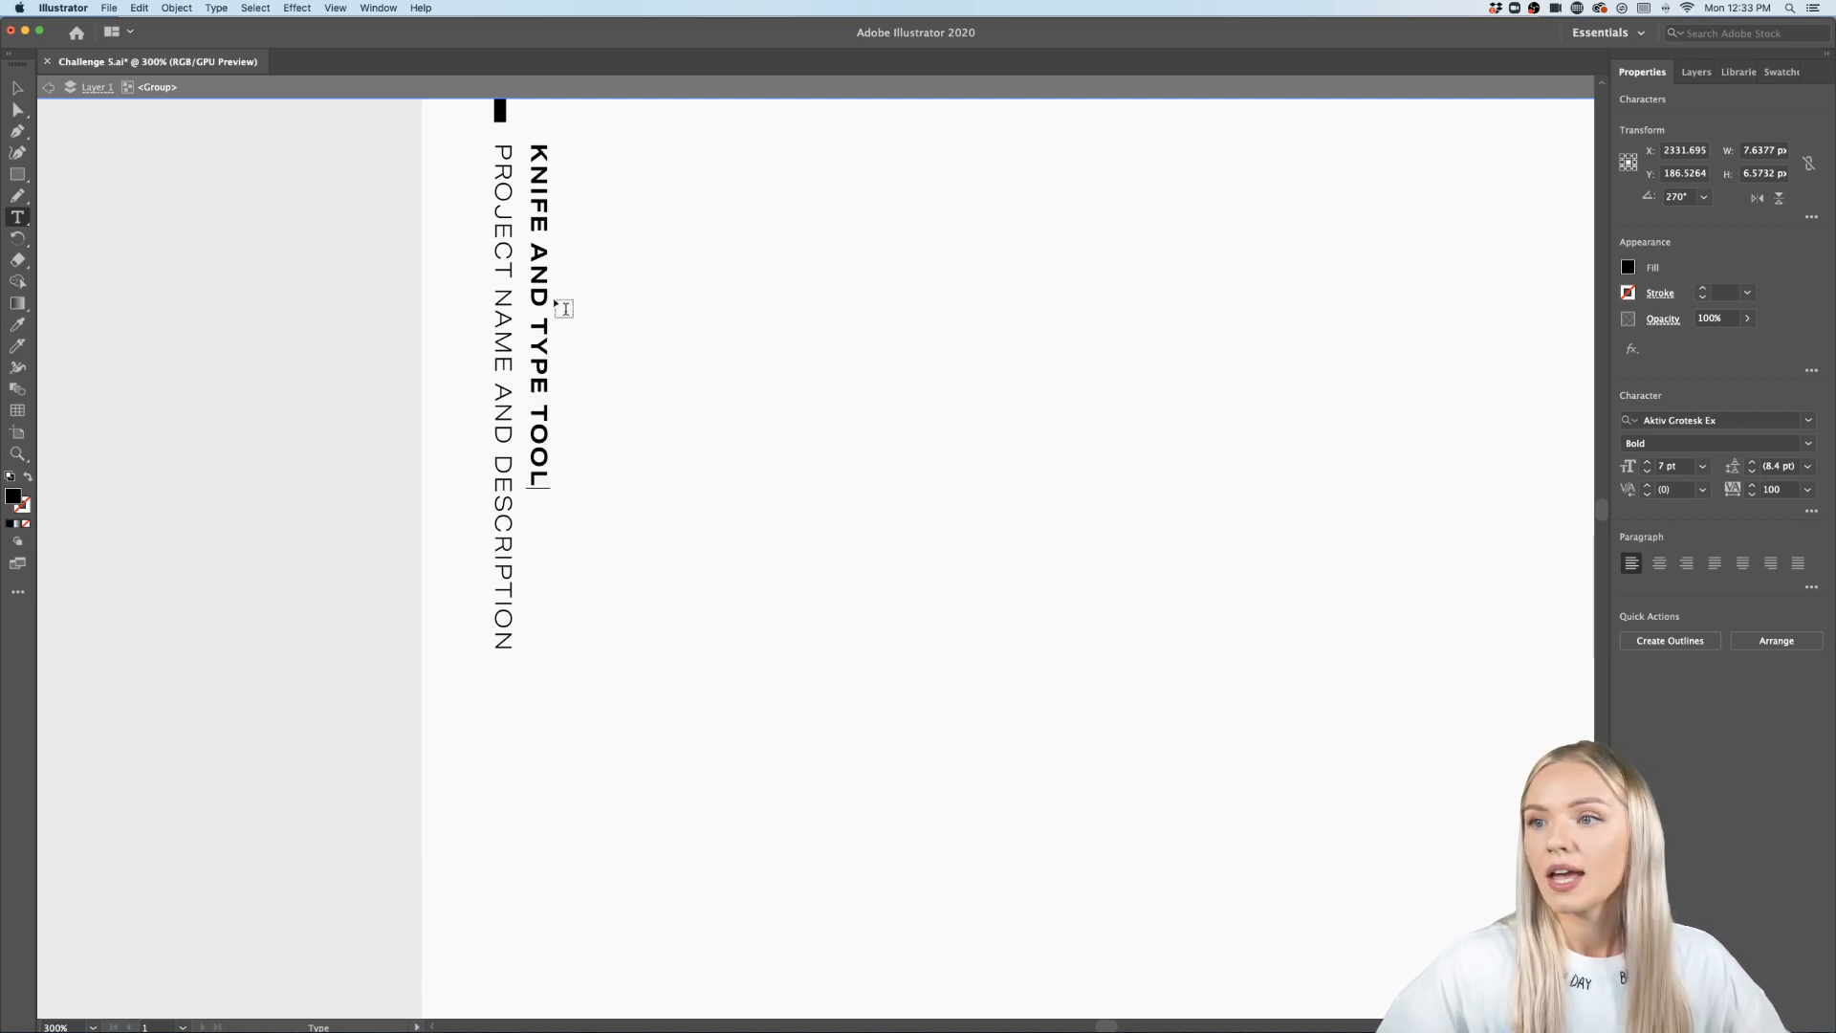
- Replace the light PROJECT NAME AND DESCRIPTION line with EXPERIMENTAL TYPE IN ILLUSTRATOR
triple_click(502, 326)
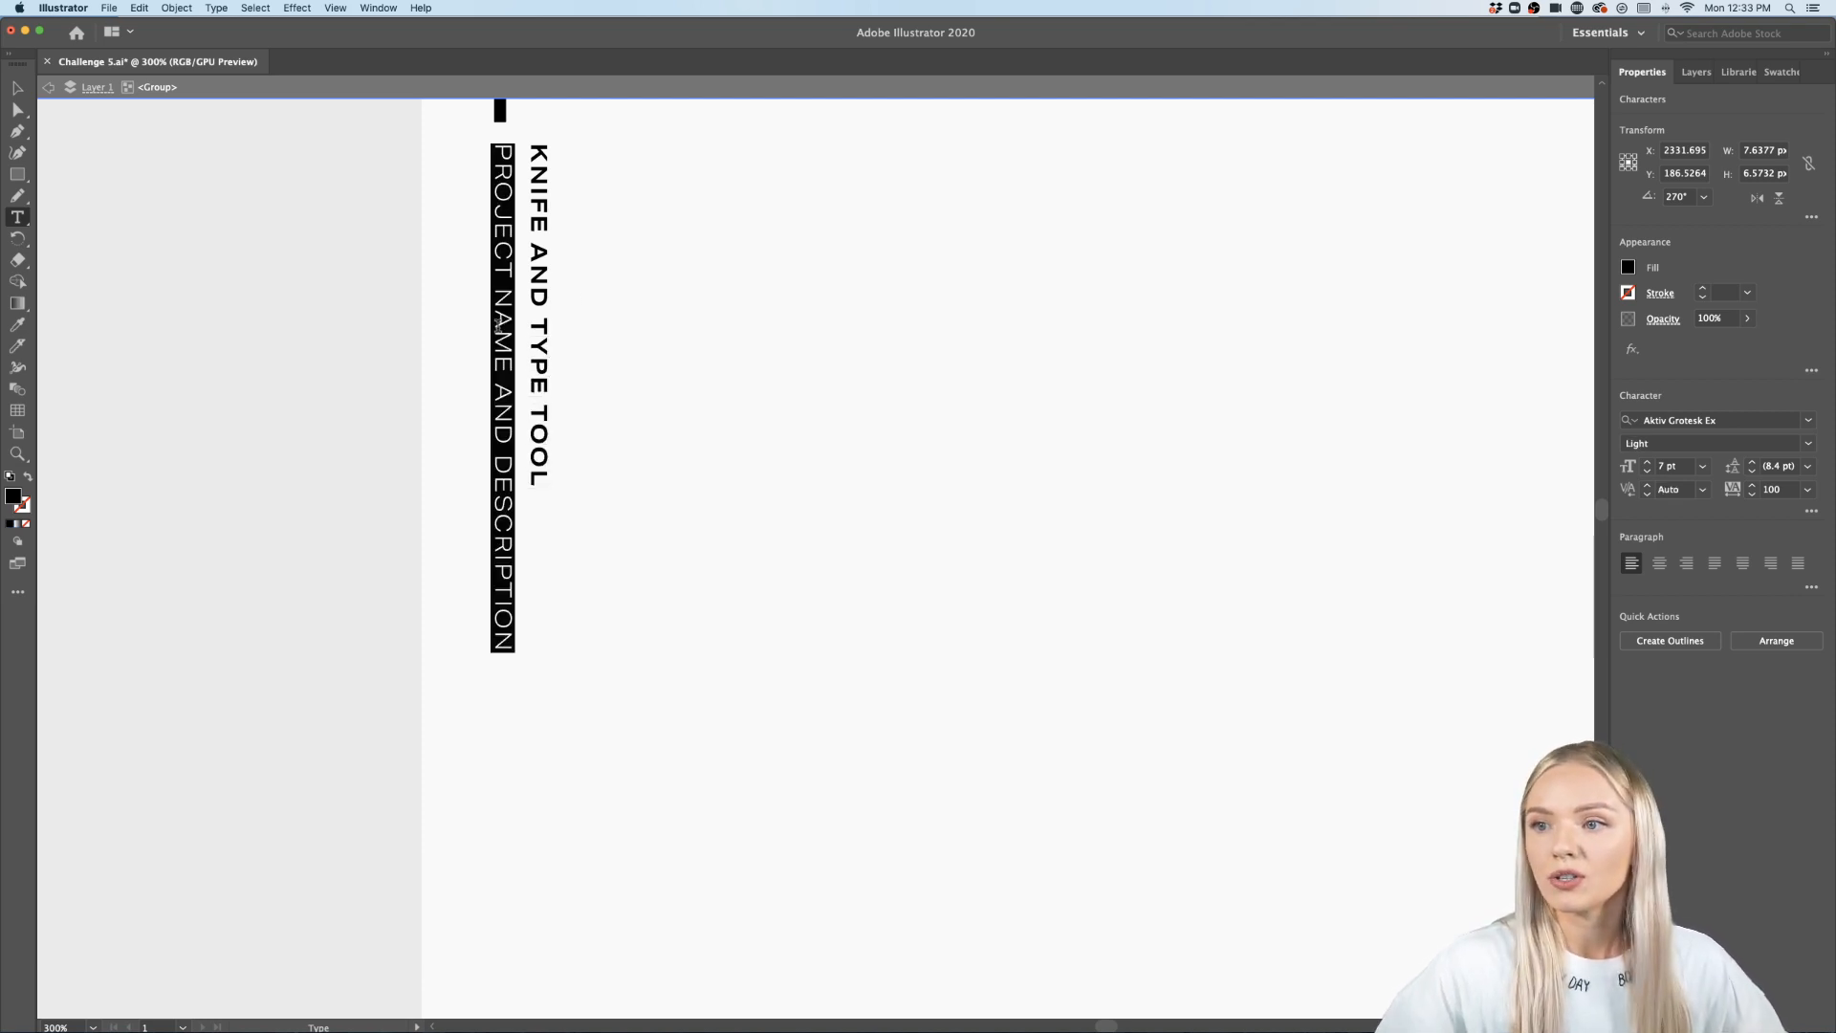
type("EXP")
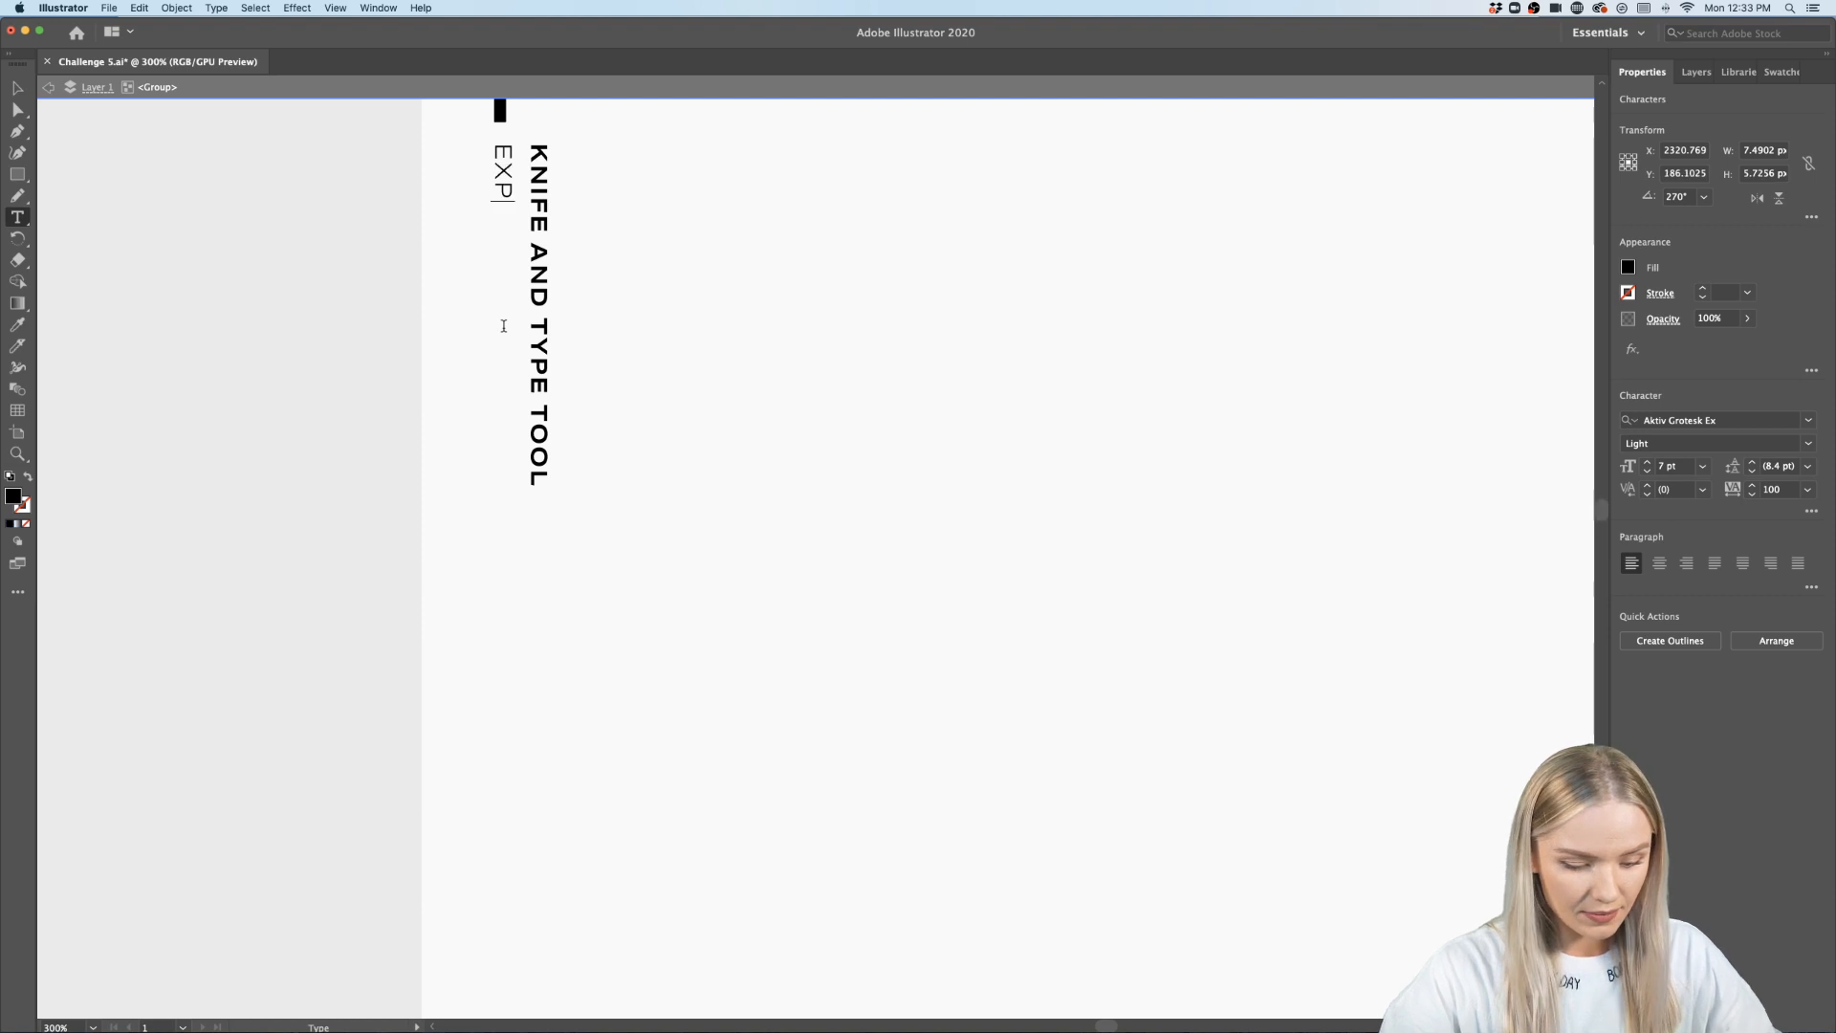
type("ERIMENTAL TY")
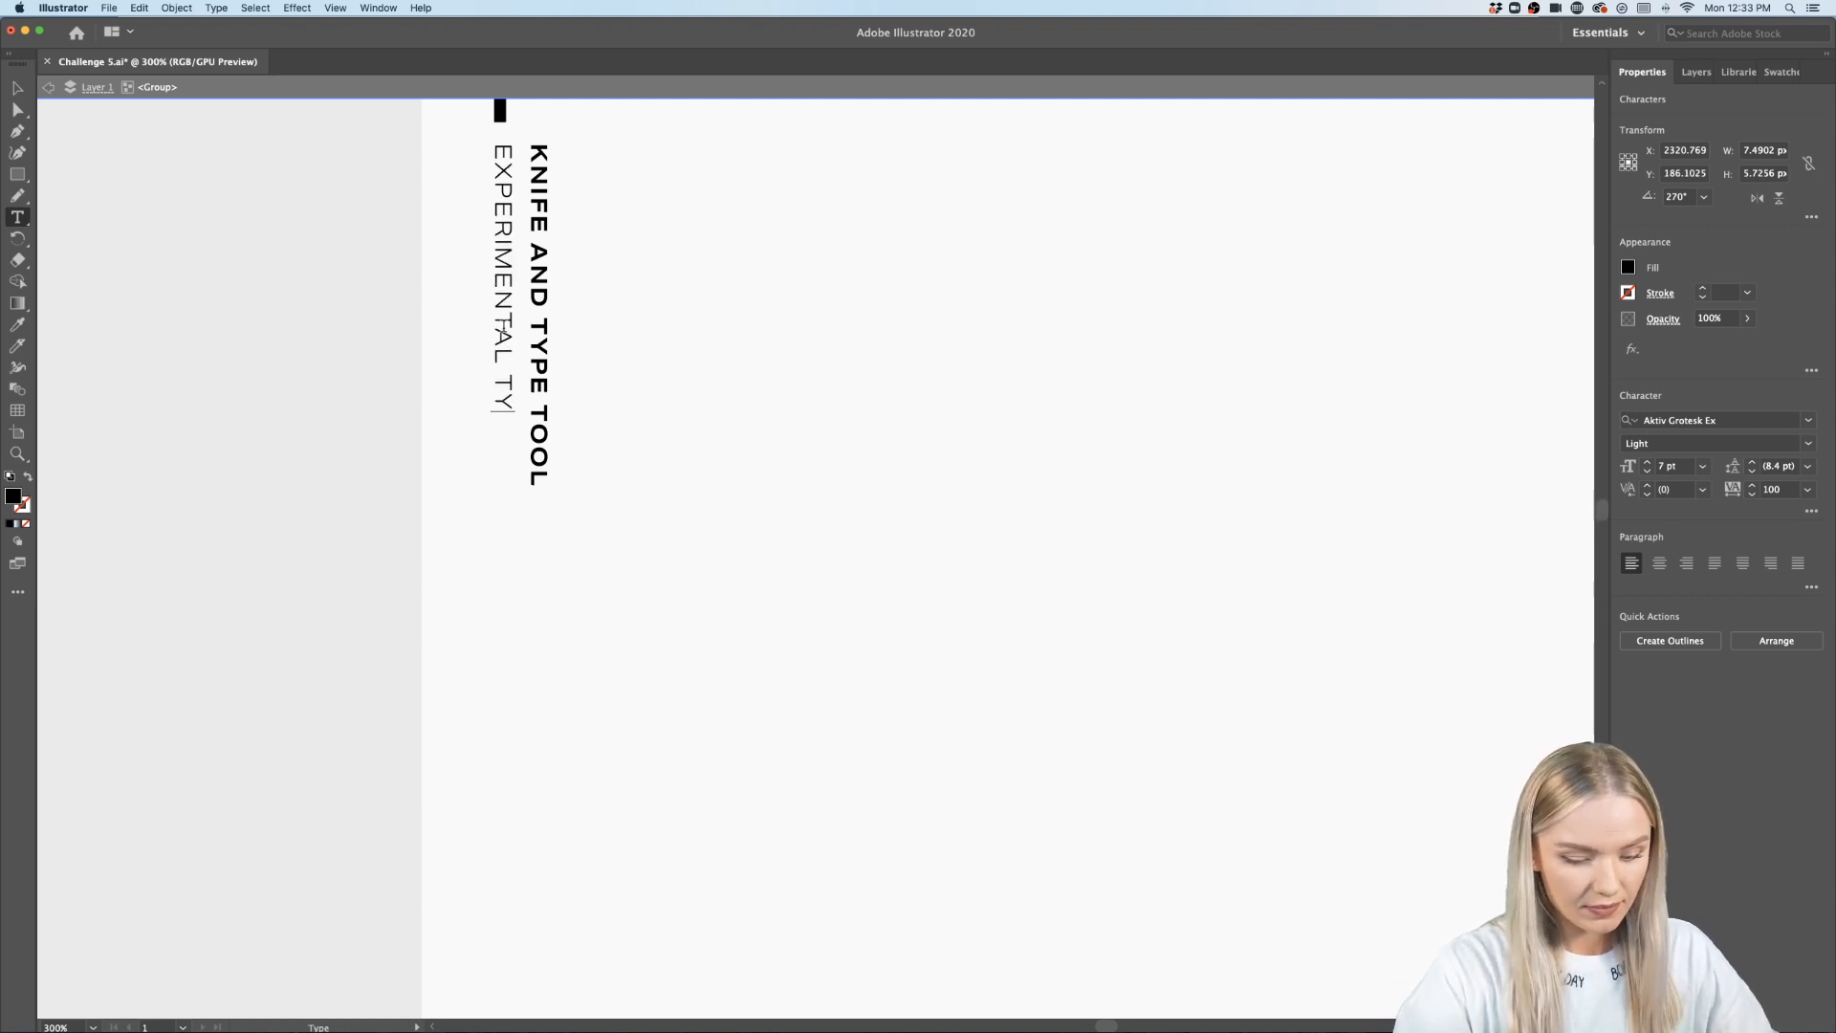
type("PE IN ILLUSTRATOR")
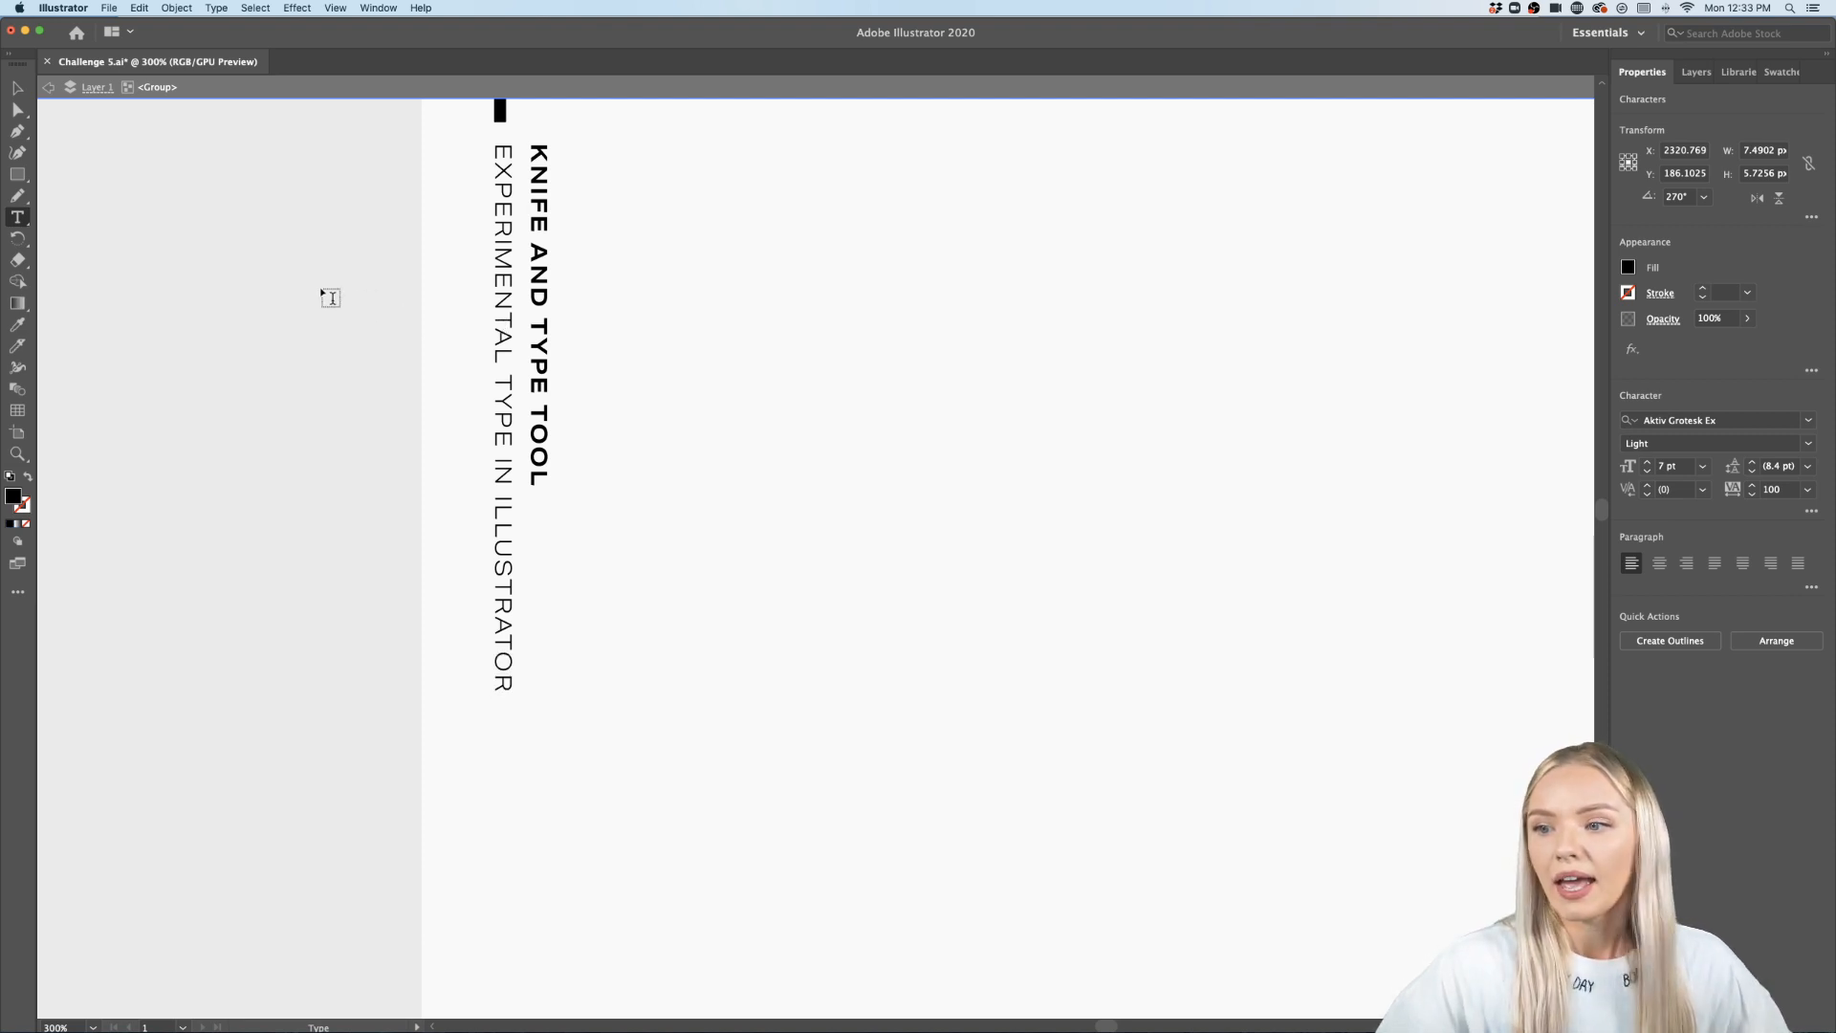
left_click(49, 87)
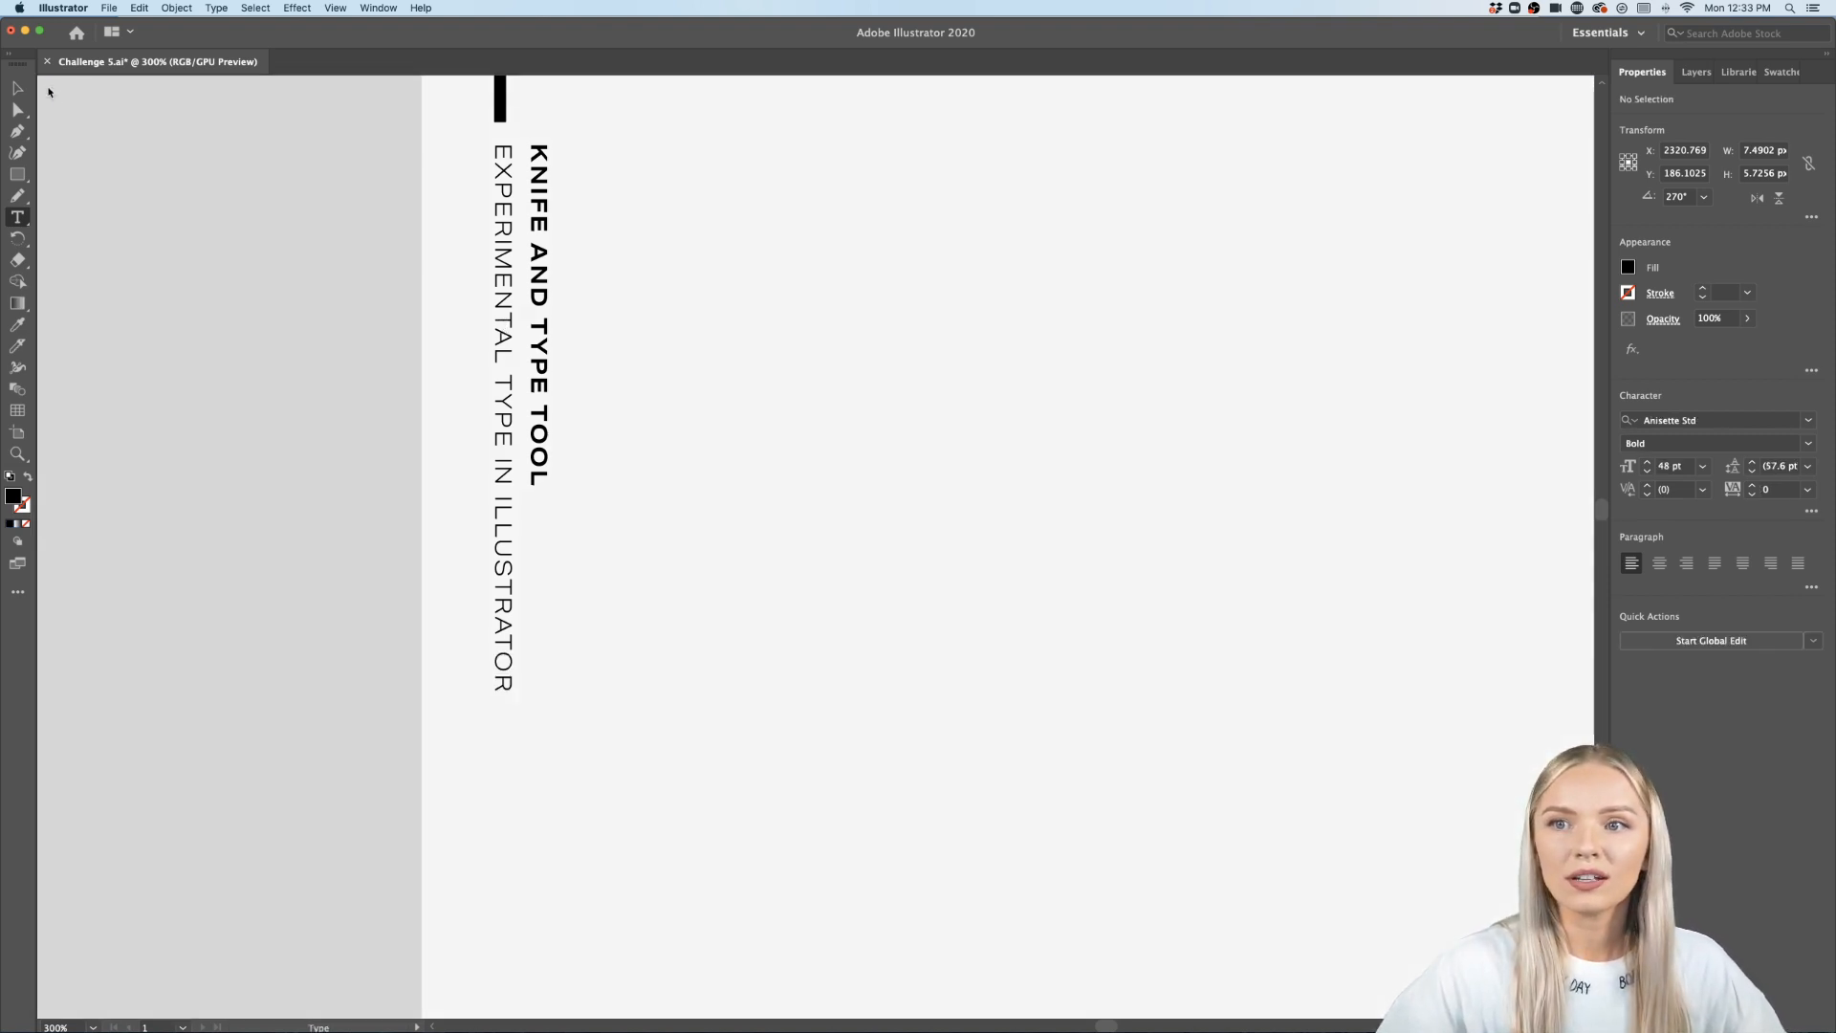
- Zoom out to review the whole poster layout beside the quote texts
key("super+1")
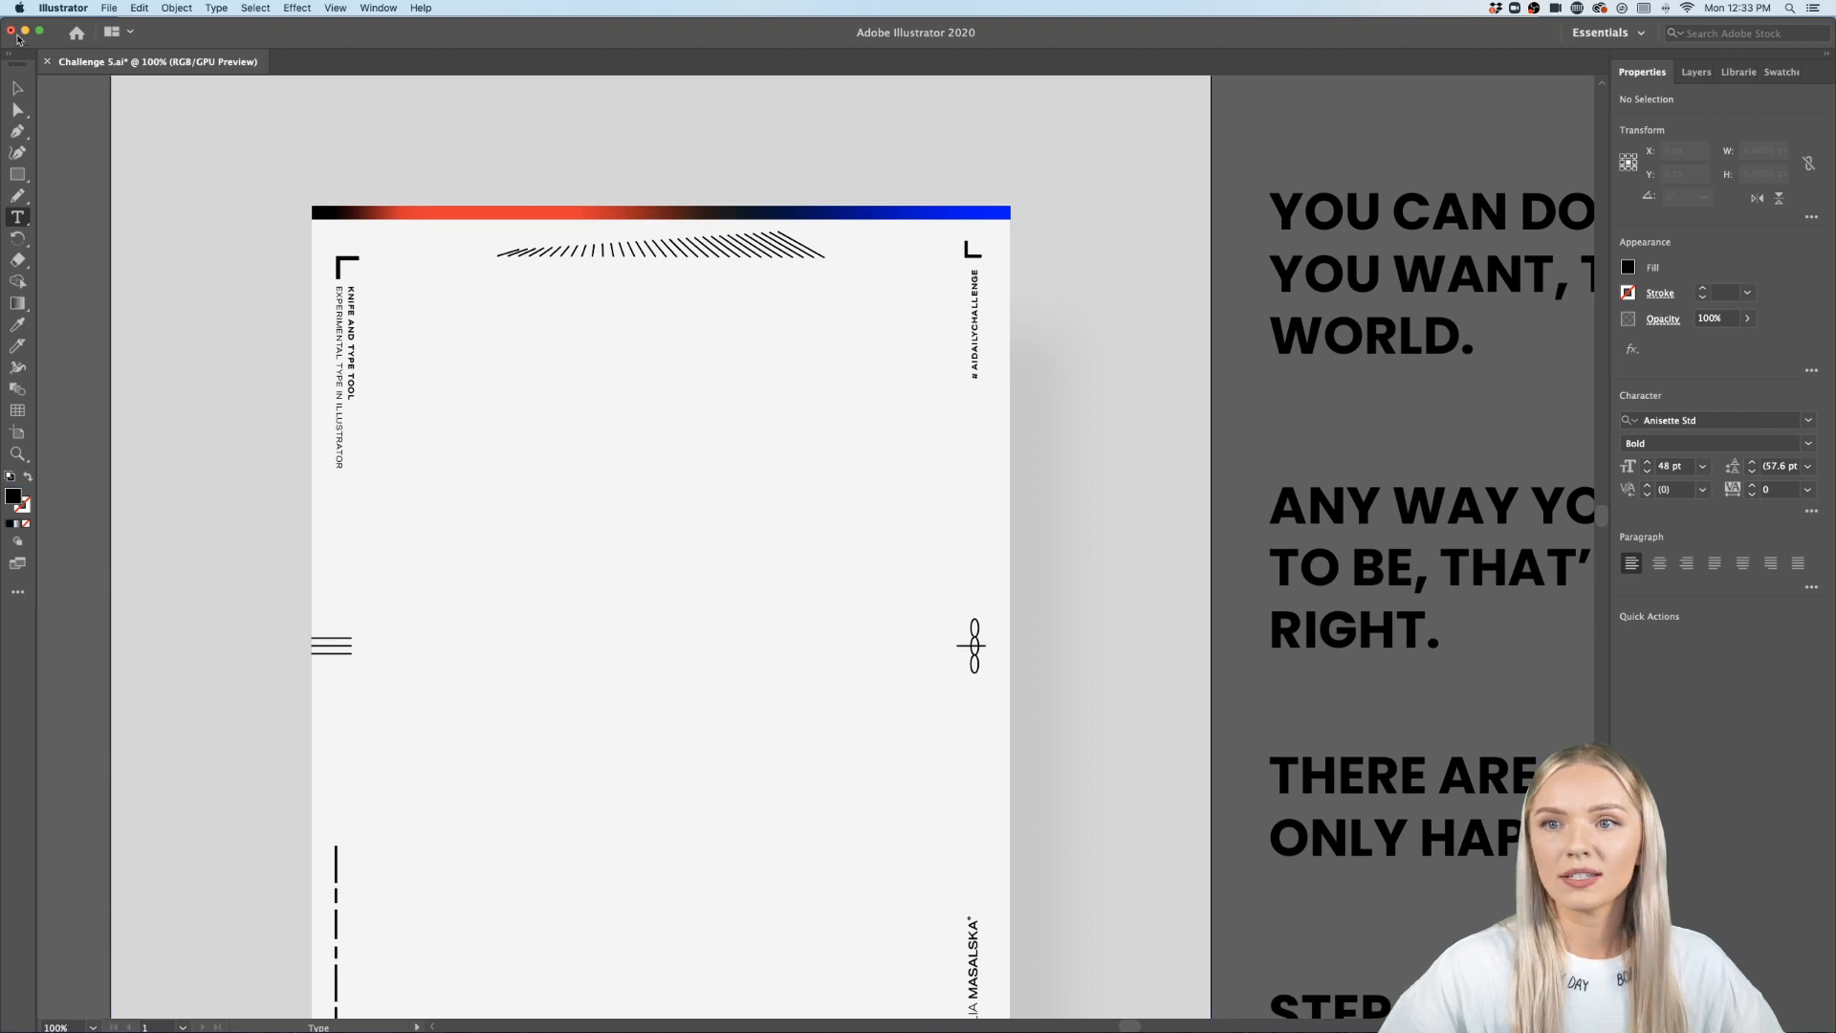
left_click(17, 87)
scroll(67, 207, "down", 3)
scroll(67, 208, "down", 2)
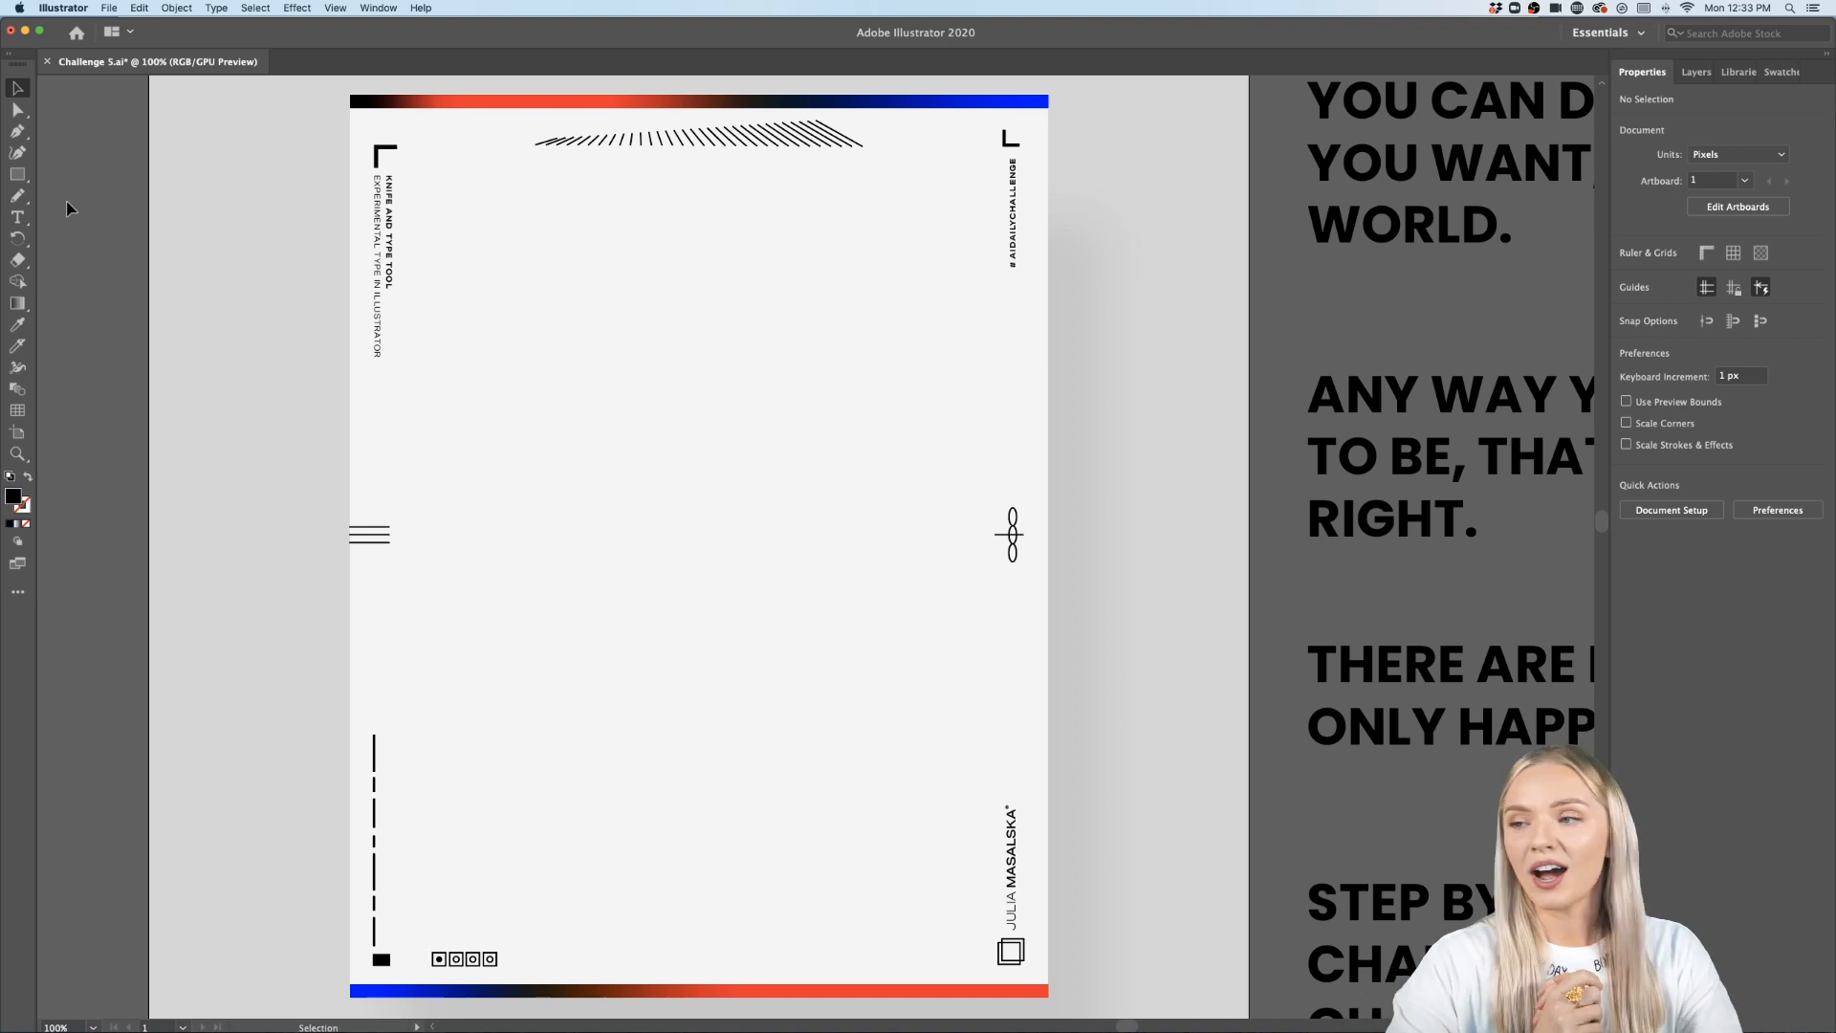
scroll(115, 213, "down", 1)
scroll(116, 214, "down", 1)
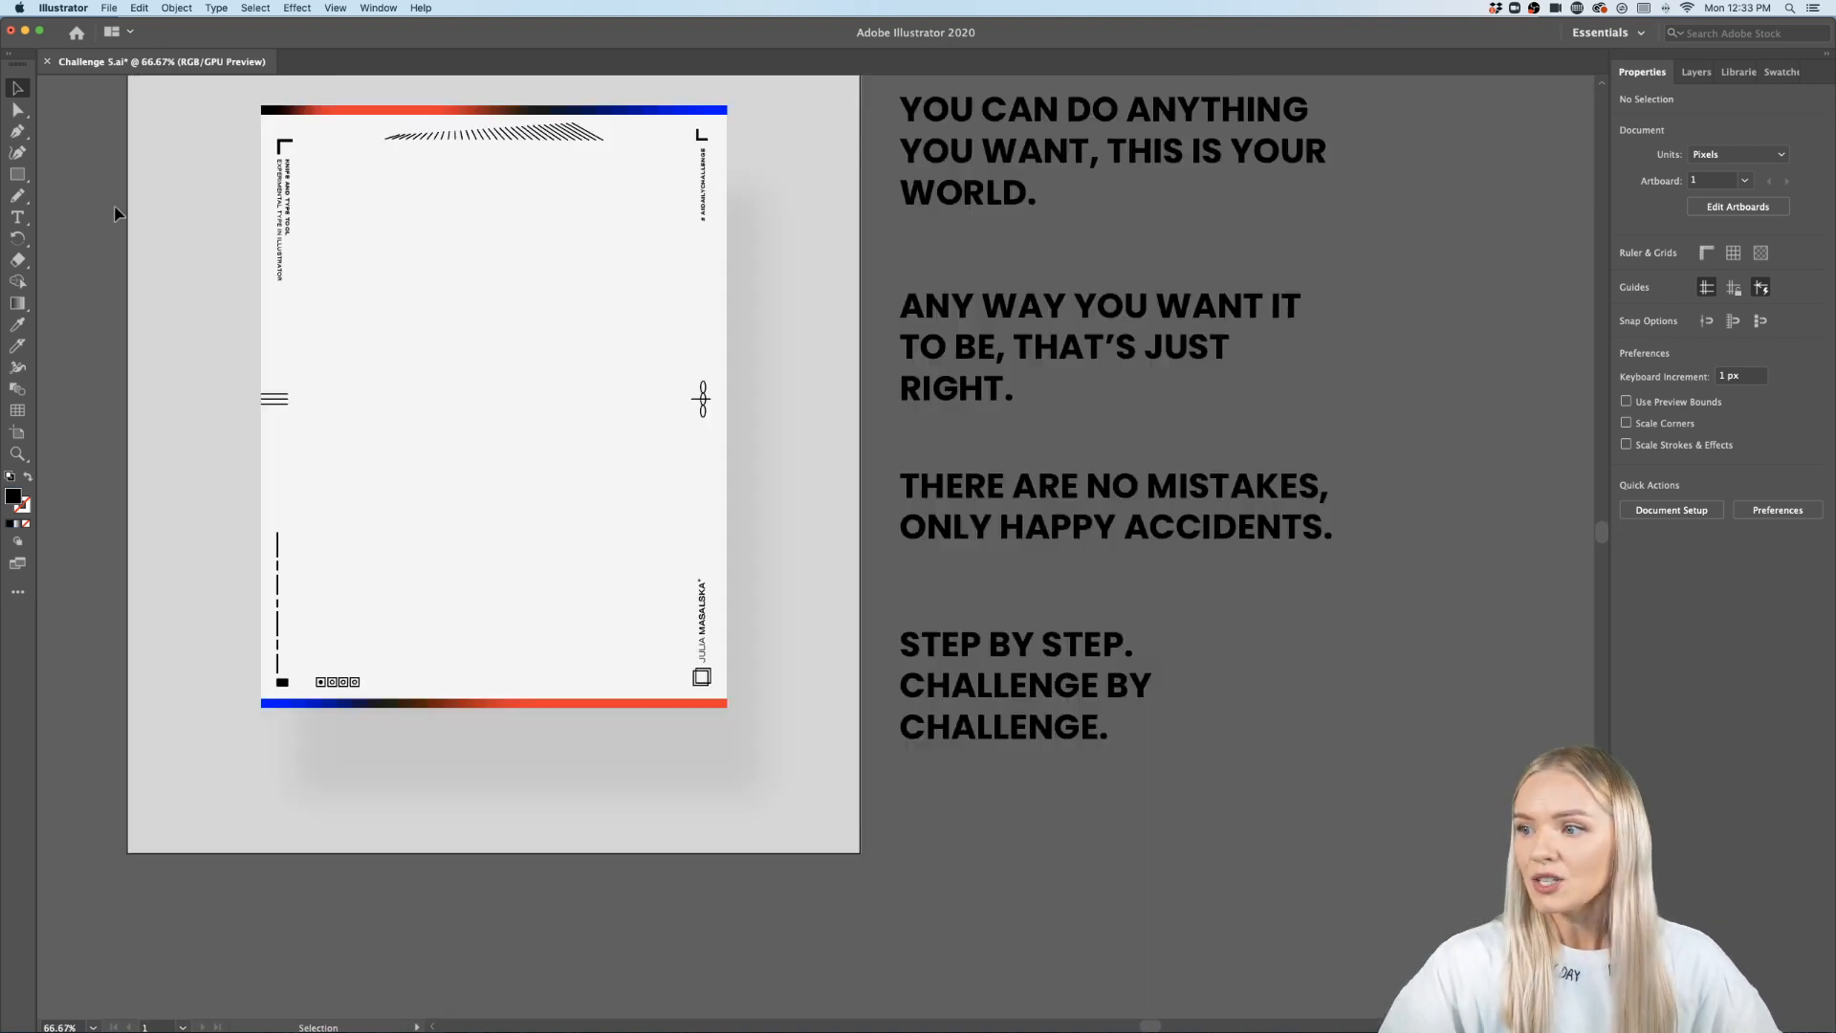
scroll(119, 215, "left", 2)
scroll(119, 215, "up", 2)
scroll(115, 210, "up", 2)
scroll(115, 211, "left", 2)
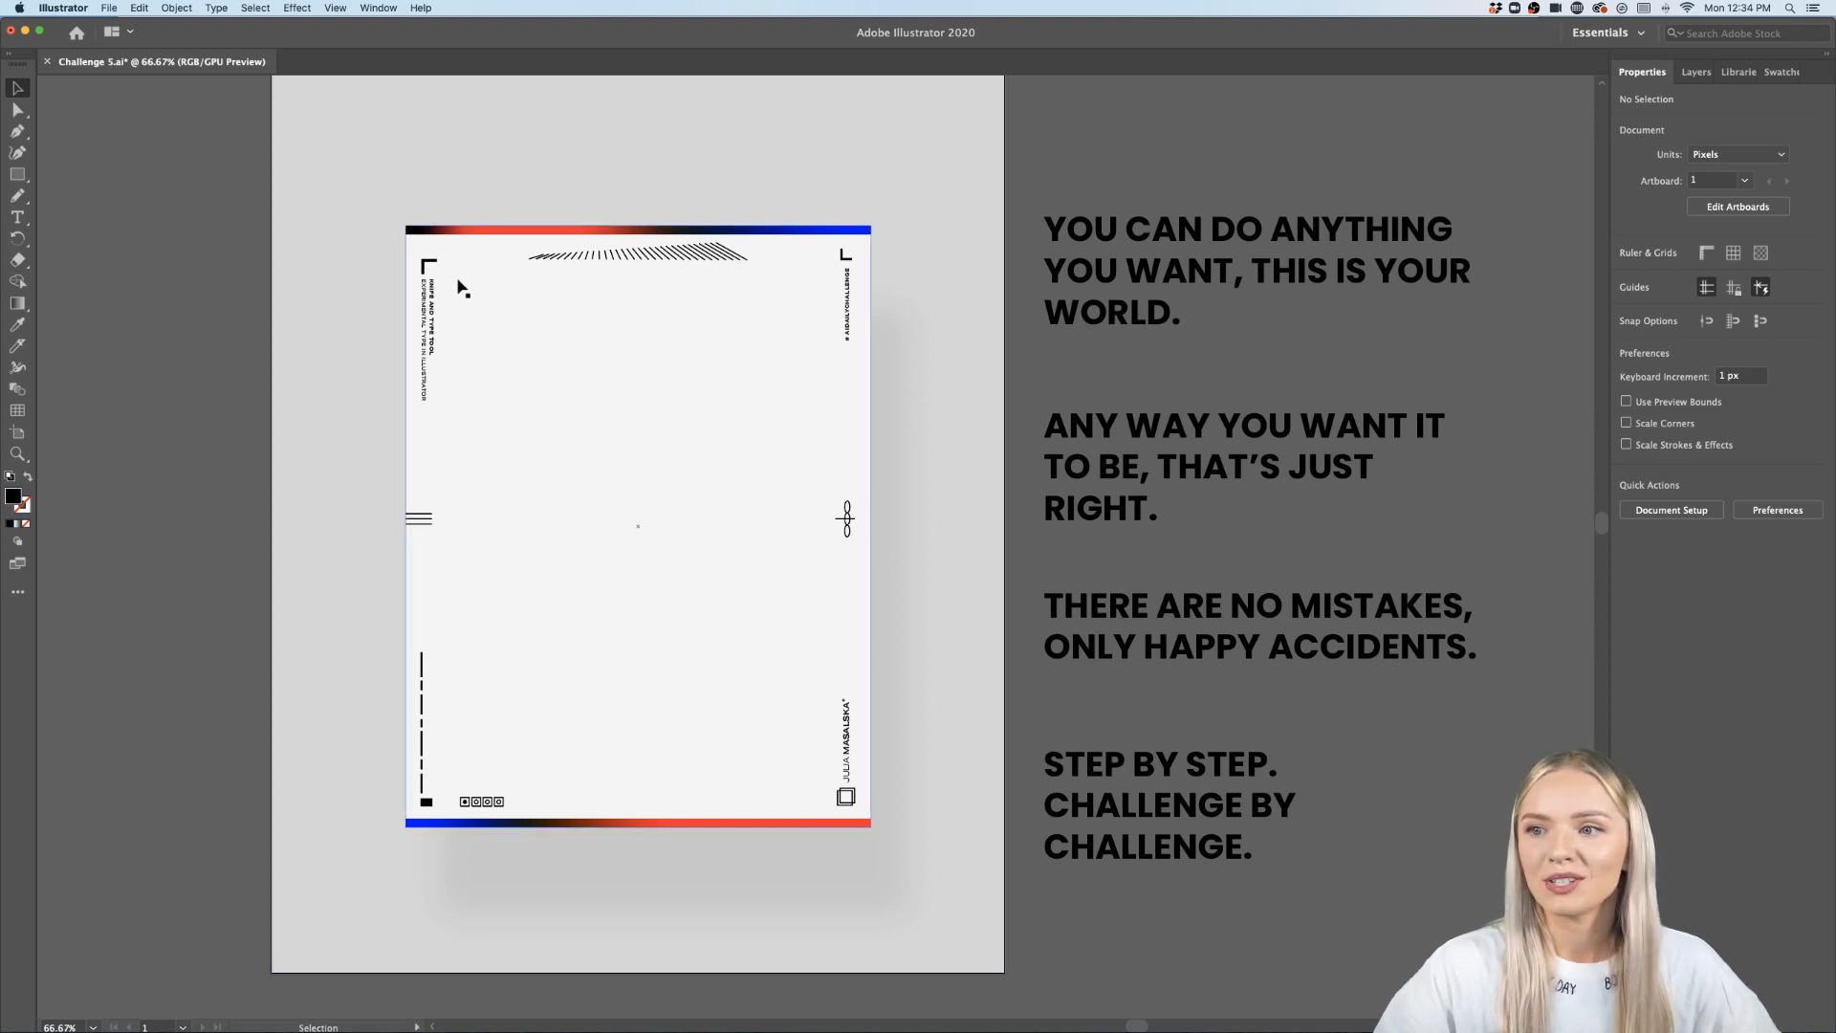
left_click_drag(432, 304, 475, 282)
left_click_drag(652, 233, 525, 439)
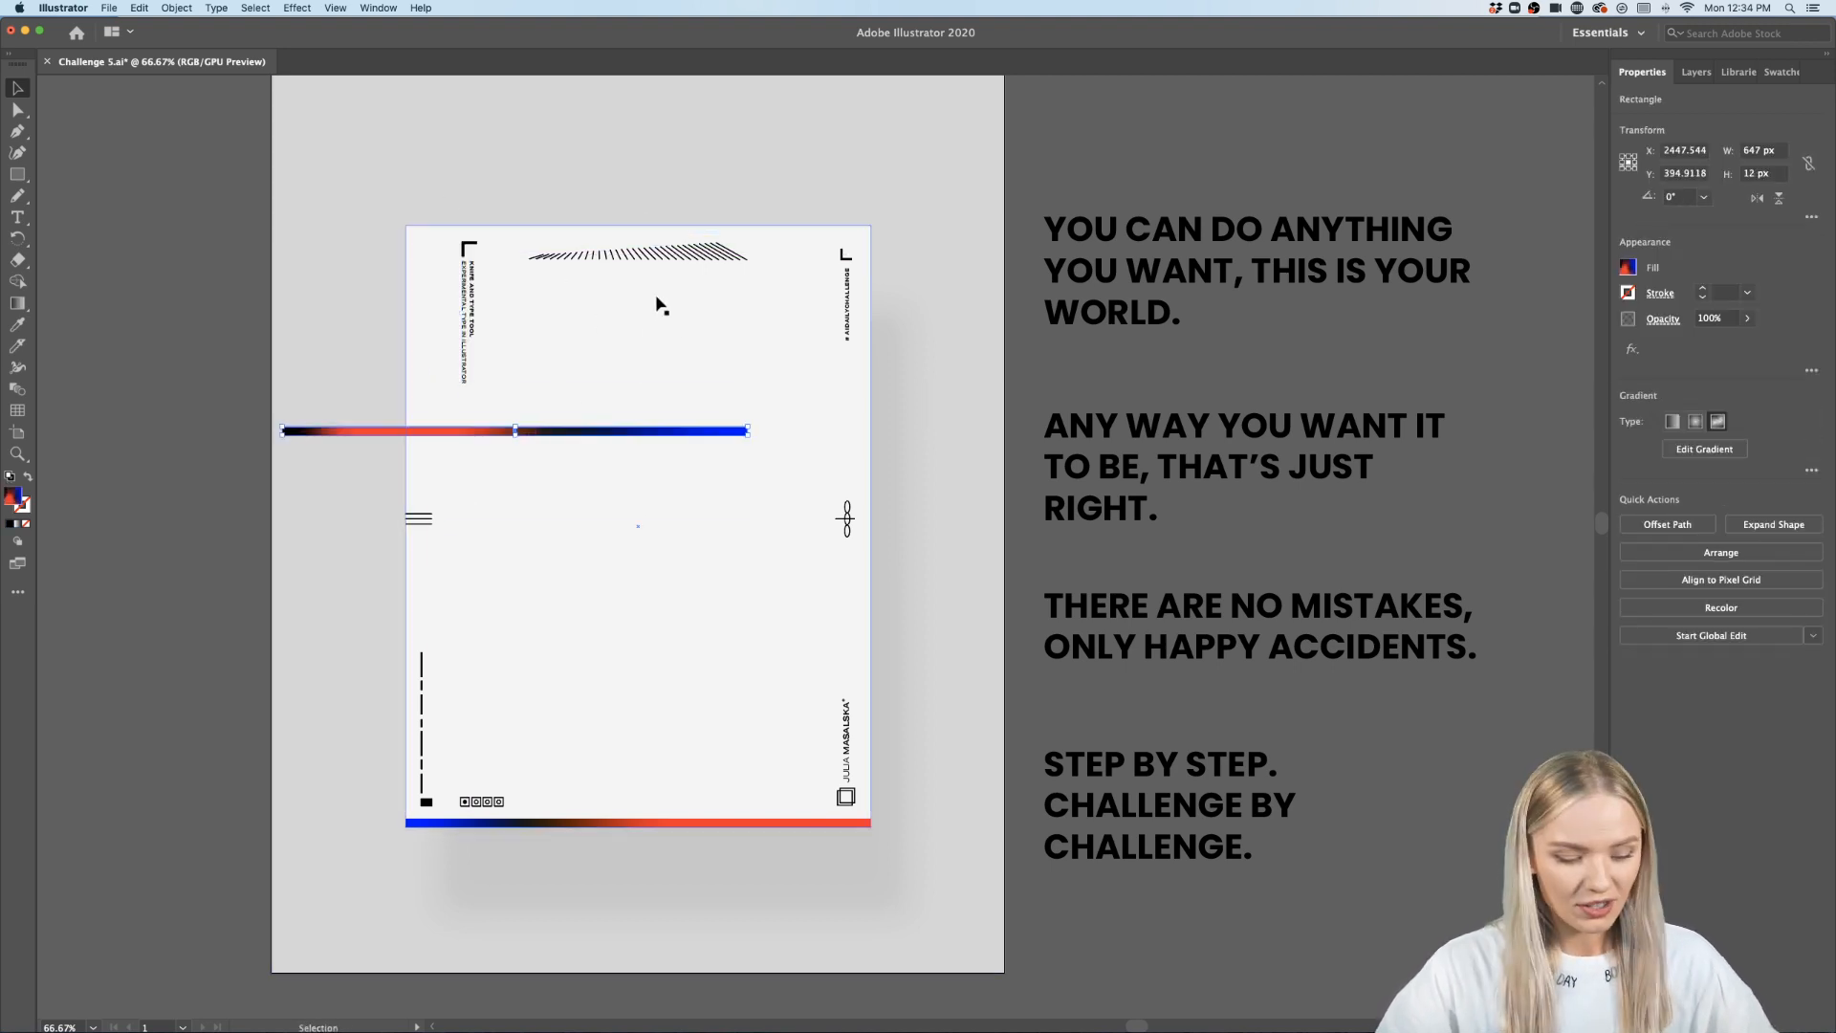
key("super+z")
key("super+z")
- Edit the top gradient bar's gradient, moving its middle dark colour stop slightly towards the blue end
scroll(591, 236, "up", 6)
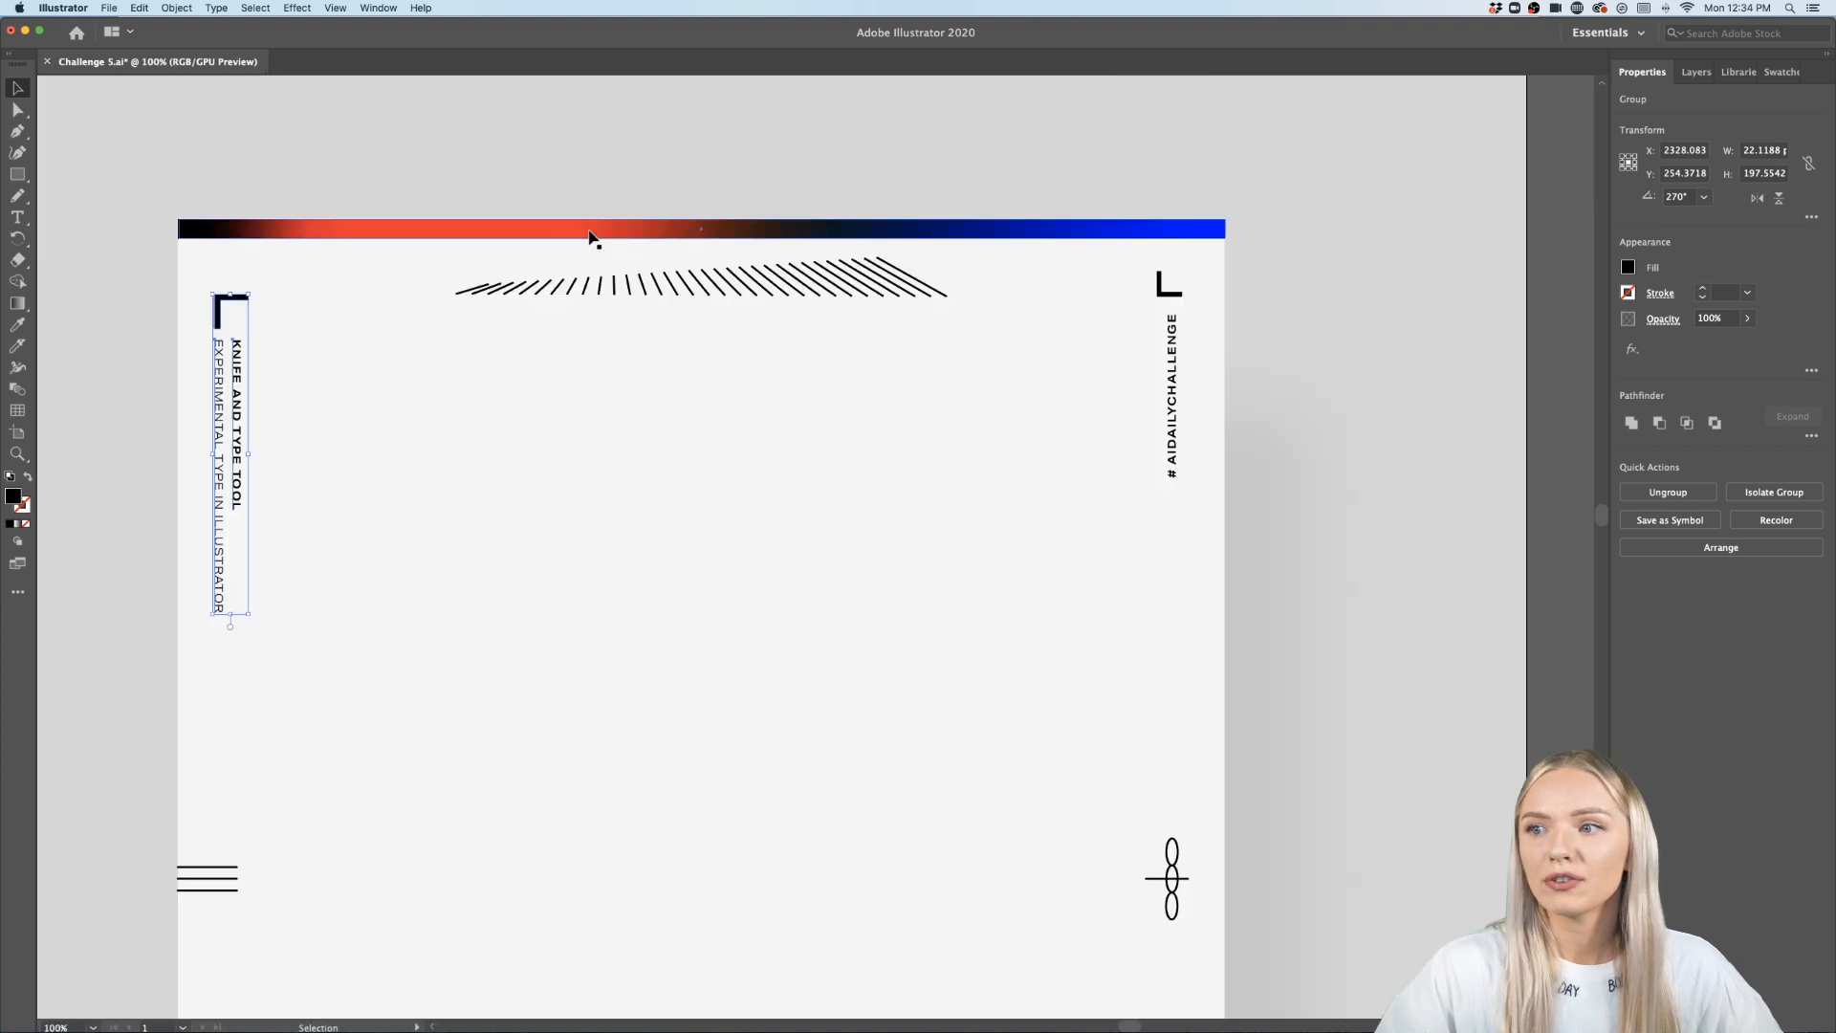
left_click(591, 236)
left_click_drag(590, 237, 594, 235)
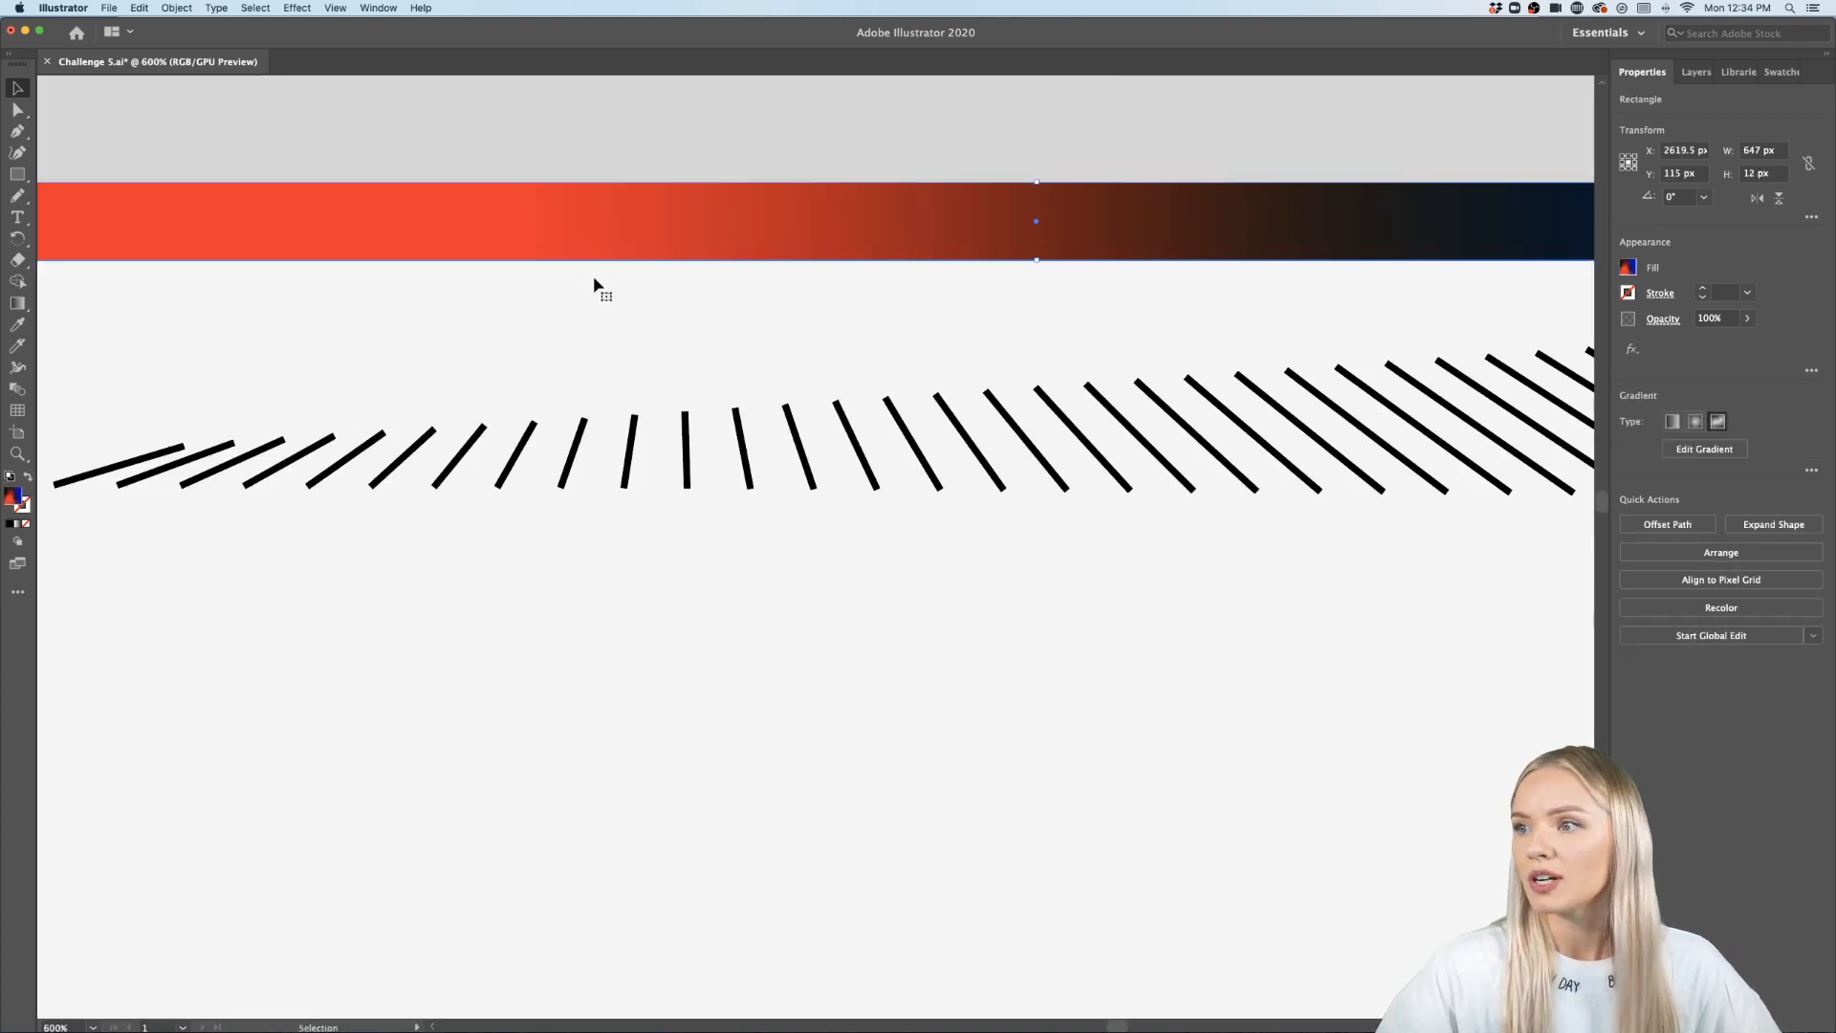
left_click(1710, 455)
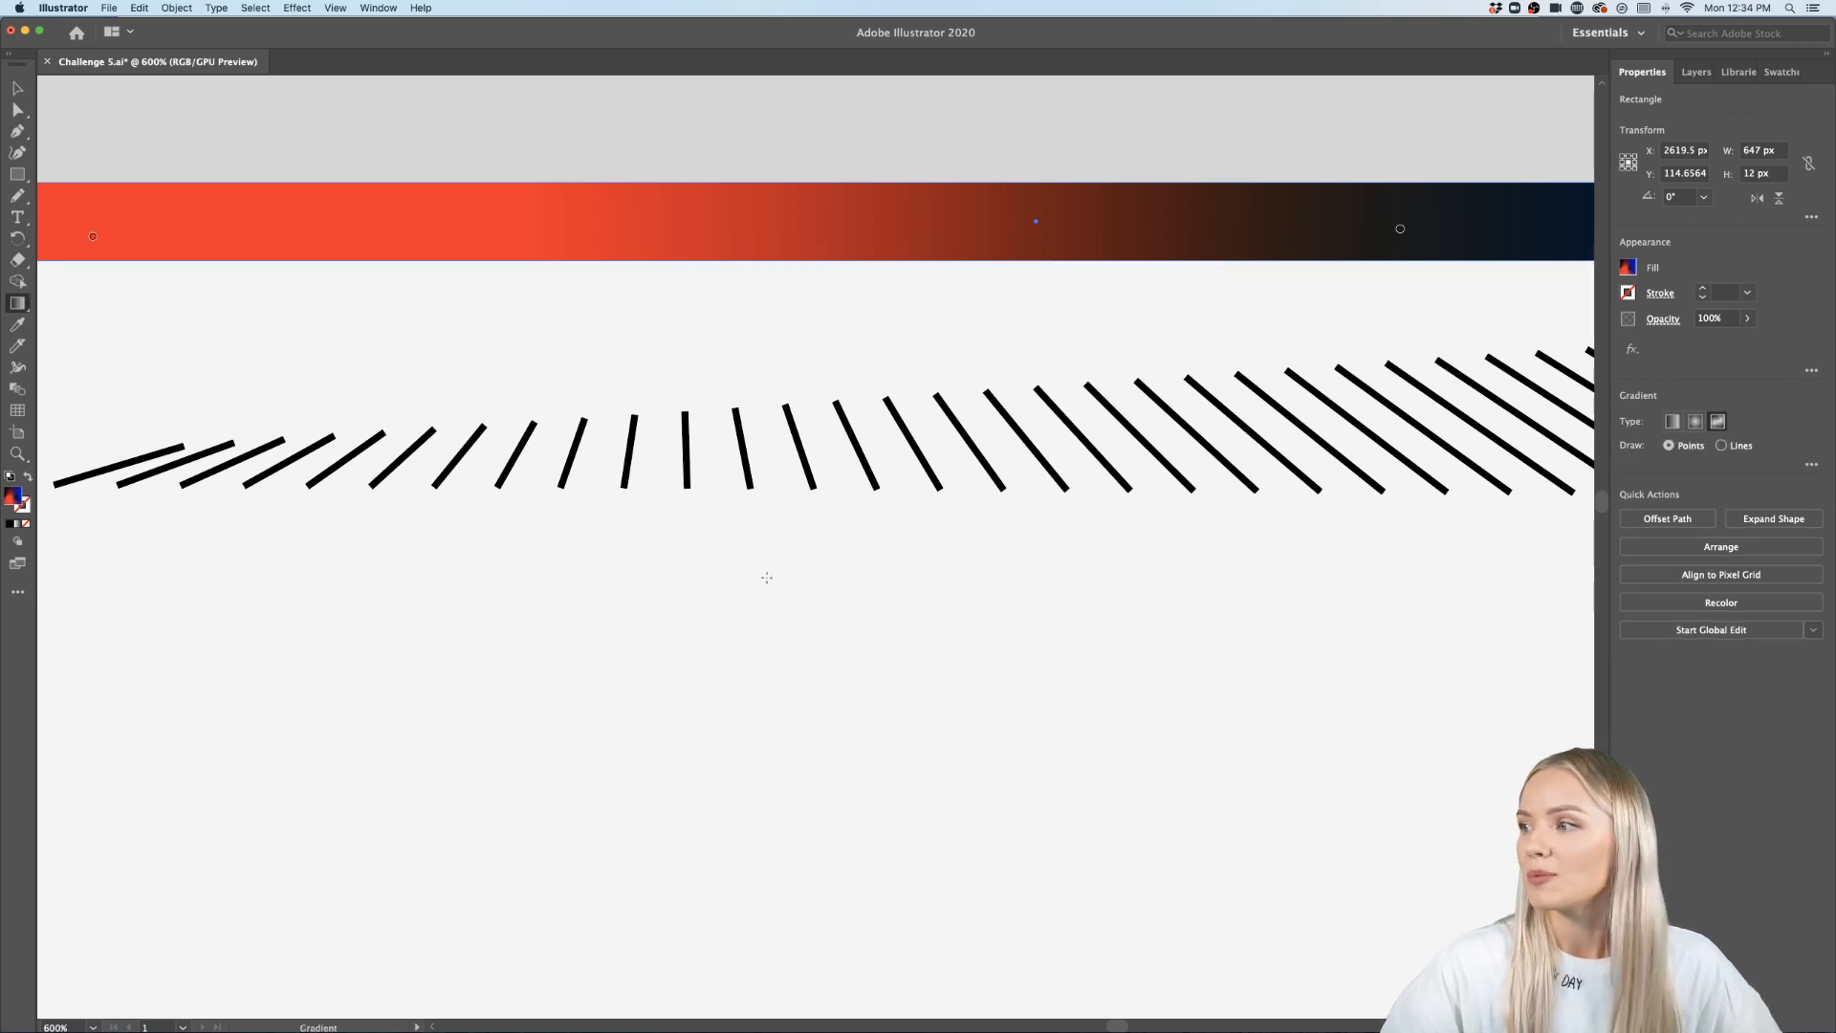
scroll(656, 659, "down", 2)
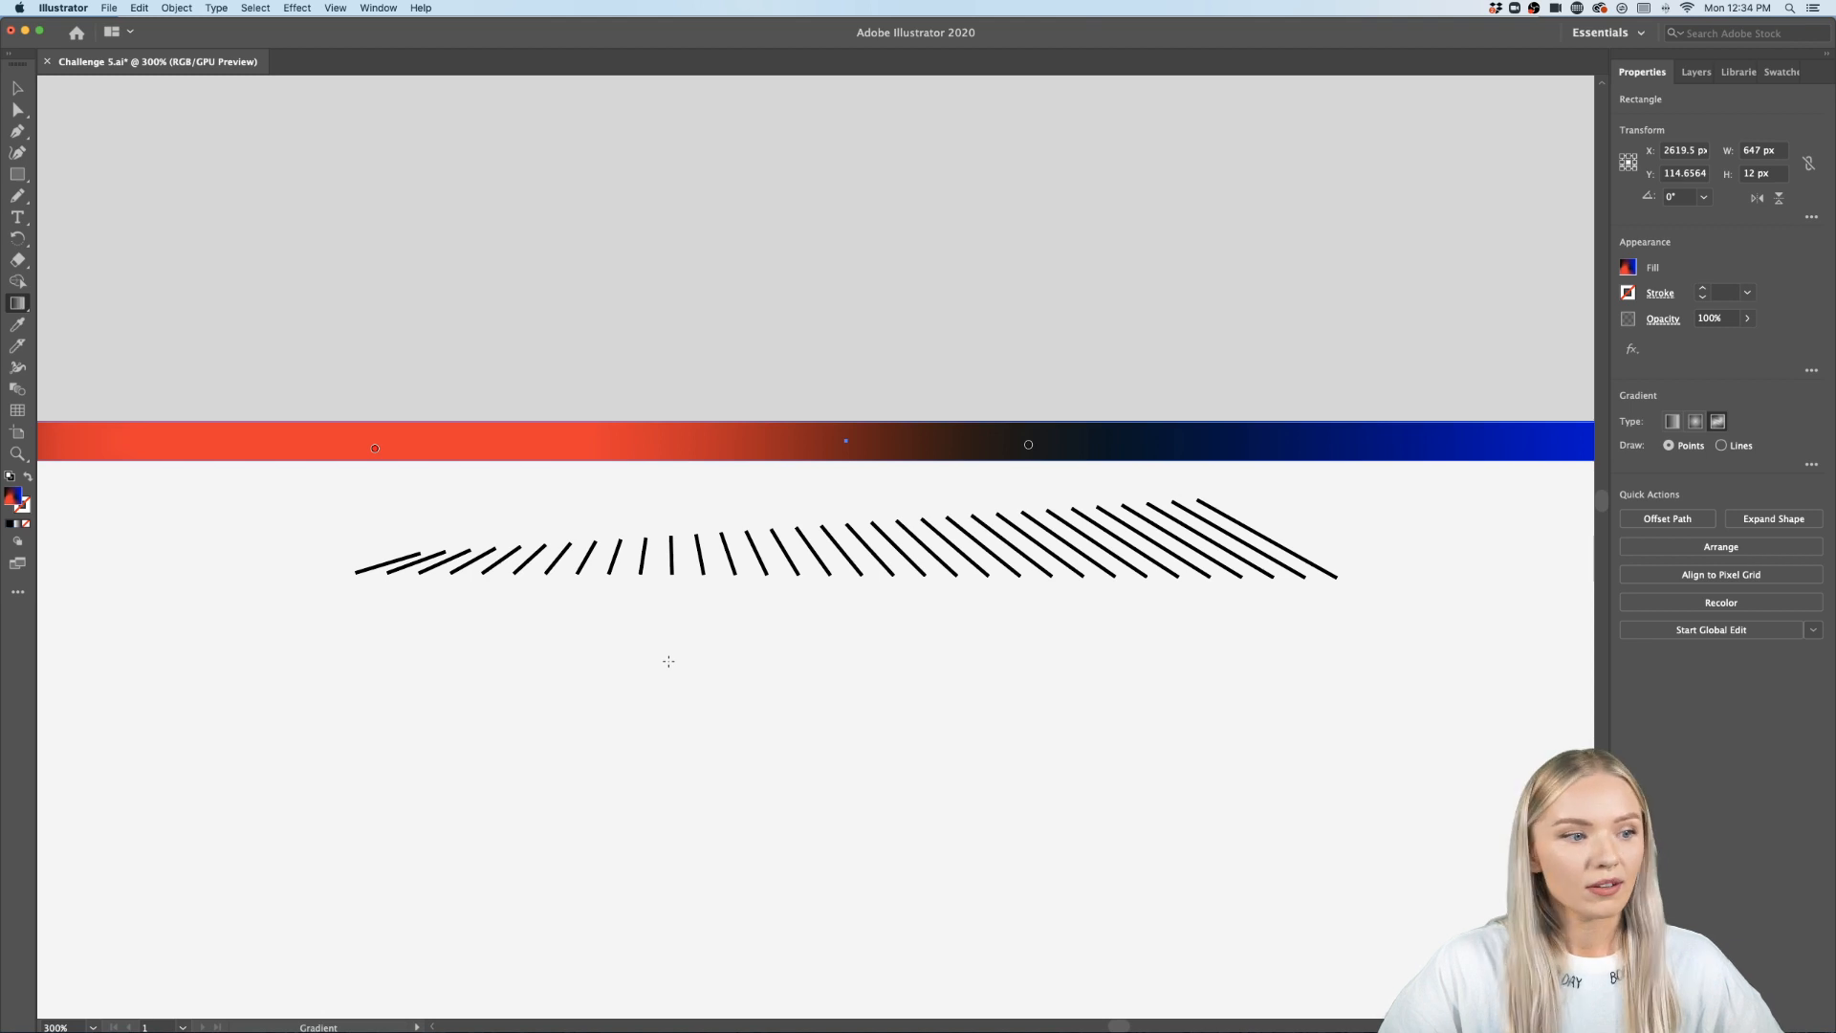
scroll(668, 660, "down", 2)
scroll(668, 658, "down", 3)
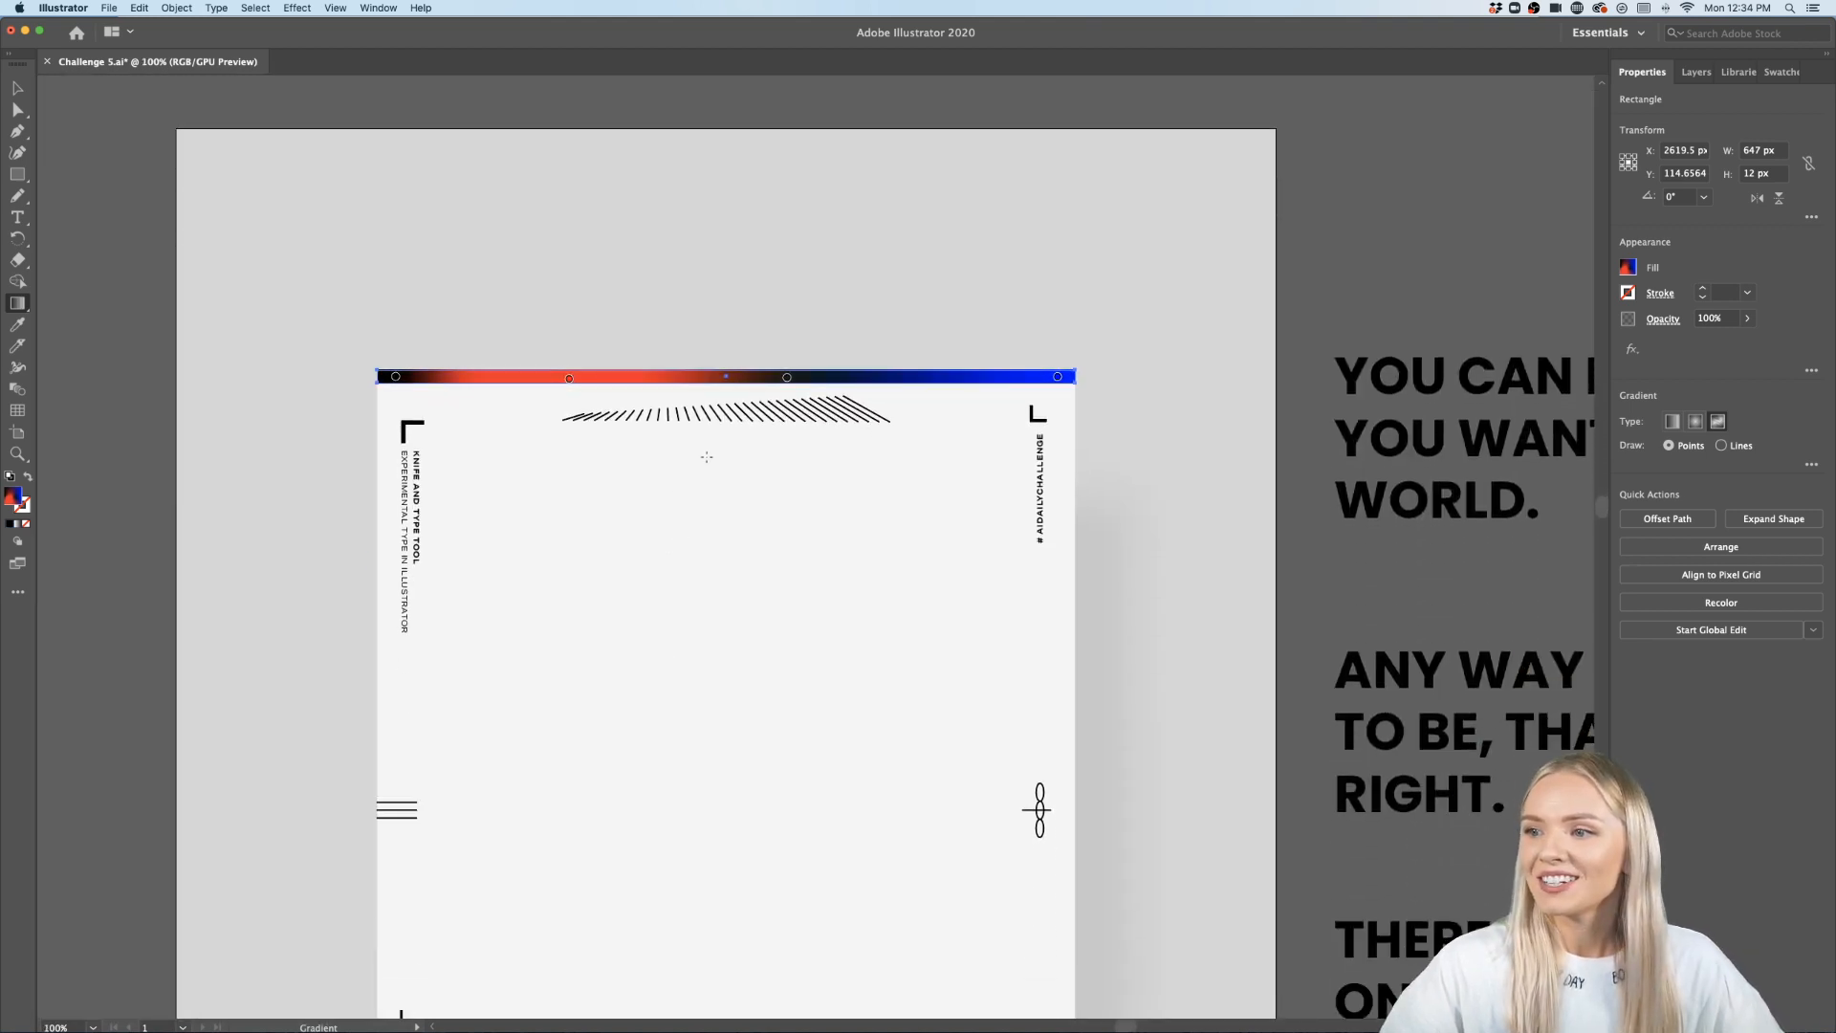
mouse_move(786, 376)
left_mouse_down()
mouse_move(840, 380)
mouse_move(697, 376)
mouse_move(838, 376)
left_mouse_up()
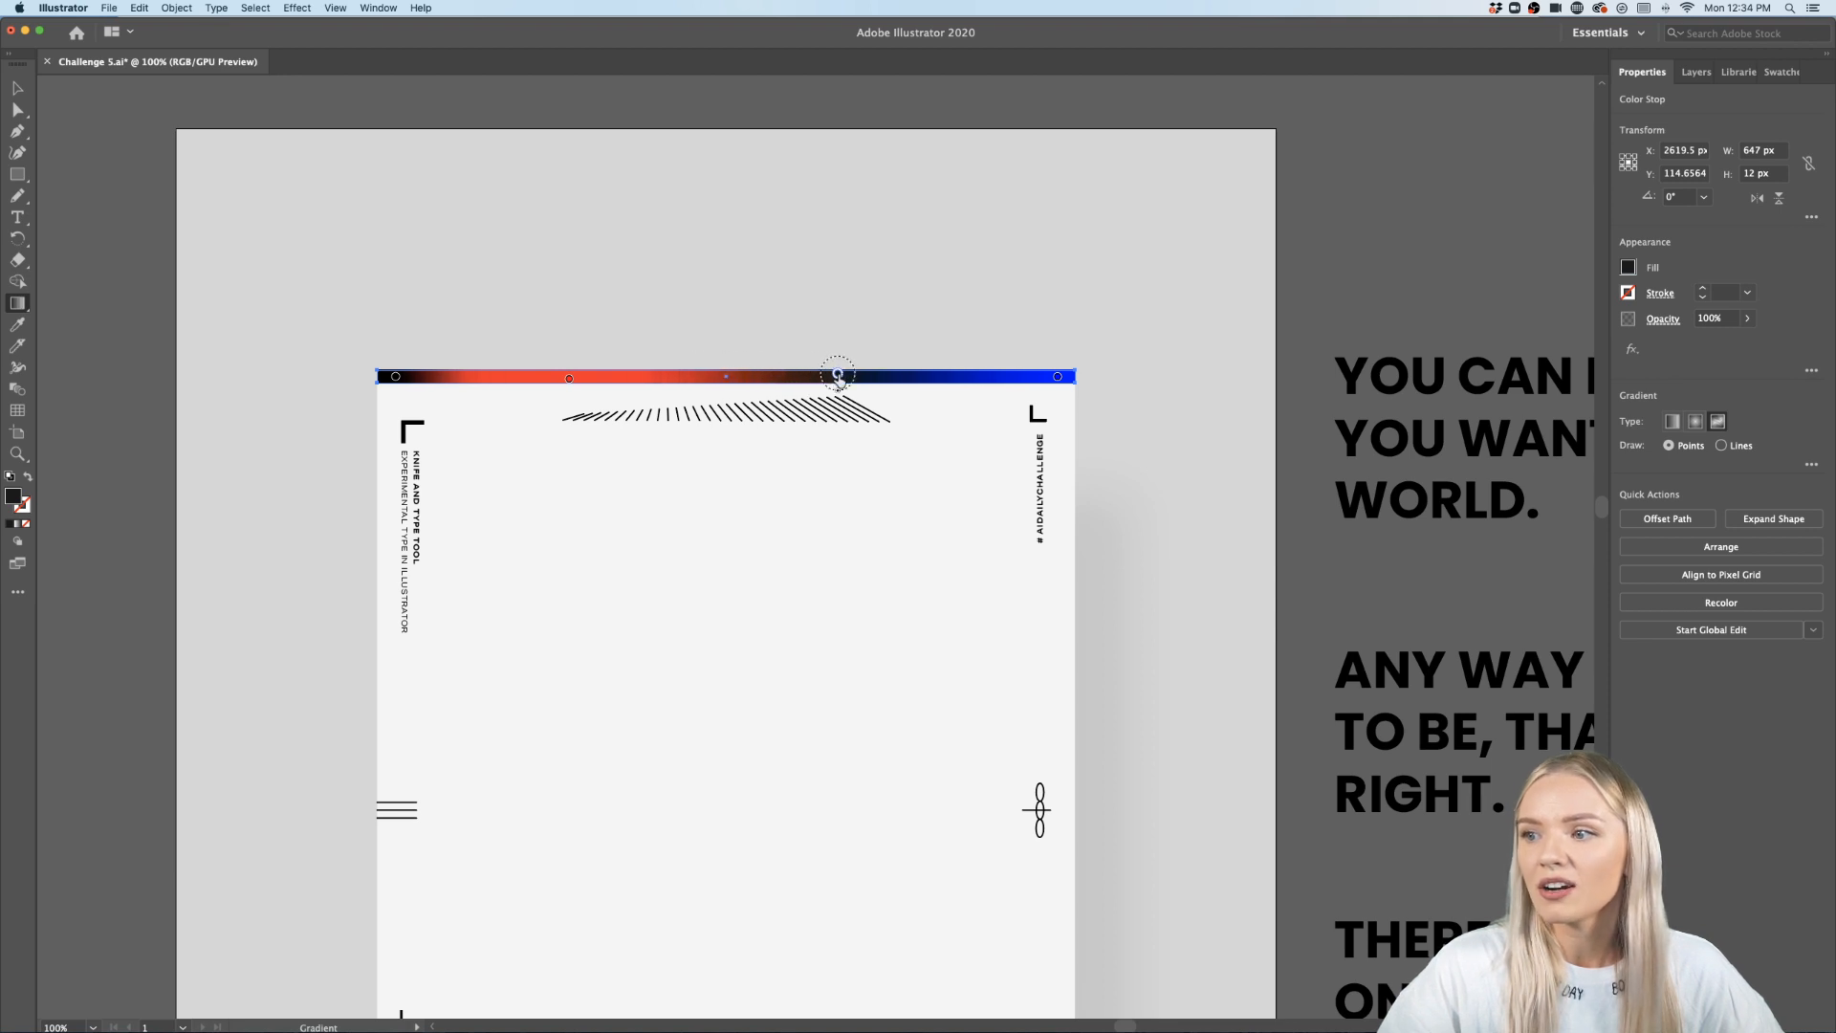
left_click(1056, 377)
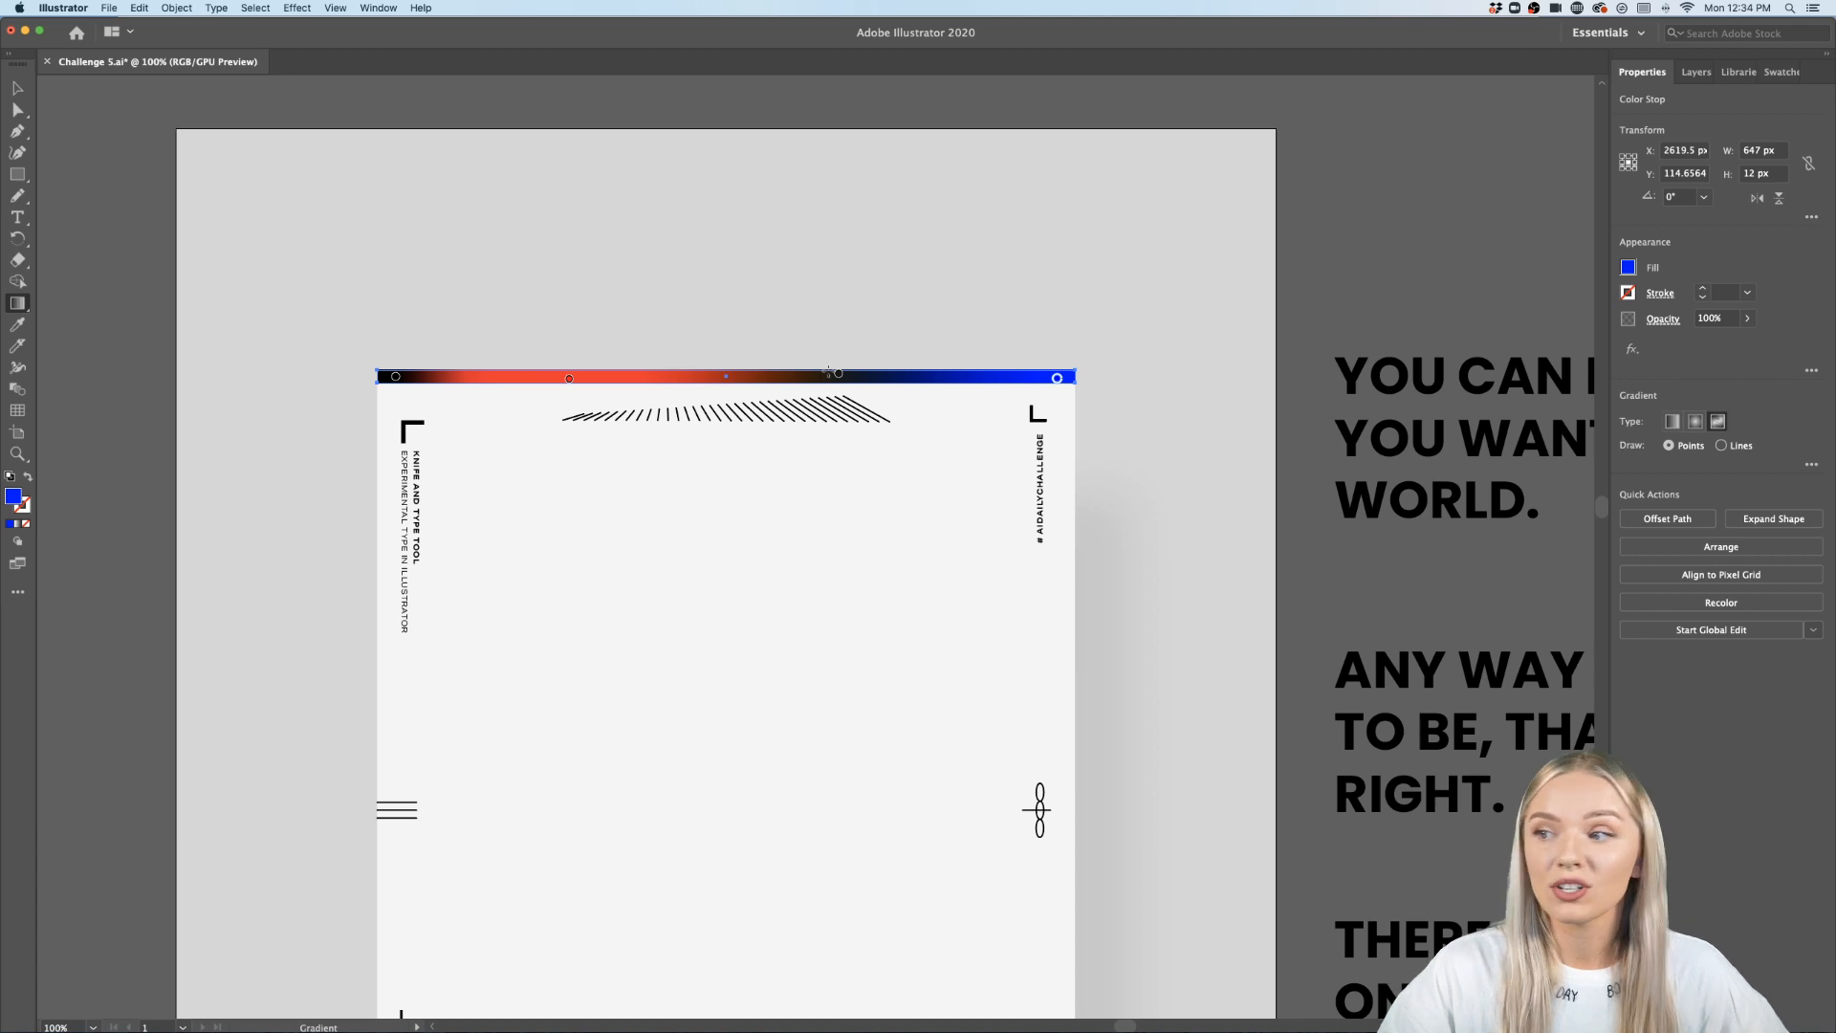
double_click(1056, 378)
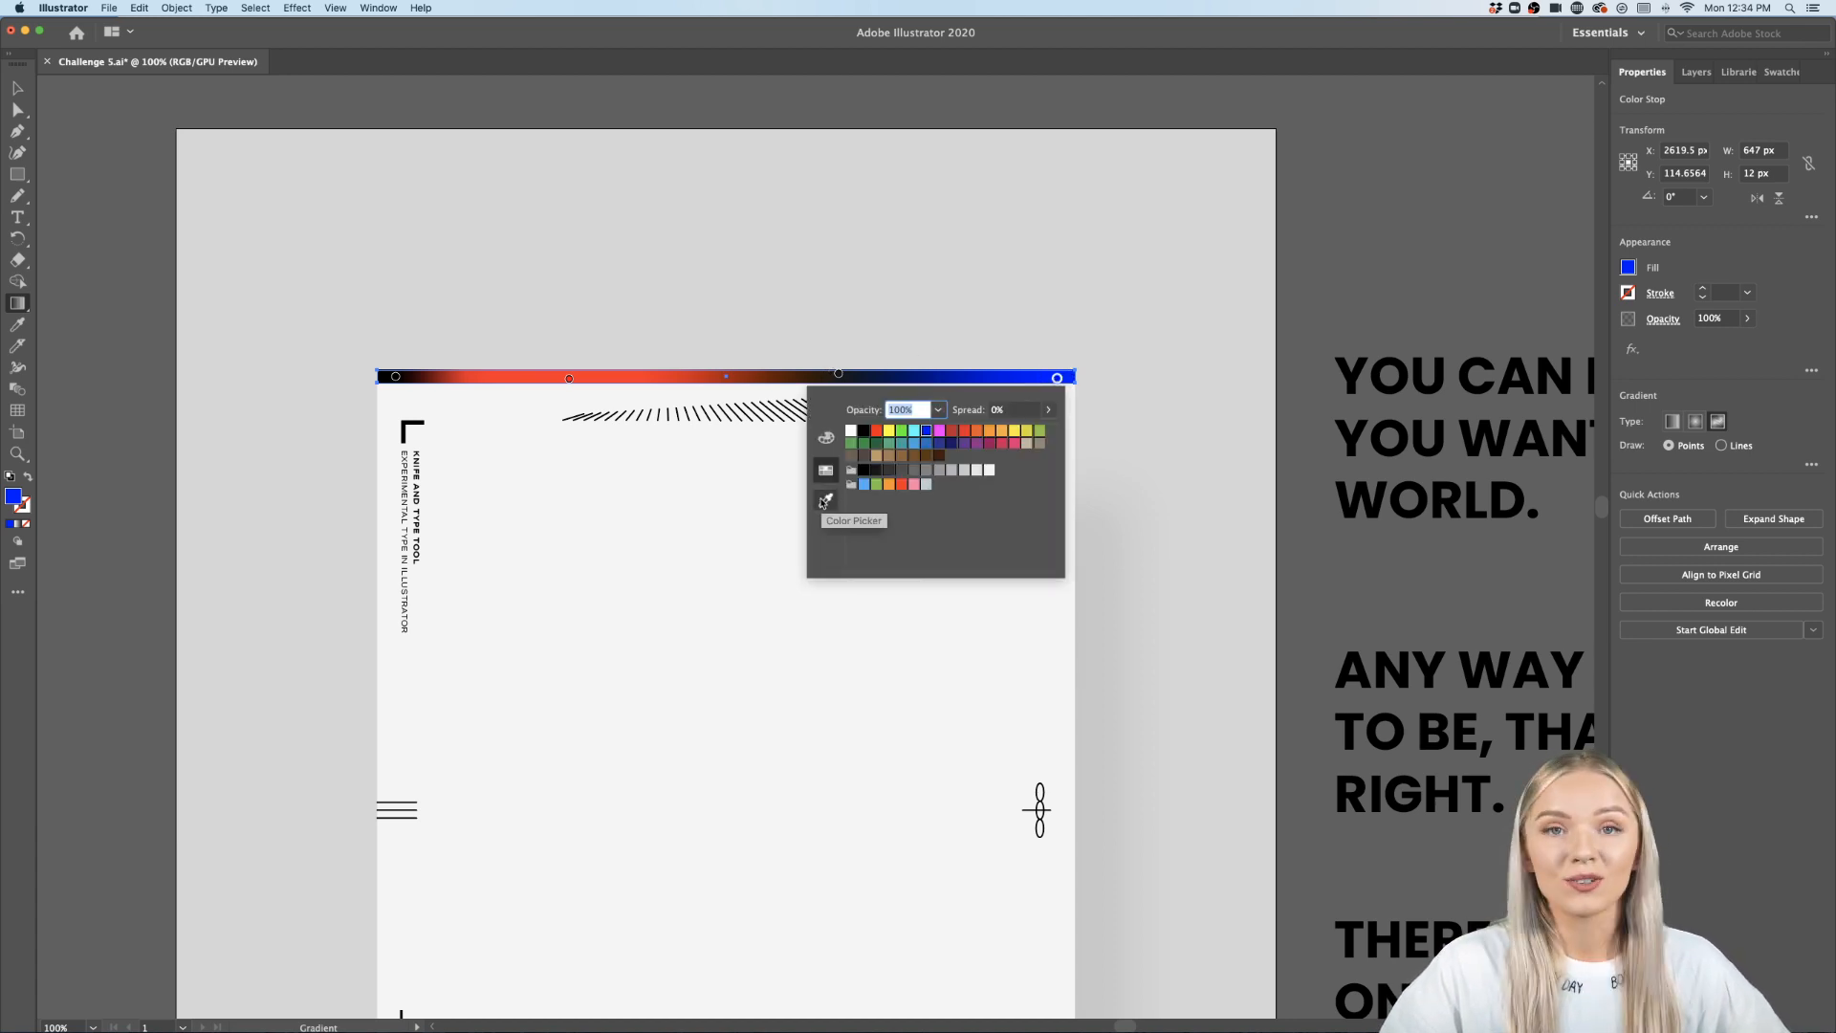
left_click(1297, 297)
left_click(18, 88)
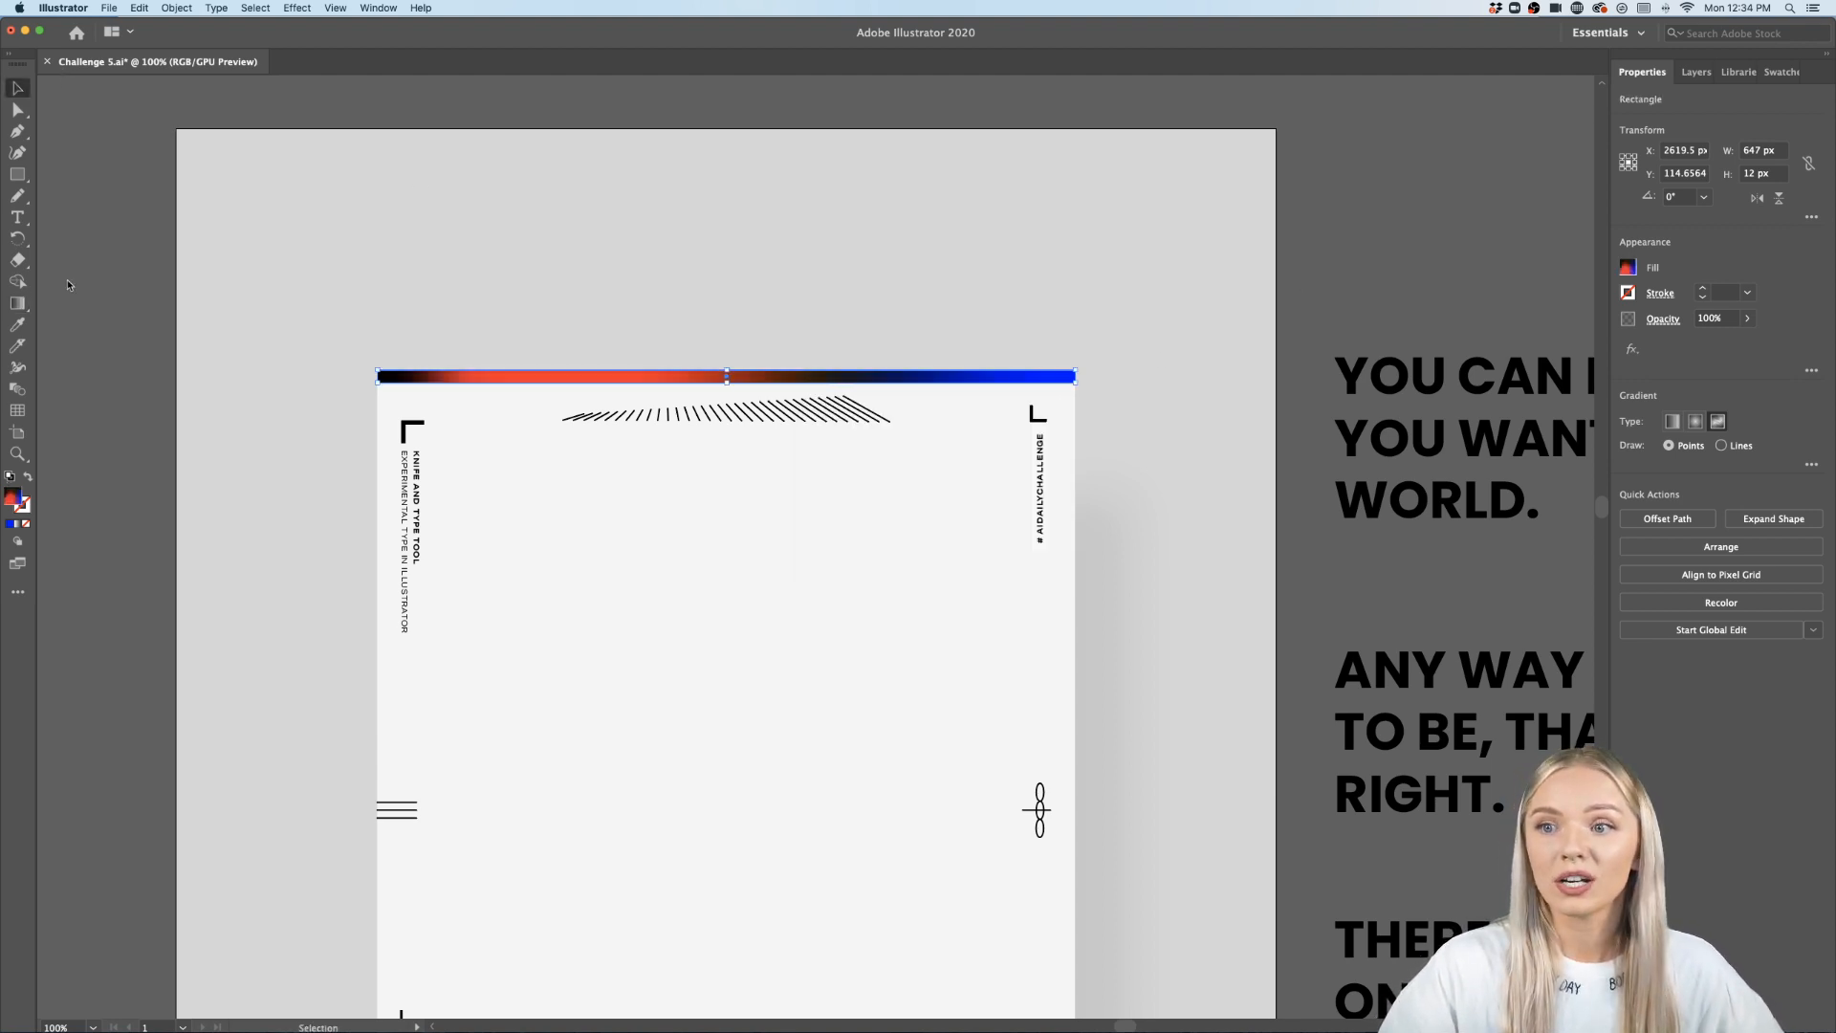
left_click(88, 373)
scroll(90, 378, "down", 2)
scroll(90, 379, "down", 2)
scroll(90, 378, "left", 2)
scroll(90, 380, "left", 2)
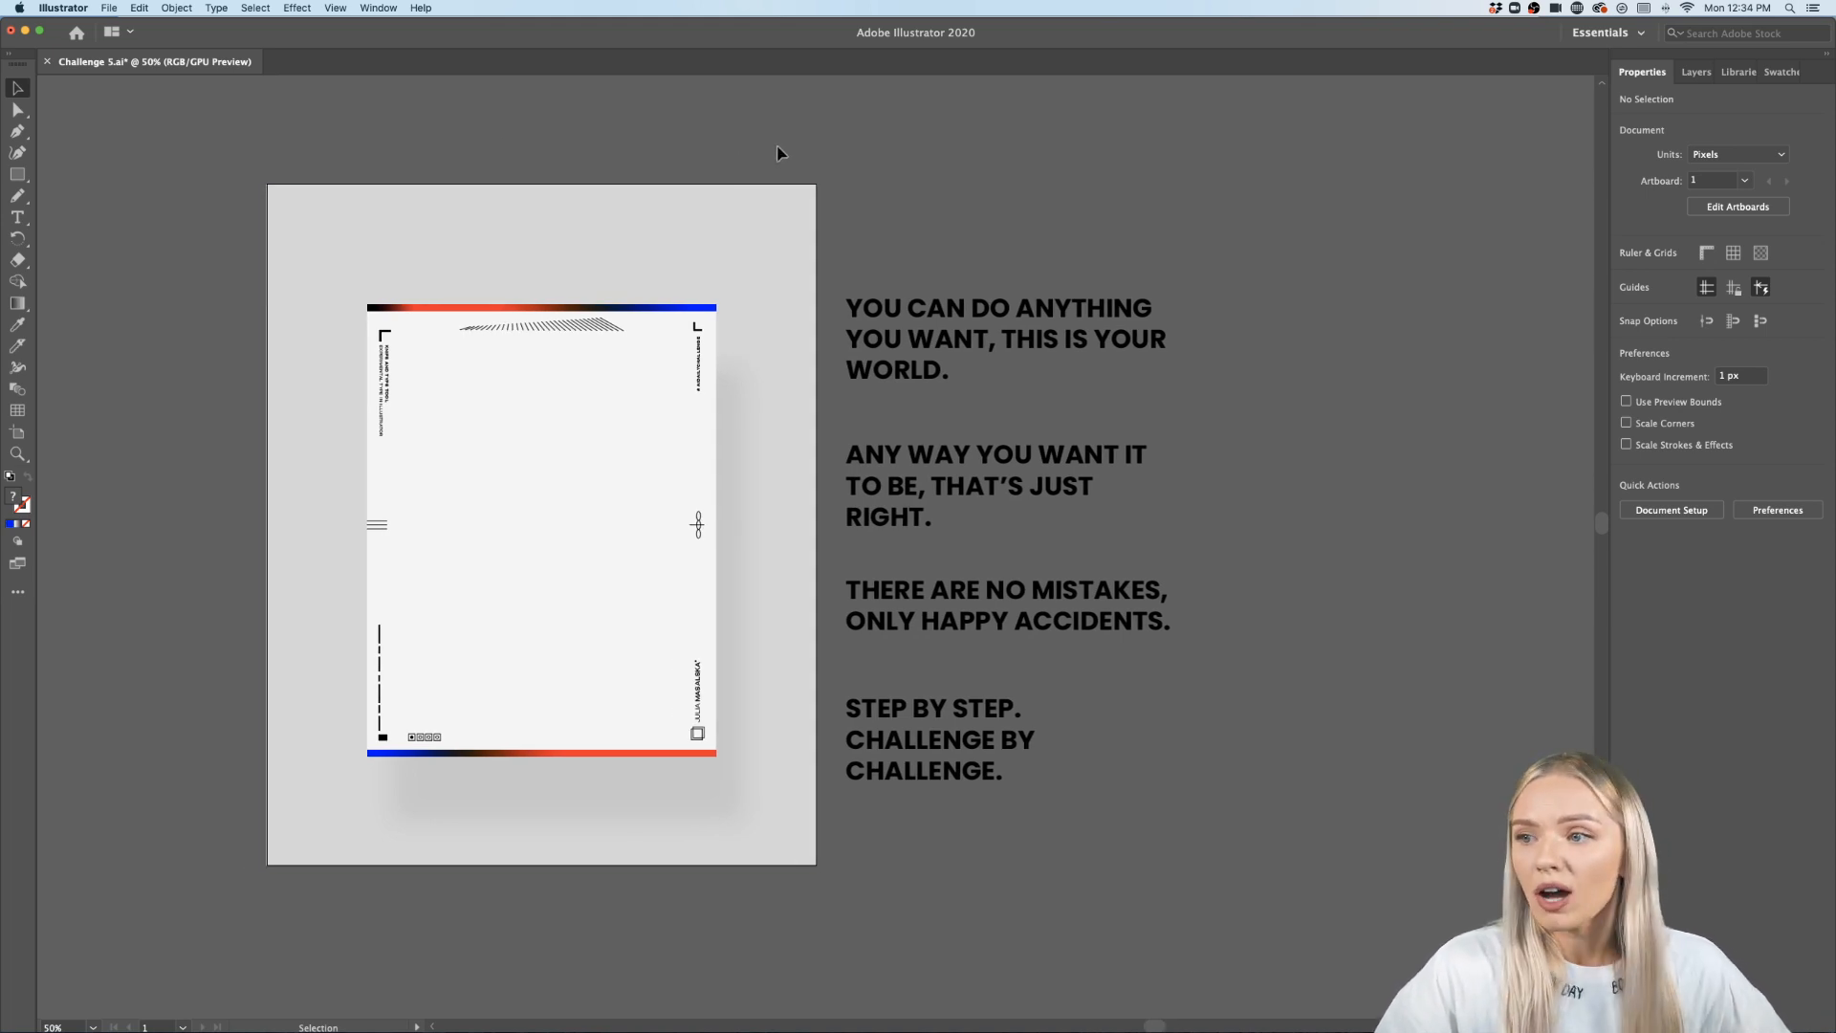
scroll(555, 536, "down", 2)
key("super+a")
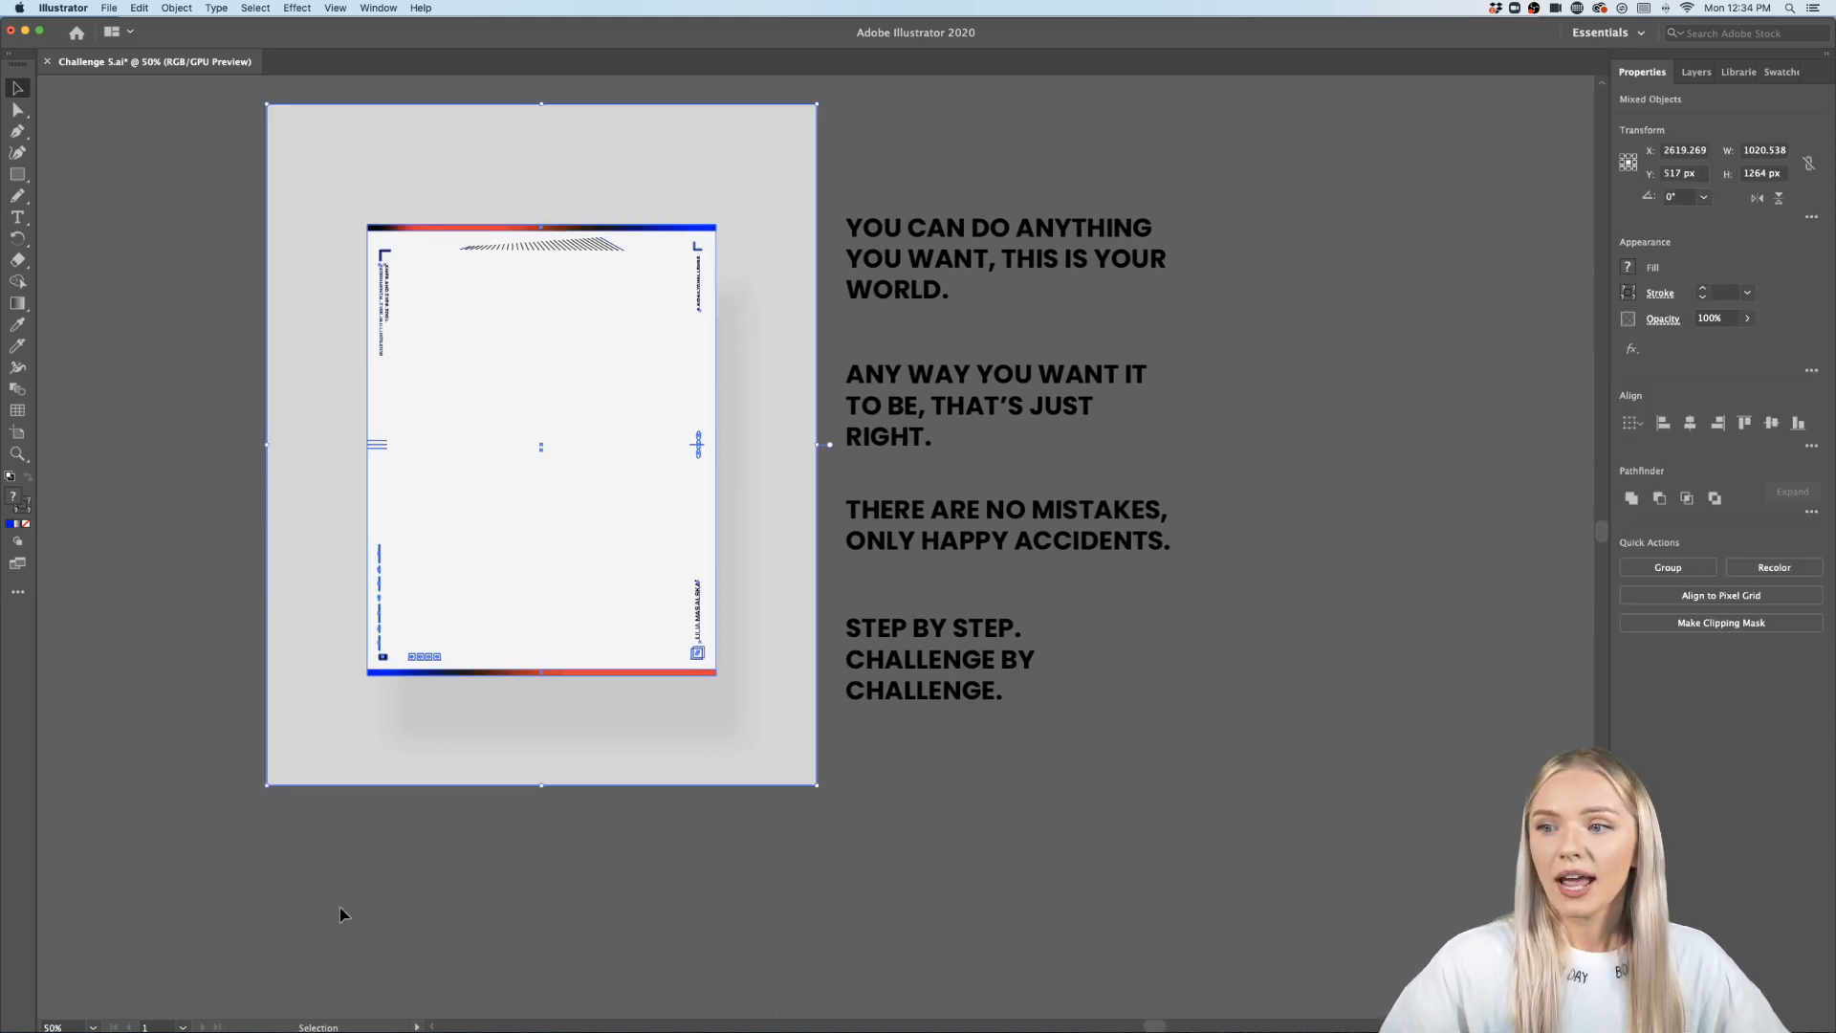
left_click(436, 892)
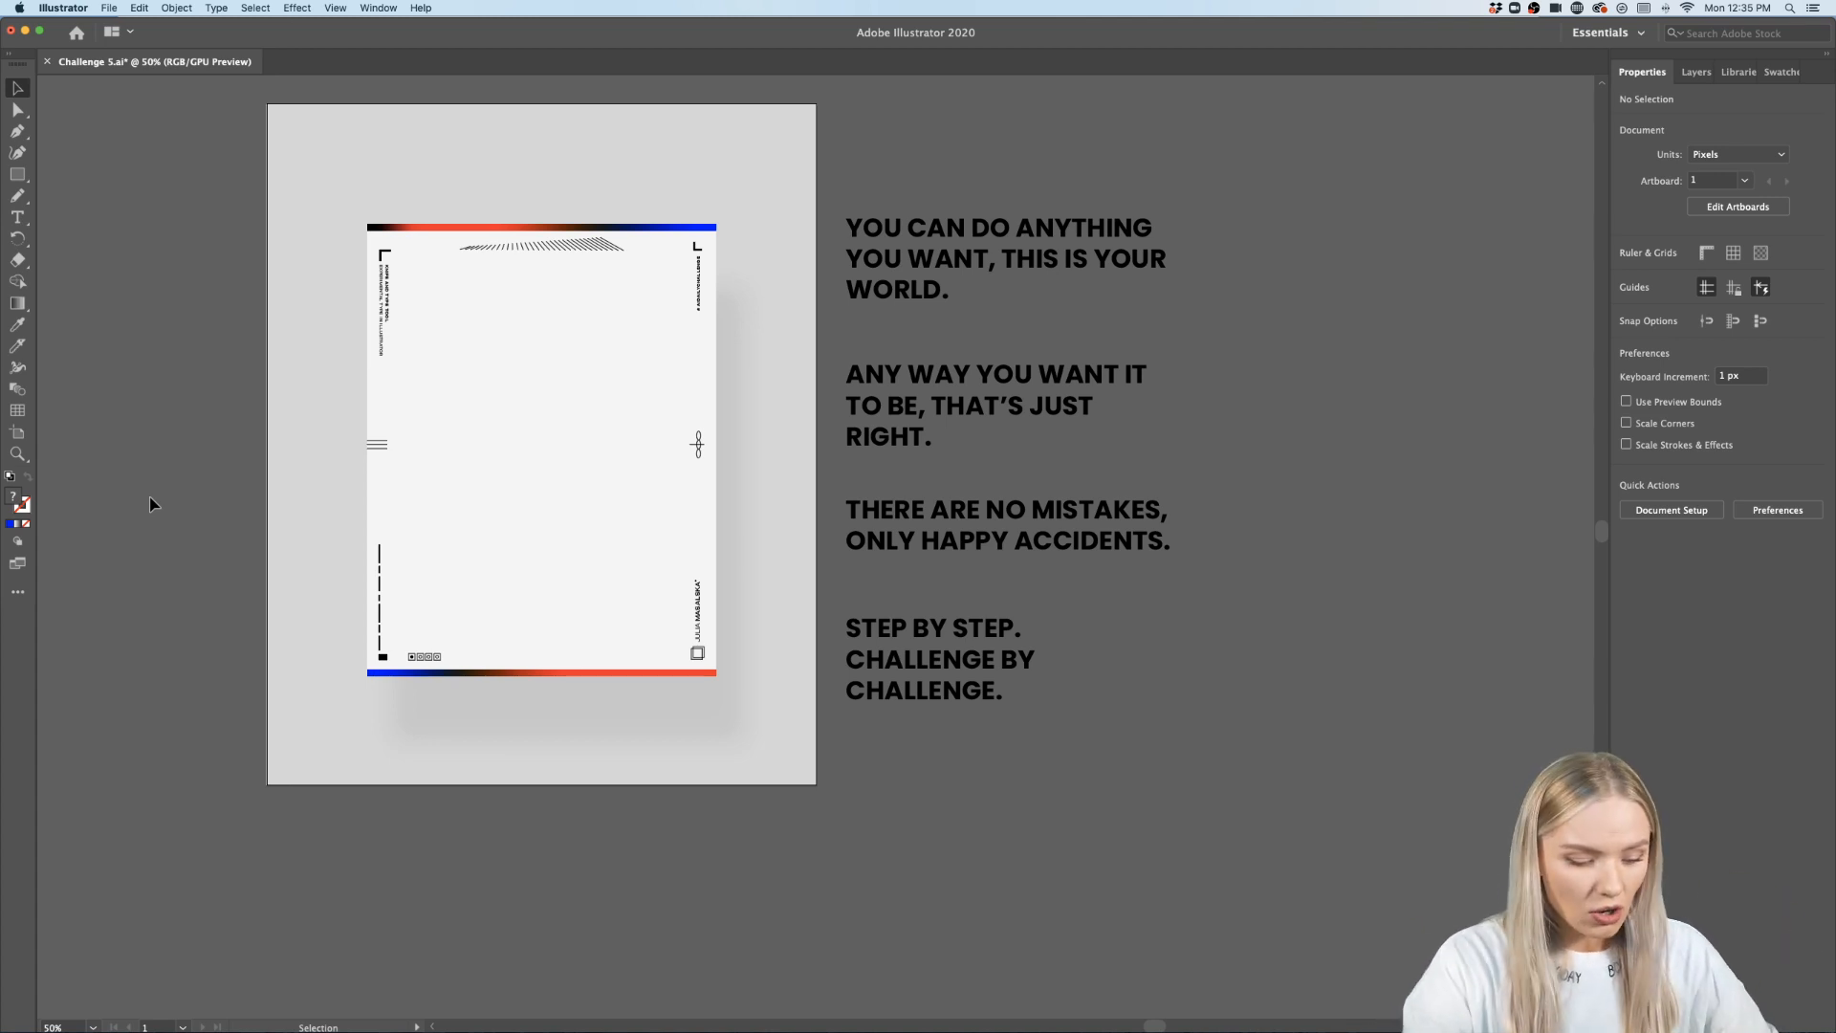
left_click_drag(278, 149, 630, 650)
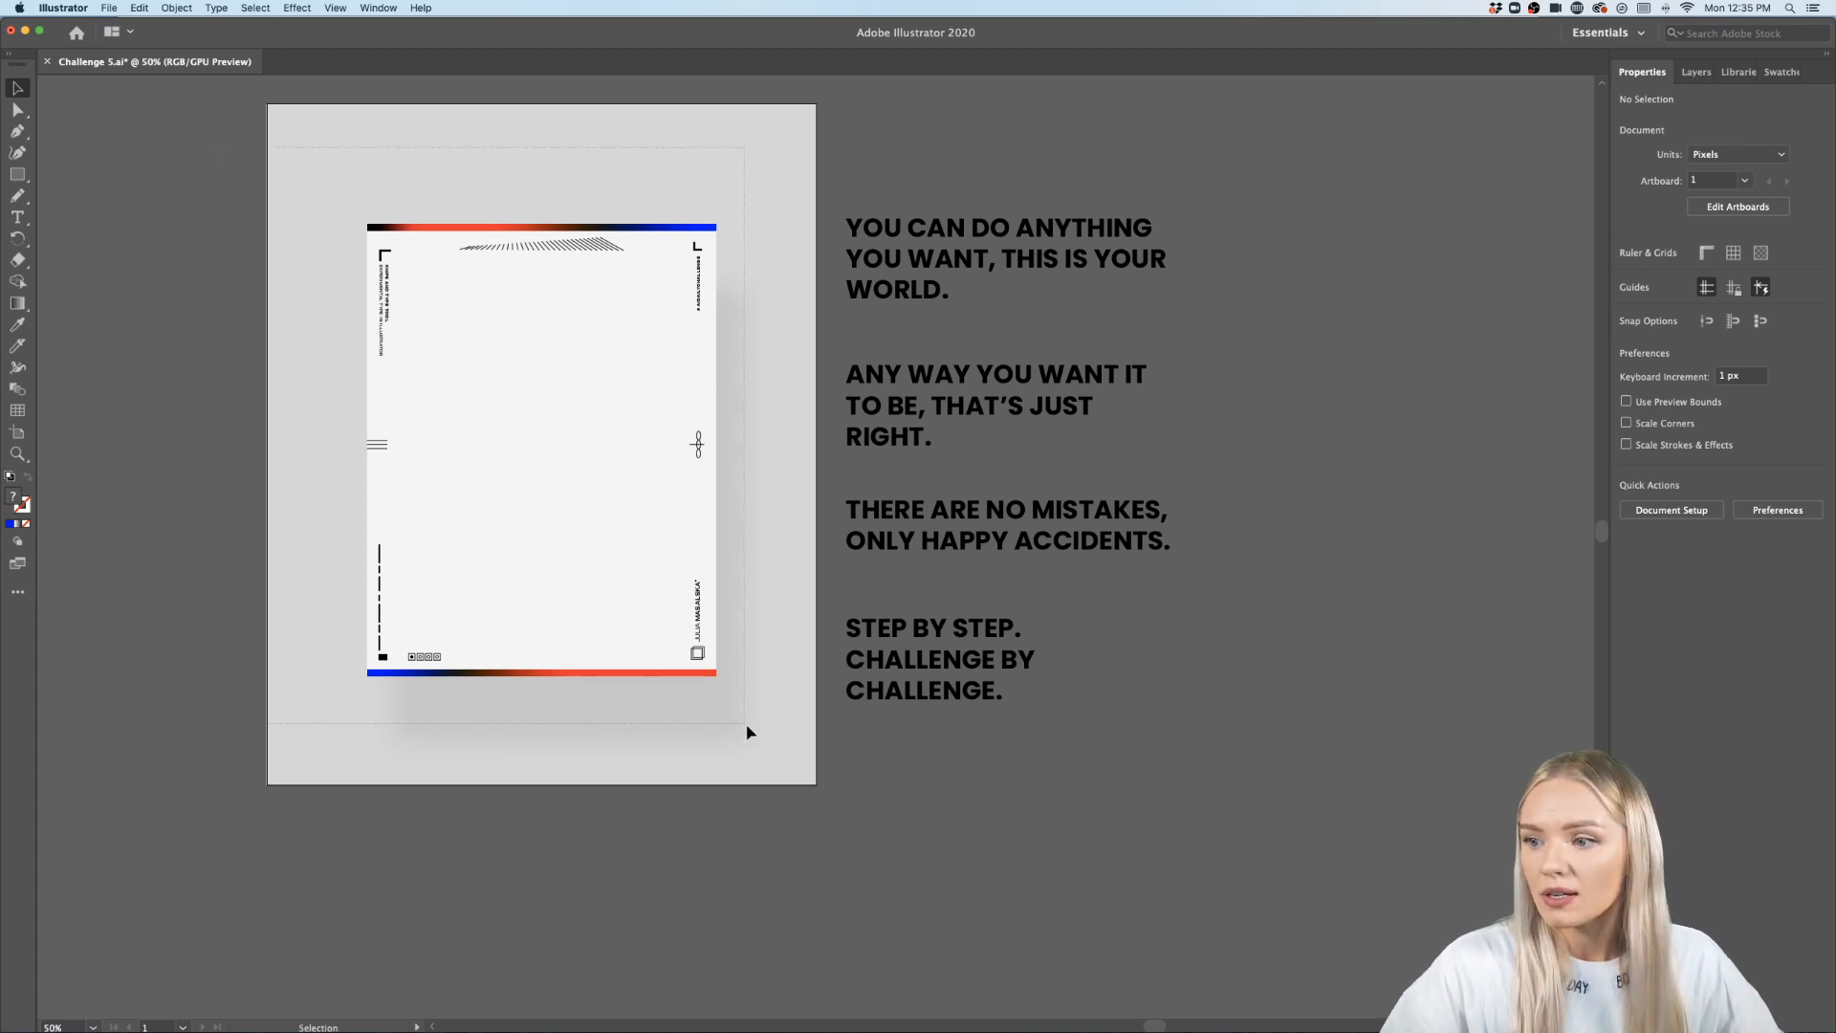
left_click_drag(747, 727, 747, 728)
key("super+shift+a")
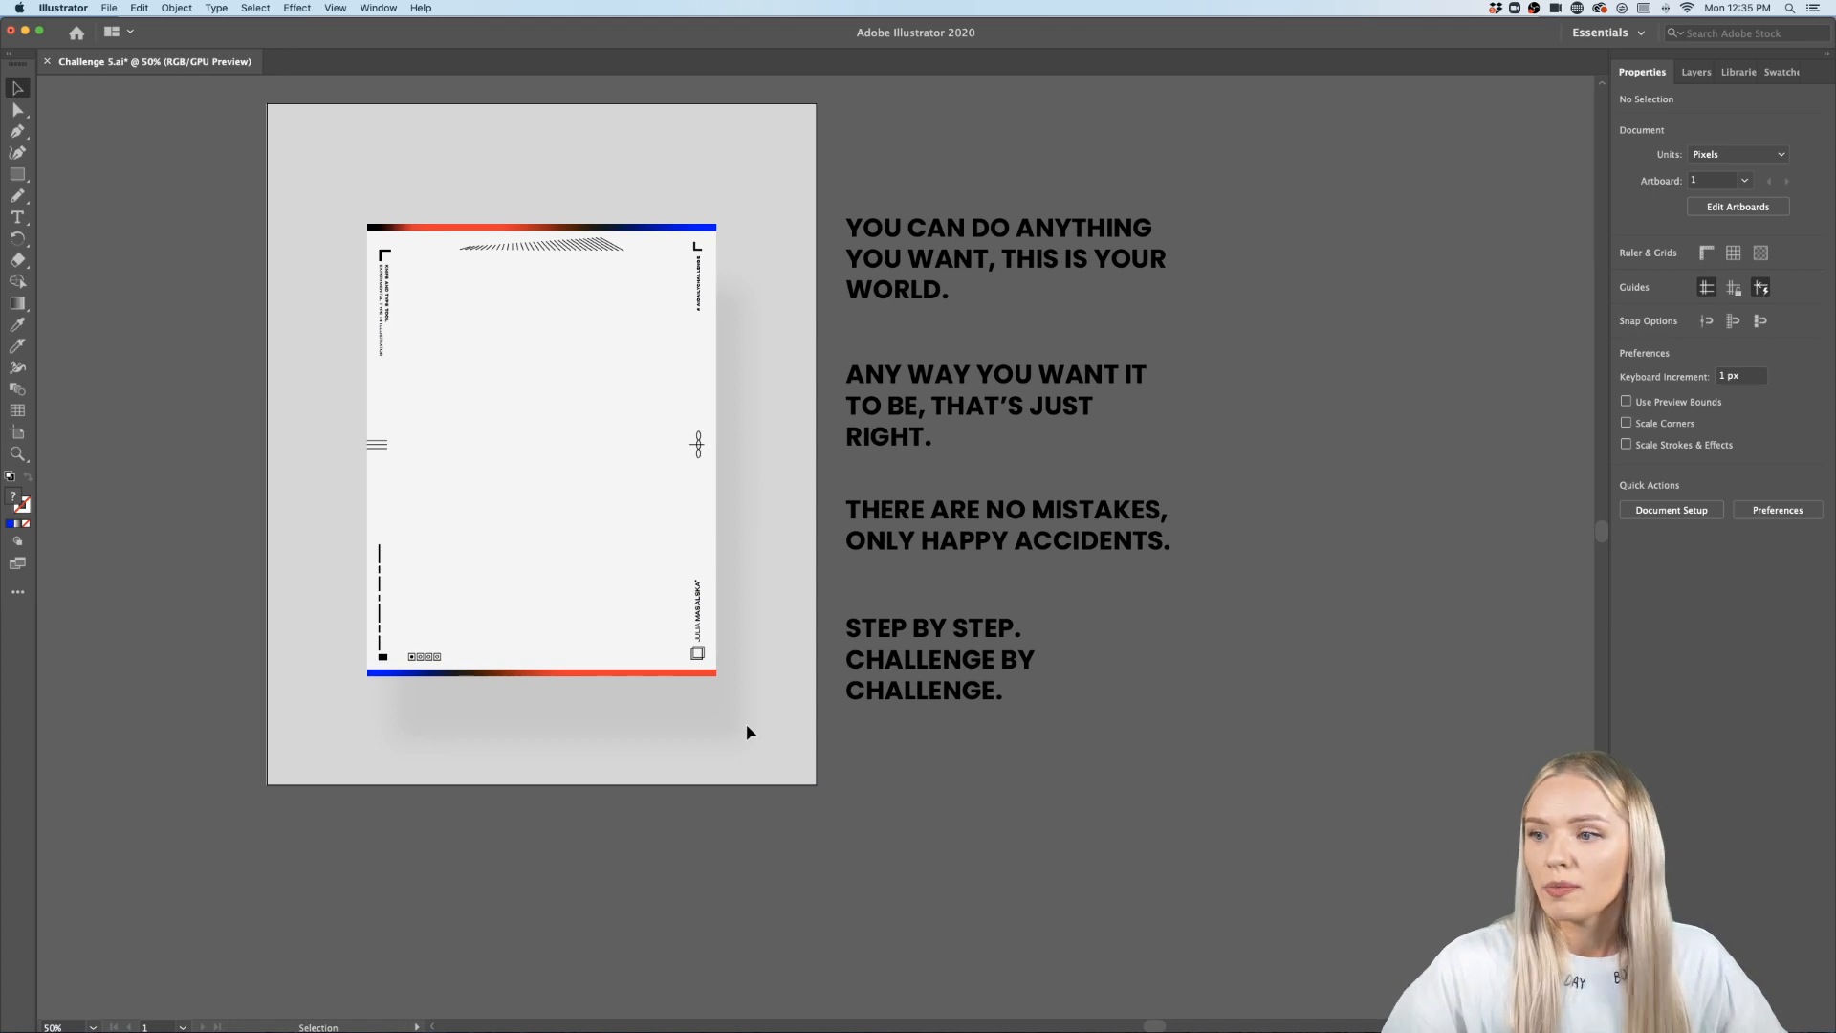
scroll(746, 727, "up", 2)
scroll(746, 727, "left", 2)
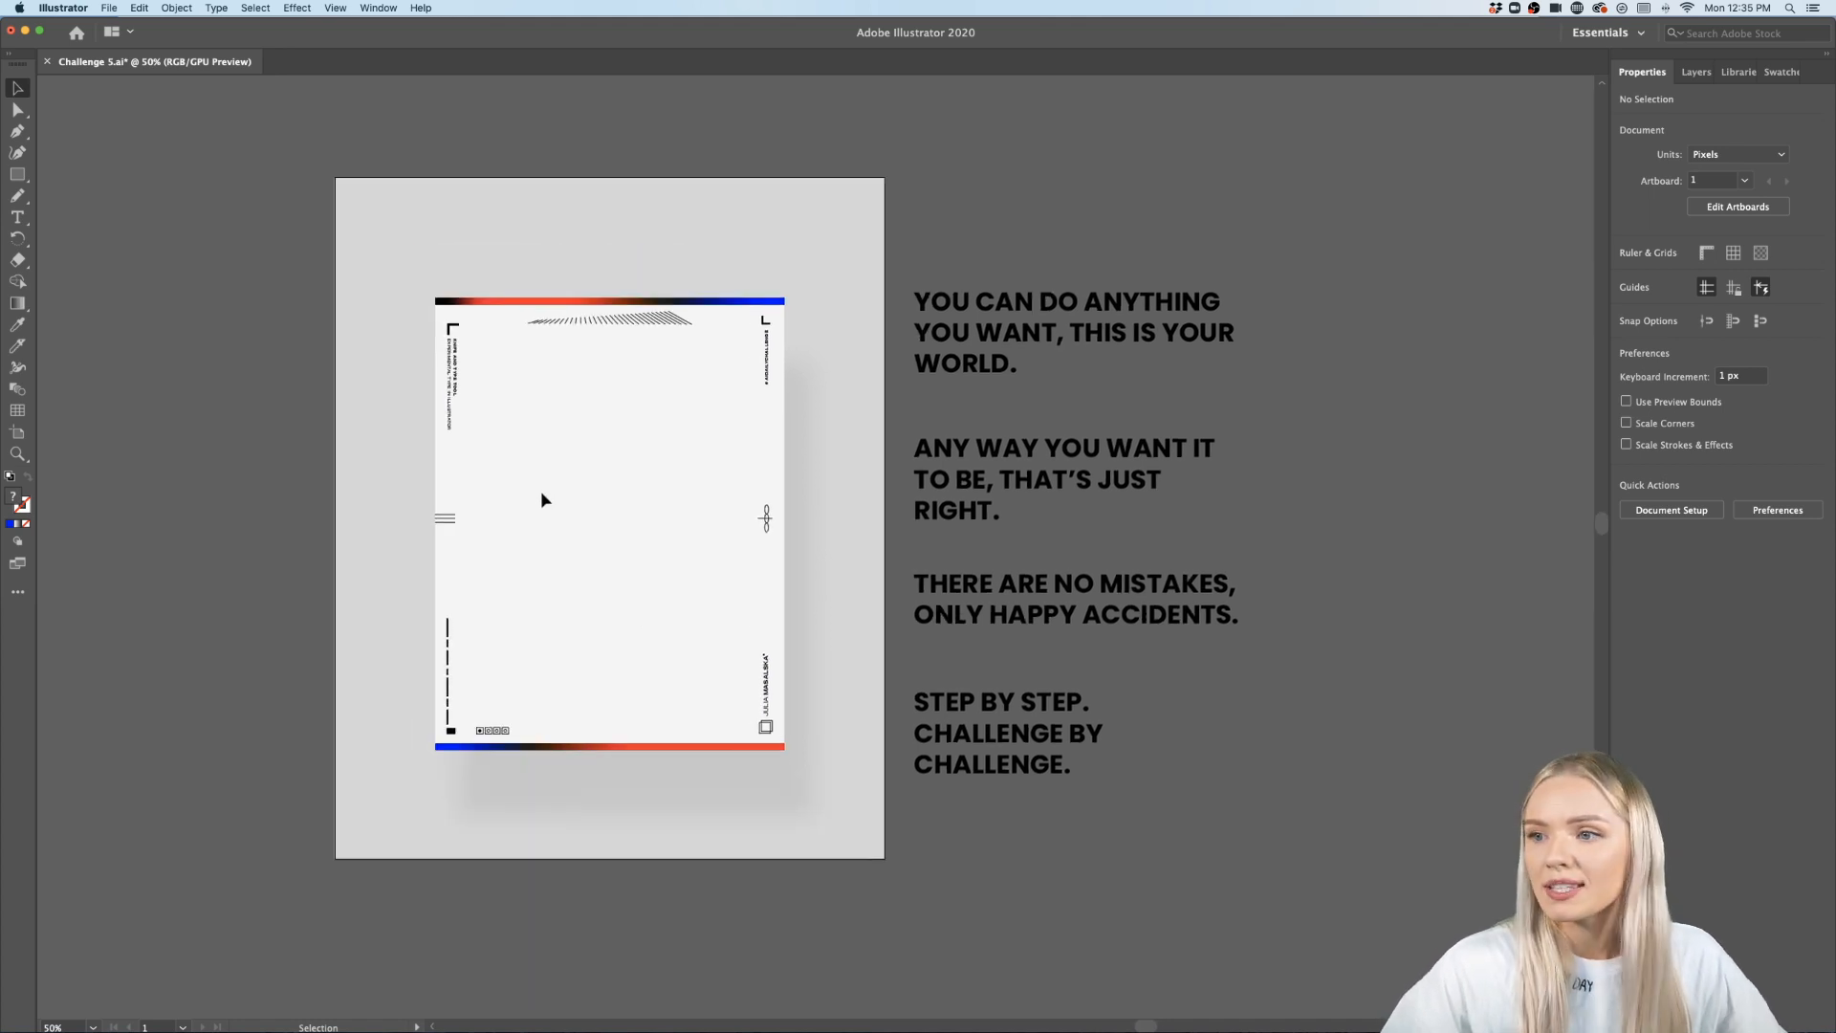
scroll(541, 490, "up", 2)
scroll(541, 490, "down", 1)
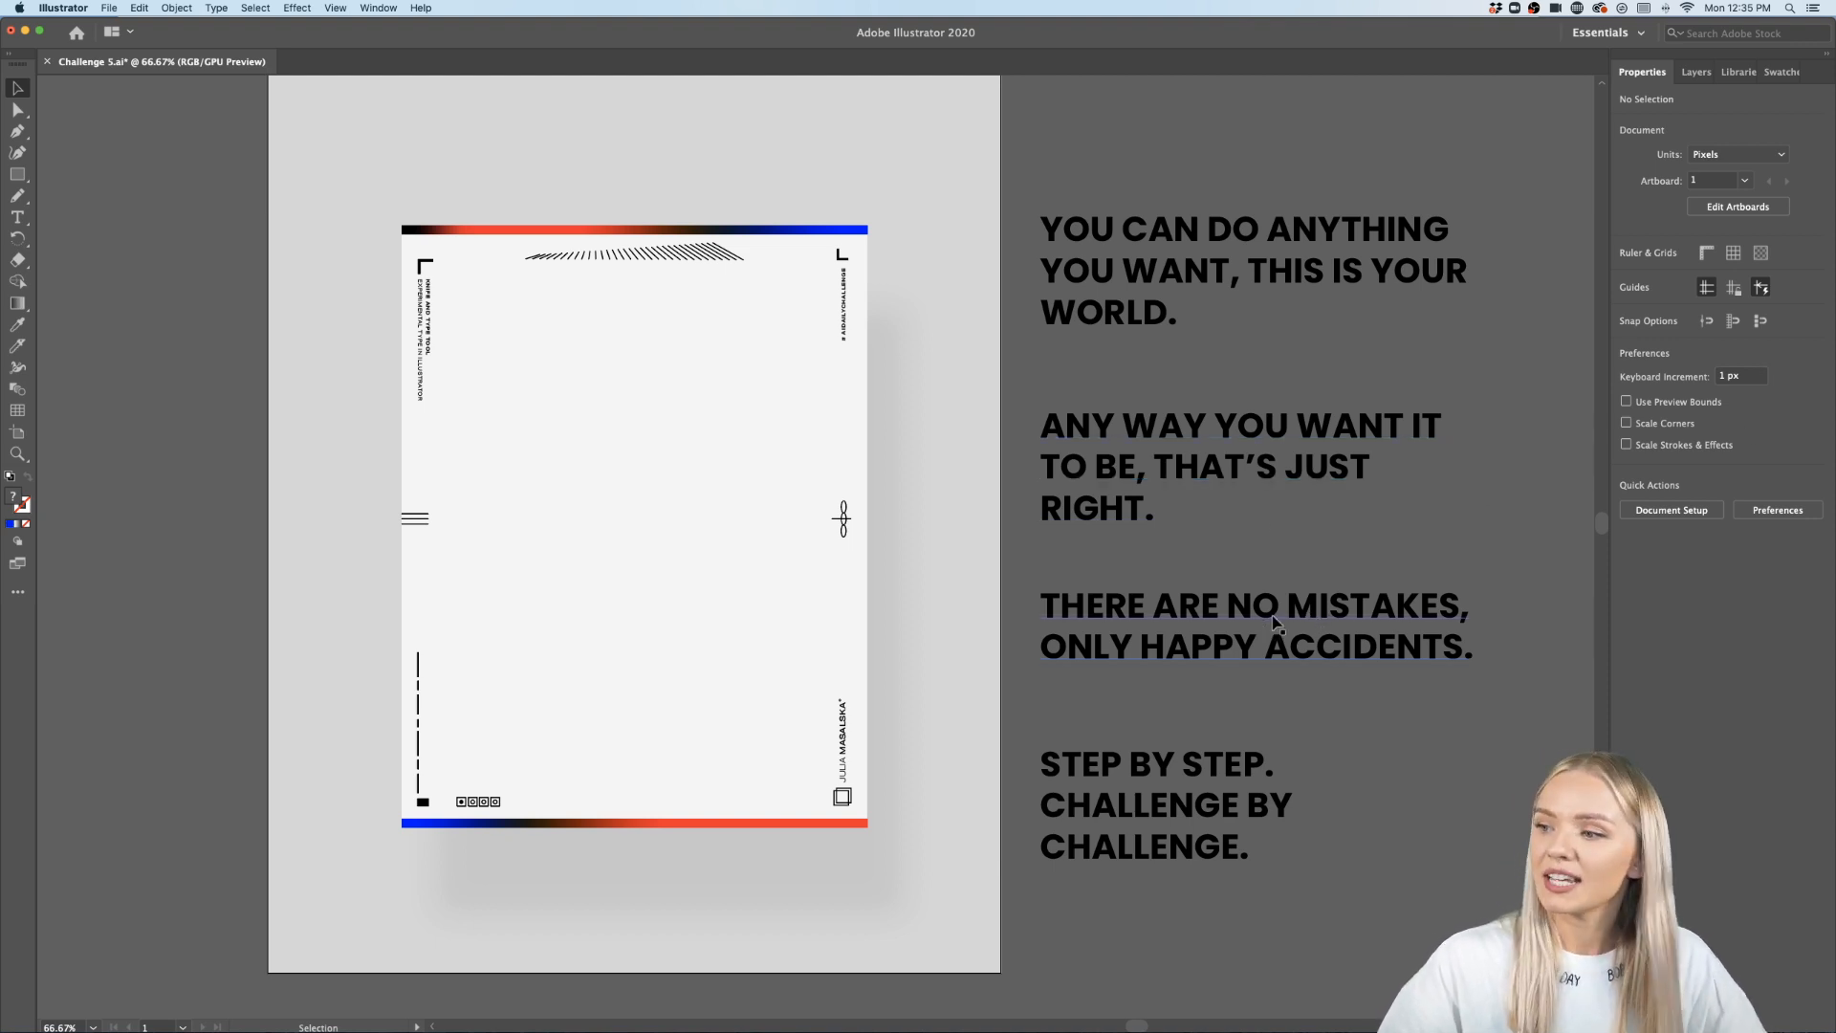
- Duplicate the THERE ARE NO MISTAKES, ONLY HAPPY ACCIDENTS. quote onto the poster and reshape its text frame to a narrower, taller box
left_click_drag(1284, 620, 712, 452)
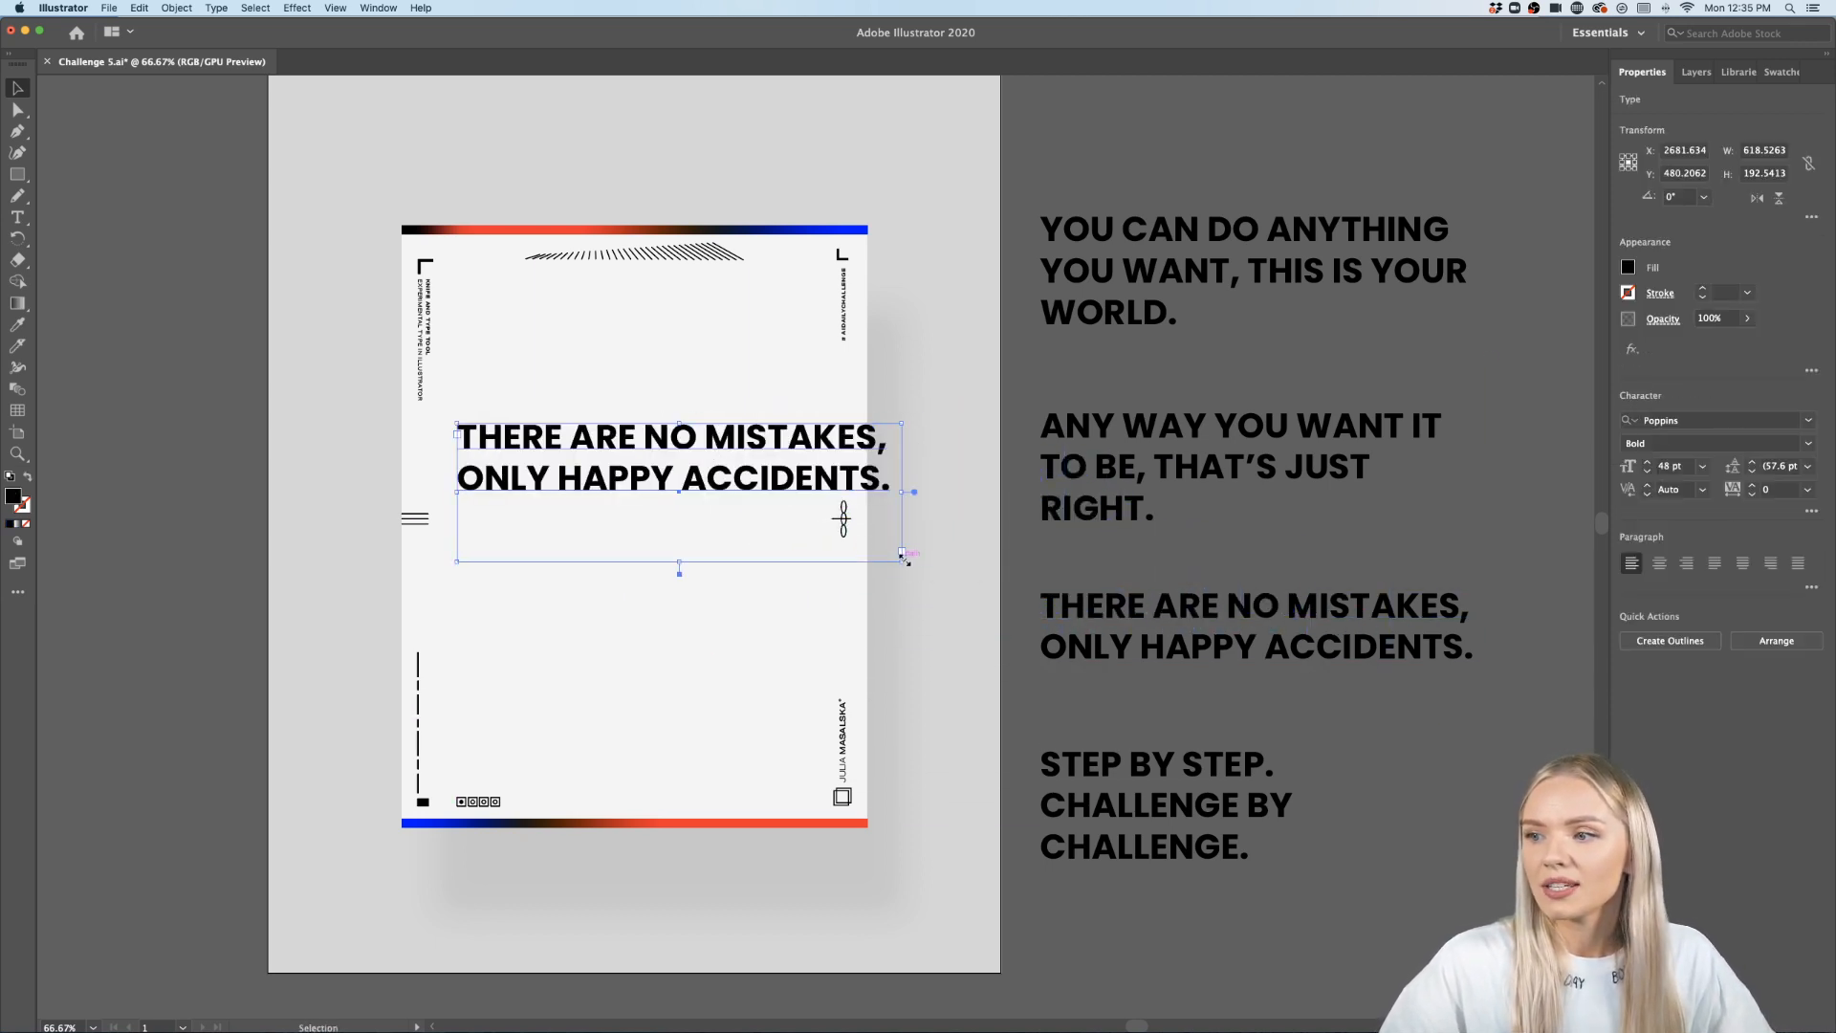
left_click_drag(904, 562, 744, 737)
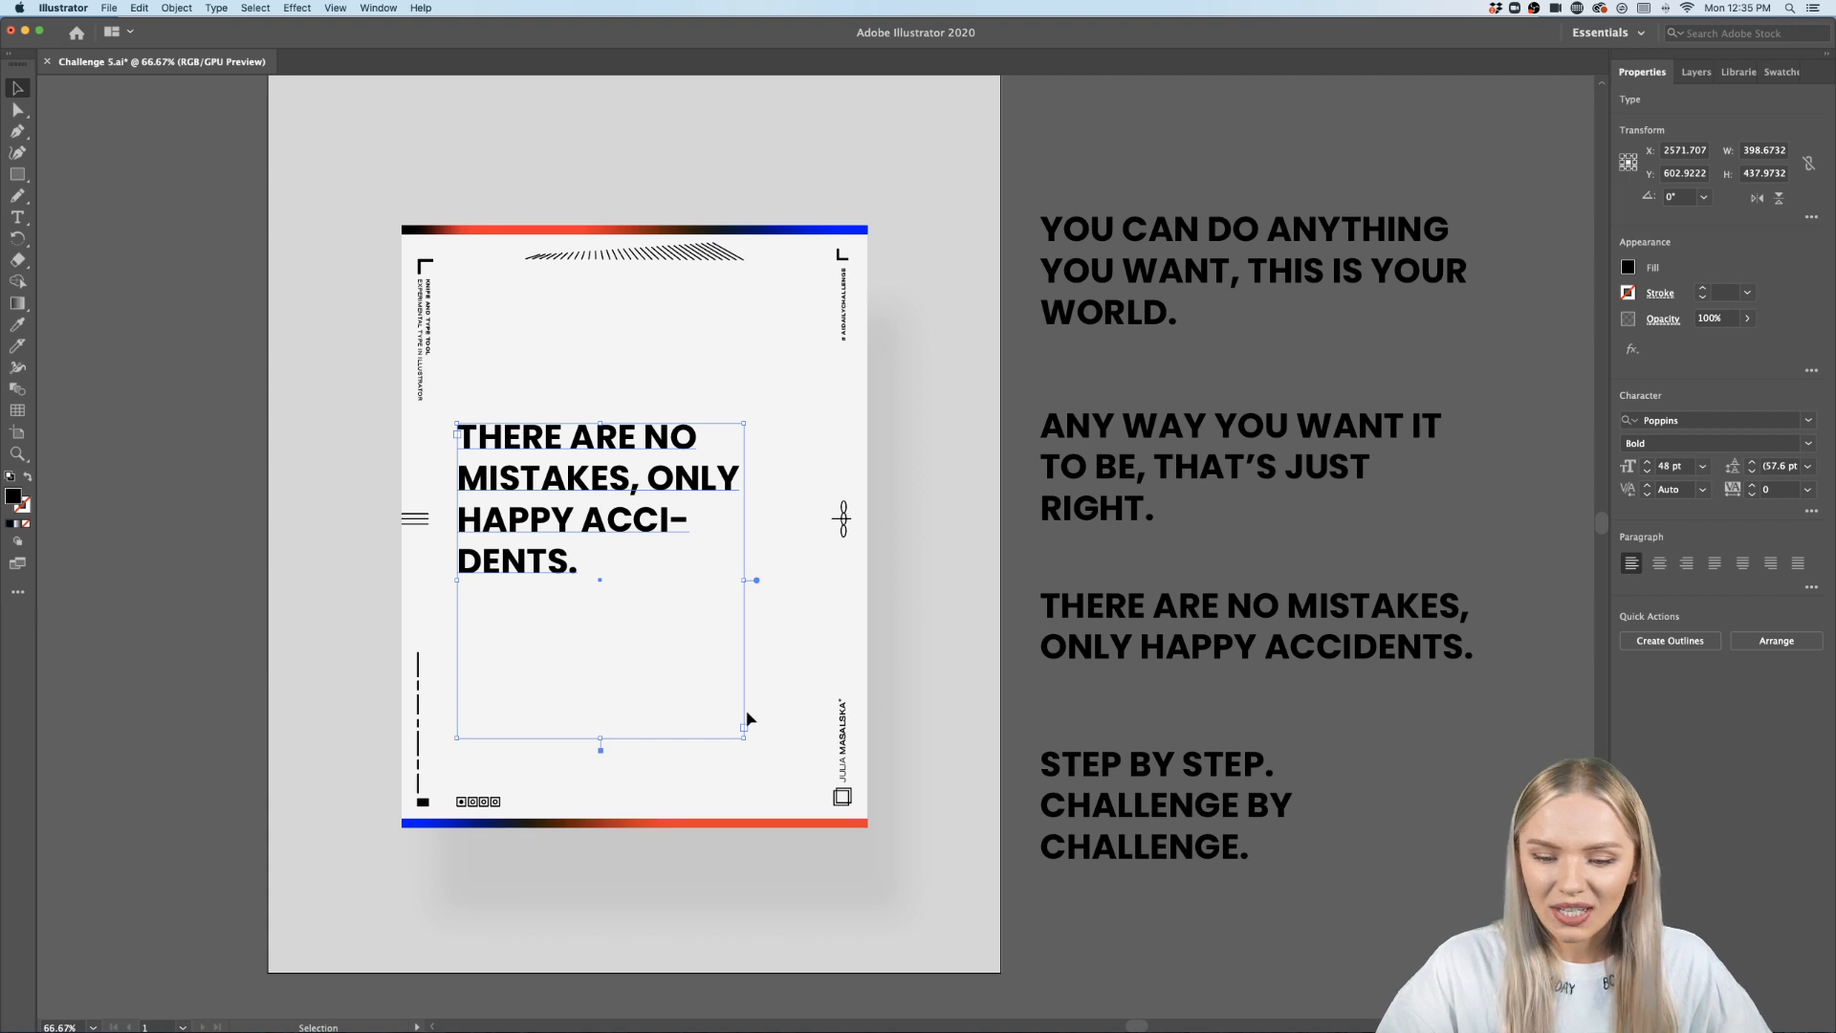
left_click_drag(660, 532, 686, 507)
- Break the quote's first line after THERE ARE and move the text block slightly down
double_click(677, 408)
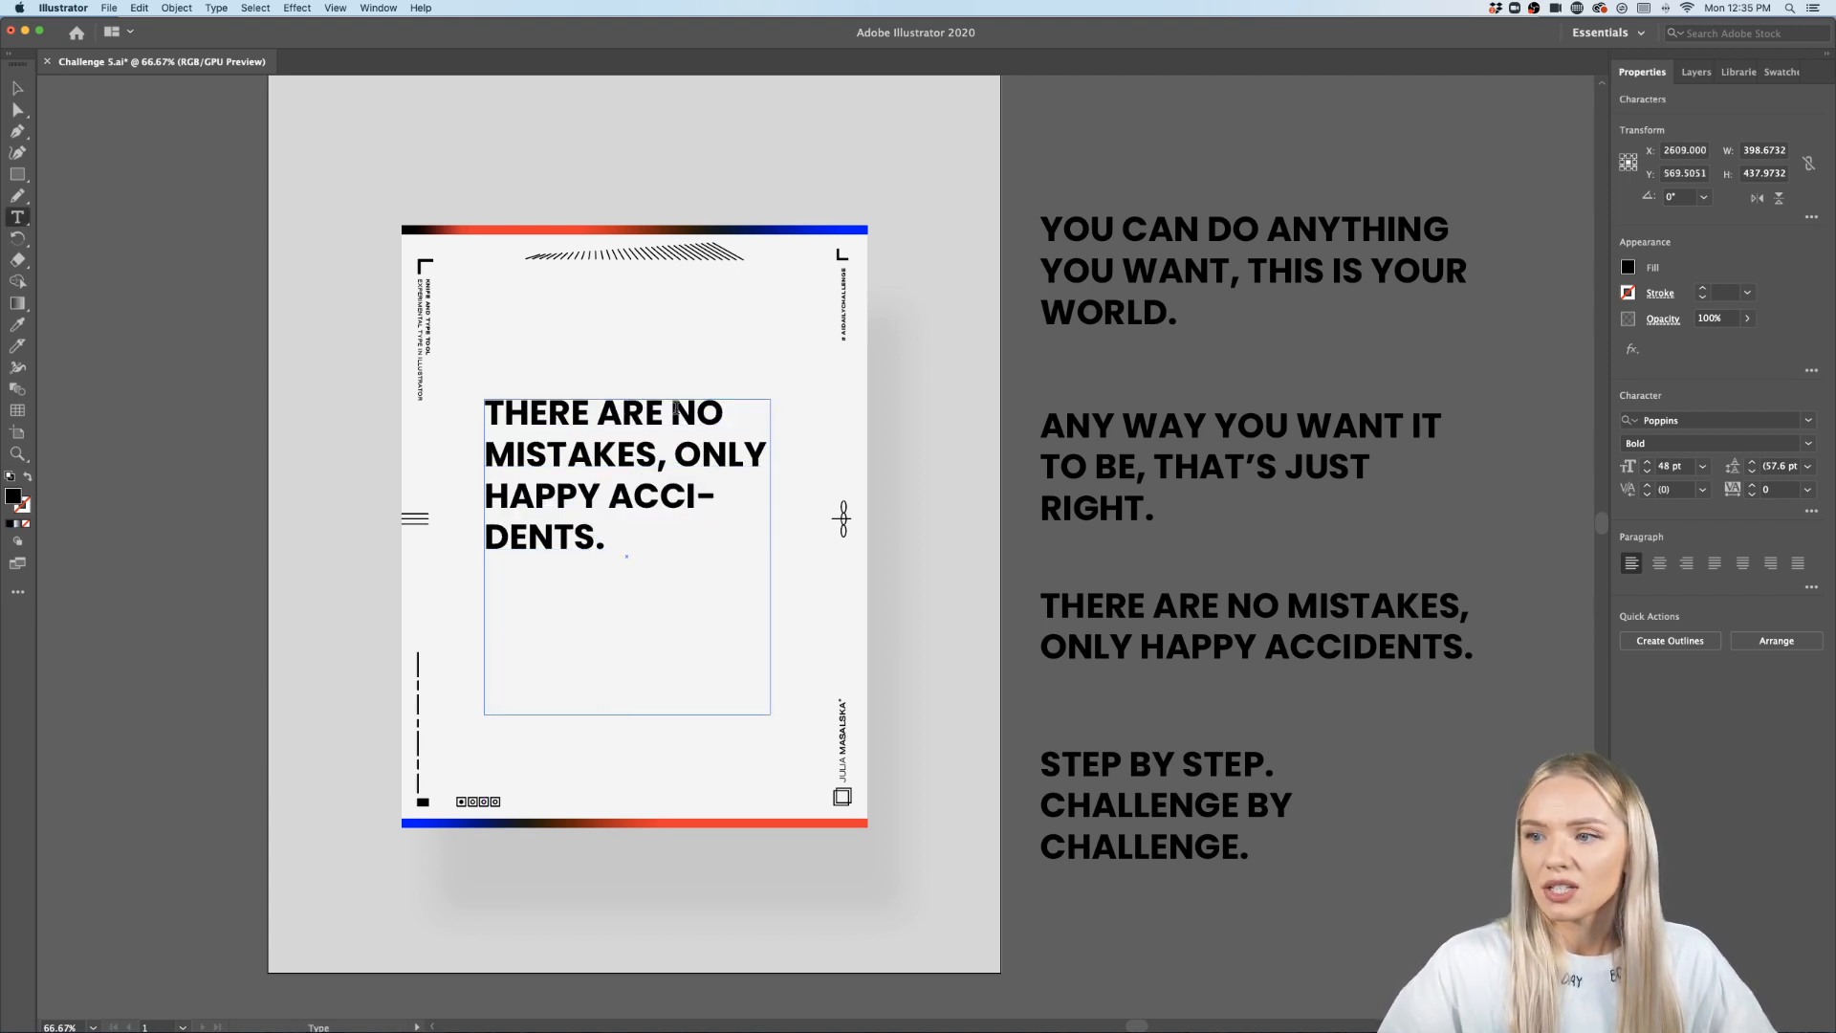
key("Return")
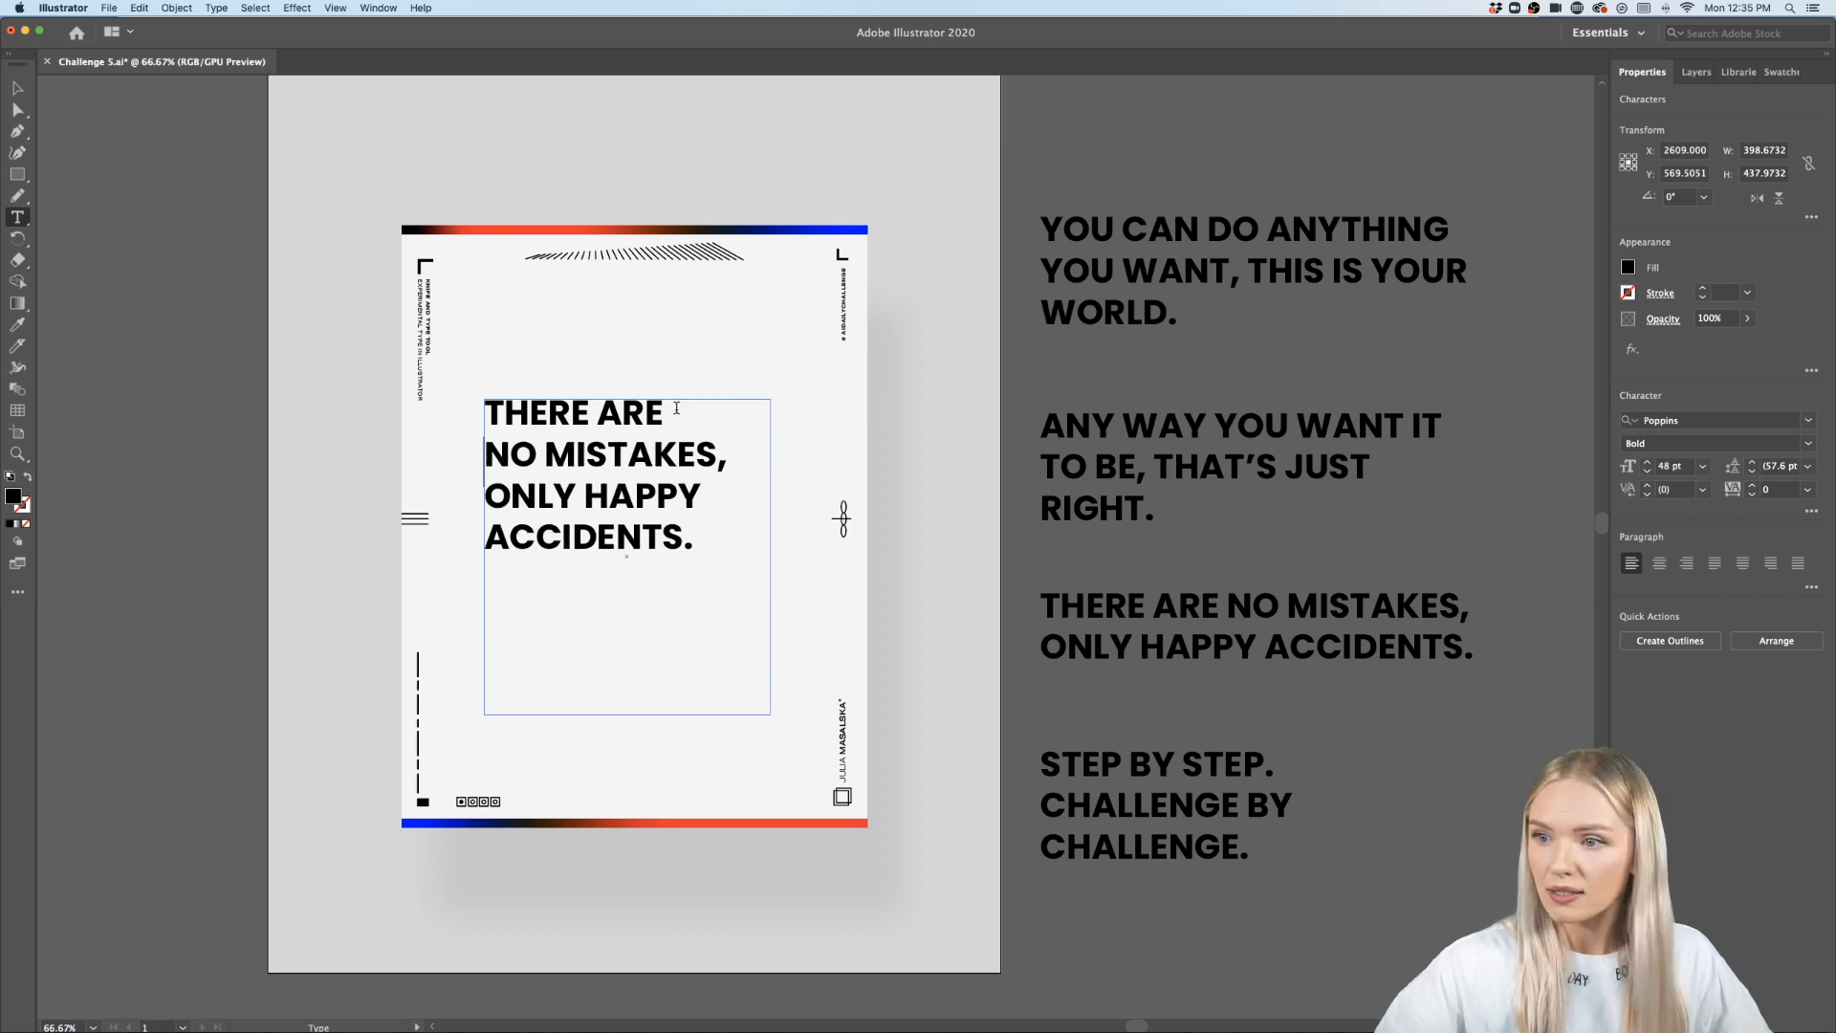
left_click(17, 88)
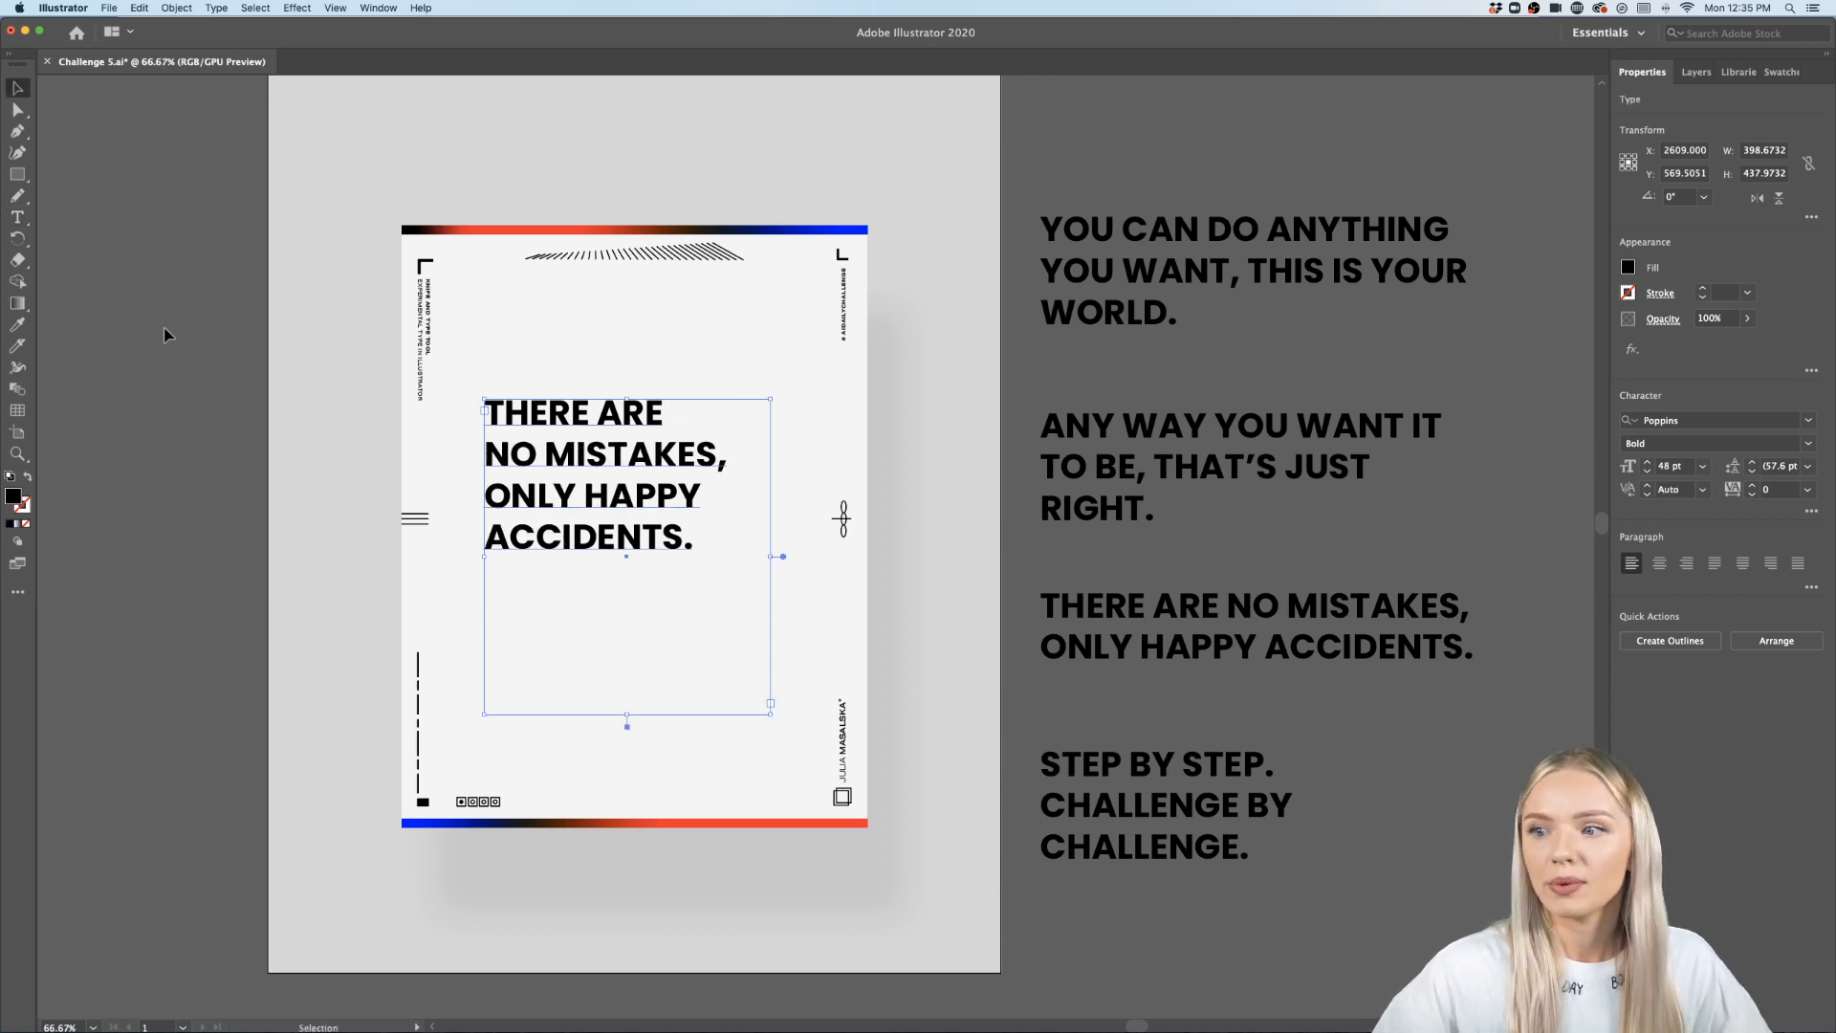
left_click_drag(587, 551, 587, 593)
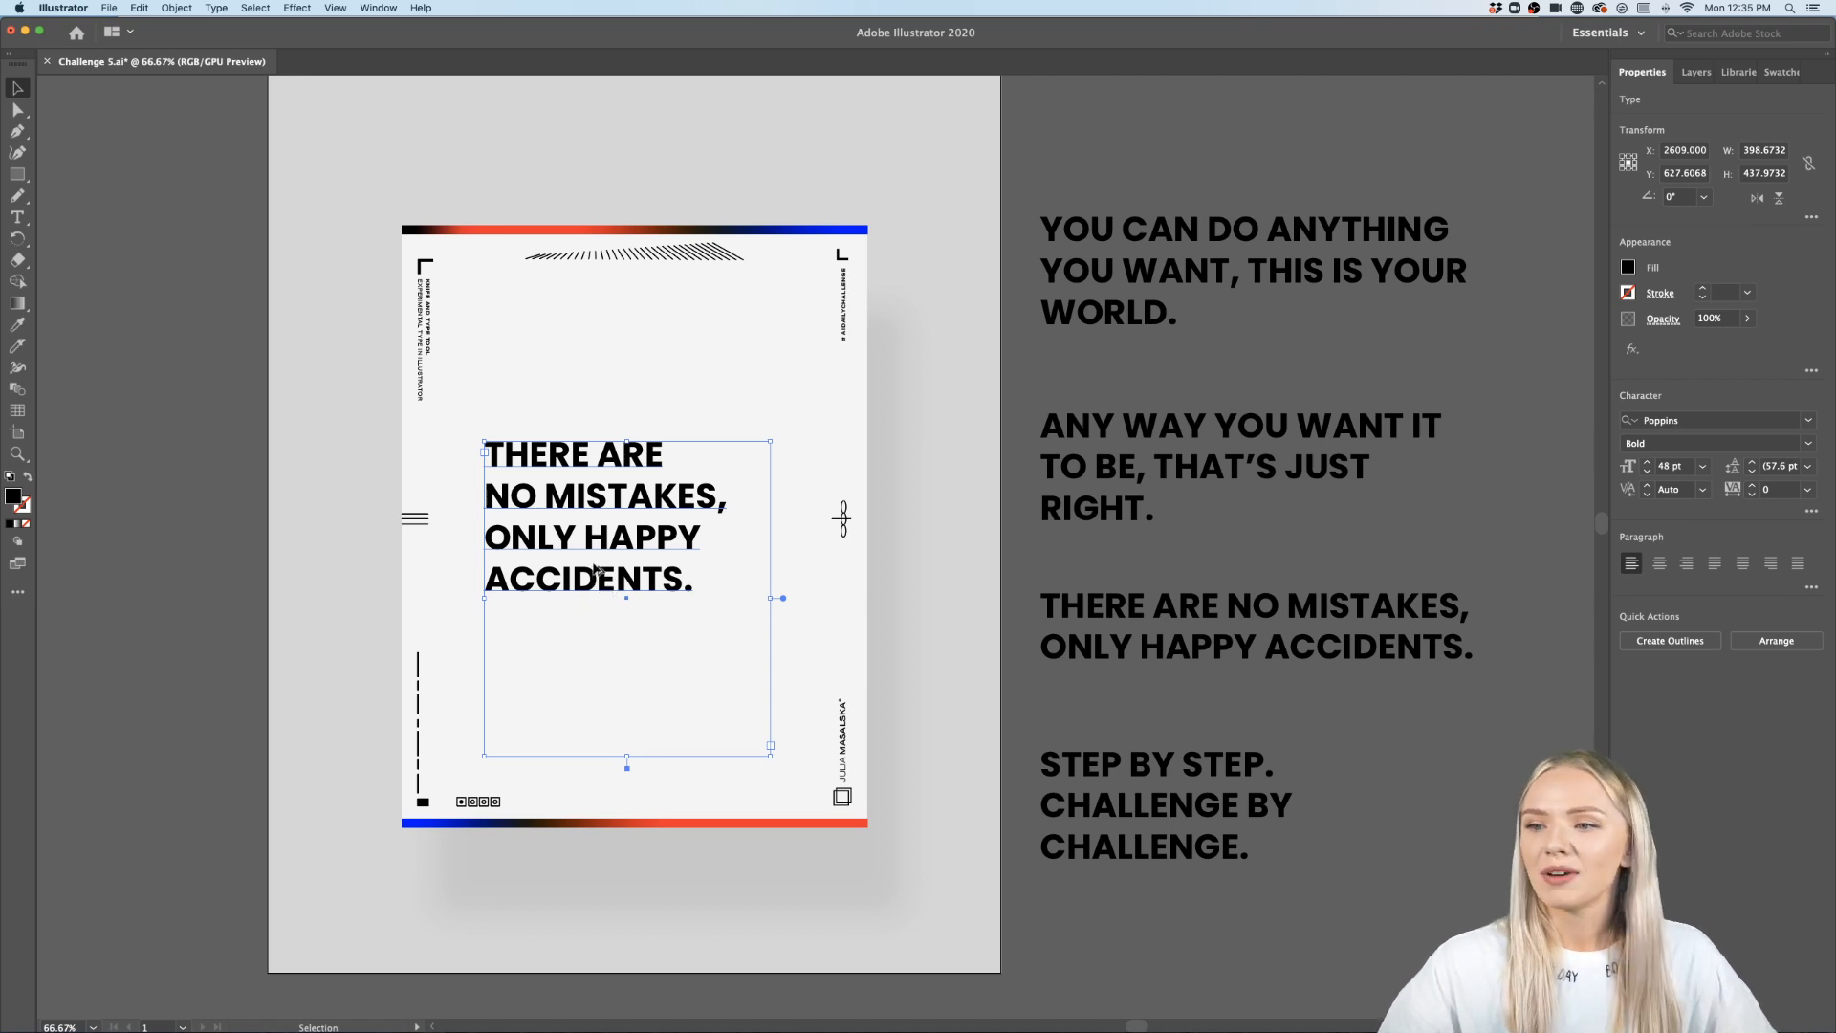
- Set the quote's font to Anisette Std Bold
key("super+1")
scroll(594, 564, "left", 2)
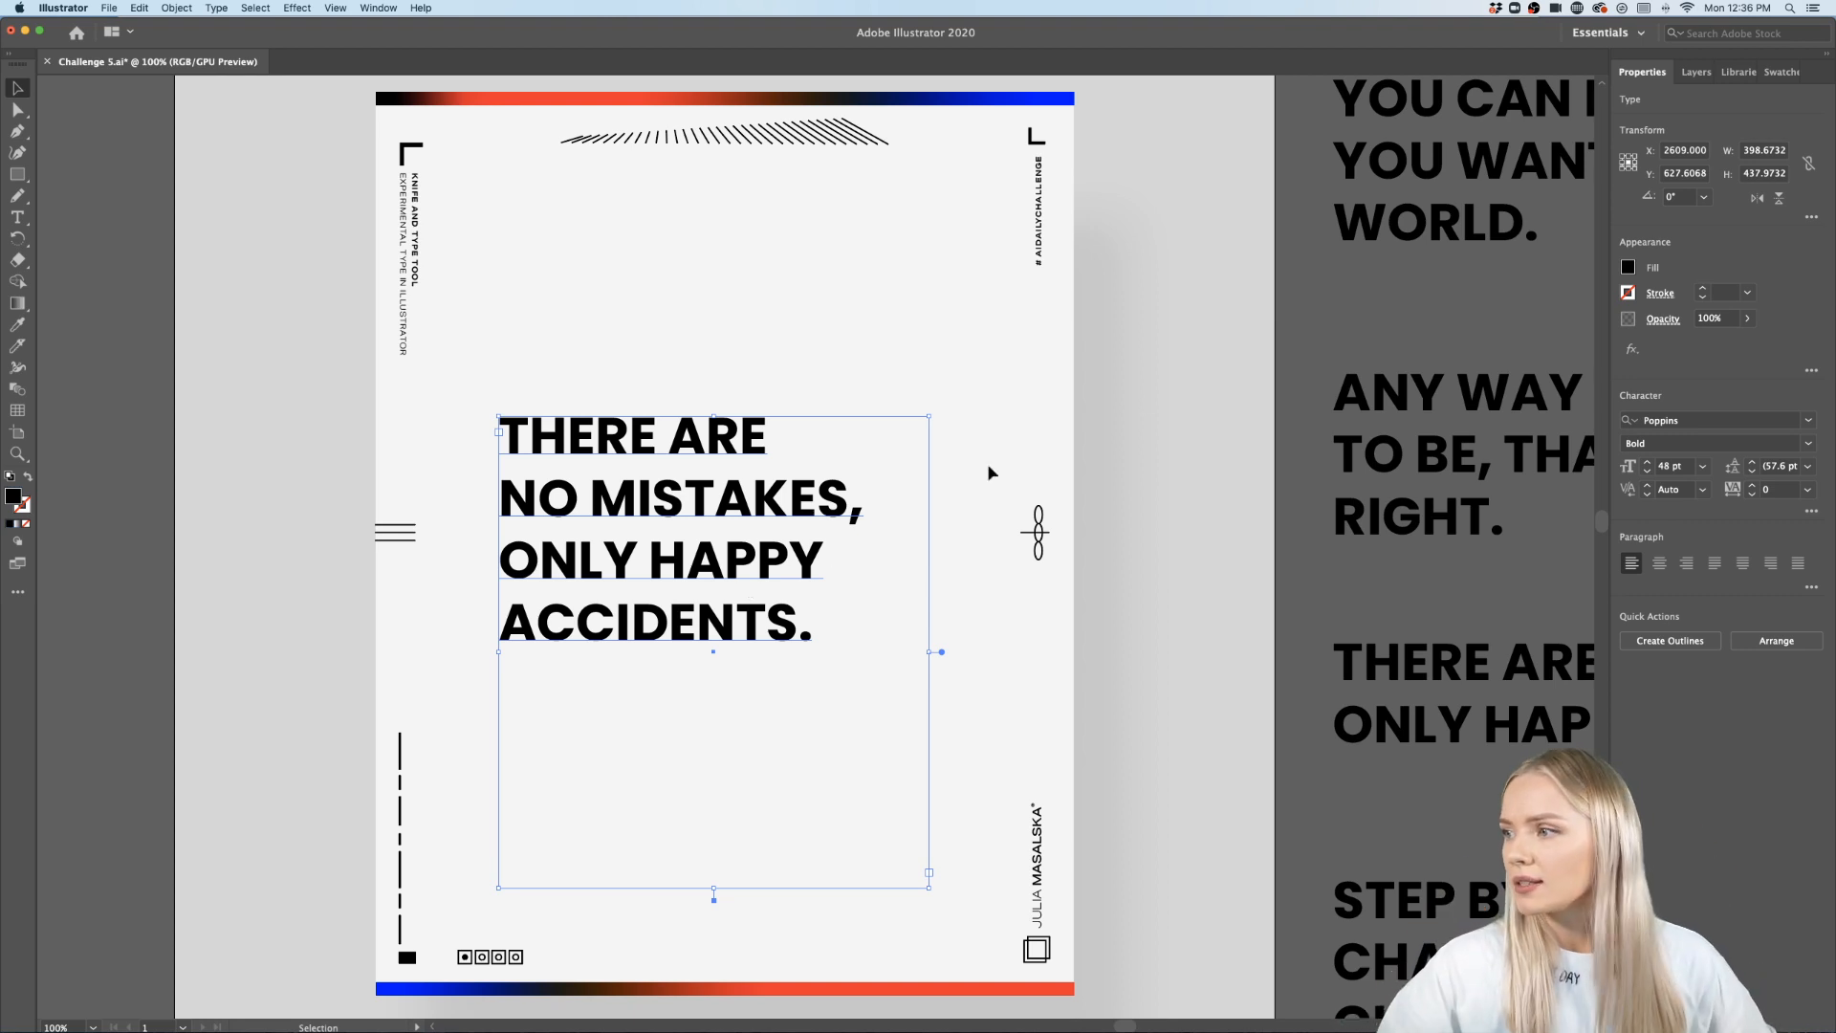
left_click(1757, 420)
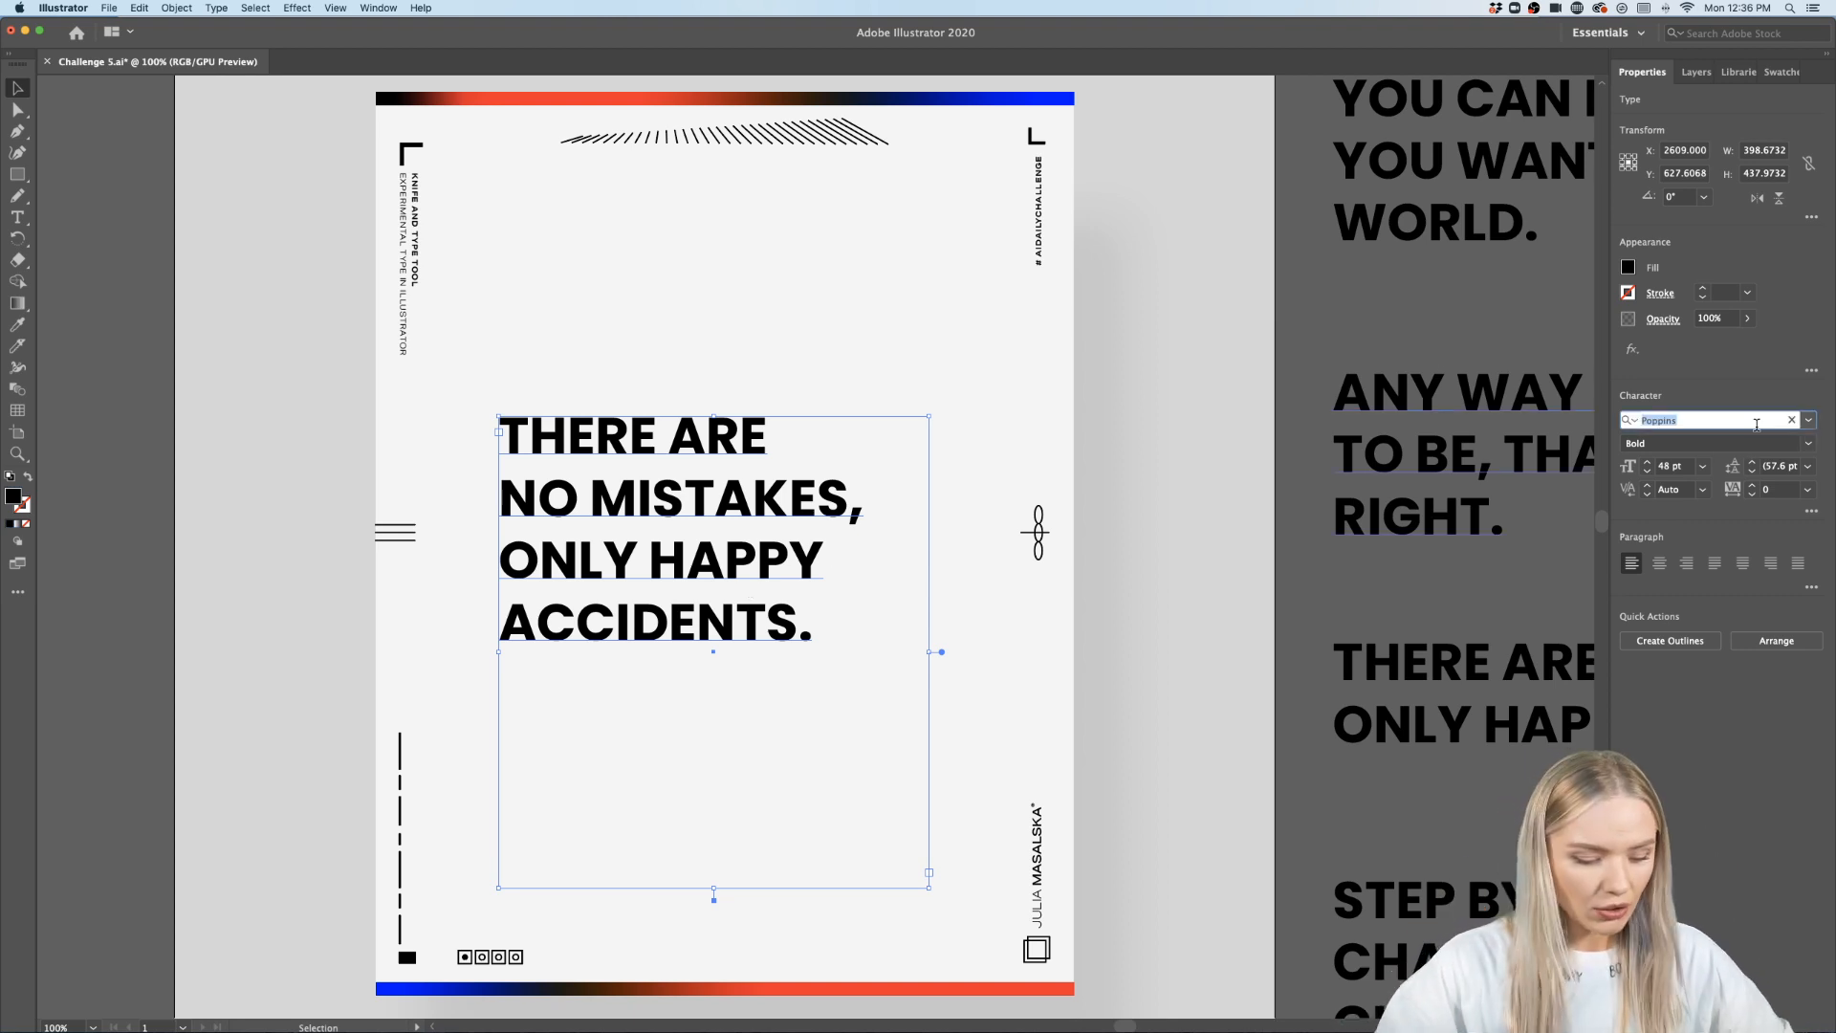
type("aniset")
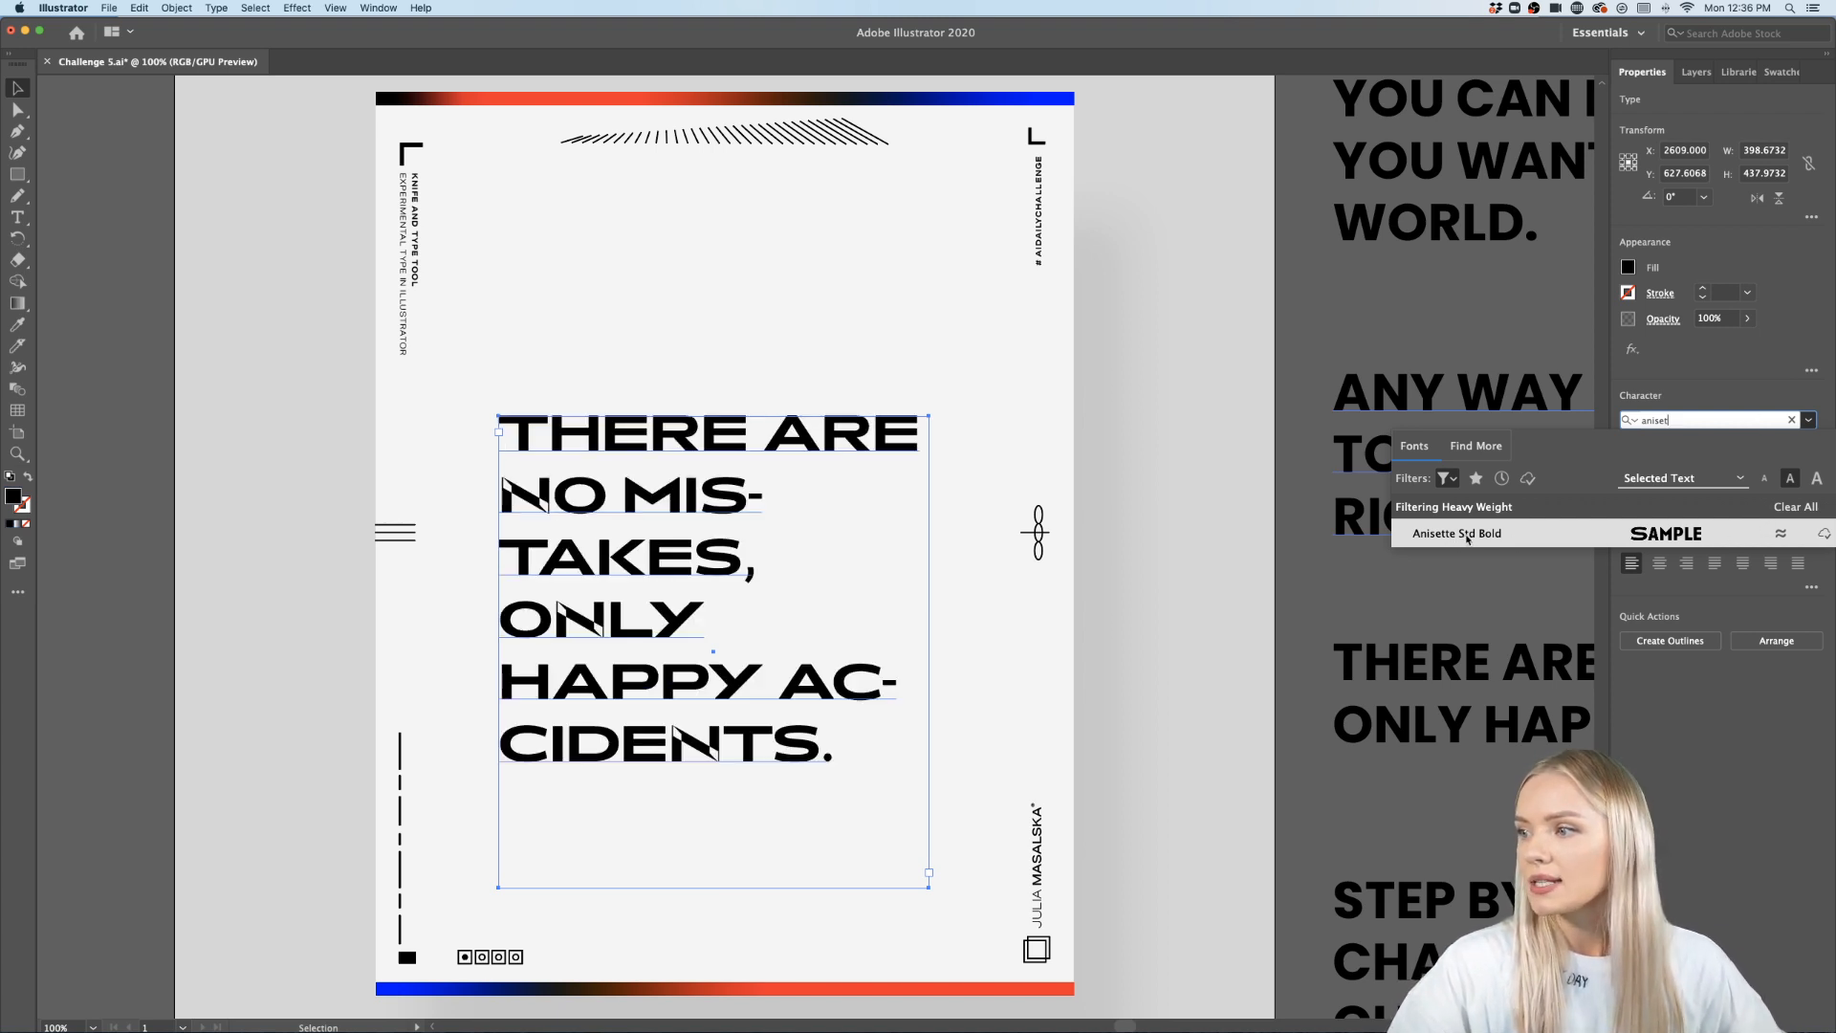
left_click(1635, 541)
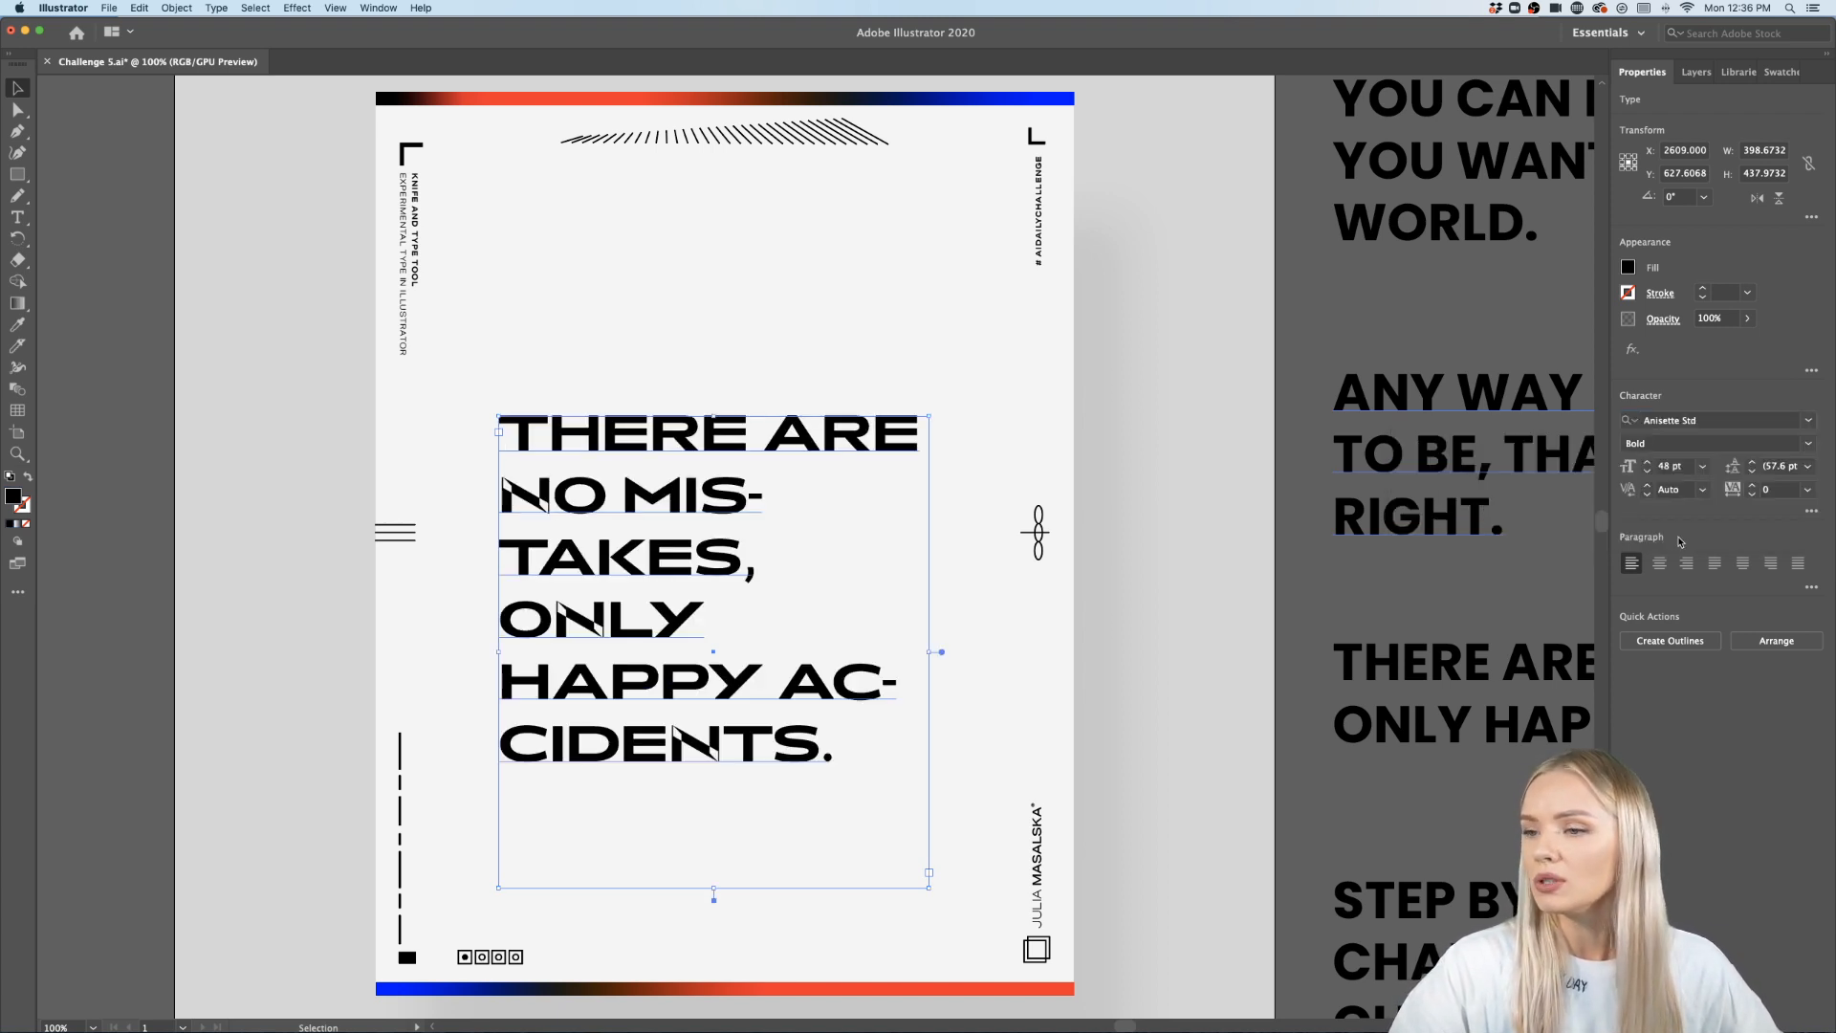
- Zoom in and out to examine the quote's letterforms in the new font
scroll(548, 519, "up", 2)
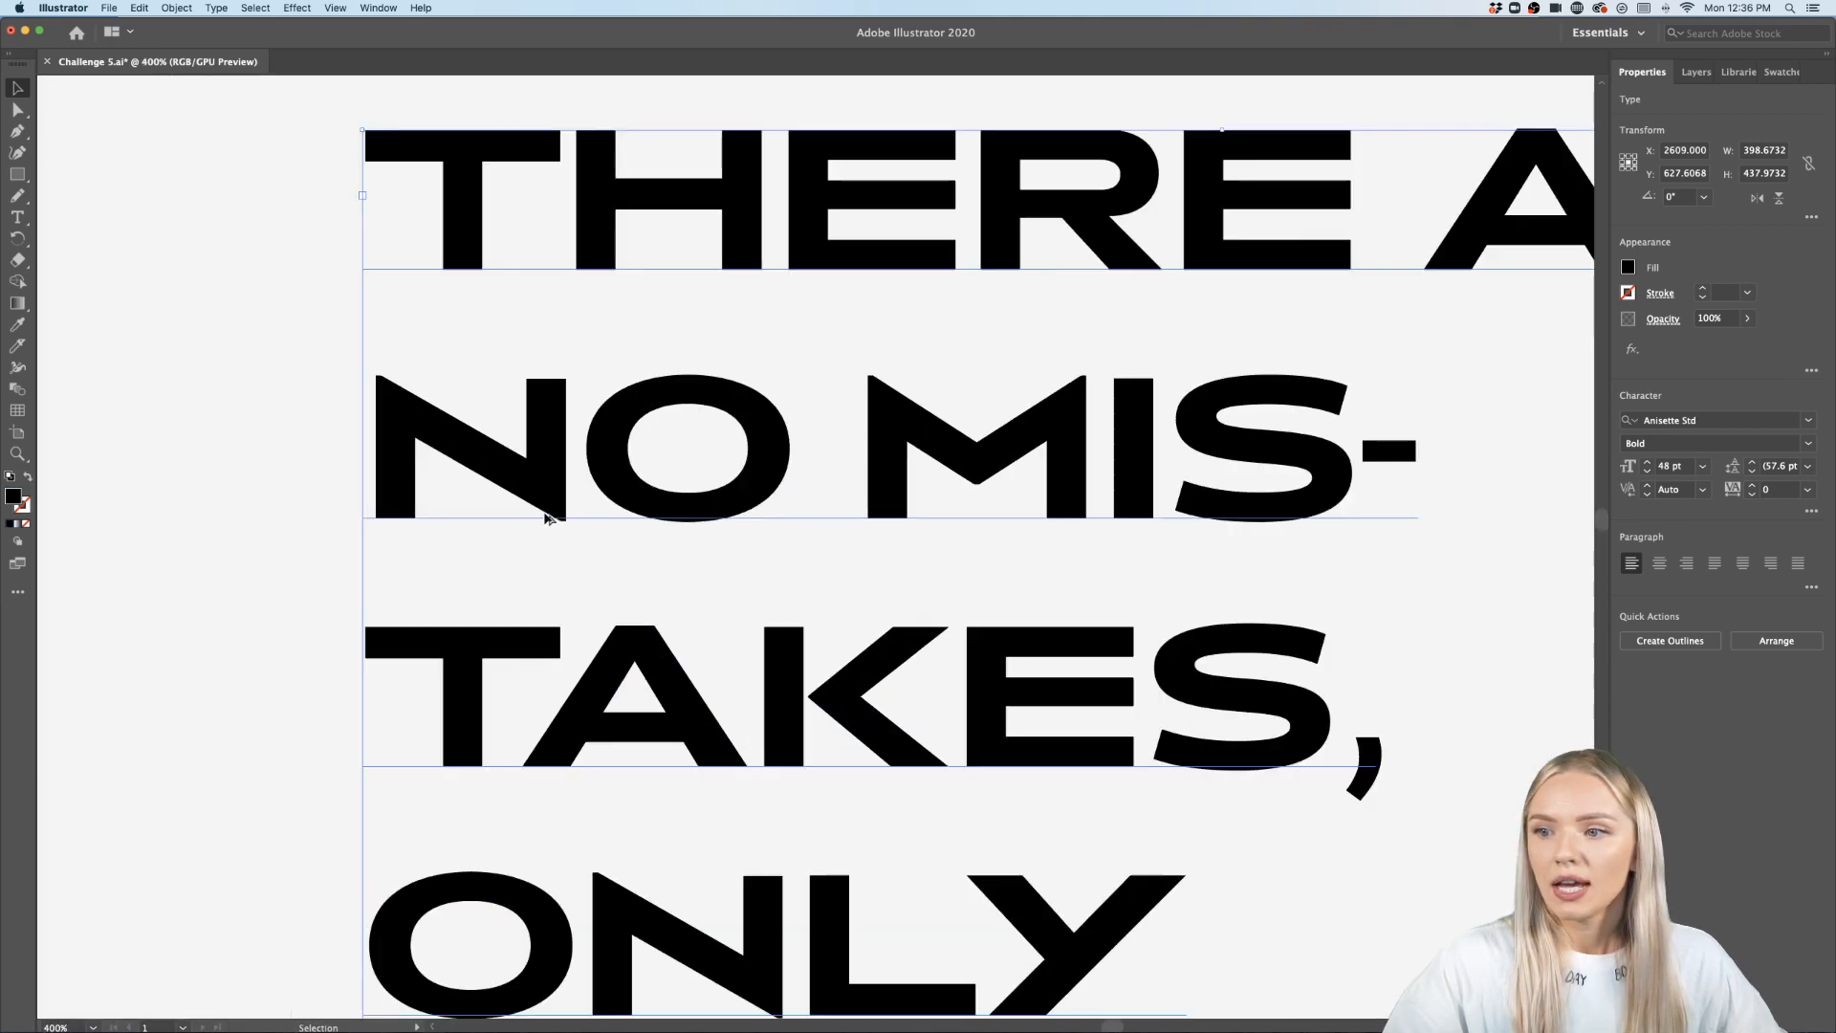
scroll(545, 515, "down", 5)
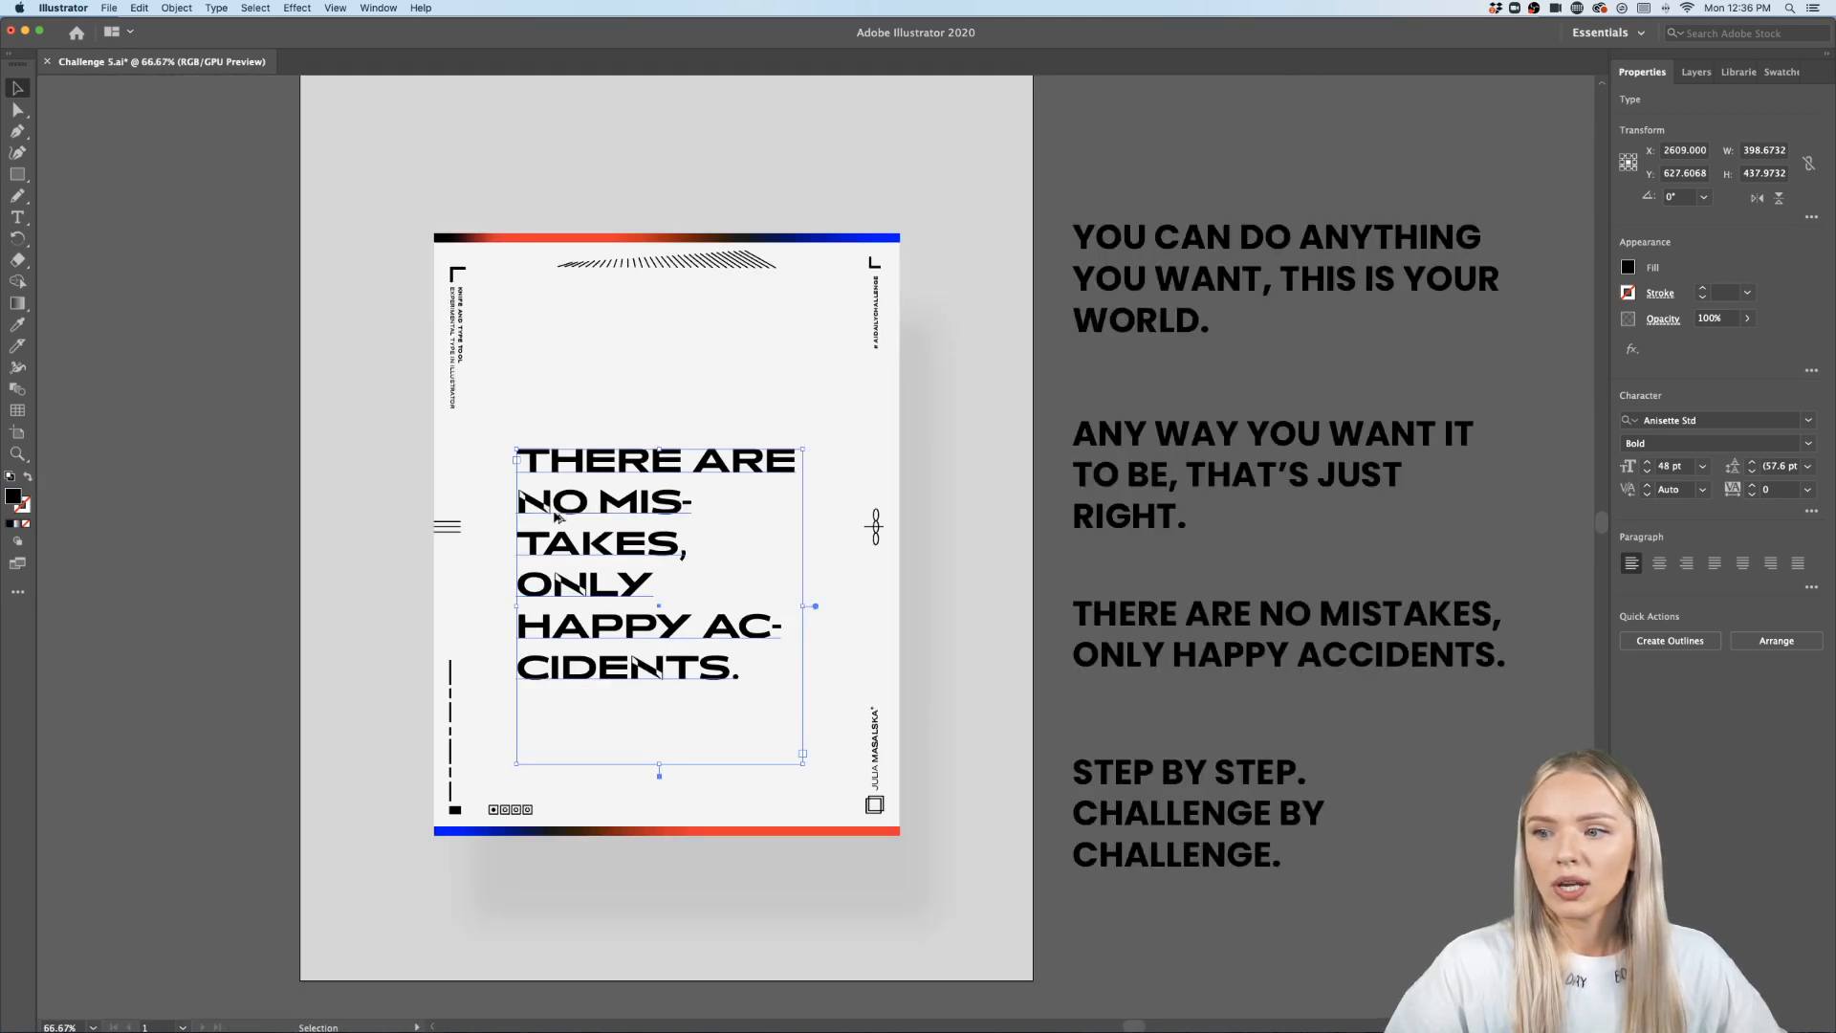
scroll(542, 508, "up", 2)
scroll(538, 510, "down", 1)
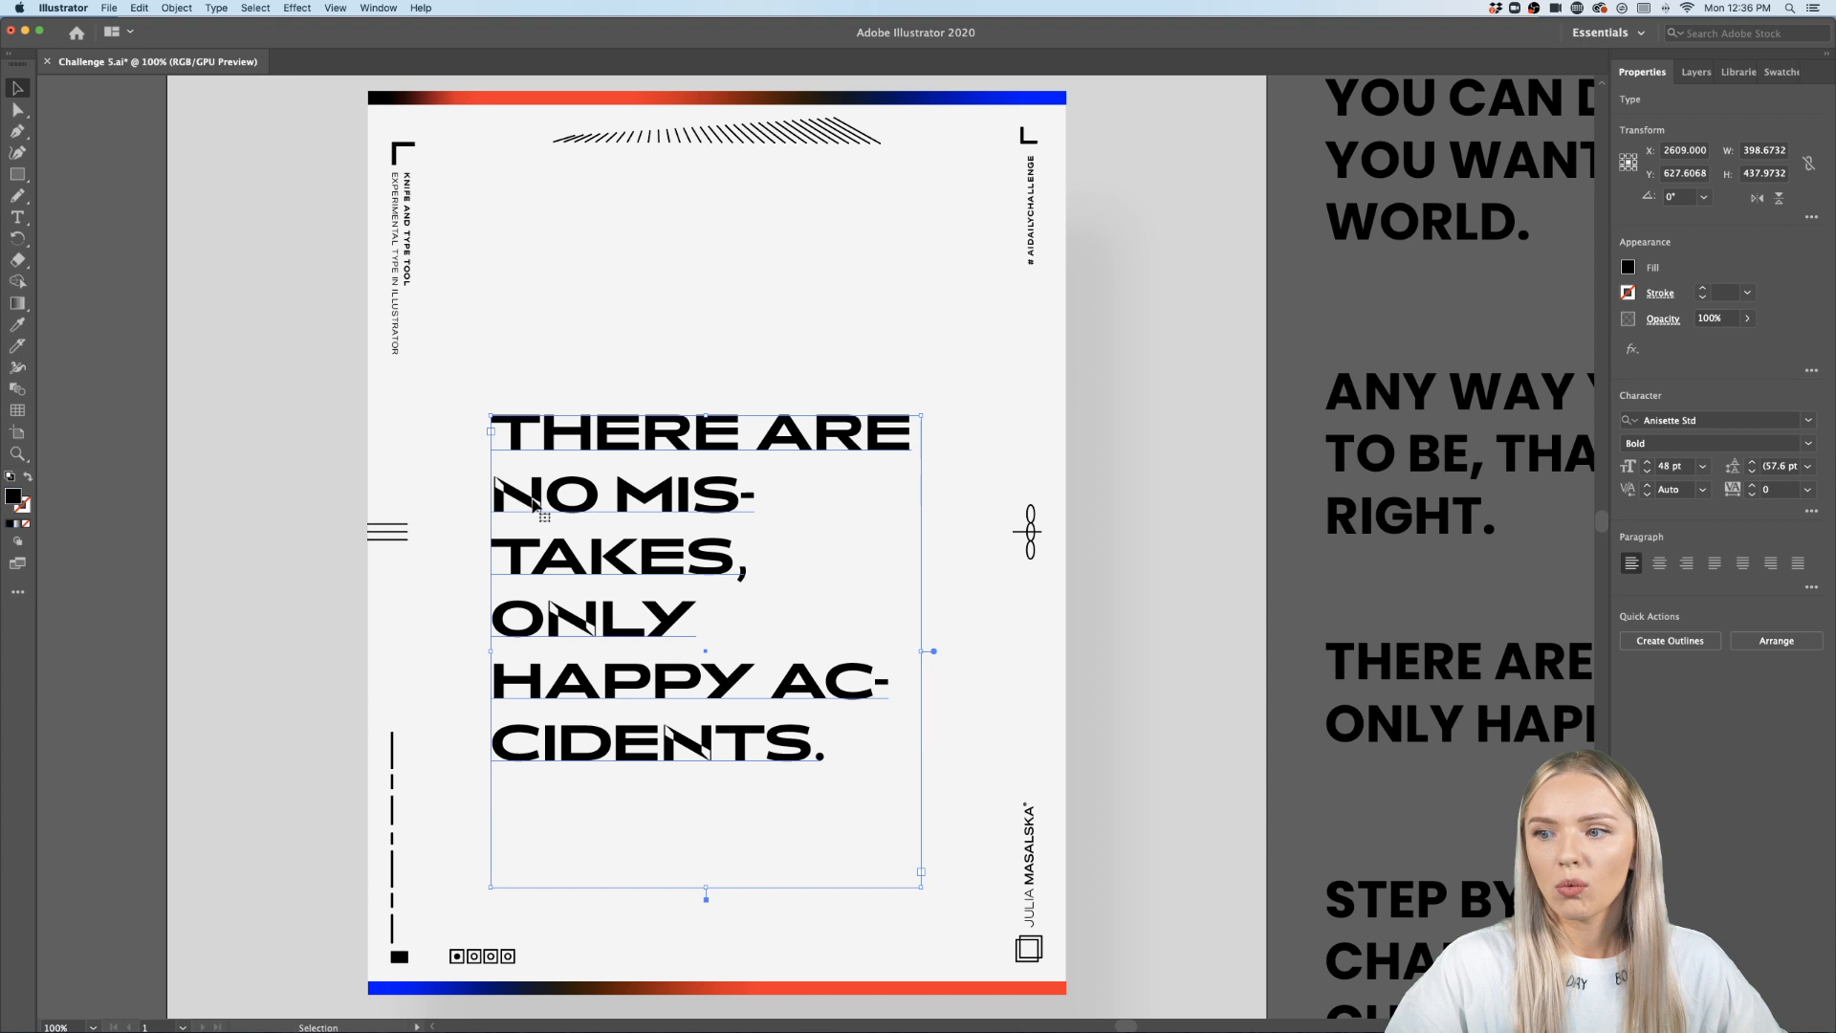
scroll(590, 631, "up", 2)
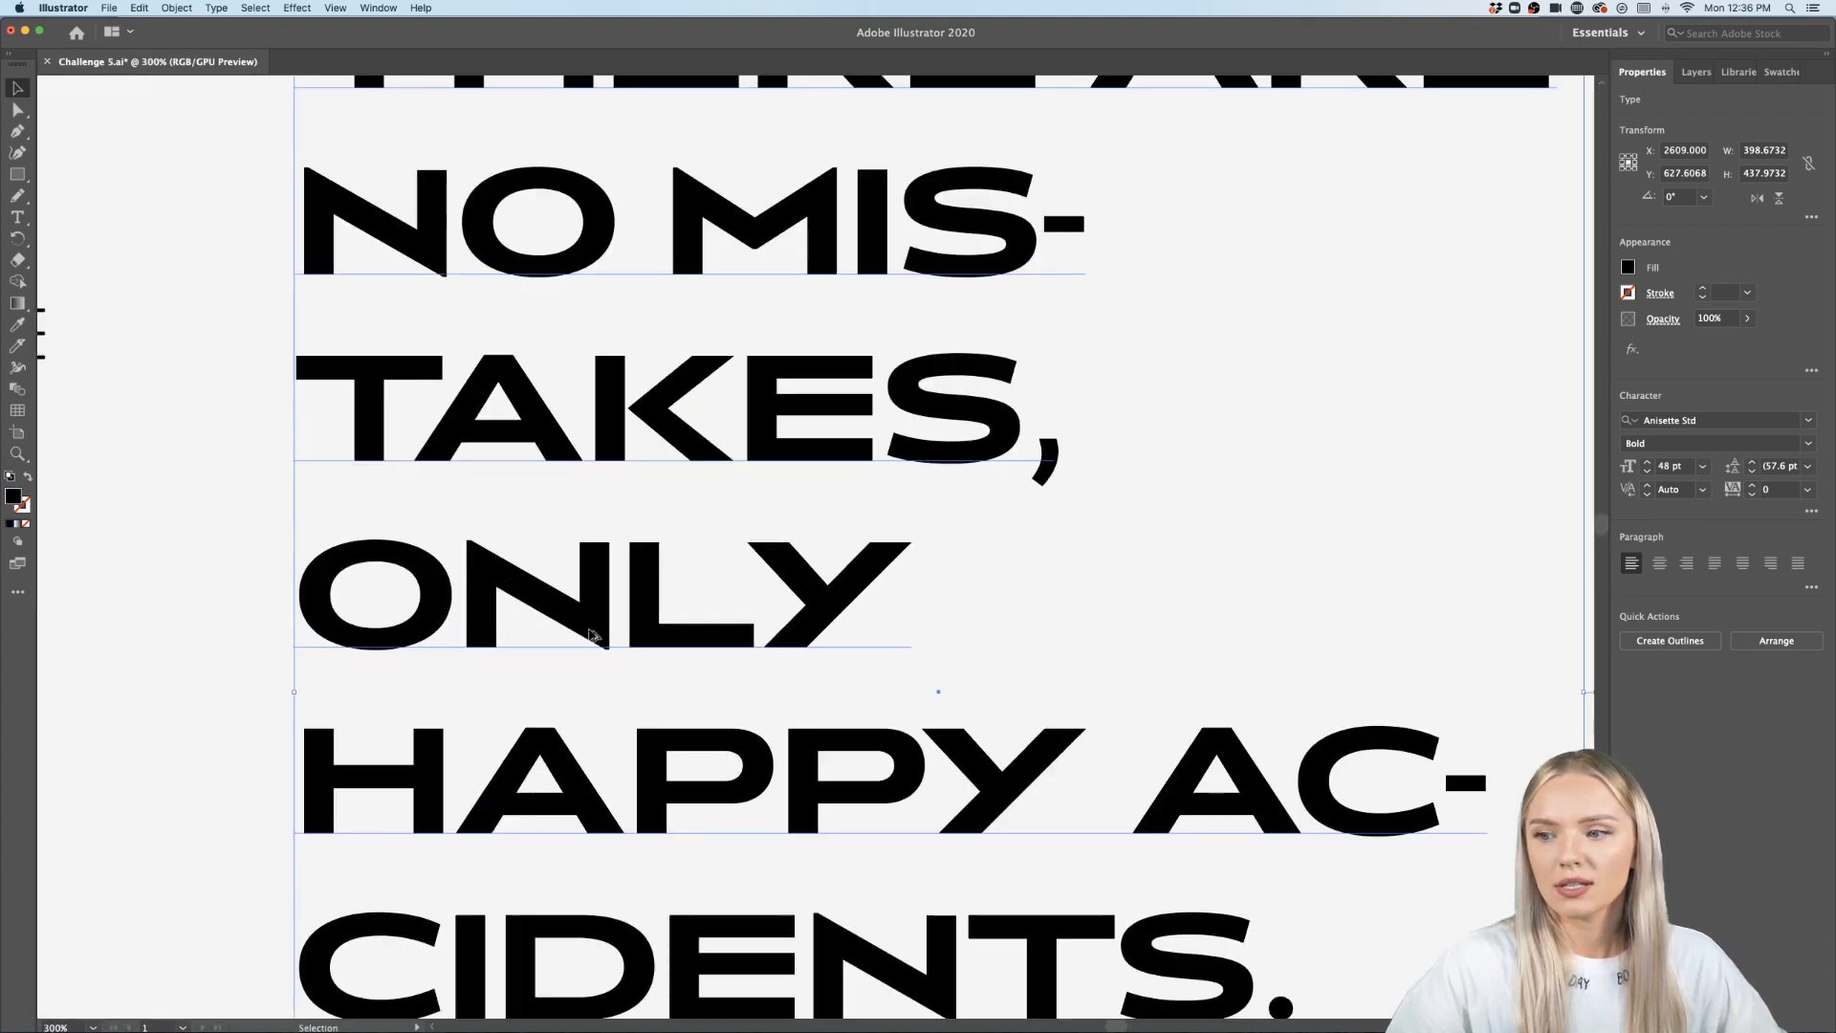
scroll(590, 631, "down", 3)
scroll(592, 633, "up", 1)
scroll(592, 634, "down", 1)
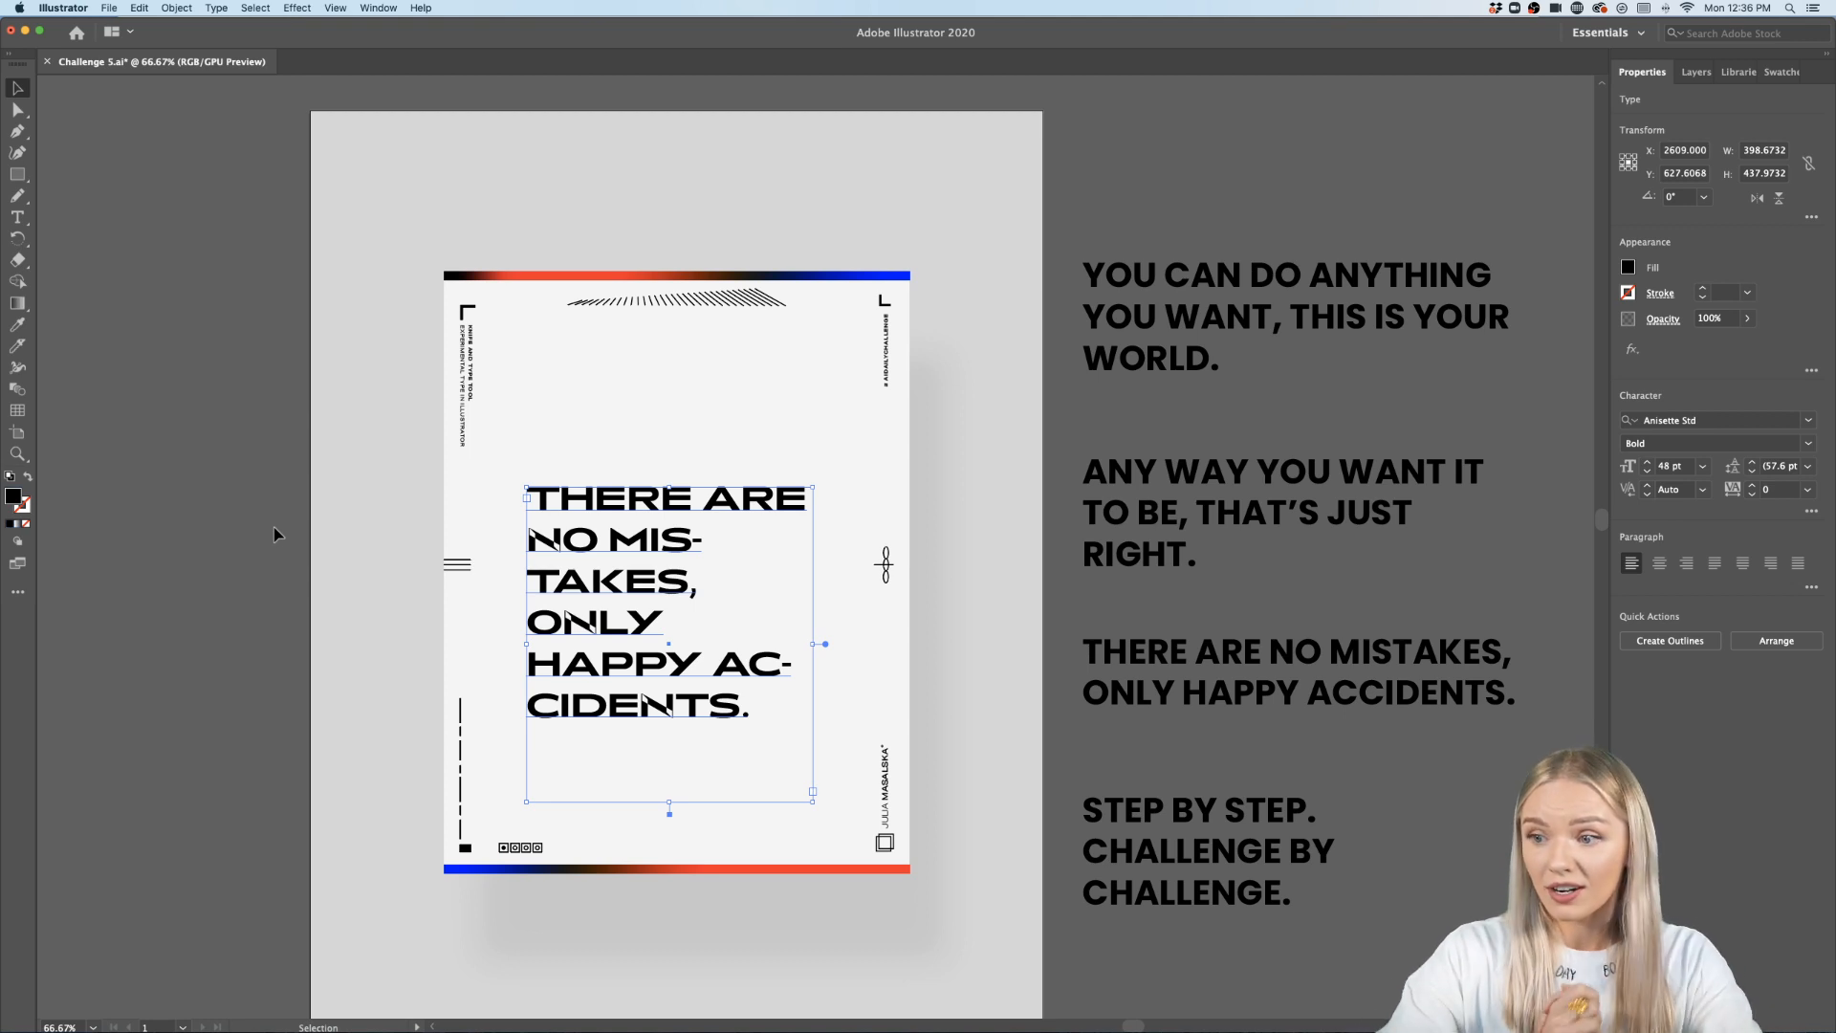
- Switch to Safari and open fonts.adobe.com in a new tab
mouse_move(978, 1030)
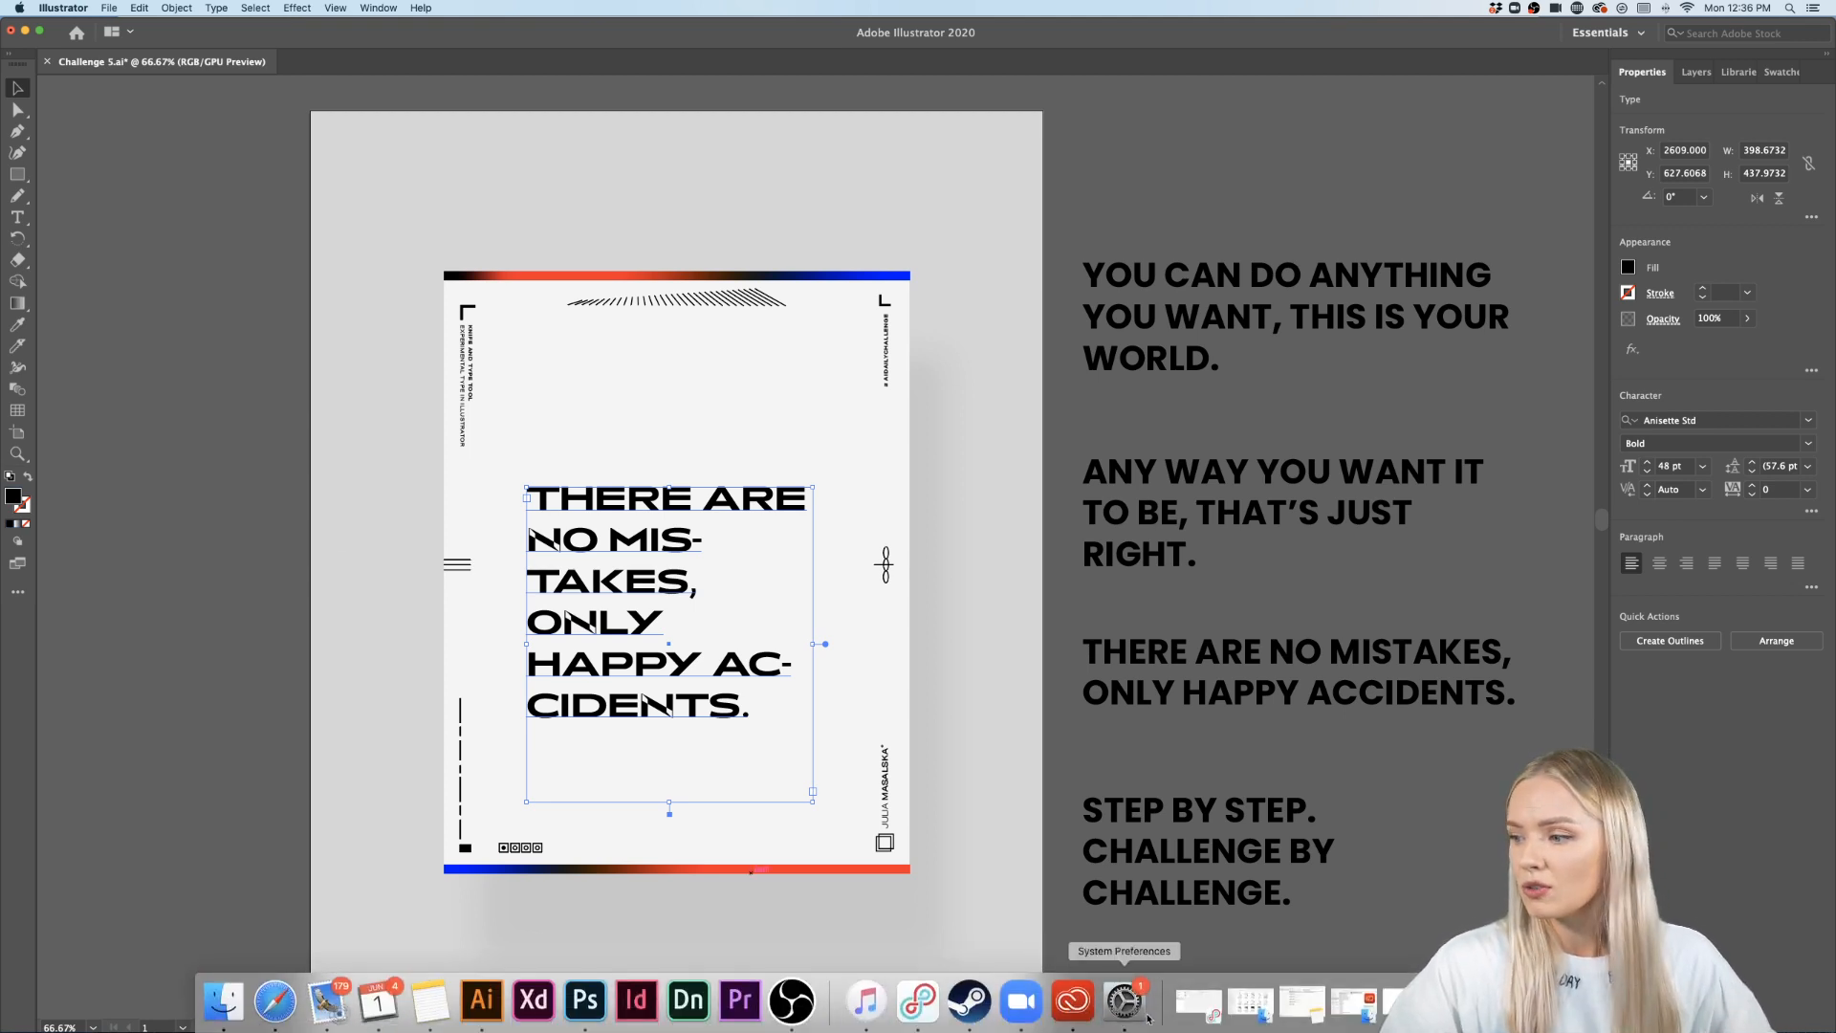
left_click(295, 1004)
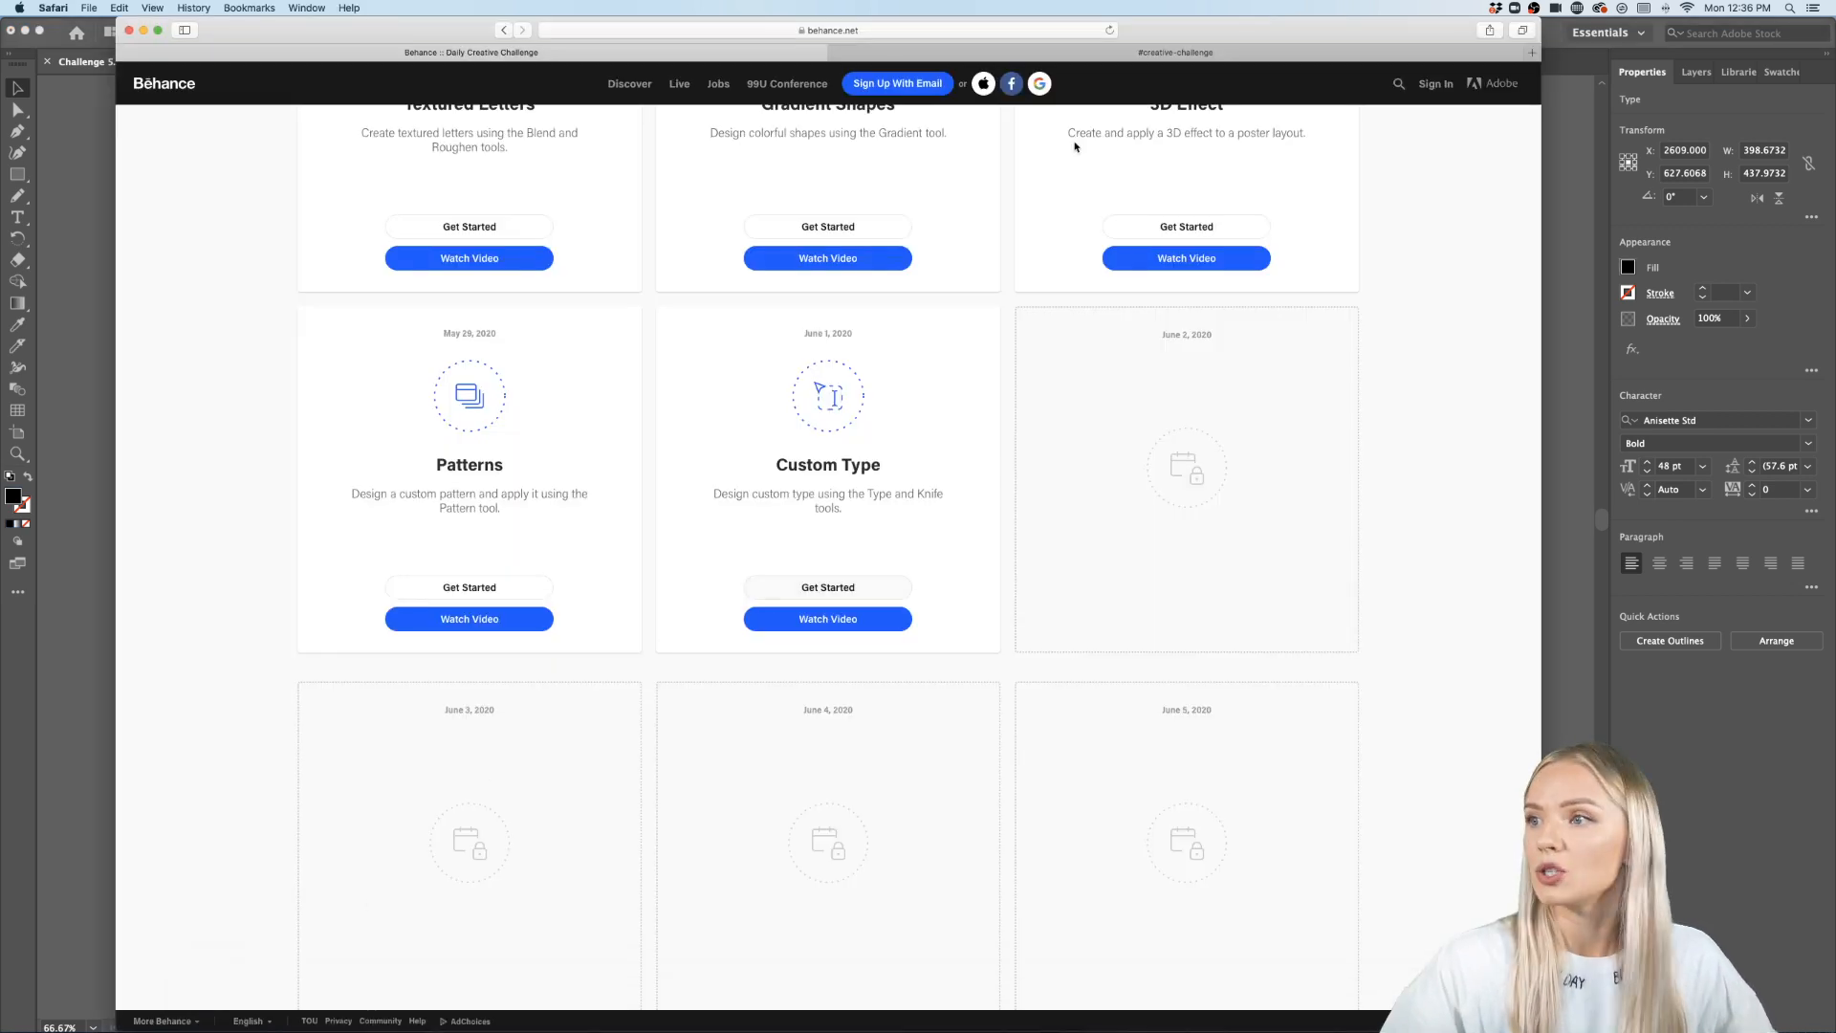
left_click(1531, 54)
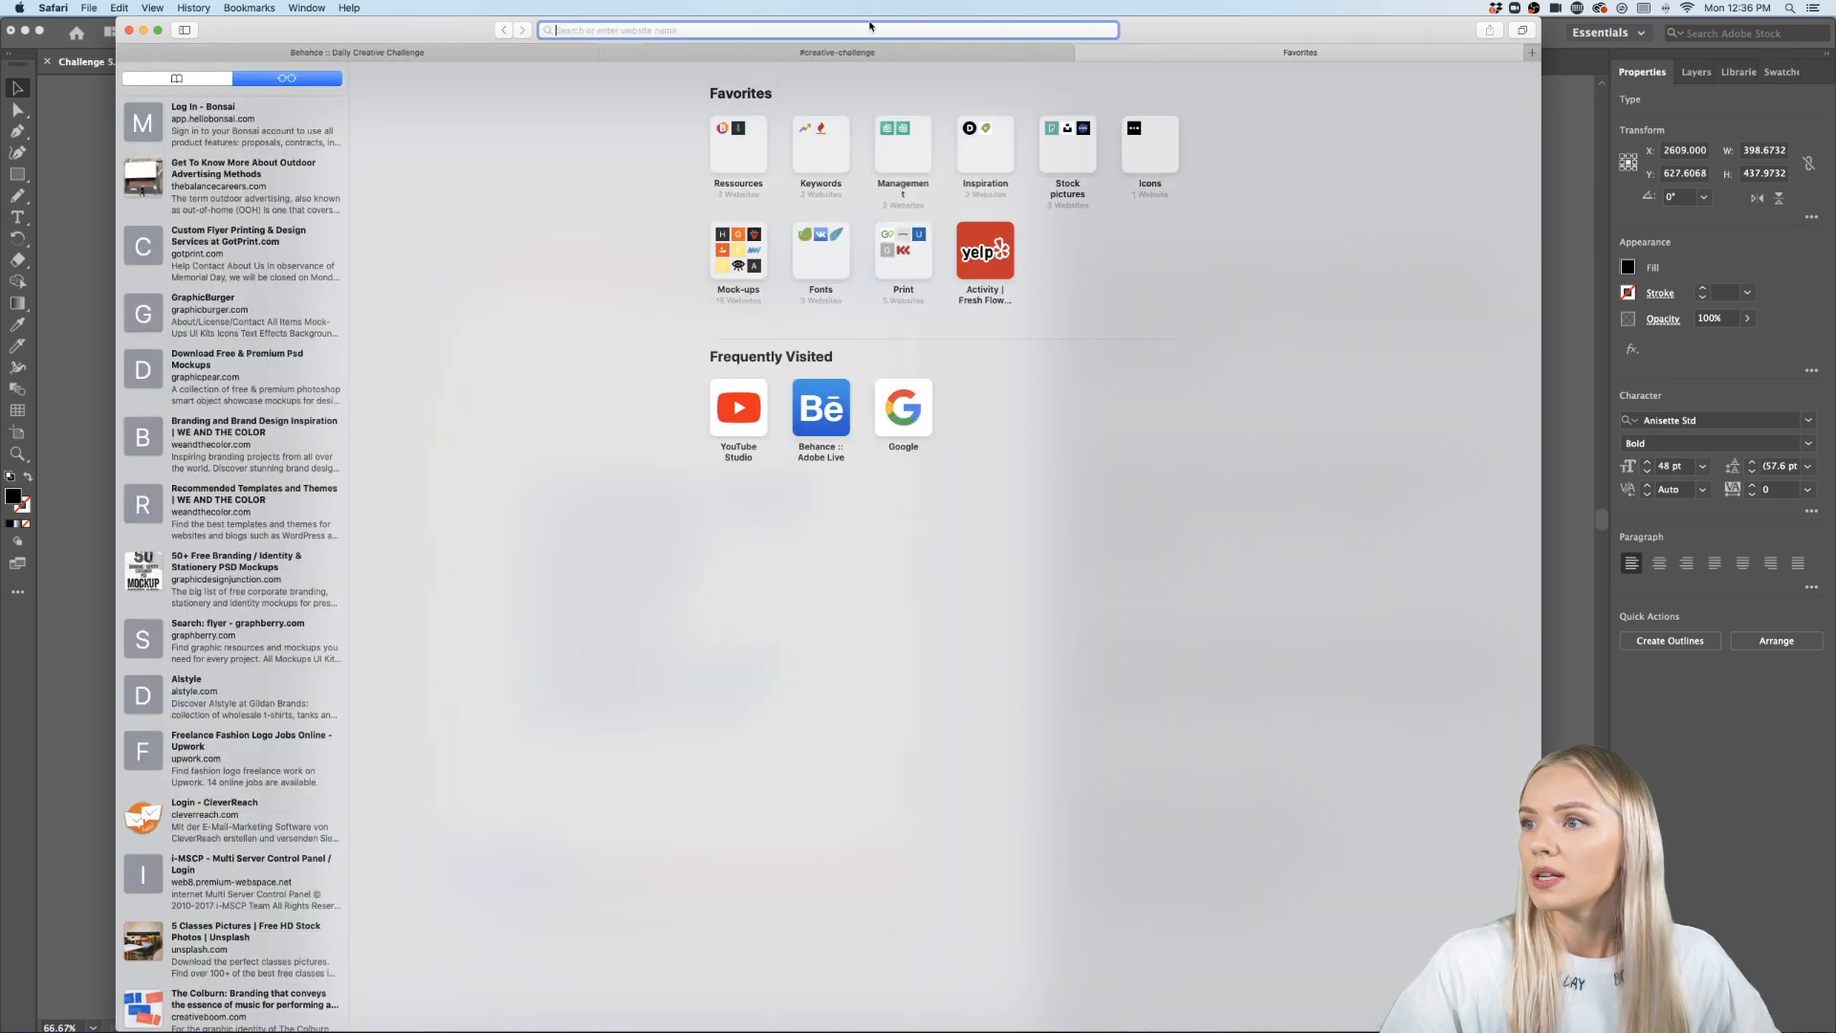
type("fonts.")
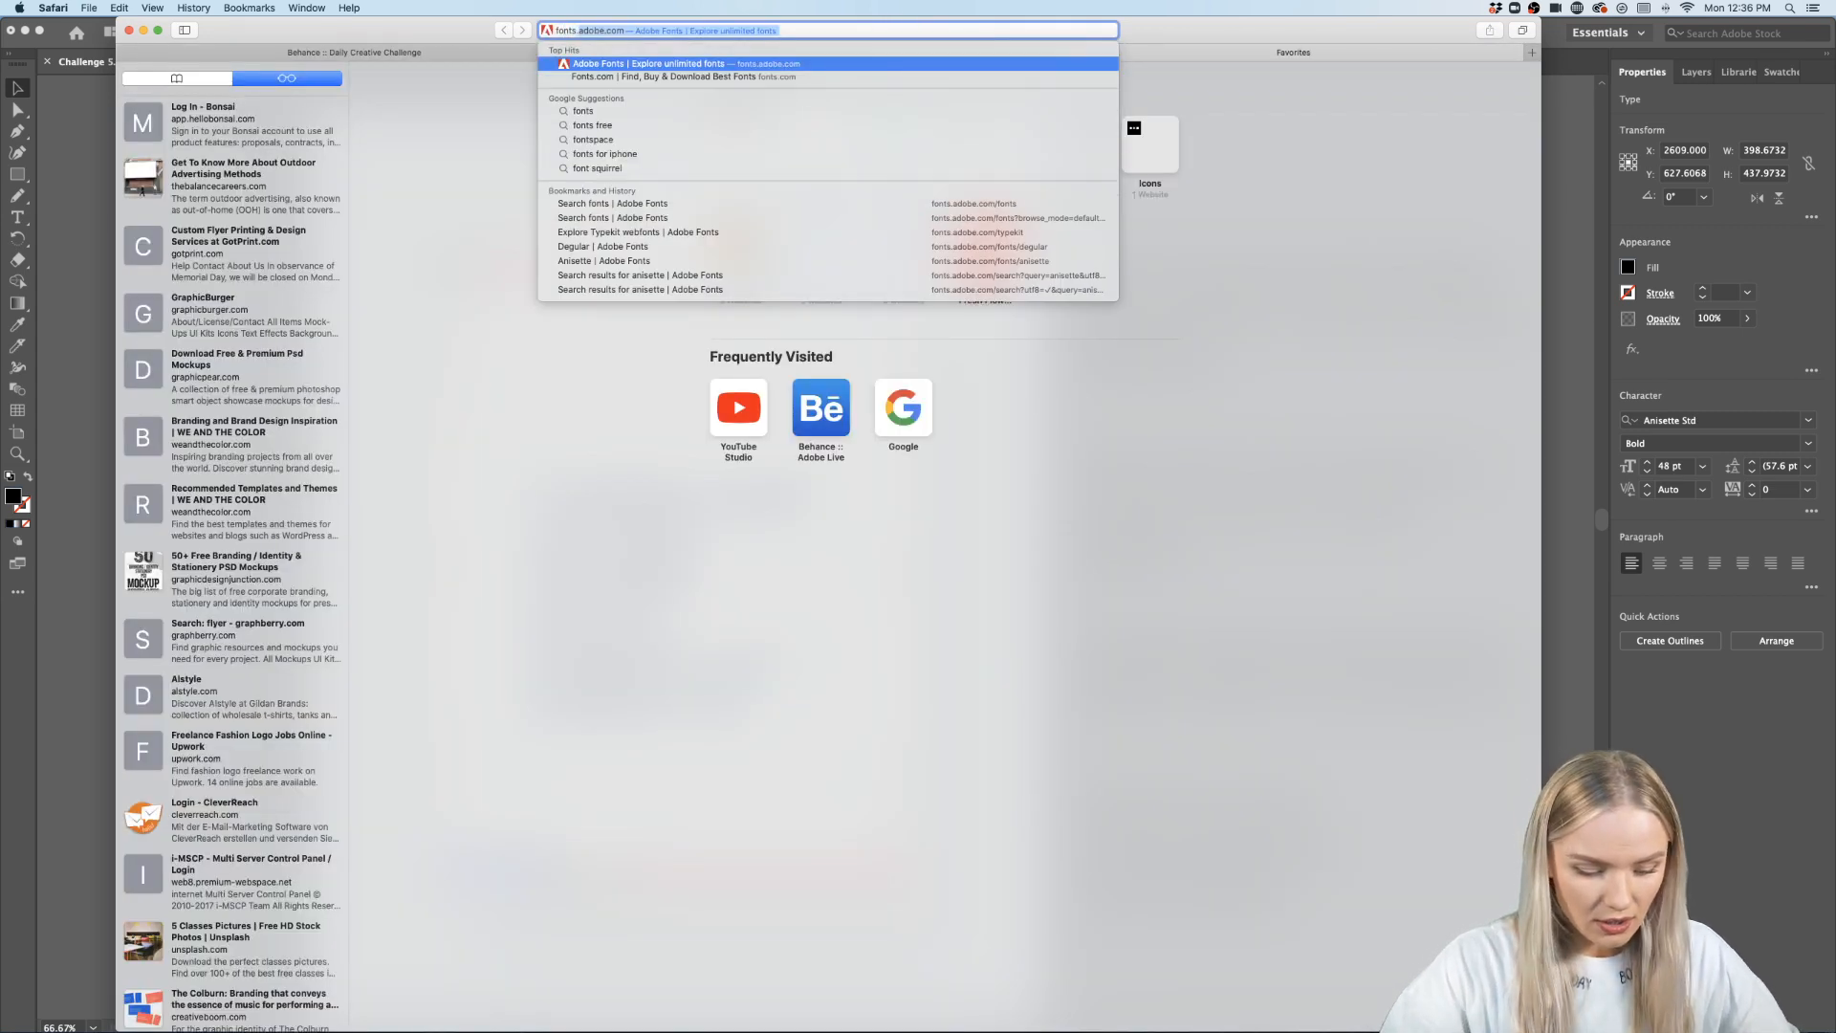
type("adobe.com")
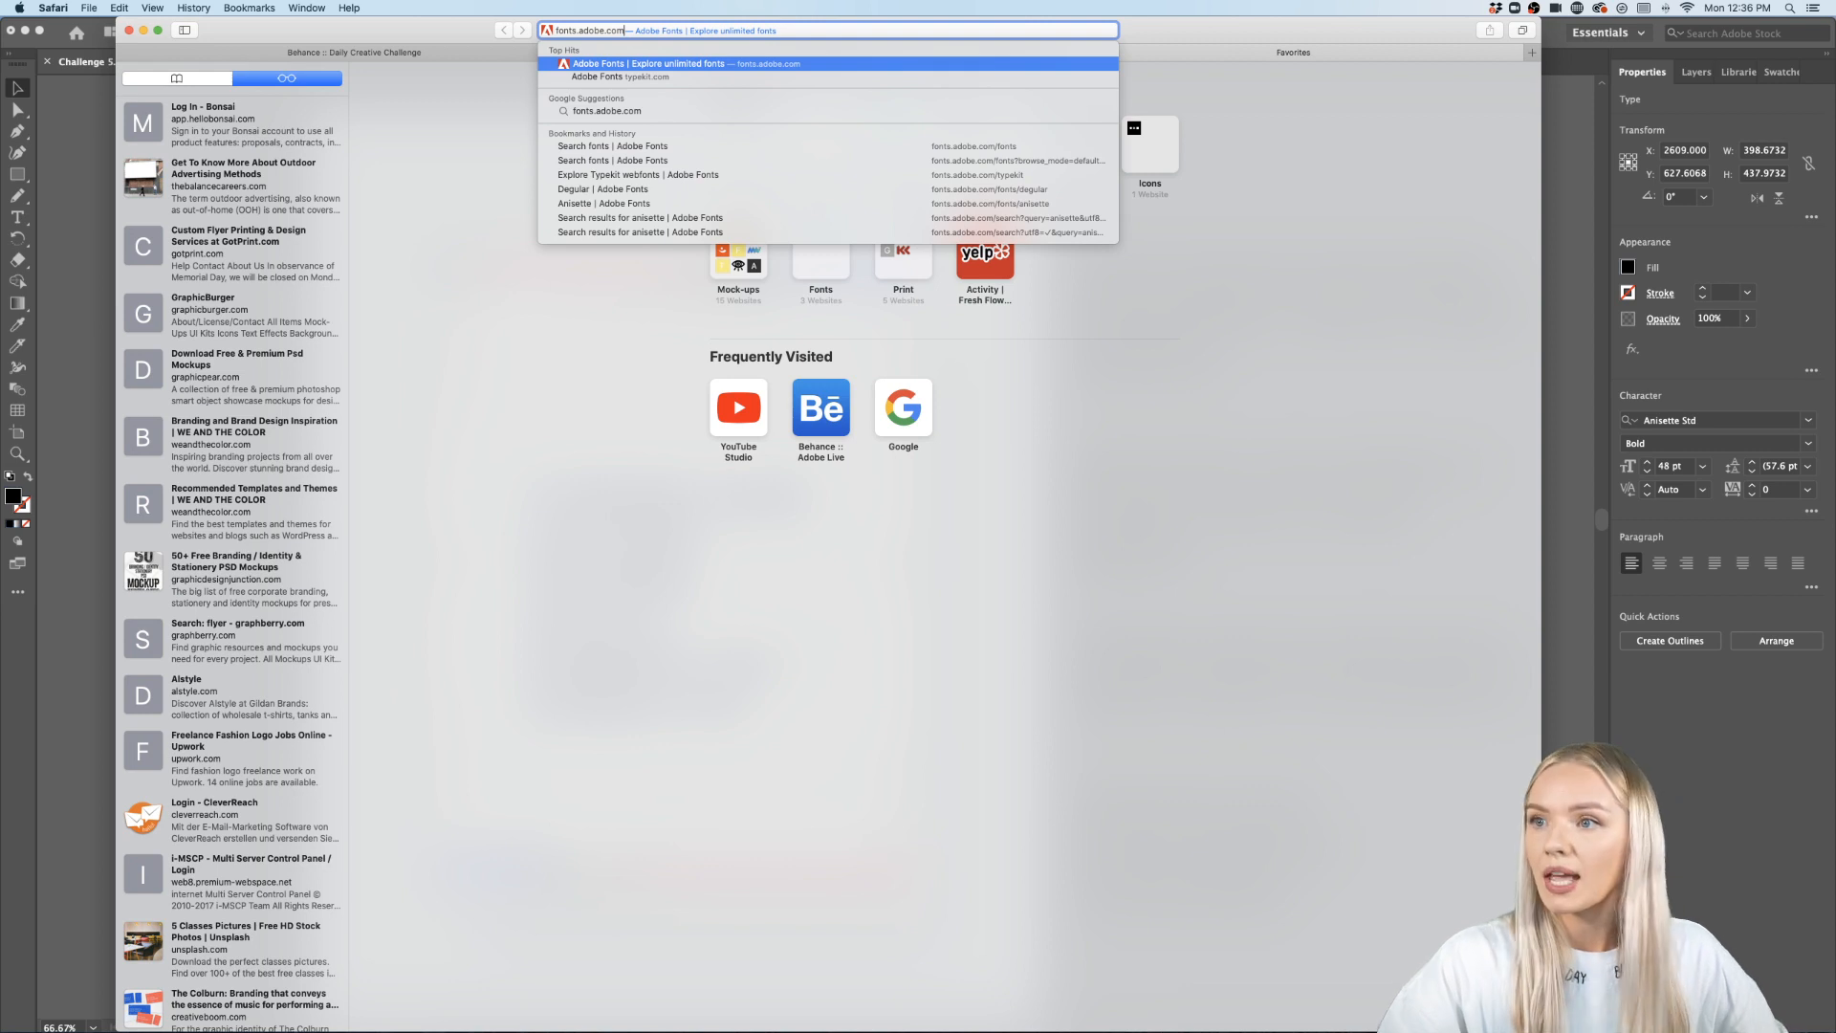
key("Return")
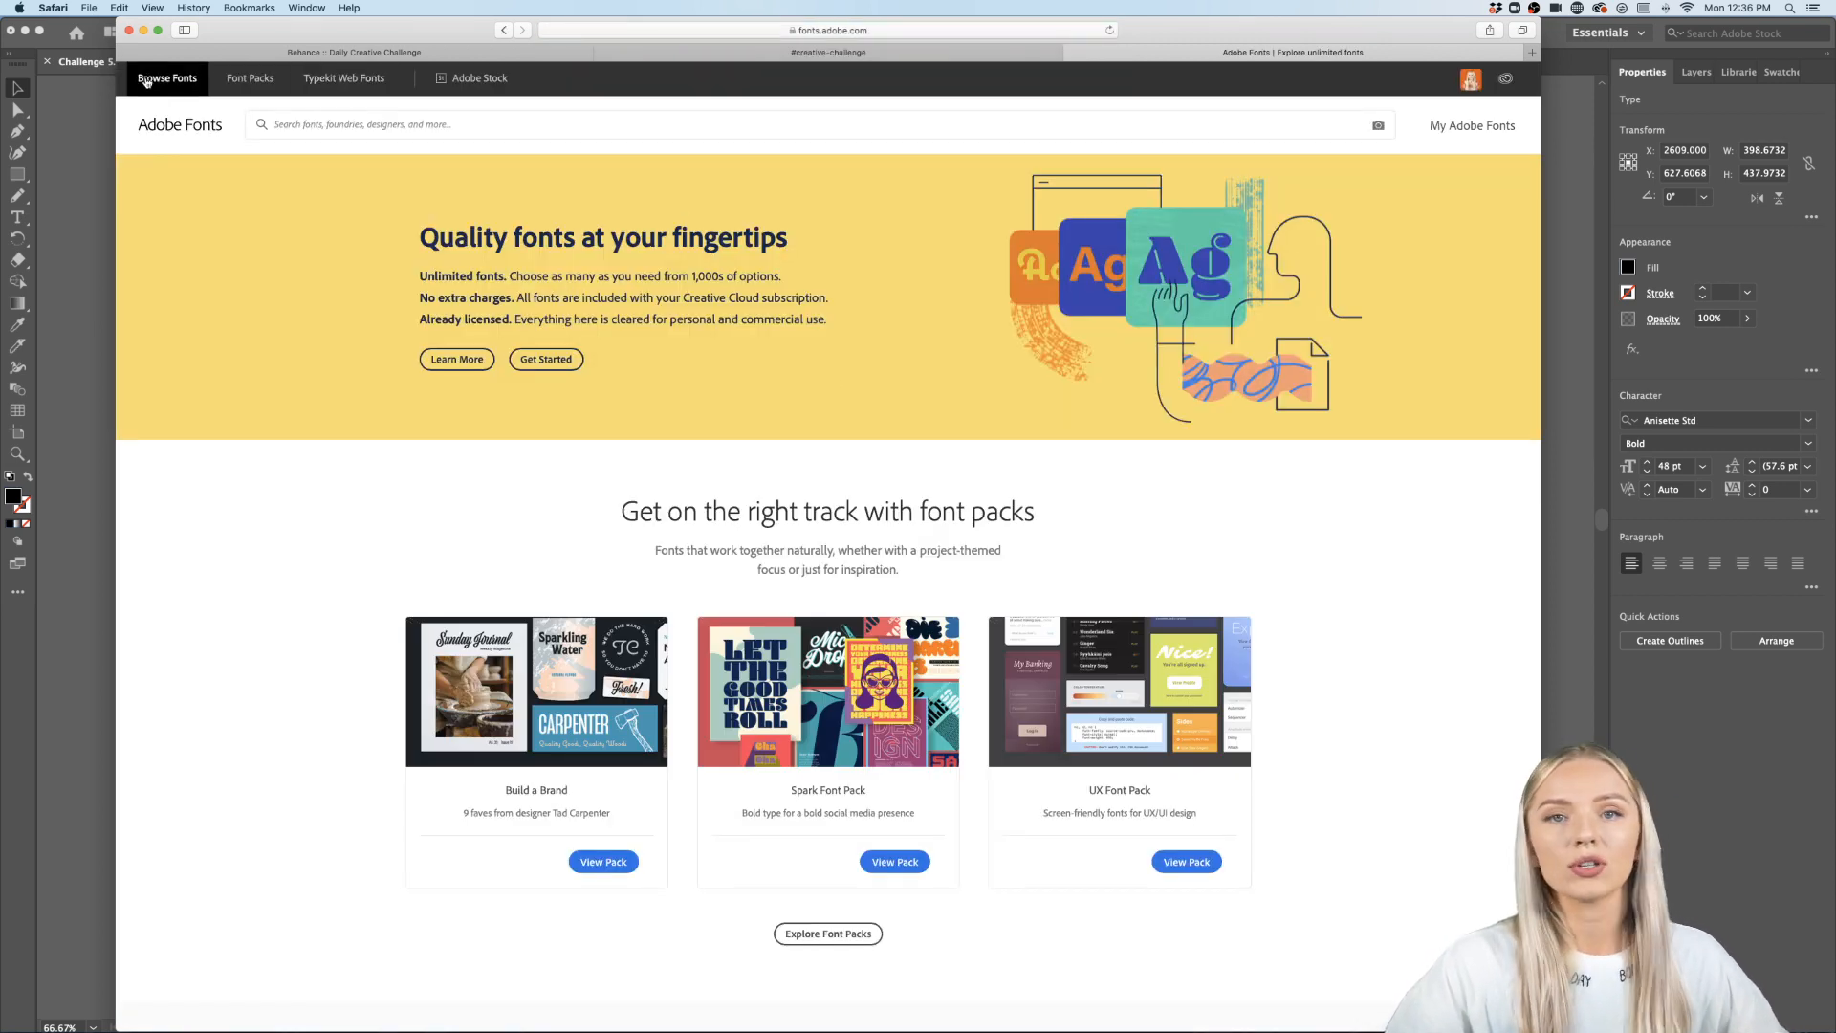
- Search Adobe Fonts for anisette and open the Anisette family page to view its styles
left_click(147, 81)
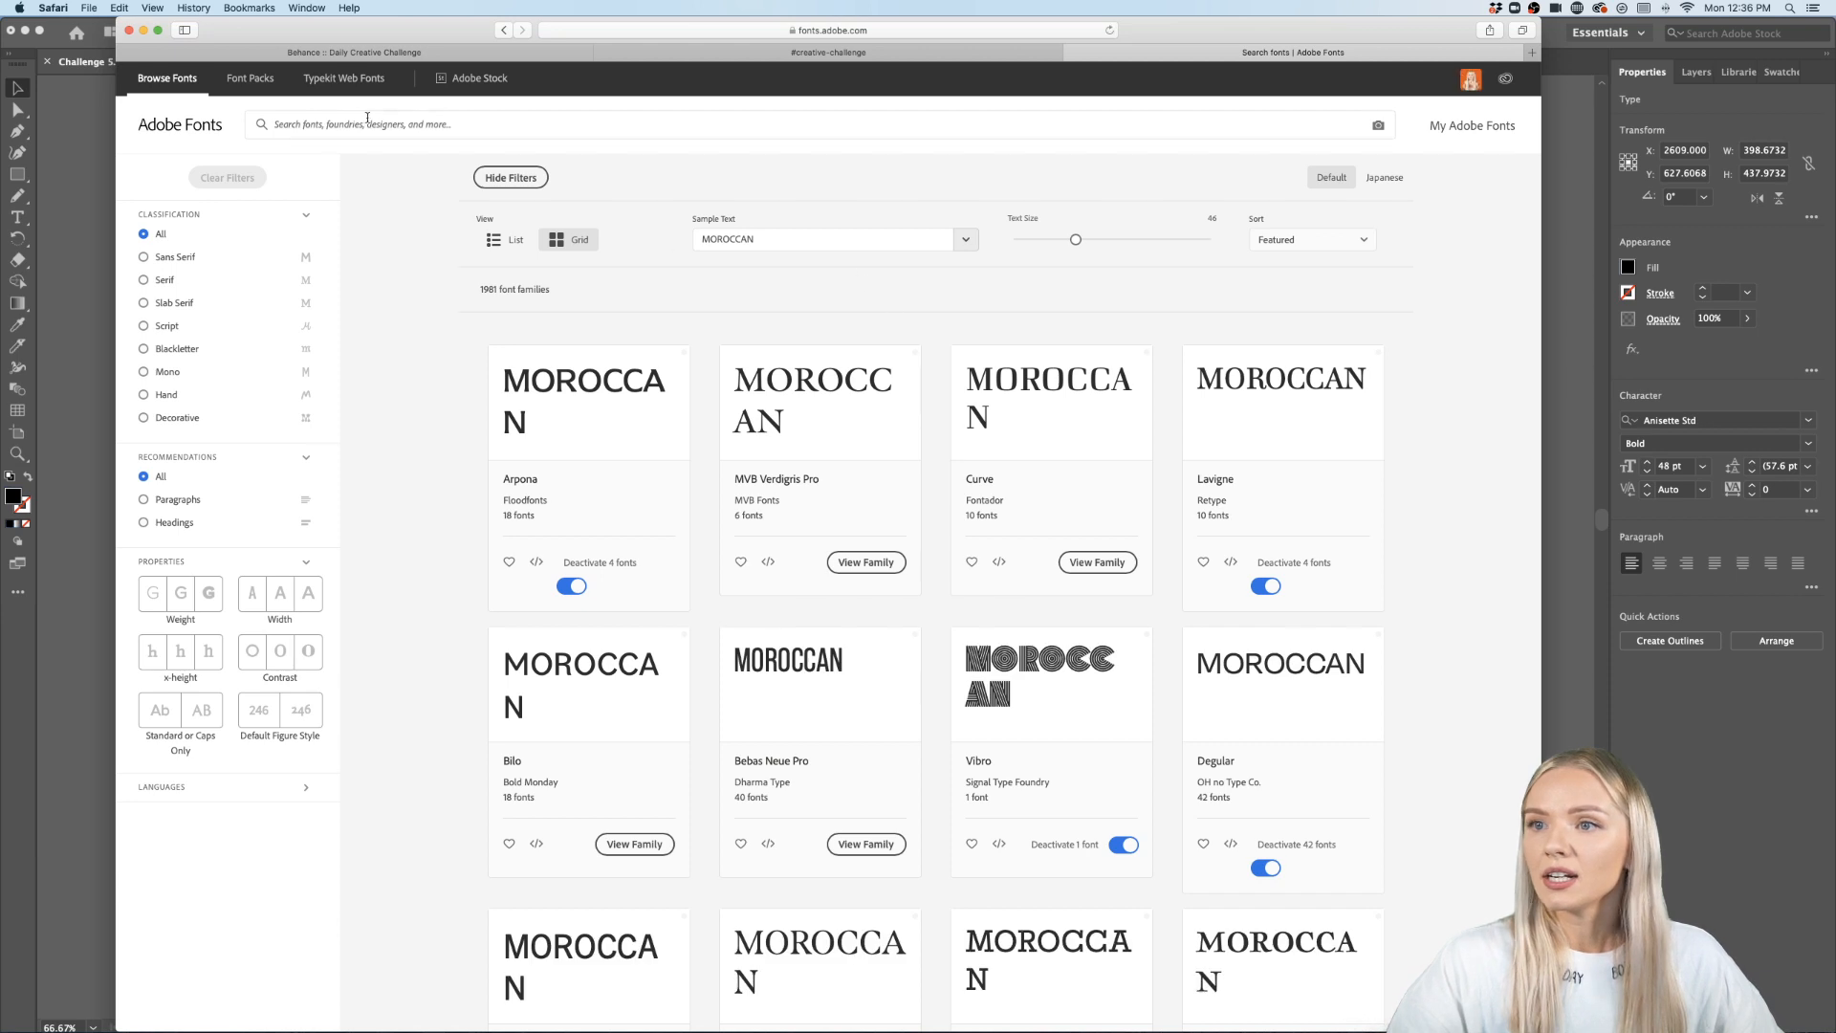
left_click(363, 124)
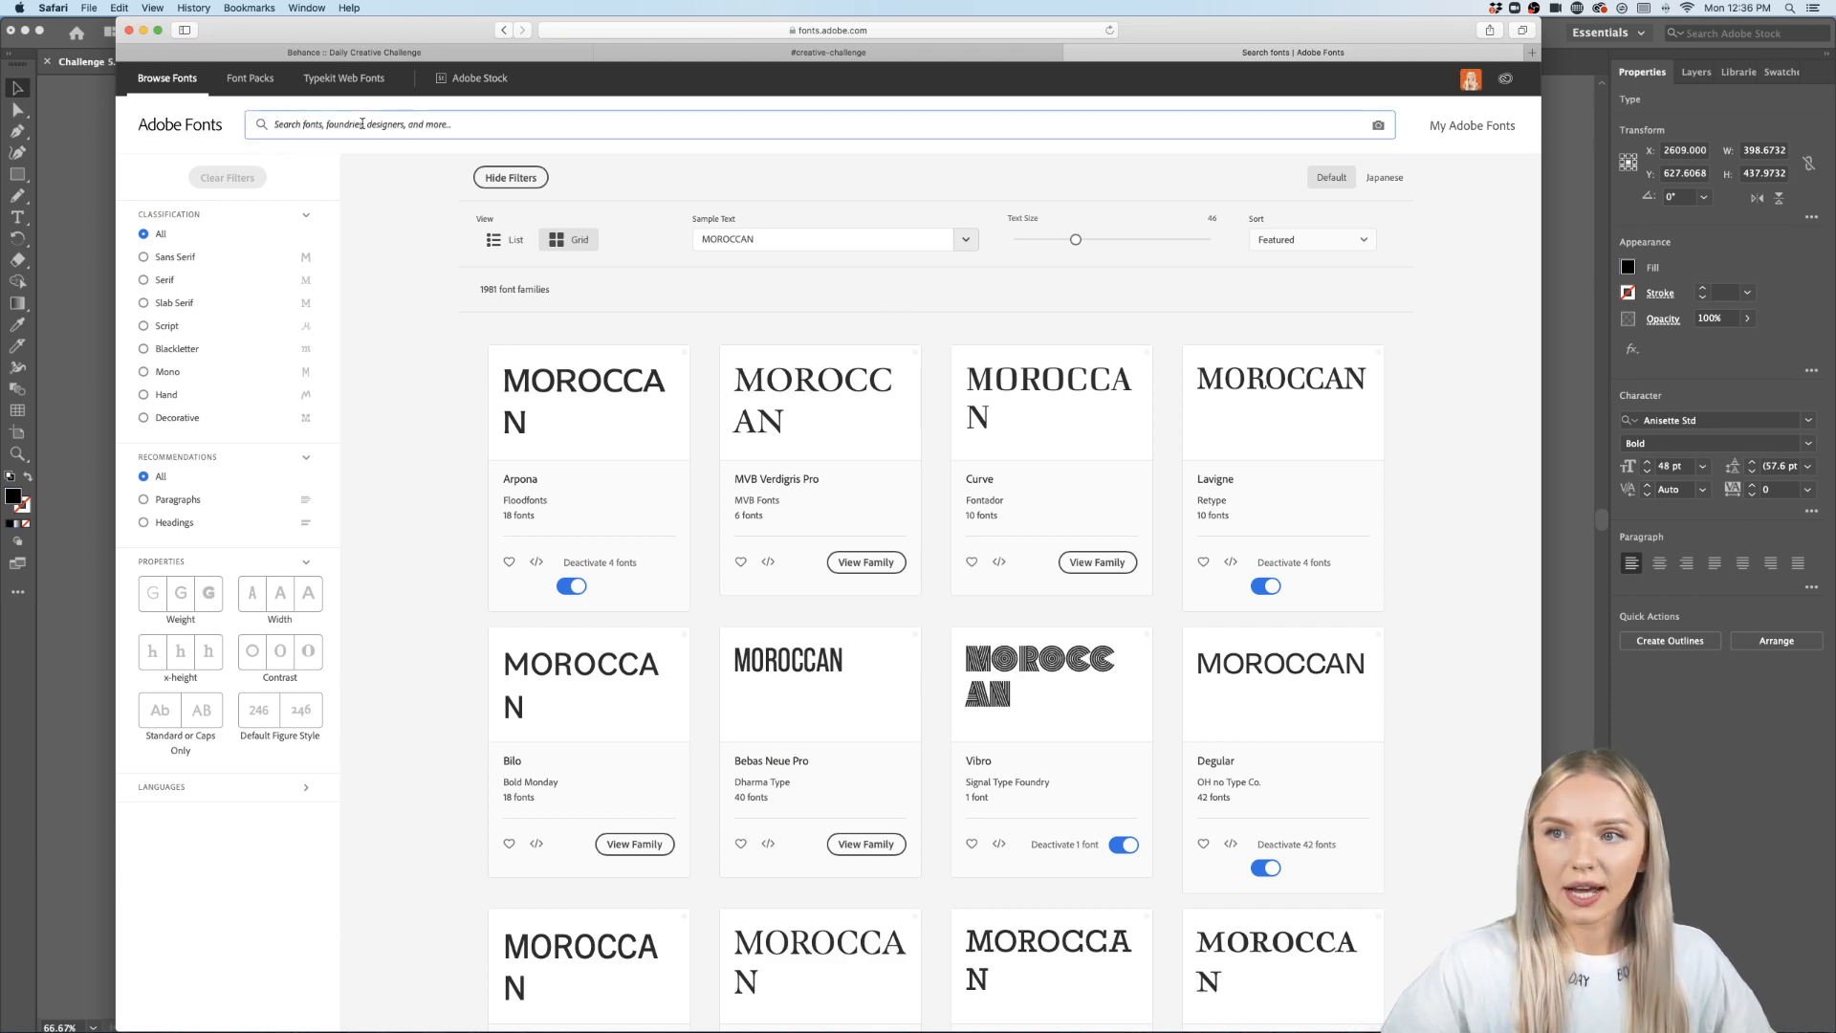
type("anisette")
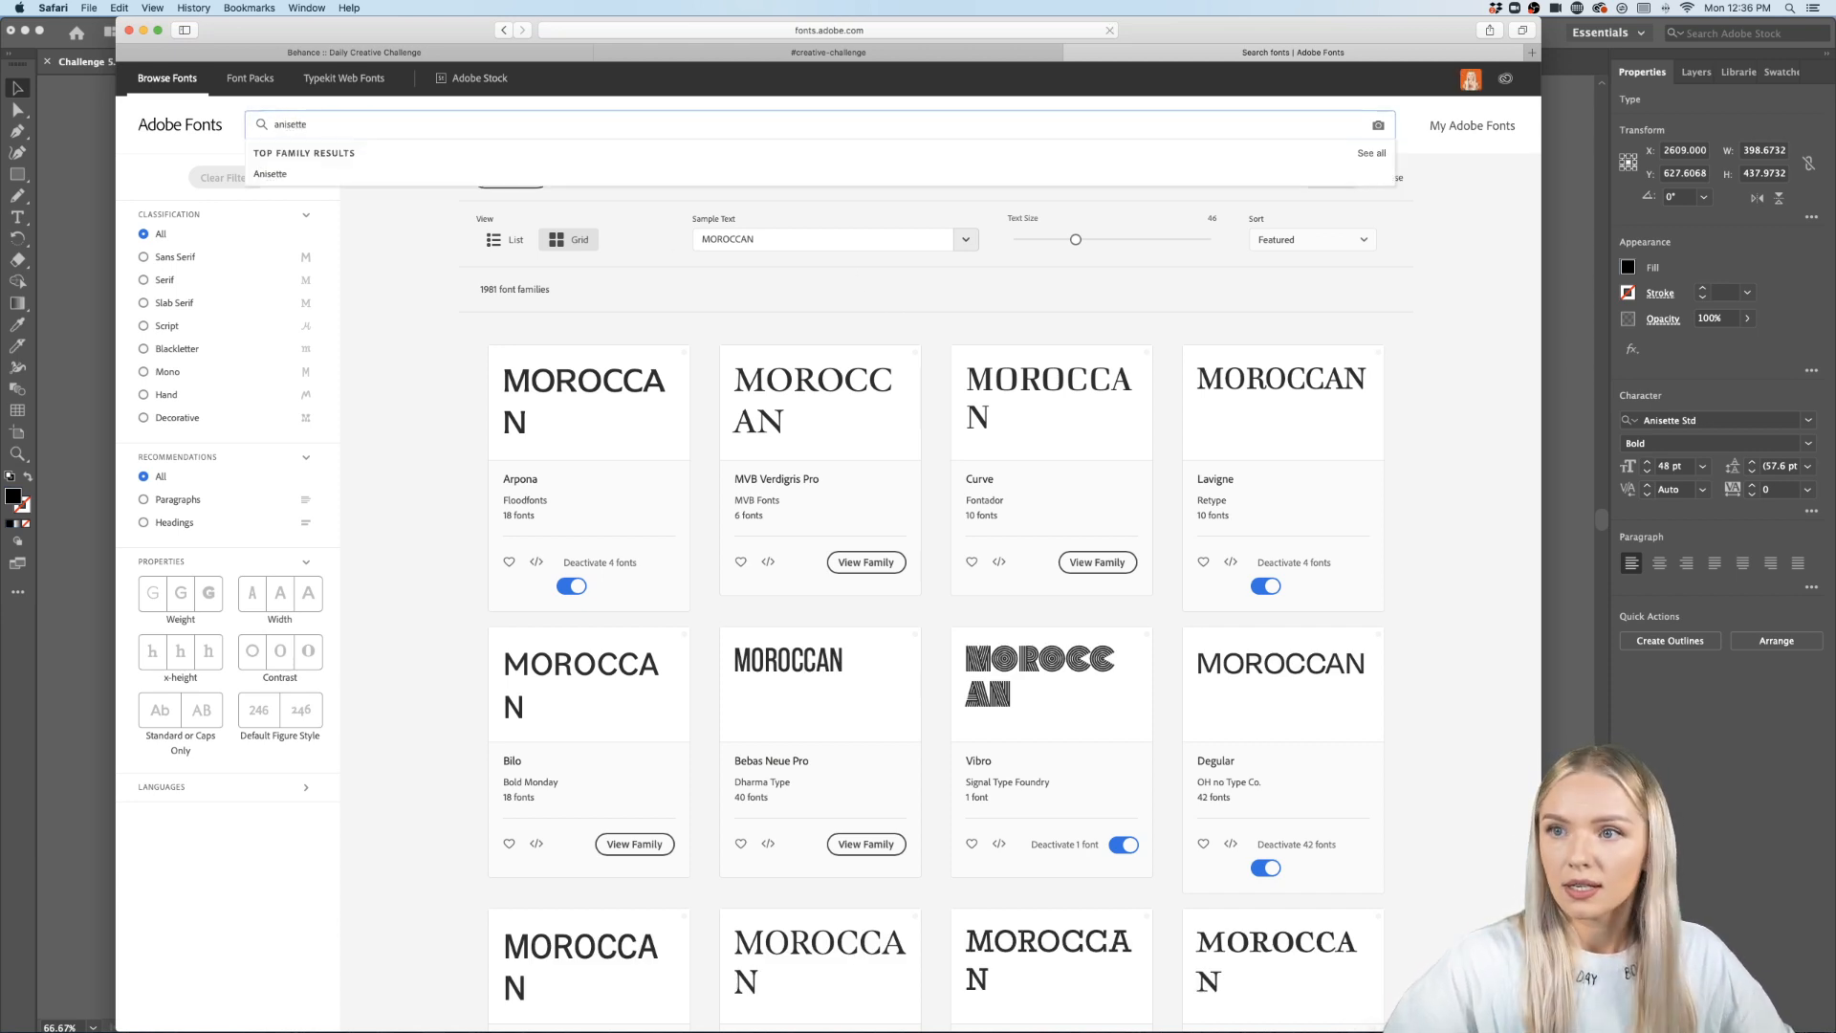
key("Return")
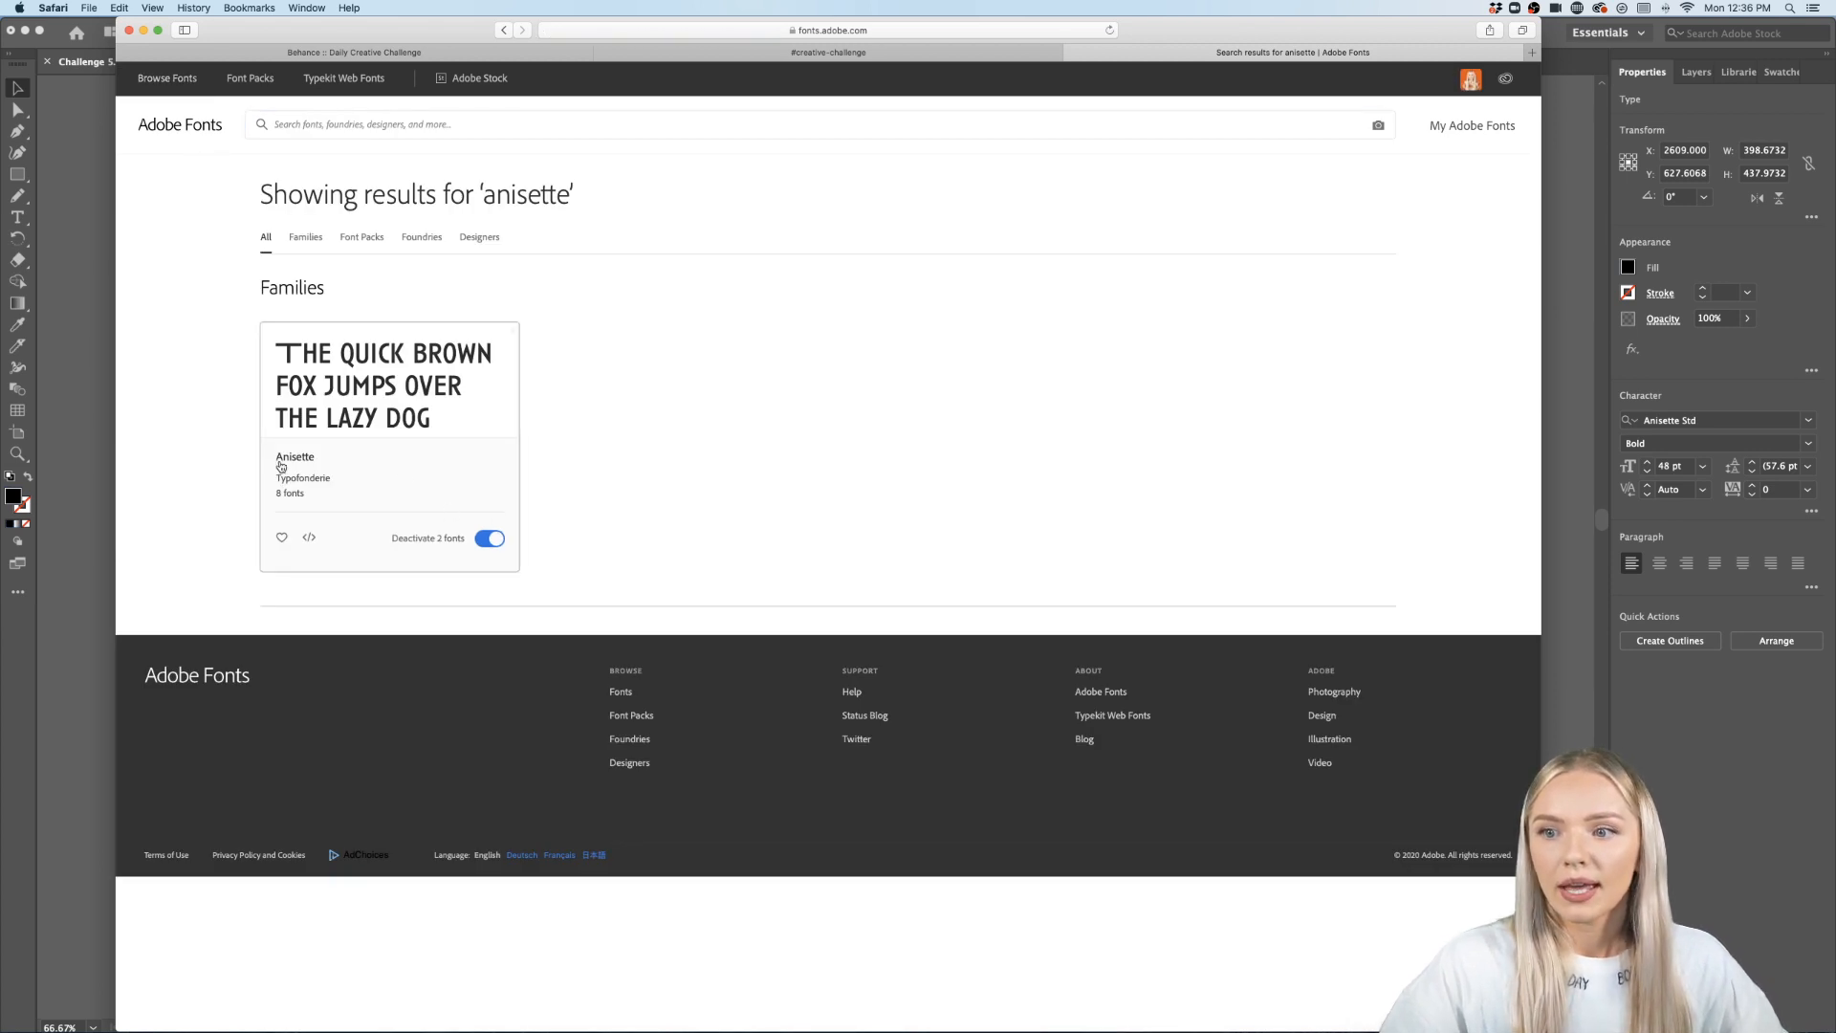
left_click(414, 385)
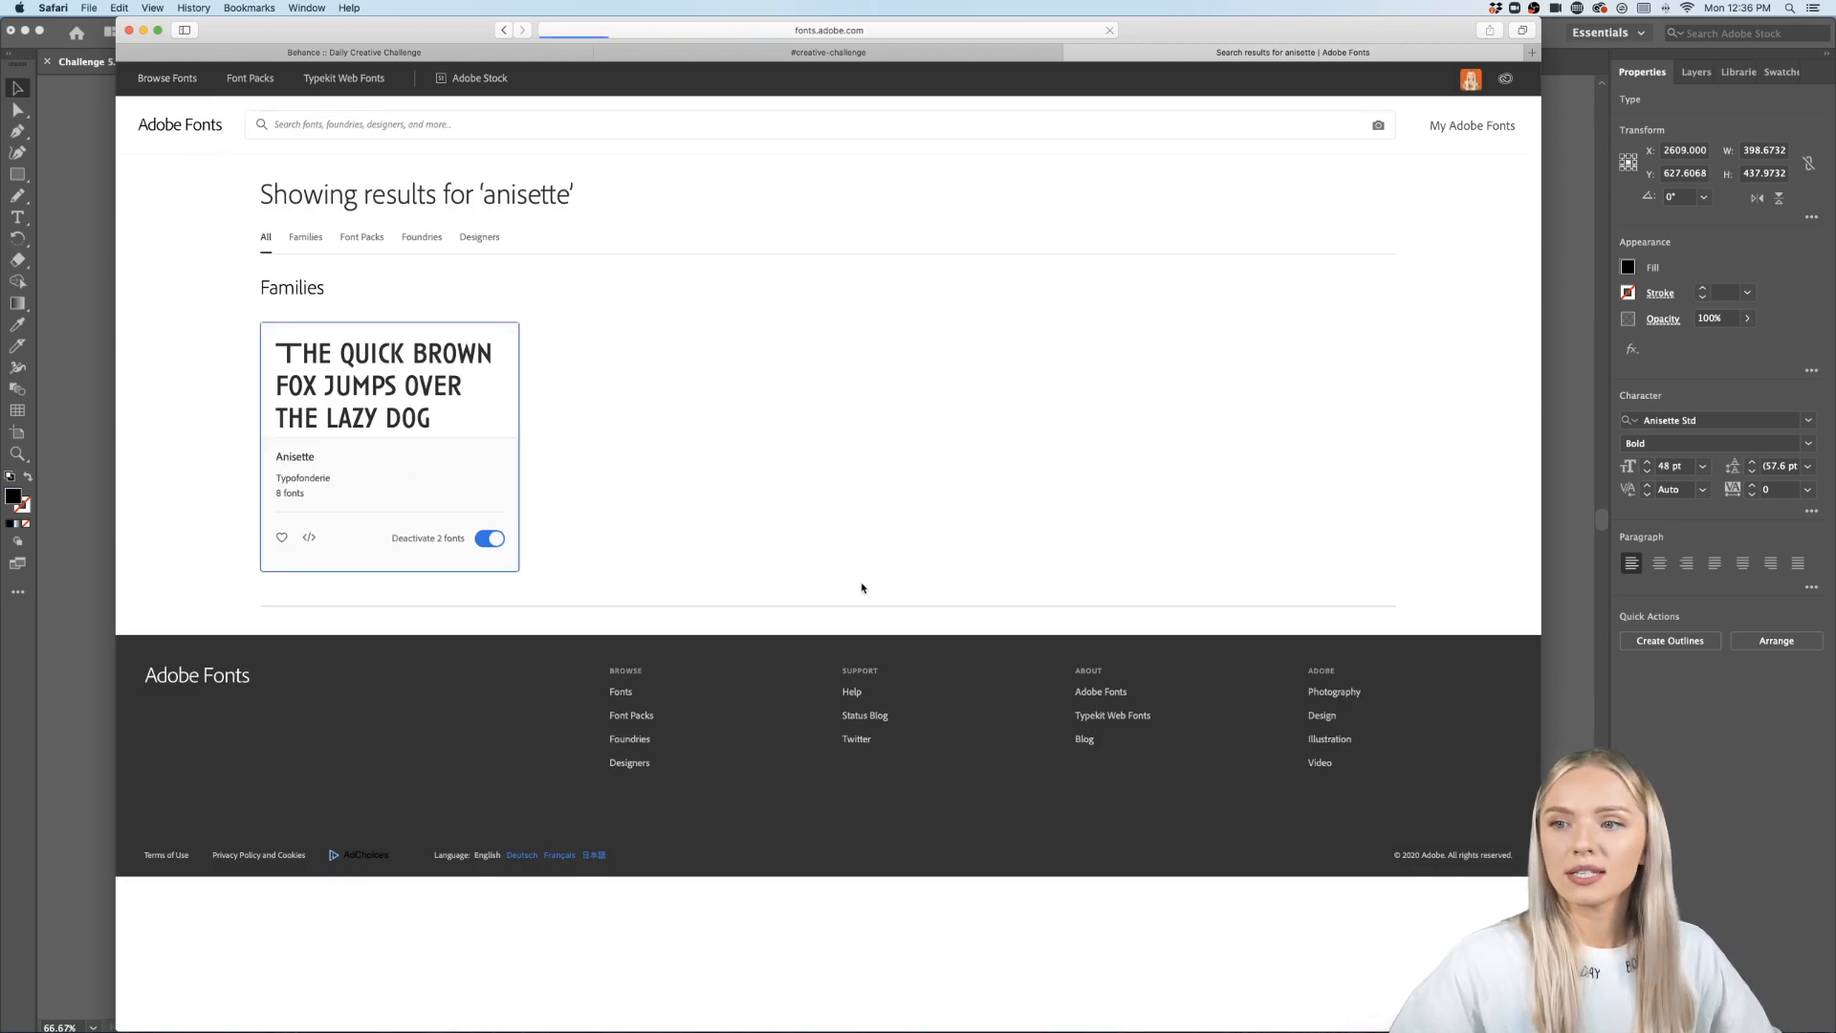
scroll(1362, 593, "down", 3)
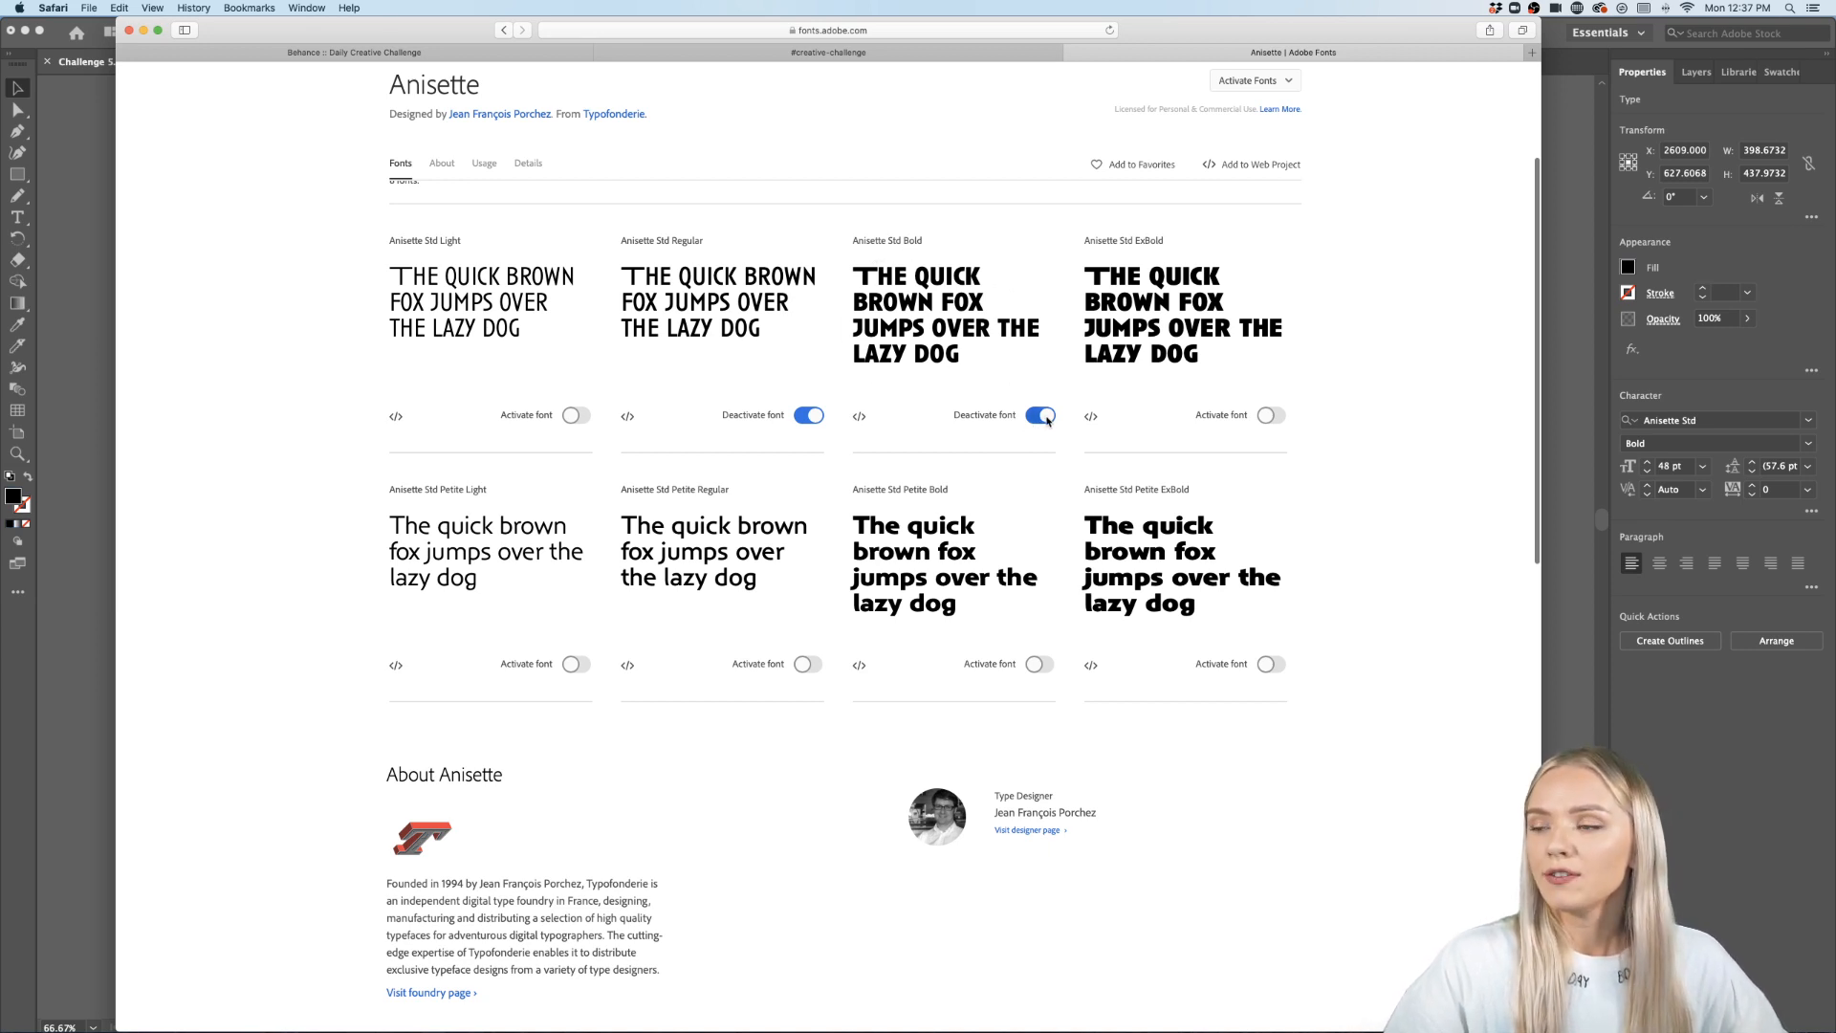
- Return to Illustrator and browse the font list for the selected quote without changing it
left_click(88, 495)
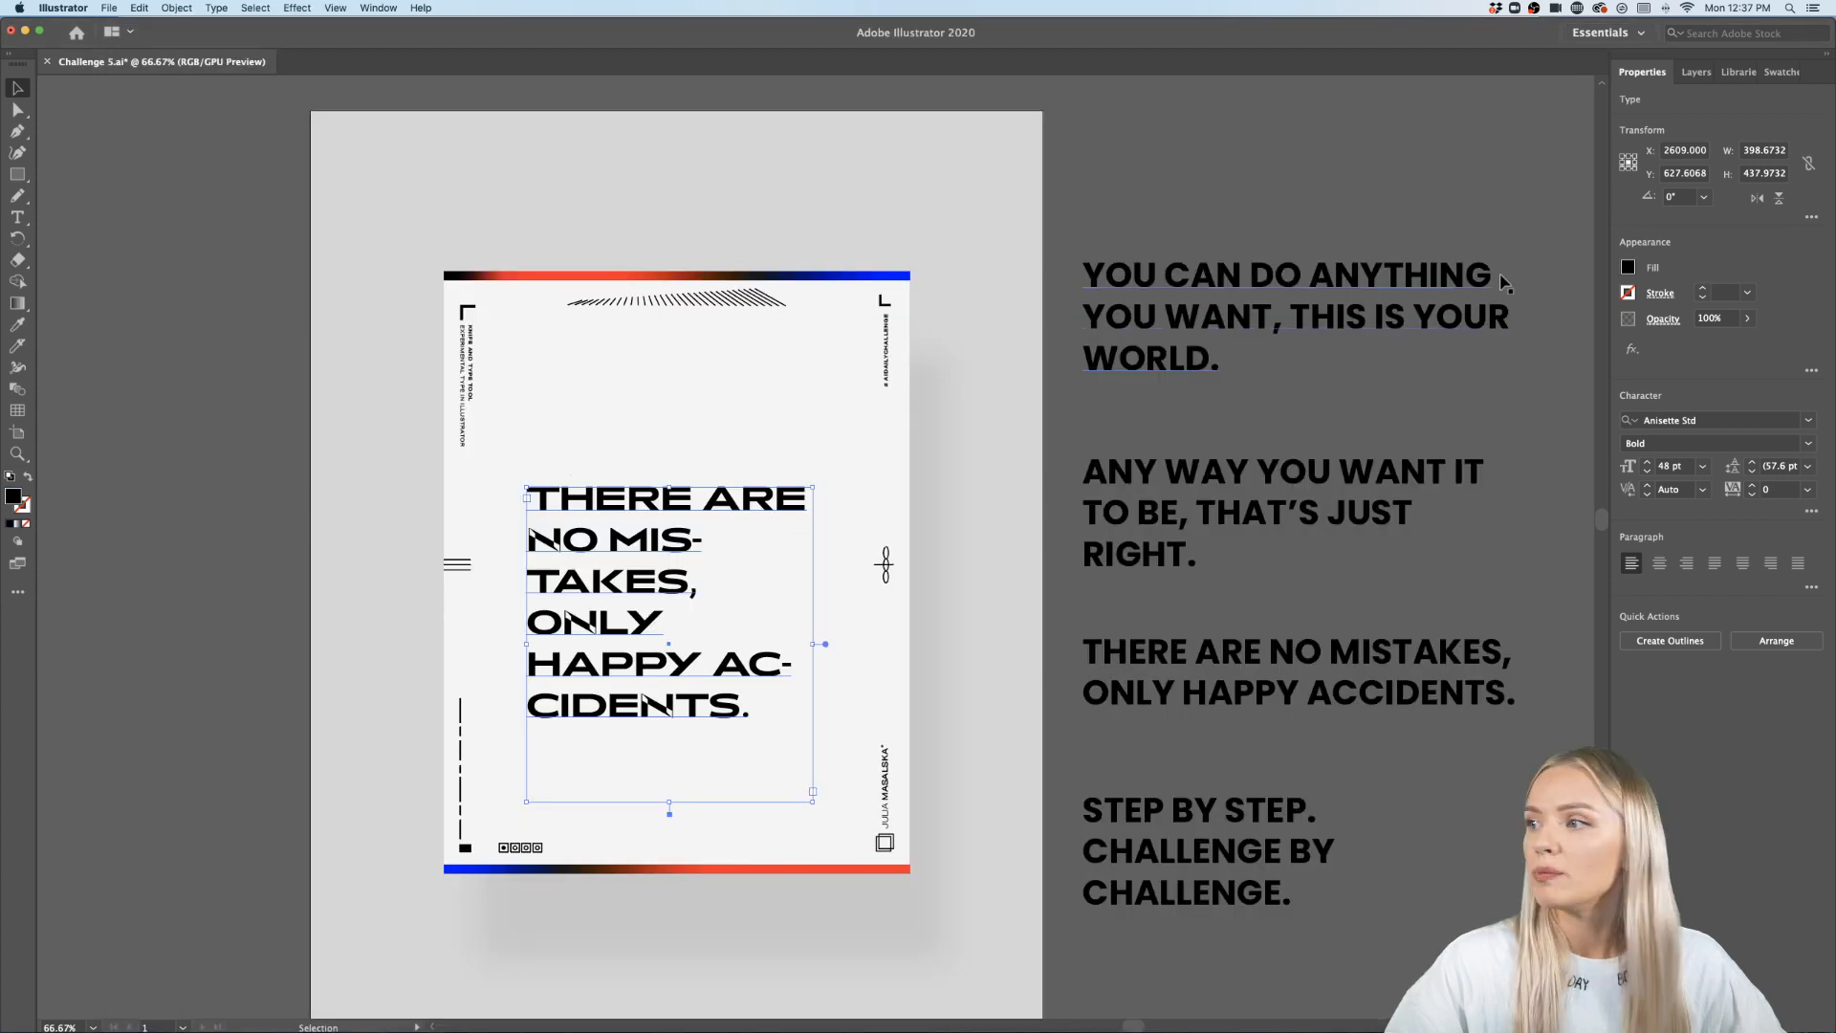
left_click(1808, 420)
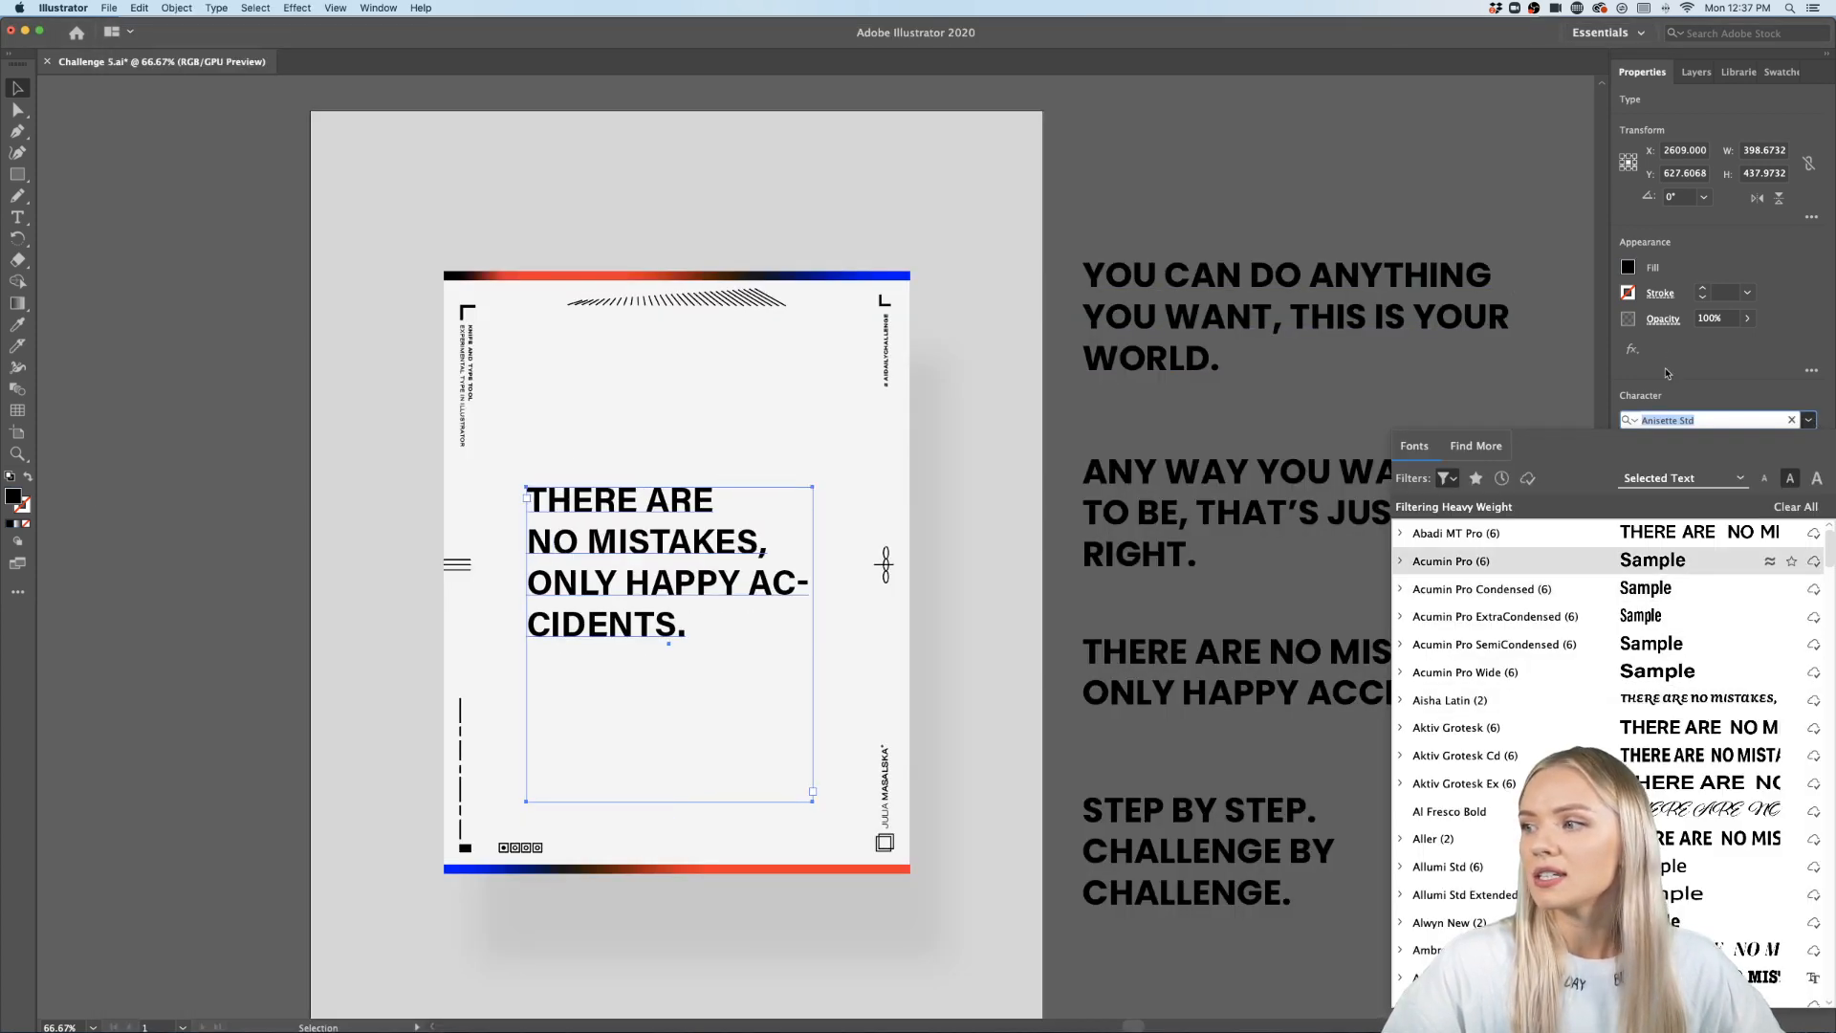
left_click(1717, 380)
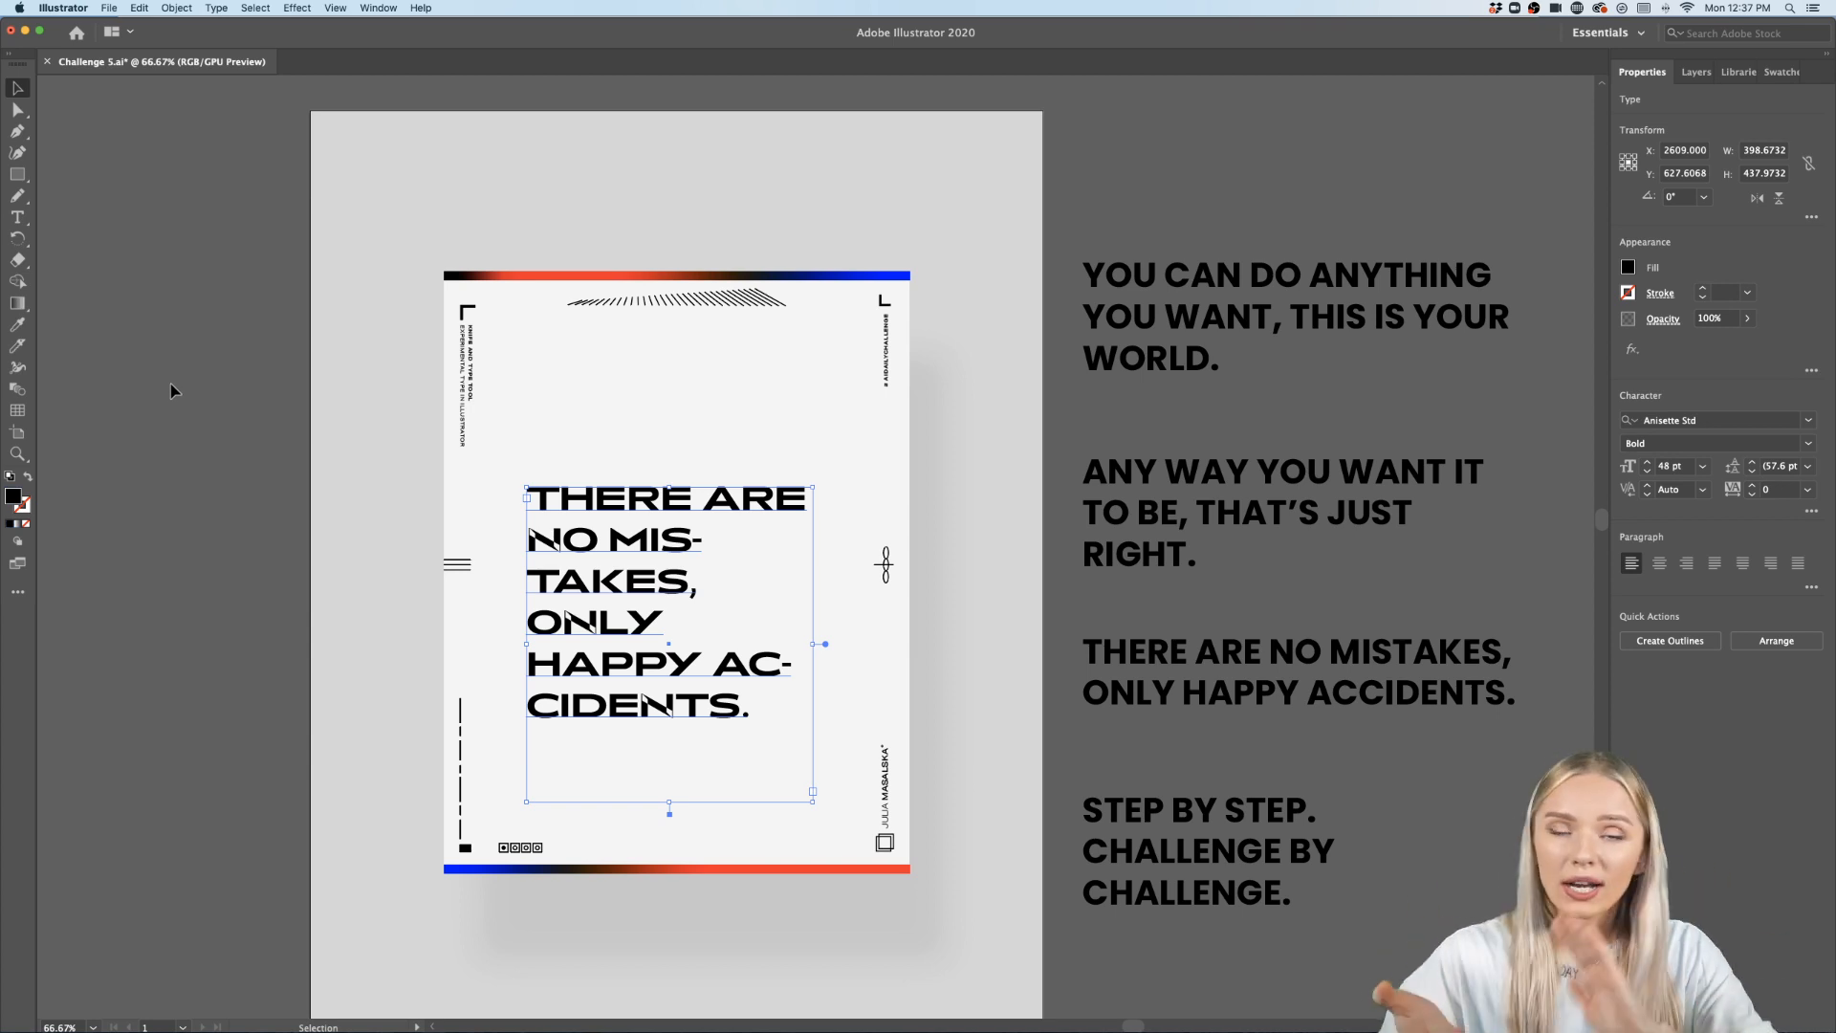
- Move the quote block slightly up on the poster
scroll(170, 383, "down", 2)
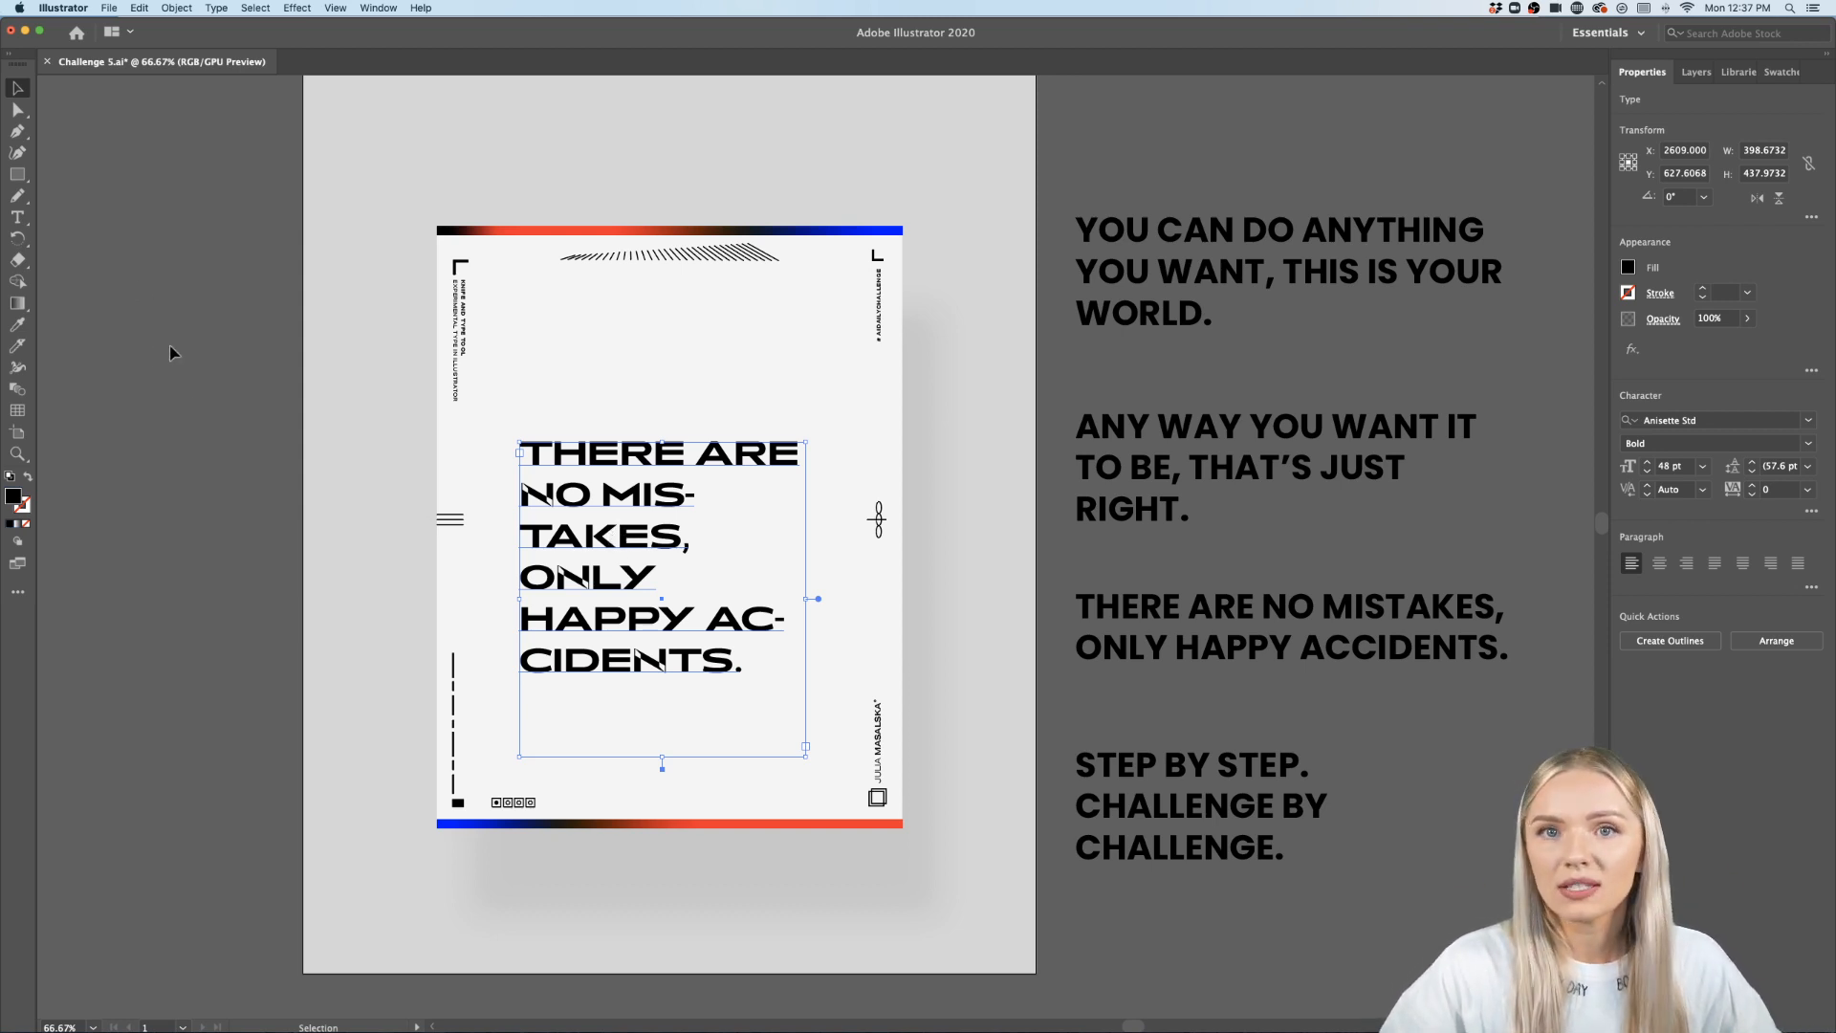
left_click_drag(636, 458, 636, 421)
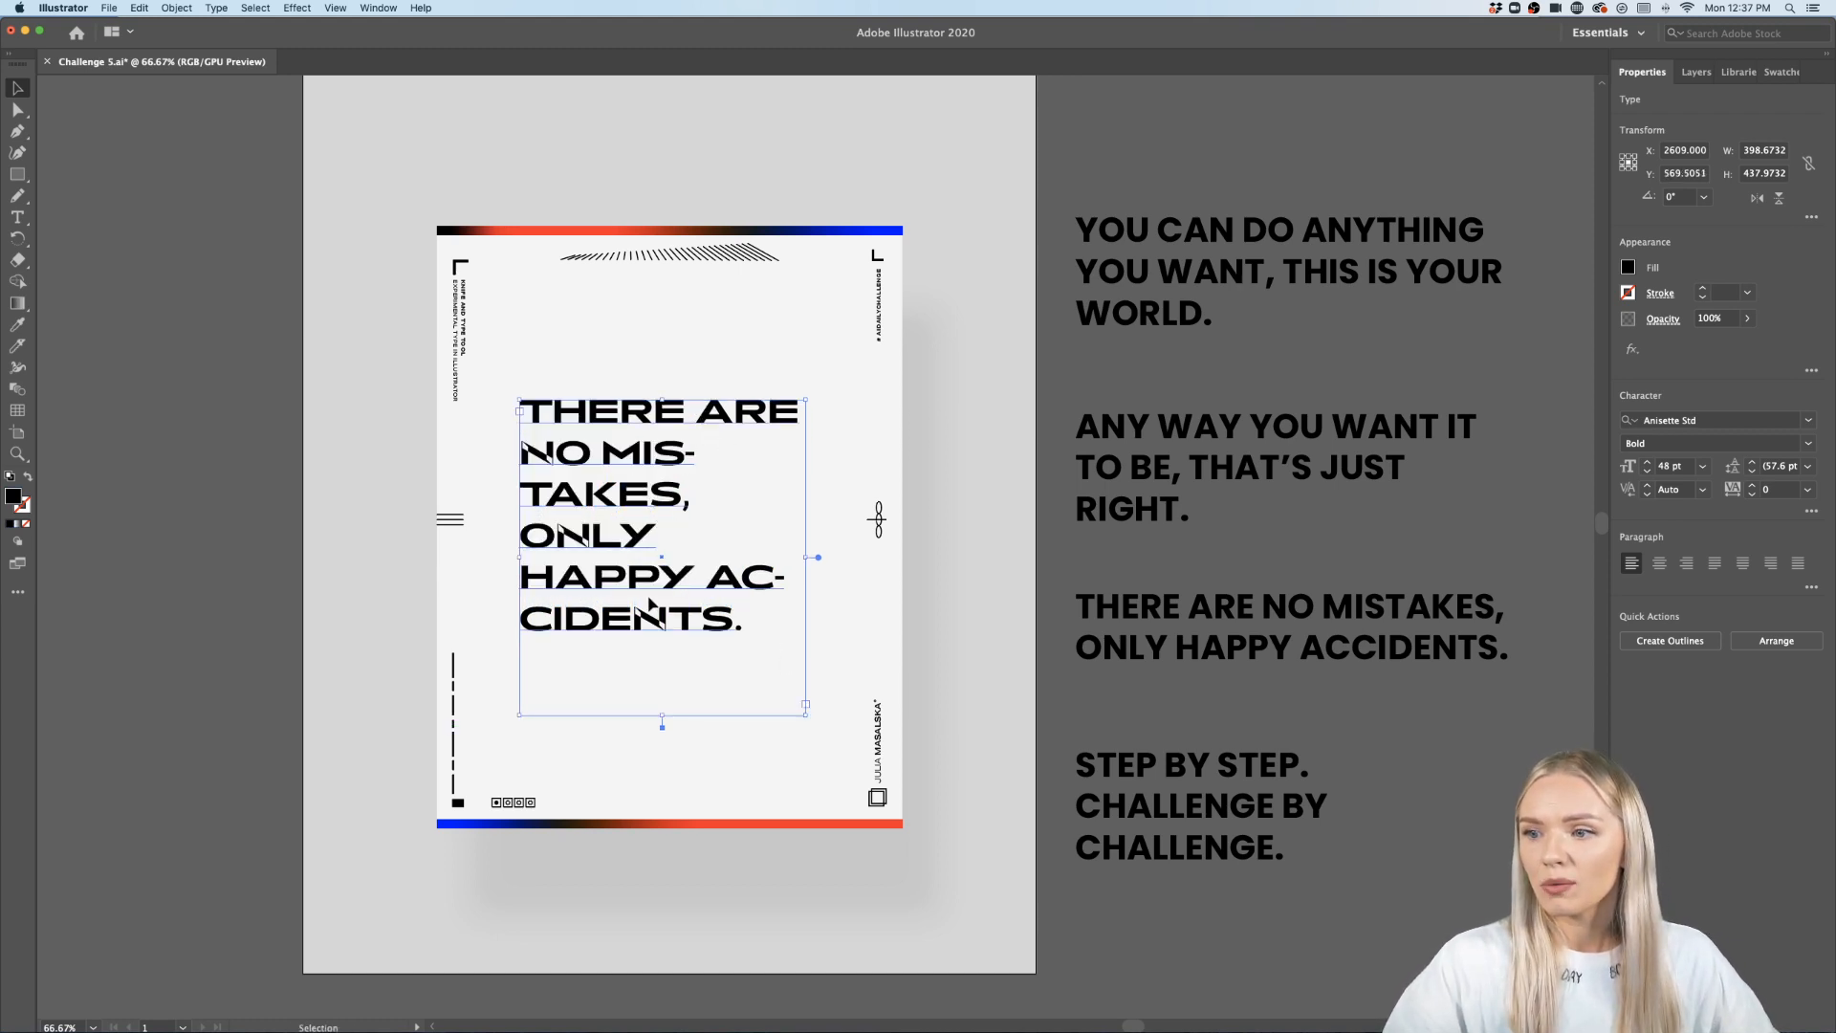
- Widen the quote's text frame slightly towards the right
scroll(641, 566, "up", 1)
scroll(643, 566, "up", 2)
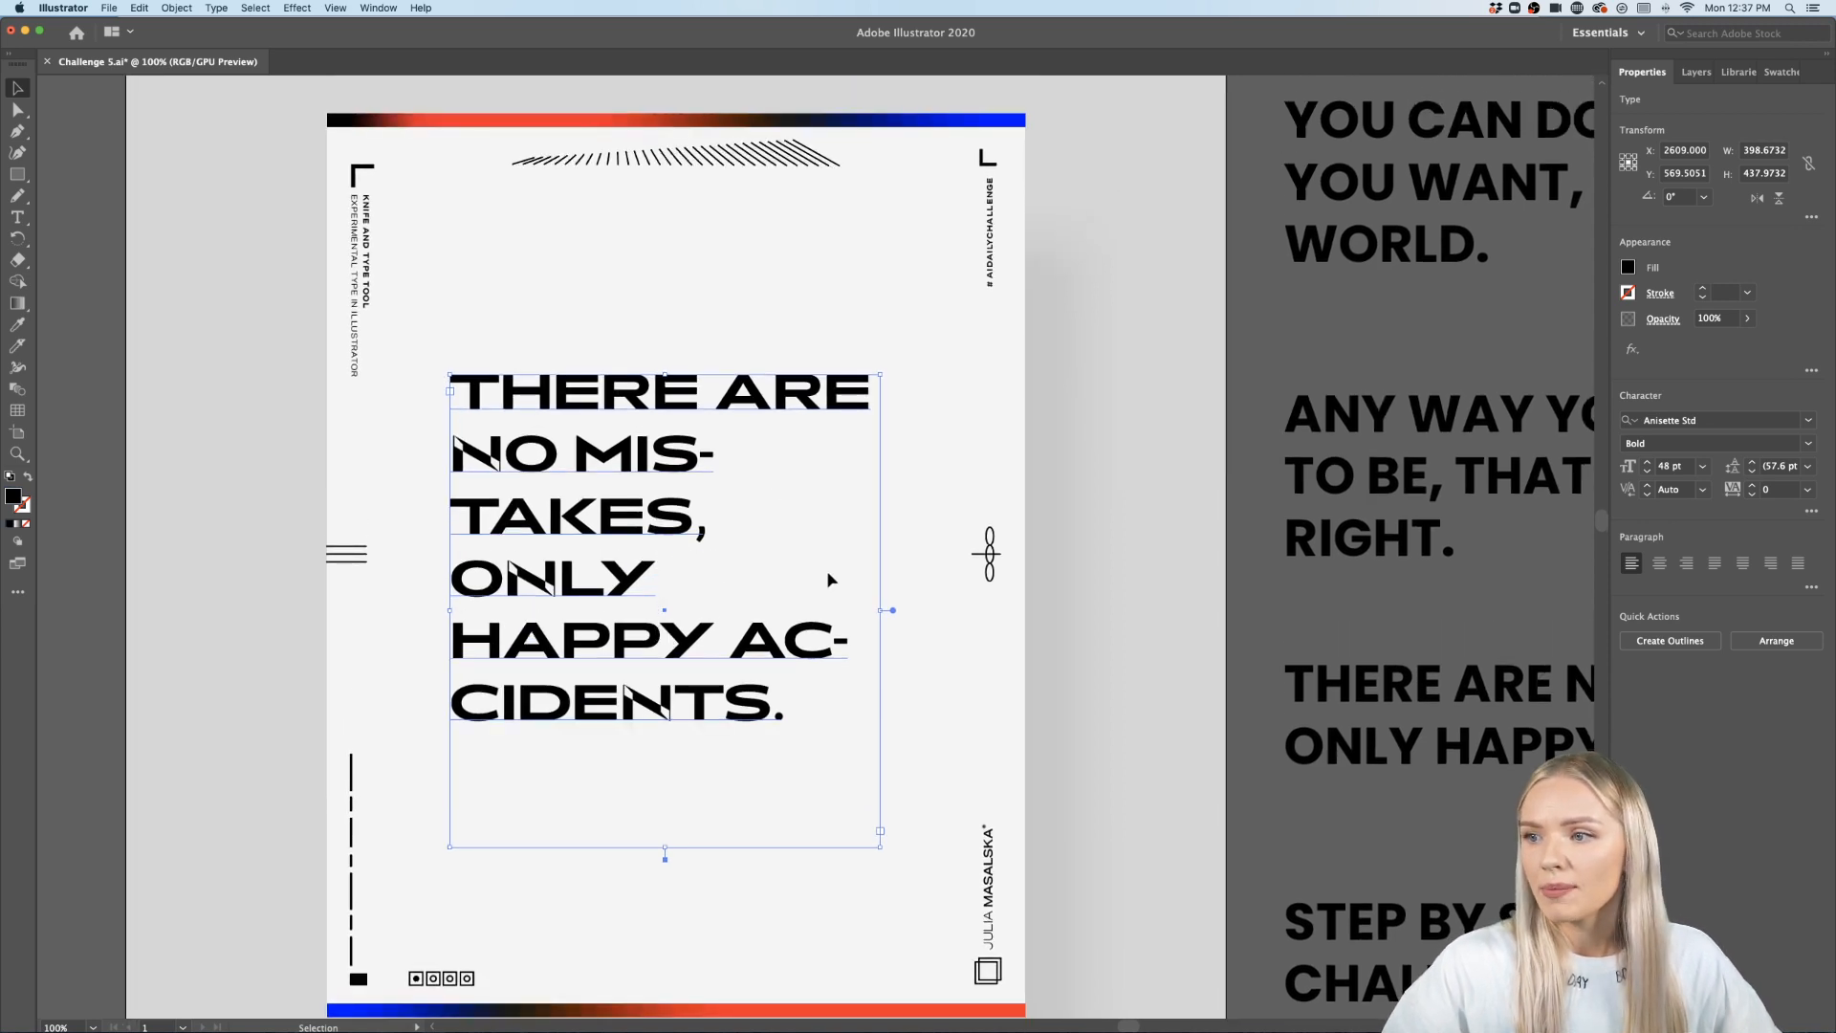
mouse_move(880, 609)
left_mouse_down()
mouse_move(928, 608)
mouse_move(861, 612)
mouse_move(897, 613)
left_mouse_up()
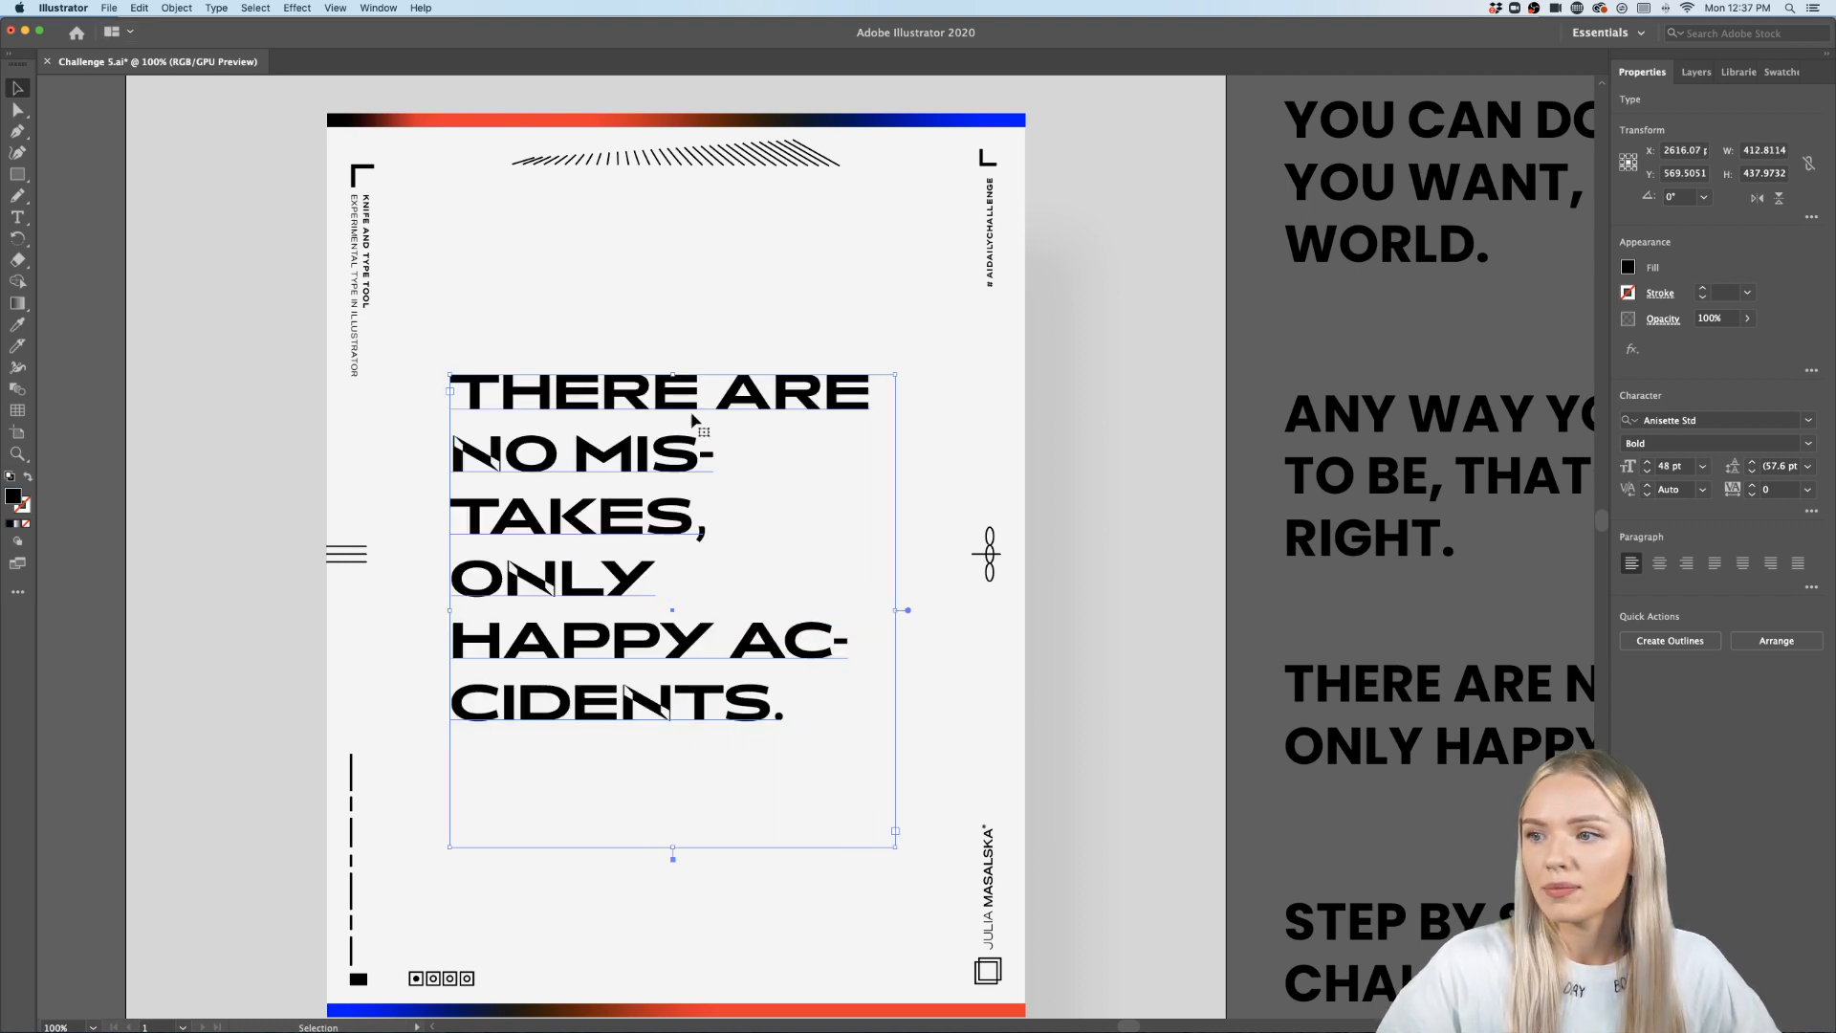
- Insert a line break between THERE and ARE in the quote
double_click(733, 392)
key("Return")
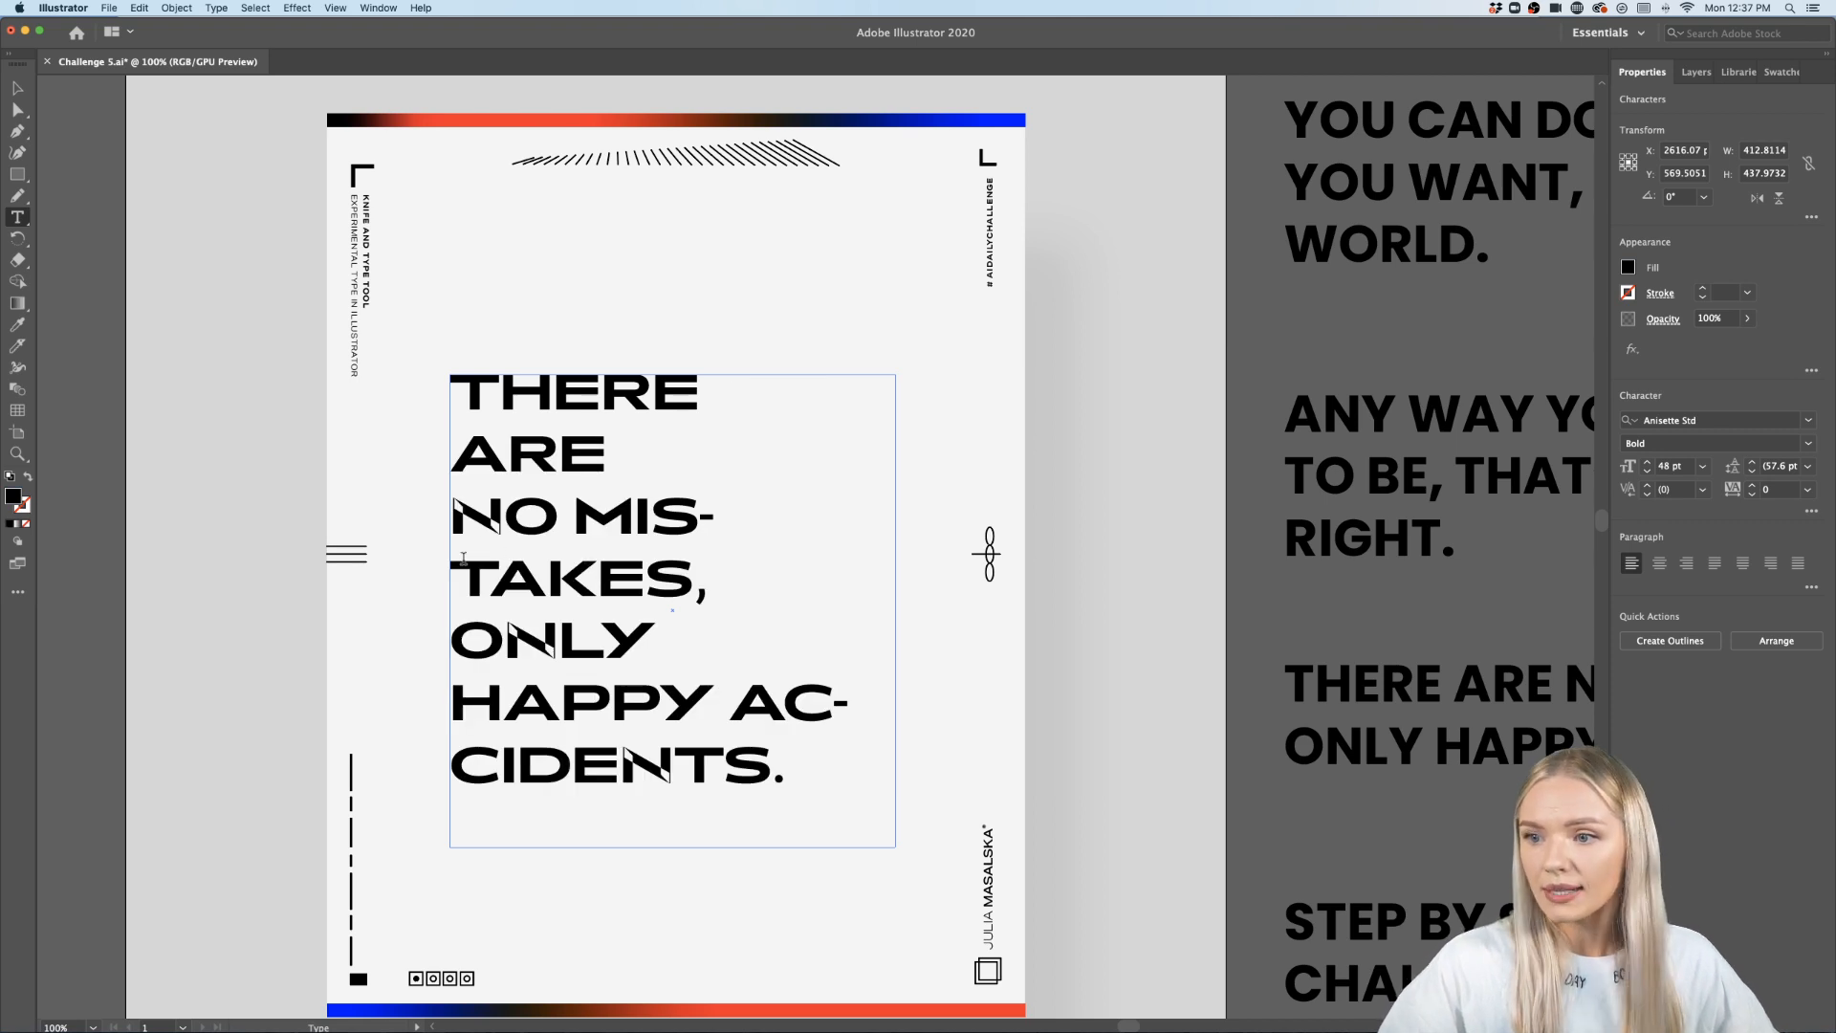
- Widen the quote's text frame on both sides so NO MISTAKES and ONLY HAPPY fit on single lines
left_click(17, 88)
left_click_drag(449, 609, 422, 609)
left_click_drag(895, 610, 932, 610)
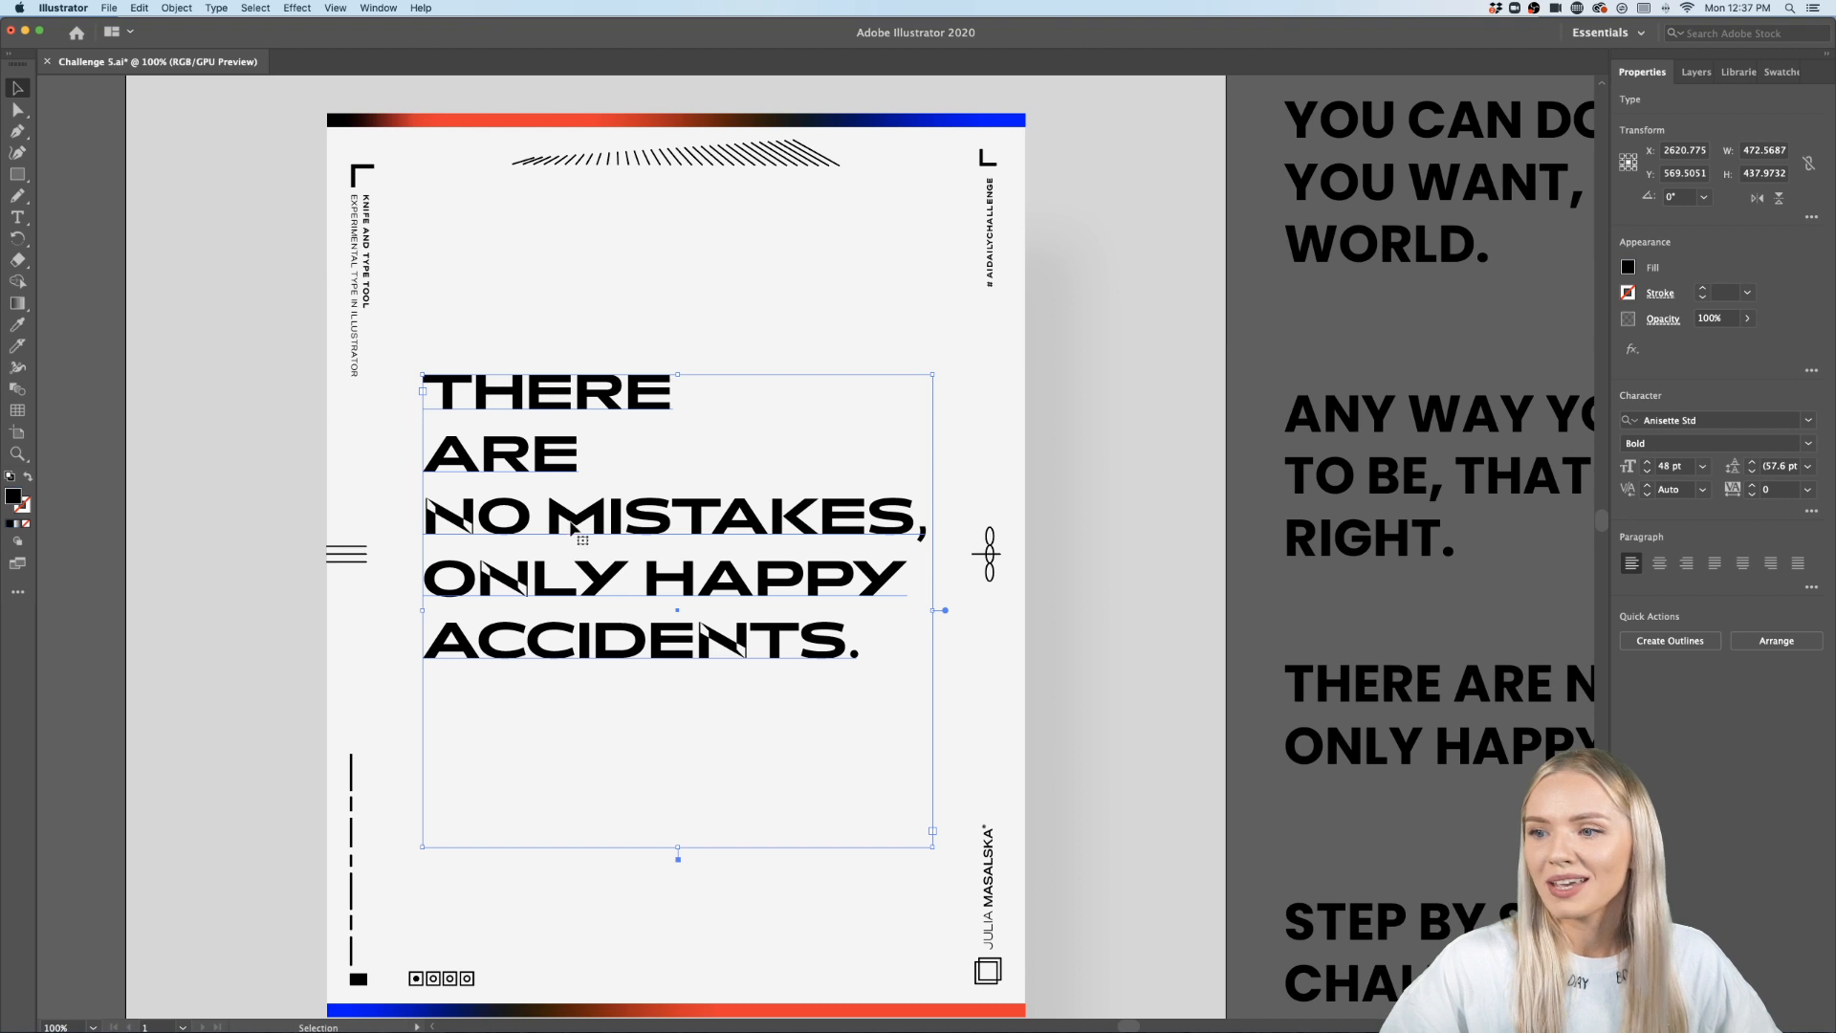
- Rejoin THERE ARE onto the first line and move the quote block down
left_click_drag(576, 533, 576, 562)
double_click(462, 505)
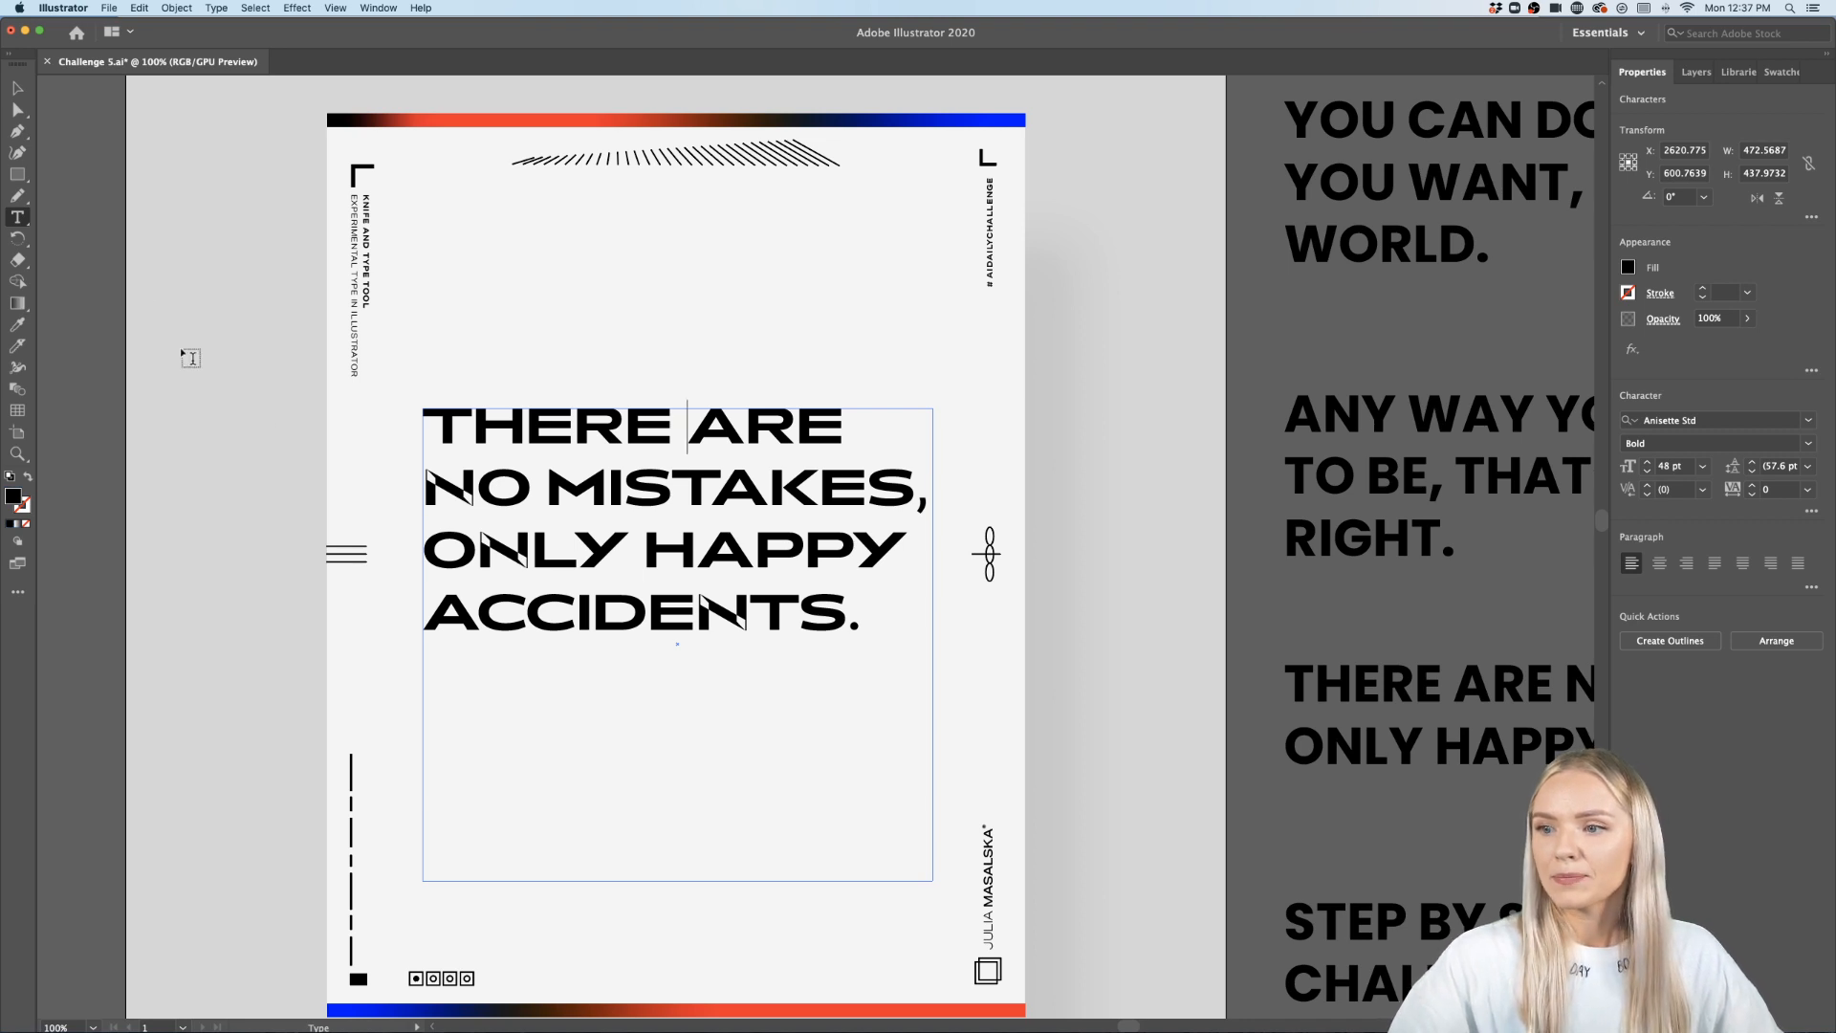
key("Escape")
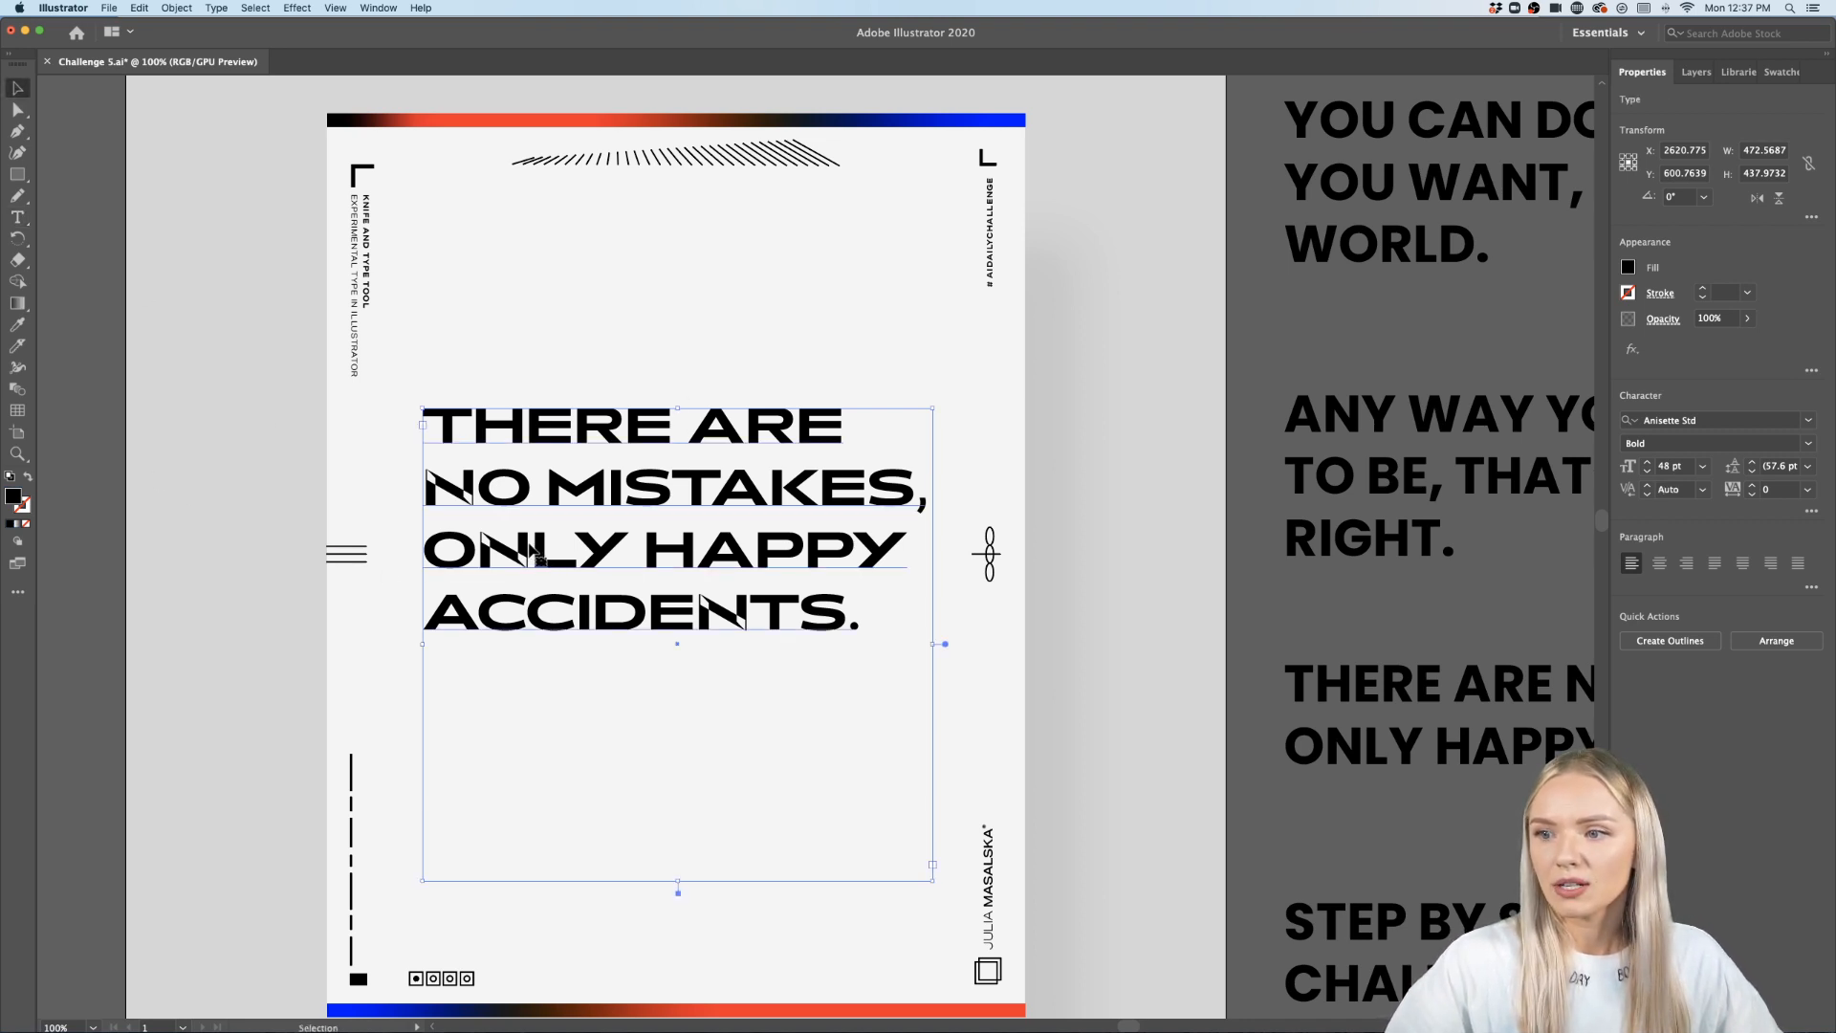
left_click_drag(541, 560, 541, 588)
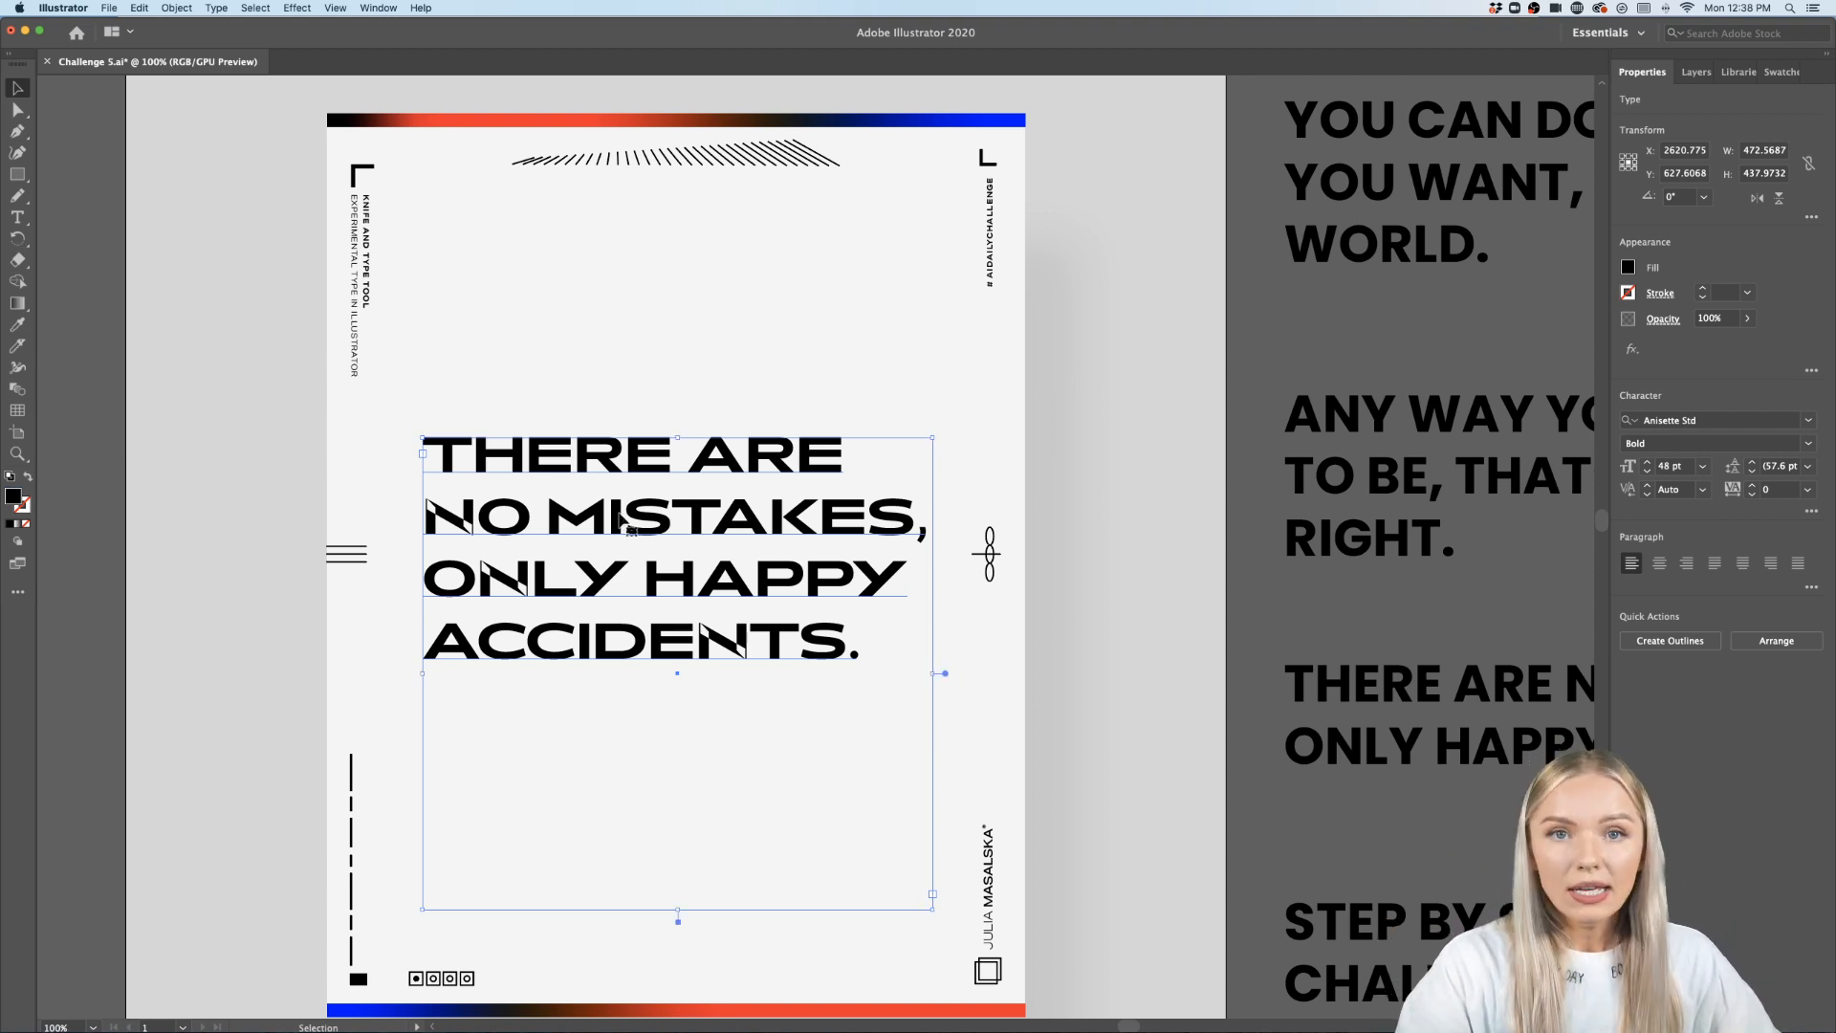
- Convert the quote text to outlines
key("super+shift+o")
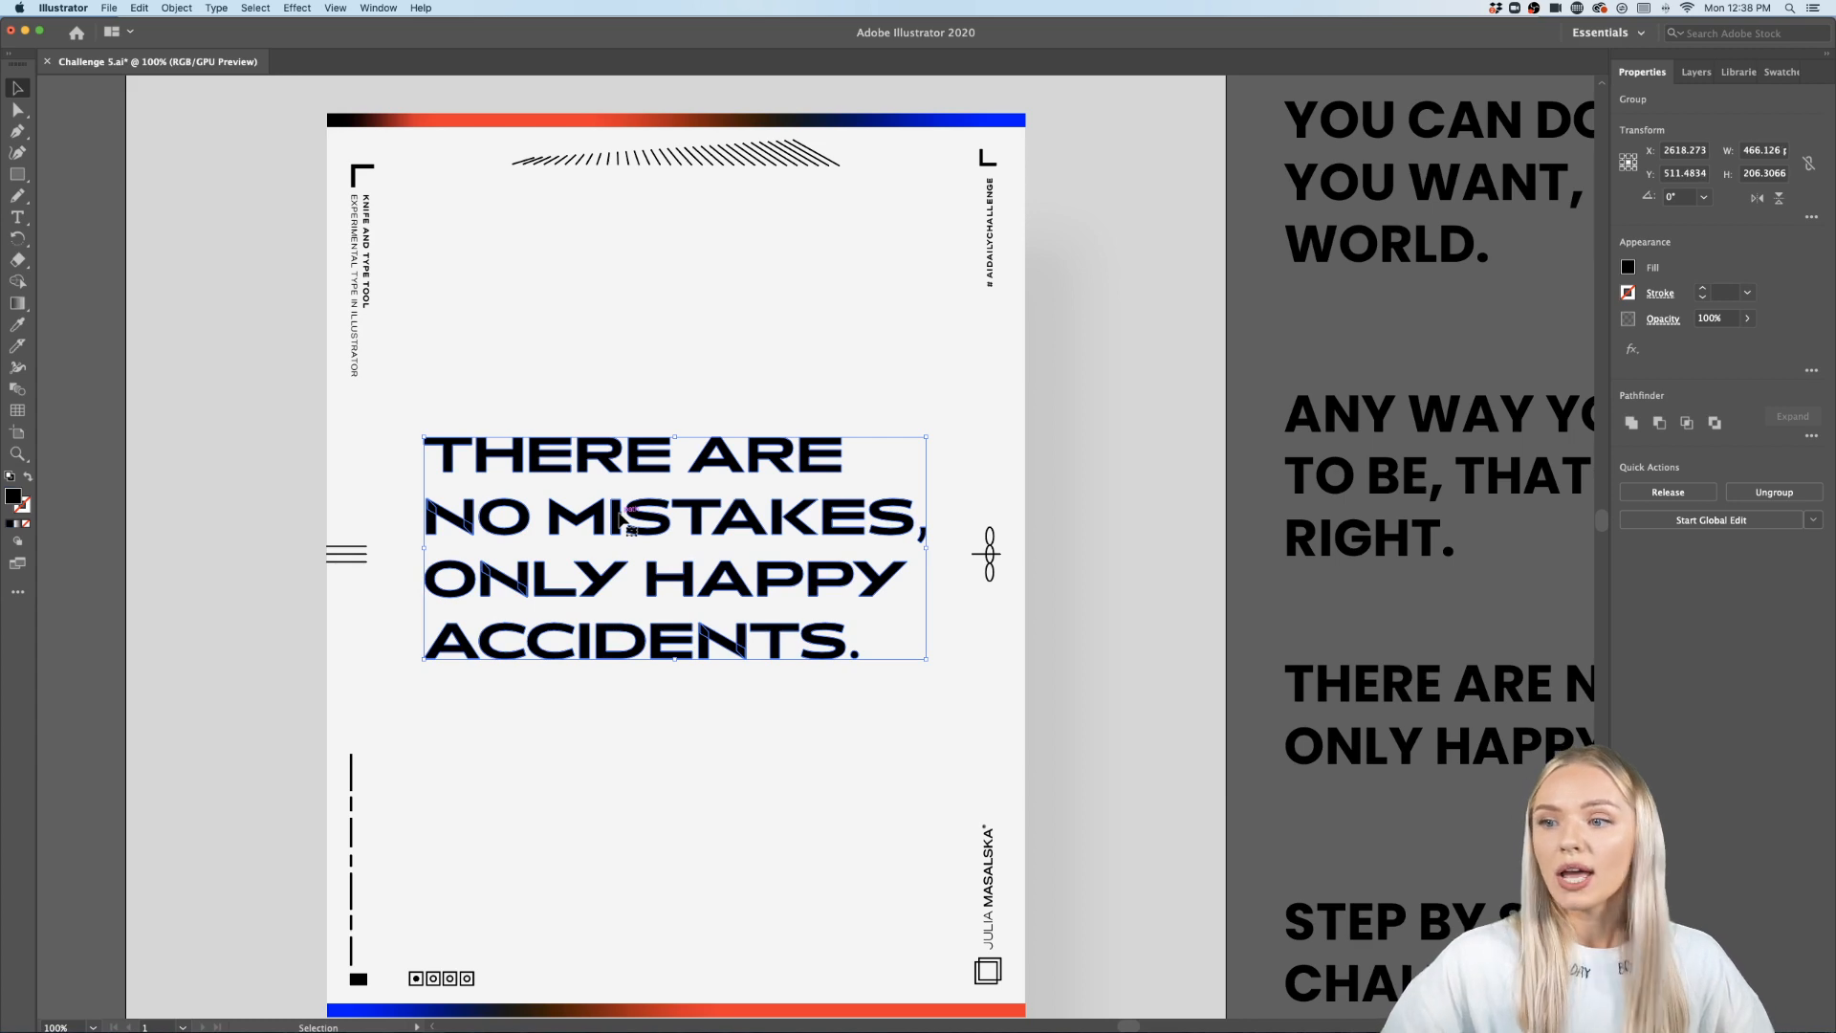
scroll(628, 511, "up", 5)
double_click(565, 543)
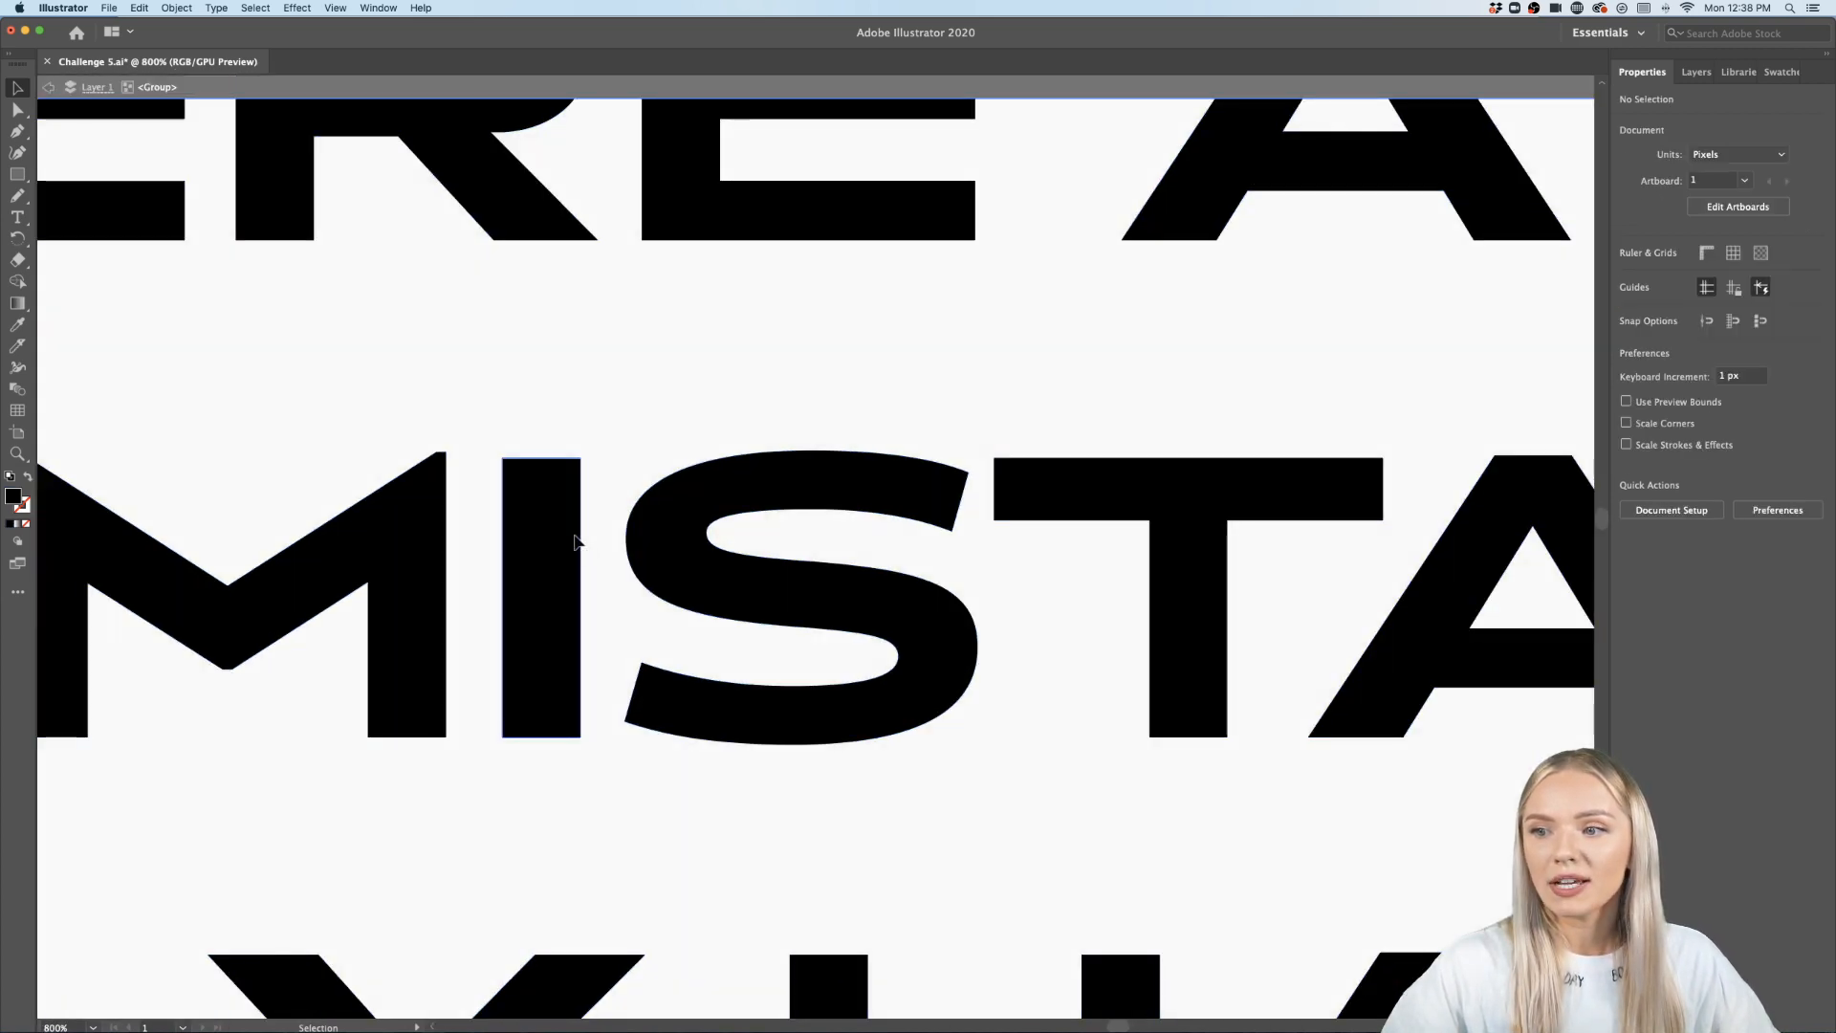
left_click_drag(565, 537, 566, 571)
key("super+z")
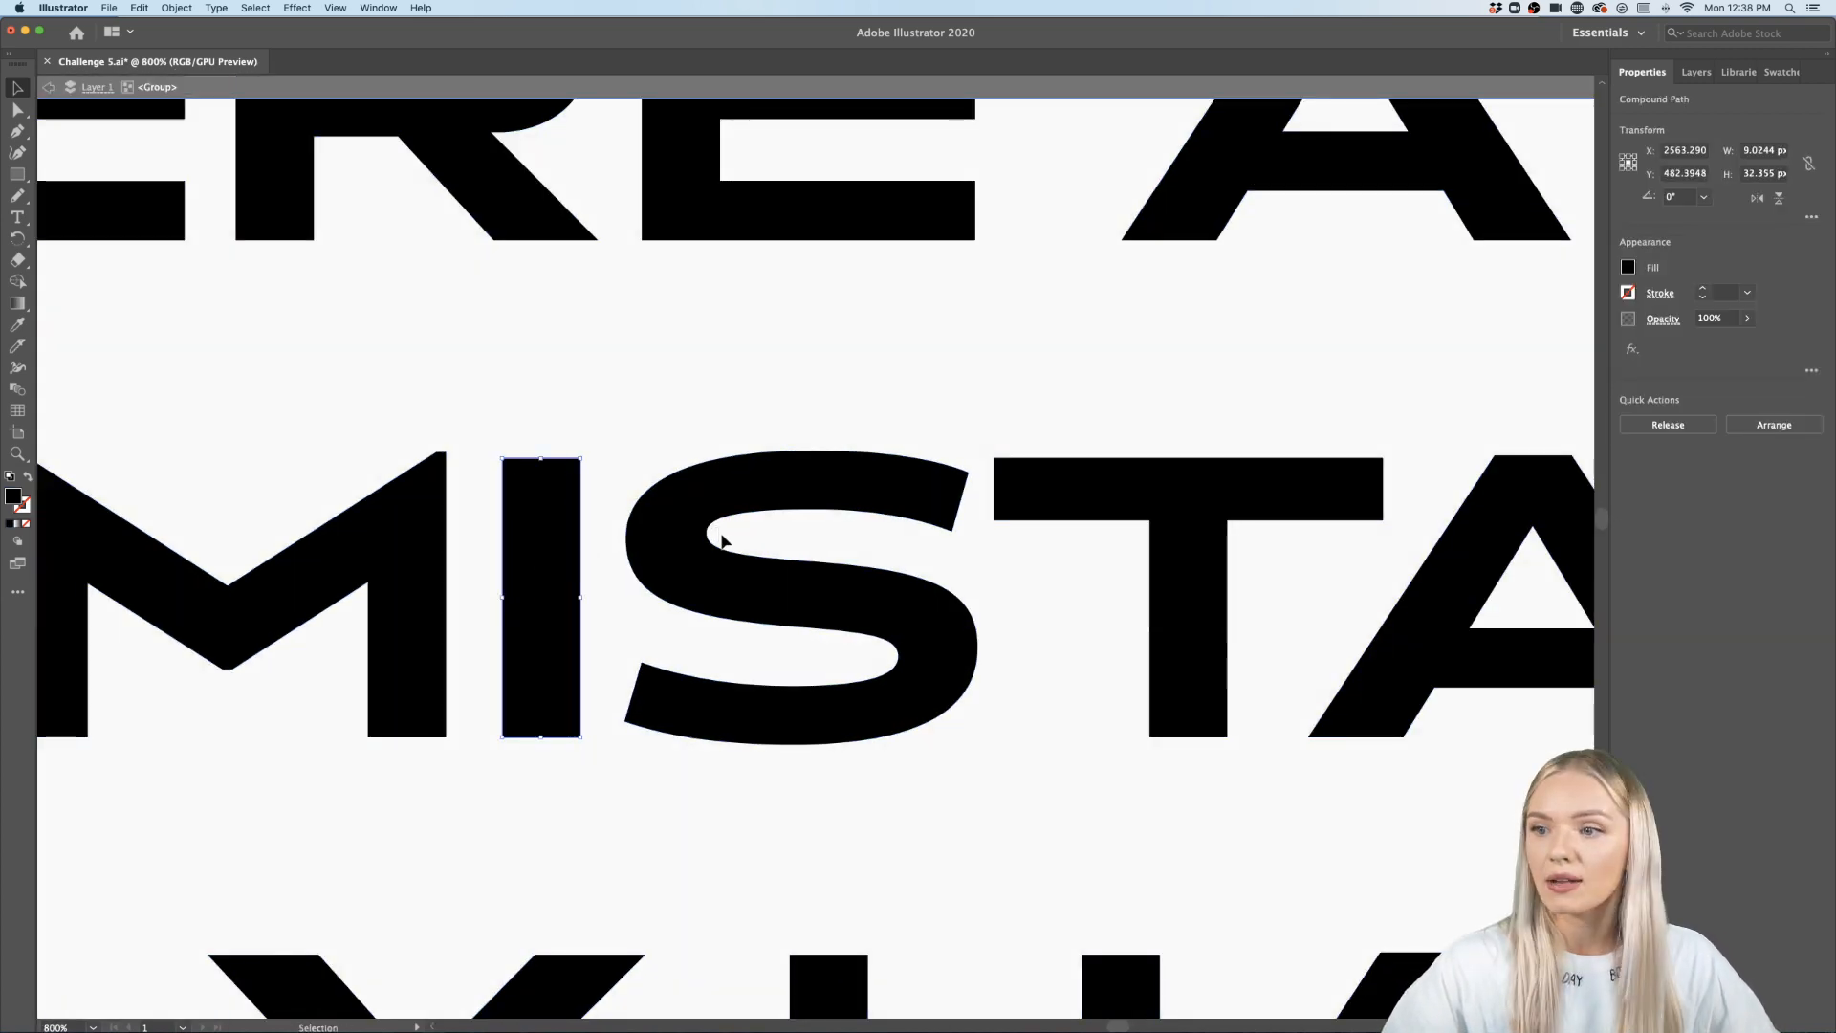
scroll(721, 533, "down", 5)
scroll(723, 538, "down", 1)
left_click(968, 331)
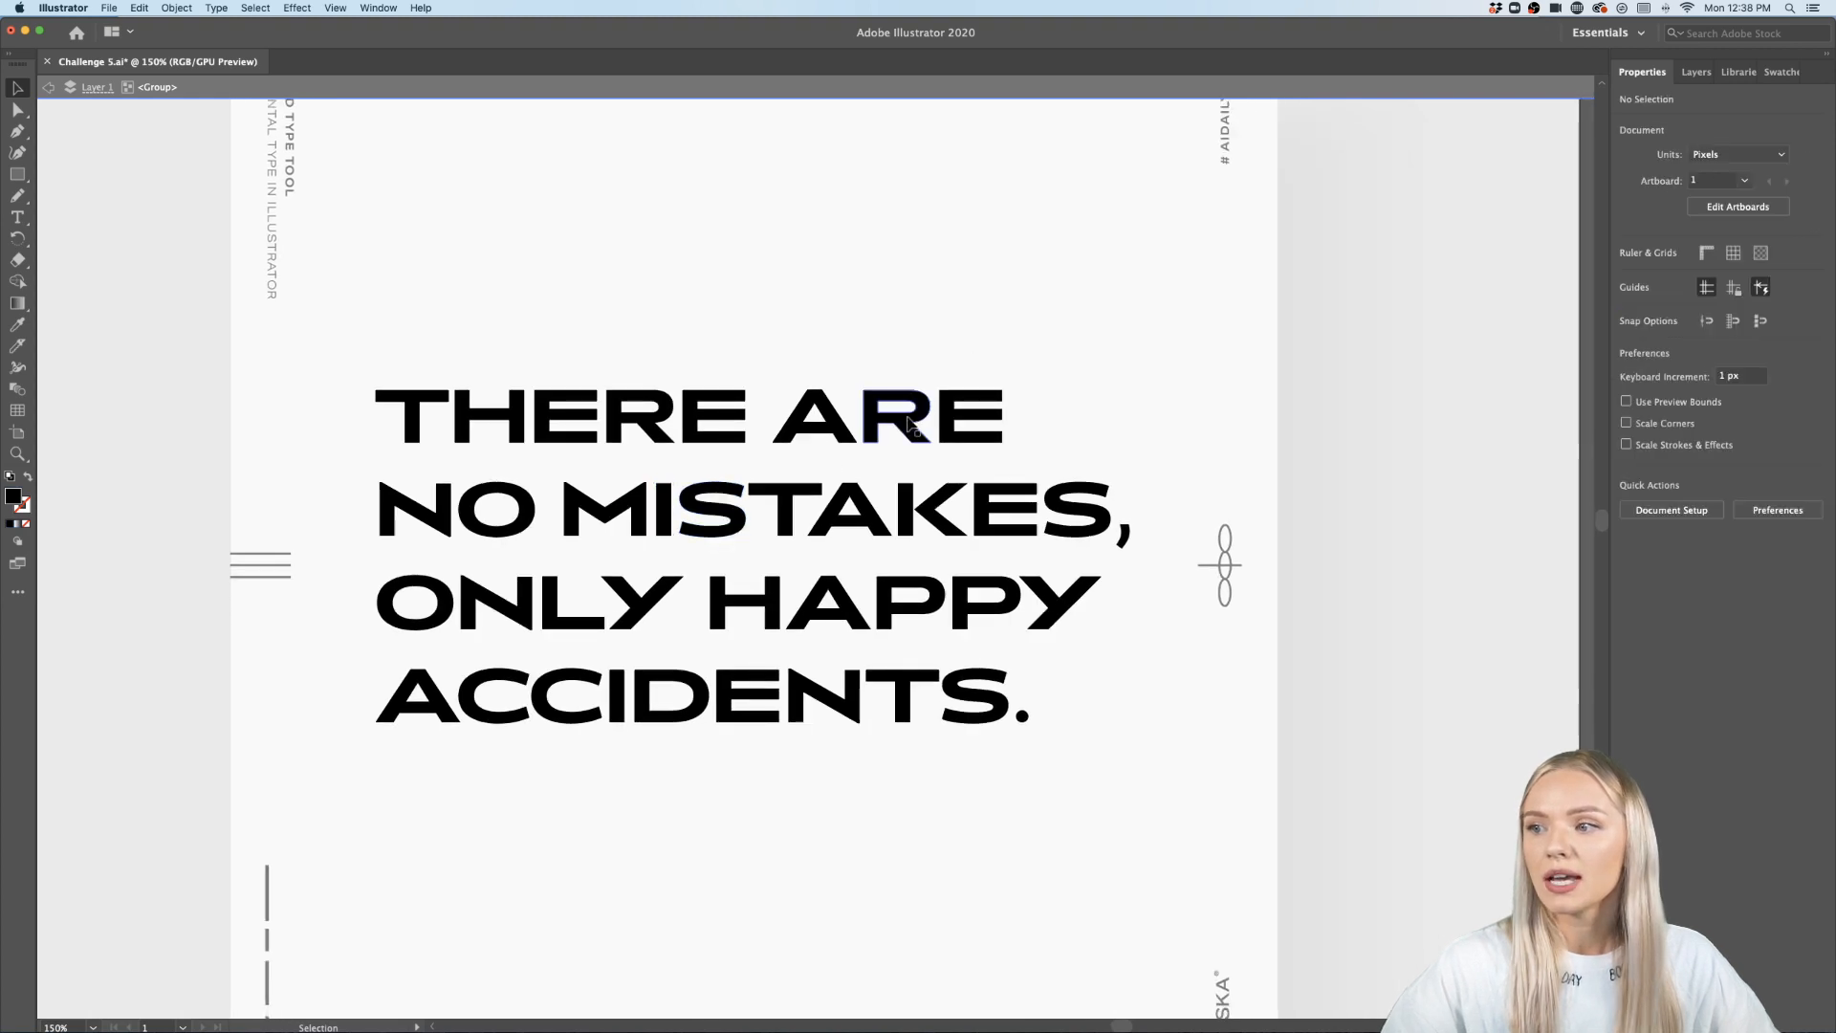
- Unite the separate pieces of the N in ONLY into a single shape with Pathfinder Unite
double_click(955, 303)
left_click(927, 392)
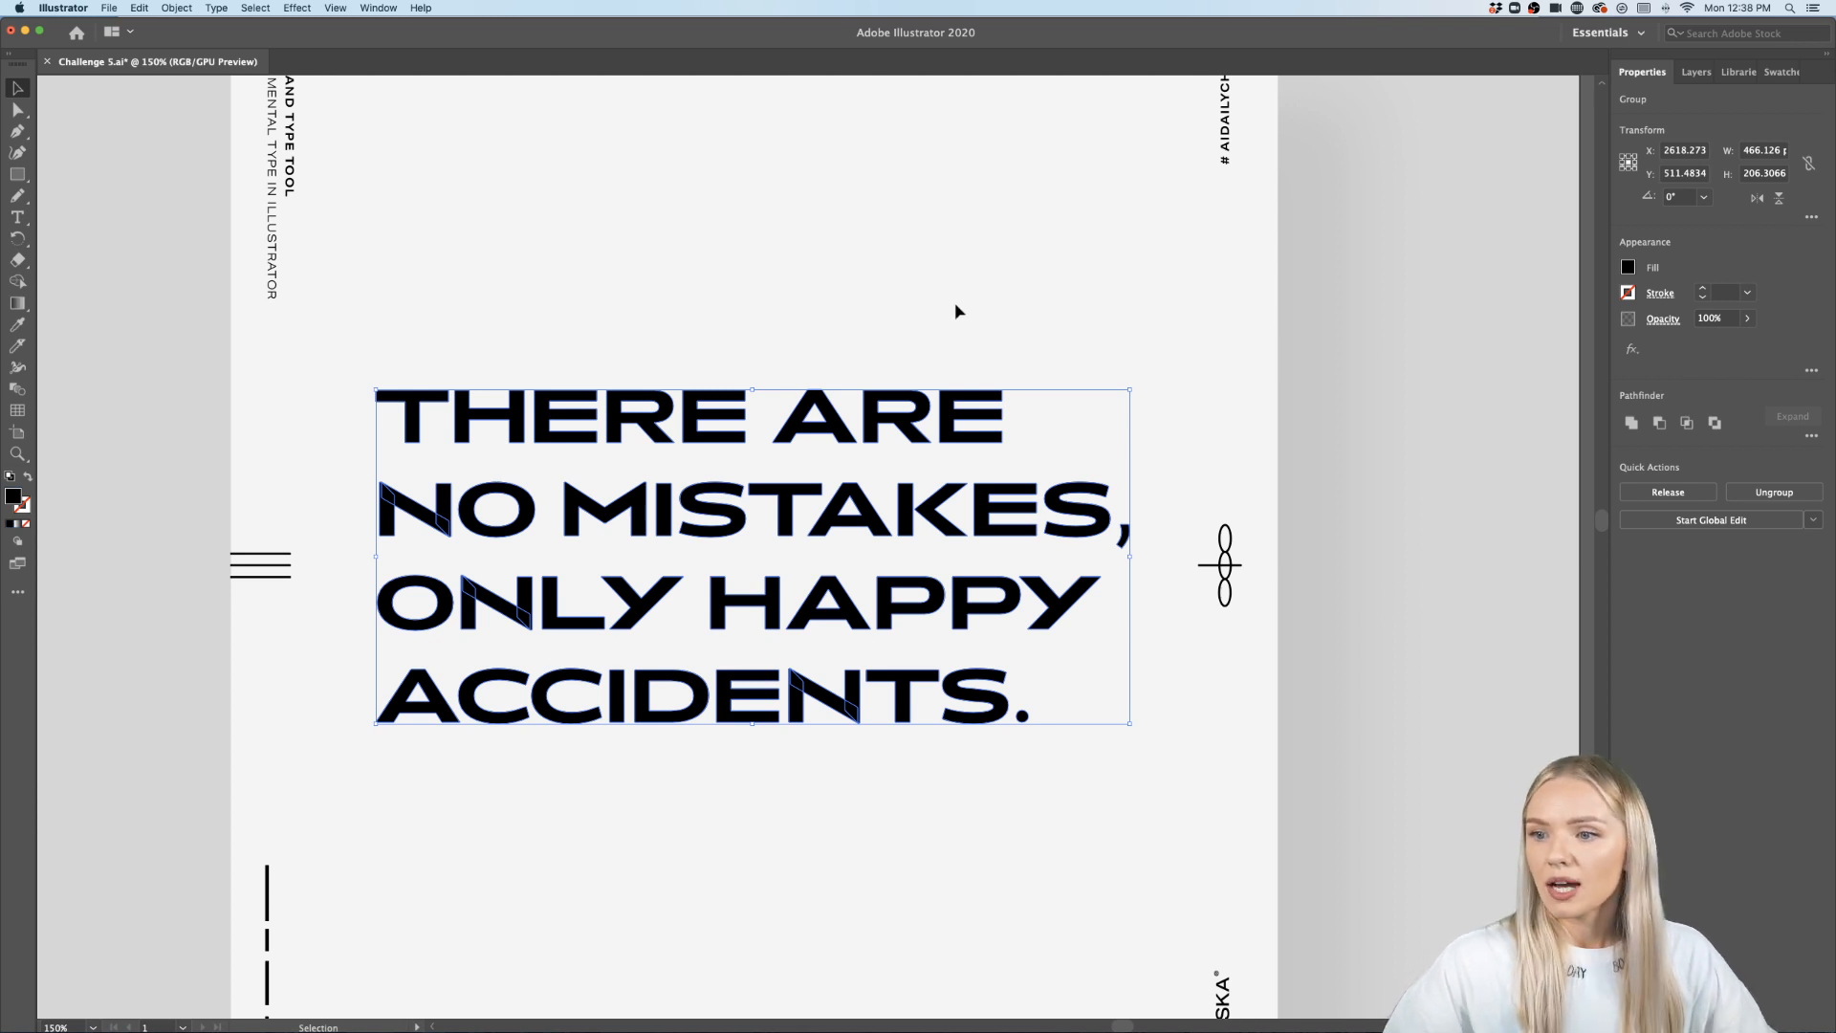
scroll(522, 626, "up", 8)
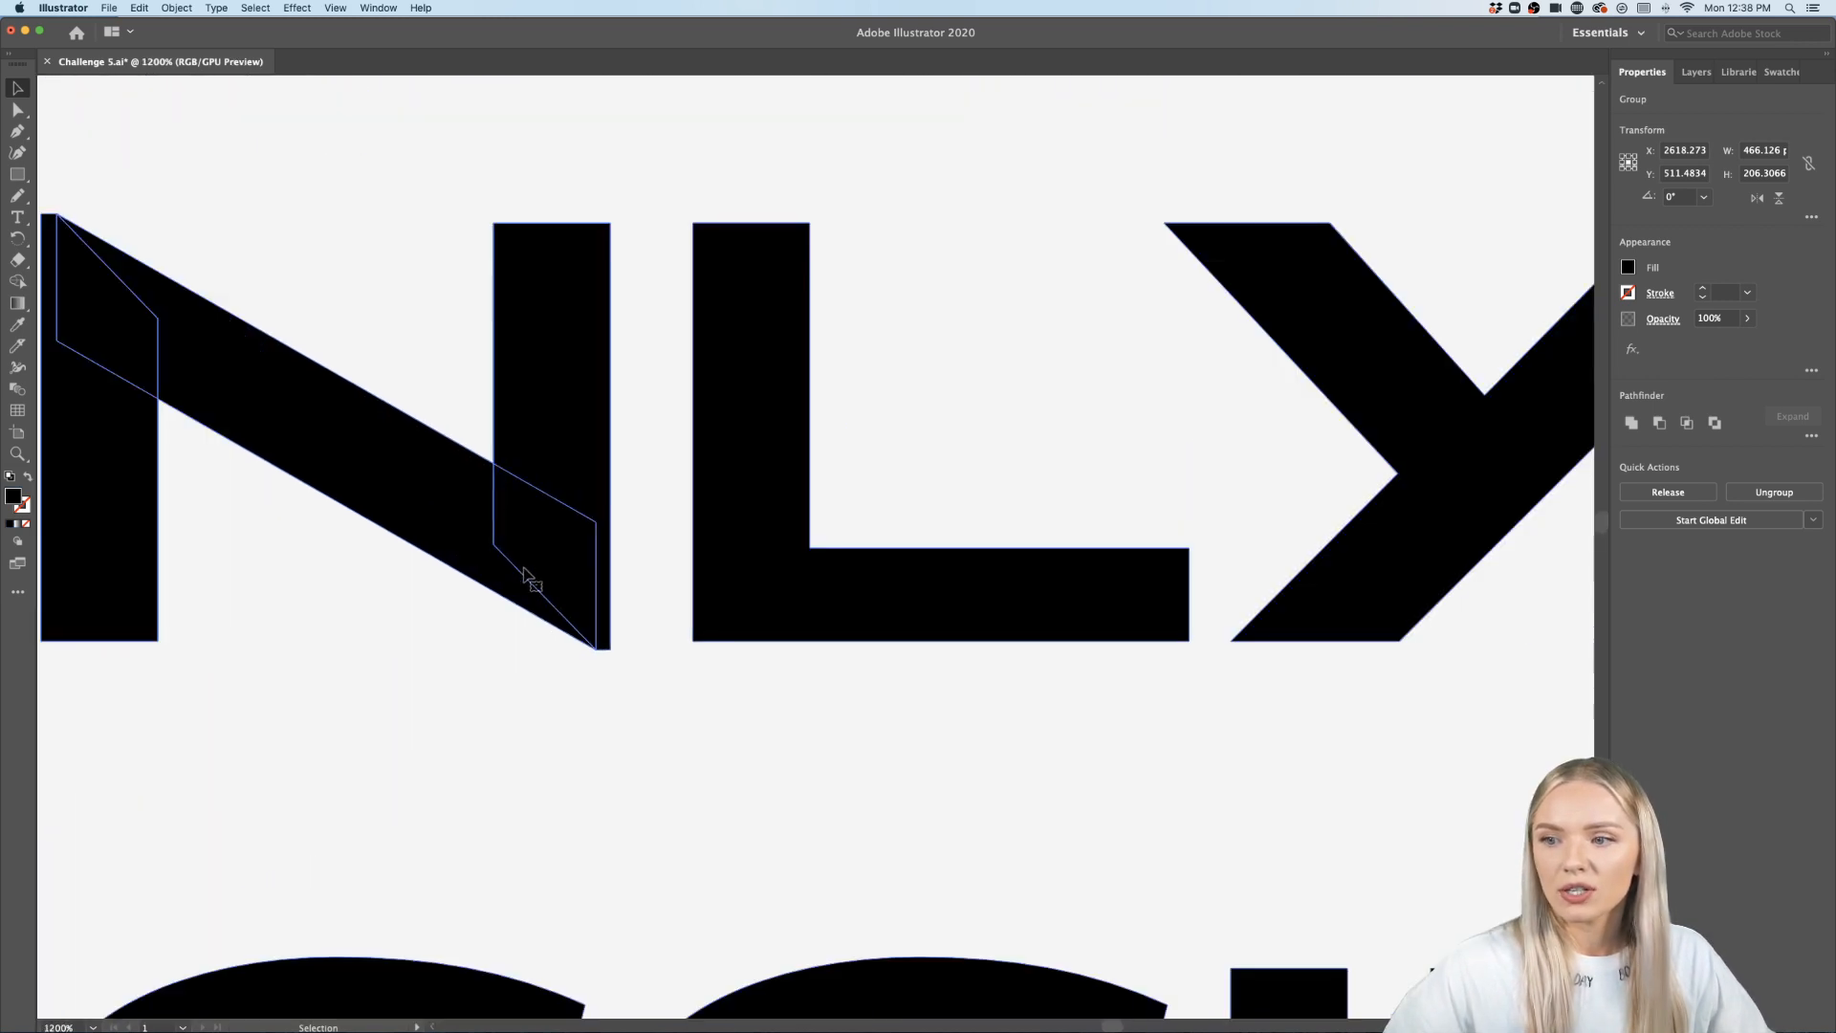
right_click(578, 558)
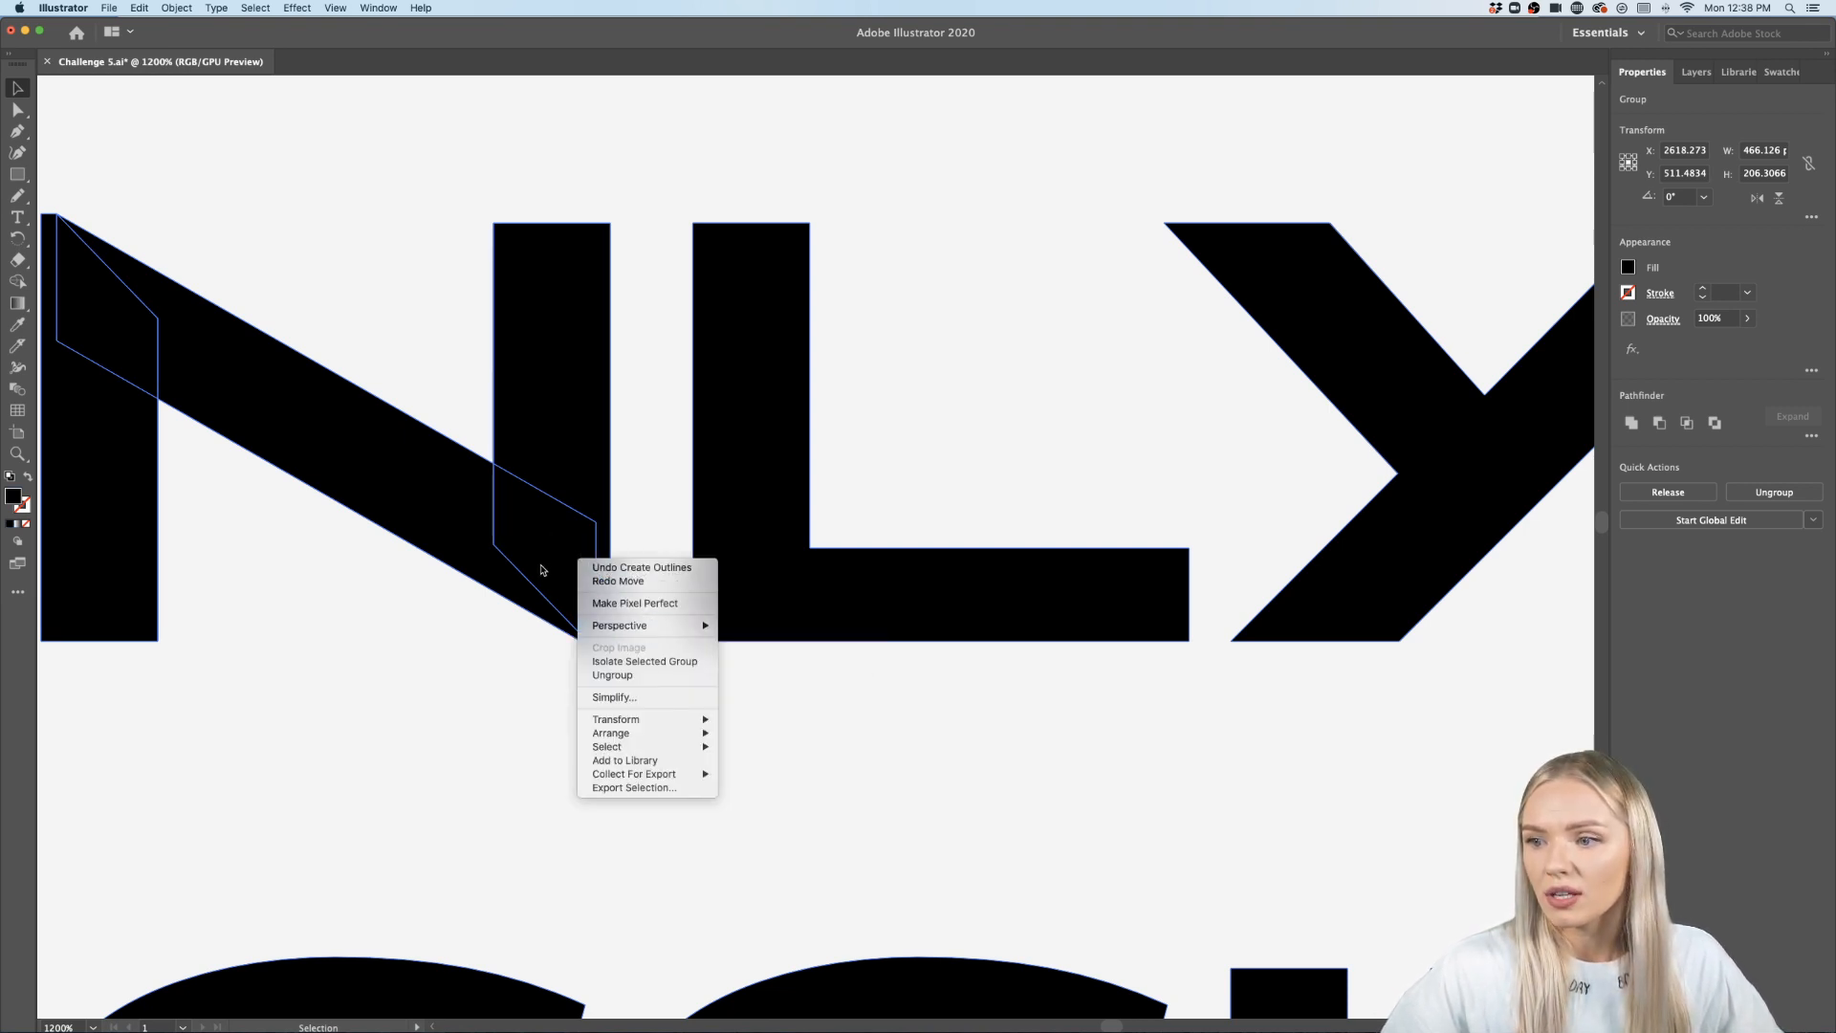
left_click(541, 570)
double_click(559, 547)
scroll(669, 287, "left", 3)
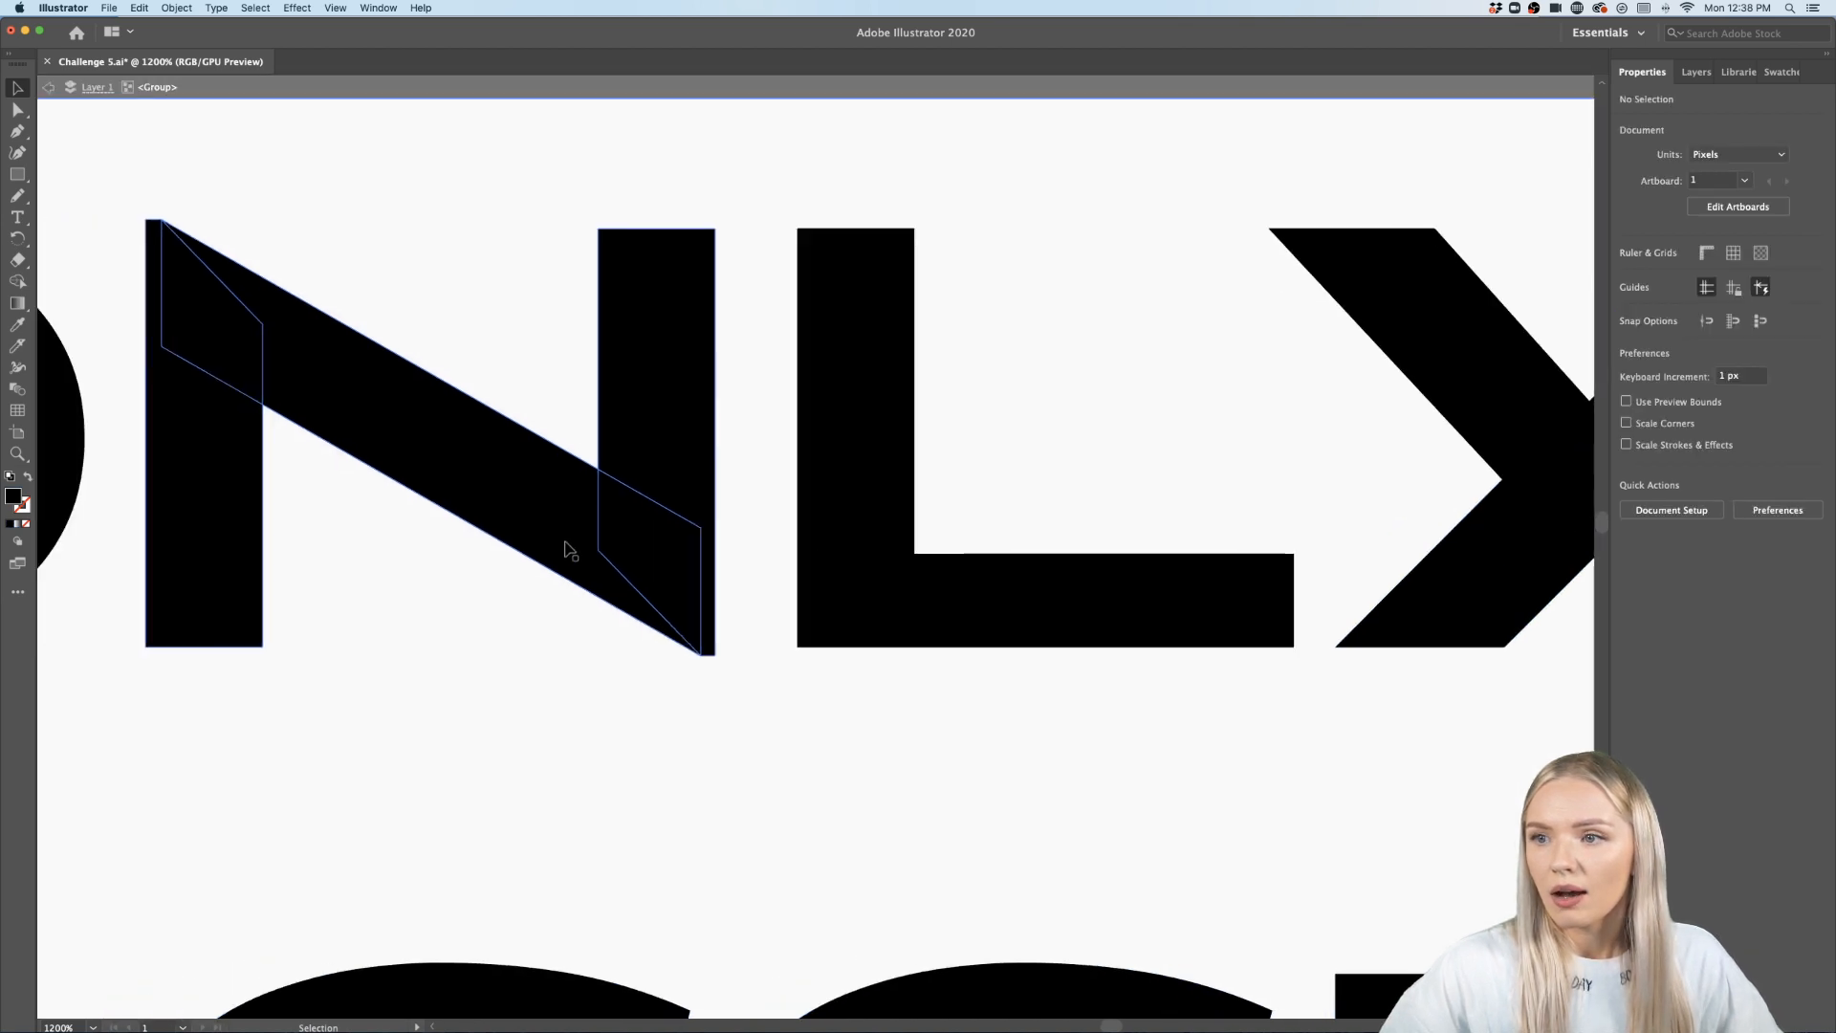
left_click(729, 201)
left_click_drag(168, 634, 166, 633)
right_click(639, 555)
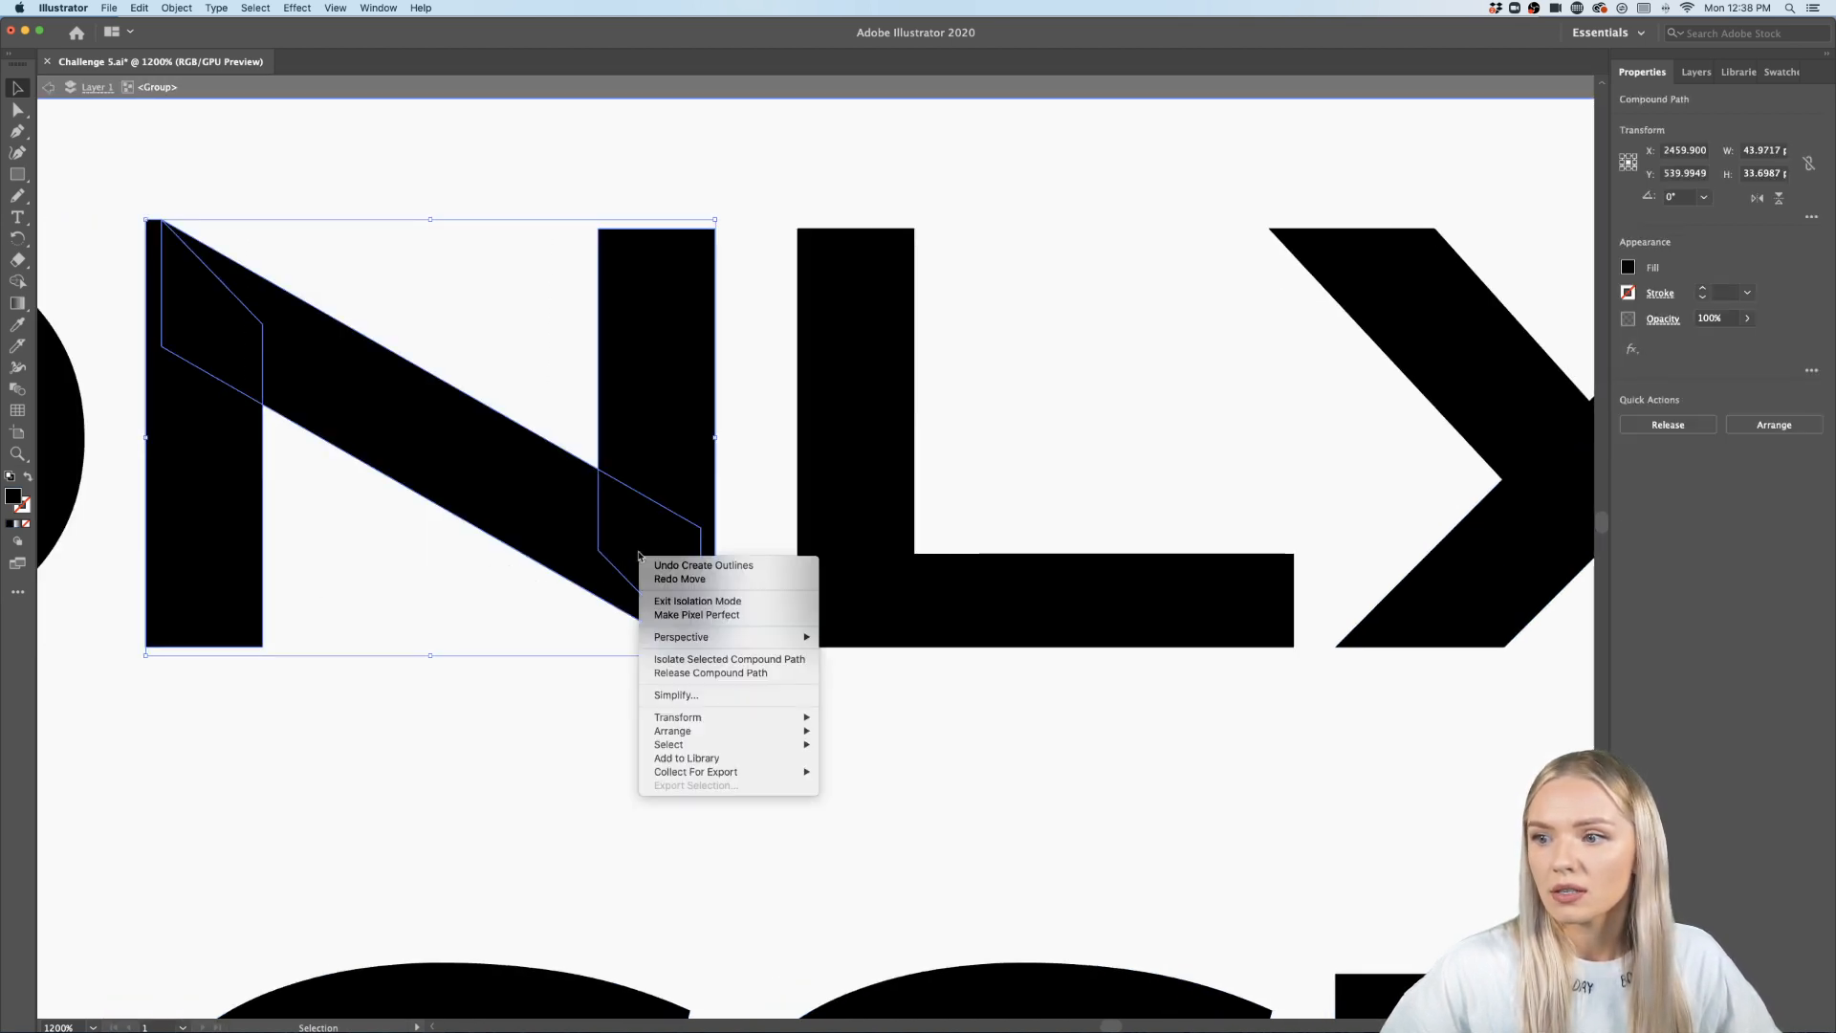
left_click(1644, 508)
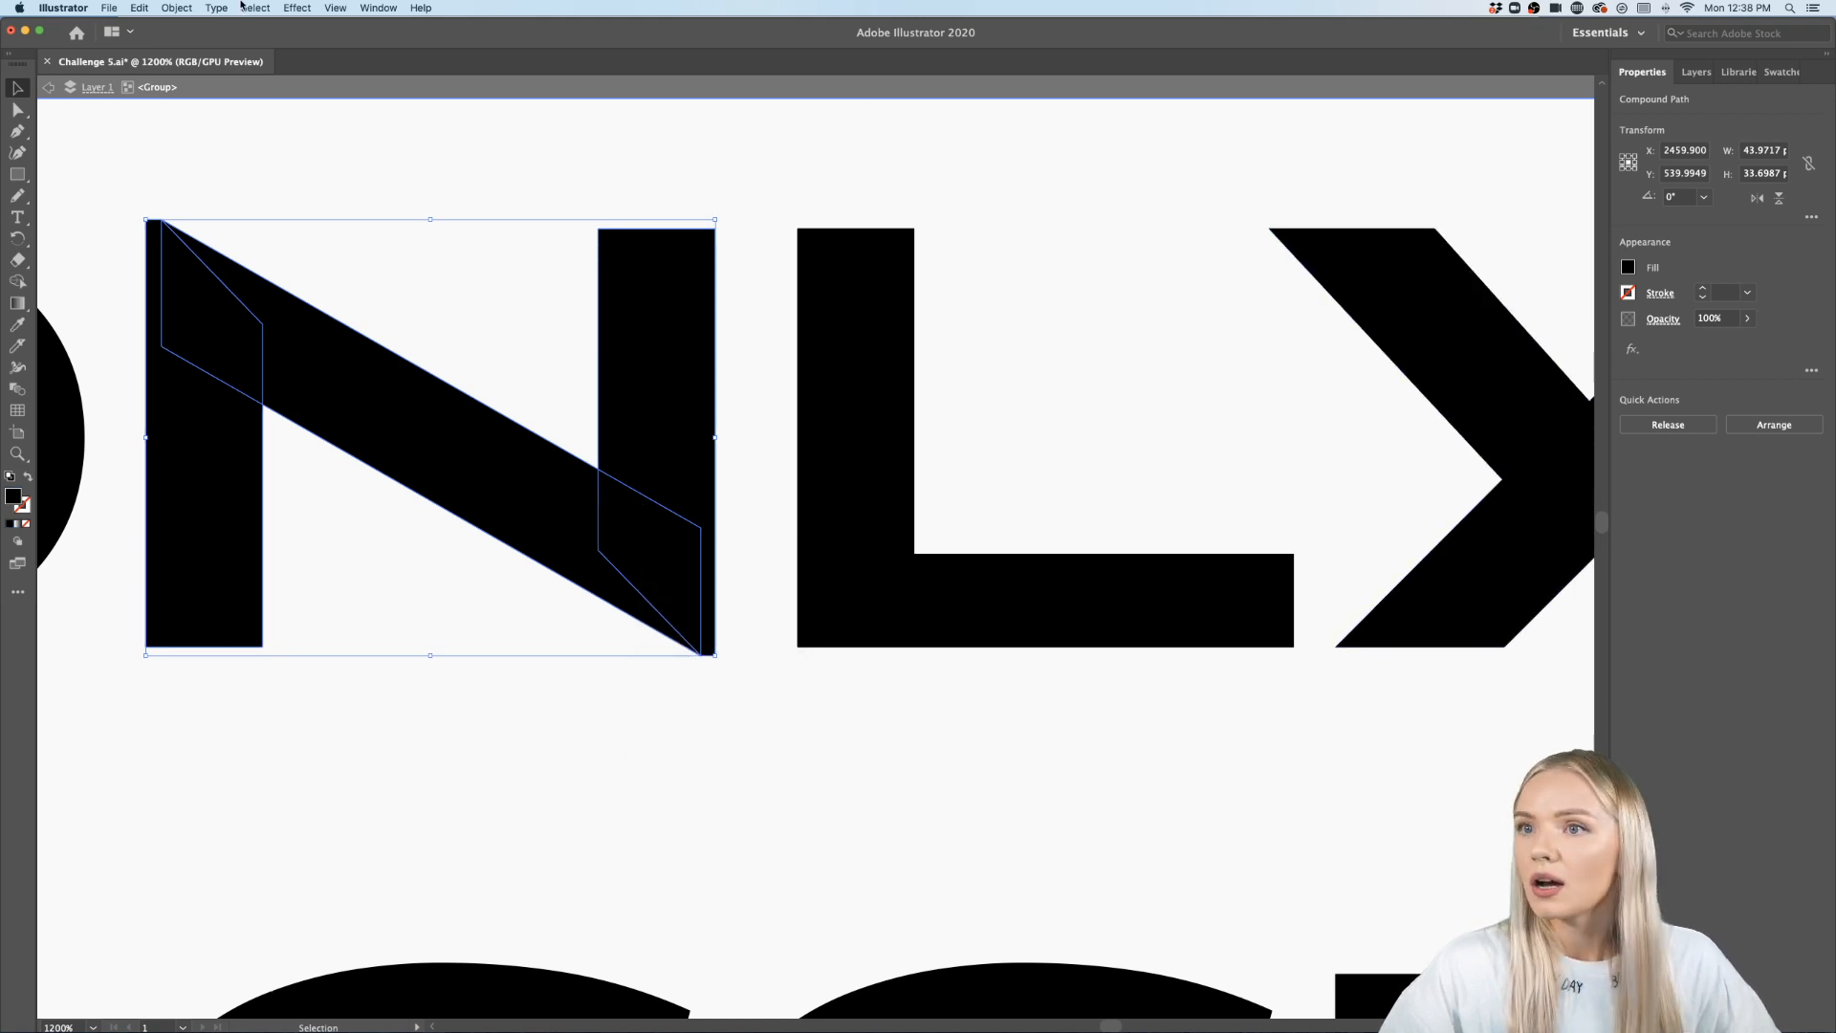
left_click(376, 9)
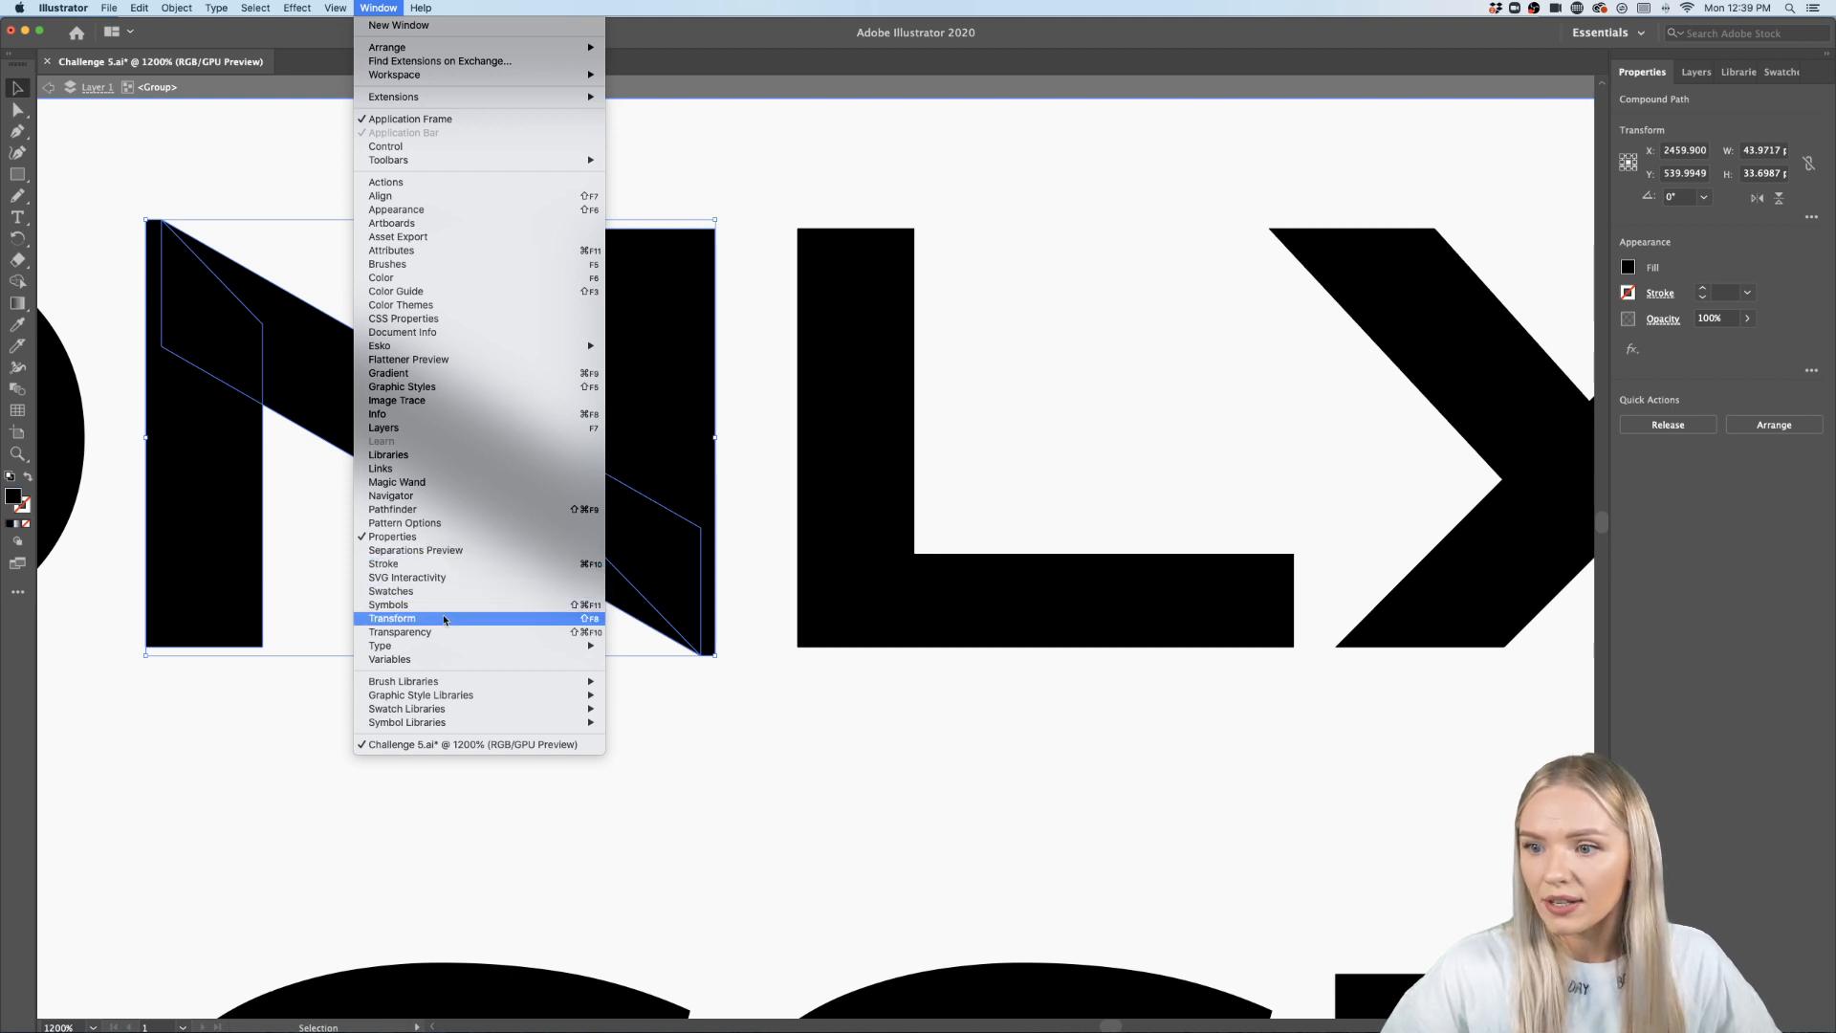
left_click(445, 510)
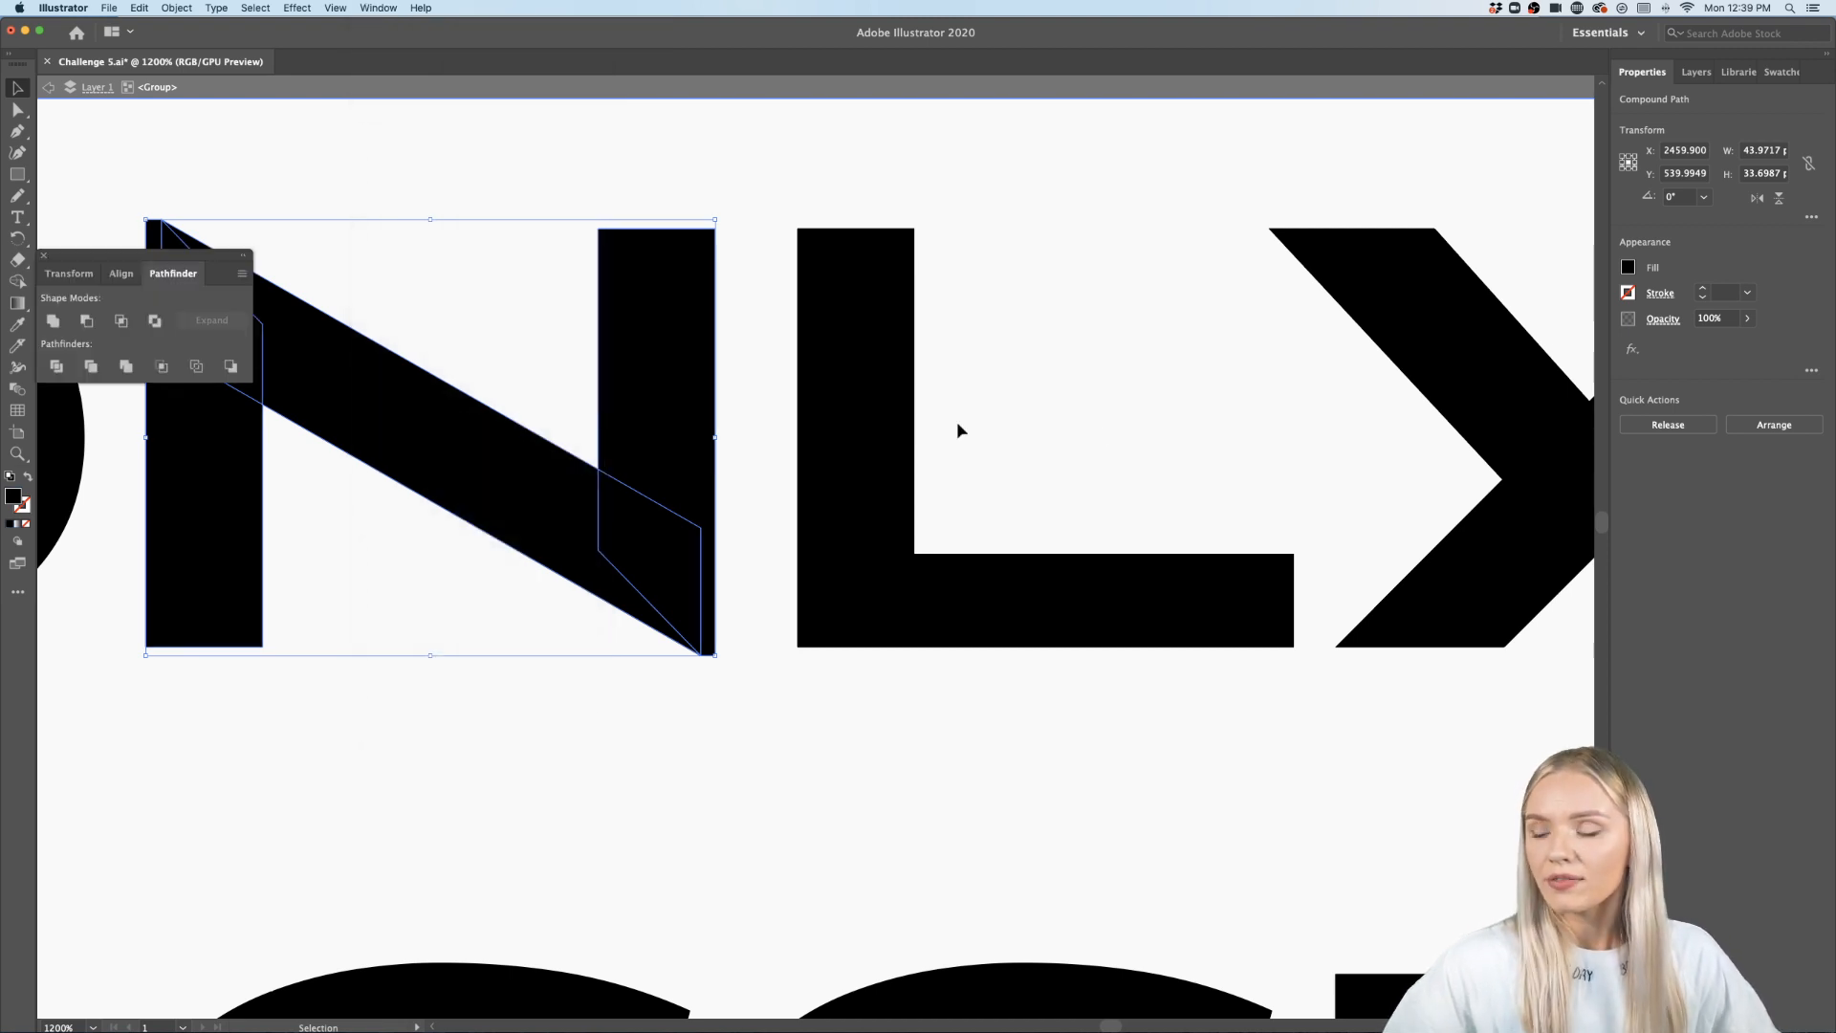
left_click(52, 322)
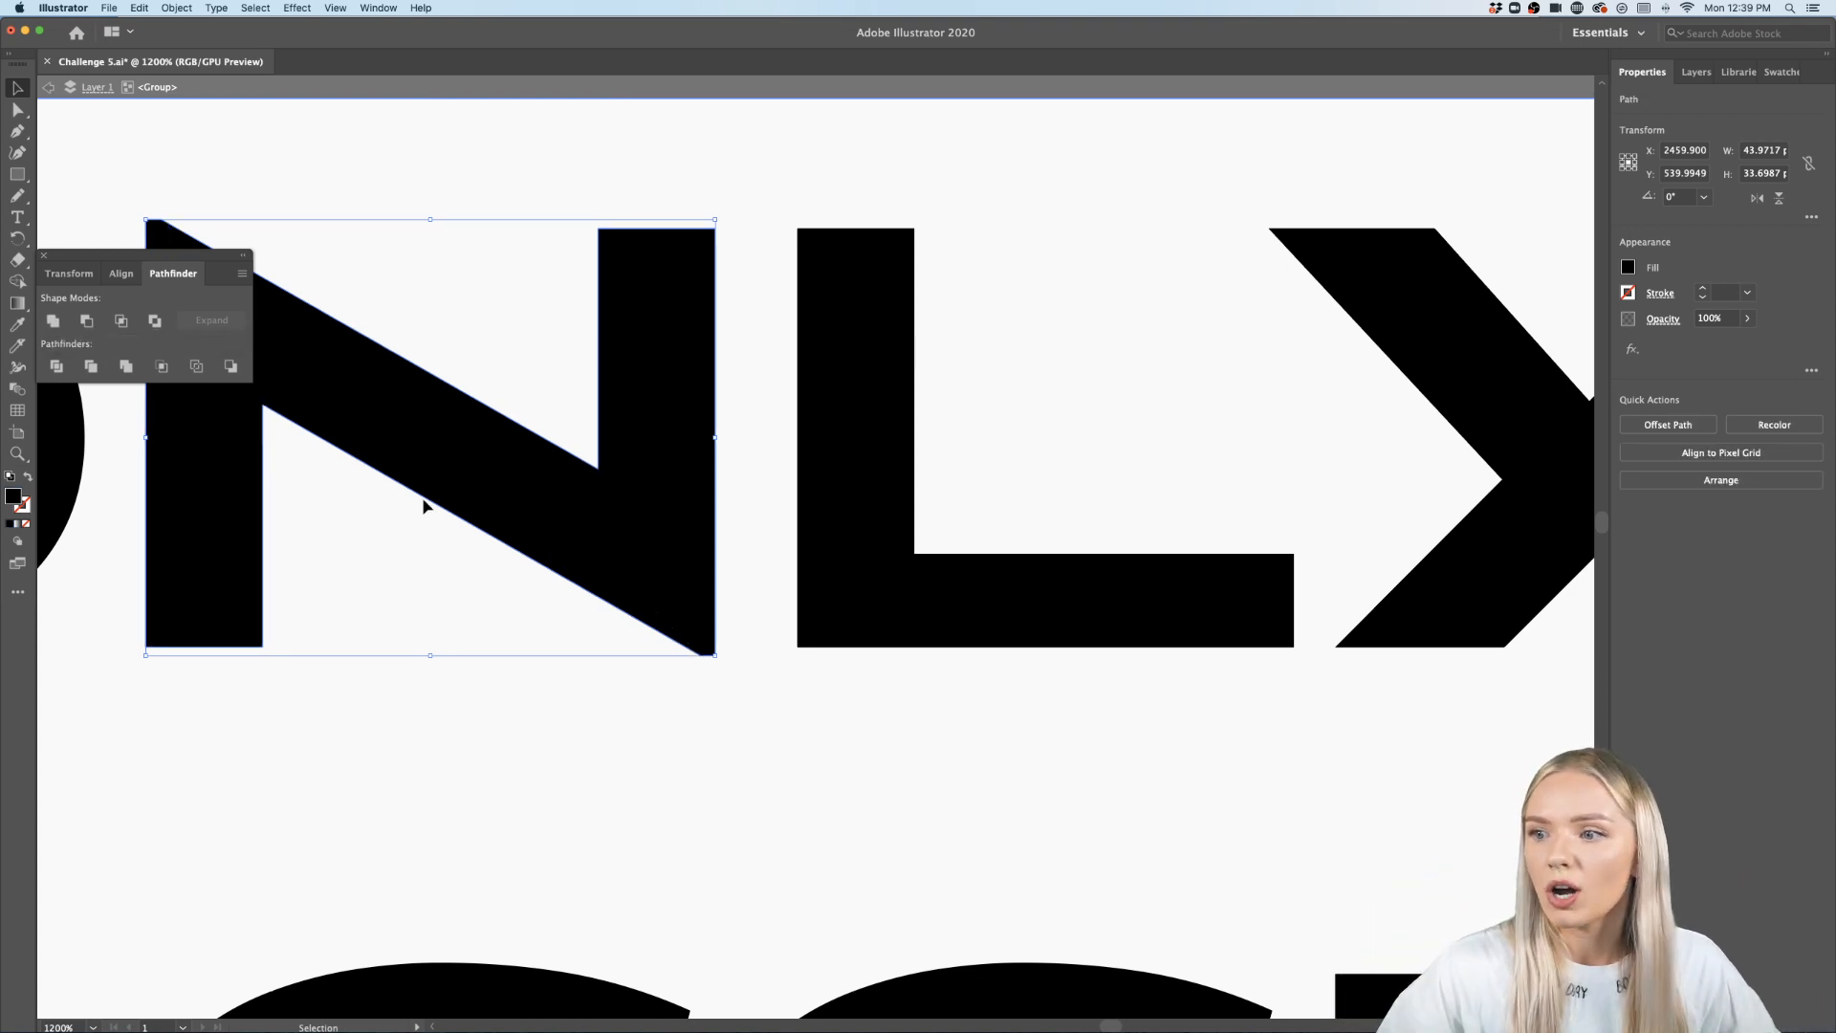
double_click(737, 513)
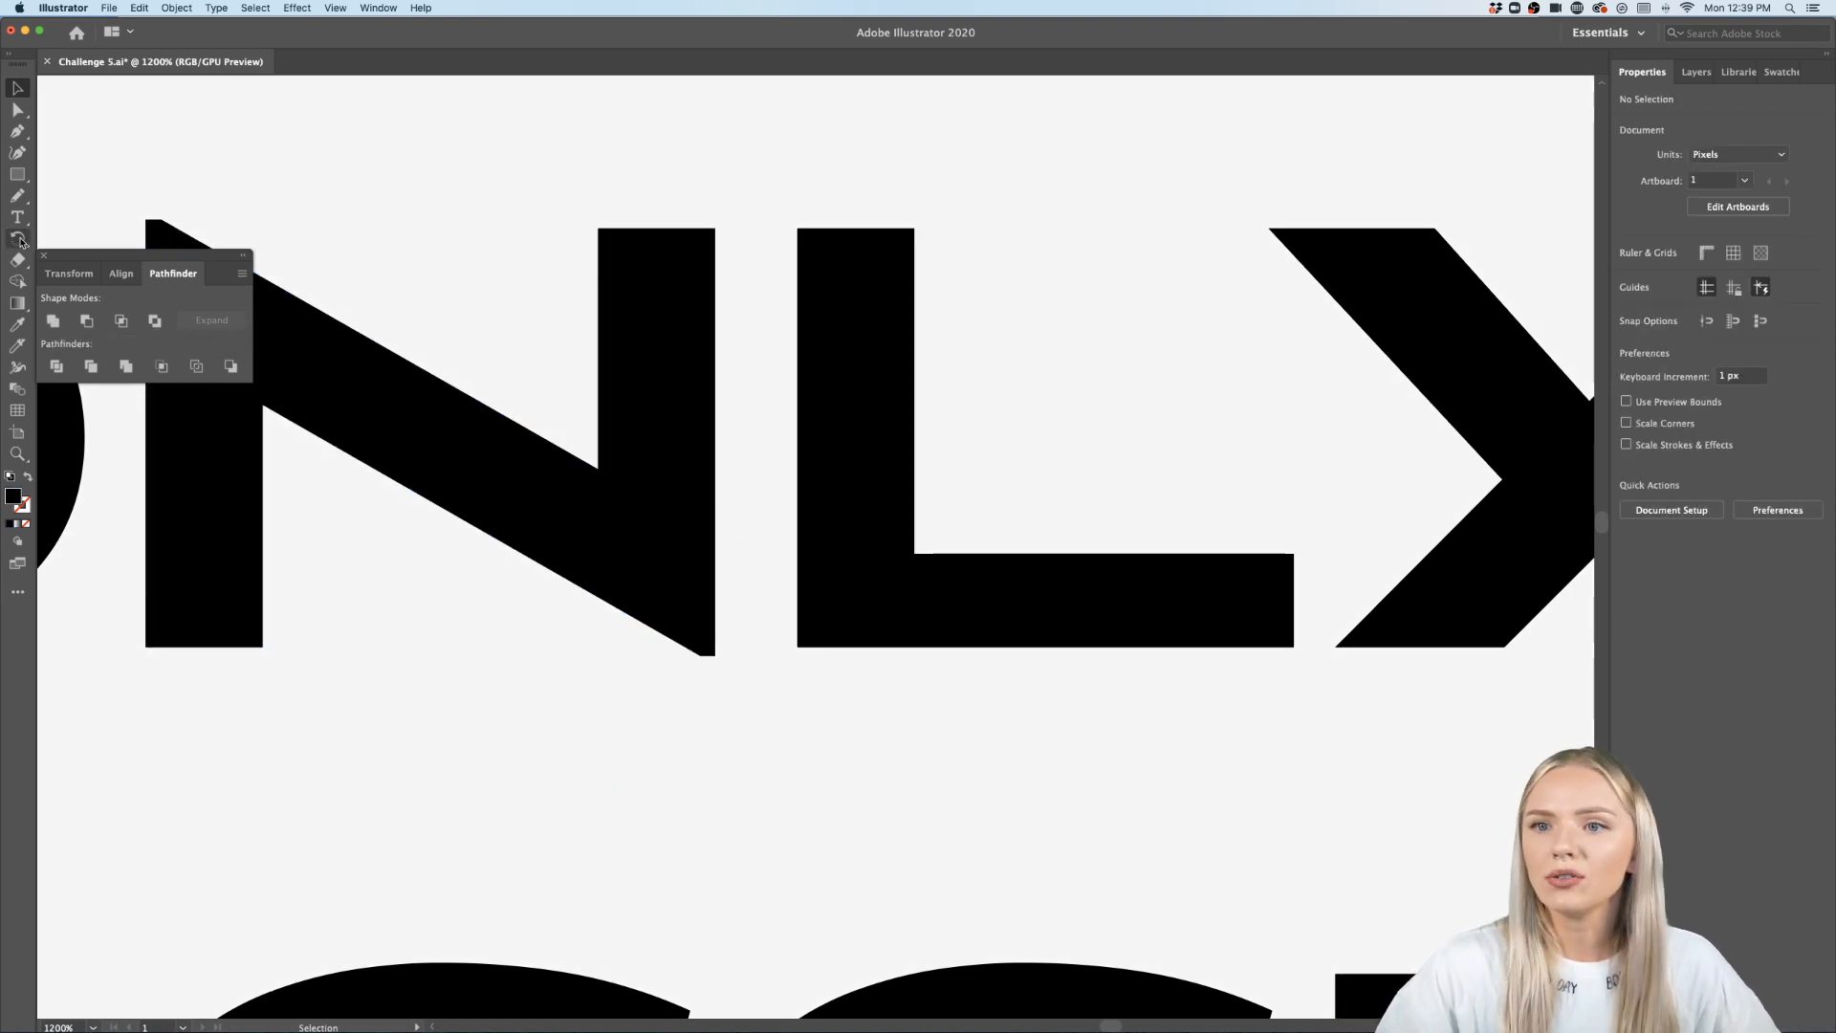
left_click(43, 256)
- Examine the outlined quote on the poster at different zoom levels
scroll(325, 263, "down", 2)
scroll(326, 263, "down", 6)
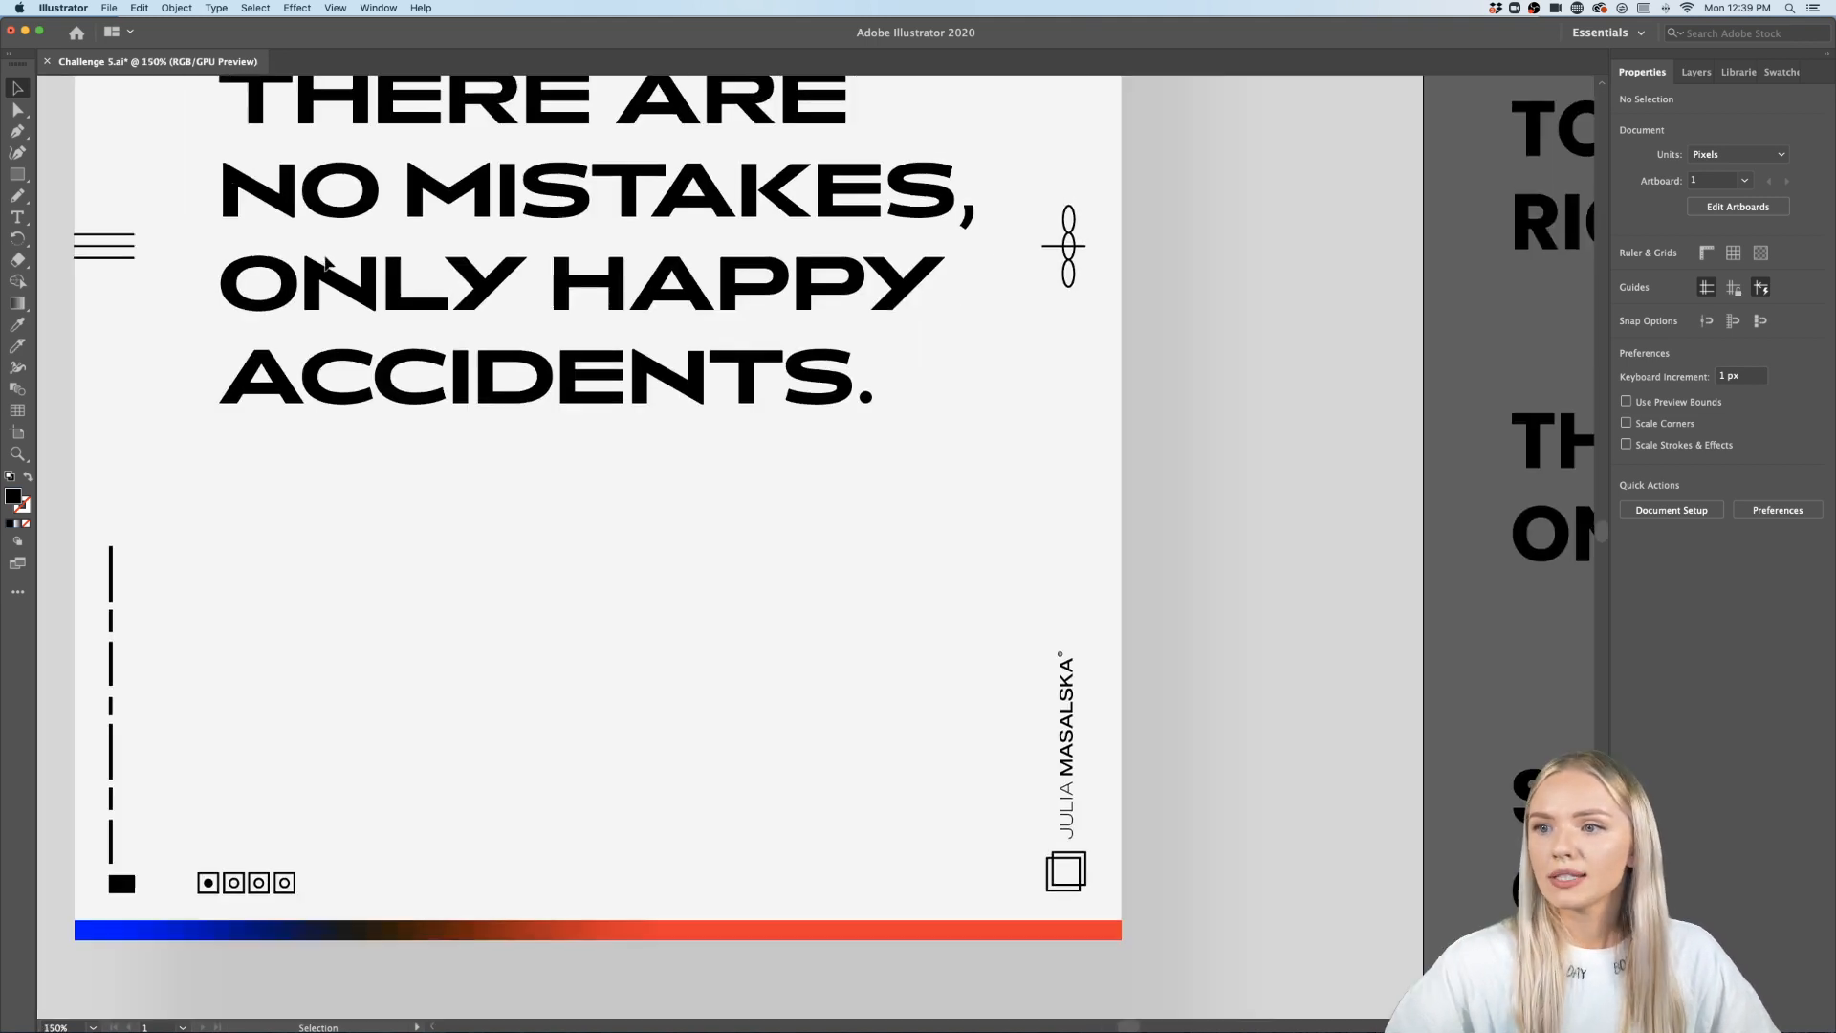
scroll(325, 263, "up", 5)
scroll(325, 263, "left", 2)
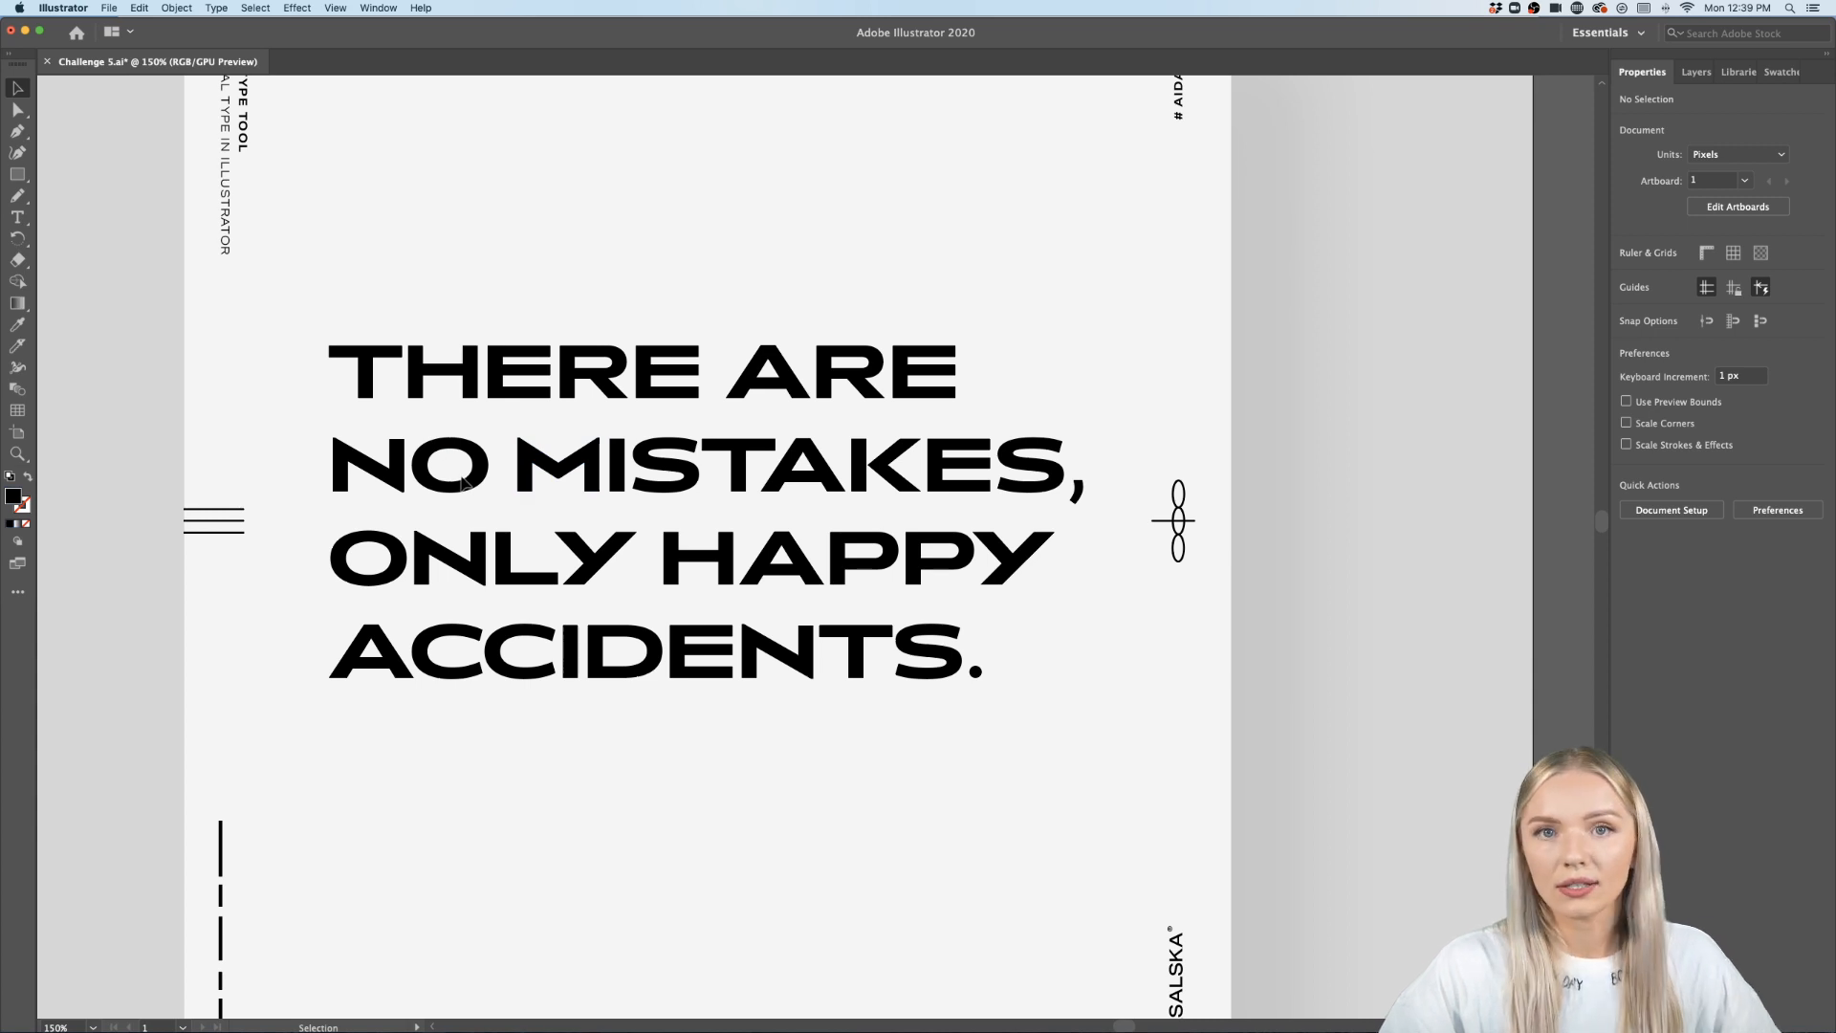
scroll(490, 494, "down", 1)
scroll(489, 493, "up", 1)
scroll(490, 494, "down", 1)
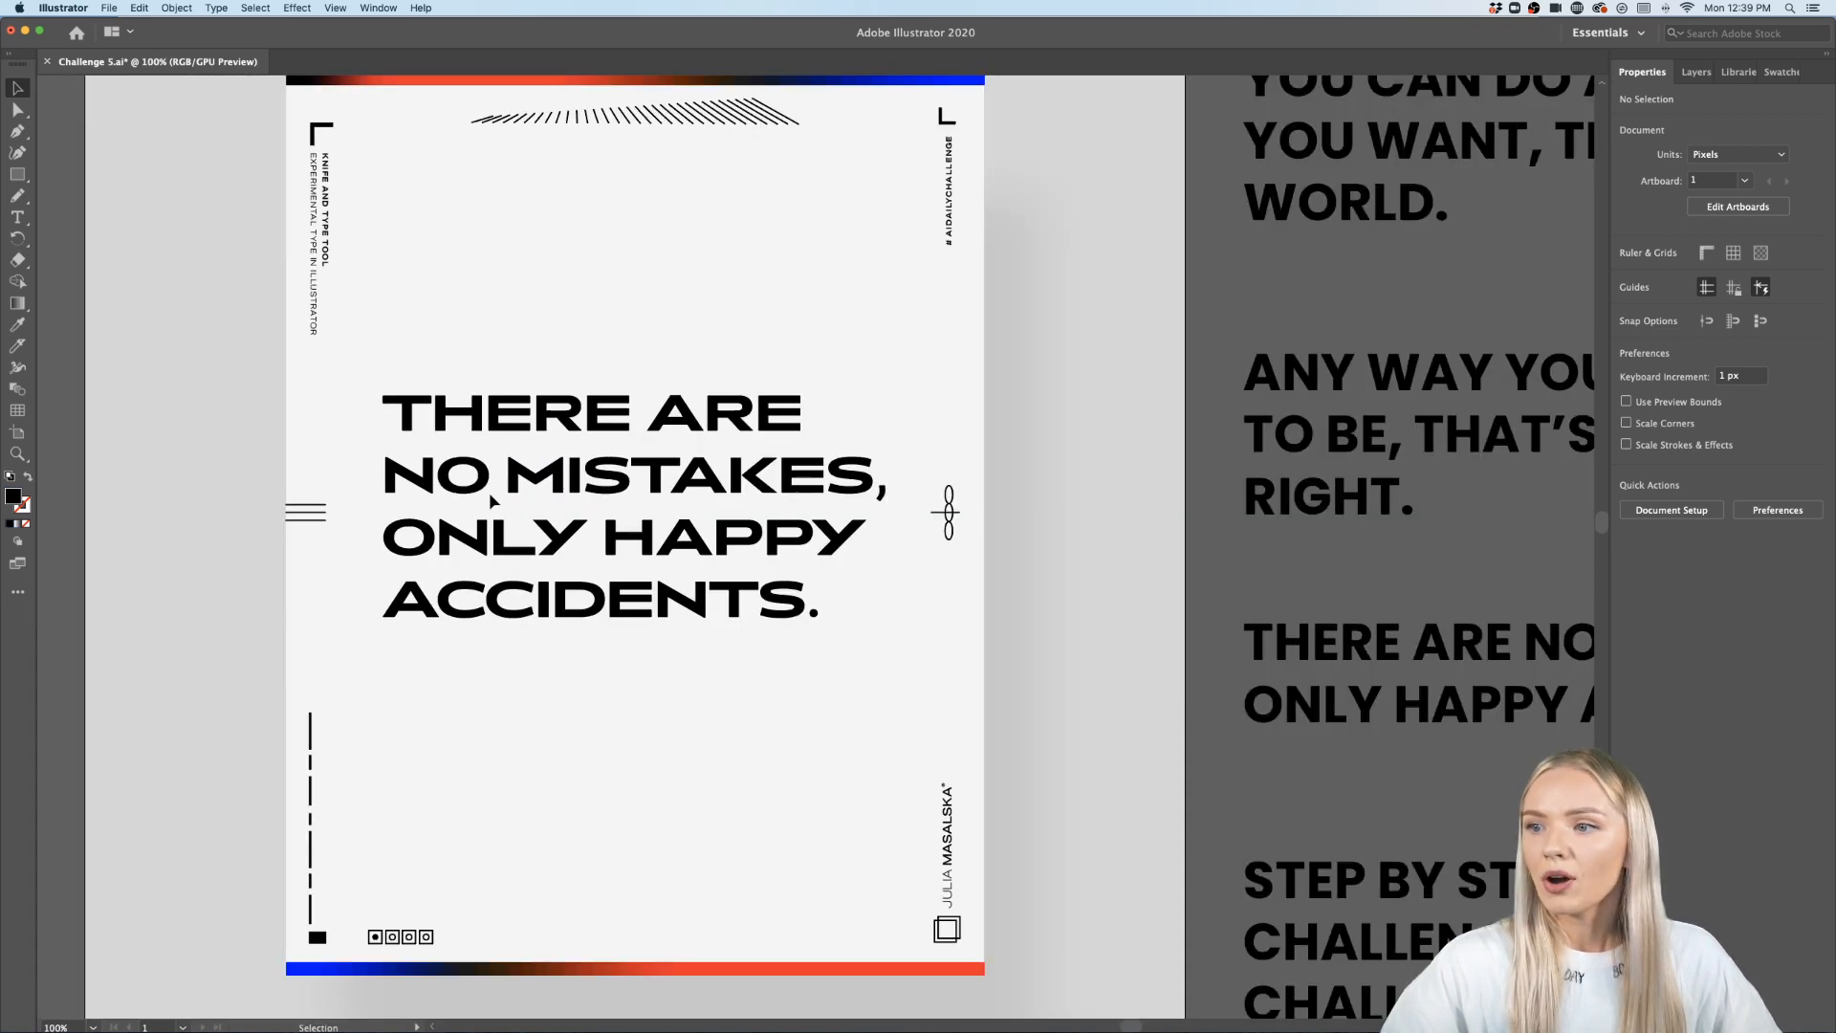
scroll(489, 494, "up", 1)
scroll(490, 494, "left", 1)
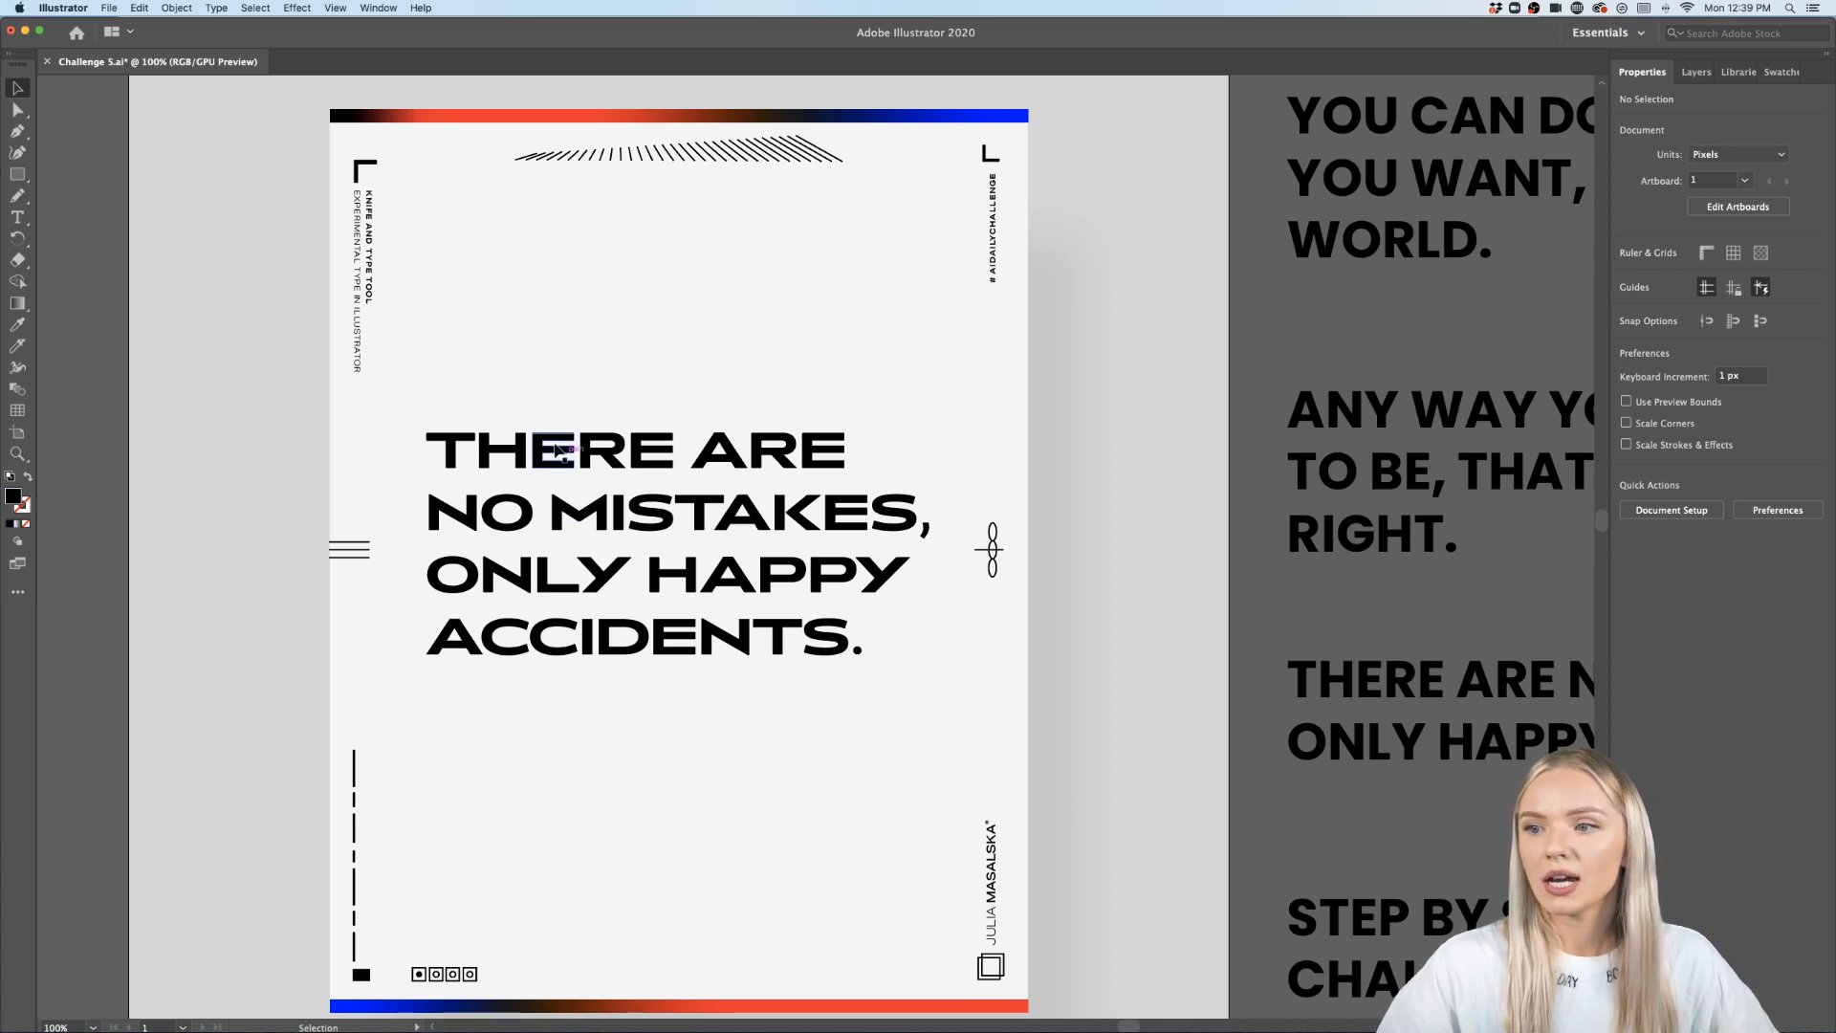
left_click(727, 525)
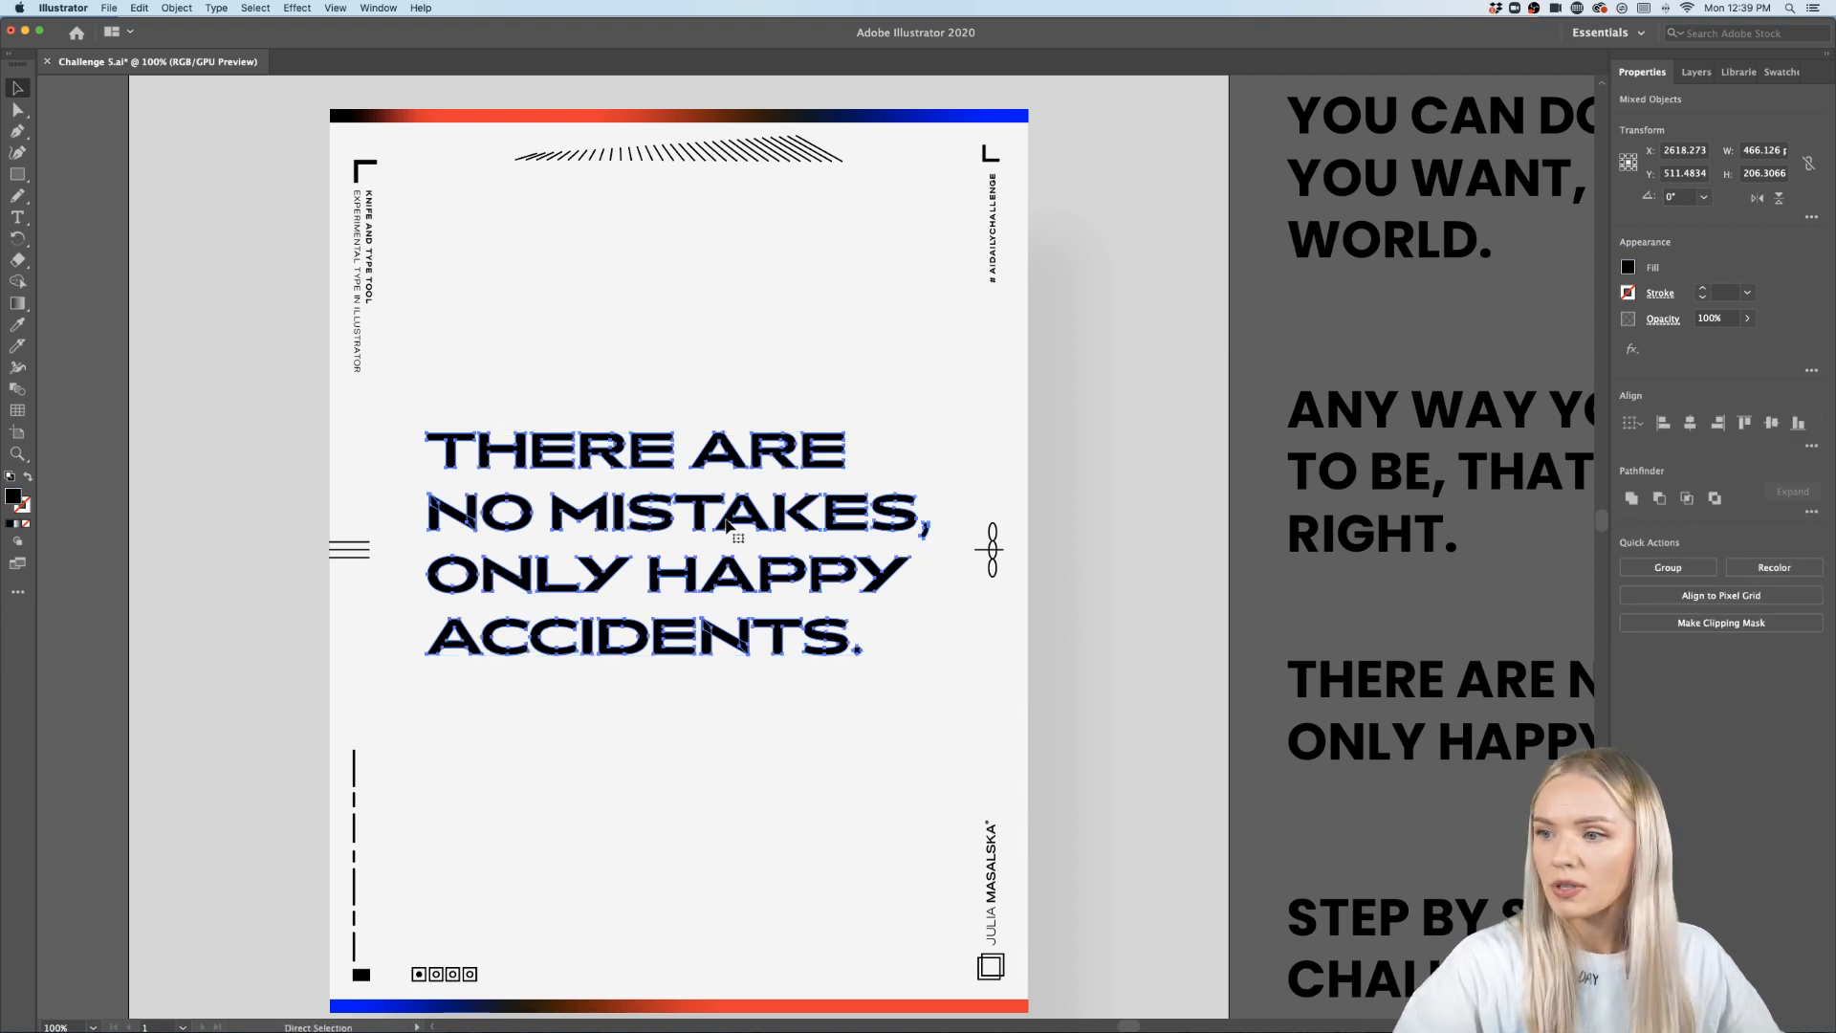
left_click_drag(941, 395, 430, 531)
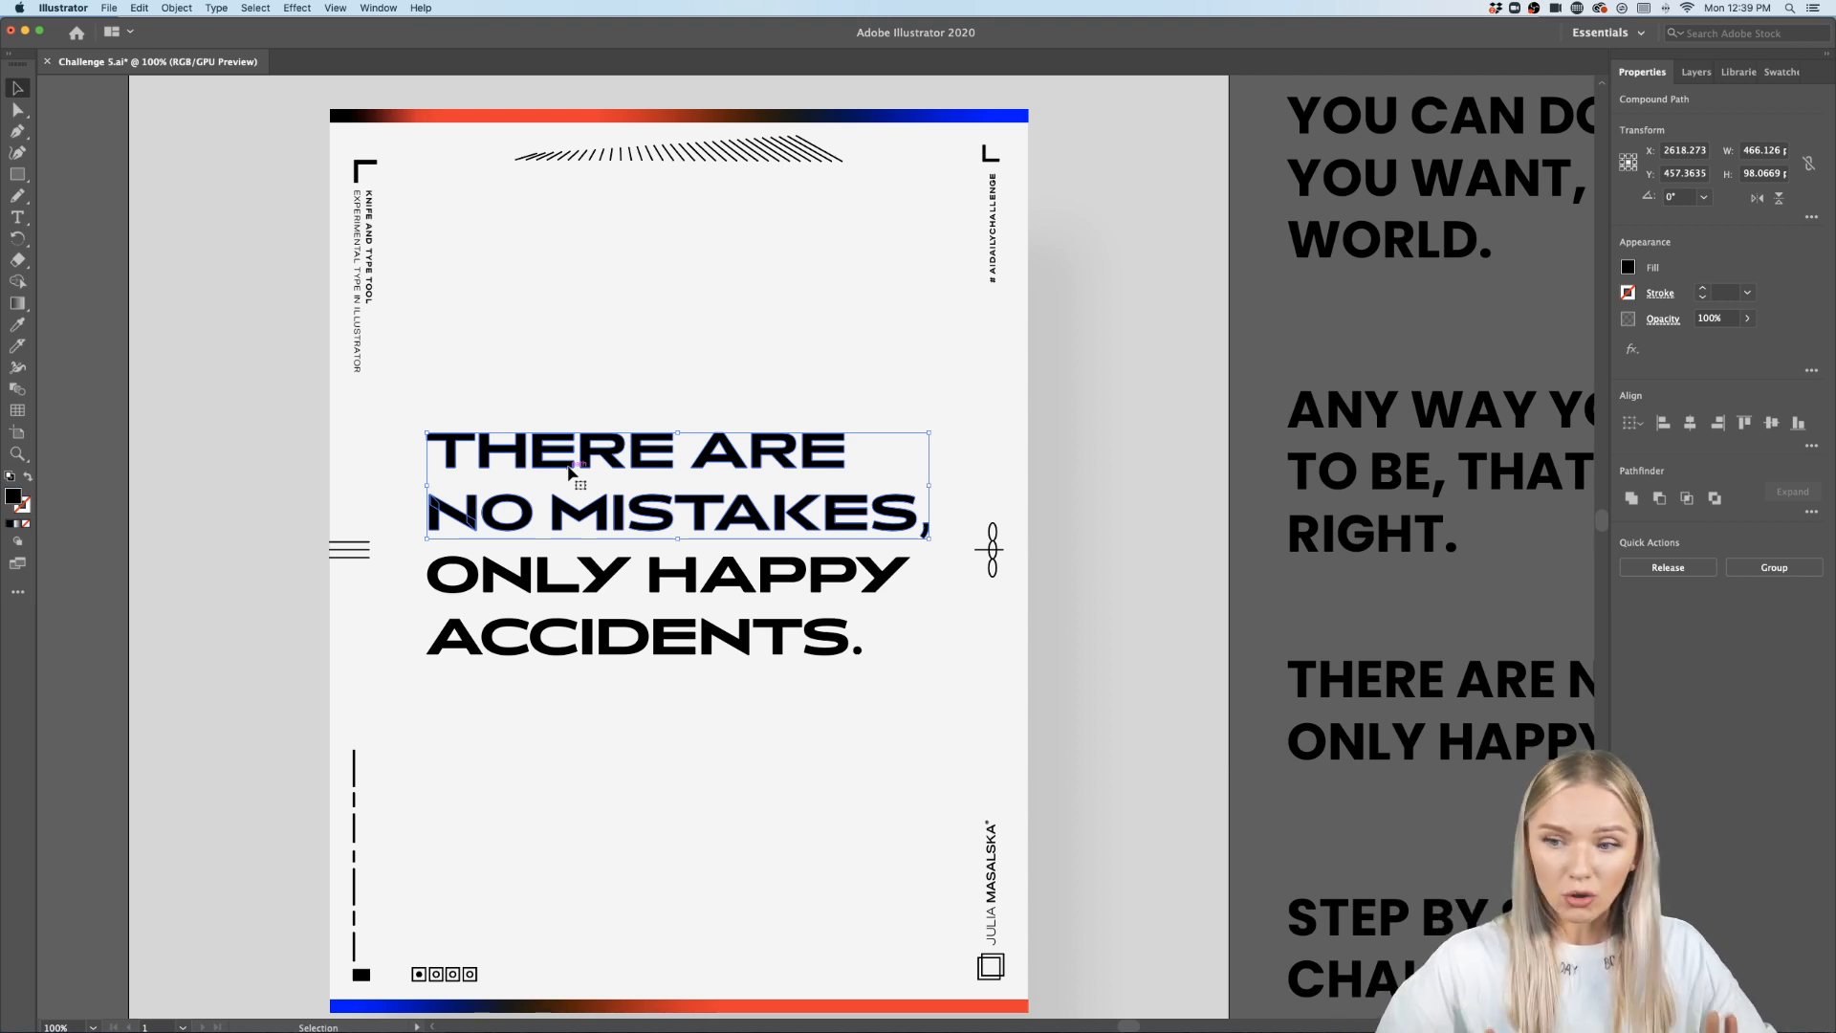
left_click(686, 388)
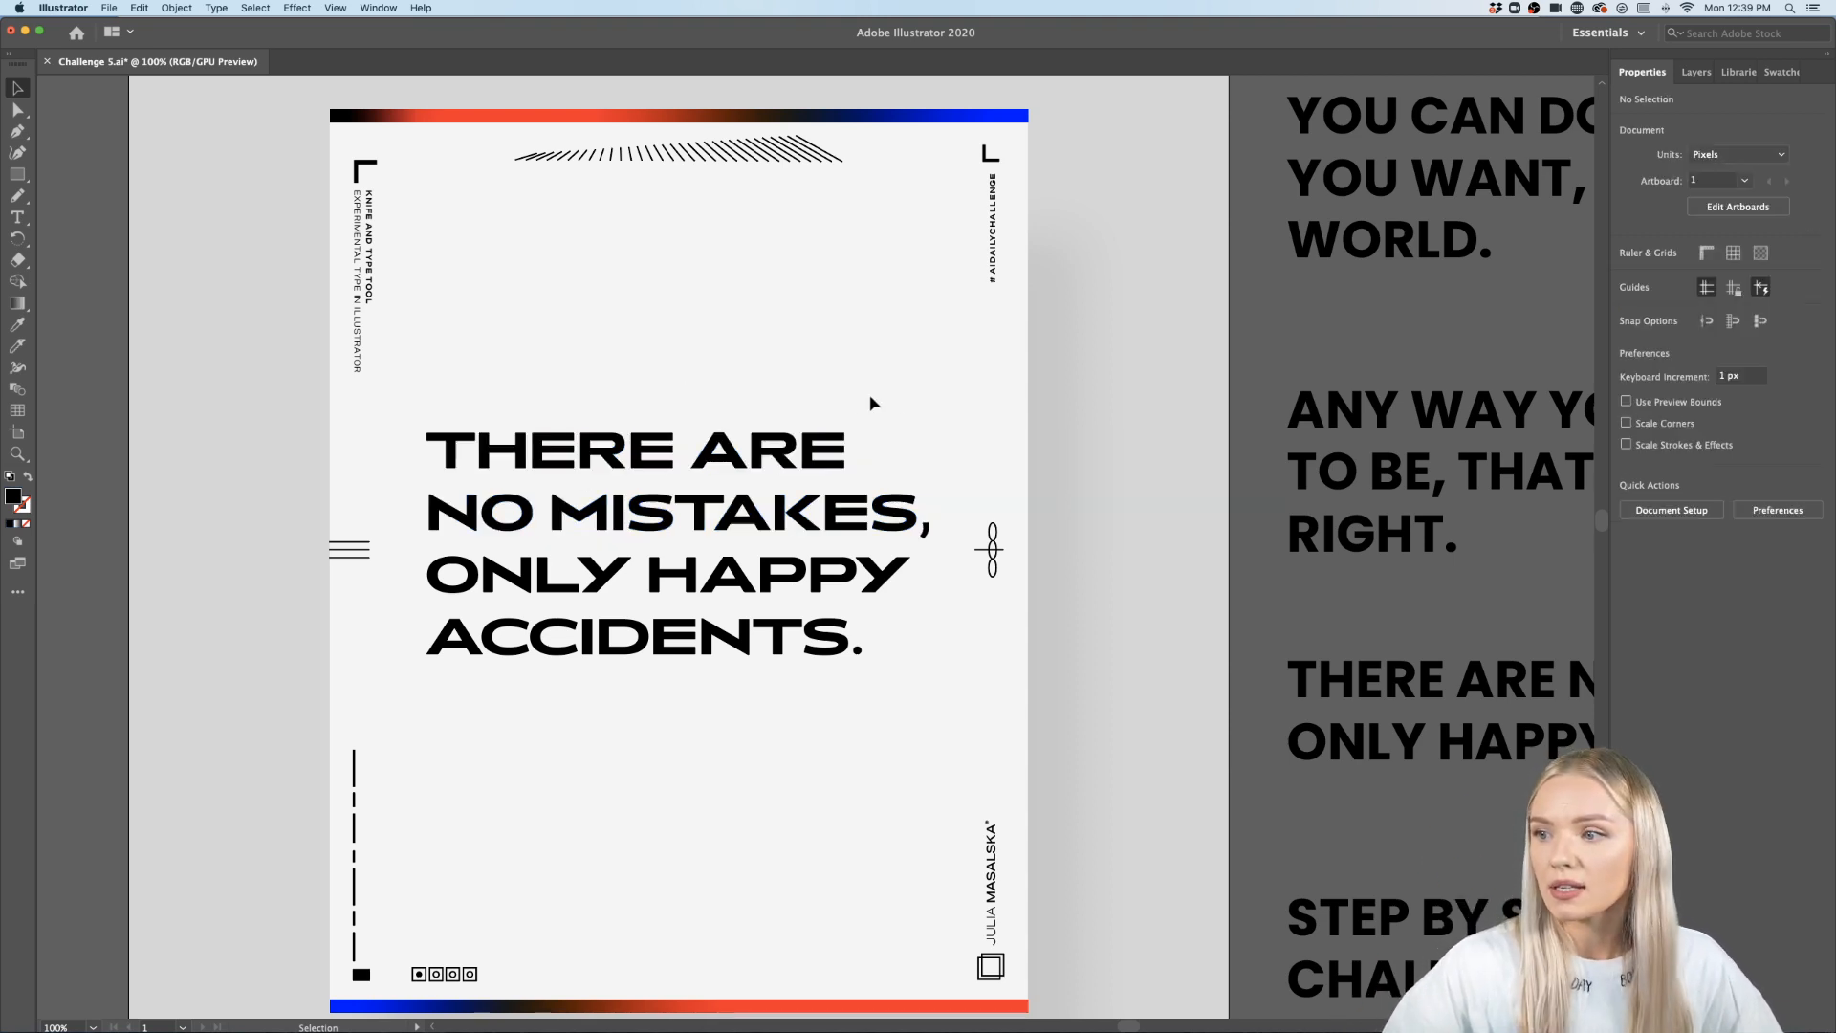
left_click_drag(431, 690, 400, 425)
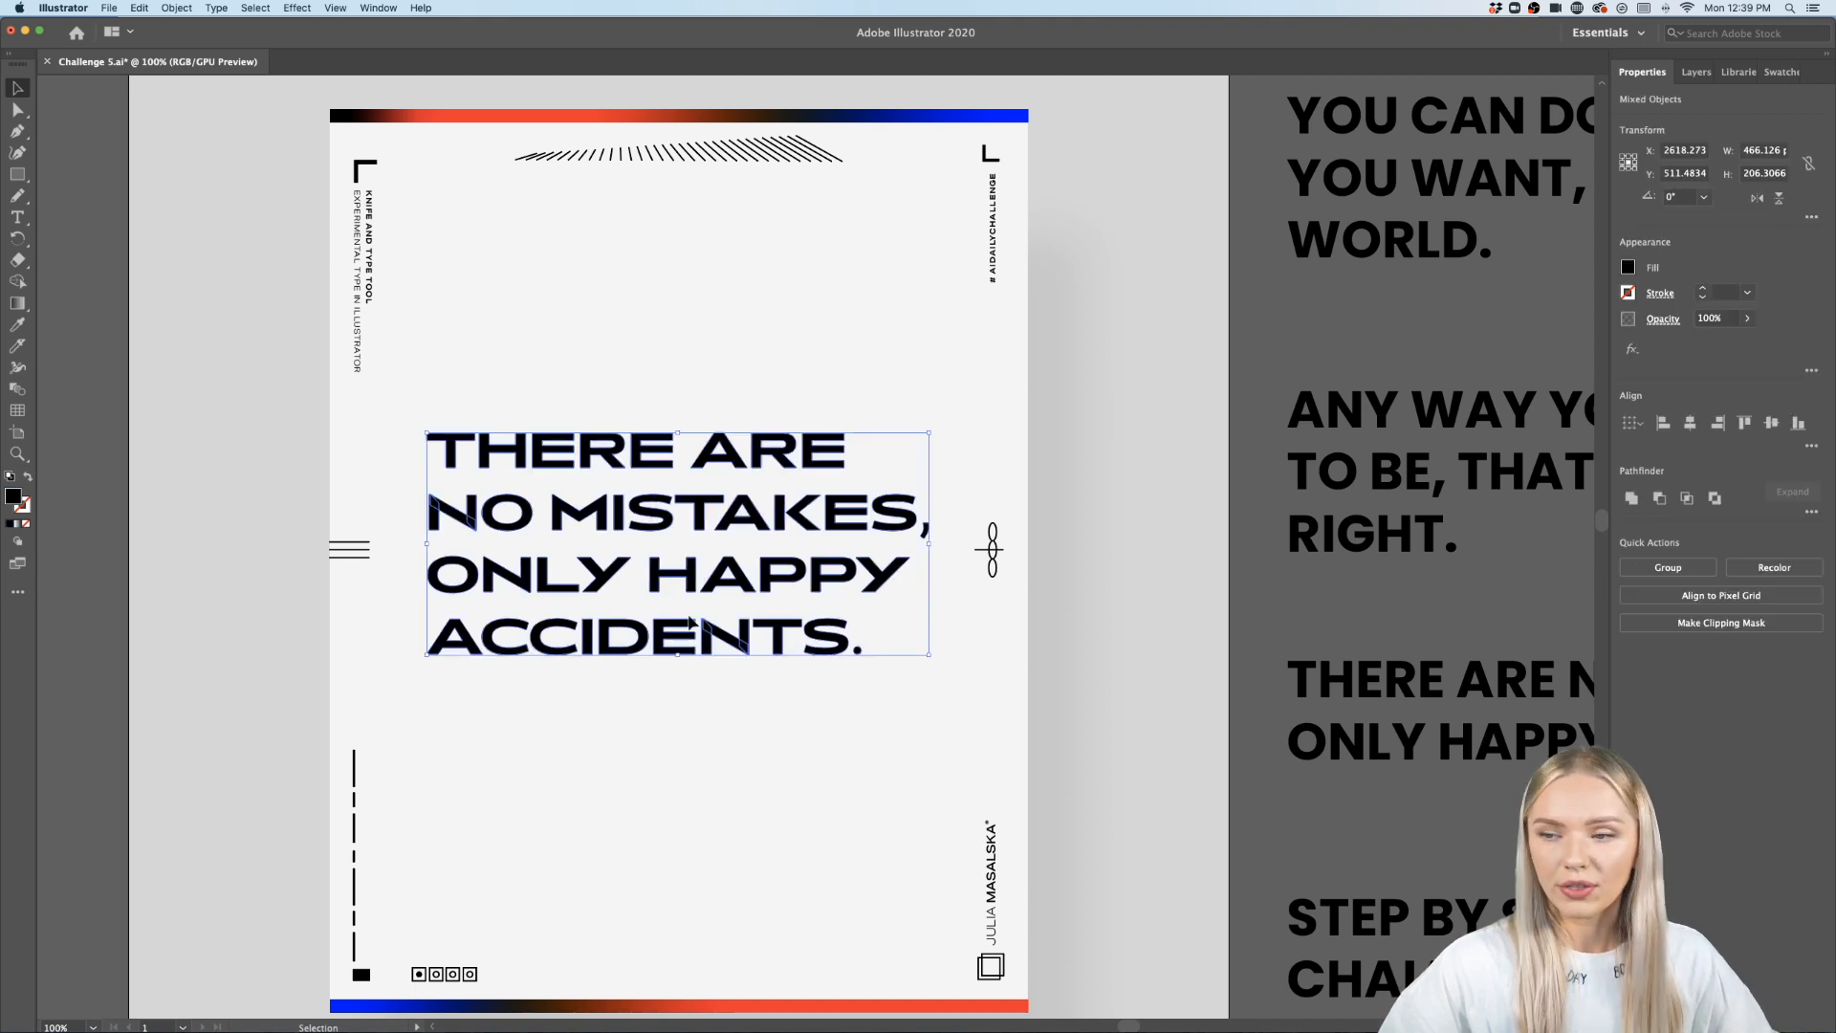
key("g")
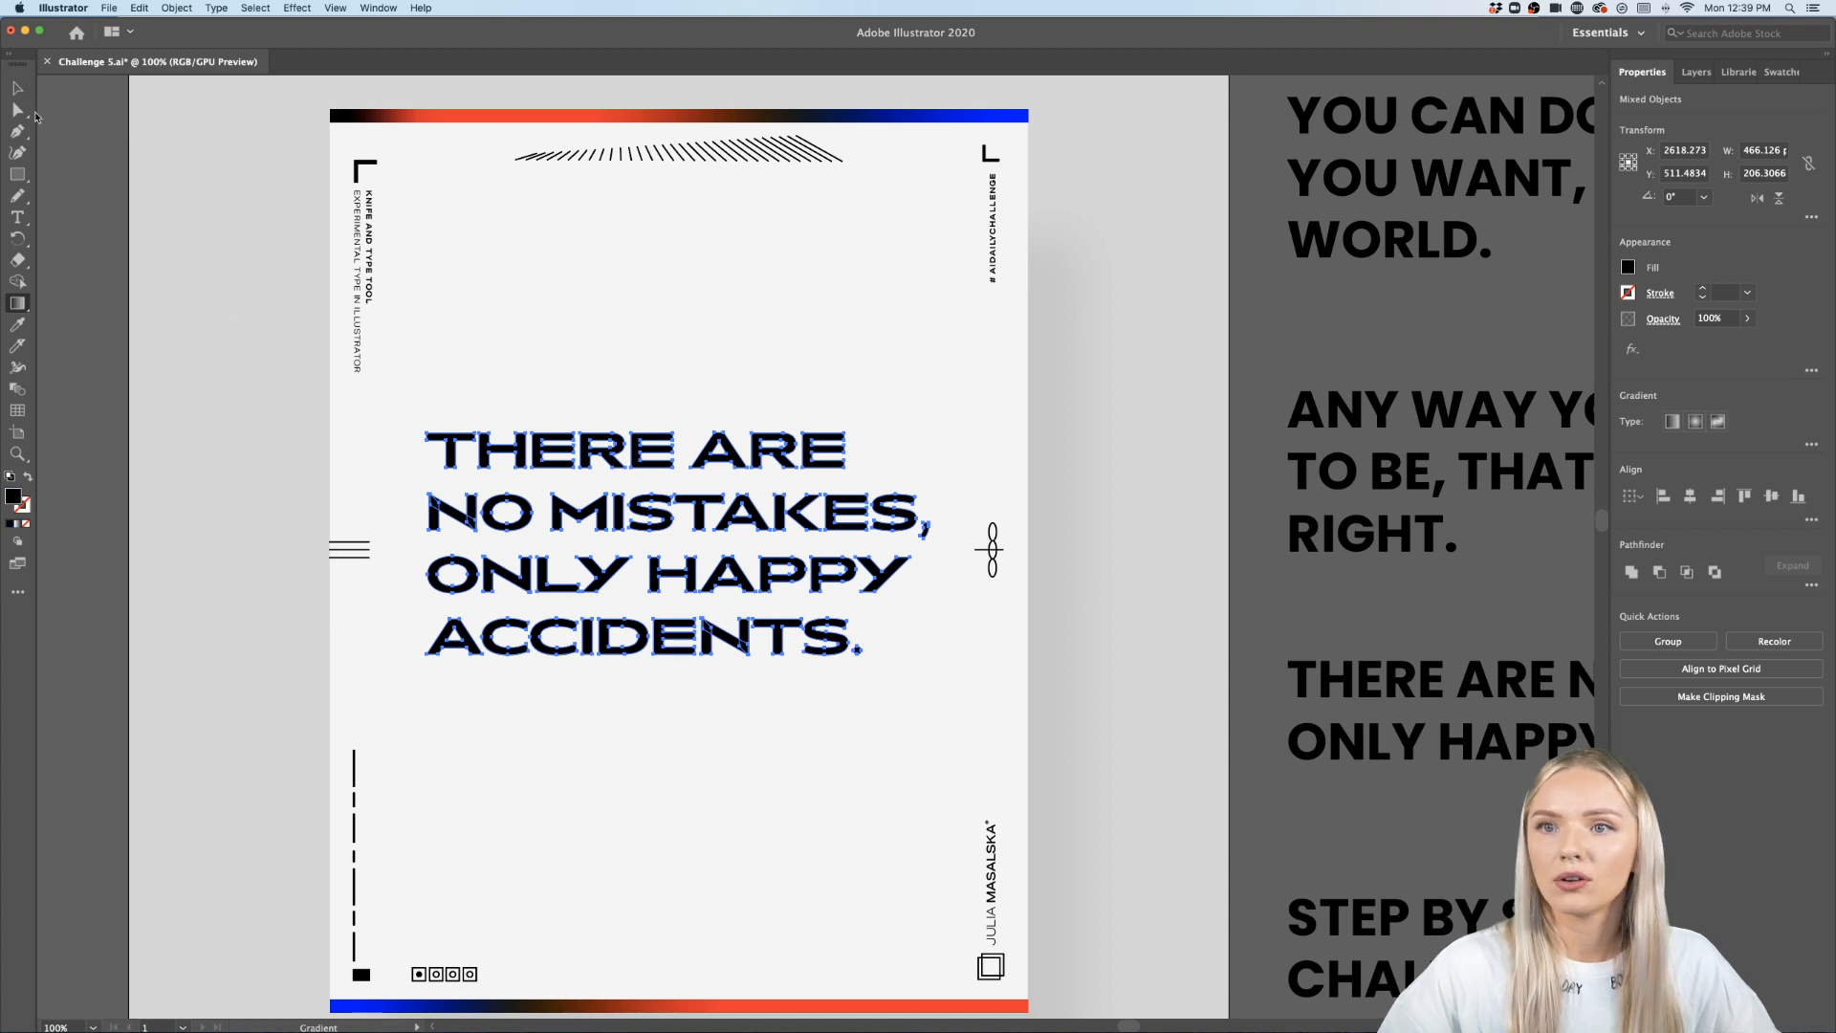
key("v")
left_click(670, 373)
left_click(532, 463)
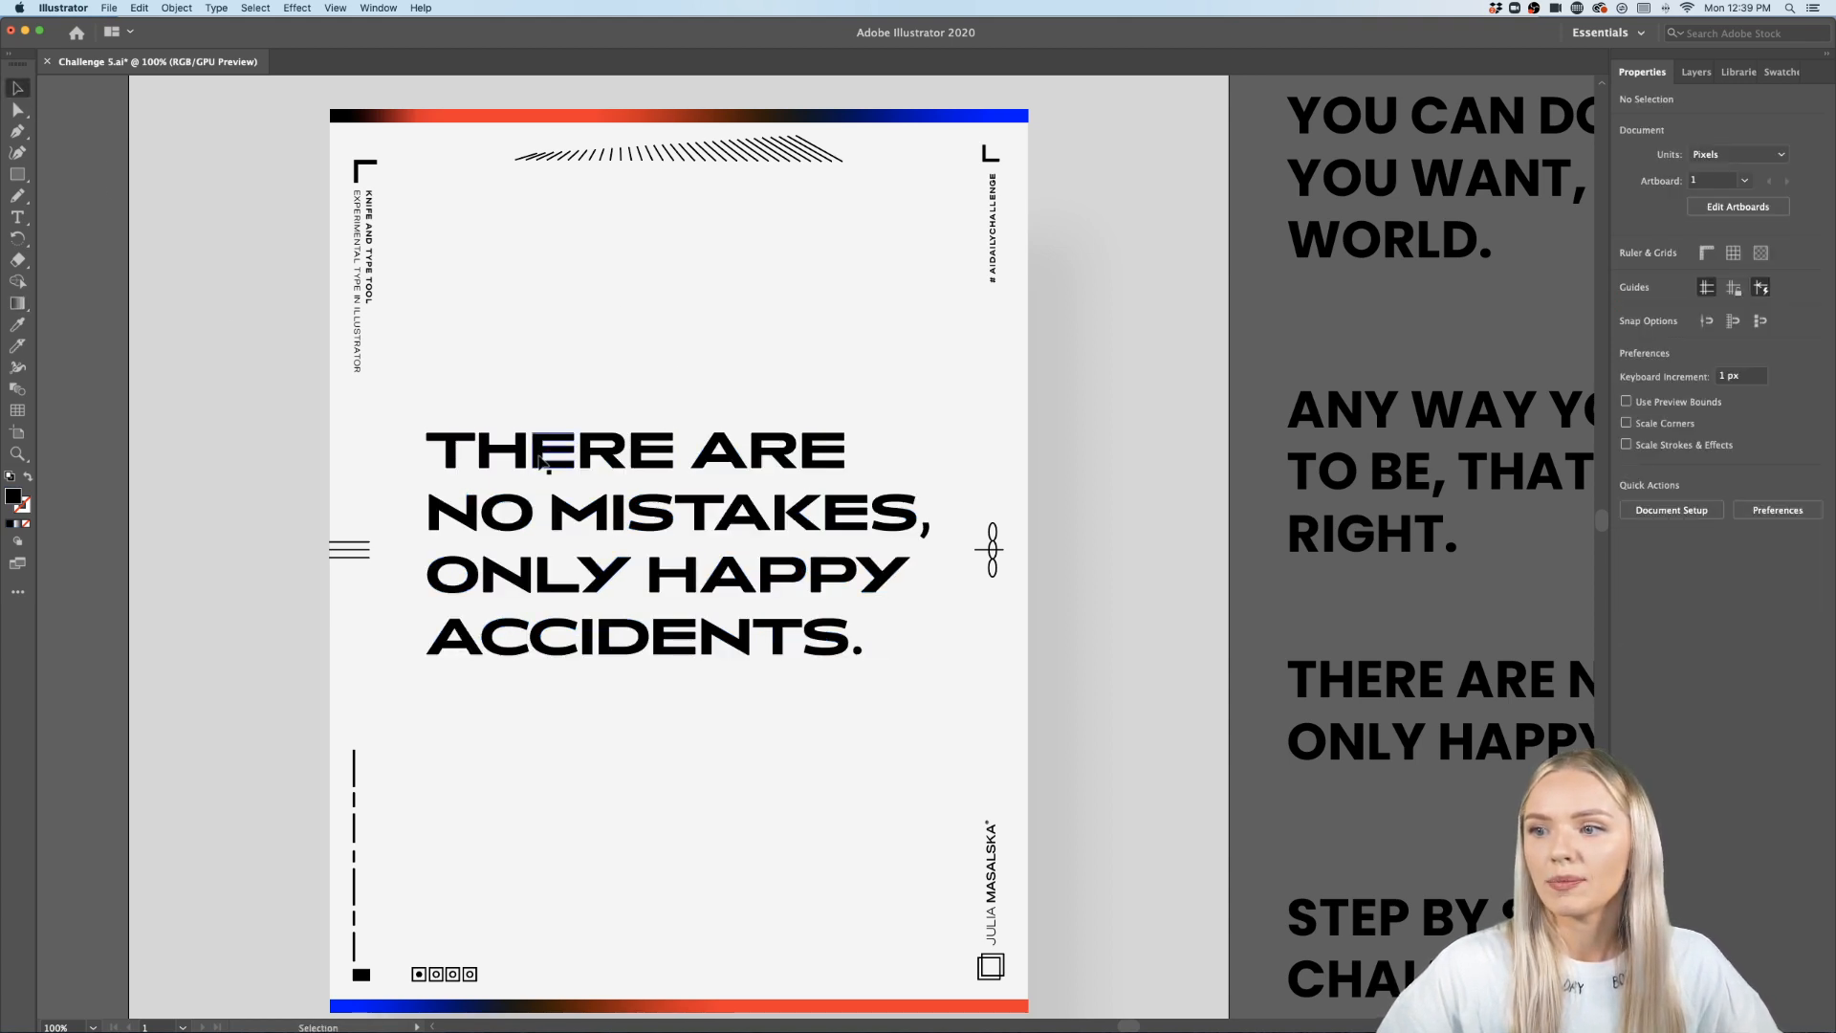
scroll(635, 457, "up", 1, "alt")
scroll(639, 468, "up", 1)
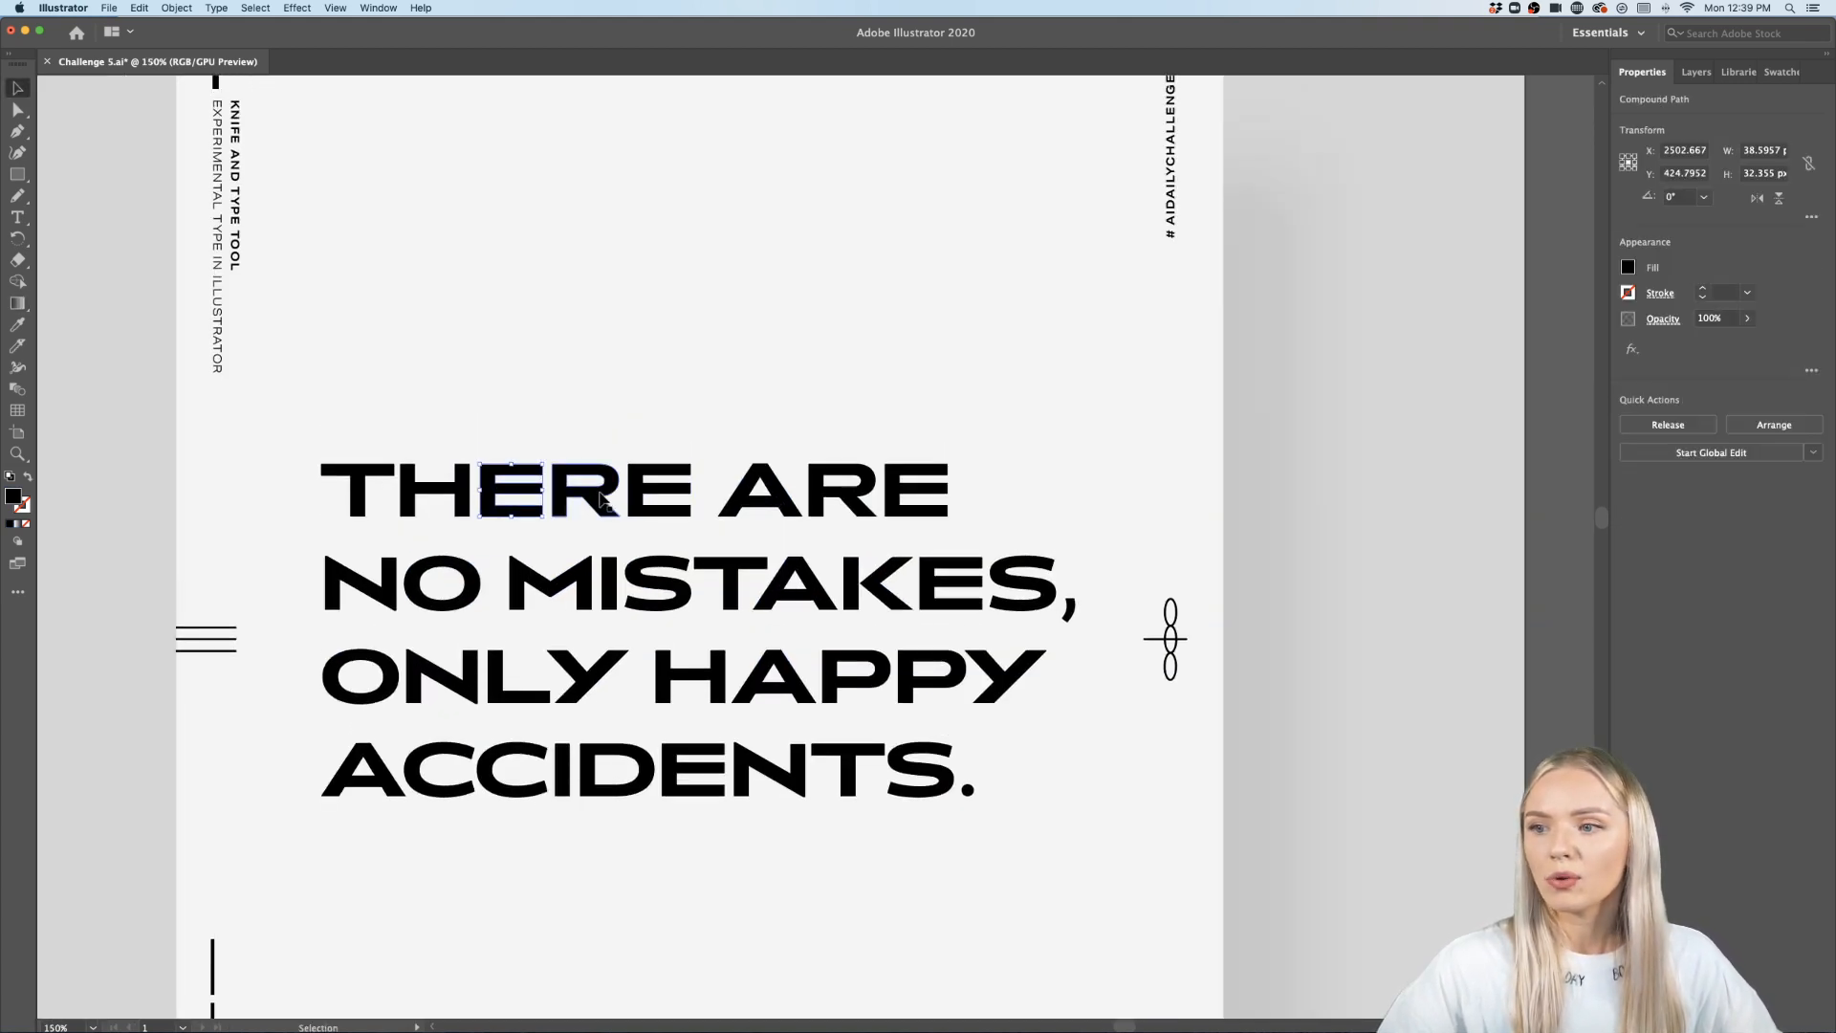
left_click_drag(617, 483, 632, 389)
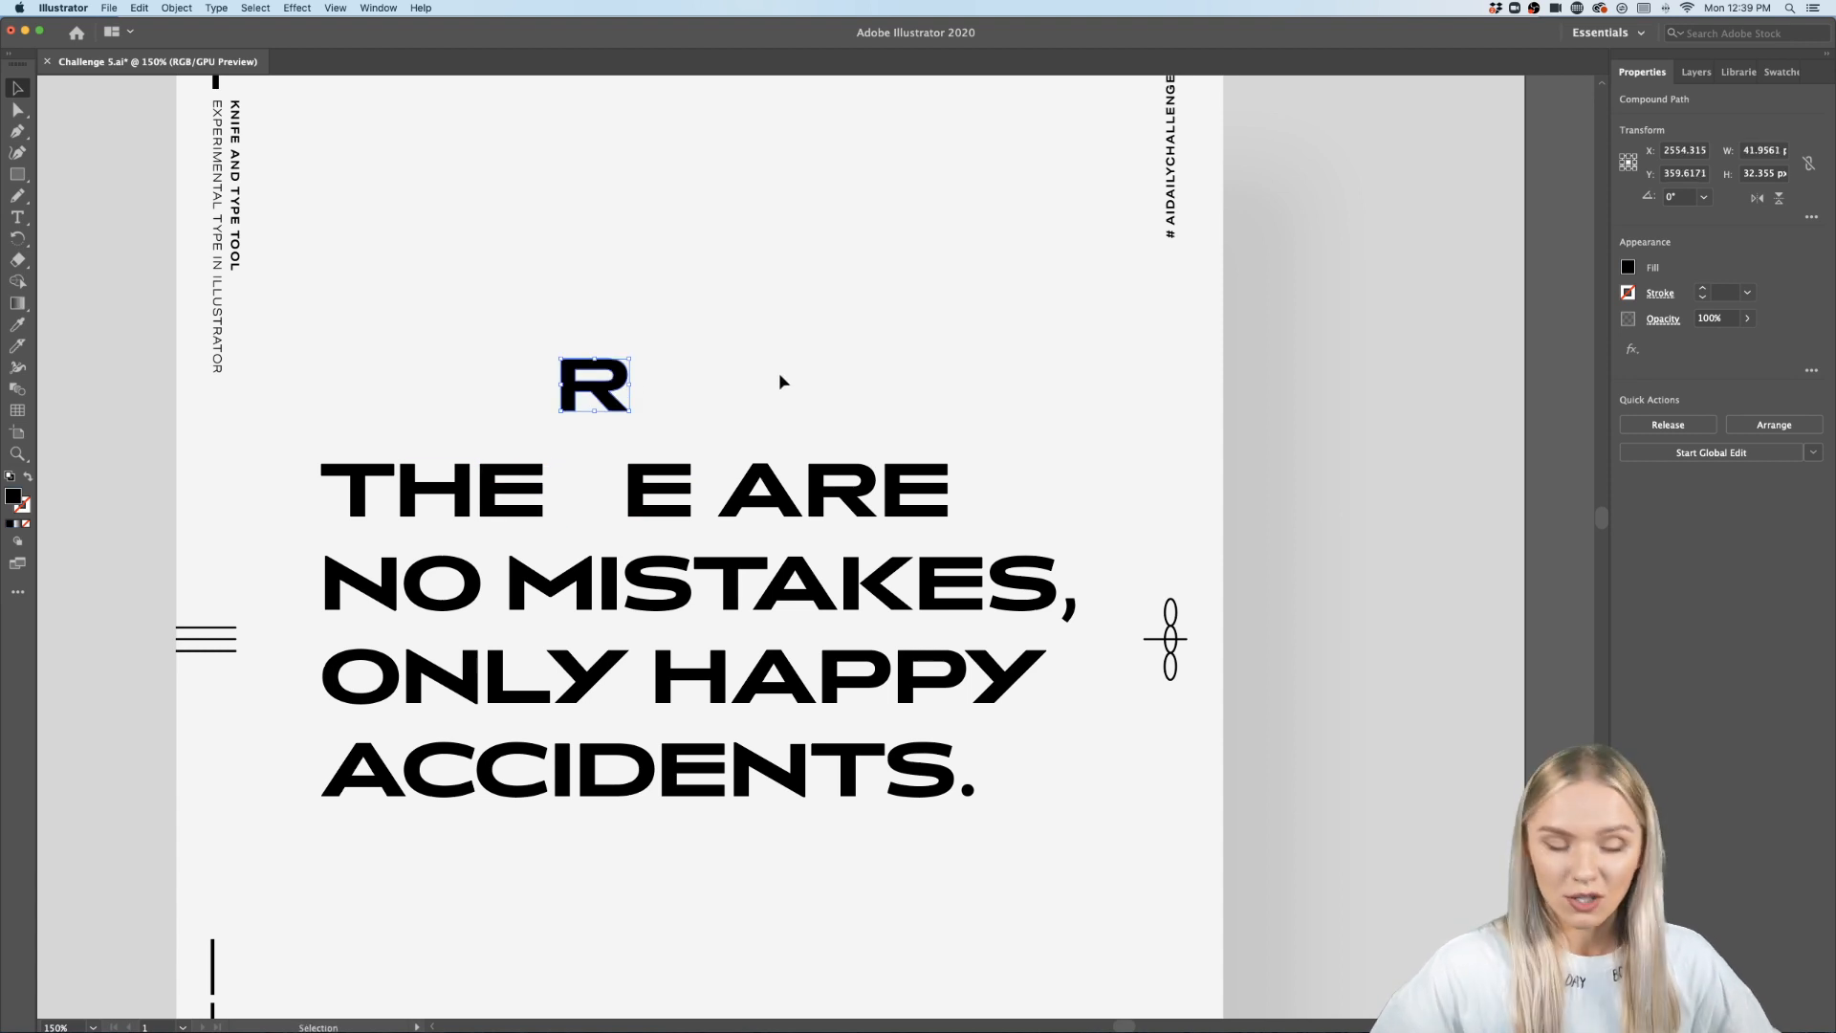
key("cmd+z")
- Split the quote by moving the THERE ARE NO MISTAKES lines up and the ONLY HAPPY ACCIDENTS lines down
left_click_drag(1106, 405, 325, 613)
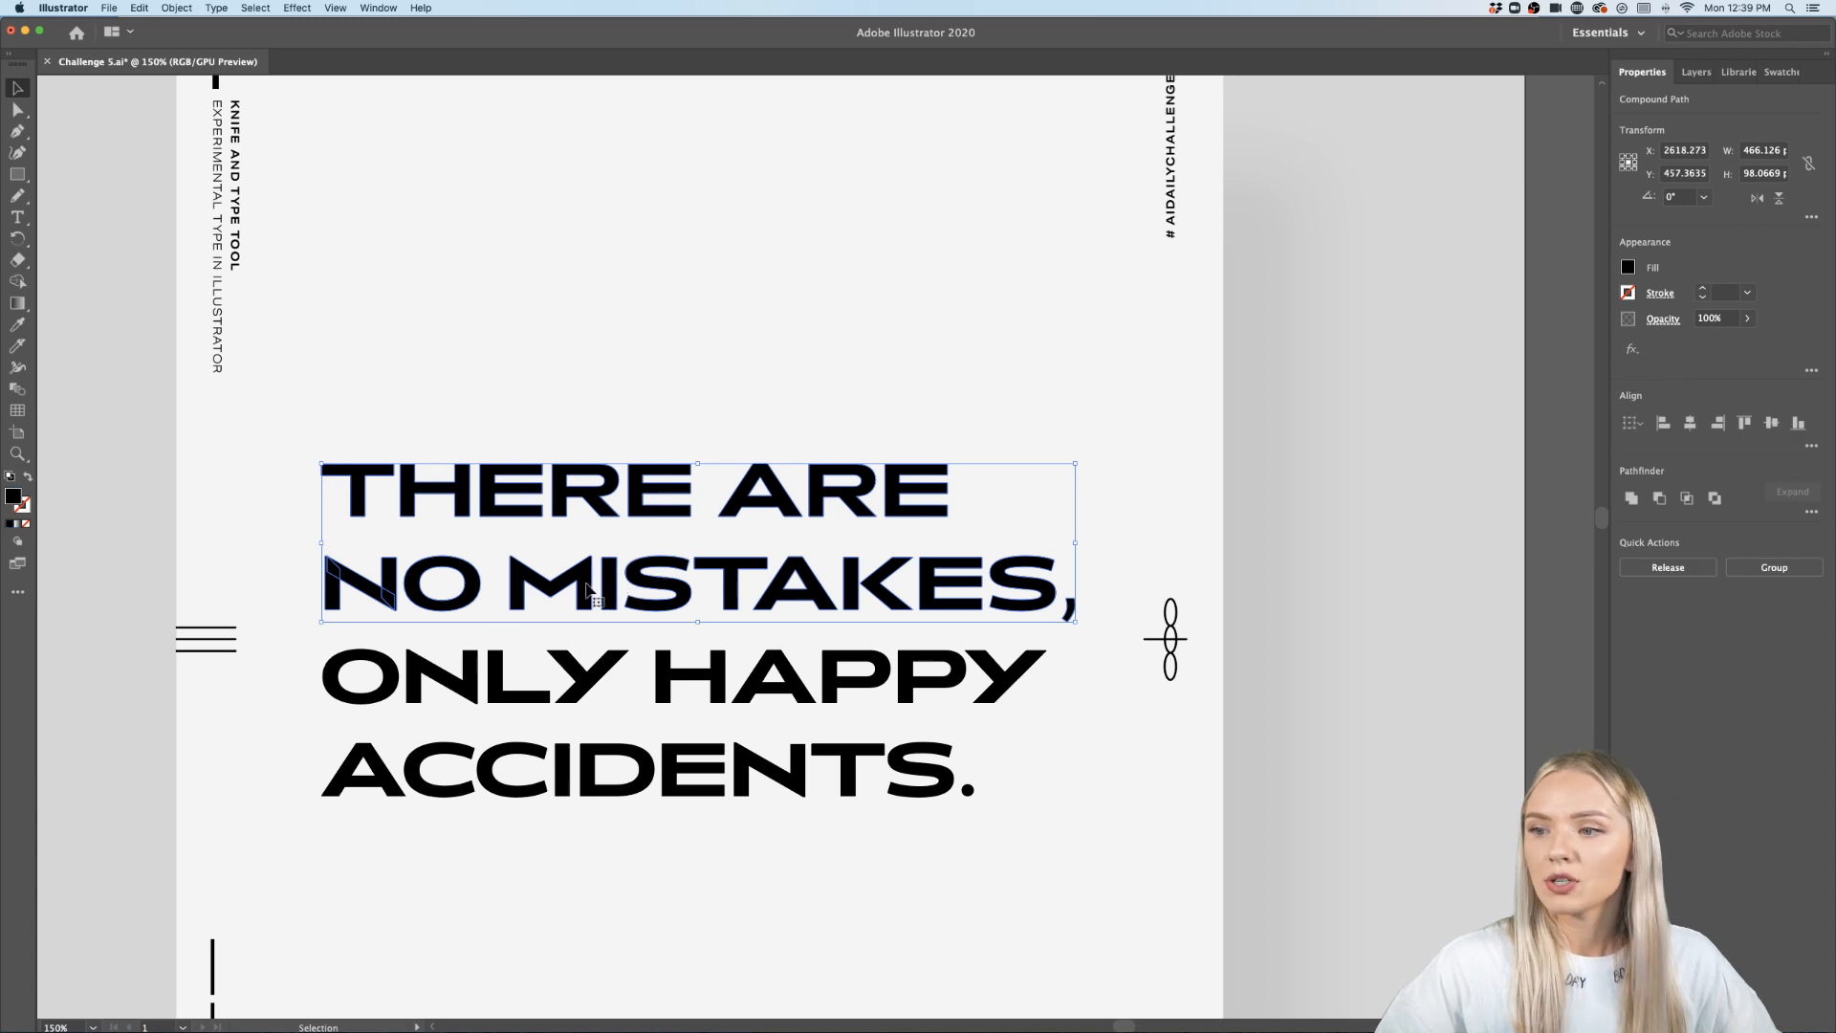
left_click_drag(589, 588, 591, 449)
scroll(591, 450, "down", 3)
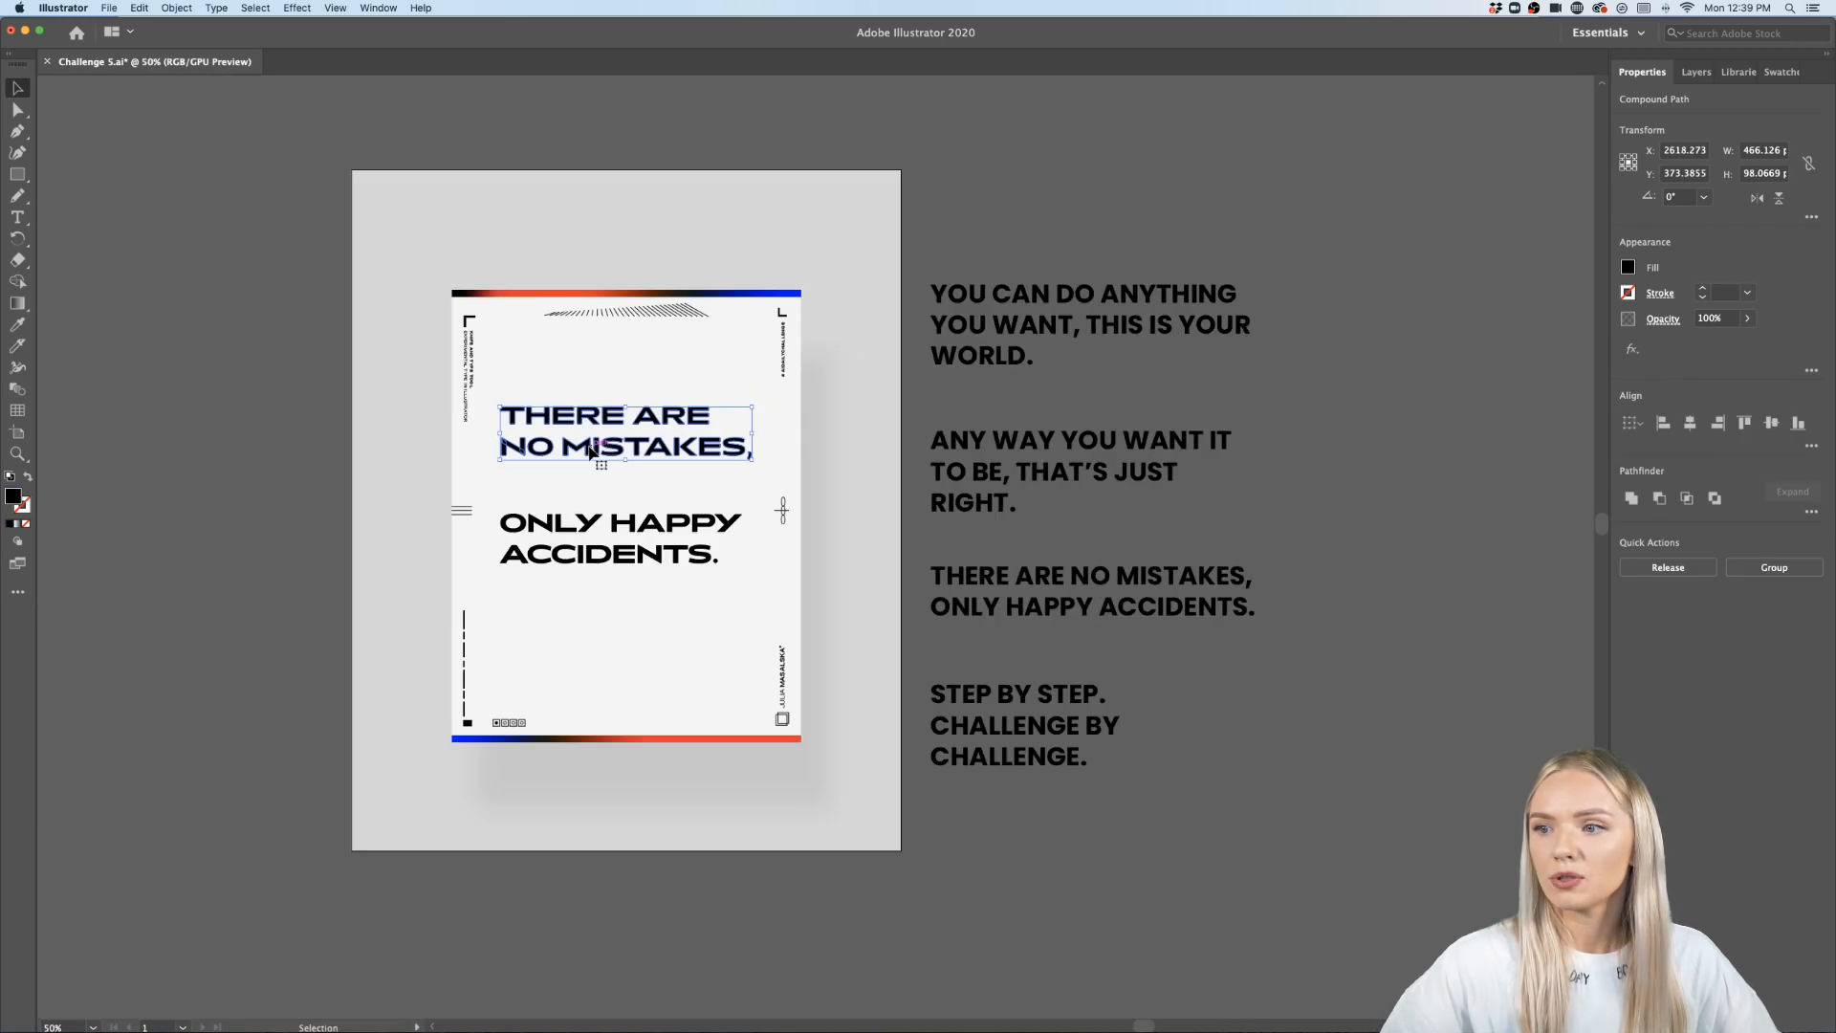
scroll(622, 547, "down", 2)
scroll(622, 546, "up", 1)
scroll(622, 547, "up", 2)
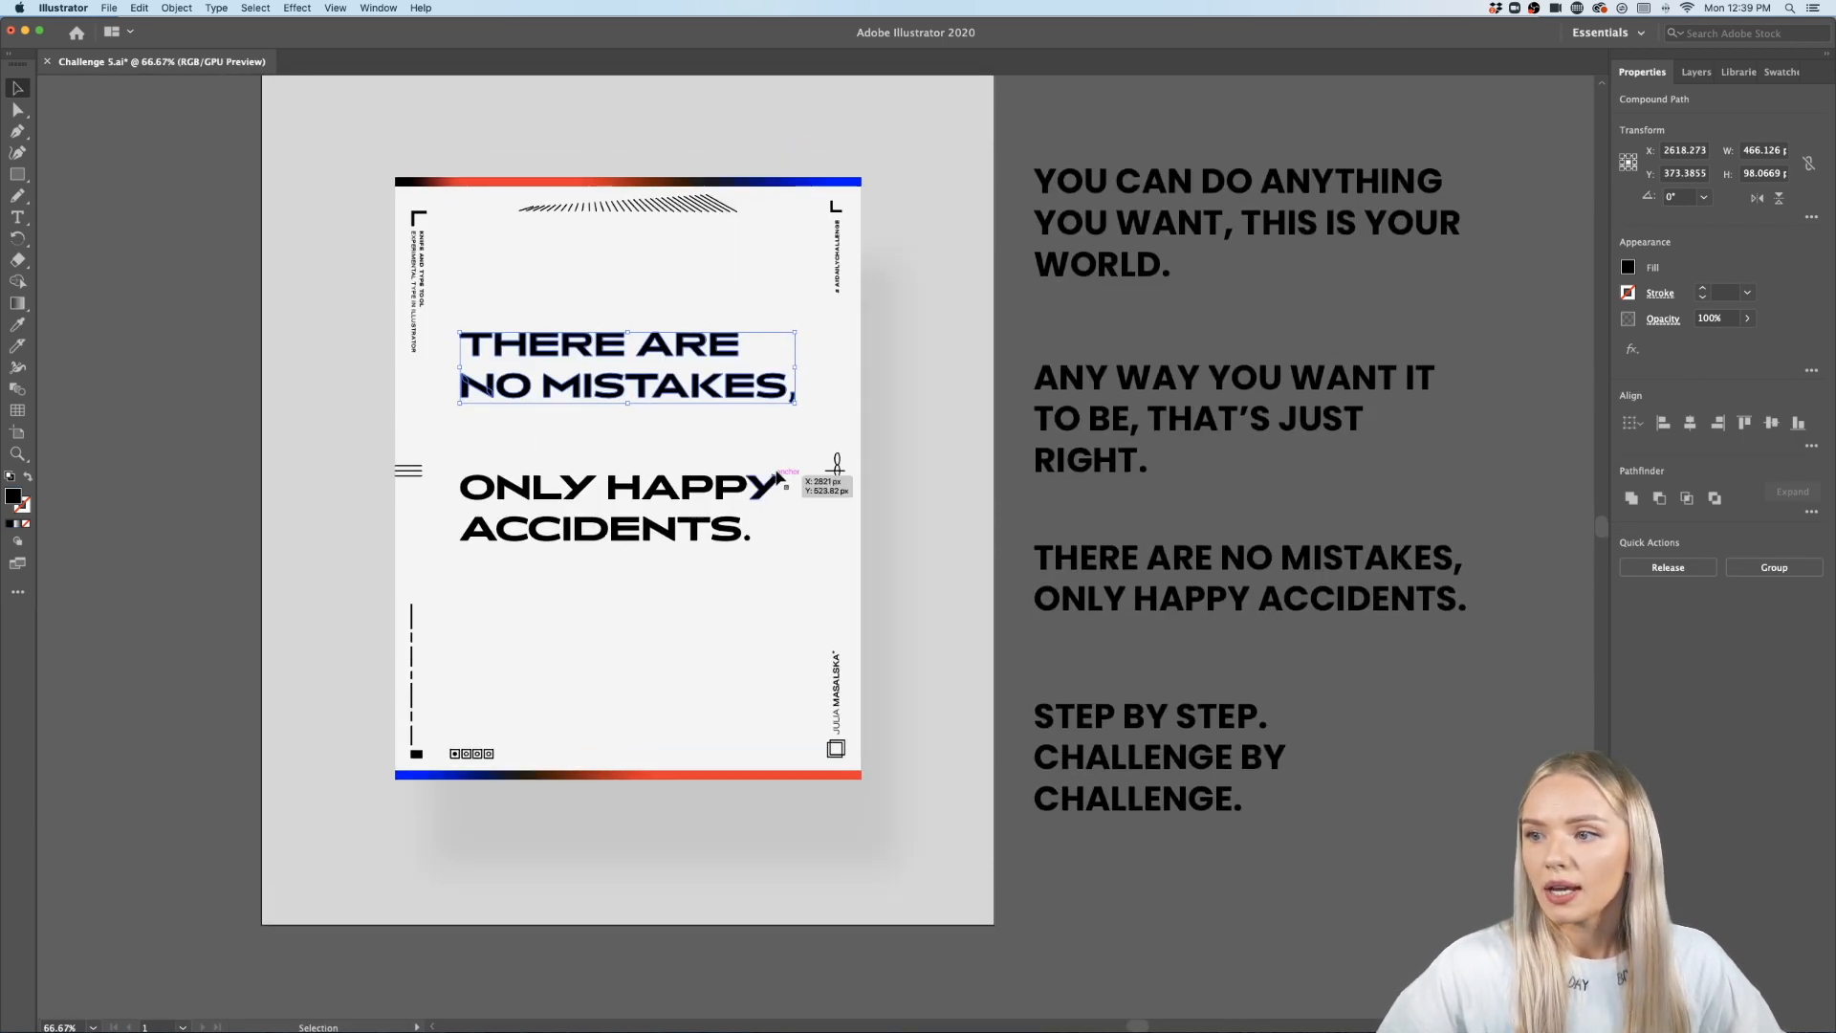
mouse_move(472, 554)
left_mouse_down()
mouse_move(487, 504)
mouse_move(487, 536)
left_mouse_up()
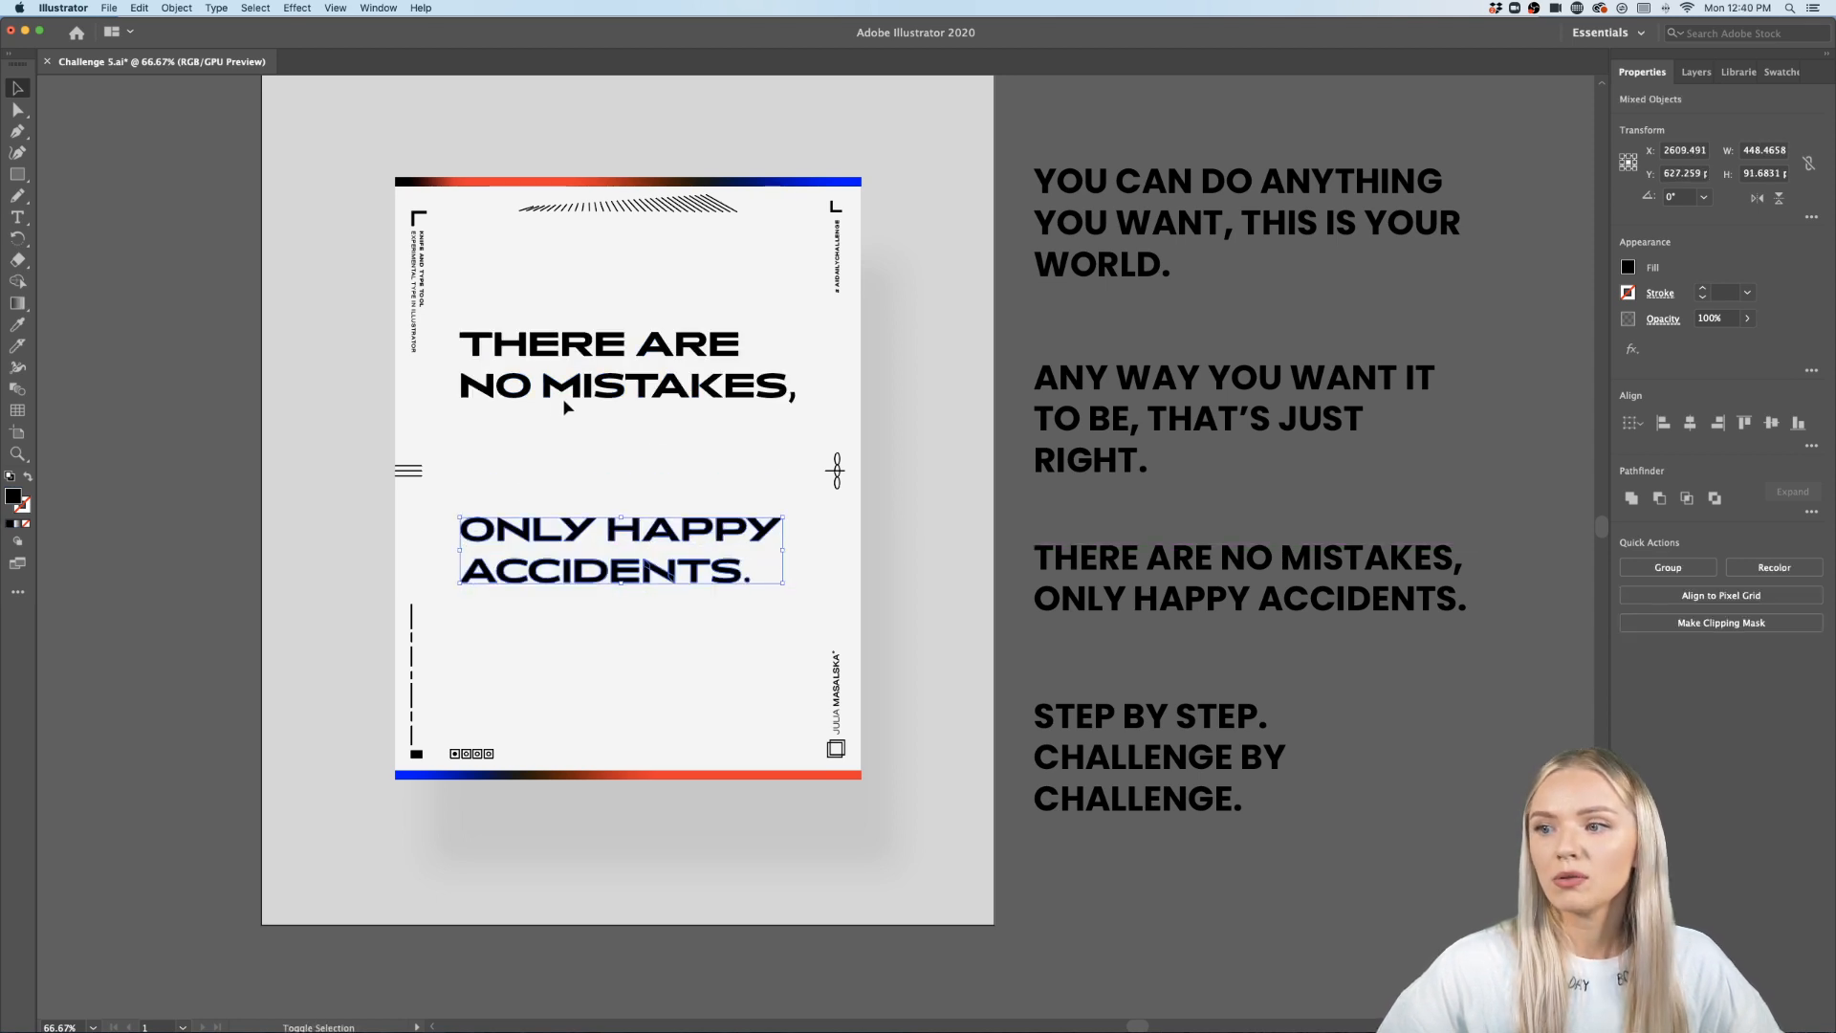
- Group the THERE ARE NO MISTAKES lines together and the ONLY HAPPY ACCIDENTS lines together as two separate groups
scroll(611, 461, "up", 1)
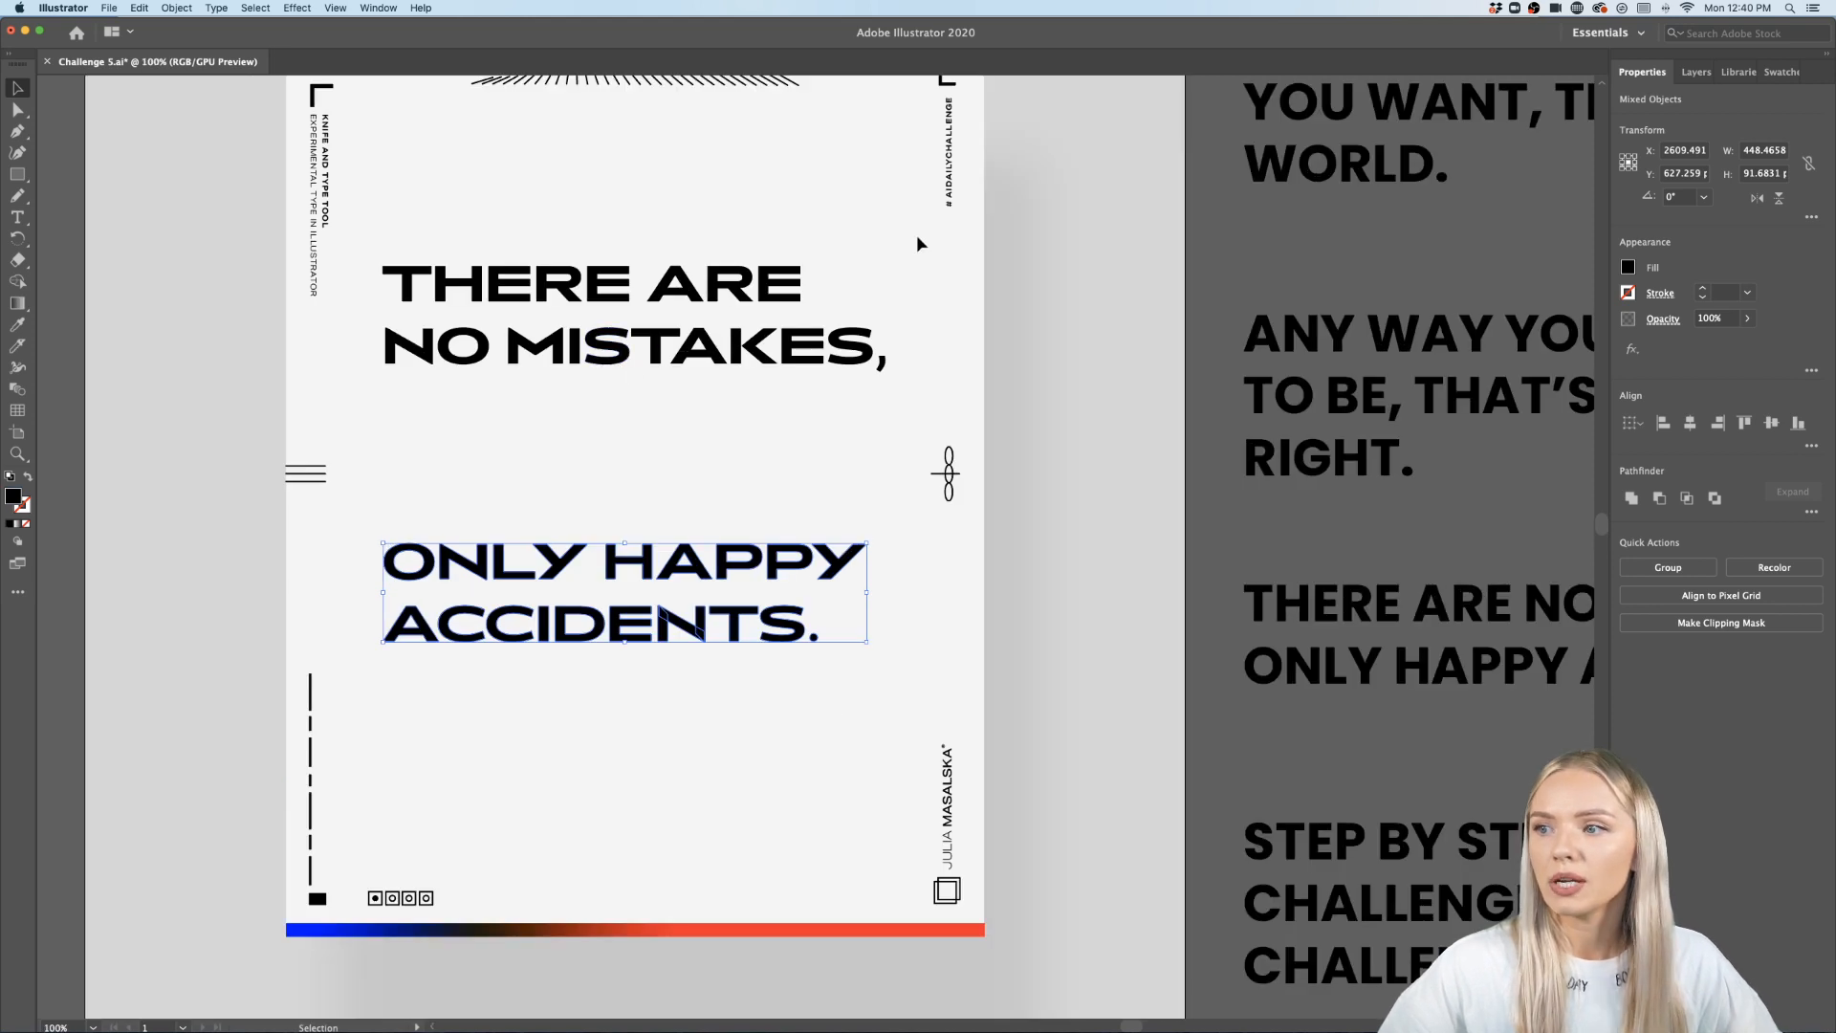
left_click(448, 355)
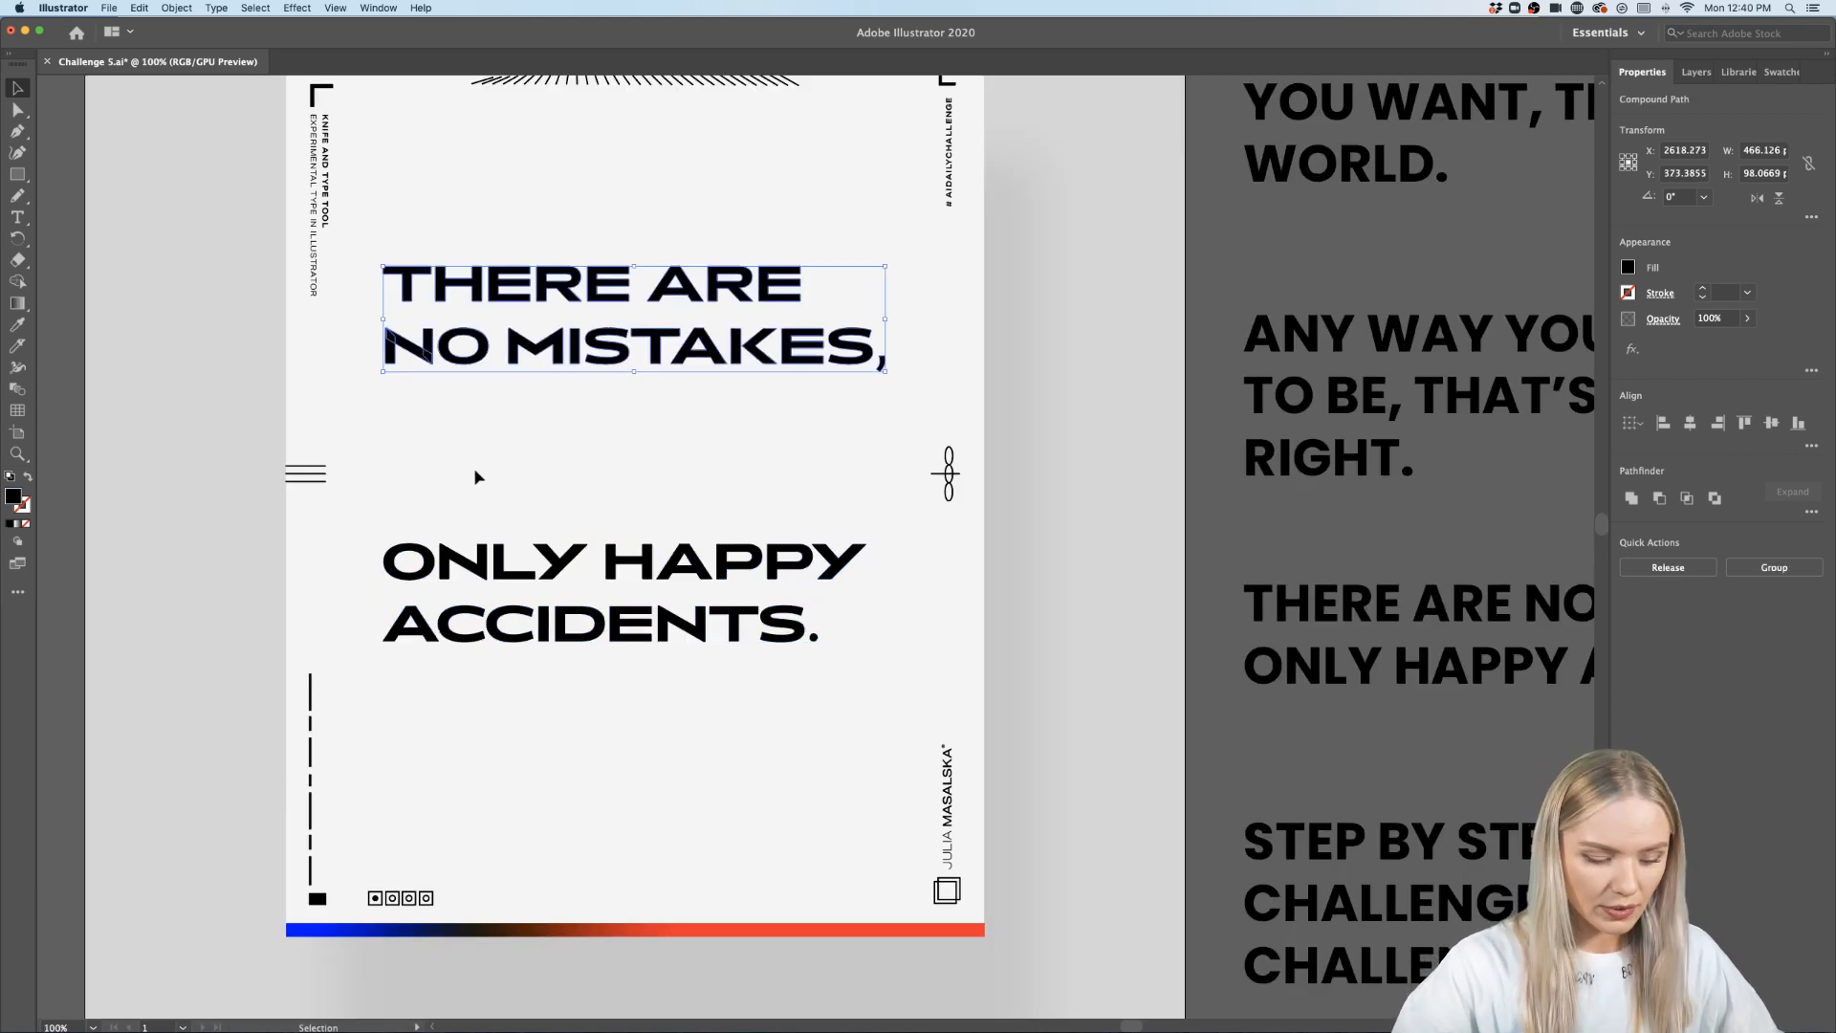
key("super+g")
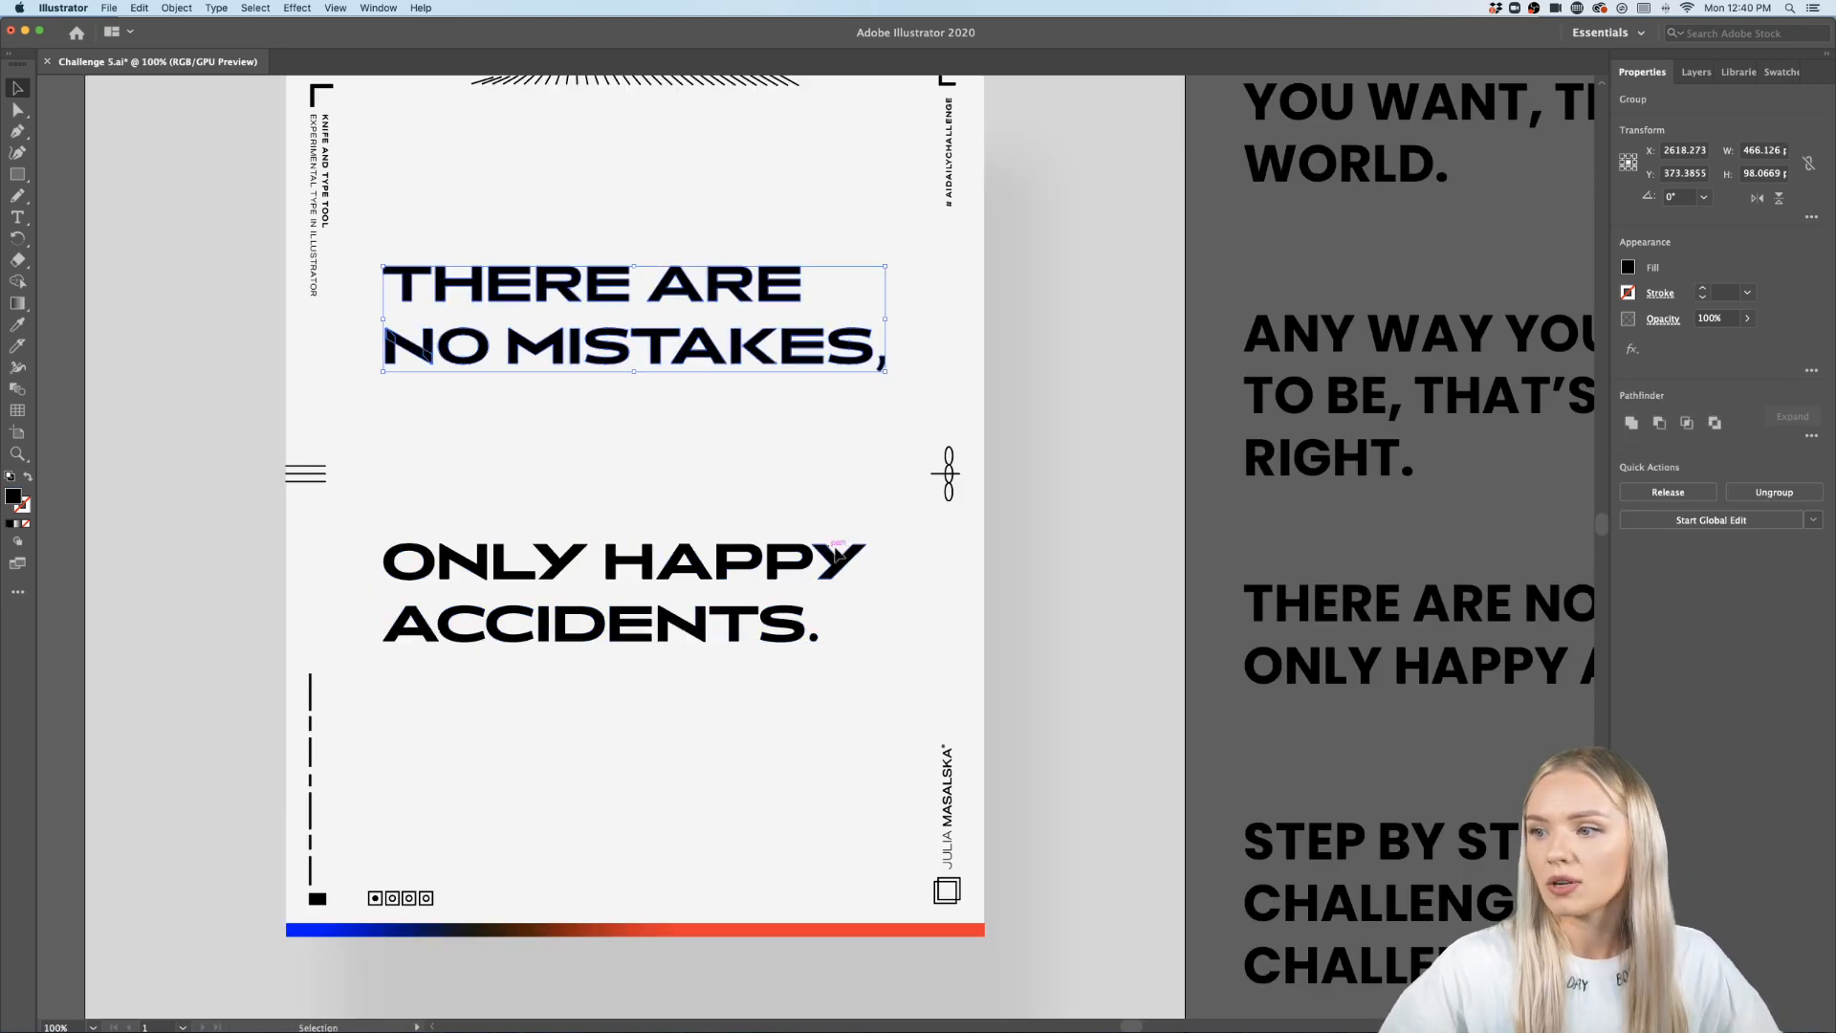
left_click_drag(889, 520, 369, 658)
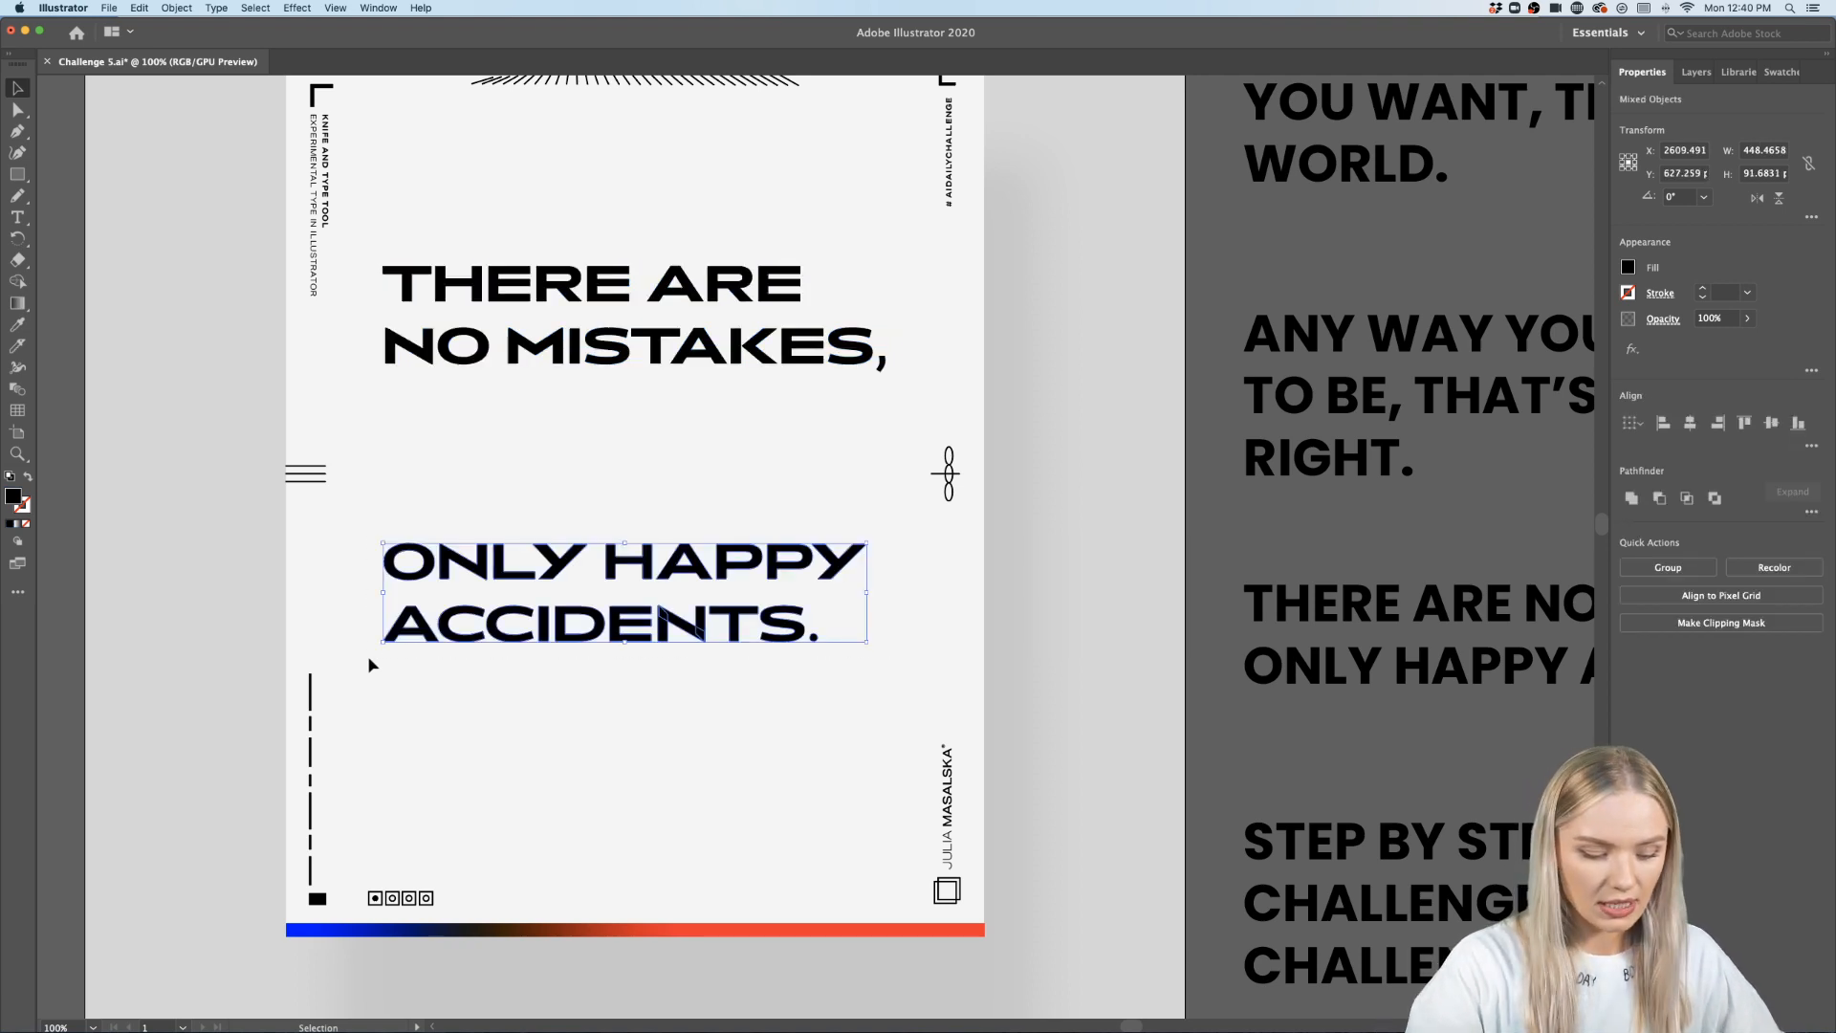
key("super+g")
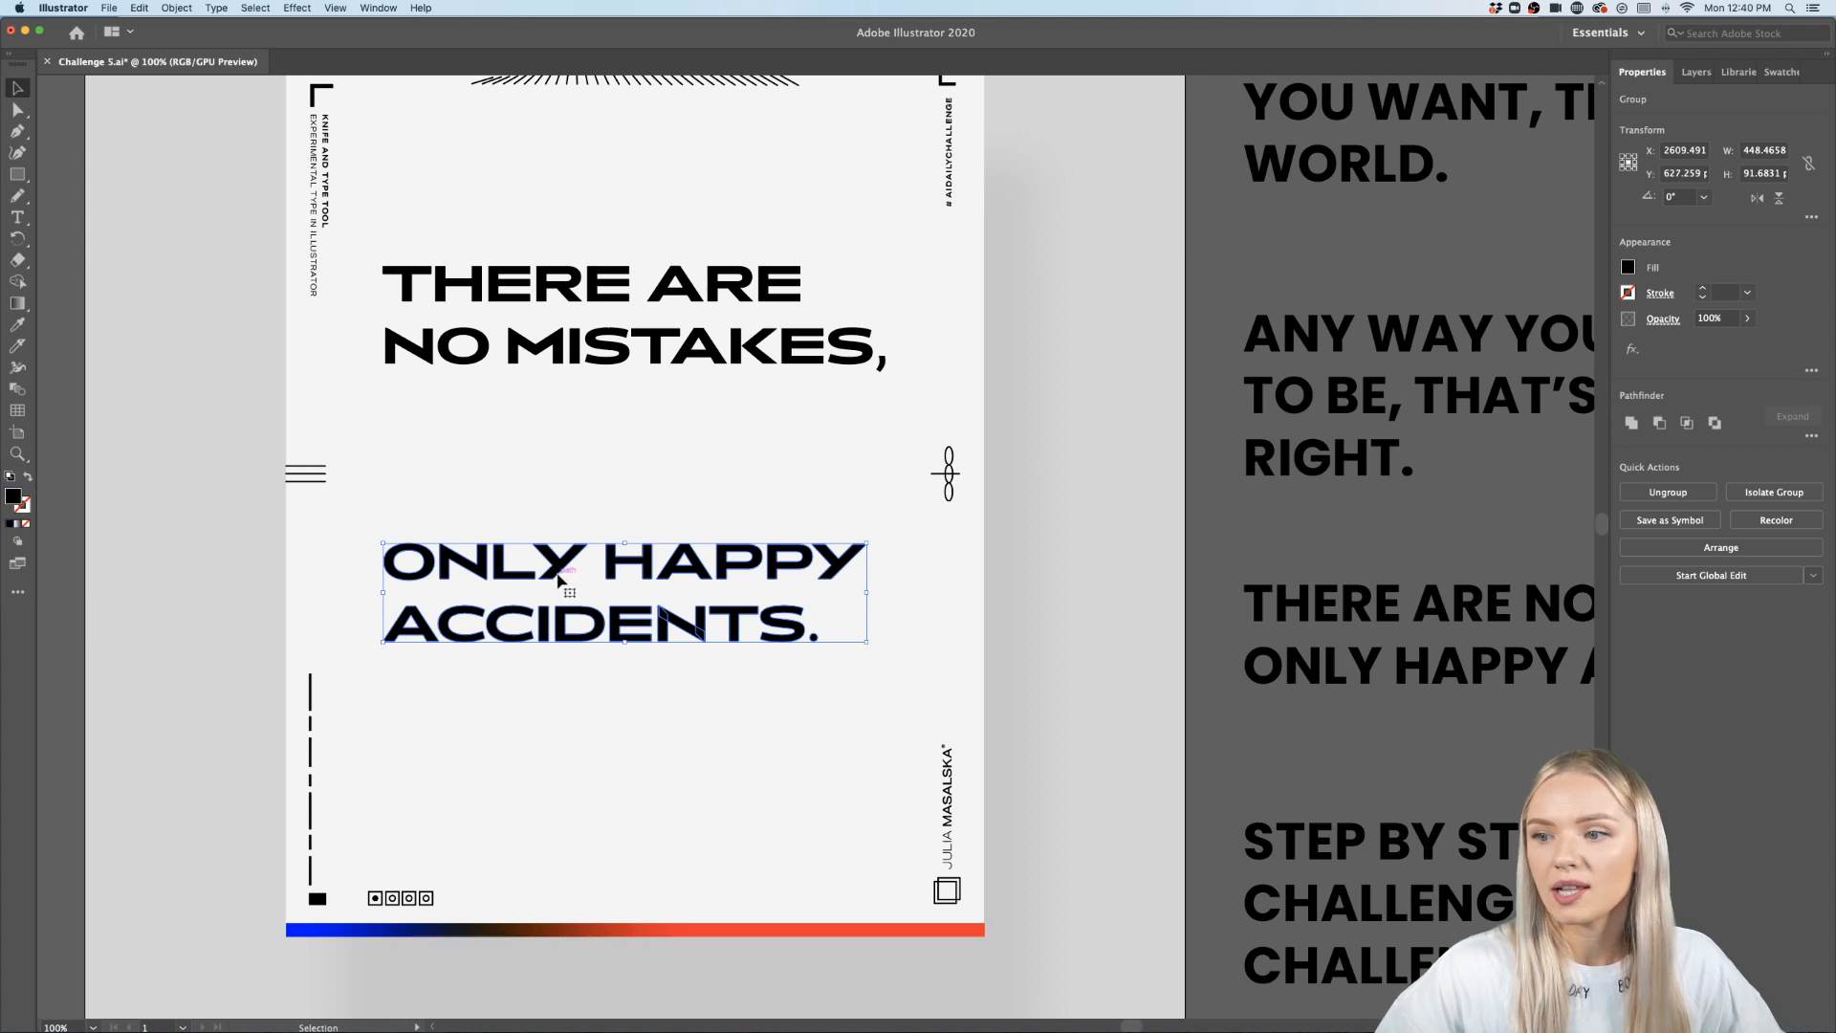
- Nudge the ONLY HAPPY ACCIDENTS group slightly lower on the poster
left_click_drag(551, 573, 552, 594)
left_click(643, 765)
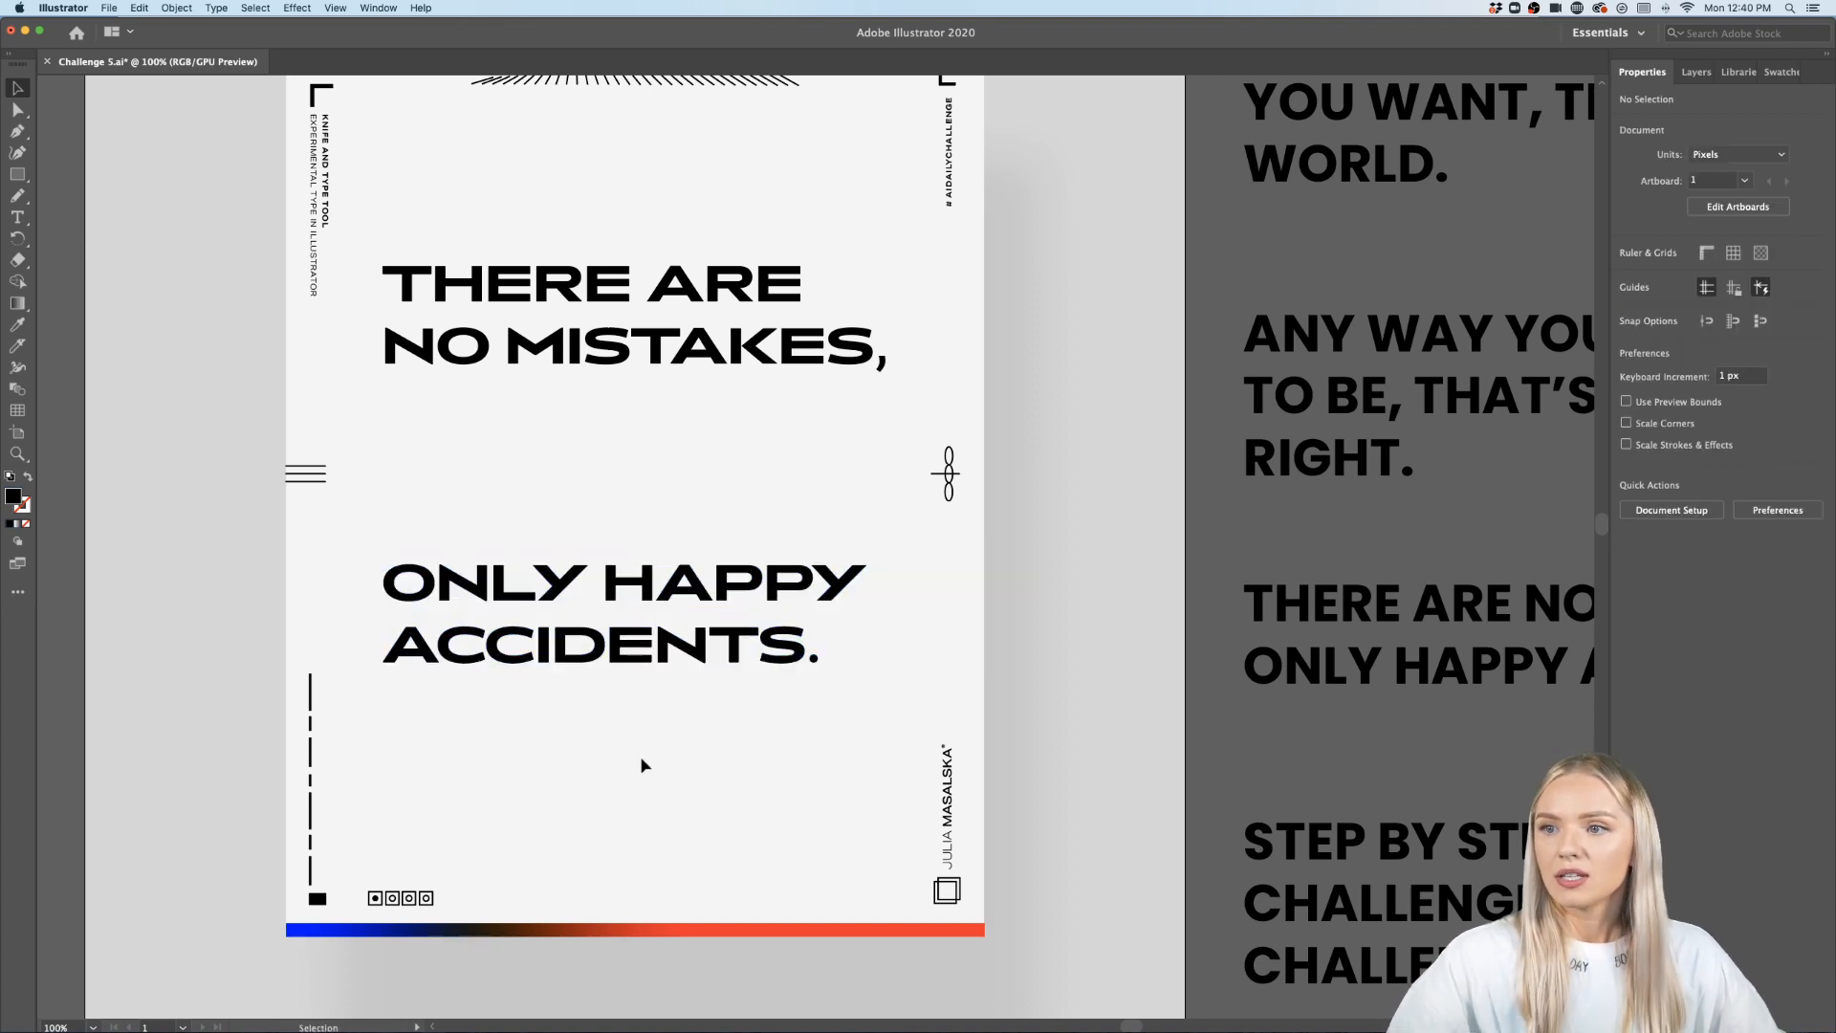
- Find the Knife tool in the full All Tools list and activate it
scroll(628, 340, "up", 2)
scroll(627, 336, "up", 4)
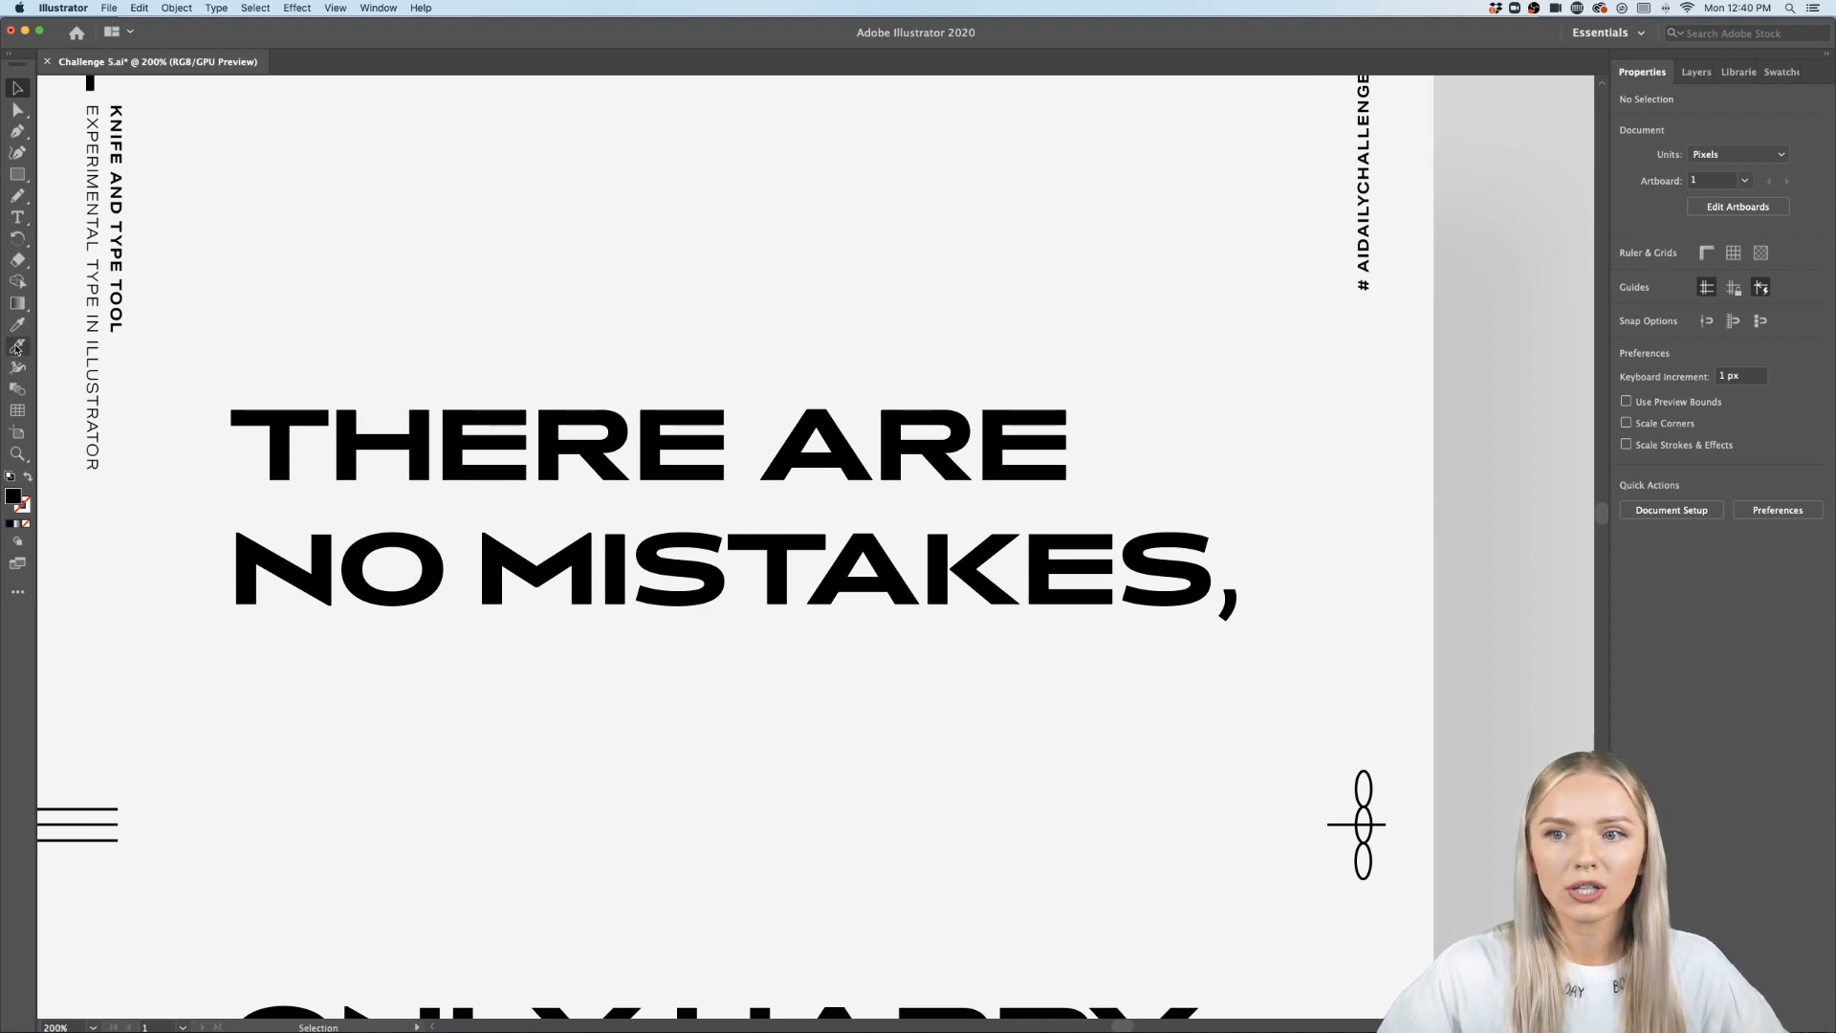
left_click(18, 594)
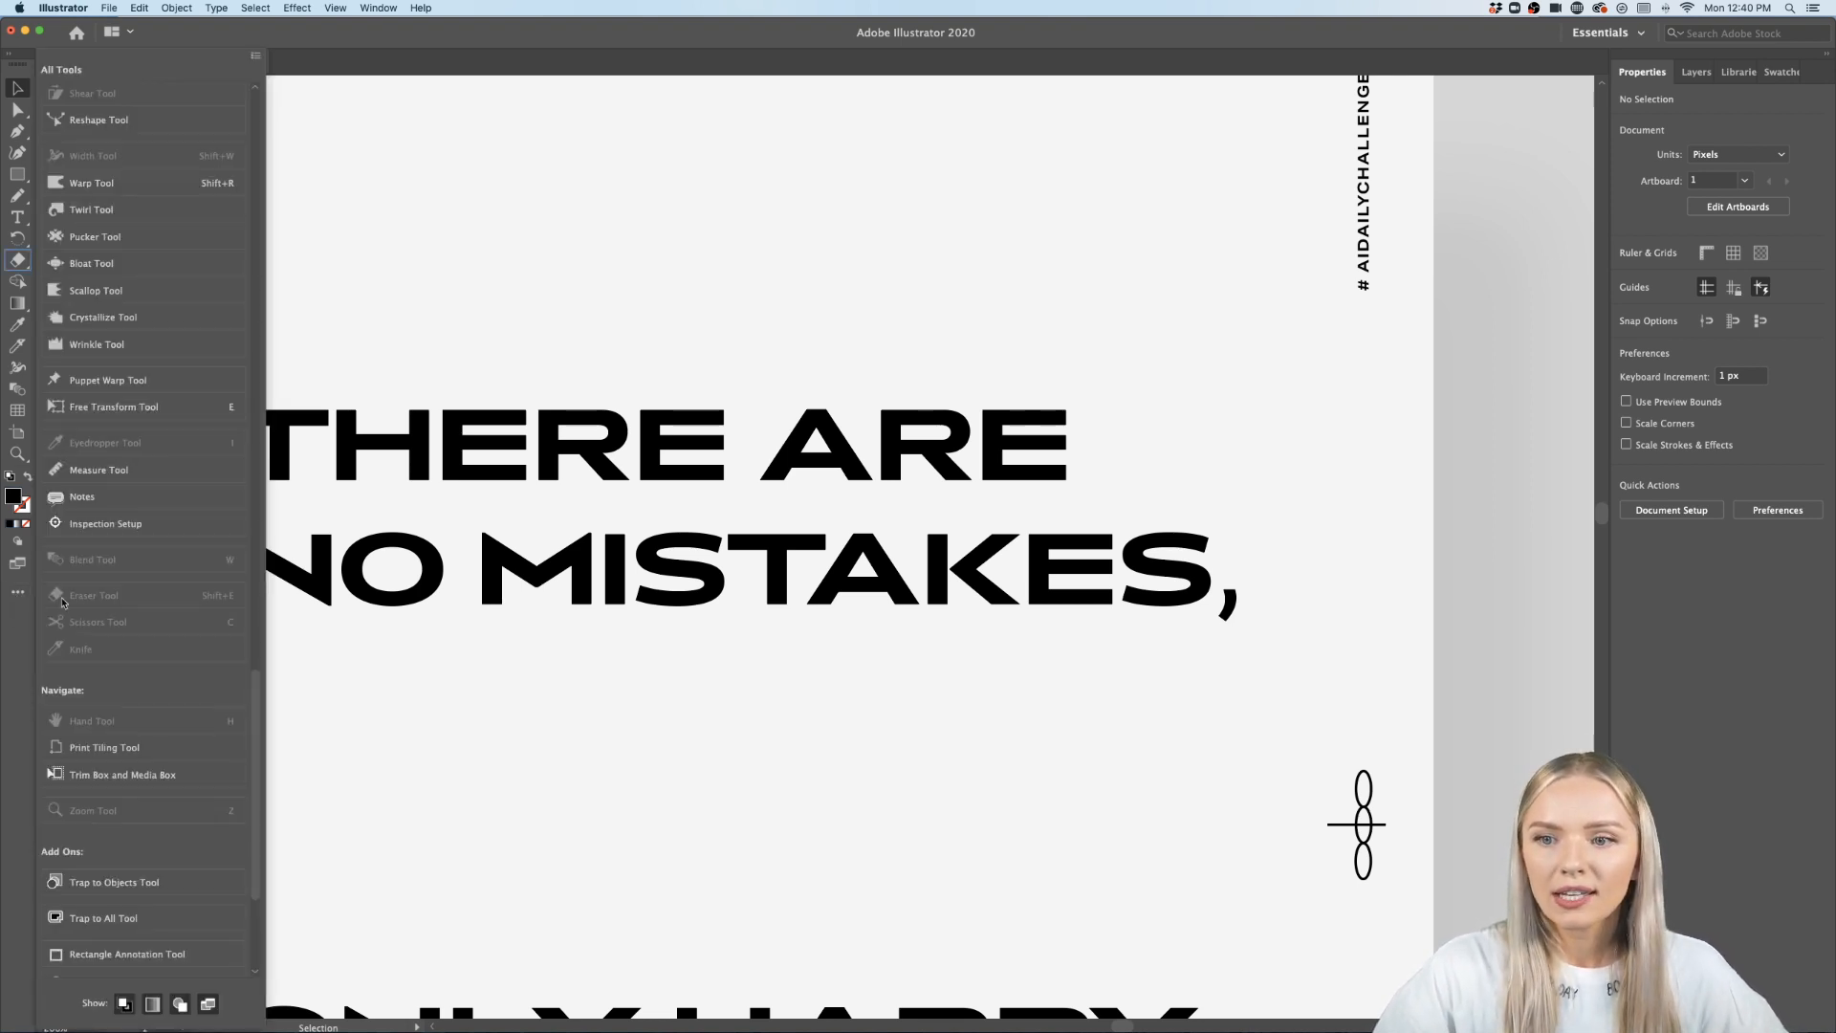
scroll(105, 754, "down", 5)
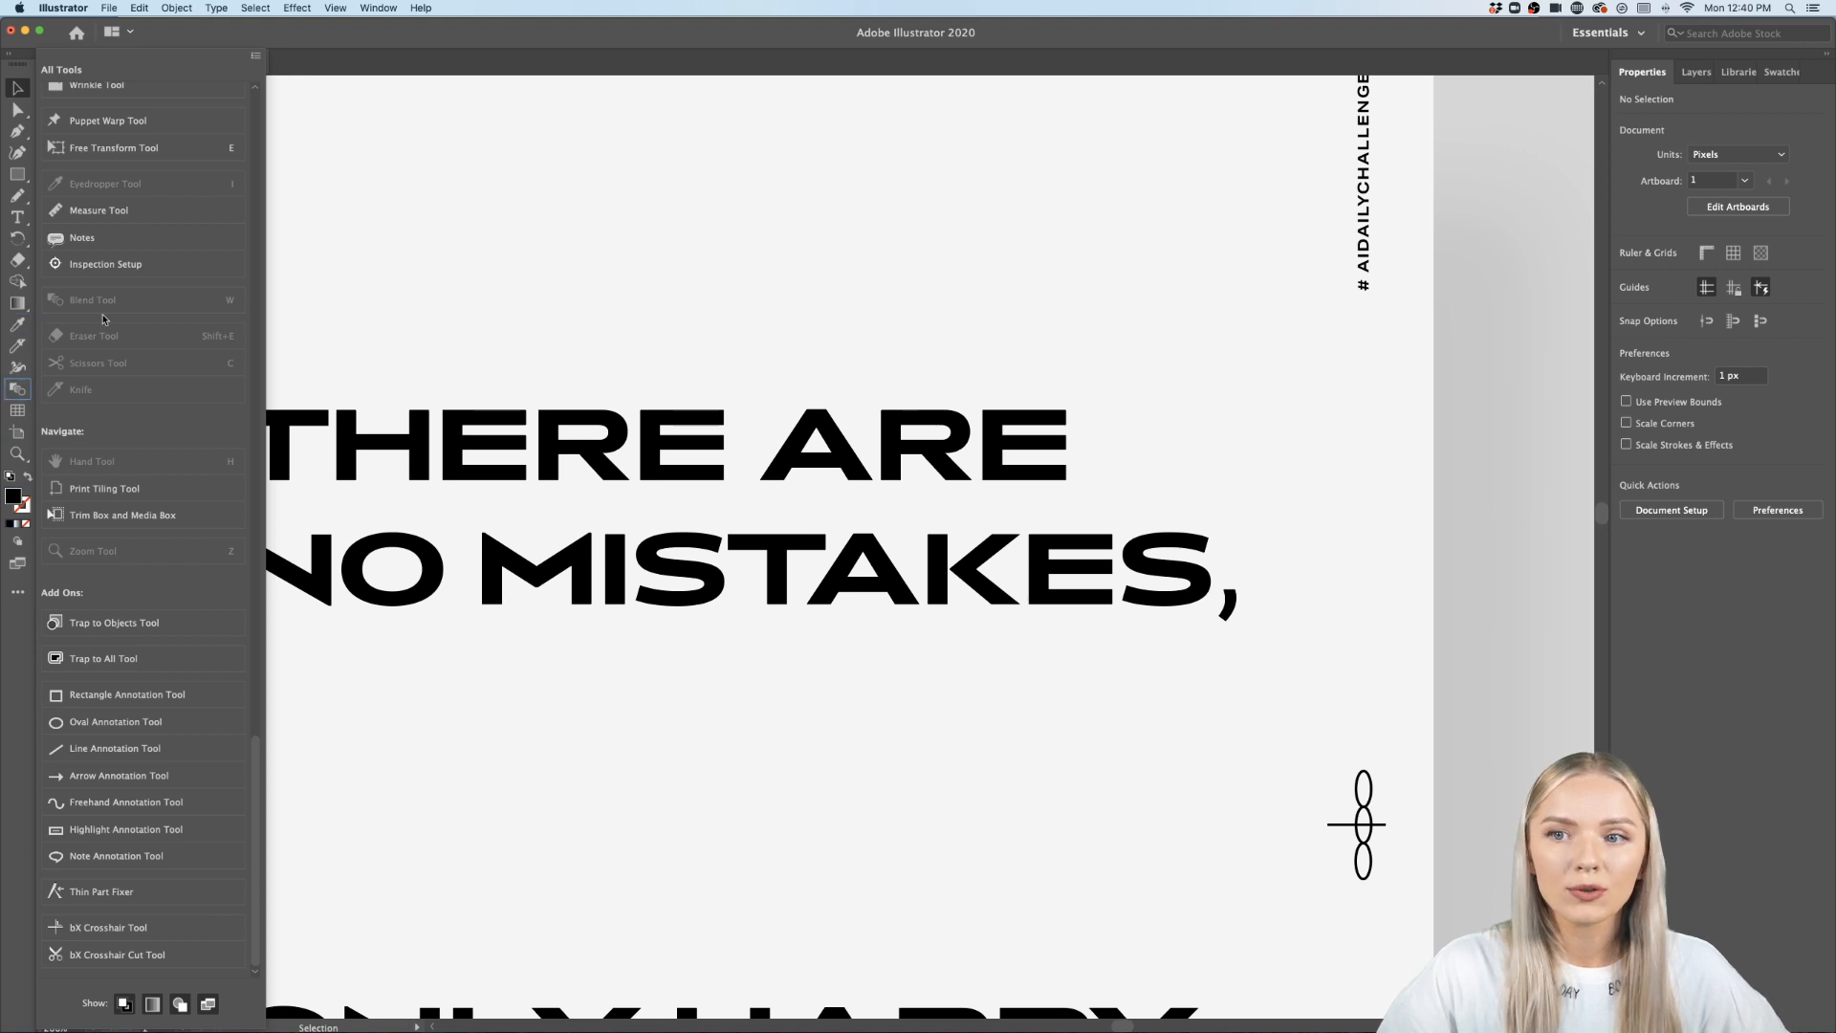
scroll(131, 359, "up", 15)
scroll(131, 359, "down", 7)
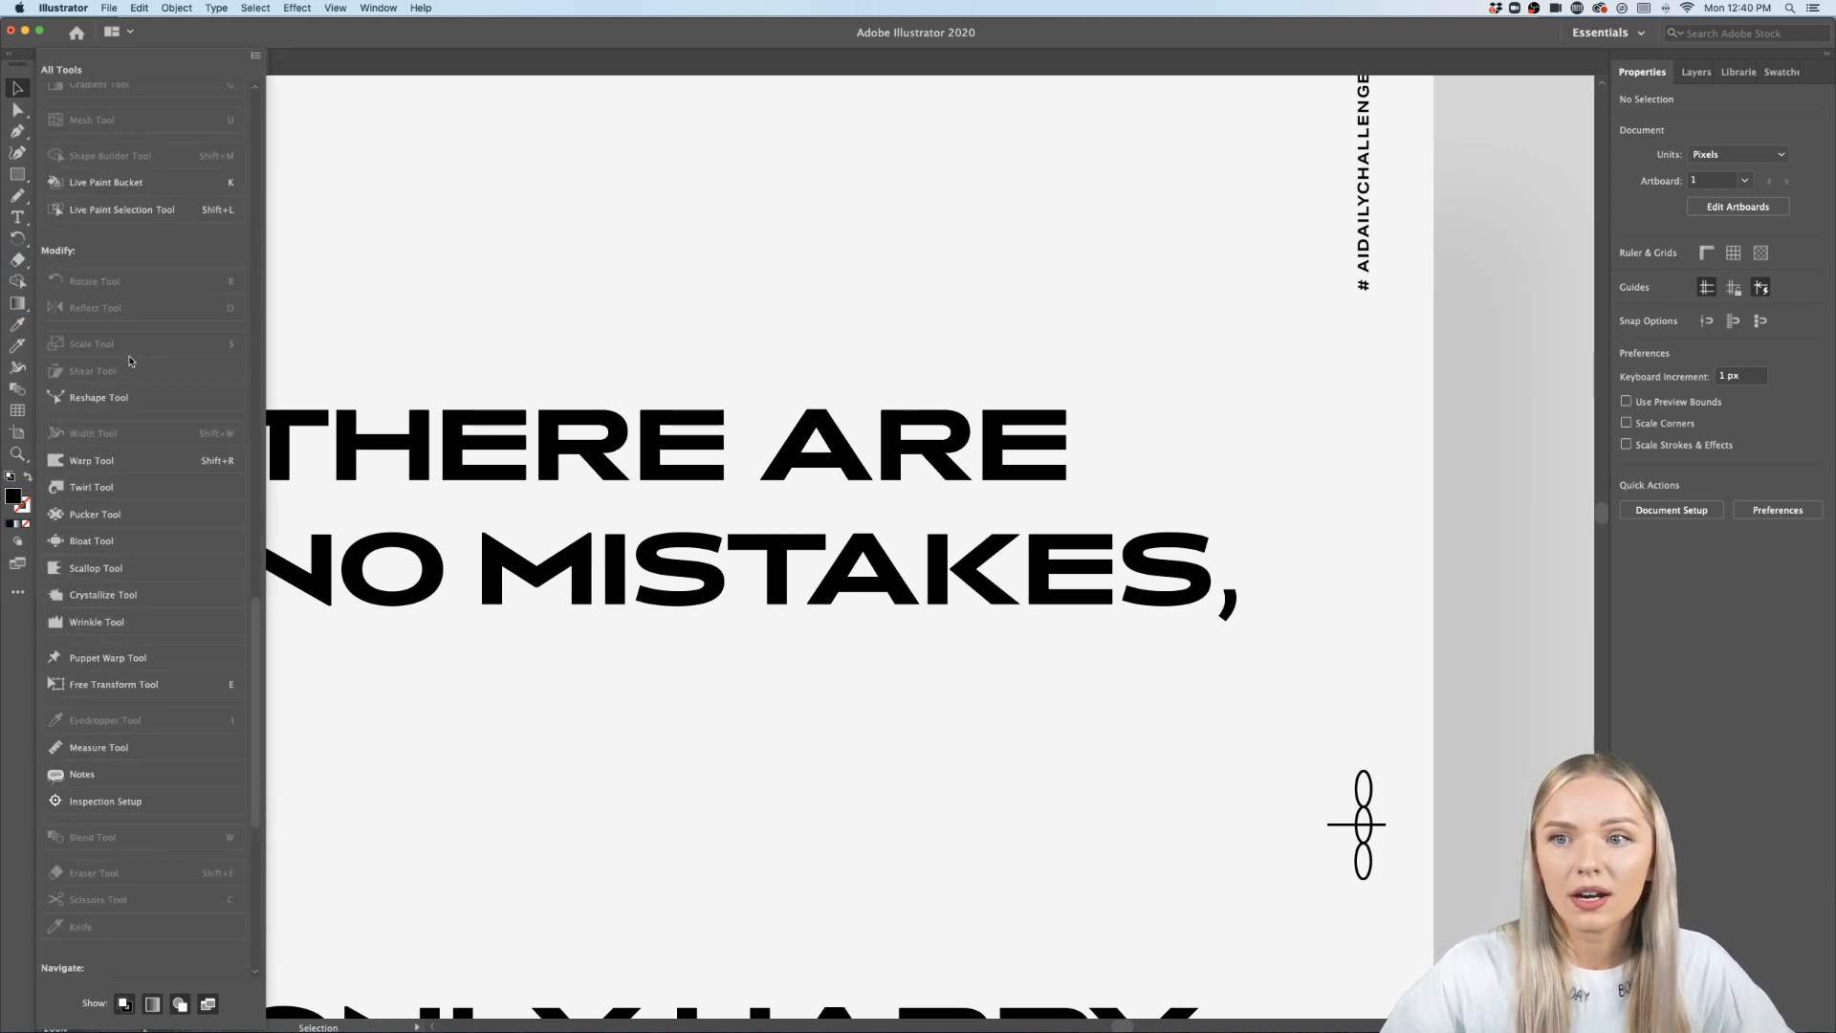
scroll(131, 359, "down", 9)
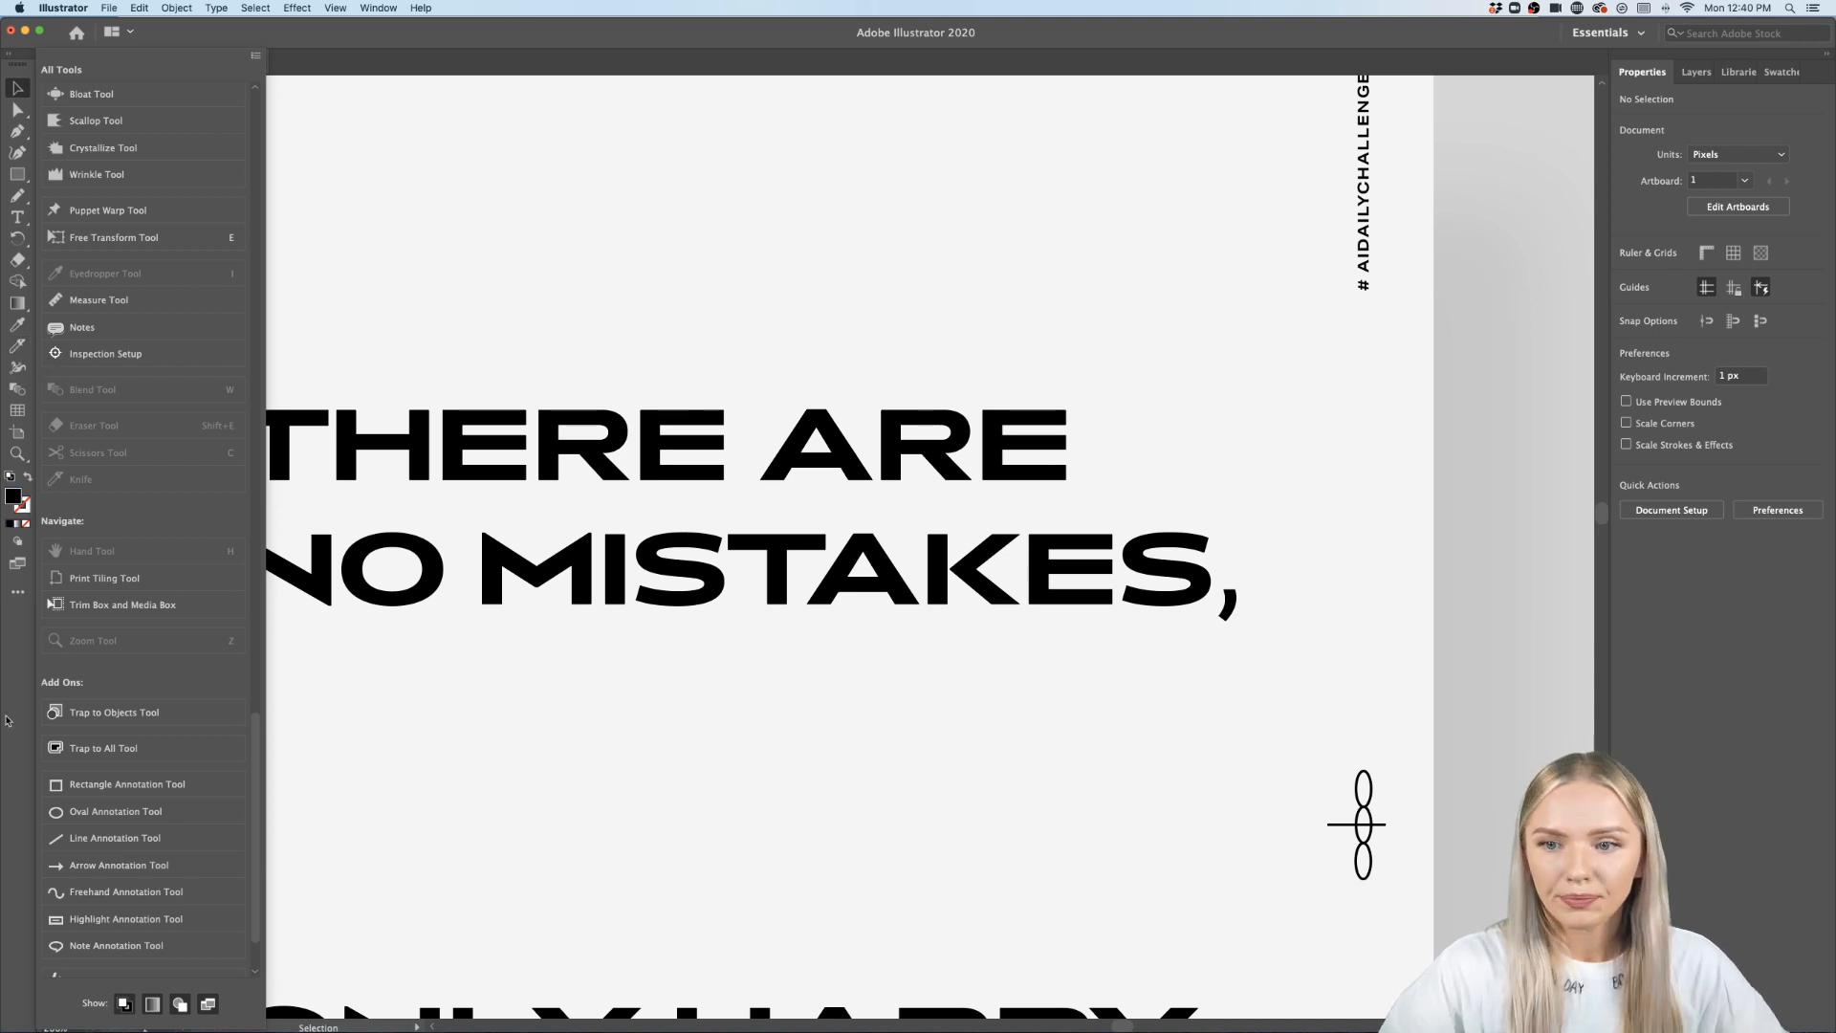
left_click(17, 346)
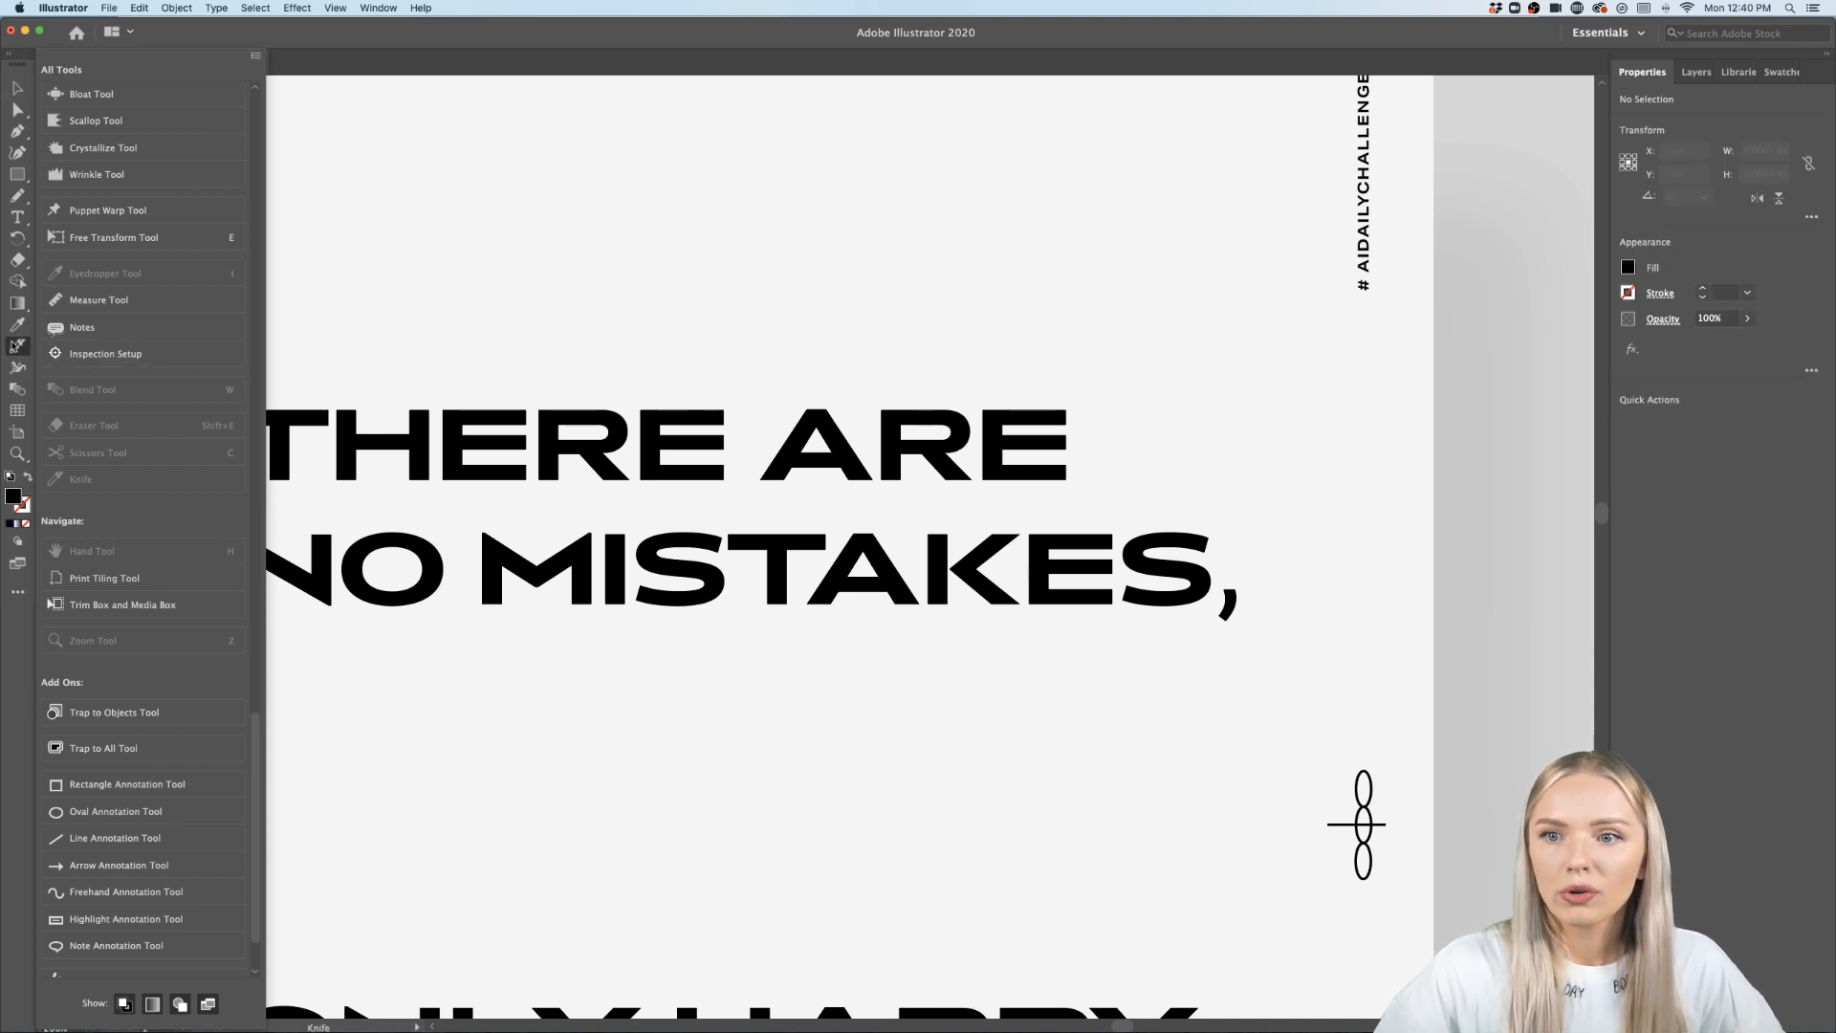
left_click(579, 273)
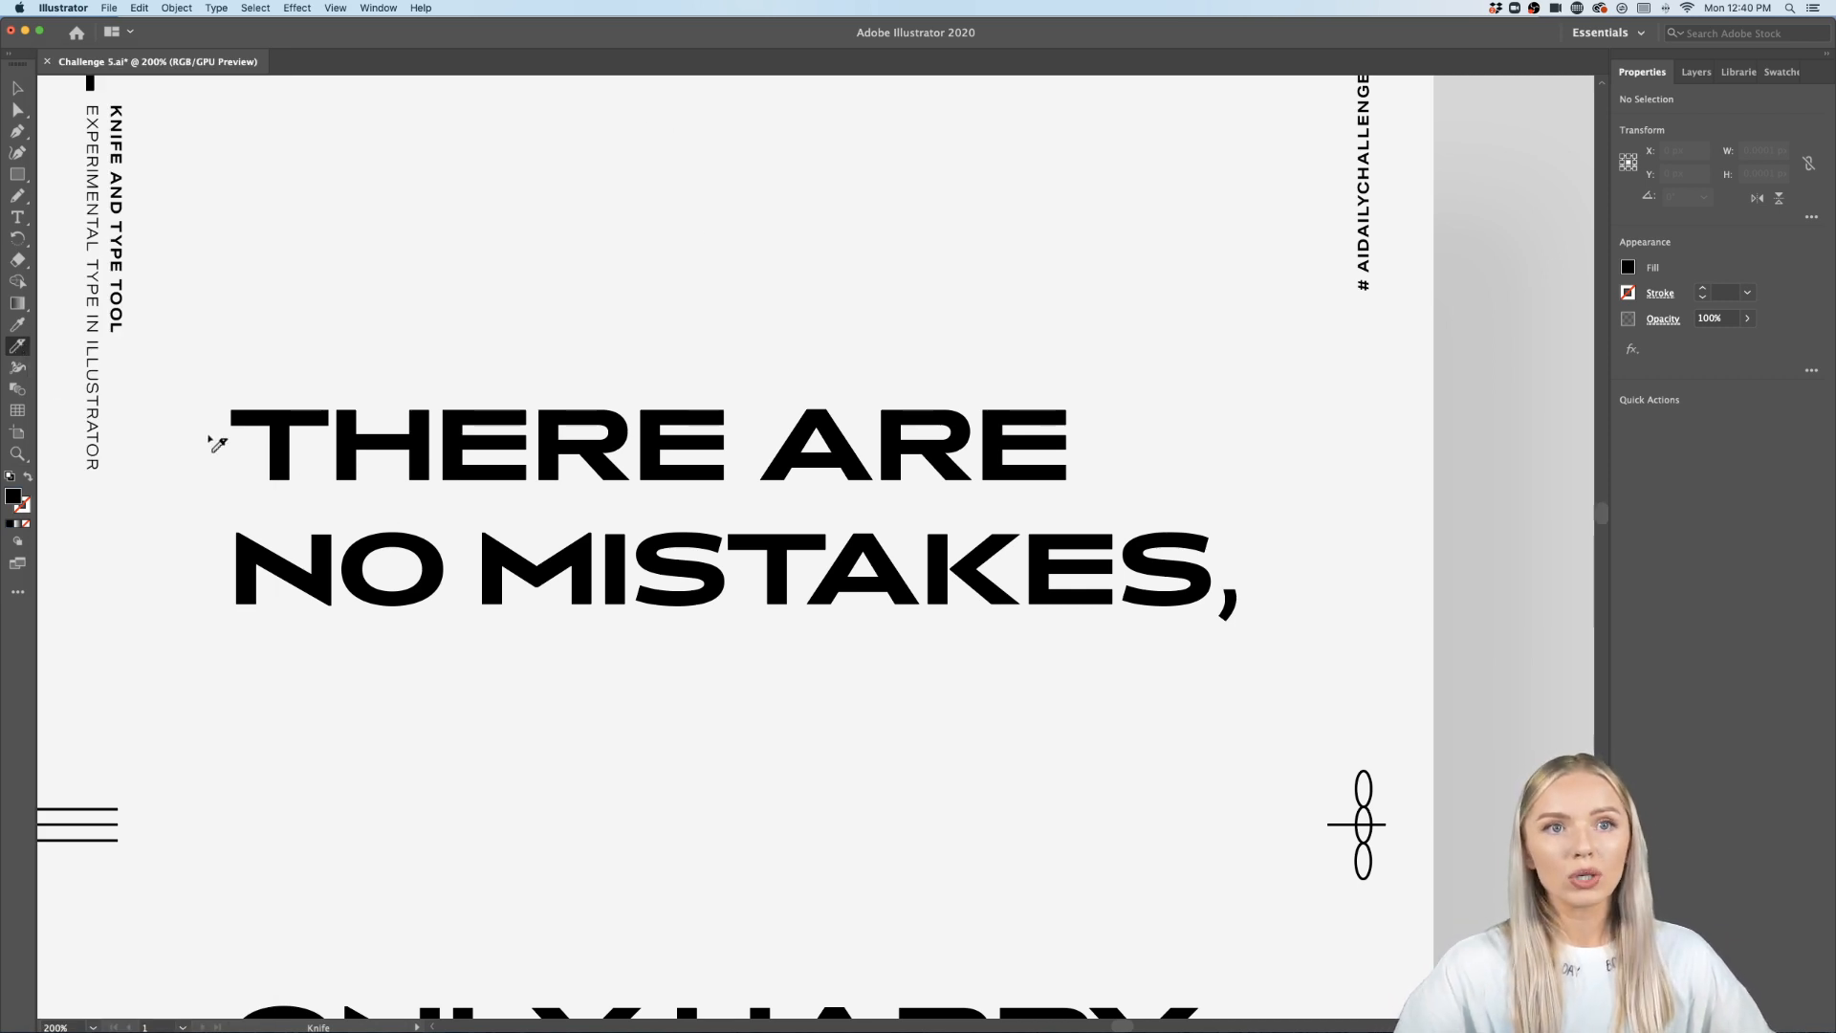
- Draw a test rectangle about 242 x 111 px above the quote
scroll(253, 439, "up", 5)
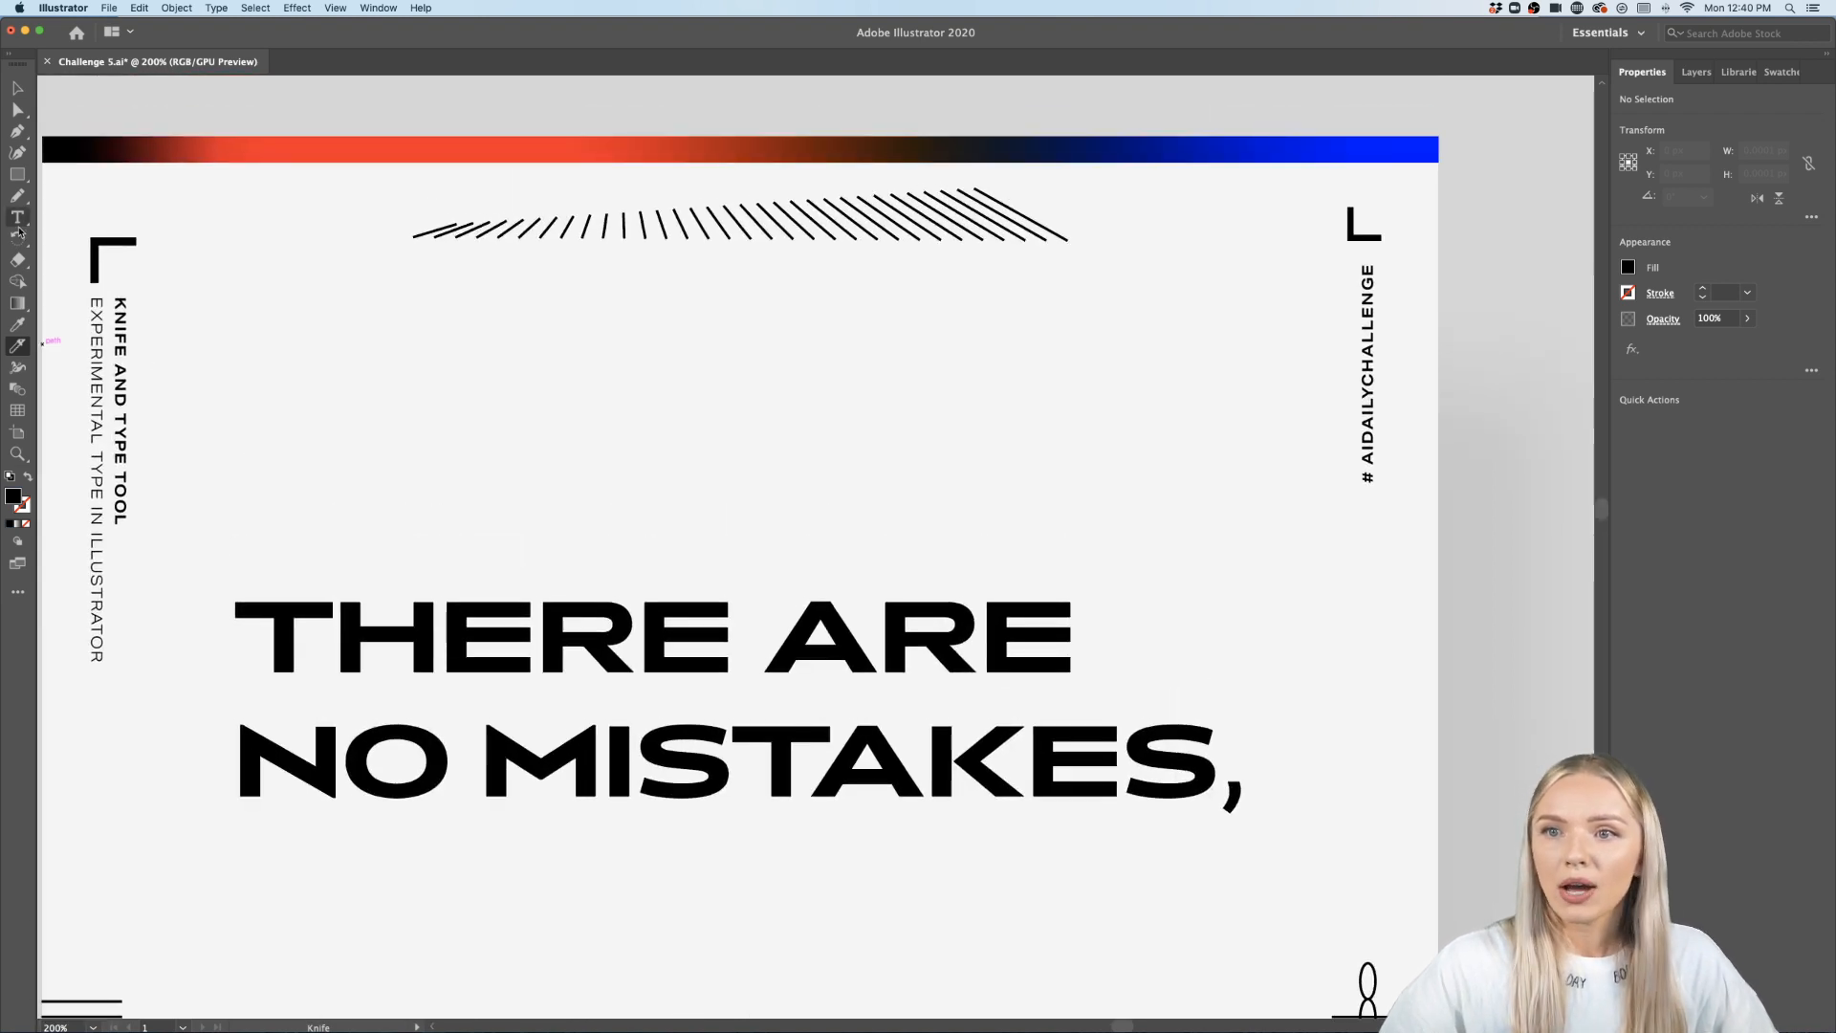
left_click(16, 180)
left_click_drag(438, 304, 960, 543)
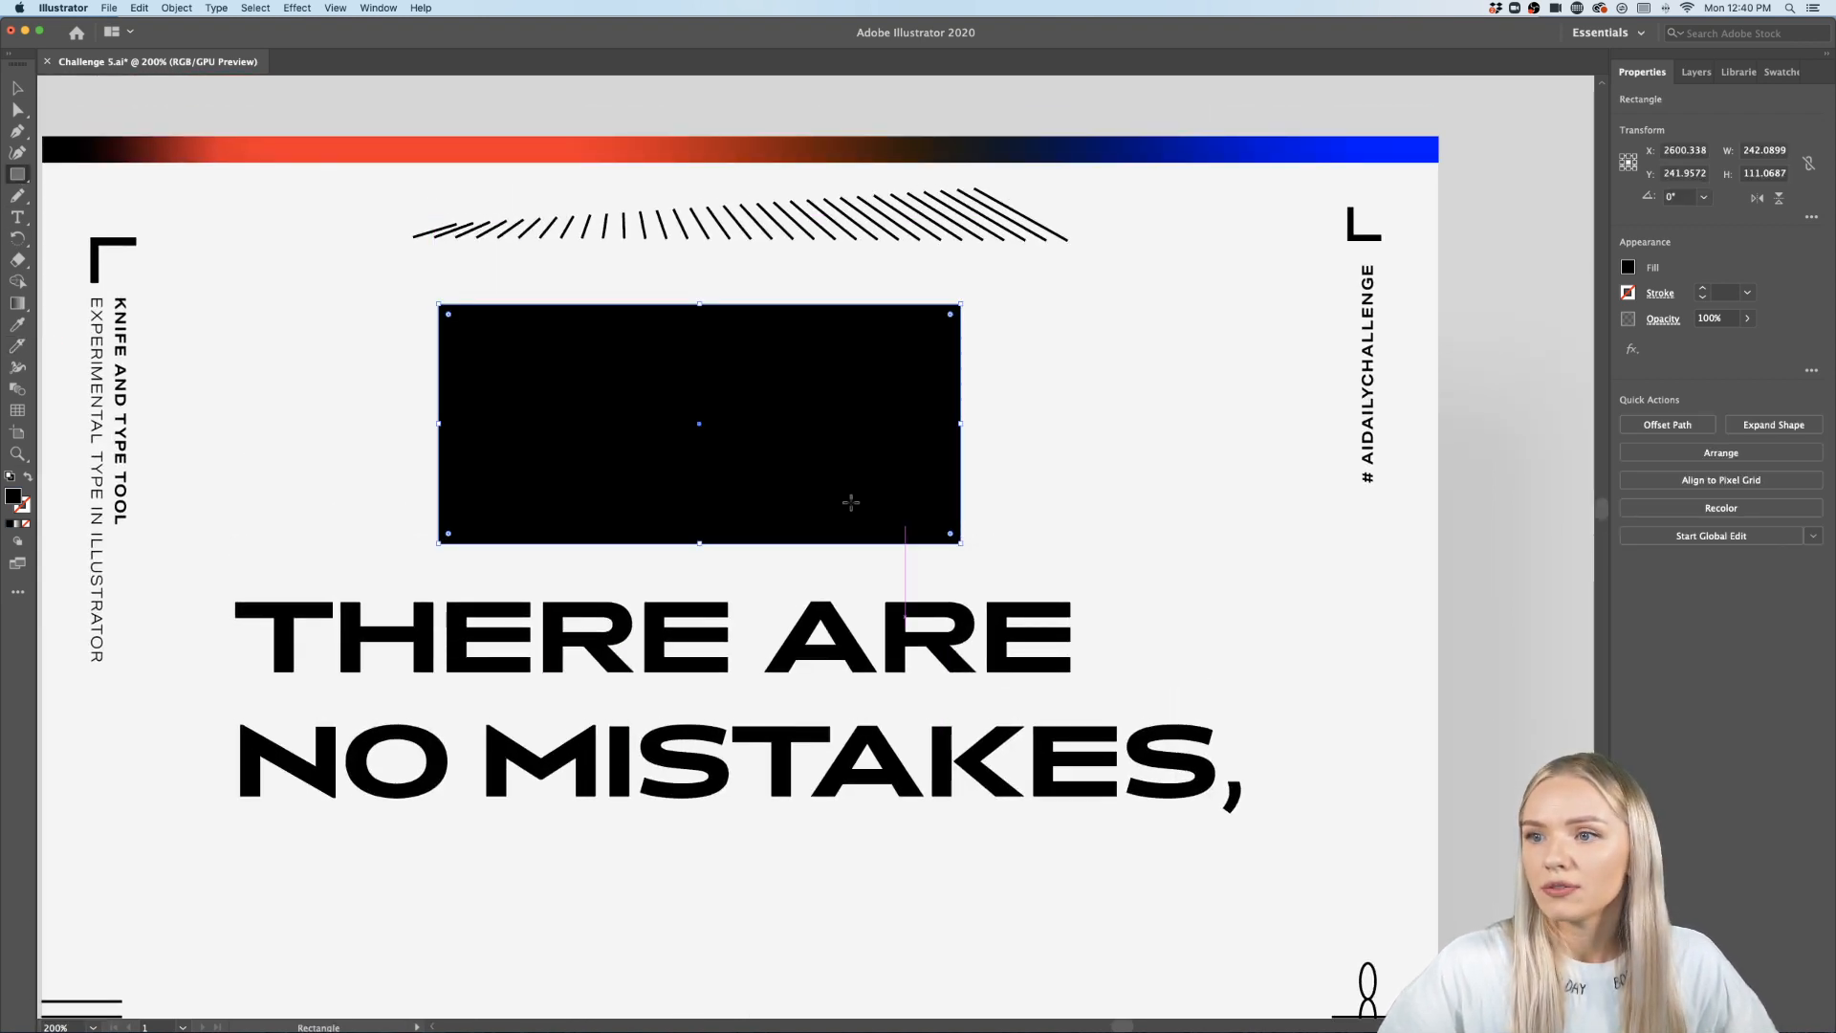
- Slice the test rectangle with four diagonal Knife cuts, undoing one extra long cut
left_click(17, 347)
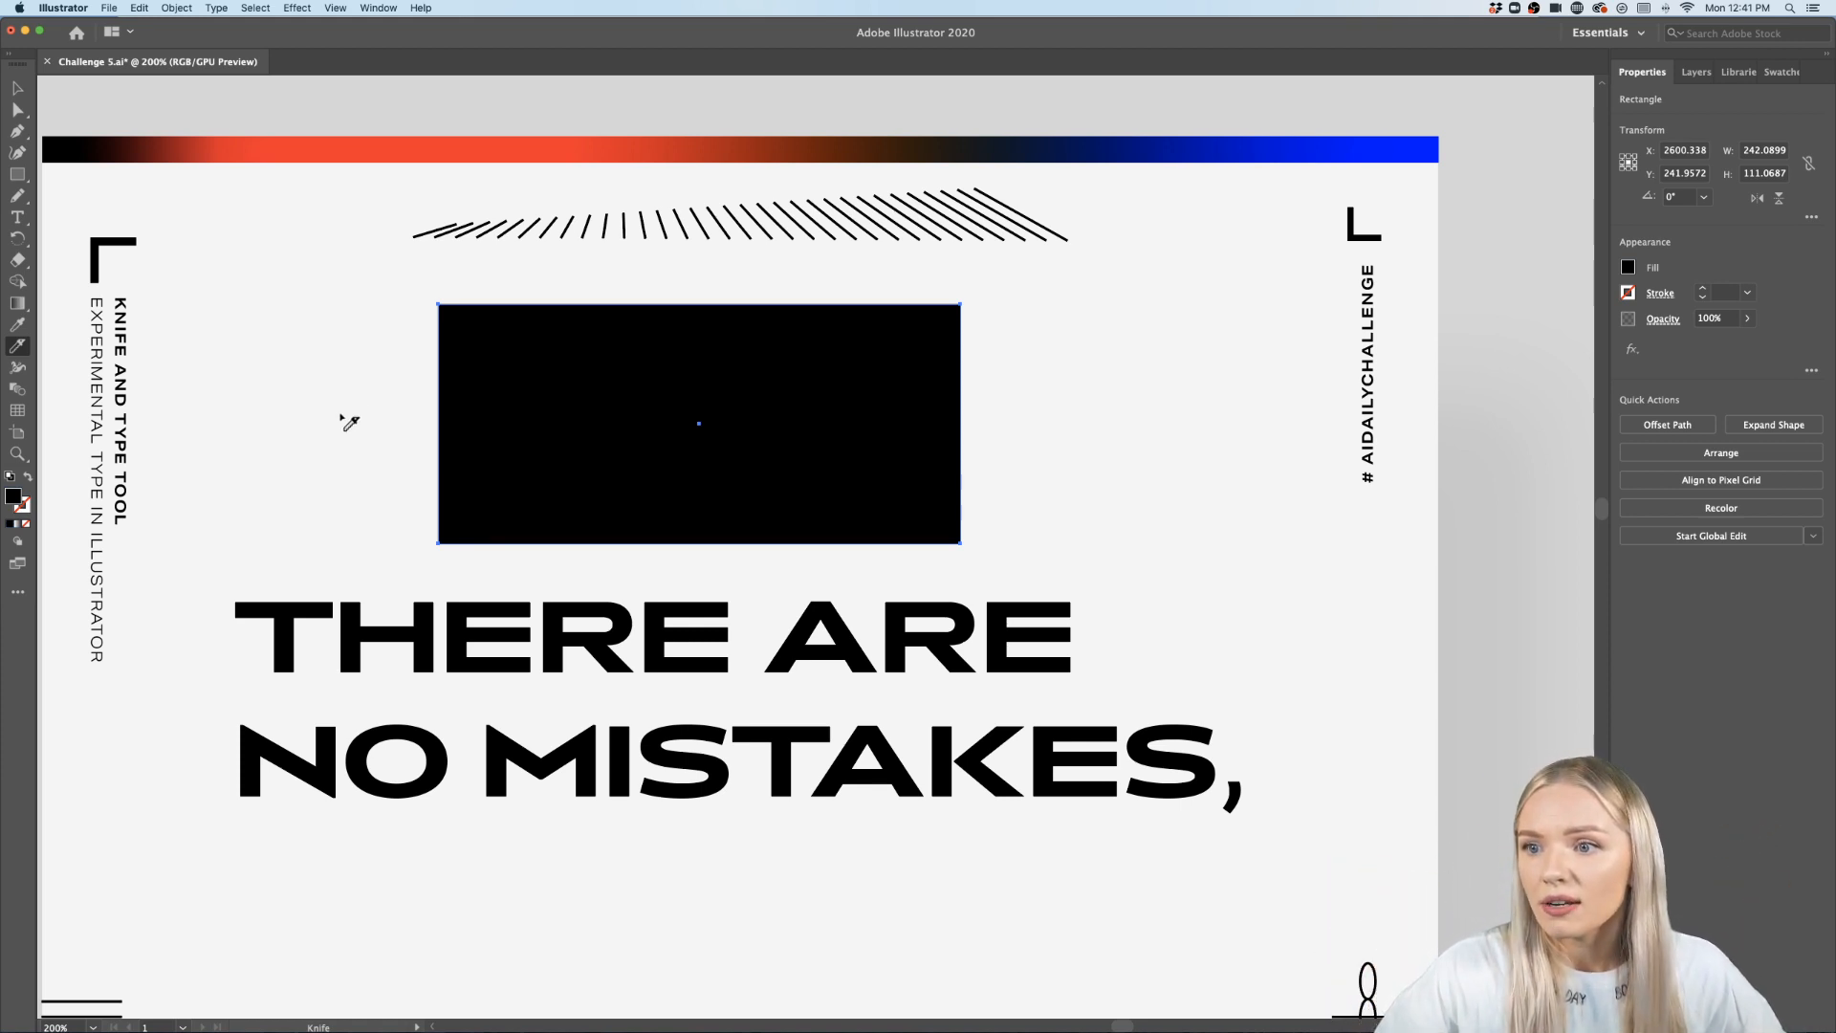
mouse_move(341, 417)
left_mouse_down()
mouse_move(762, 283)
mouse_move(709, 306)
left_mouse_up()
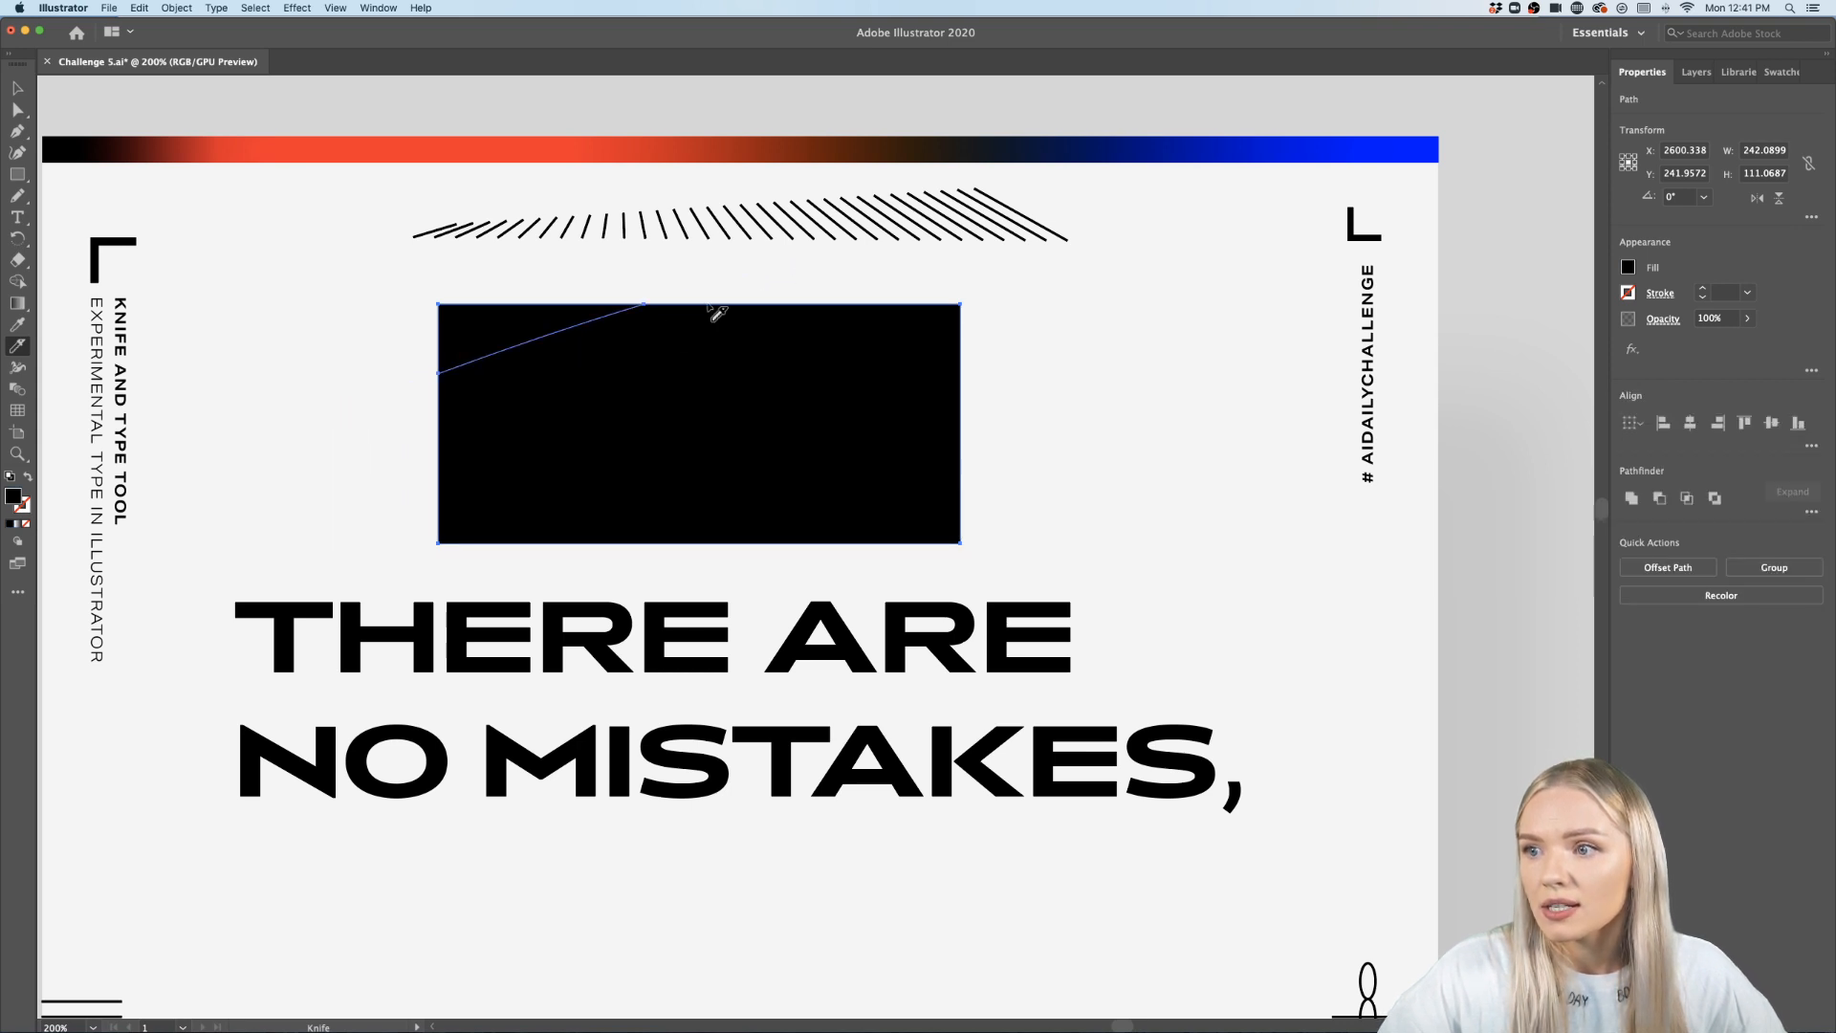
left_click_drag(324, 511, 647, 394)
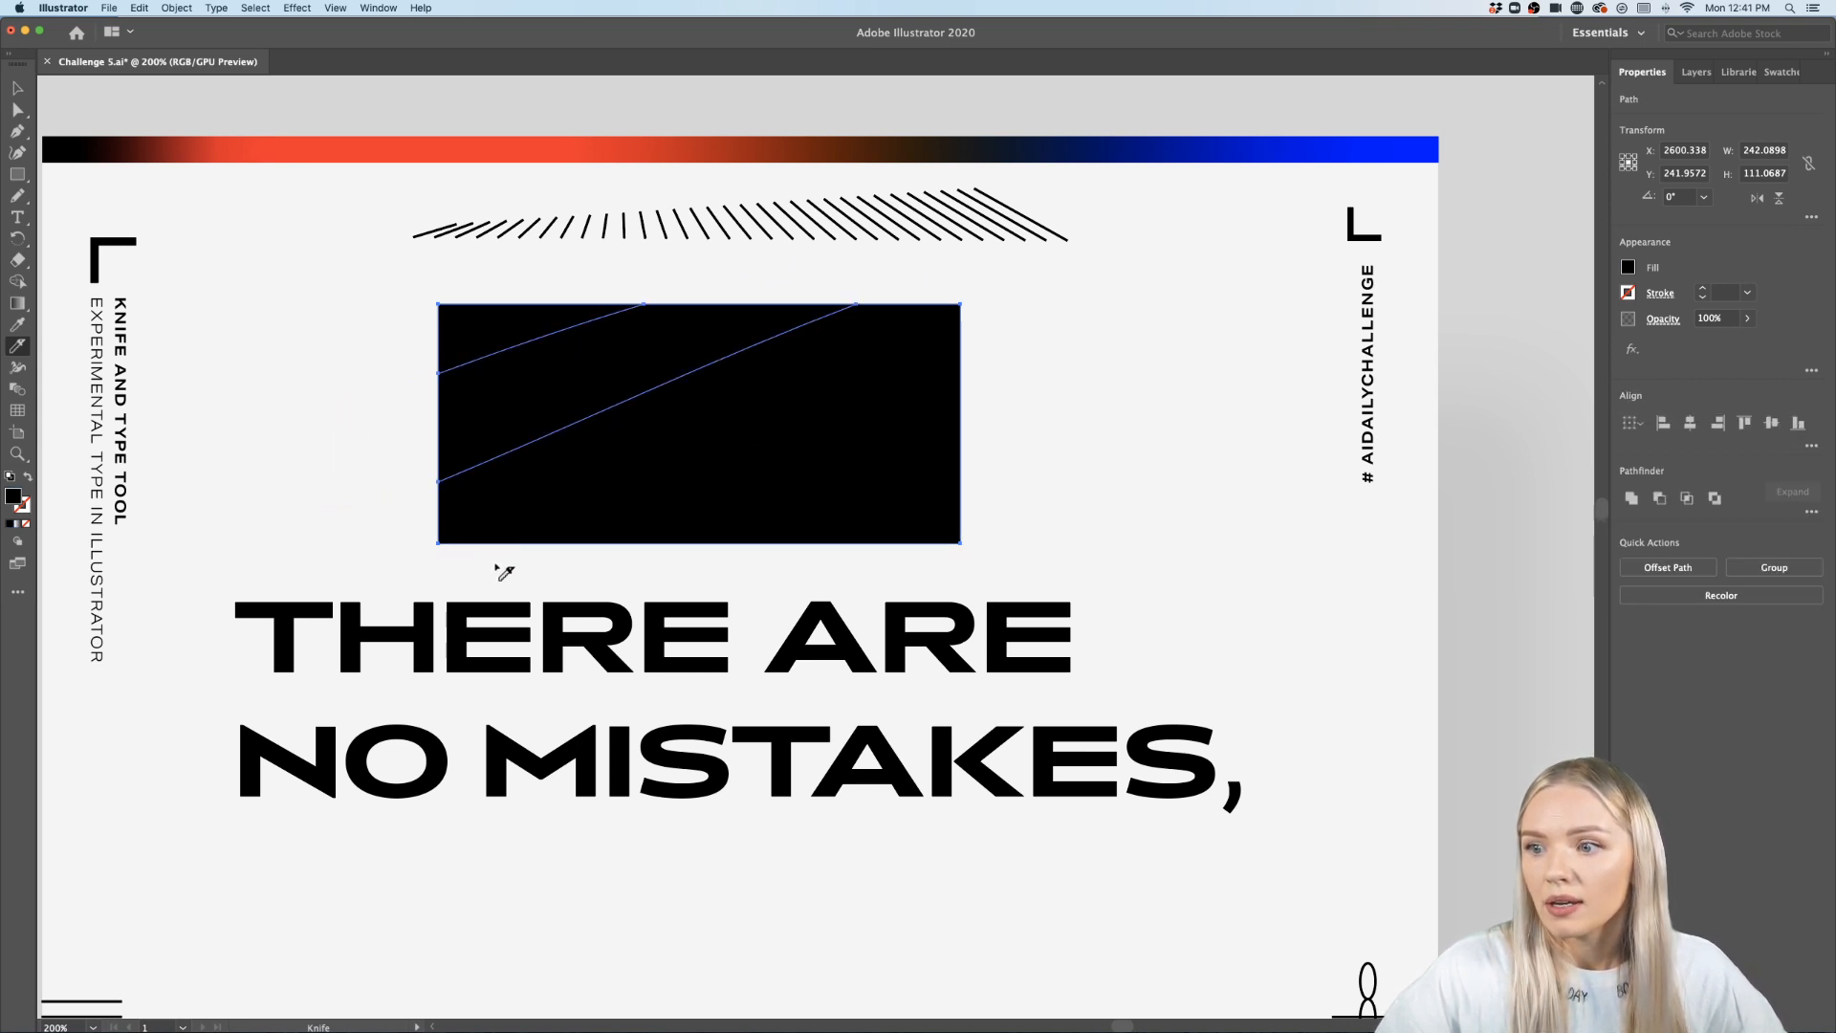
mouse_move(504, 572)
left_mouse_down()
mouse_move(803, 475)
mouse_move(1030, 367)
left_mouse_up()
left_click_drag(712, 572, 1079, 437)
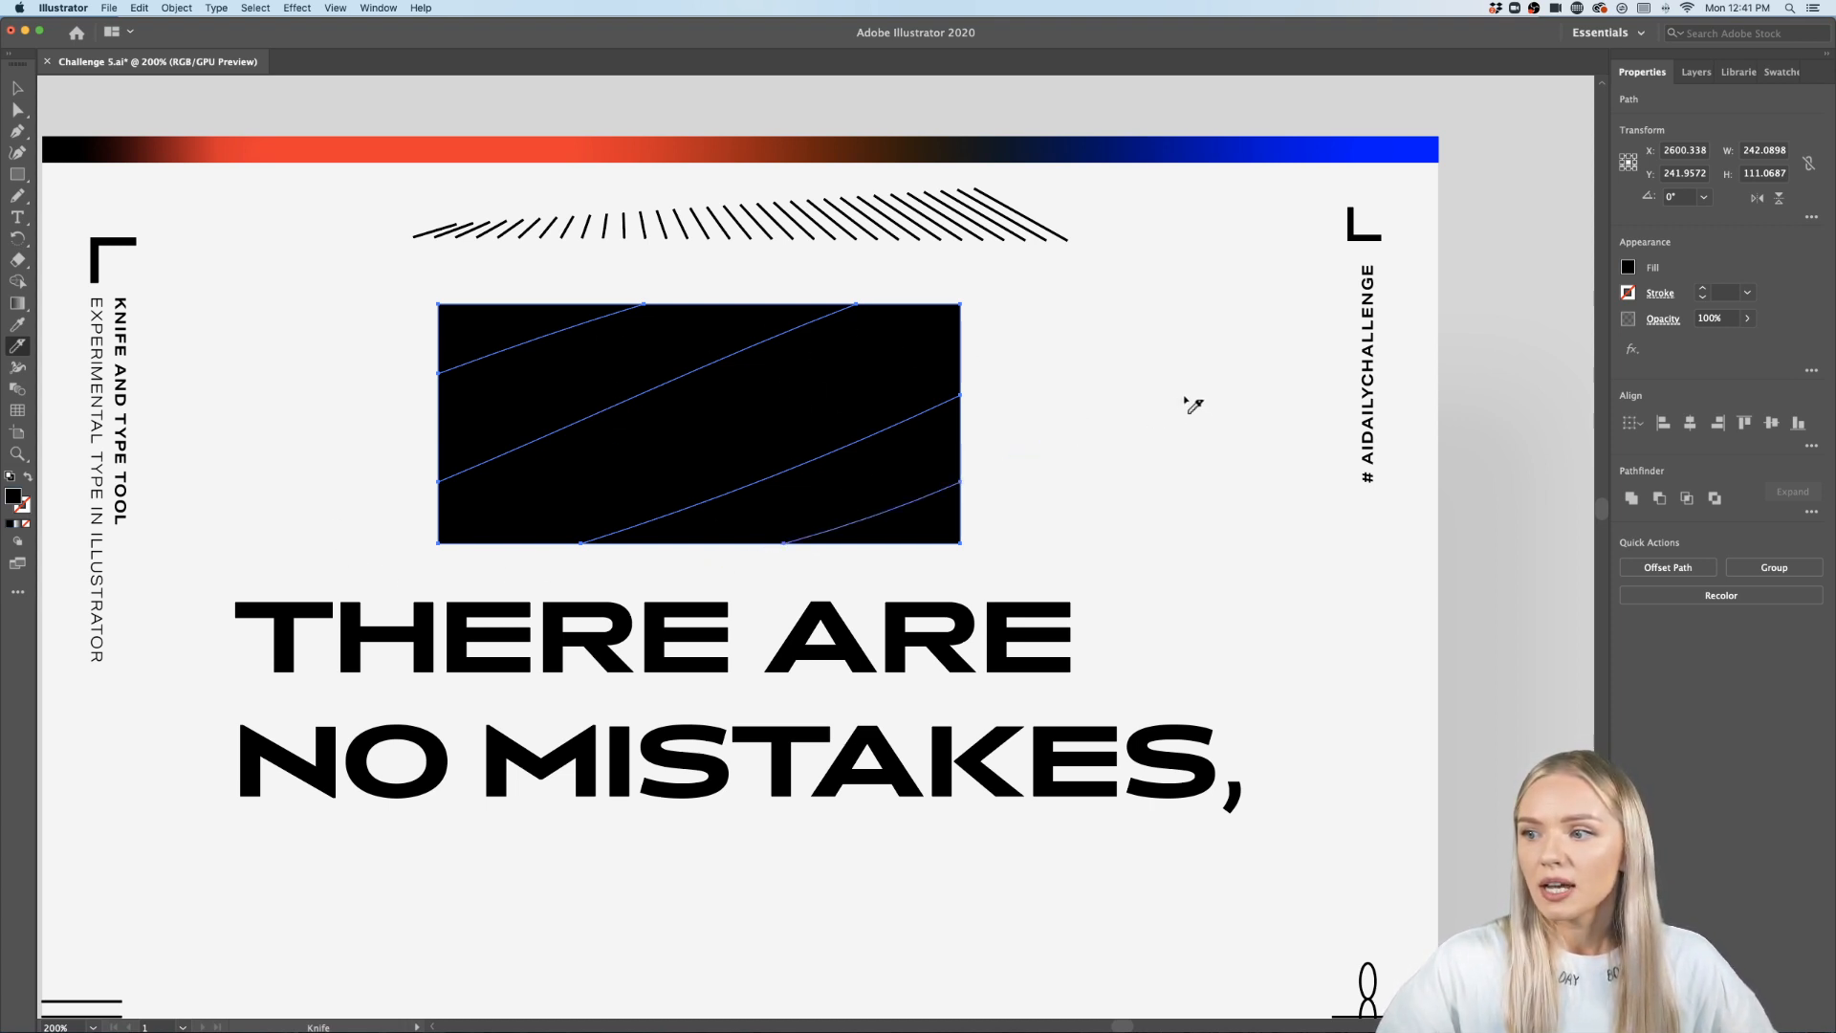
mouse_move(1090, 407)
left_mouse_down()
mouse_move(568, 671)
mouse_move(151, 791)
left_mouse_up()
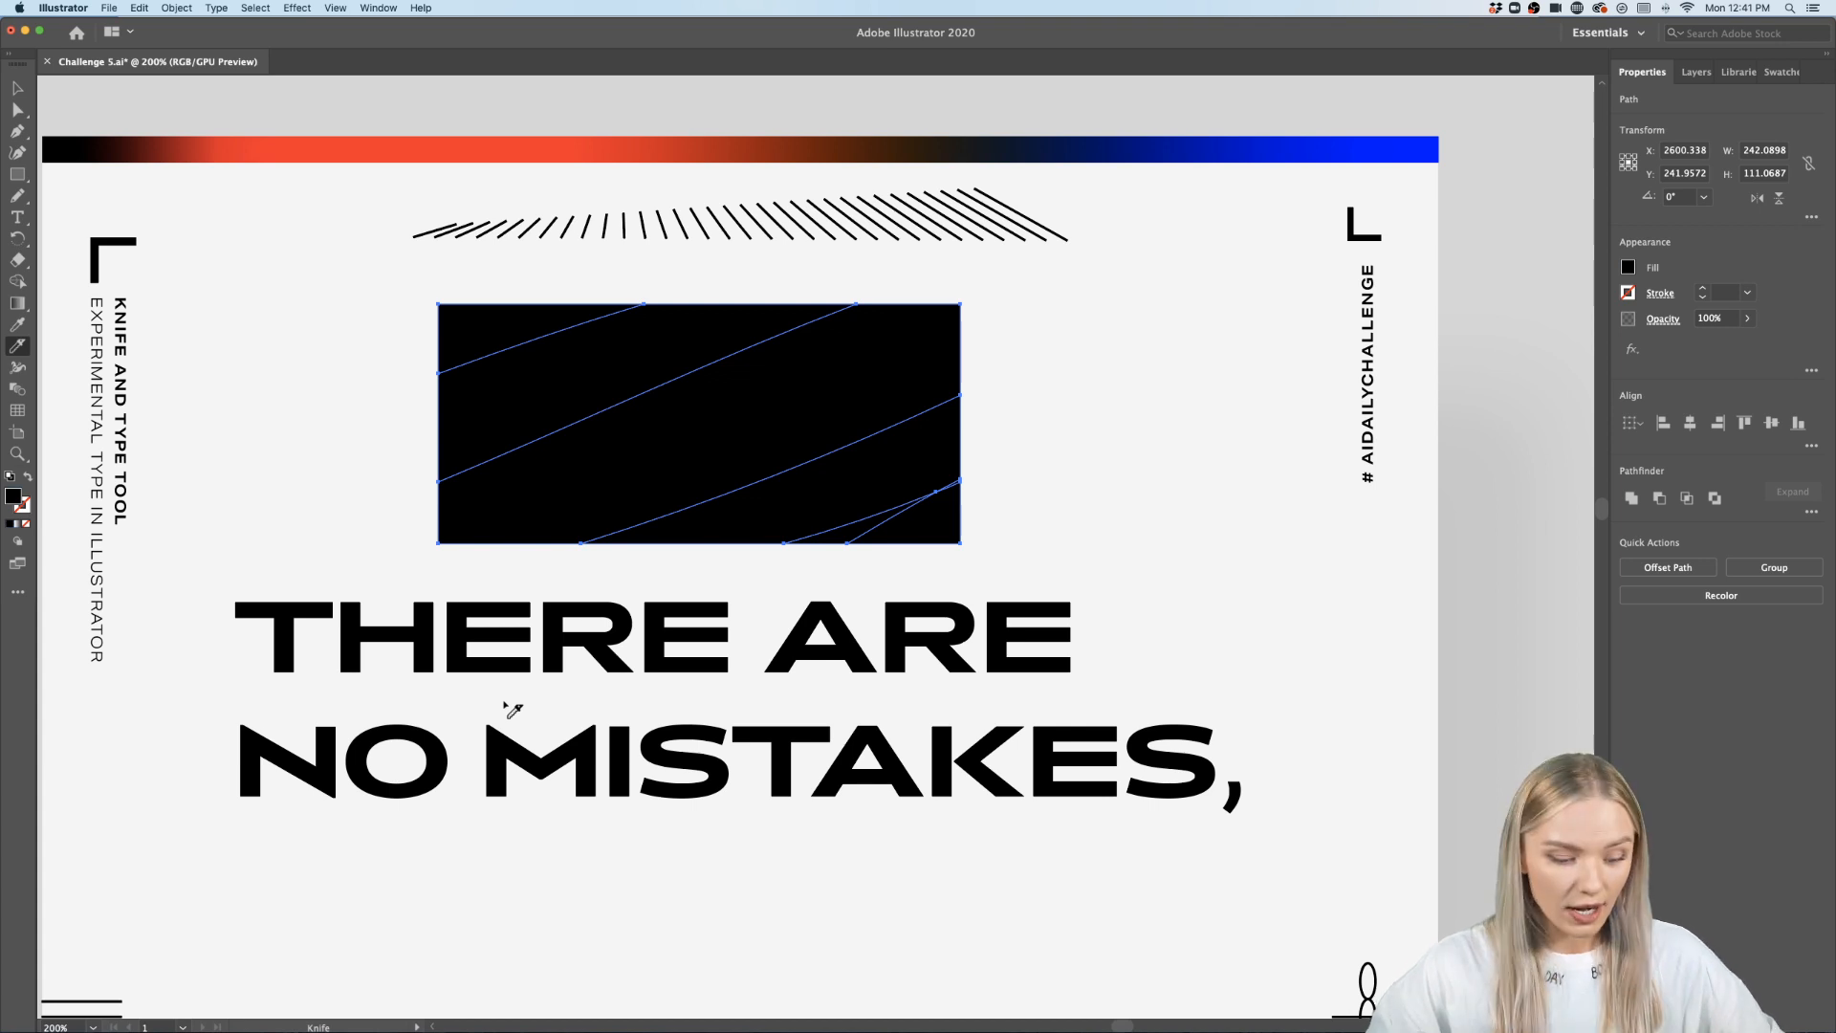
key("super+z")
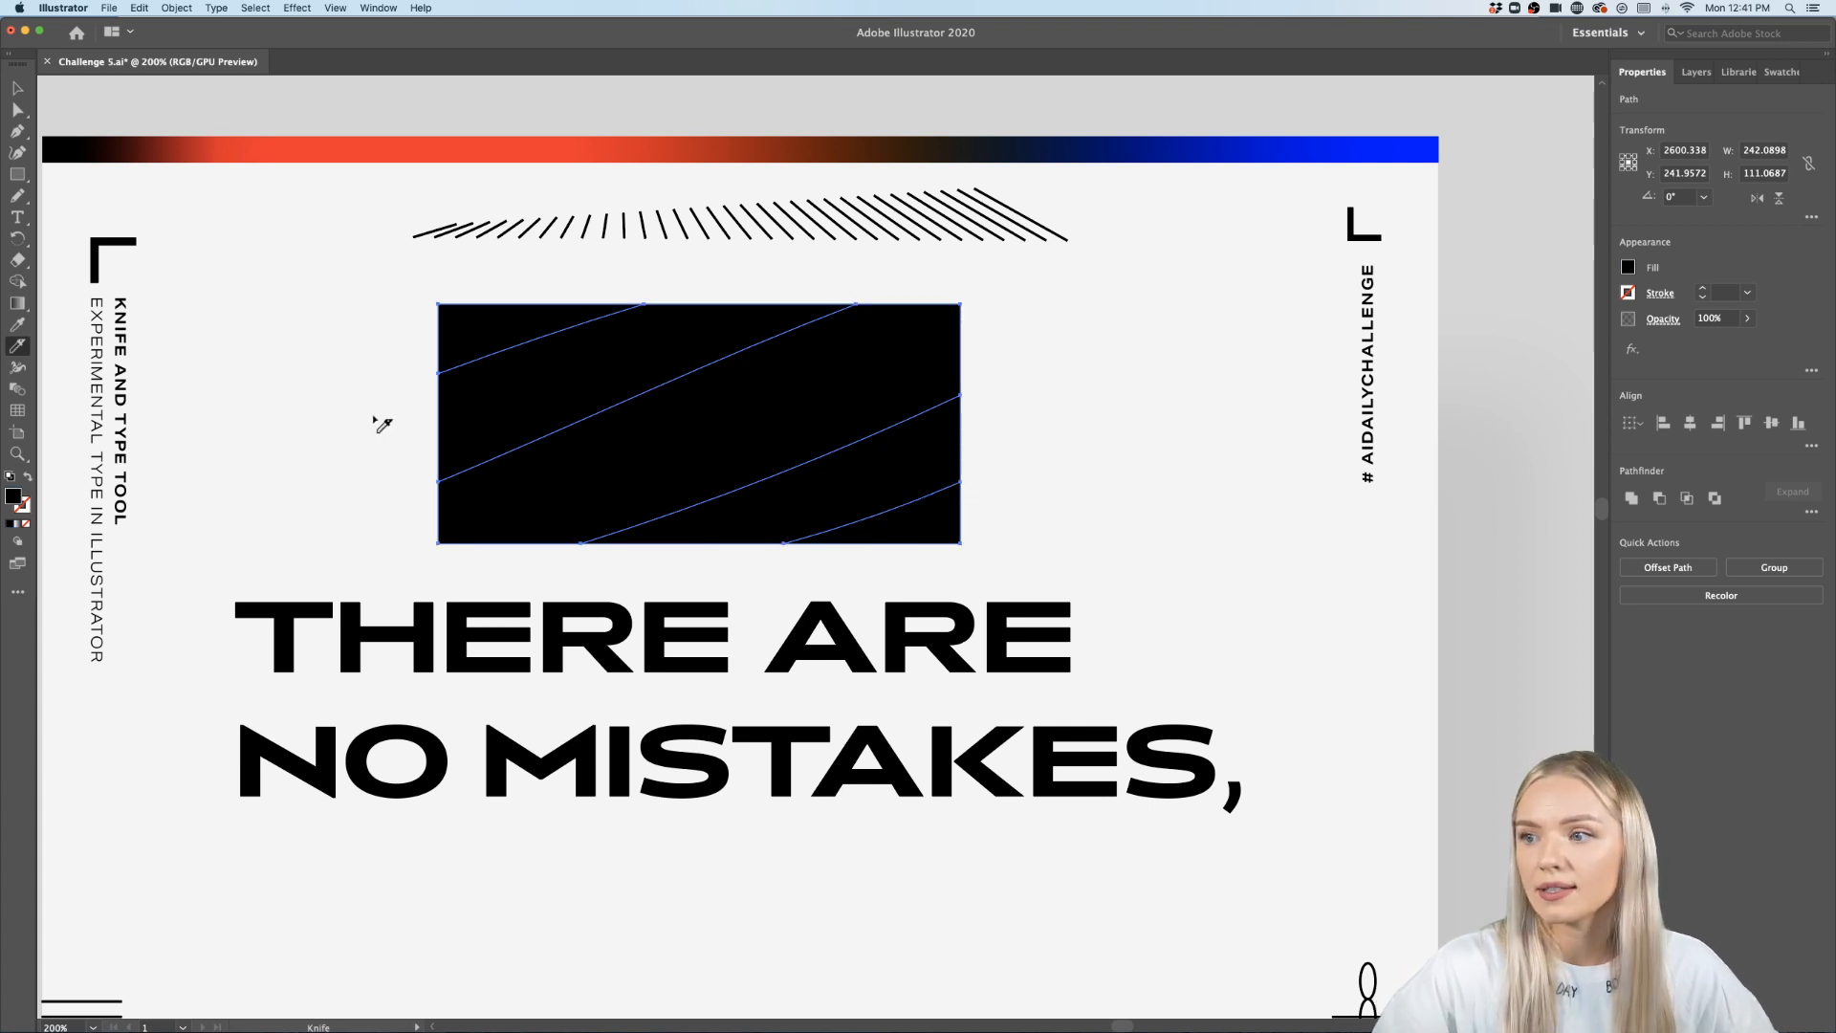
- Fill the middle diagonal band of the cut rectangle with a bright green colour
left_click(17, 89)
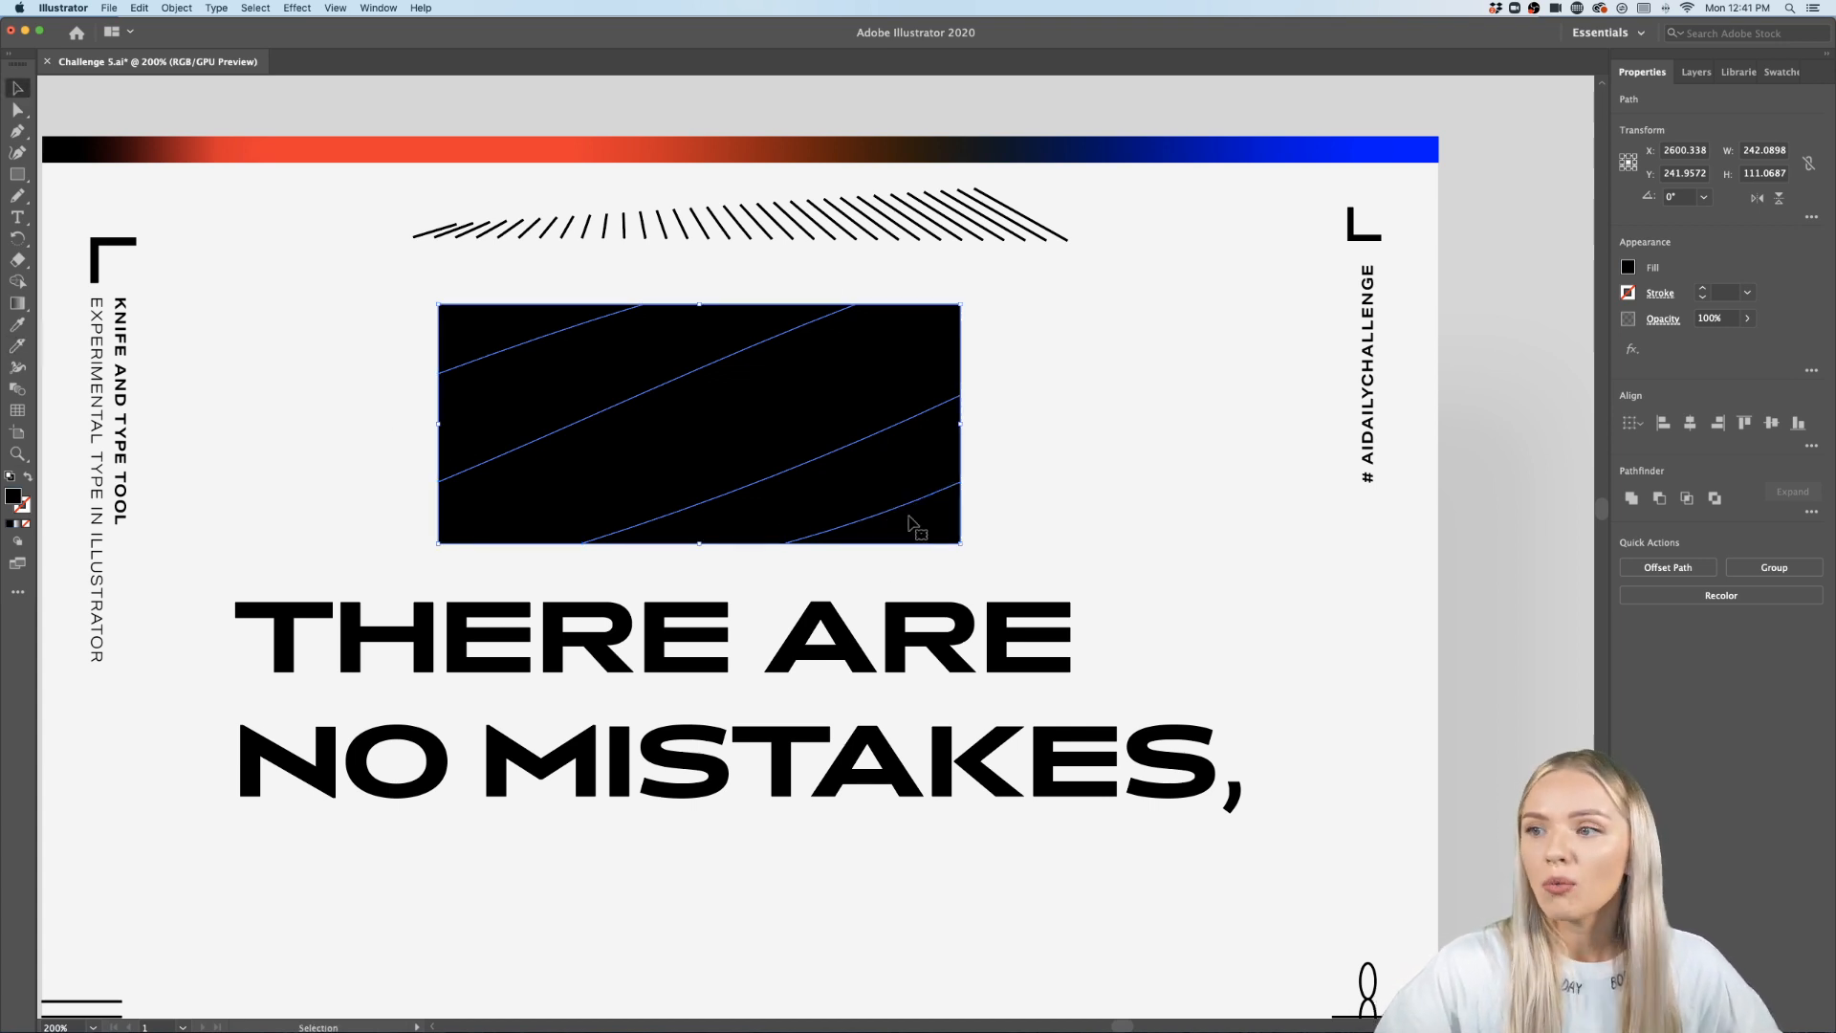
left_click(996, 466)
left_click(914, 471)
left_click(803, 428)
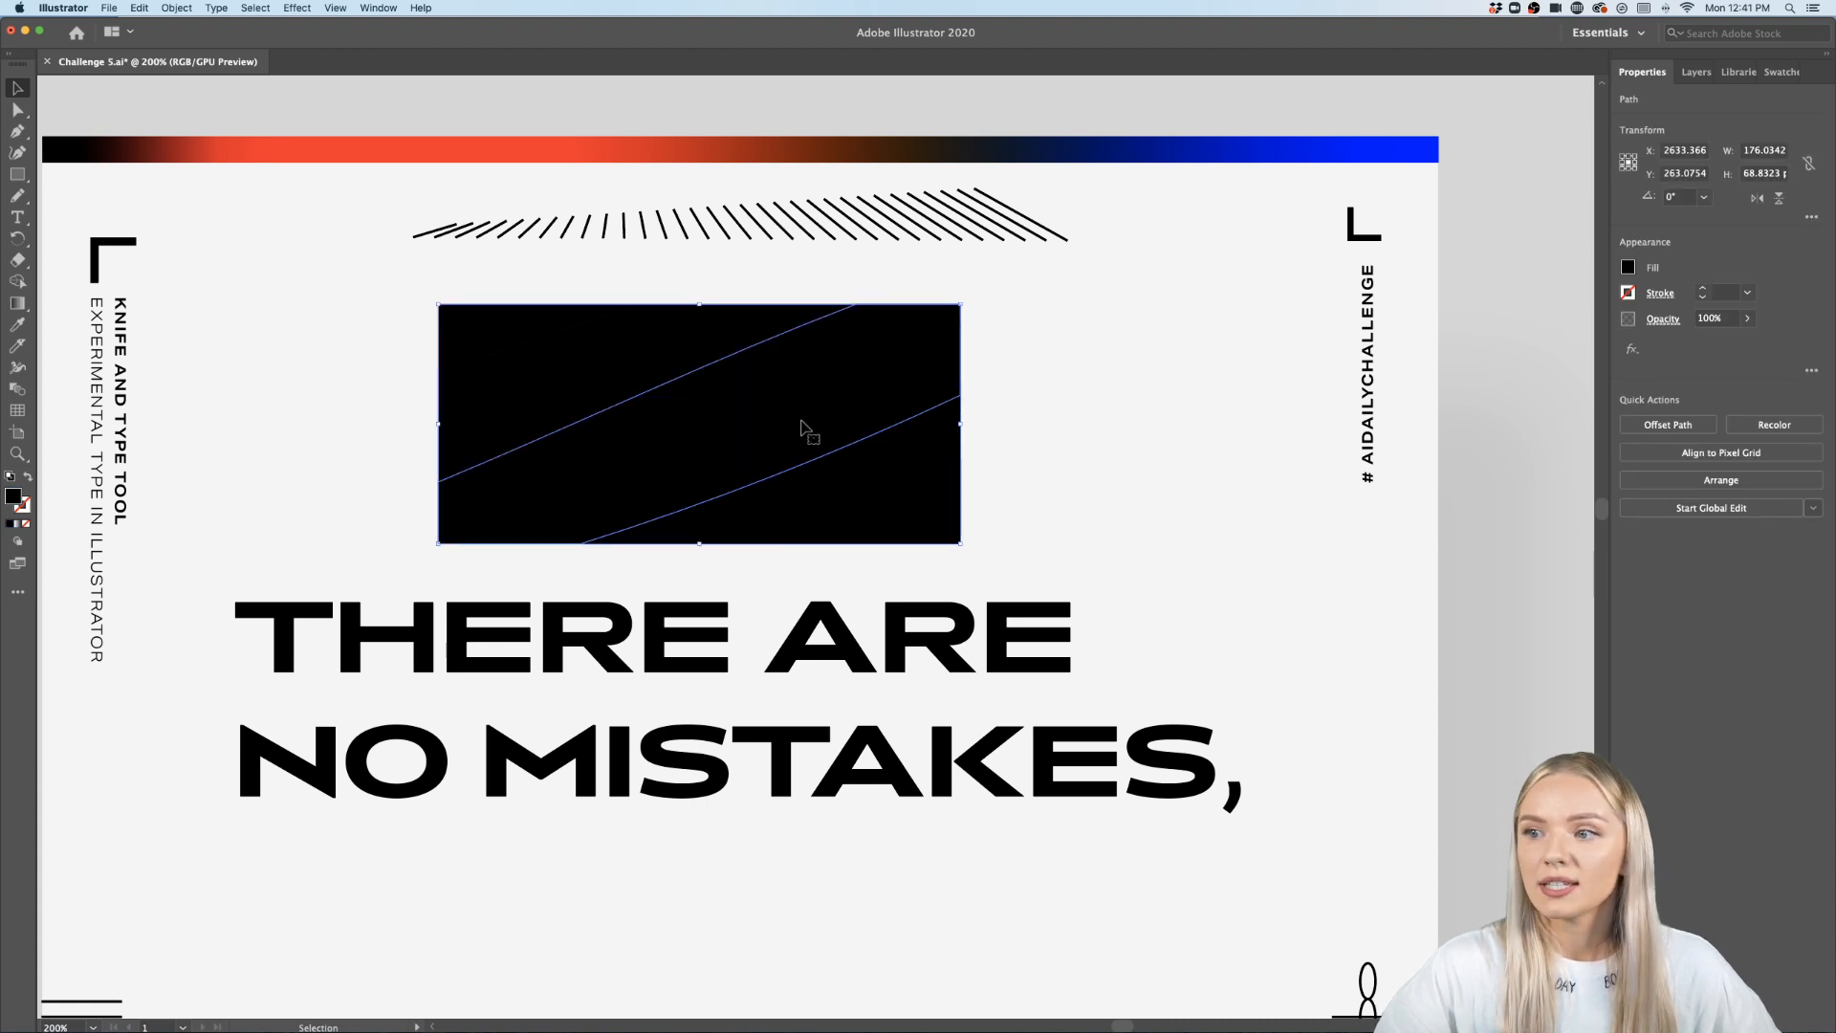
left_click(763, 421)
double_click(13, 495)
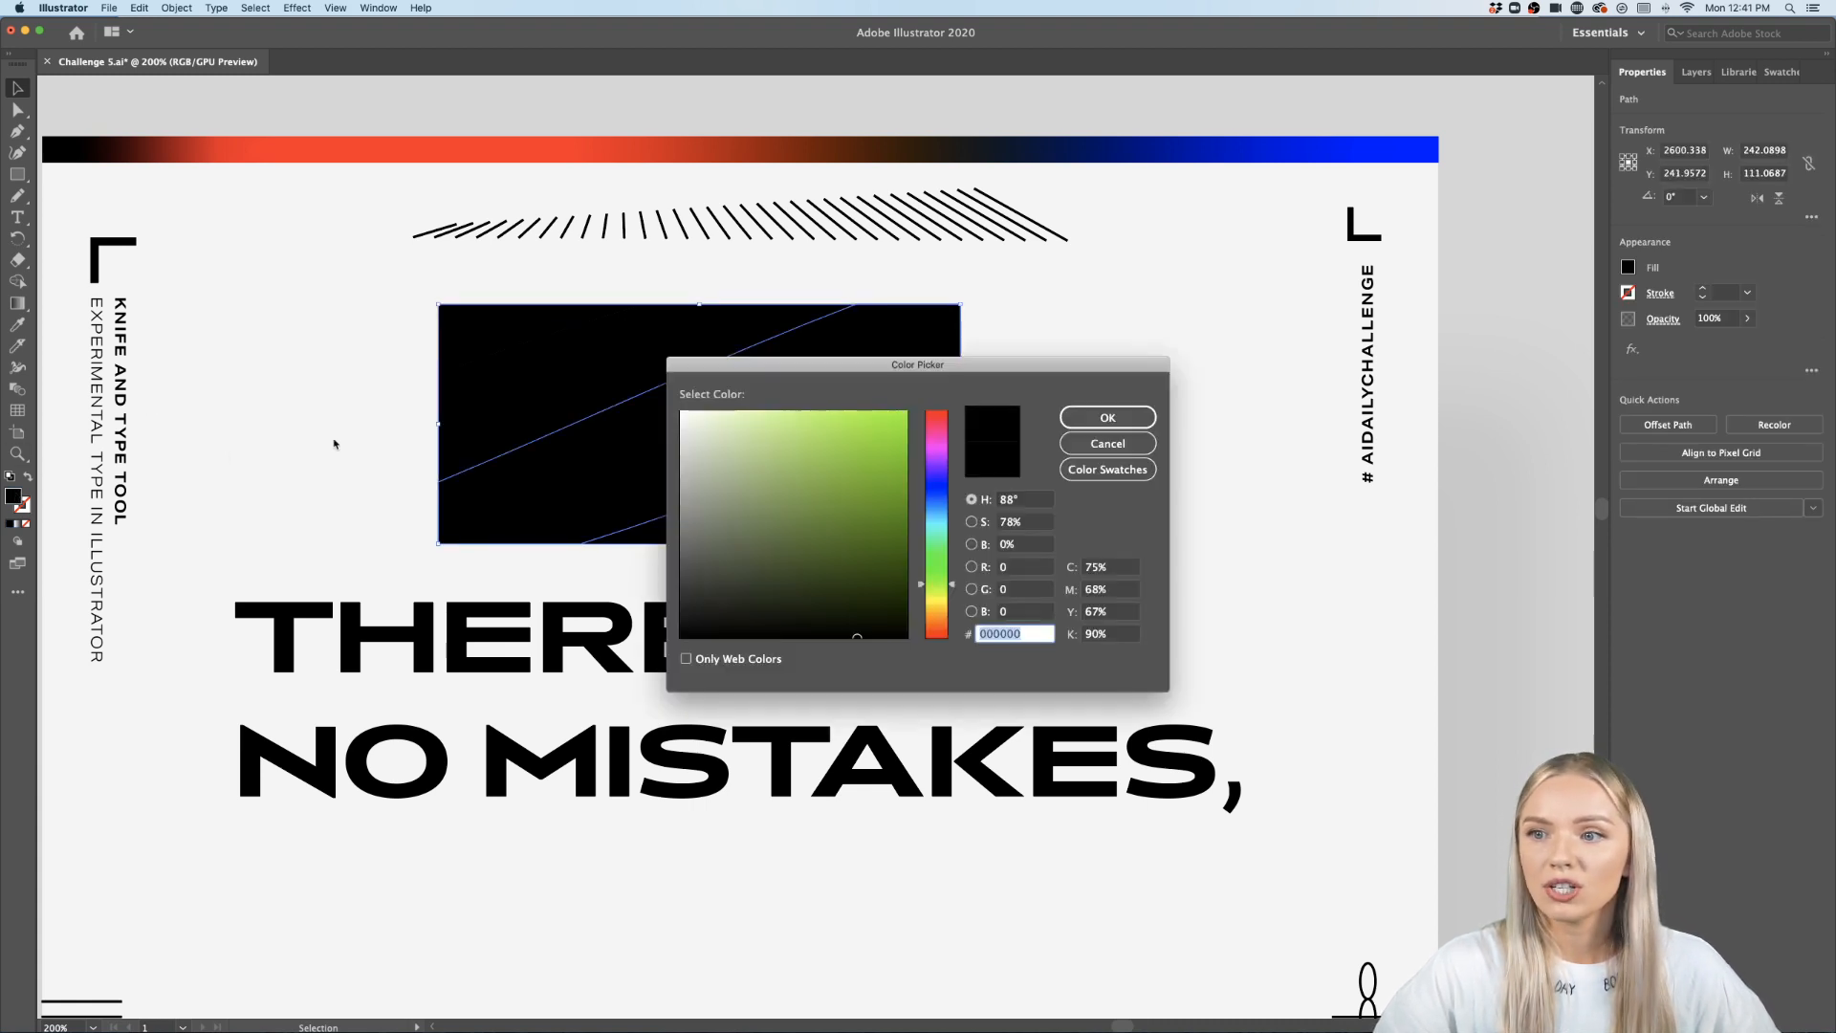
left_click_drag(773, 469, 872, 398)
left_click(1084, 421)
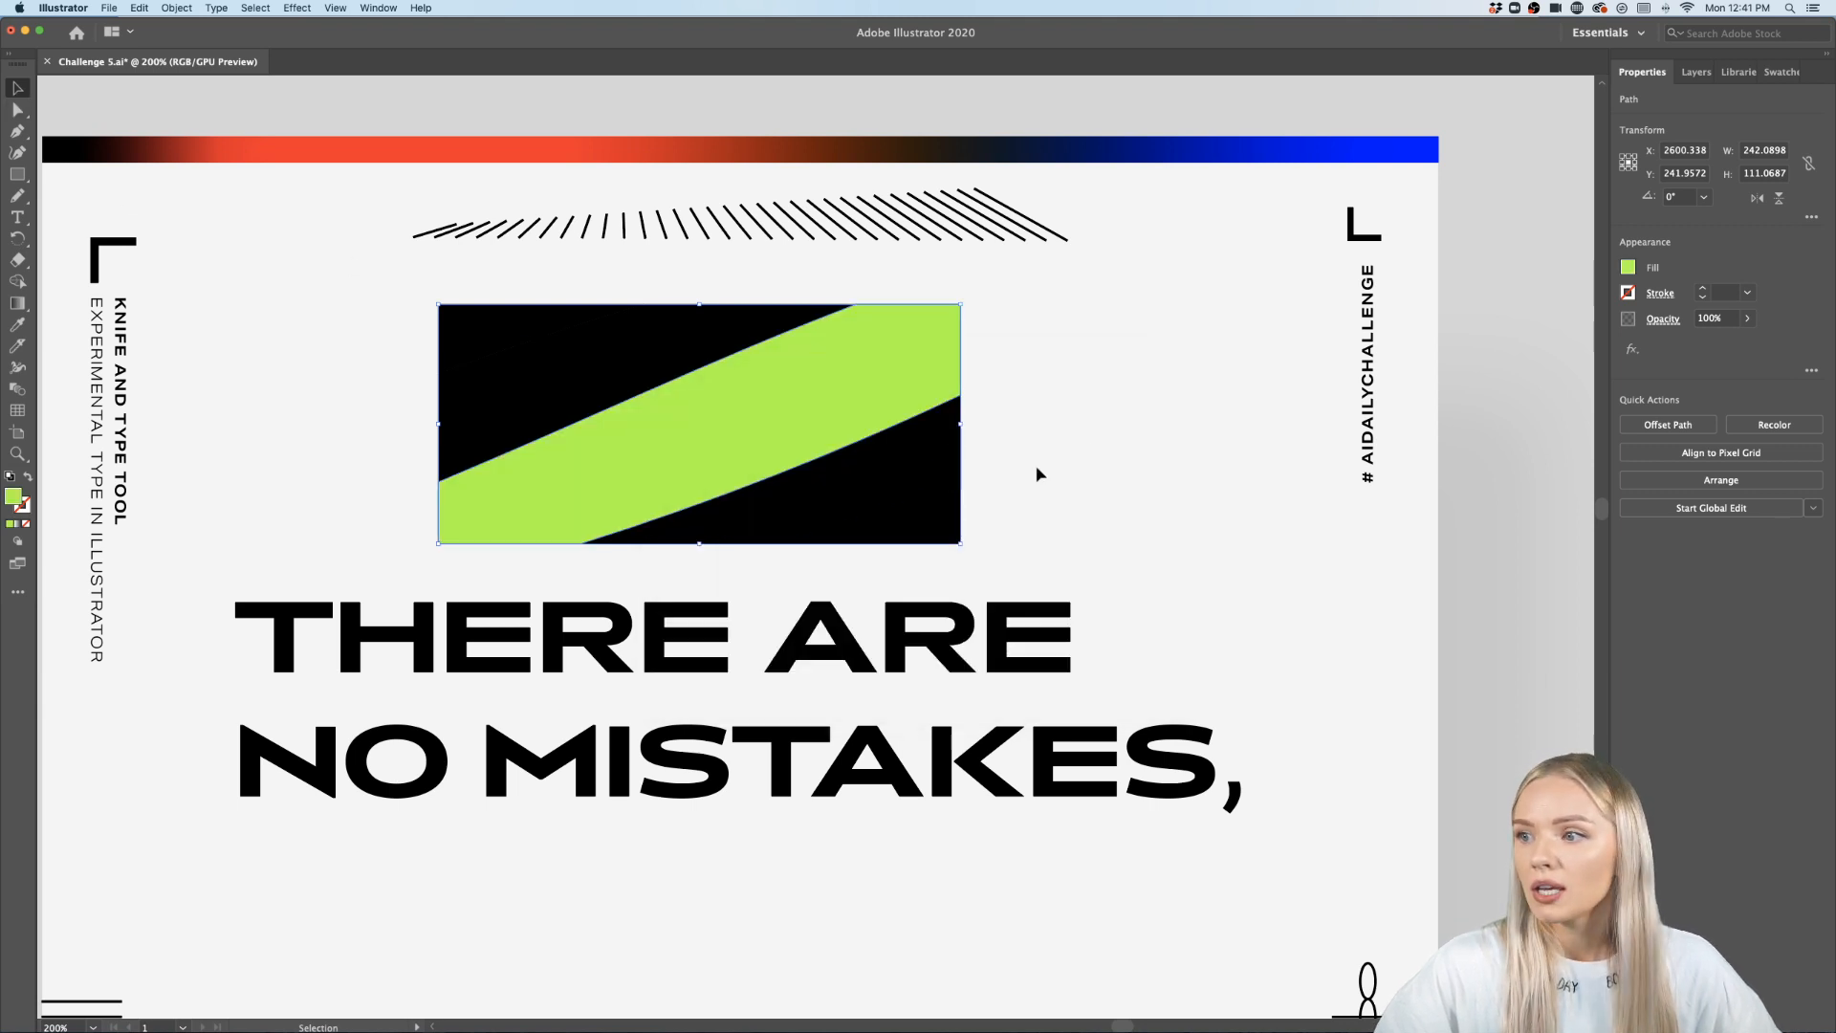
- Delete the test rectangle together with all its cut pieces
left_click(942, 528)
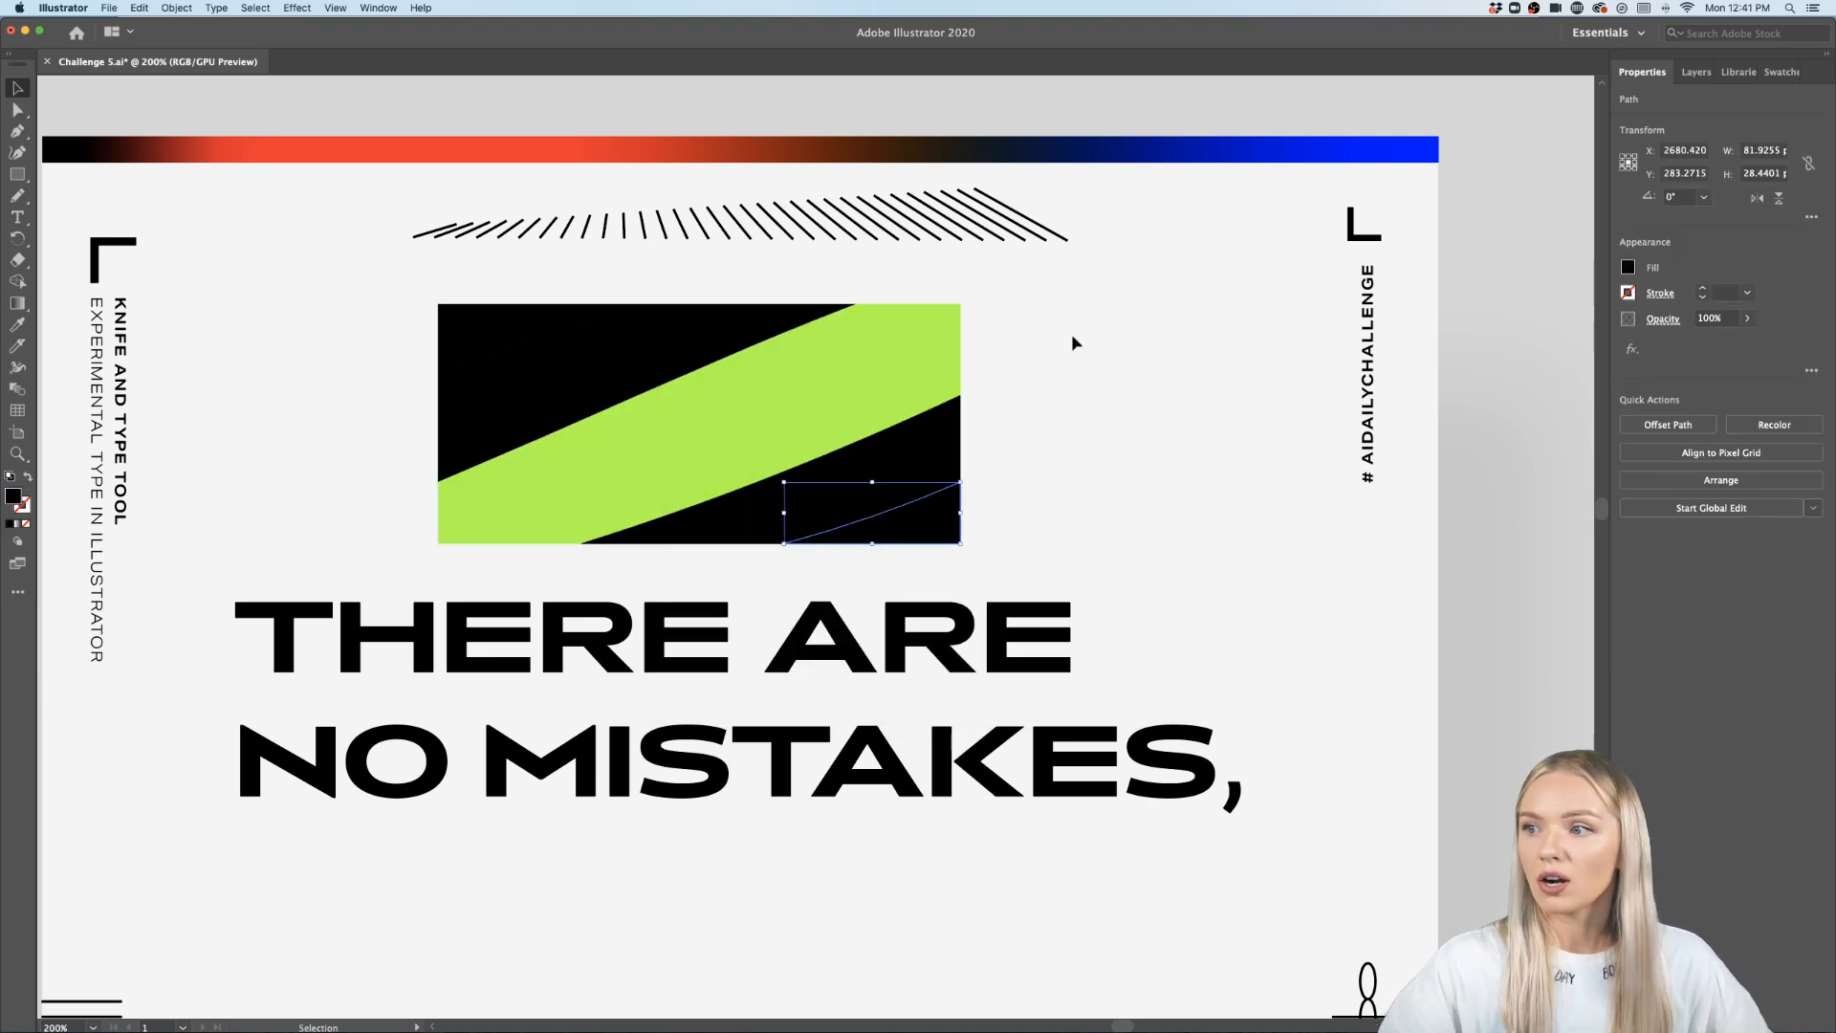
left_click(1052, 304)
left_click(504, 463)
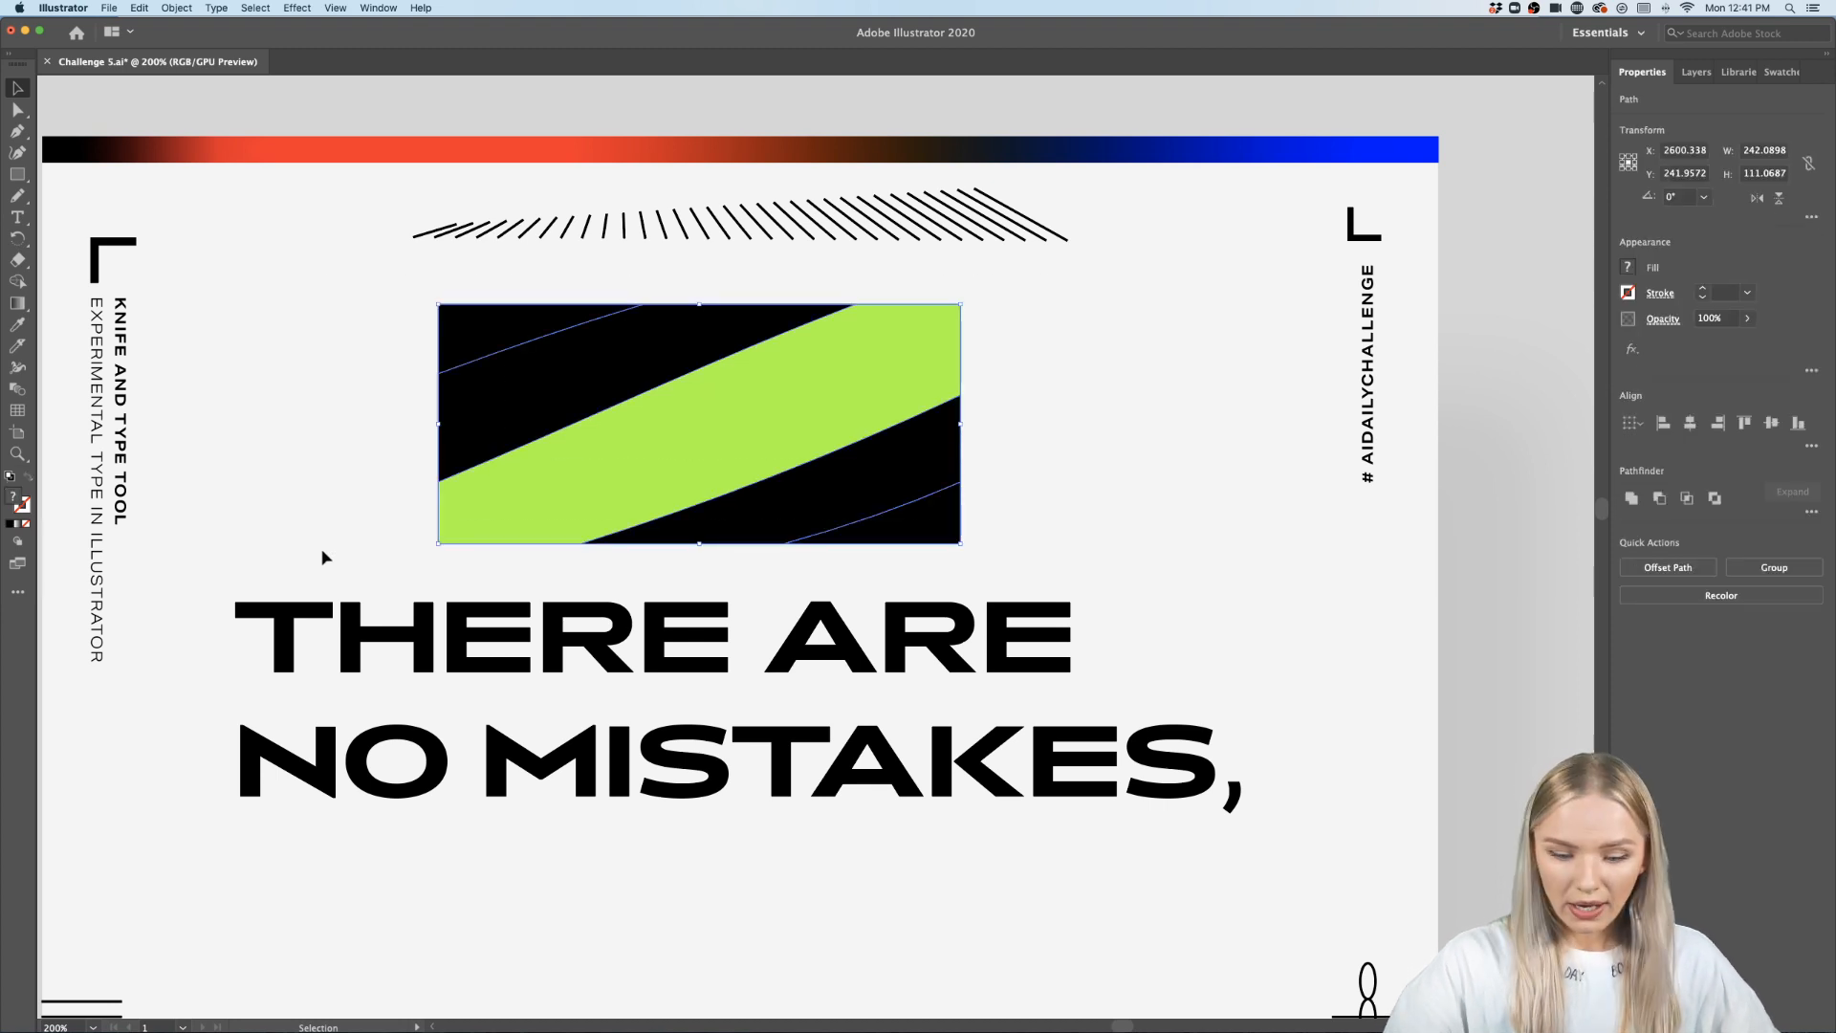
key("Delete")
- Examine the split quote on the poster at different zoom levels
scroll(452, 606, "down", 3)
scroll(451, 608, "up", 1)
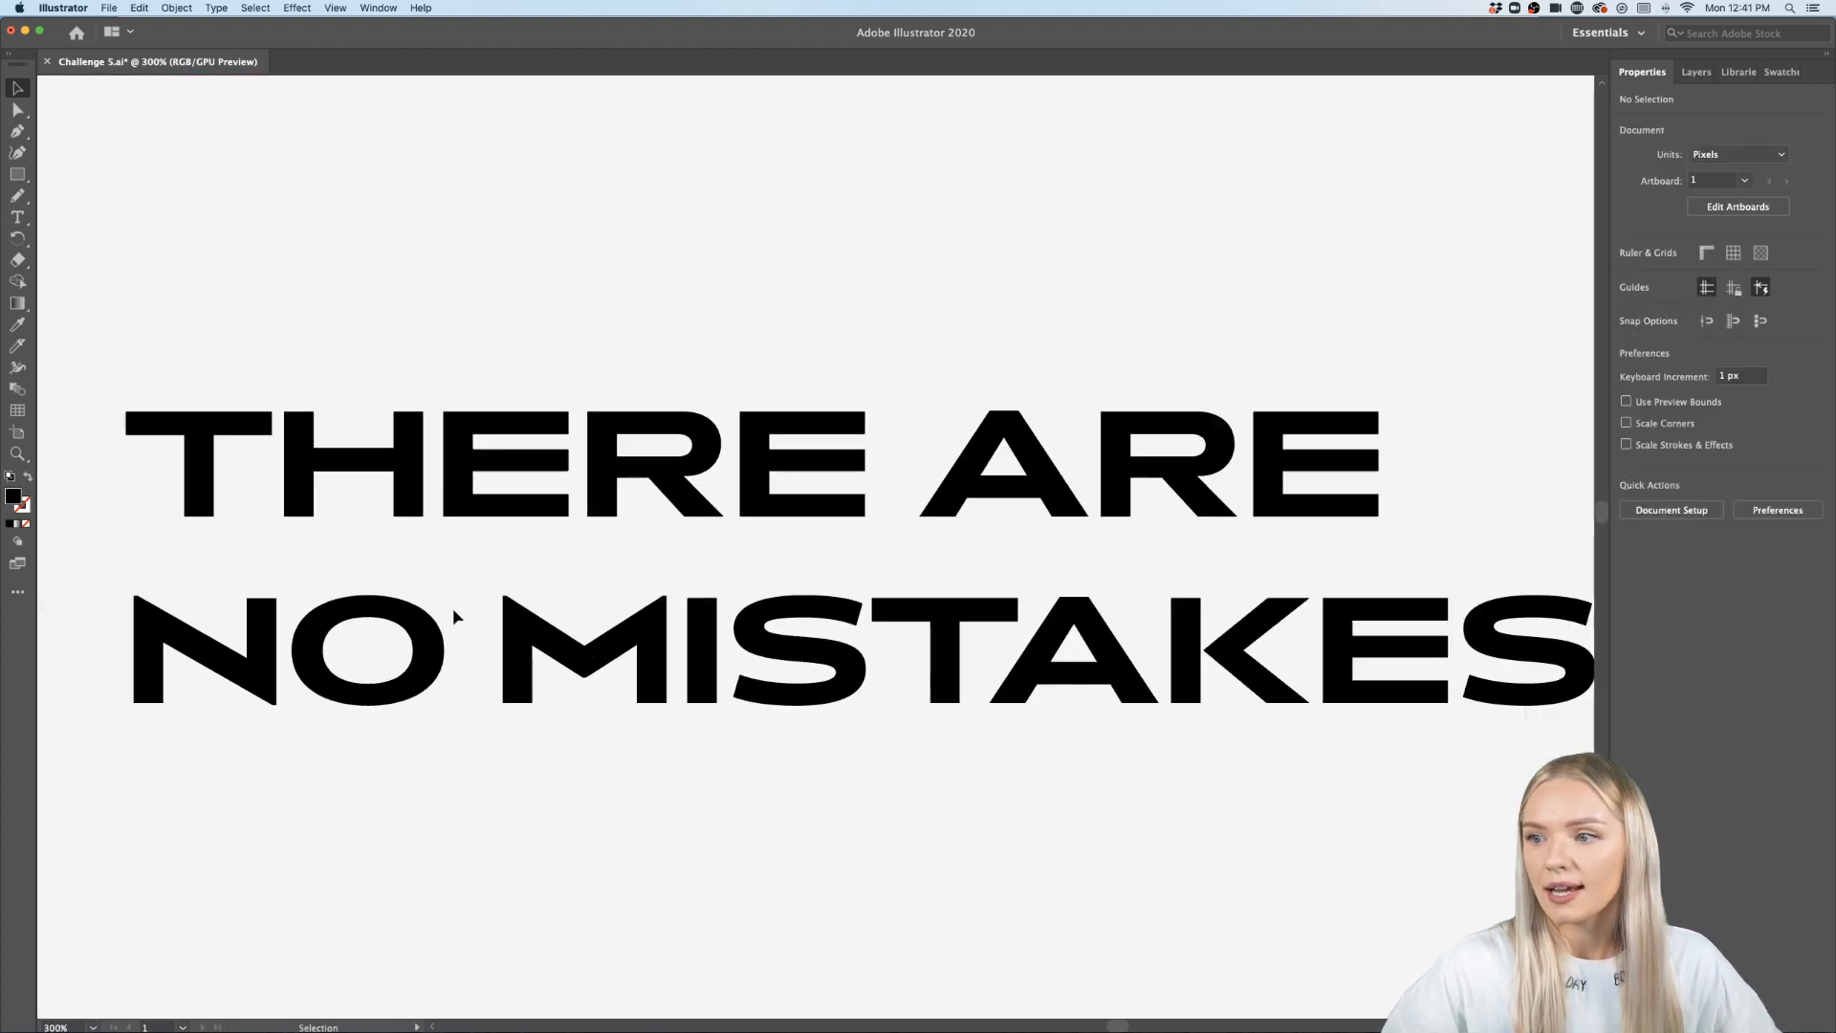
scroll(452, 608, "right", 1)
scroll(452, 609, "down", 1)
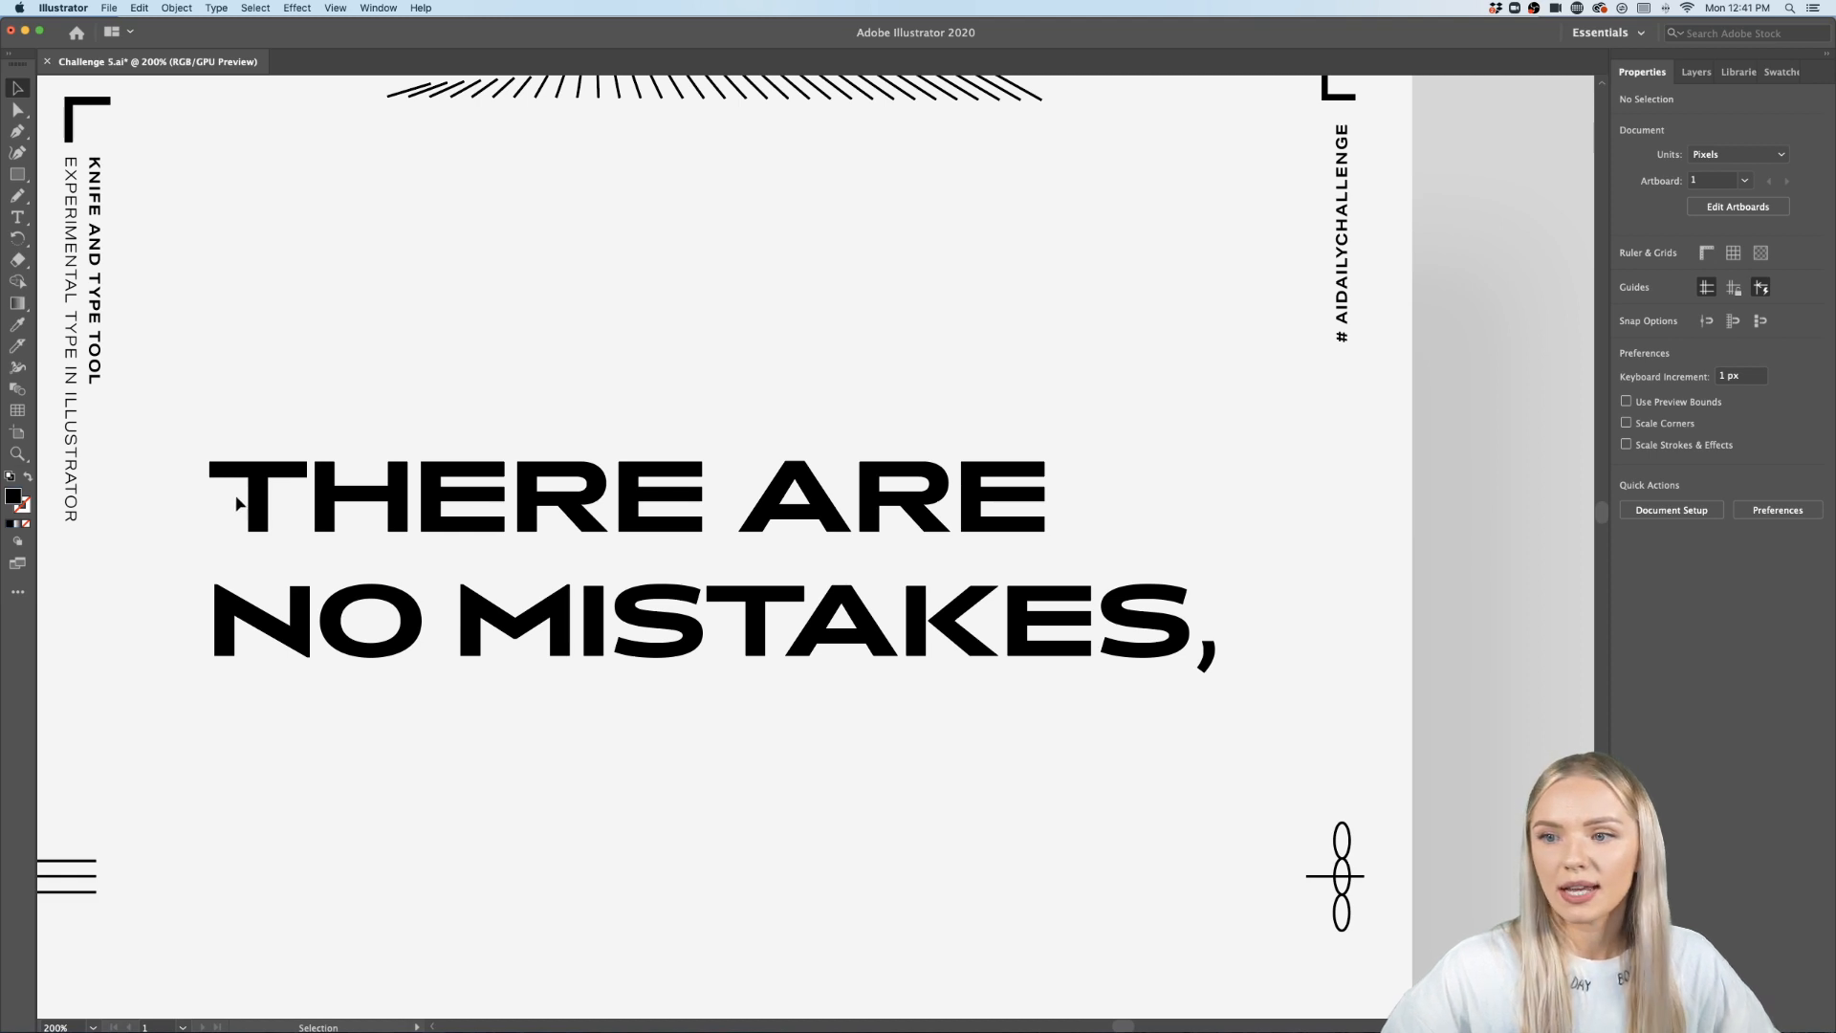
scroll(238, 503, "up", 3)
scroll(238, 503, "down", 4)
scroll(238, 503, "down", 2)
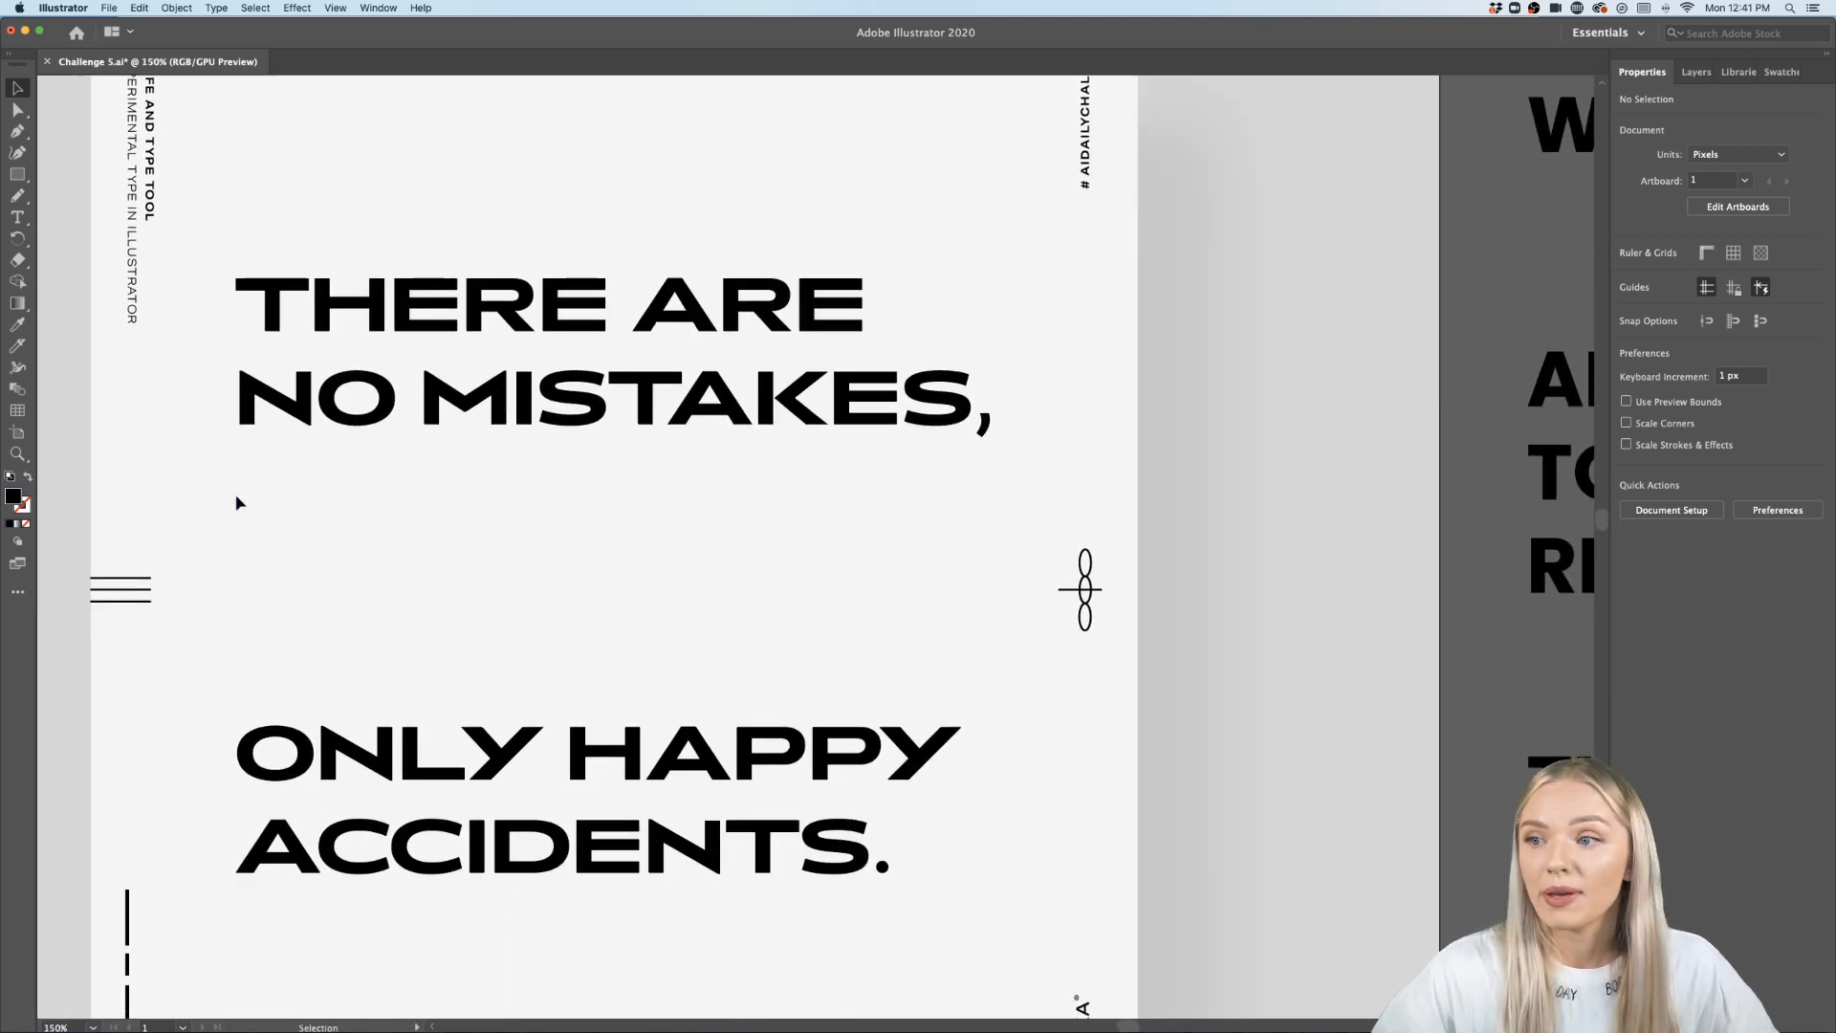
scroll(239, 503, "up", 2)
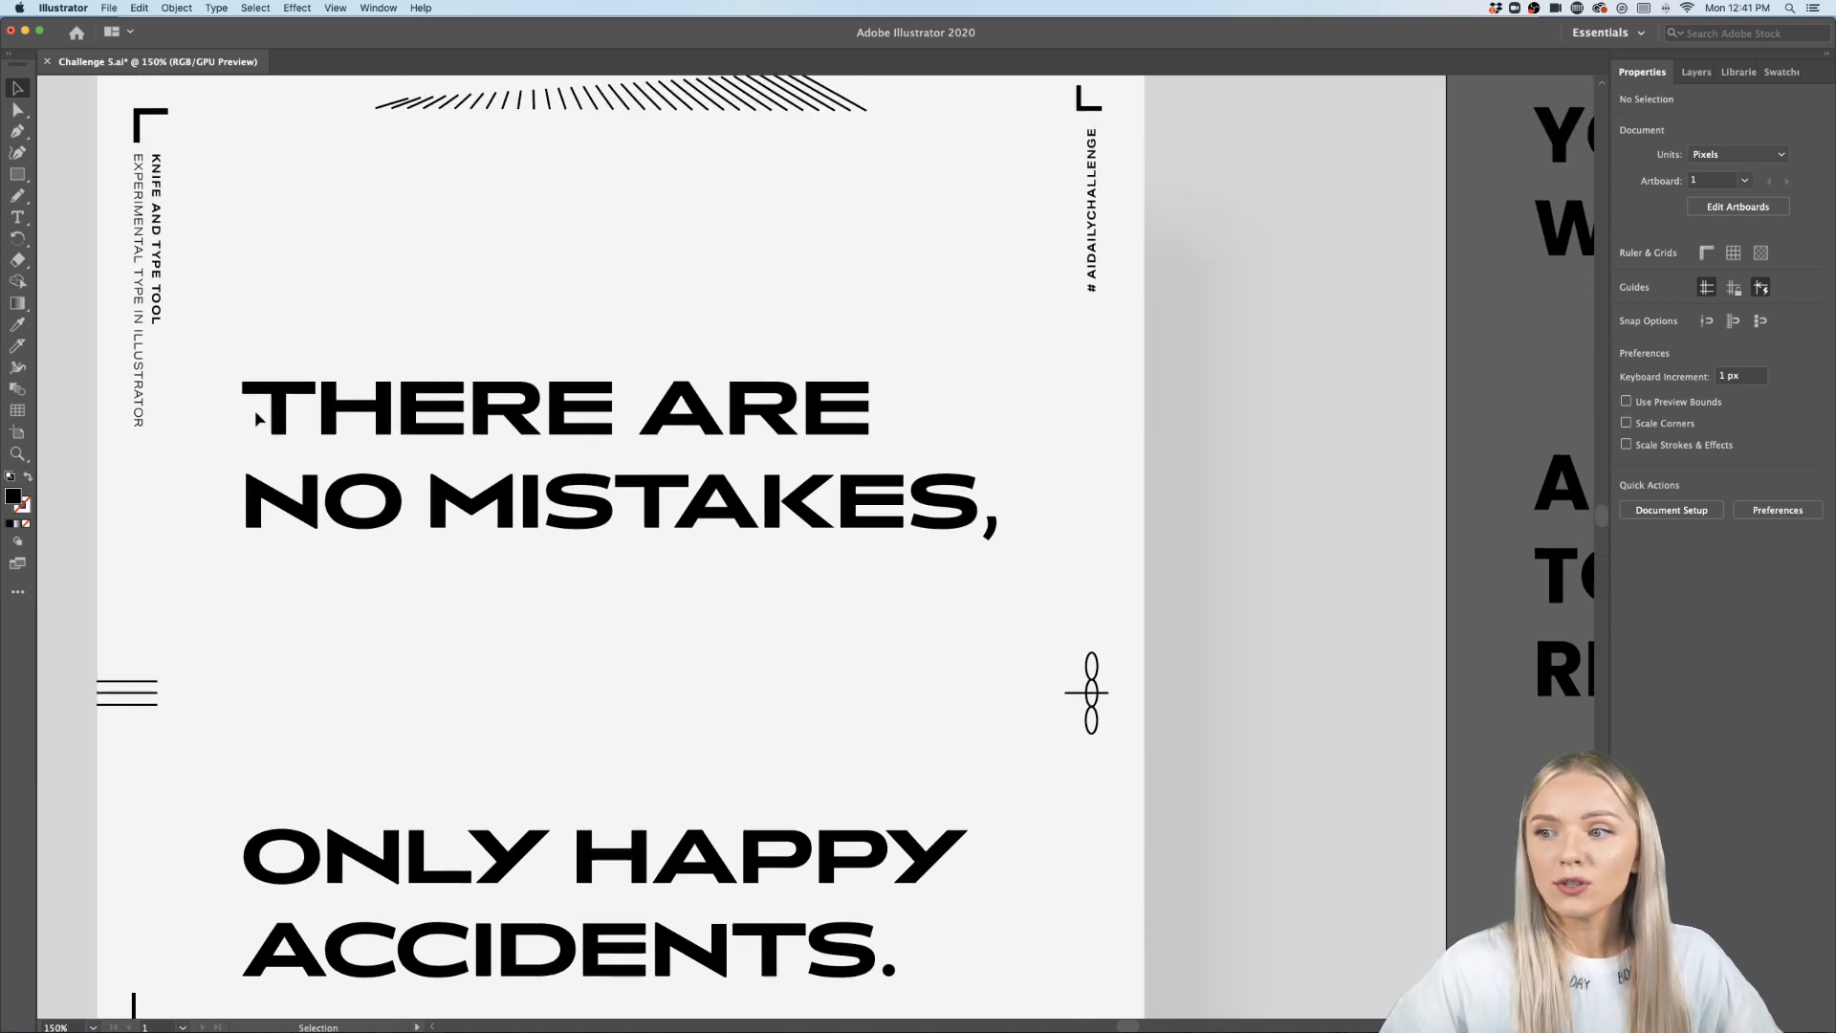
scroll(254, 409, "up", 2)
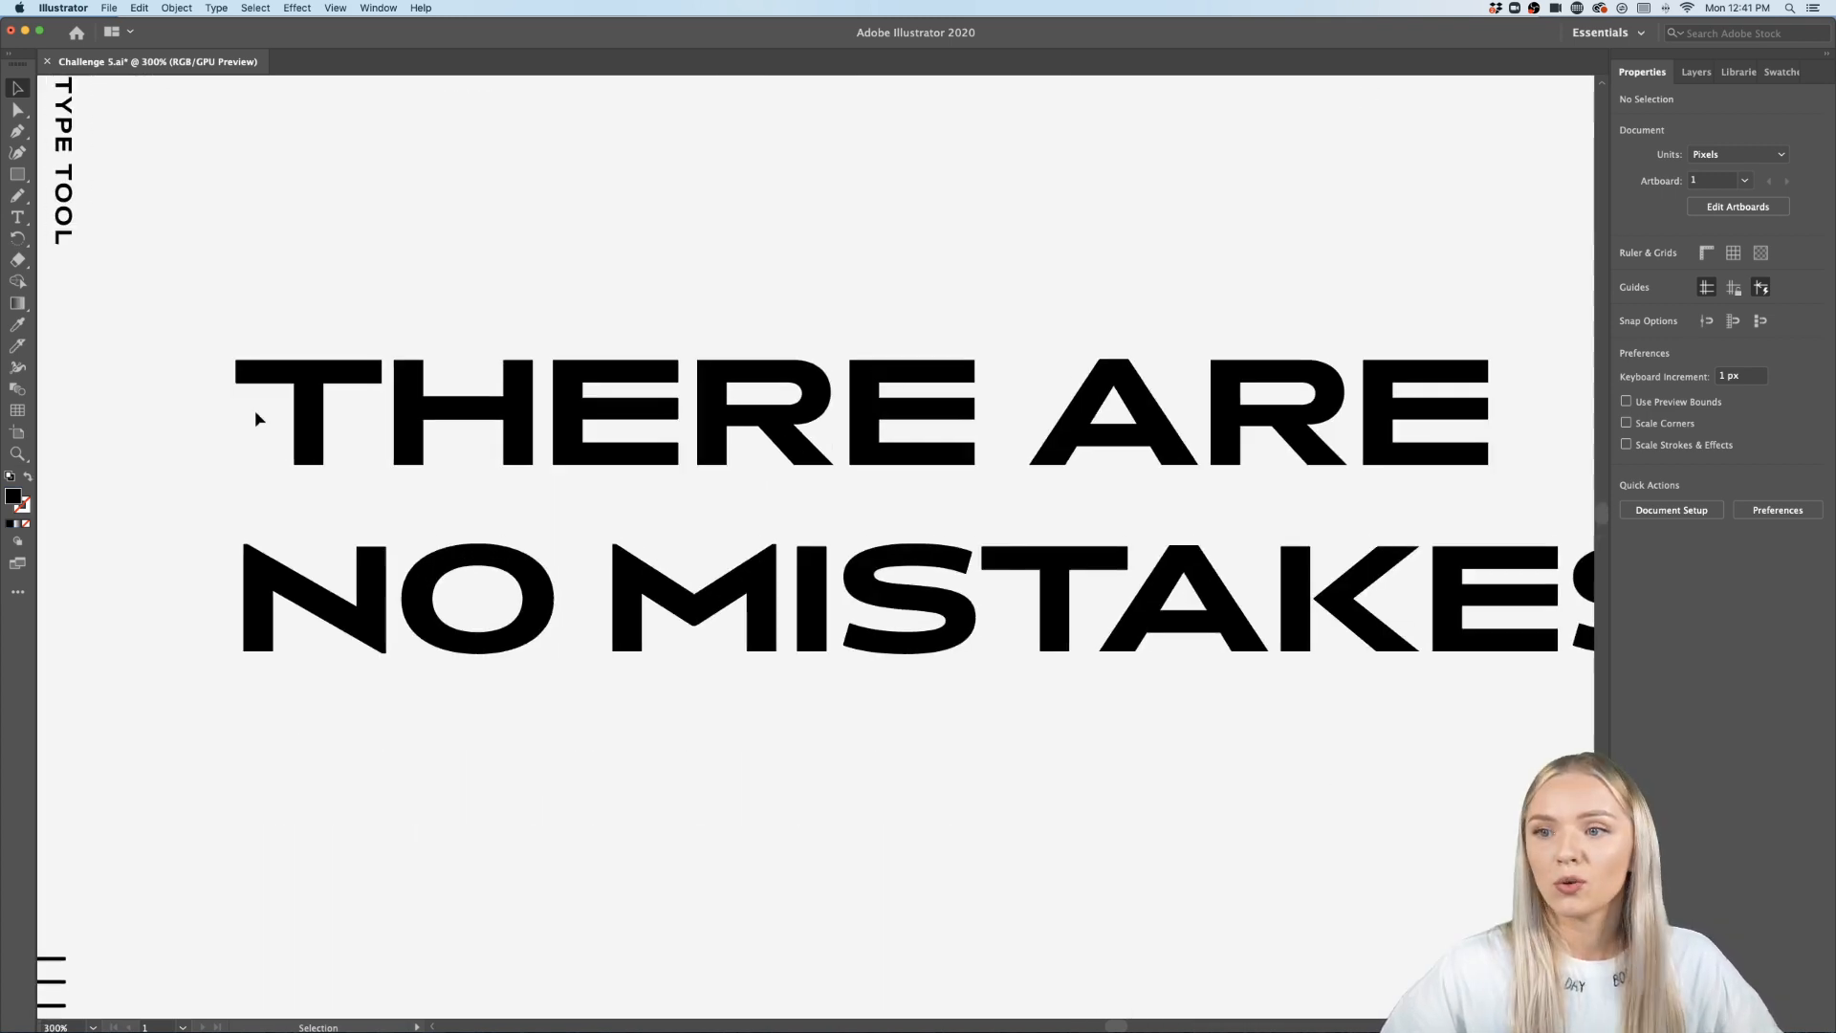
- Cut the T of THERE with the Knife along the stem's left edge and across the crossbar top
scroll(255, 409, "up", 3)
scroll(254, 409, "down", 1)
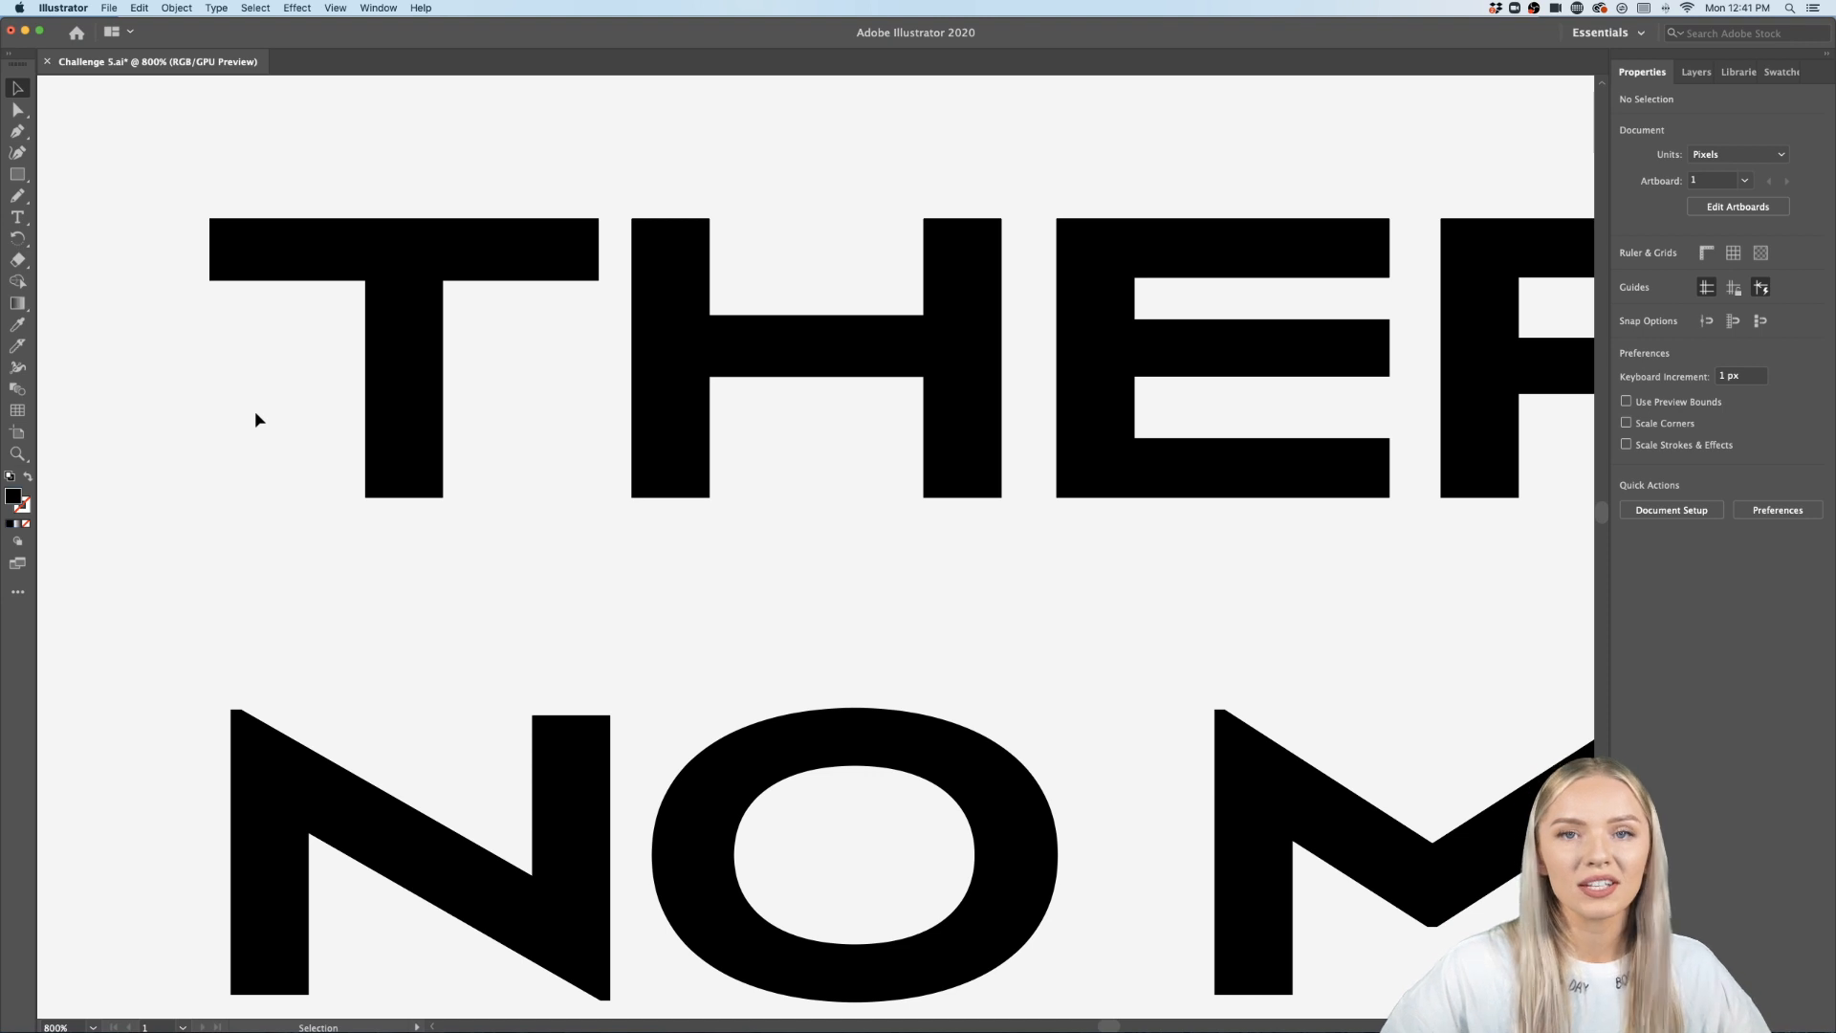
left_click(18, 345)
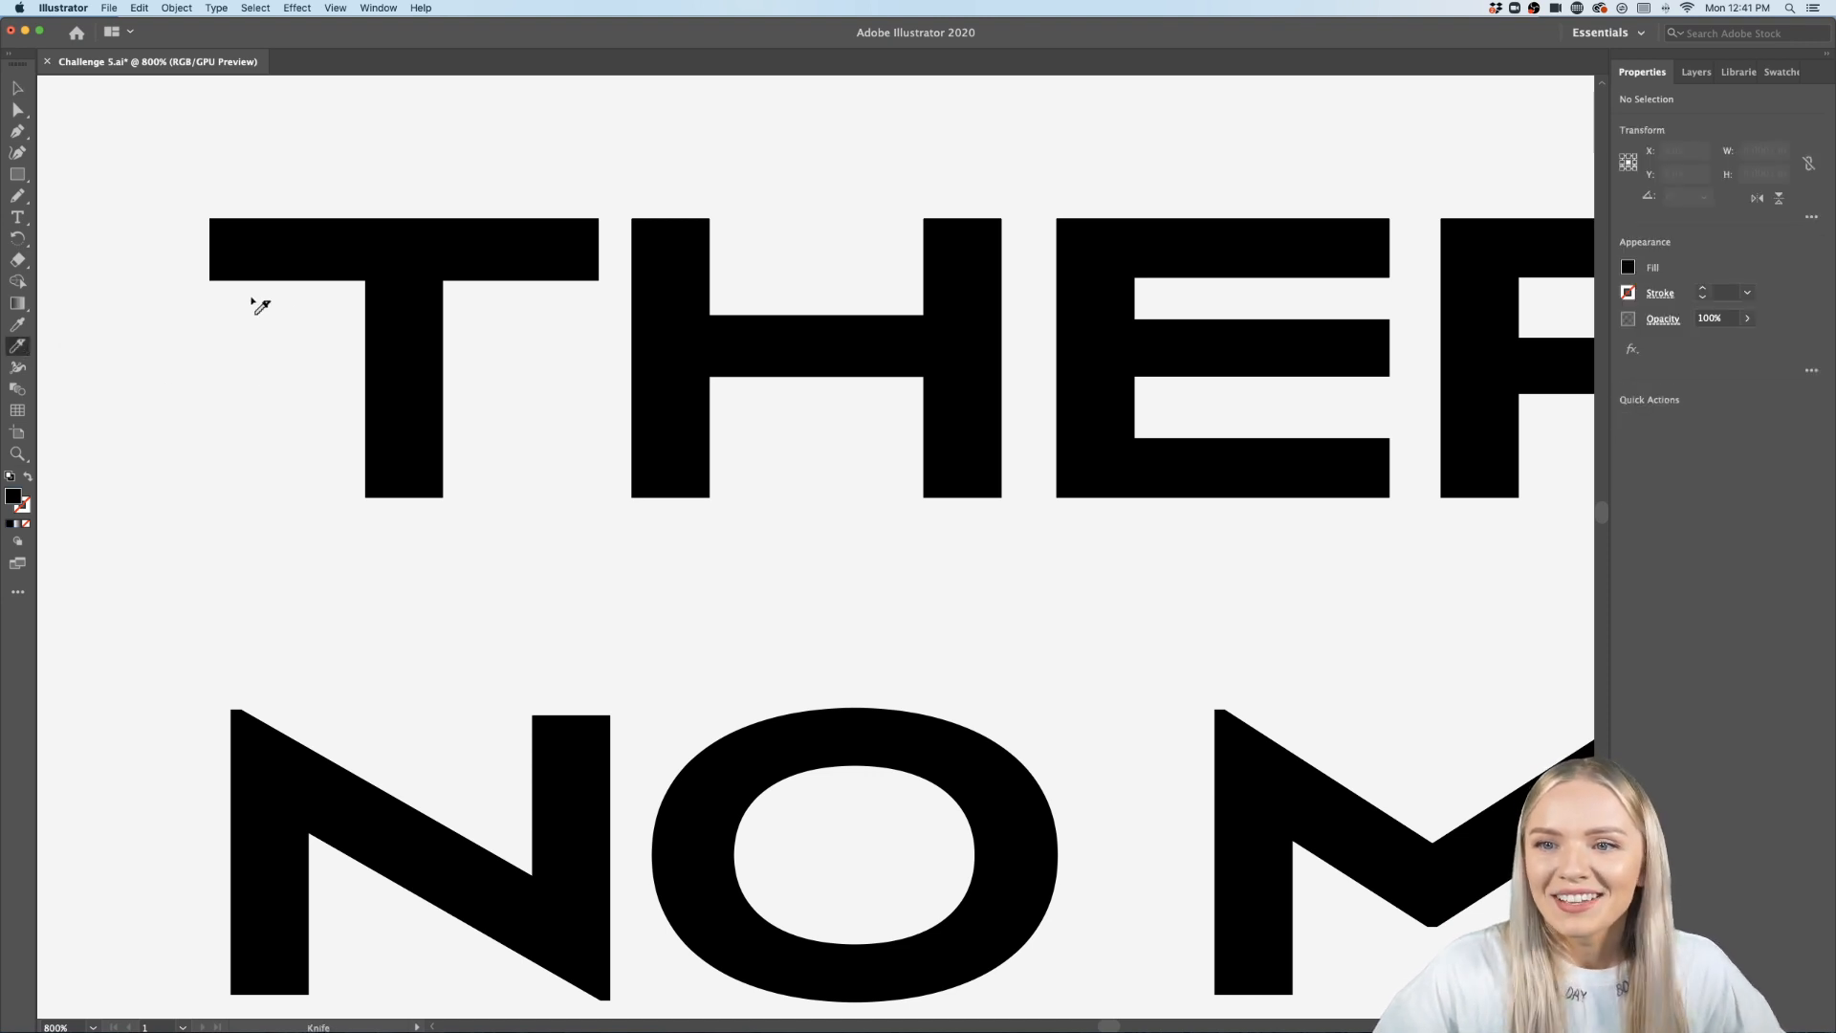
mouse_move(349, 290)
left_mouse_down()
mouse_move(391, 317)
mouse_move(362, 471)
left_mouse_up()
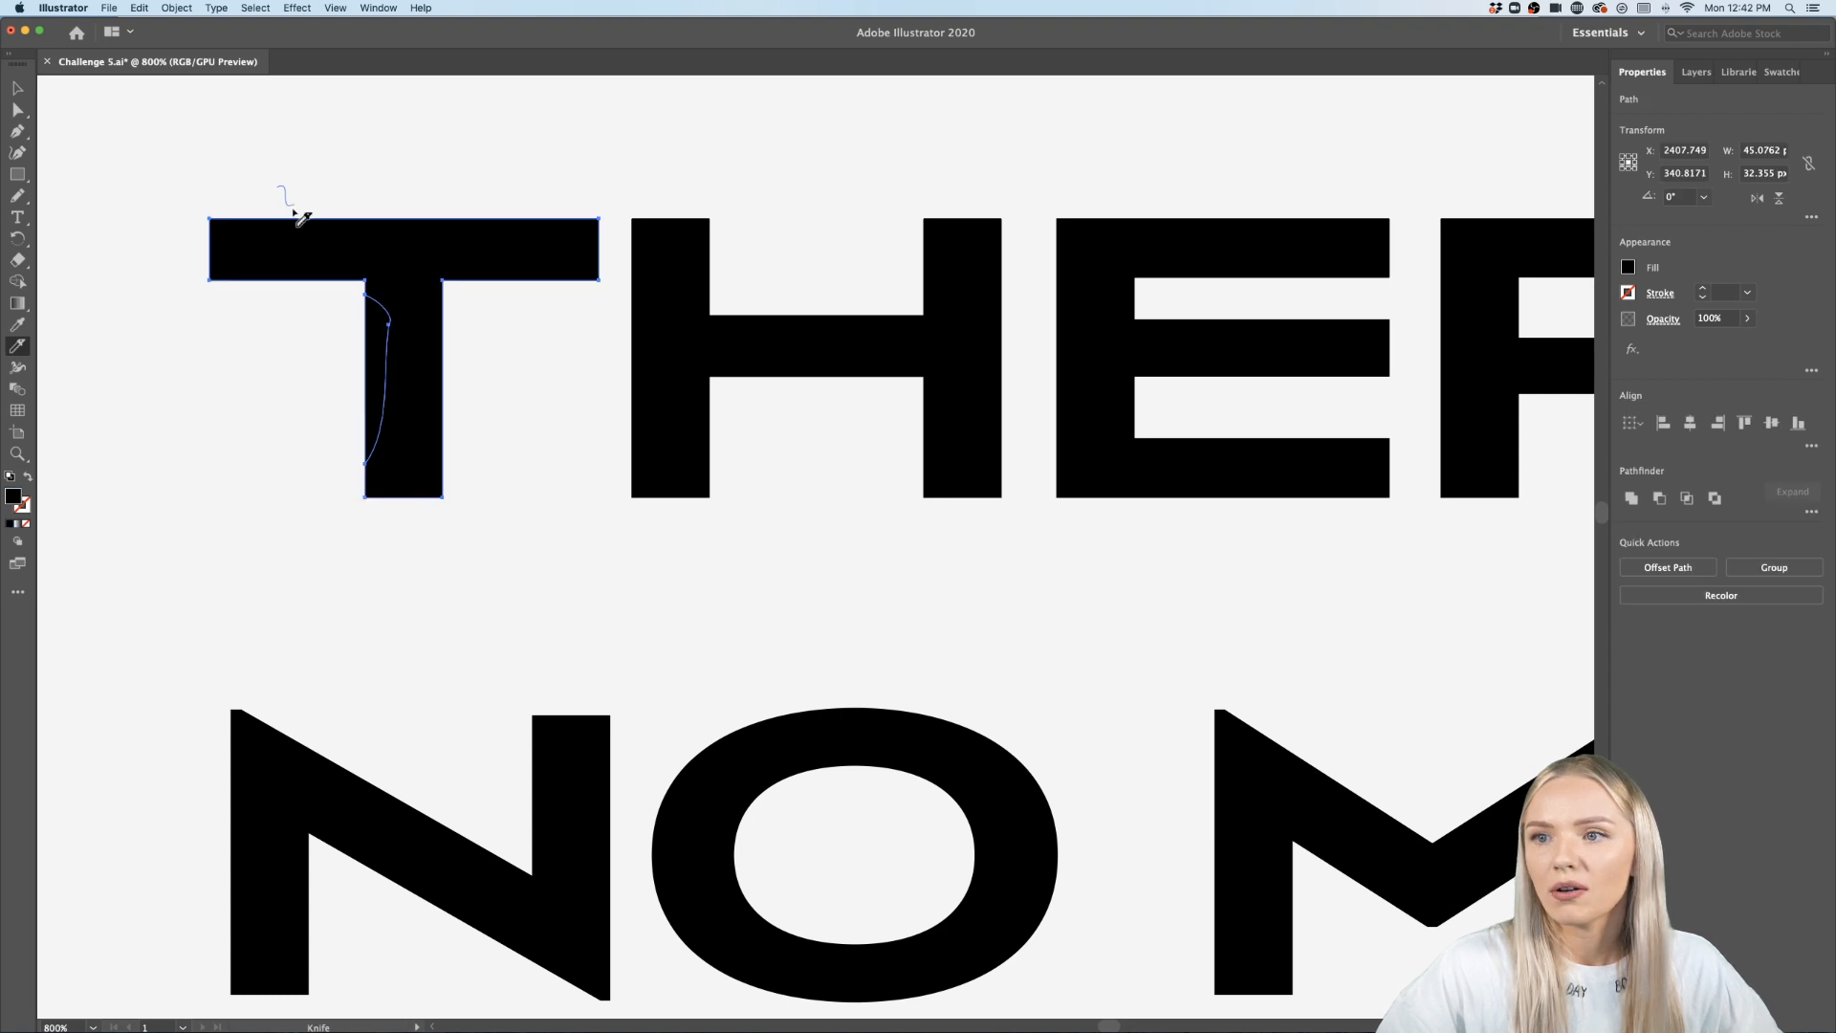
mouse_move(296, 213)
left_mouse_down()
mouse_move(389, 246)
mouse_move(561, 238)
mouse_move(620, 198)
left_mouse_up()
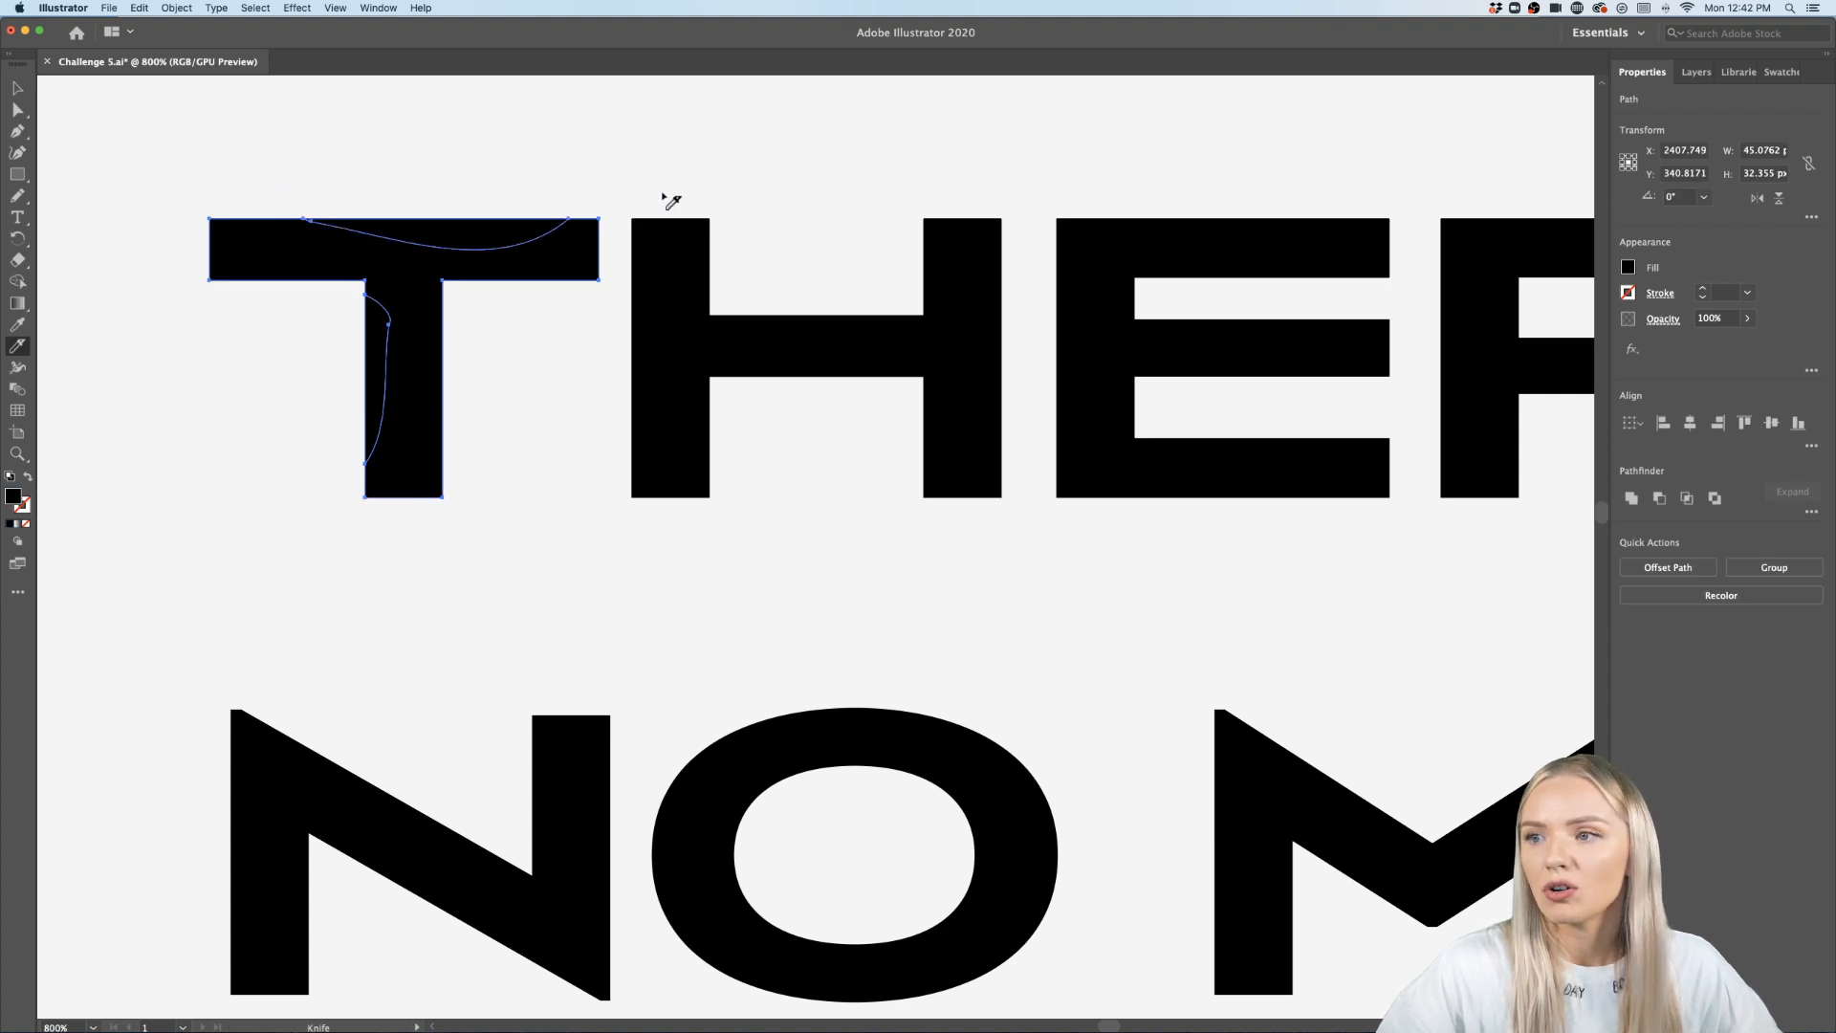
- Delete the two thin slivers cut from the T's stem and crossbar inside the group
key("v")
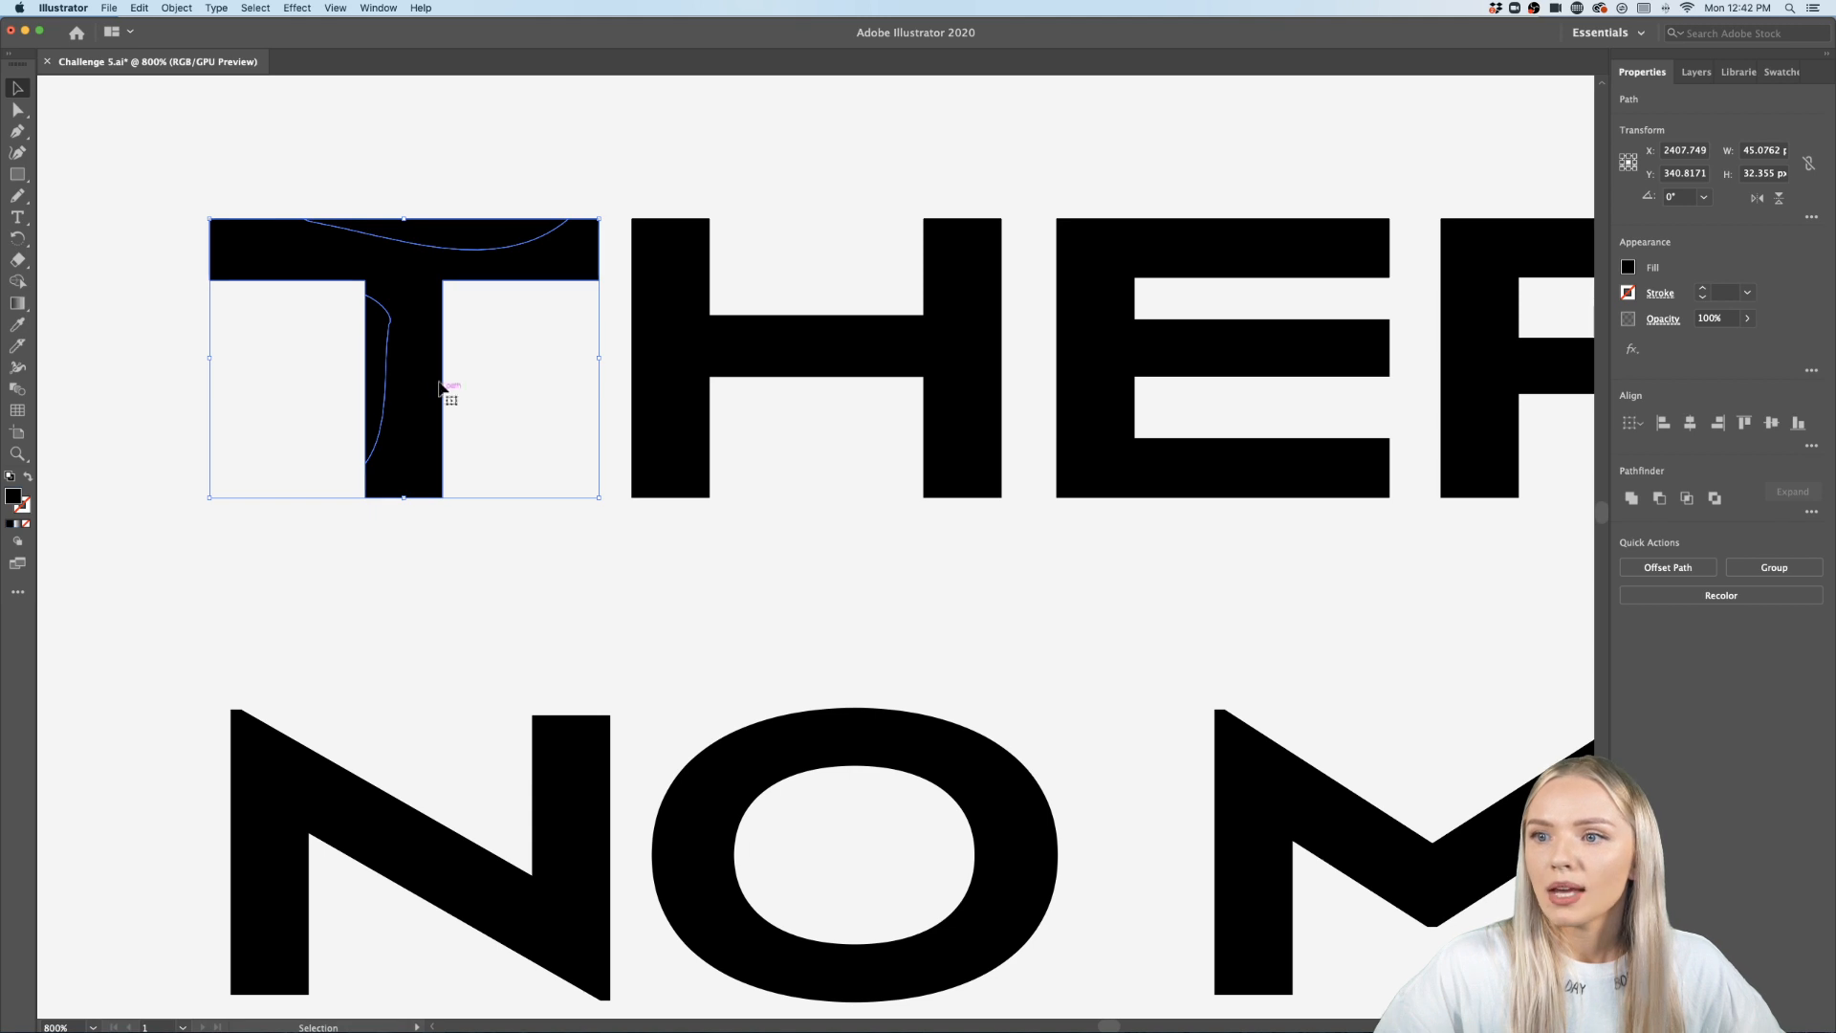
double_click(383, 382)
left_click(381, 380)
key("Delete")
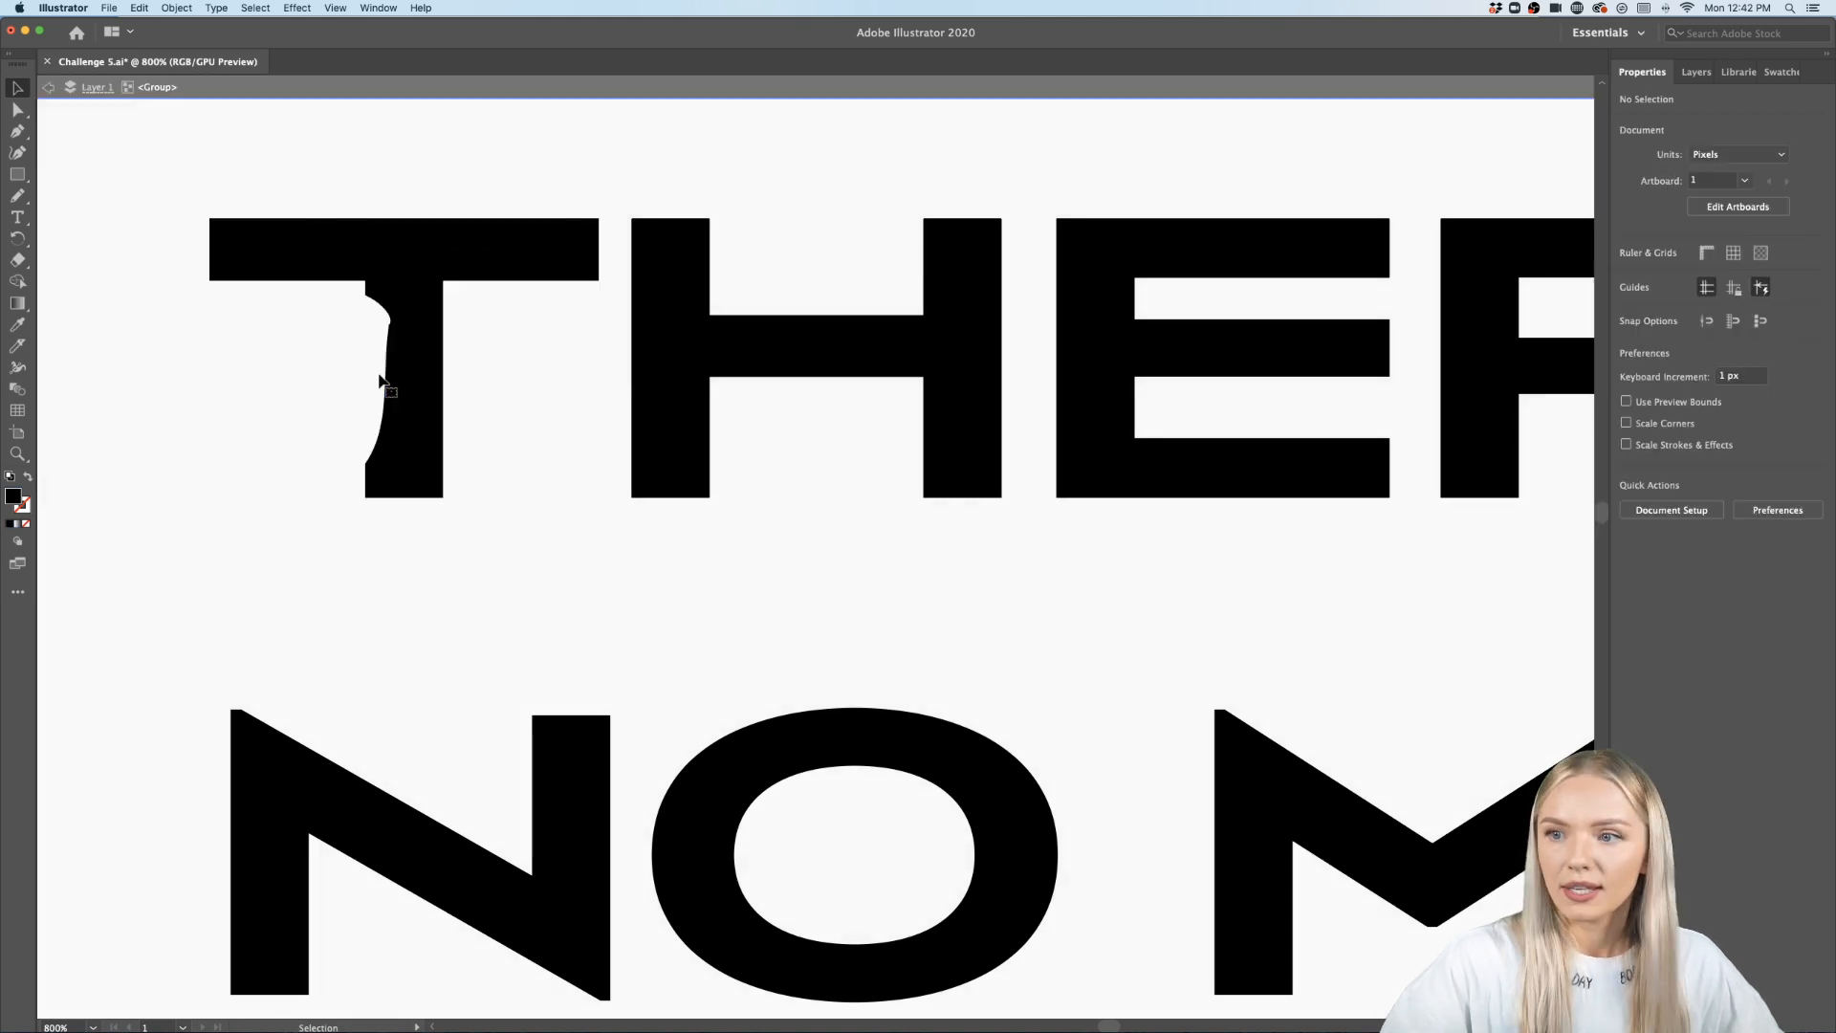
left_click(461, 245)
key("Delete")
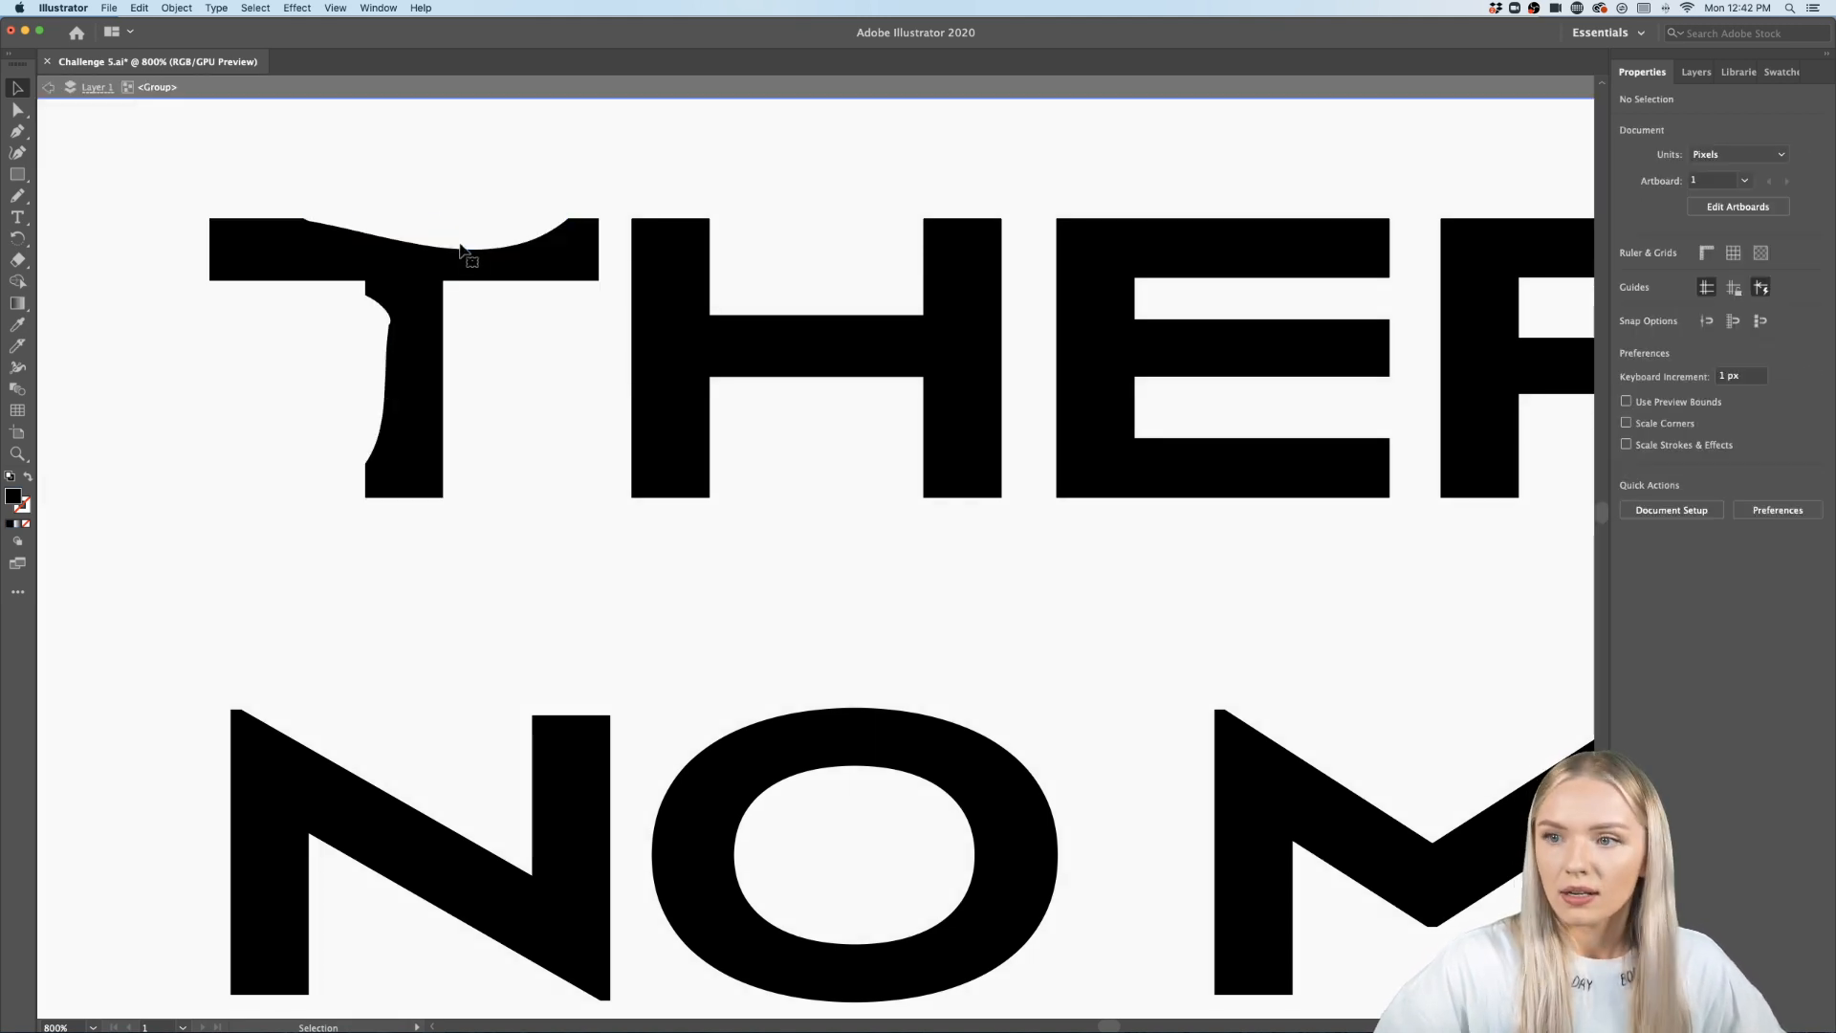
scroll(629, 459, "down", 5)
scroll(664, 462, "up", 1)
double_click(781, 274)
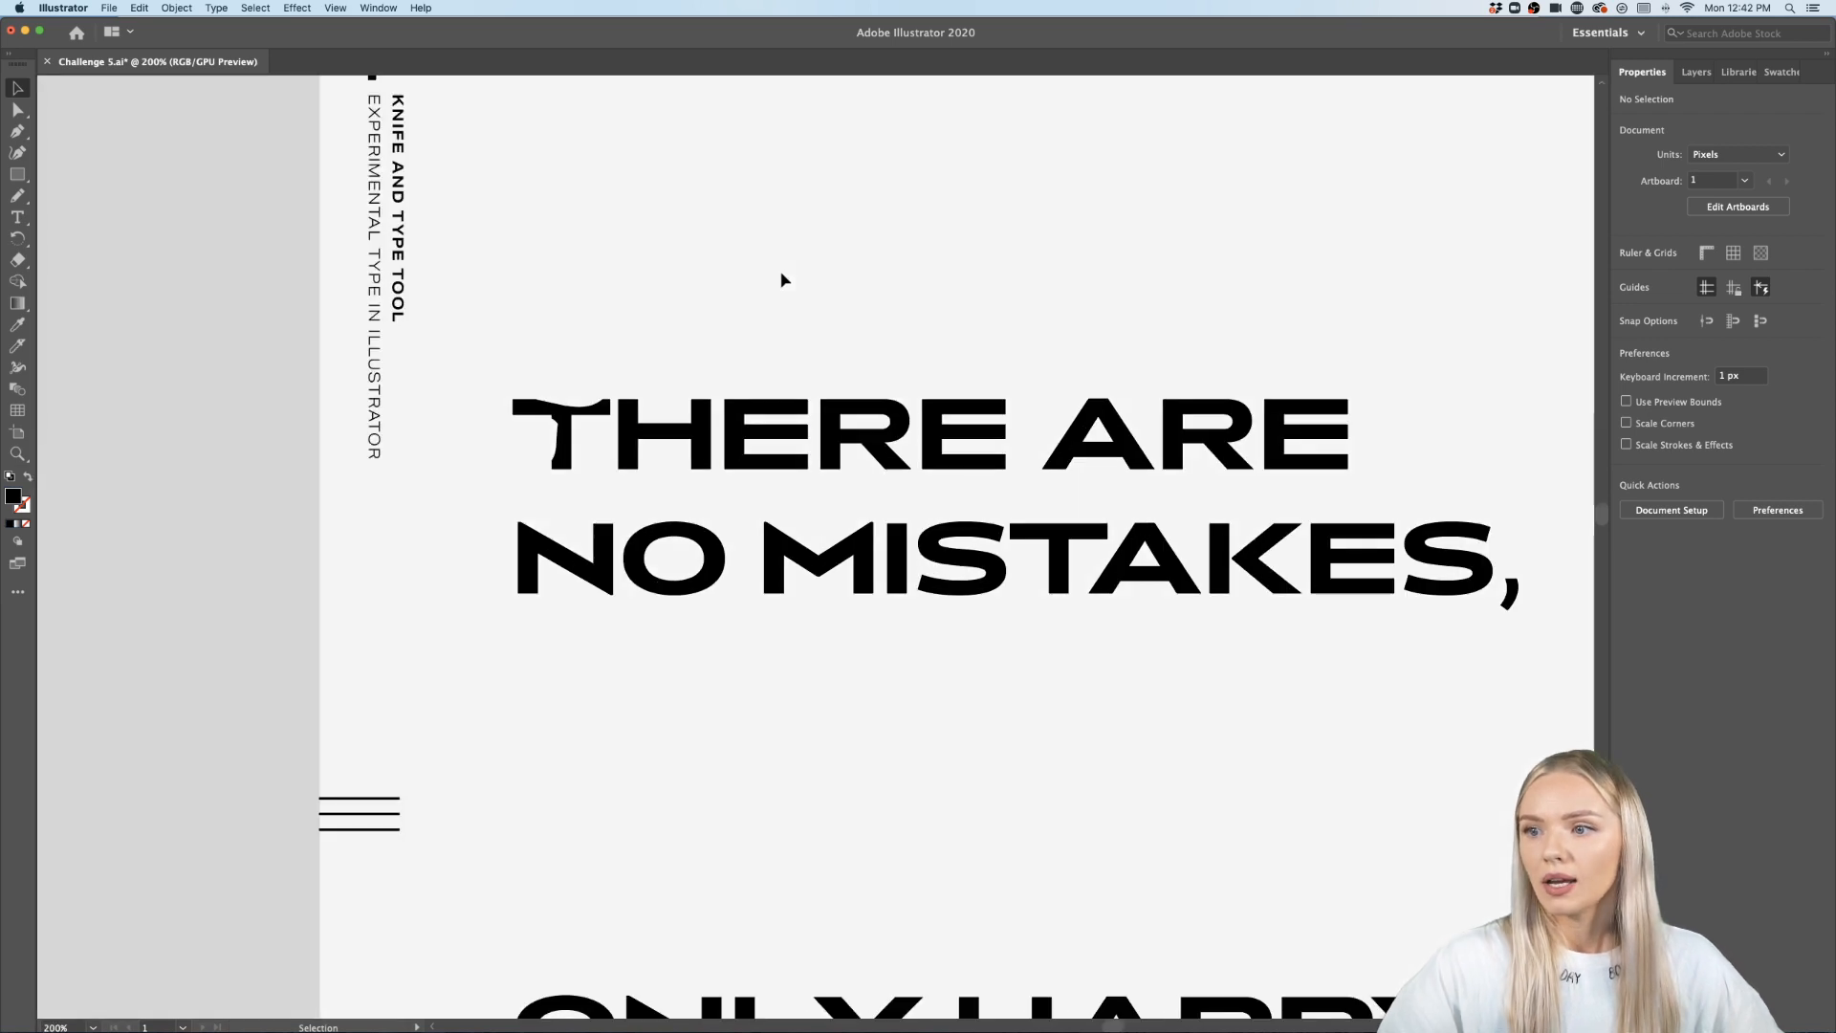
- Carve curved Knife cuts through the H of THERE along its left stem, crossbar and right stem
scroll(781, 279, "right", 2)
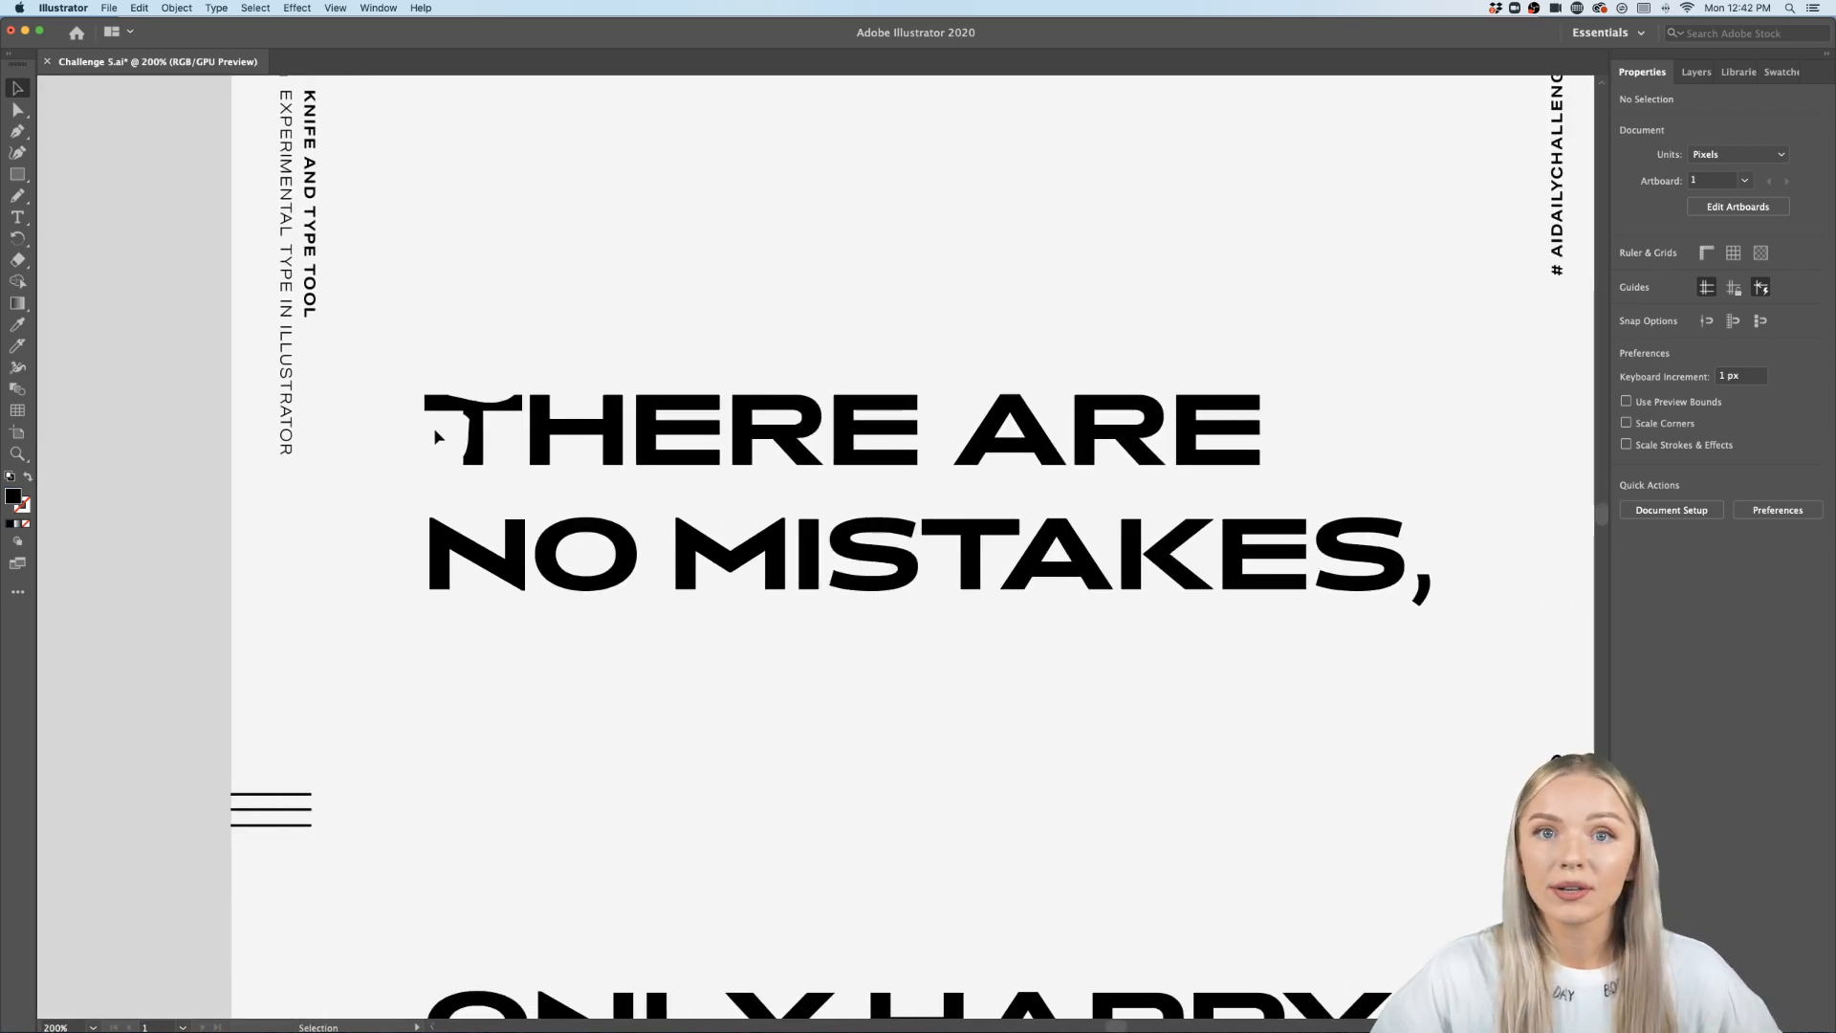
scroll(492, 429, "up", 3)
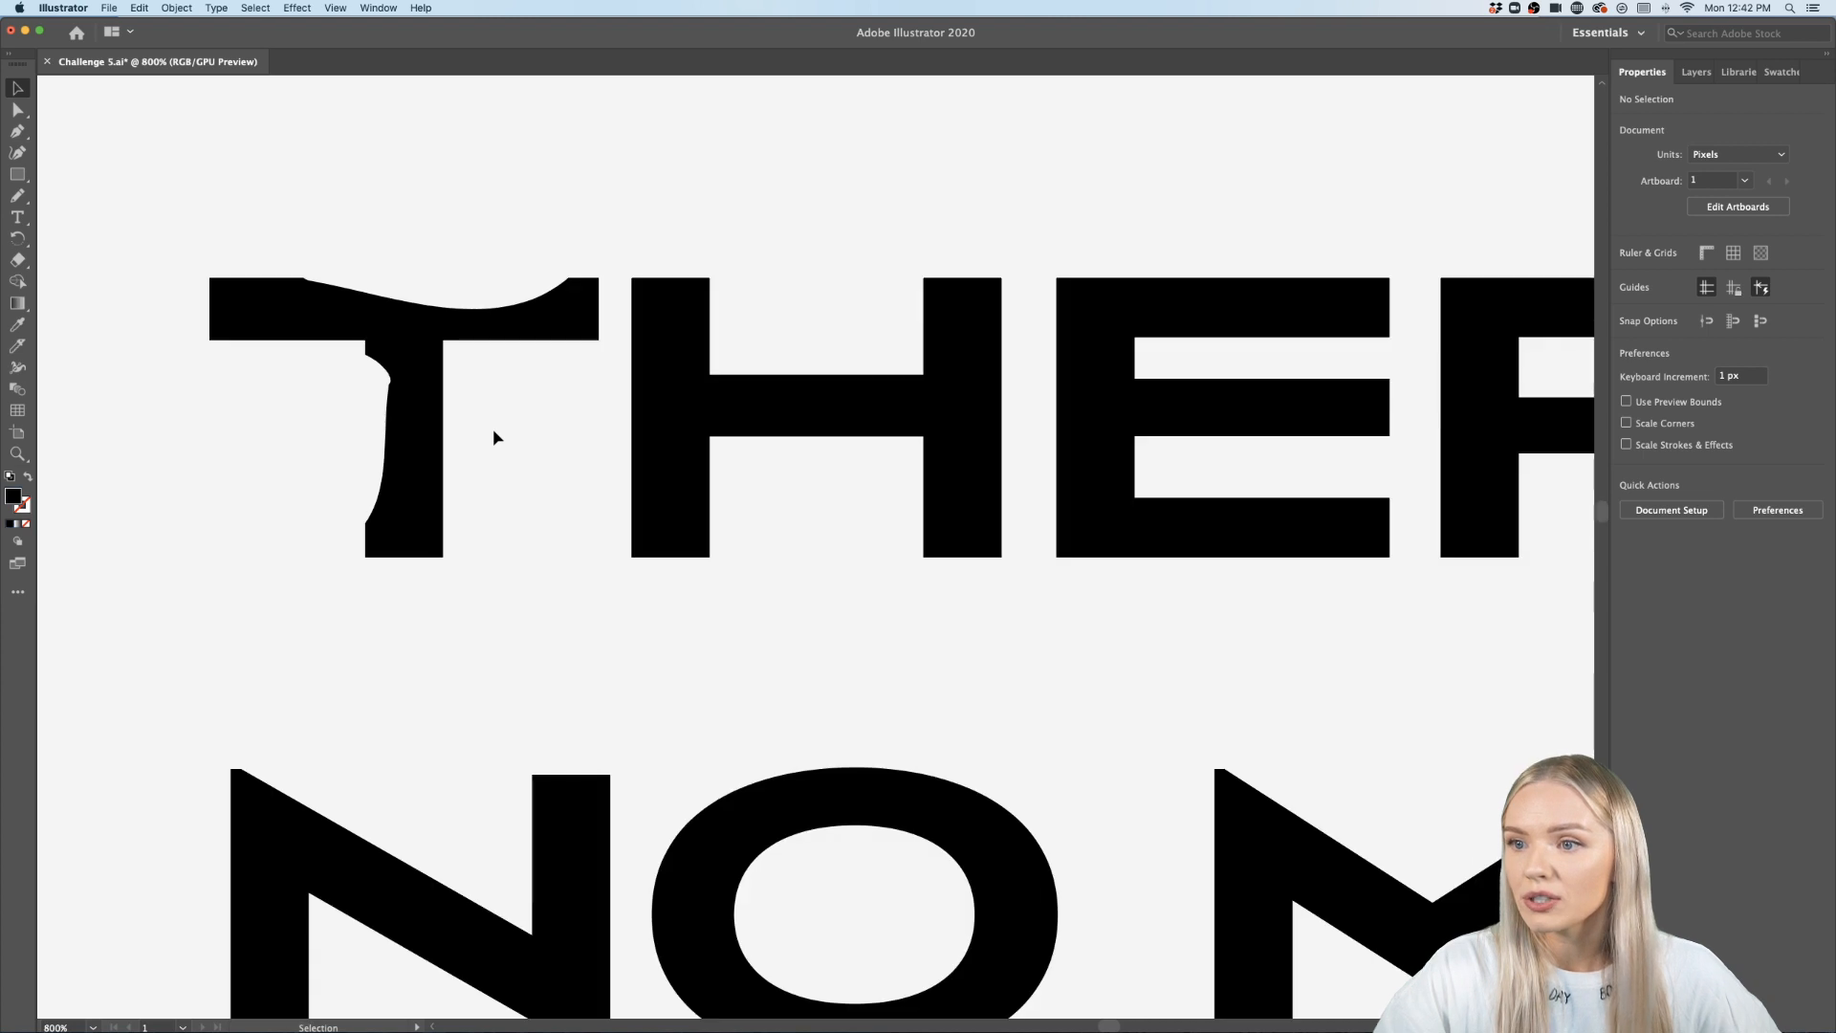
left_click(17, 346)
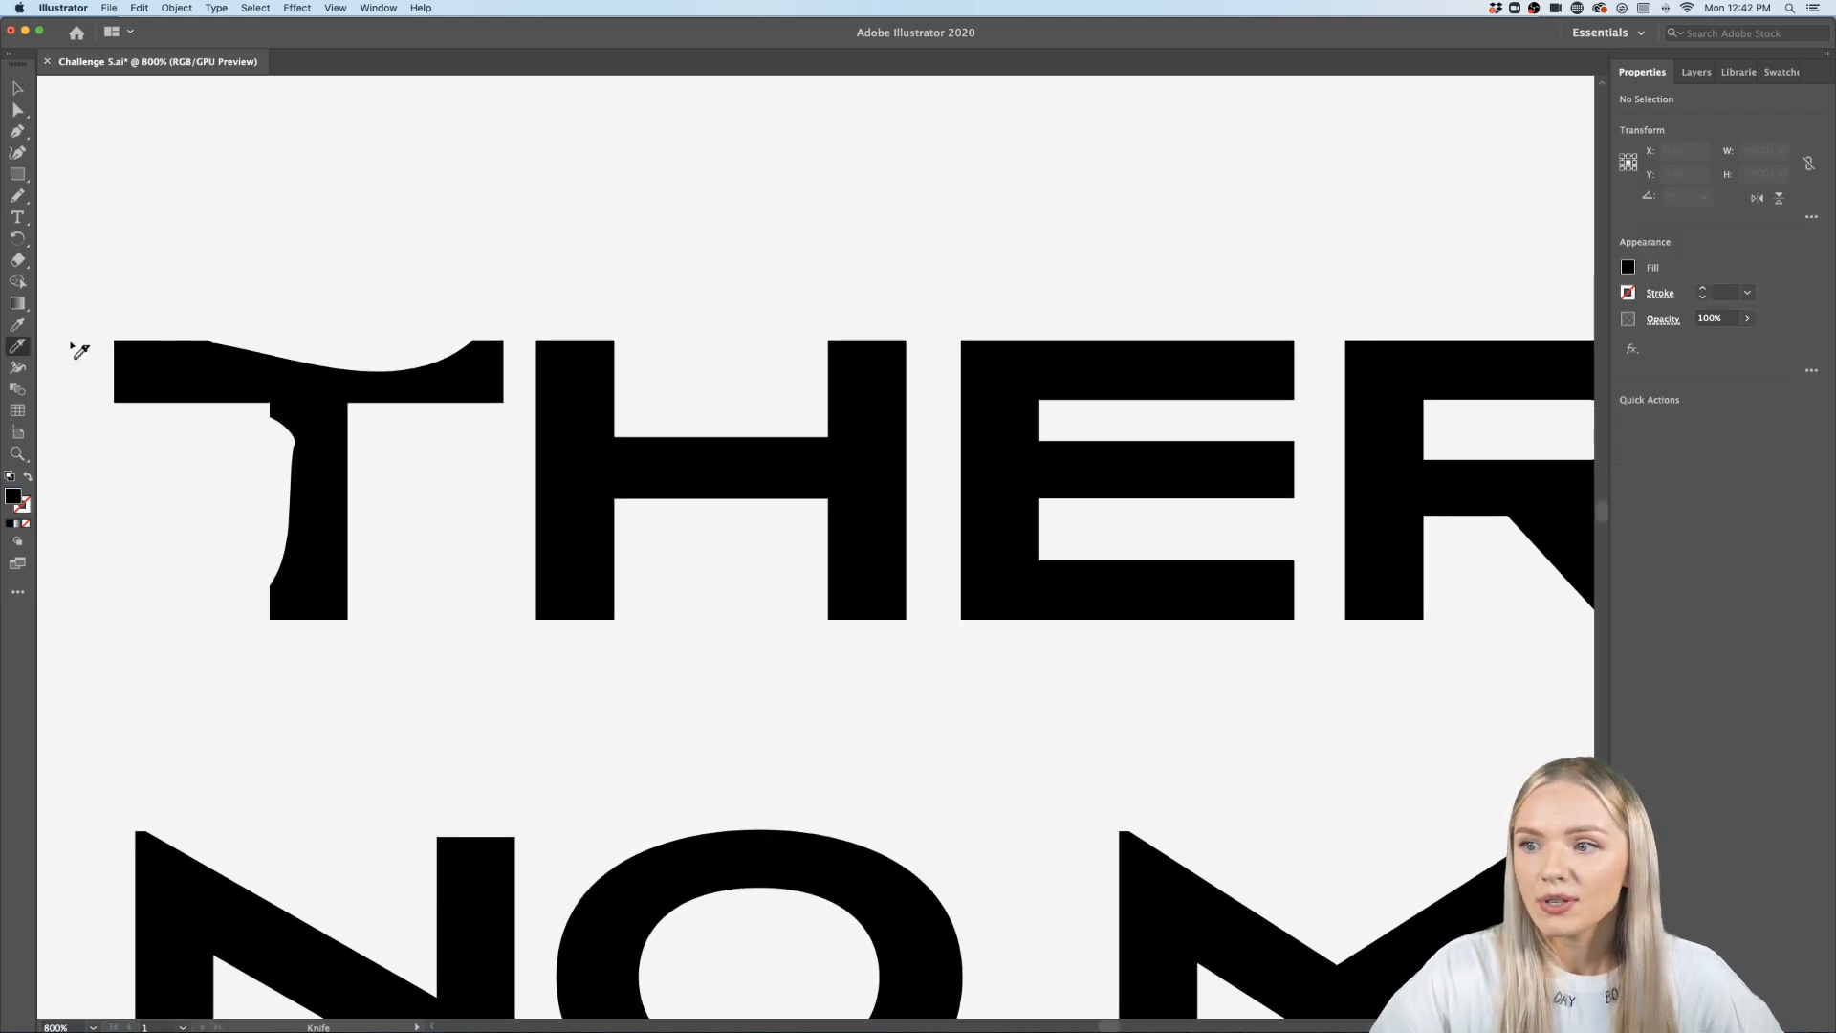
mouse_move(570, 296)
left_mouse_down()
mouse_move(600, 444)
mouse_move(643, 469)
mouse_move(671, 428)
left_mouse_up()
mouse_move(758, 505)
left_mouse_down()
mouse_move(816, 466)
mouse_move(851, 505)
mouse_move(835, 551)
left_mouse_up()
left_click_drag(899, 391, 920, 426)
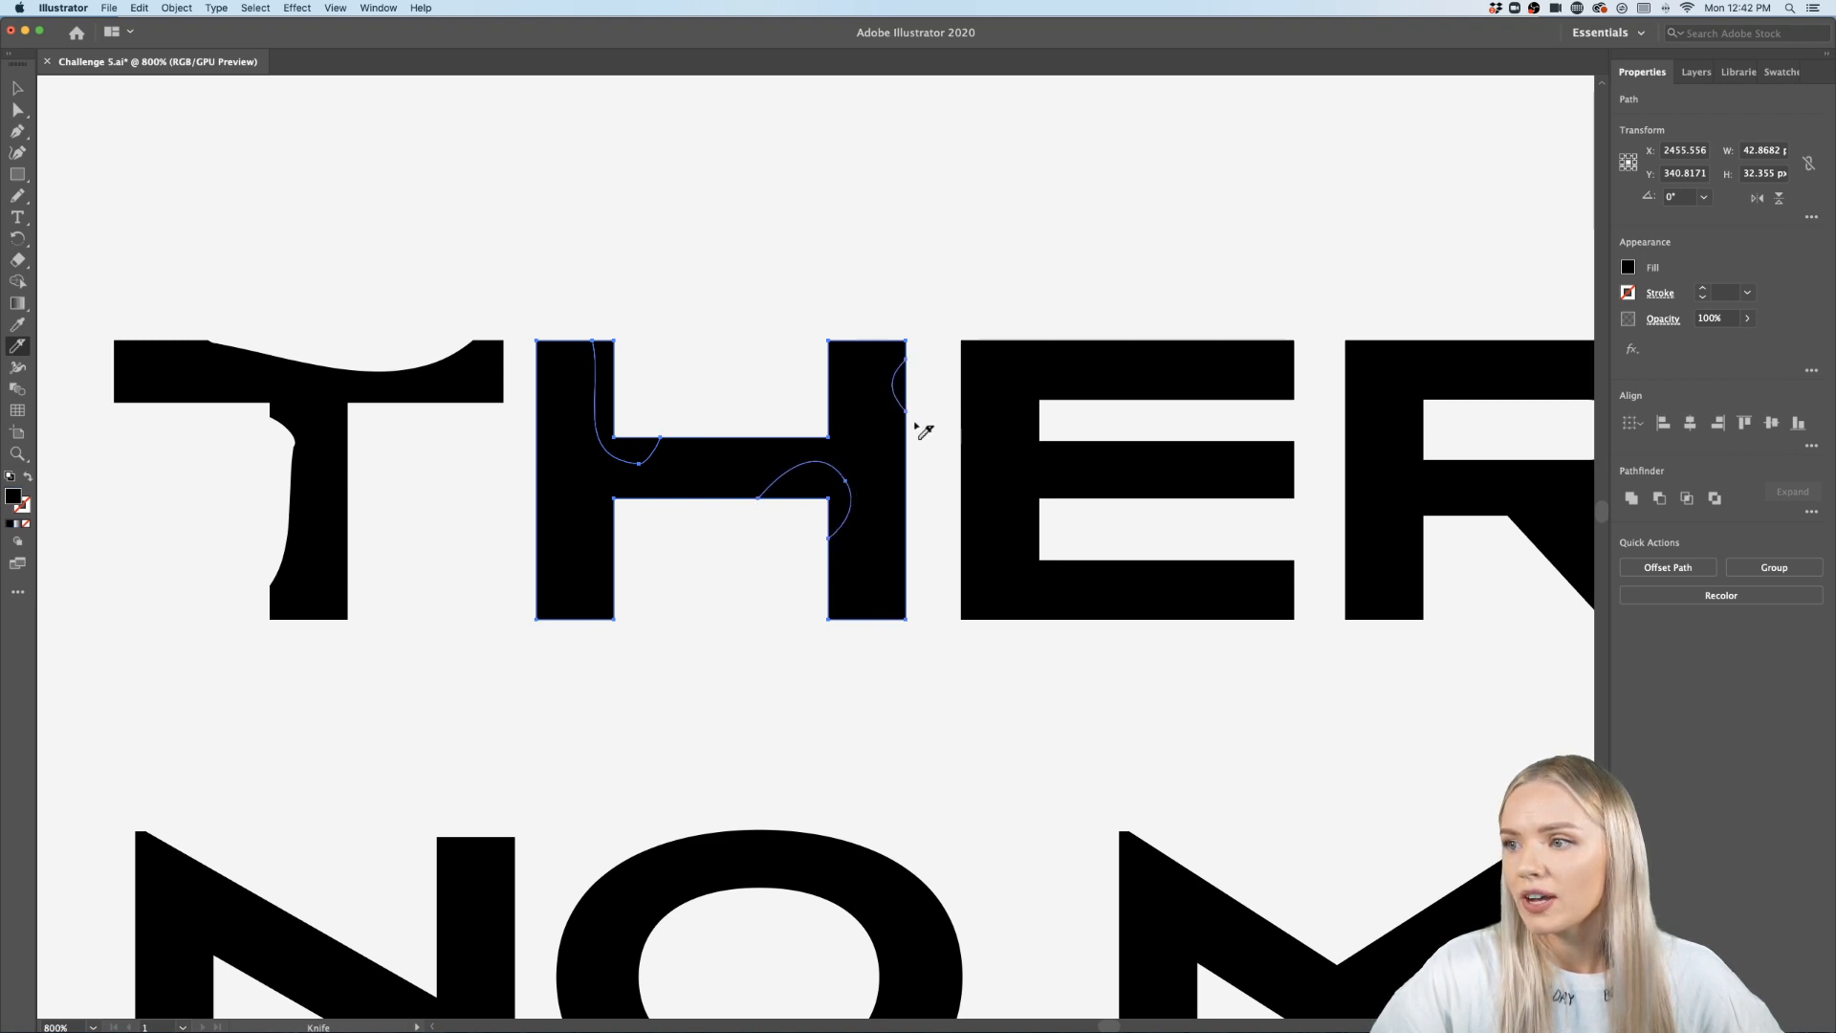
- Select the quote group and cut the first E of THERE with the Knife along its top, bottom-left corner and middle arm
scroll(923, 422, "right", 5)
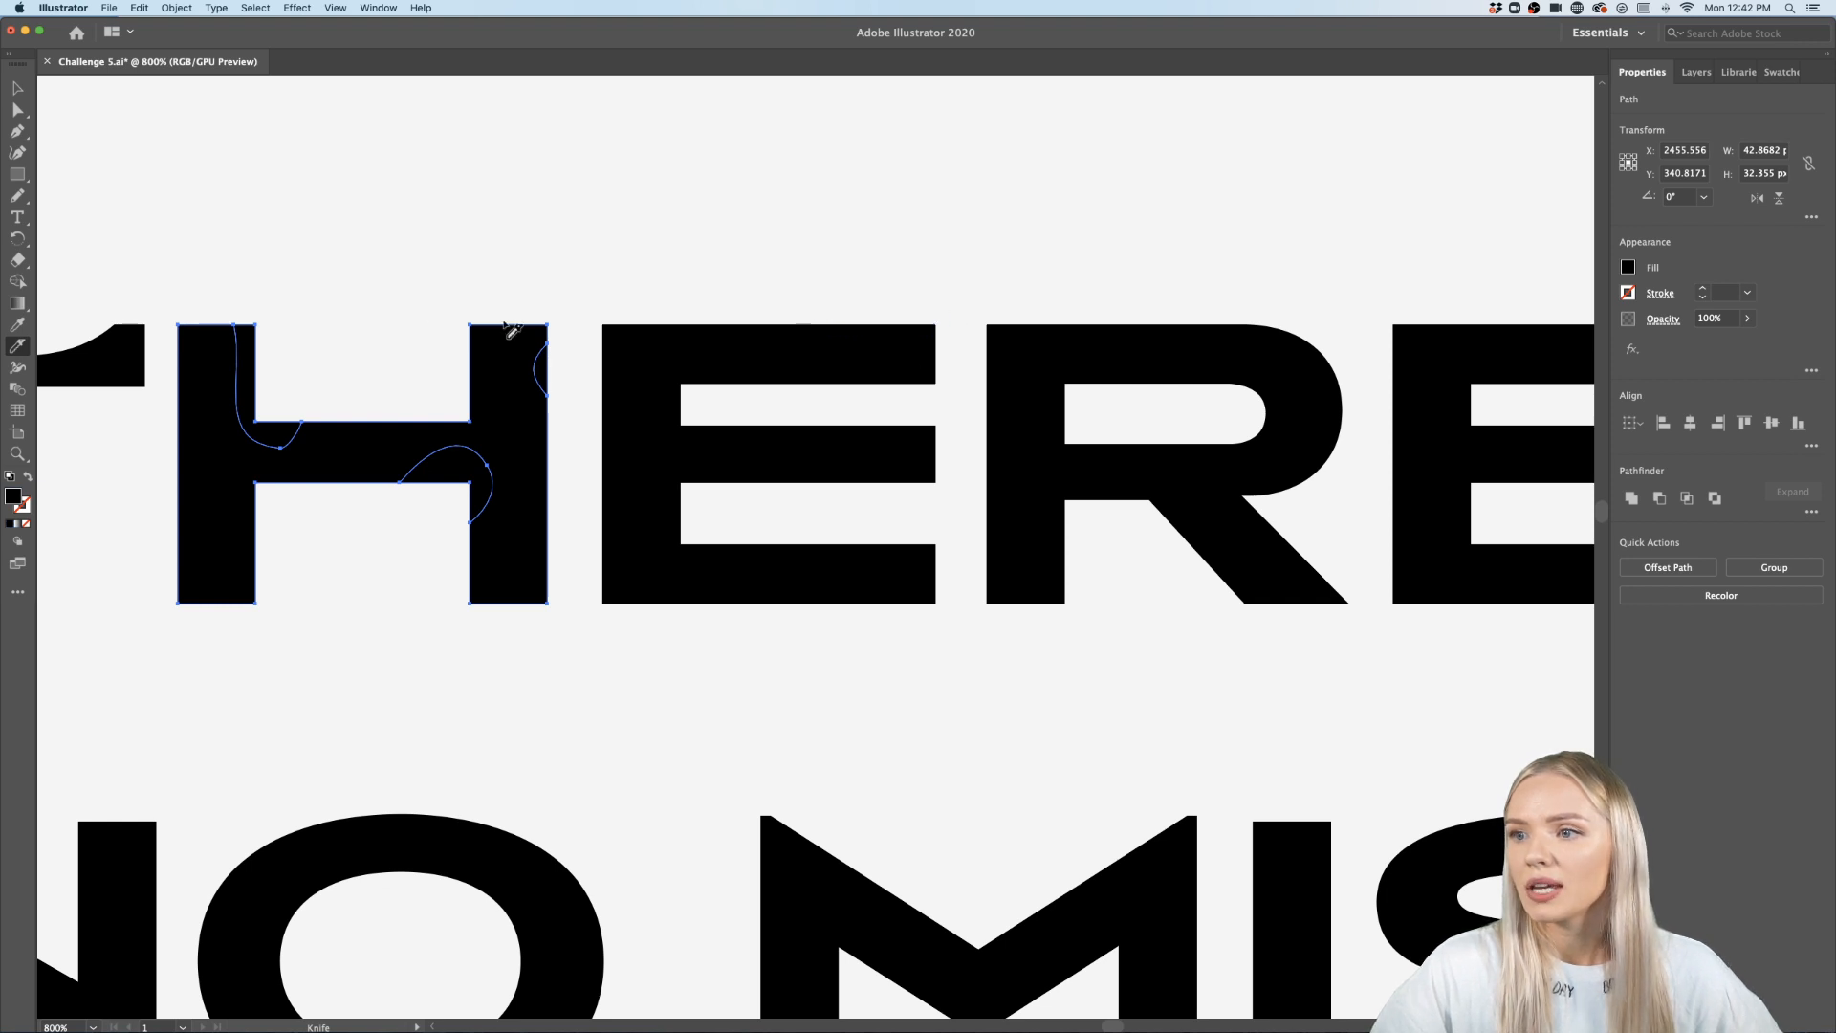
left_click(18, 88)
scroll(561, 258, "down", 4)
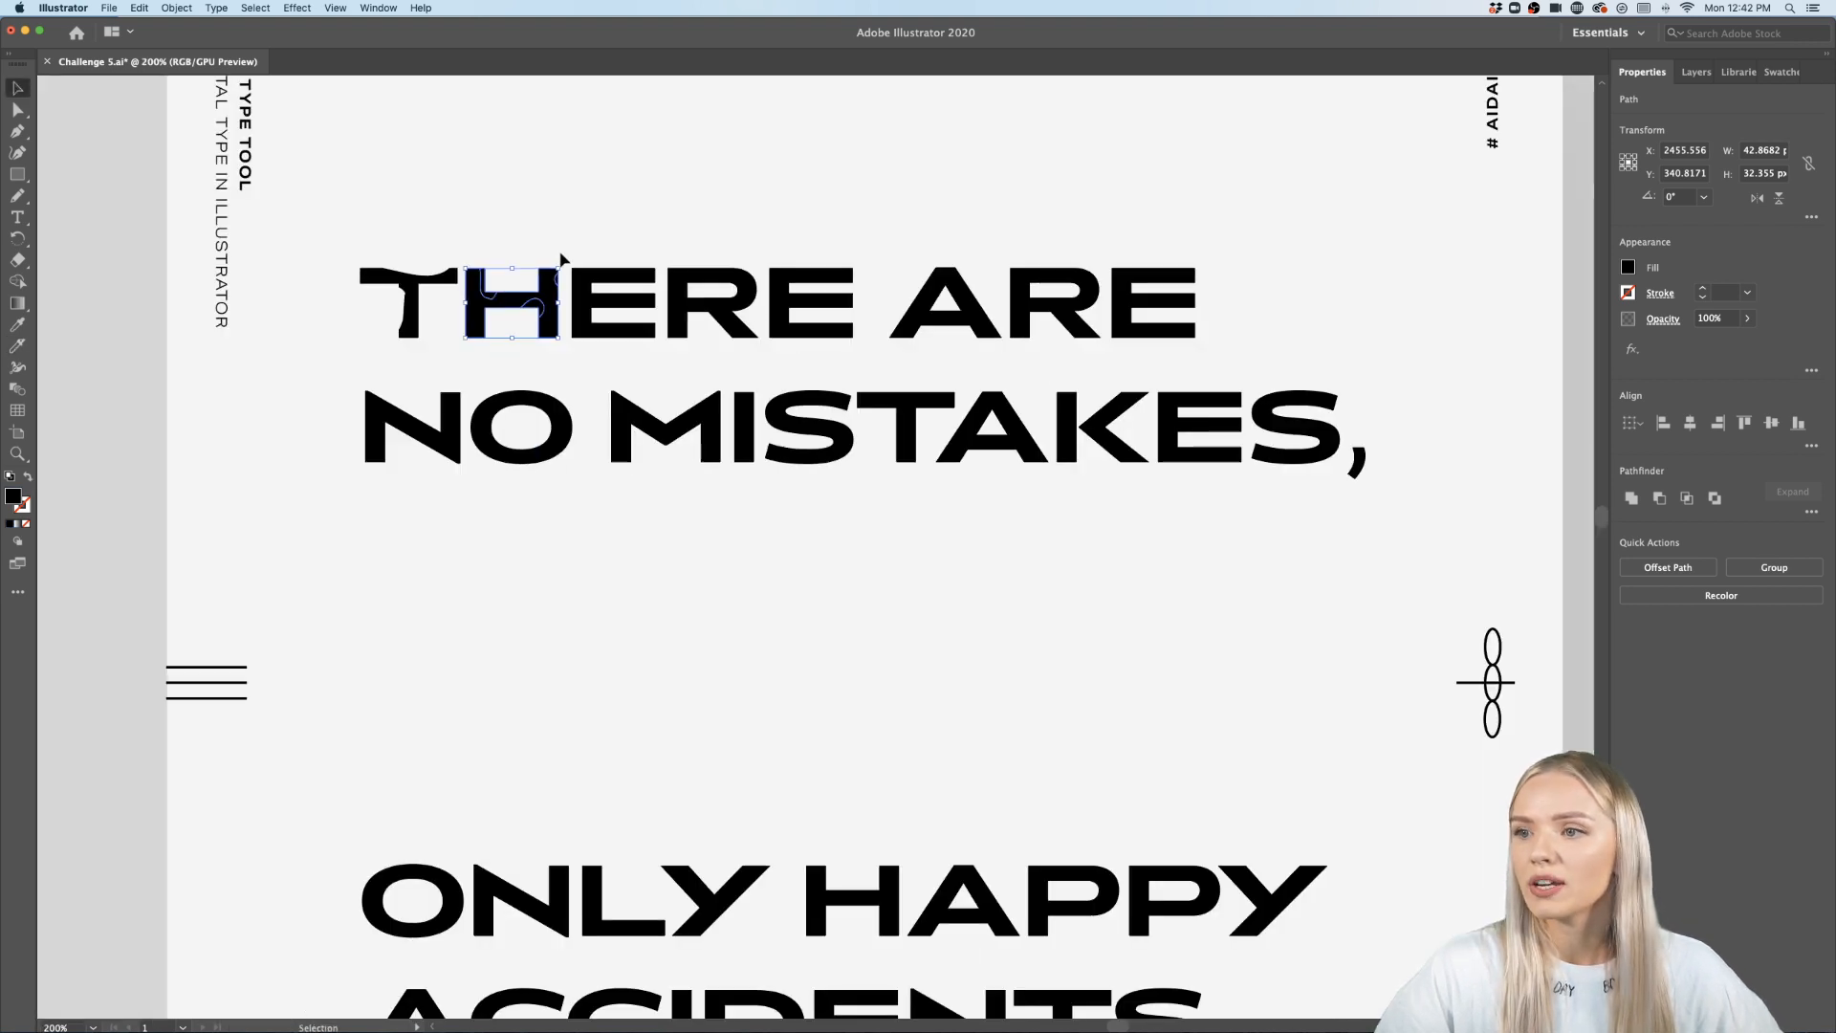
scroll(1041, 373, "up", 2)
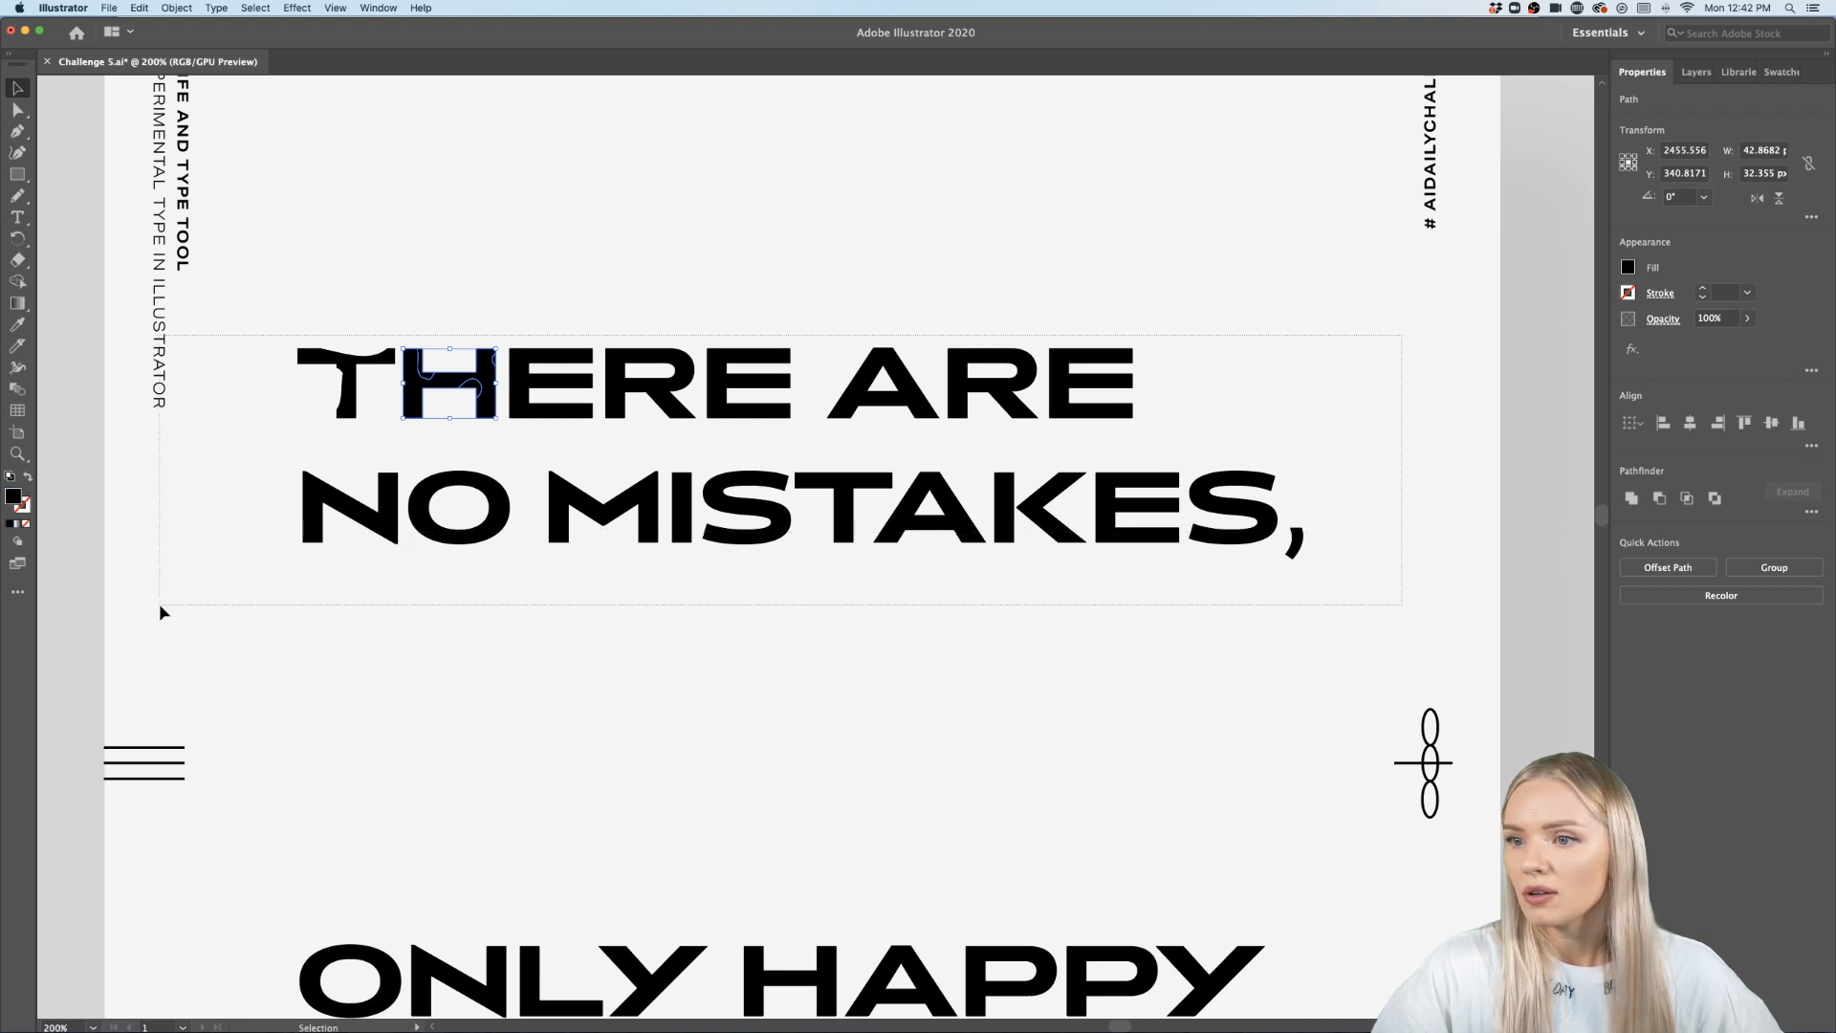
left_click_drag(160, 604, 233, 605)
scroll(572, 397, "up", 8)
scroll(572, 397, "down", 4)
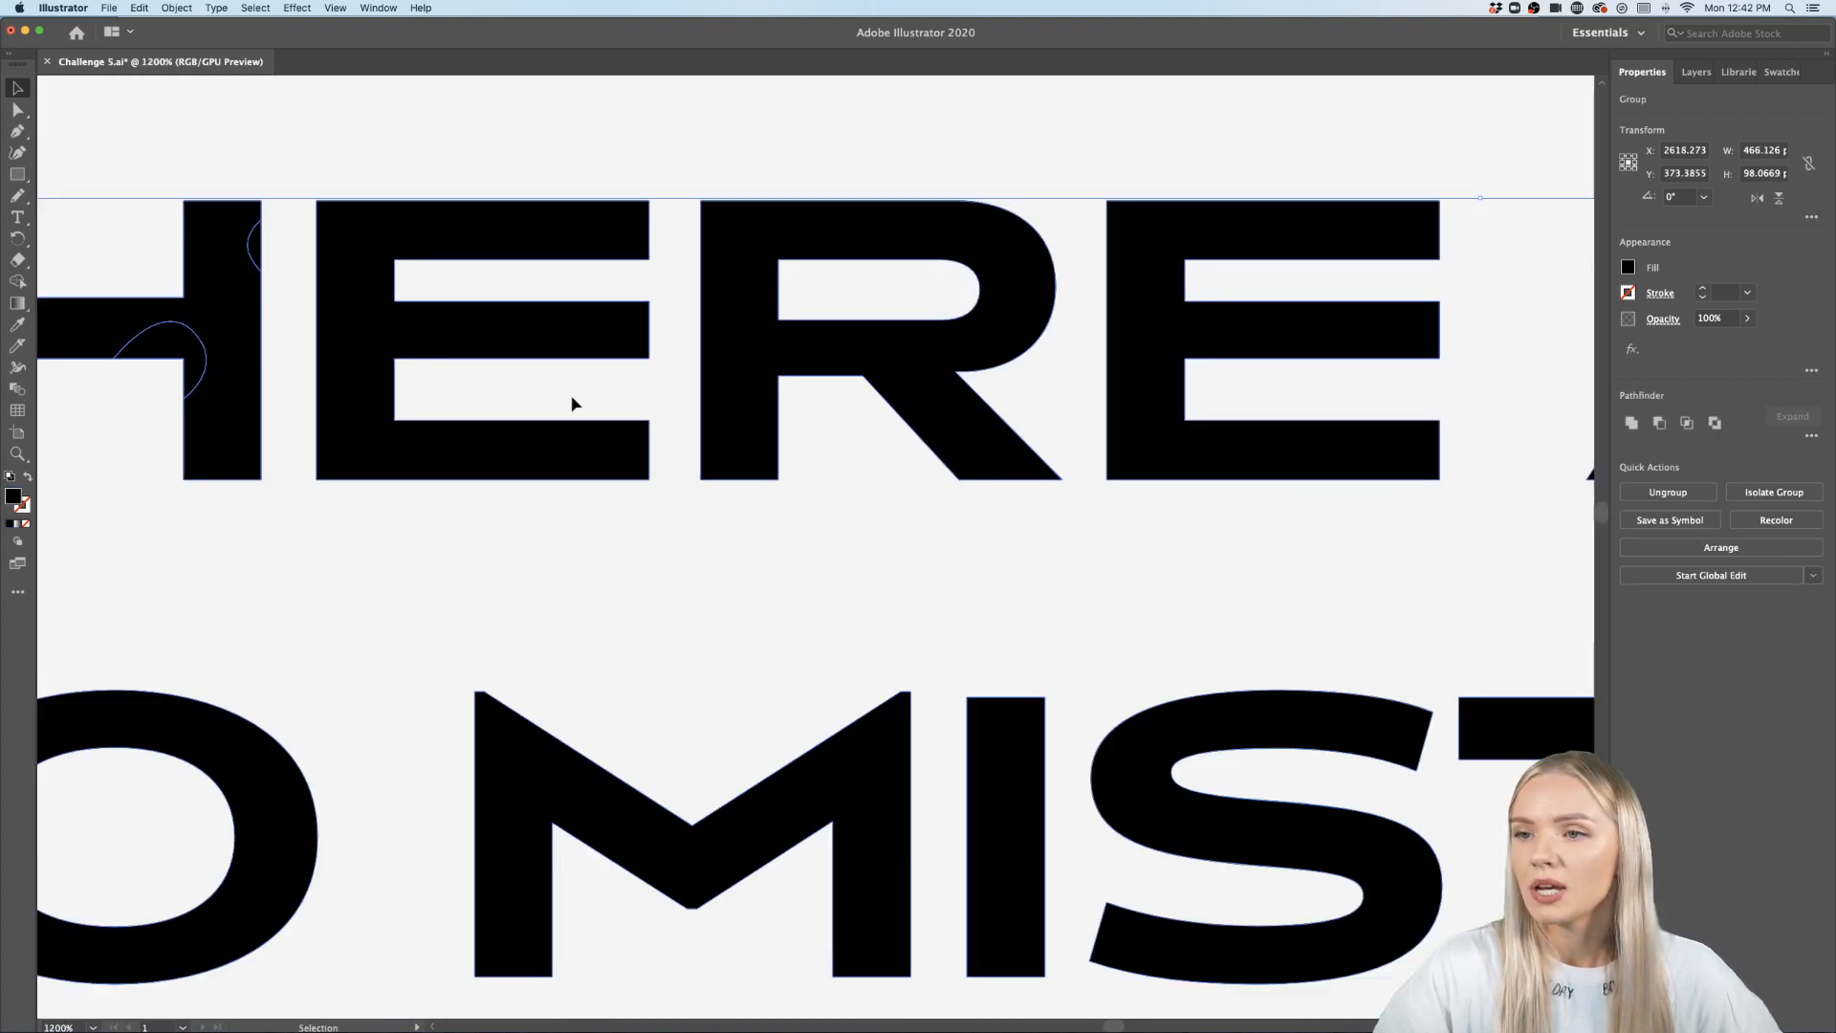
scroll(572, 402, "down", 2)
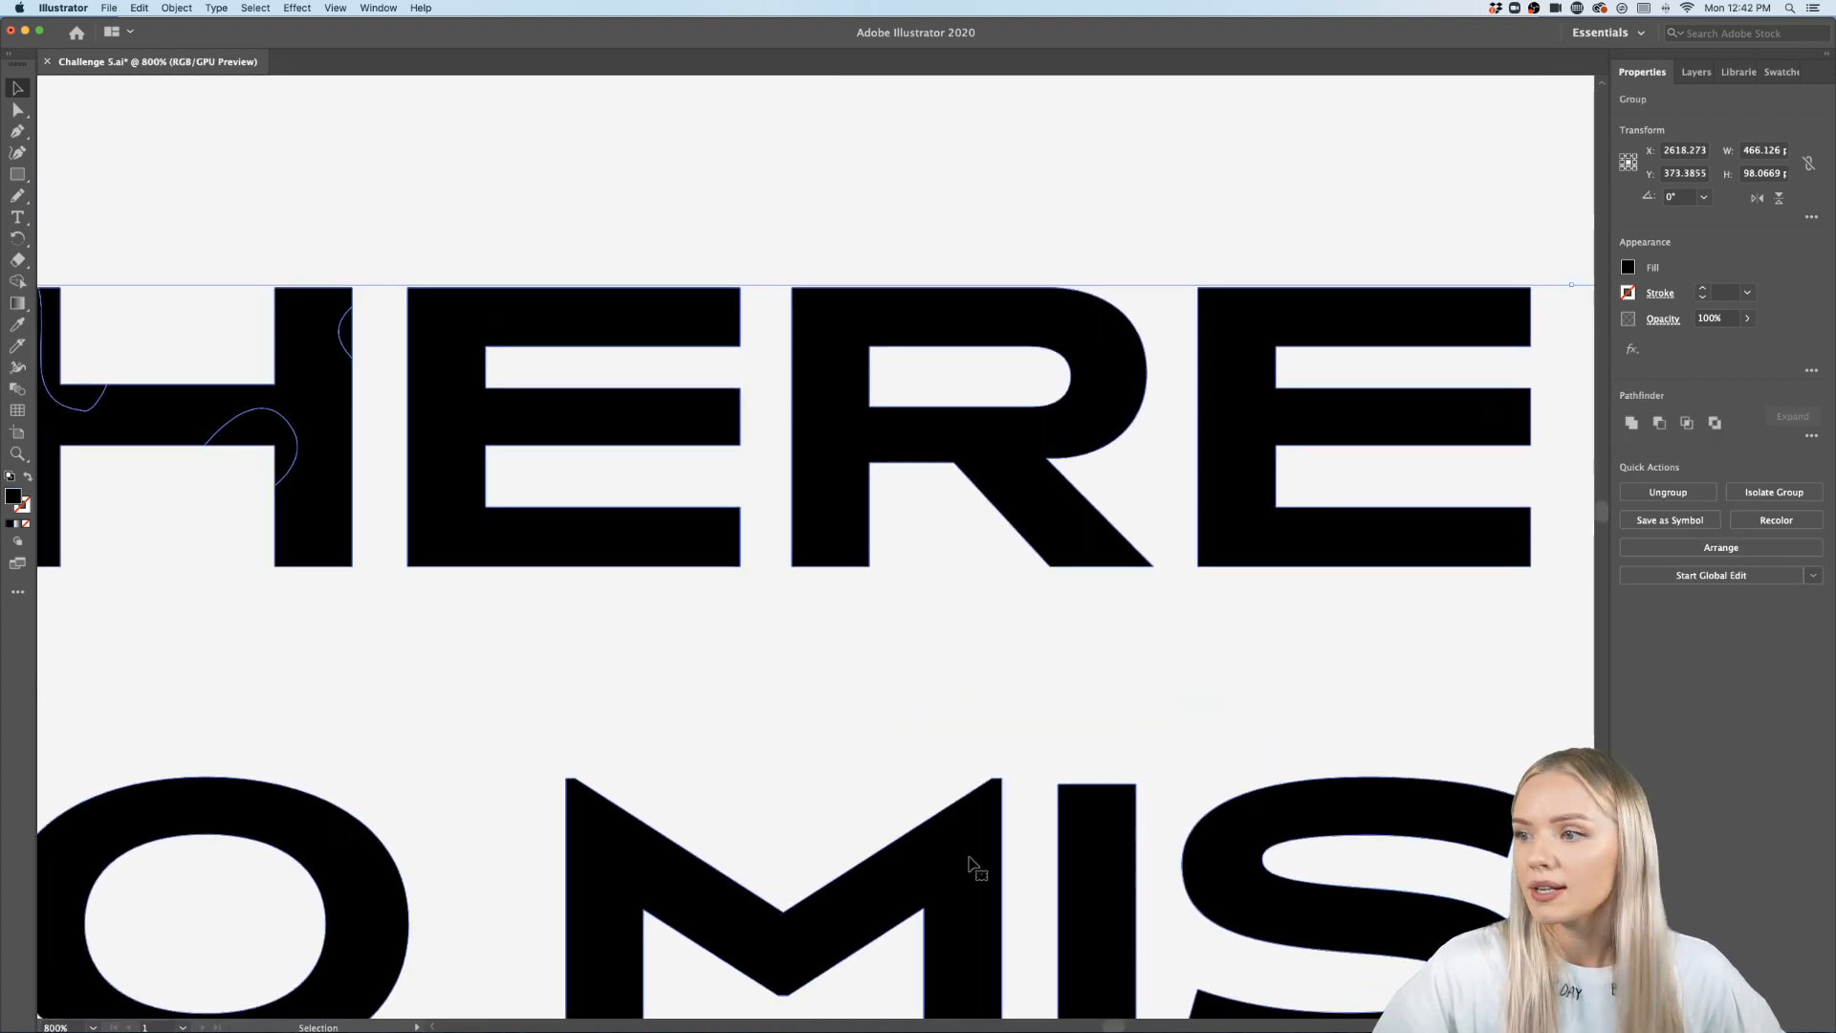
left_click(17, 346)
mouse_move(447, 289)
left_mouse_down()
mouse_move(648, 309)
mouse_move(730, 356)
left_mouse_up()
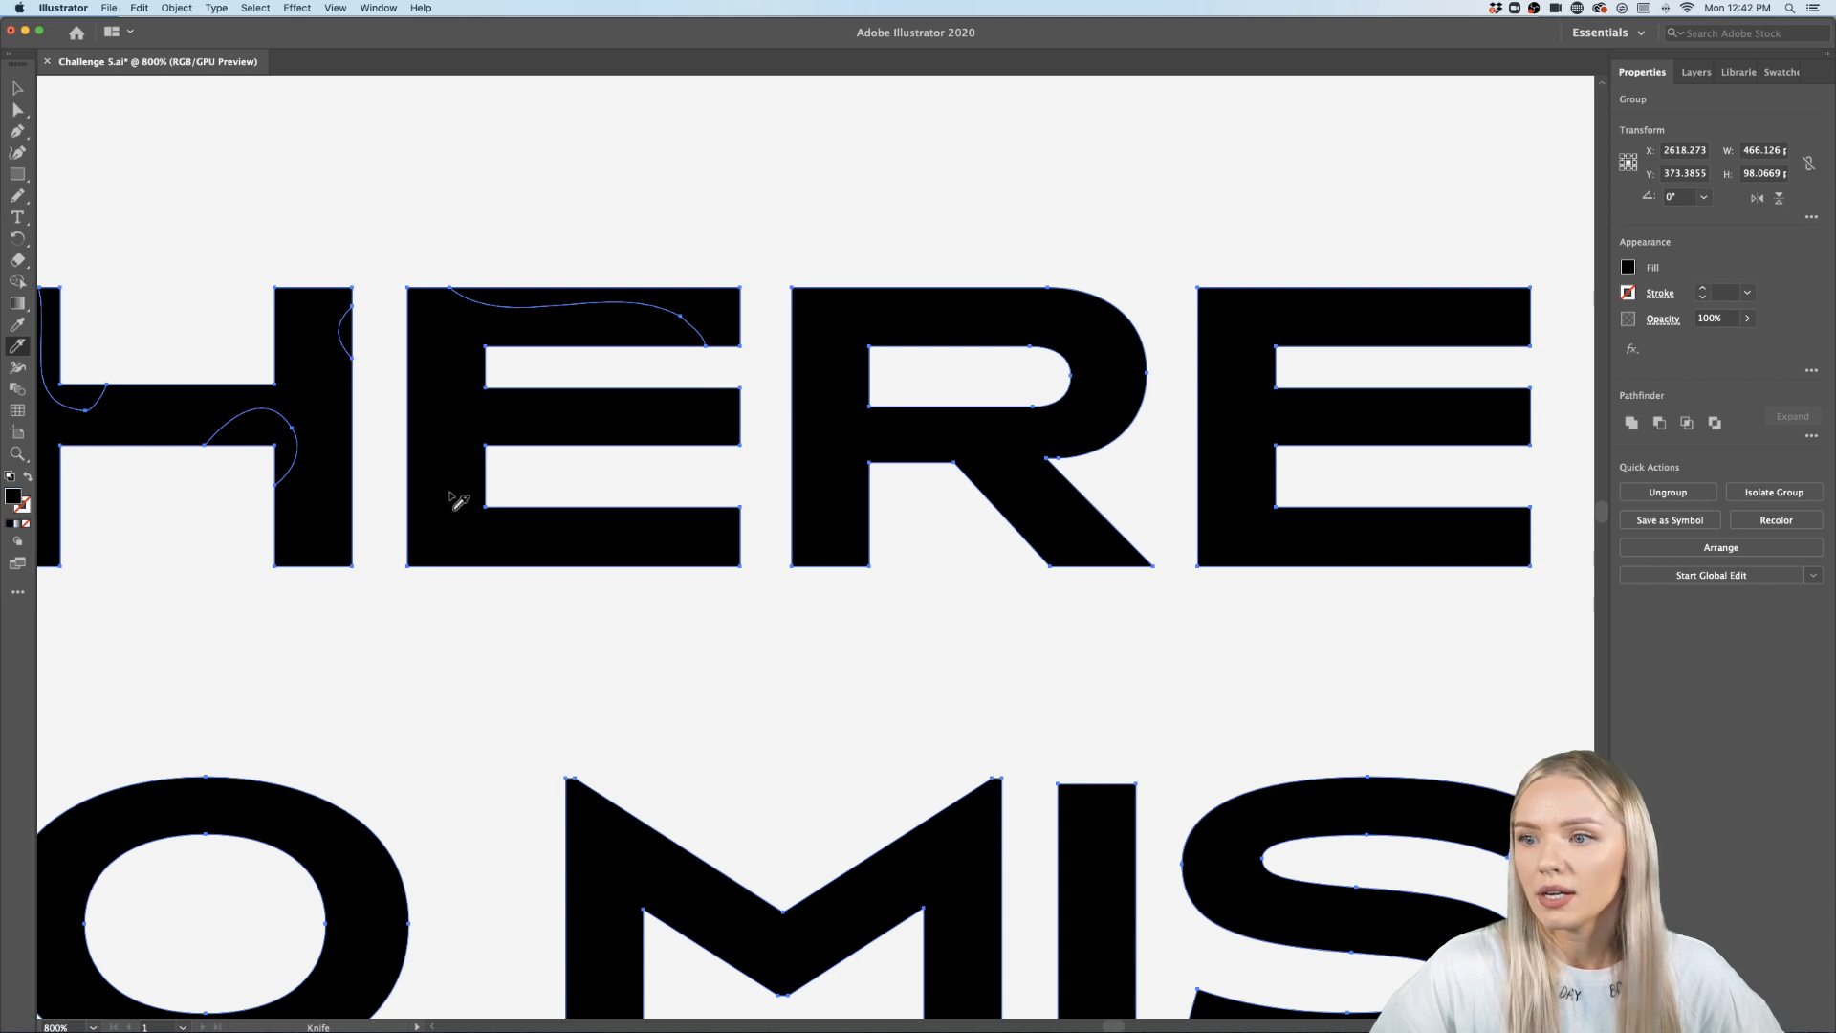
left_click_drag(406, 499, 486, 588)
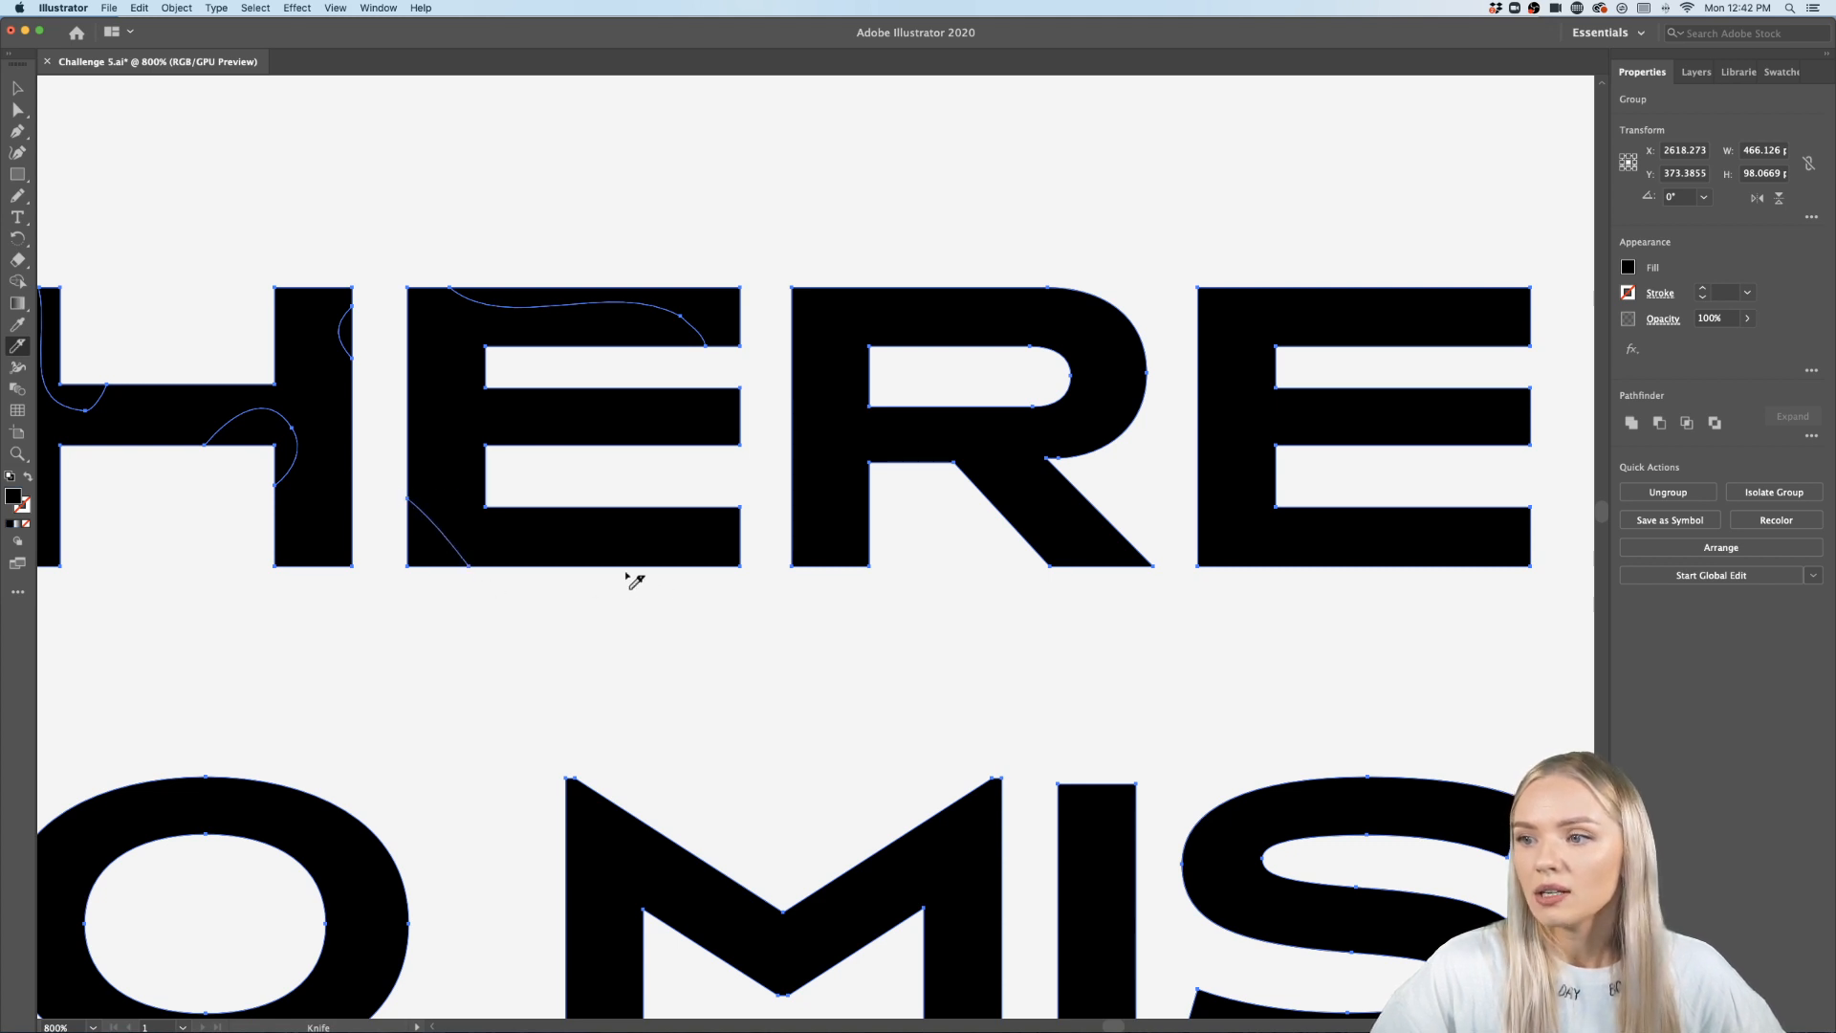
left_click_drag(656, 462, 728, 423)
- Cut the R of THERE with the Knife across its bowl, the base of its left leg and its top edge
scroll(762, 441, "right", 3)
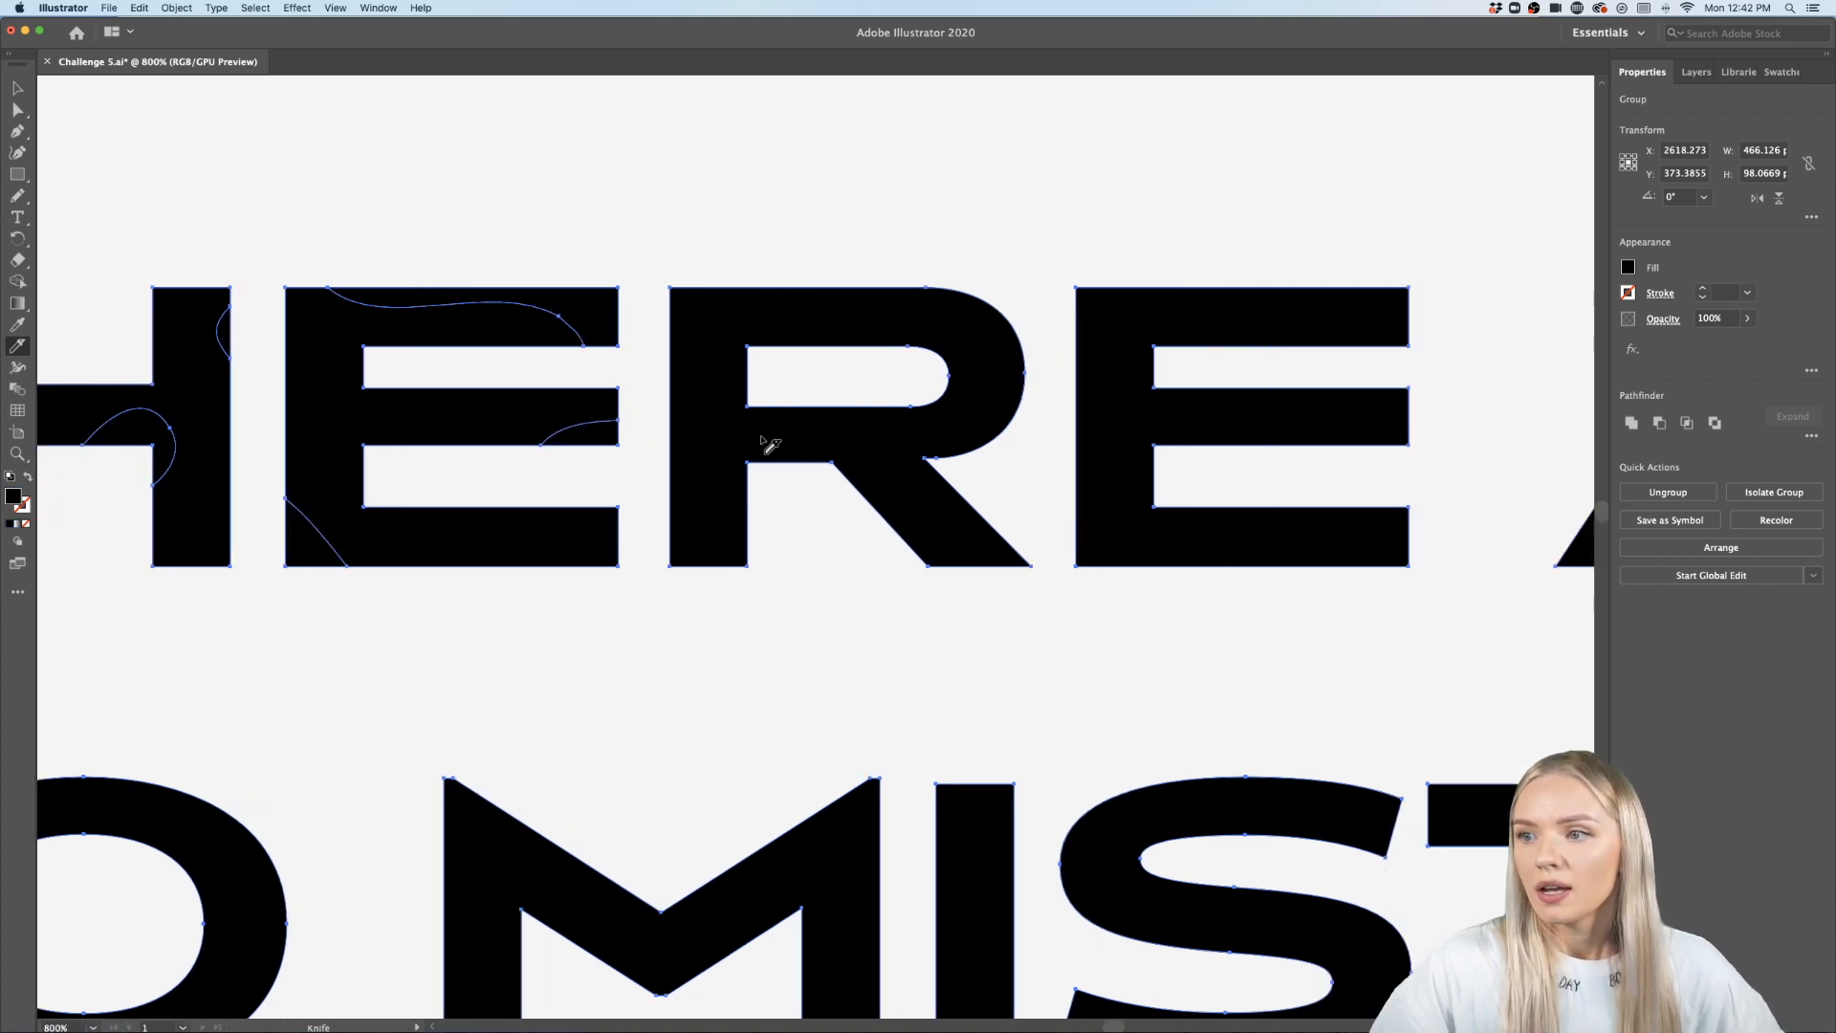
scroll(954, 407, "up", 3)
scroll(954, 407, "down", 2)
mouse_move(1062, 350)
left_mouse_down()
mouse_move(996, 385)
mouse_move(974, 448)
mouse_move(986, 495)
left_mouse_up()
left_click_drag(635, 532, 561, 693)
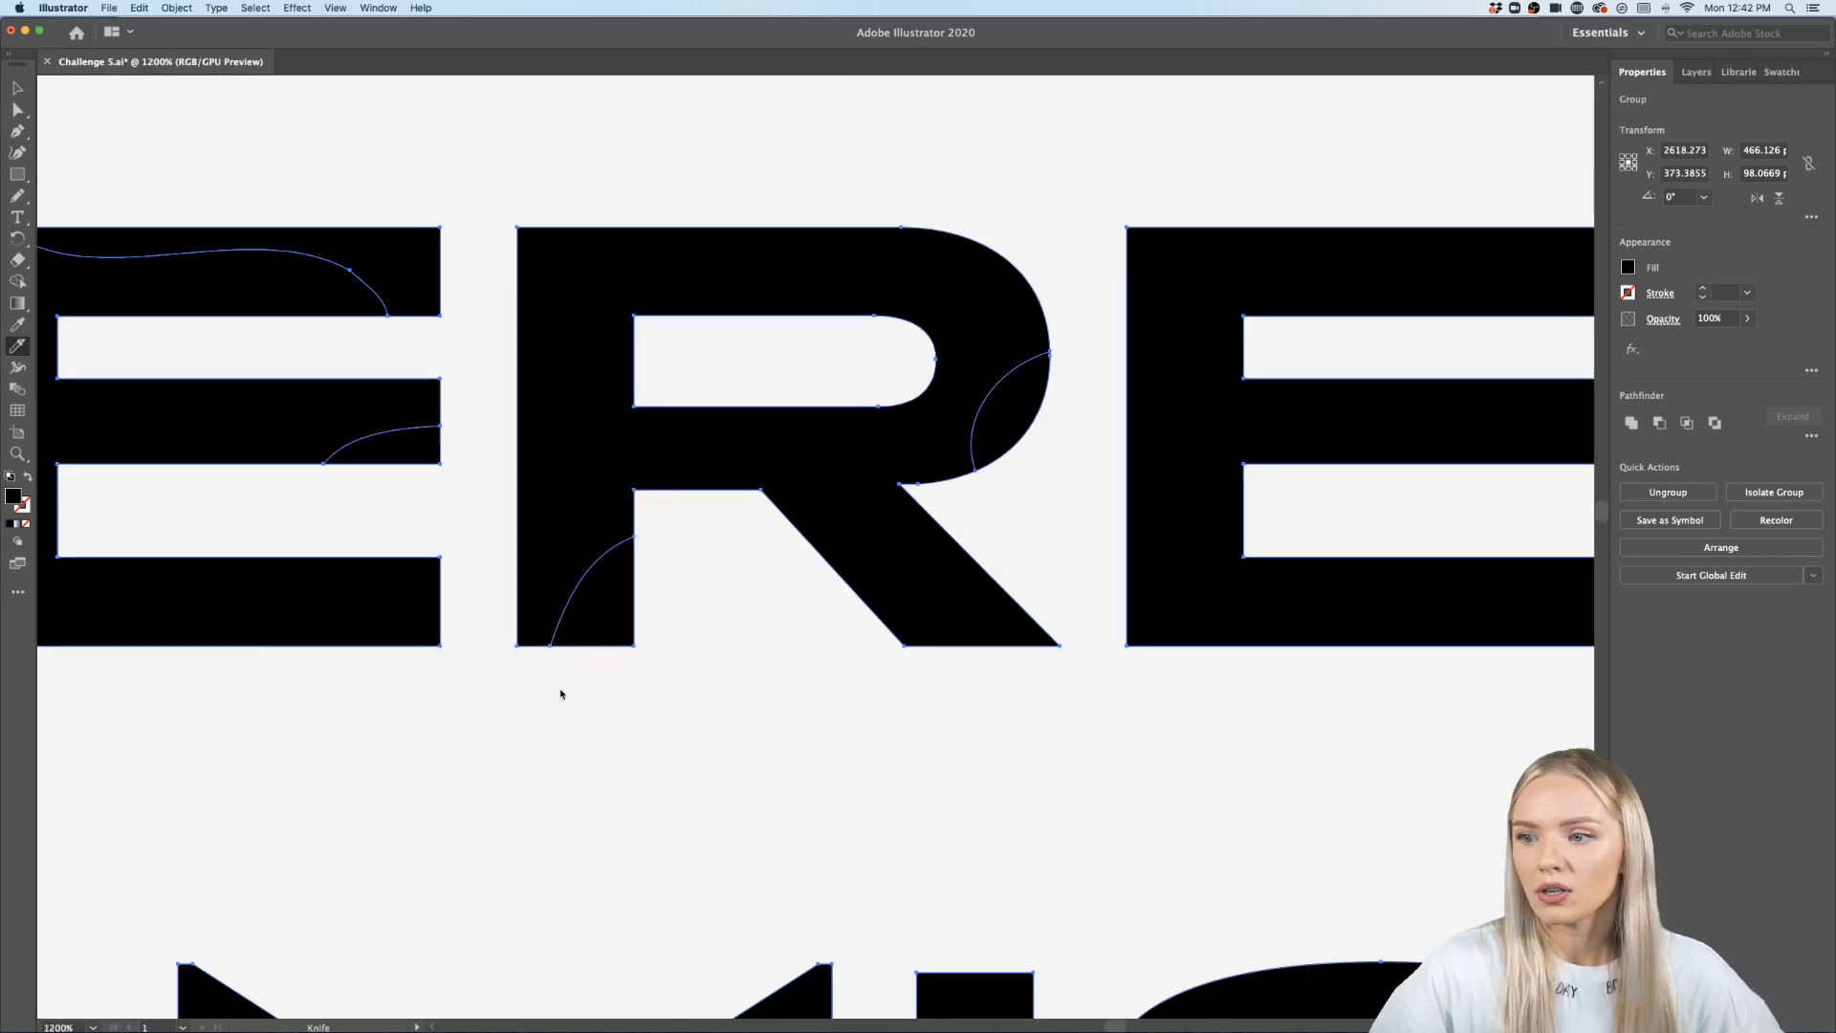
mouse_move(583, 225)
left_mouse_down()
mouse_move(765, 266)
mouse_move(950, 230)
left_mouse_up()
- Cut the second E of THERE with the Knife along its top, left side, bottom arm and middle arm
scroll(946, 227, "right", 3)
scroll(947, 226, "right", 3)
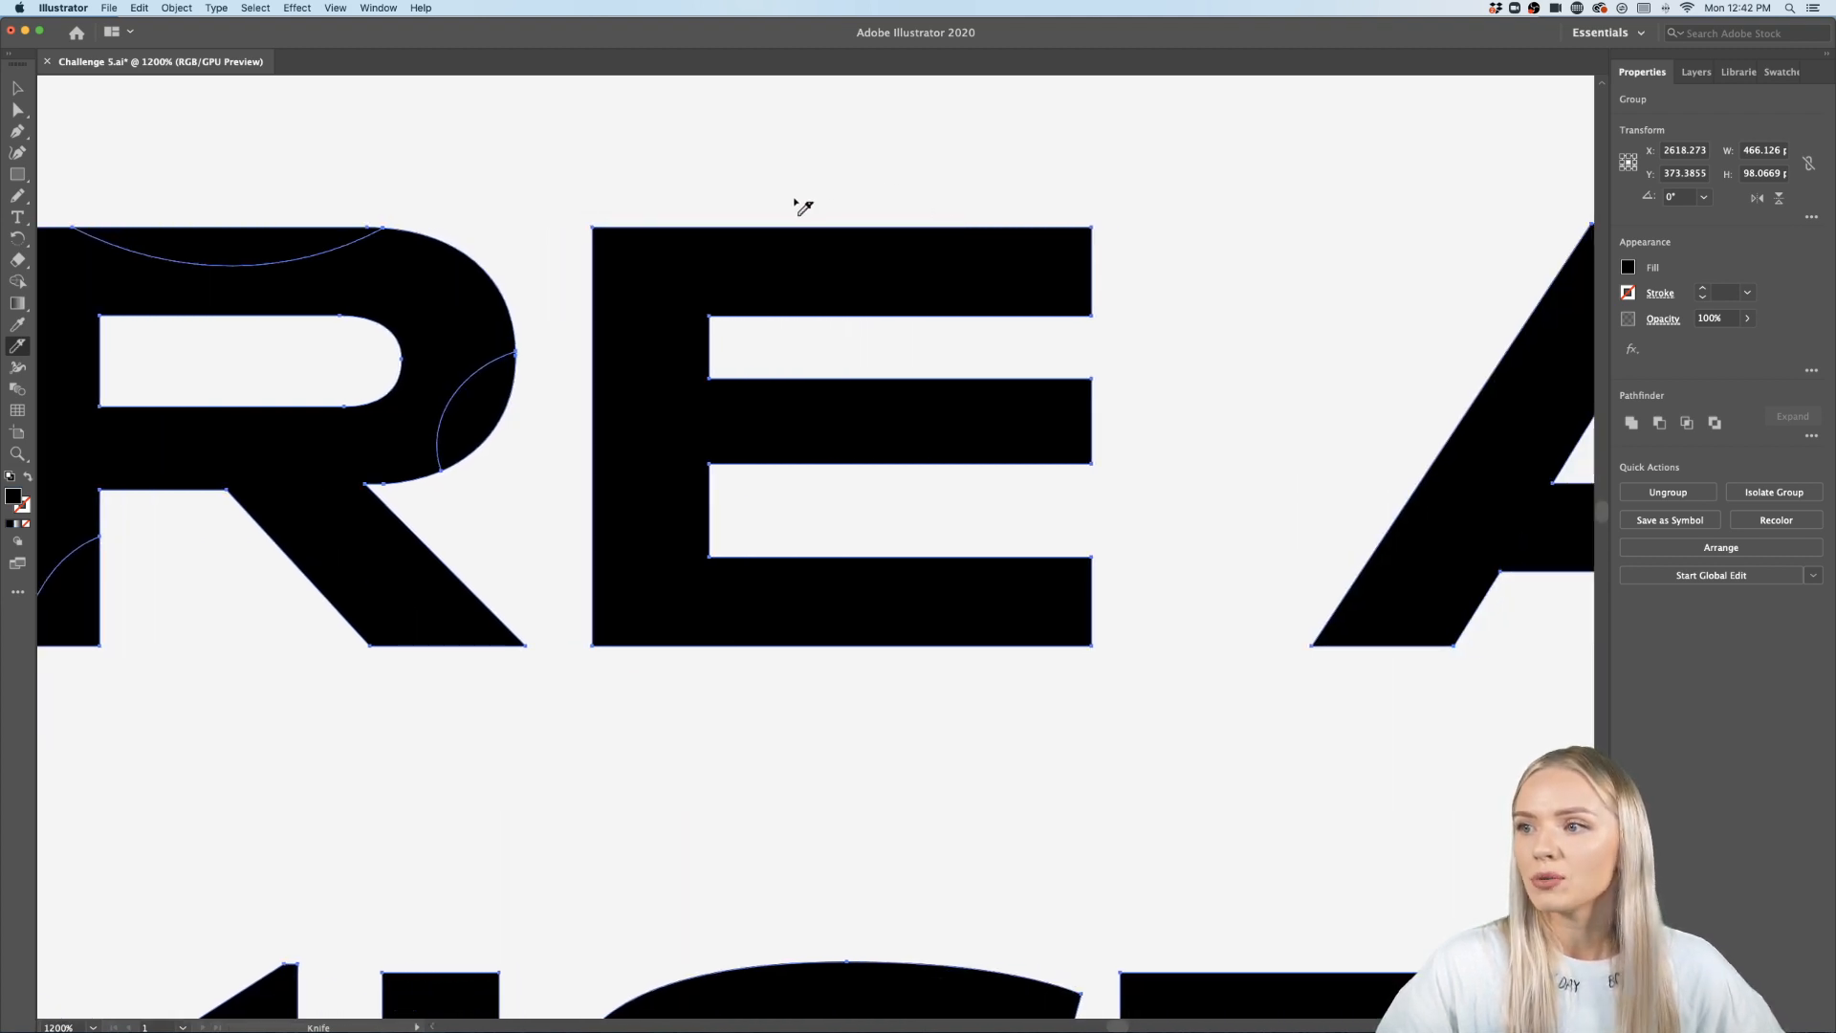
mouse_move(803, 208)
left_mouse_down()
mouse_move(988, 267)
mouse_move(1153, 270)
left_mouse_up()
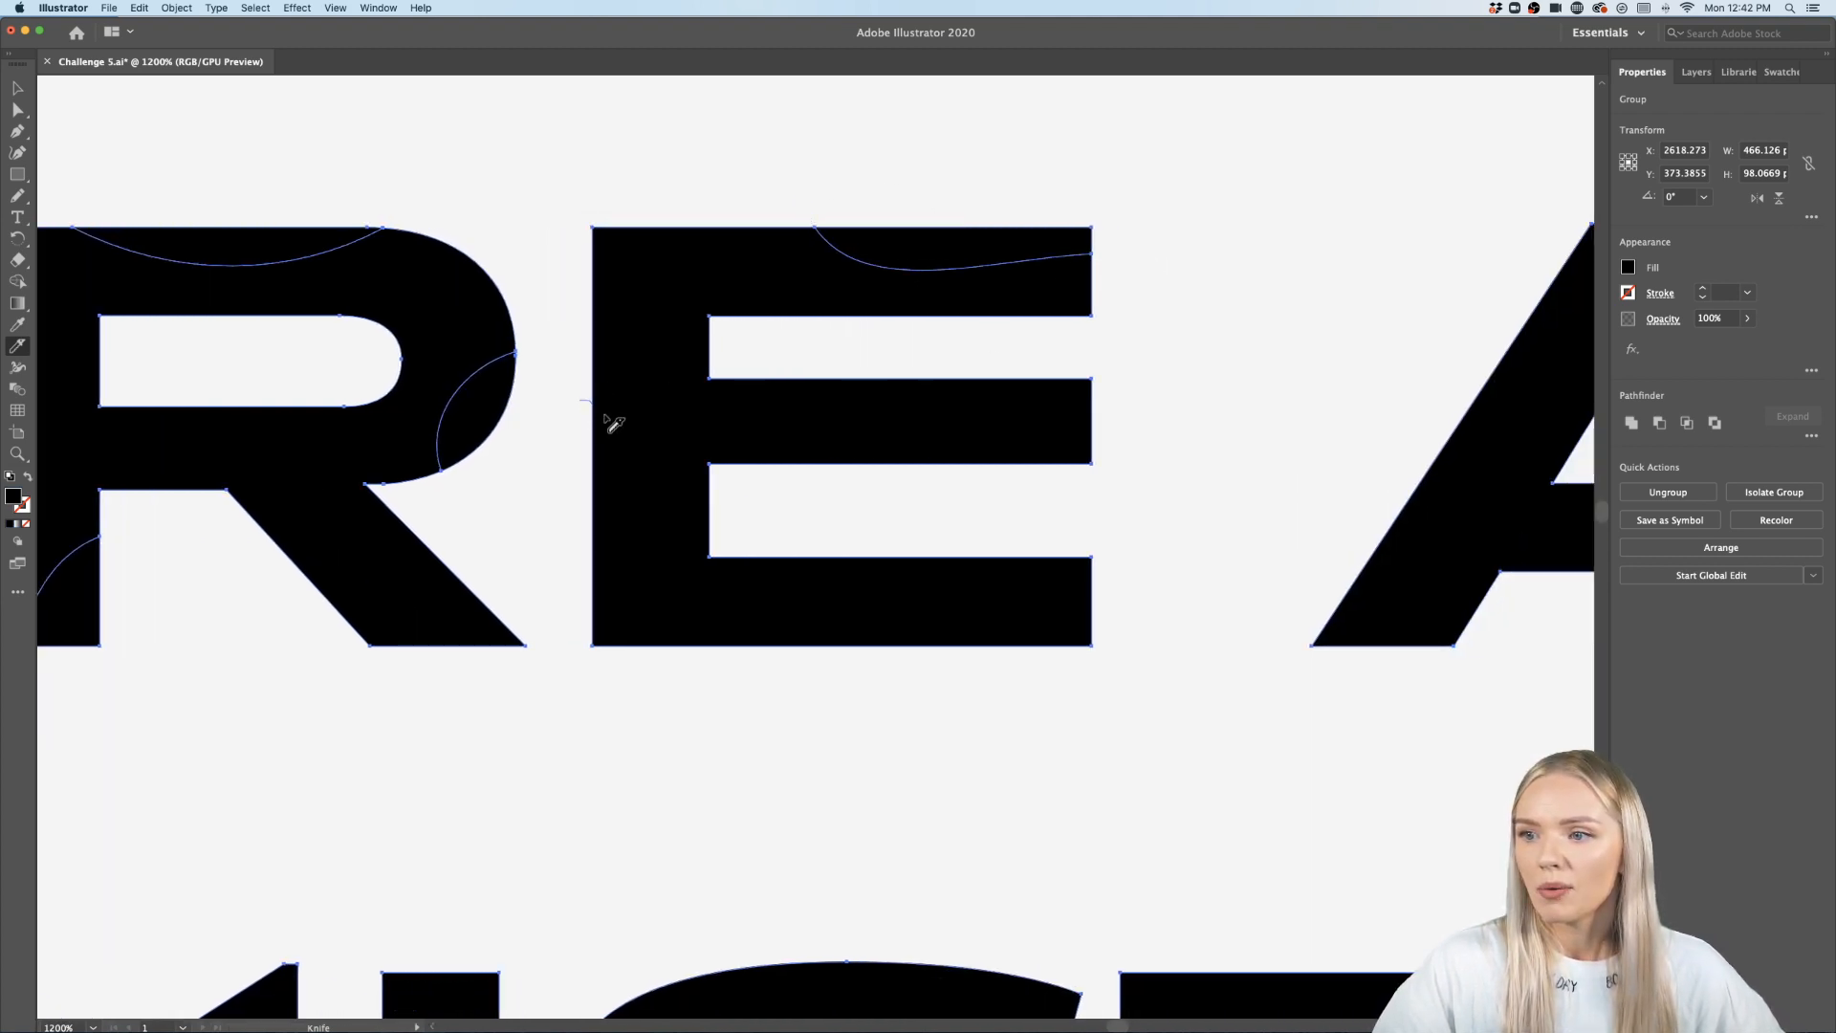
left_click_drag(605, 418, 623, 674)
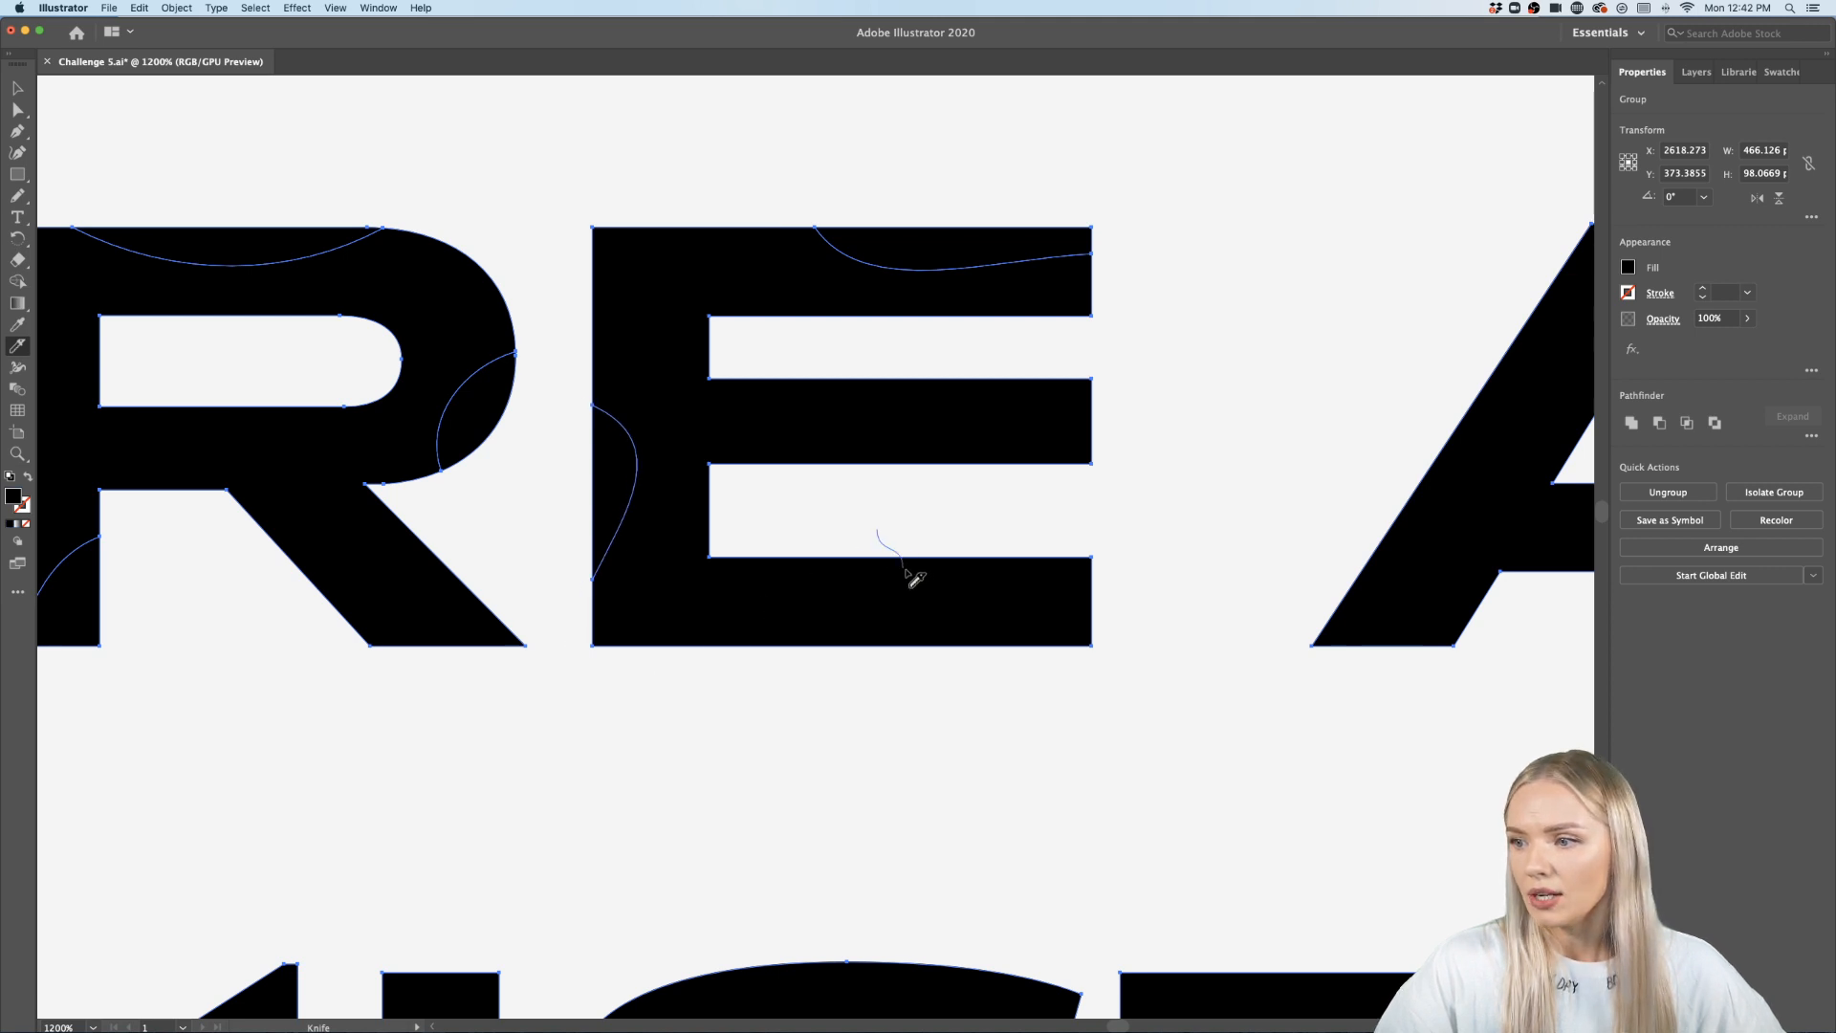
left_click_drag(914, 578, 1132, 614)
key("super+minus")
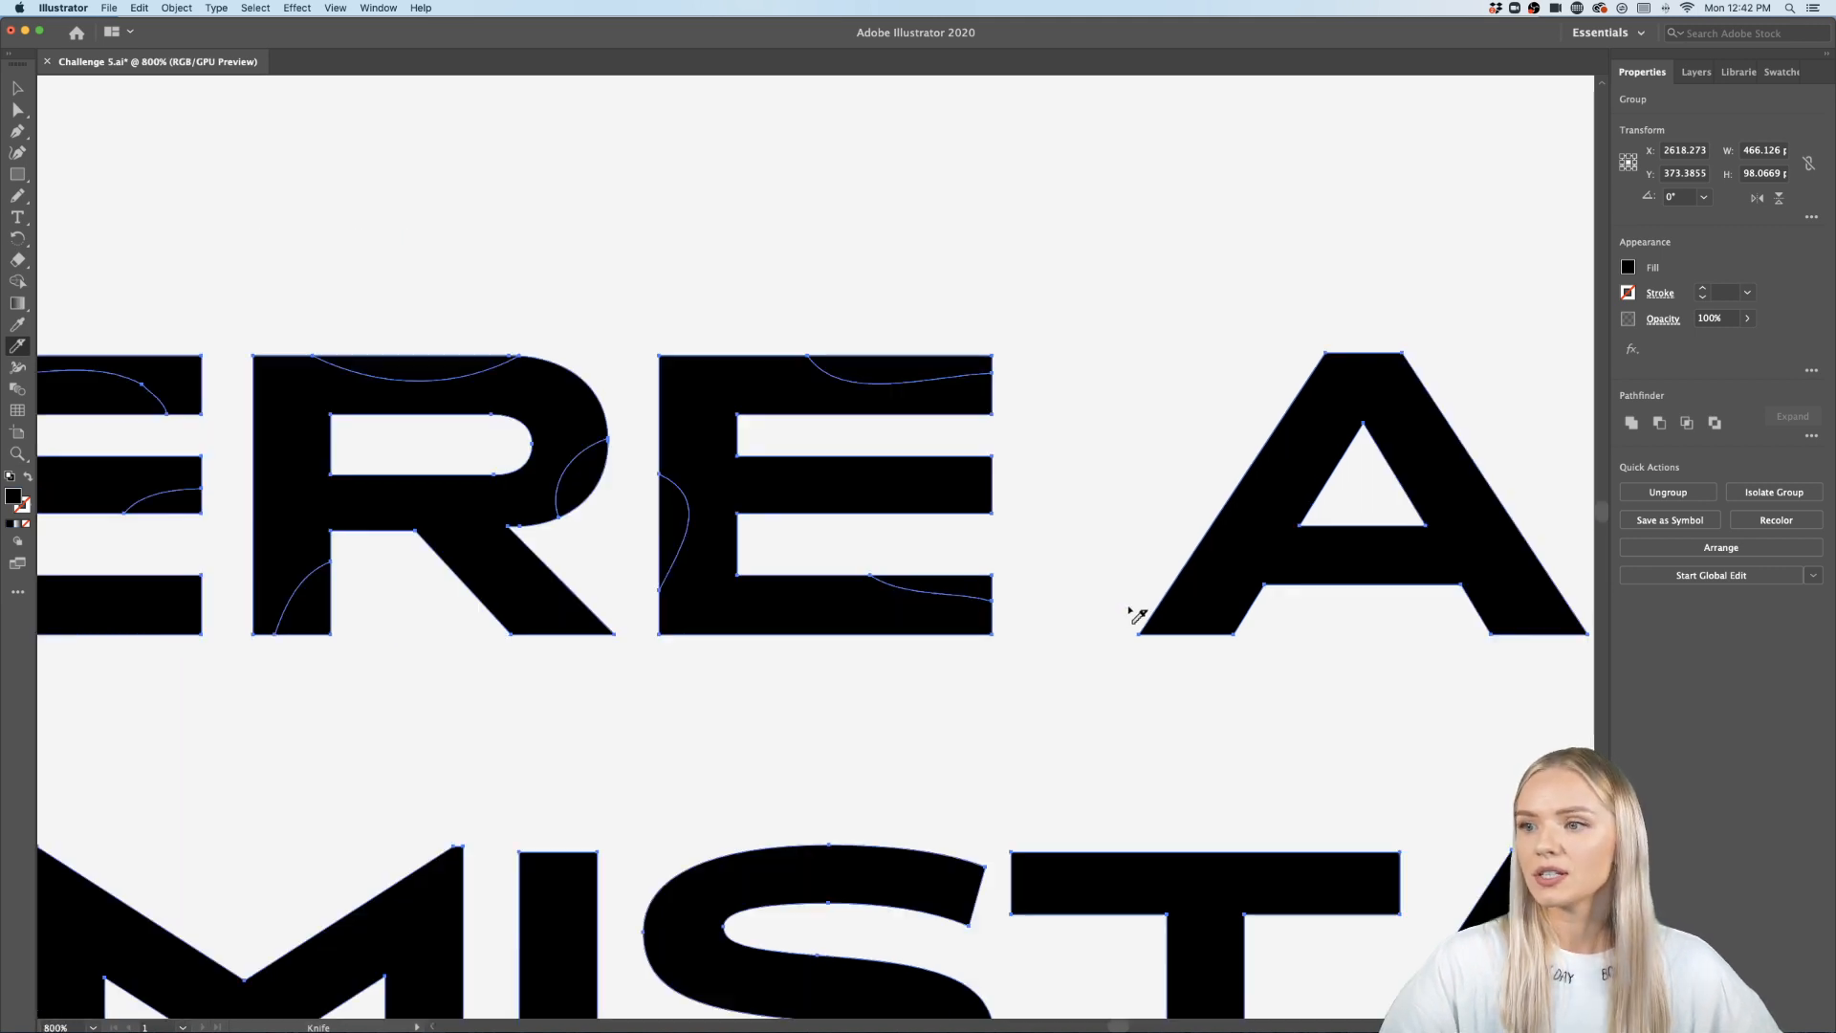
scroll(1006, 559, "up", 1)
mouse_move(717, 501)
left_mouse_down()
mouse_move(762, 466)
mouse_move(889, 511)
left_mouse_up()
scroll(924, 511, "down", 3)
scroll(935, 517, "down", 2)
scroll(852, 519, "up", 2)
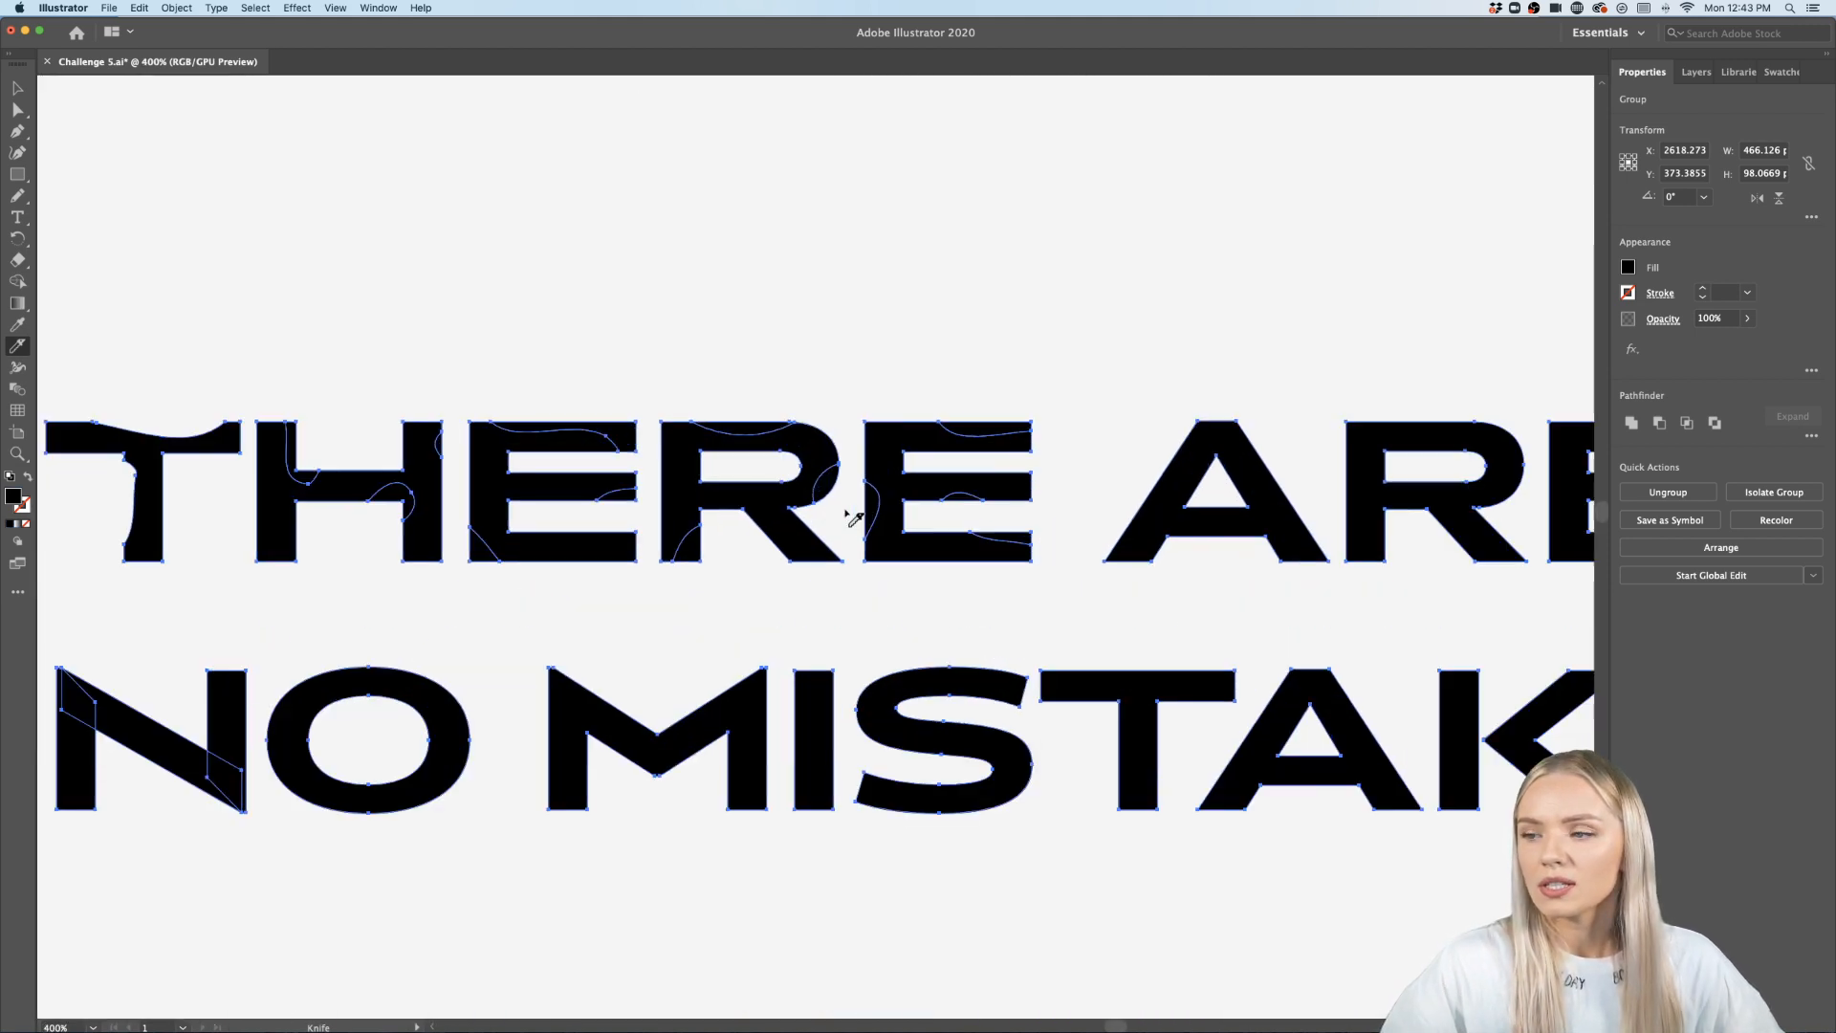
- Enter the group and delete the slivers cut from the second E of THERE
key("v")
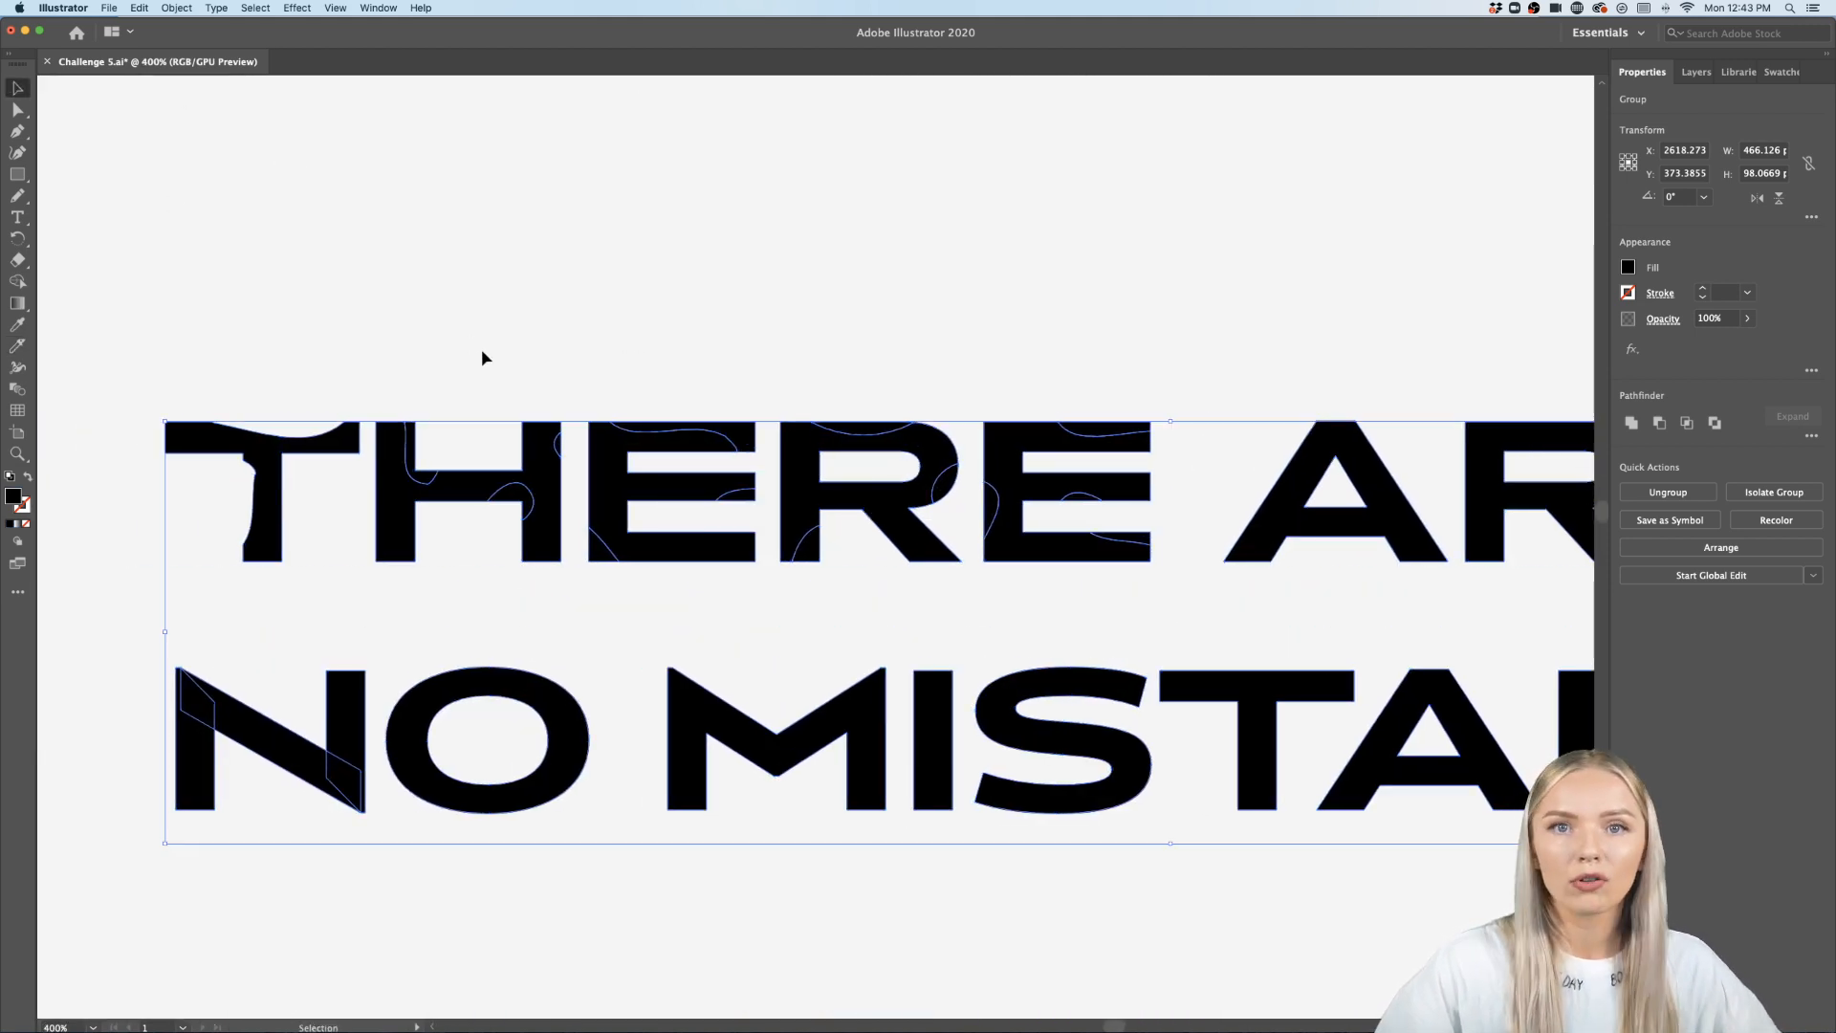
left_click(1146, 376)
left_click(1121, 445)
double_click(1117, 454)
left_click(1116, 466)
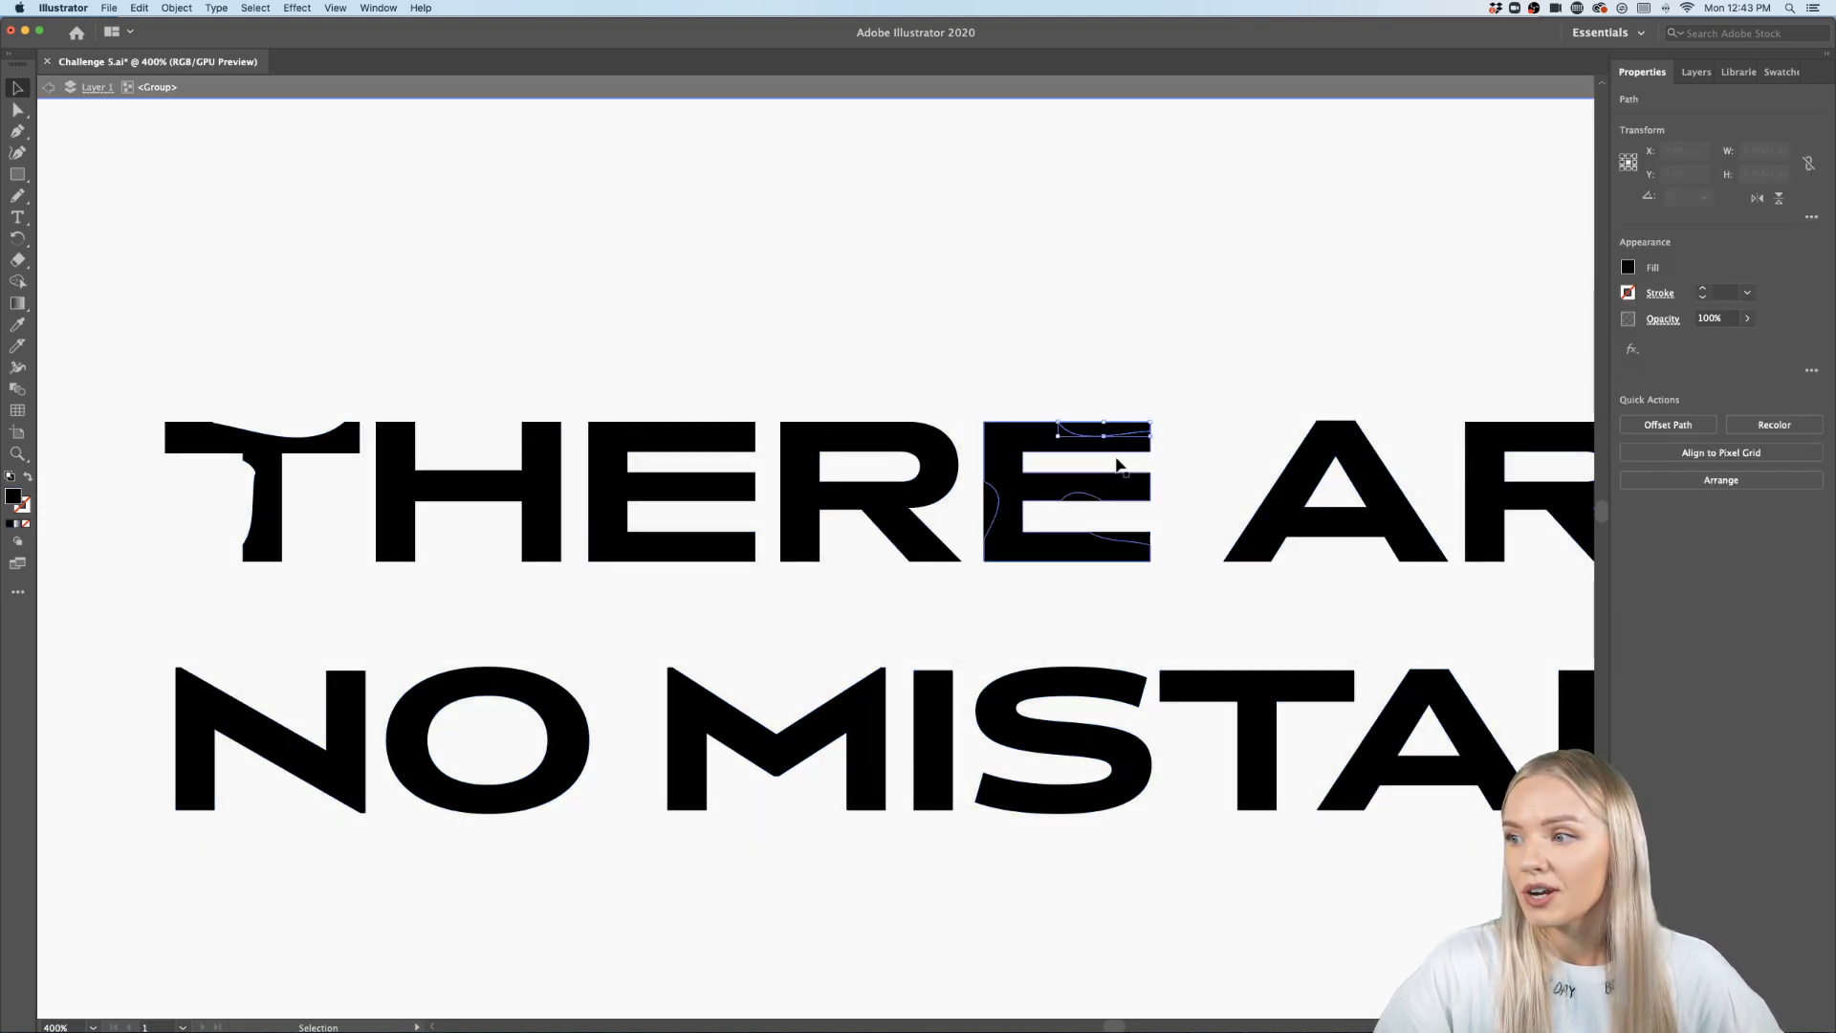
left_click(1100, 492, "shift")
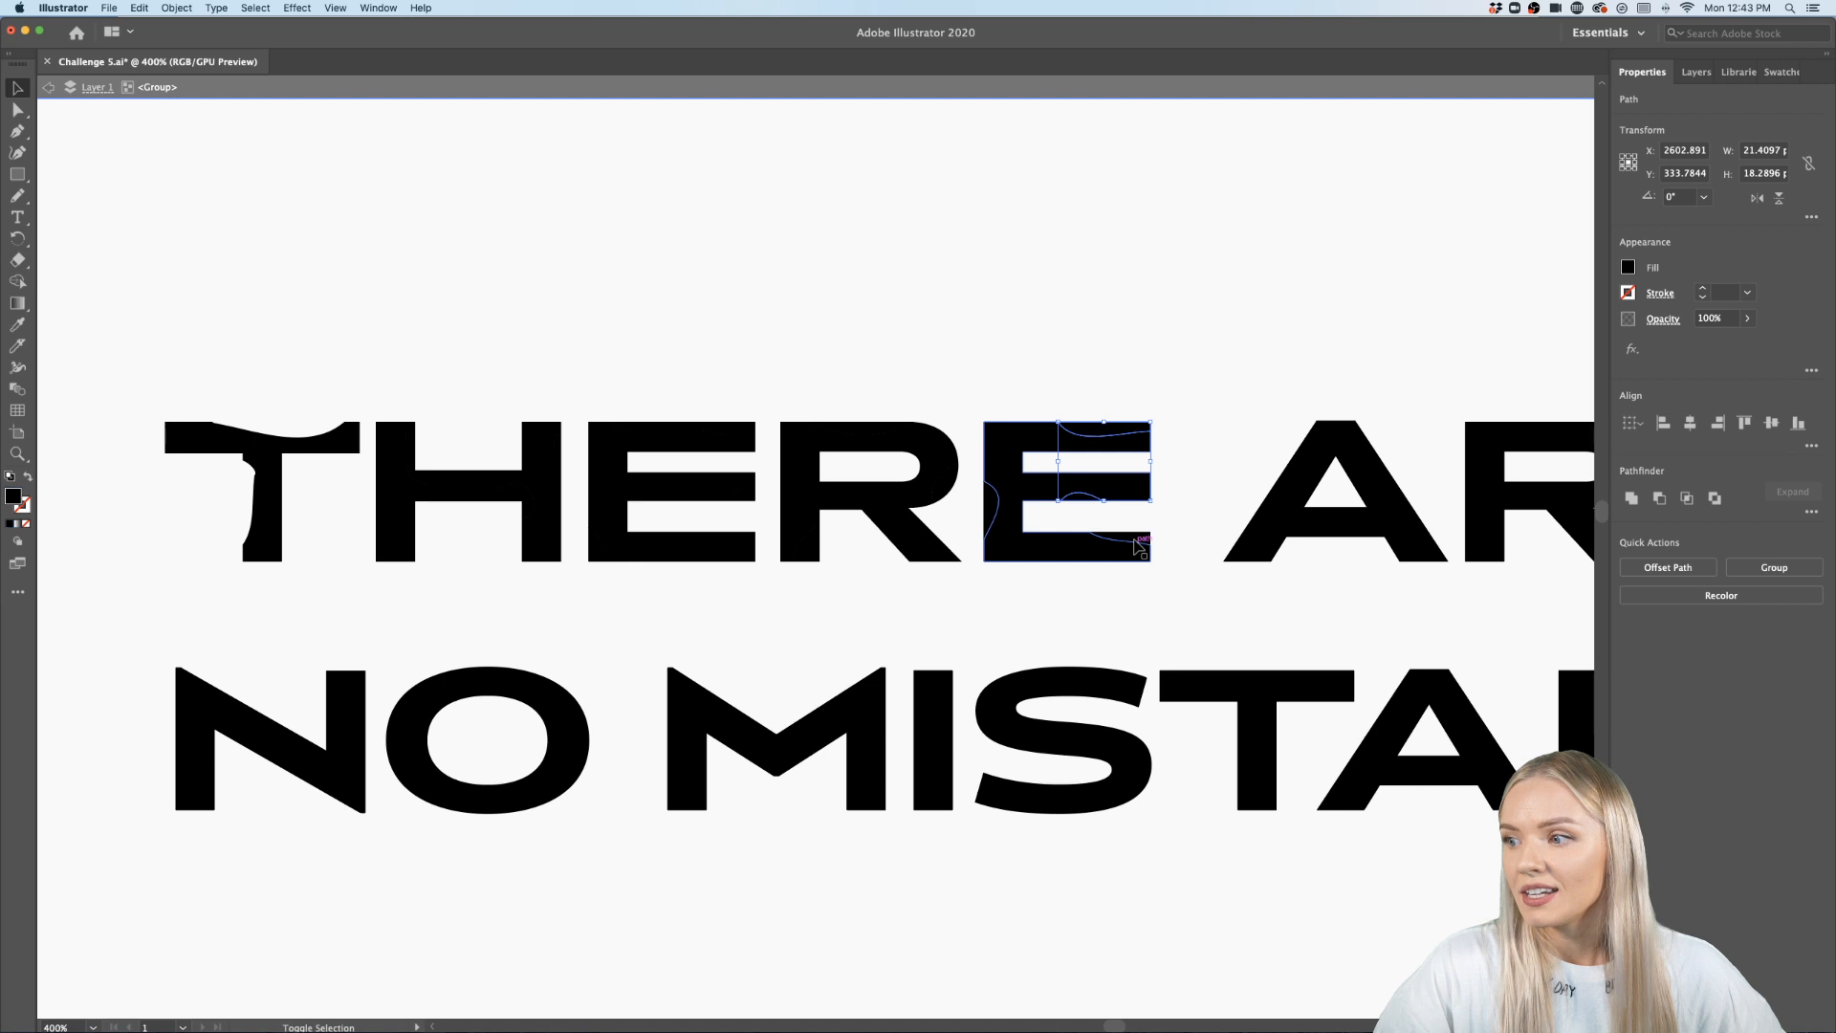
left_click(1138, 544, "shift")
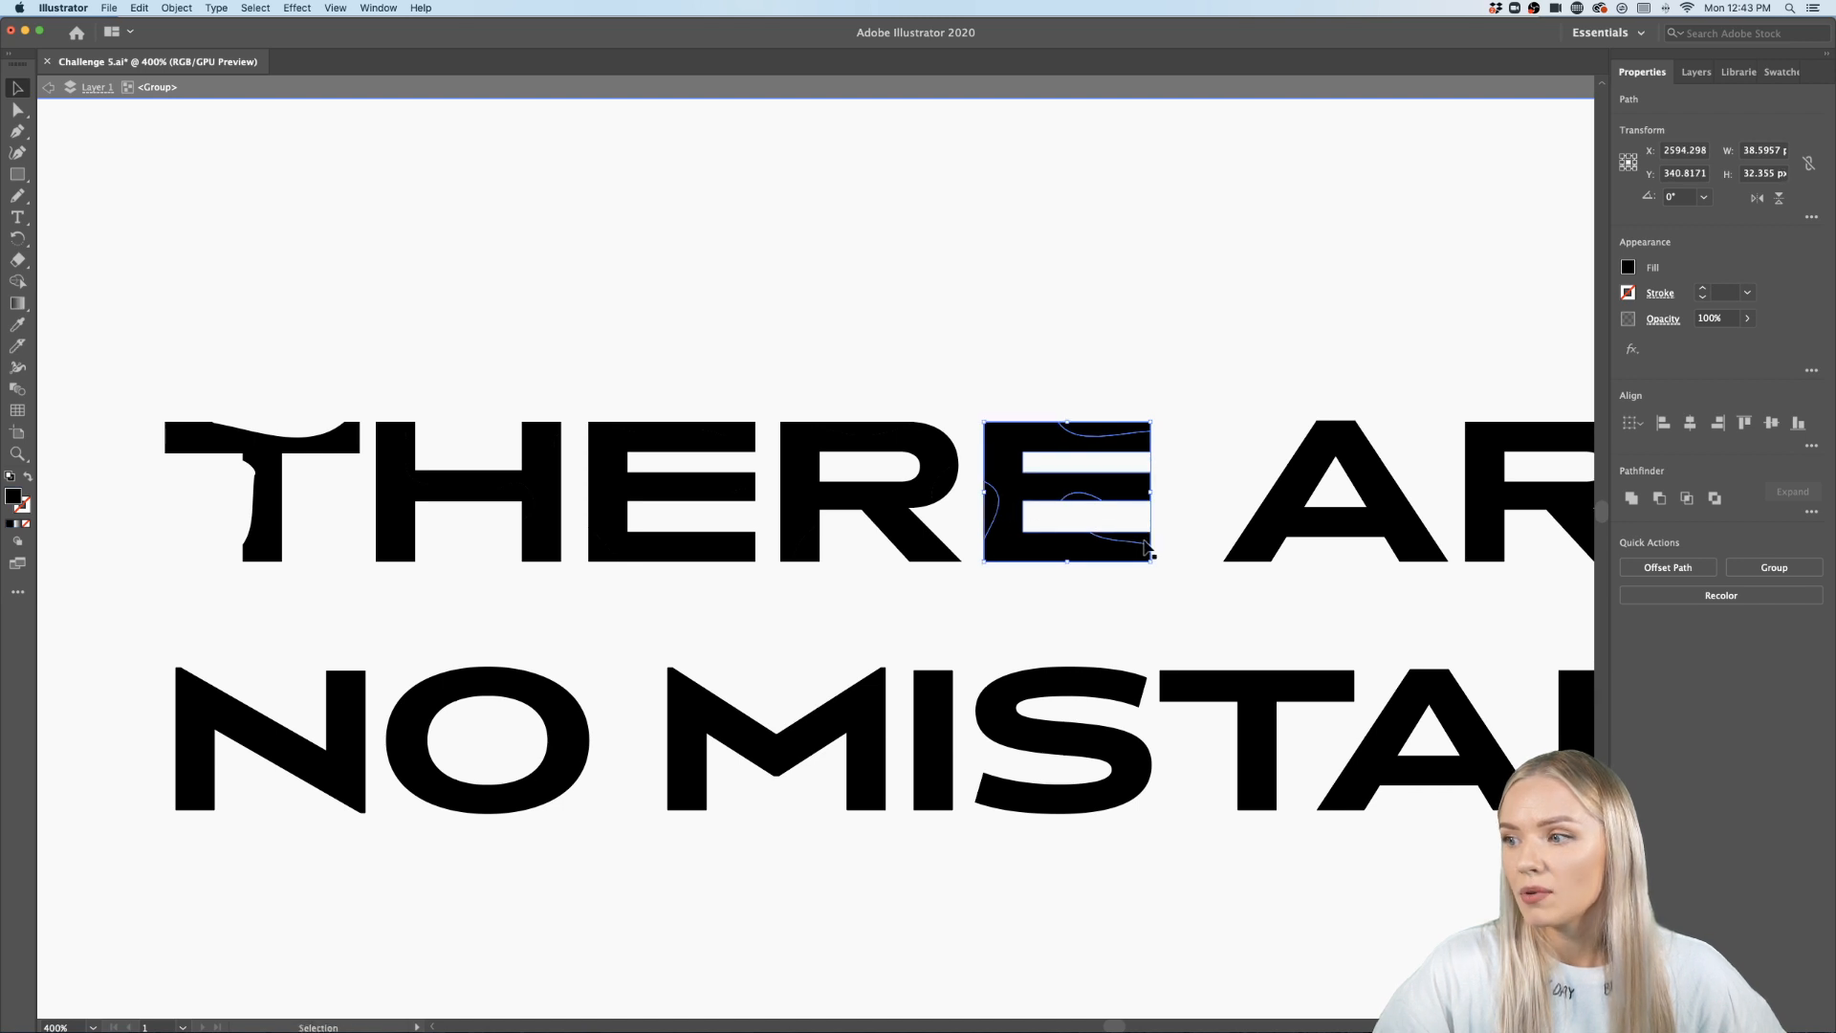
left_click(1168, 467)
left_click(1114, 432)
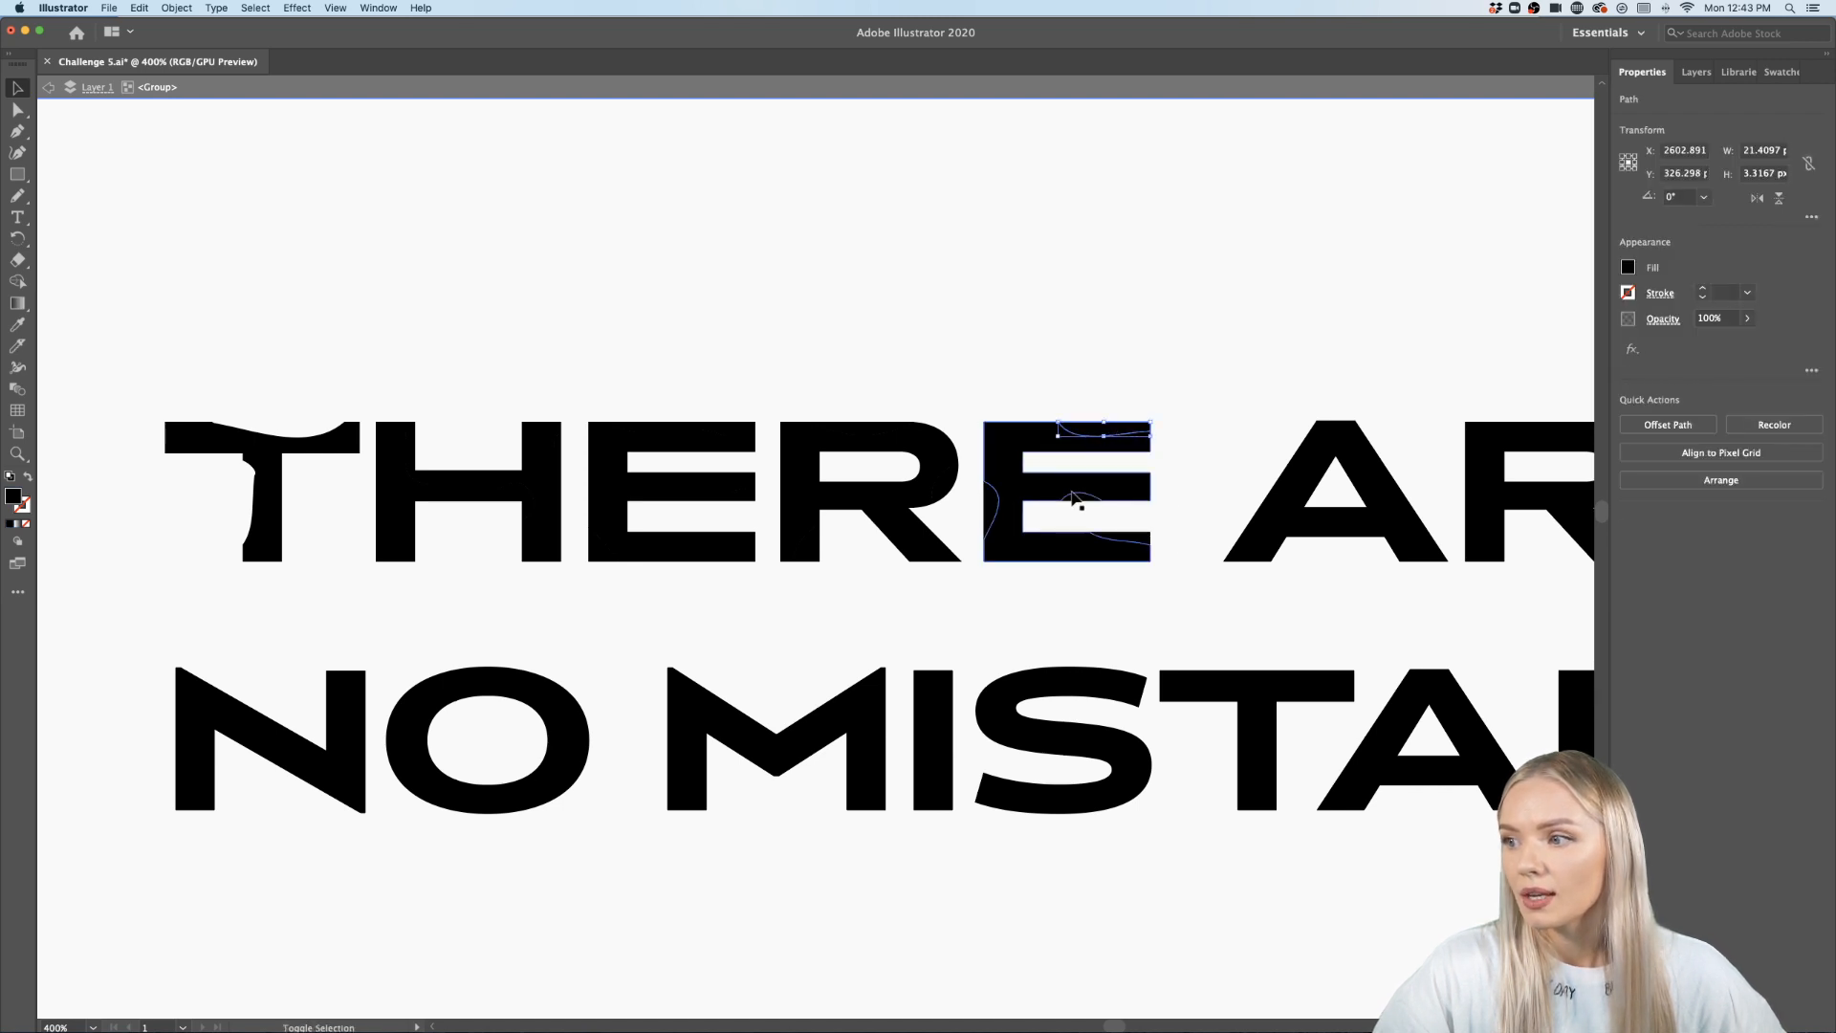
left_click(1083, 497, "shift")
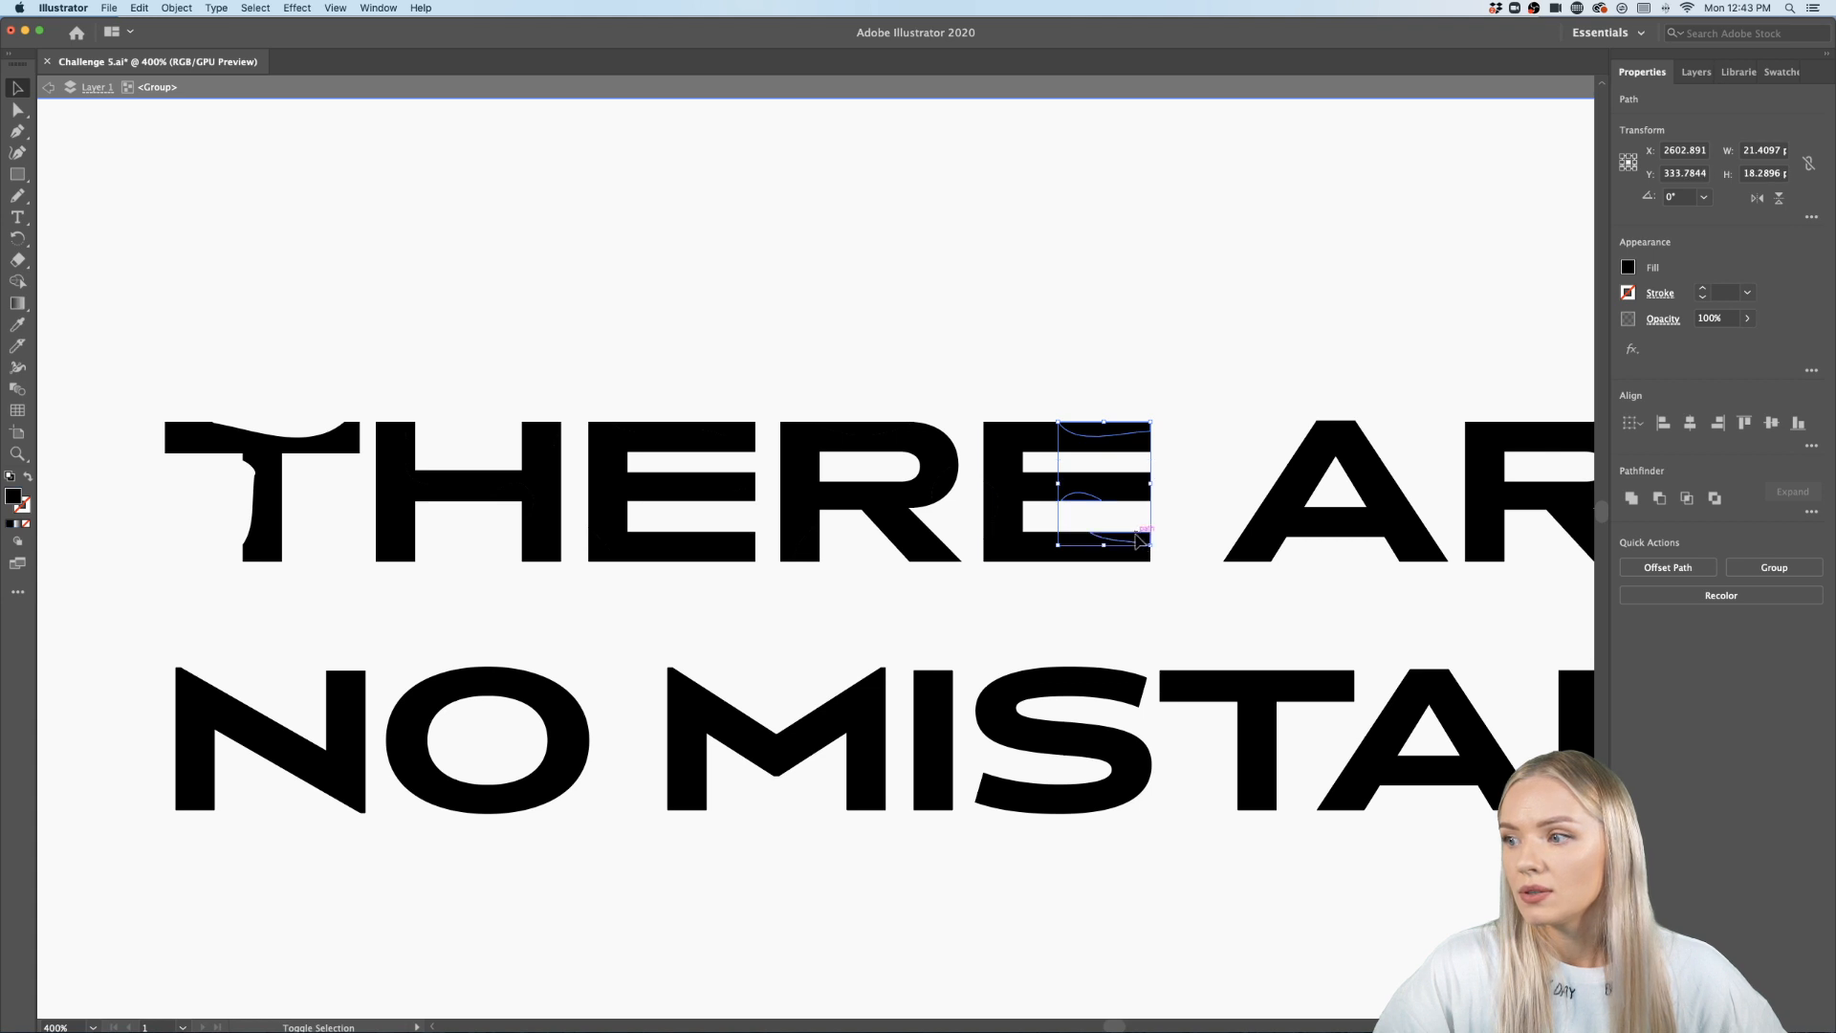
left_click(990, 506, "shift")
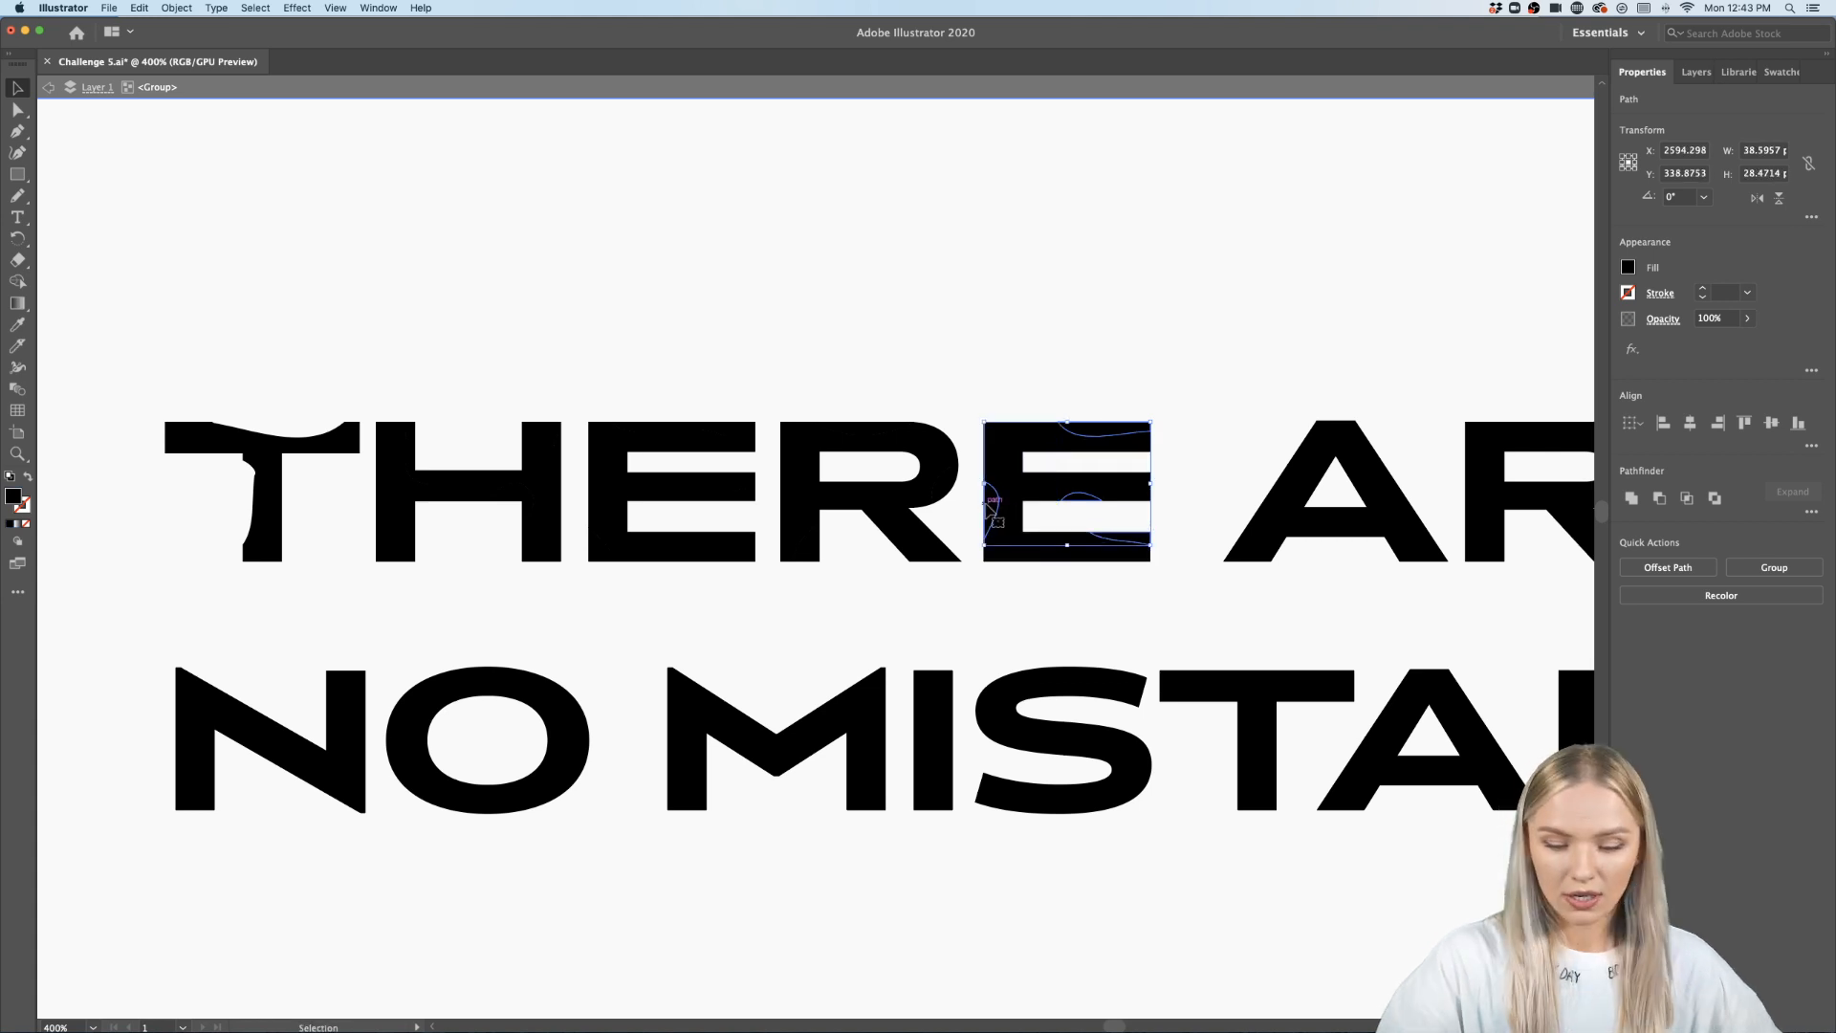
key("Delete")
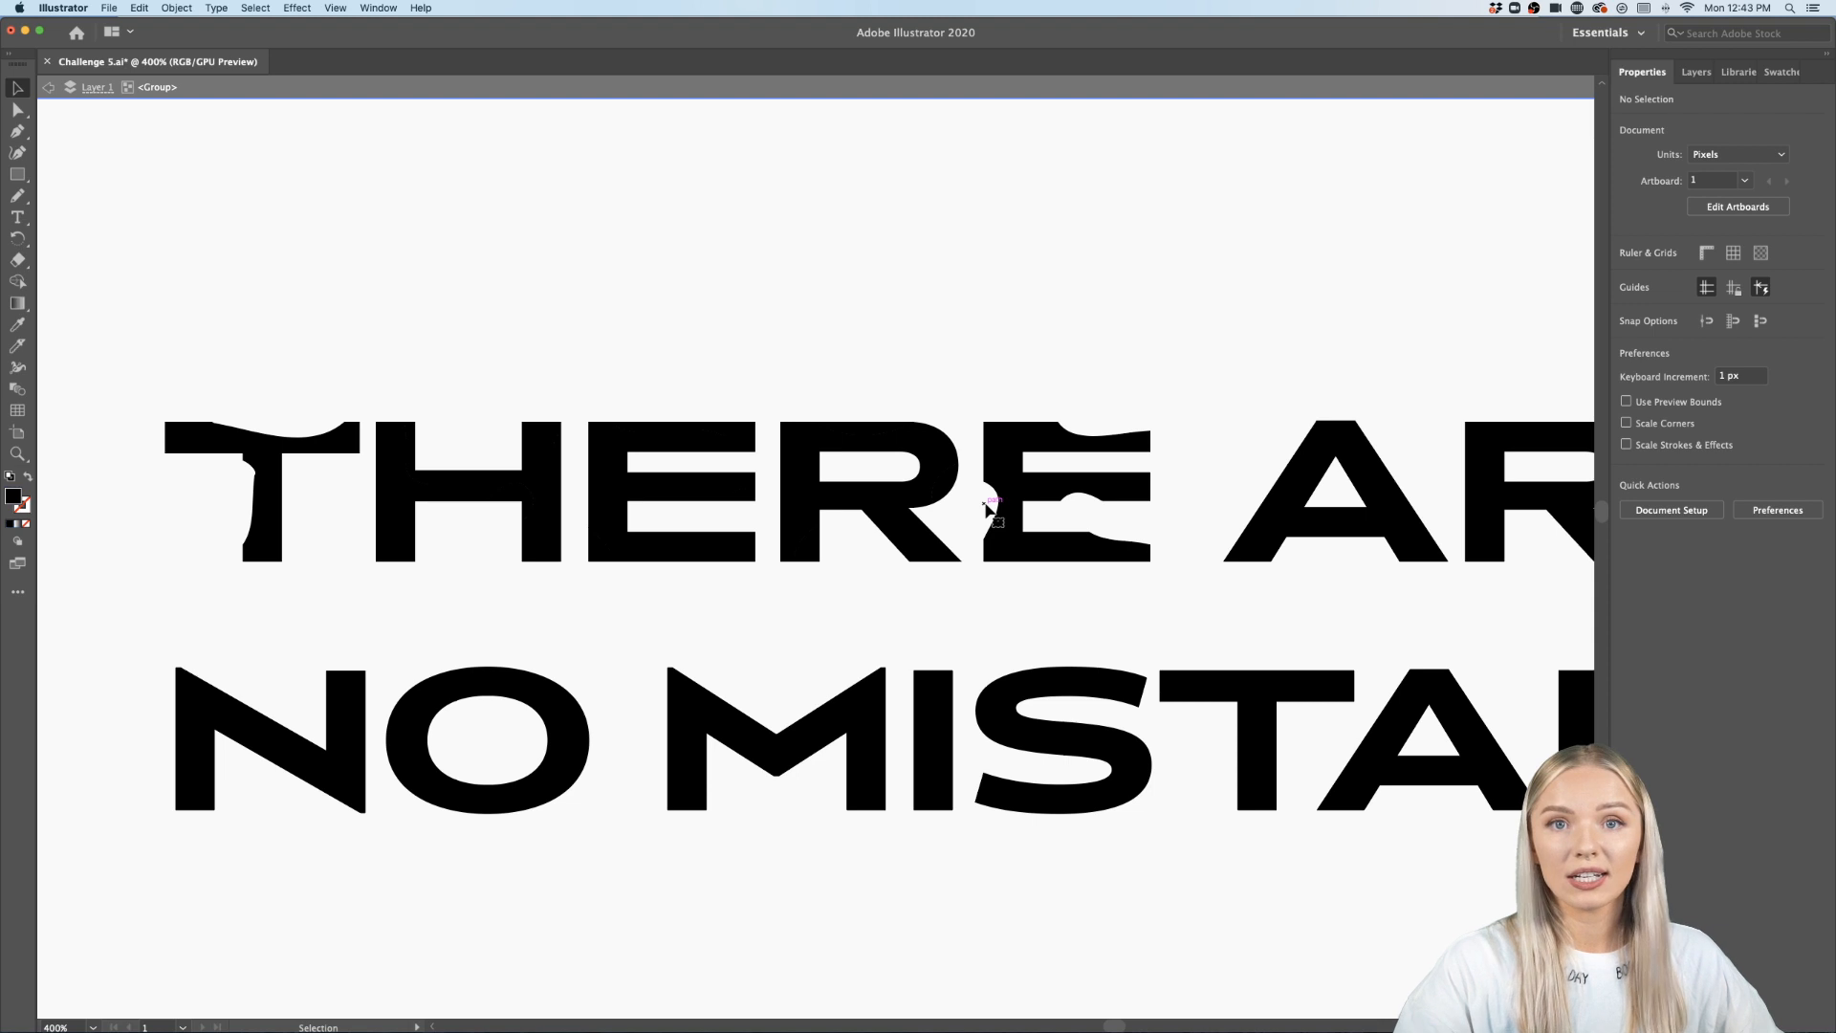
- Delete the sliver cut from the R's top and bowl
scroll(1080, 478, "up", 3)
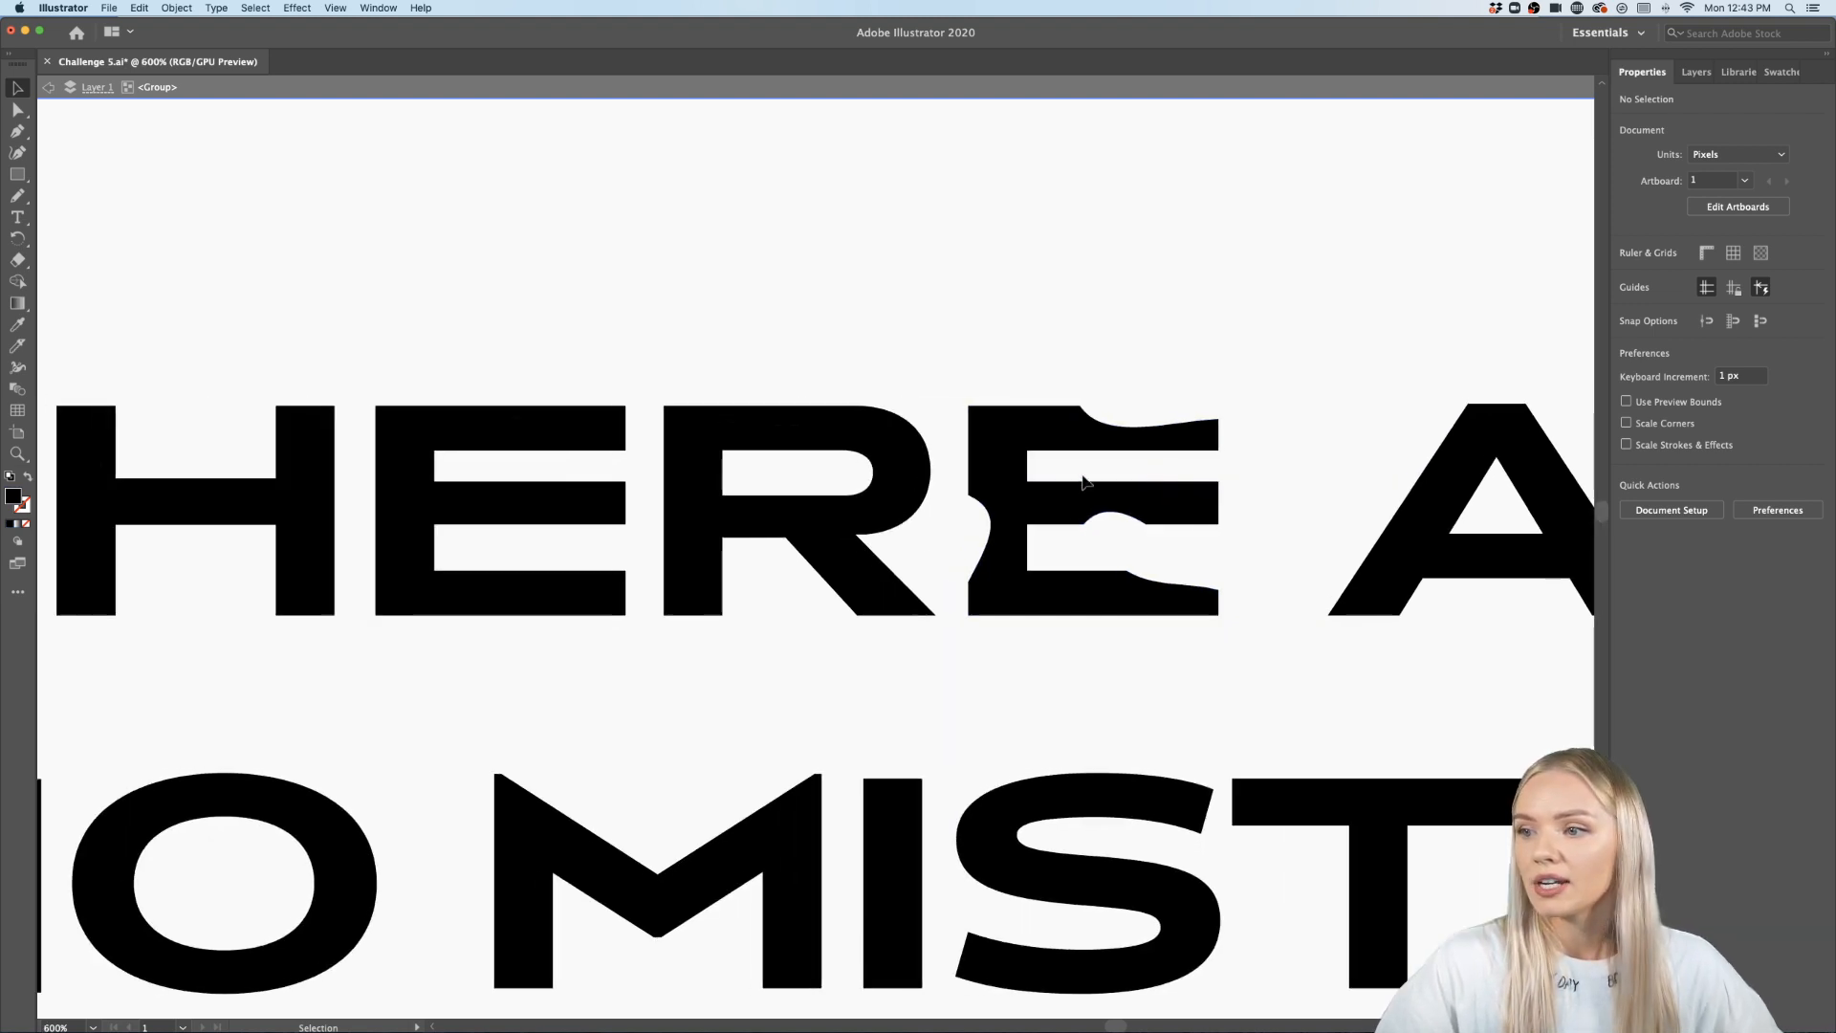
left_click(898, 506)
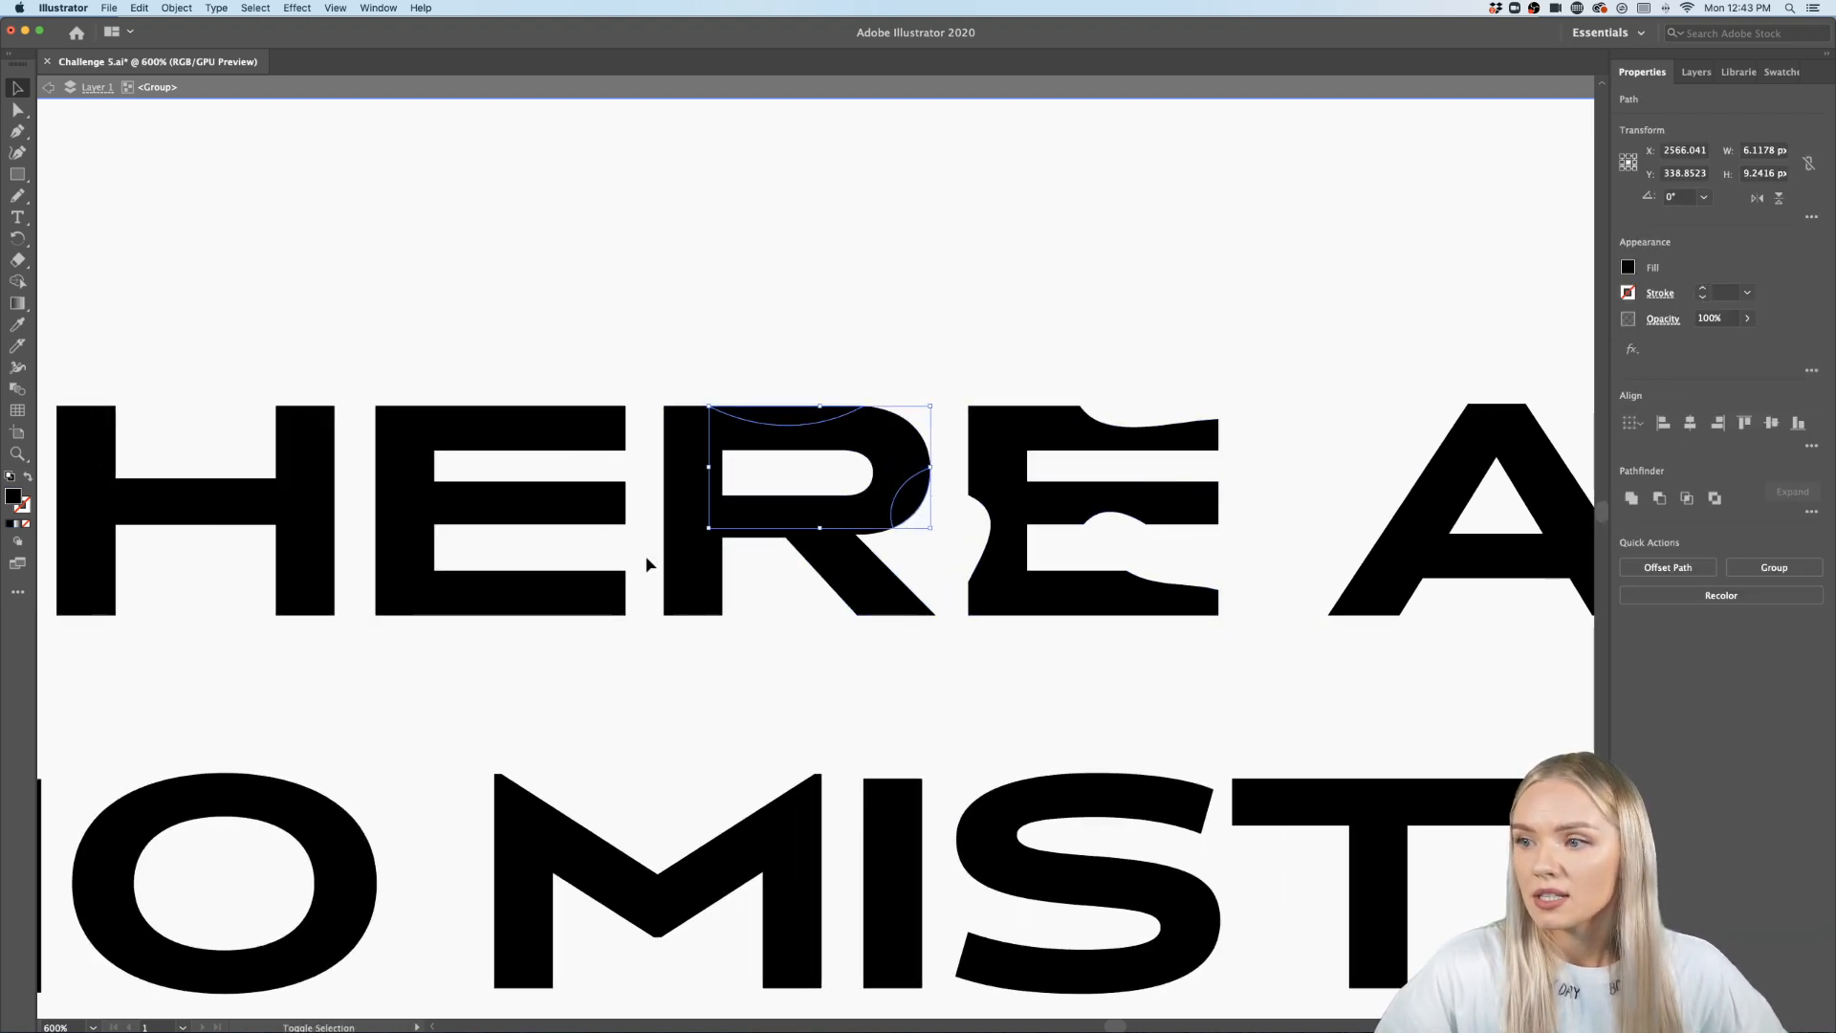
key("Delete")
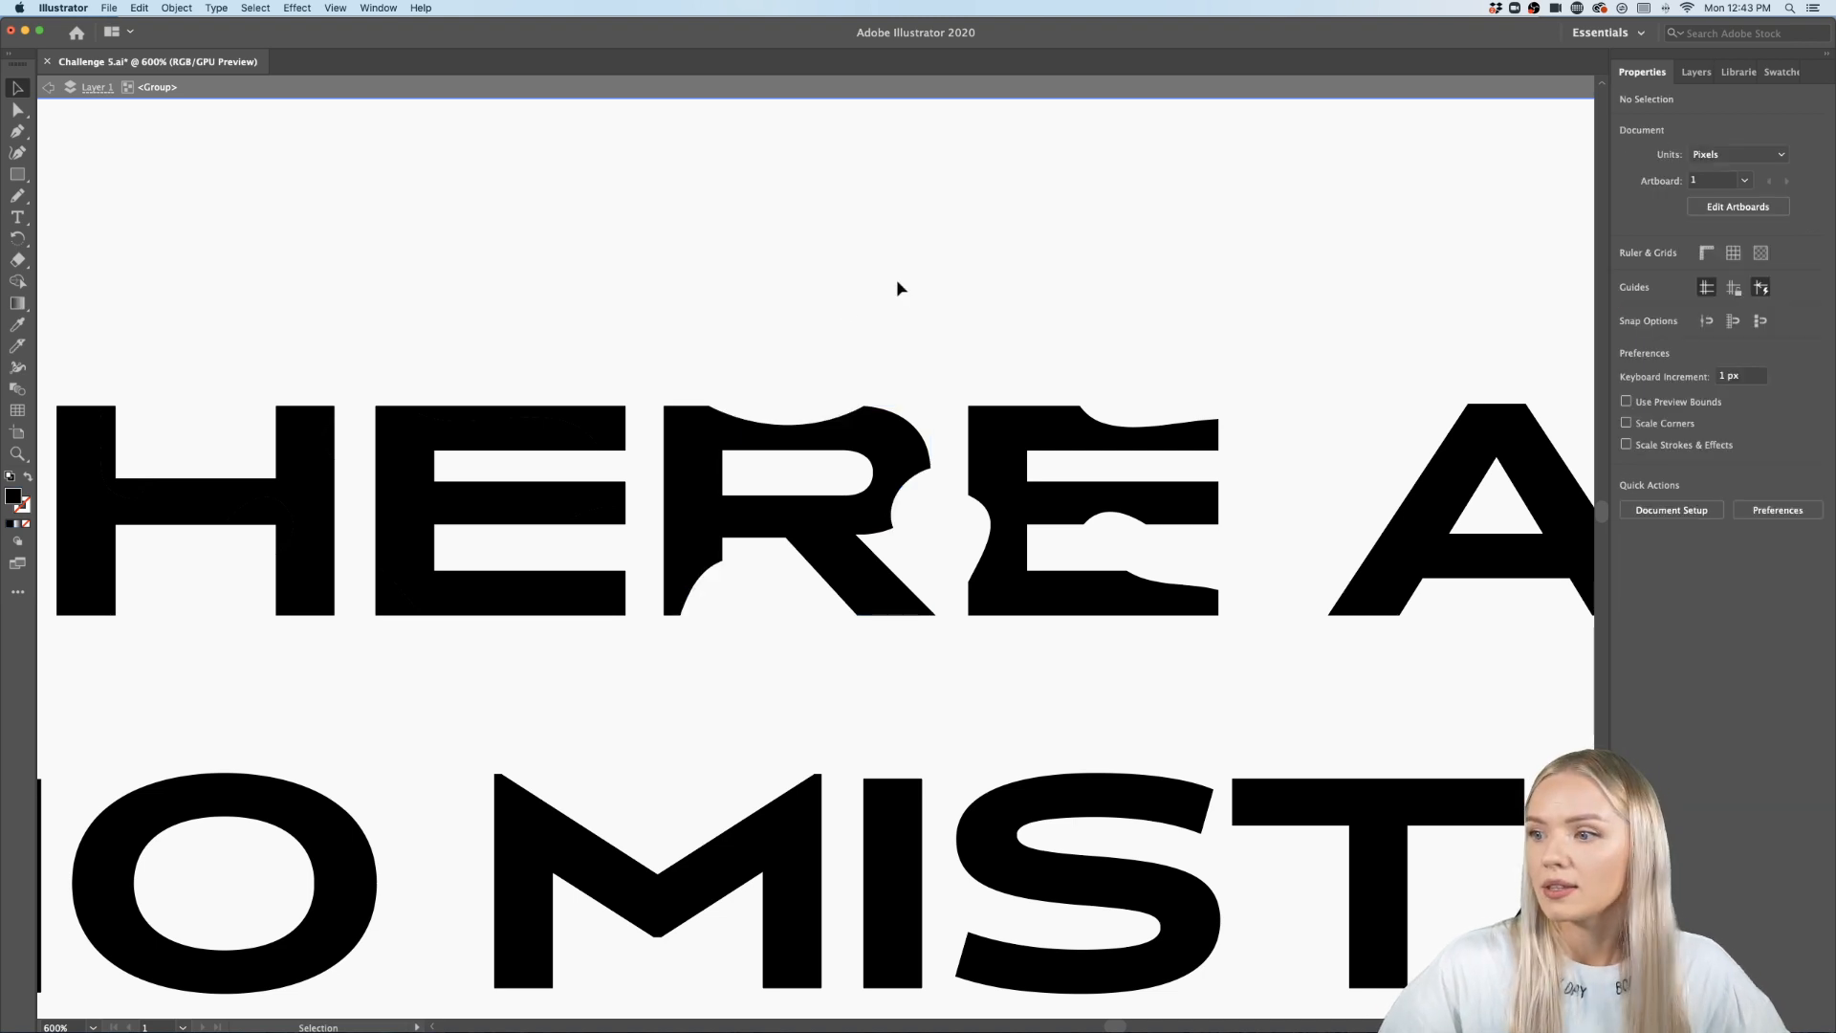
- Delete the two slivers cut from the first E's top and bottom-left corner
scroll(812, 507, "left", 3)
scroll(594, 478, "up", 2)
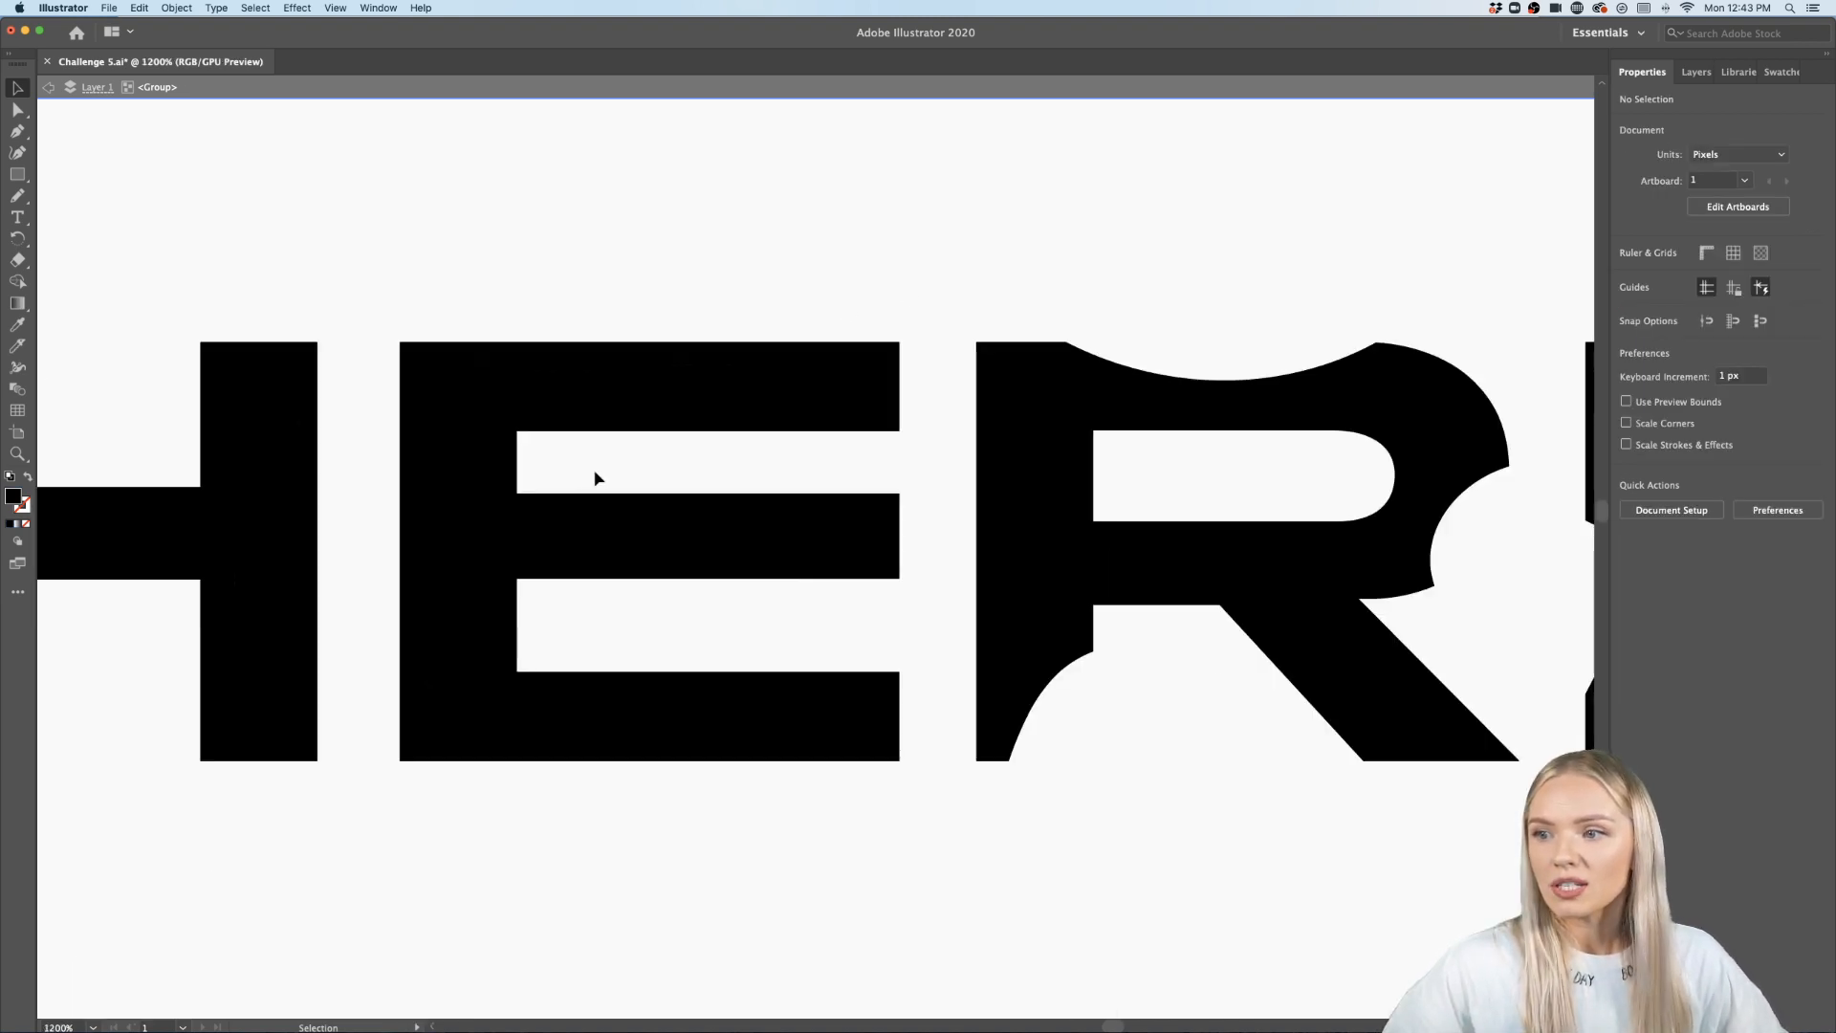
left_click(676, 363)
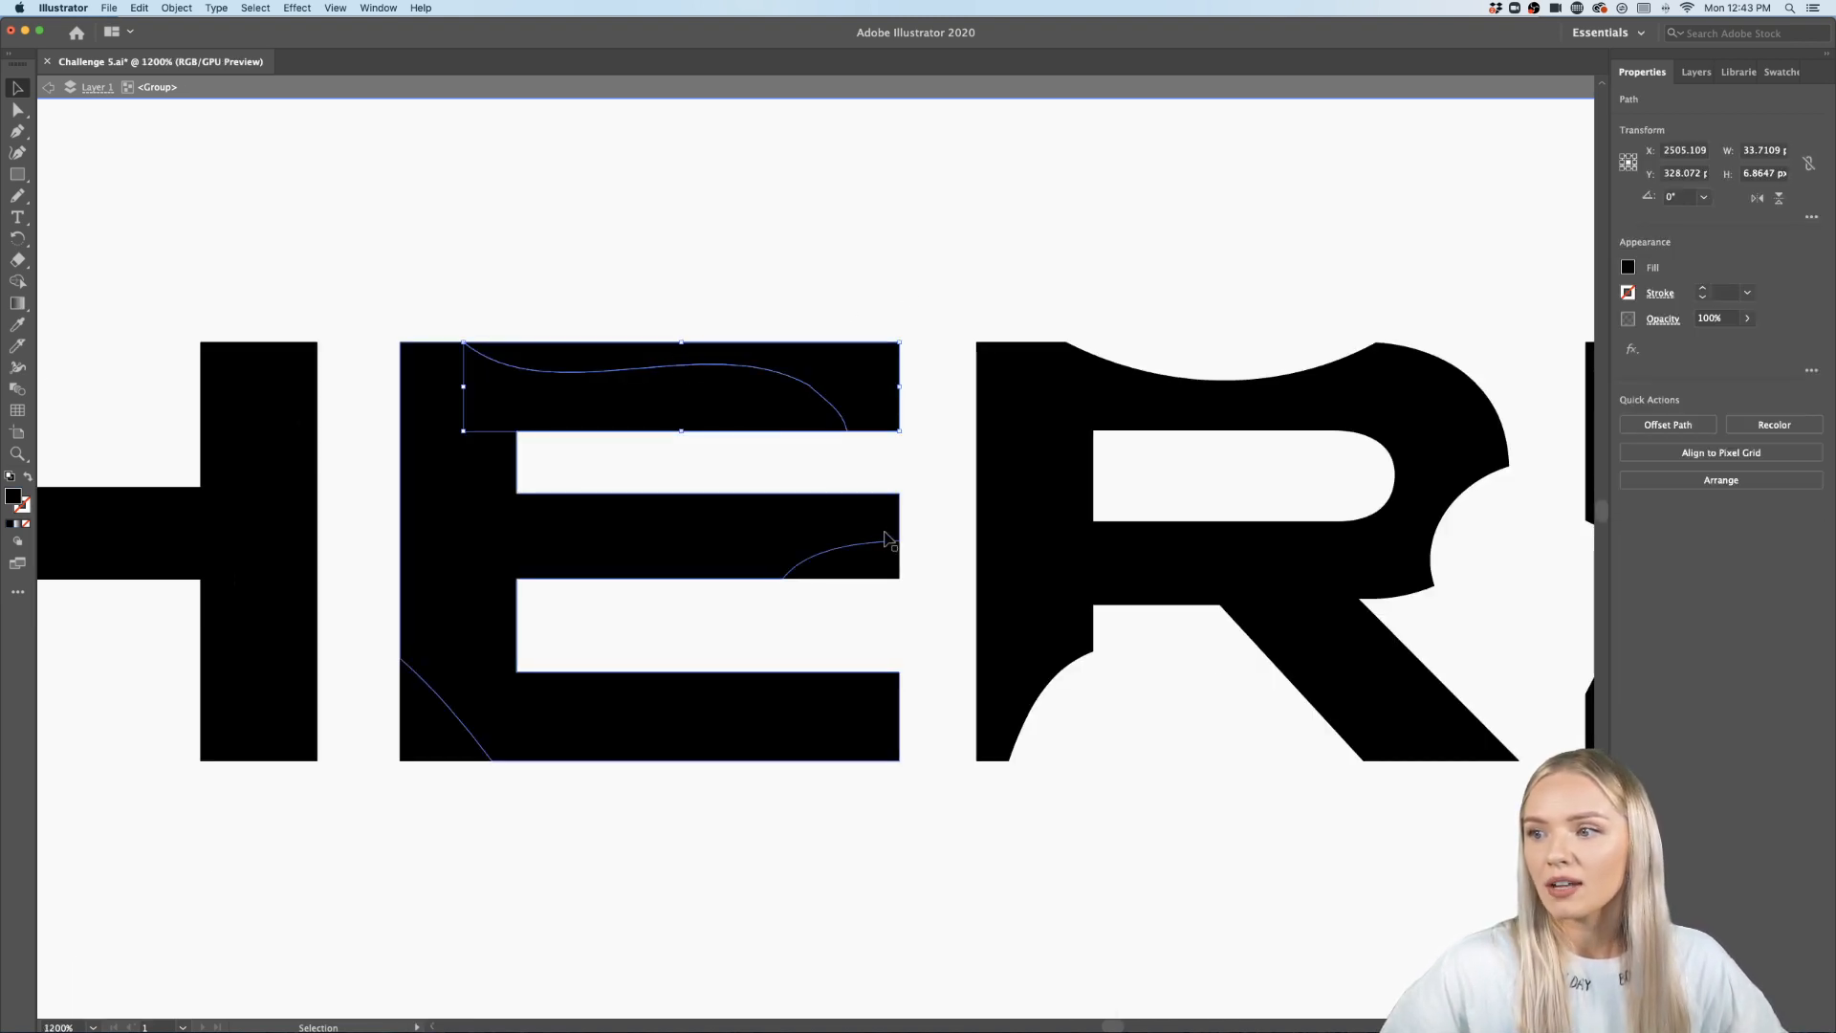
left_click(406, 746, "shift")
key("Delete")
- Delete the slivers cut from the H of THERE
scroll(407, 741, "down", 4)
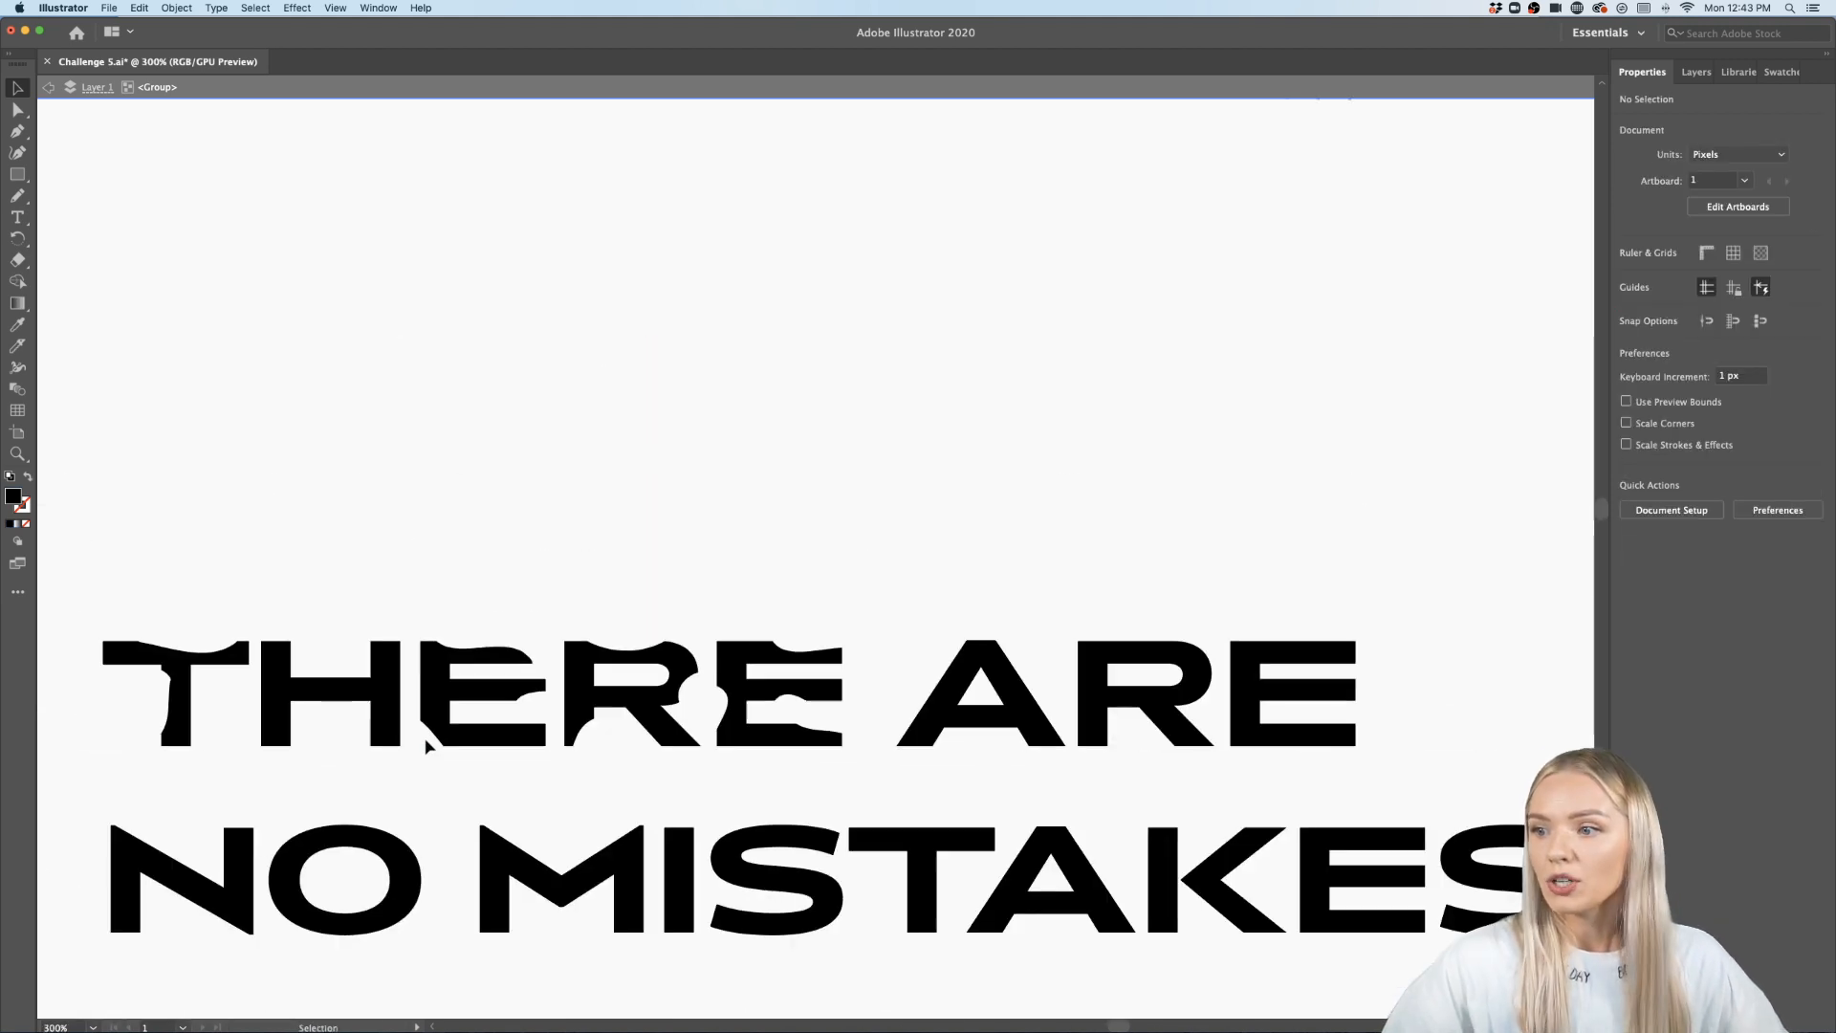
scroll(426, 741, "down", 3)
scroll(426, 741, "left", 3)
scroll(504, 606, "up", 5)
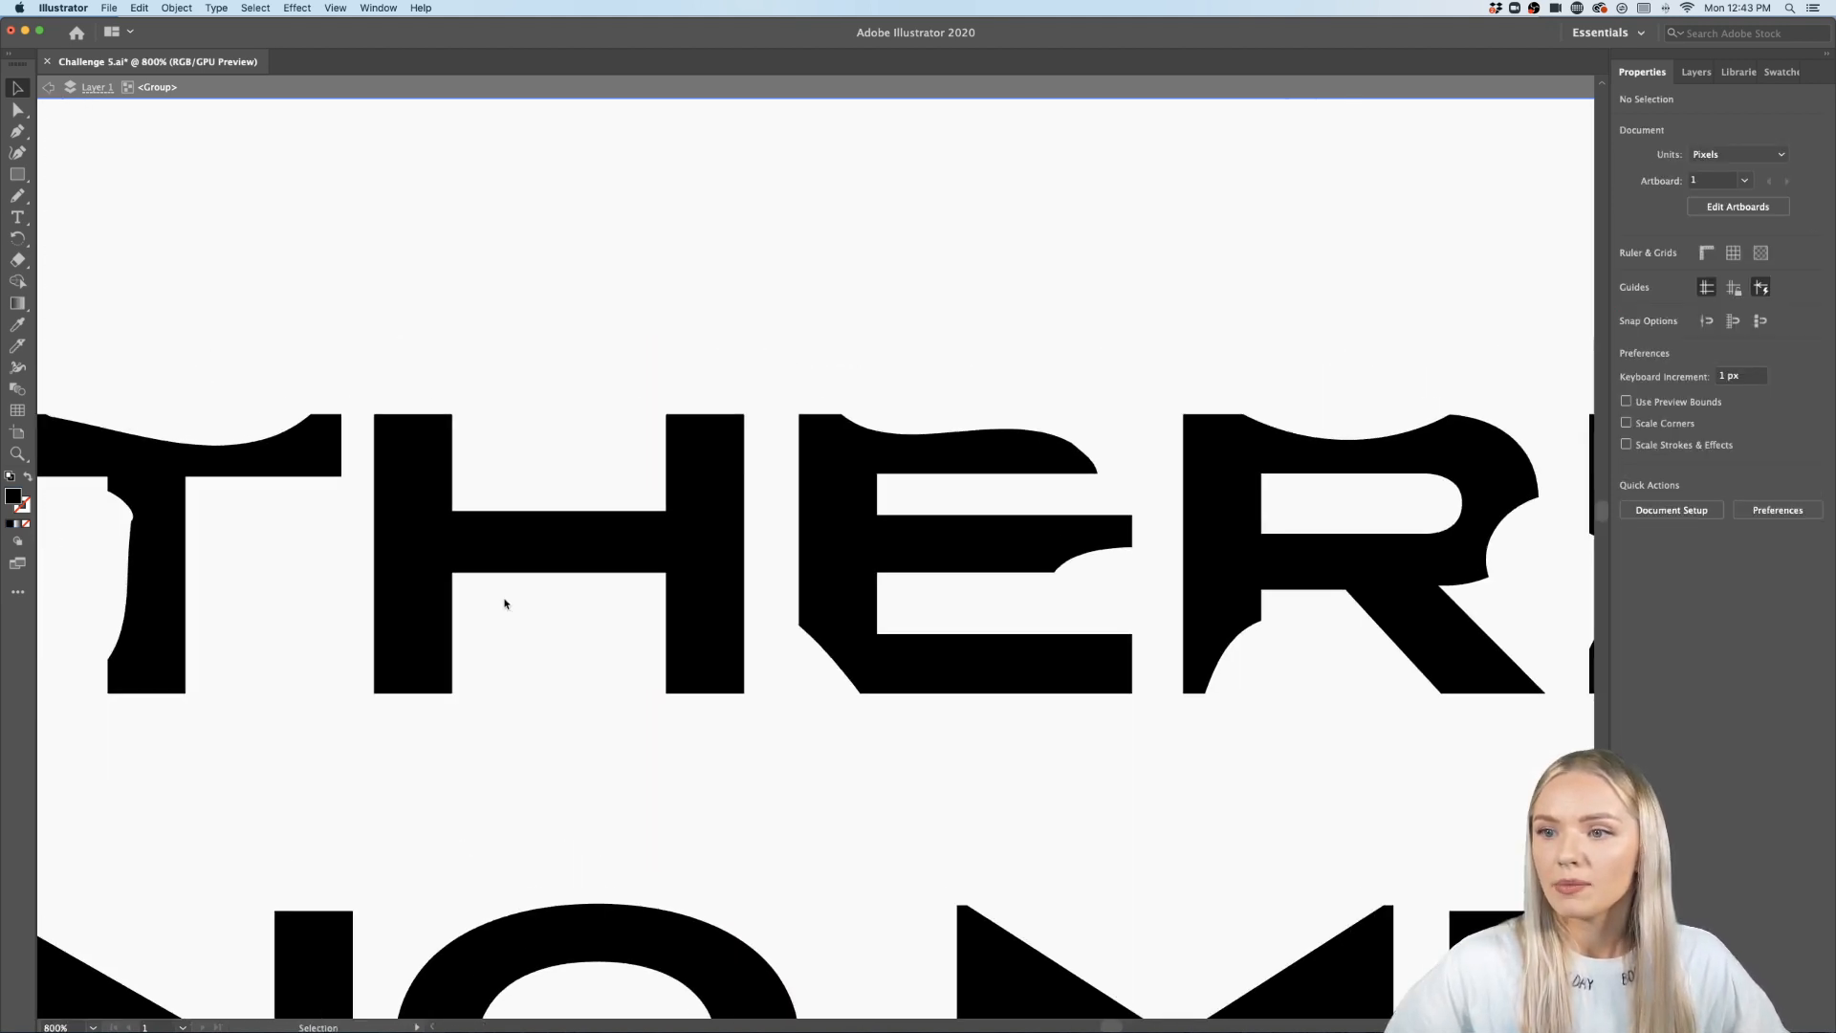
left_click(443, 463)
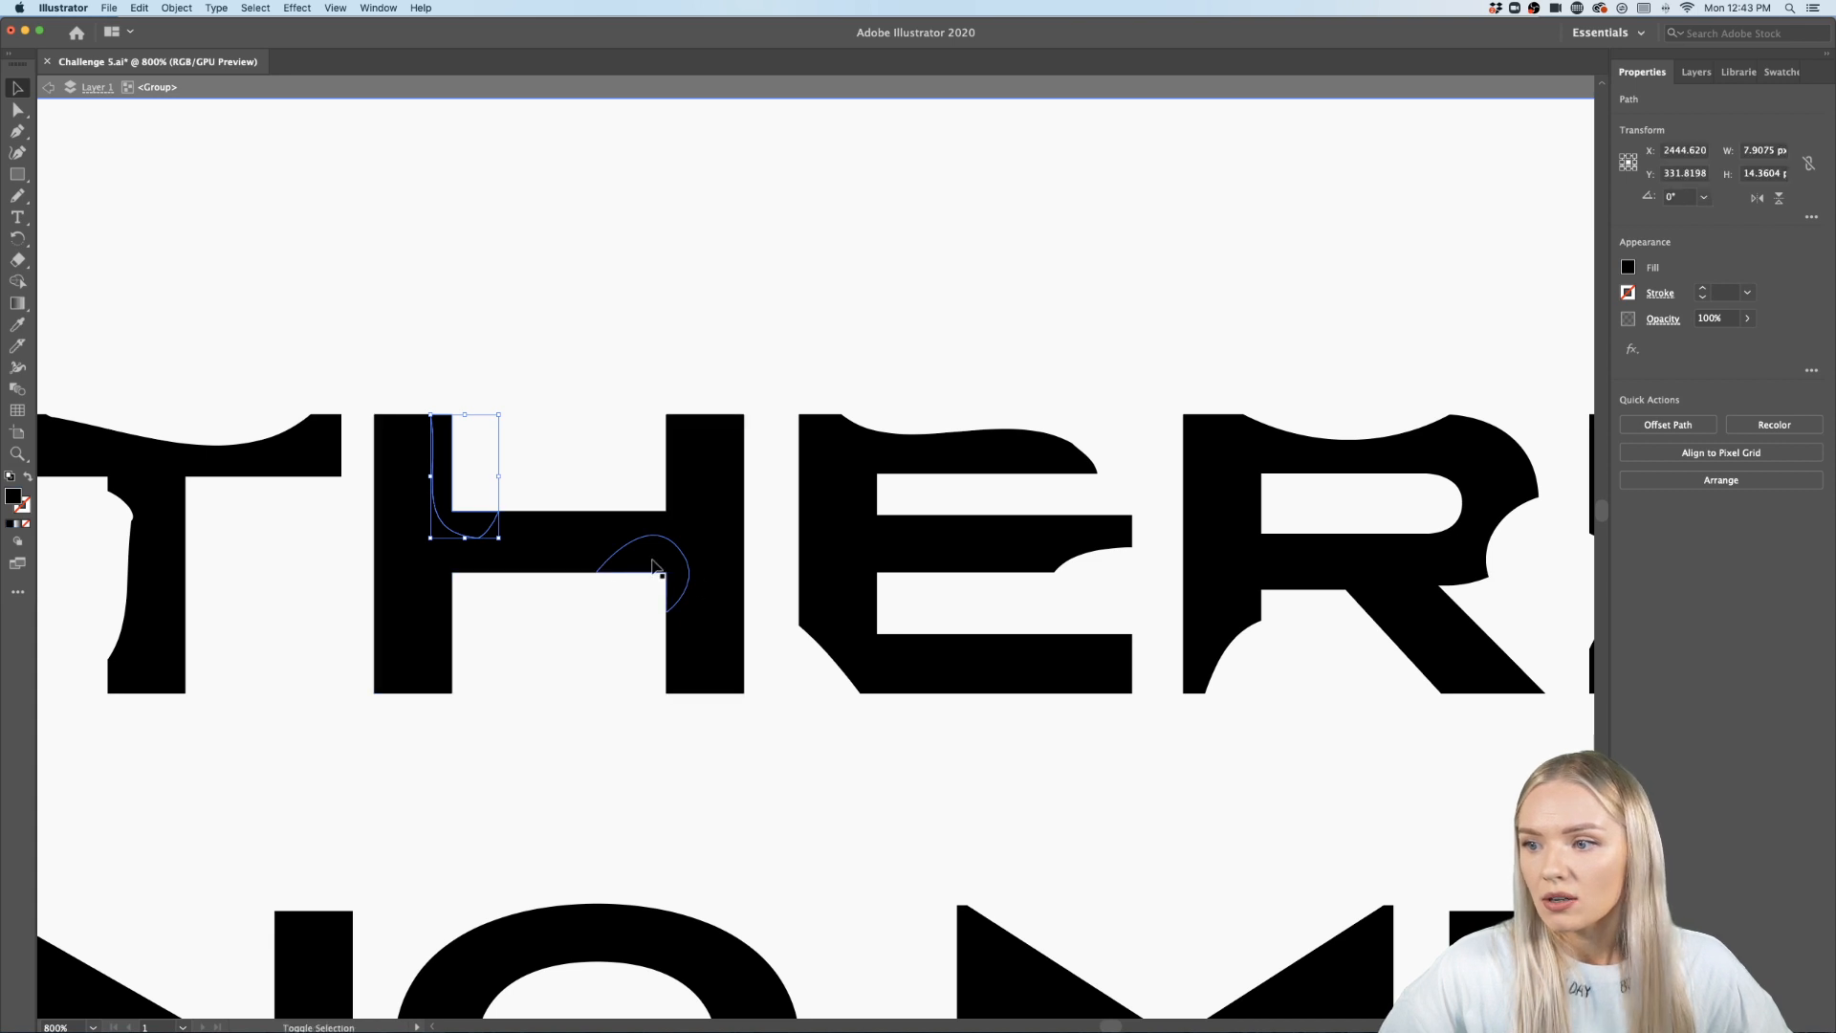
left_click(672, 581, "shift")
left_click(748, 460, "shift")
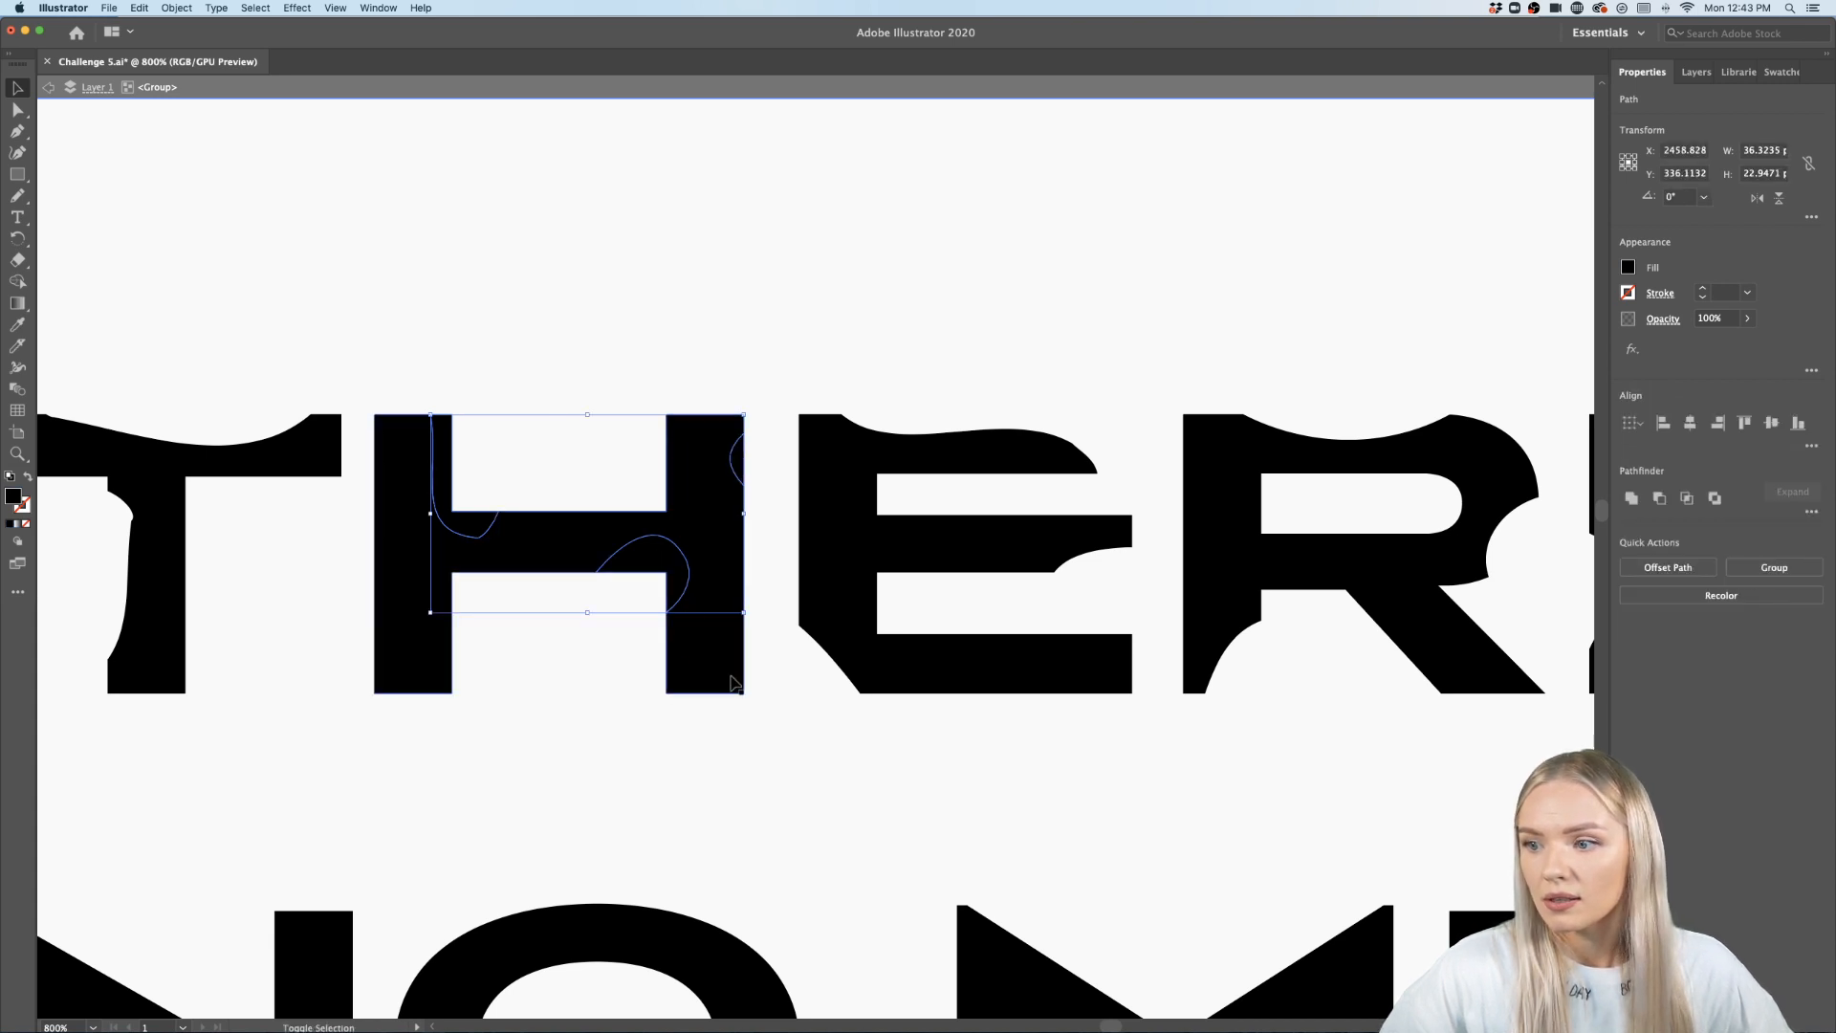
key("Delete")
- Create an area text box between the two quote lines and replace its placeholder with an ampersand "&"
scroll(427, 579, "down", 6)
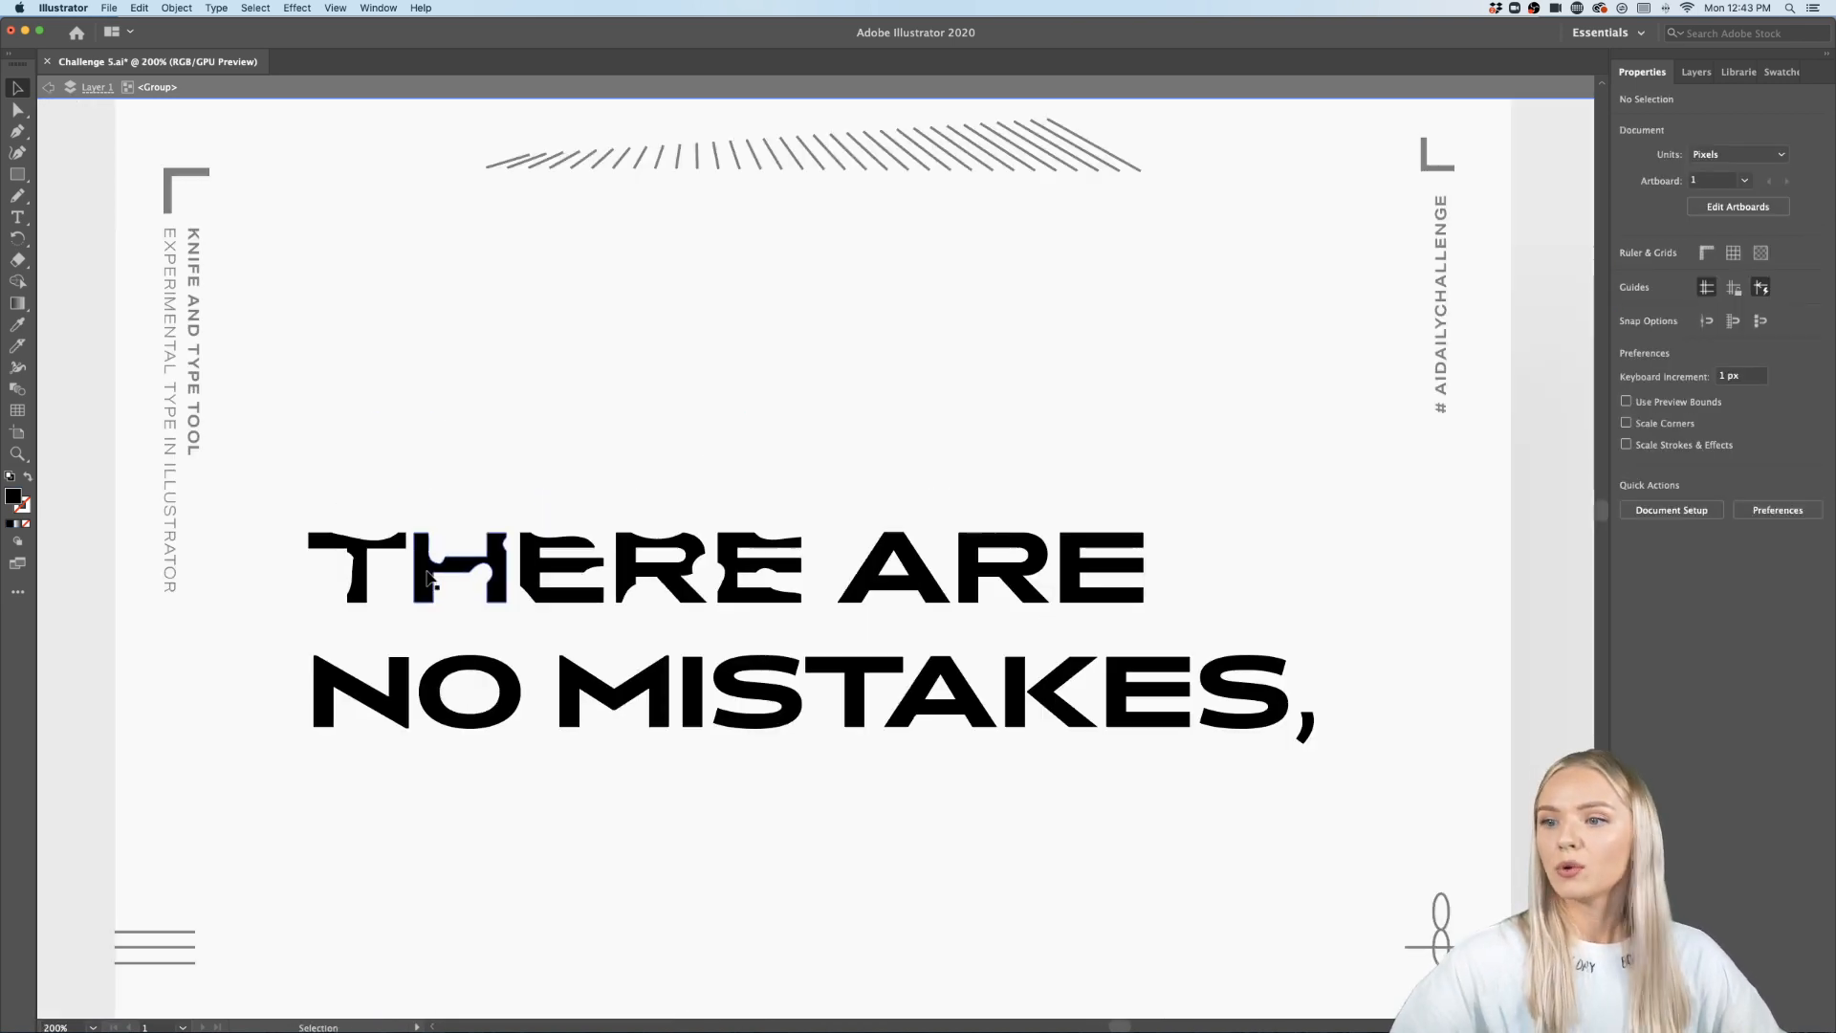
scroll(508, 417, "up", 2)
scroll(544, 400, "up", 2)
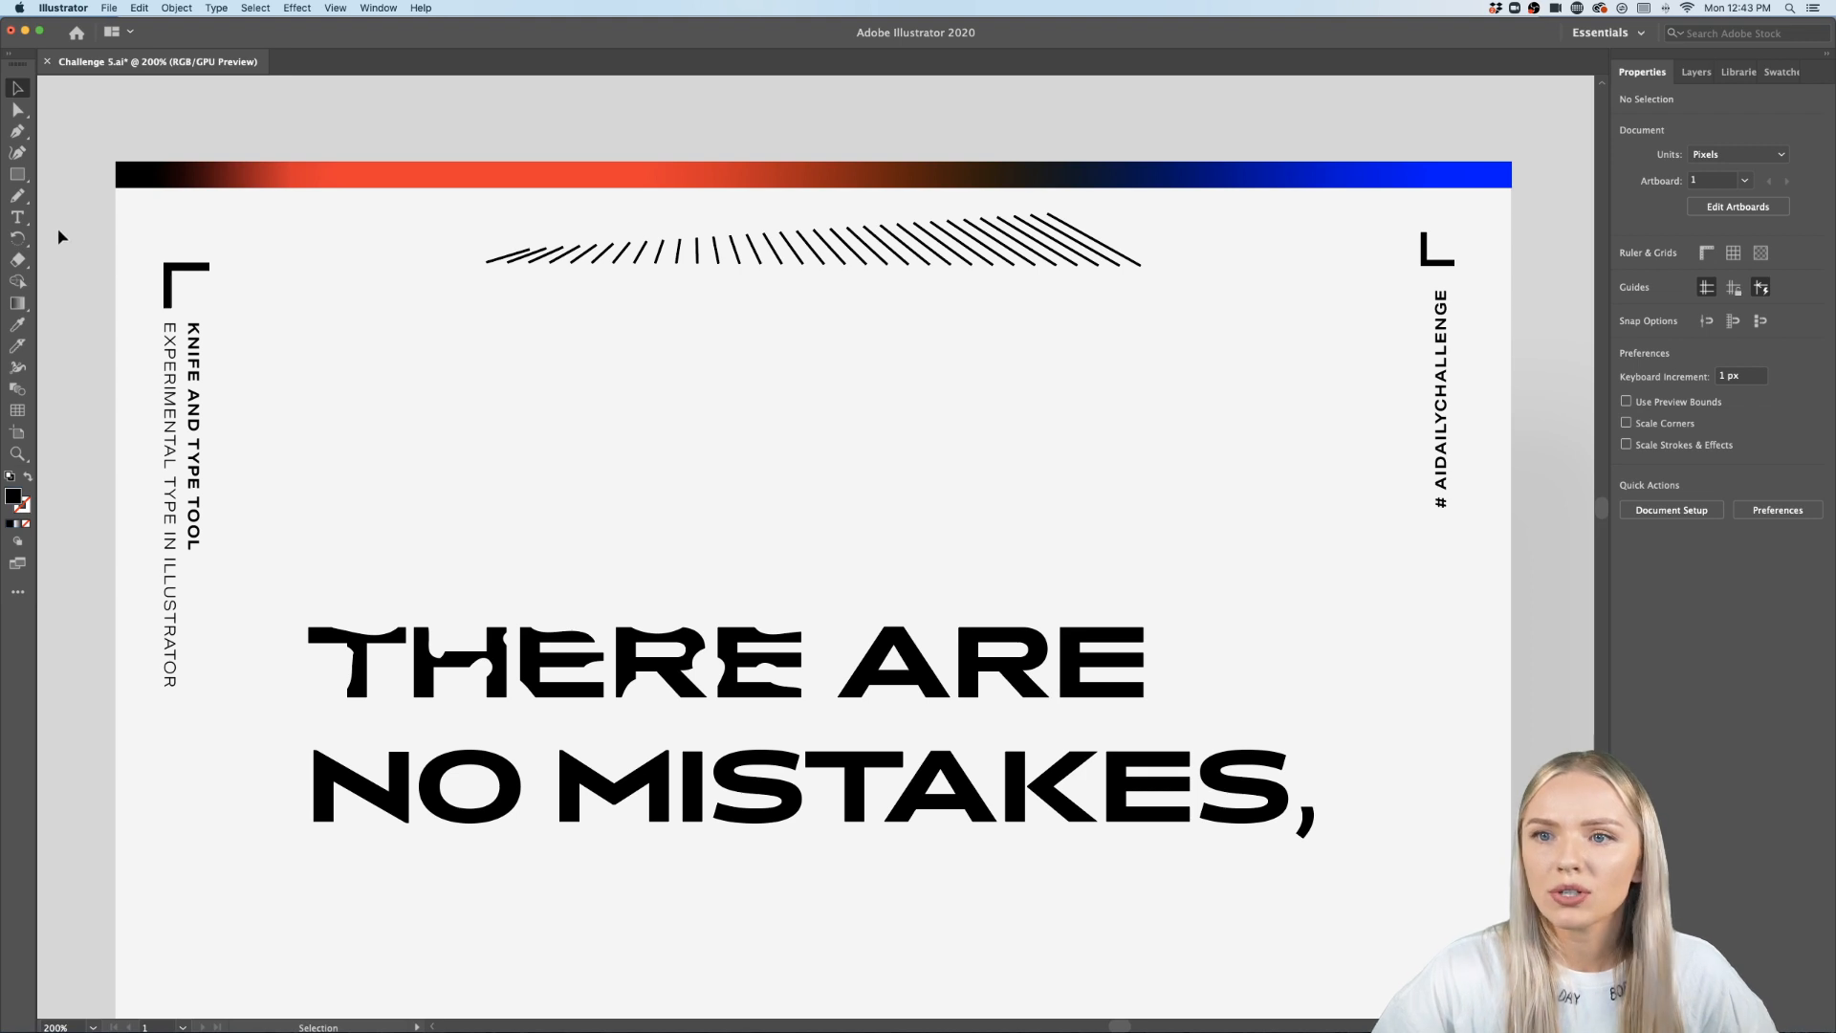
left_click(17, 218)
scroll(492, 428, "down", 10)
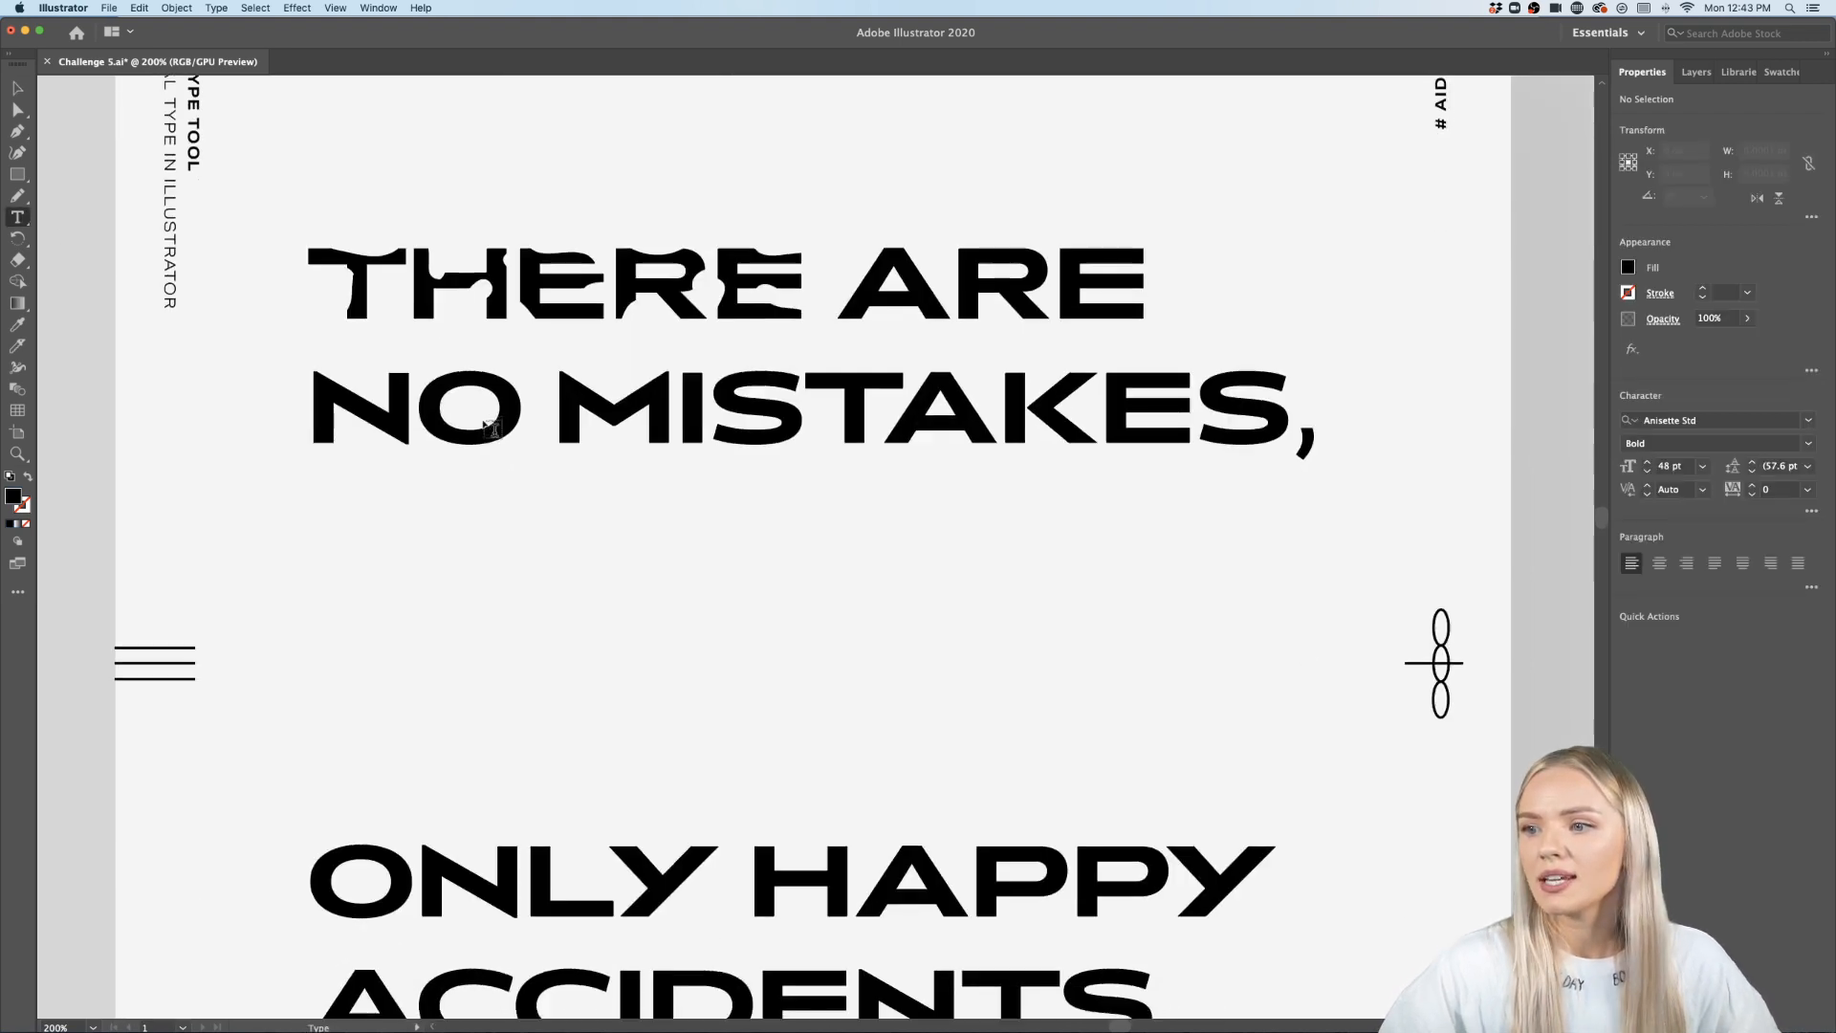
left_click_drag(616, 389, 1001, 668)
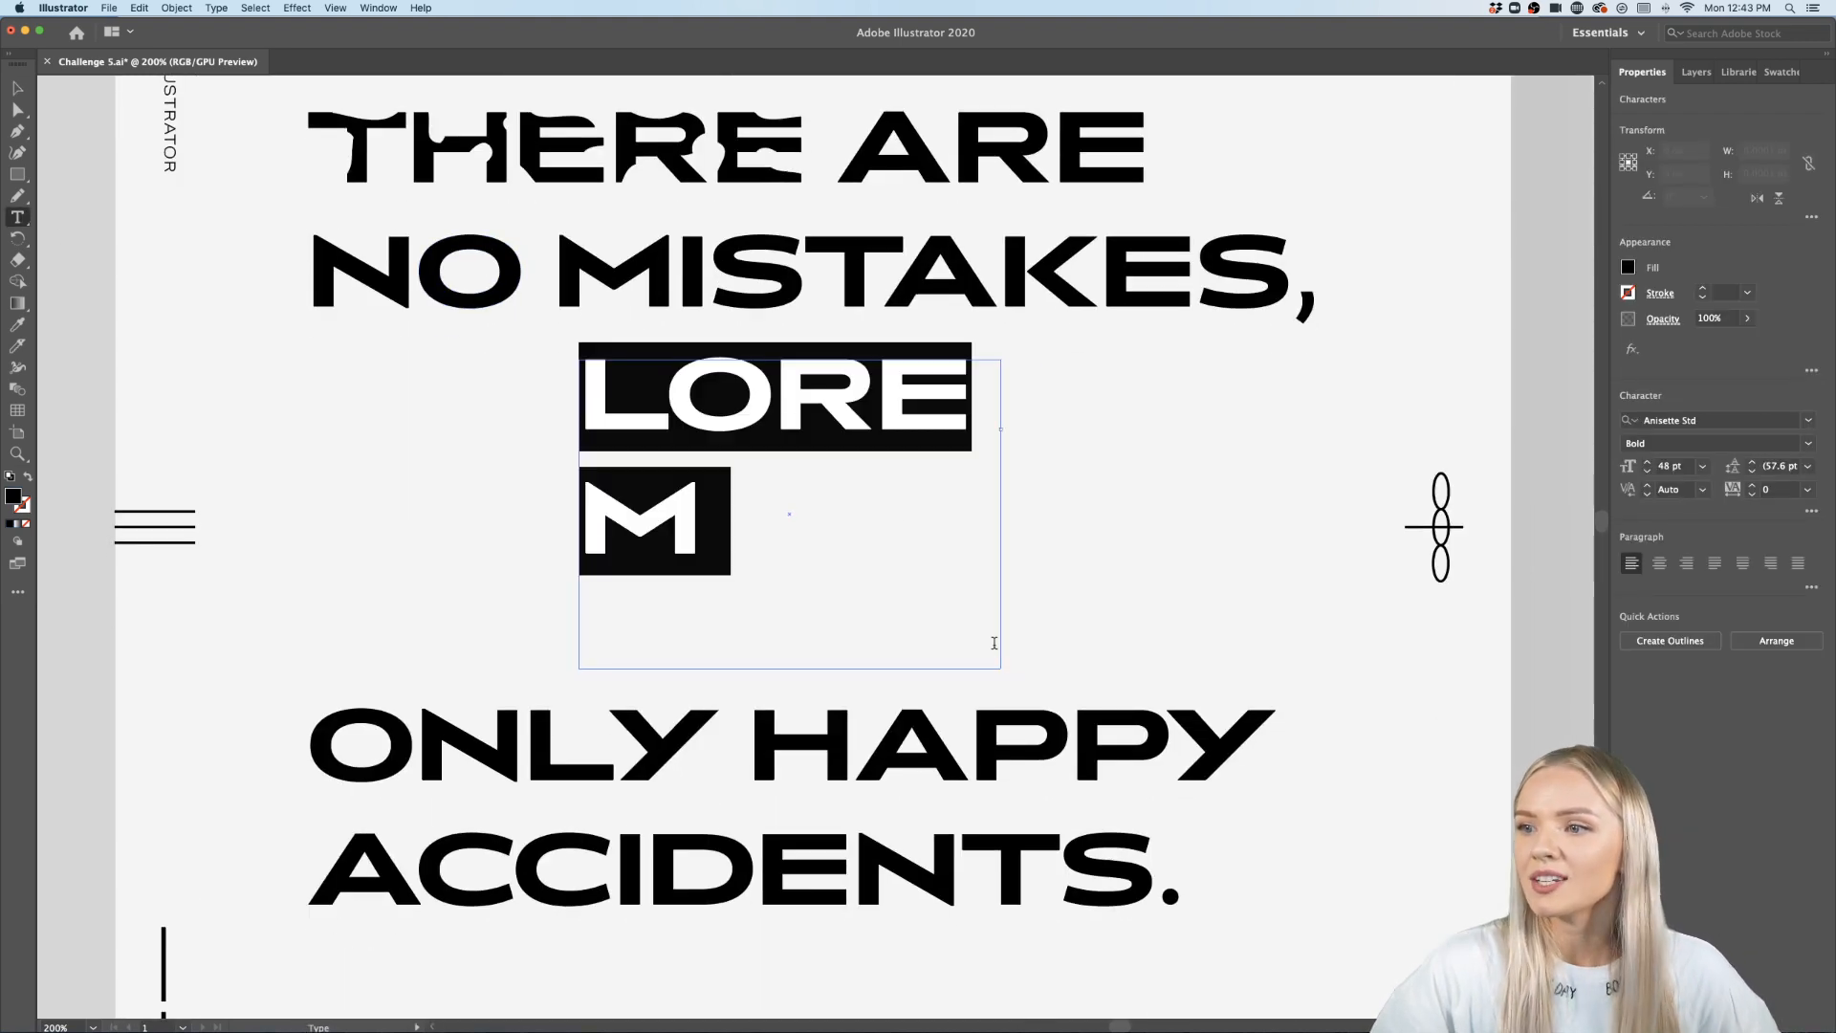
key("BackSpace")
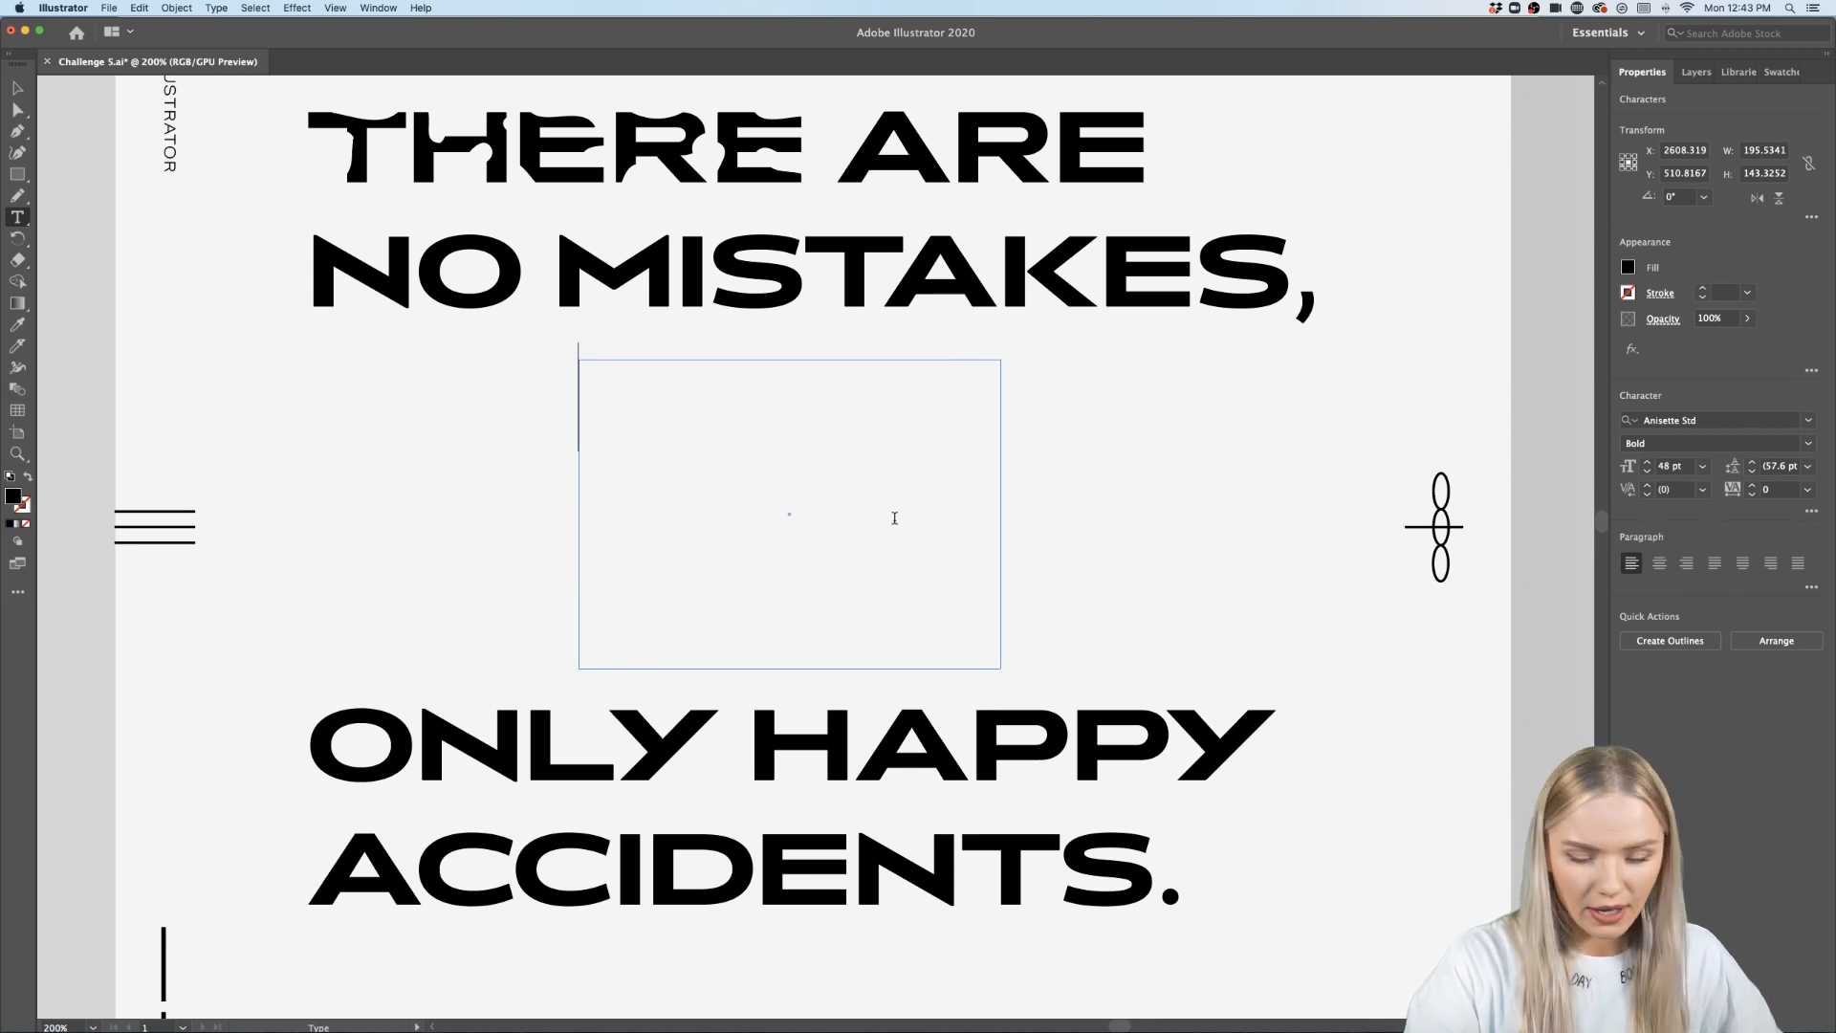
type("&")
- Set the ampersand's font to Acumin Pro Wide
left_click_drag(710, 398, 514, 407)
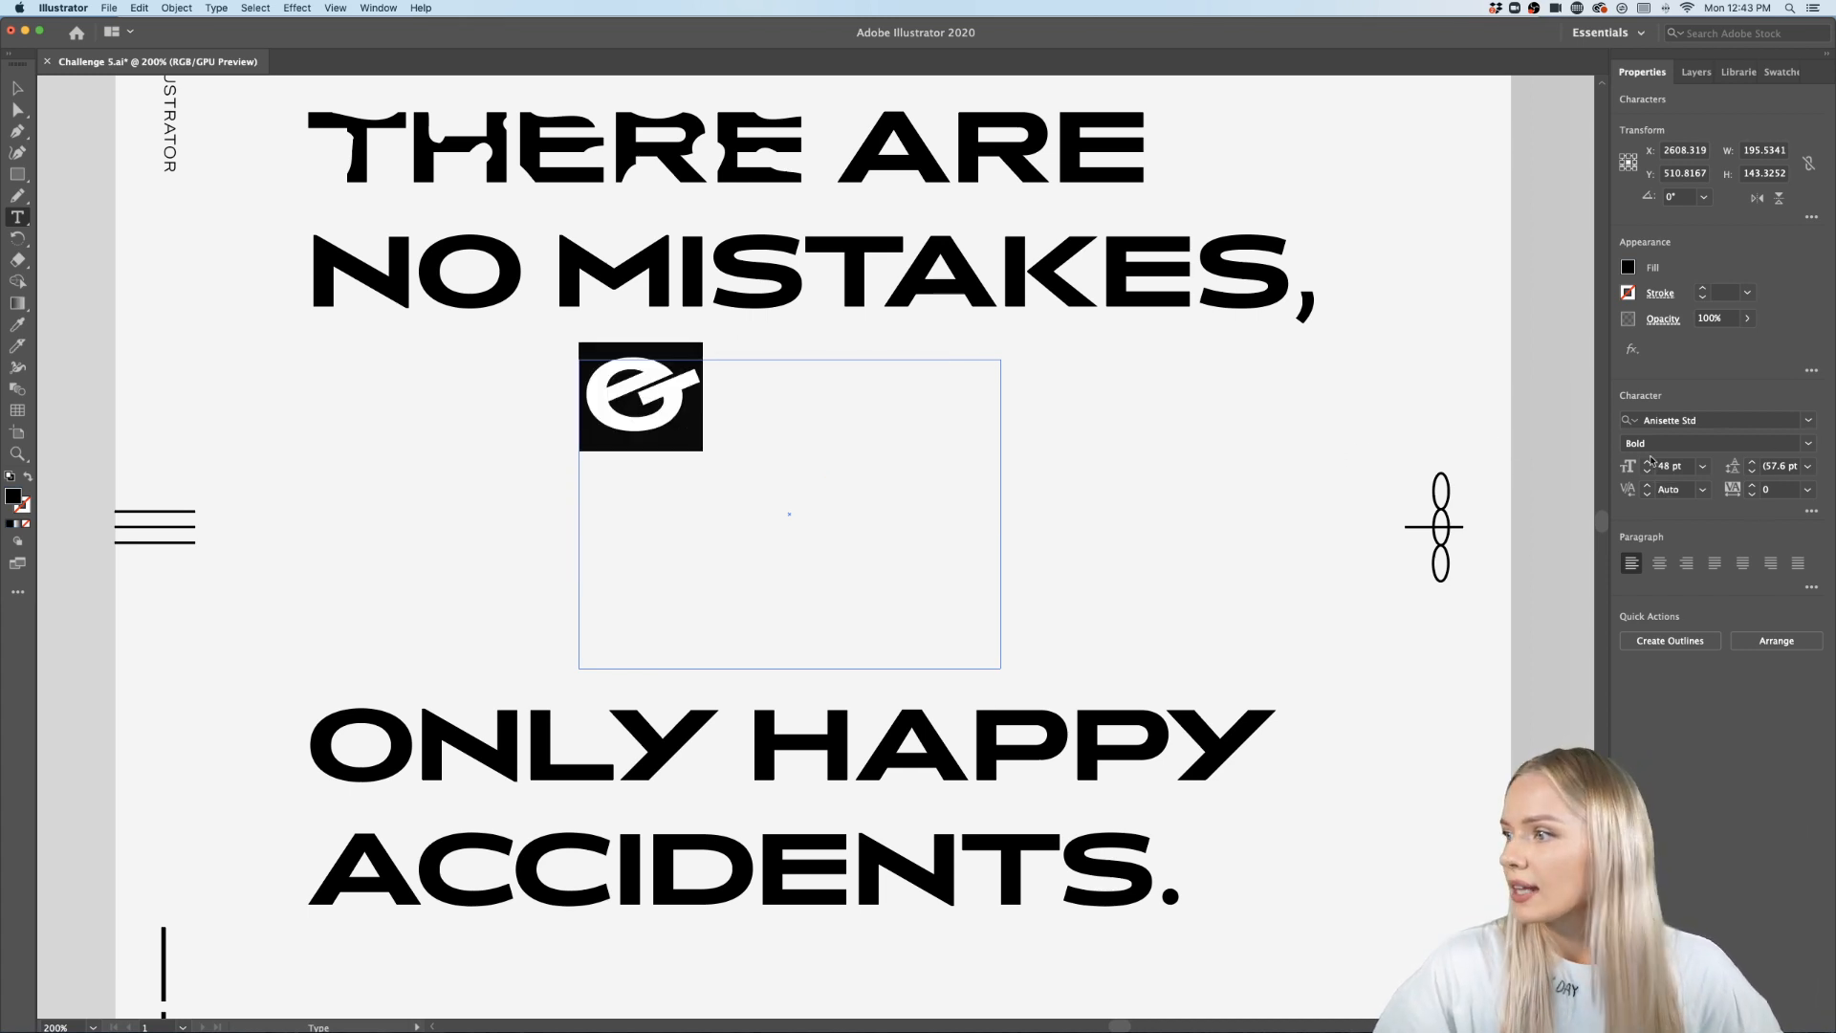
left_click(1810, 422)
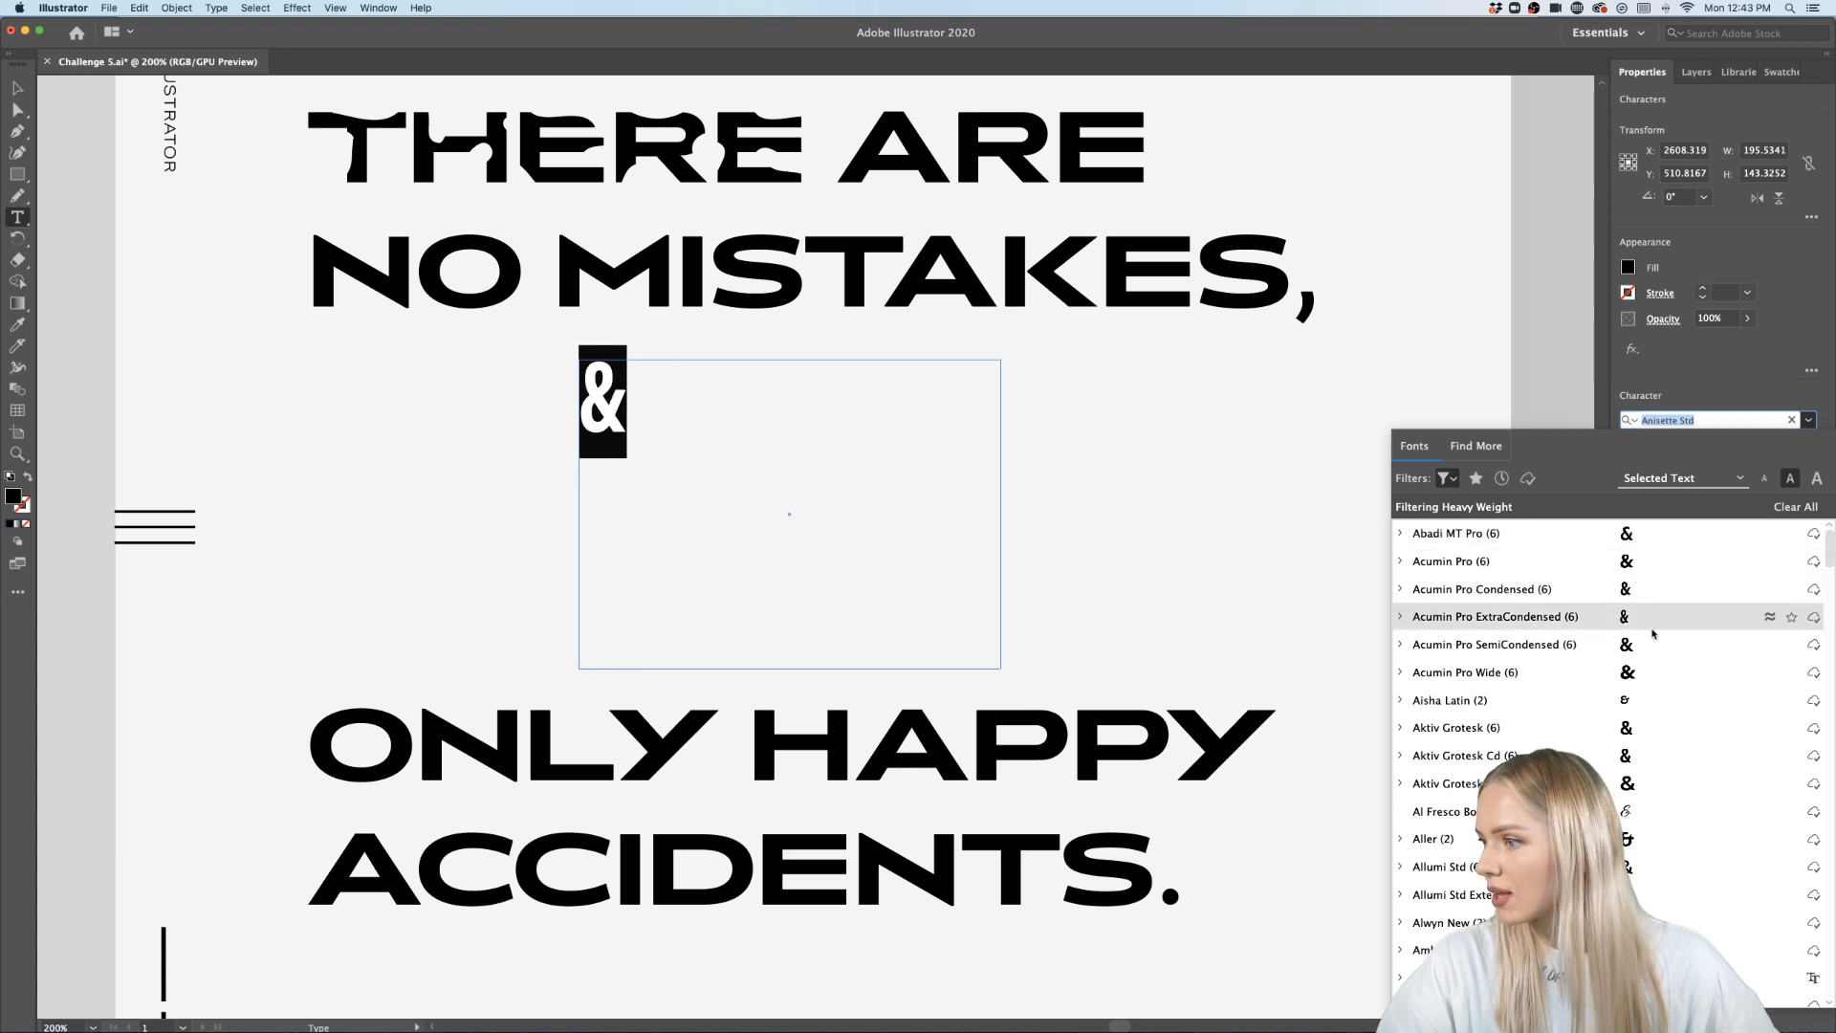
left_click(1646, 670)
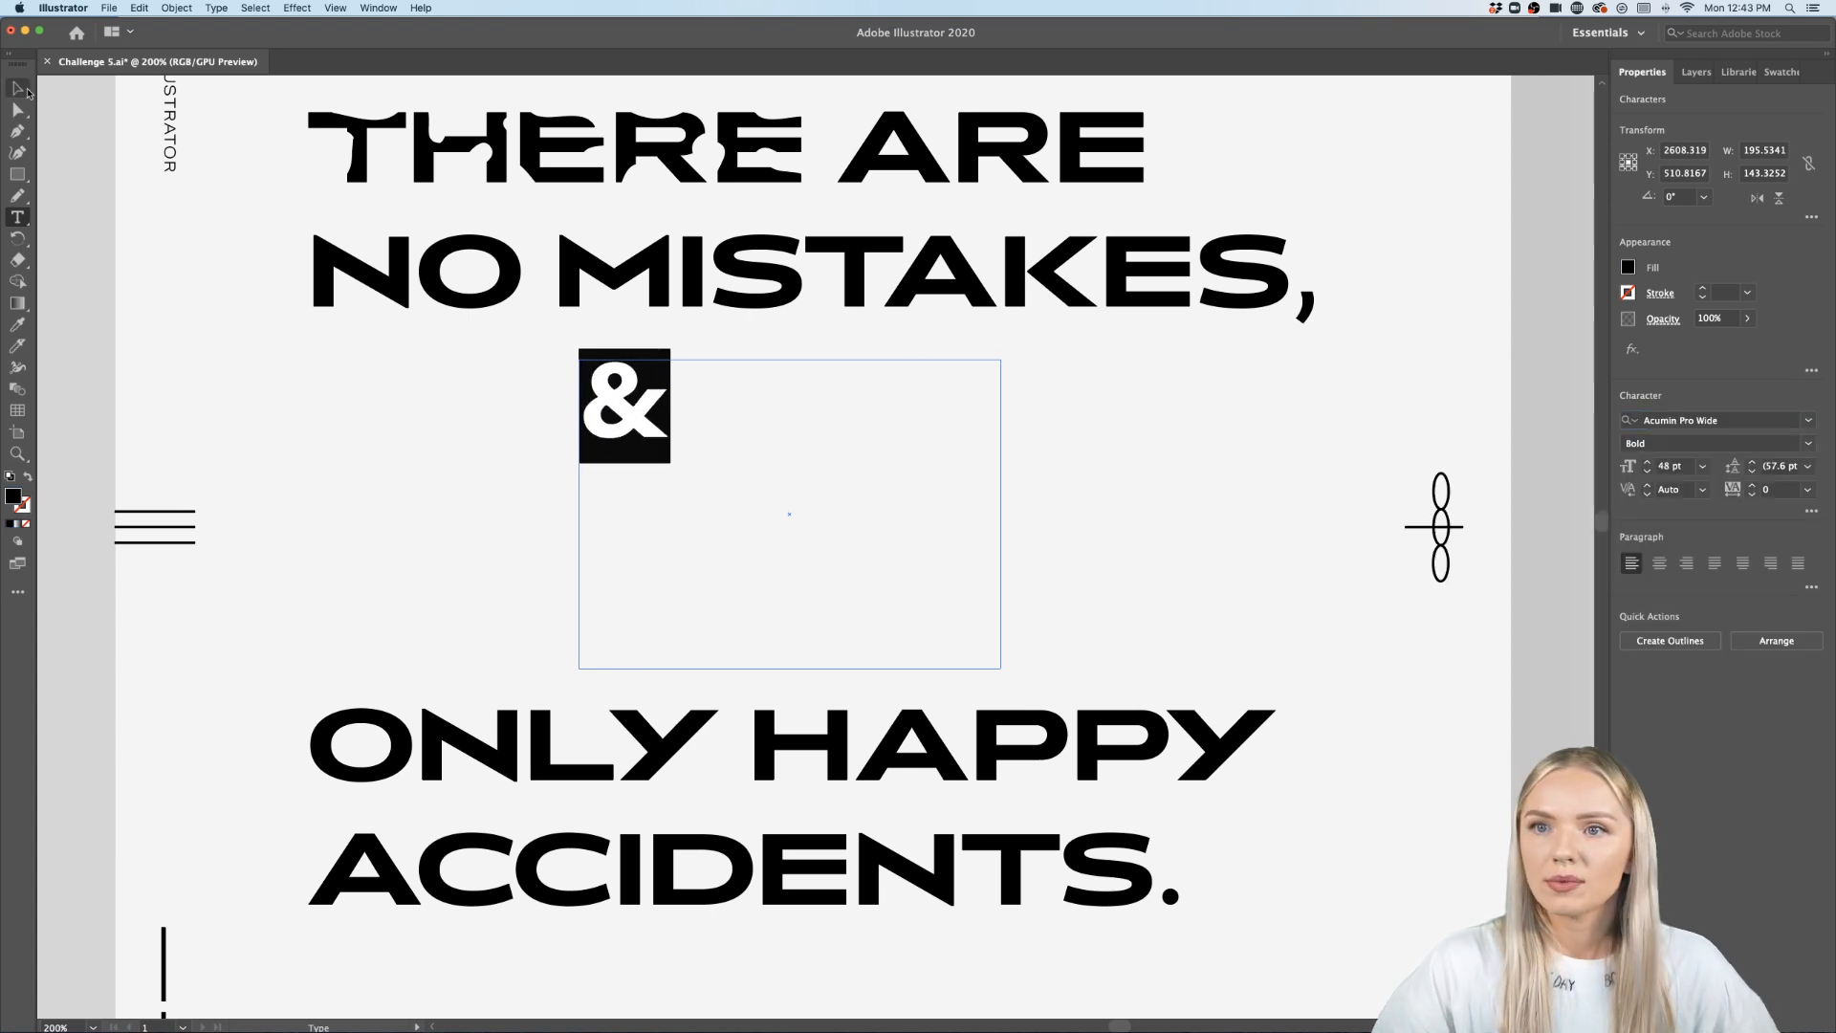
- Convert the ampersand to outlines and scale it up to about 136 px wide between the quote lines
left_click(19, 89)
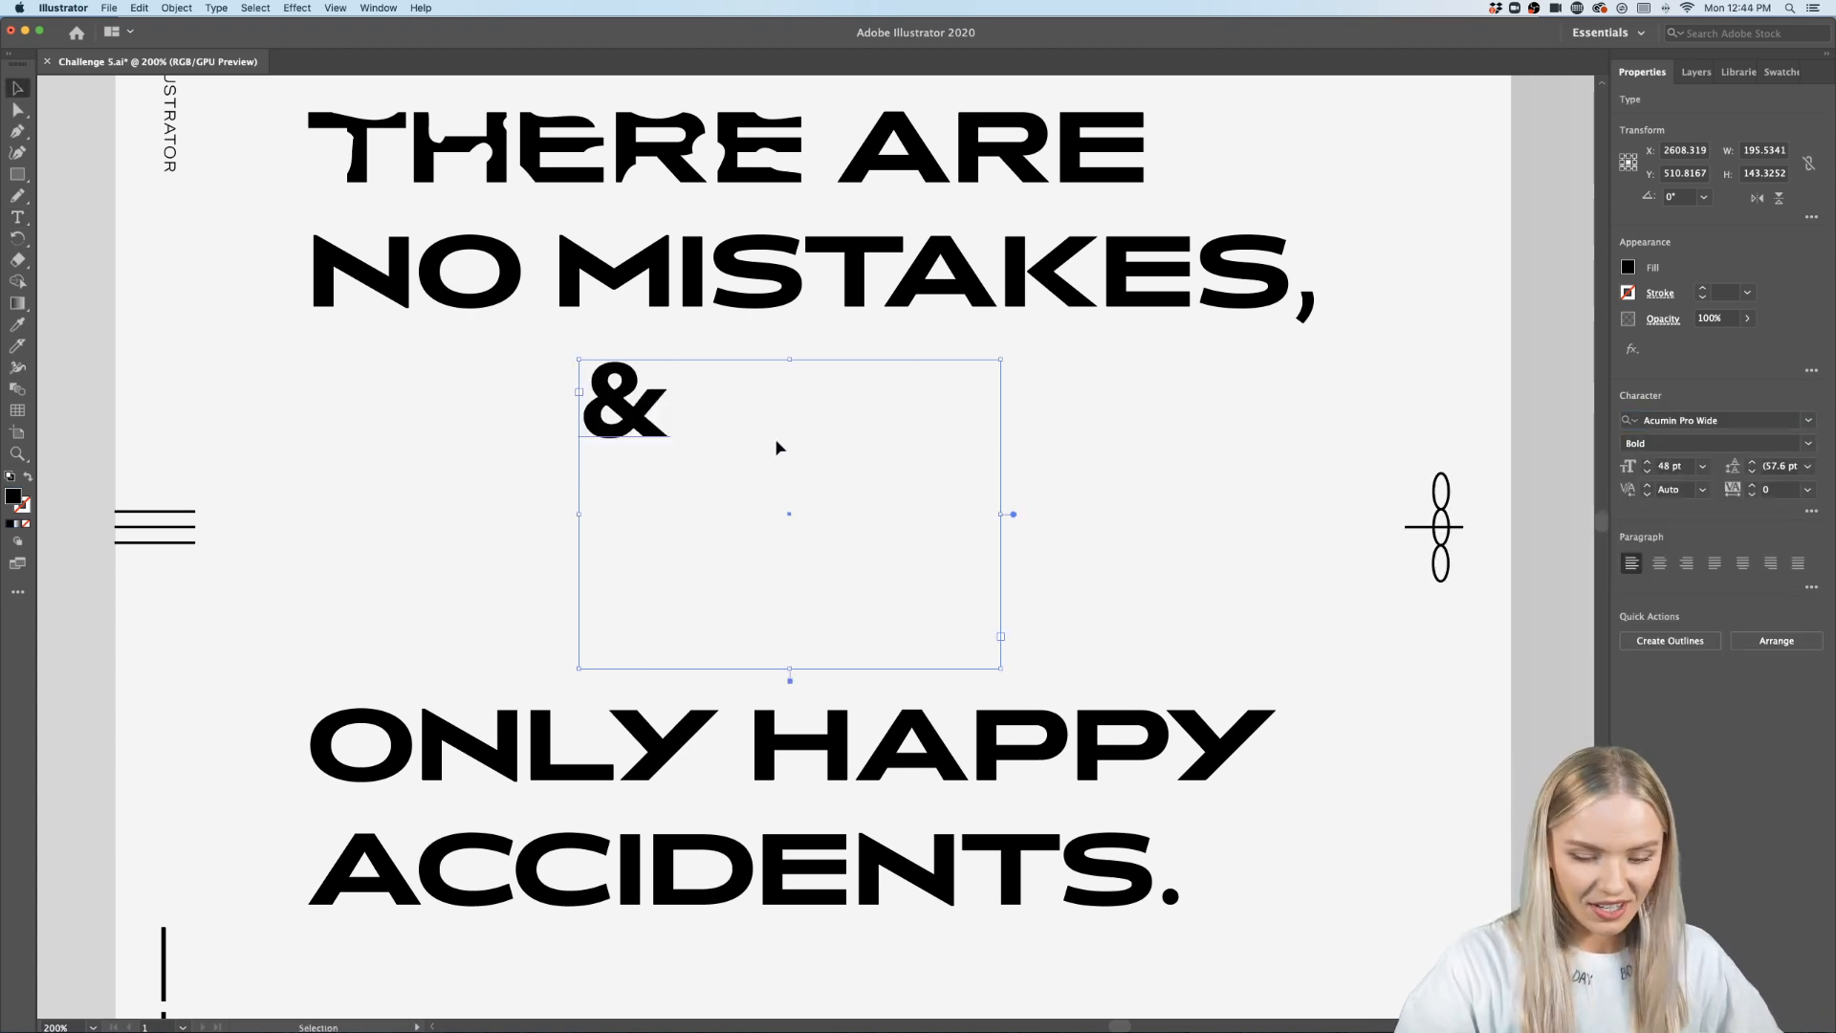
key("shift+super+o")
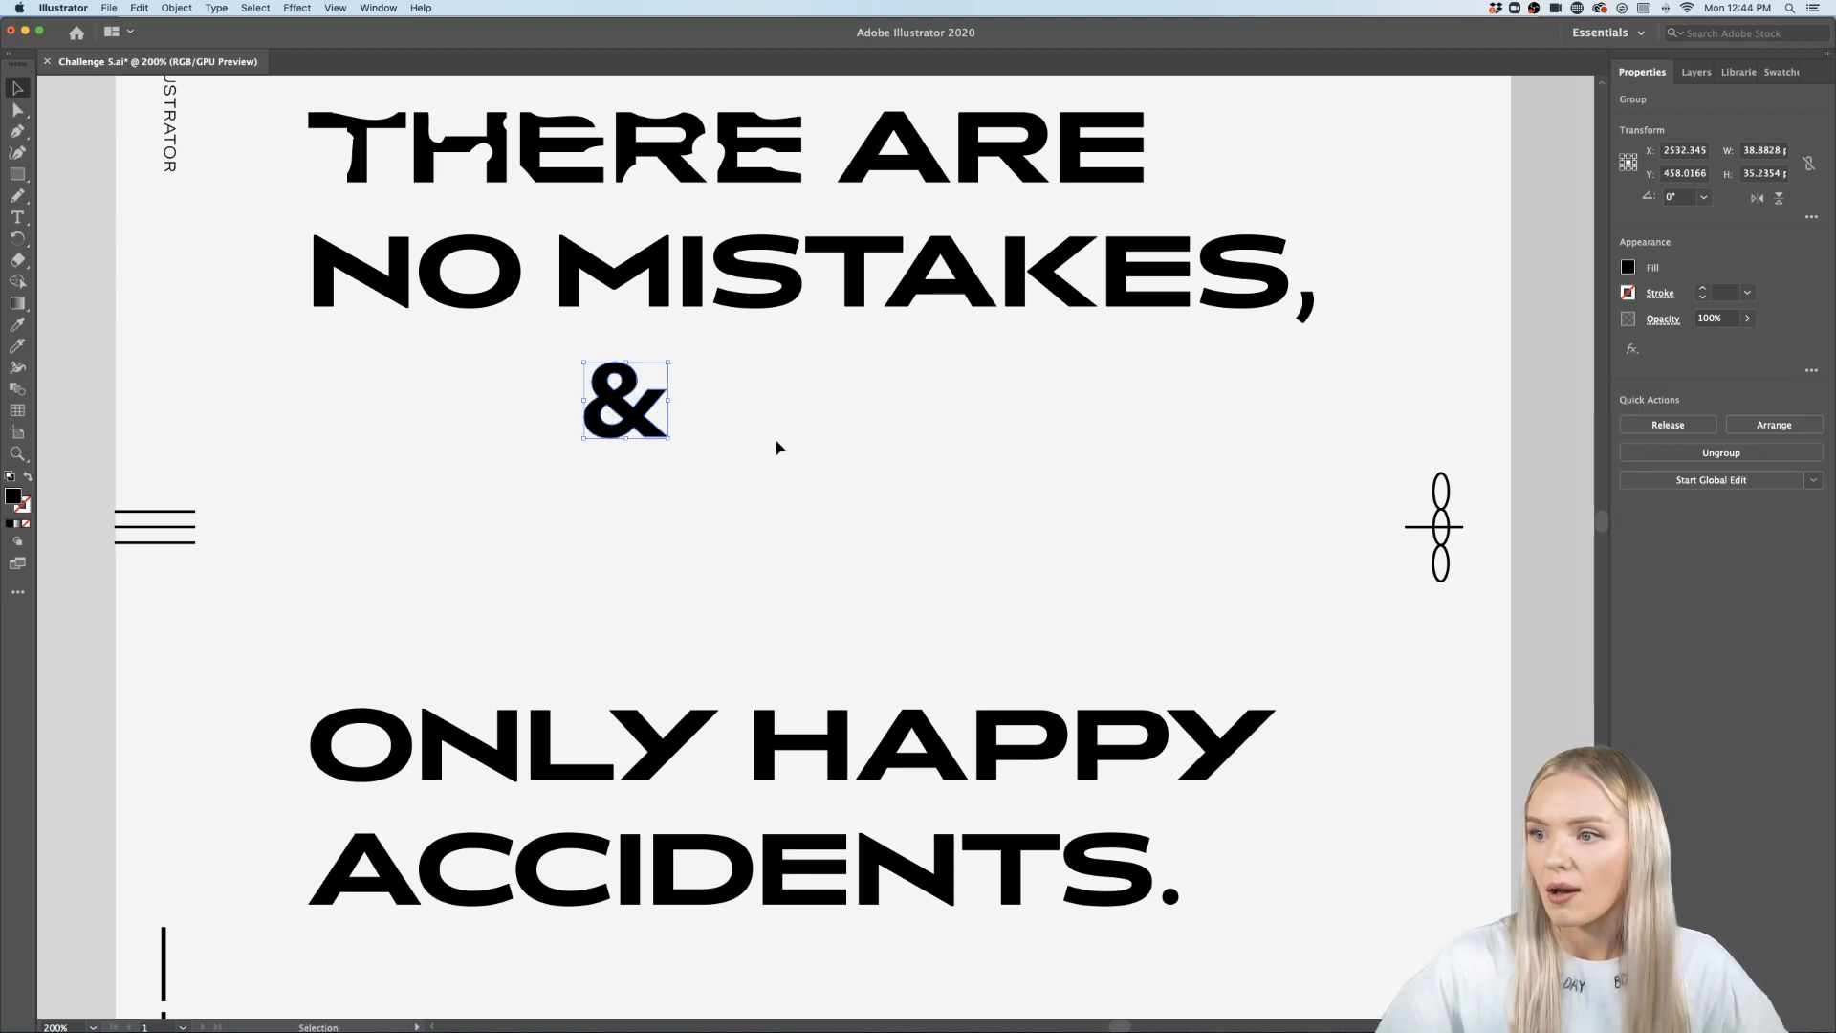
left_click_drag(667, 438, 855, 606)
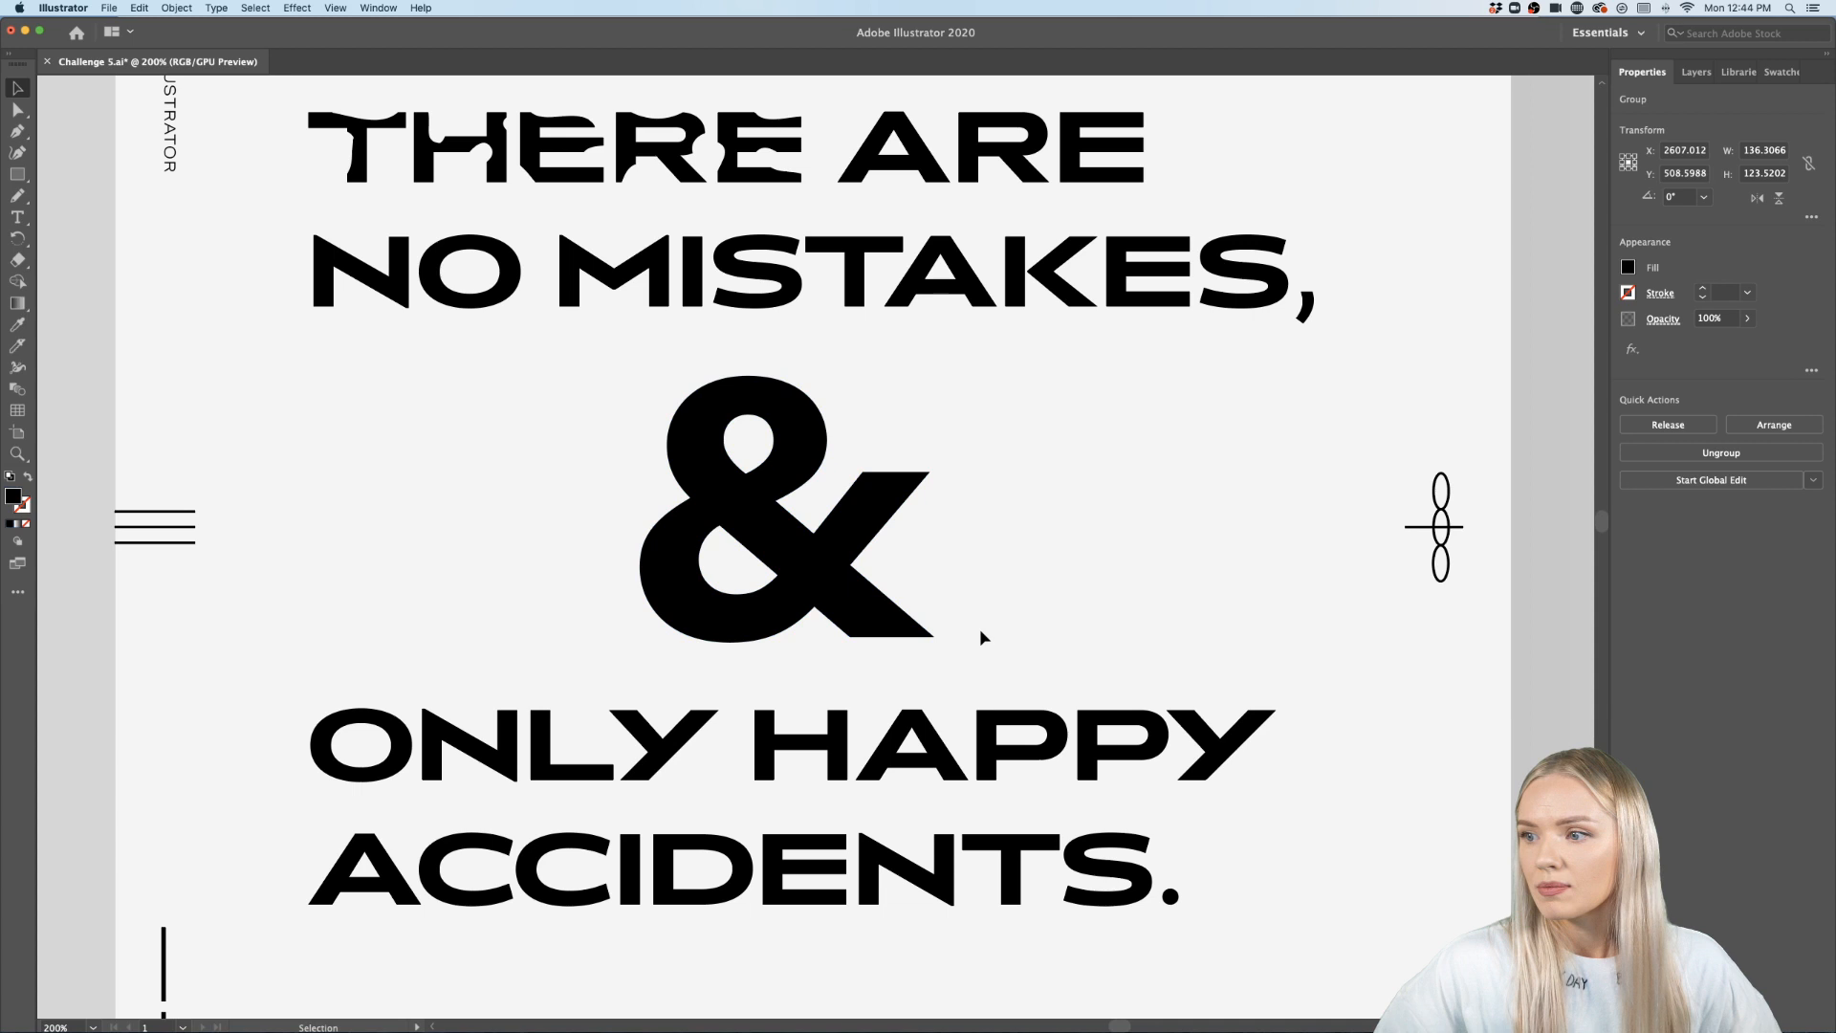
left_click(898, 603)
- Cut the ampersand's upper right arm with the Knife along a curve down its inner edge
left_click(18, 347)
scroll(905, 549, "up", 2)
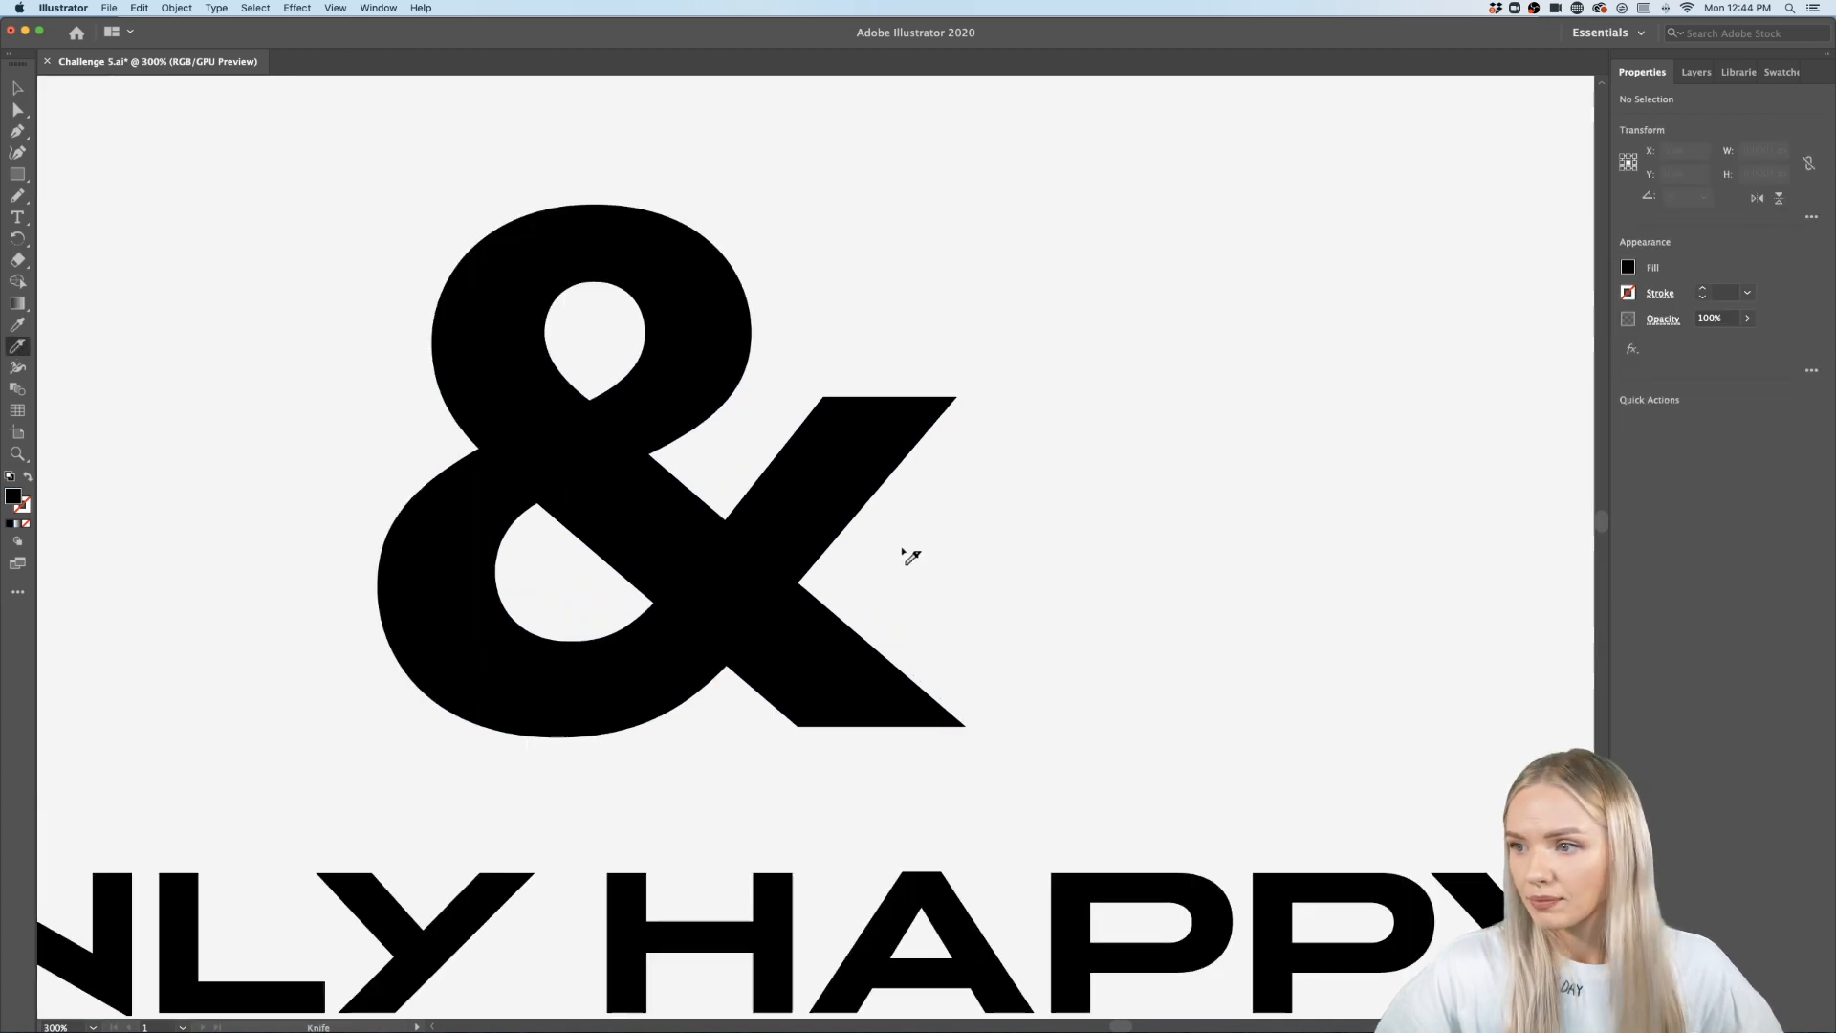
scroll(906, 548, "up", 1)
scroll(905, 548, "left", 1)
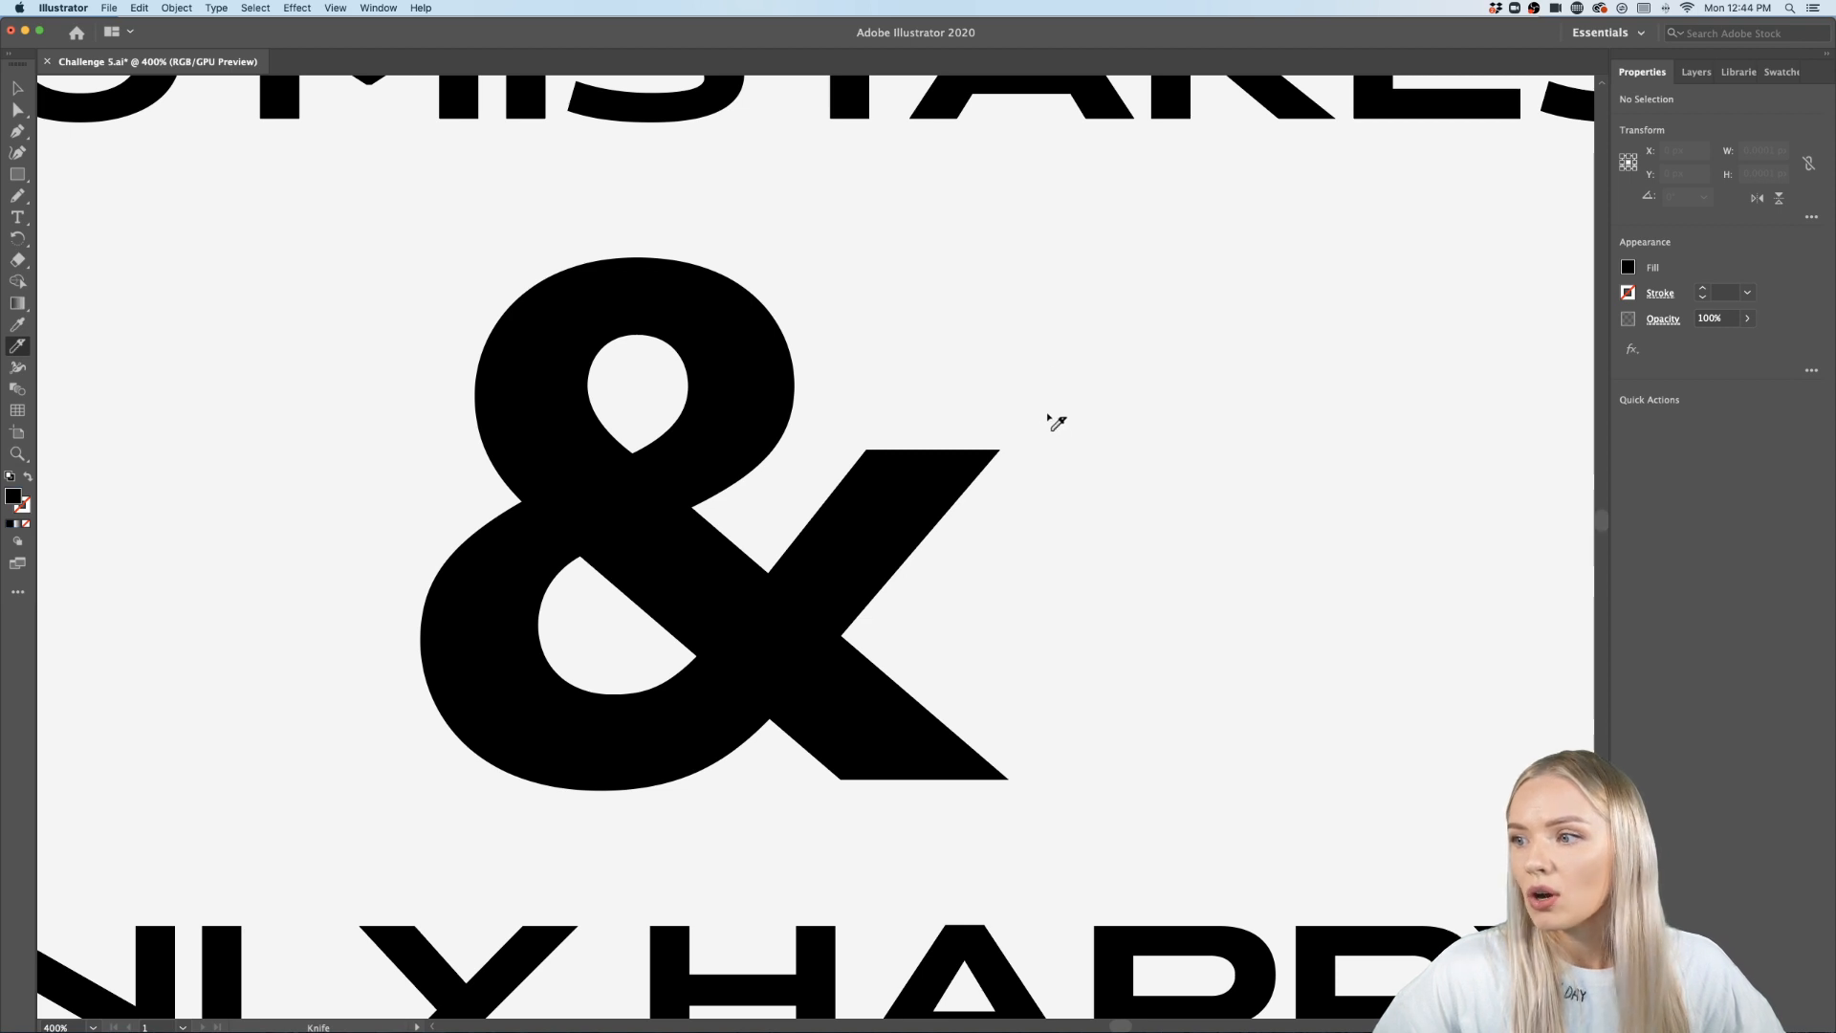
mouse_move(1002, 435)
left_mouse_down()
mouse_move(903, 526)
mouse_move(823, 643)
mouse_move(860, 705)
mouse_move(989, 798)
left_mouse_up()
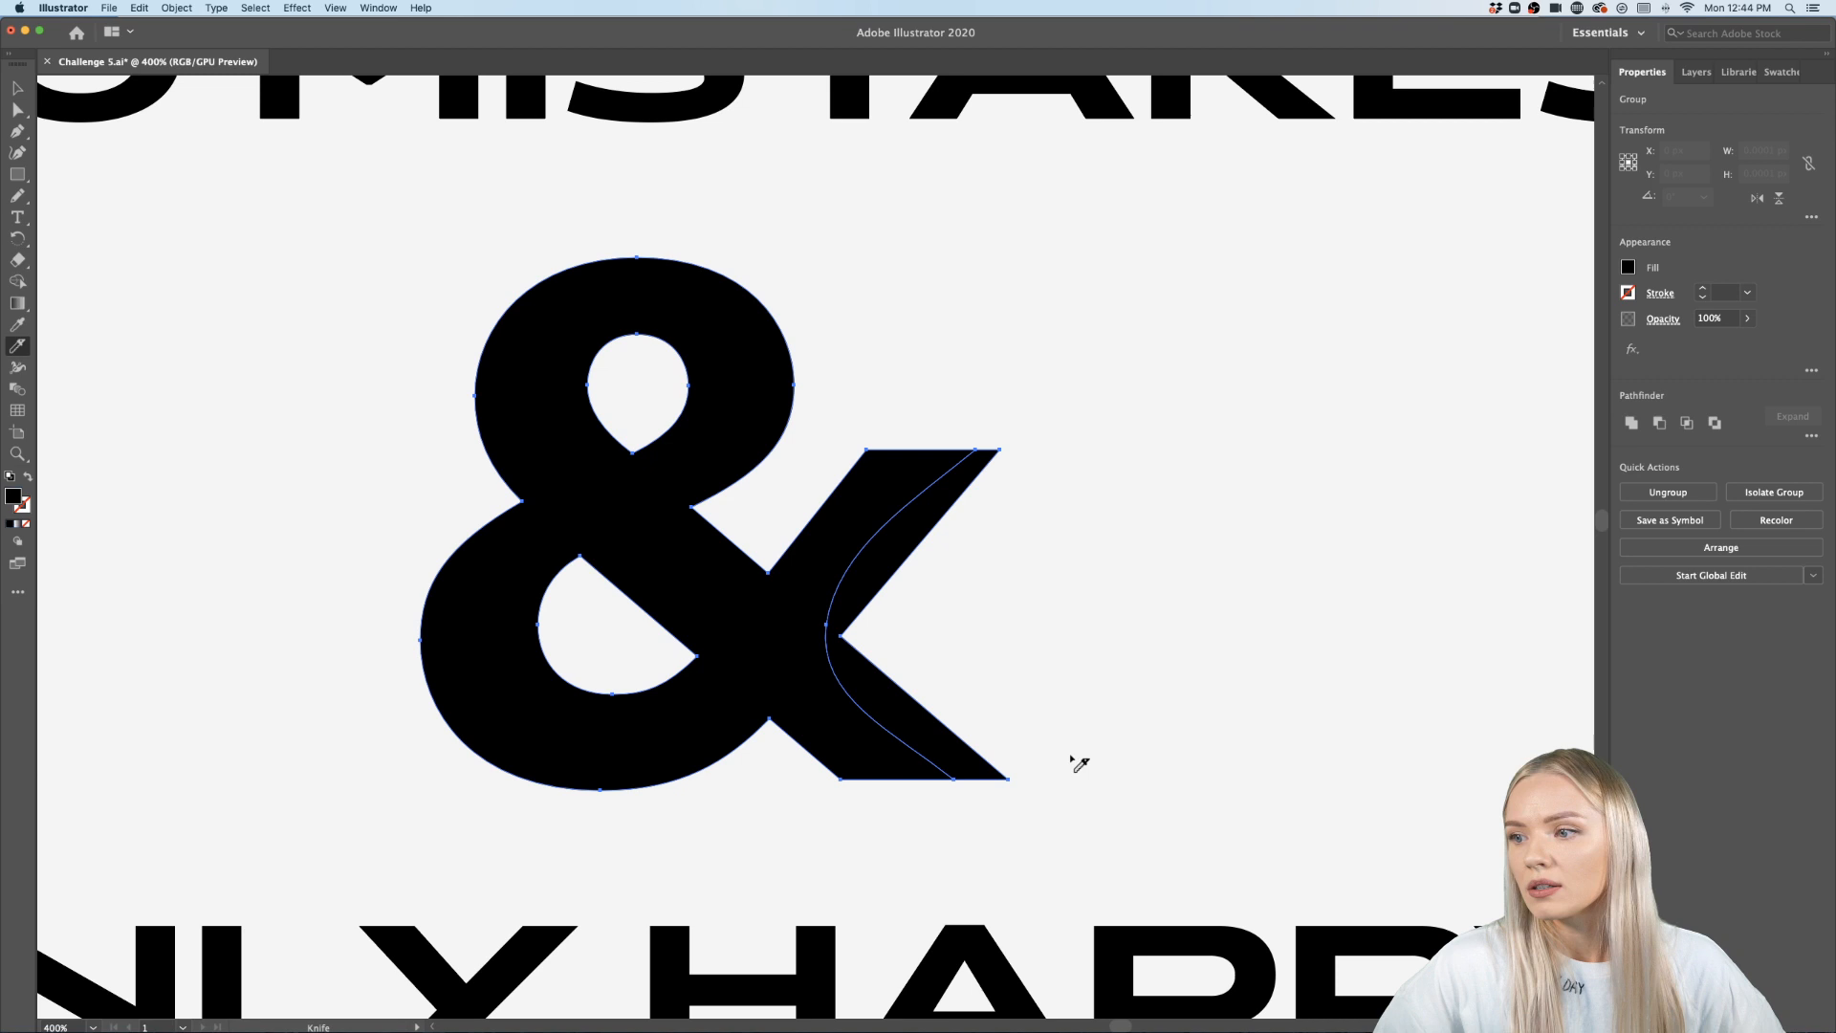
- Try deleting the sliver cut from the ampersand's right arm, then undo the deletion
left_click(15, 88)
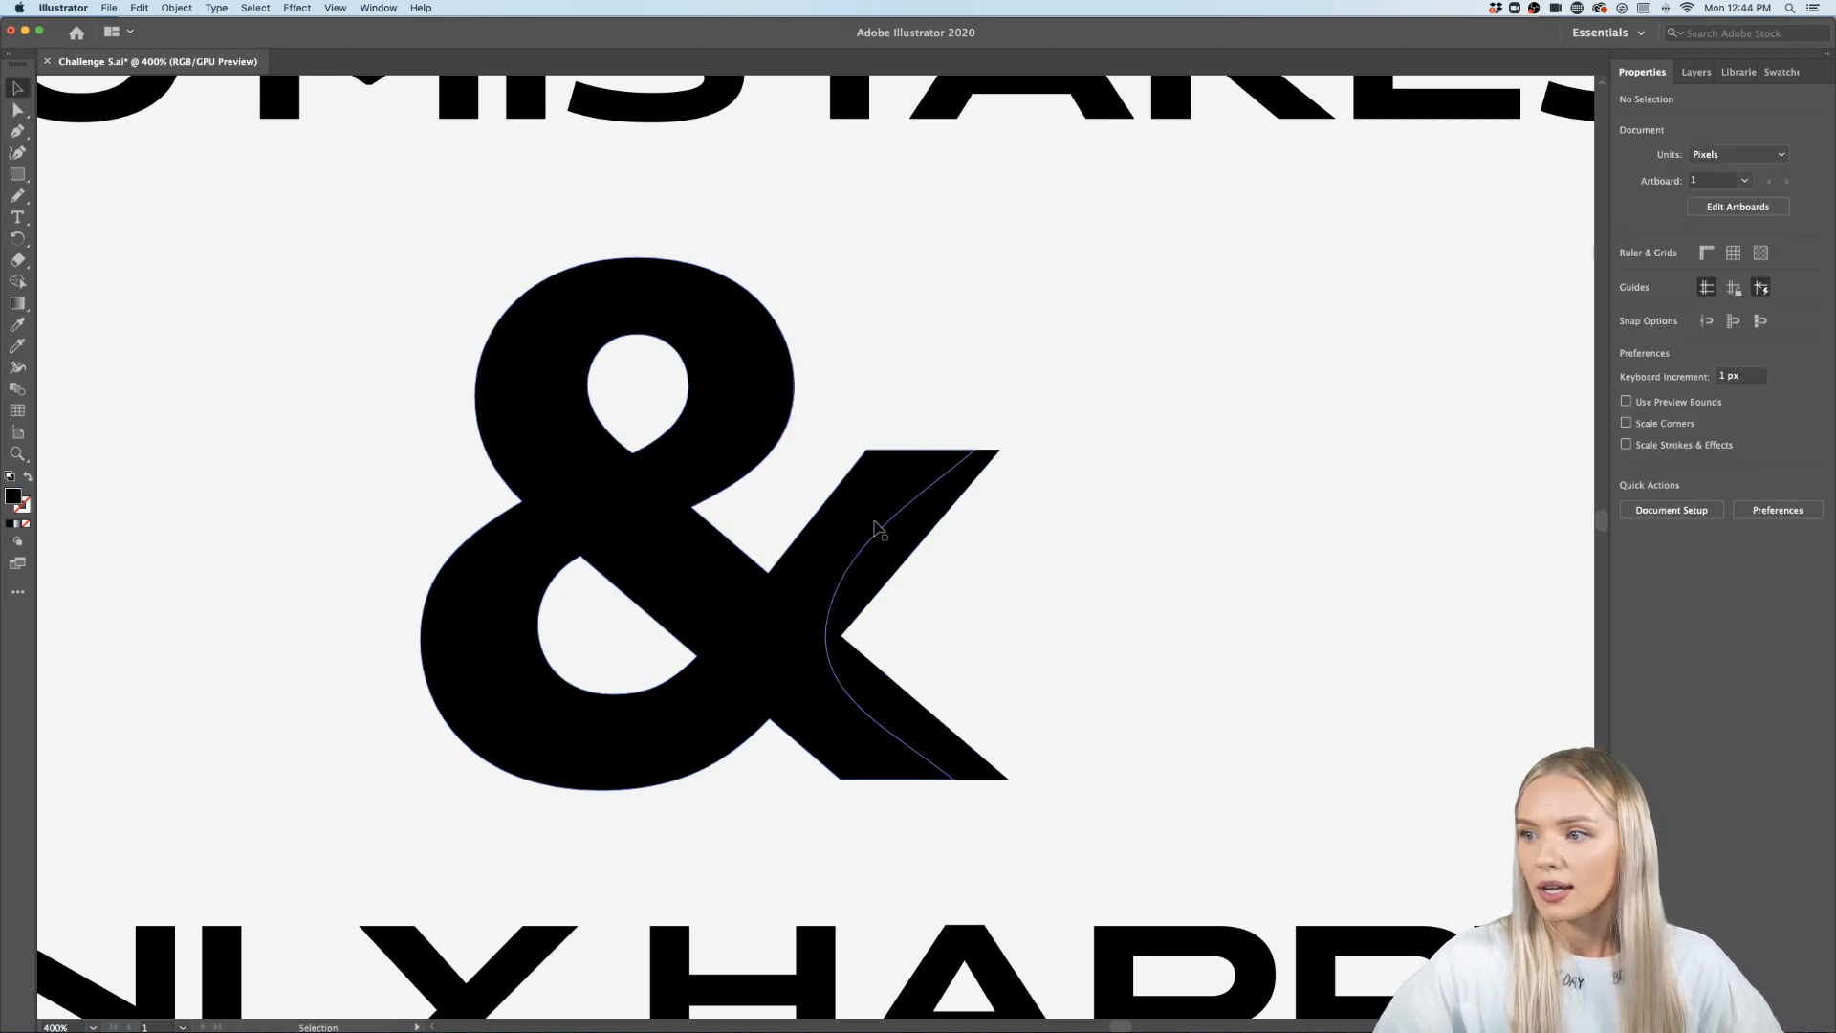
double_click(895, 531)
key("Delete")
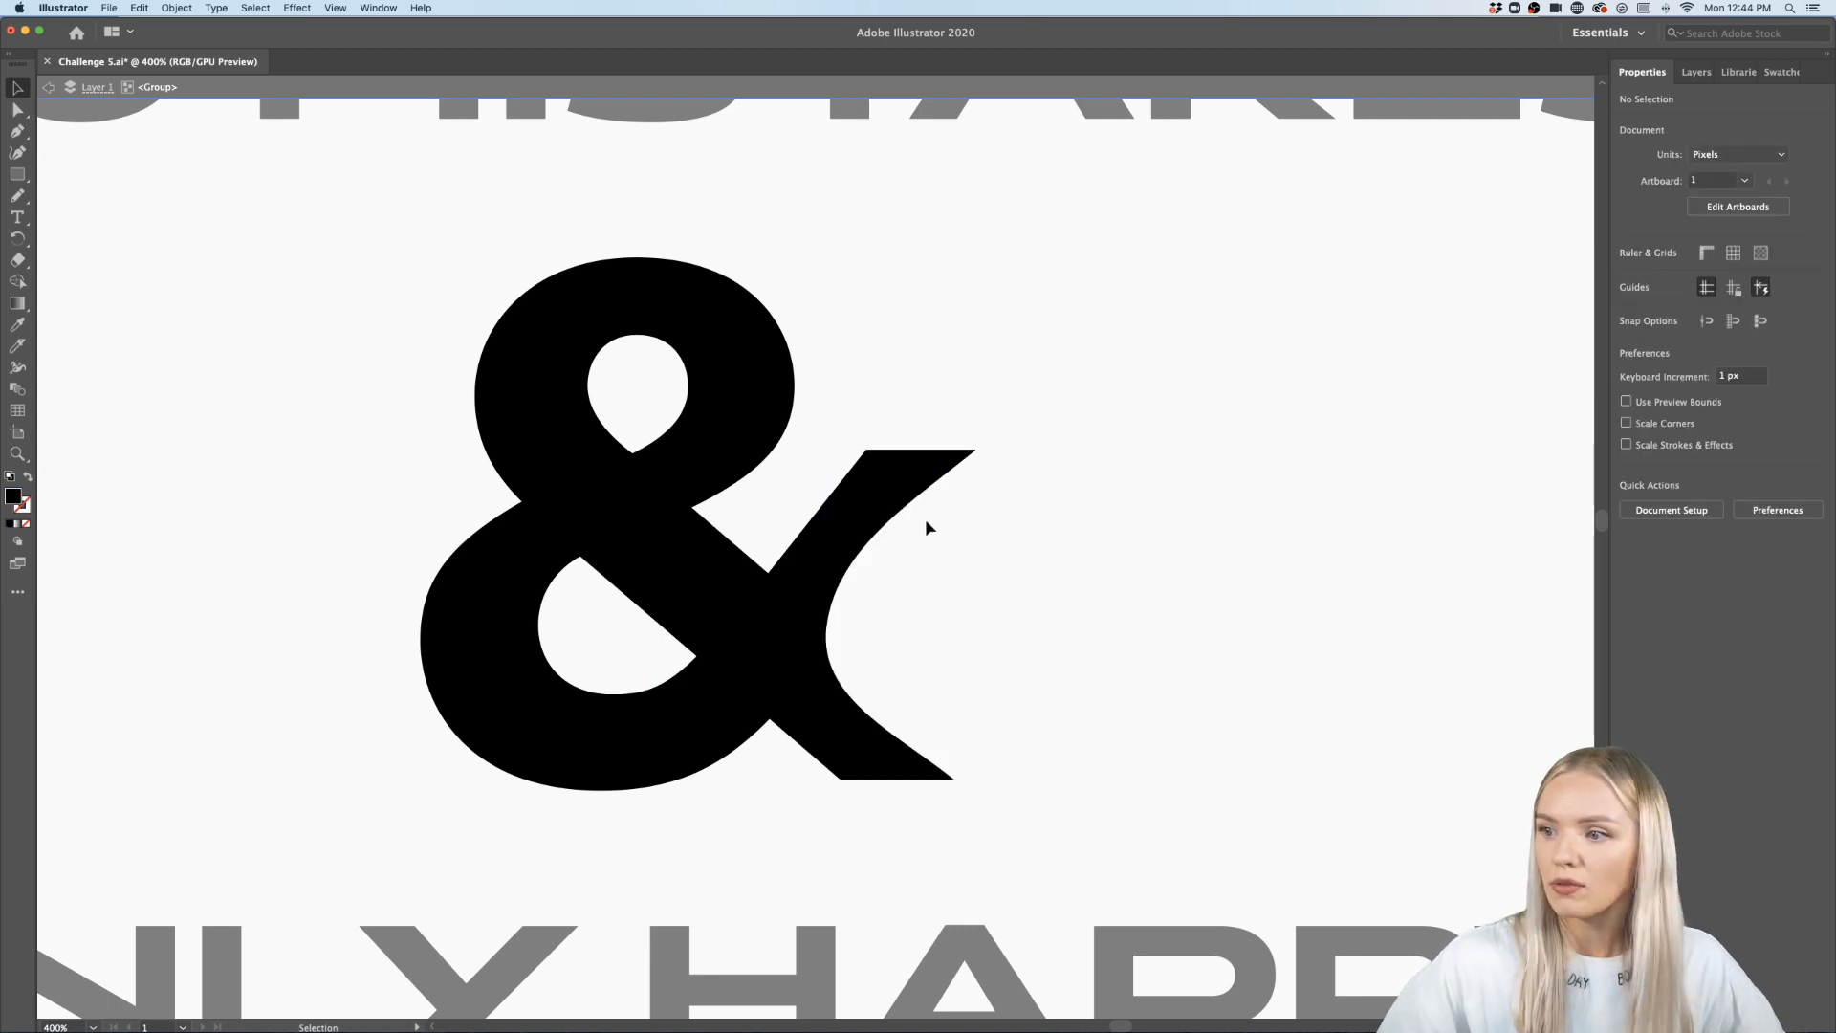
double_click(1369, 508)
scroll(1110, 506, "down", 5)
left_click_drag(1110, 507, 1004, 507)
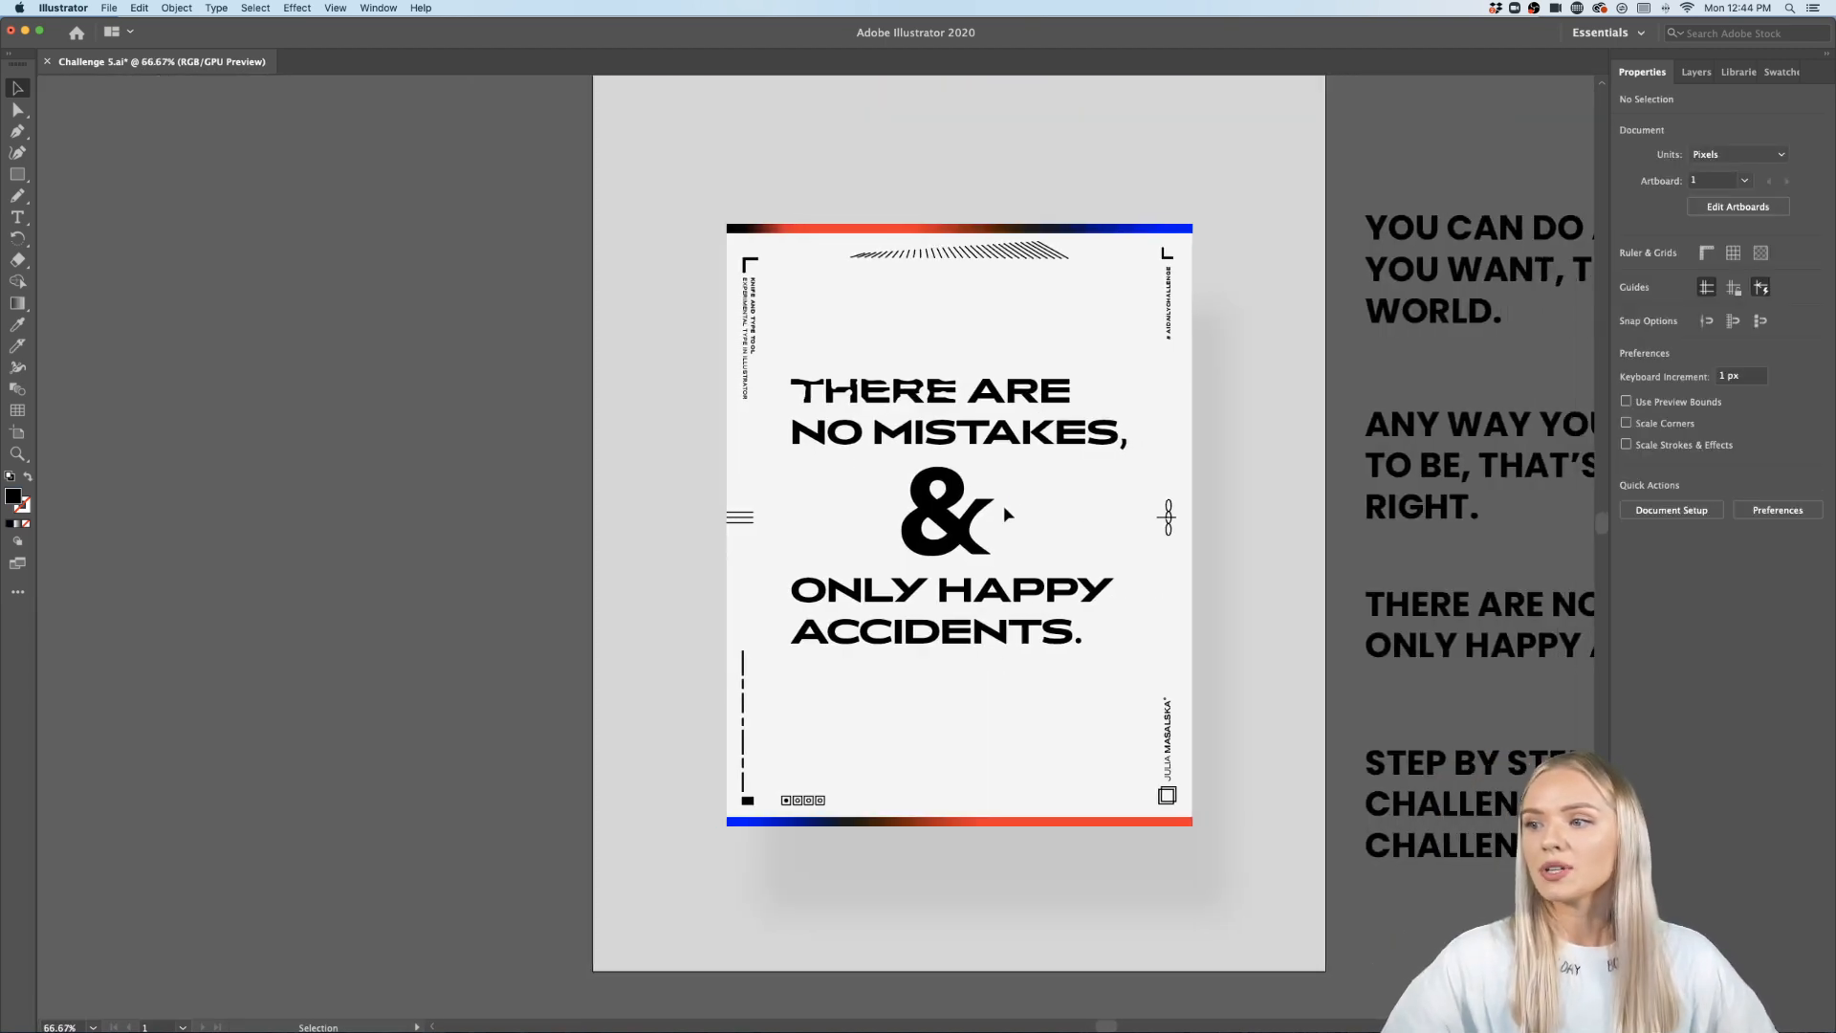
scroll(987, 507, "up", 2)
scroll(989, 516, "up", 1)
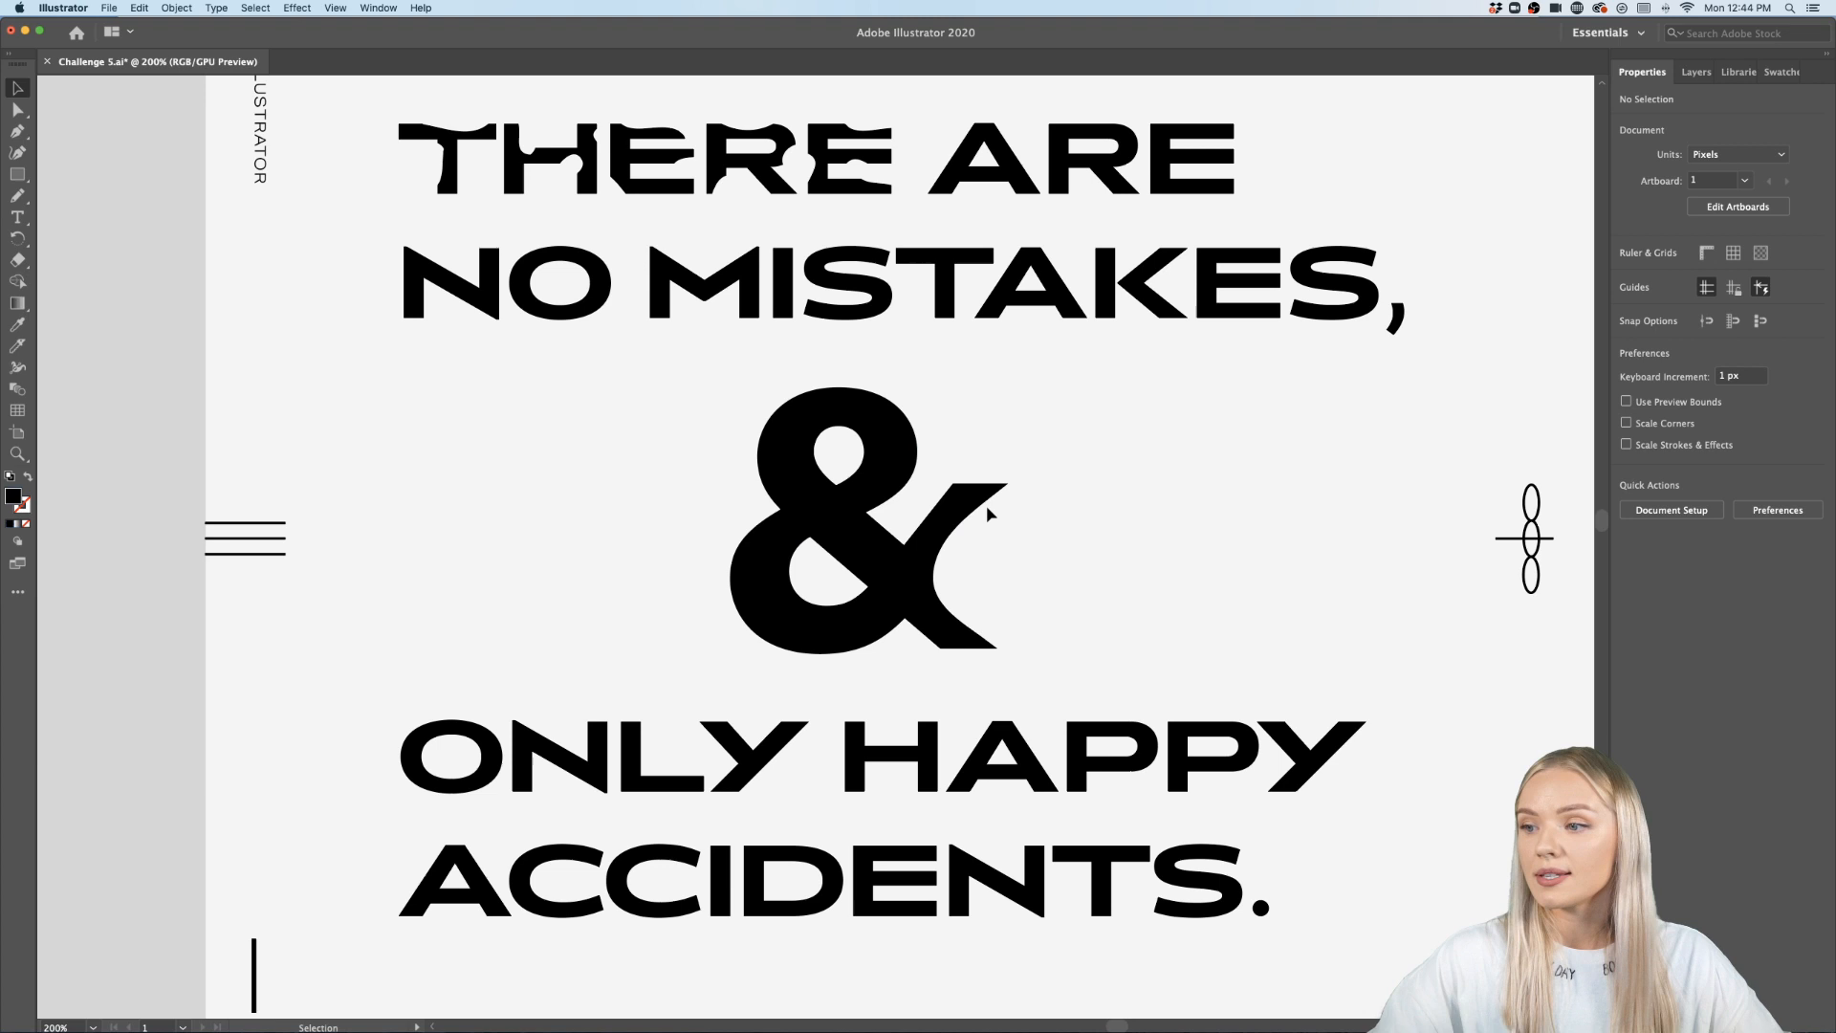
scroll(992, 550, "up", 1)
key("super+z")
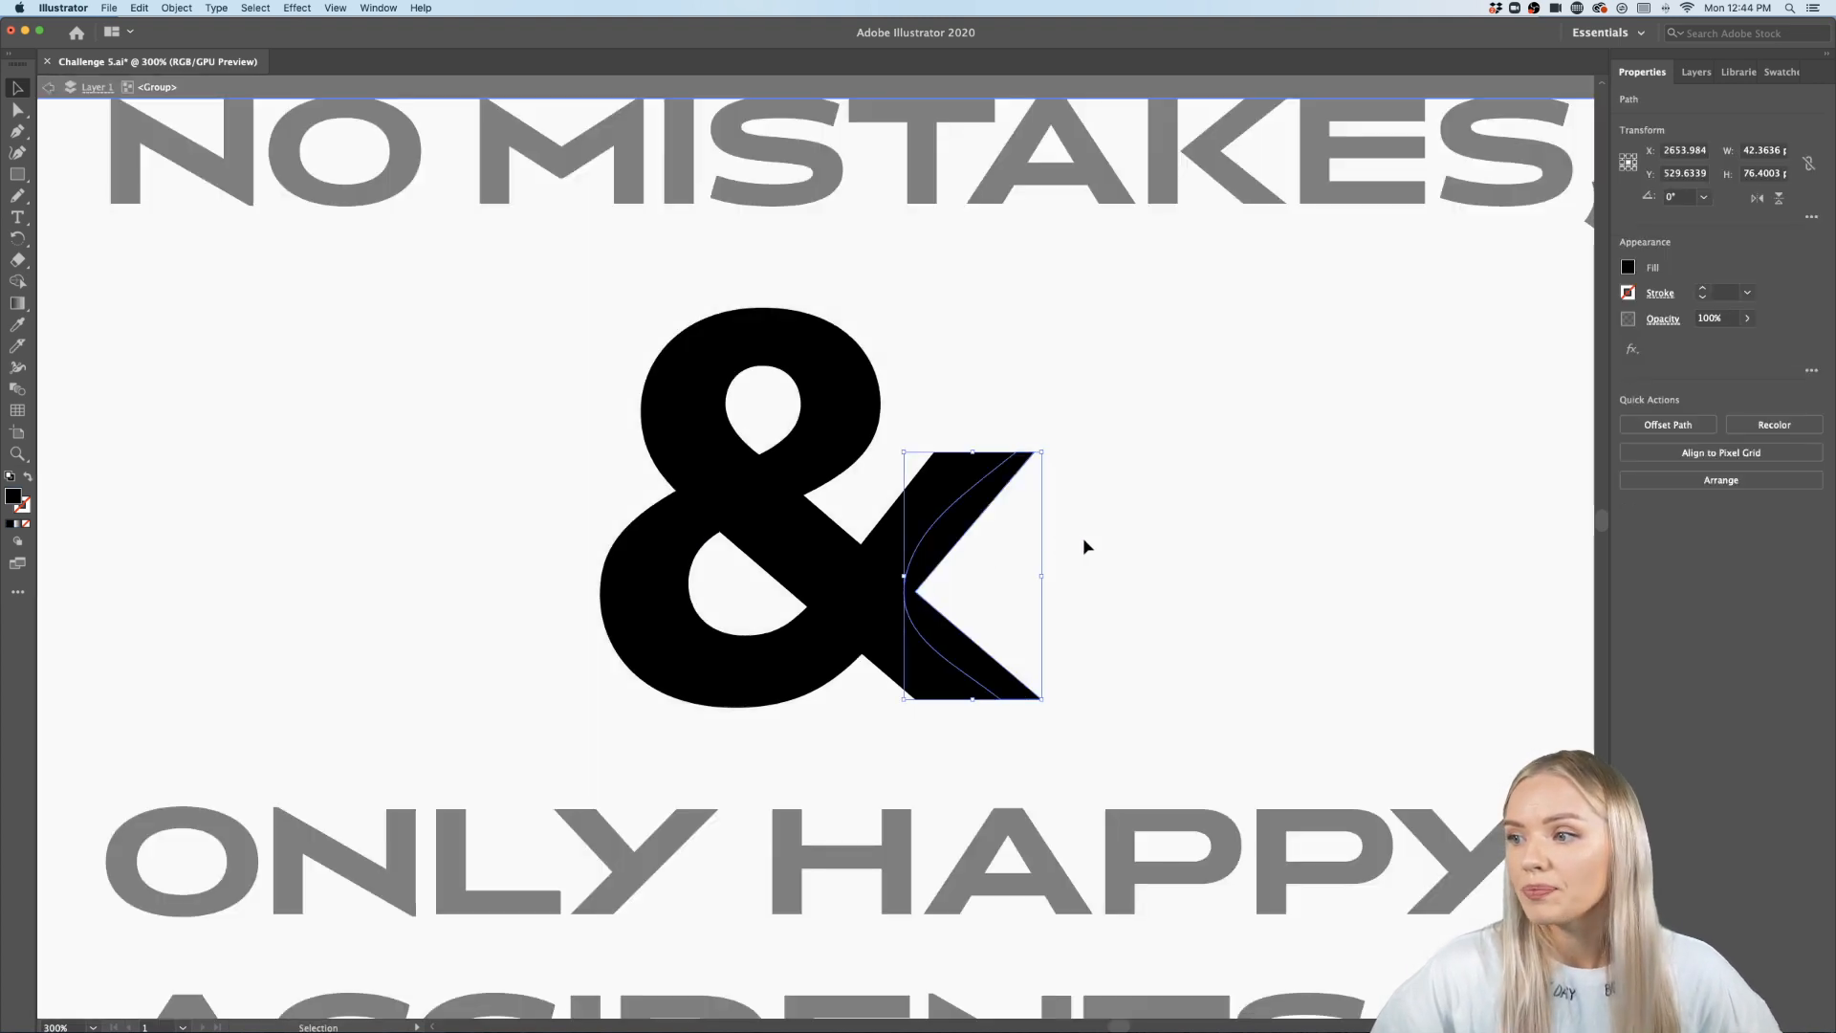
- Cut the ampersand with the Knife along its top-right bowl, left side, bottom, upper arm and bottom-right leg
left_click(1083, 541)
double_click(1083, 537)
scroll(1086, 545, "up", 2)
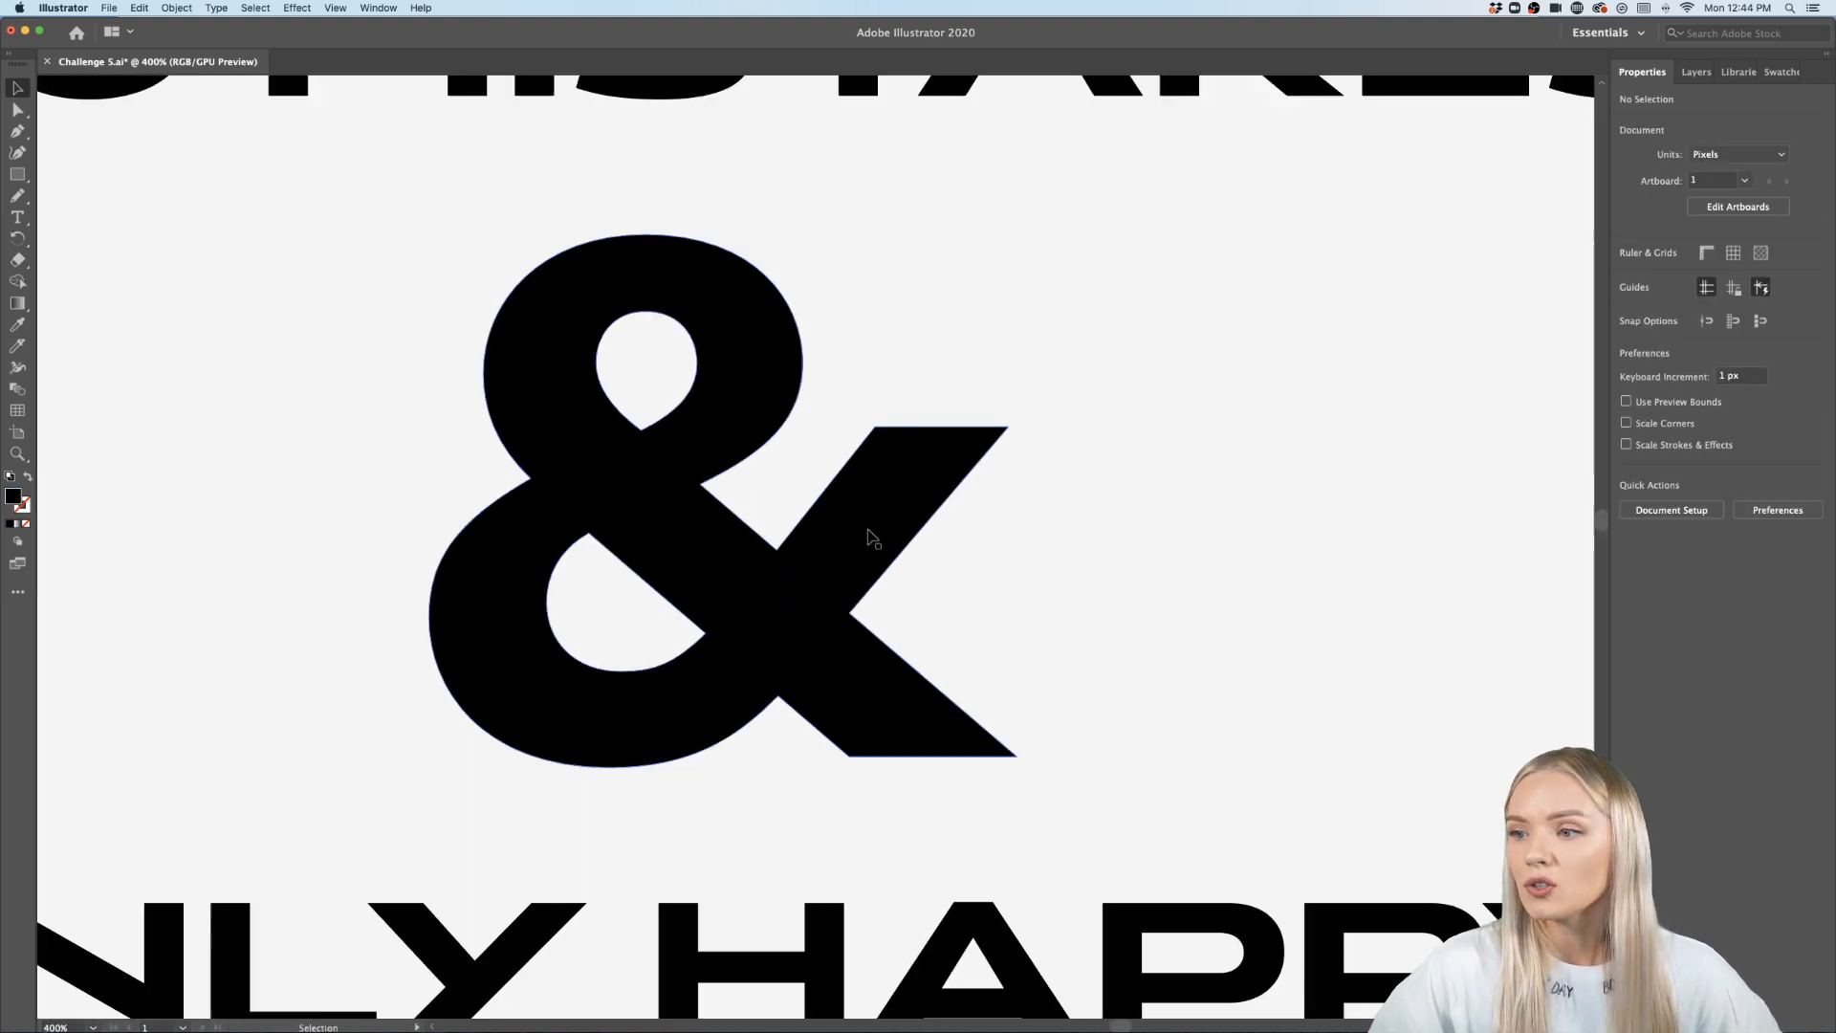
left_click(18, 344)
mouse_move(722, 129)
left_mouse_down()
mouse_move(709, 256)
mouse_move(742, 405)
left_mouse_up()
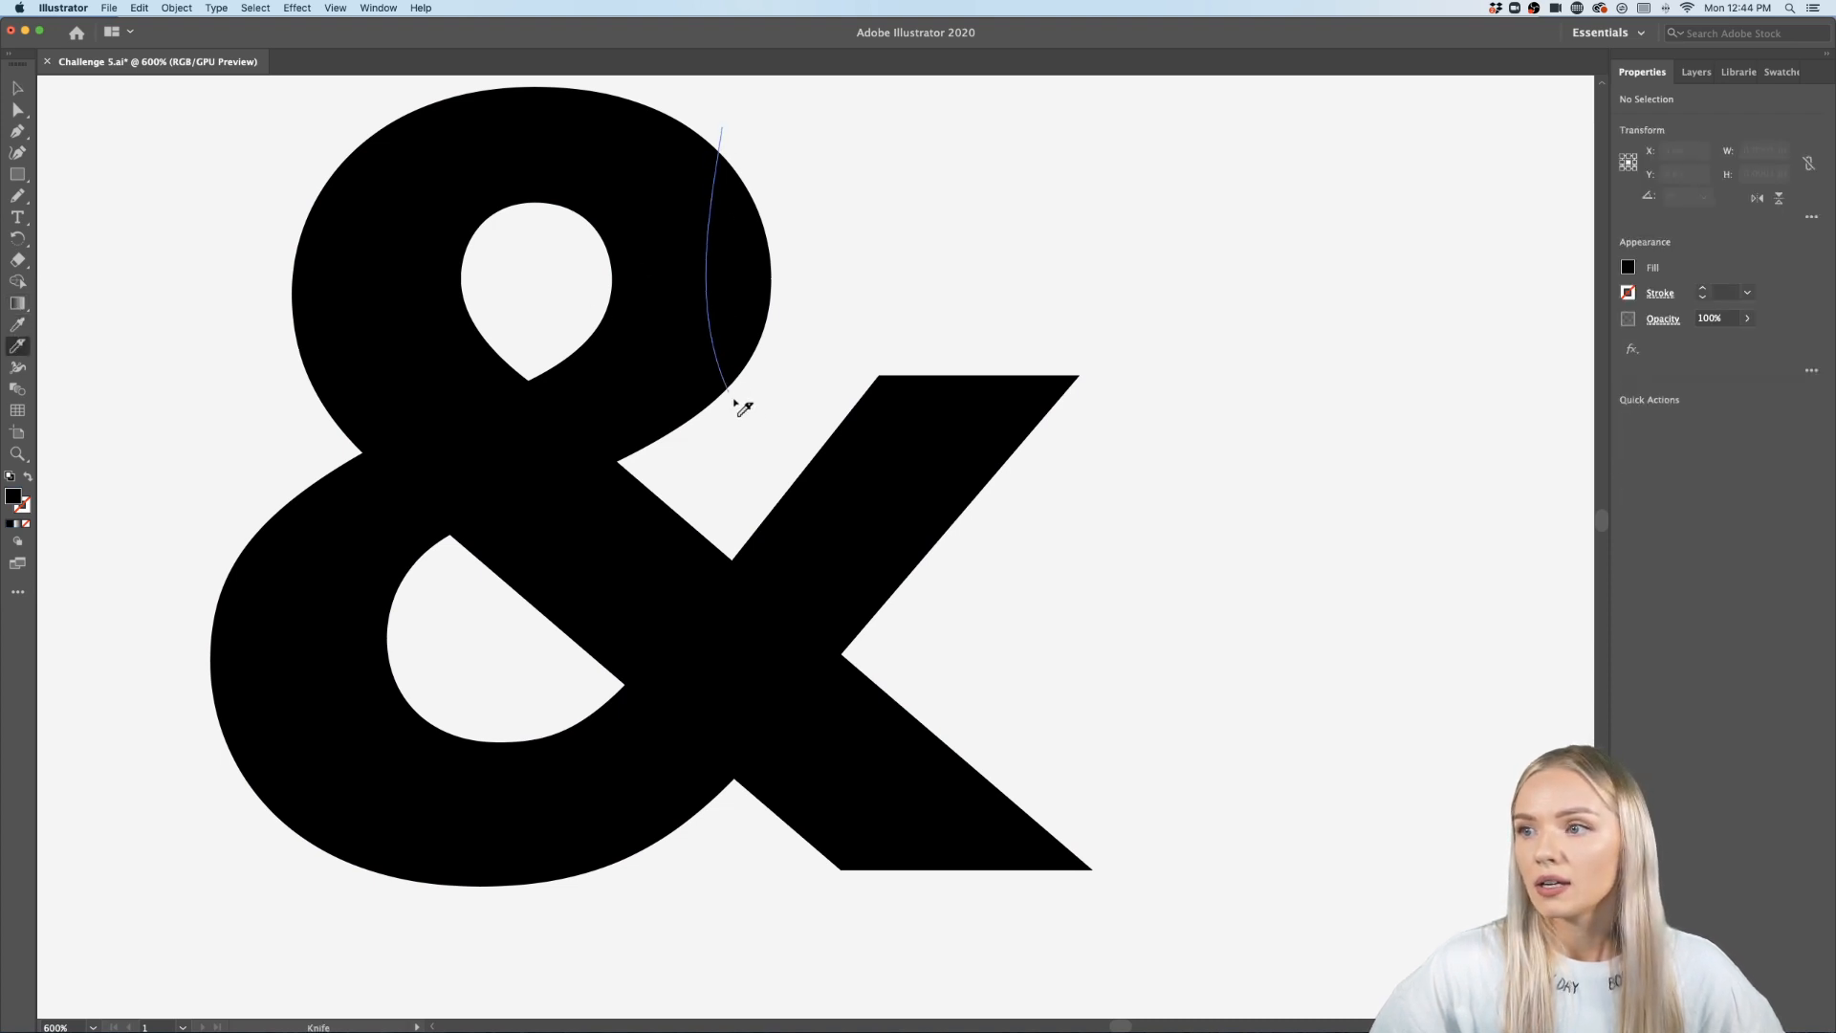
mouse_move(275, 117)
left_mouse_down()
mouse_move(338, 213)
mouse_move(340, 352)
mouse_move(231, 497)
mouse_move(287, 736)
mouse_move(251, 969)
left_mouse_up()
mouse_move(290, 893)
left_mouse_down()
mouse_move(464, 845)
mouse_move(614, 870)
mouse_move(703, 913)
left_mouse_up()
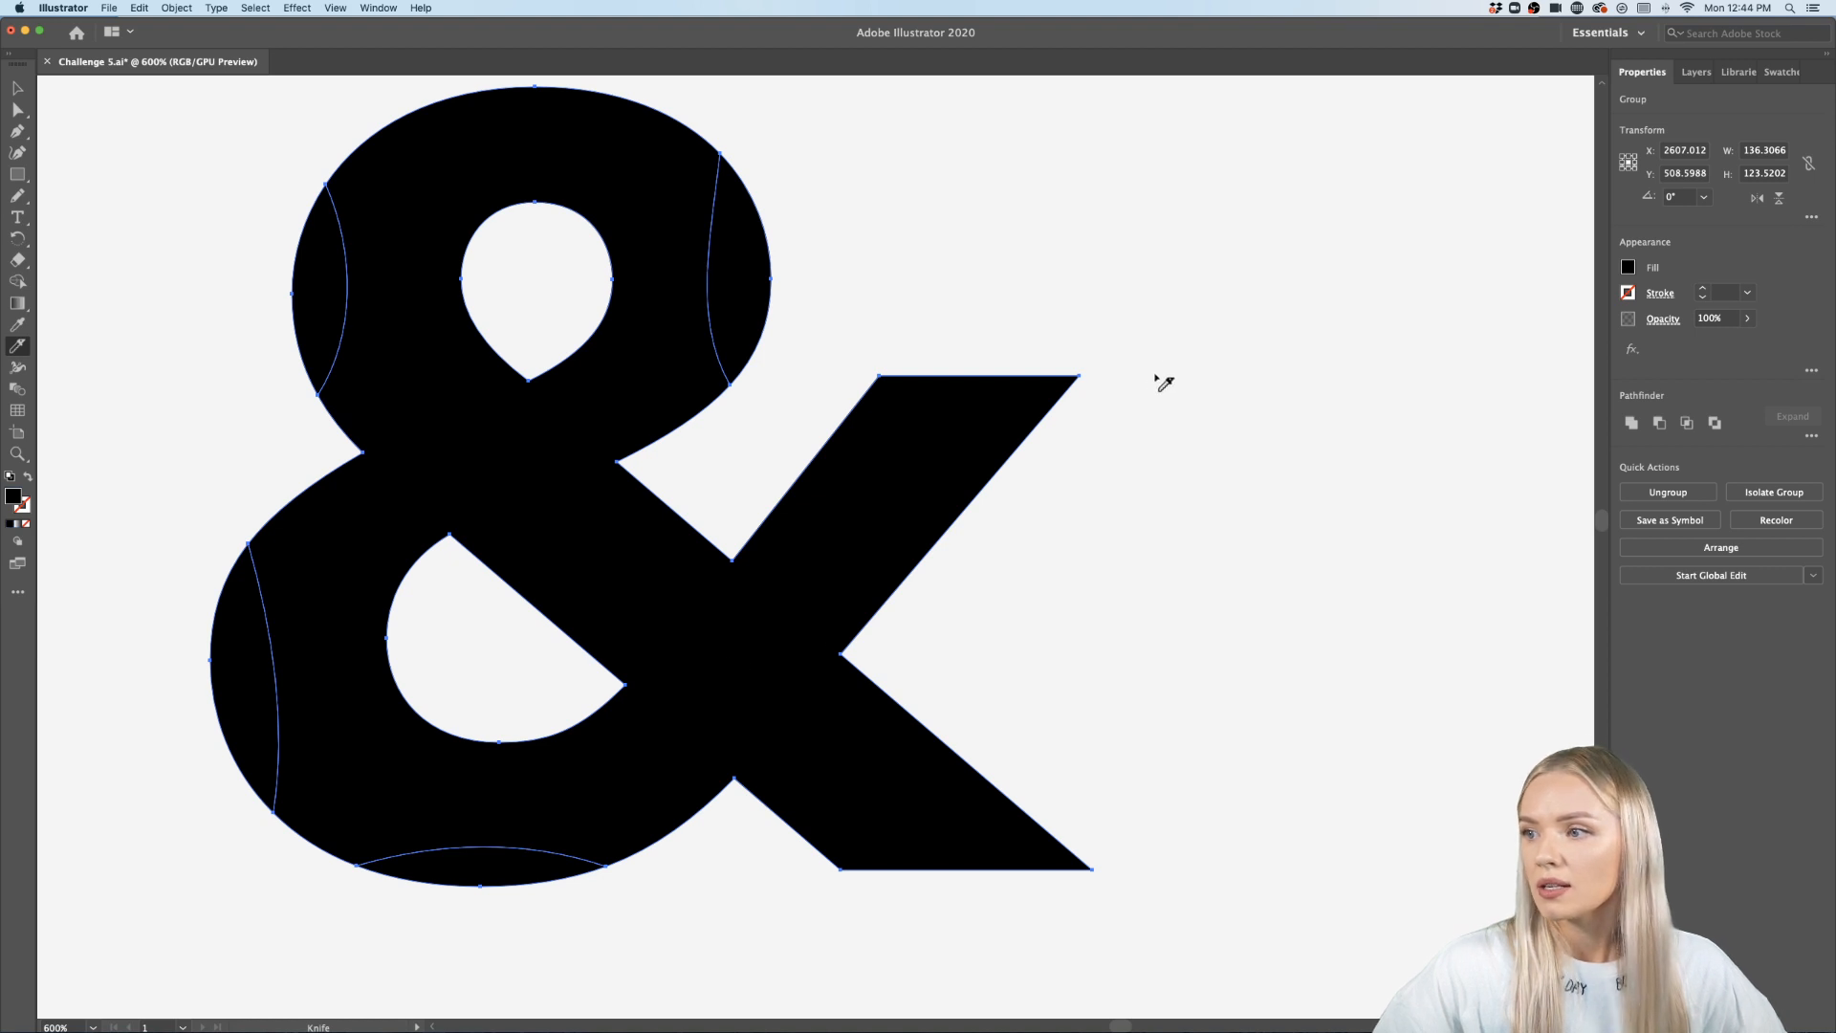
mouse_move(1174, 343)
left_mouse_down()
mouse_move(1042, 353)
mouse_move(890, 507)
mouse_move(904, 655)
left_mouse_up()
mouse_move(756, 875)
left_mouse_down()
mouse_move(880, 824)
mouse_move(1099, 901)
left_mouse_up()
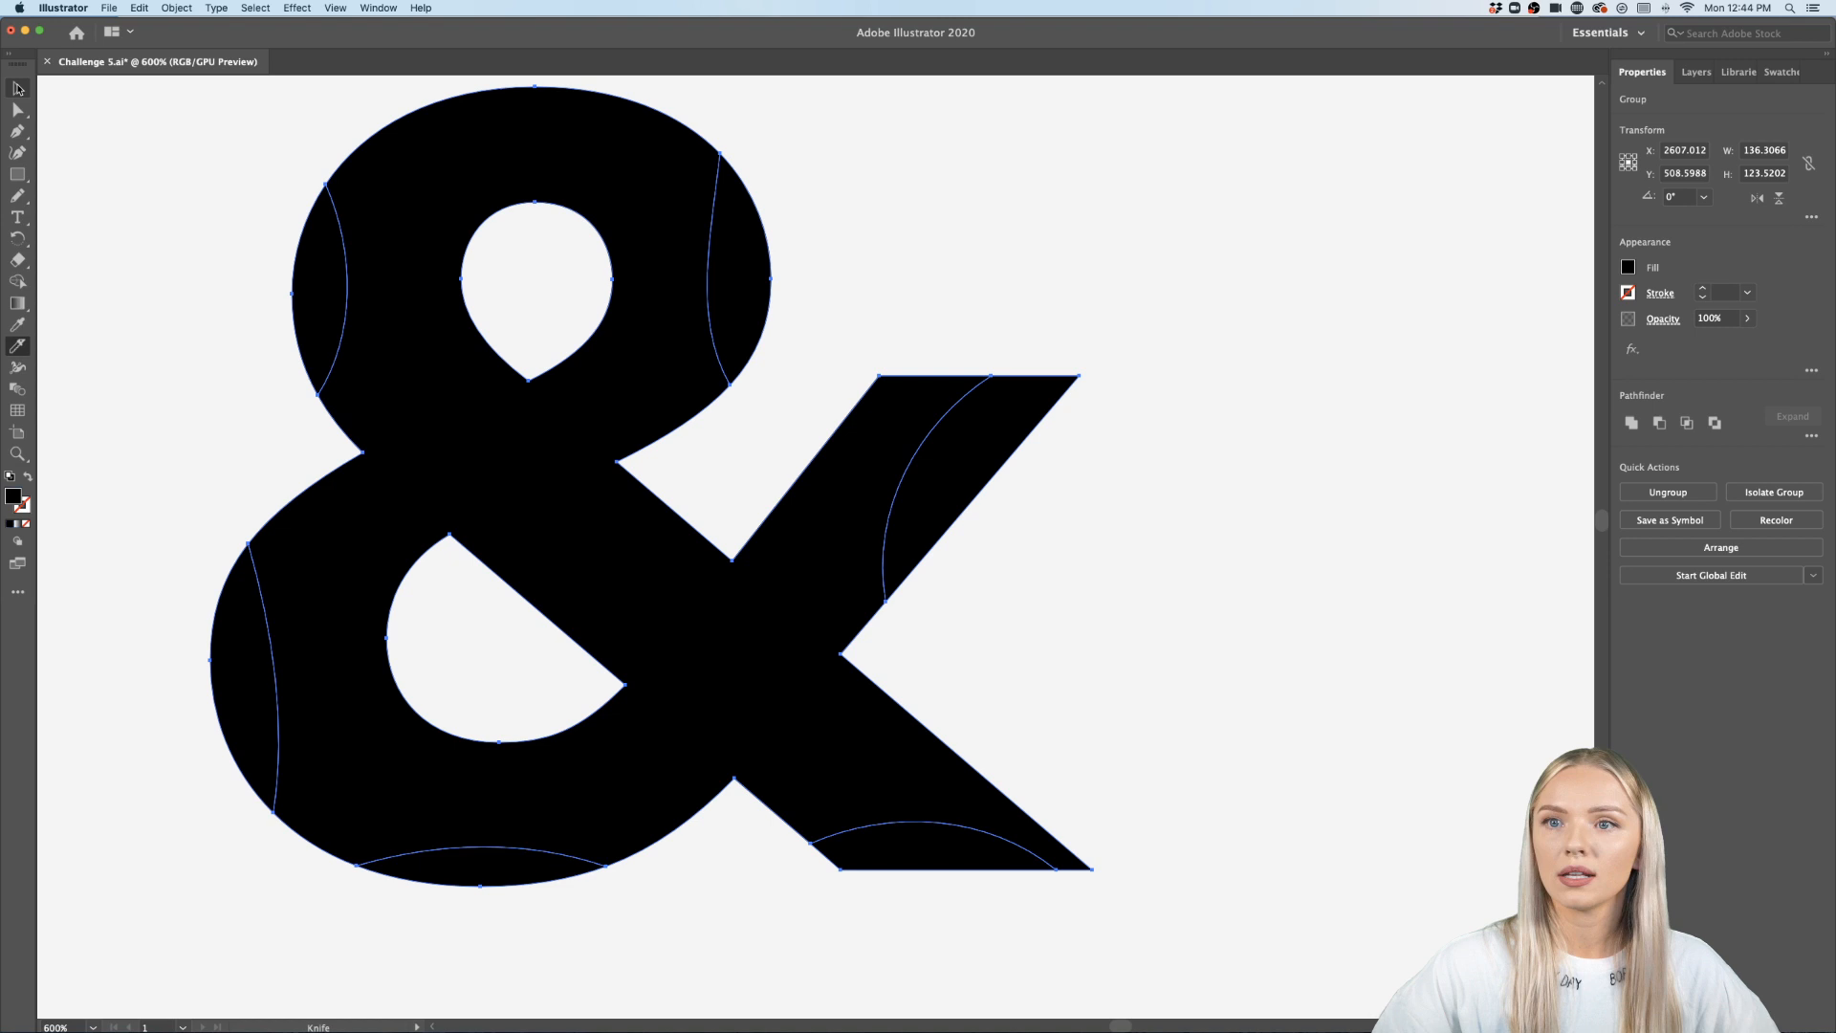
- Enter the group and delete all the slivers cut from the ampersand's edges
left_click(18, 87)
double_click(720, 262)
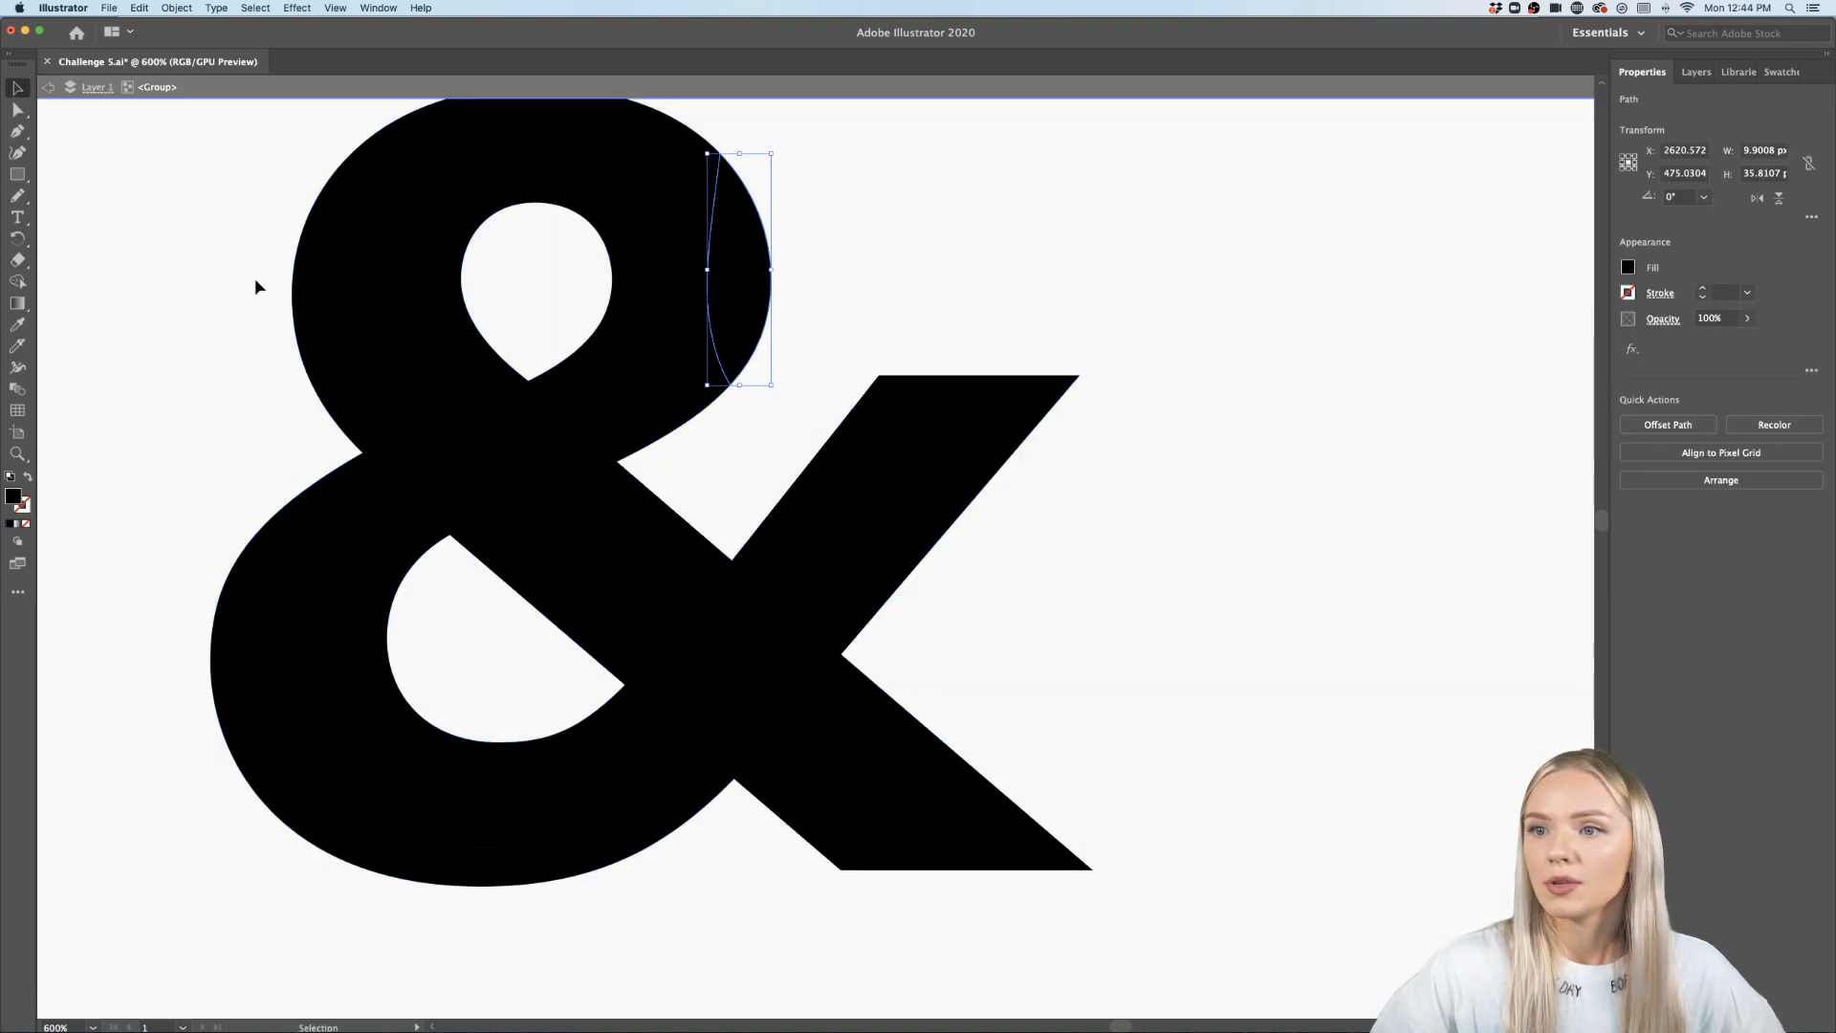
left_click(315, 287, "shift")
left_click(263, 688, "shift")
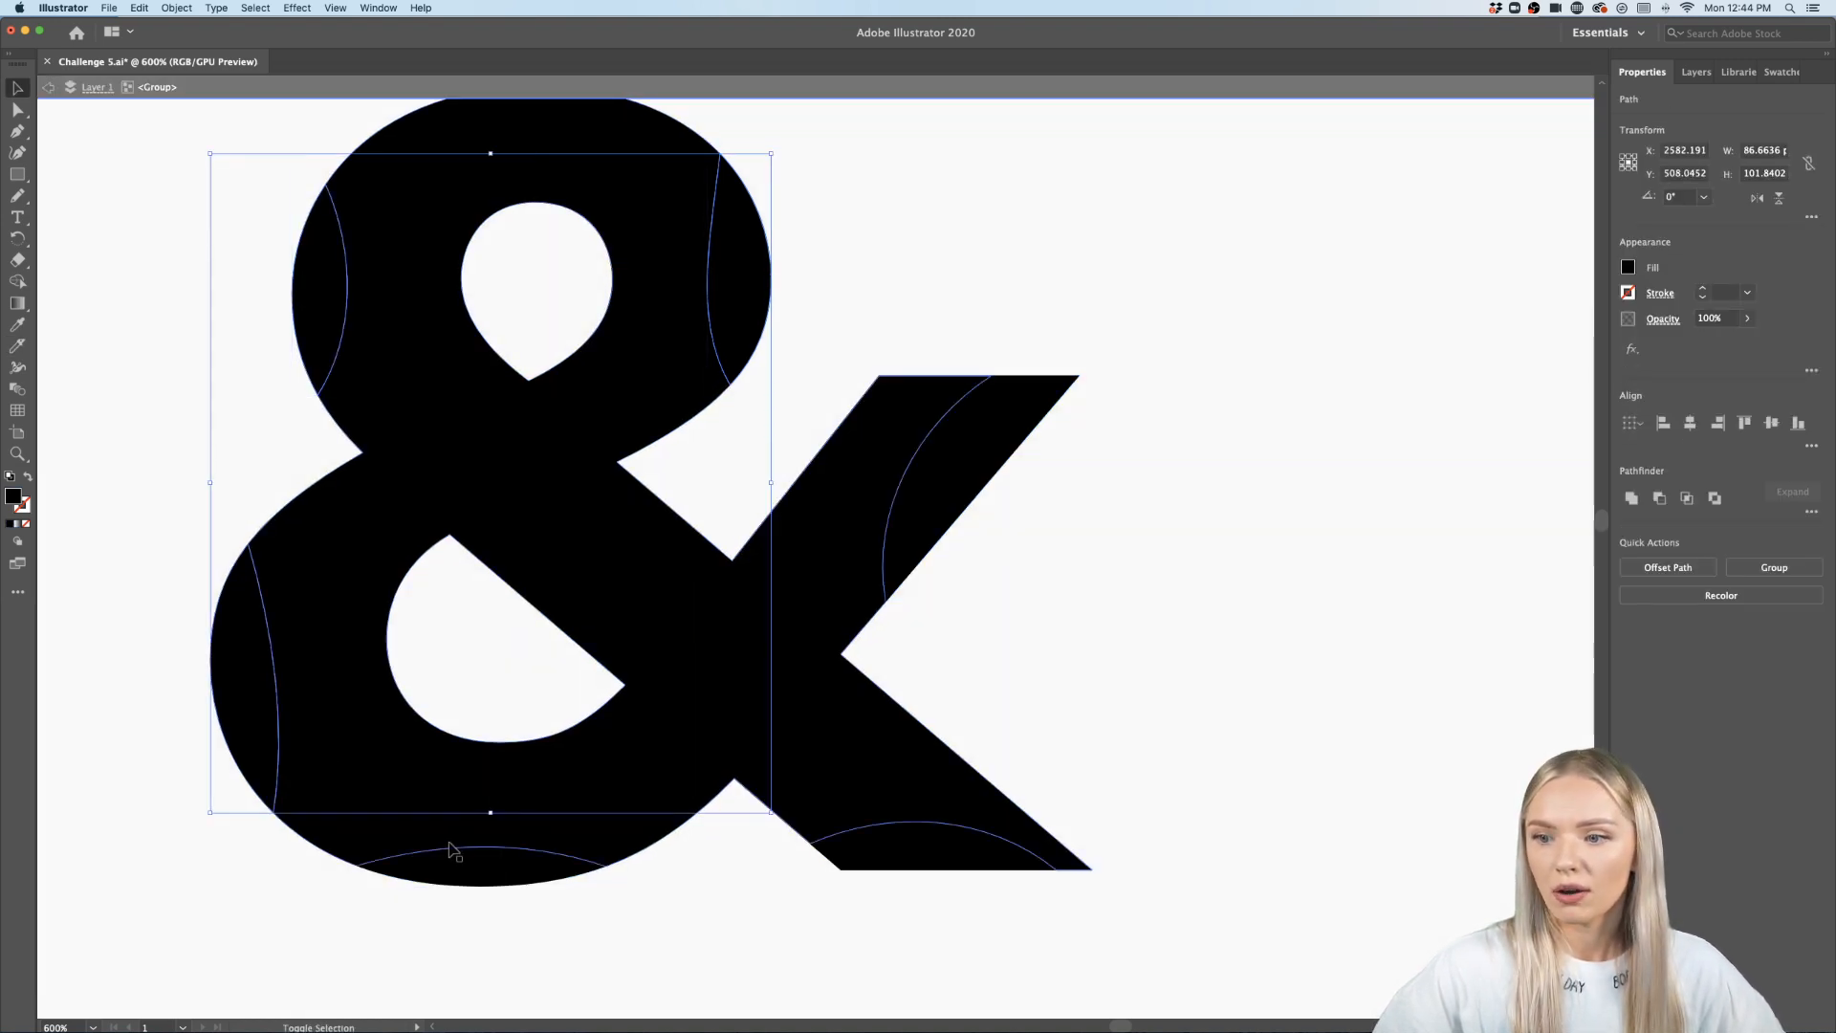
left_click(468, 863, "shift")
left_click(933, 858, "shift")
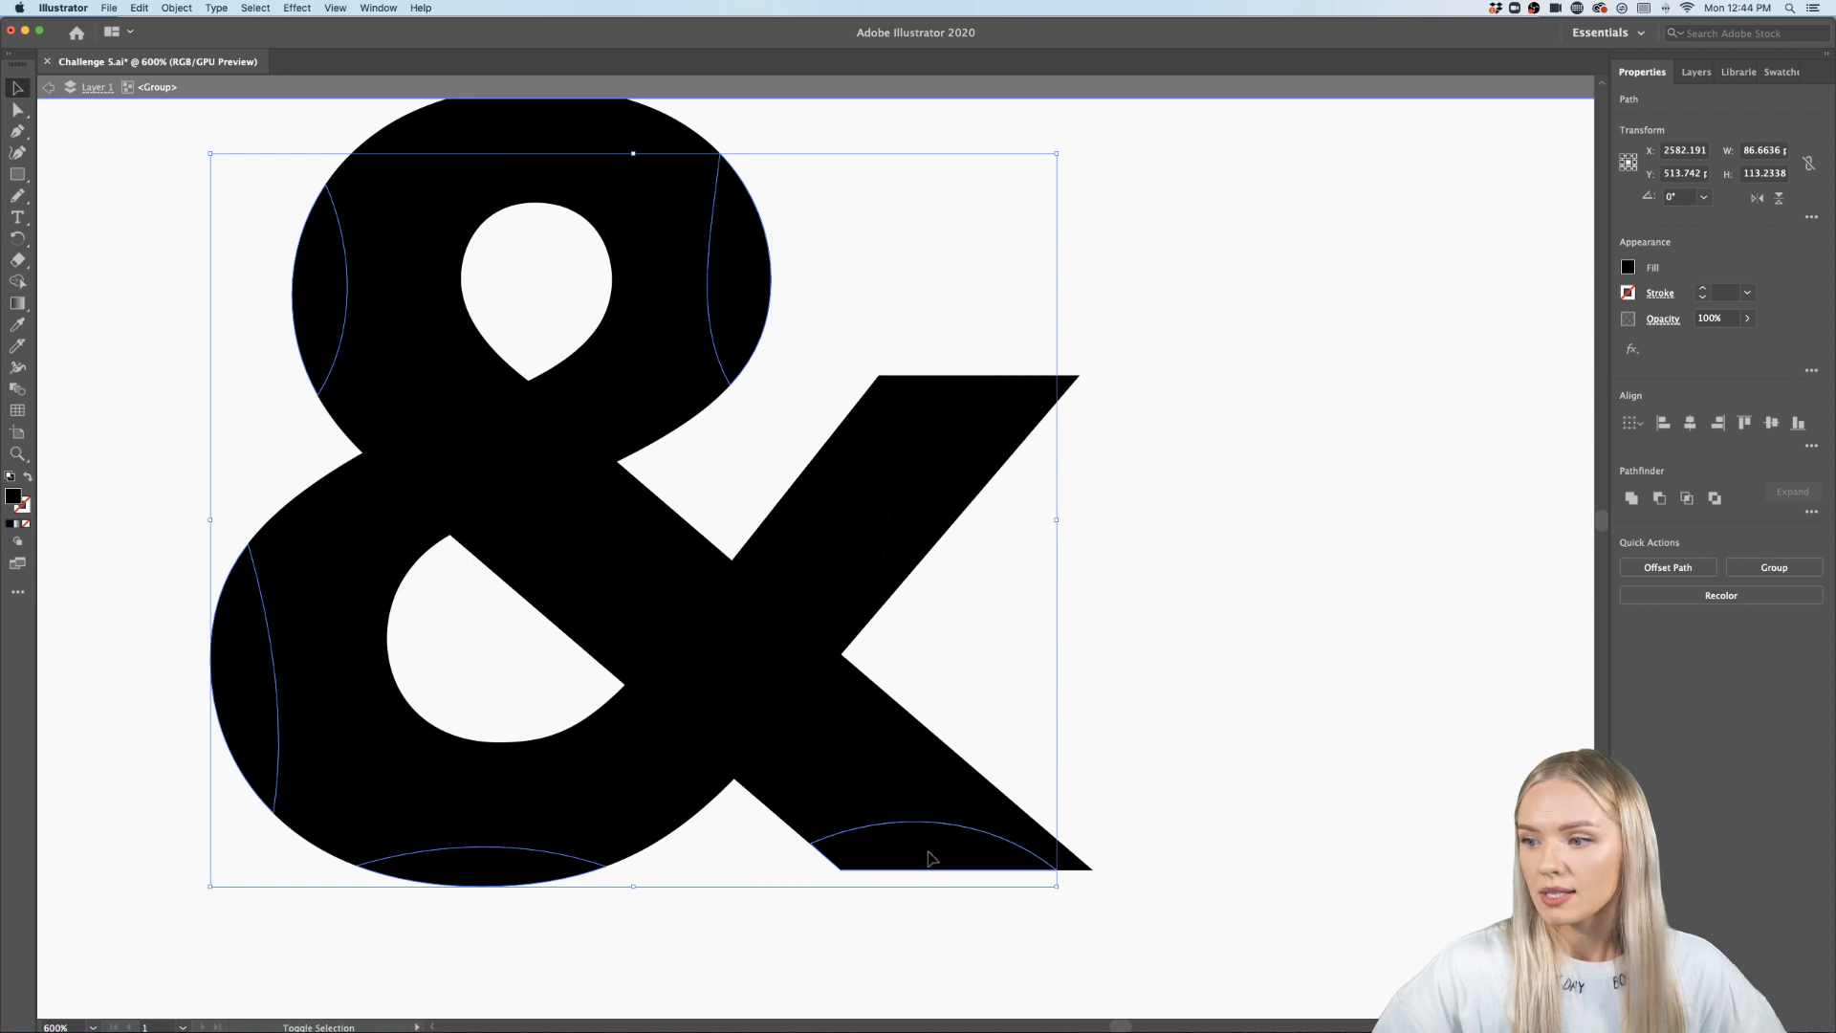
left_click(946, 465, "shift")
key("Delete")
scroll(944, 455, "down", 4)
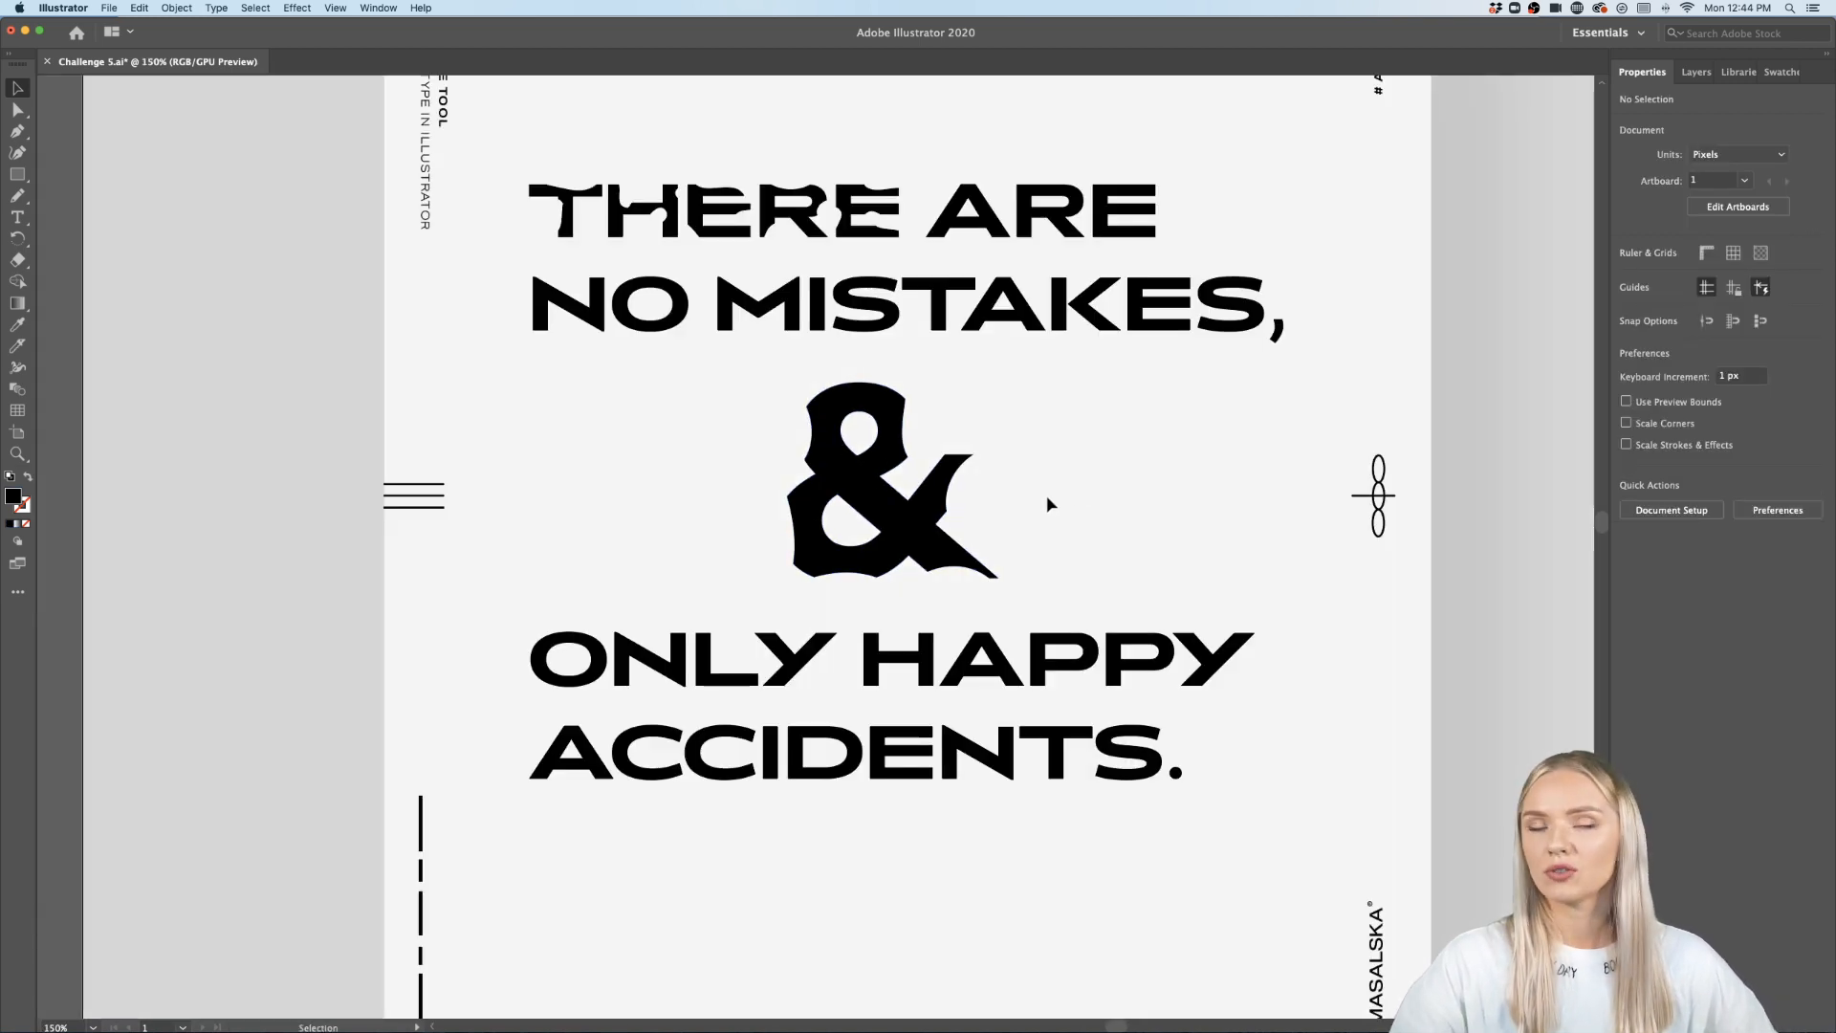
scroll(1046, 501, "up", 4)
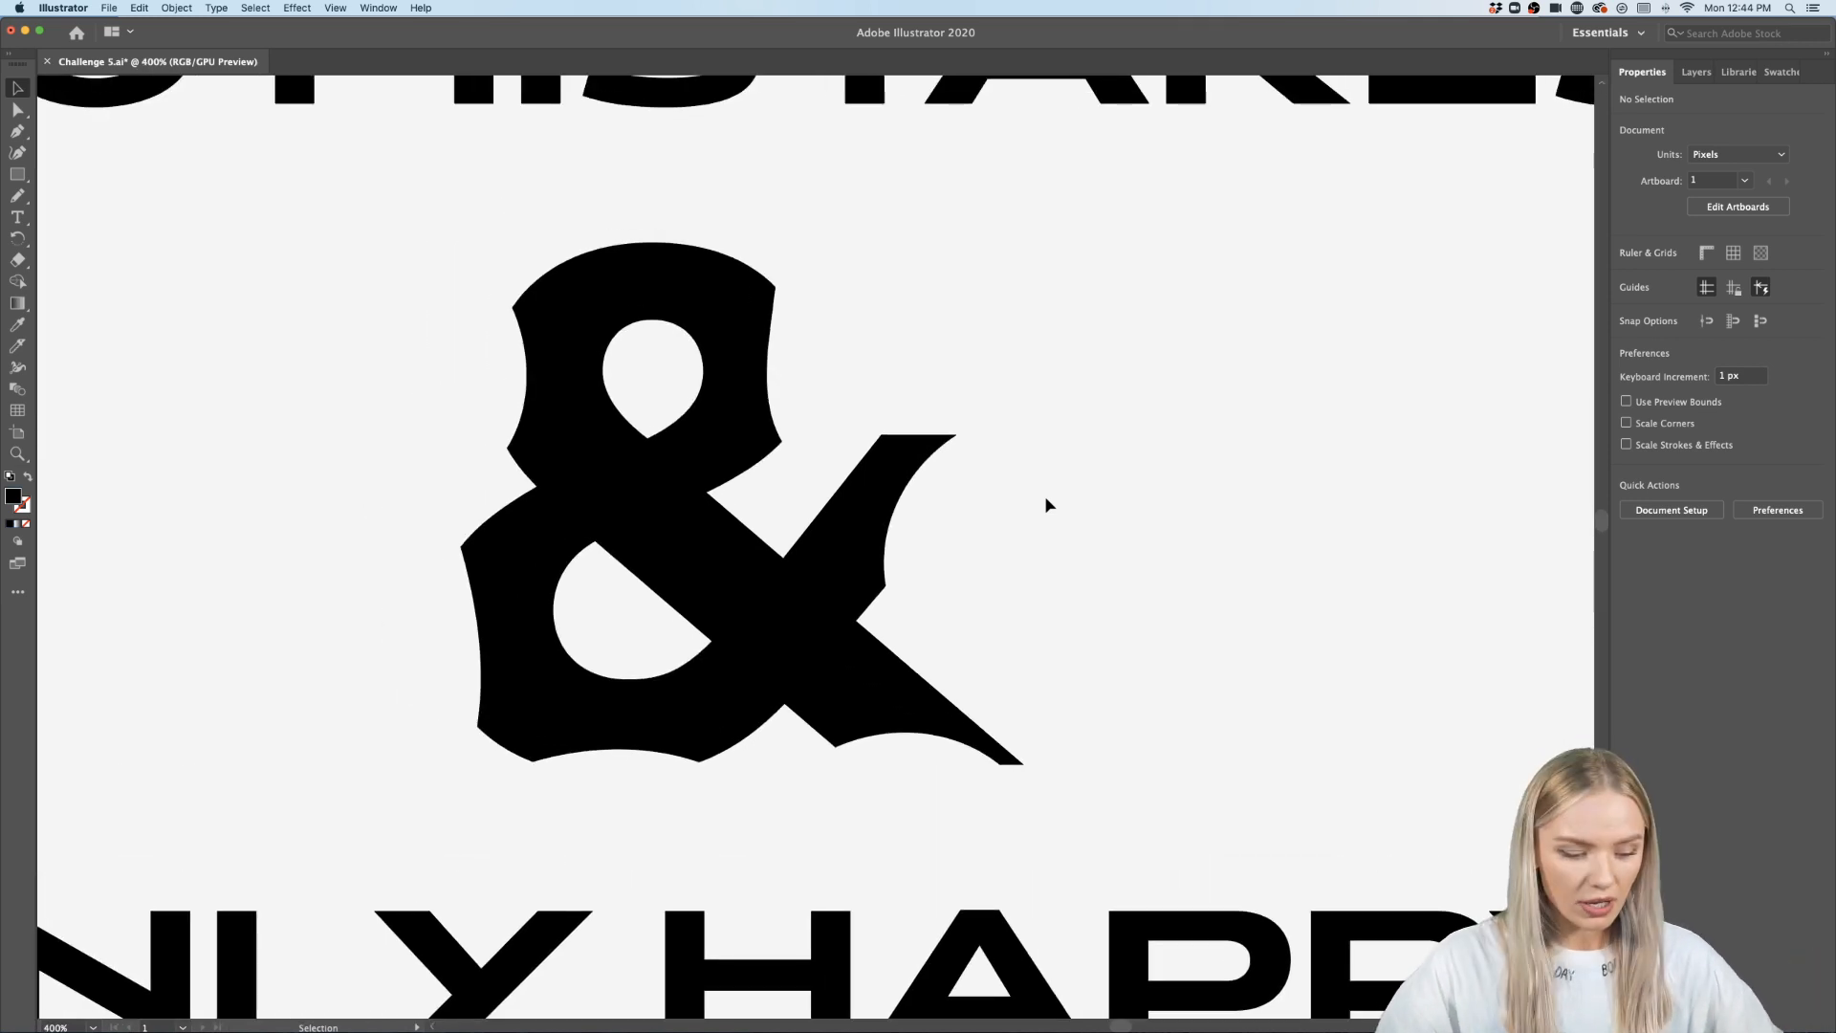
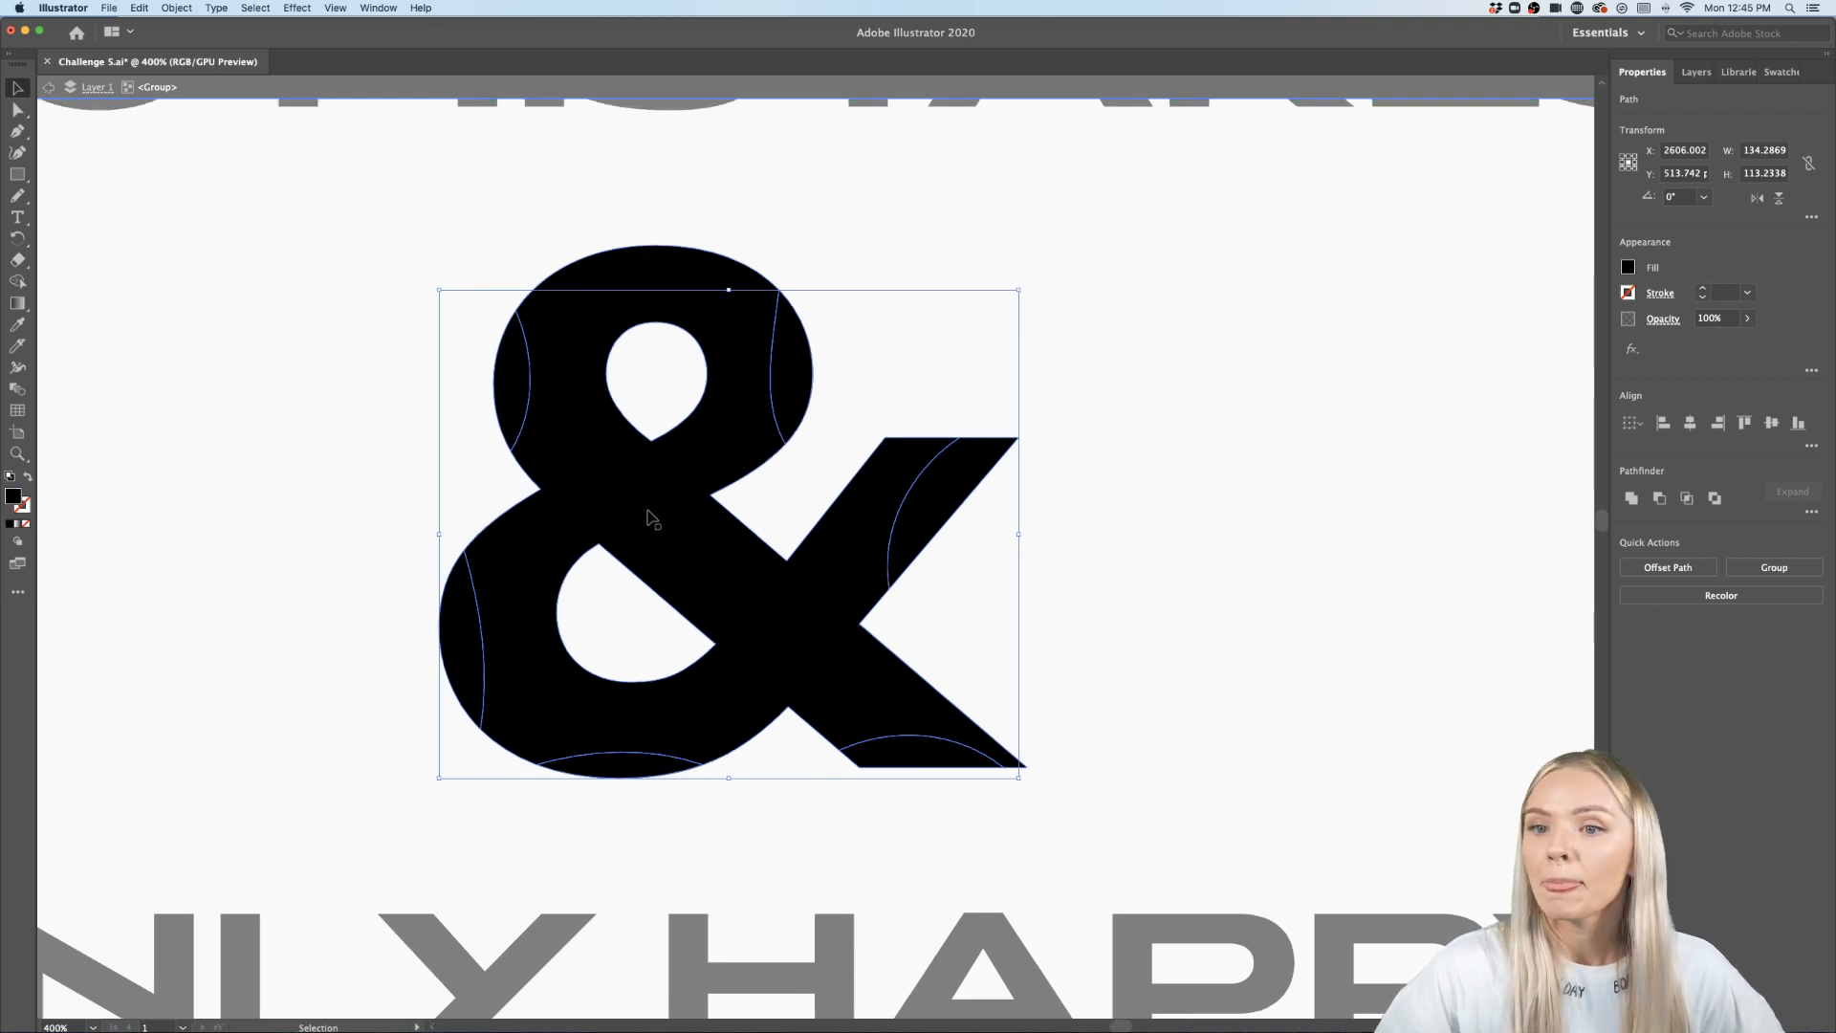
- Set the ampersand's fill colour to grey 999999 and deselect it
scroll(383, 516, "up", 1)
double_click(13, 496)
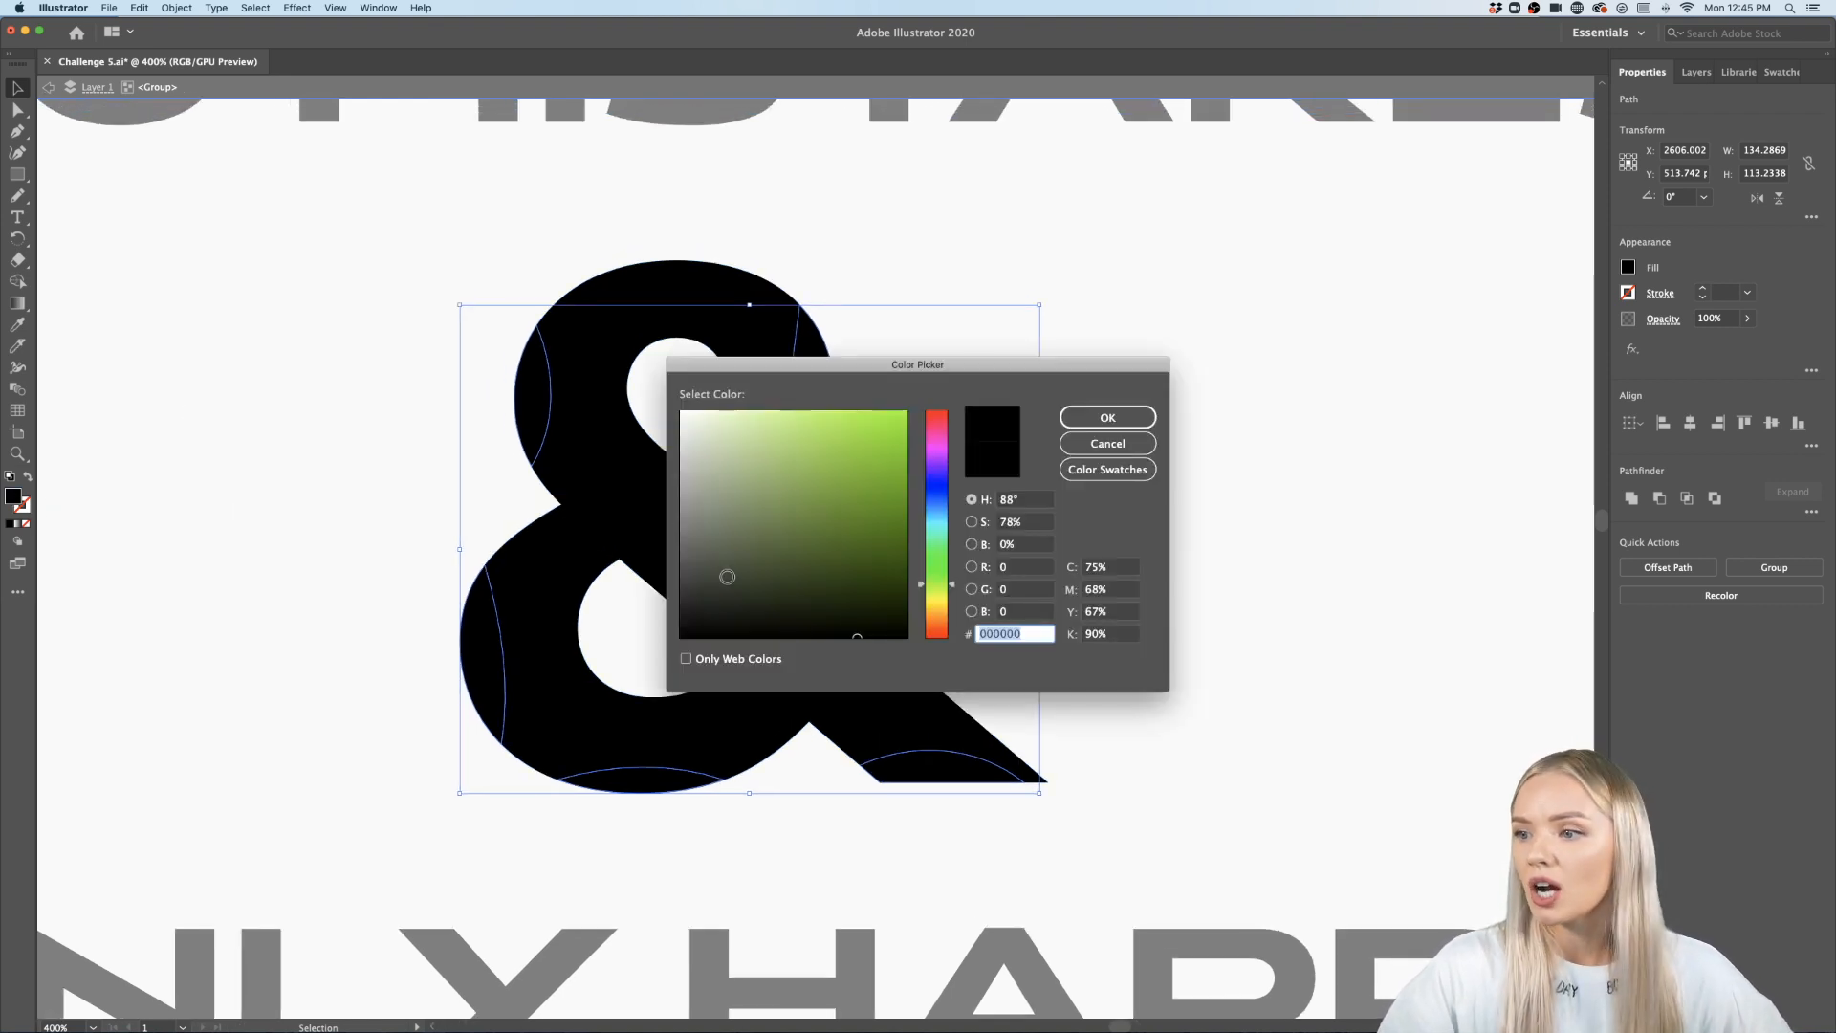
mouse_move(726, 577)
left_mouse_down()
mouse_move(669, 579)
mouse_move(677, 500)
left_mouse_up()
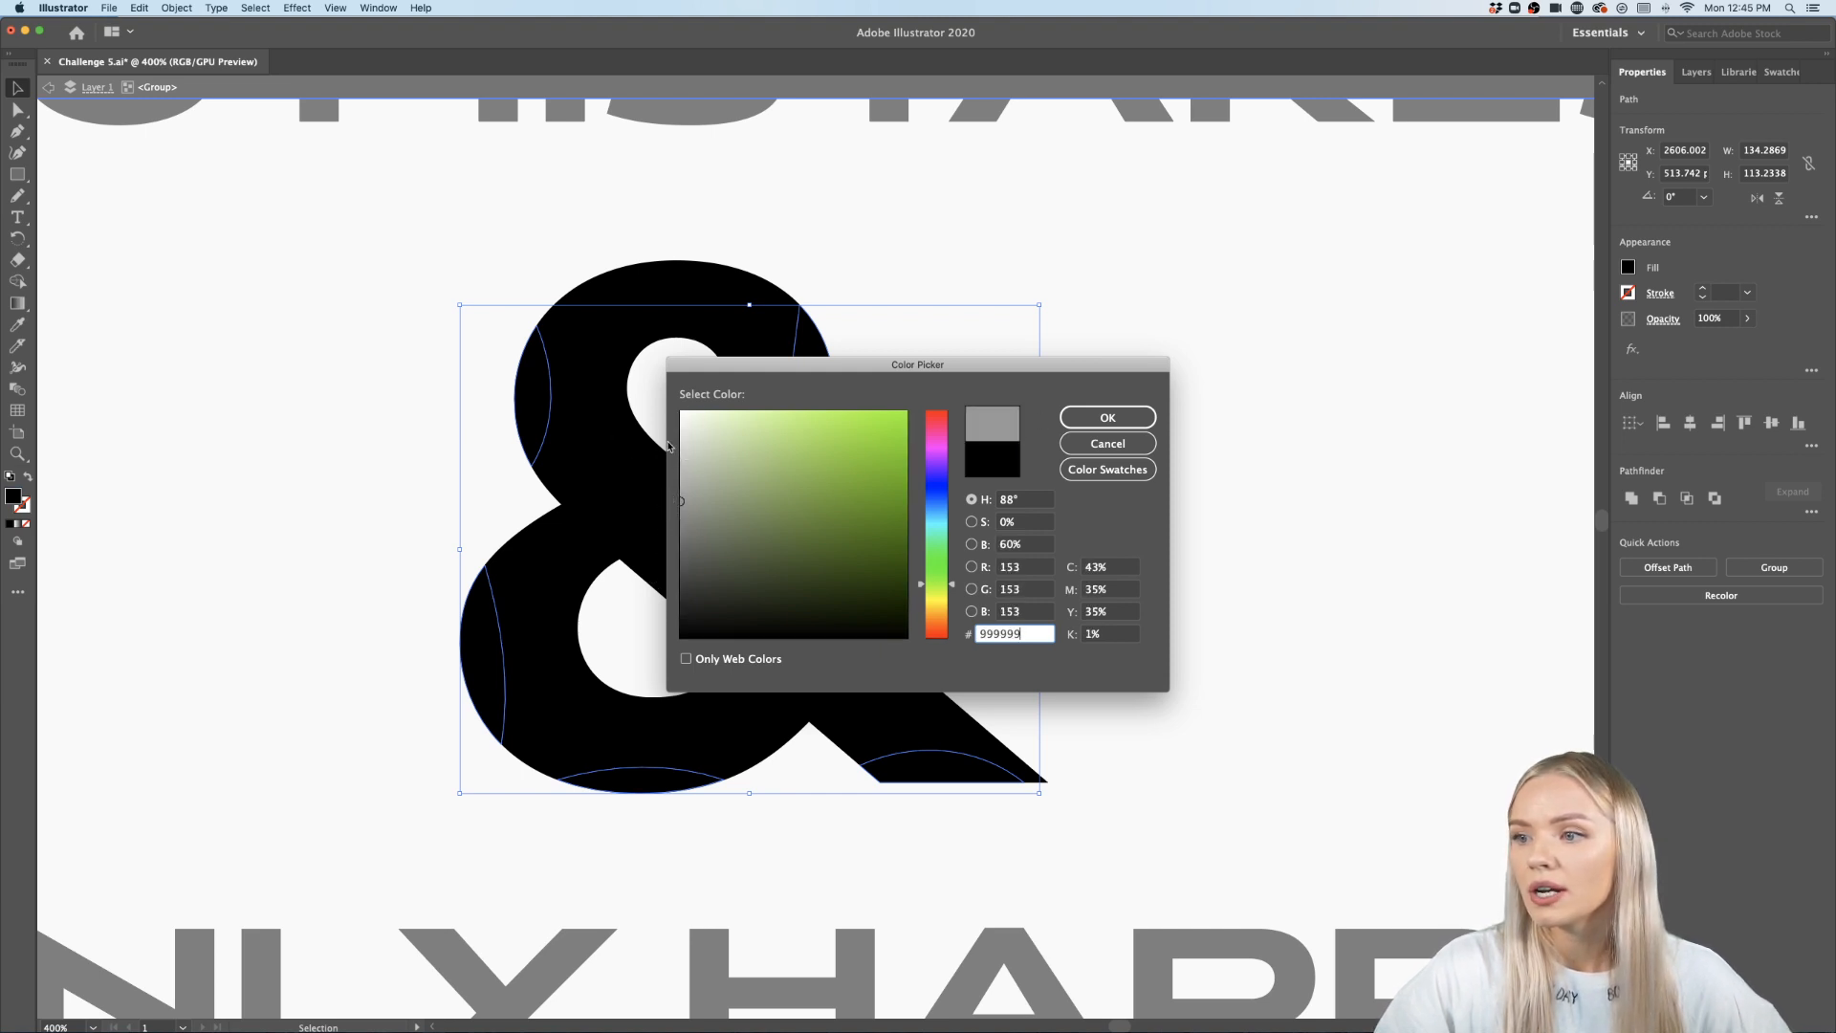
left_click(1107, 417)
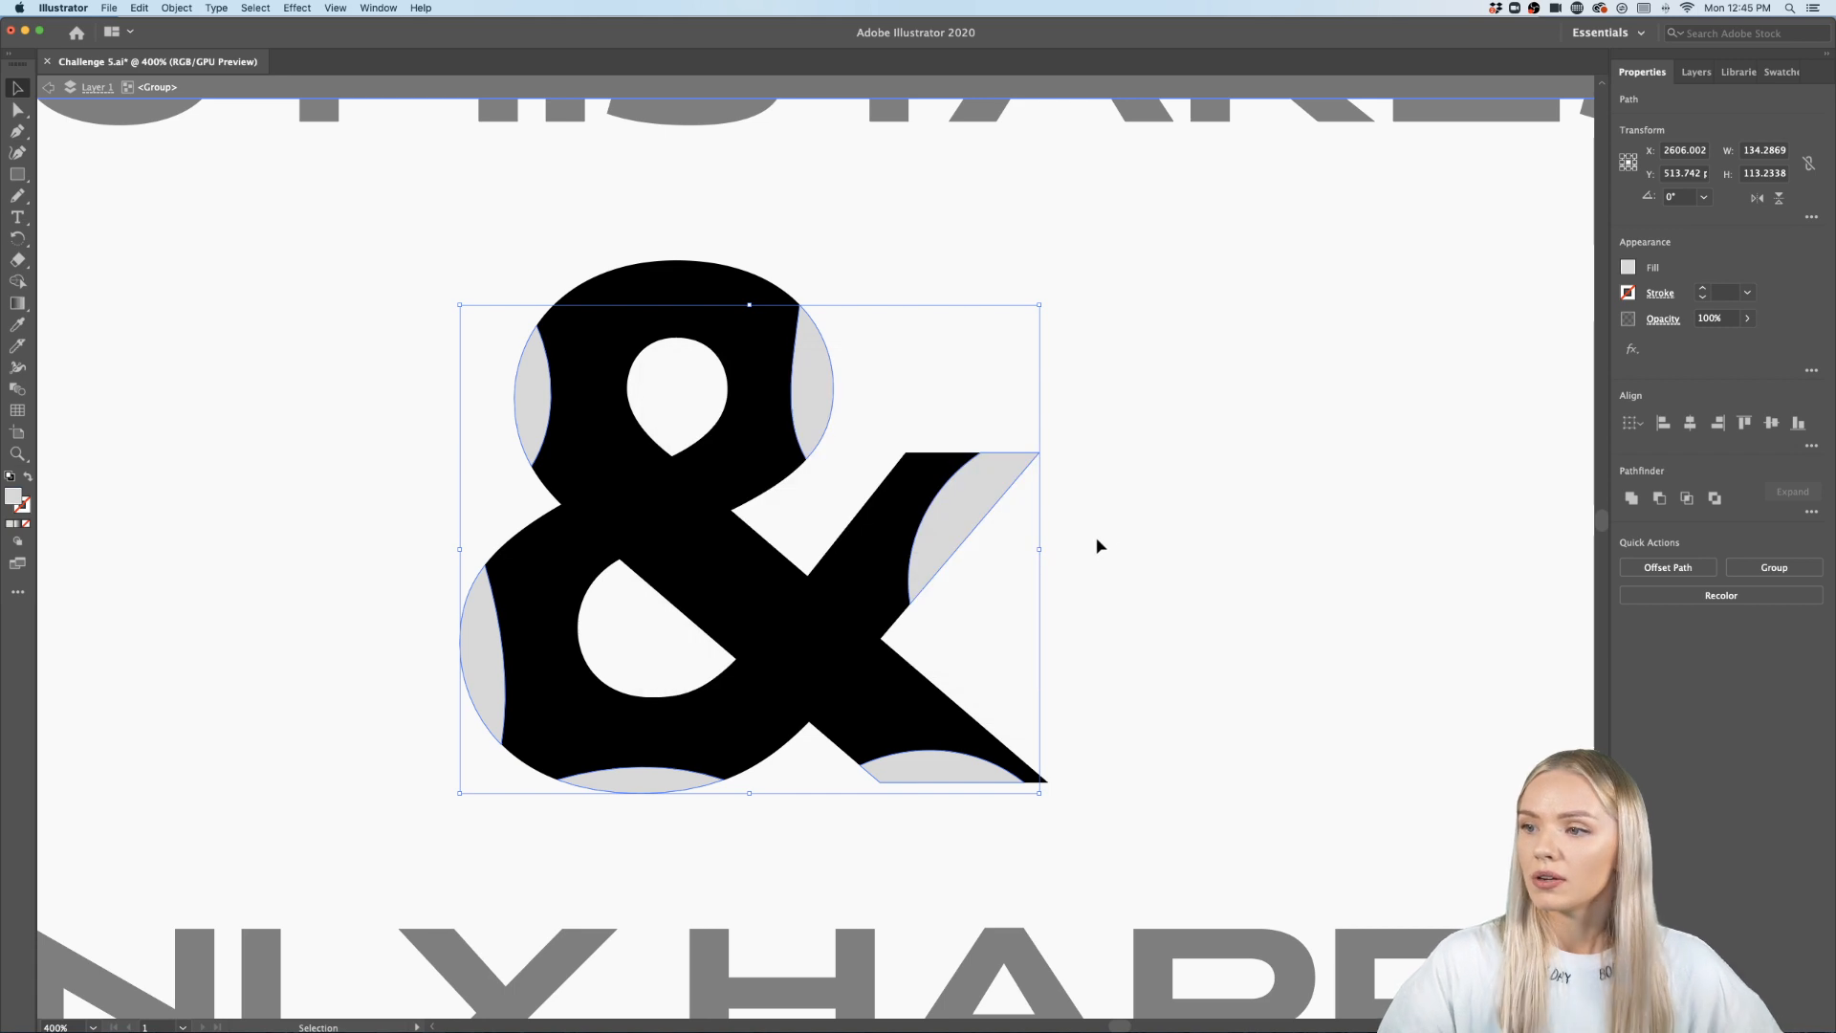
left_click(1100, 548)
- Undo the last three changes to restore the uncut ampersand, then deselect it
scroll(772, 550, "up", 1)
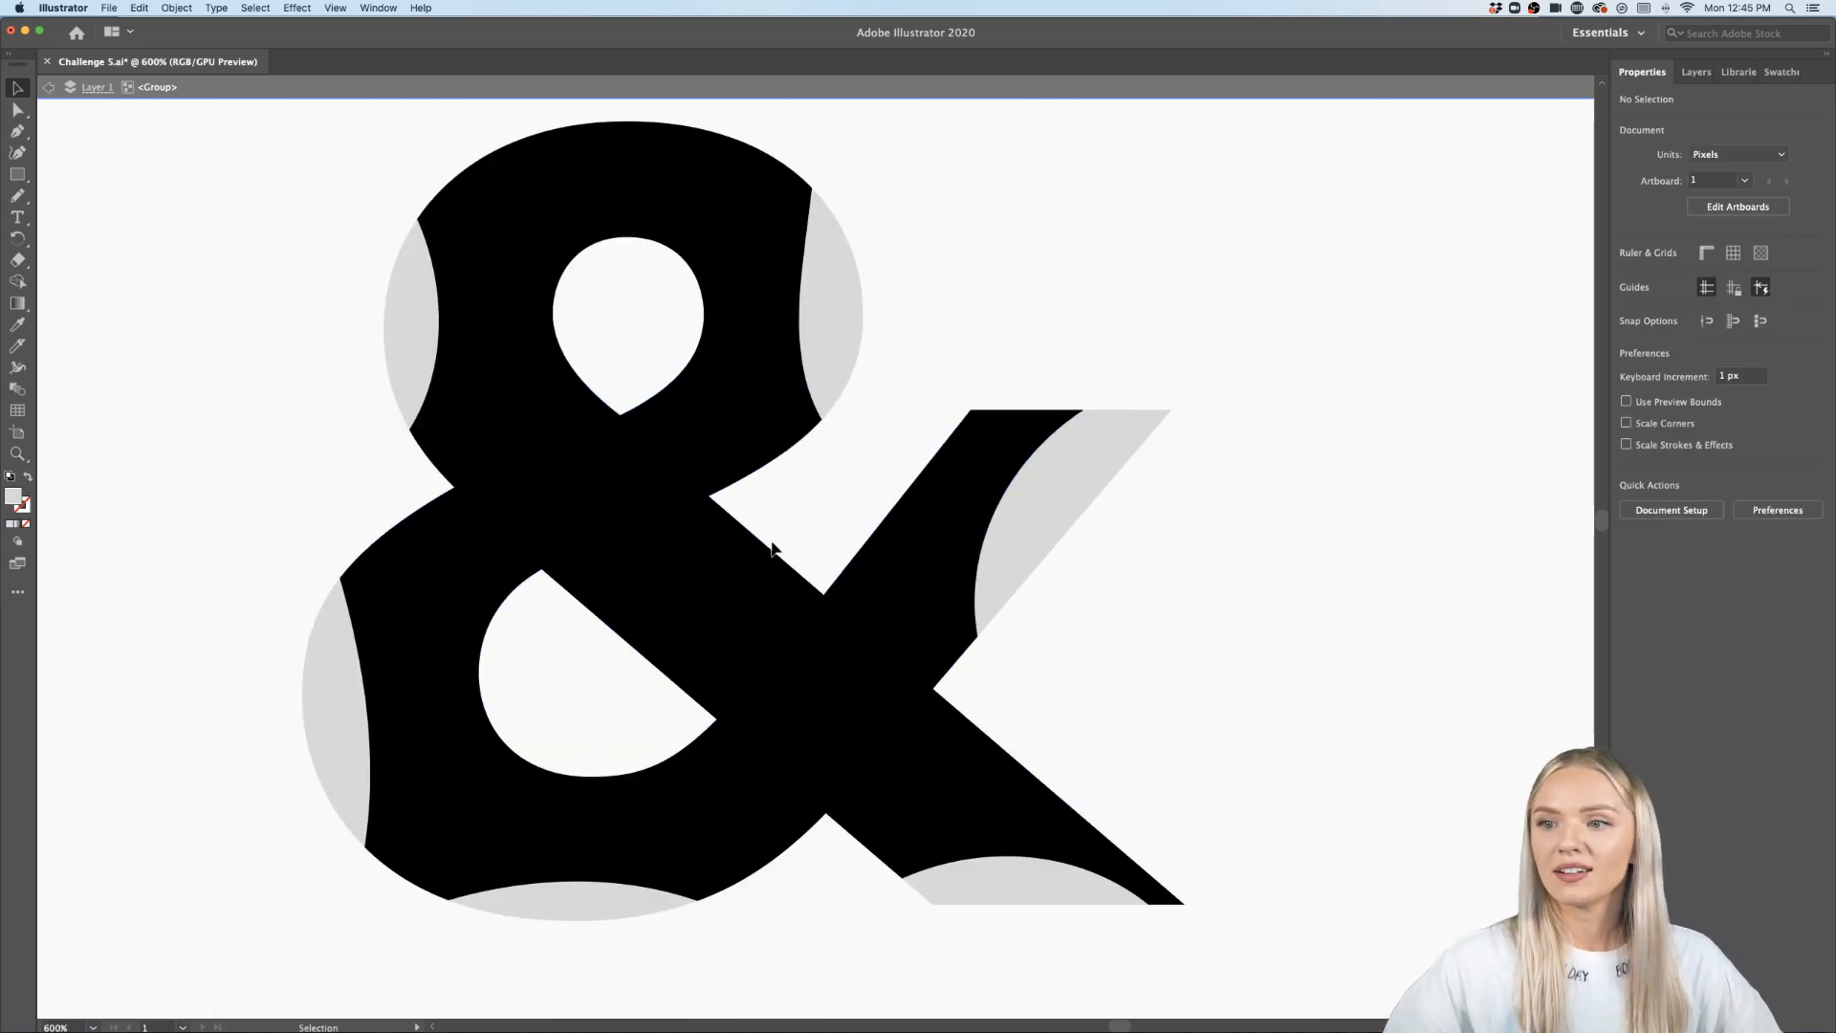
key("super+0")
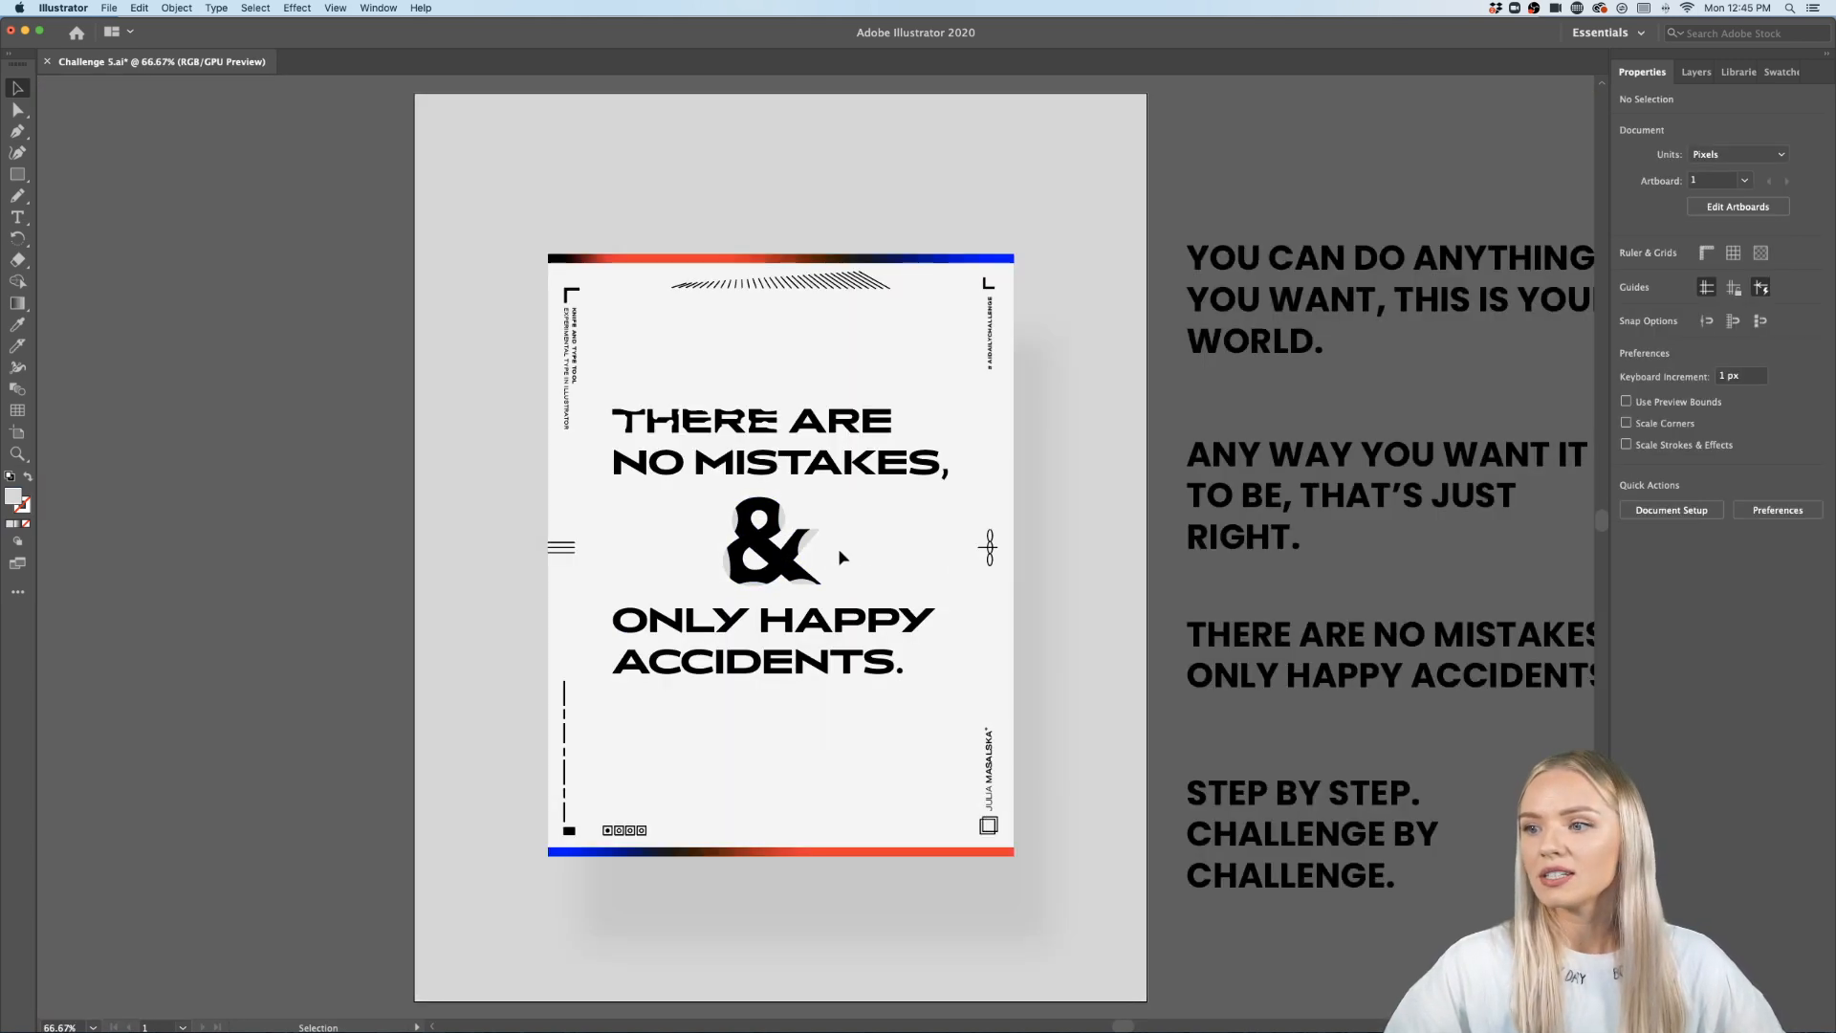
scroll(838, 548, "up", 2)
scroll(838, 548, "left", 1)
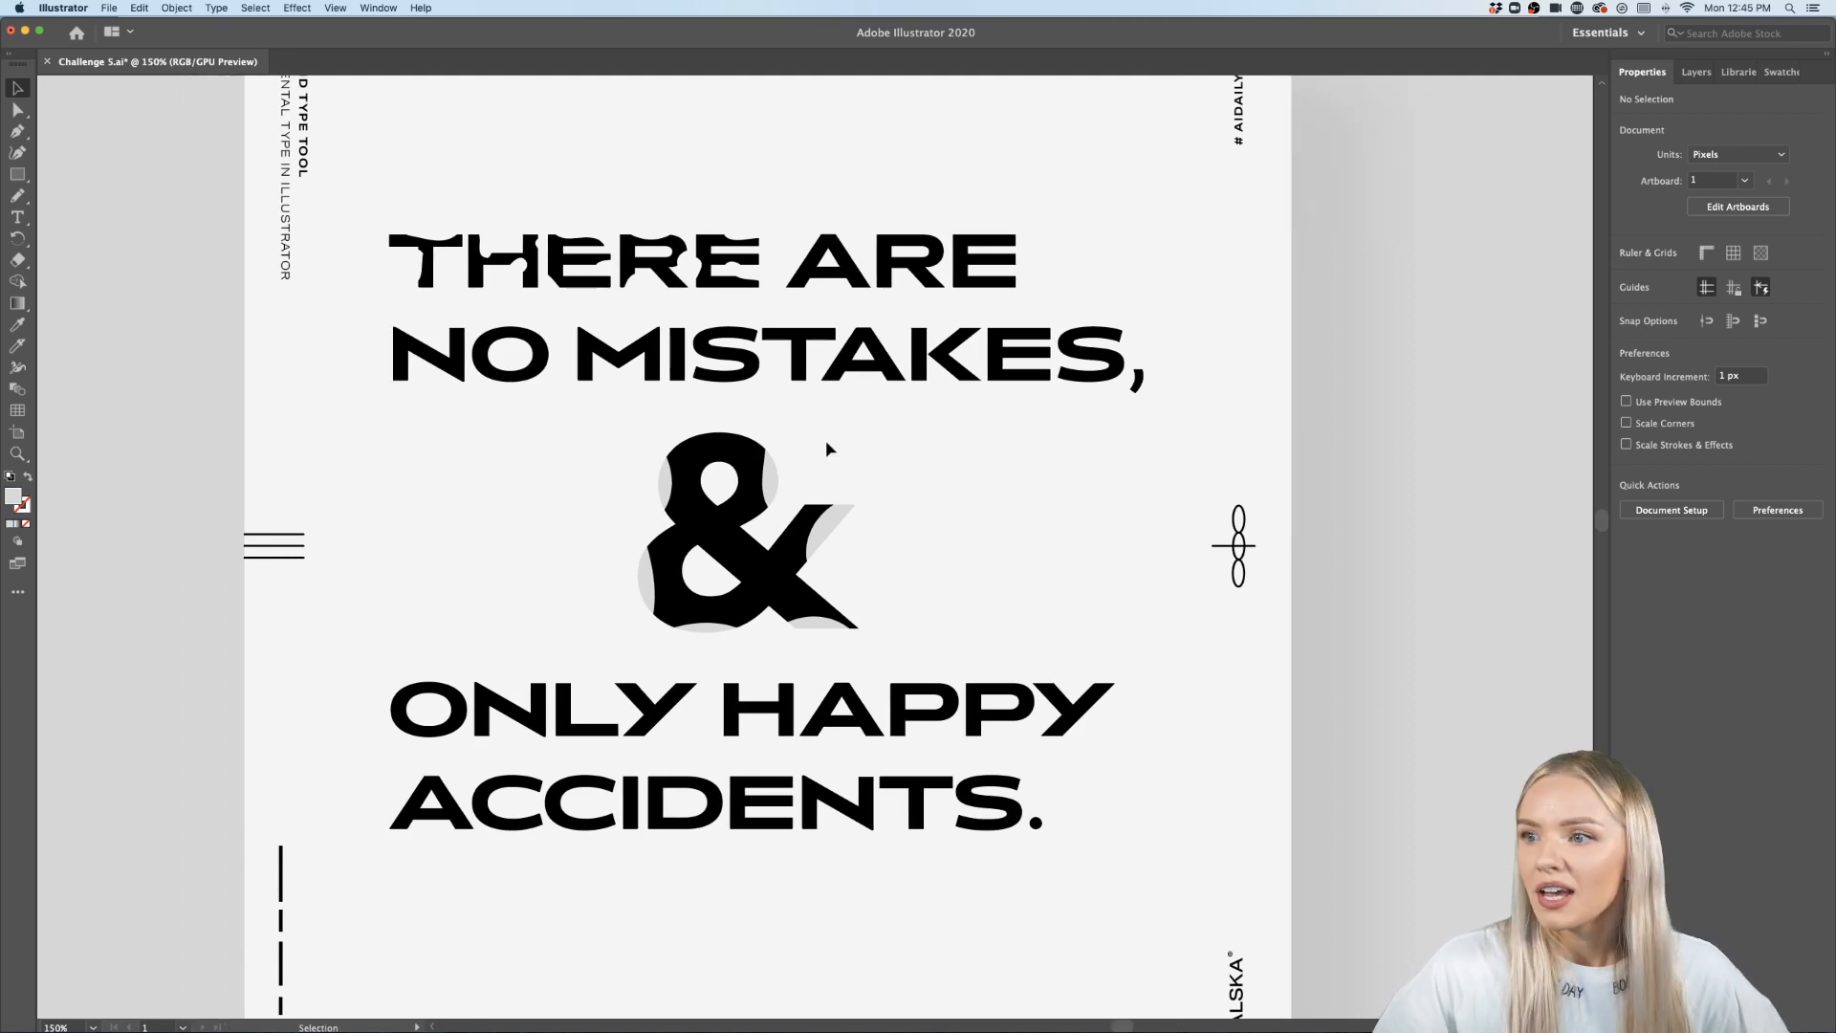
key("super+z")
key("super+z")
key("super+z")
key("super+z")
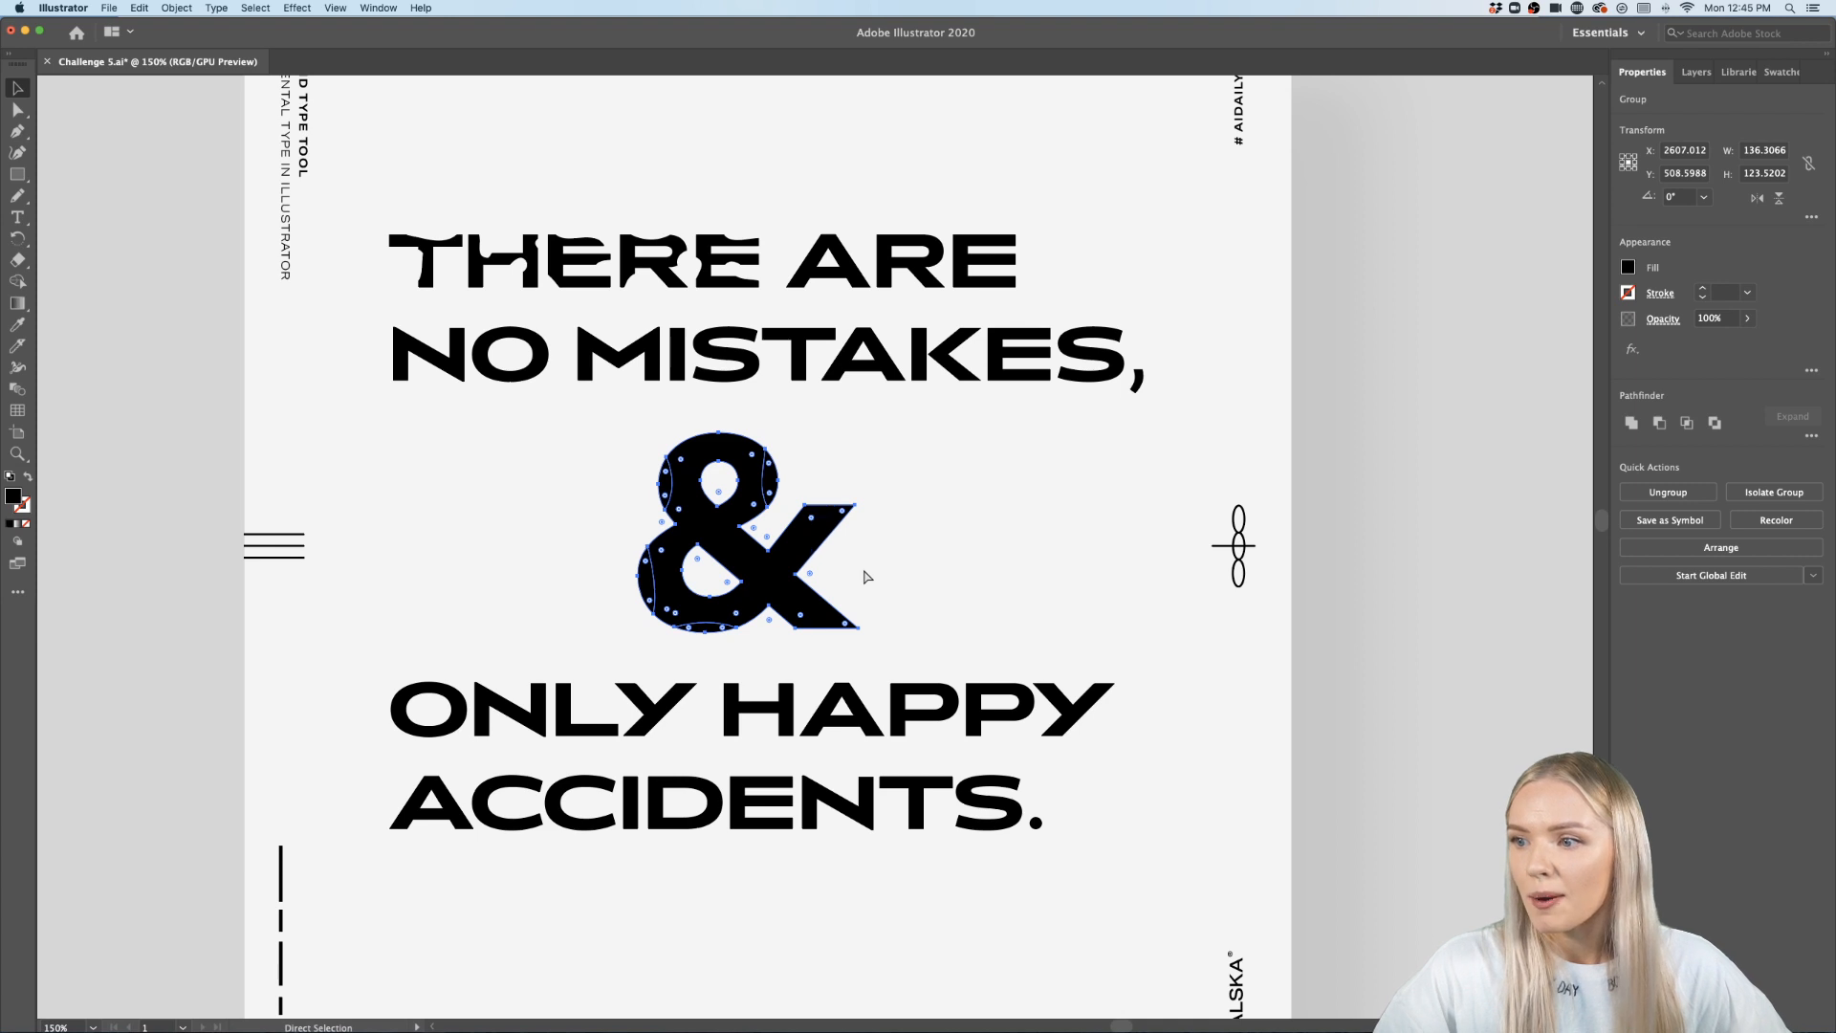
left_click(862, 566)
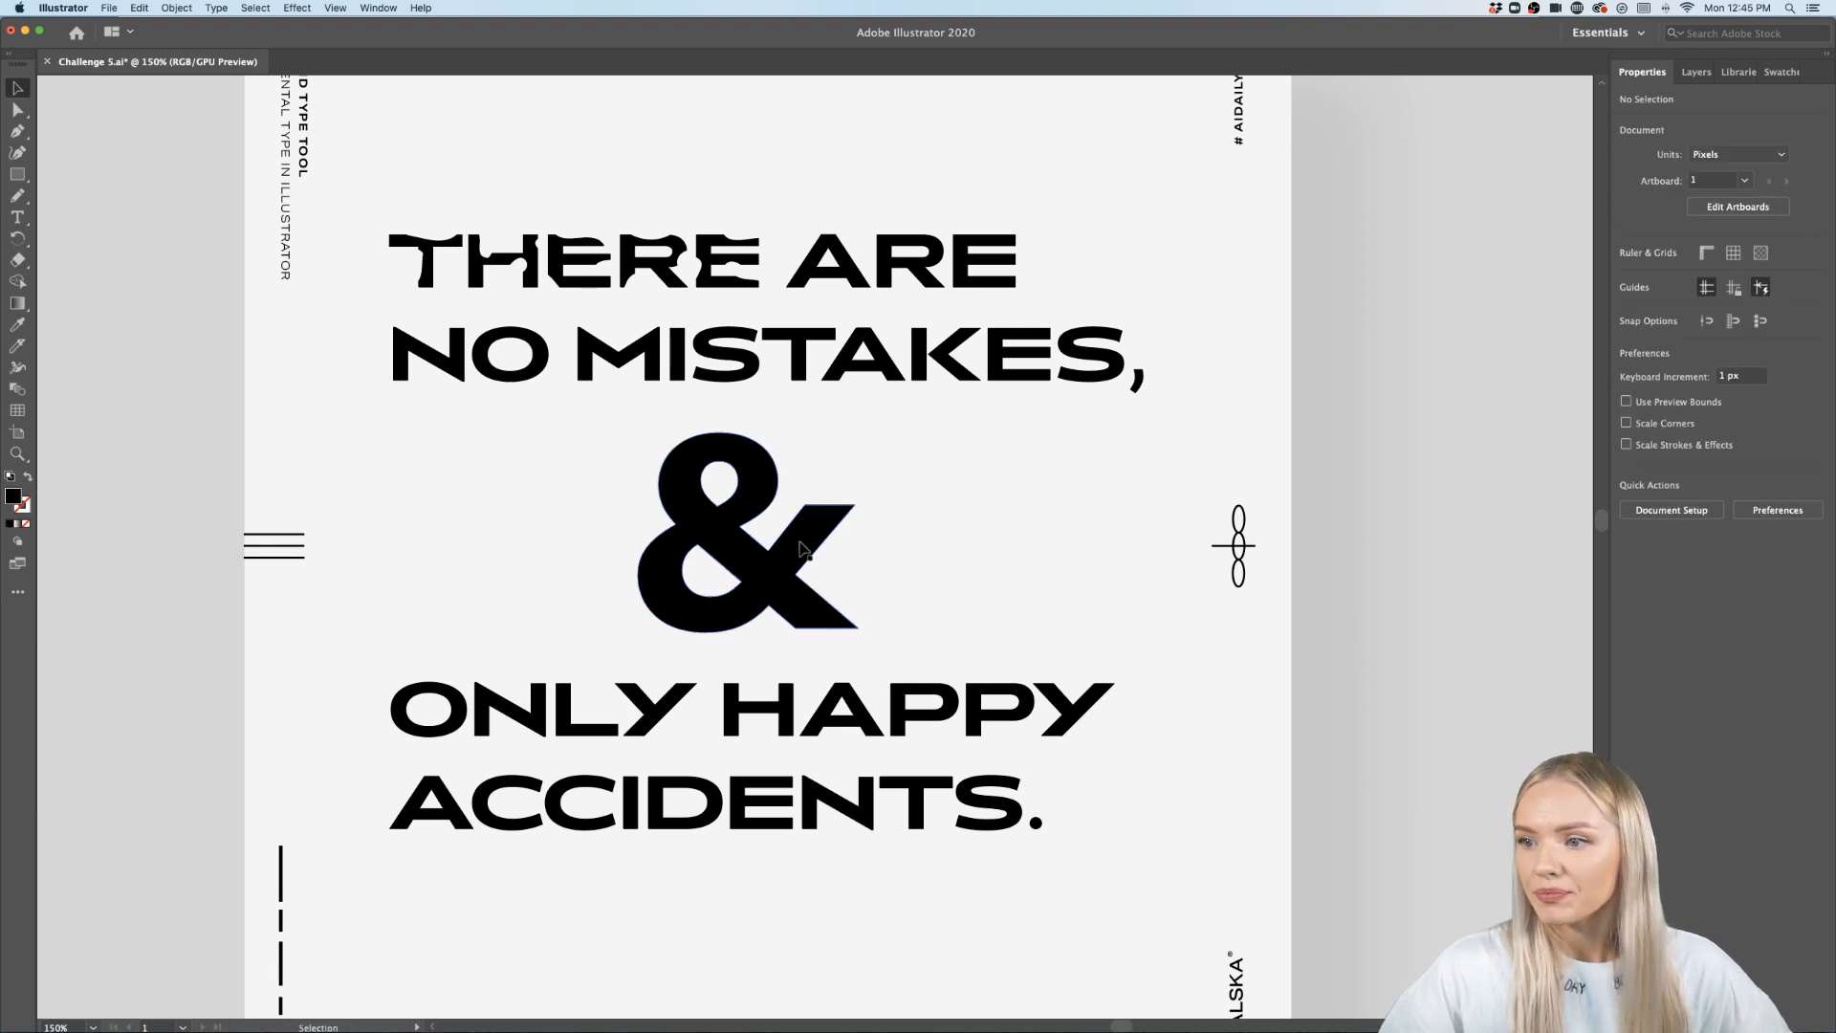
- Cut across the ampersand with the Knife in several roughly parallel diagonal strokes
scroll(801, 547, "up", 5)
scroll(802, 548, "down", 2)
scroll(801, 548, "left", 3)
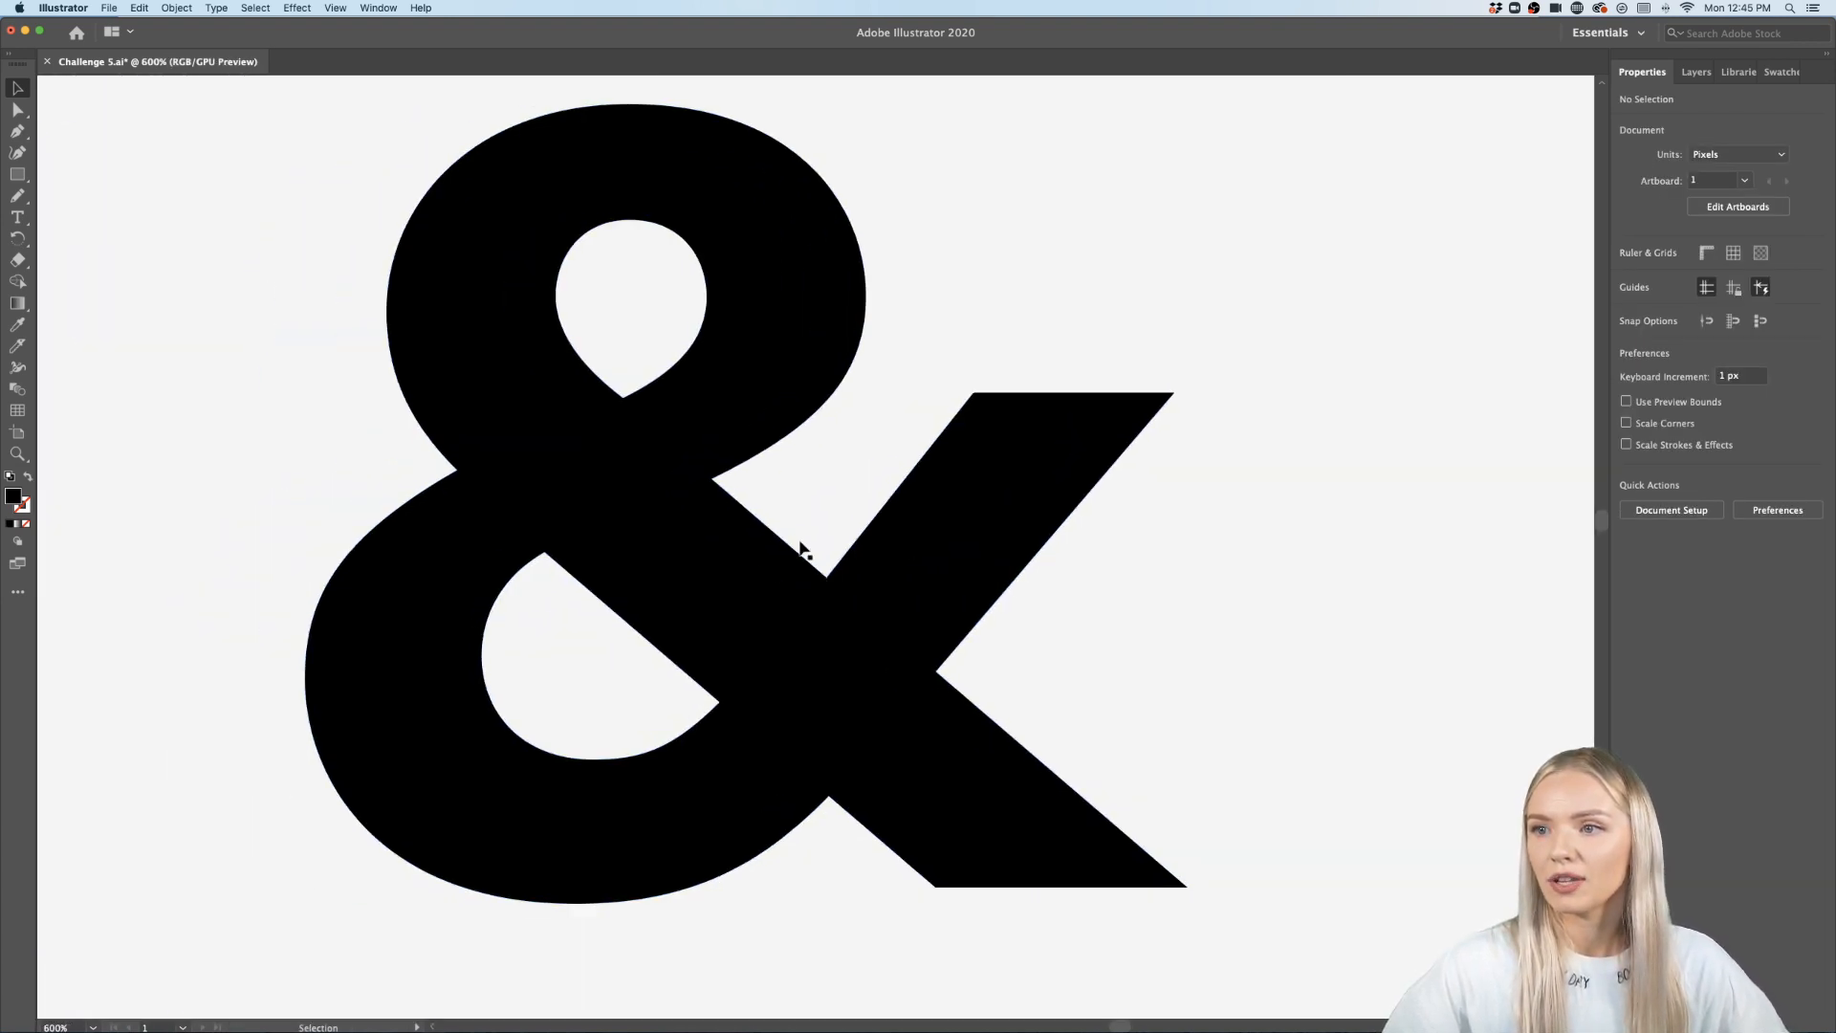
left_click(17, 346)
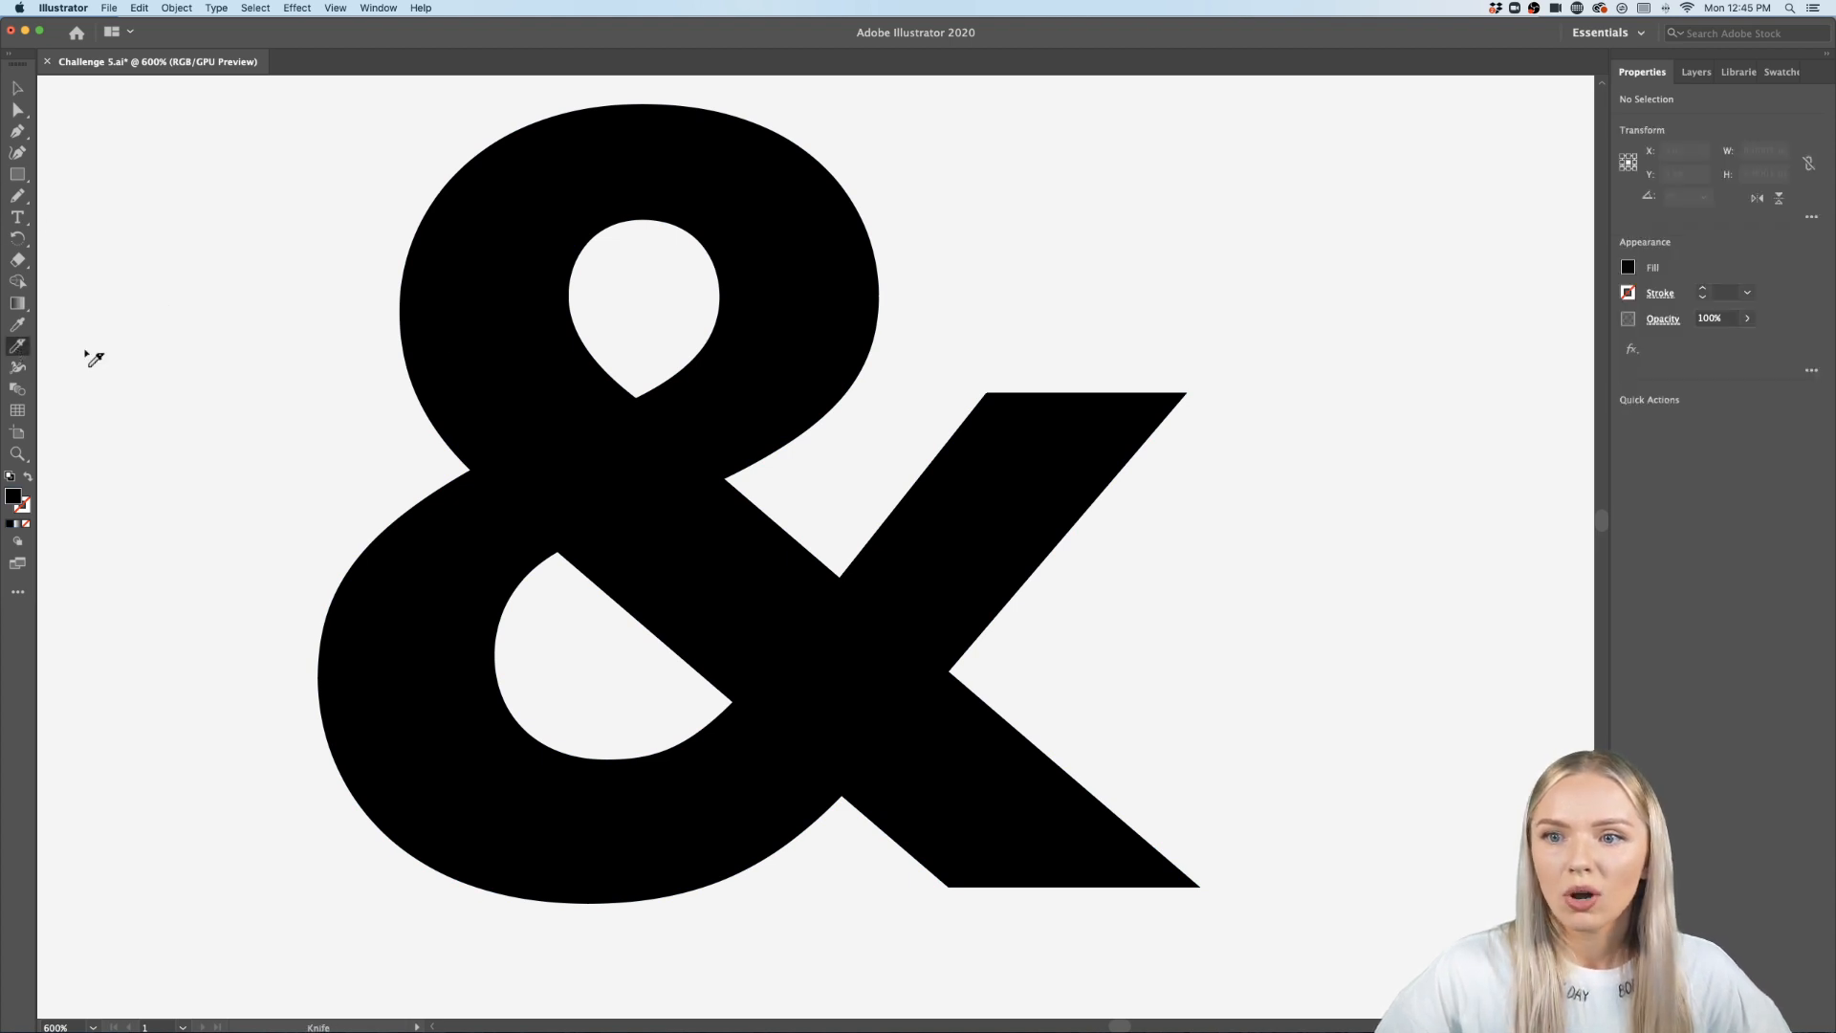
scroll(504, 348, "down", 2)
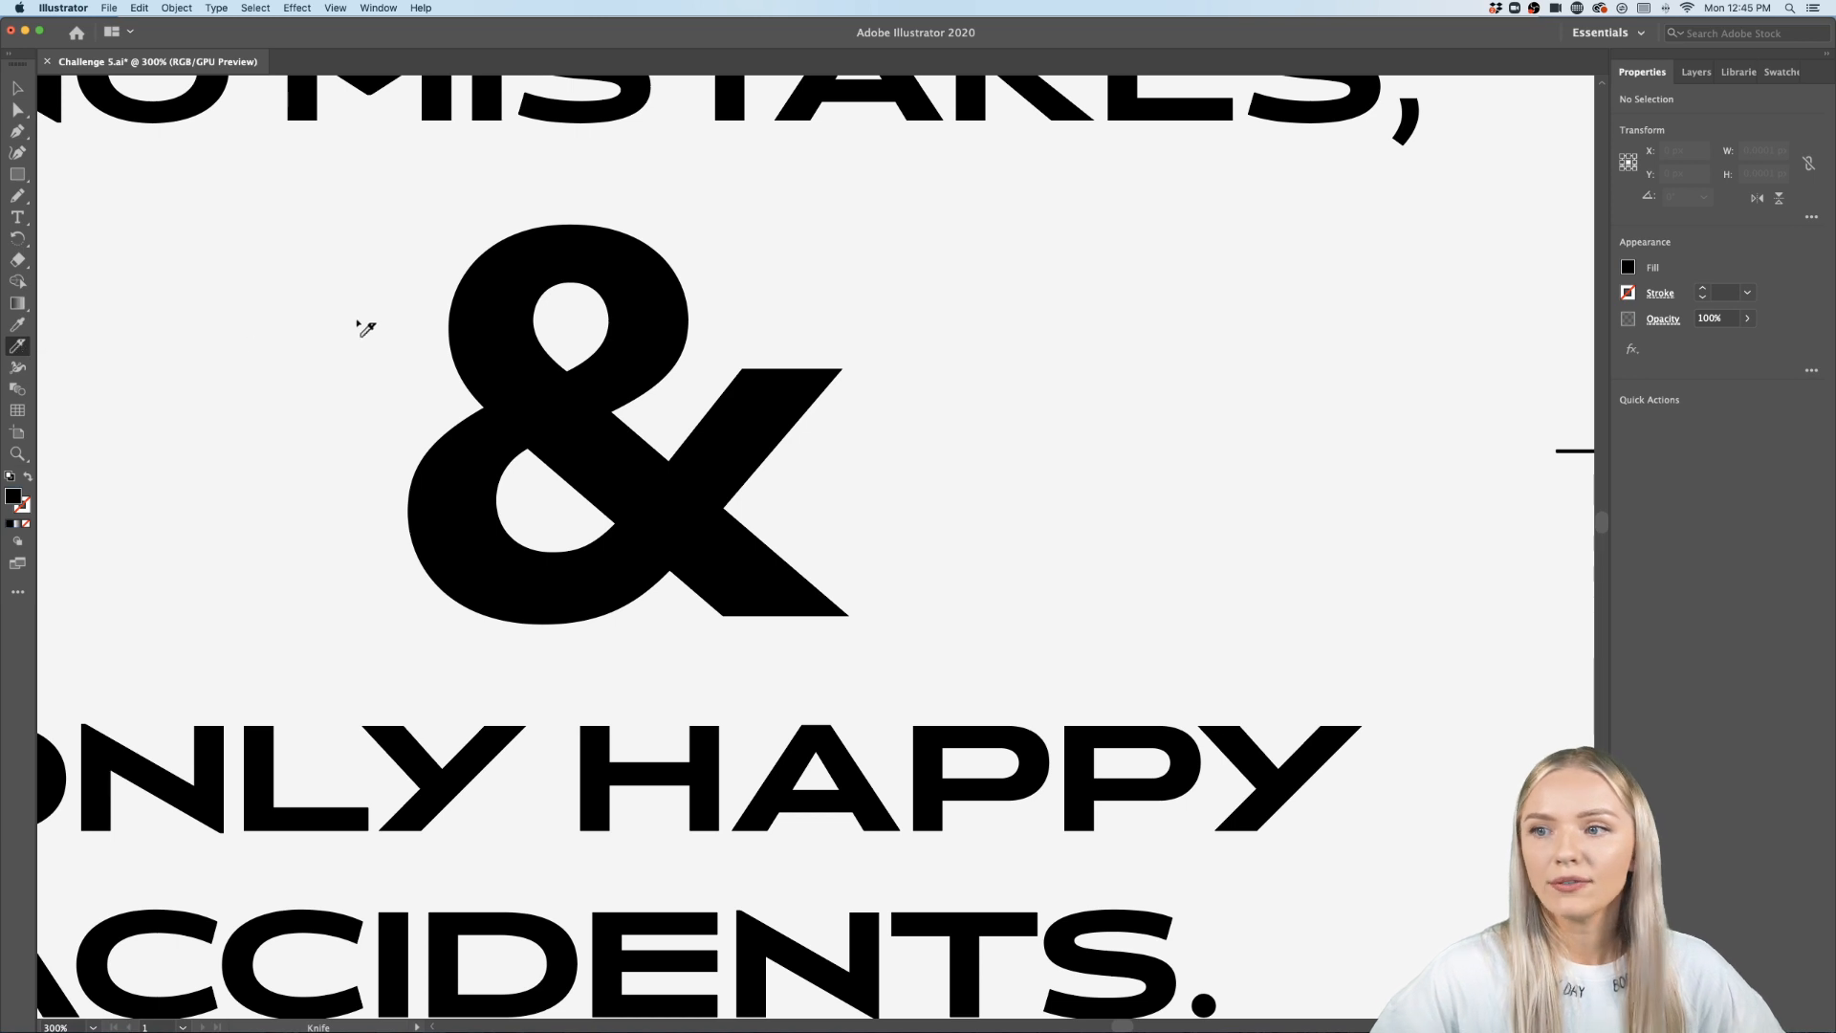
mouse_move(316, 330)
left_mouse_down()
mouse_move(741, 219)
mouse_move(696, 273)
mouse_move(321, 395)
mouse_move(309, 421)
mouse_move(934, 257)
left_mouse_up()
mouse_move(887, 325)
left_mouse_down()
mouse_move(313, 546)
mouse_move(717, 369)
mouse_move(865, 330)
mouse_move(484, 586)
mouse_move(311, 633)
left_mouse_up()
mouse_move(463, 631)
left_mouse_down()
mouse_move(632, 576)
mouse_move(977, 422)
mouse_move(437, 672)
mouse_move(737, 507)
mouse_move(910, 438)
mouse_move(611, 683)
left_mouse_up()
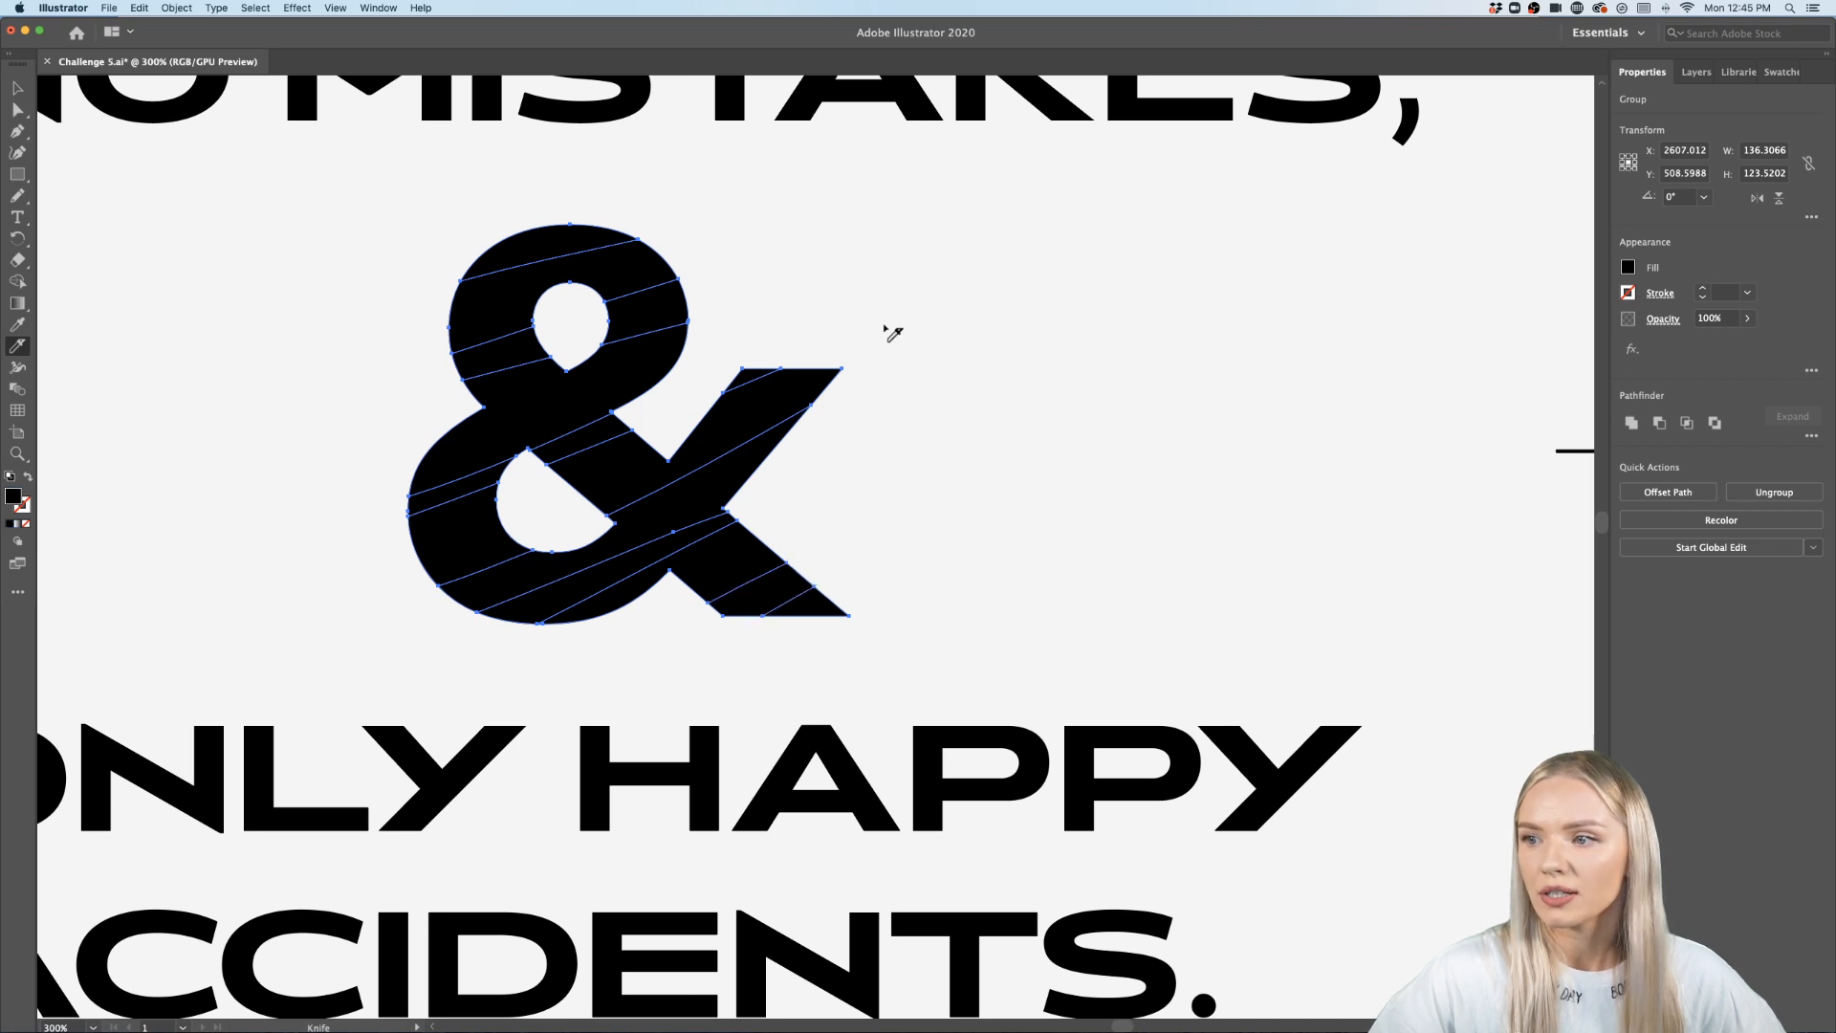
mouse_move(881, 346)
left_mouse_down()
mouse_move(564, 504)
mouse_move(310, 591)
left_mouse_up()
left_click_drag(380, 448, 811, 300)
left_click_drag(491, 312, 809, 202)
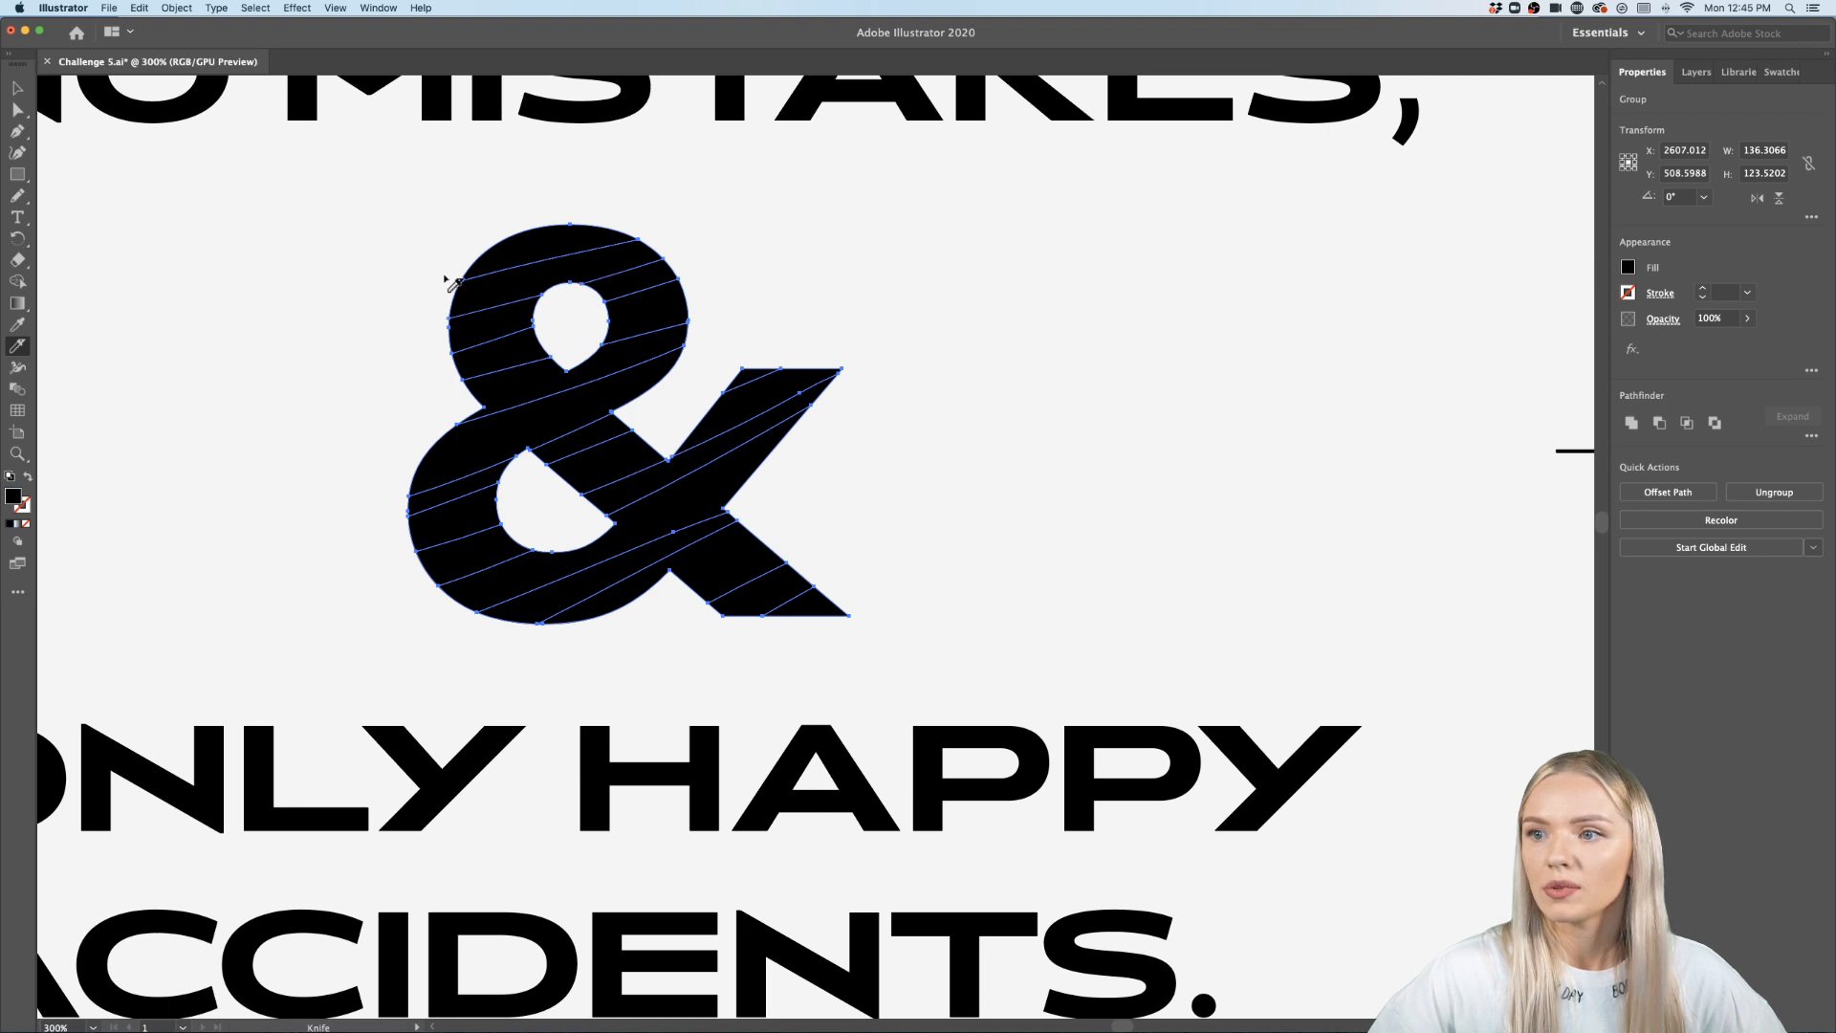
left_click_drag(445, 279, 742, 211)
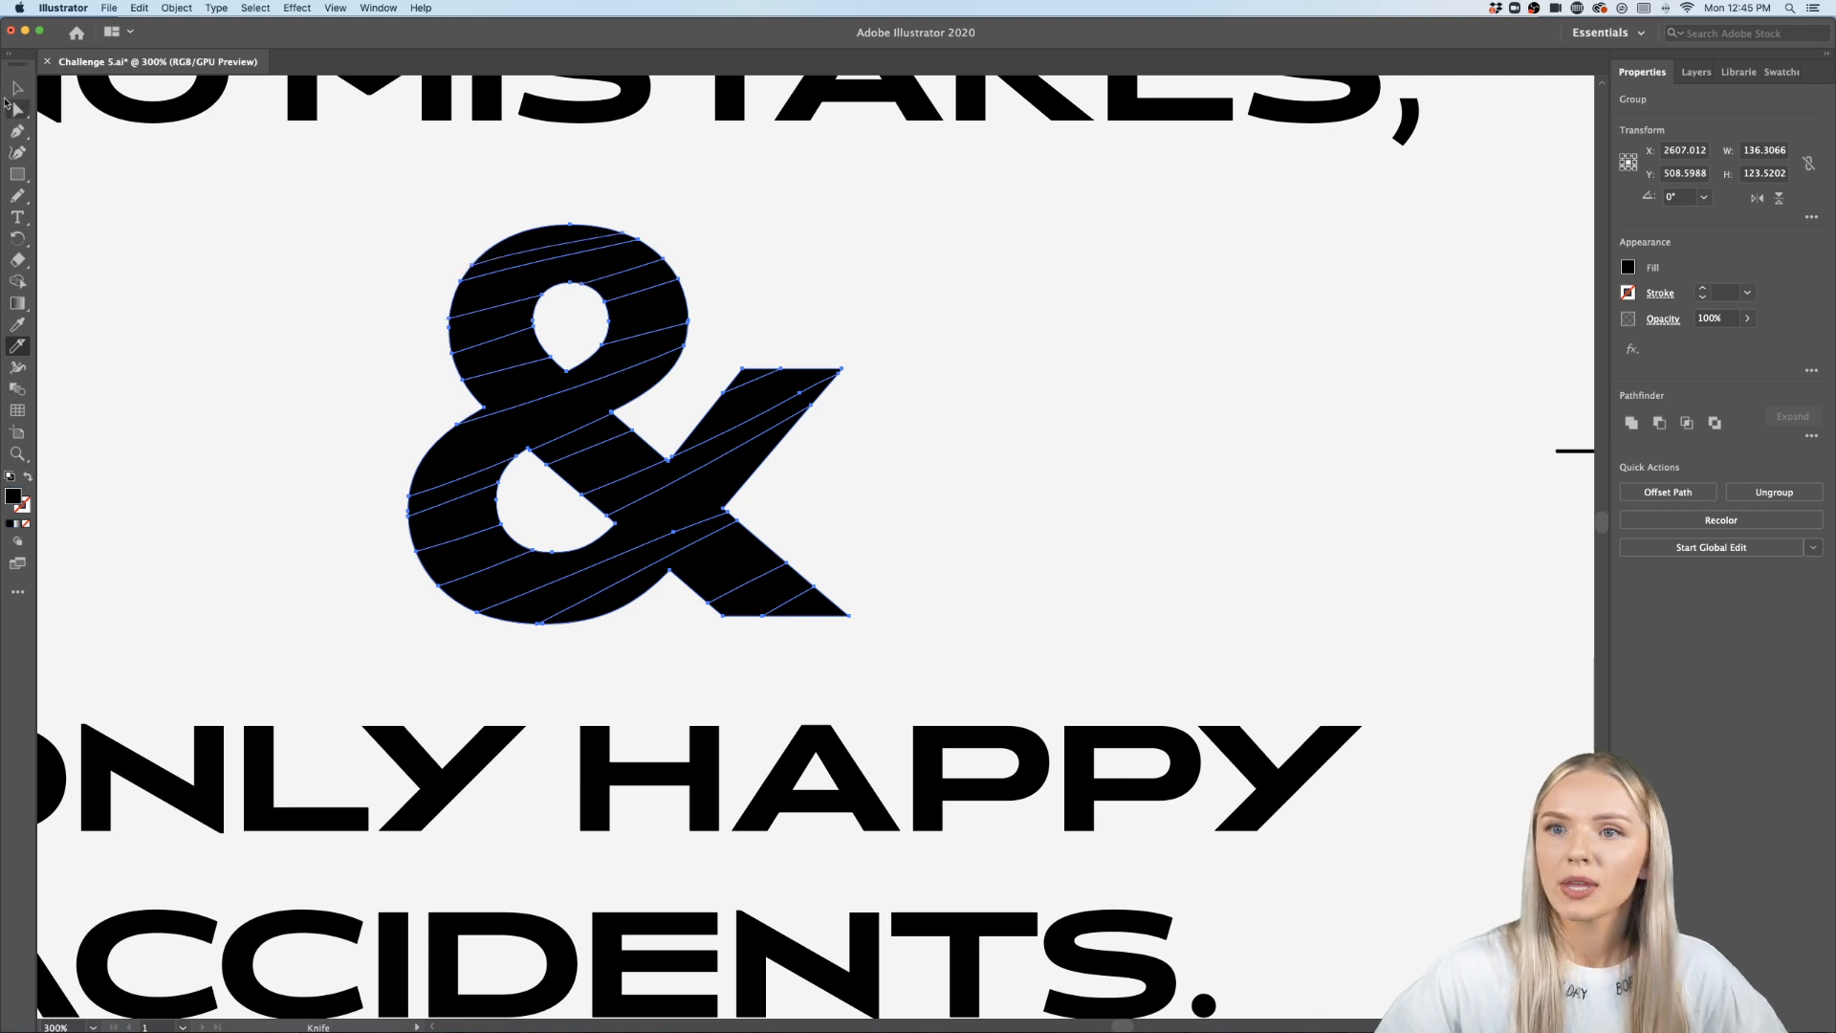
- Enter the ampersand group, select alternating diagonal stripes and delete them
left_click(17, 88)
scroll(709, 460, "up", 2)
scroll(709, 460, "up", 3)
scroll(710, 459, "left", 3)
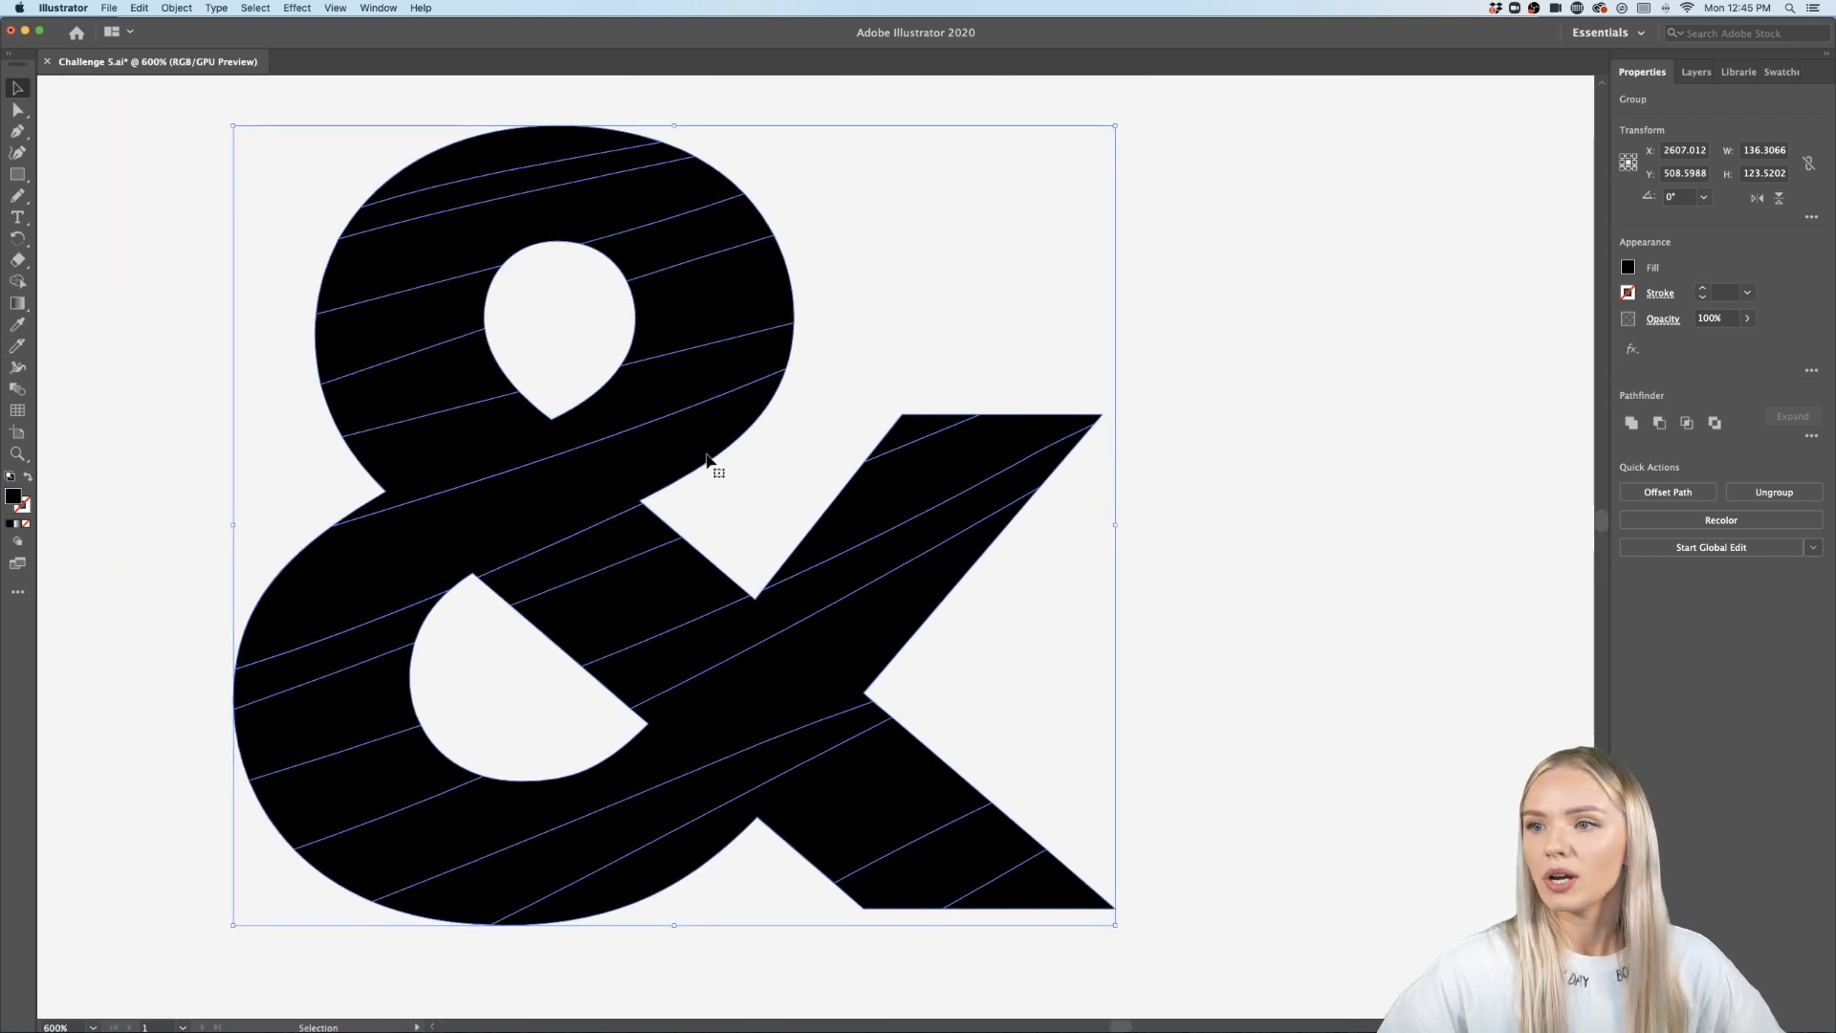
double_click(523, 187)
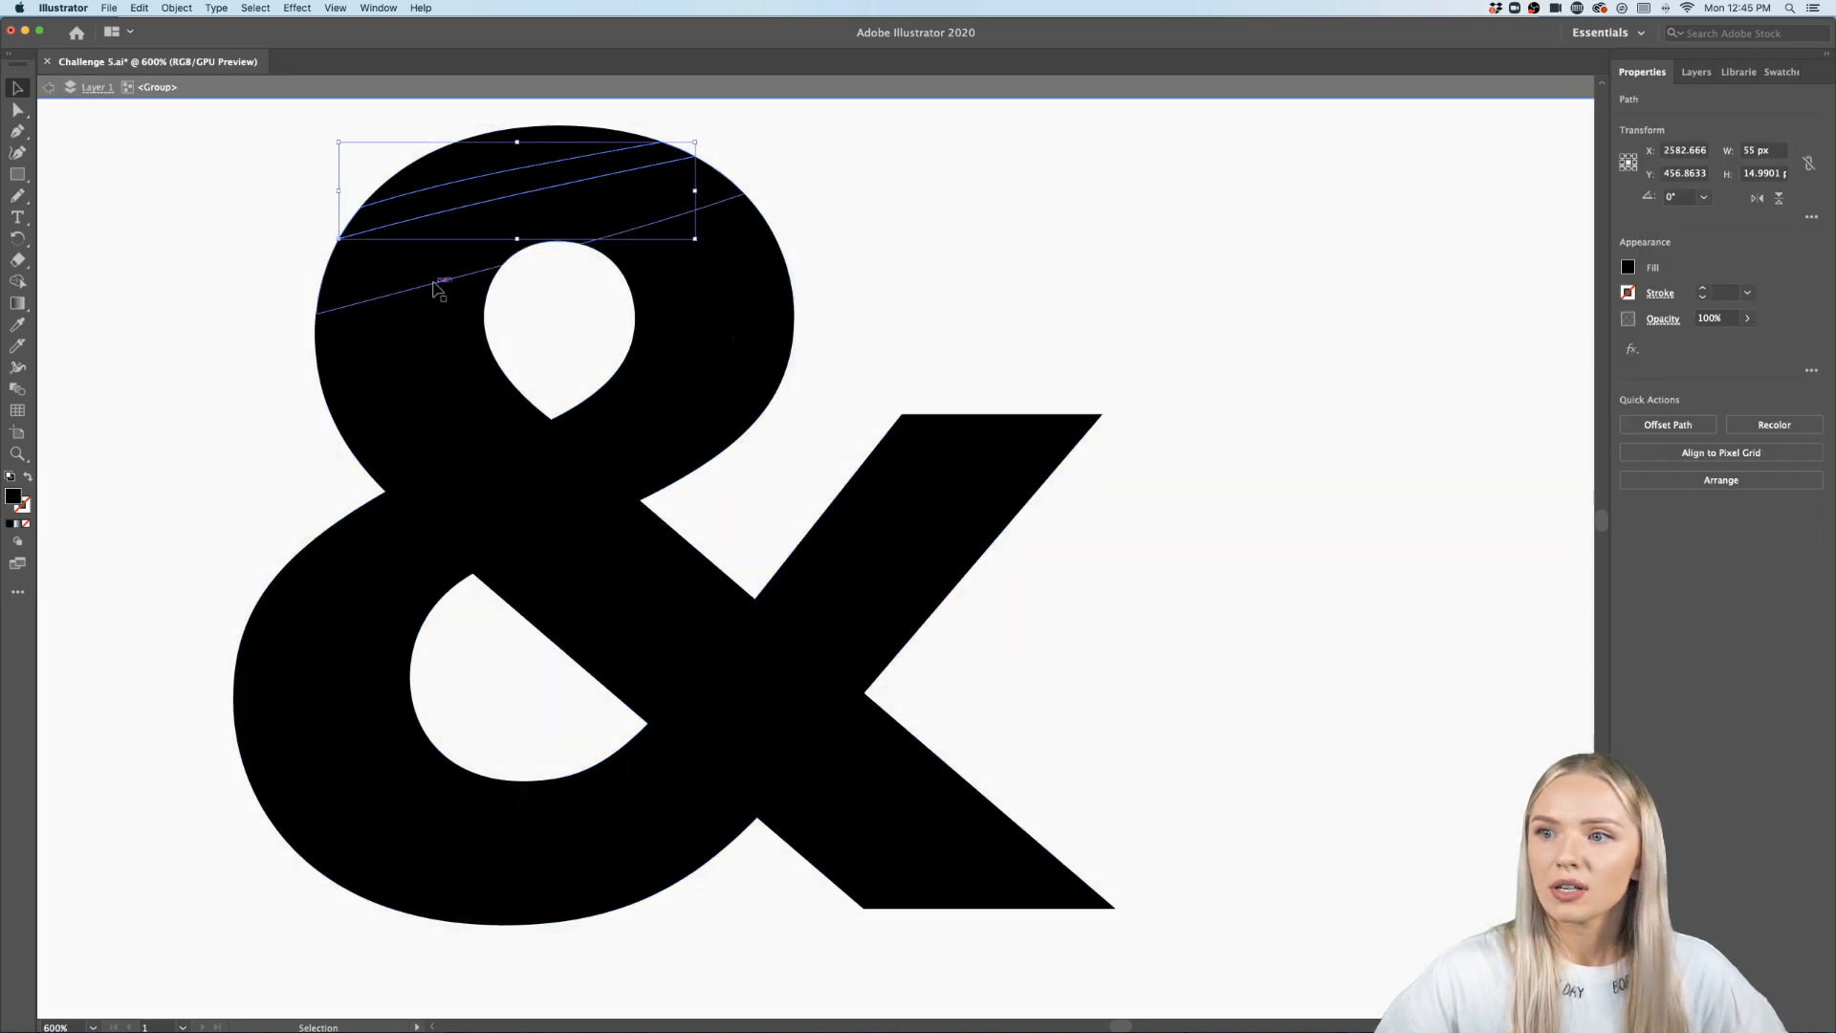
left_click(427, 323, "shift")
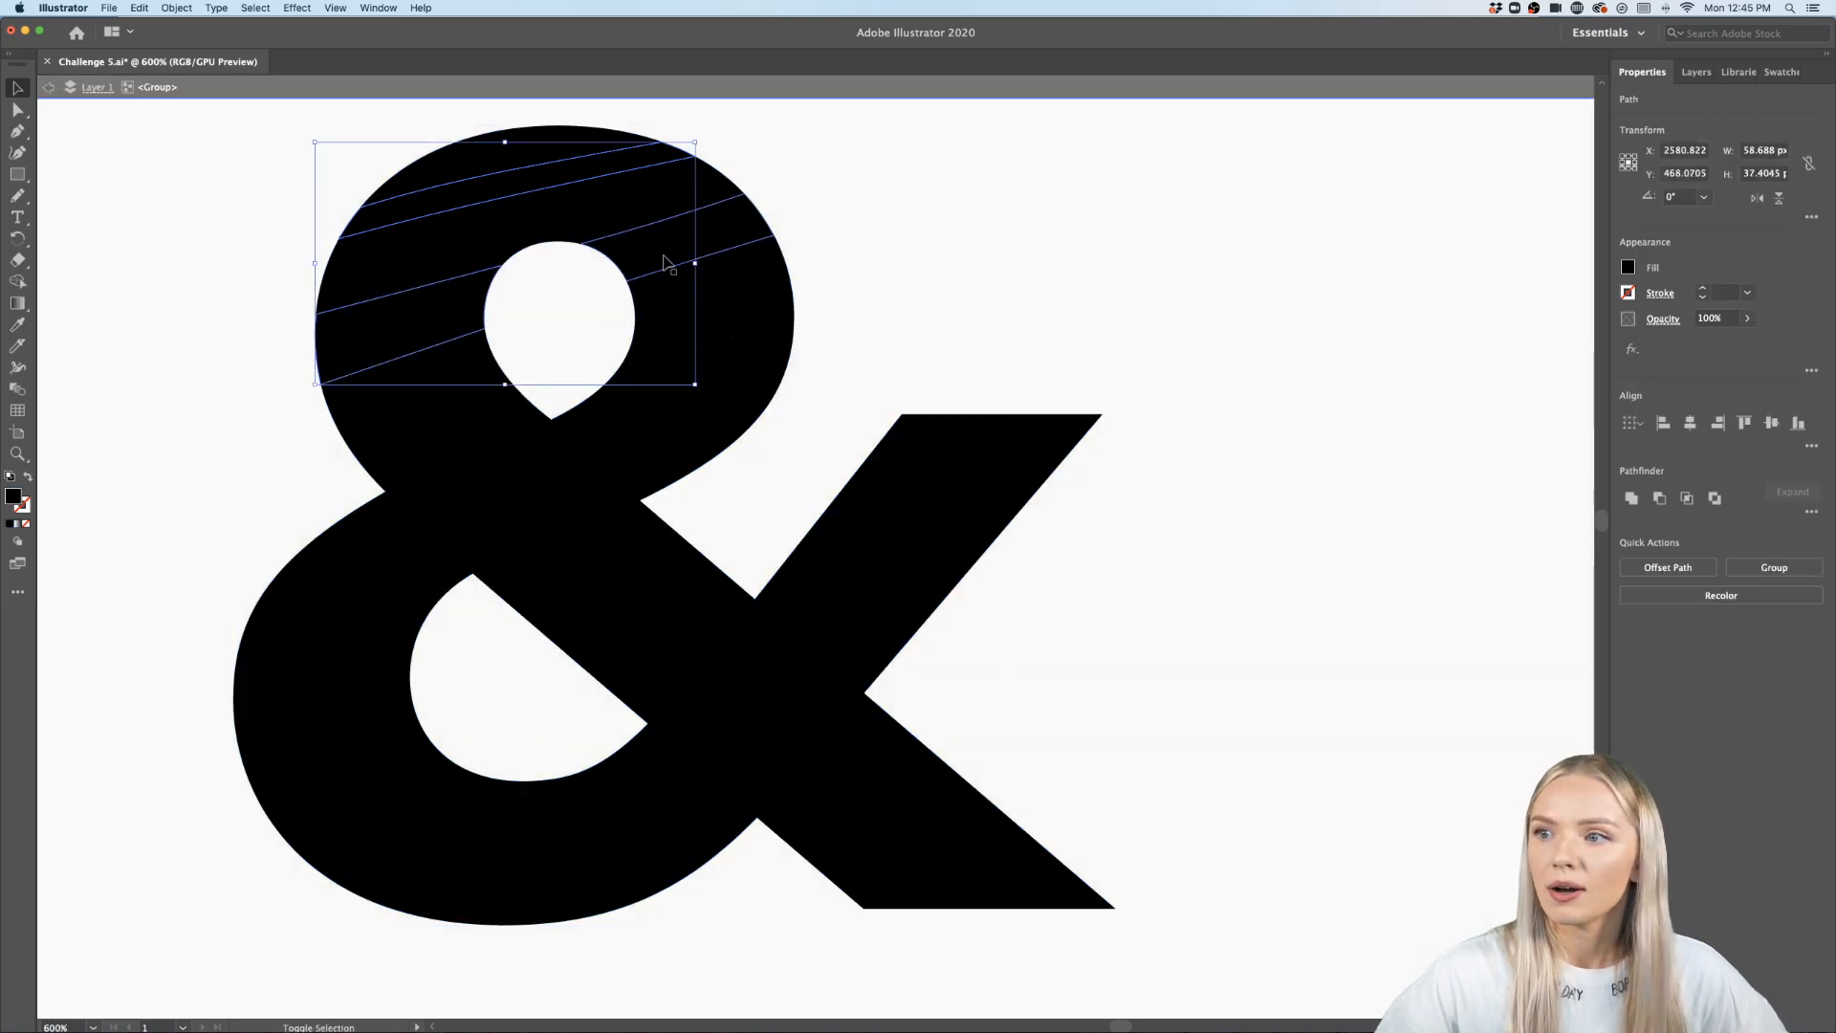
left_click(669, 283, "shift")
left_click(683, 378, "shift")
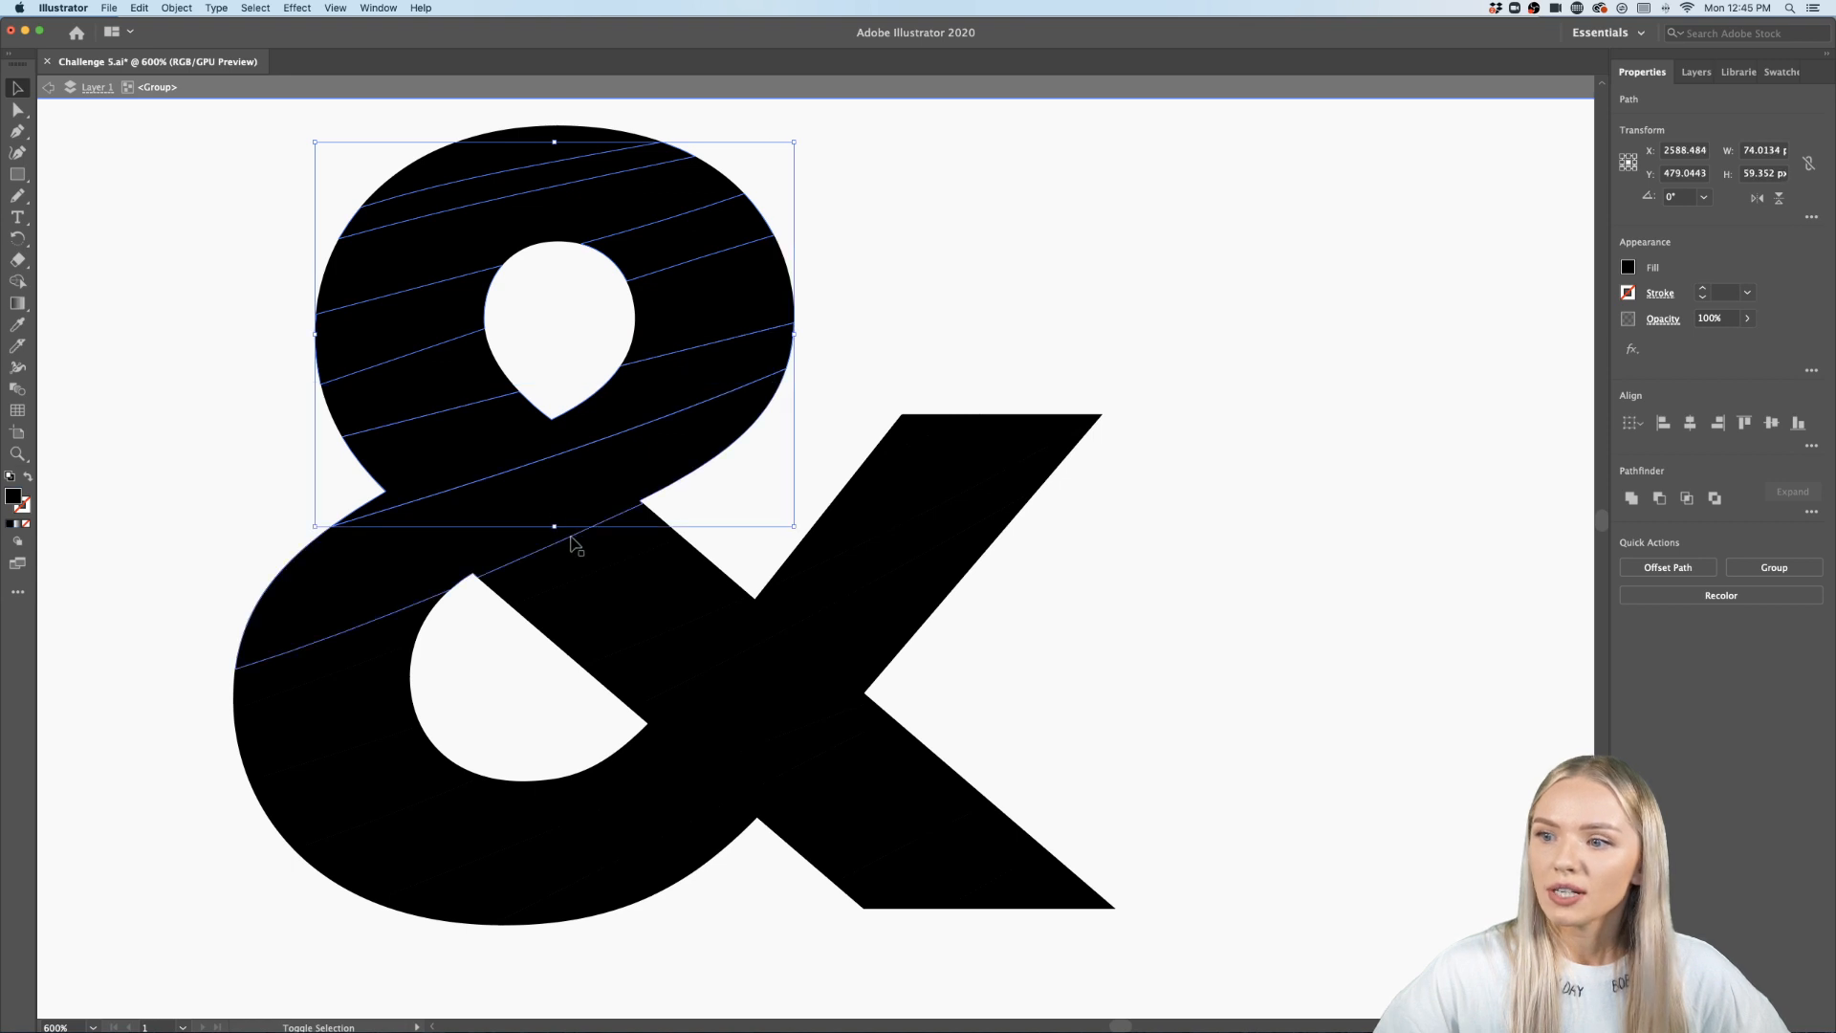
left_click(543, 578, "shift")
left_click(342, 660, "shift")
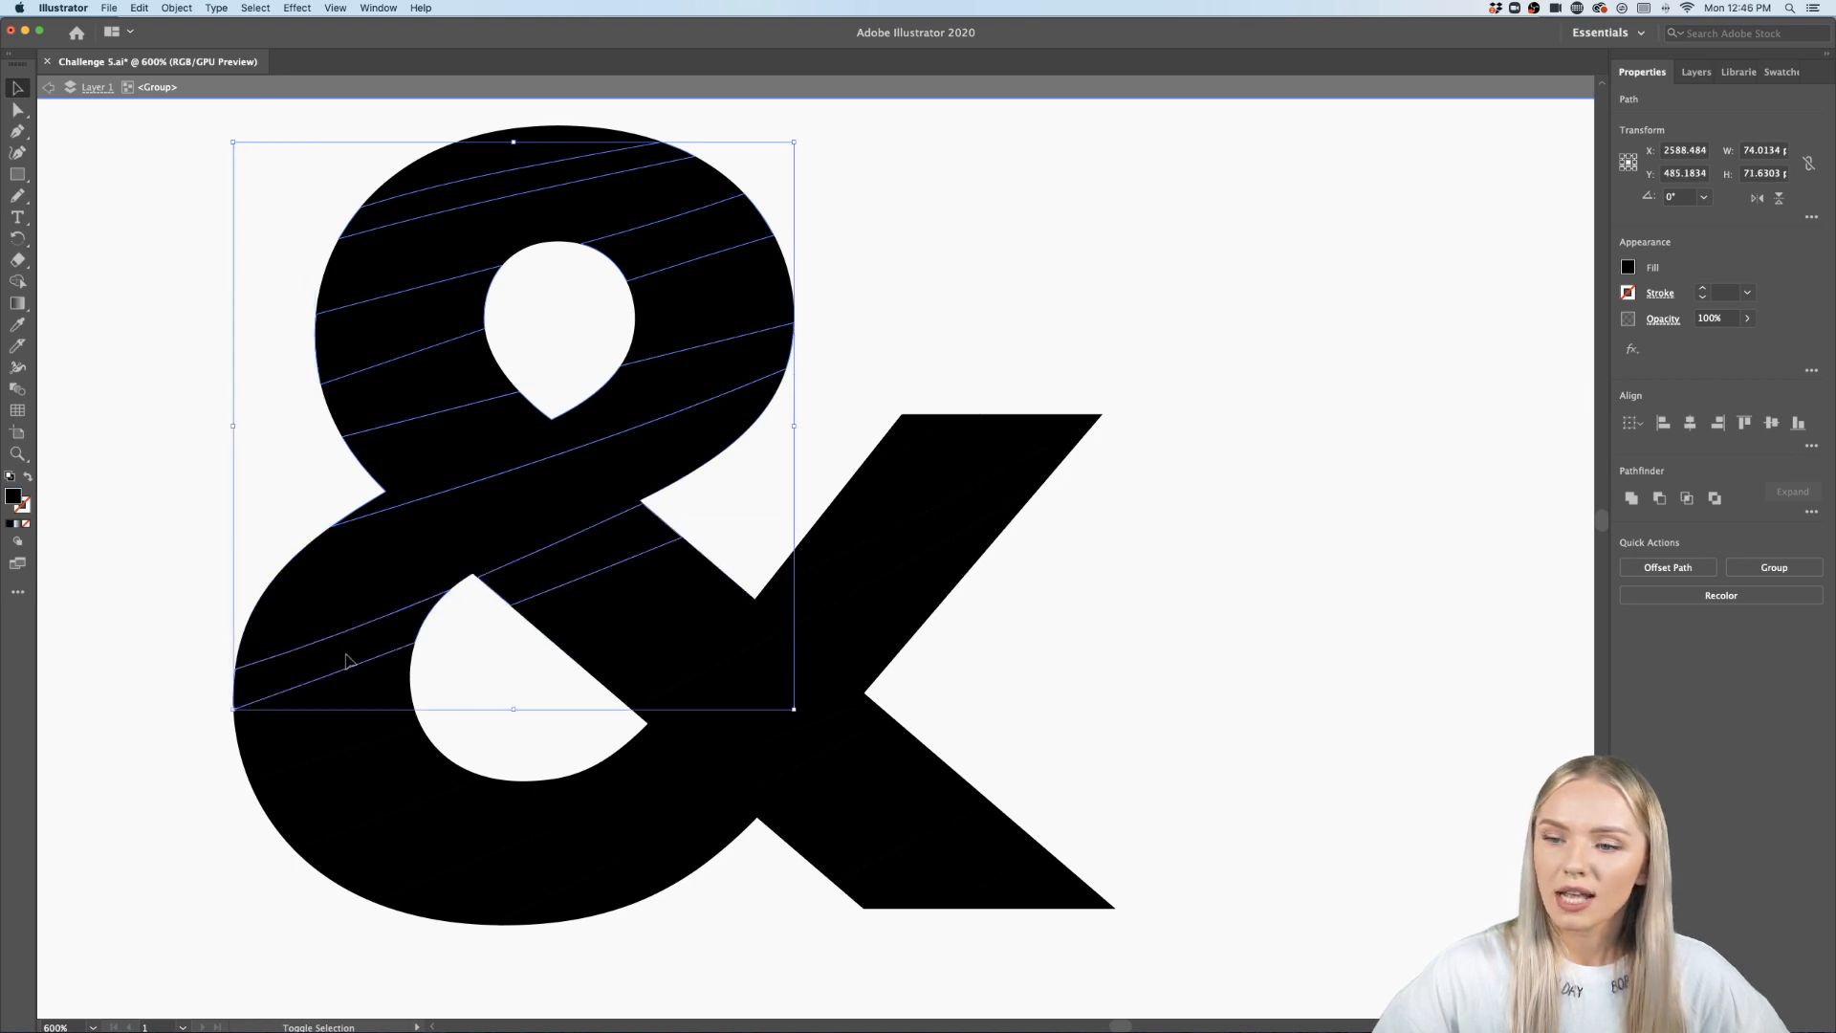
left_click(397, 765, "shift")
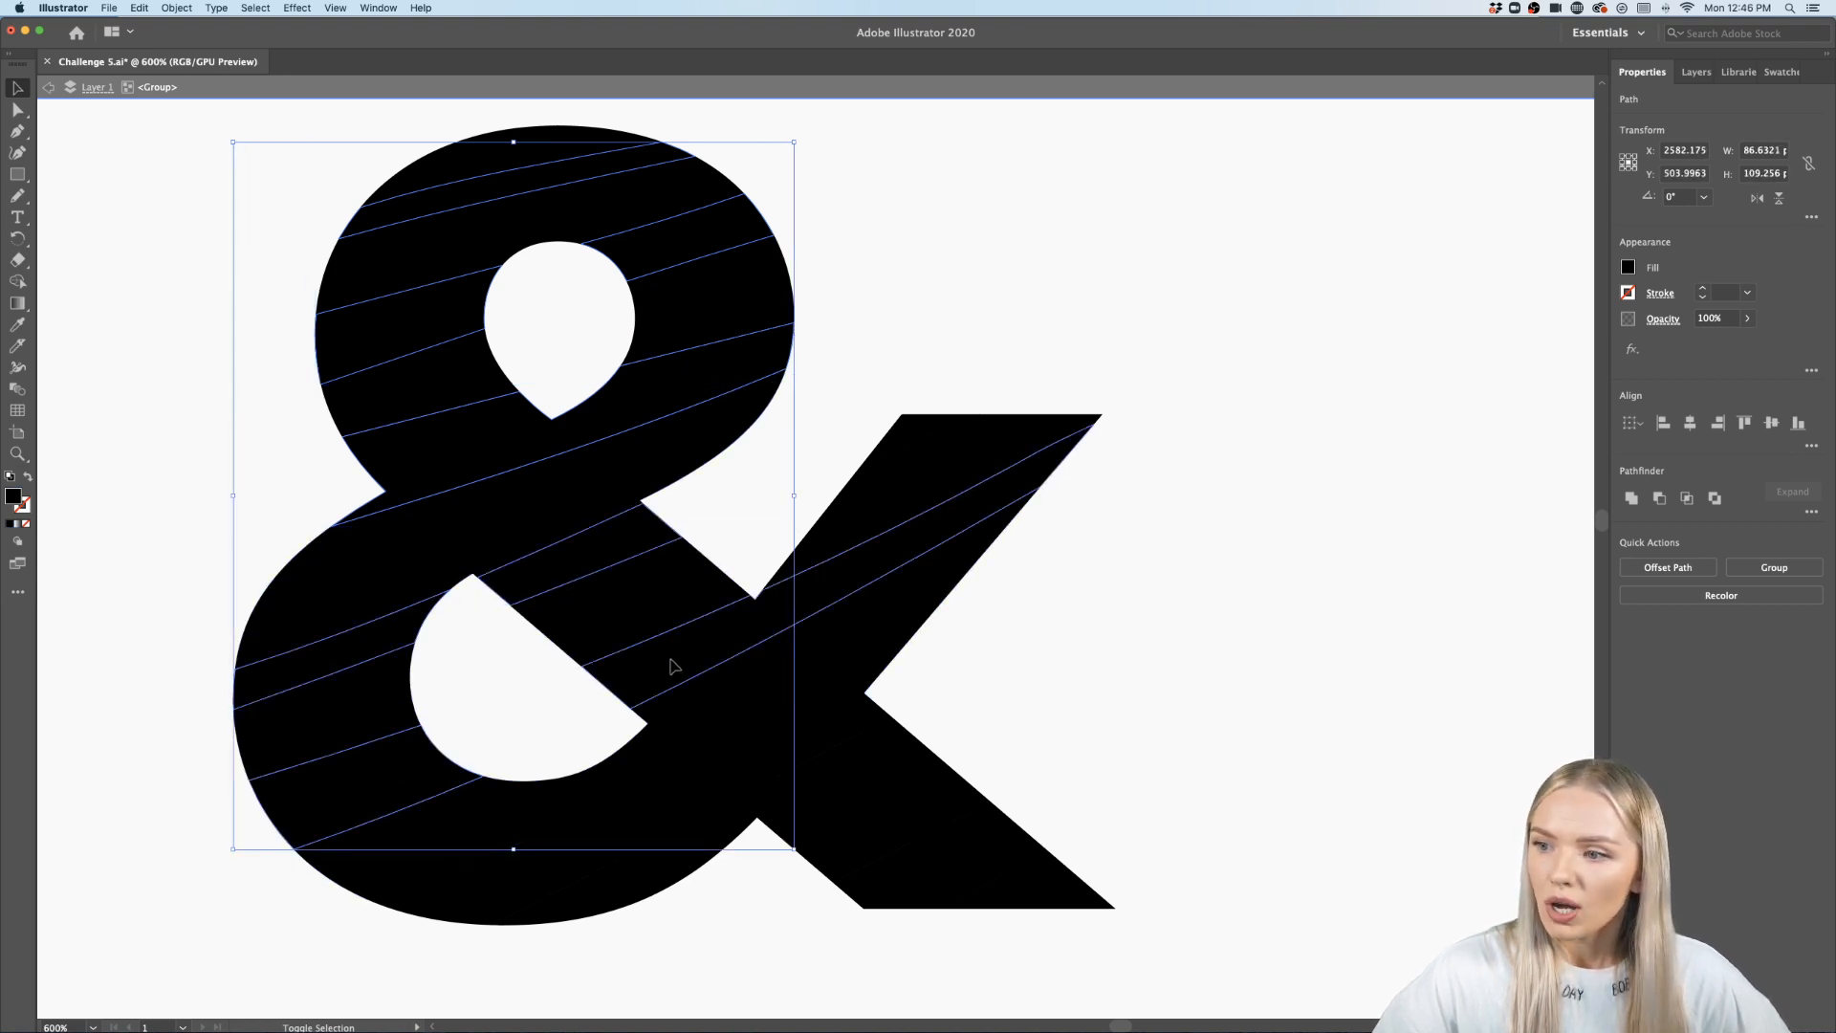
left_click(672, 666, "shift")
left_click(932, 431, "shift")
left_click(693, 796, "shift")
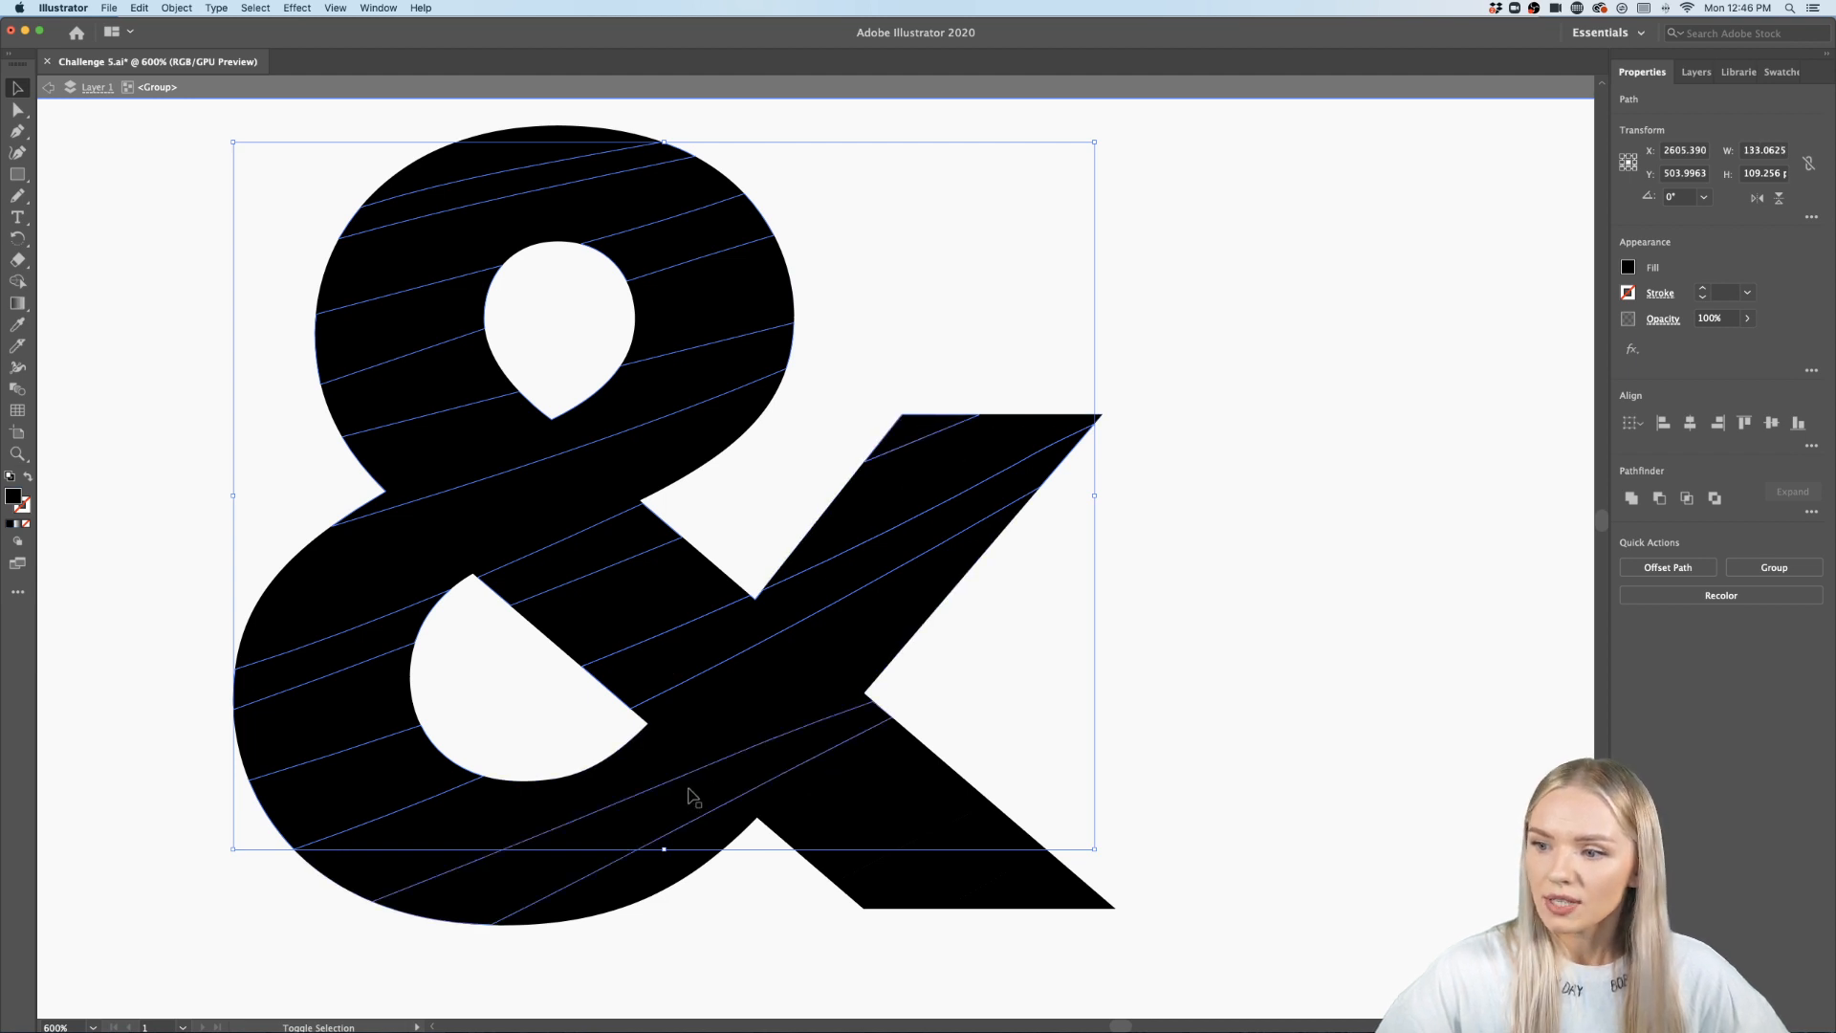
left_click(954, 881, "shift")
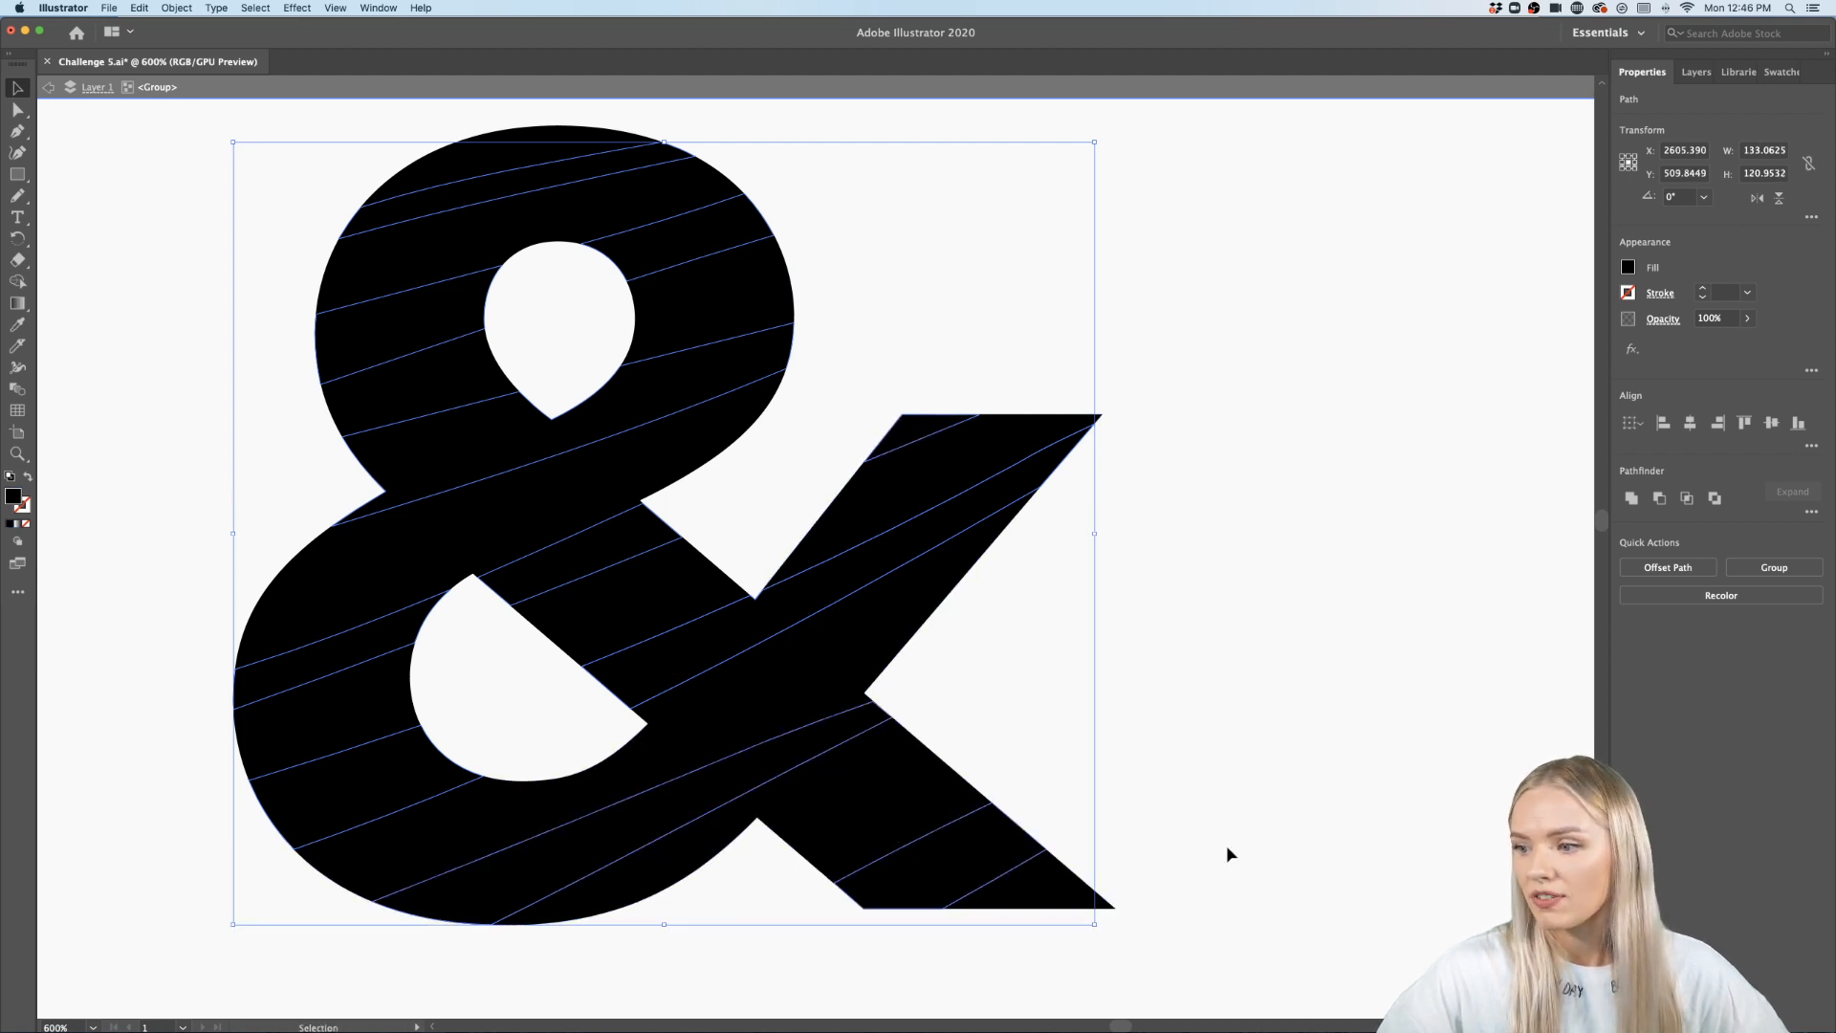
key("Delete")
- Delete the whole striped ampersand from the poster
scroll(1225, 851, "down", 4)
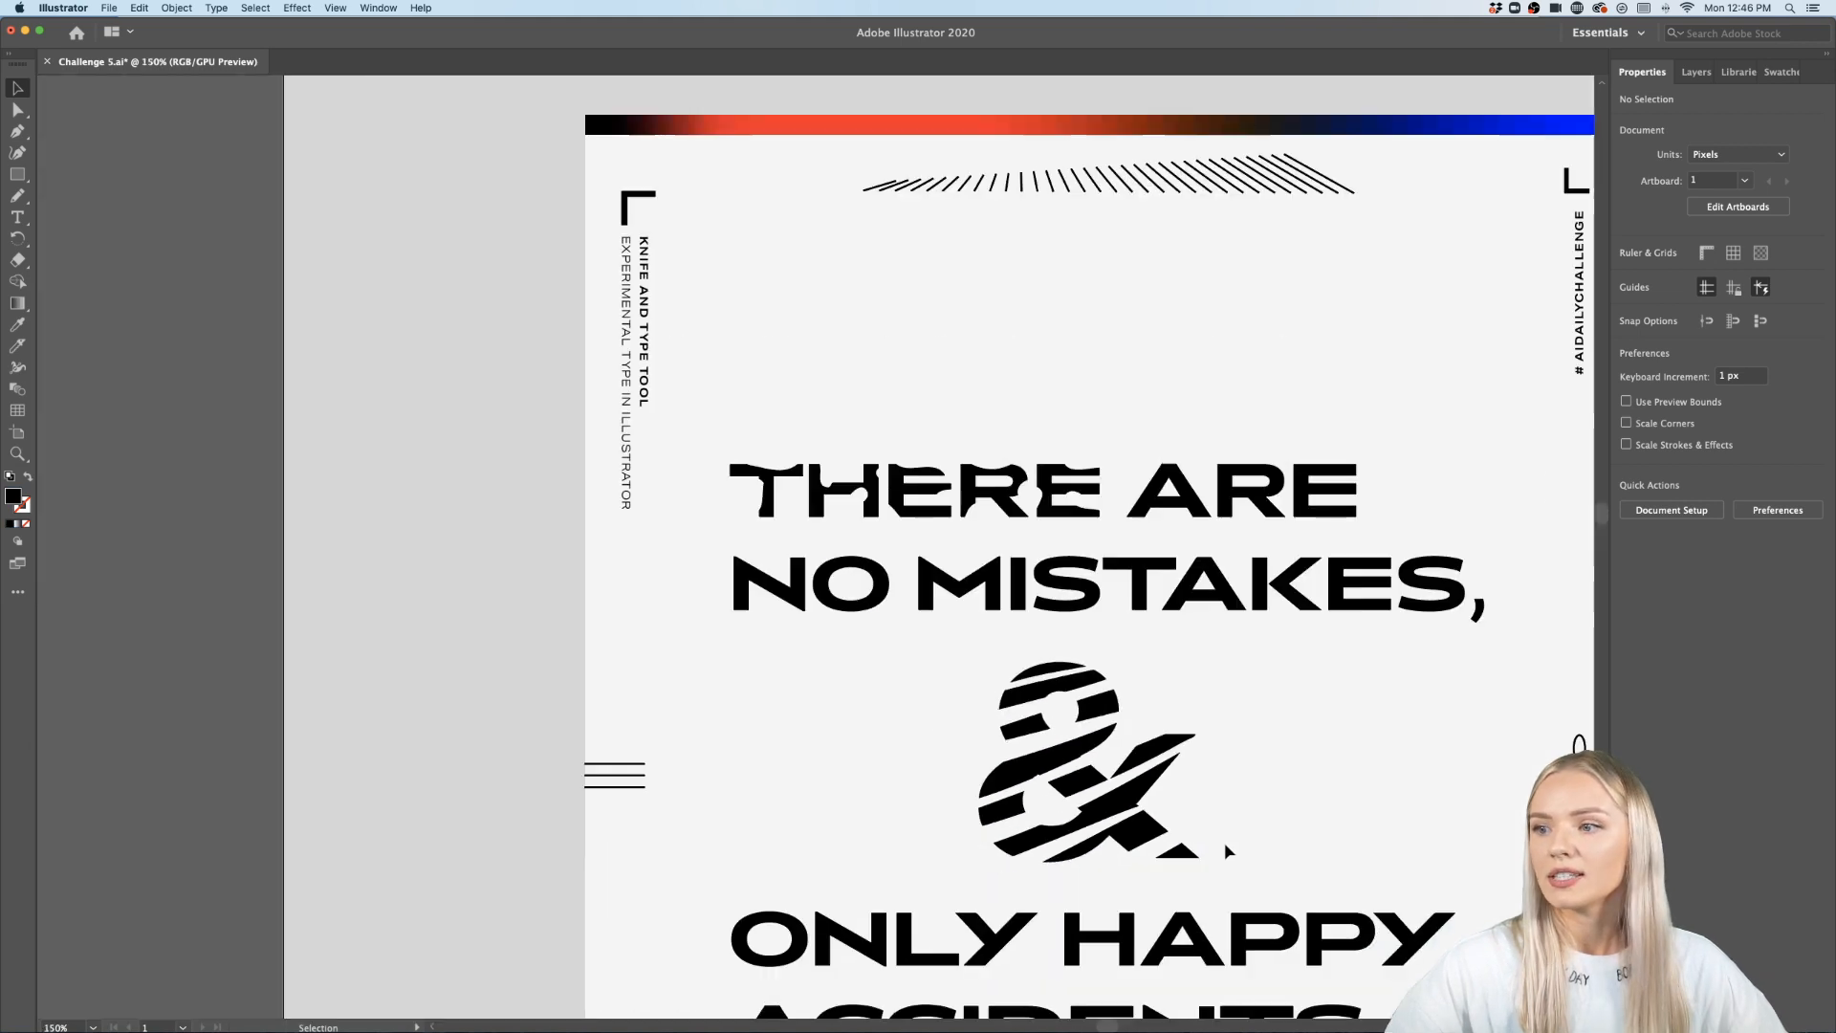
scroll(1303, 848, "right", 5)
scroll(1303, 848, "down", 3)
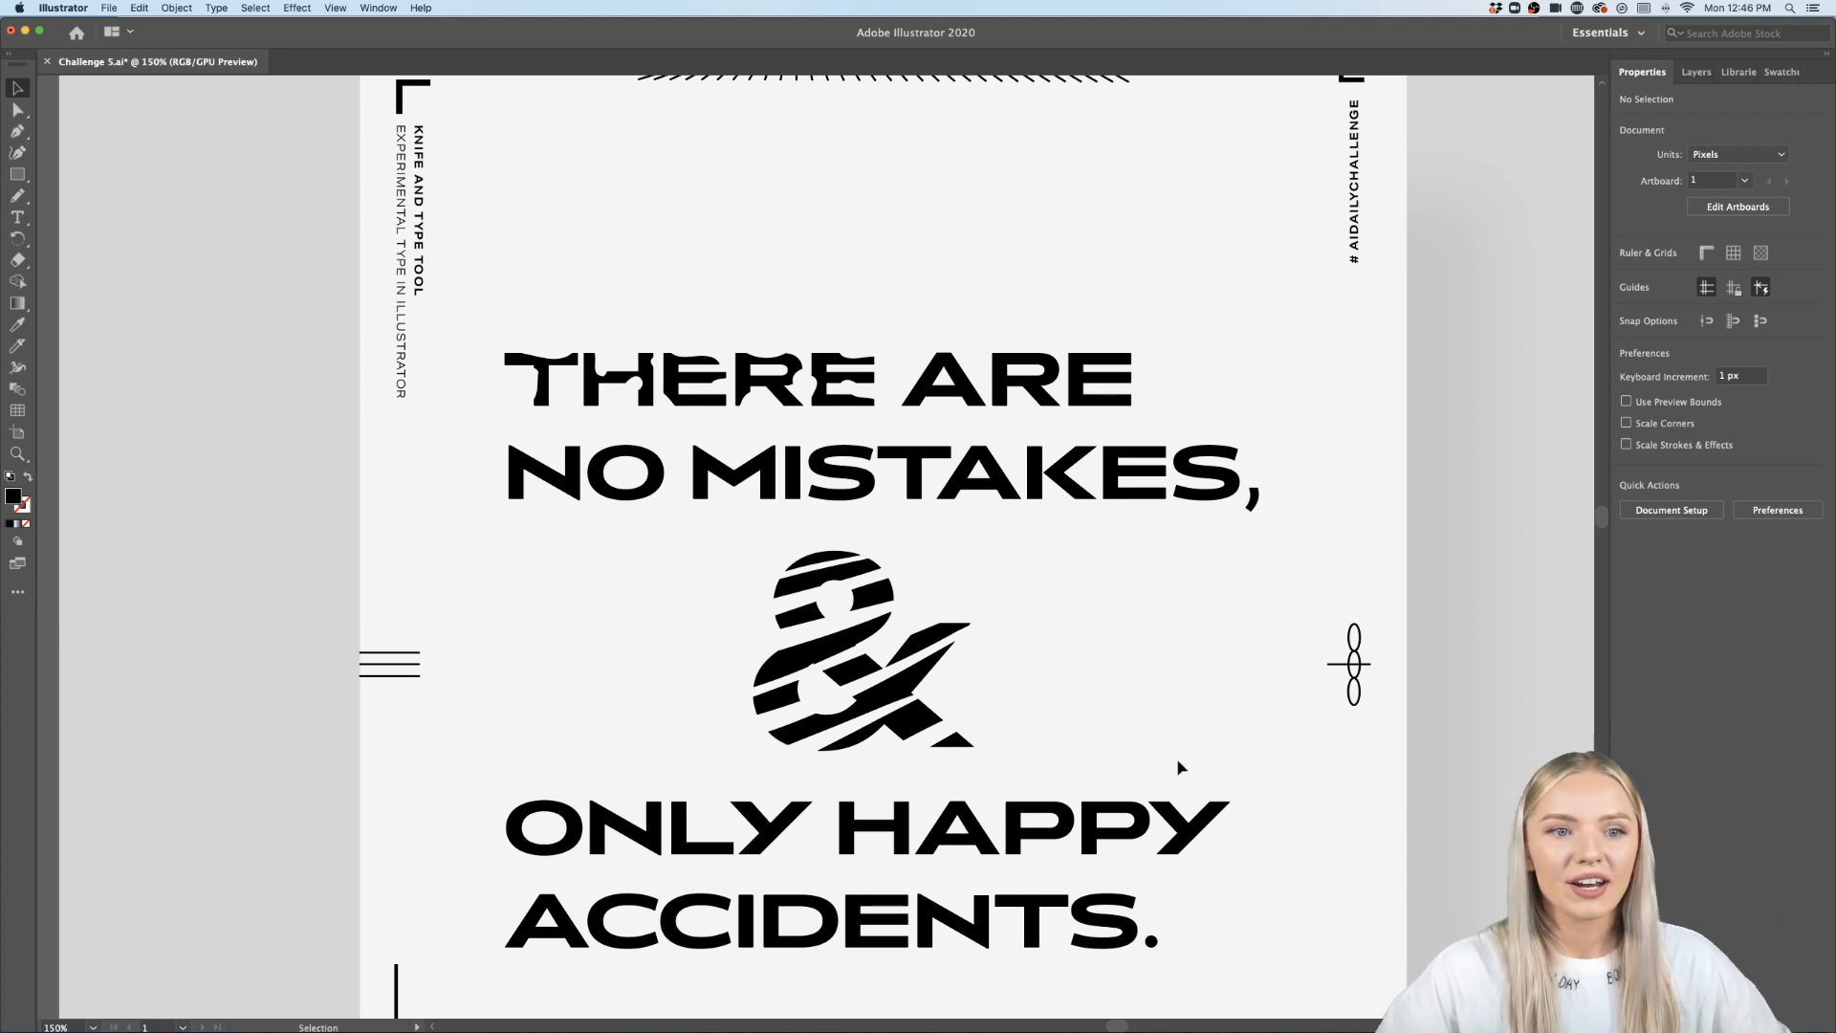
scroll(963, 685, "up", 1)
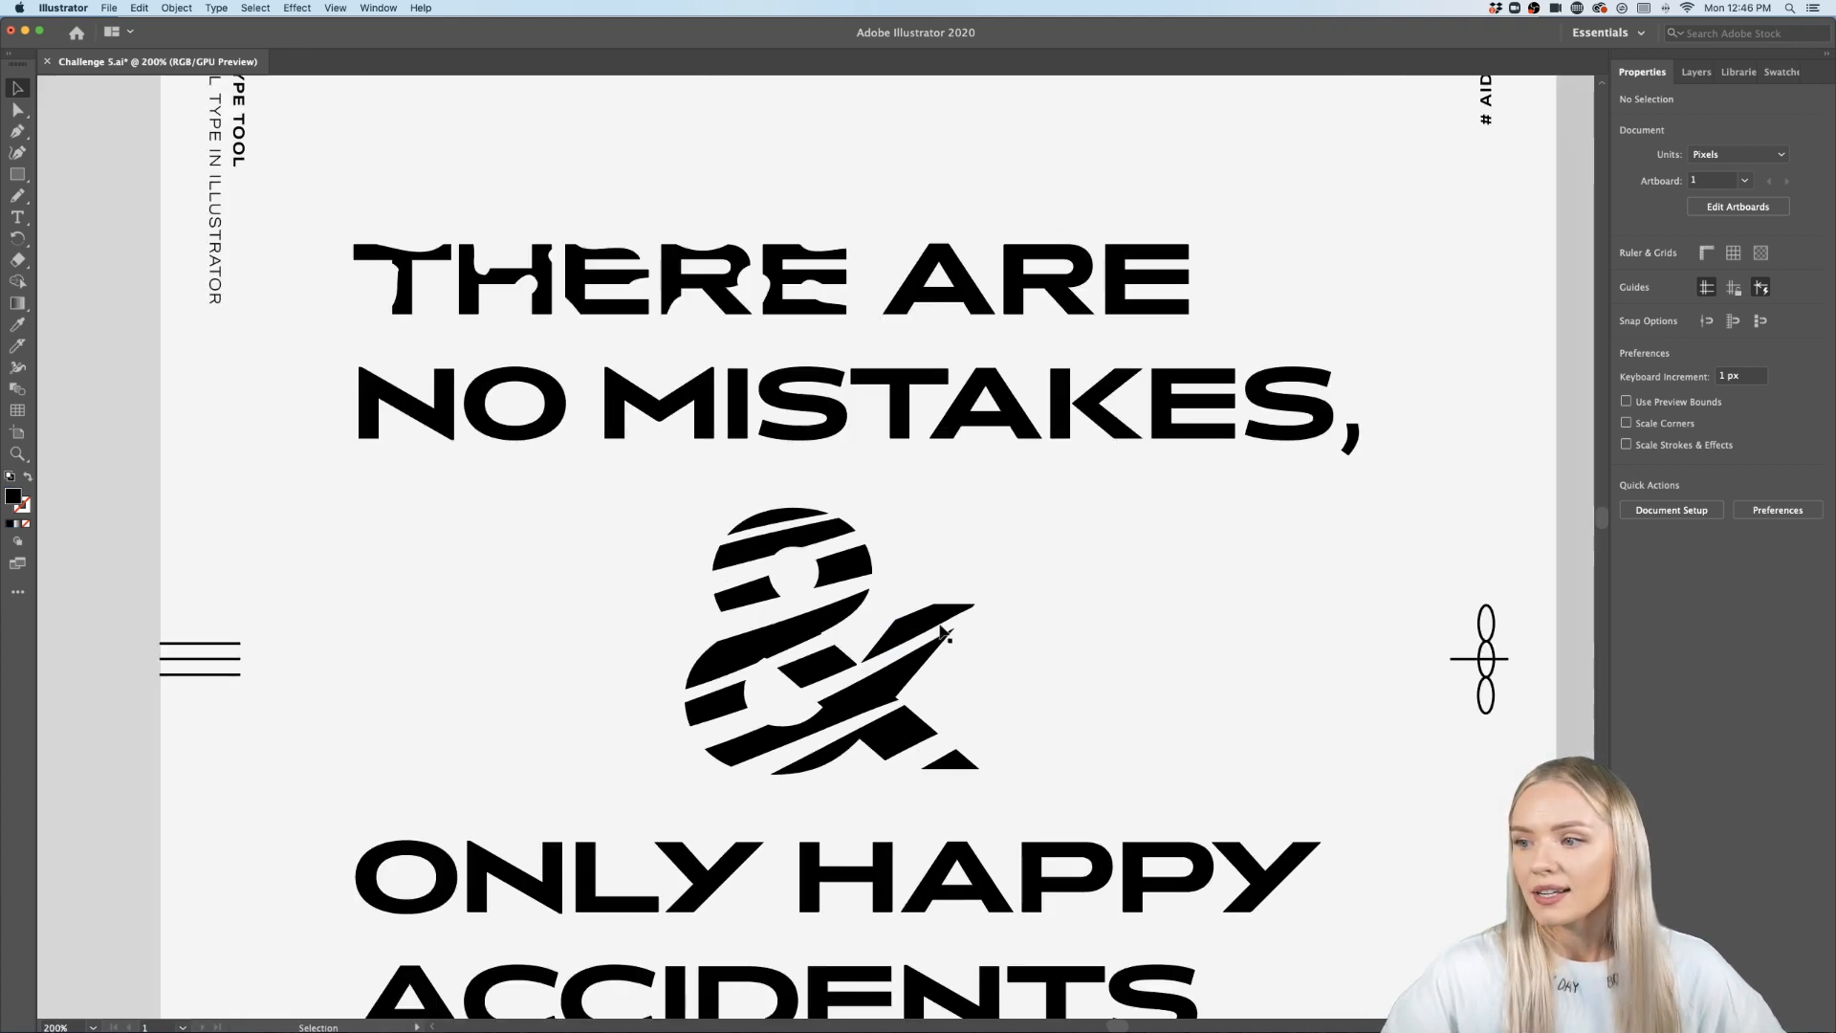
scroll(983, 652, "down", 3)
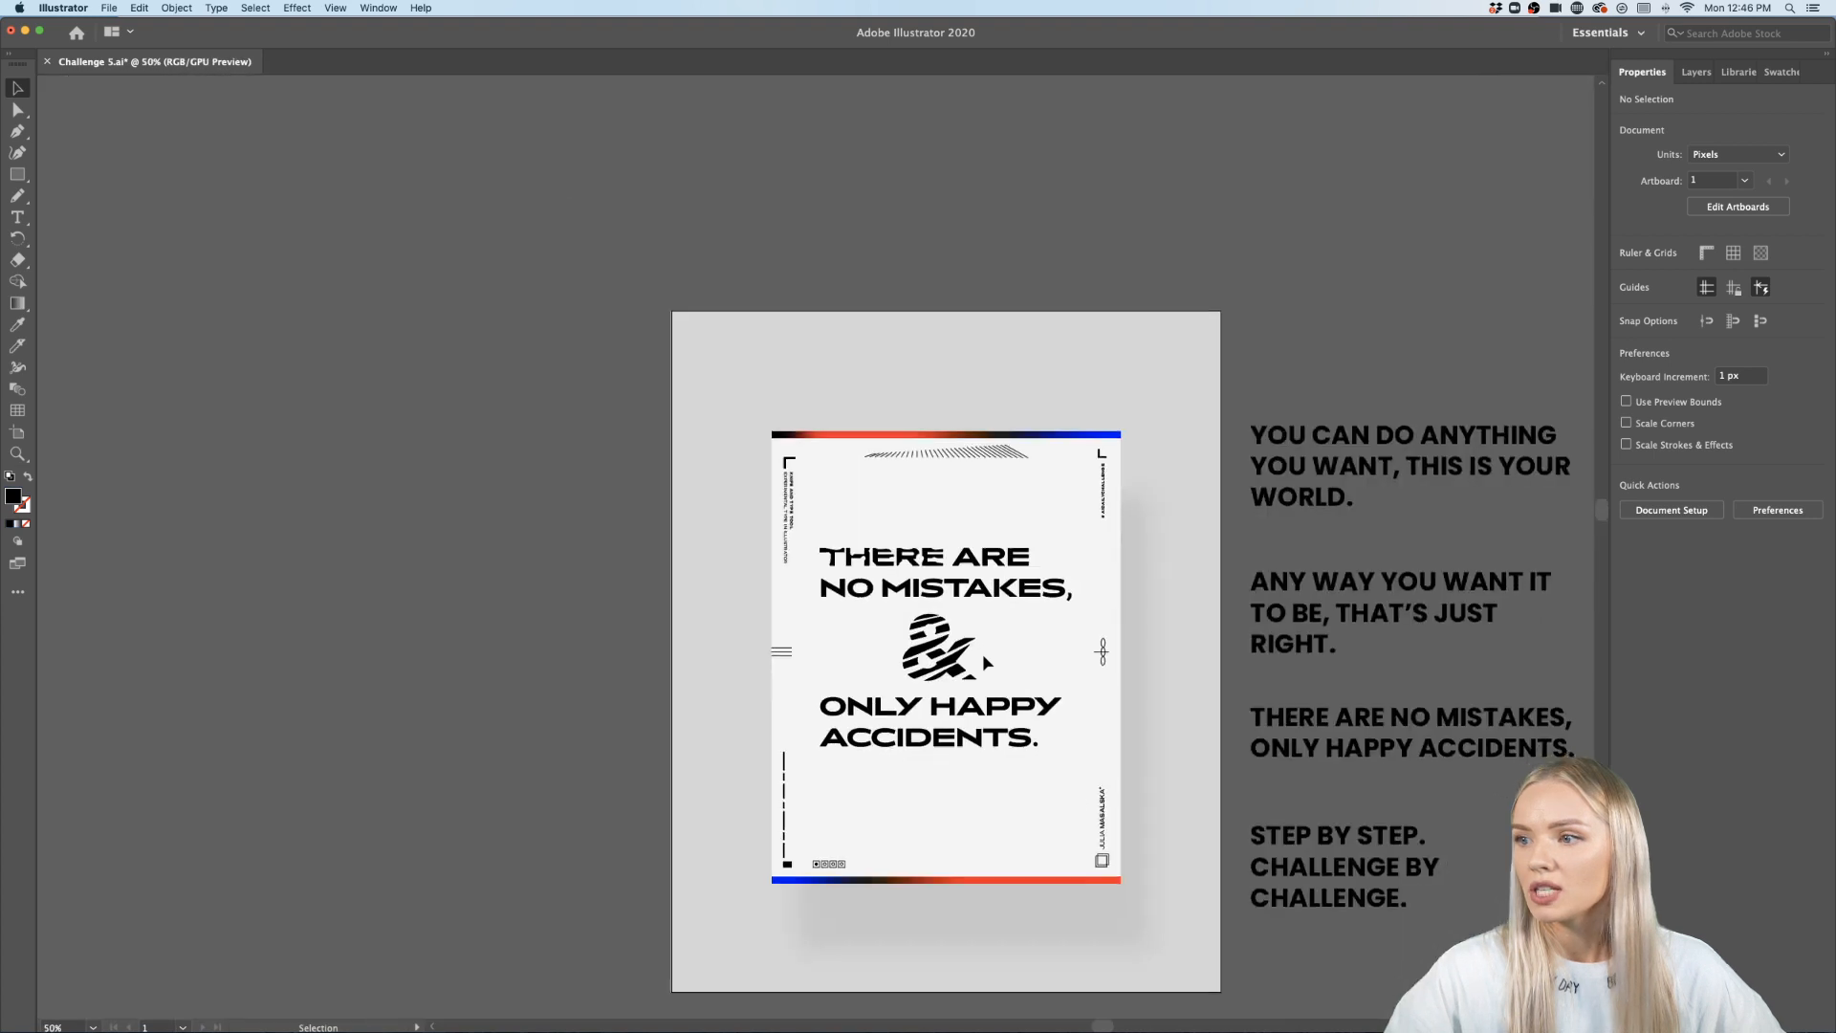
scroll(973, 610, "up", 1)
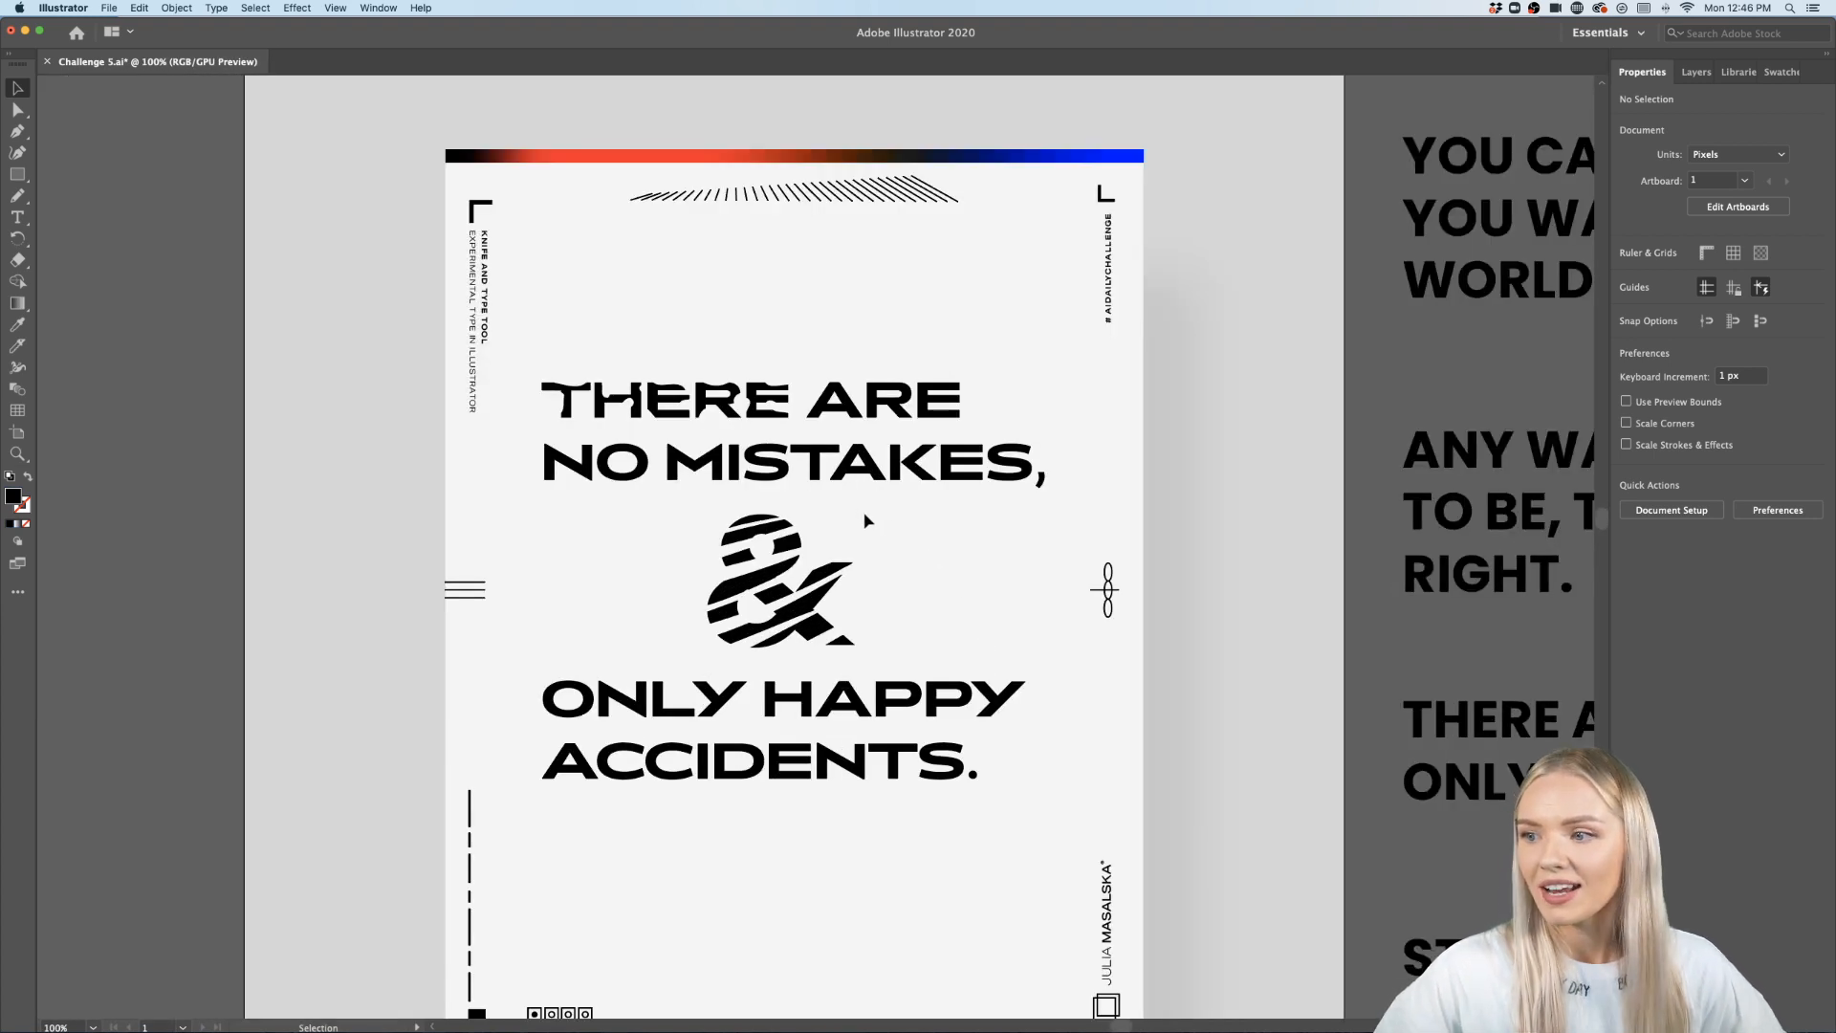
left_click(705, 640)
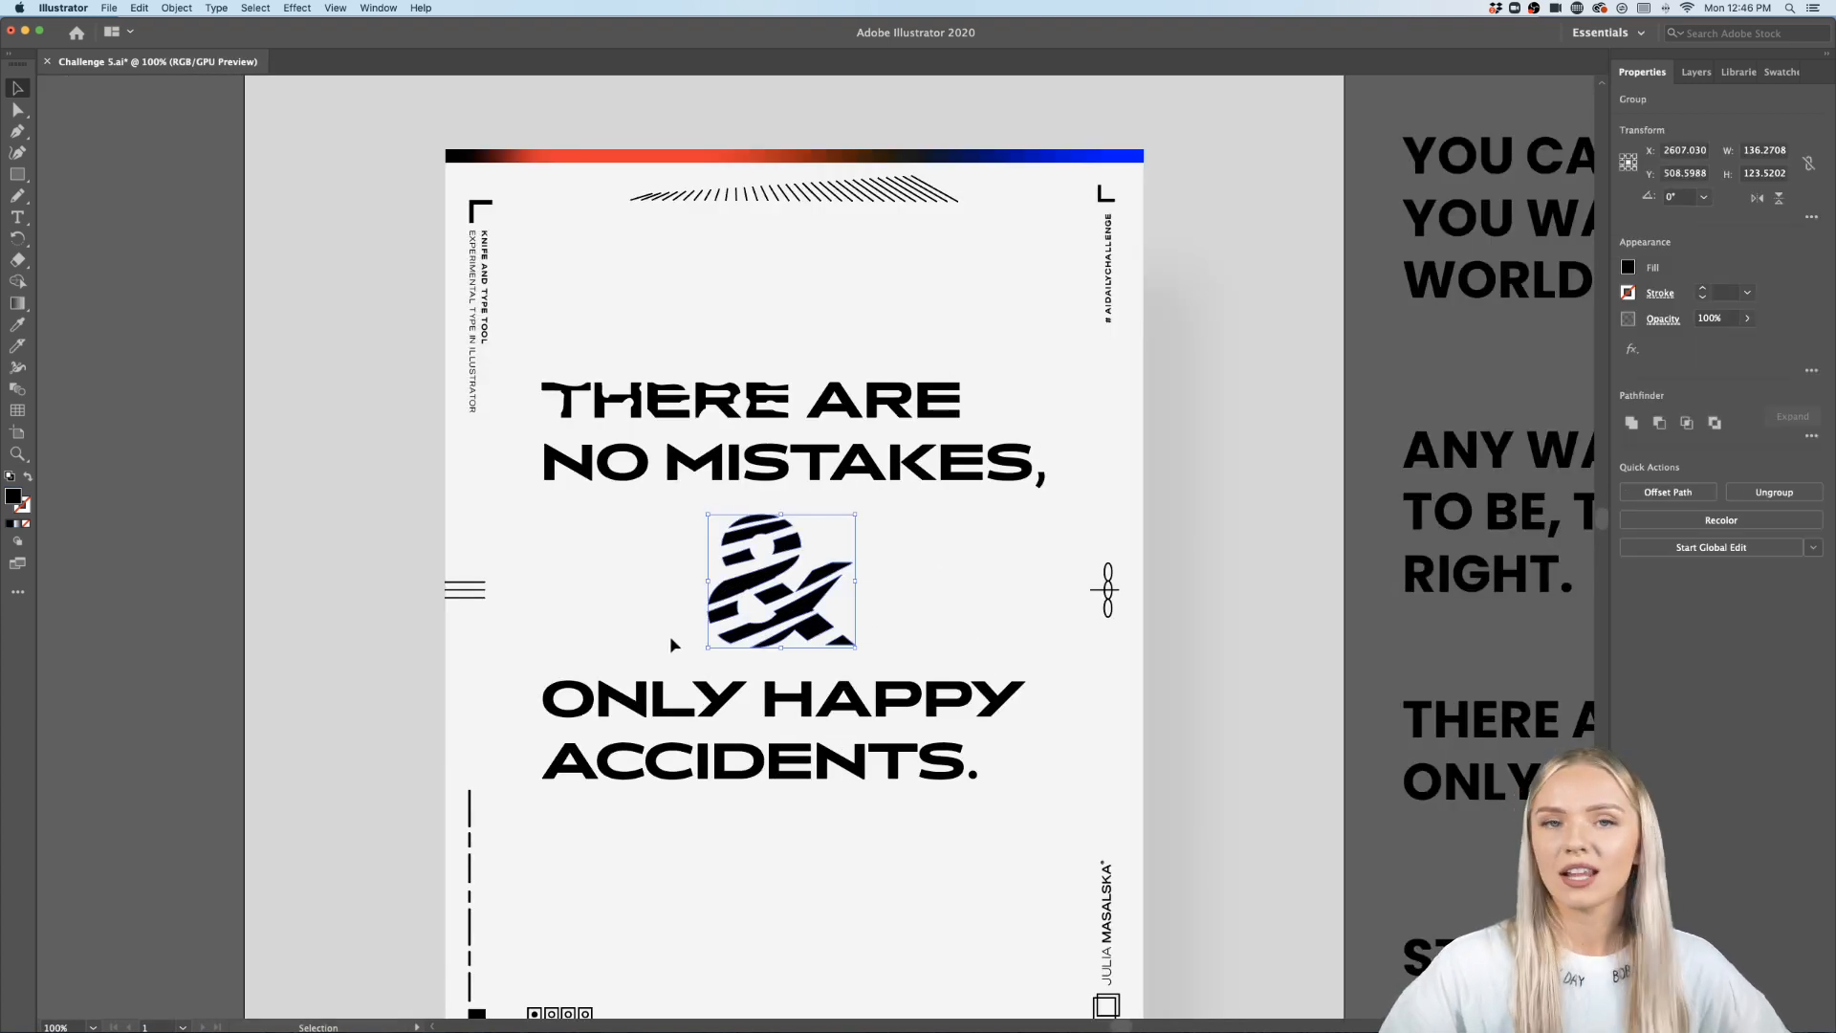
key("Delete")
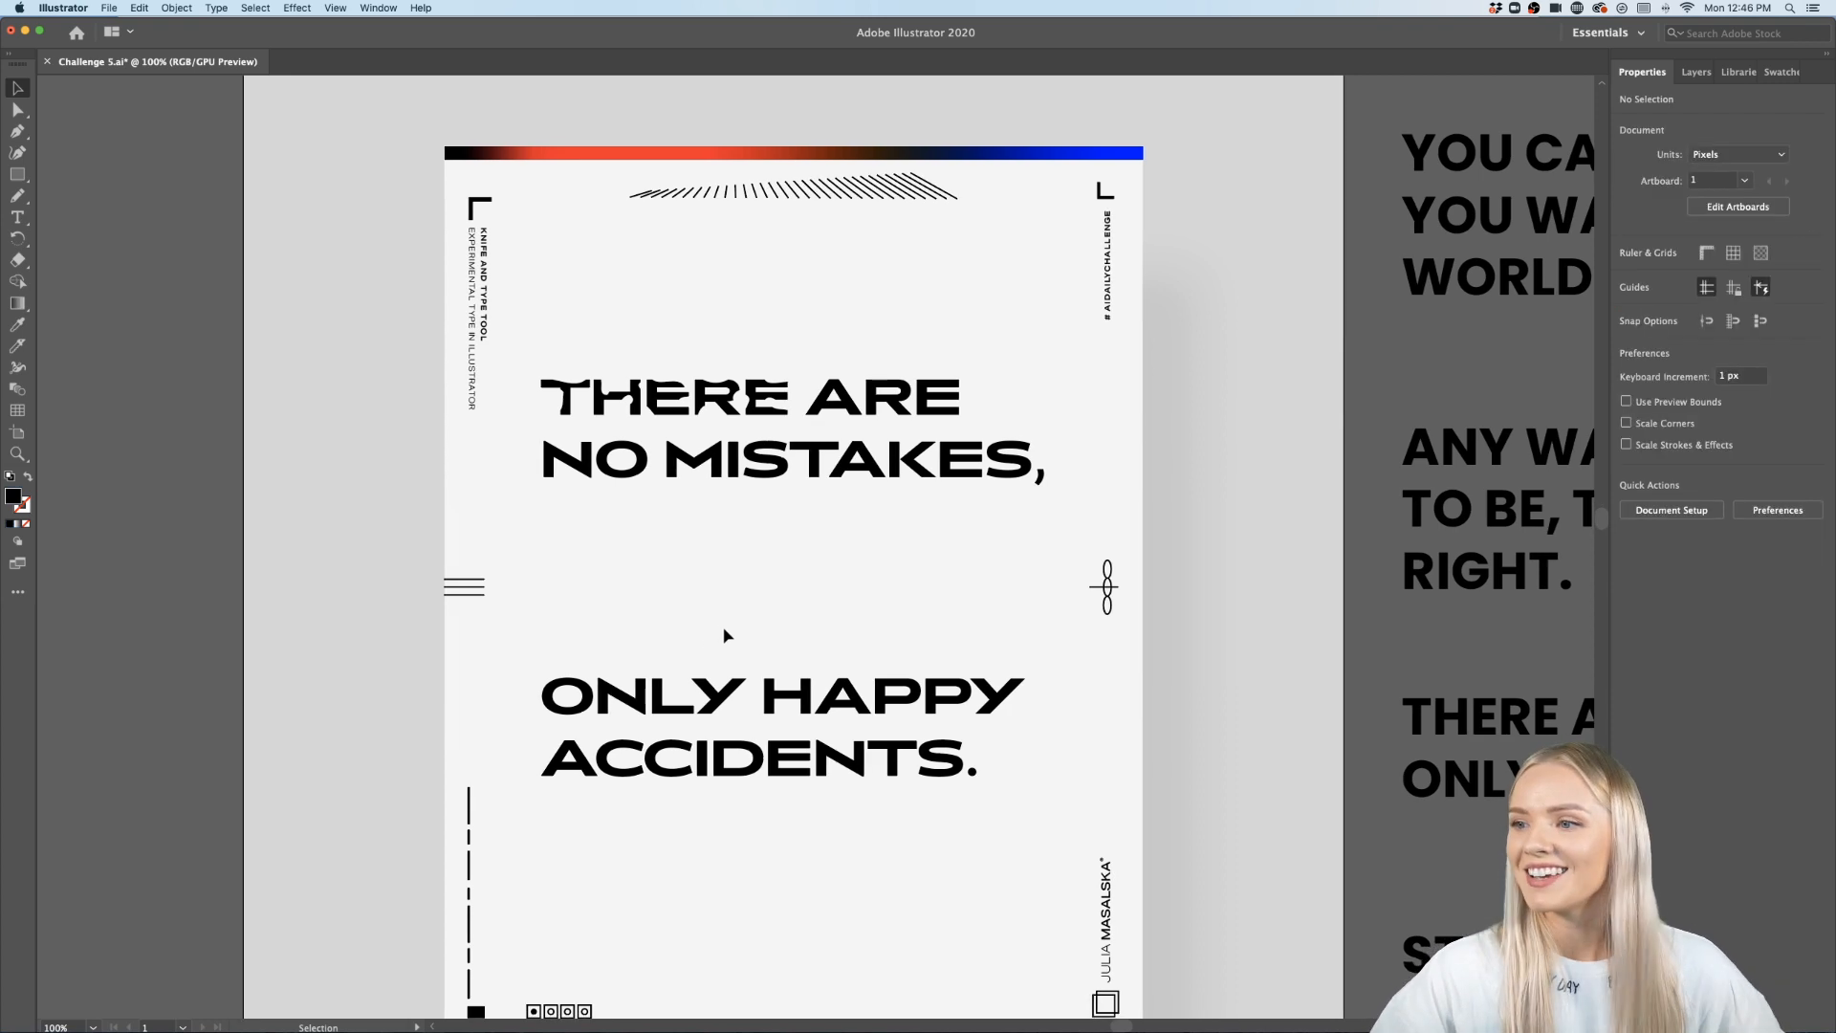
- Cut the A of ARE with the Knife along curves at its left foot, apex, right leg and crossbar
scroll(840, 409, "up", 3)
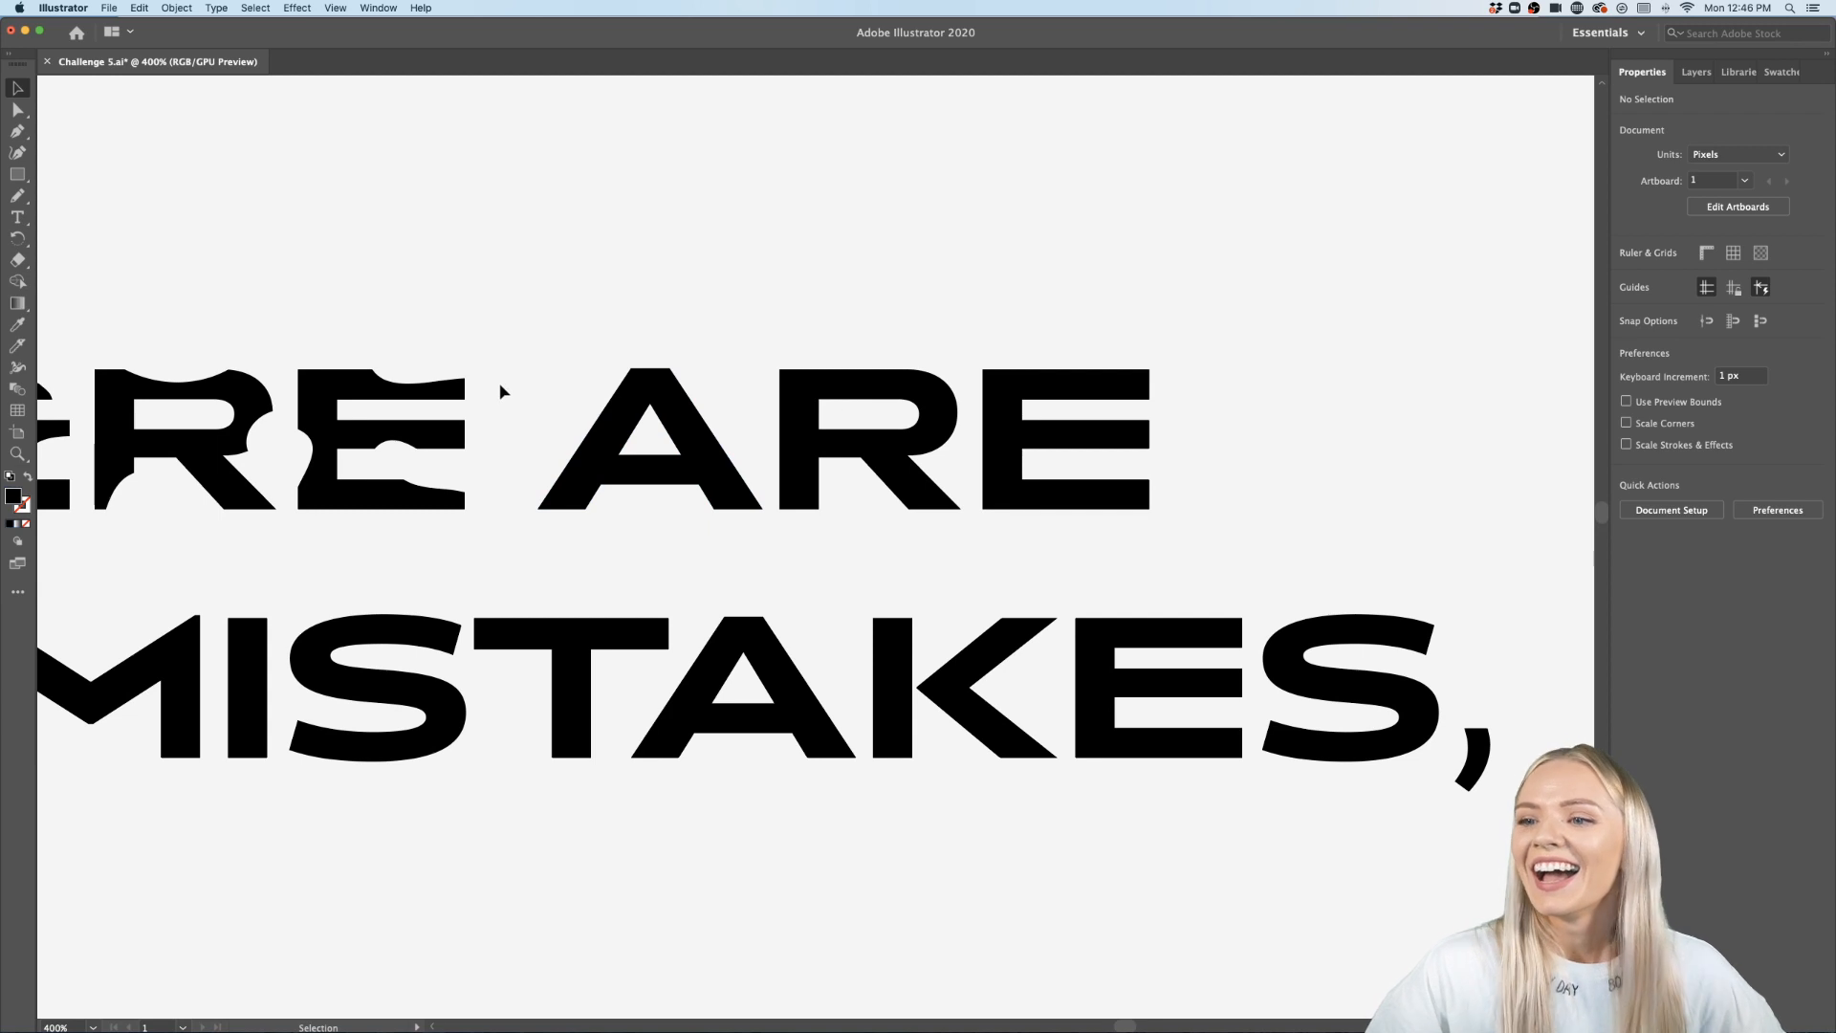
left_click(18, 346)
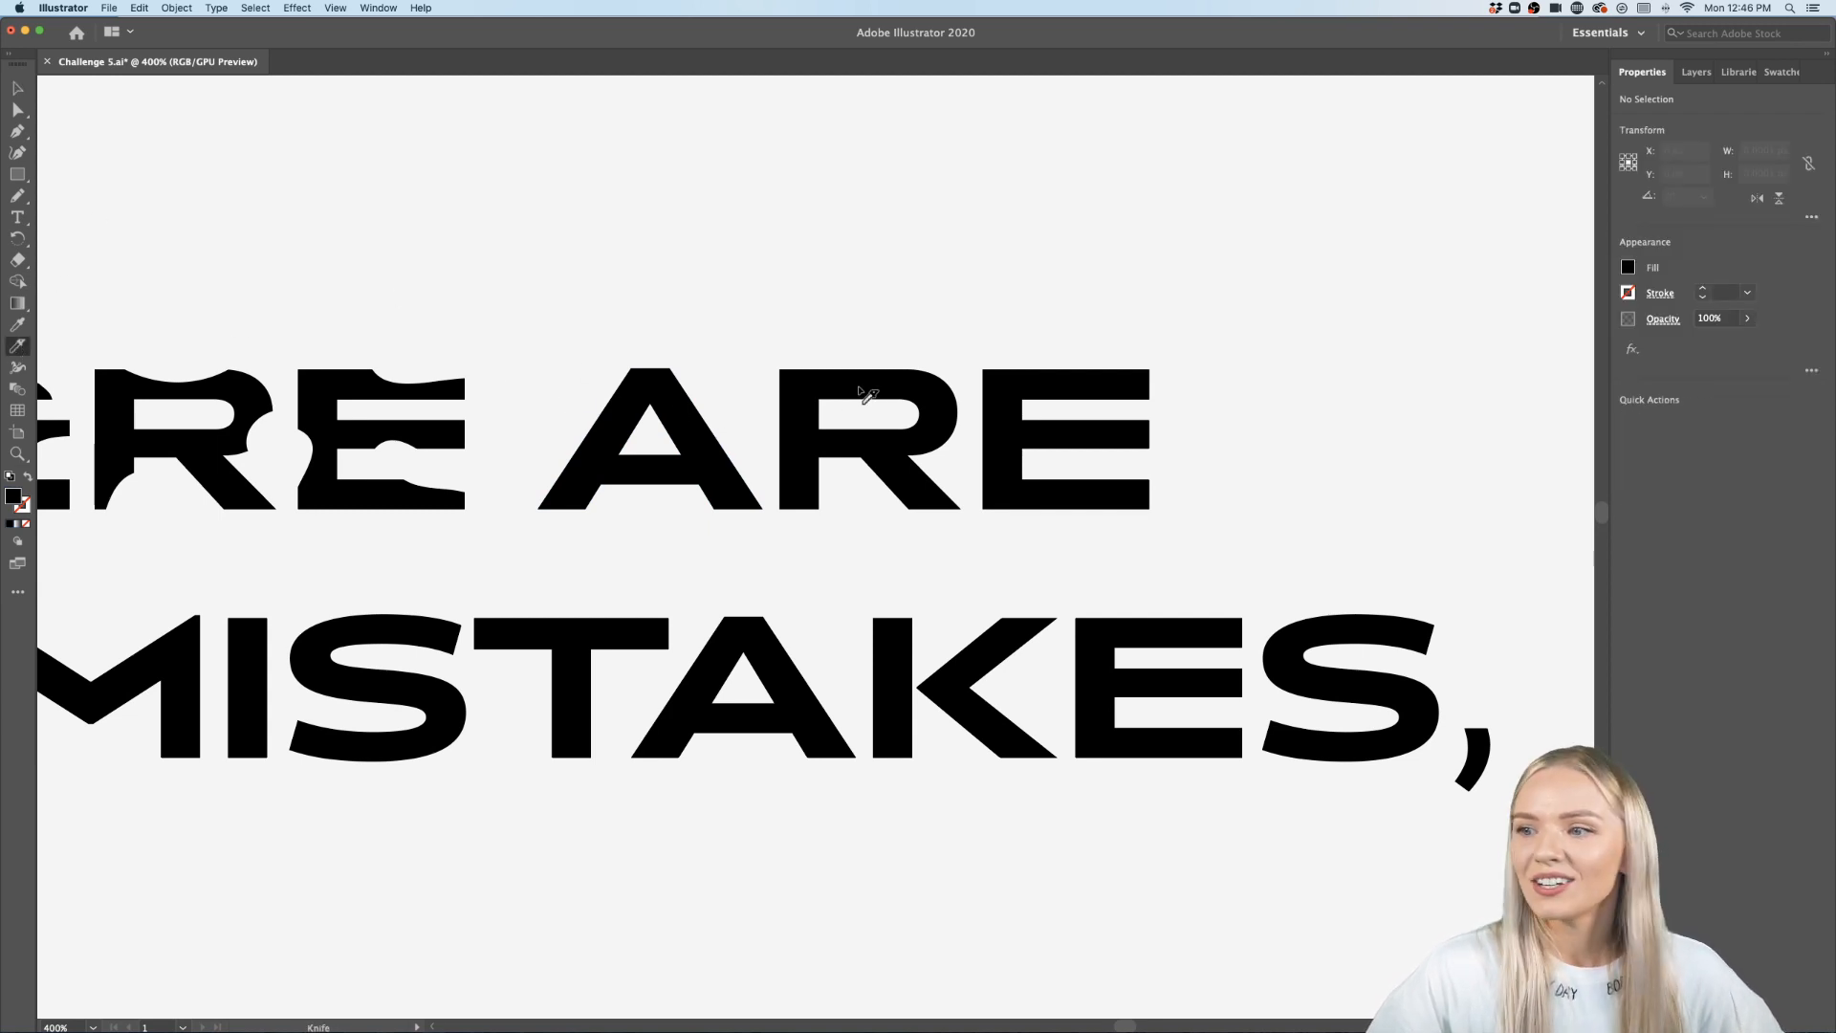
left_click_drag(540, 516, 598, 496)
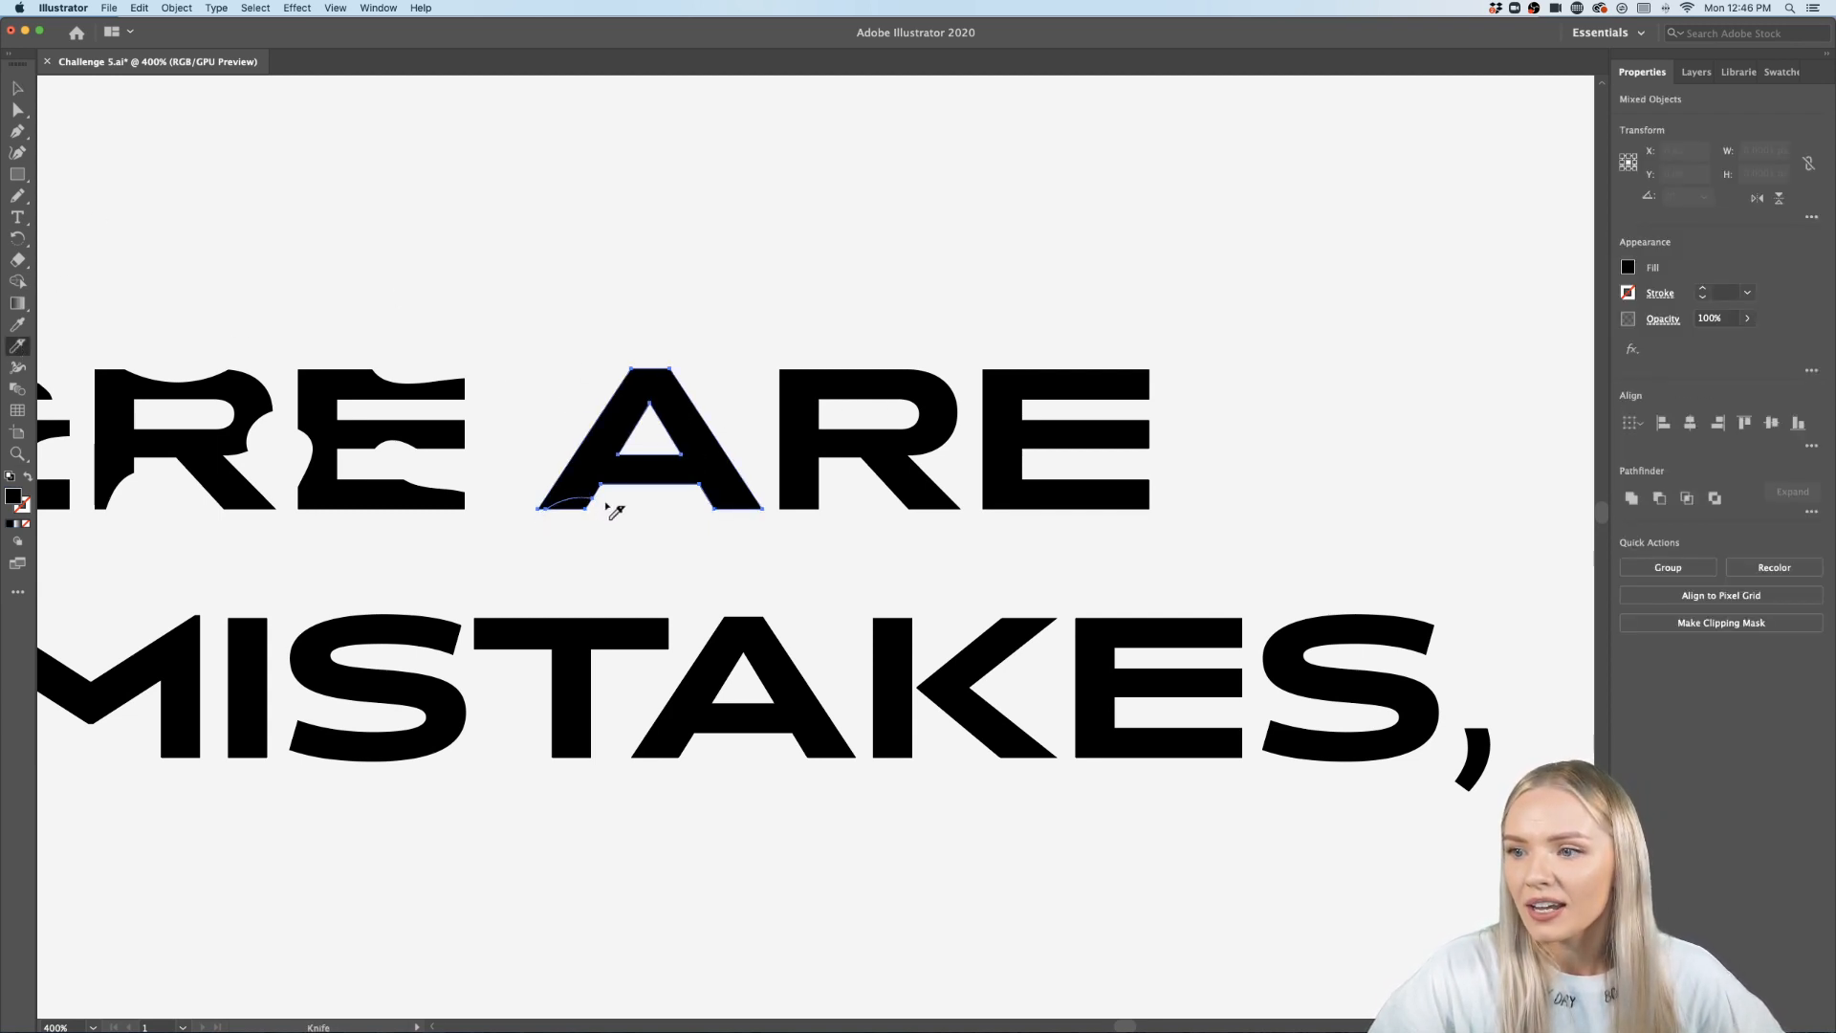
mouse_move(712, 380)
left_mouse_down()
mouse_move(697, 426)
mouse_move(728, 457)
left_mouse_up()
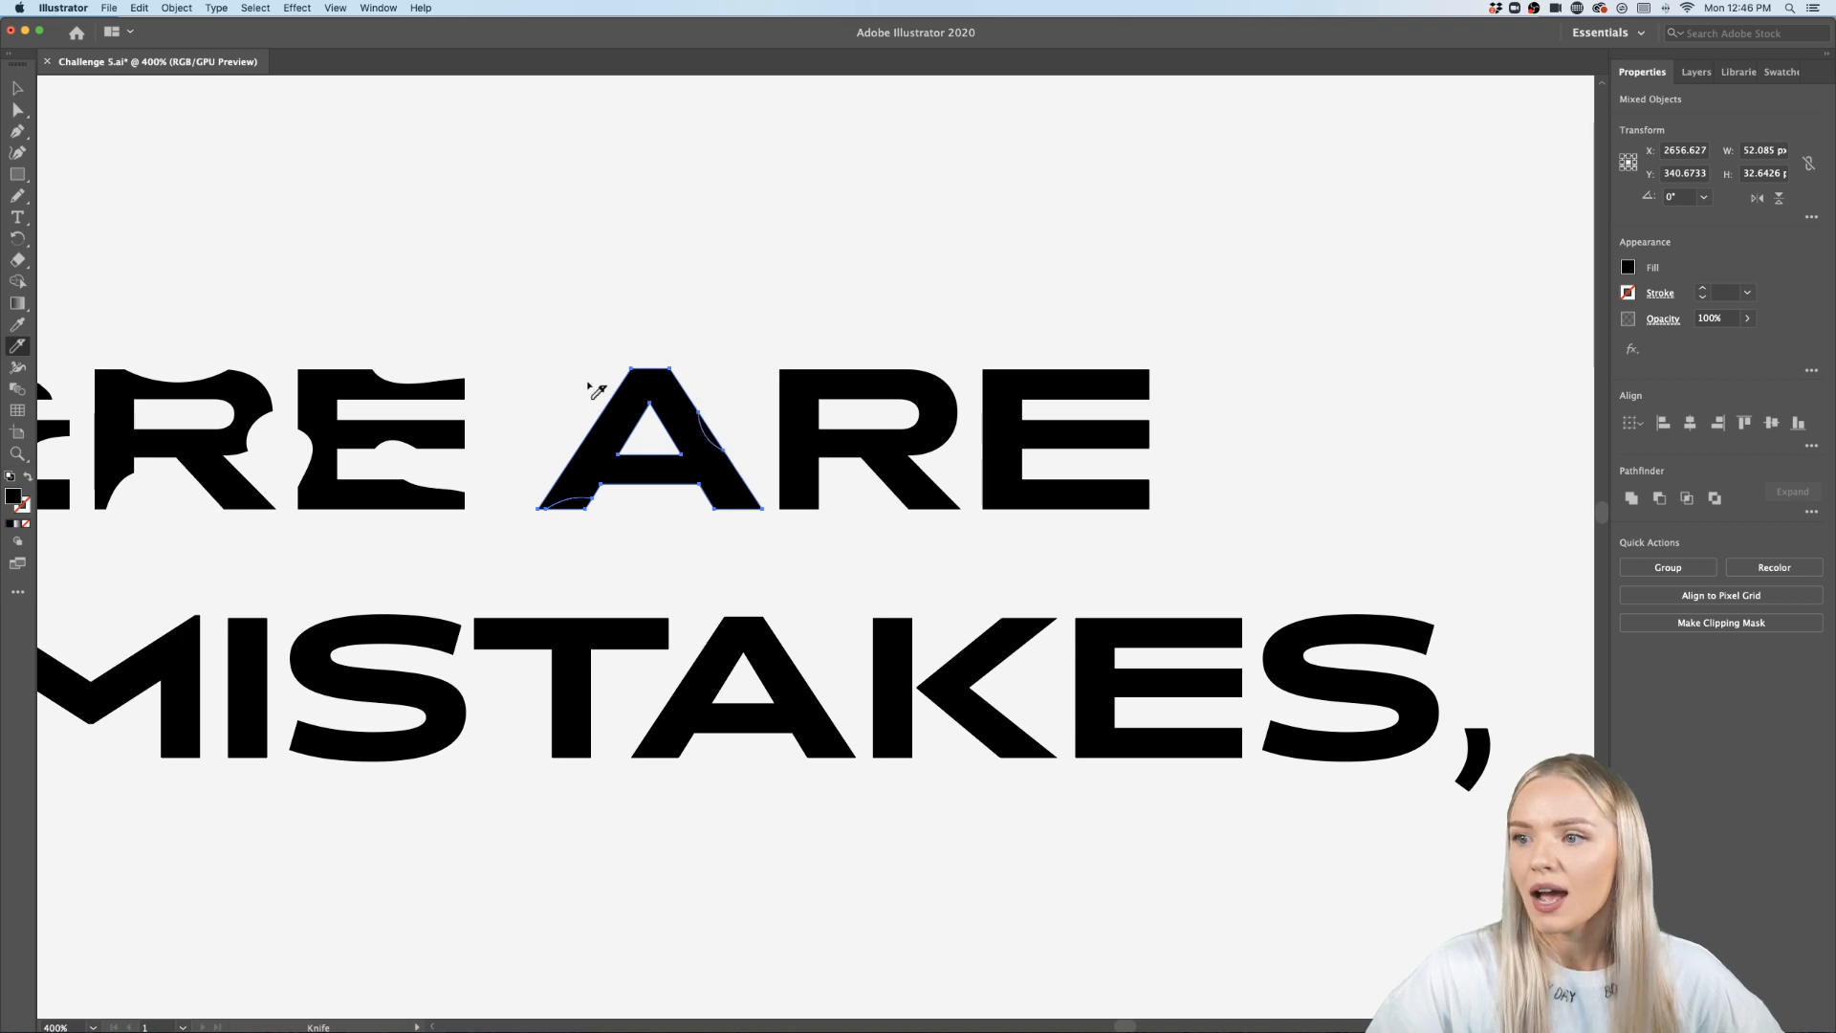
left_click_drag(601, 394, 564, 463)
left_click_drag(639, 361, 692, 384)
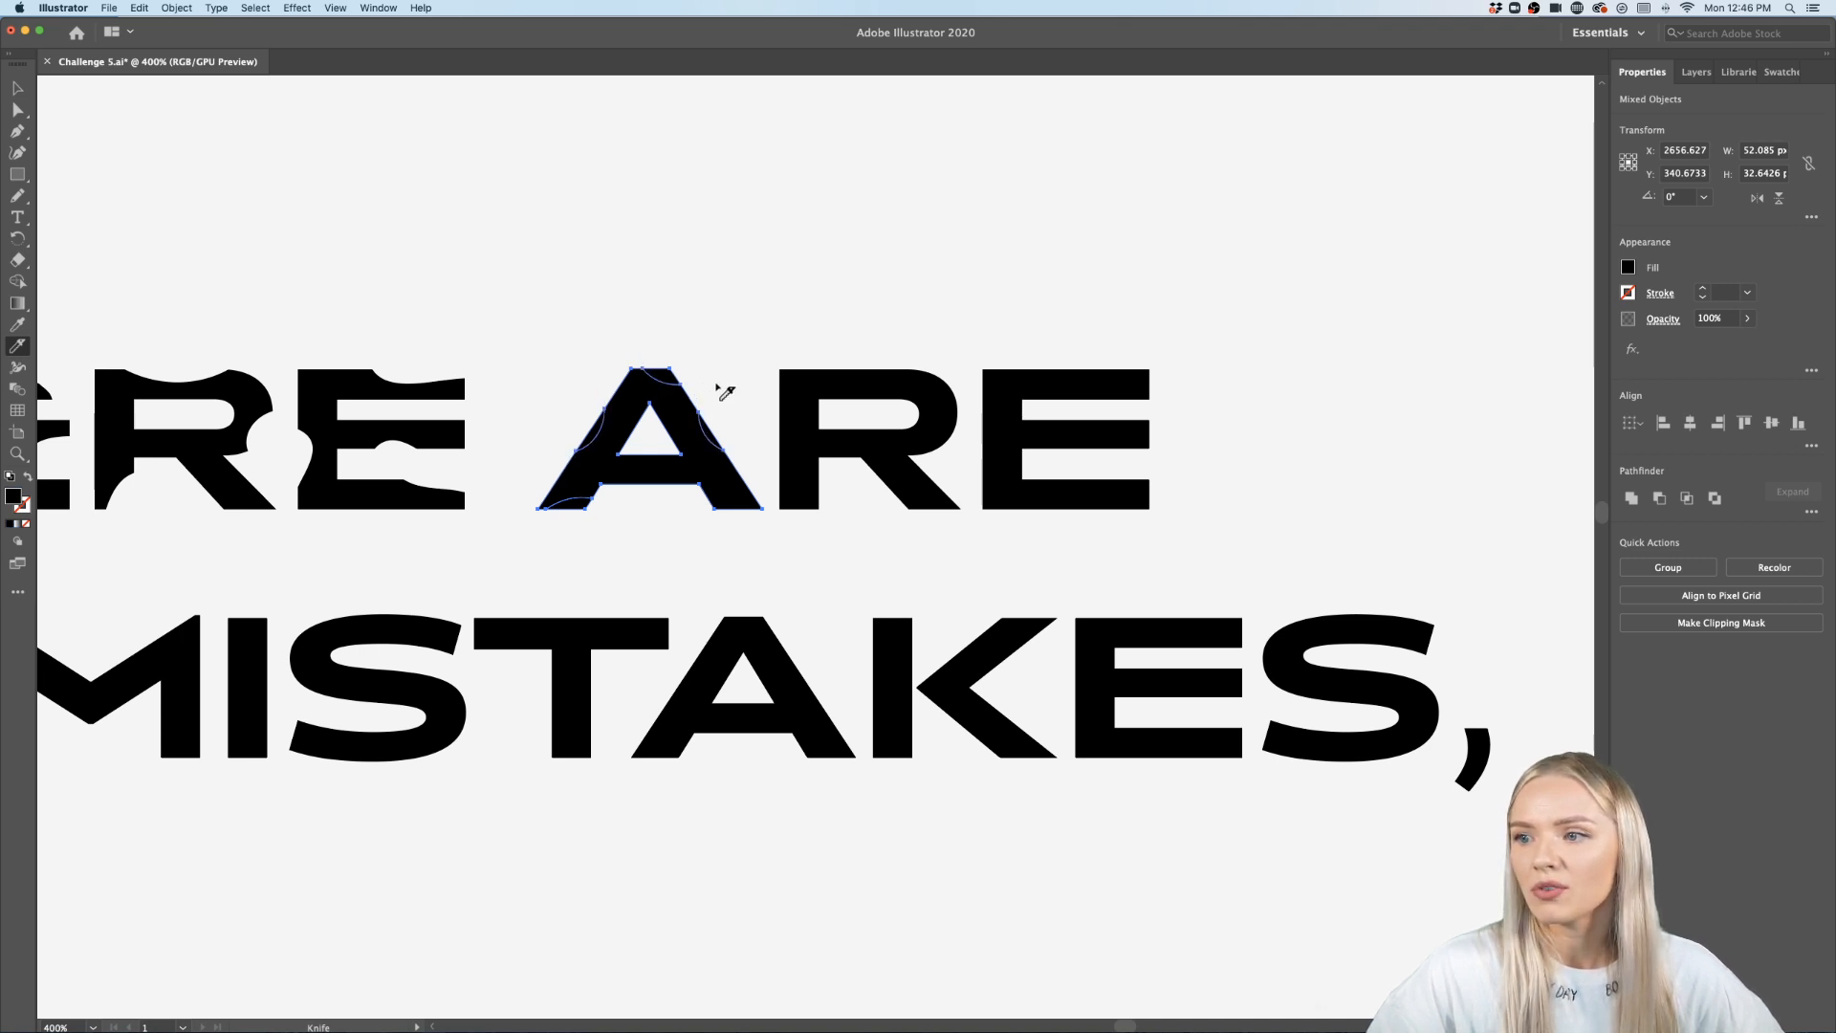
left_click_drag(640, 450, 675, 457)
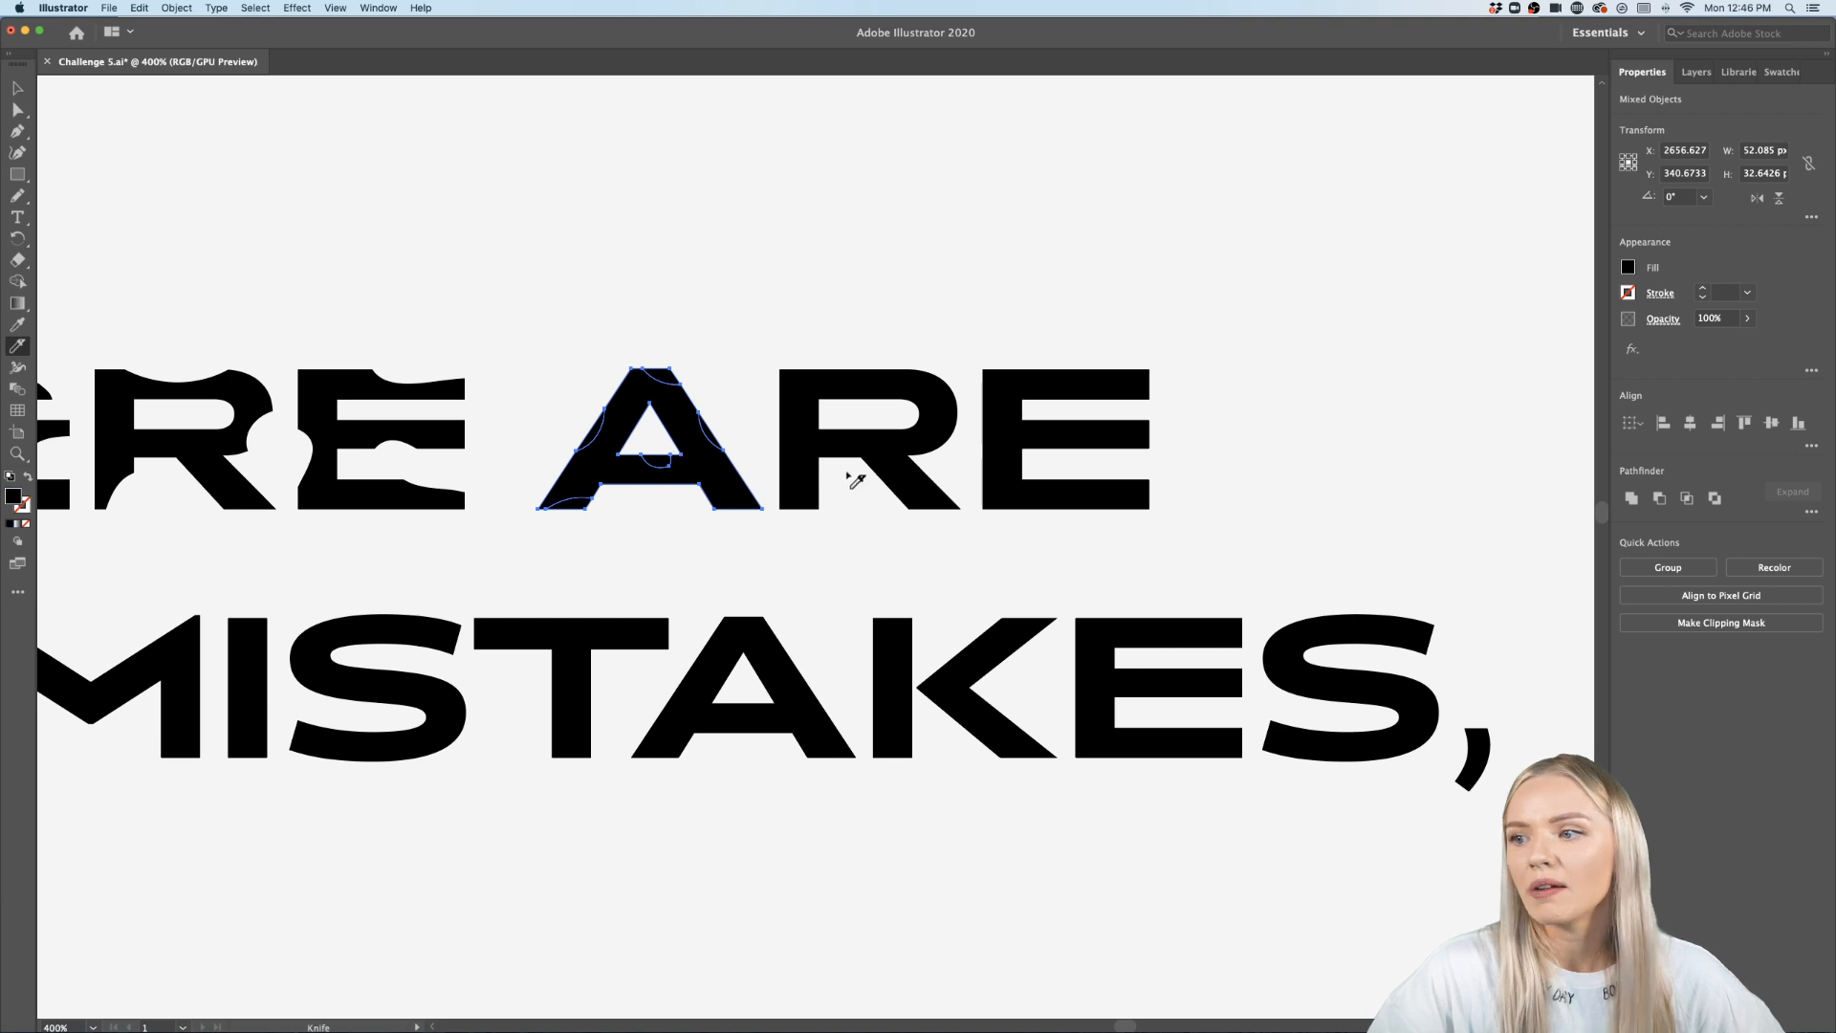
- Cut the R of ARE with the Knife along curves at its top, stem, bowl, inner counter and leg
mouse_move(843, 472)
left_mouse_down()
mouse_move(888, 465)
mouse_move(899, 503)
left_mouse_up()
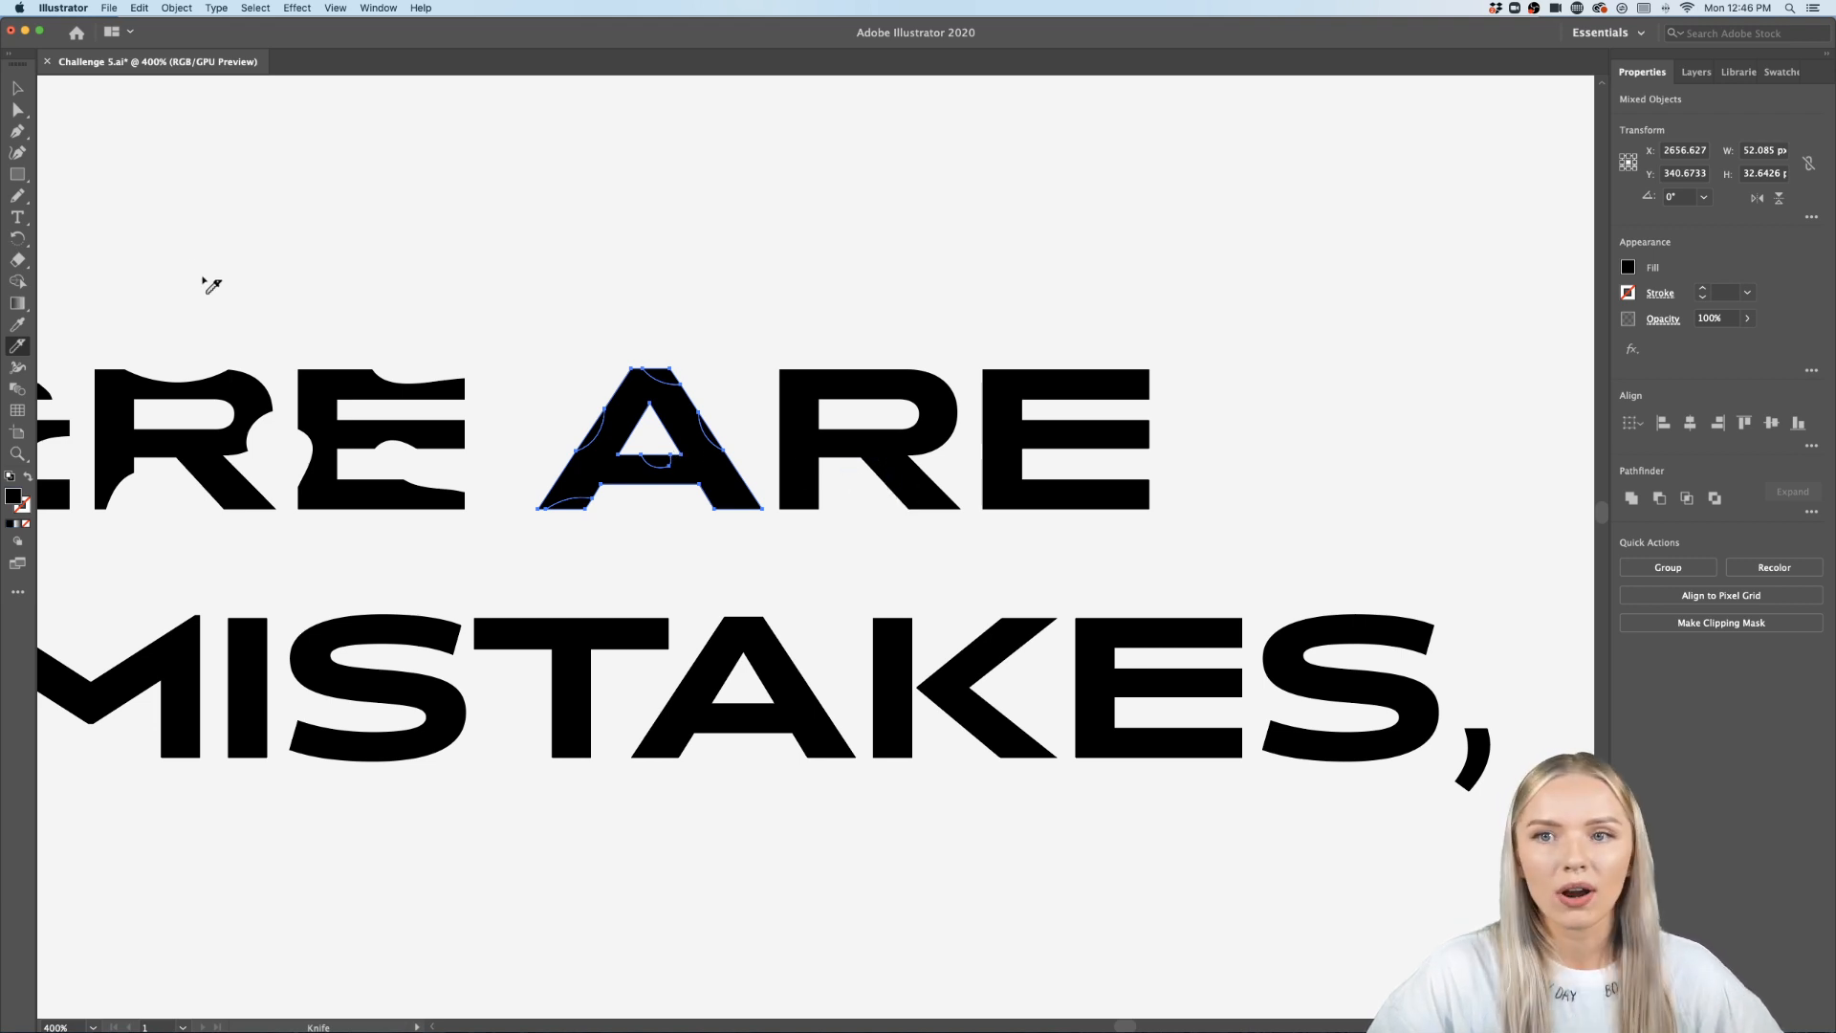
left_click(18, 89)
scroll(1147, 410, "up", 1)
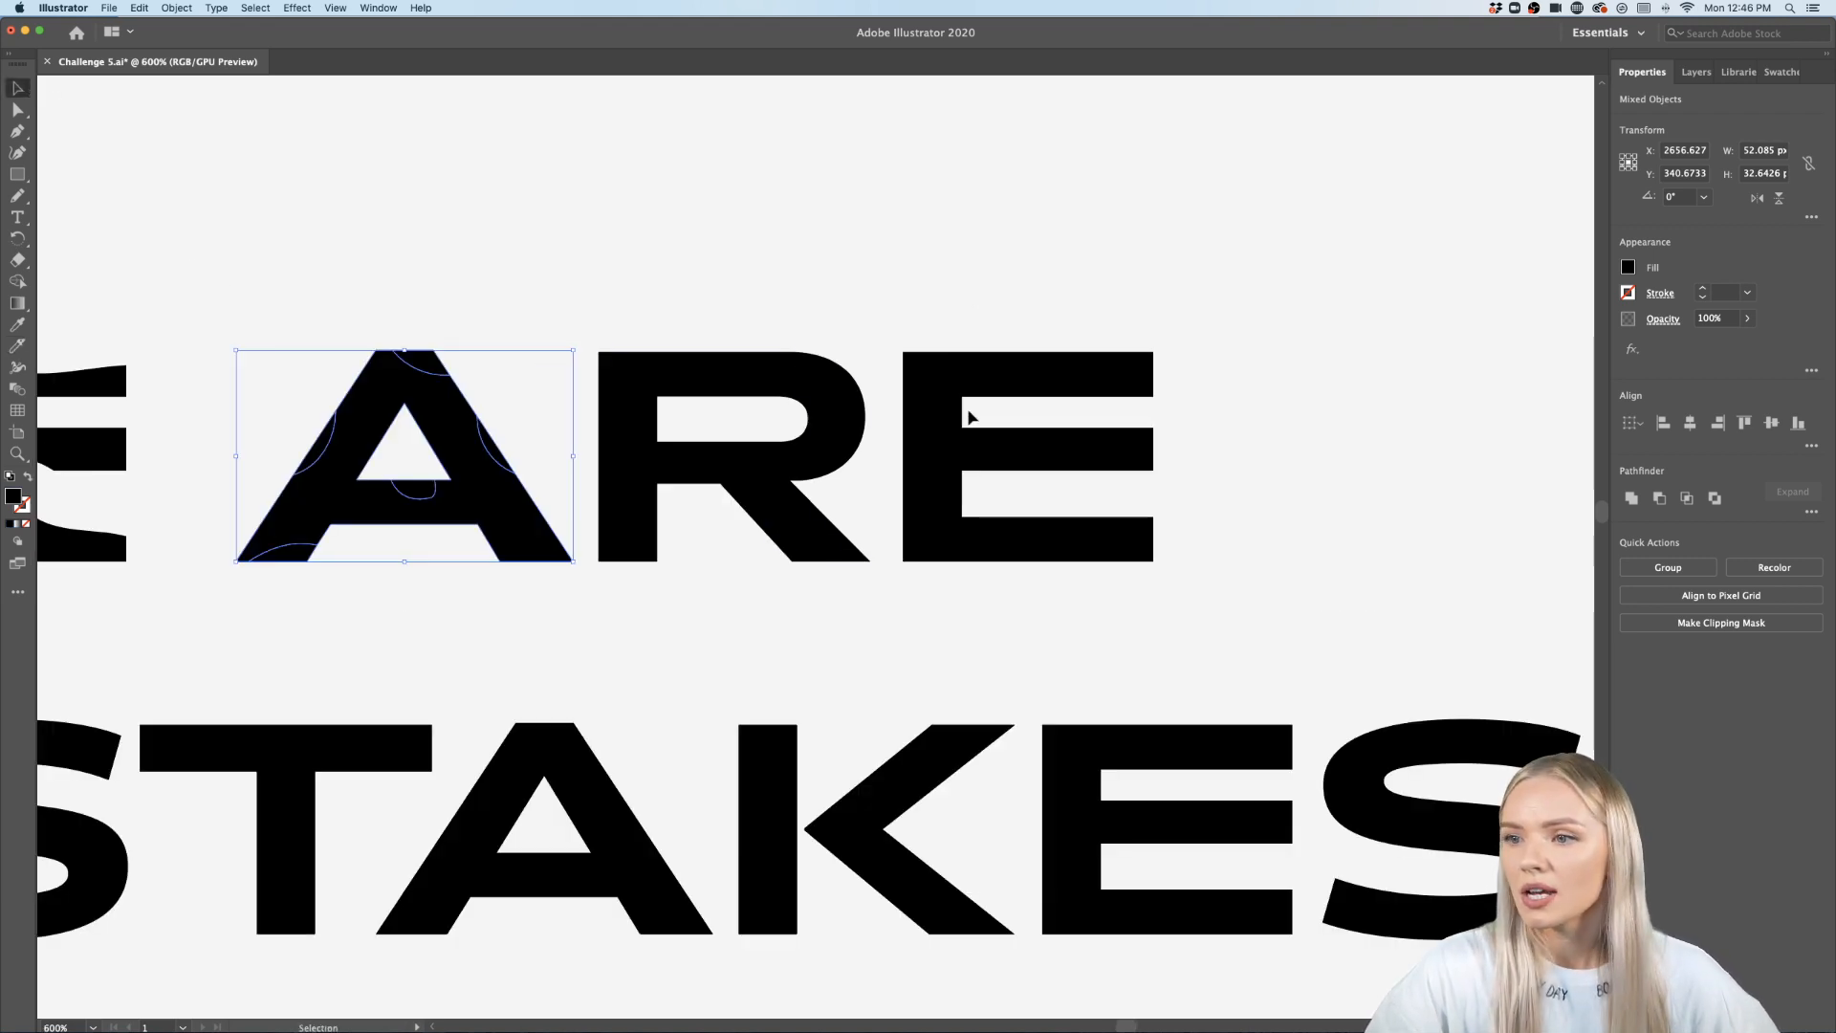
left_click(751, 467)
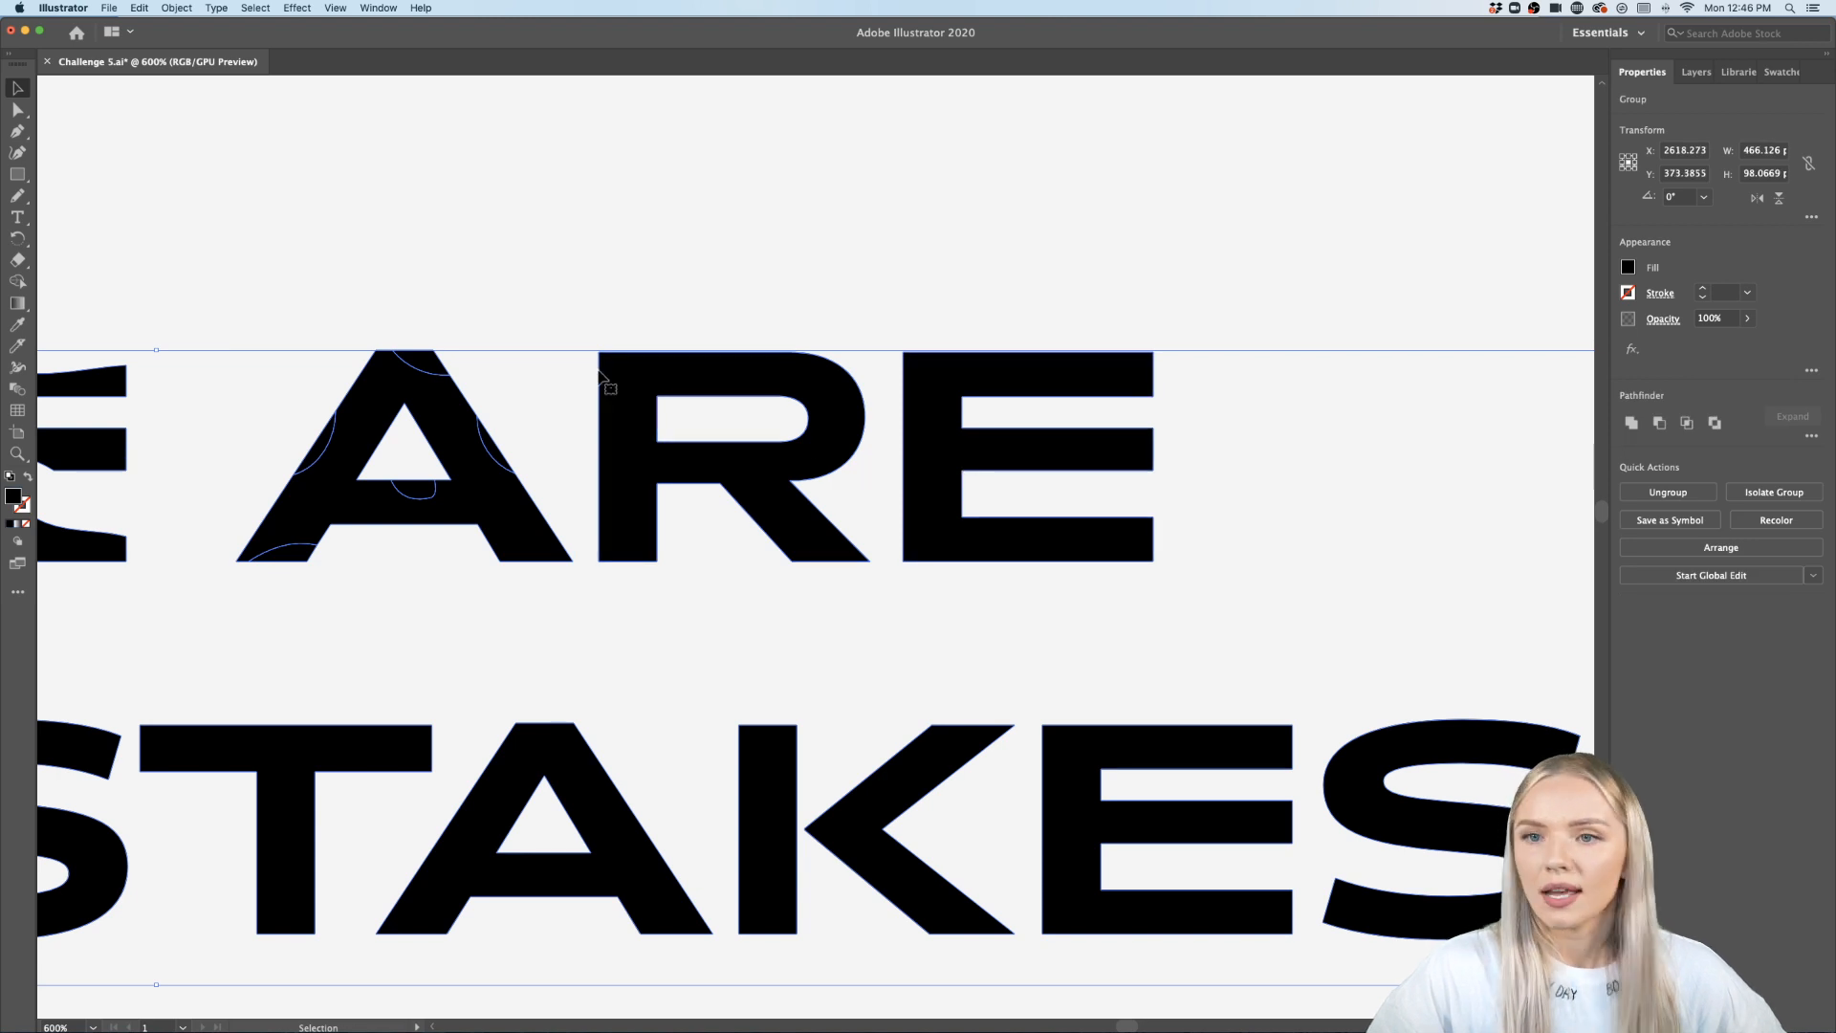
left_click(17, 345)
mouse_move(718, 315)
left_mouse_down()
mouse_move(730, 344)
mouse_move(829, 348)
left_mouse_up()
left_click_drag(633, 331, 572, 382)
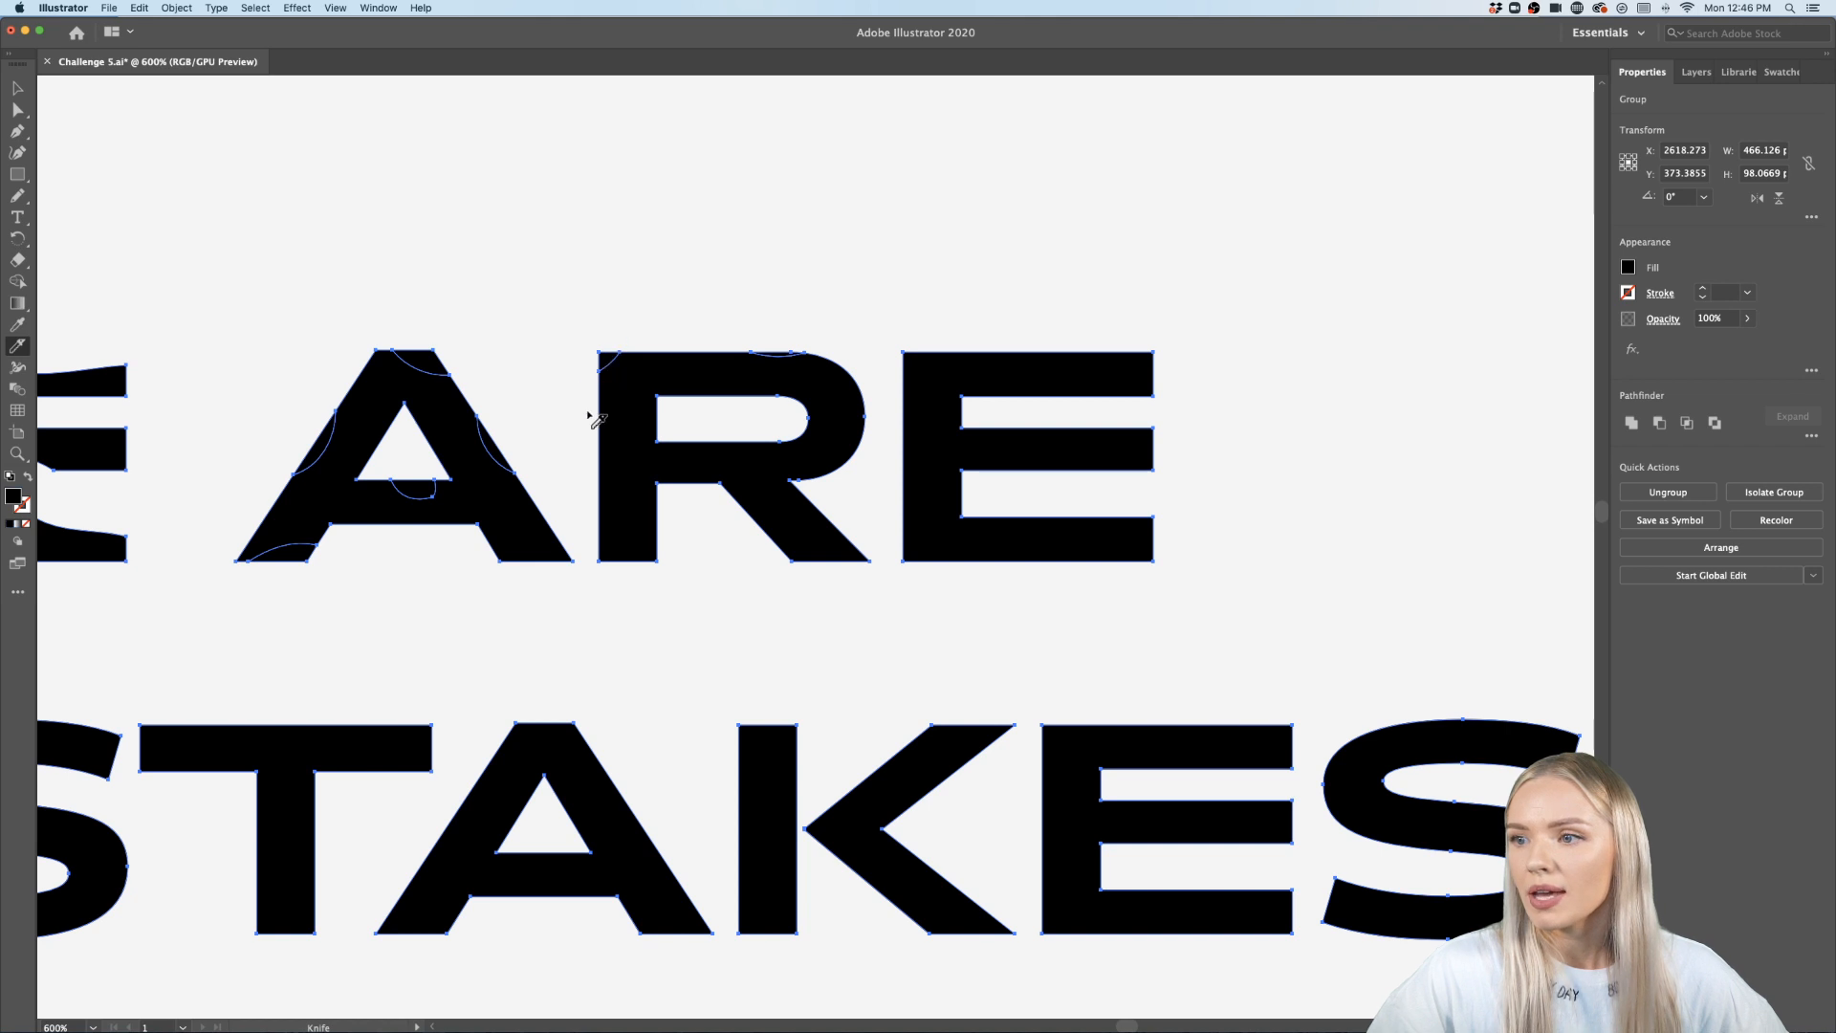
left_click_drag(593, 490, 627, 602)
mouse_move(683, 525)
left_mouse_down()
mouse_move(813, 551)
mouse_move(845, 602)
left_mouse_up()
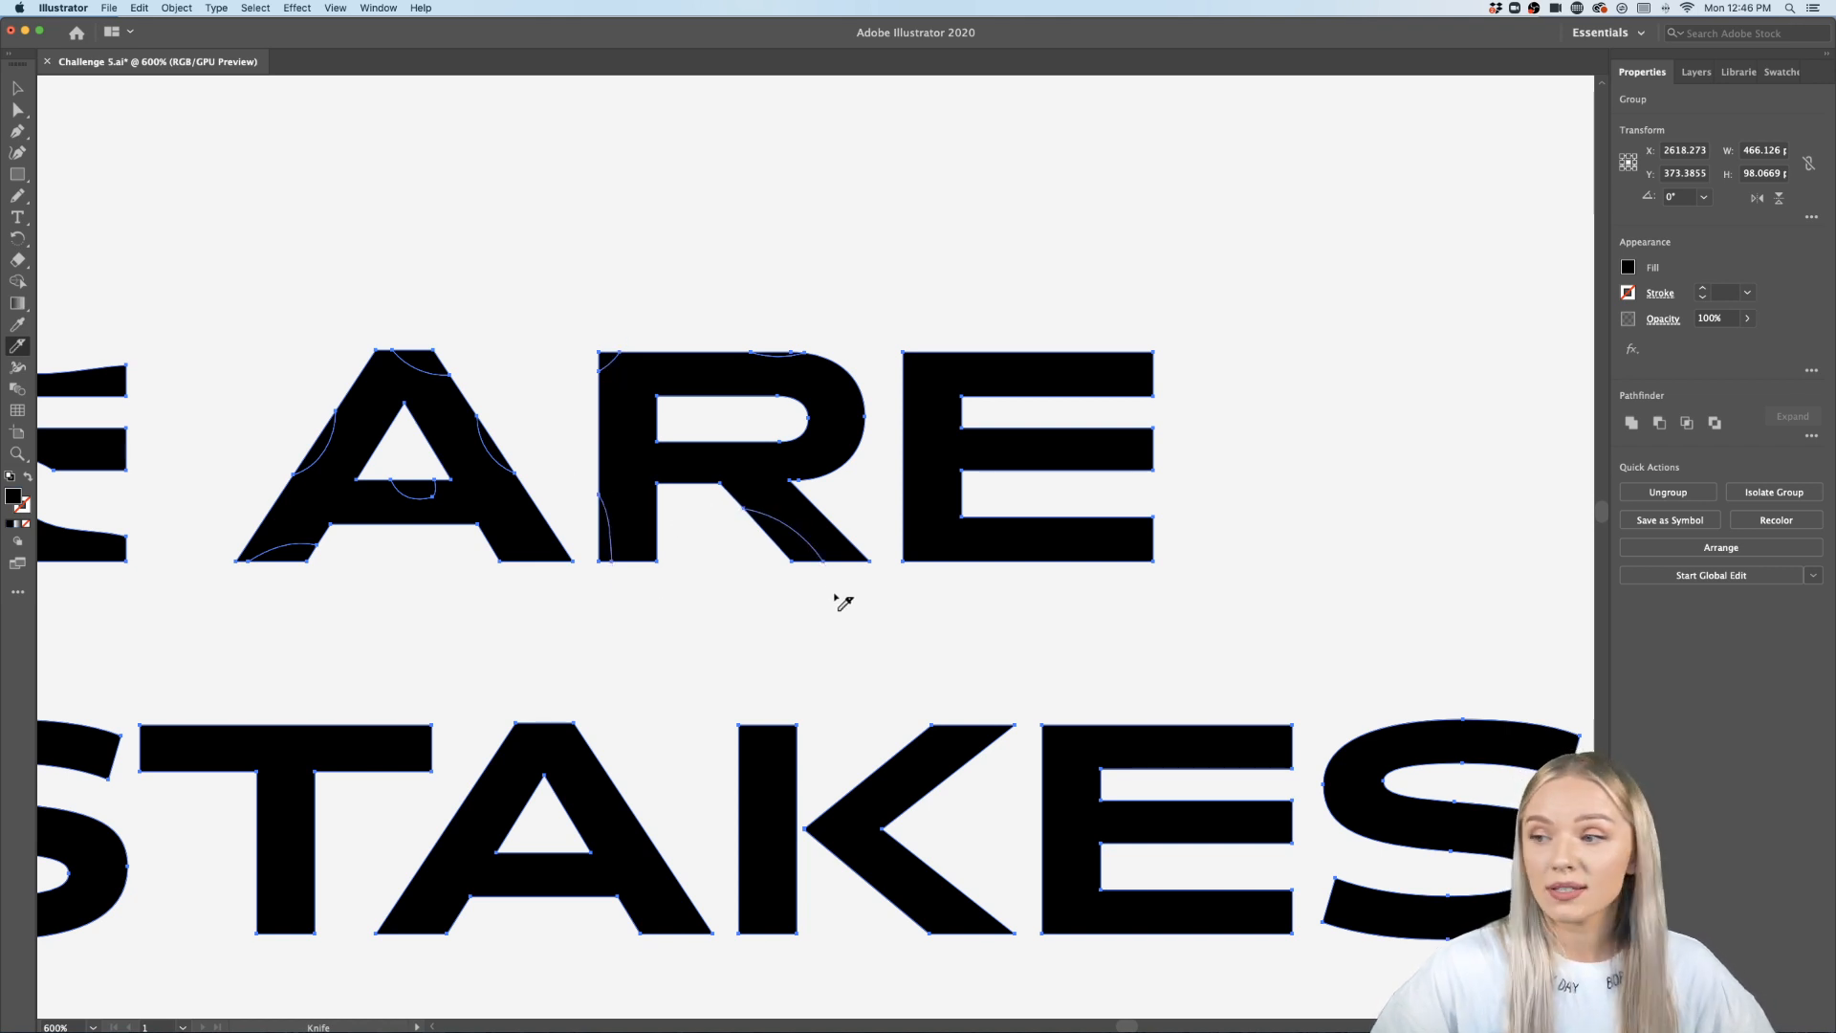
left_click_drag(880, 421, 848, 476)
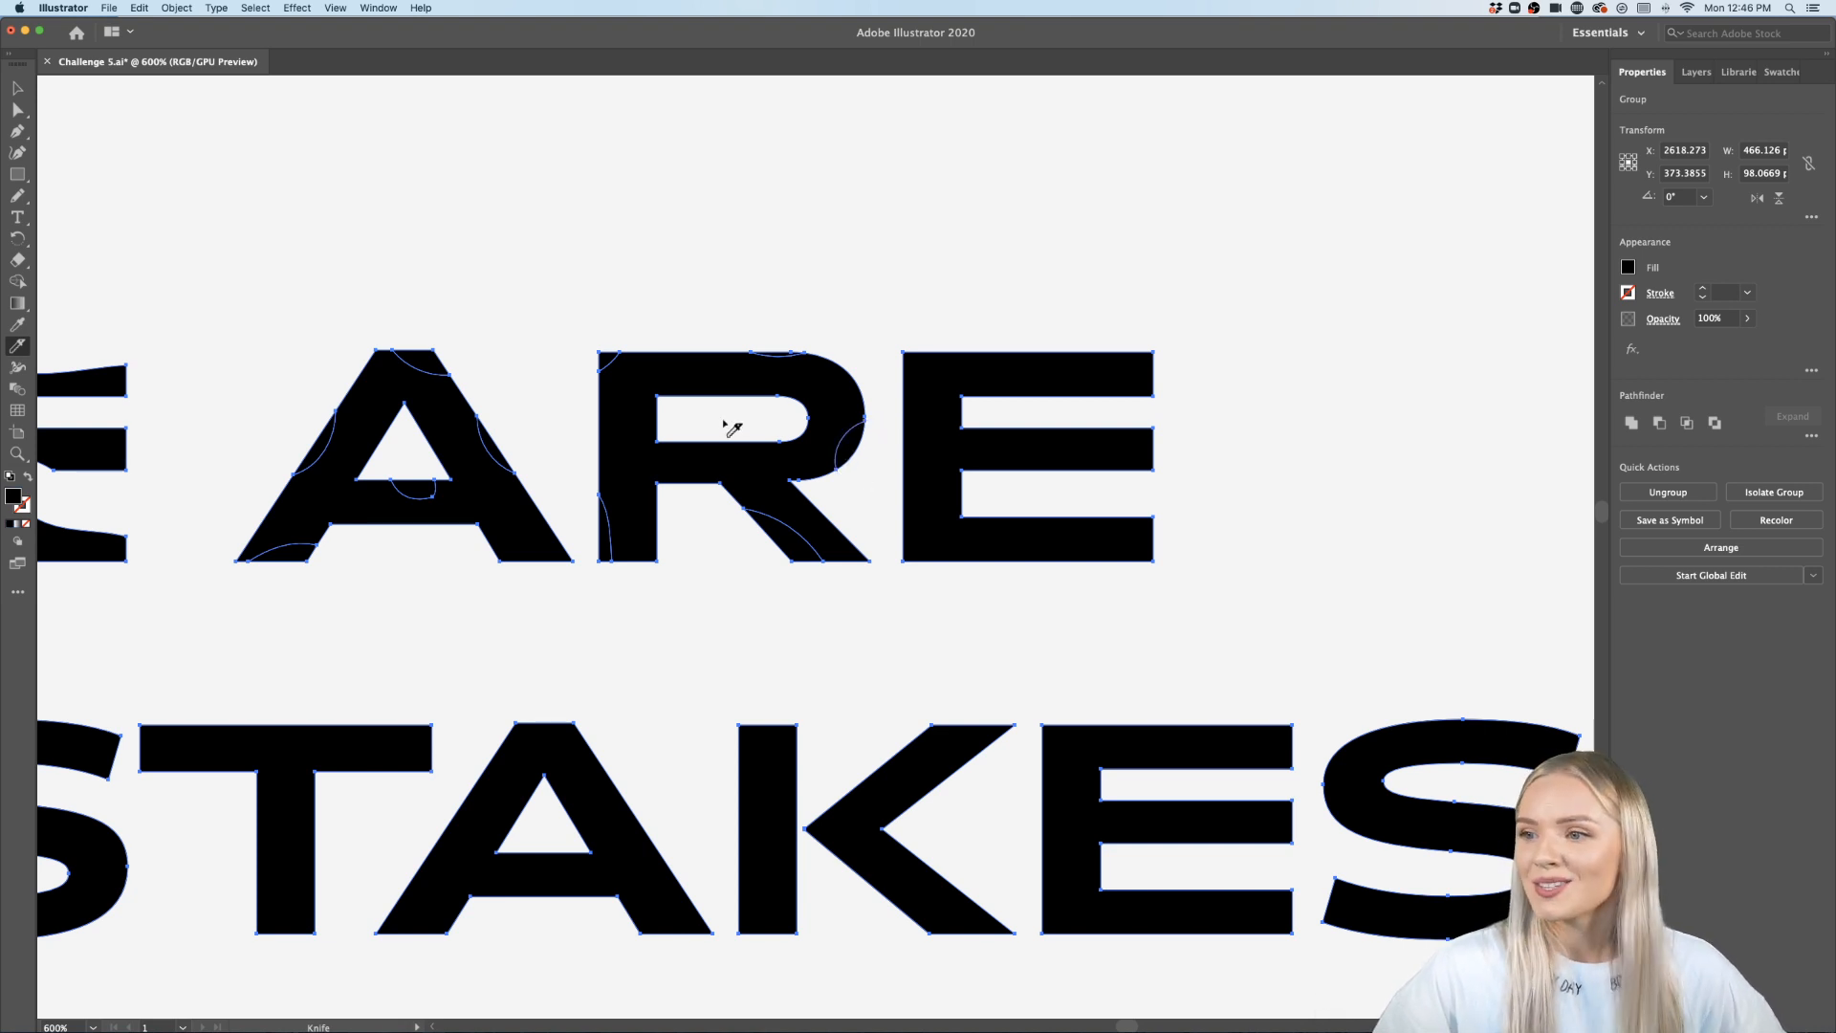
mouse_move(700, 406)
left_mouse_down()
mouse_move(649, 405)
mouse_move(682, 430)
left_mouse_up()
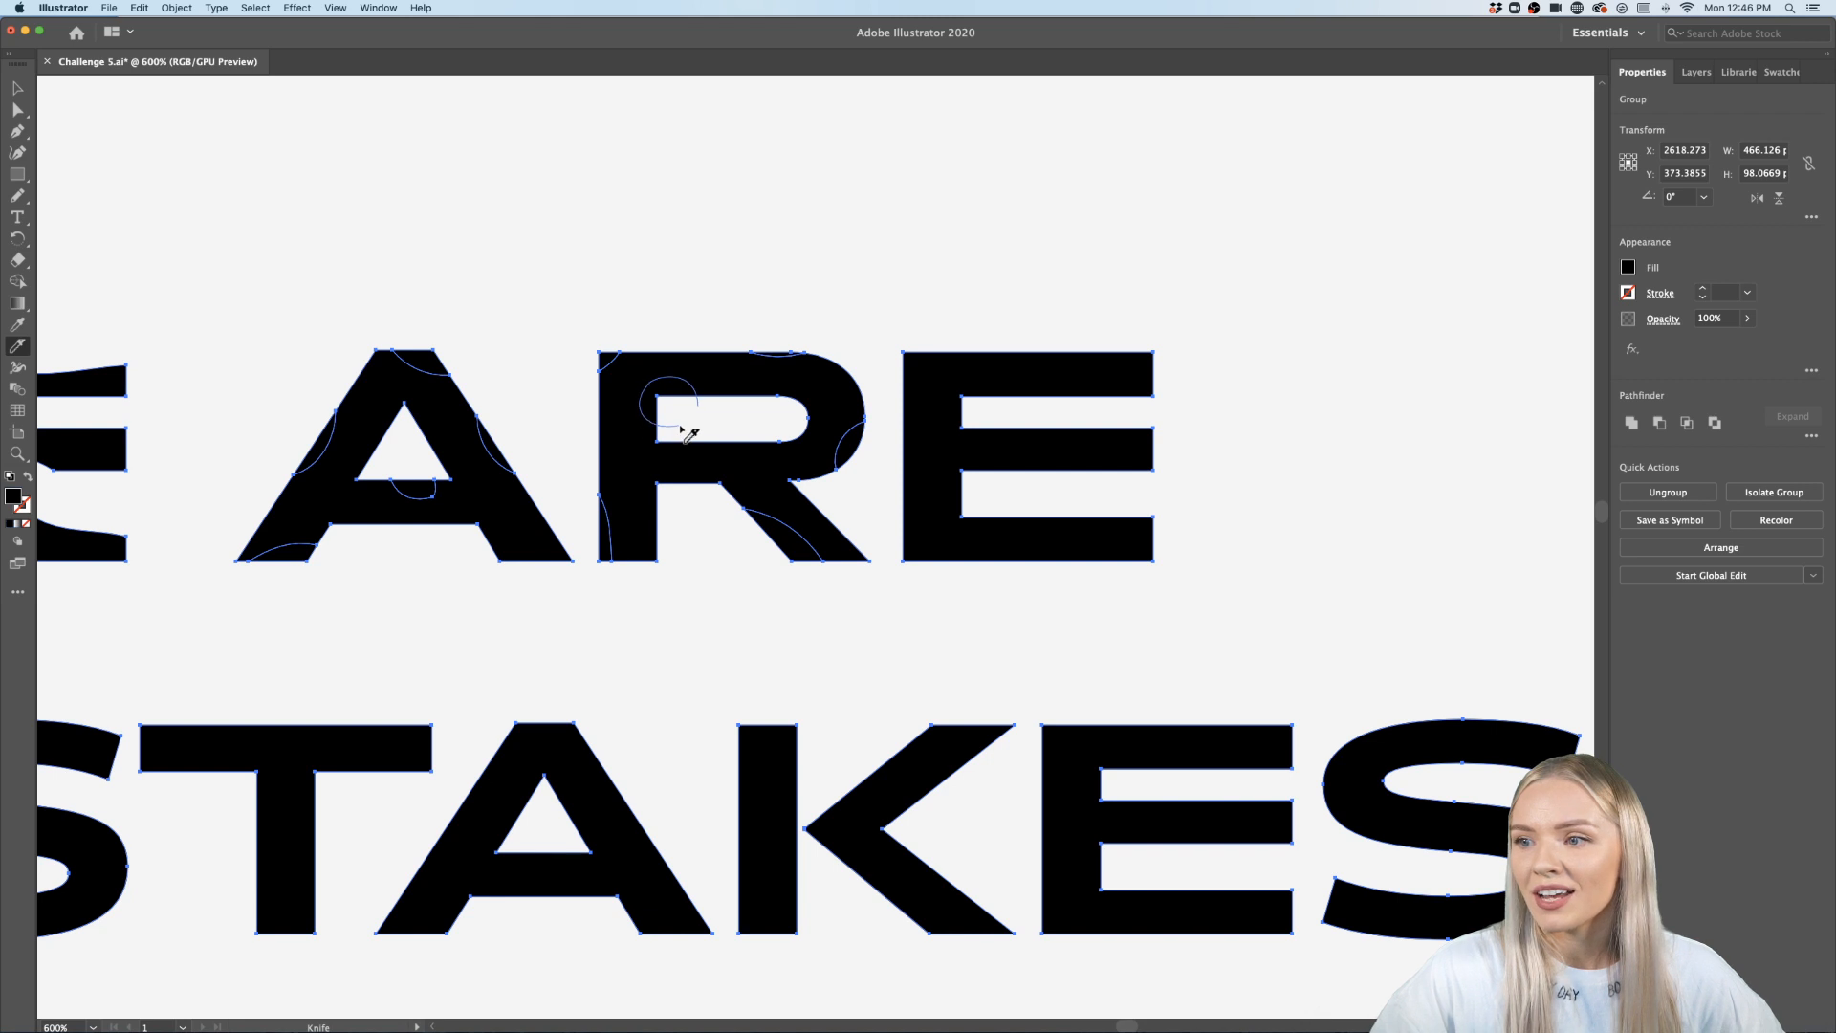
- Cut the E of ARE with the Knife along curves at its top right, middle arm, lower left and right edge
scroll(734, 432, "down", 2)
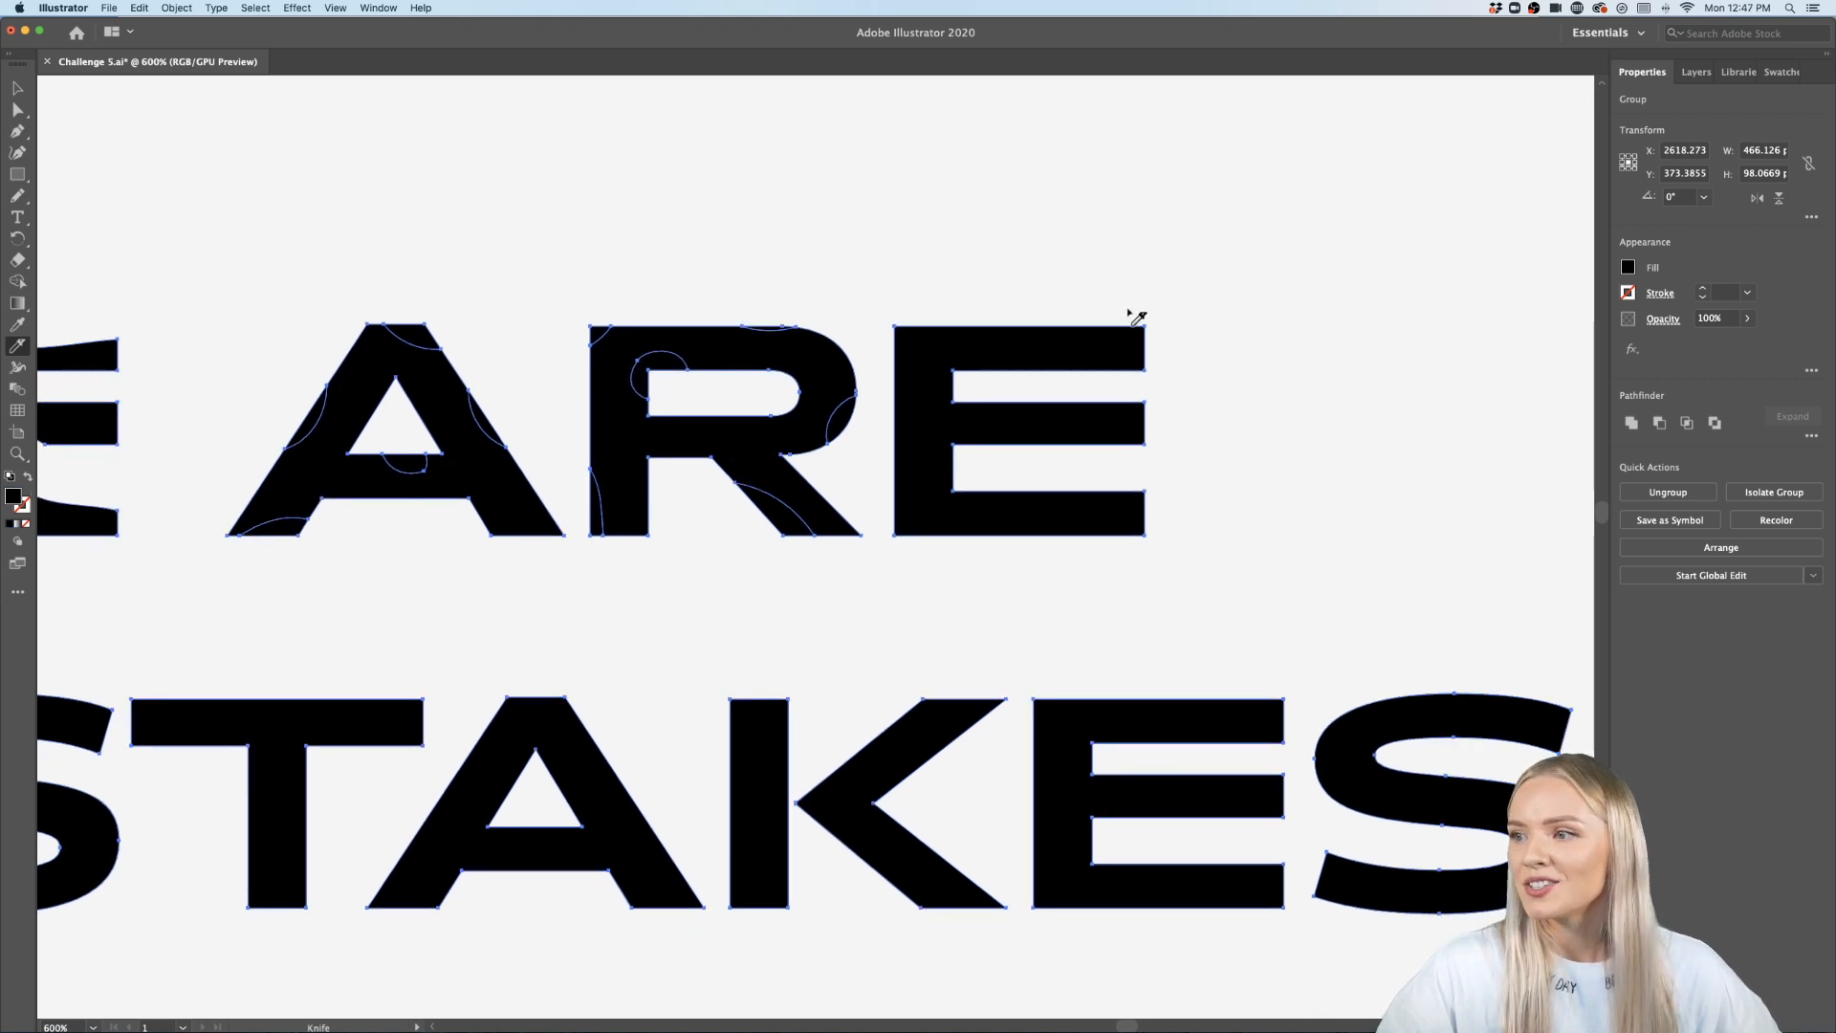
left_click_drag(1164, 360, 1068, 372)
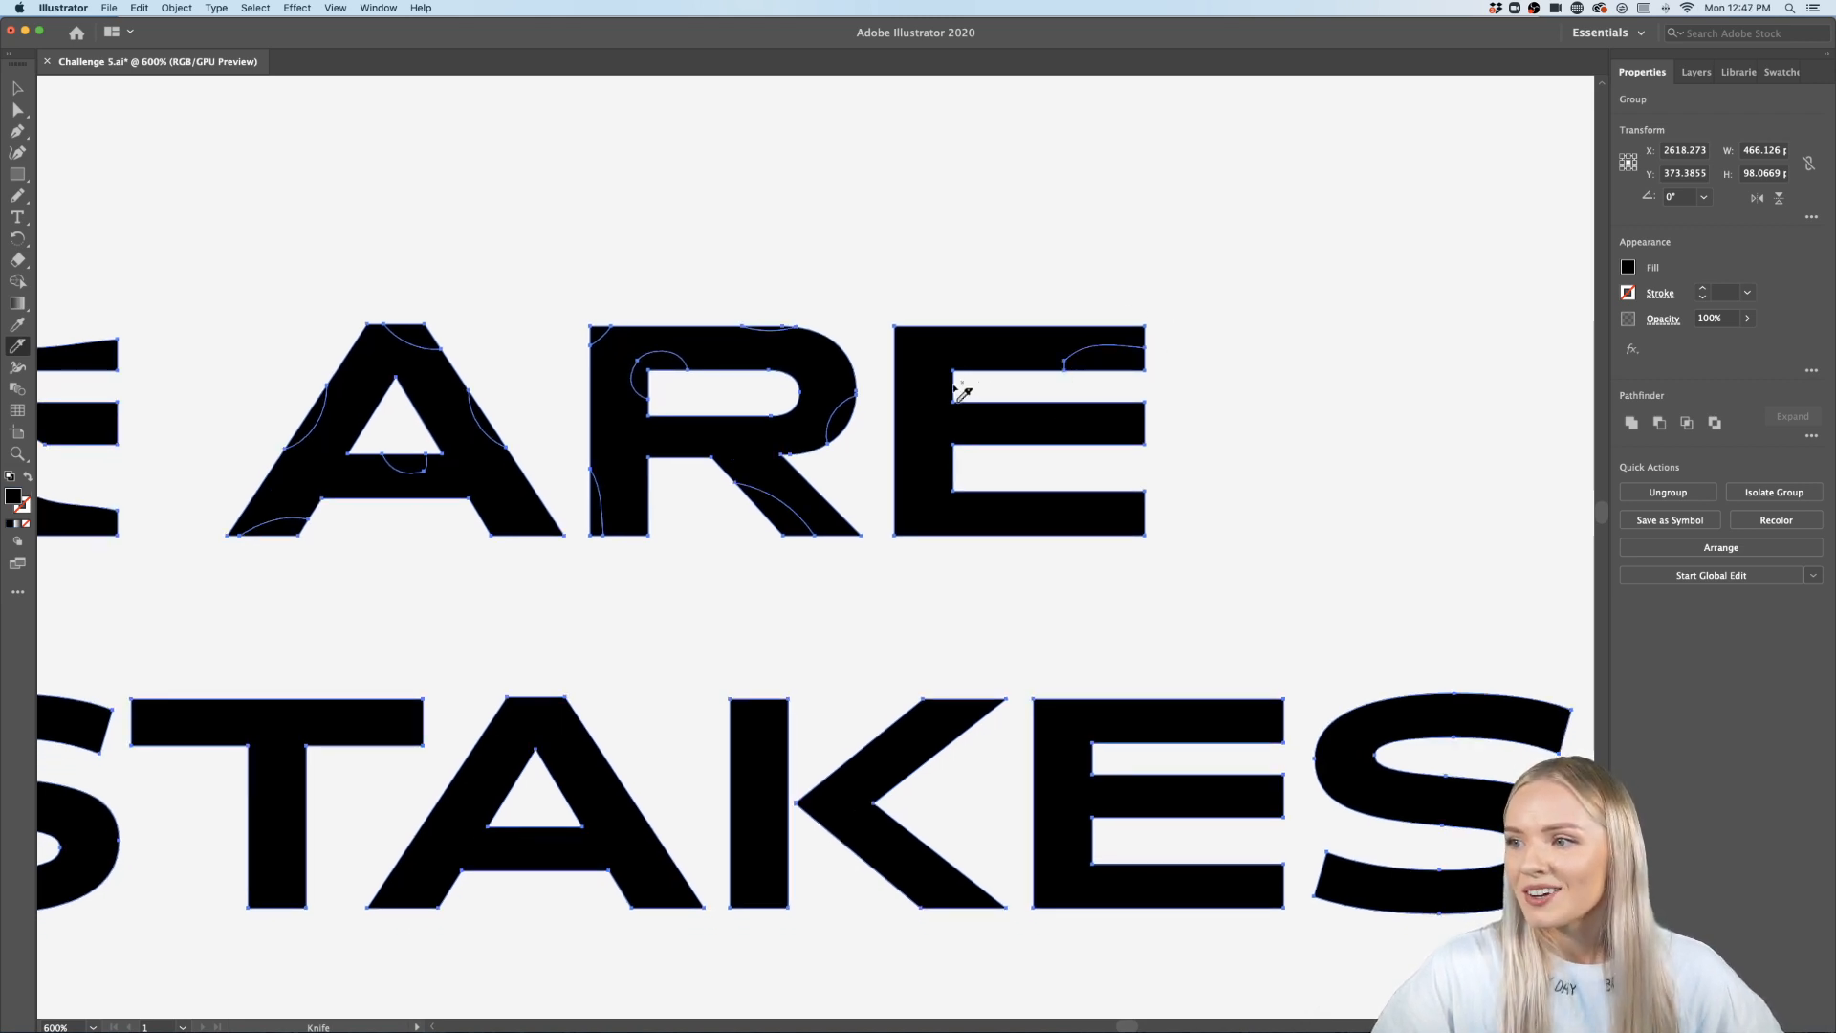
left_click_drag(960, 392, 984, 422)
mouse_move(877, 484)
left_mouse_down()
mouse_move(934, 507)
mouse_move(965, 564)
left_mouse_up()
mouse_move(1121, 486)
left_mouse_down()
mouse_move(1181, 498)
mouse_move(1188, 457)
left_mouse_up()
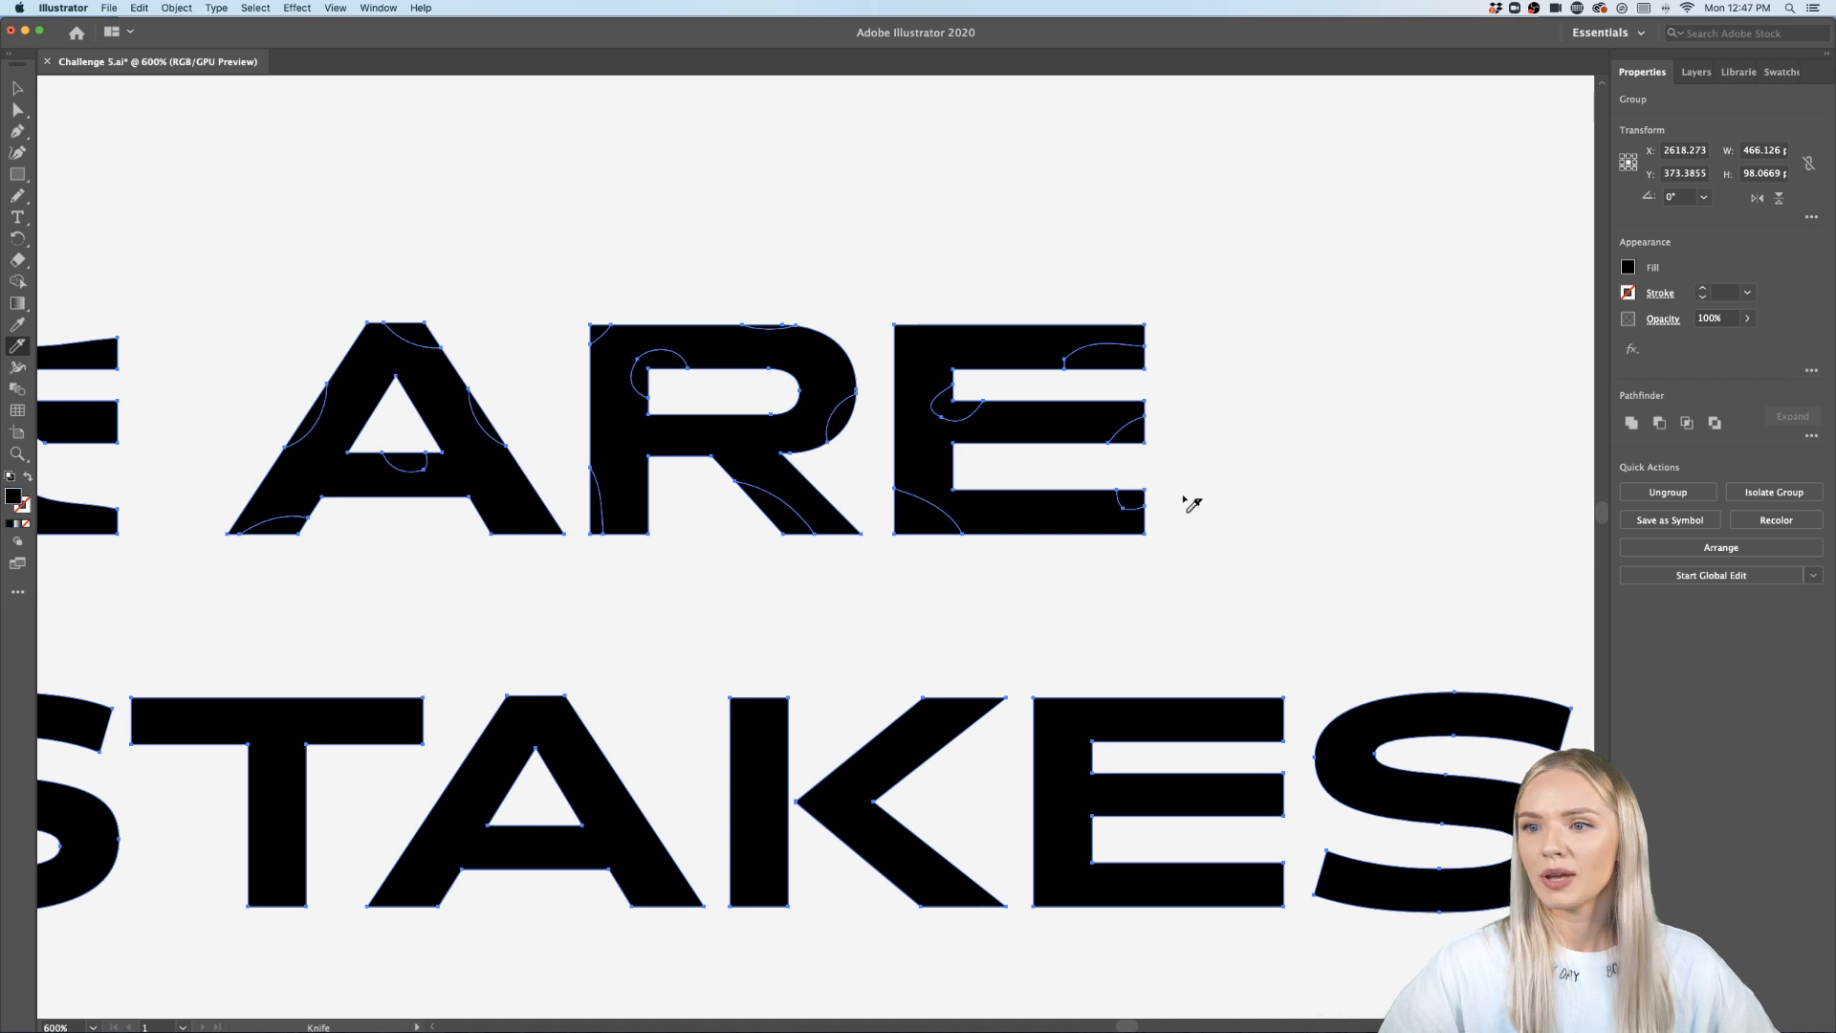
- Enter the word group, select the cut slivers at the A's apex, counter, left leg and foot, and delete them
scroll(1187, 495, "down", 1)
scroll(1186, 495, "left", 2)
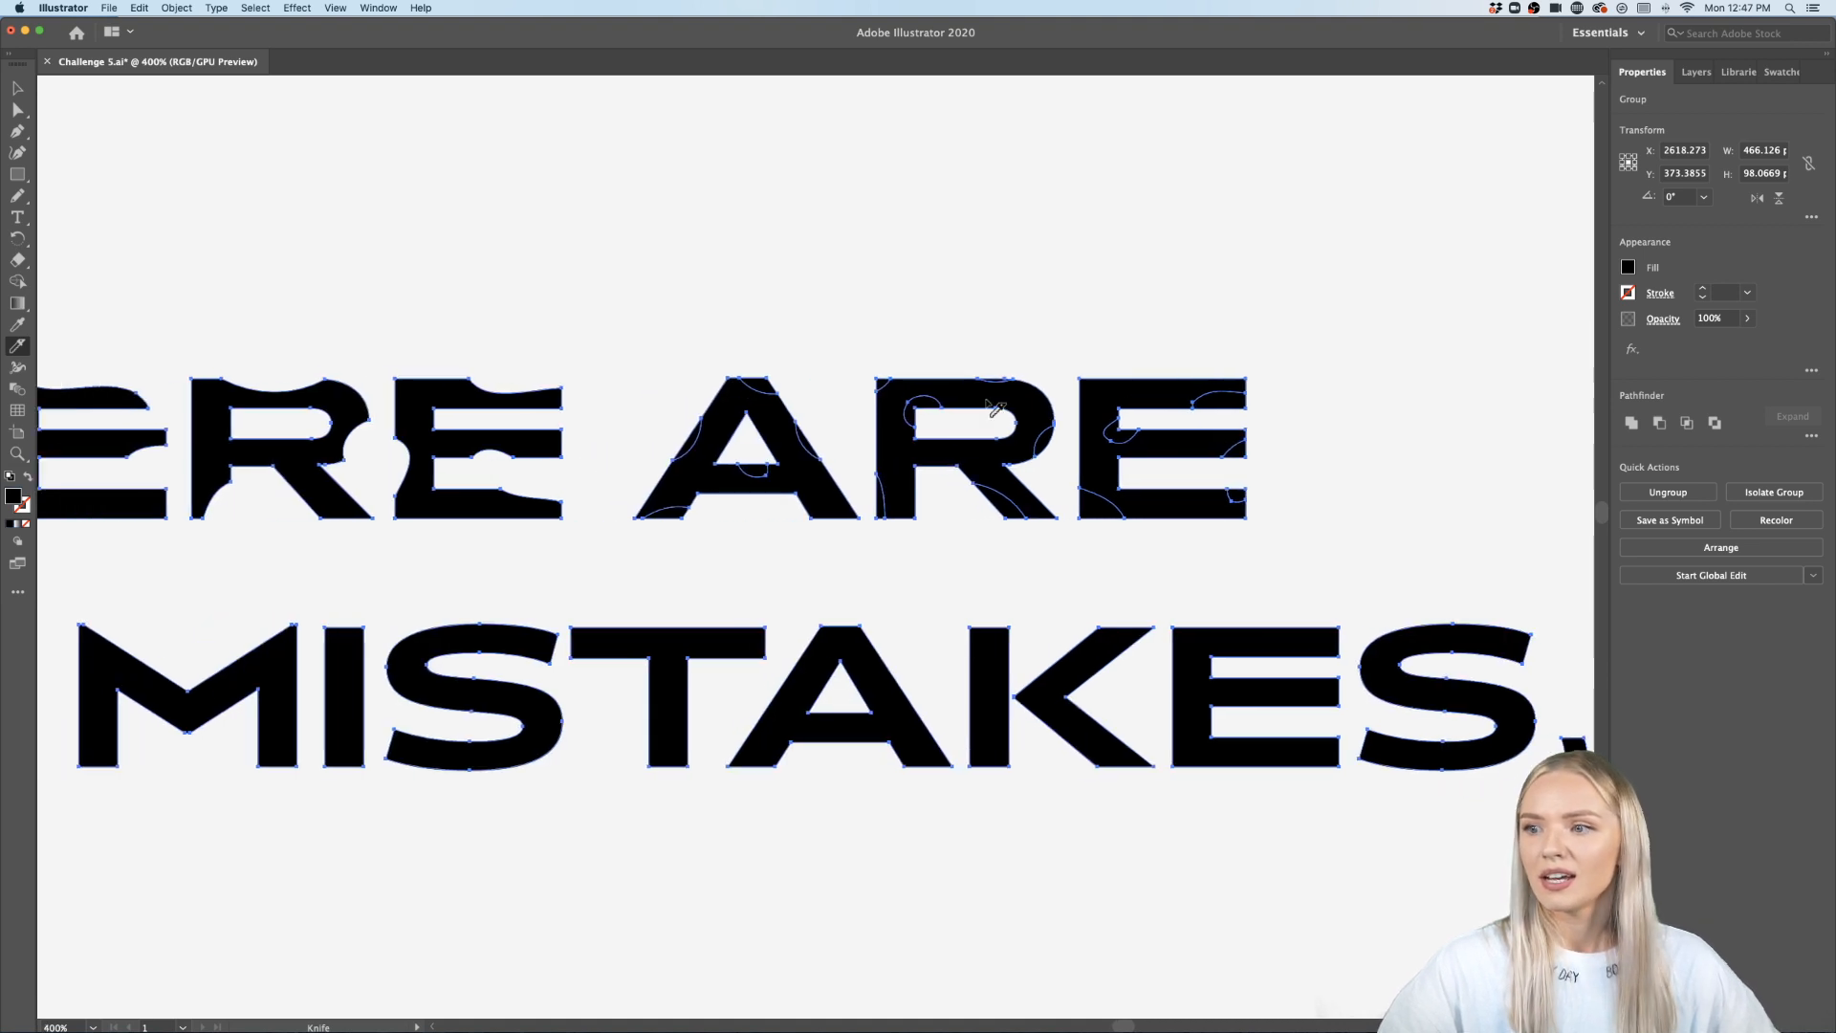
left_click(17, 88)
scroll(885, 459, "up", 2)
double_click(630, 322)
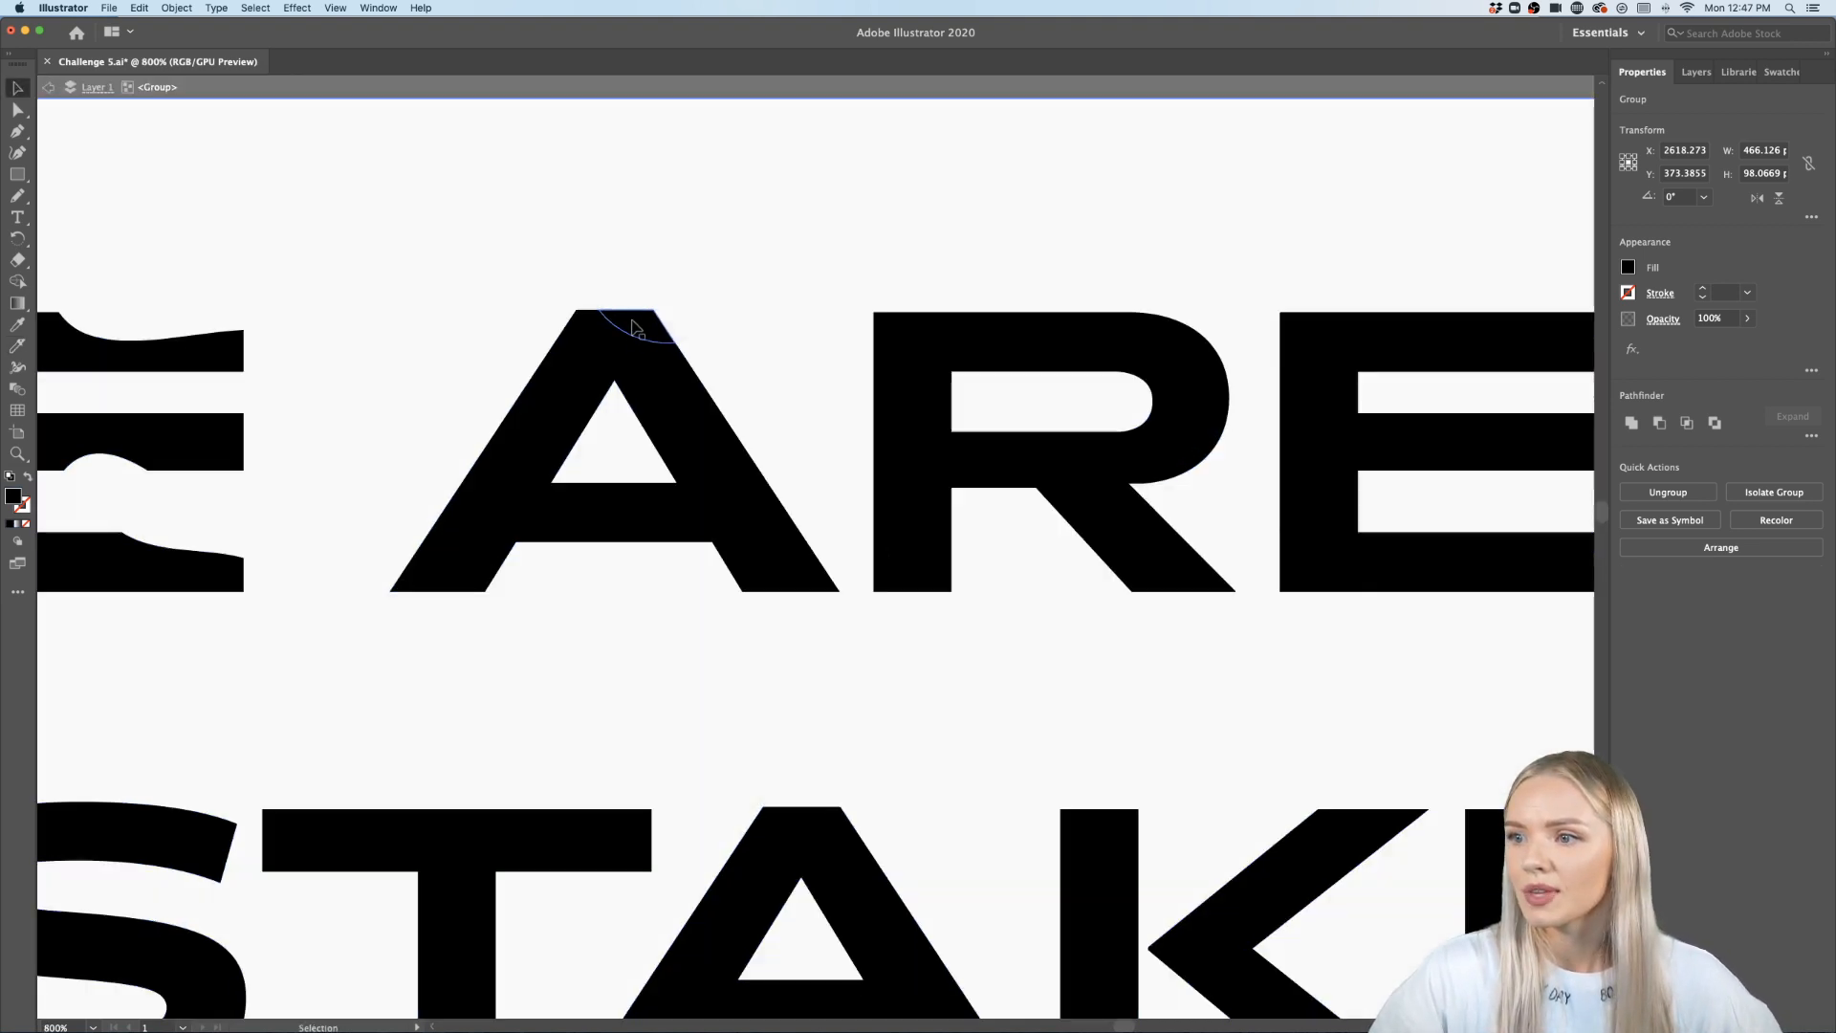
left_click(738, 444, "shift")
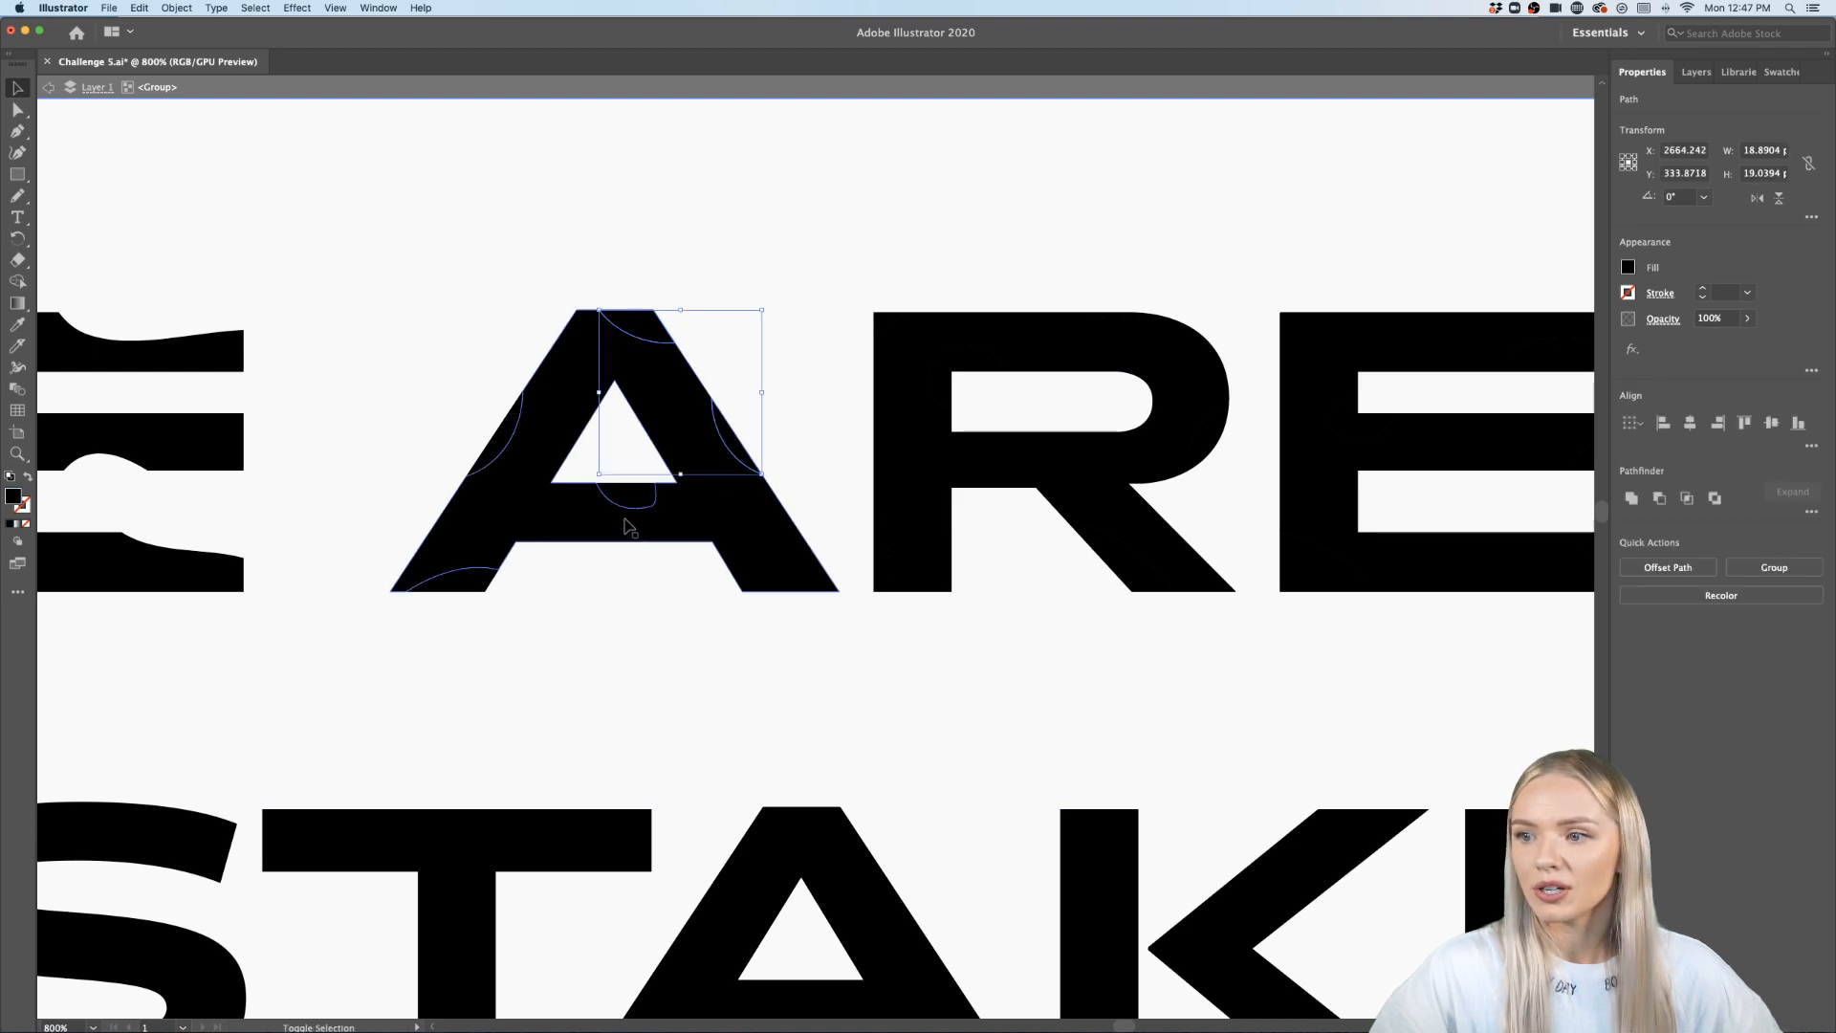
left_click(627, 497, "shift")
left_click(505, 448, "shift")
left_click(469, 585, "shift")
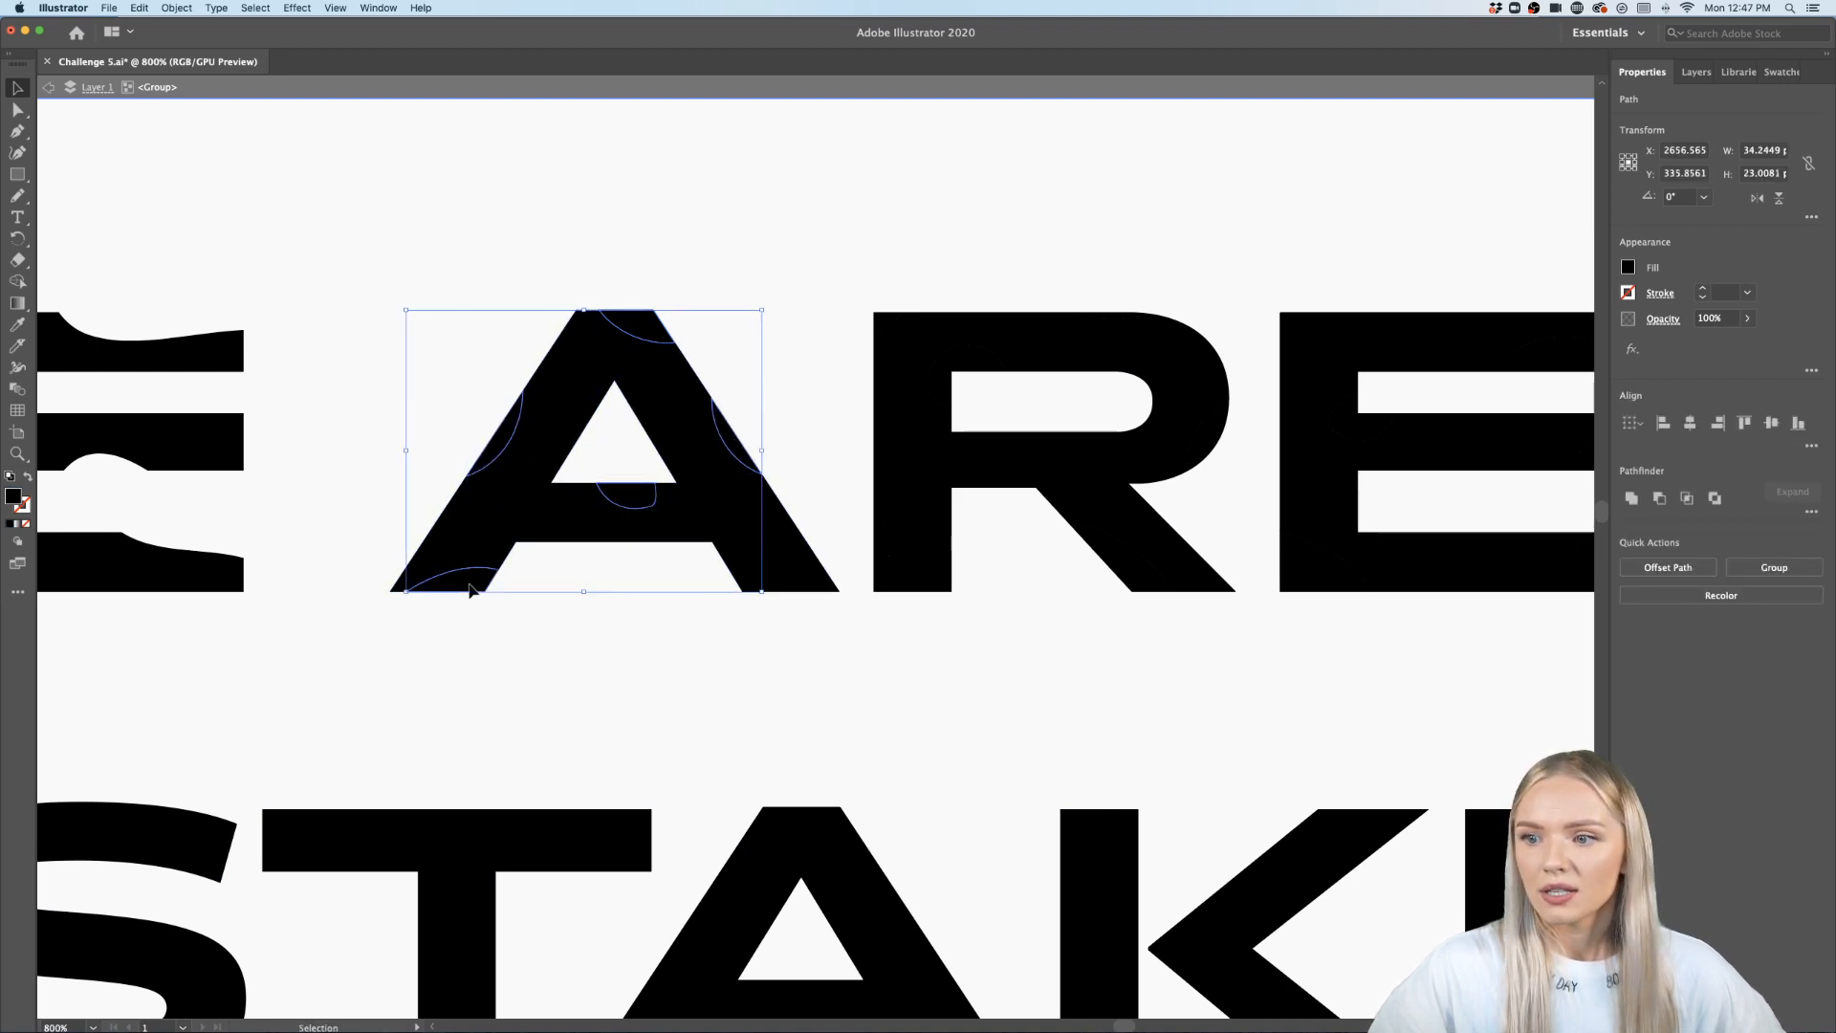
key("Delete")
scroll(522, 590, "right", 3)
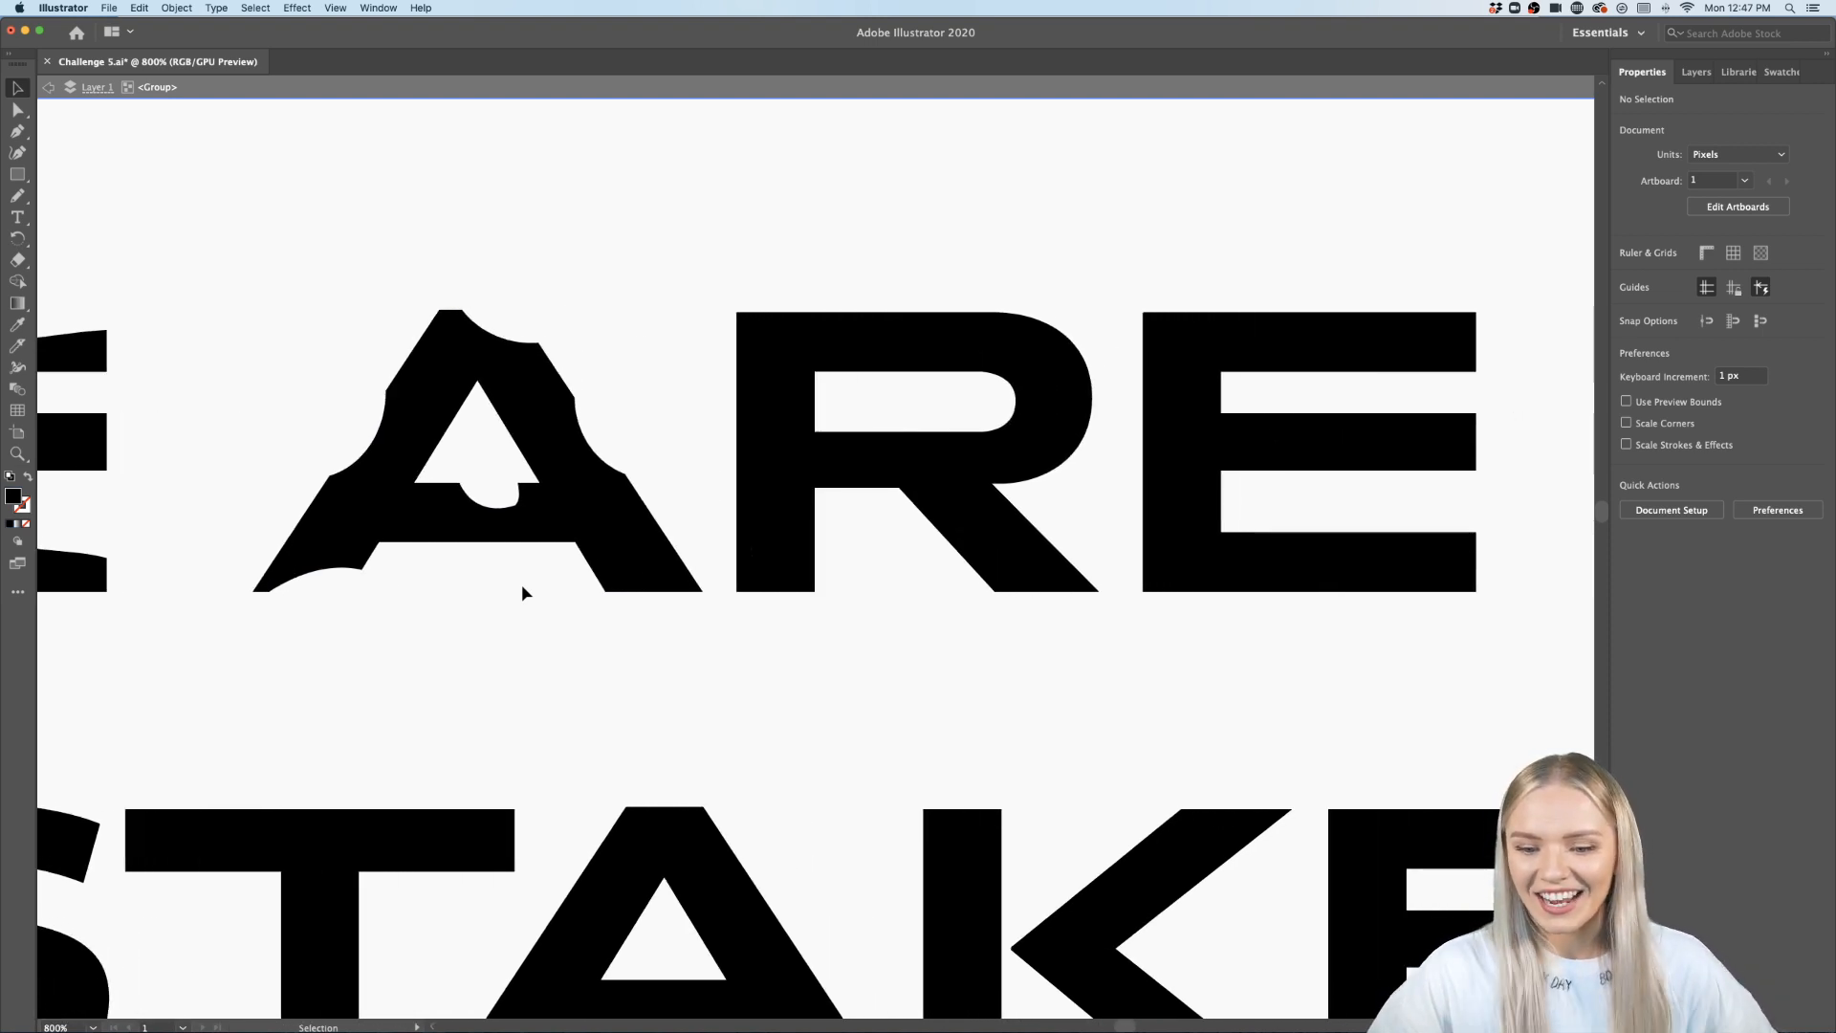
scroll(522, 593, "down", 2)
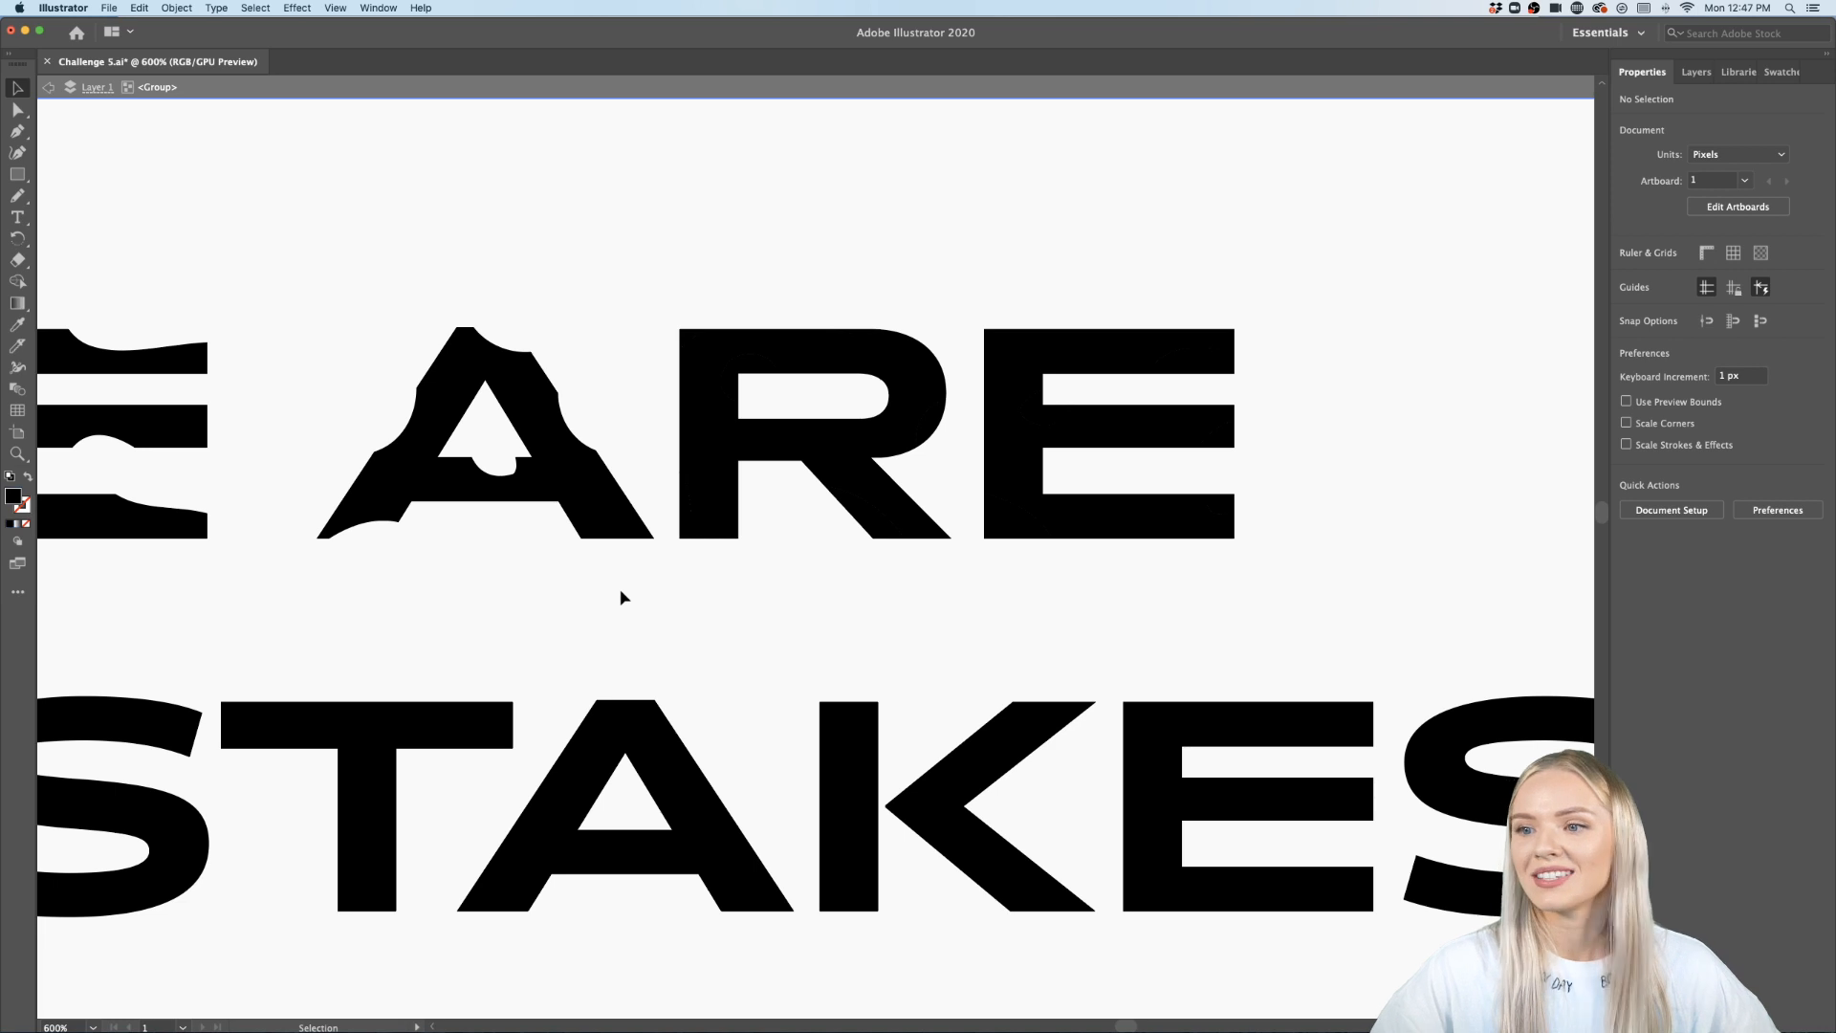
left_click(731, 379)
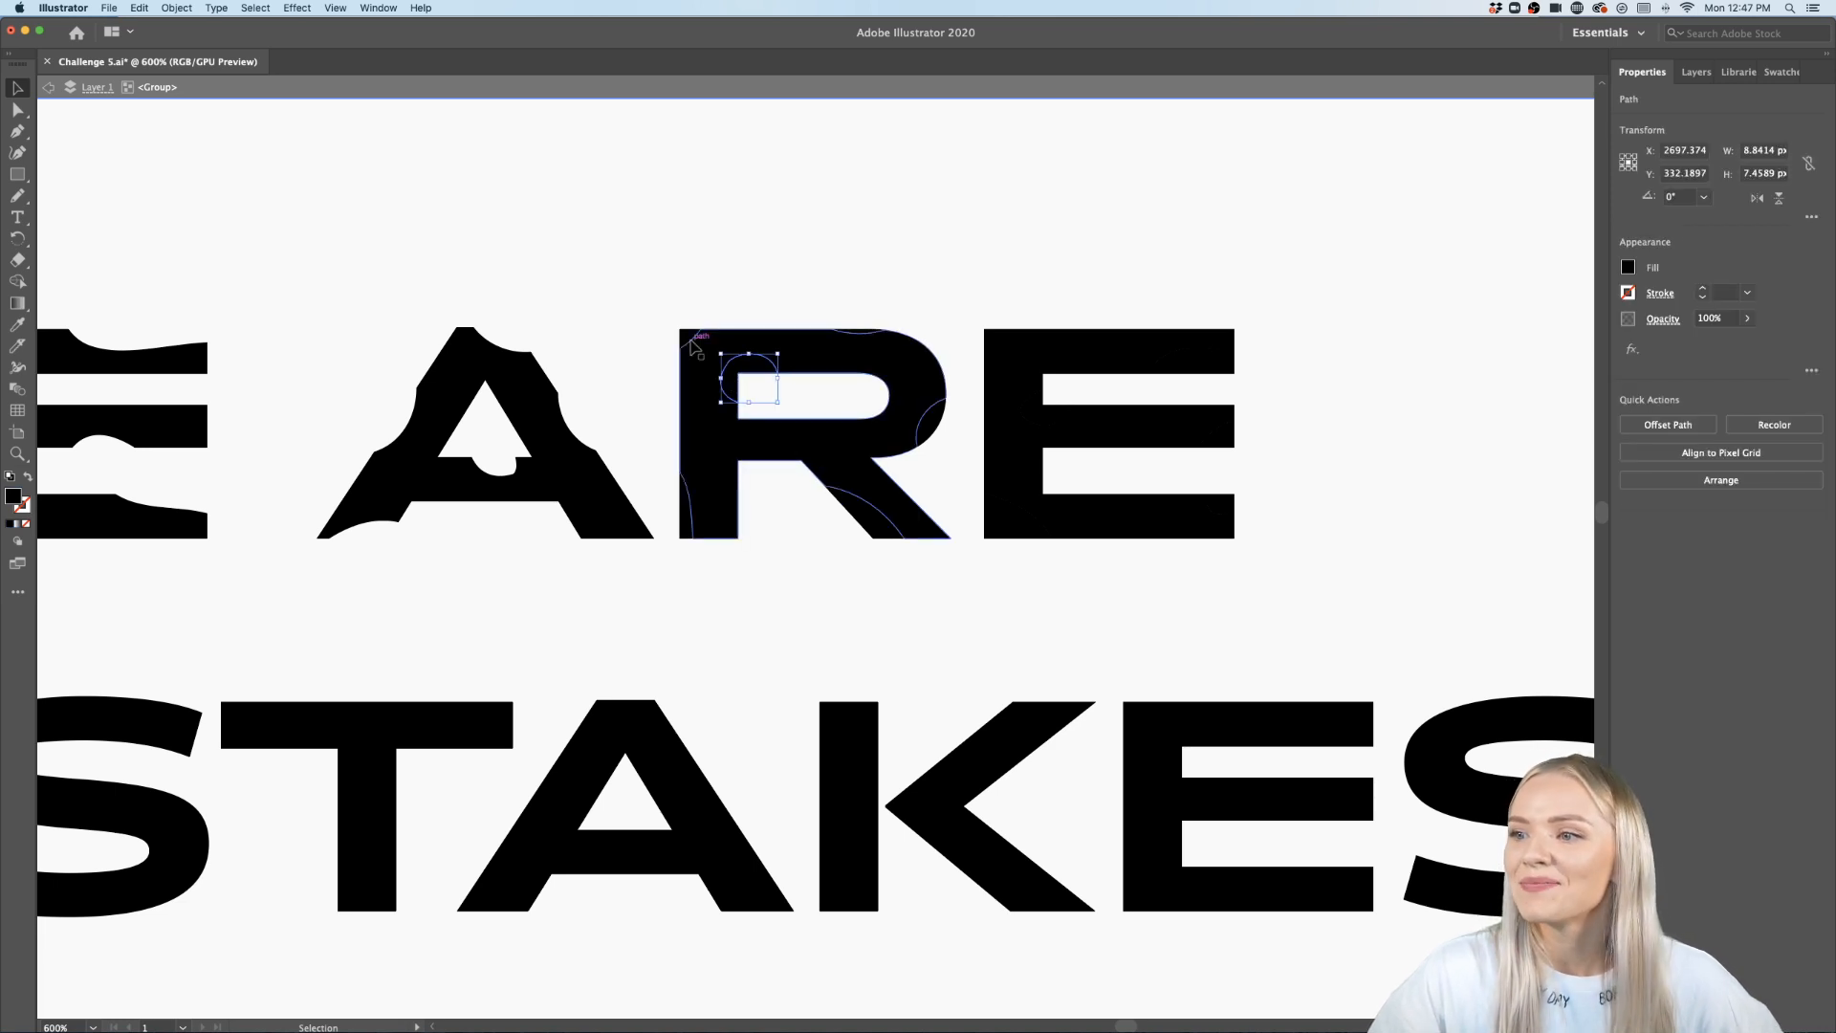
left_click(687, 335, "shift")
left_click(868, 337, "shift")
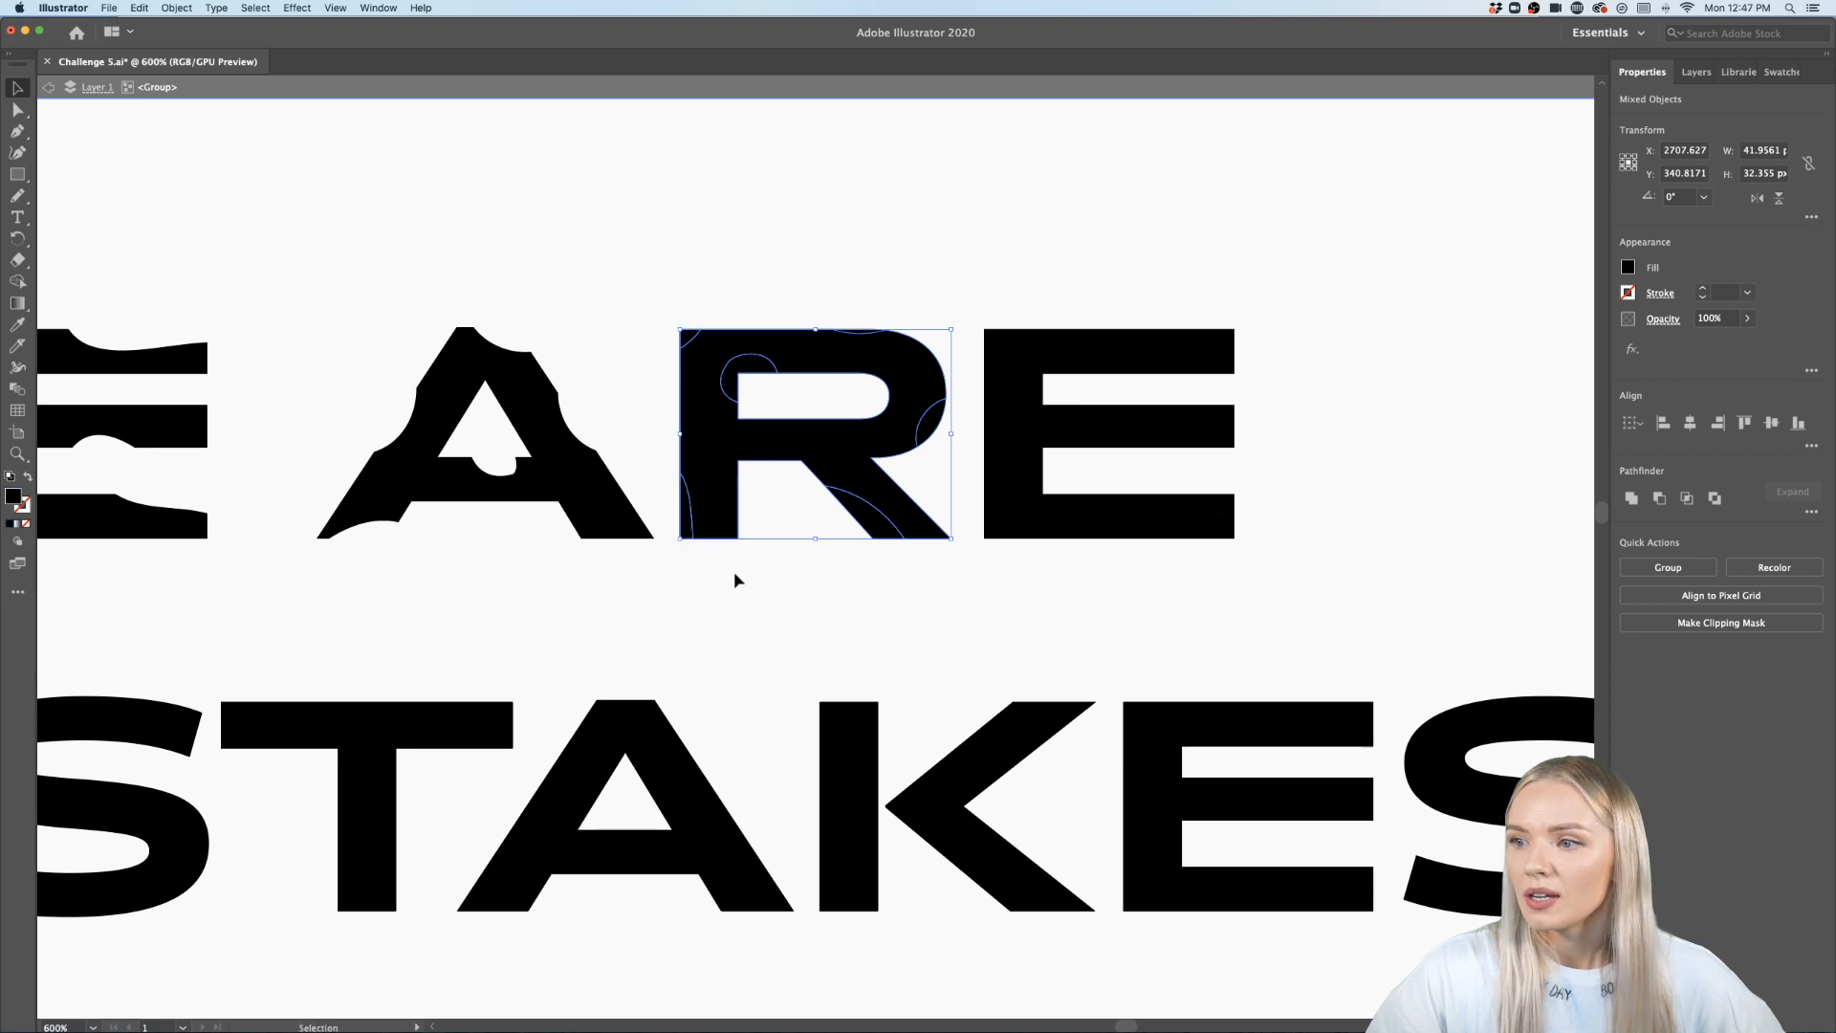
key("Delete")
key("super+z")
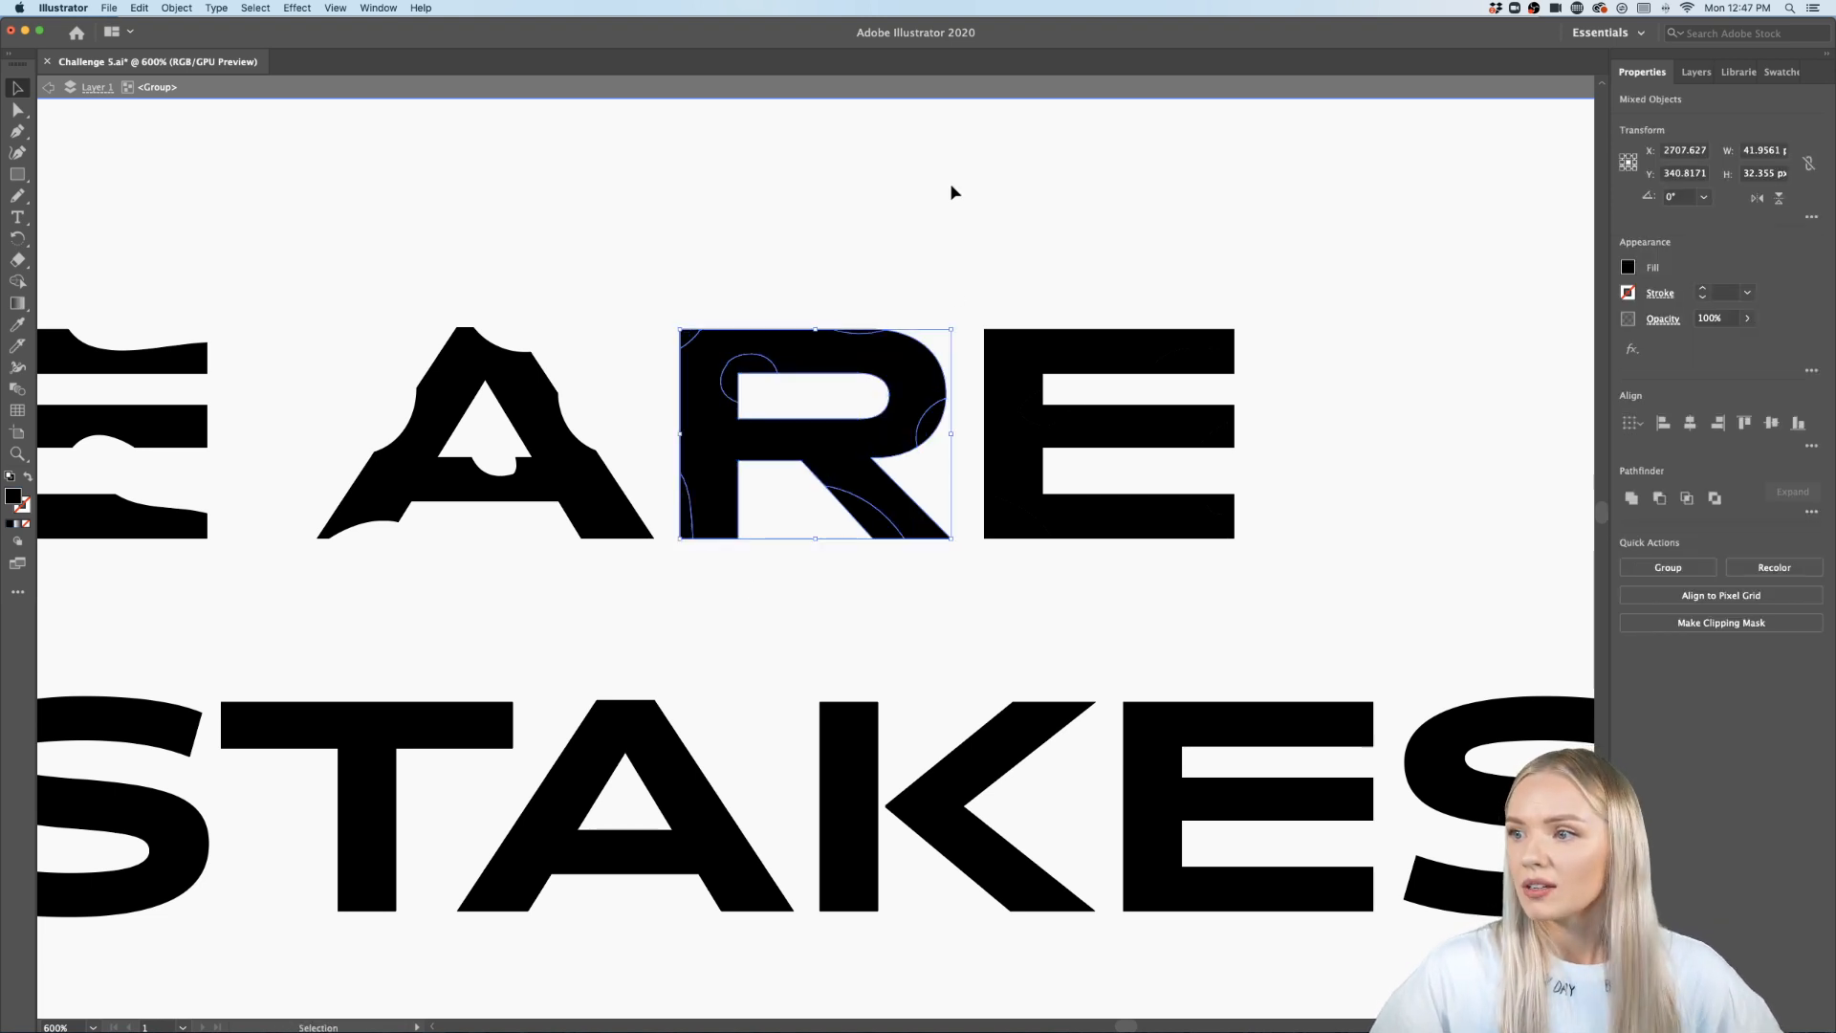
- Remove the small cut sliver from the right side of the R's bowl
left_click(950, 184)
scroll(945, 305, "up", 1)
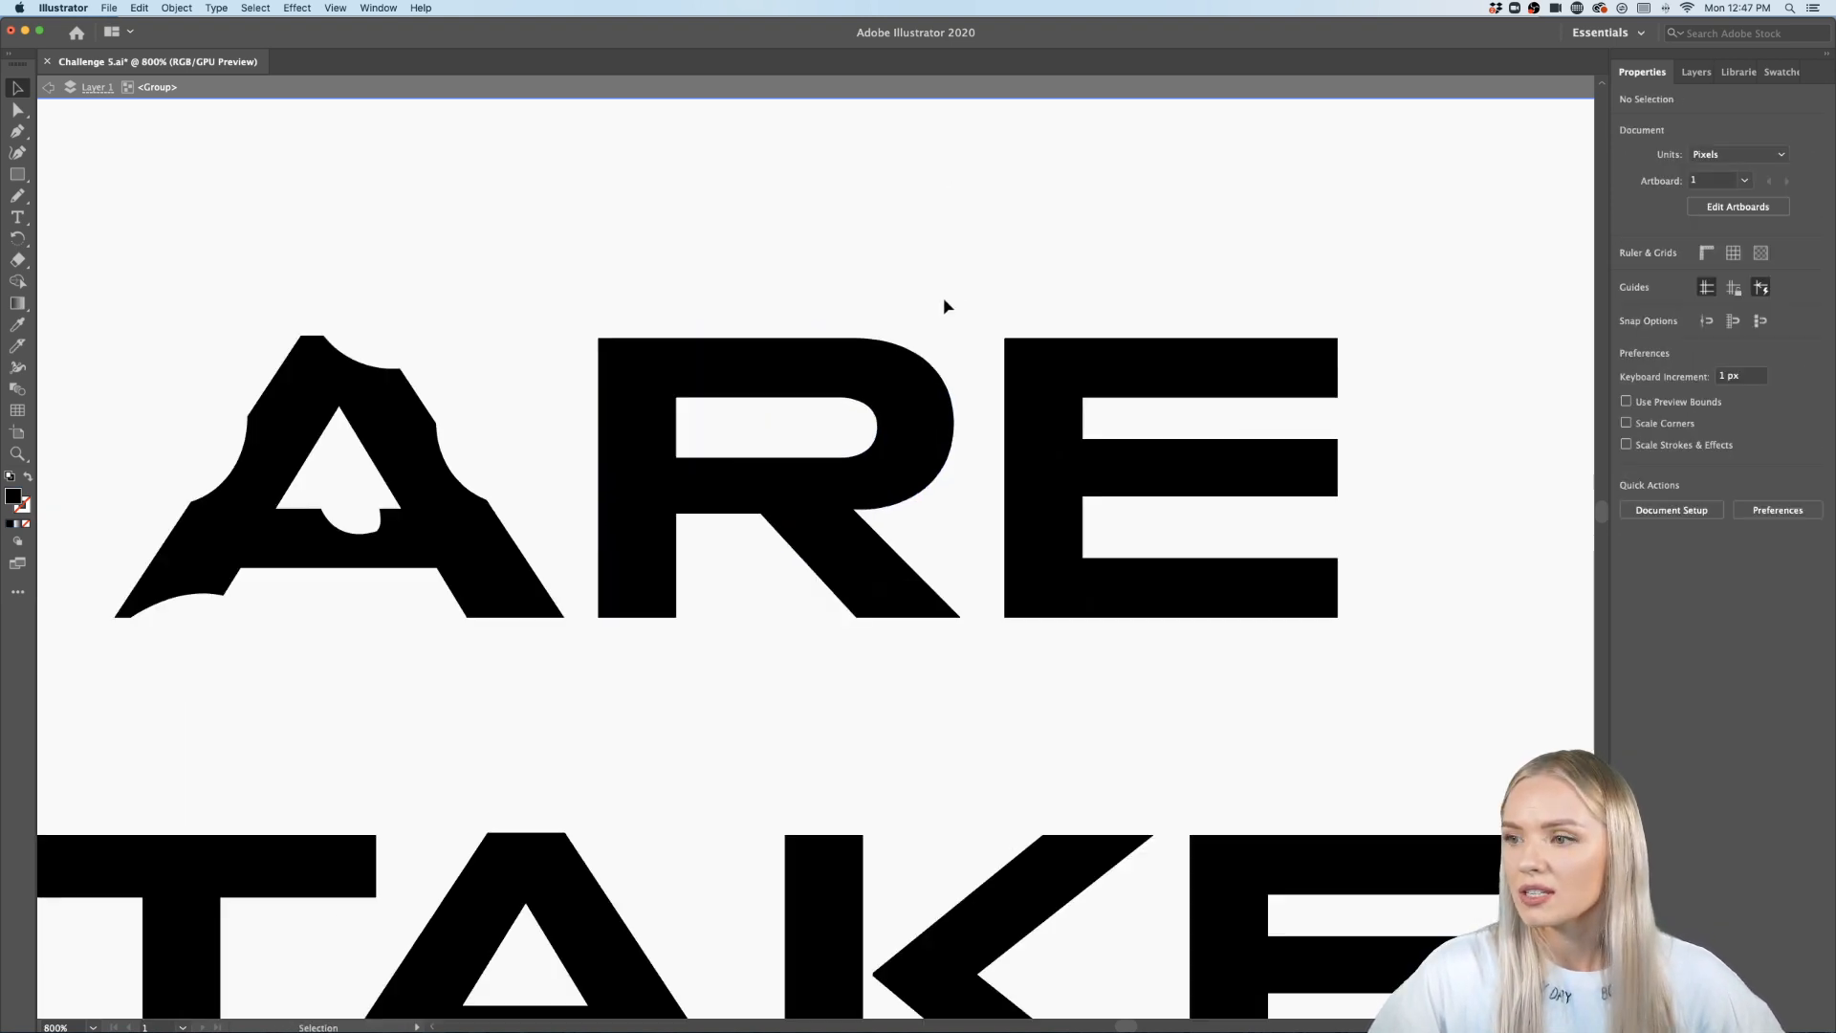
double_click(929, 475)
double_click(869, 282)
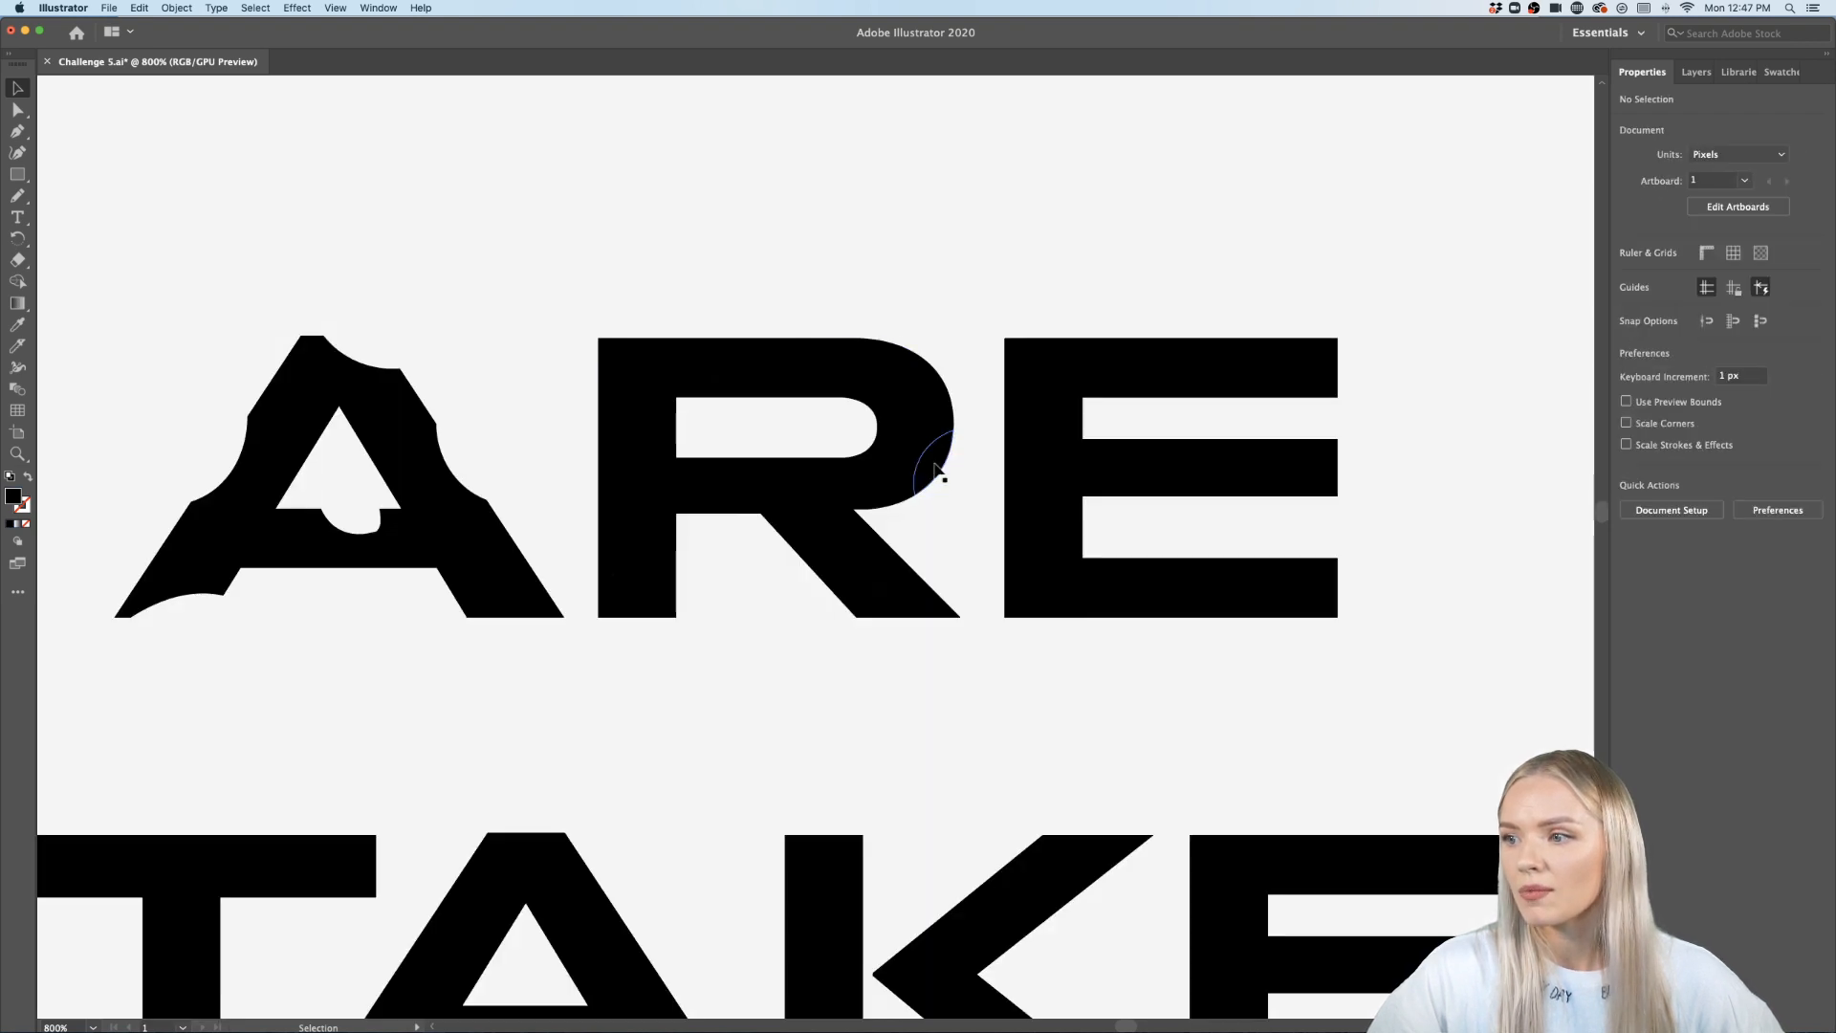
left_click(922, 468)
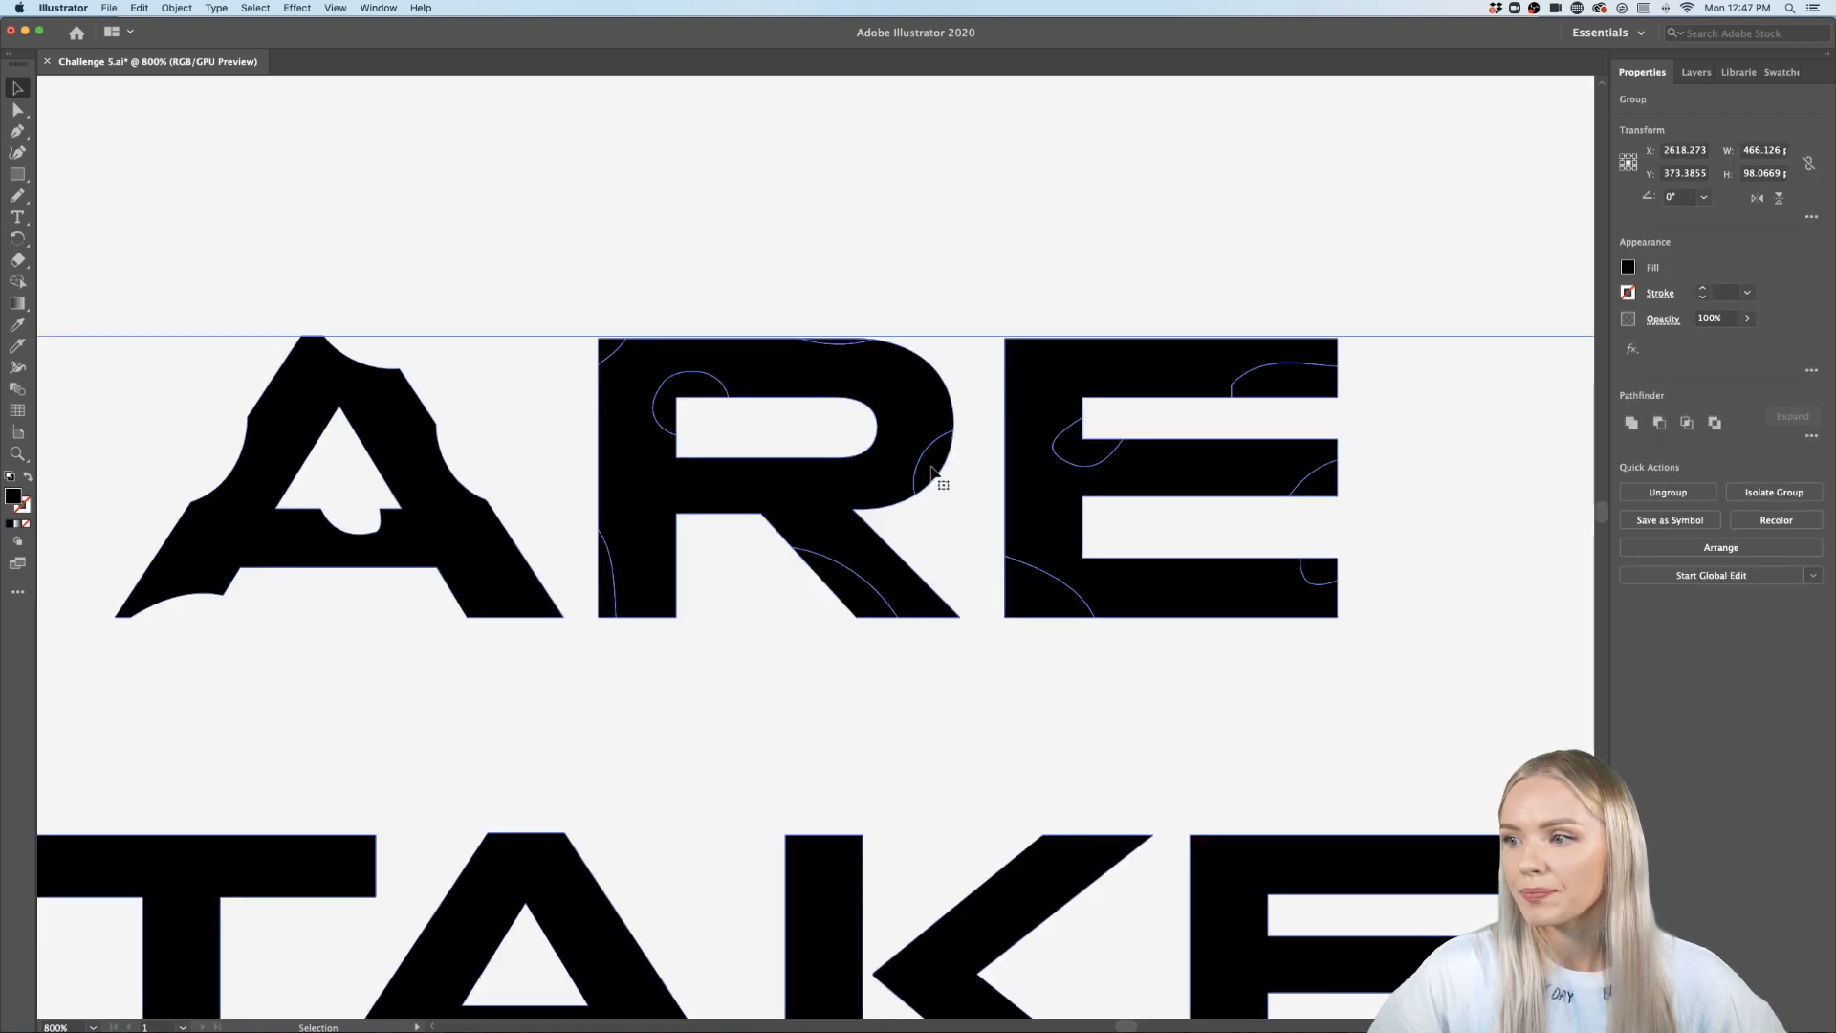
double_click(930, 467)
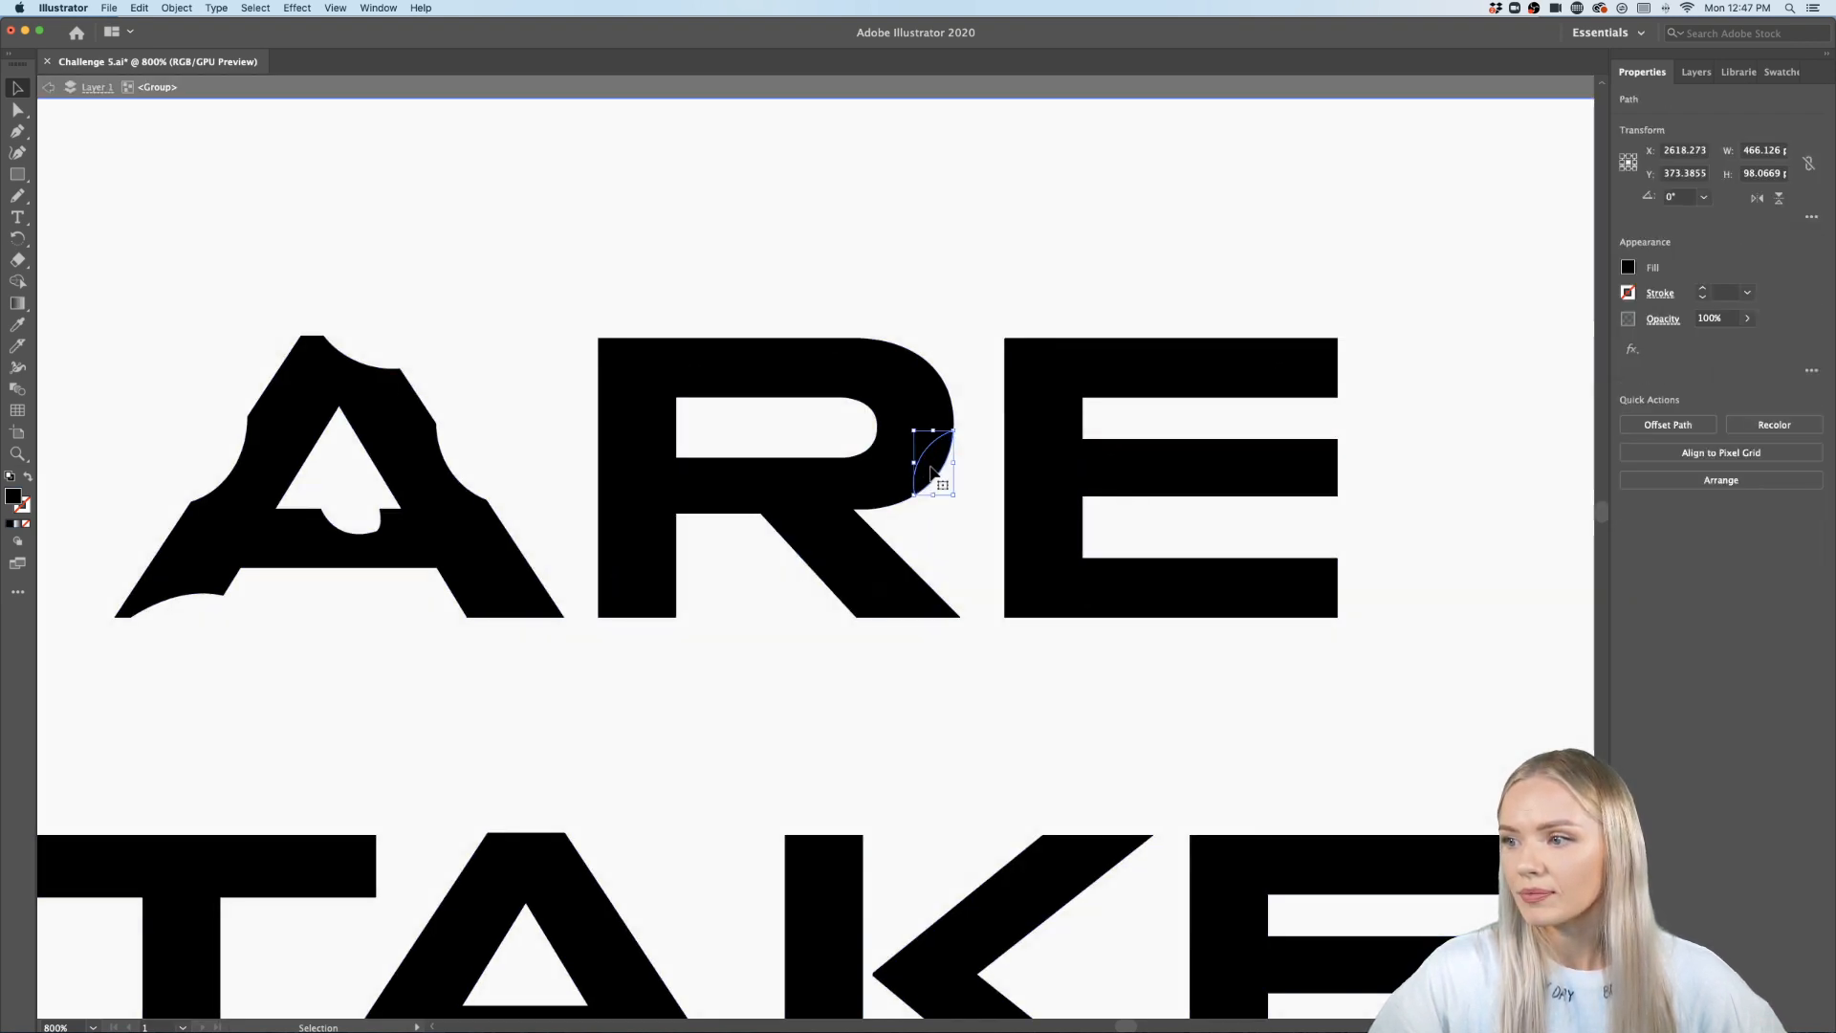
- Zoom out and scroll around to review the whole poster and the ONLY HAPPY ACCIDENTS lines
double_click(1044, 297)
scroll(1043, 297, "down", 5)
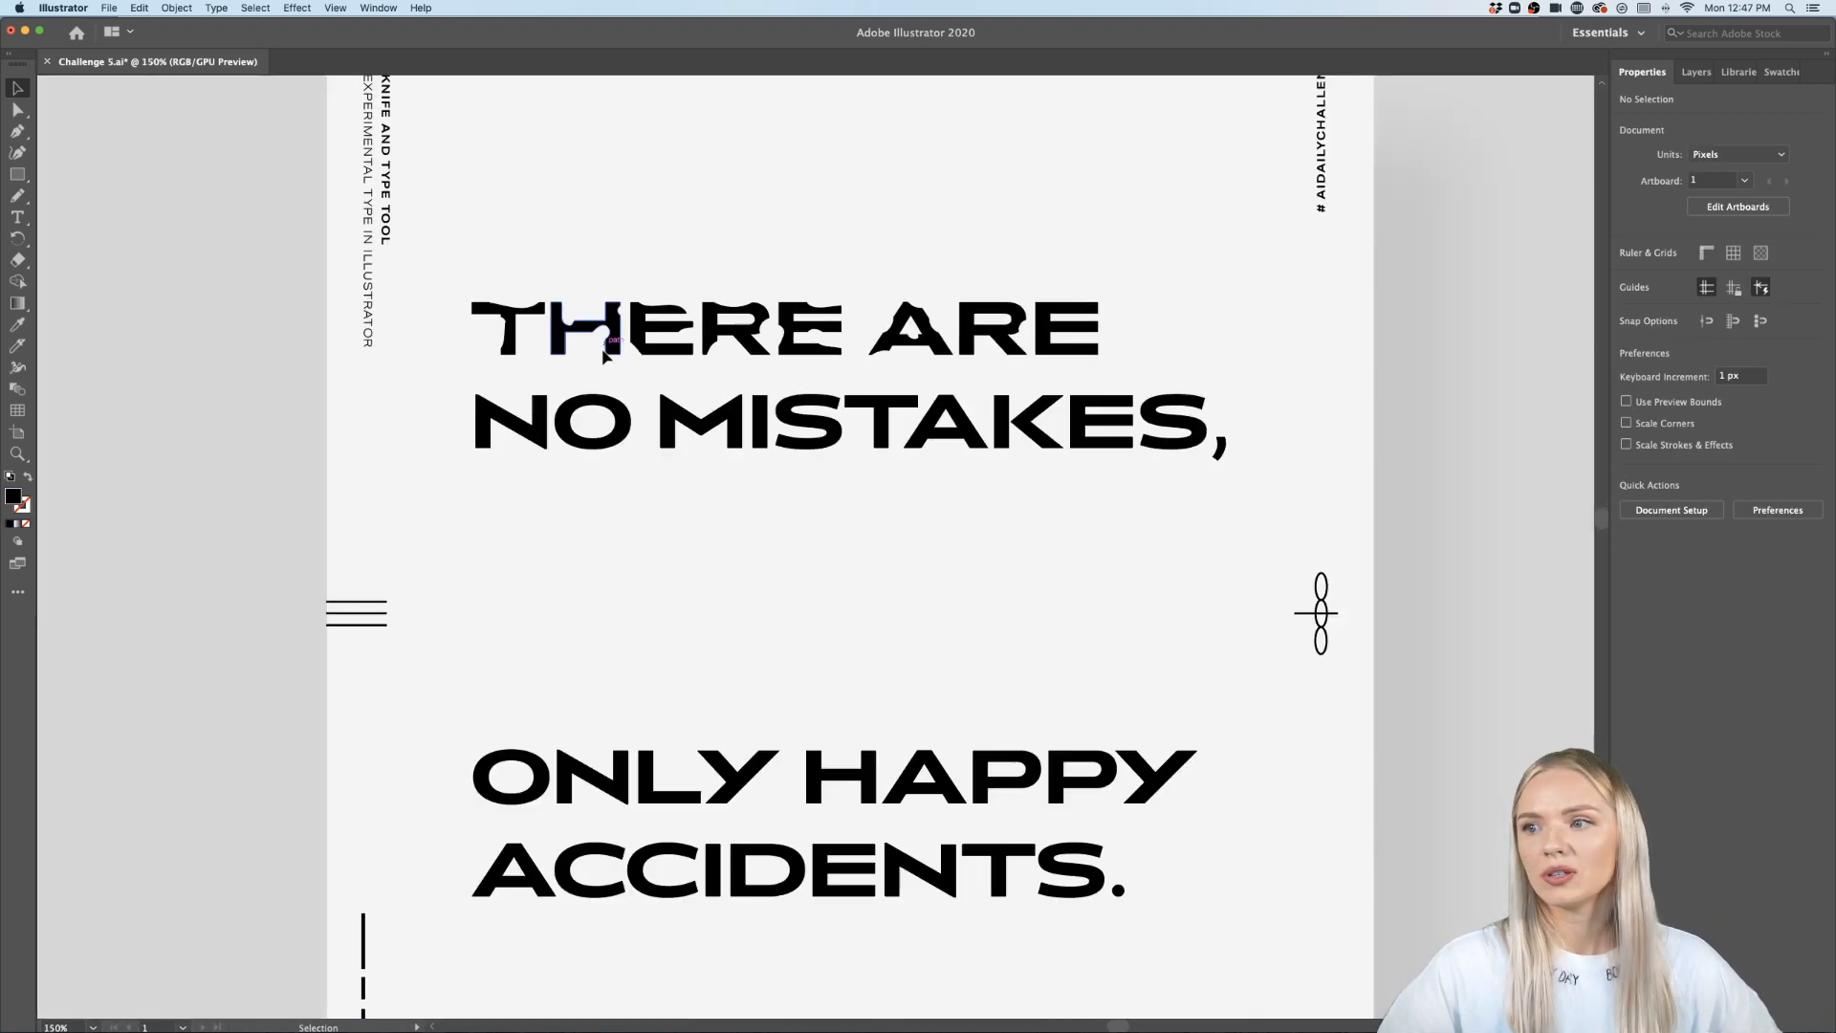
scroll(926, 585, "down", 3)
scroll(929, 592, "down", 3)
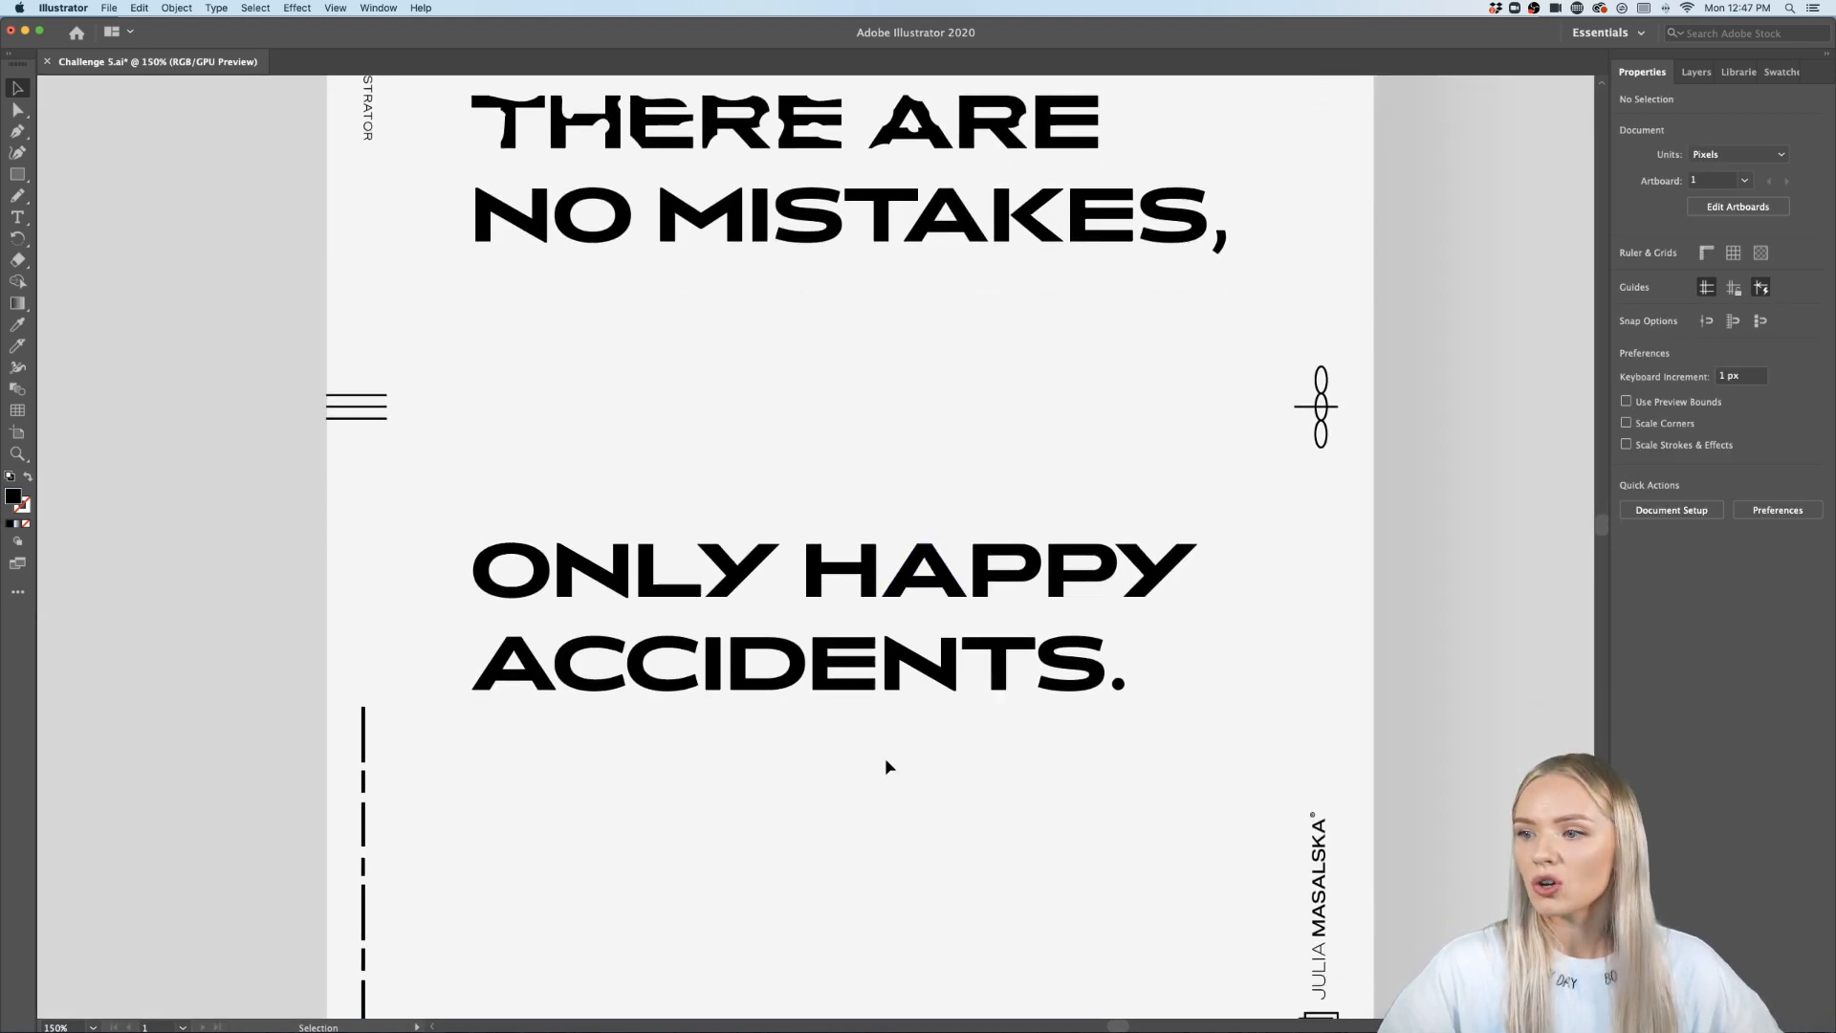
left_click(777, 691)
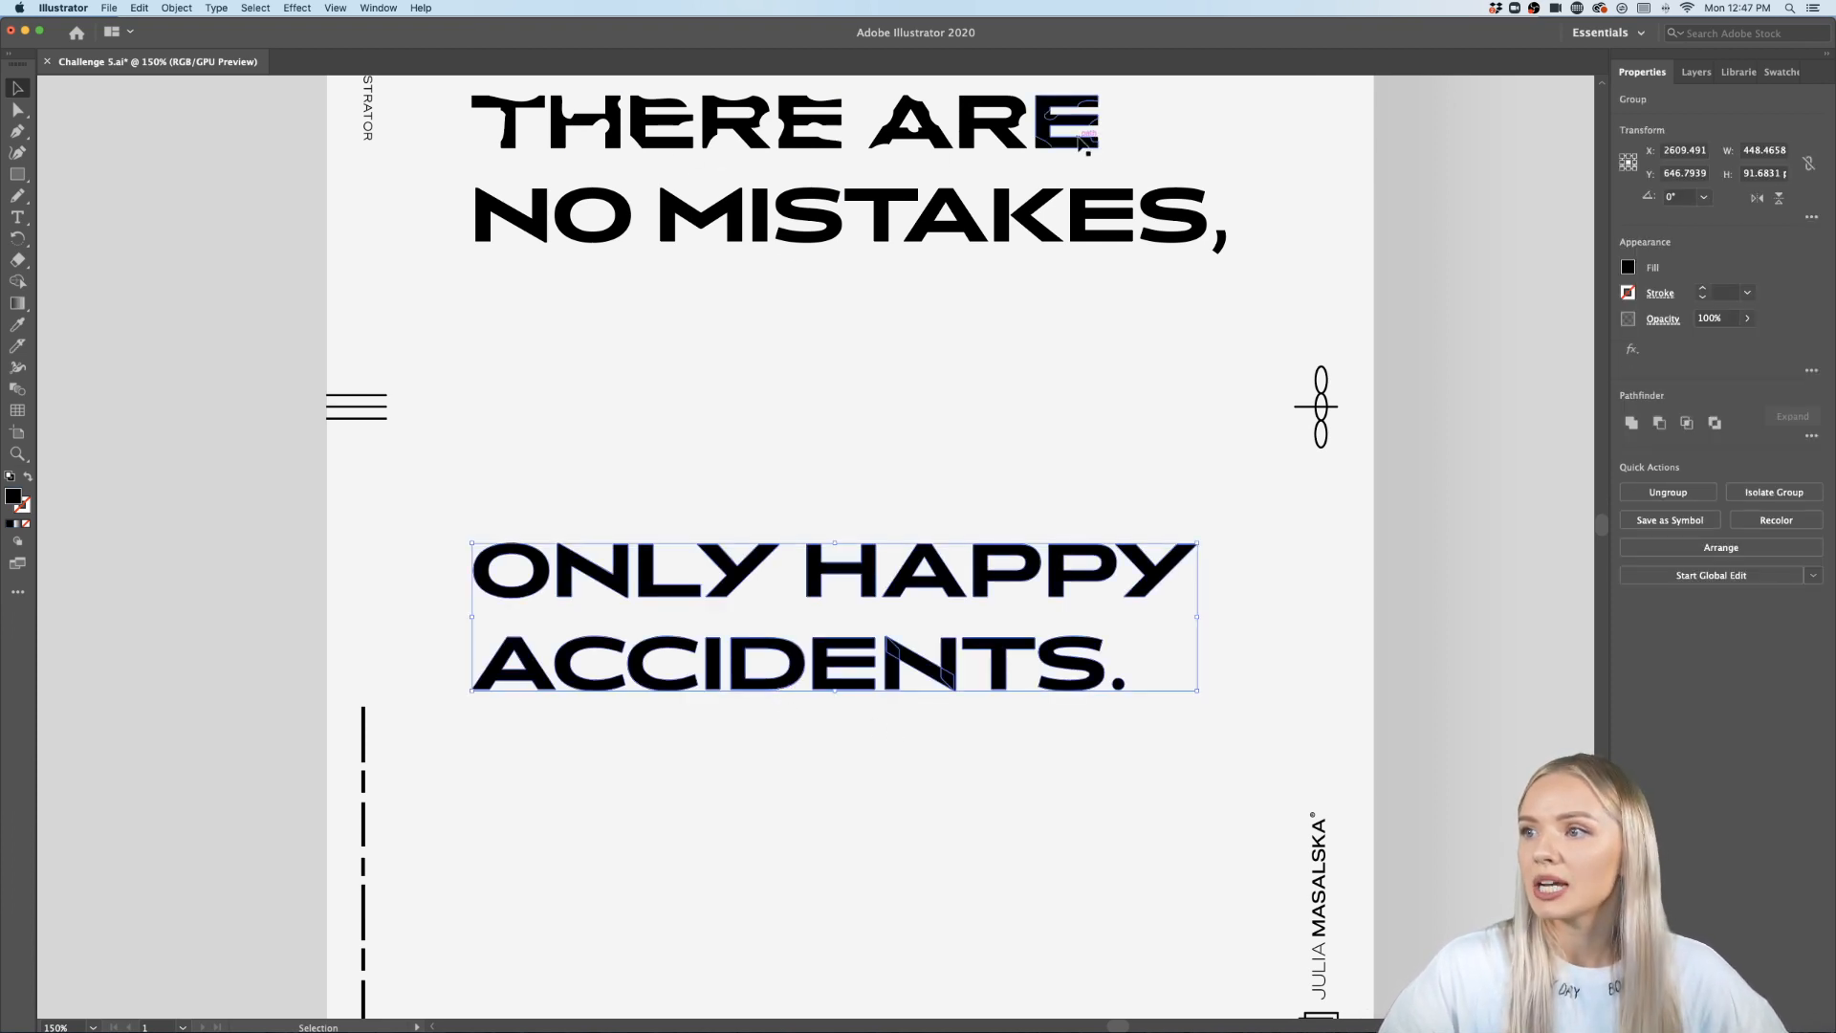
scroll(1081, 141, "up", 3)
scroll(724, 258, "up", 2)
scroll(725, 258, "right", 2)
scroll(725, 258, "up", 2)
scroll(725, 260, "right", 1)
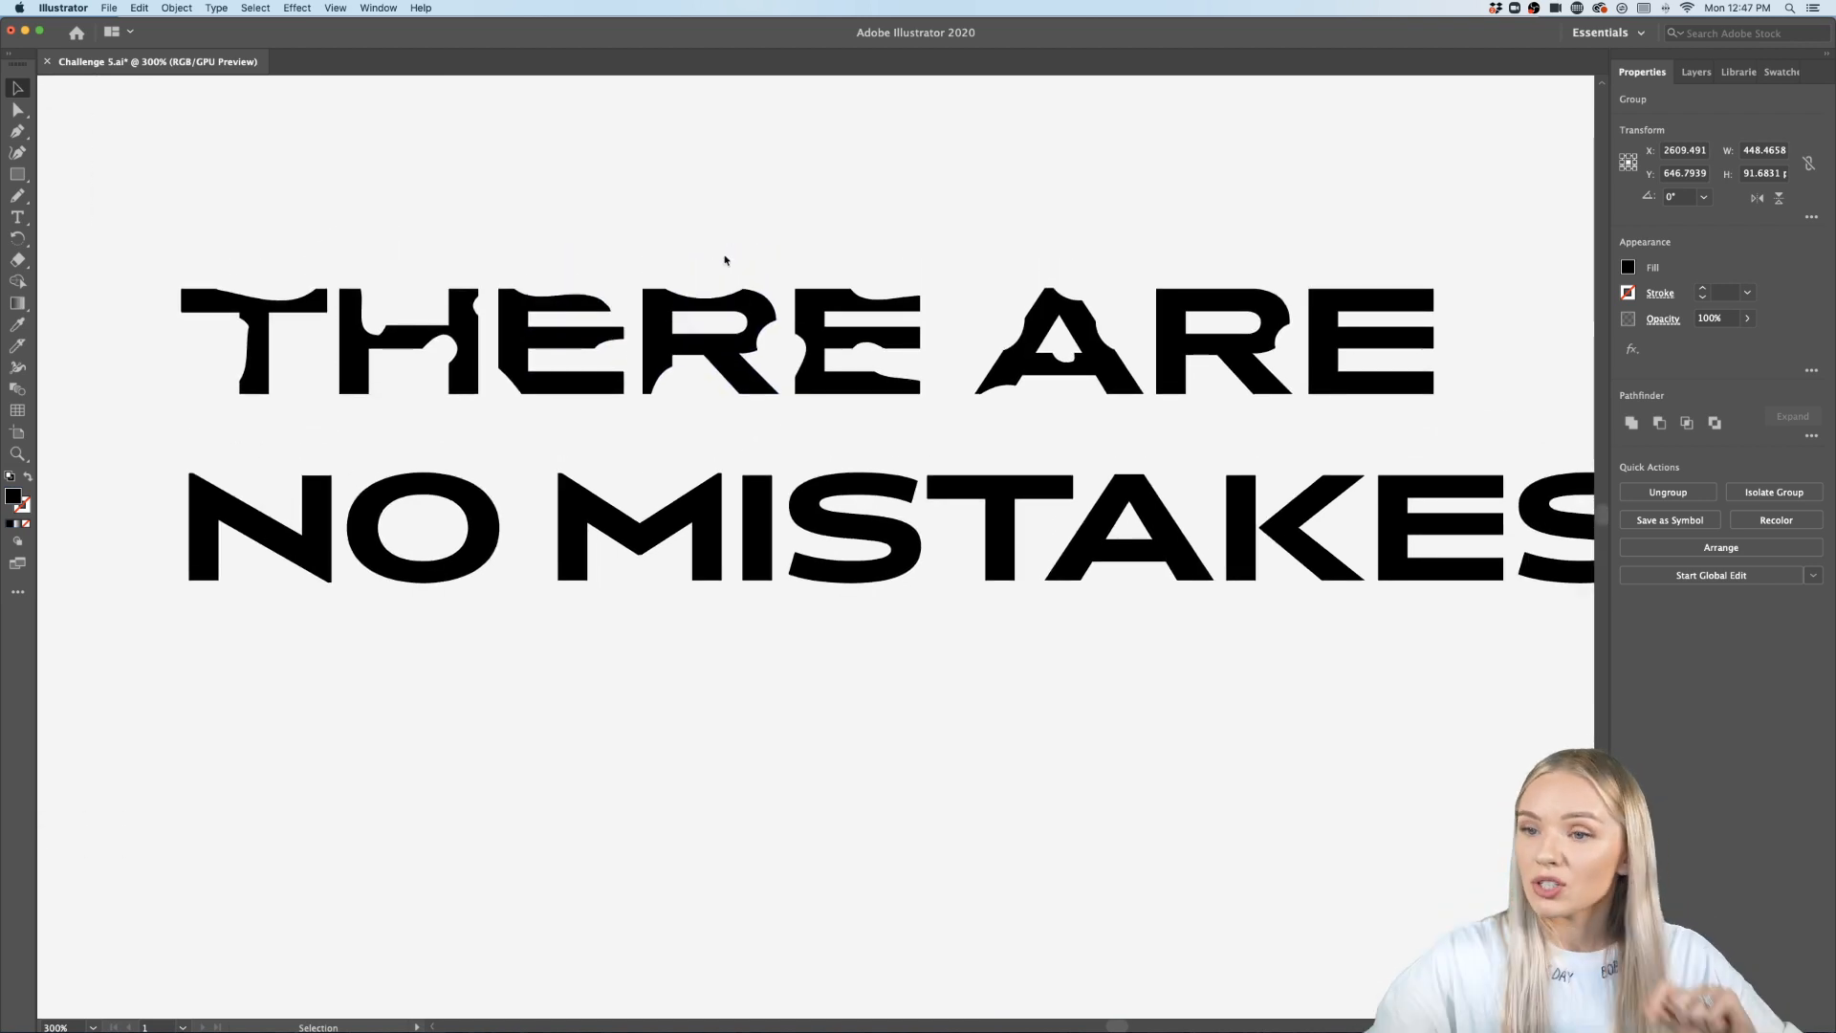
scroll(962, 465, "down", 3)
scroll(962, 464, "down", 3)
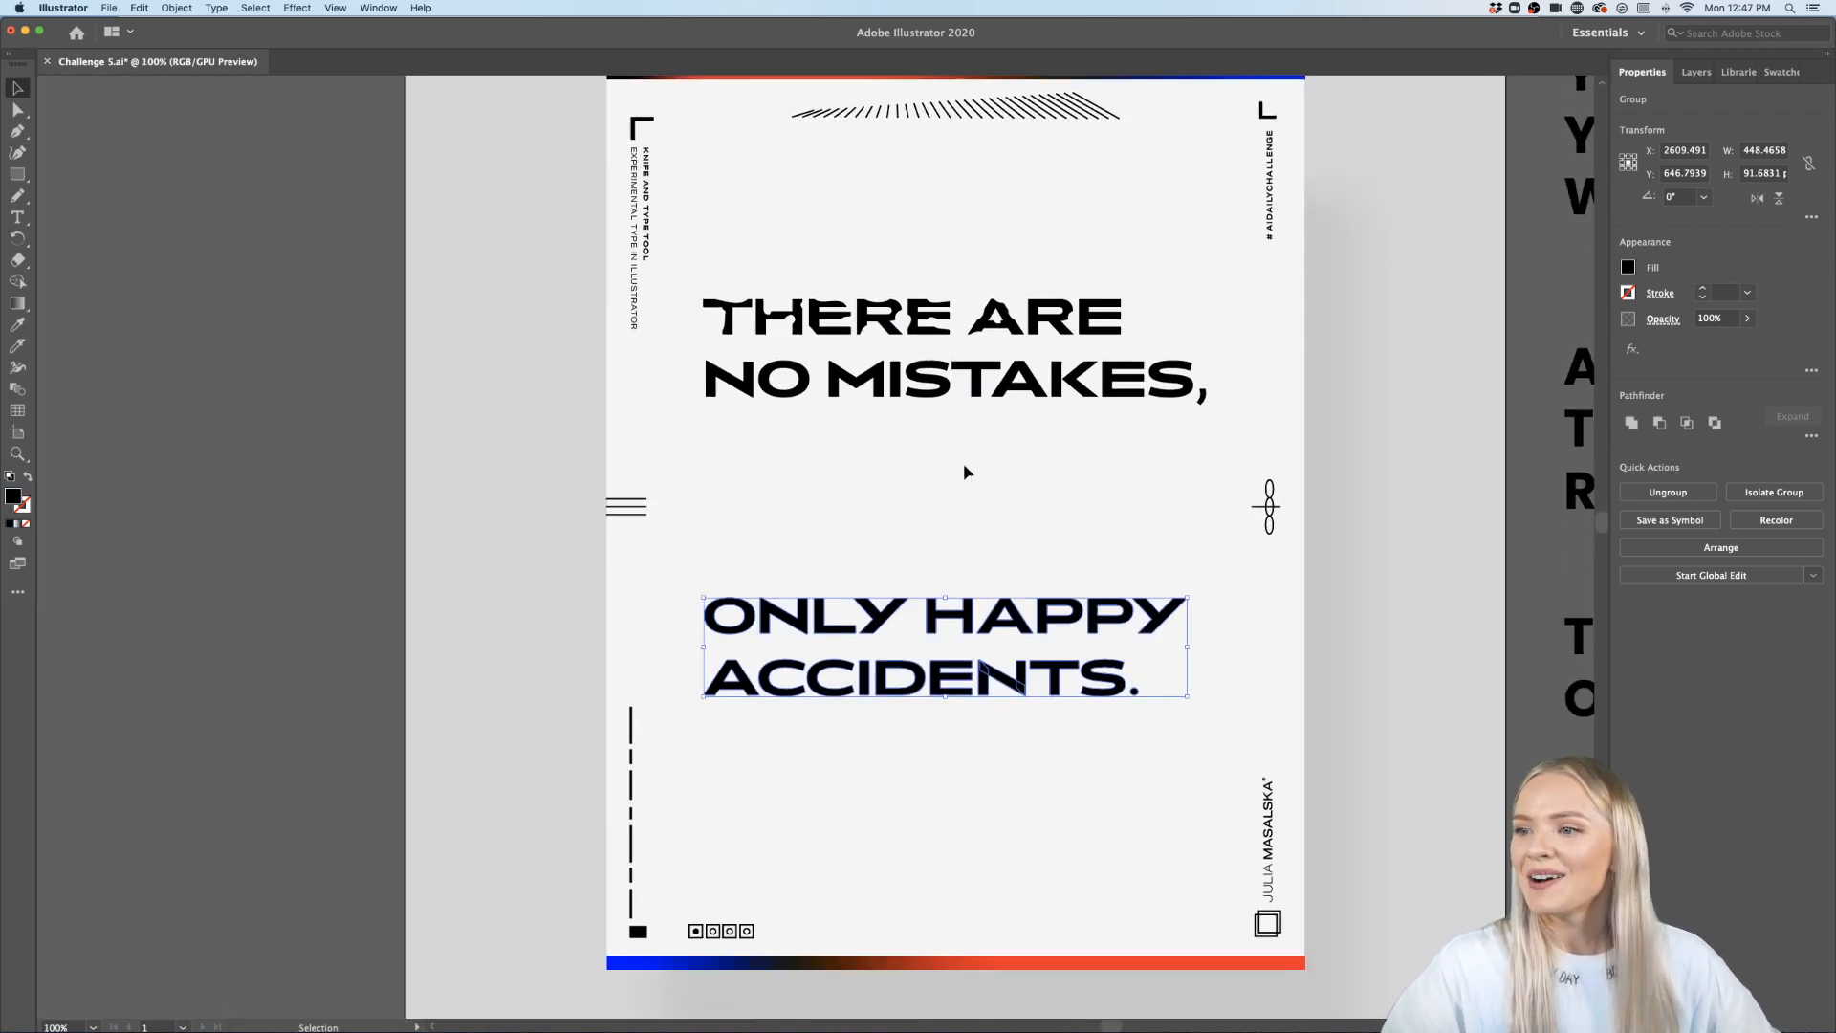
scroll(962, 464, "right", 3)
left_click(941, 545)
scroll(941, 552, "up", 3)
scroll(939, 553, "down", 2)
scroll(939, 553, "left", 1)
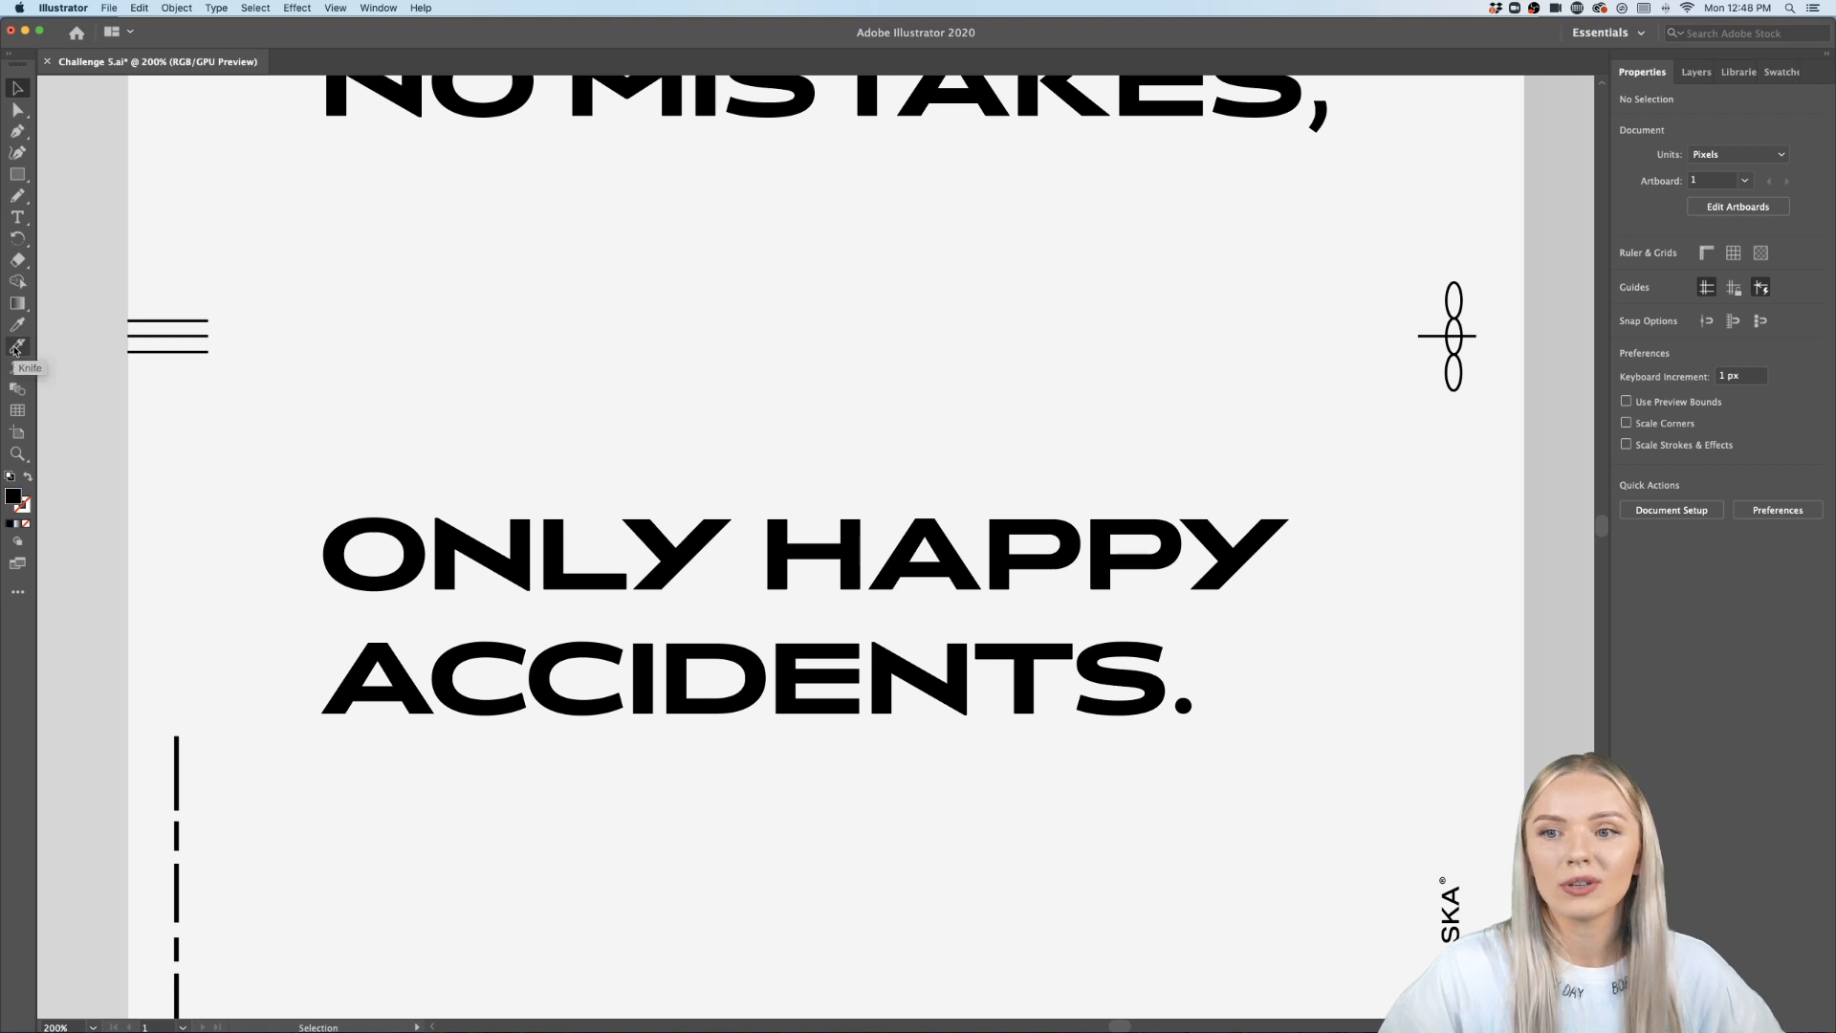
- Cut vertically through the O of ONLY and the A of ACCIDENTS with several Knife strokes
left_click(19, 346)
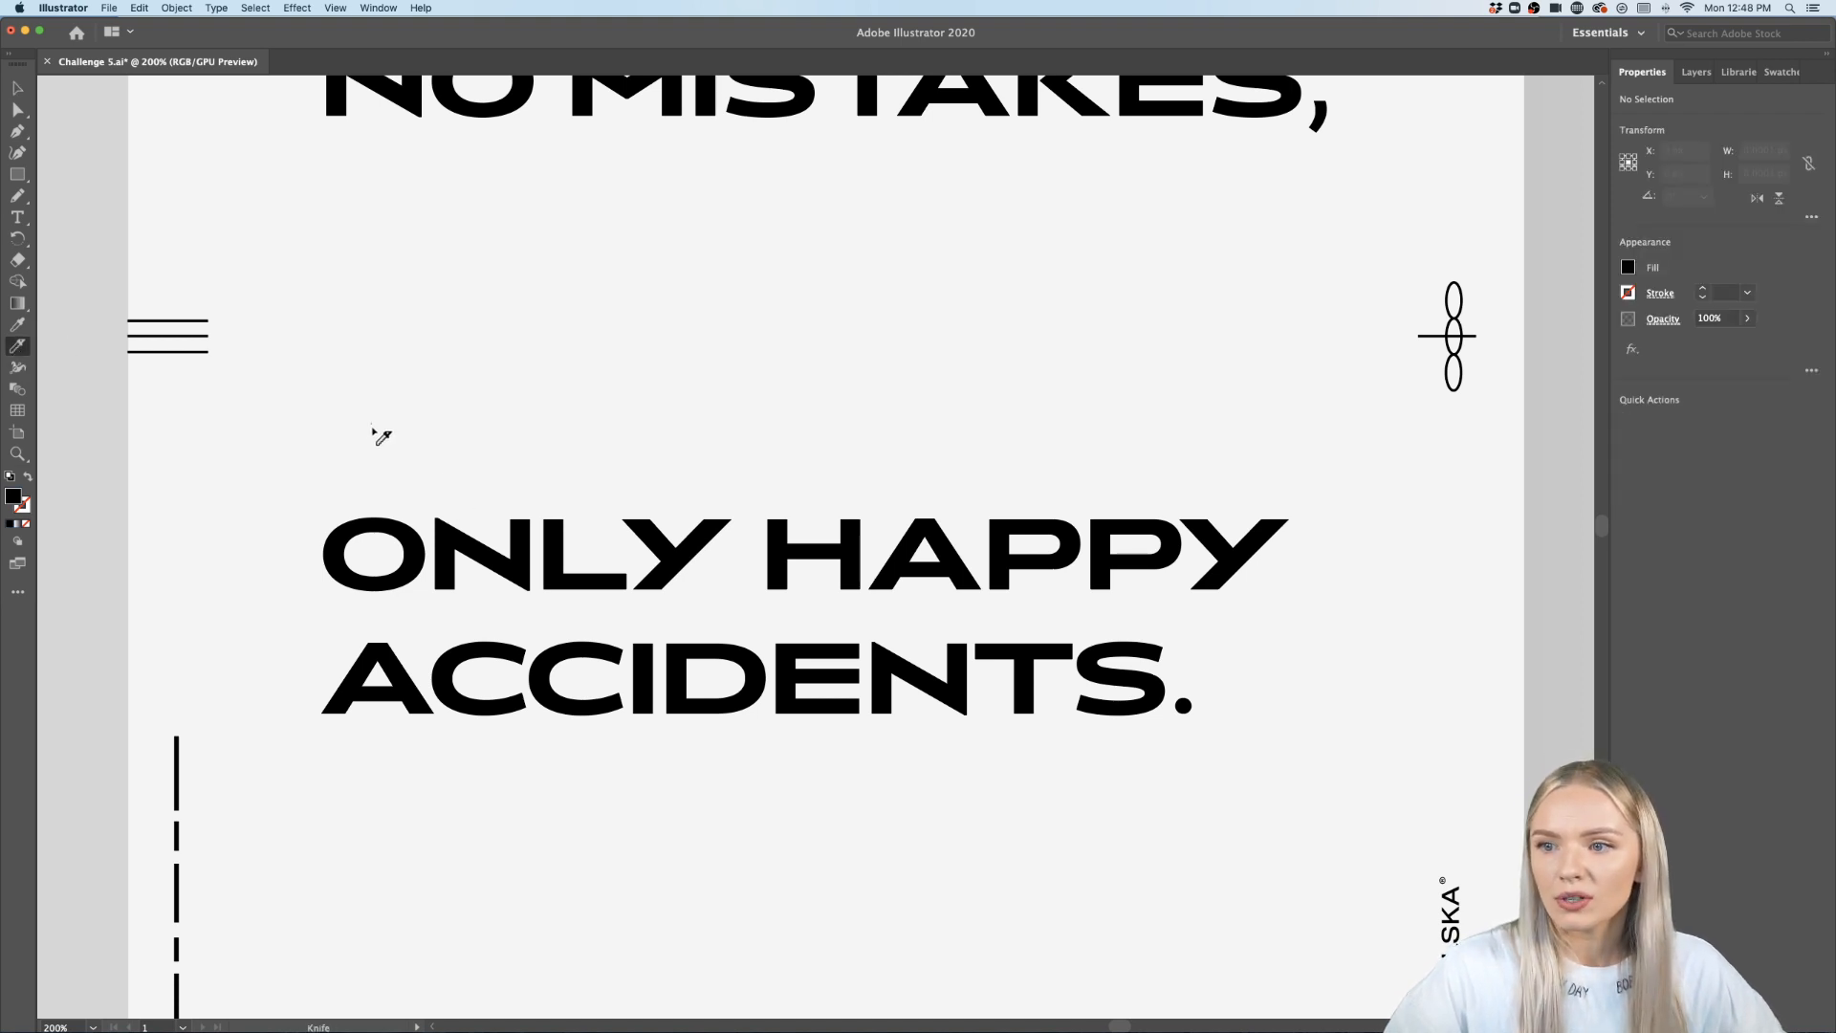
left_click_drag(382, 436, 384, 753)
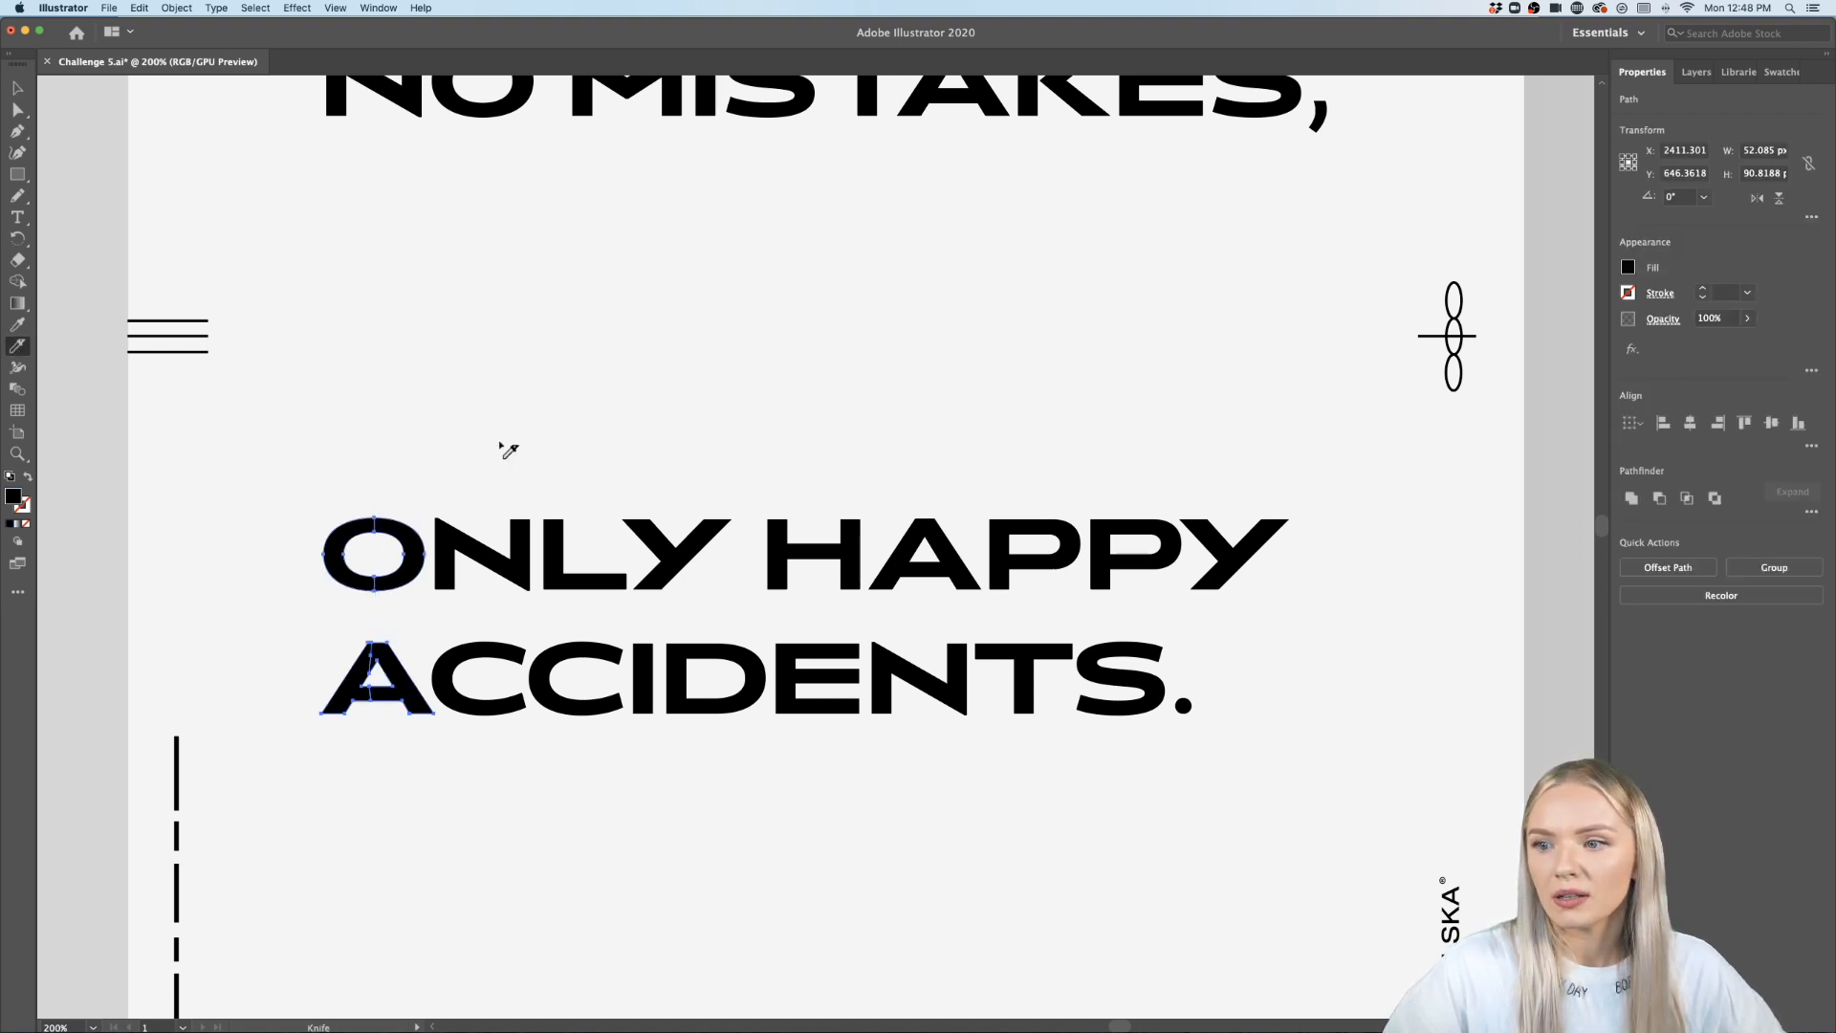
mouse_move(495, 533)
left_mouse_down()
mouse_move(489, 718)
mouse_move(494, 755)
left_mouse_up()
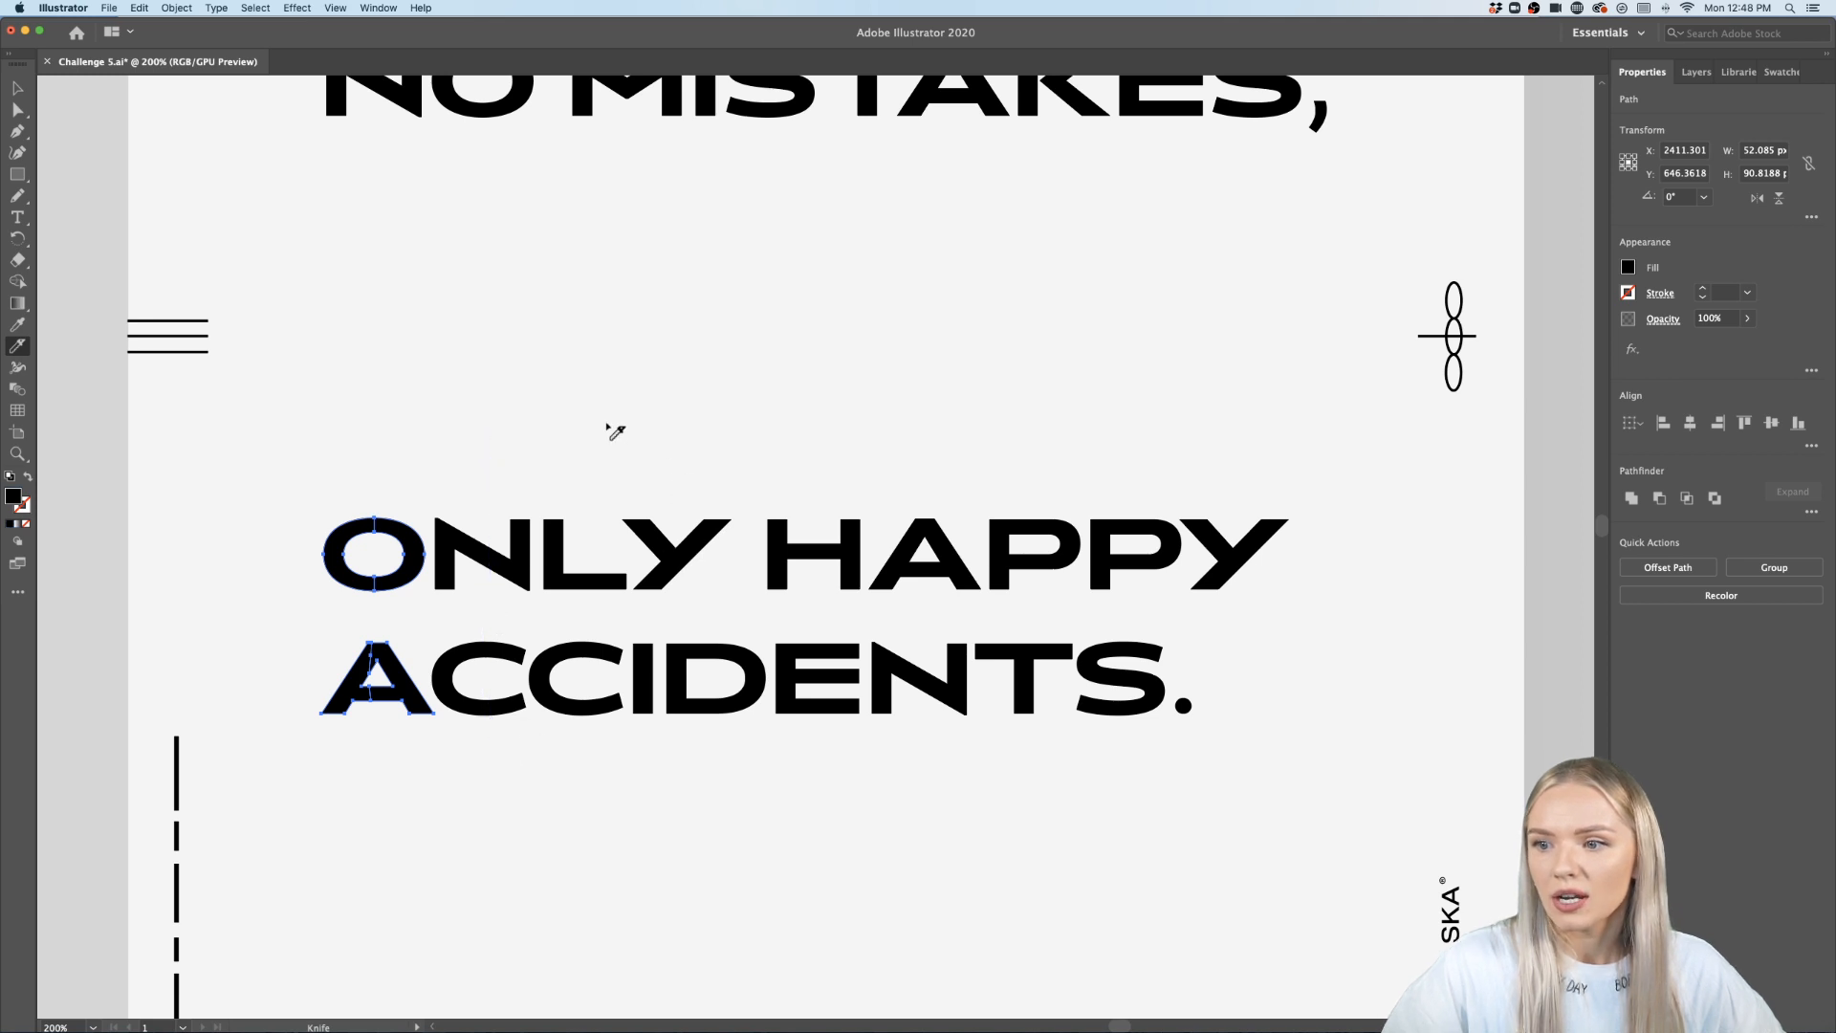
left_click_drag(484, 452, 484, 794)
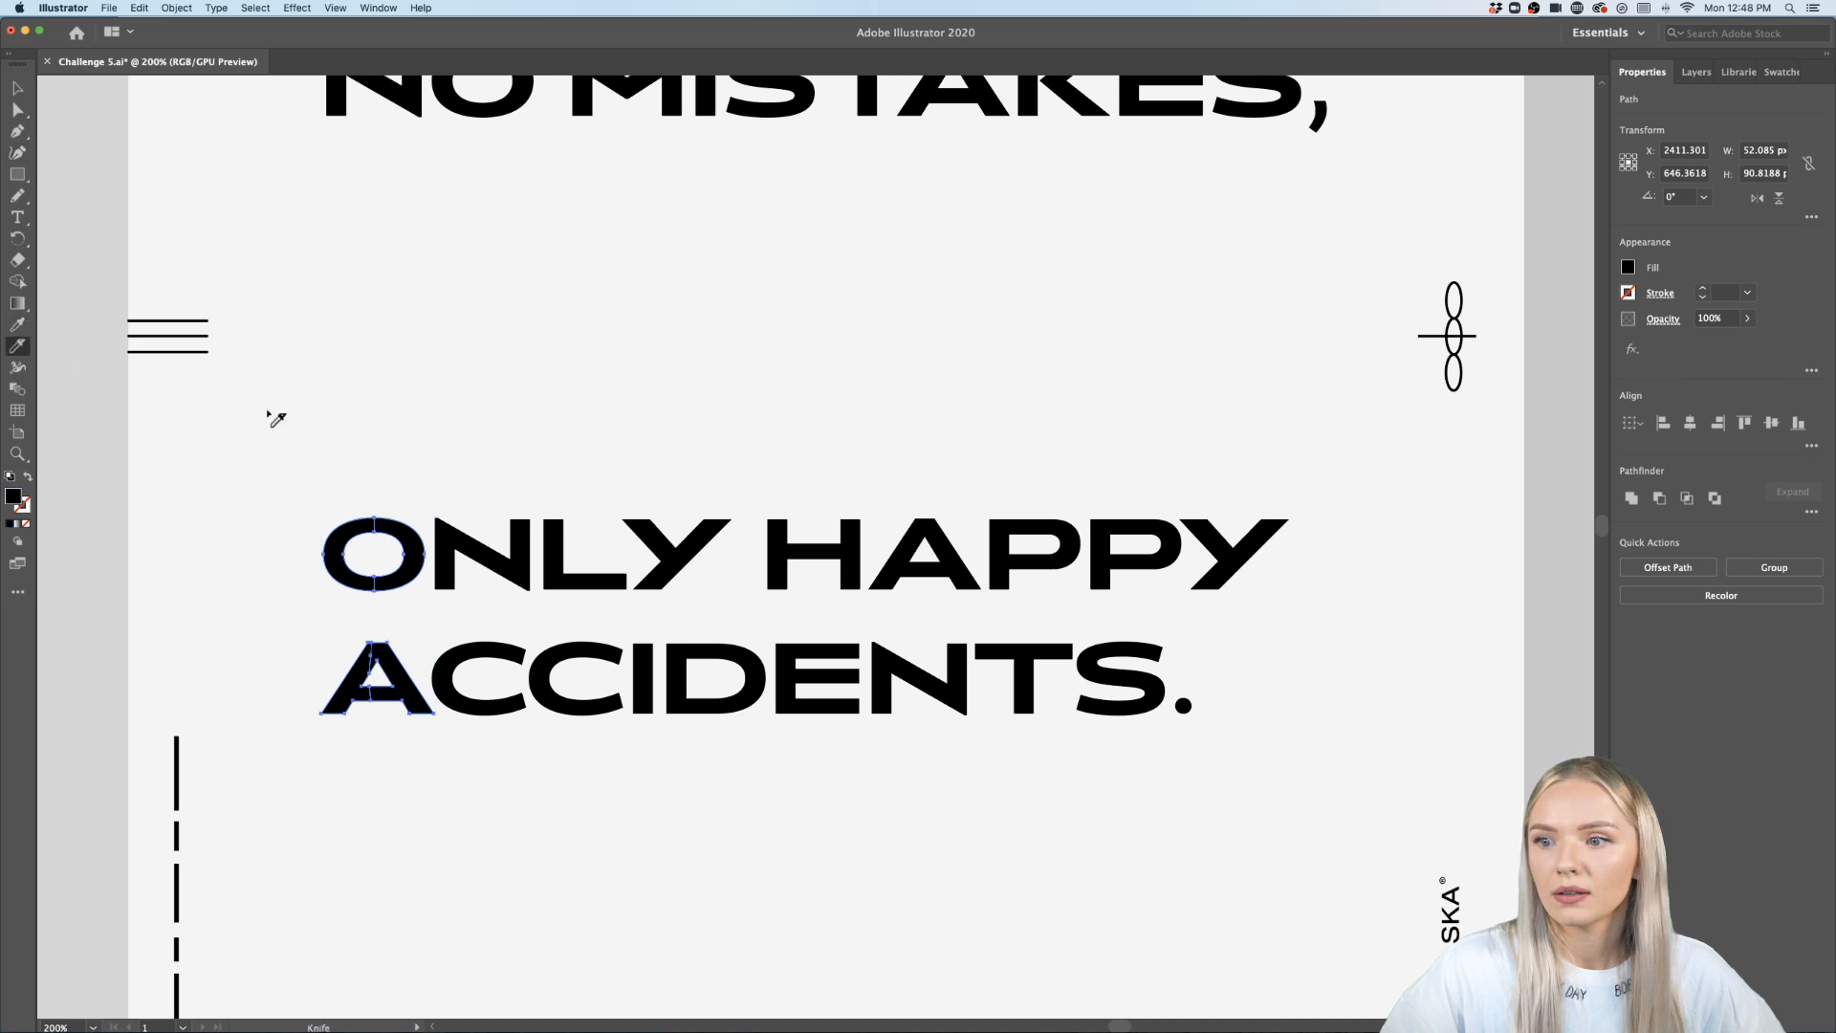
left_click_drag(496, 470, 477, 742)
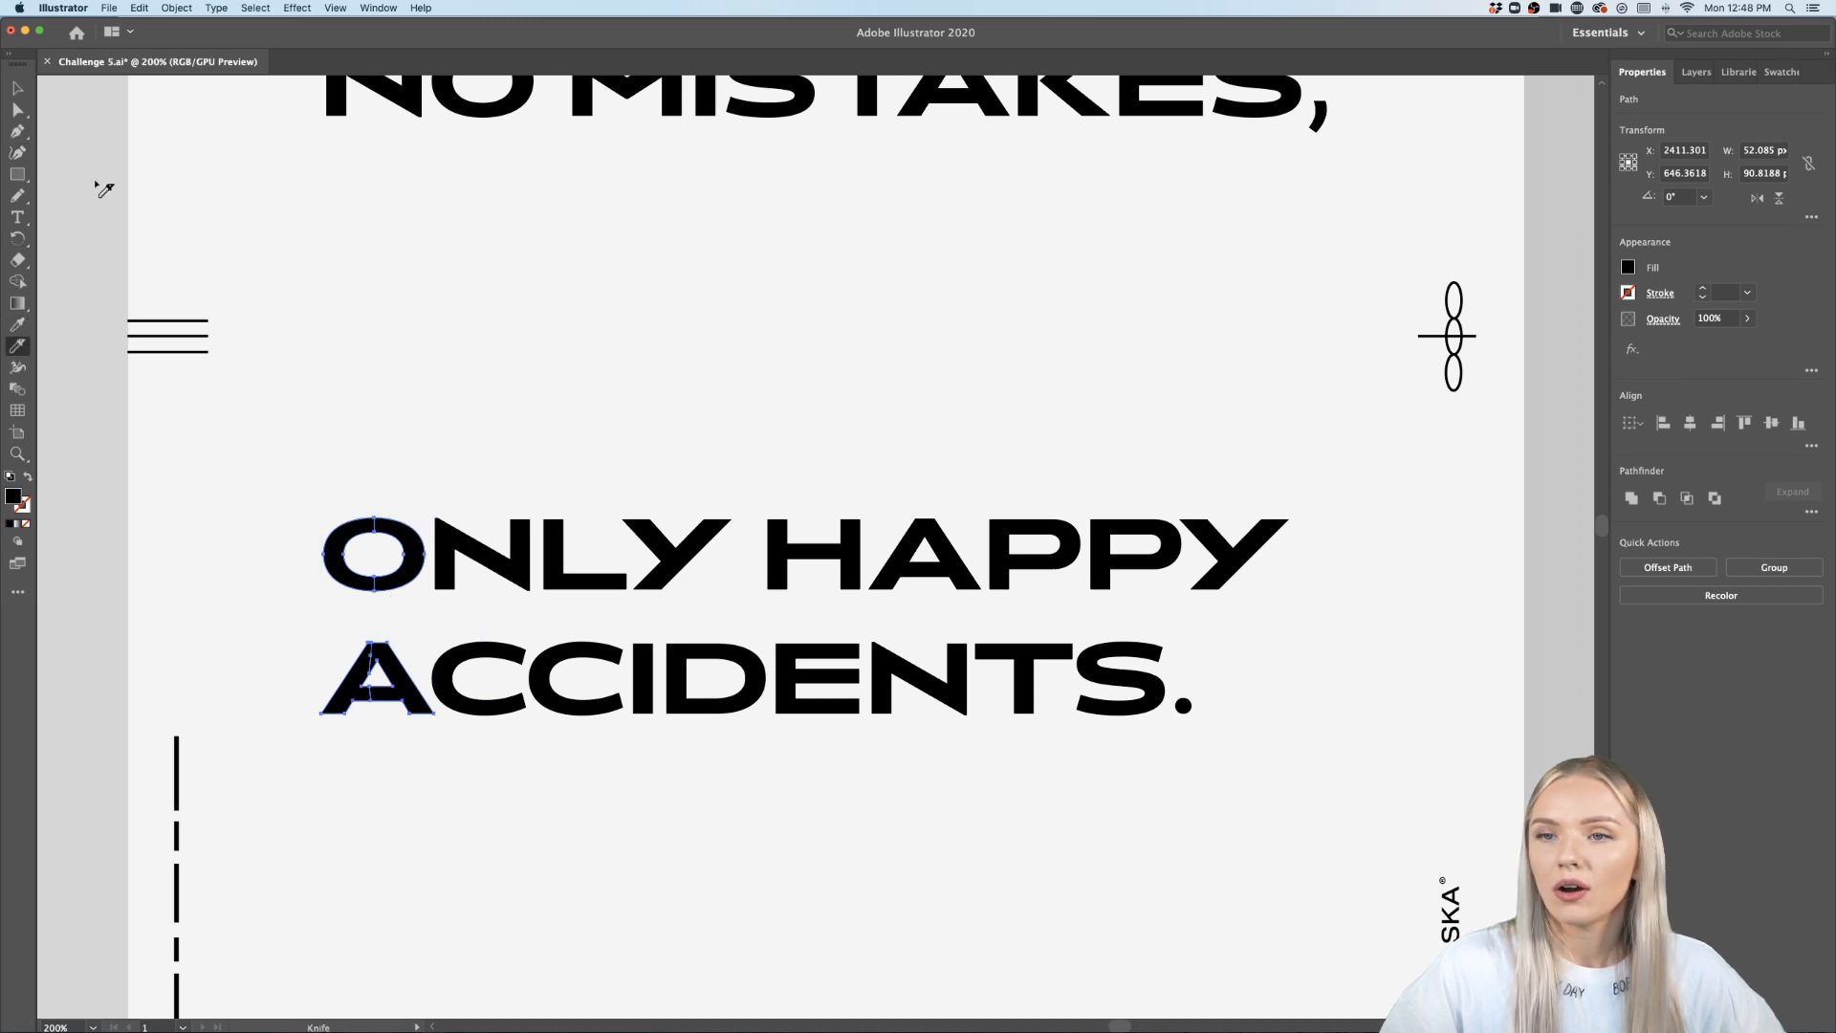
left_click(17, 87)
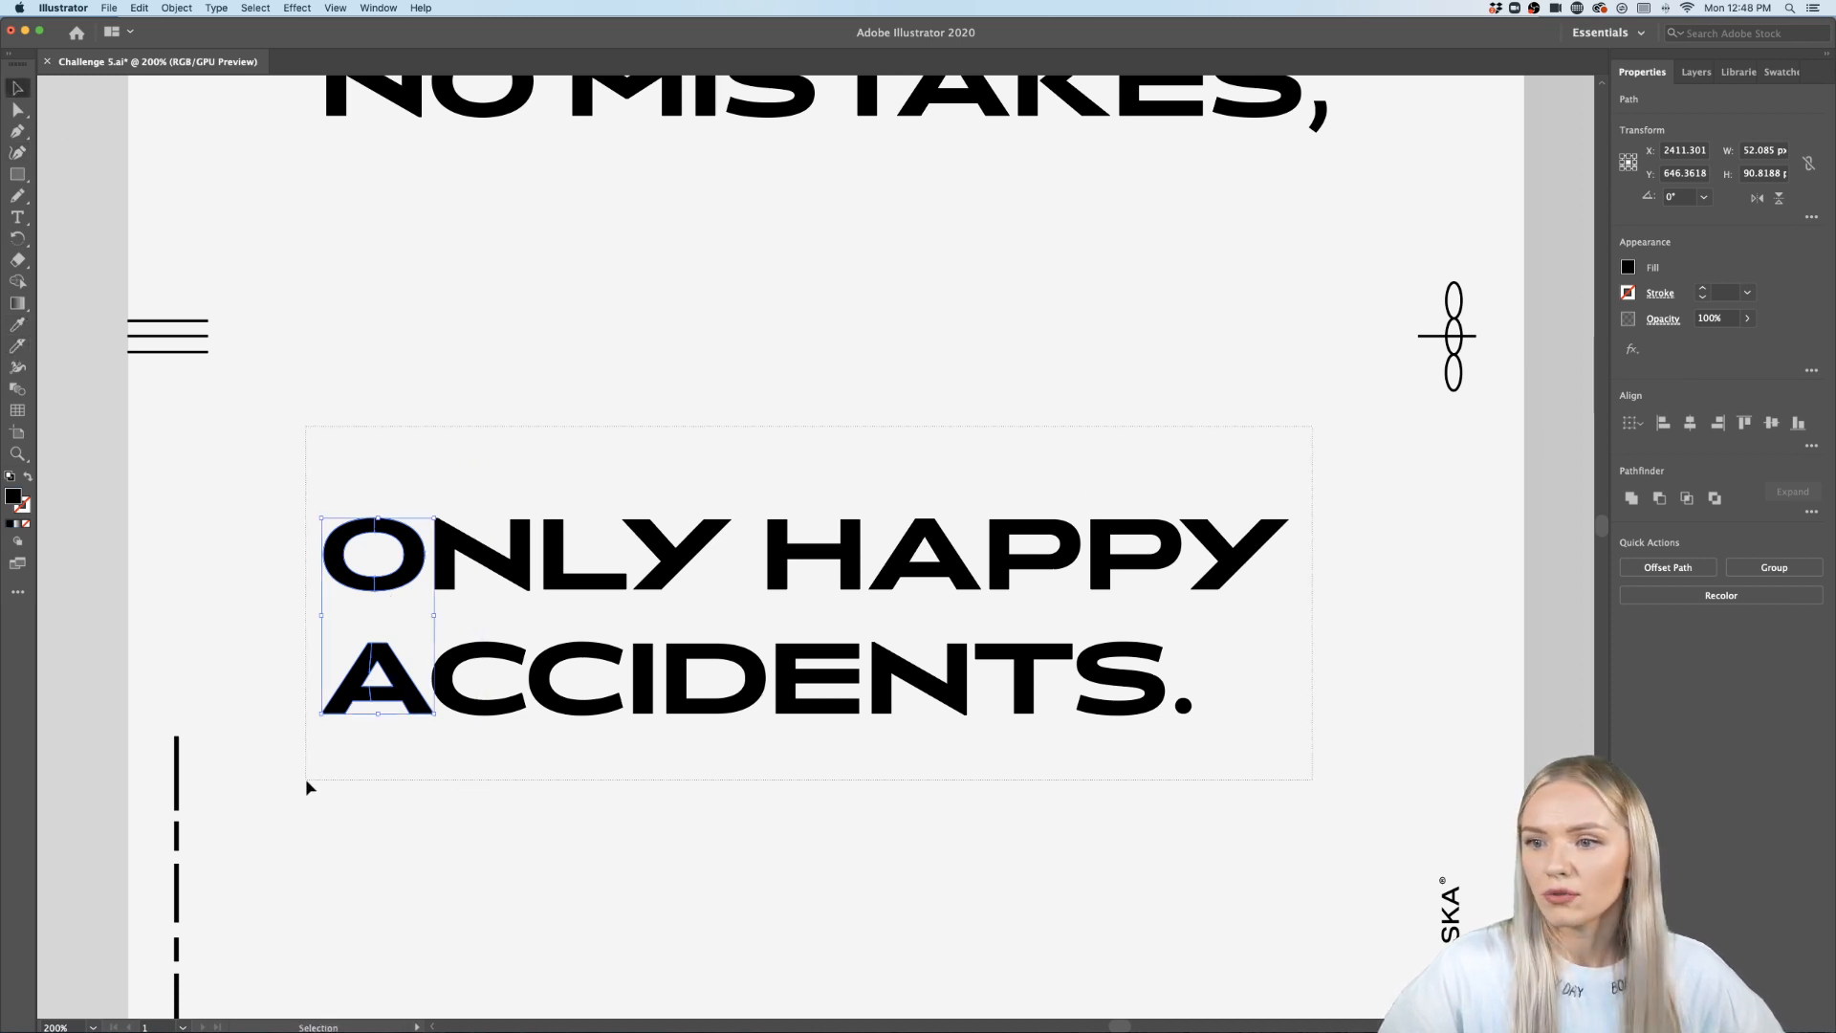
- Cut vertically through the remaining letters of ONLY HAPPY ACCIDENTS with a series of Knife strokes
left_click_drag(307, 787, 310, 785)
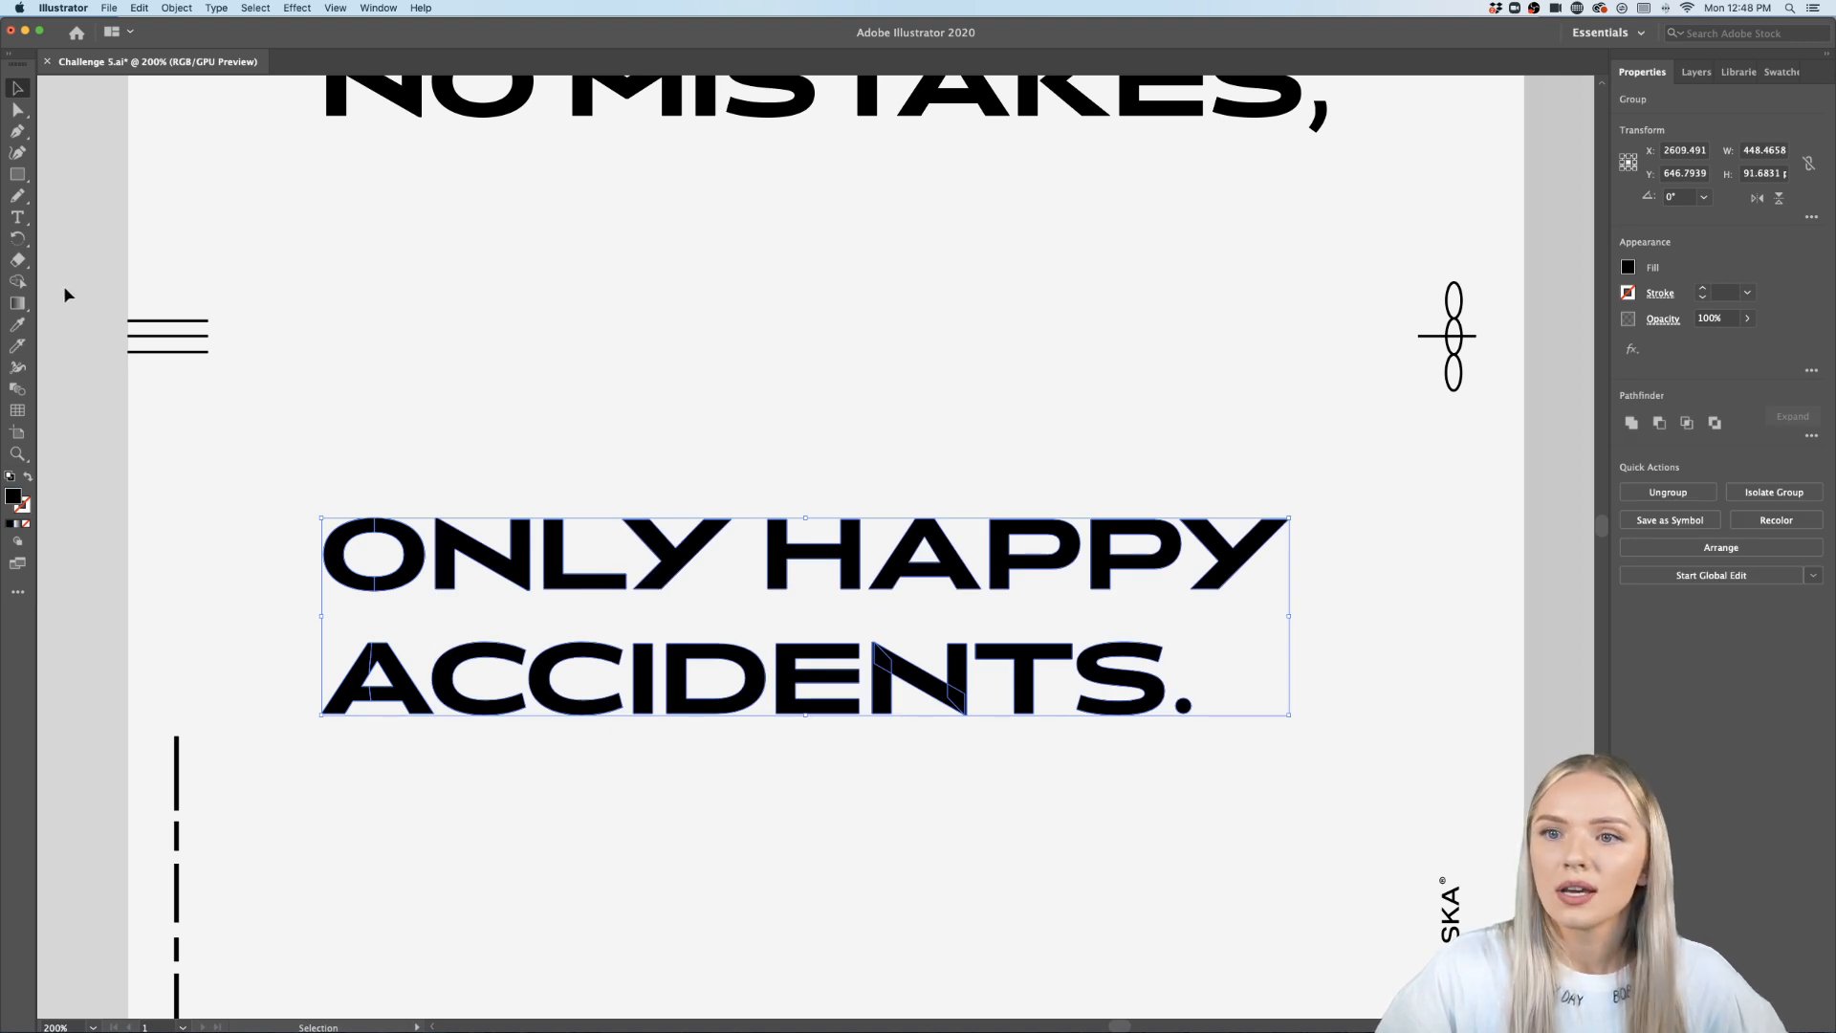
left_click(22, 327)
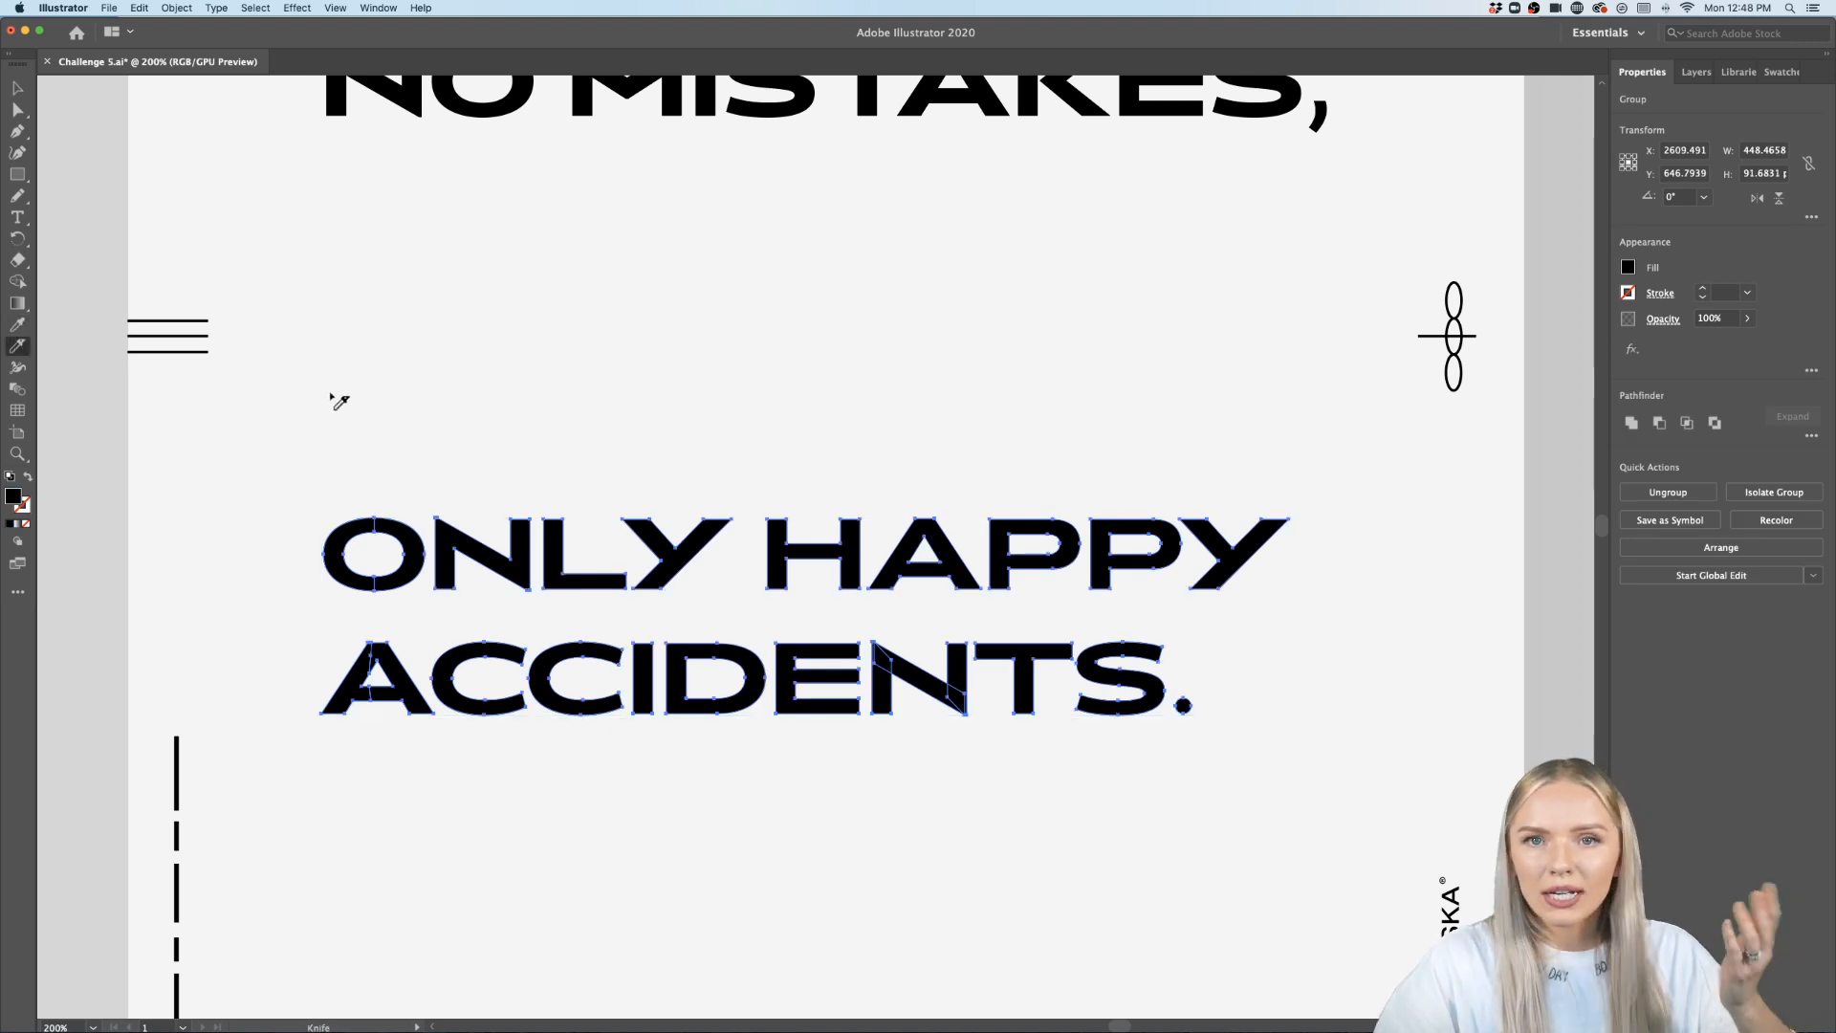
left_click_drag(494, 571, 491, 765)
left_click_drag(591, 472, 583, 776)
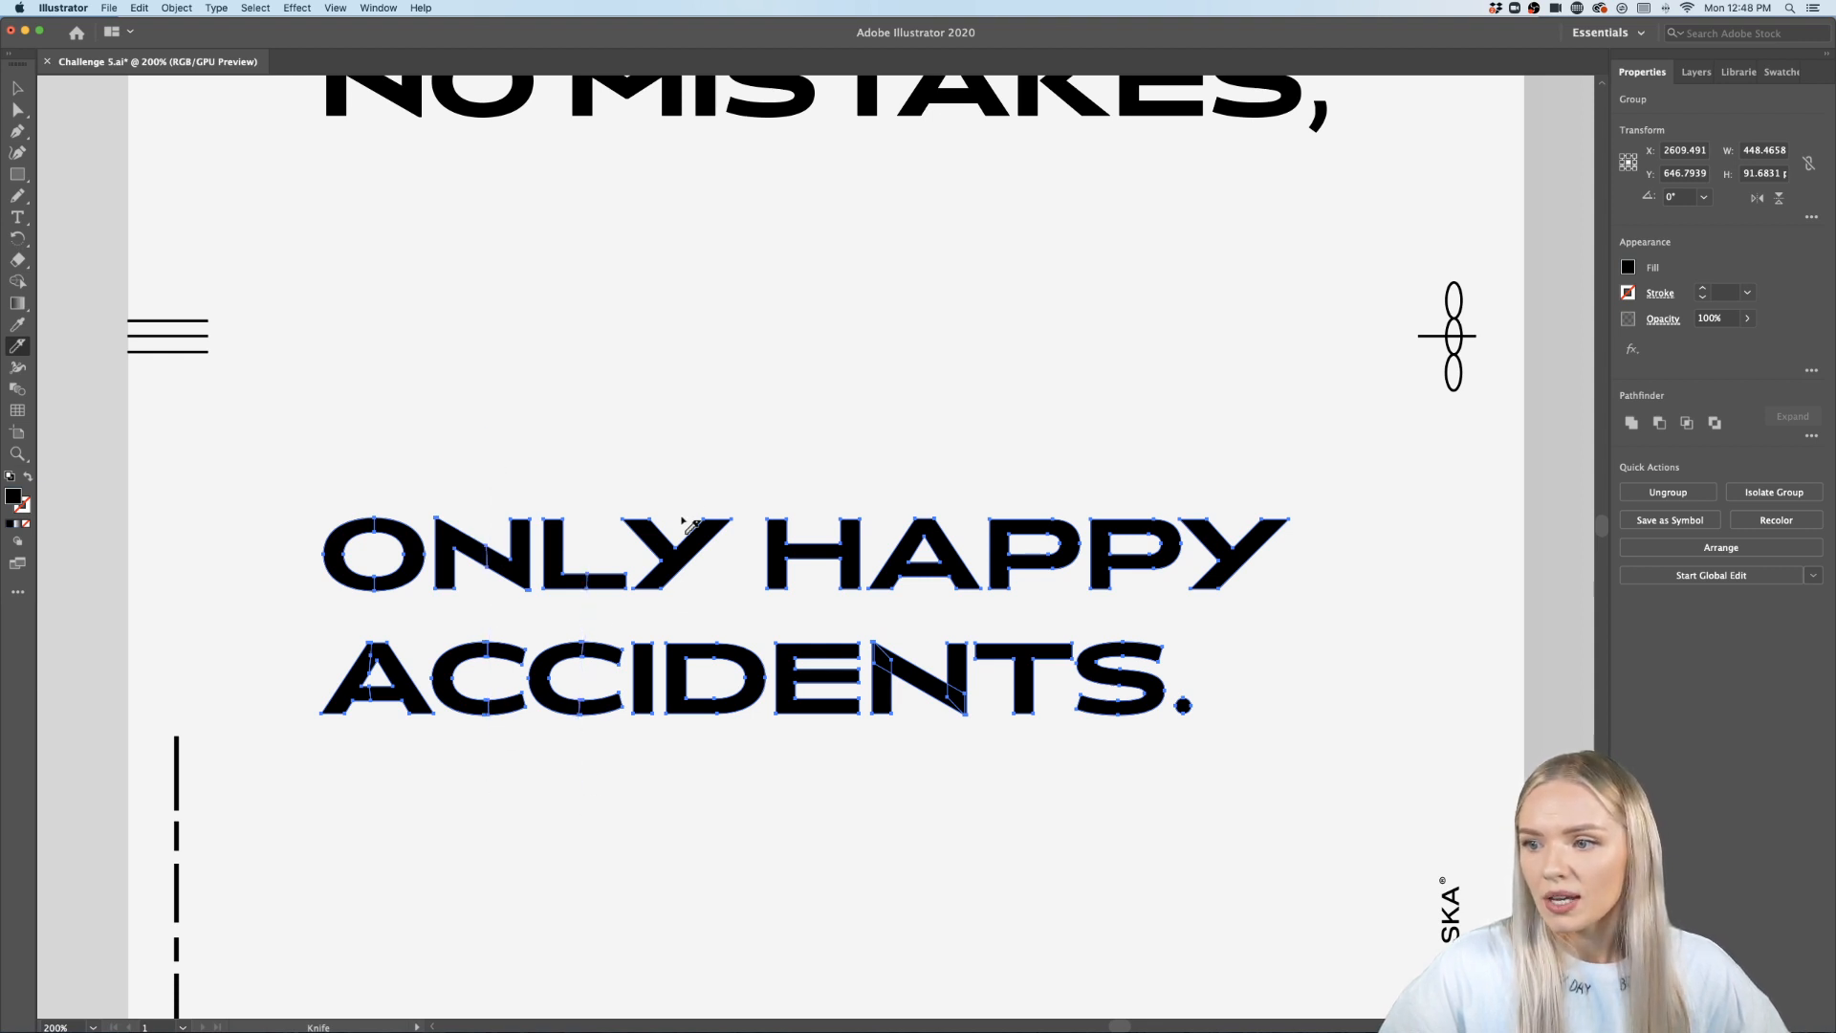
left_click_drag(675, 469, 716, 772)
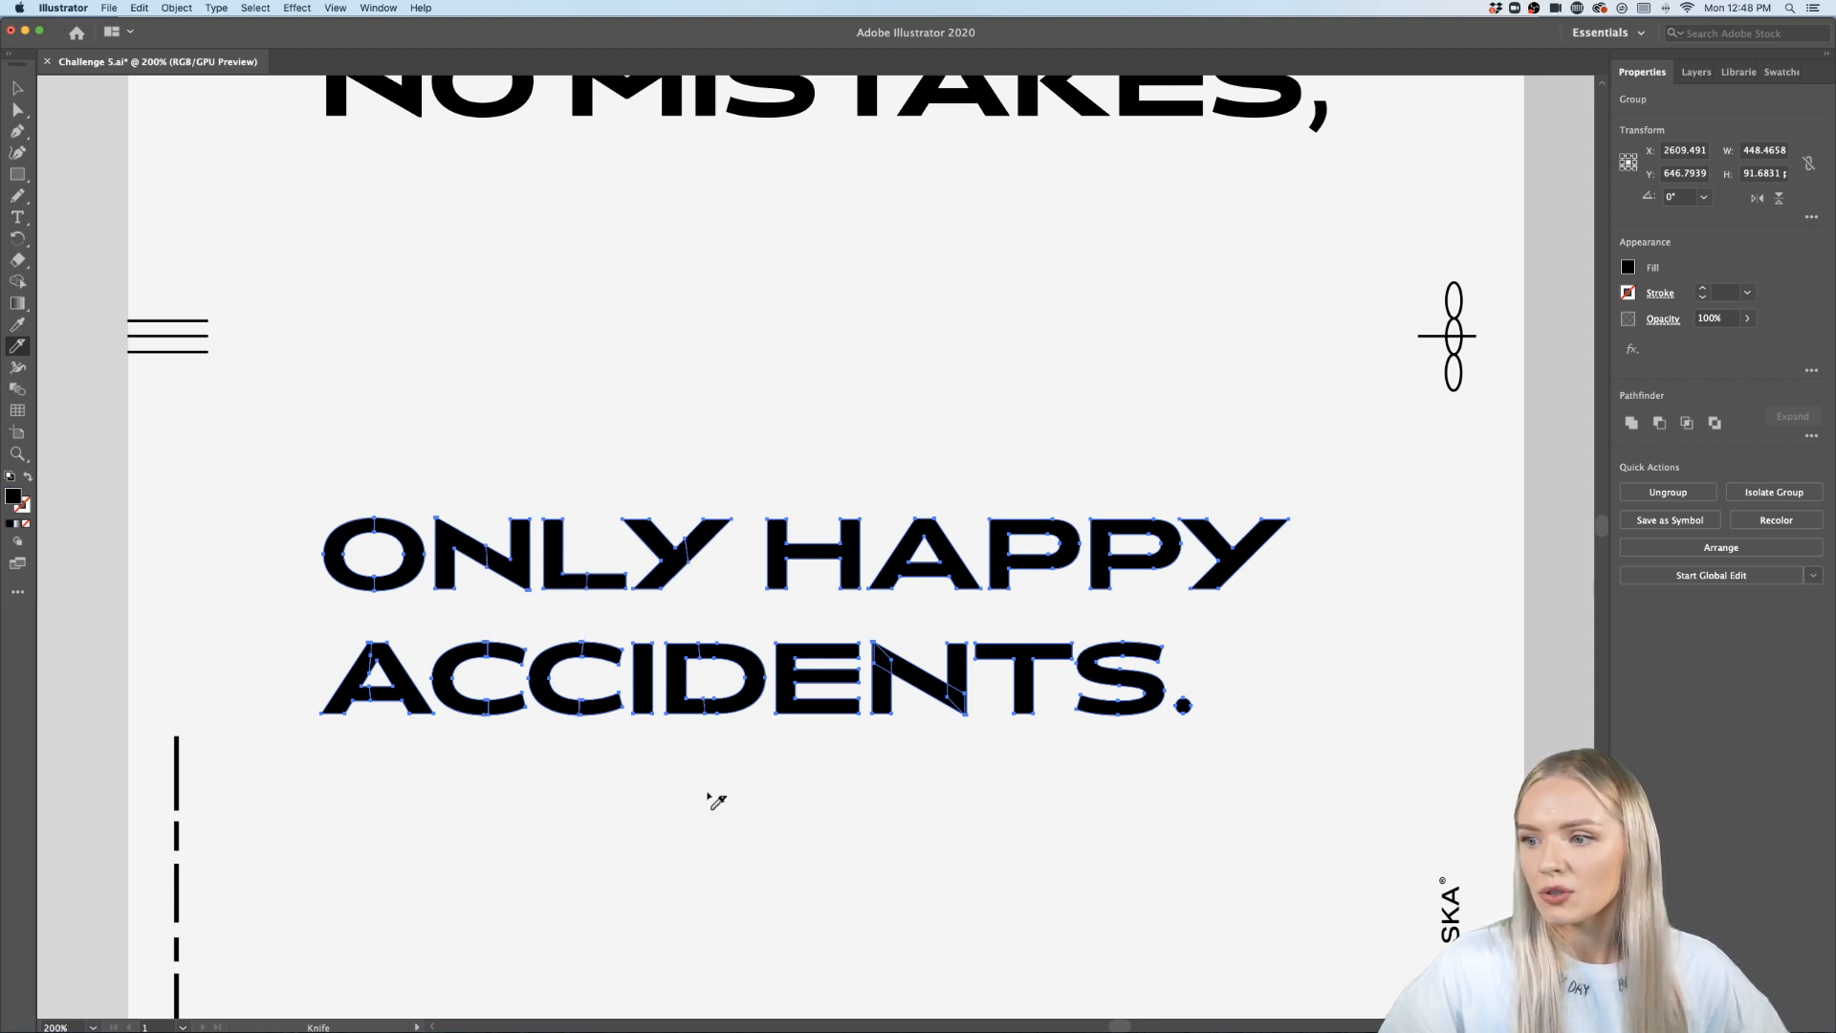
left_click_drag(818, 478, 831, 804)
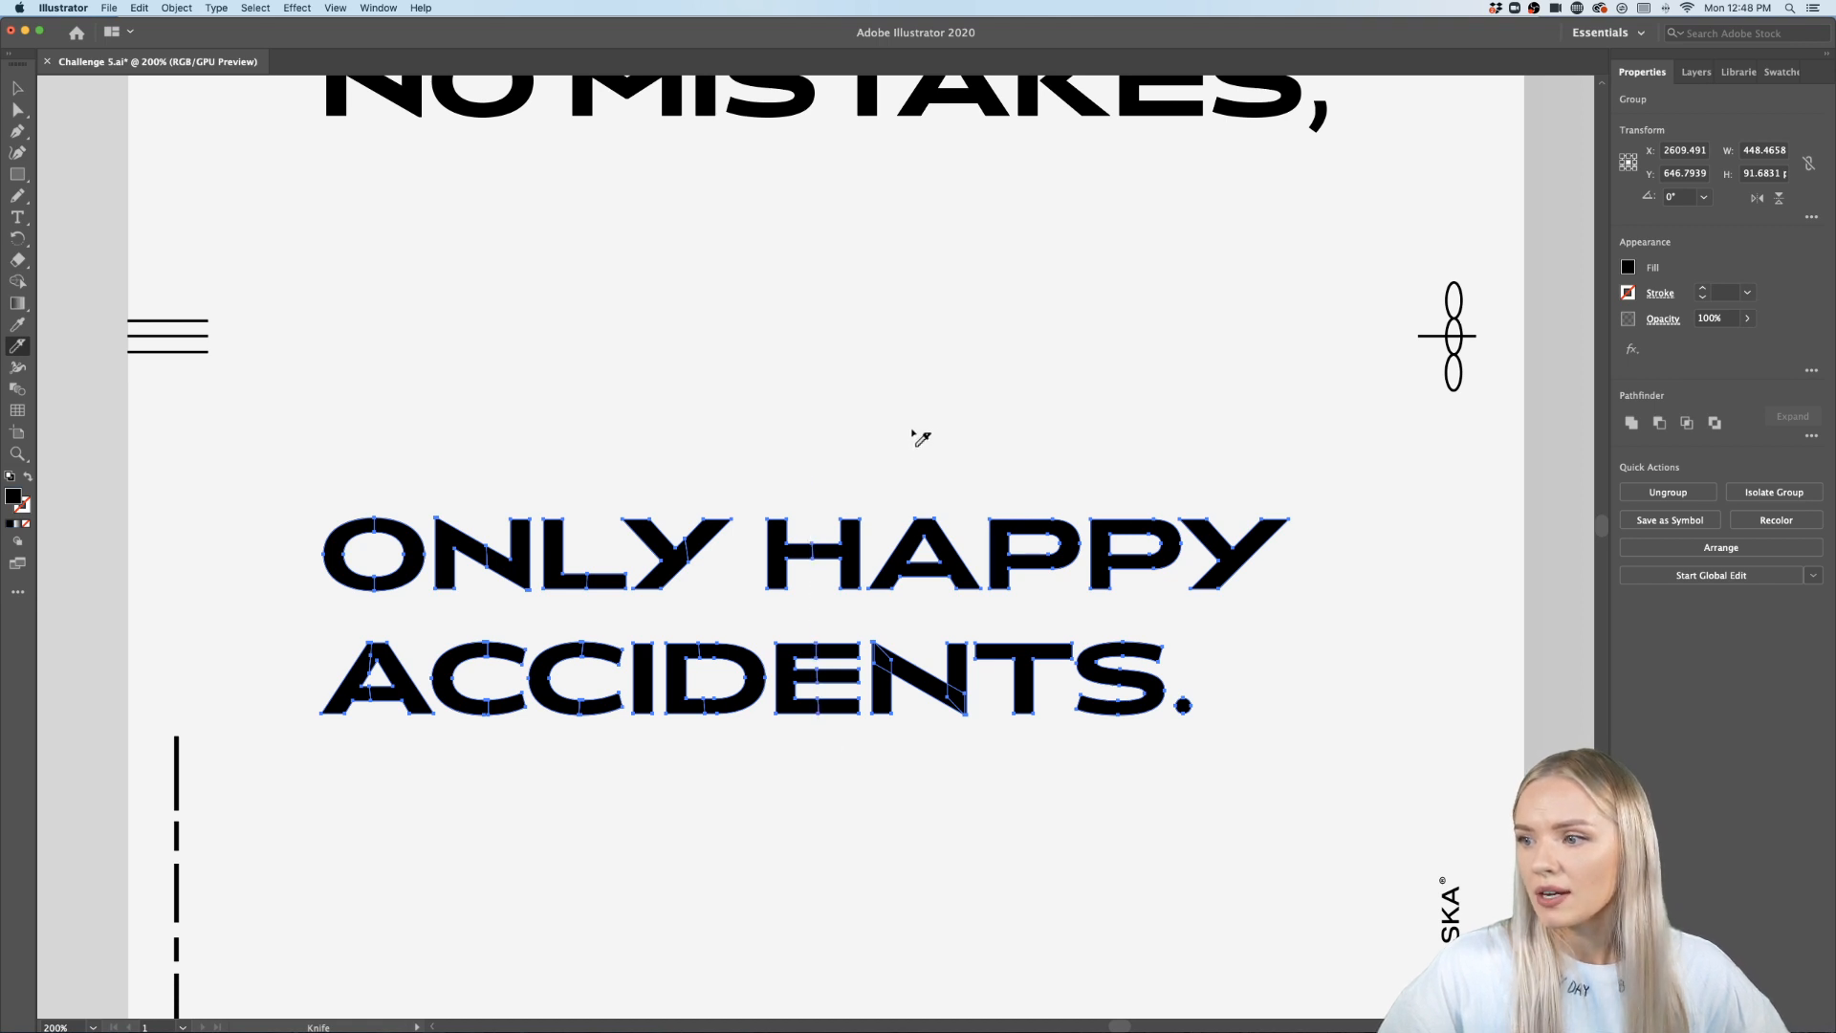
left_click_drag(921, 437, 926, 790)
left_click_drag(1051, 432, 1033, 769)
left_click_drag(1134, 471, 1136, 815)
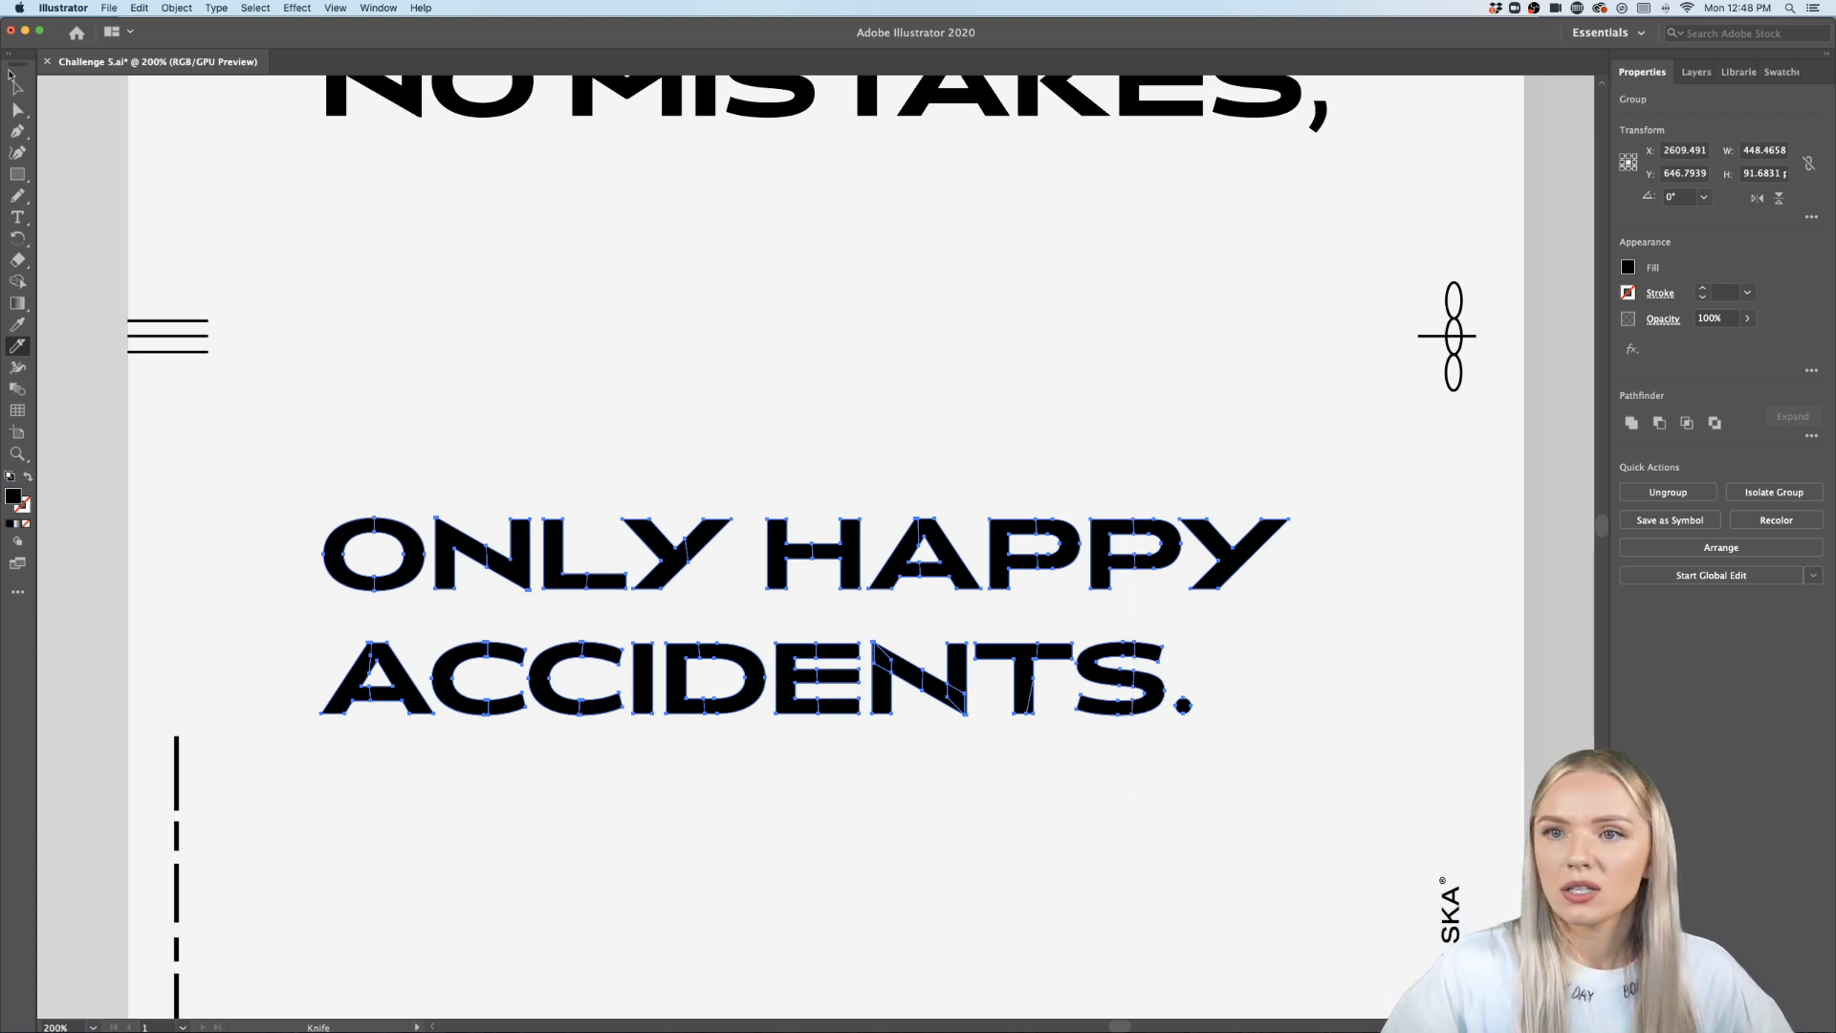
left_click(17, 88)
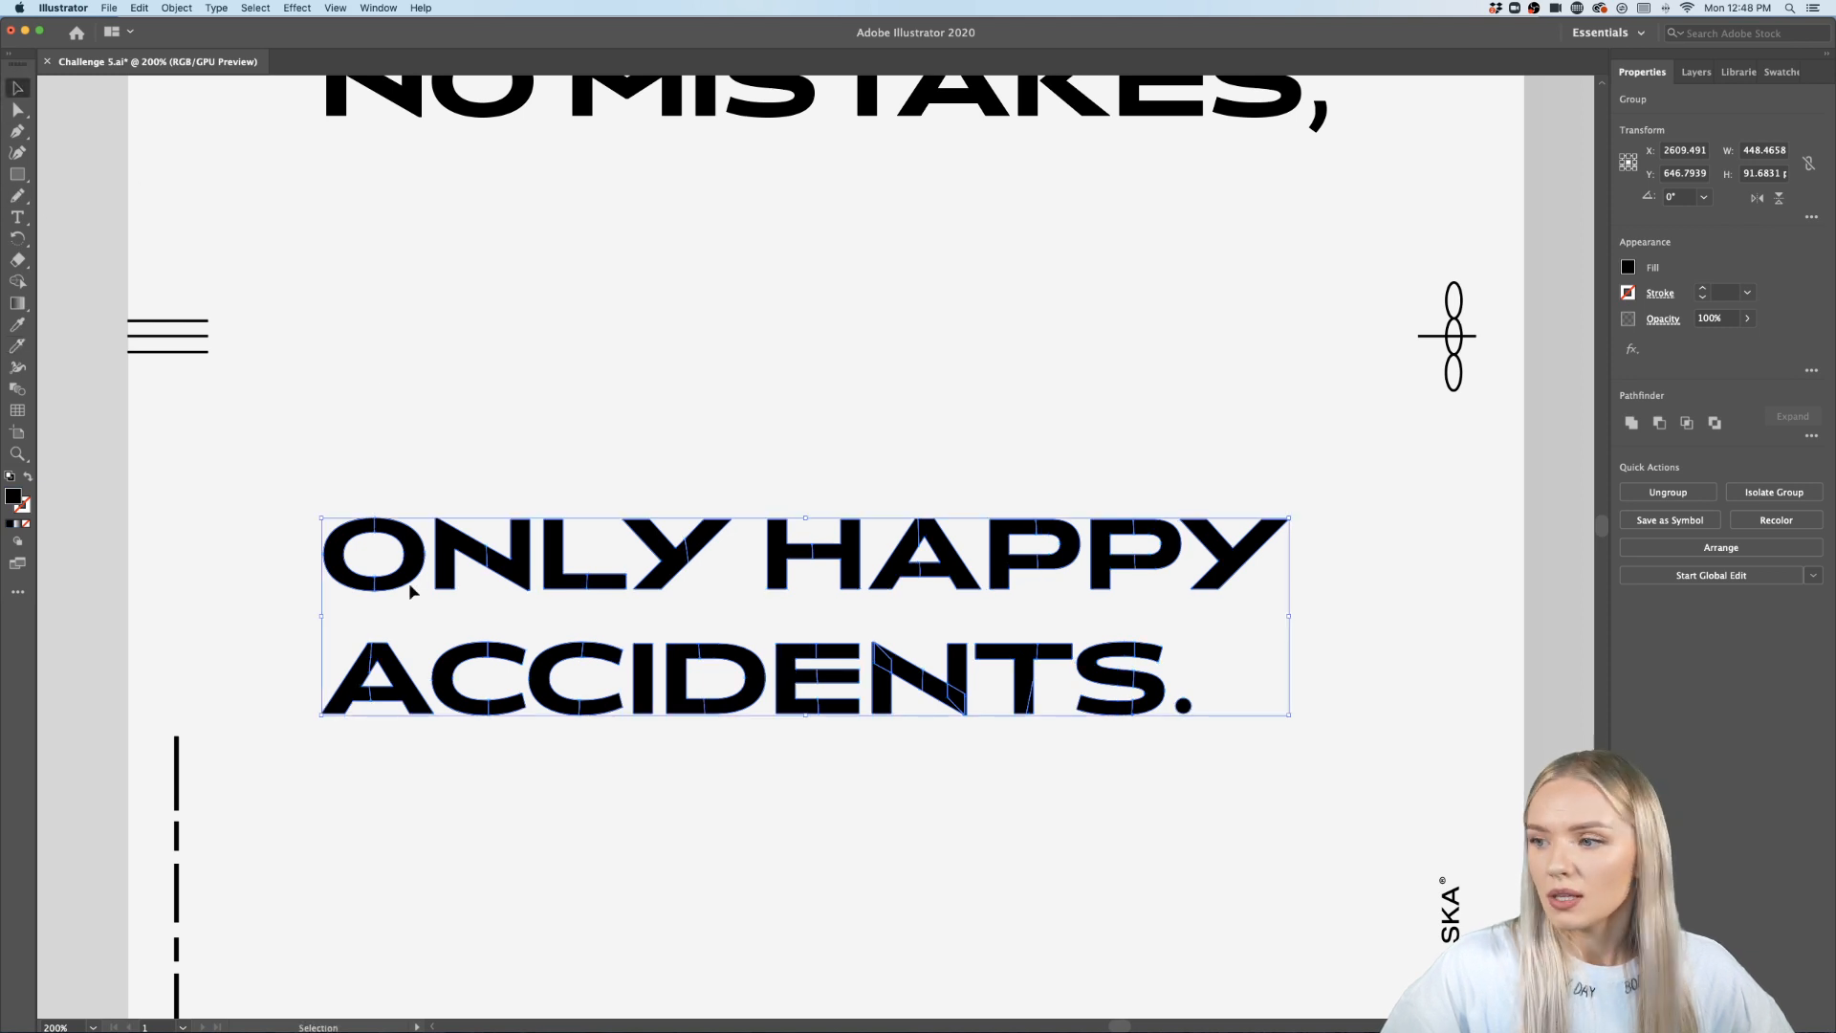
- Enter the word group and fill the left pieces of the O and the A with blue #173AE5
scroll(403, 644, "up", 3)
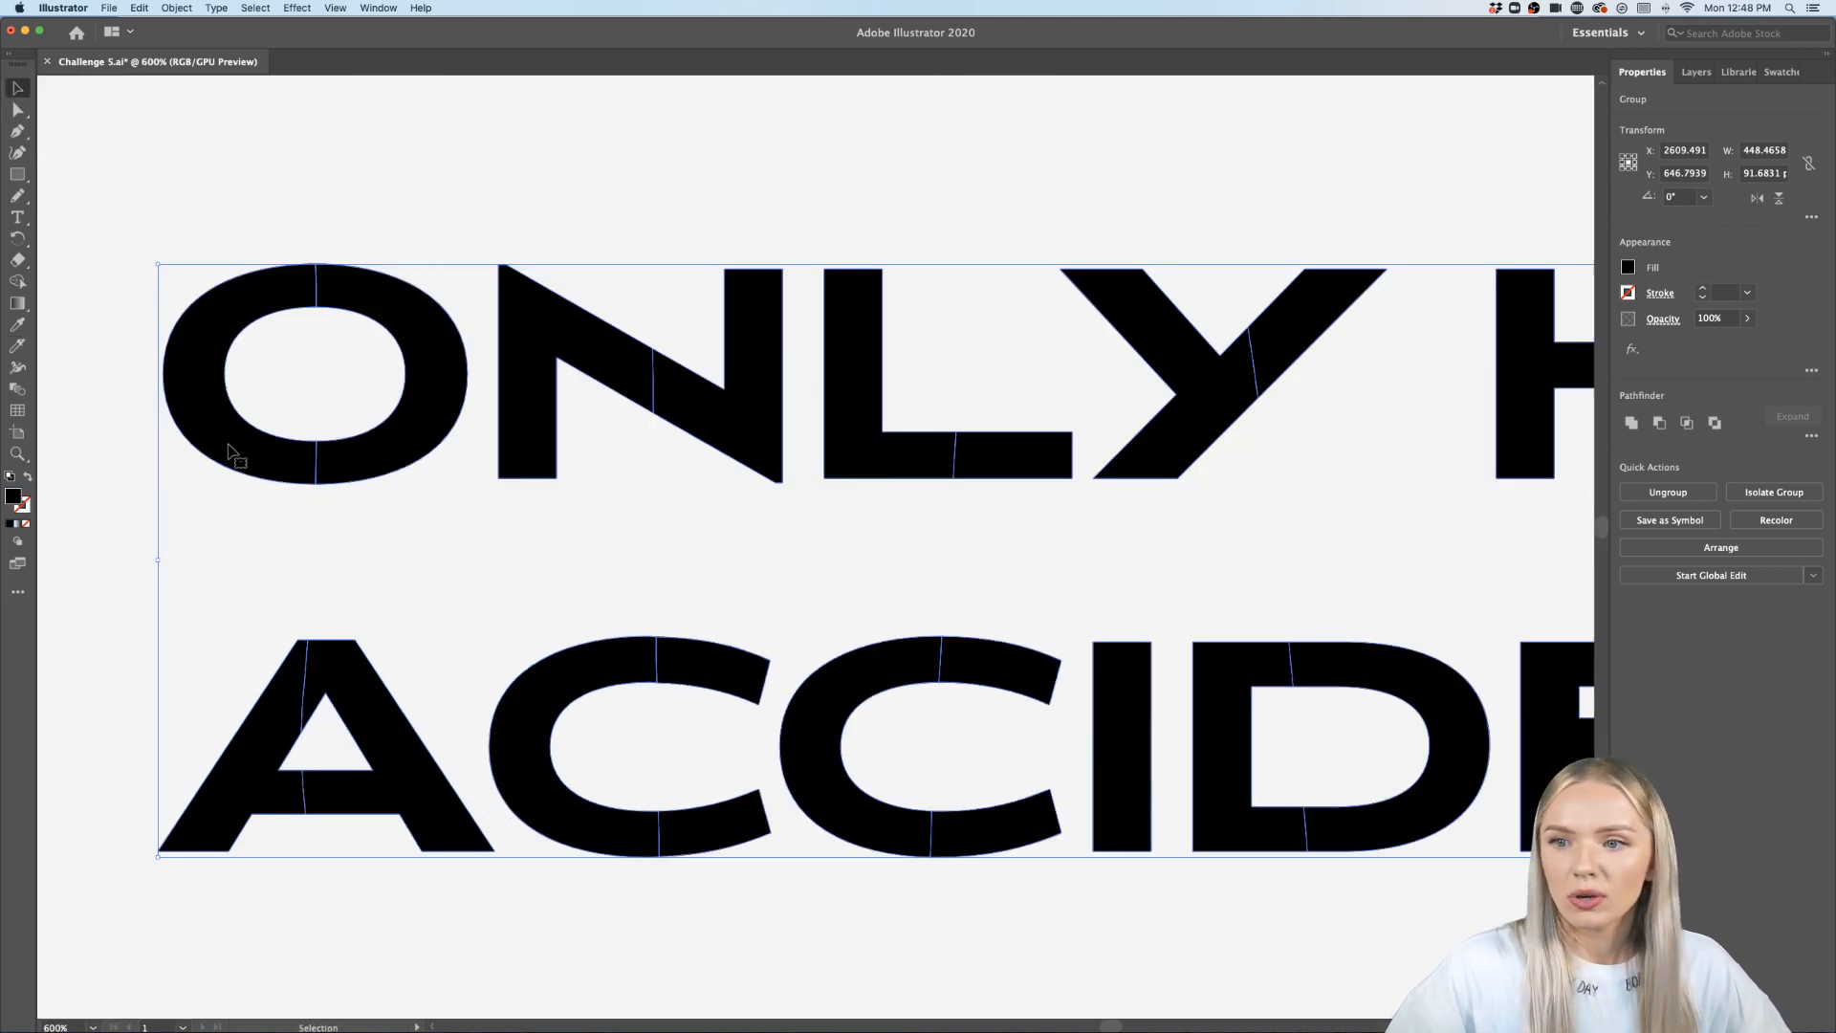
double_click(230, 445)
left_click(229, 446)
left_click(260, 746, "shift")
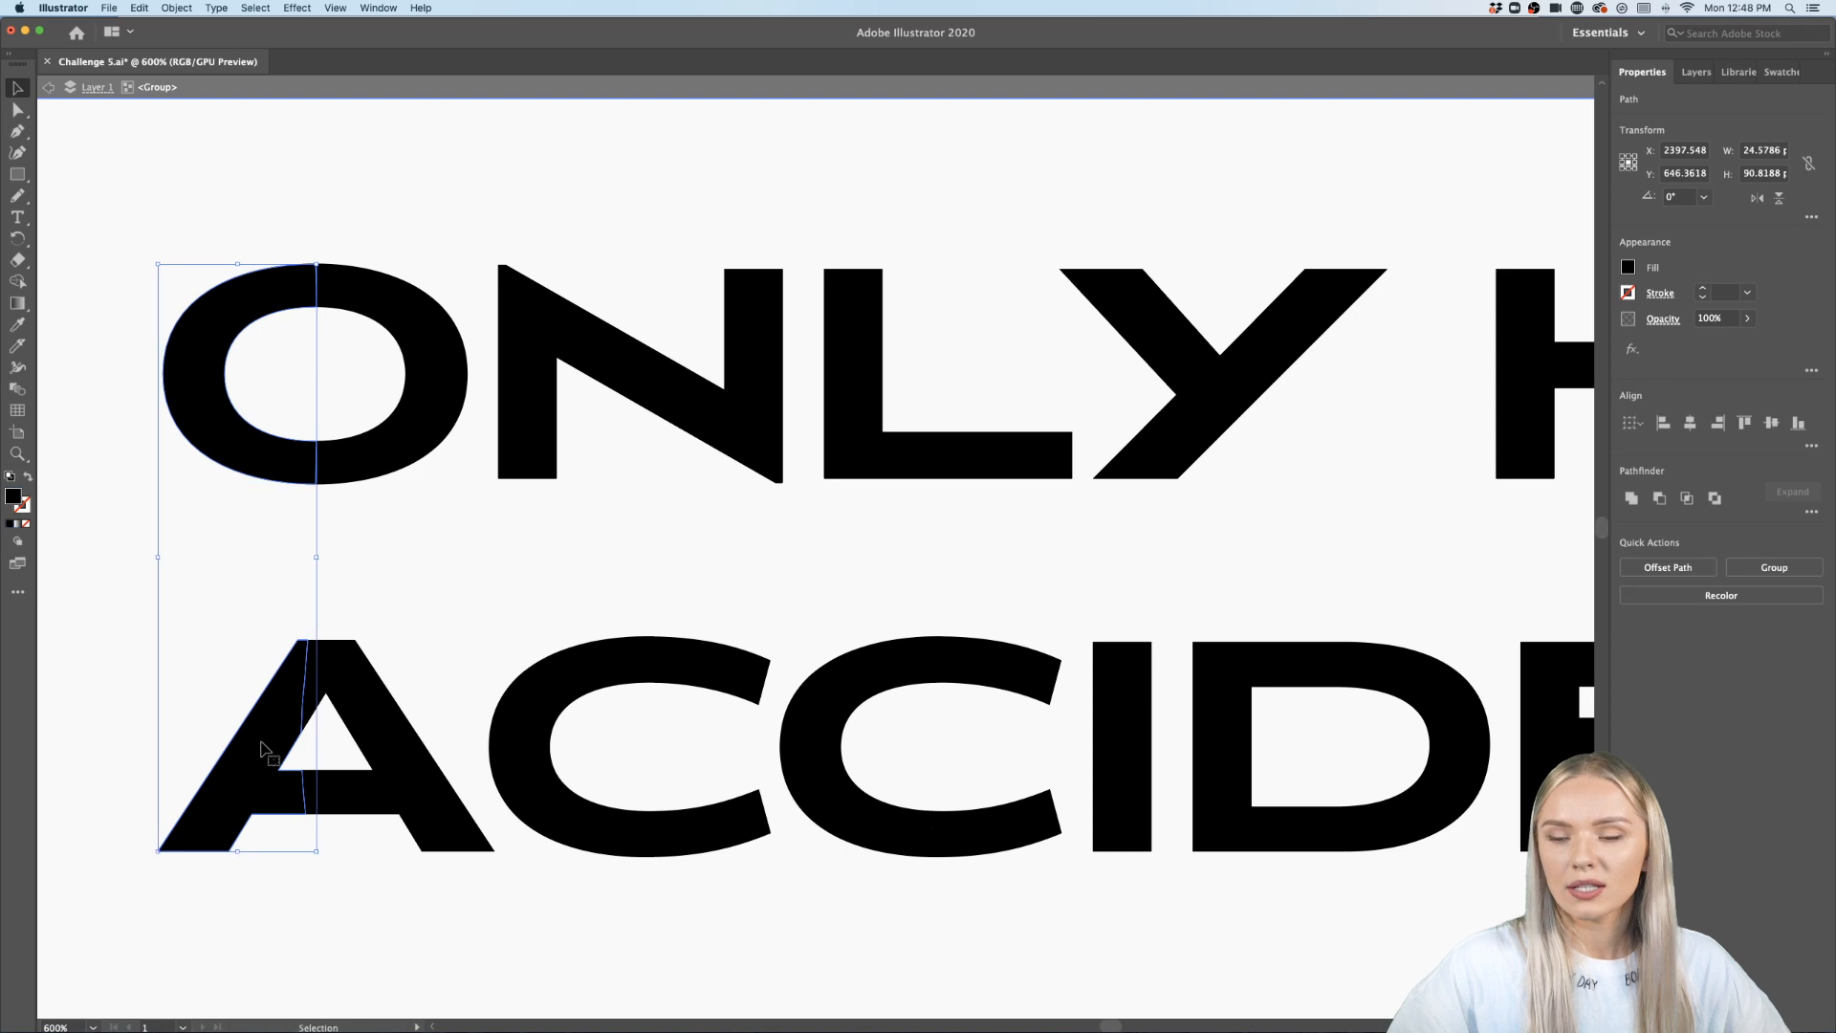
scroll(260, 741, "left", 2)
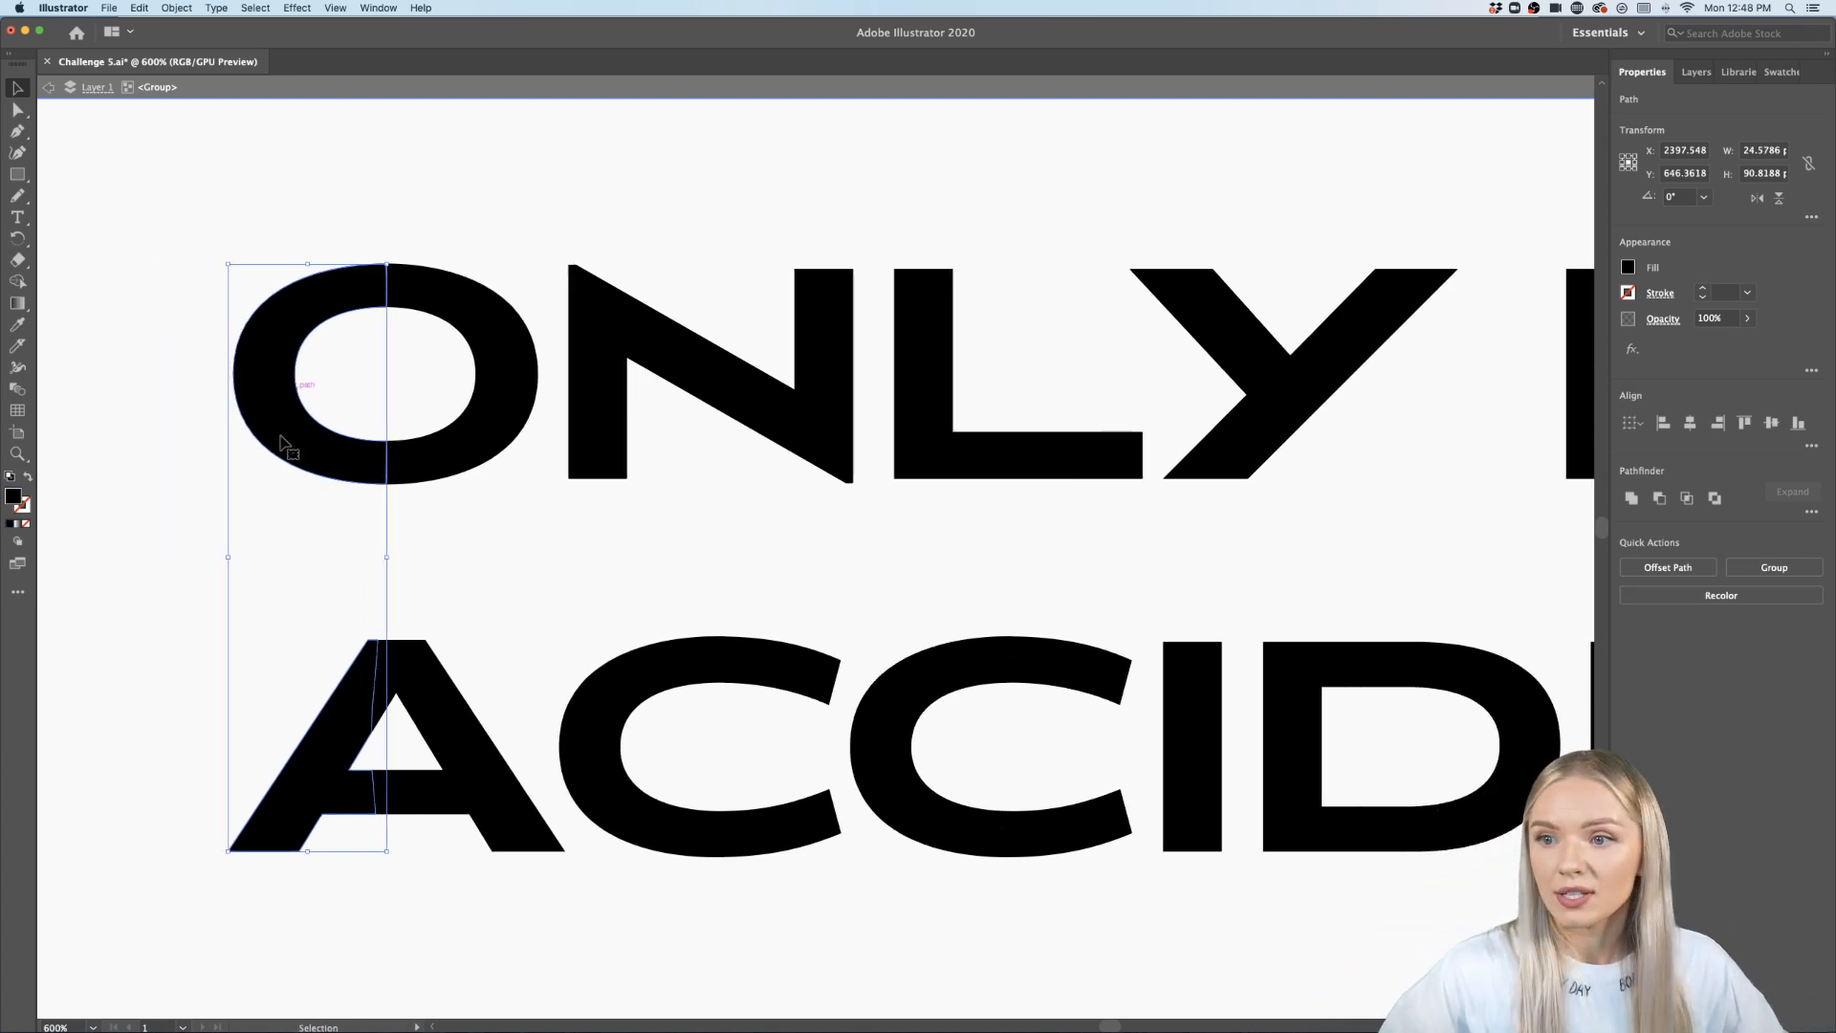
scroll(151, 525, "down", 5)
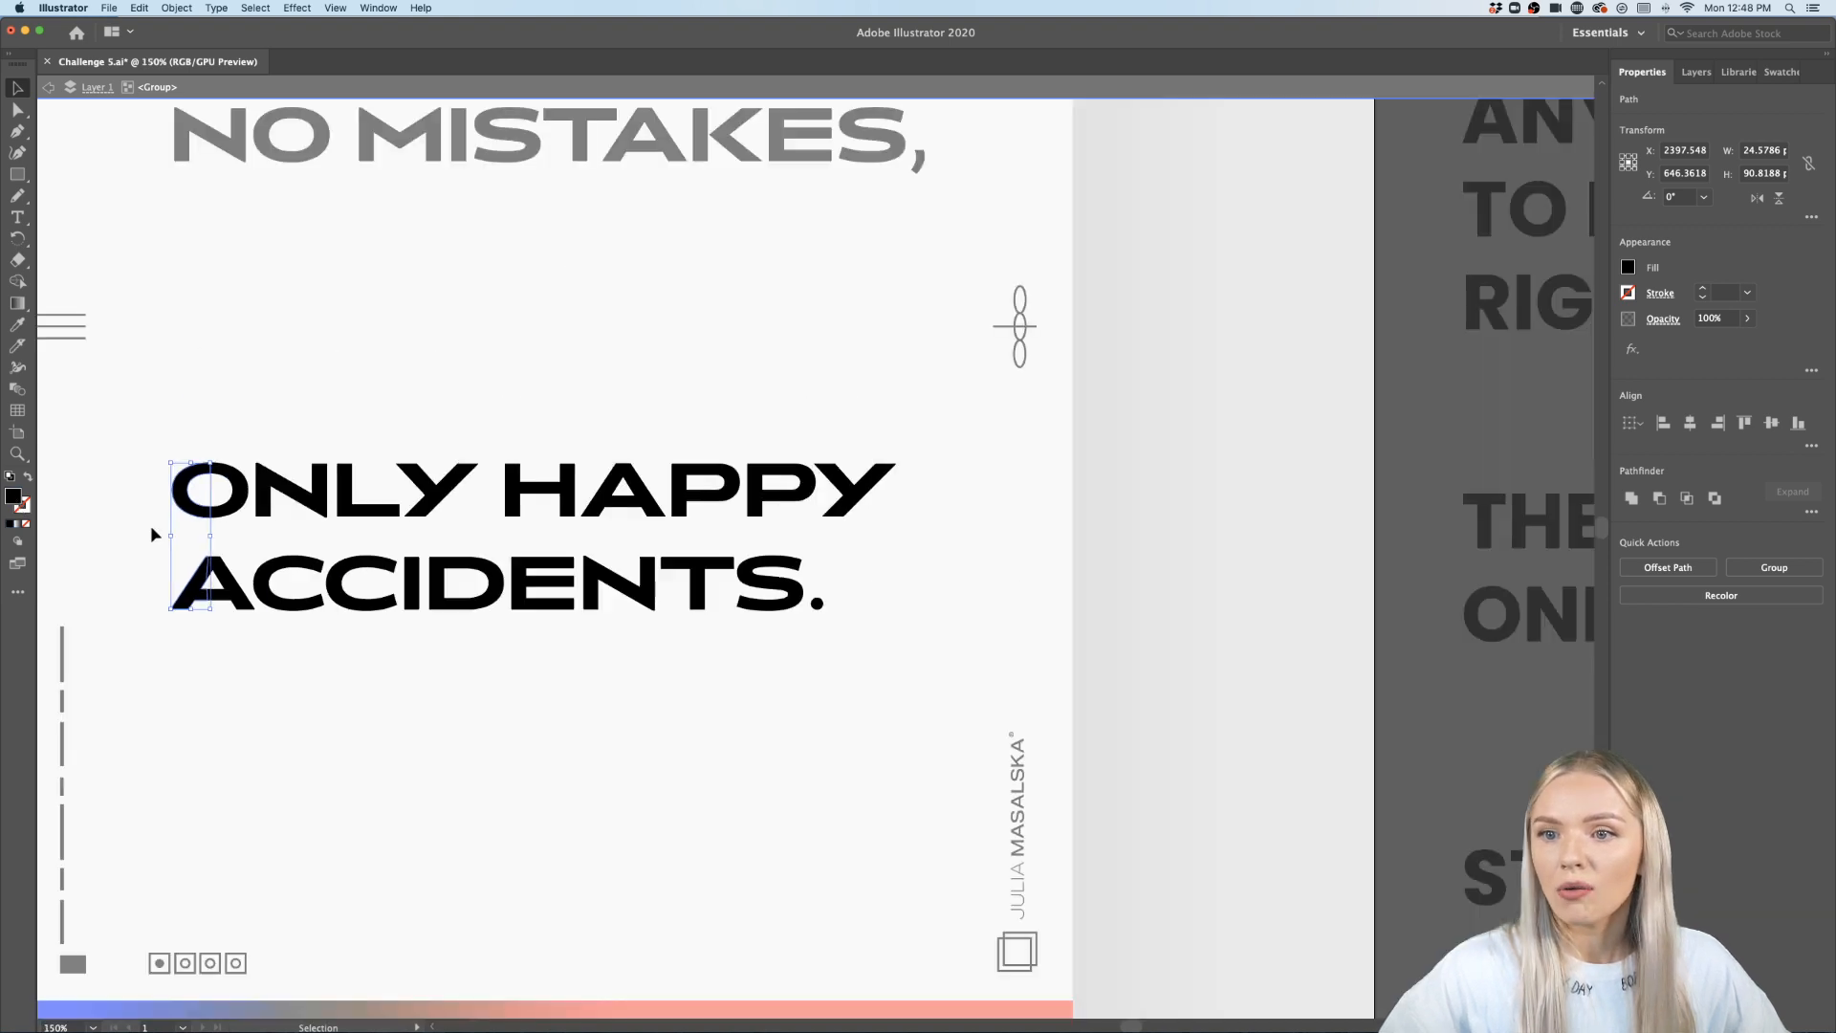
scroll(151, 525, "up", 4)
scroll(151, 525, "left", 4)
scroll(151, 525, "down", 1)
scroll(151, 525, "up", 1)
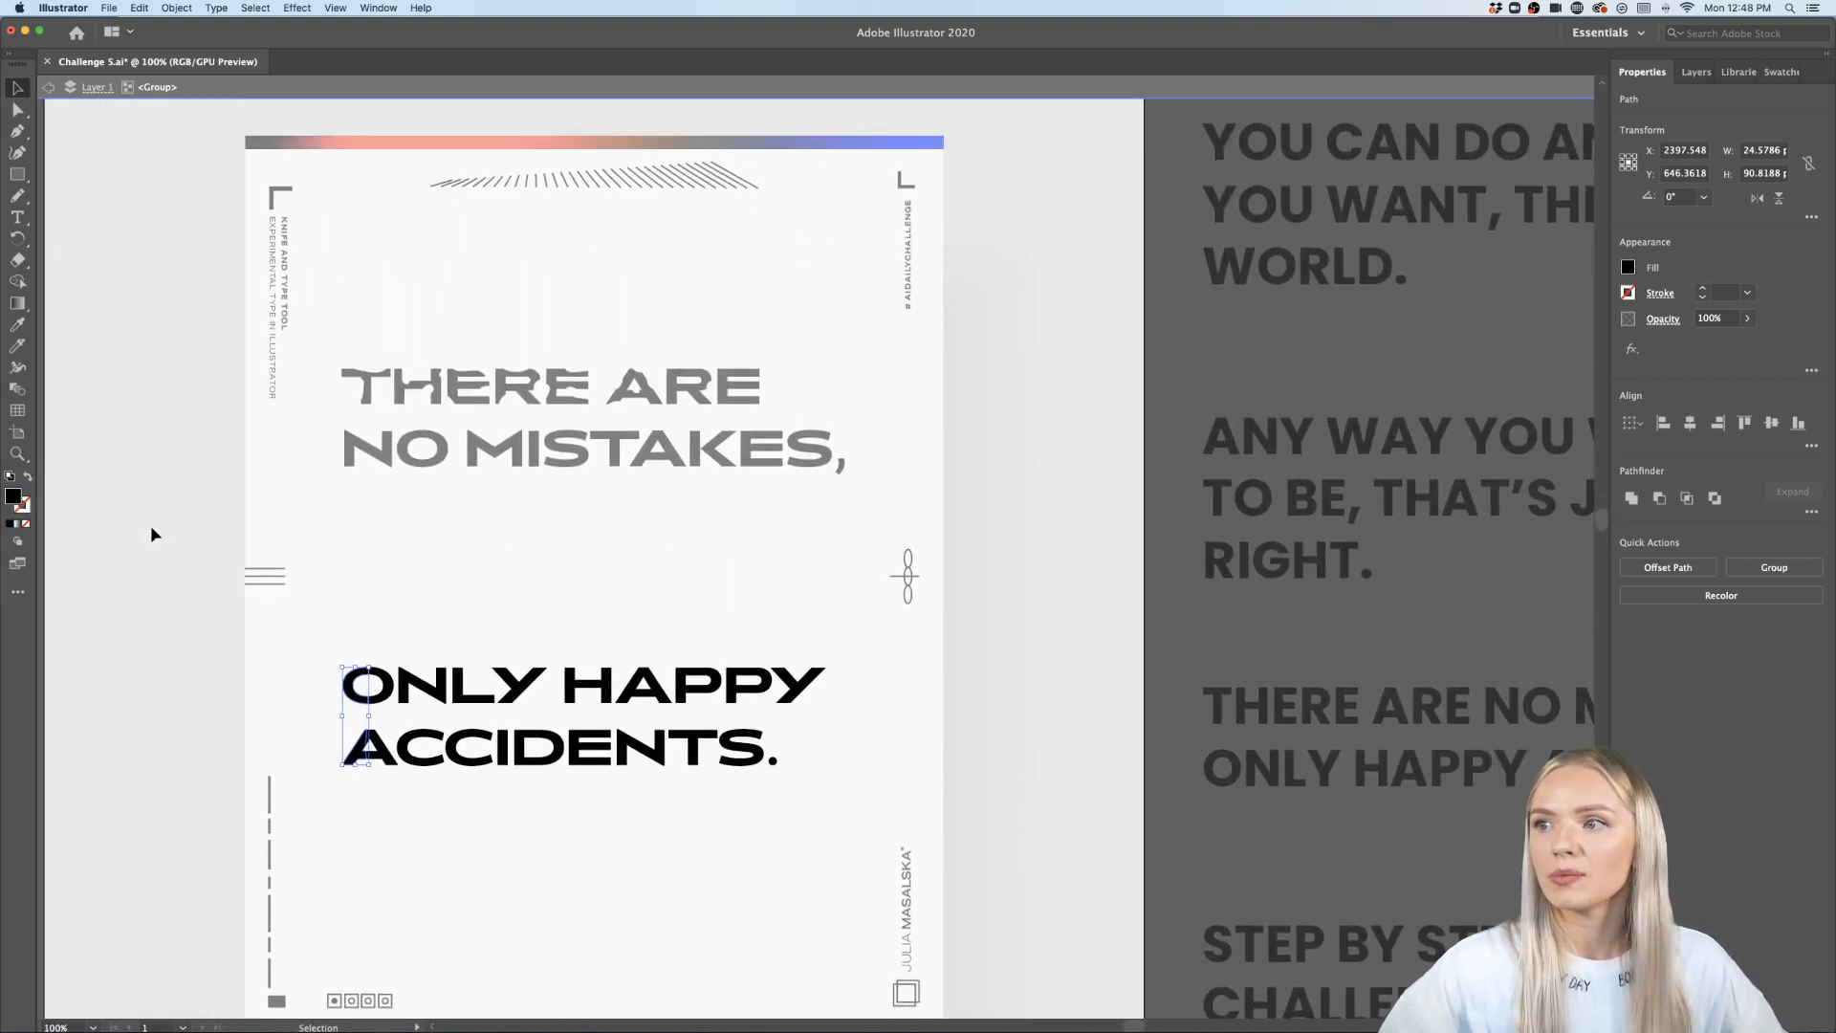
scroll(306, 616, "down", 2)
scroll(406, 624, "up", 3)
scroll(406, 623, "down", 1)
scroll(406, 623, "left", 1)
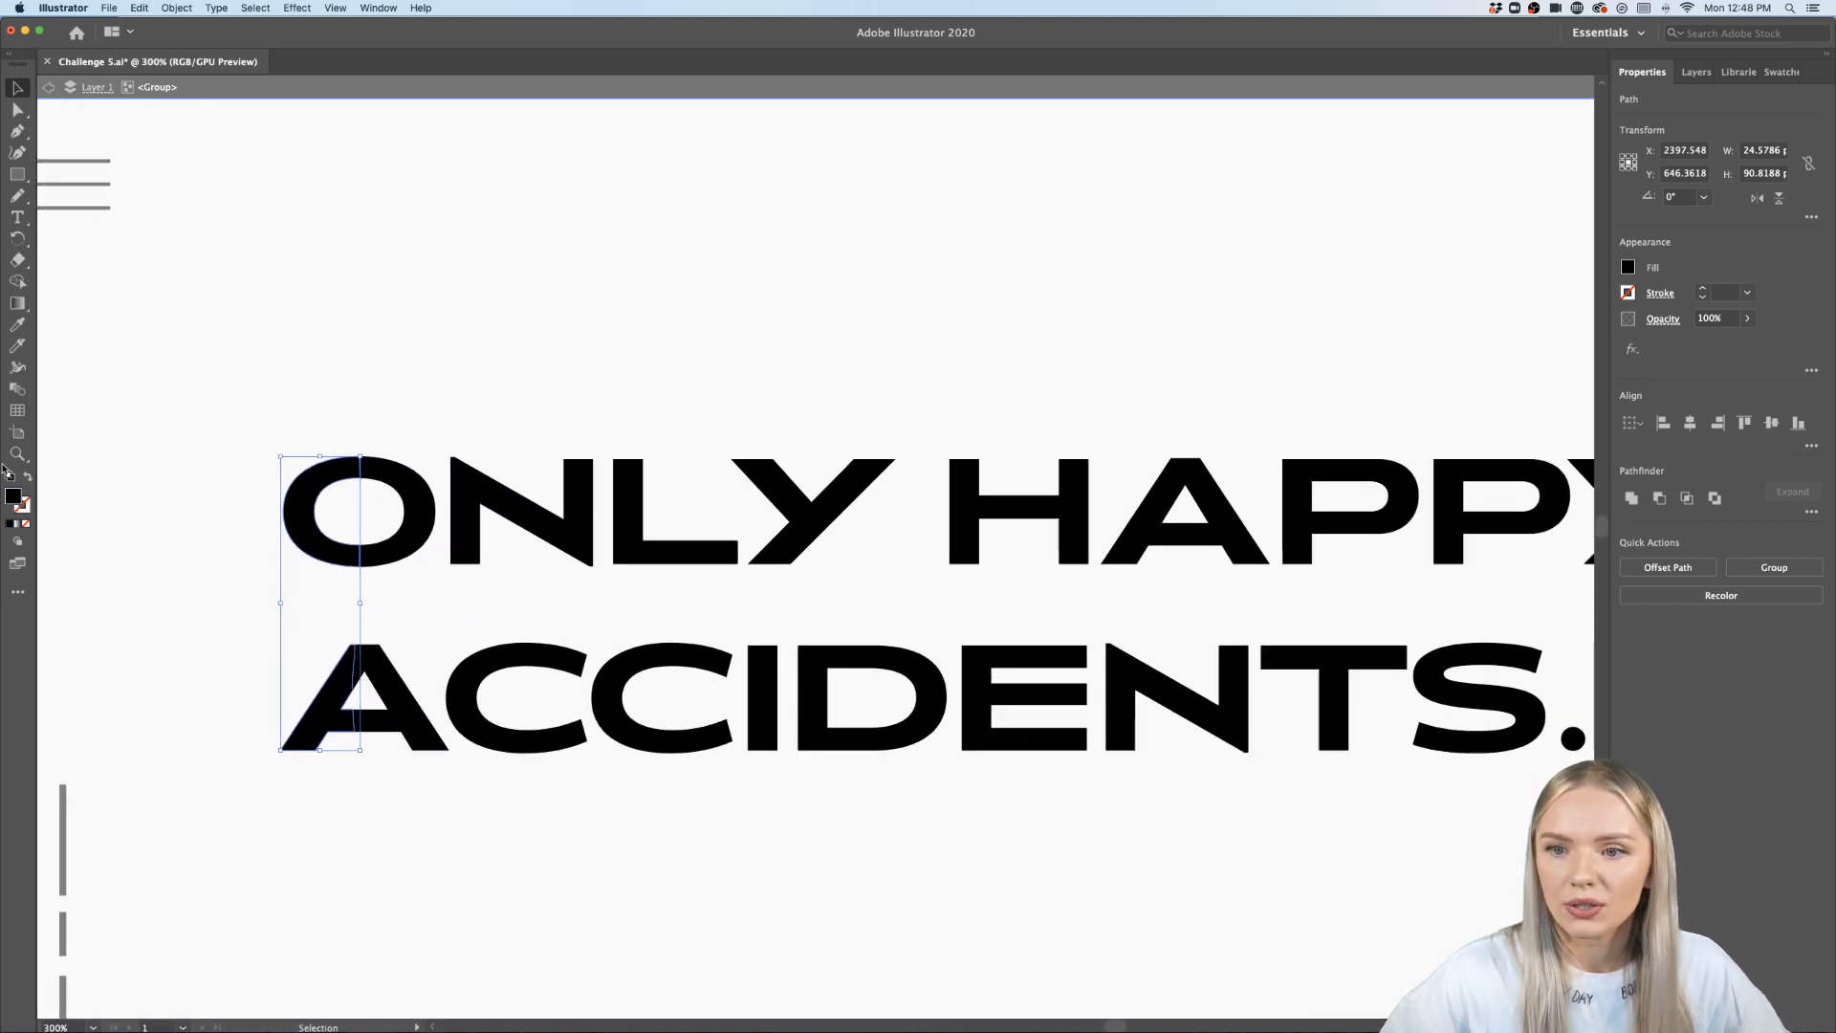
double_click(10, 499)
left_click_drag(936, 556, 936, 493)
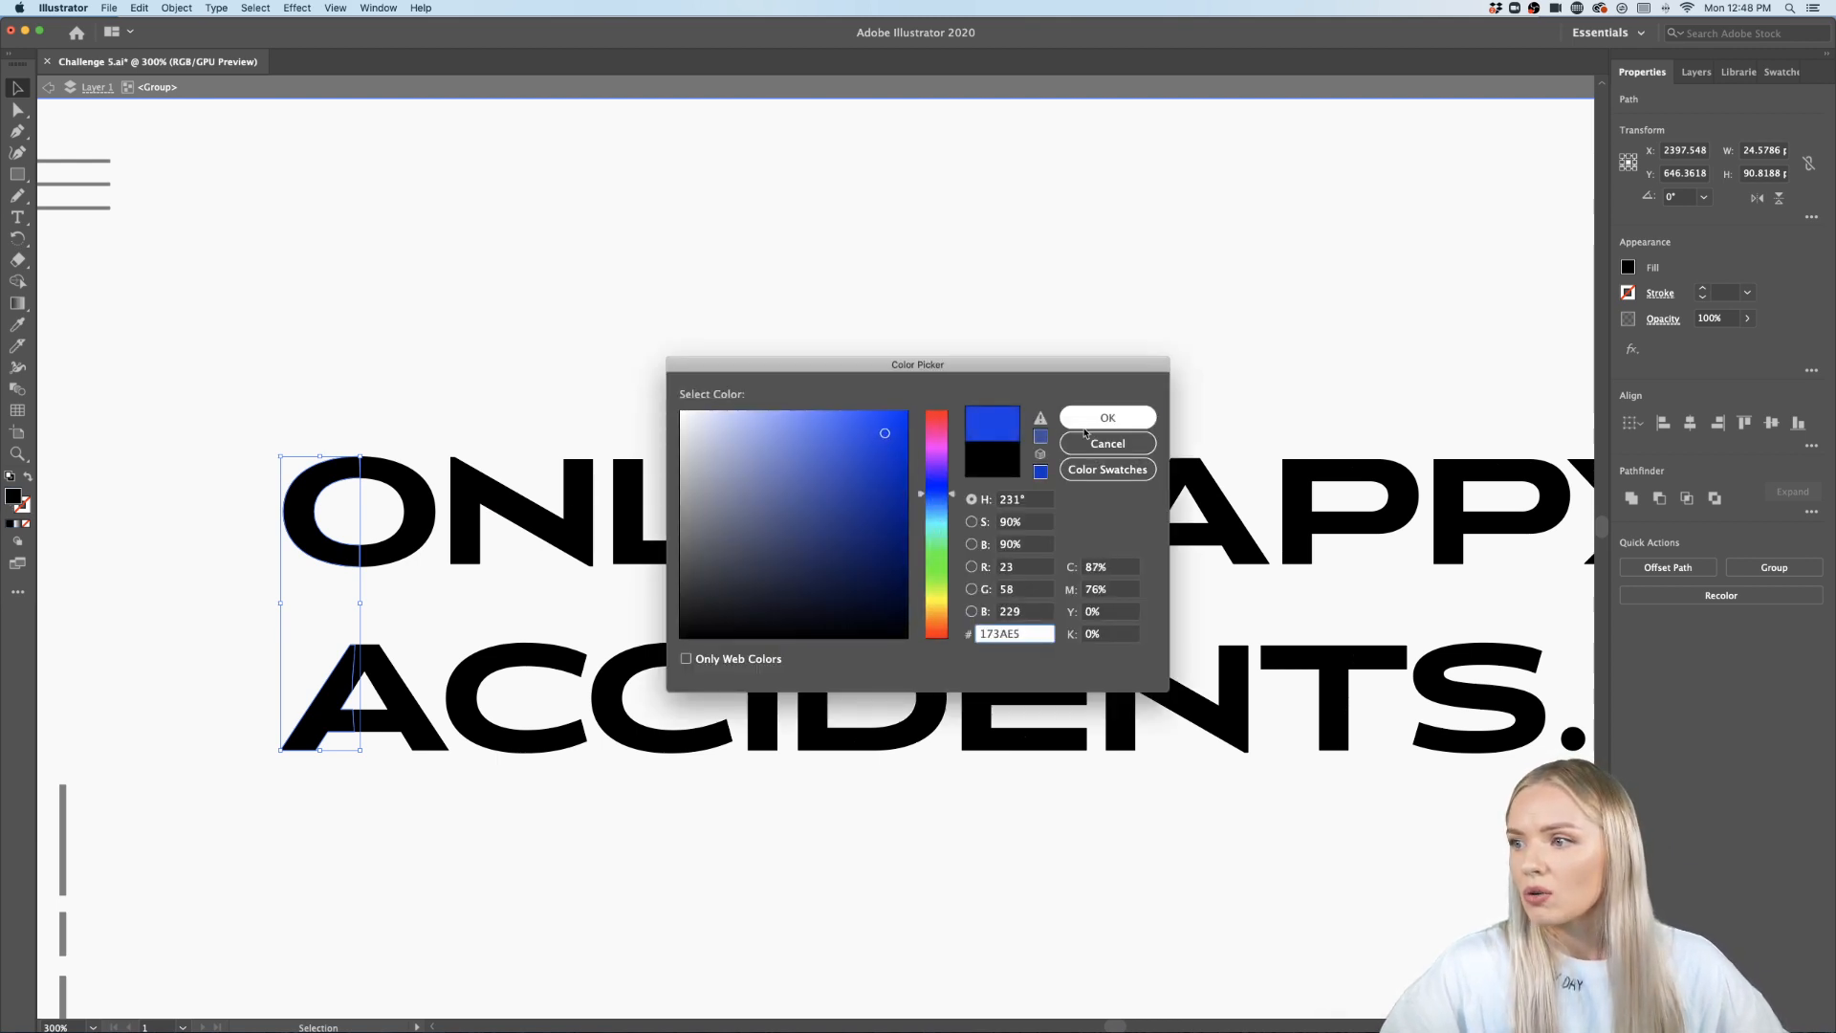
left_click(1107, 416)
left_click(403, 356)
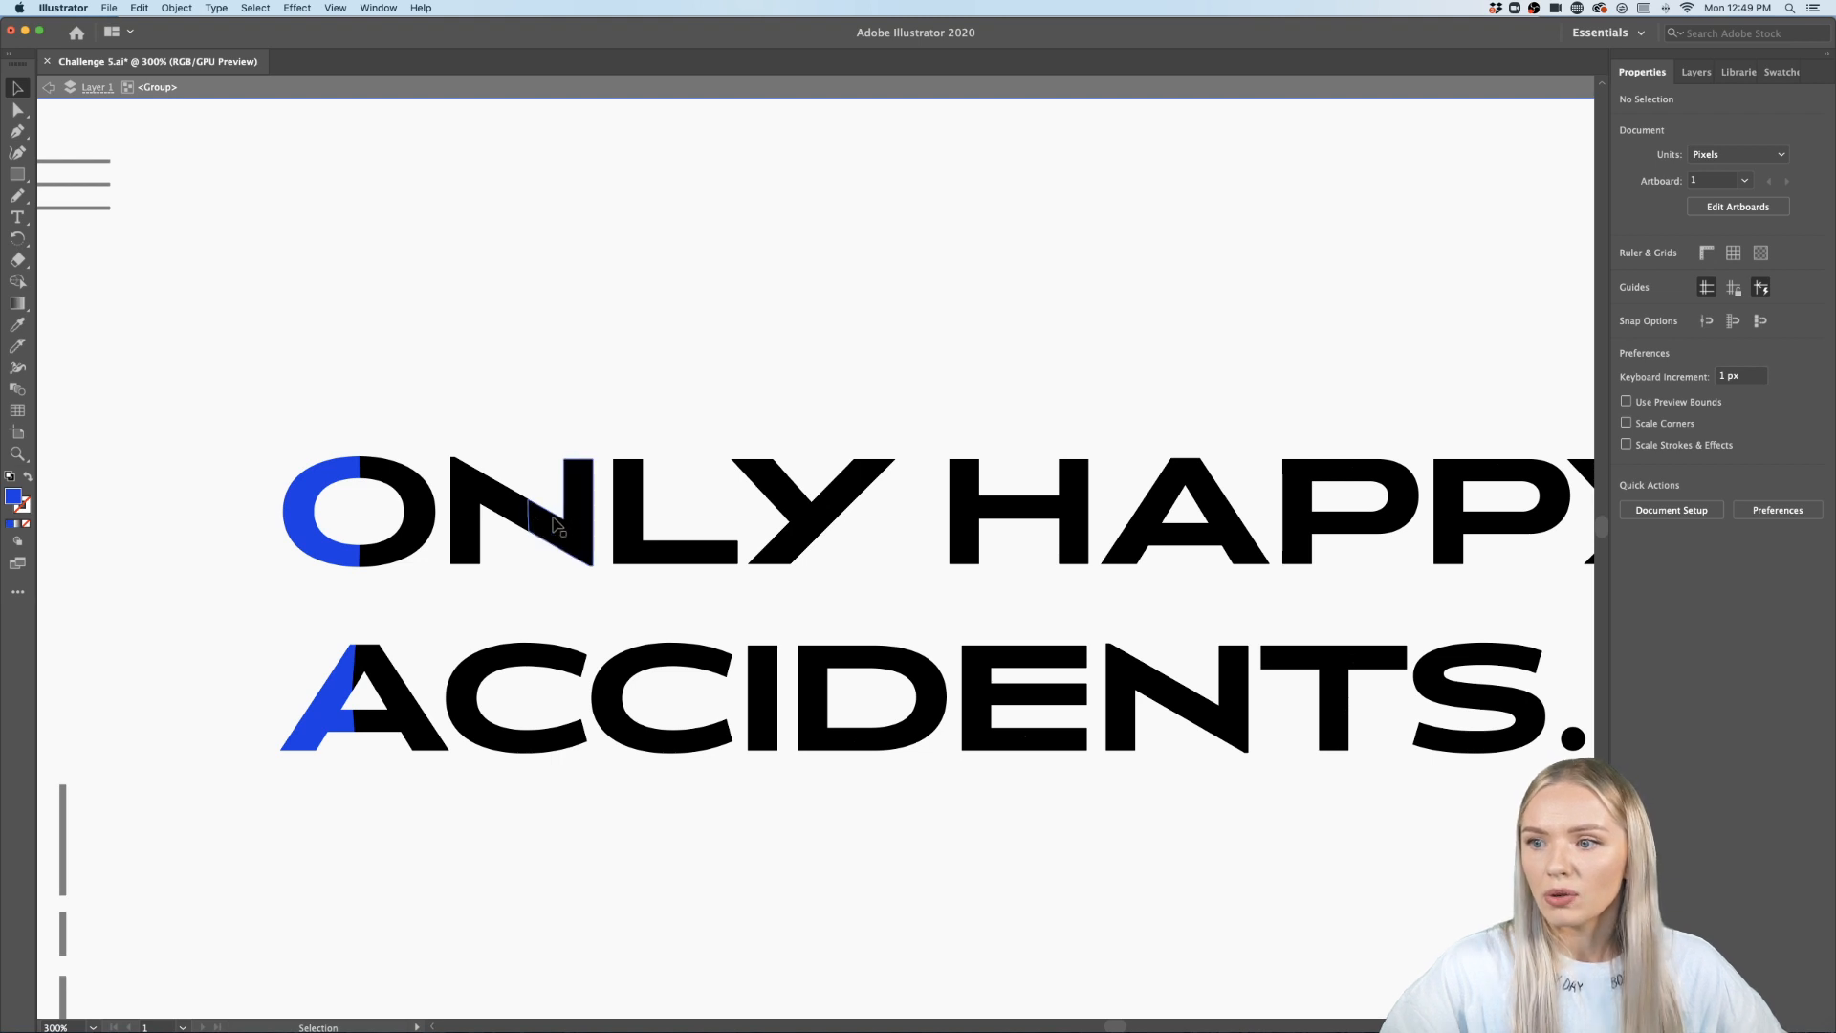
- Select the right piece of the N and a piece of the first C, and sample the blue fill onto them with the Eyedropper
left_click(509, 514)
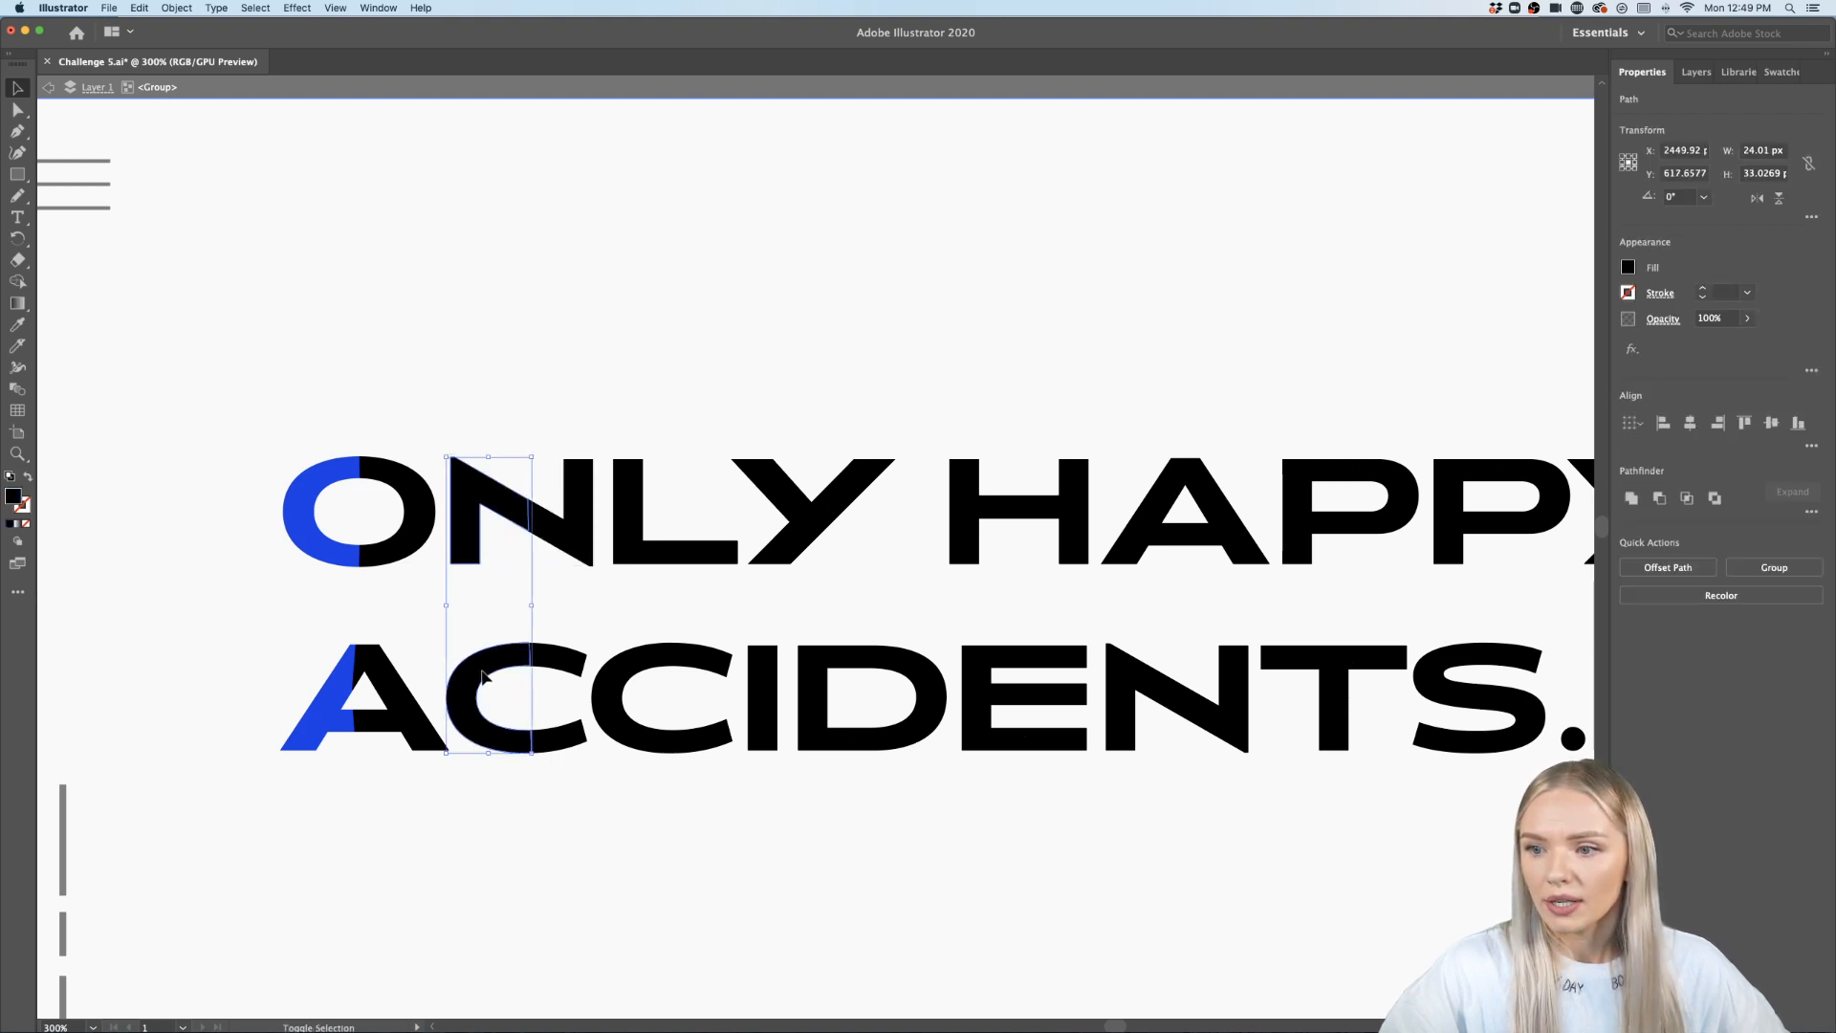
left_click(578, 531)
left_click(564, 744, "shift")
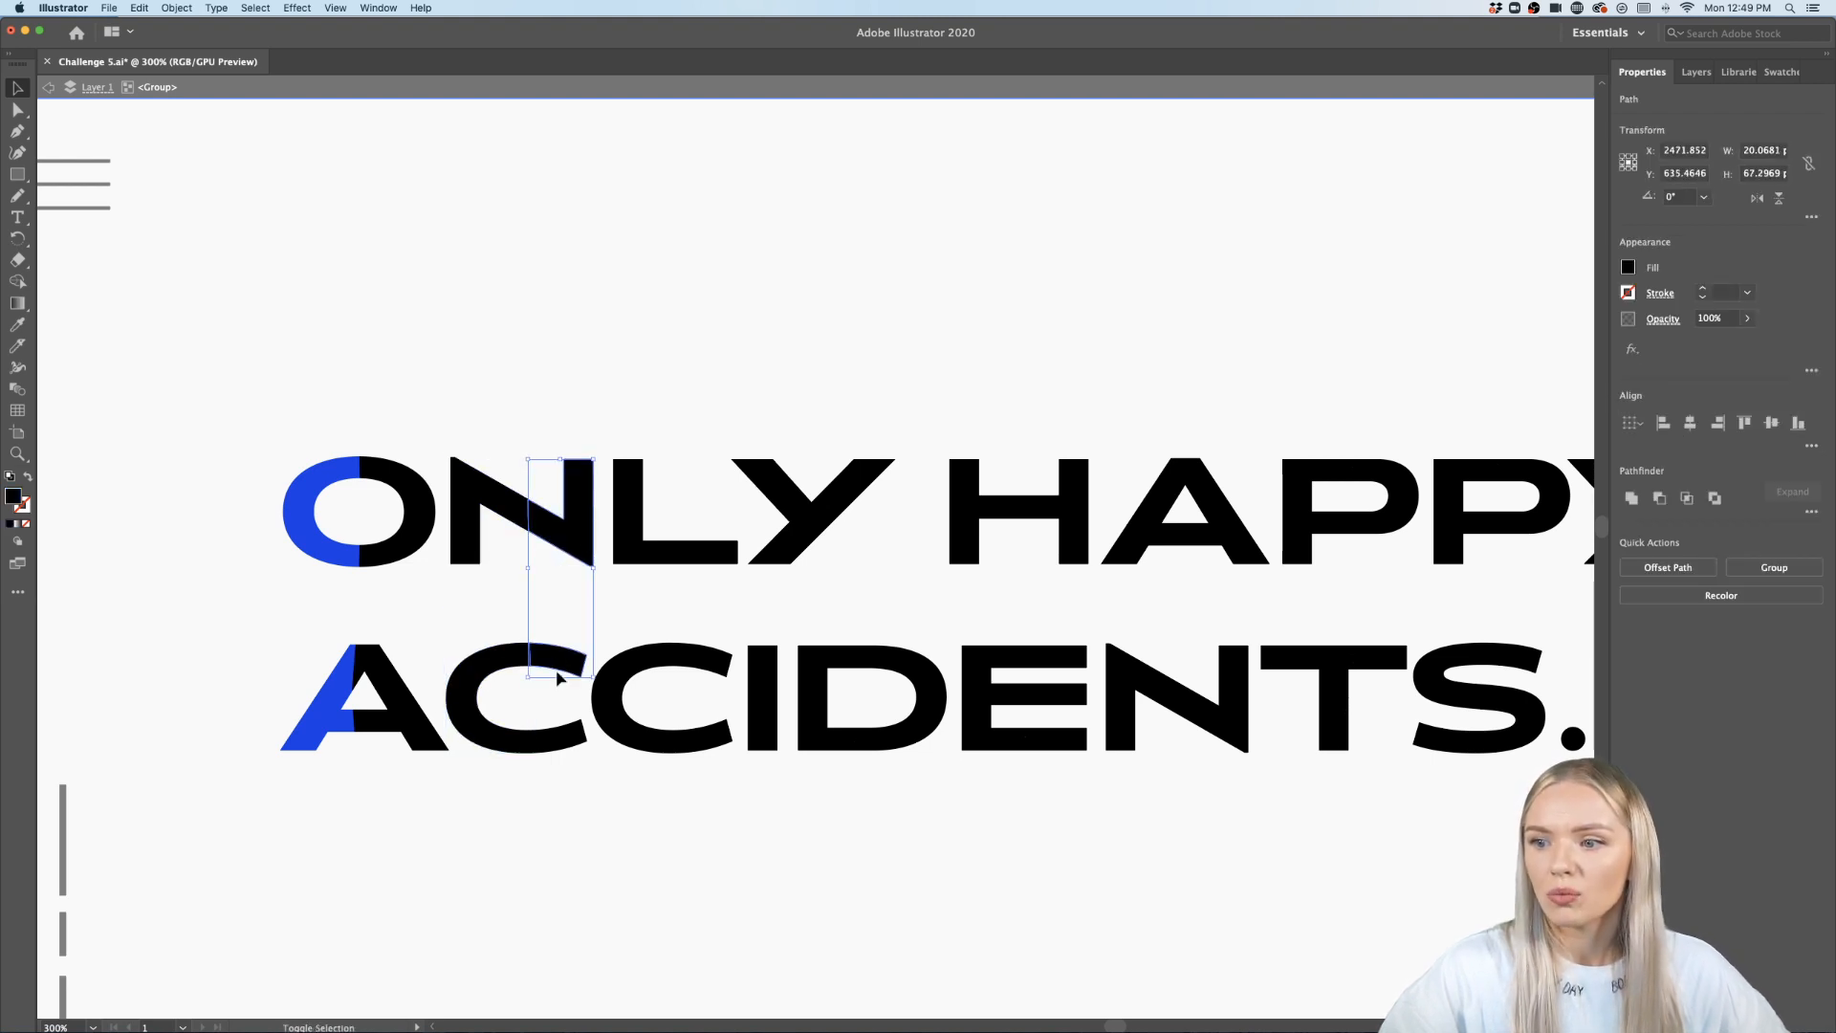
scroll(567, 747, "up", 2)
left_click_drag(567, 746, 676, 816)
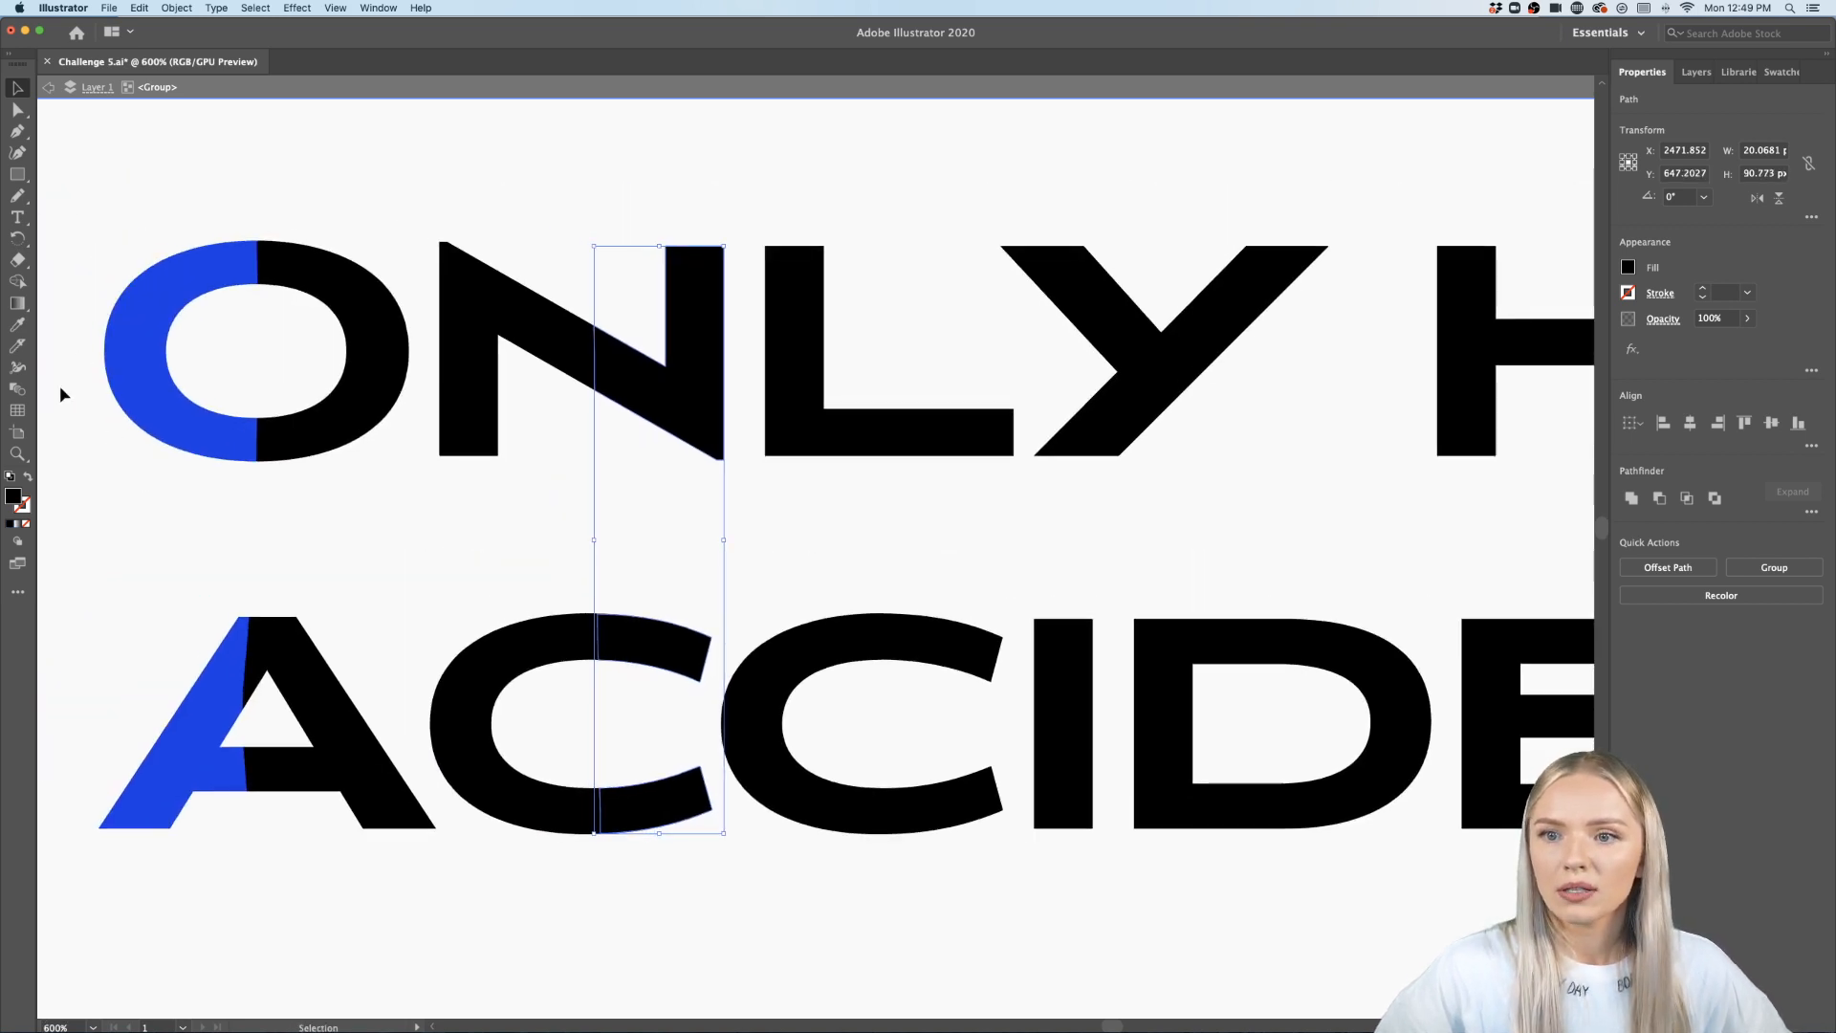
left_click(17, 325)
left_click(167, 320)
key("v")
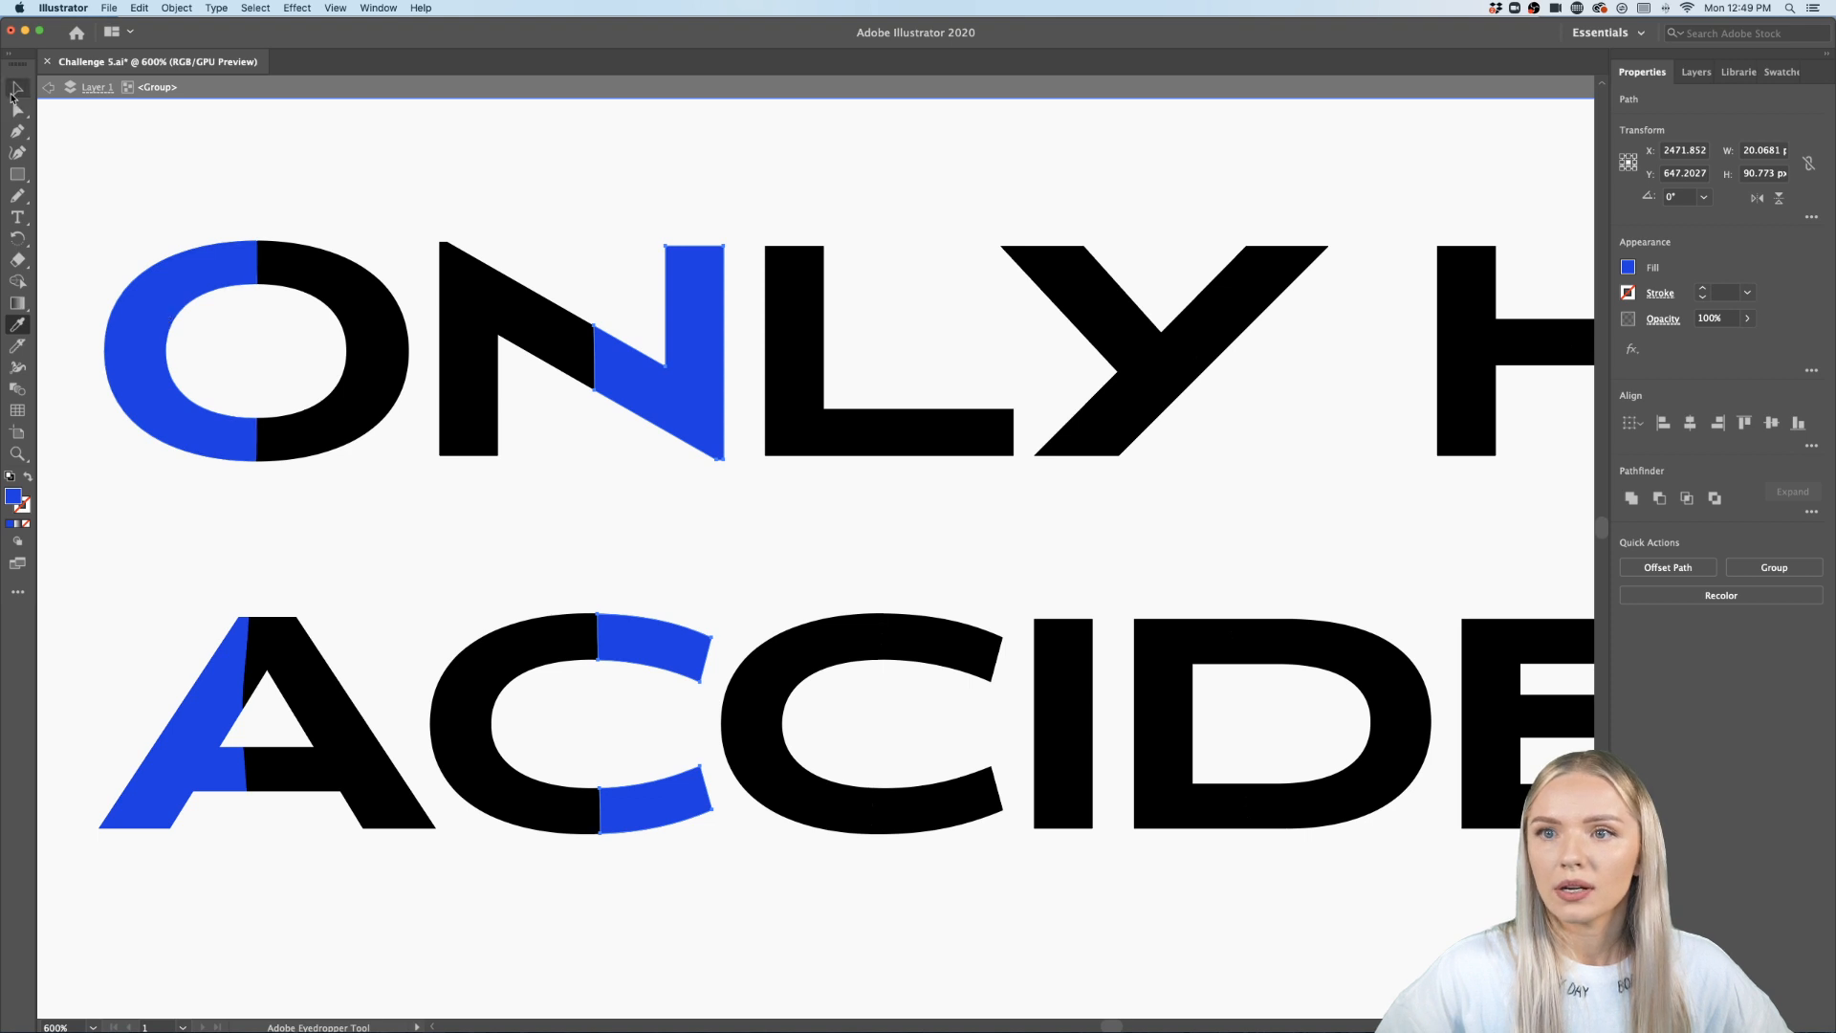
- Select cut pieces of the L, Y, H, A, second C, D, E and N and apply the blue fill with the Eyedropper
left_click(226, 159)
scroll(306, 201, "down", 2)
scroll(305, 201, "up", 2)
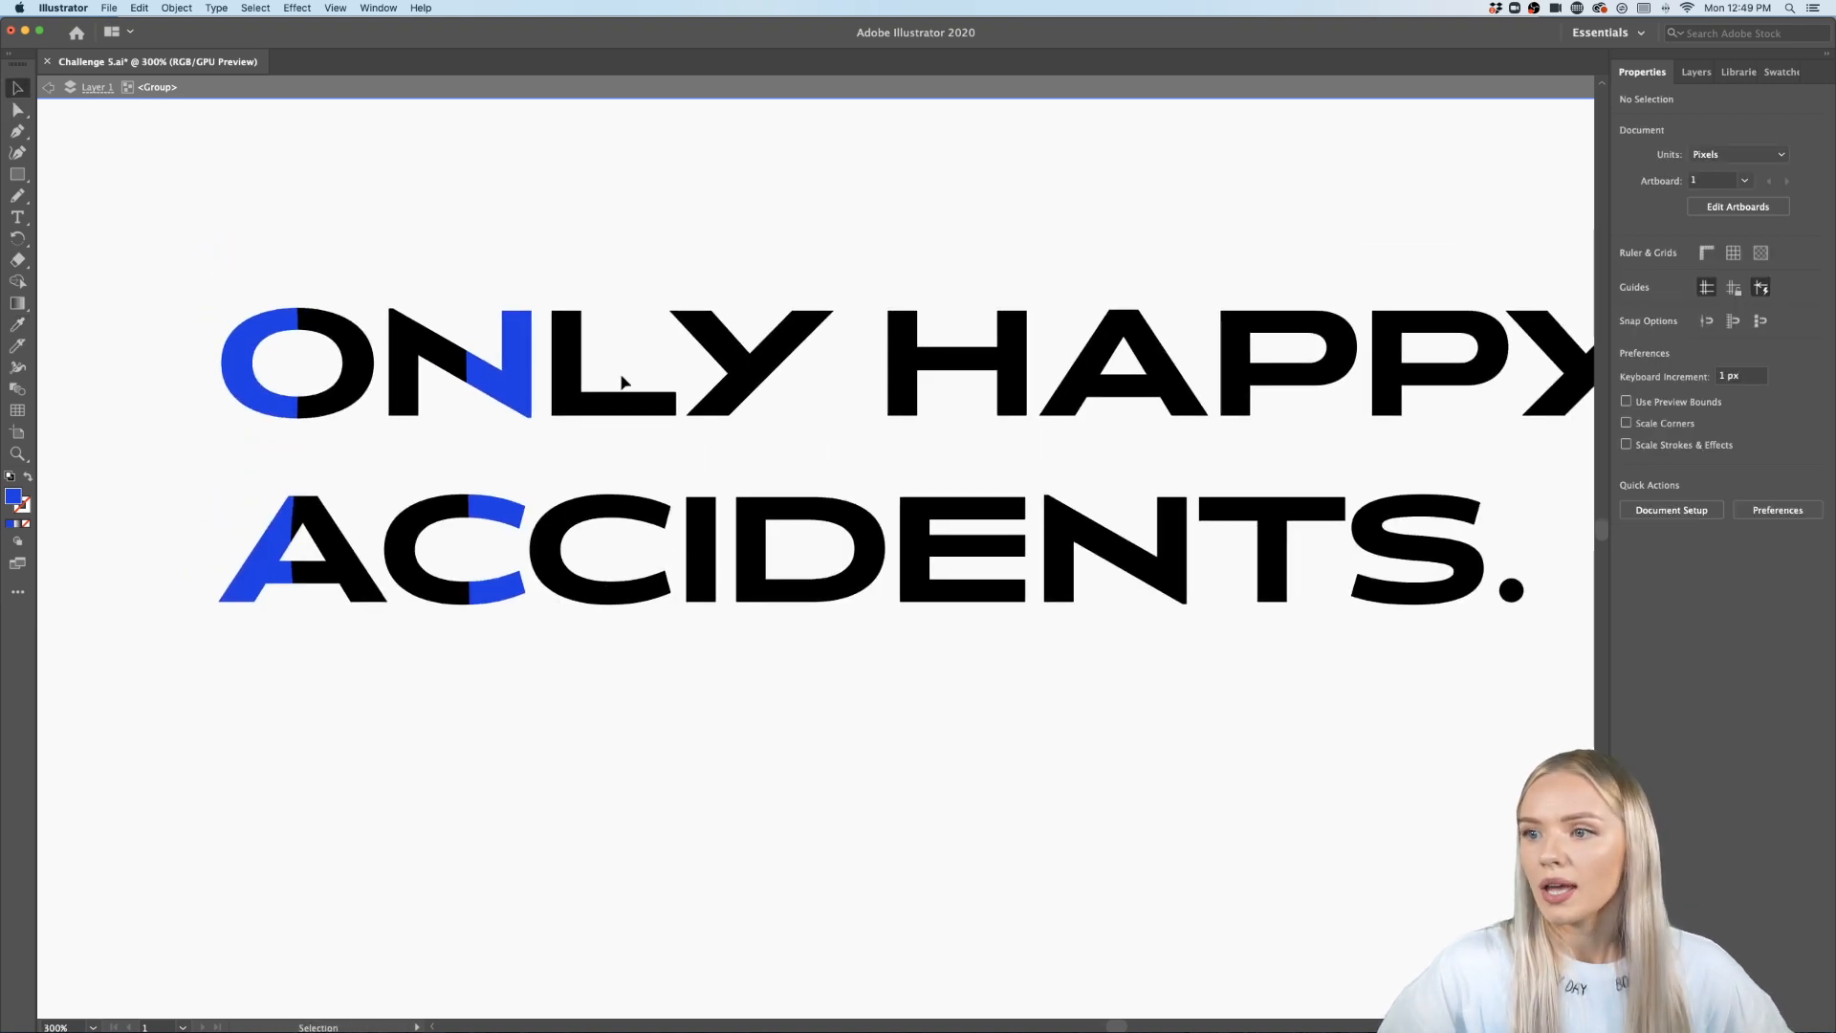
left_click(584, 382)
left_click(570, 517, "shift")
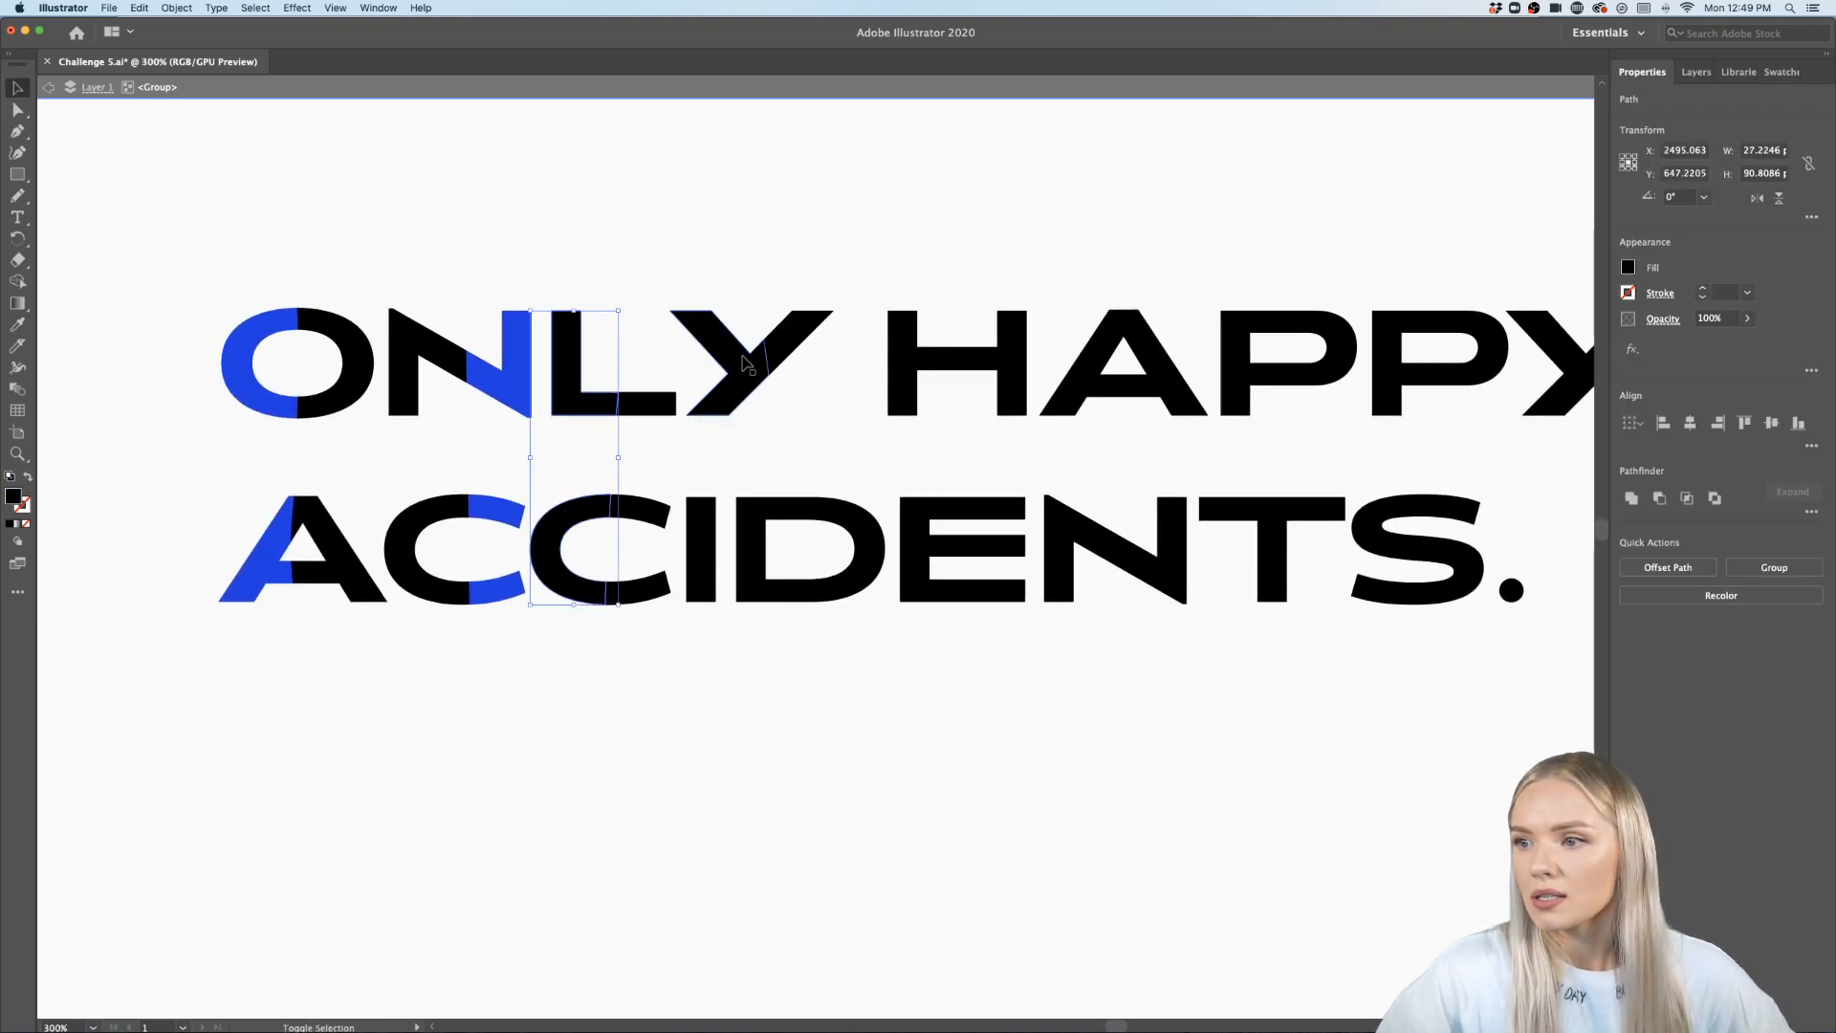
left_click(780, 358, "shift")
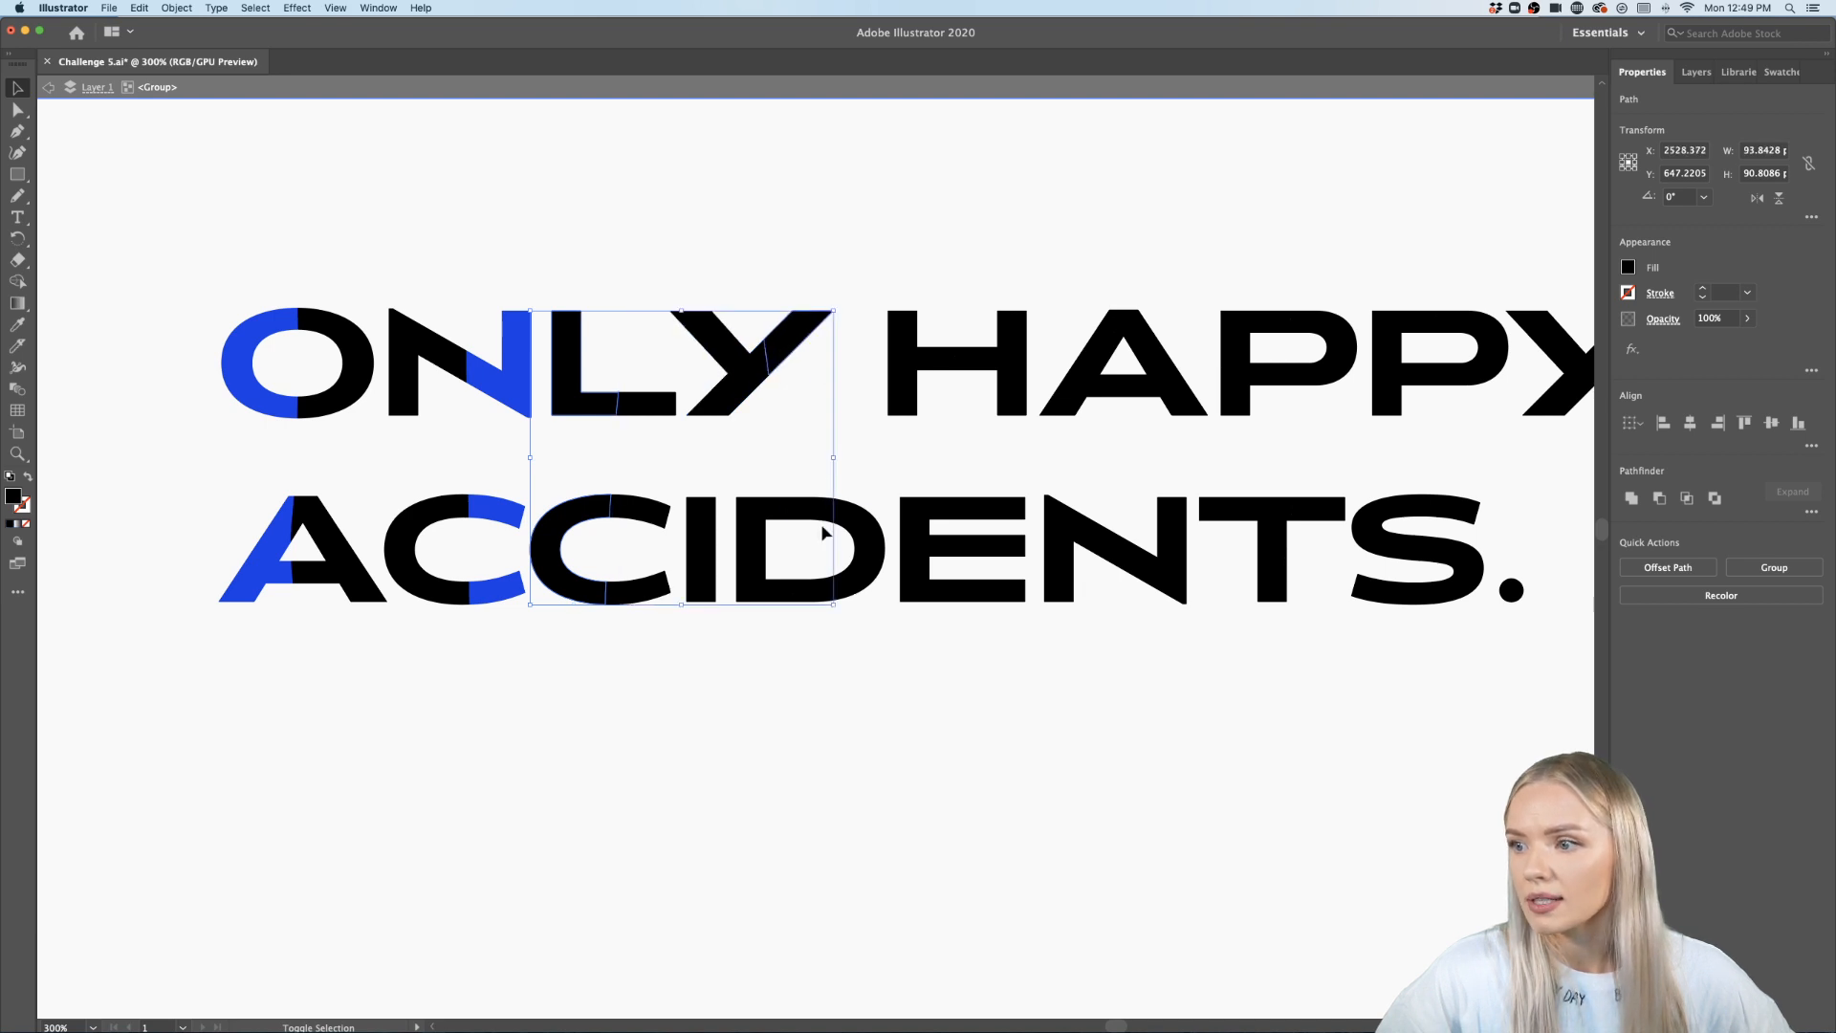
left_click(836, 526, "shift")
left_click(993, 517, "shift")
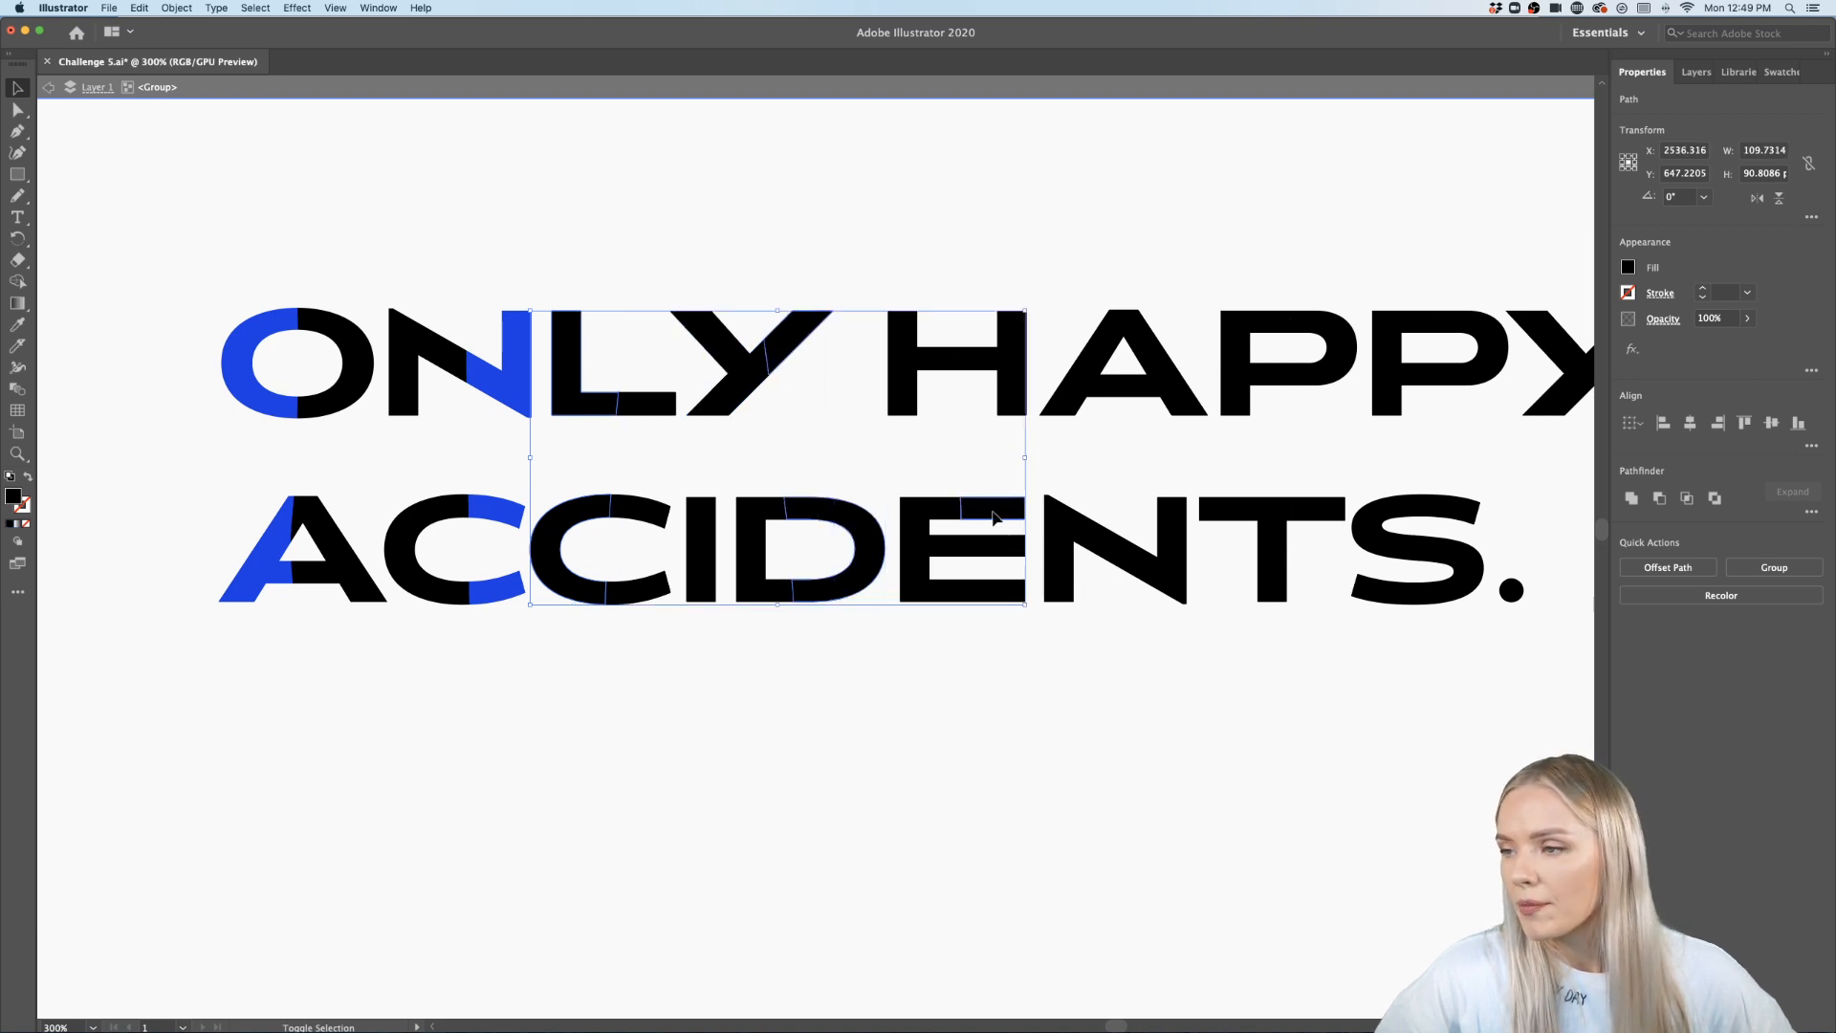
left_click(997, 545, "shift")
left_click(1001, 593, "shift")
left_click(1006, 363, "shift")
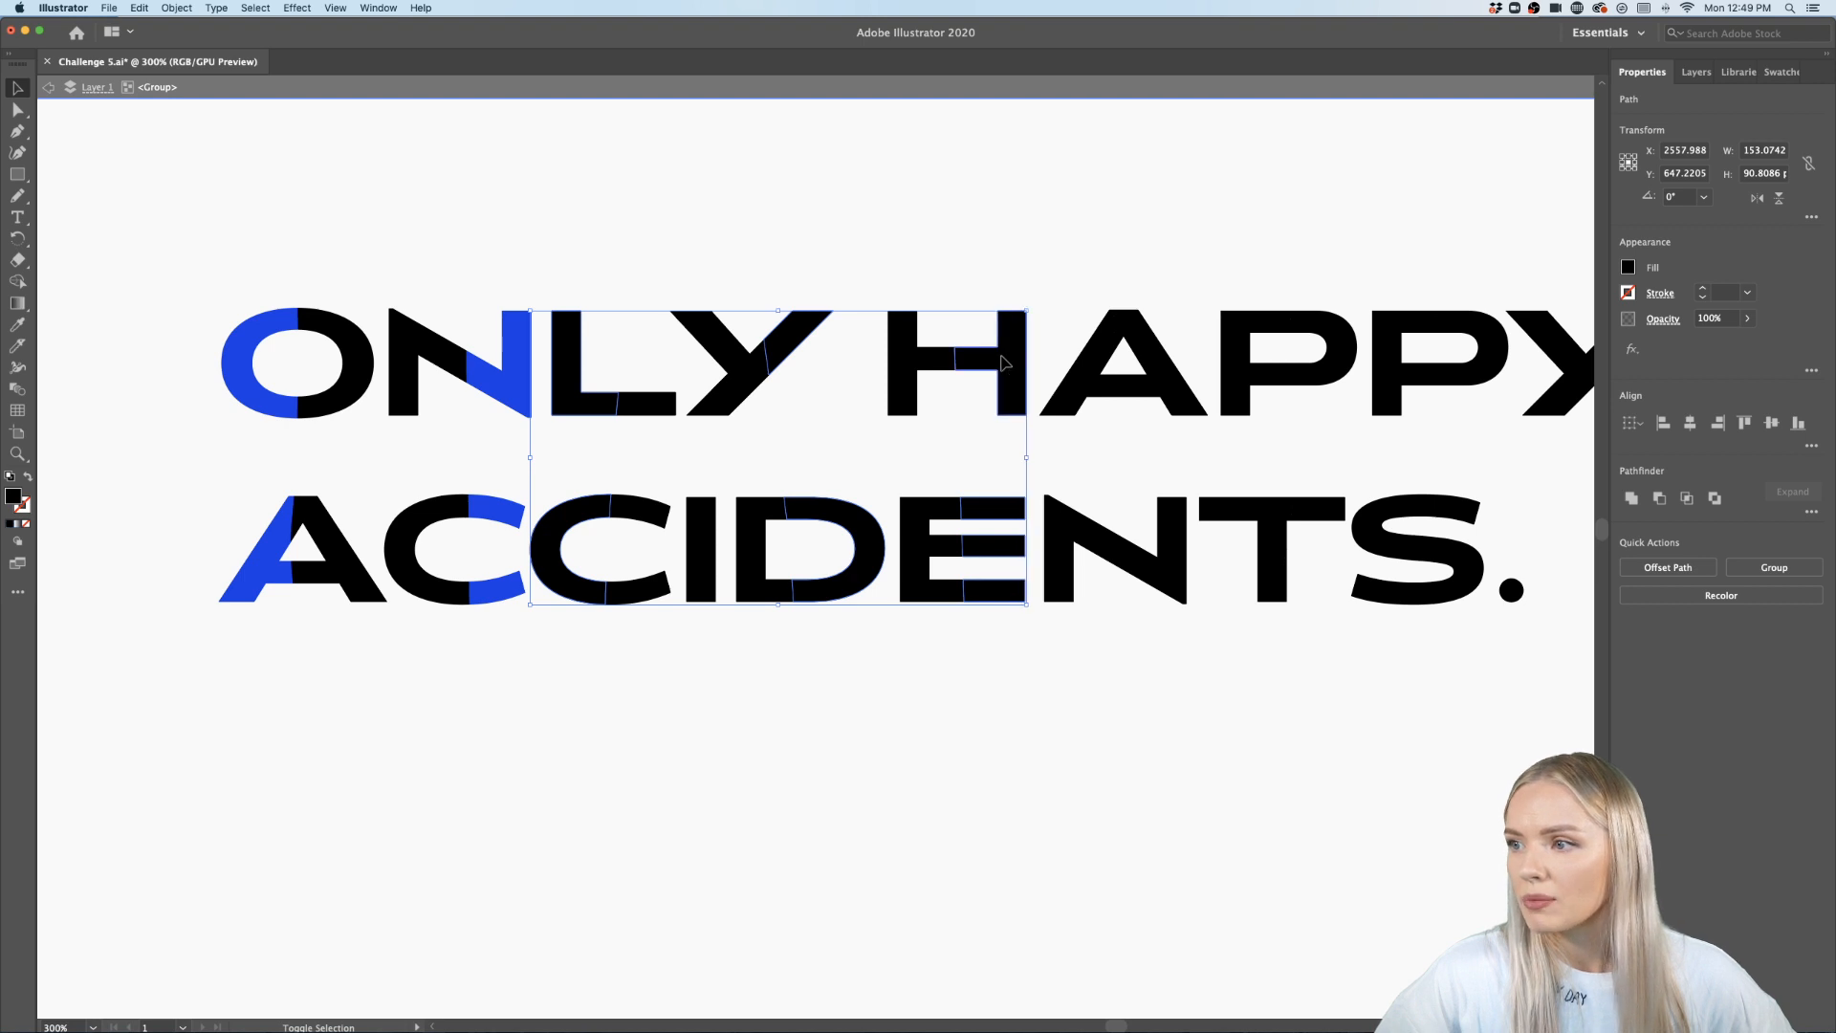
left_click(1086, 369, "shift")
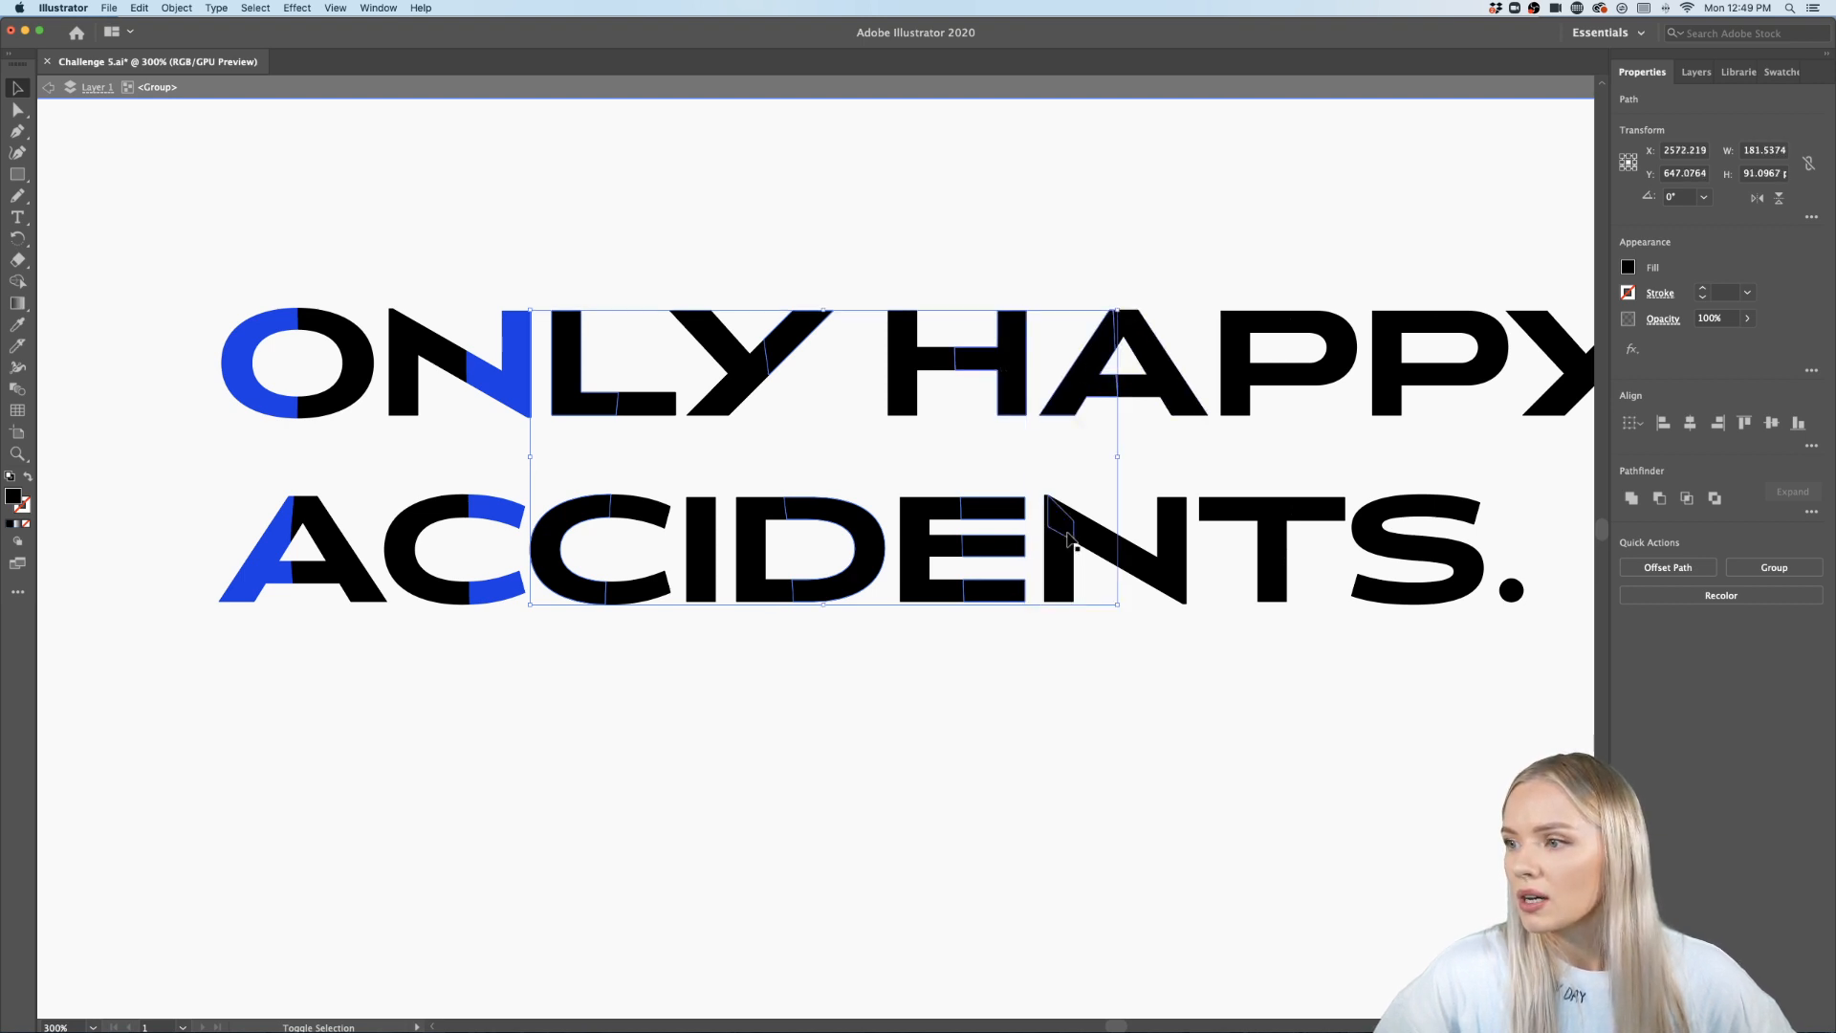
left_click(1061, 540, "shift")
left_click(1096, 538, "shift")
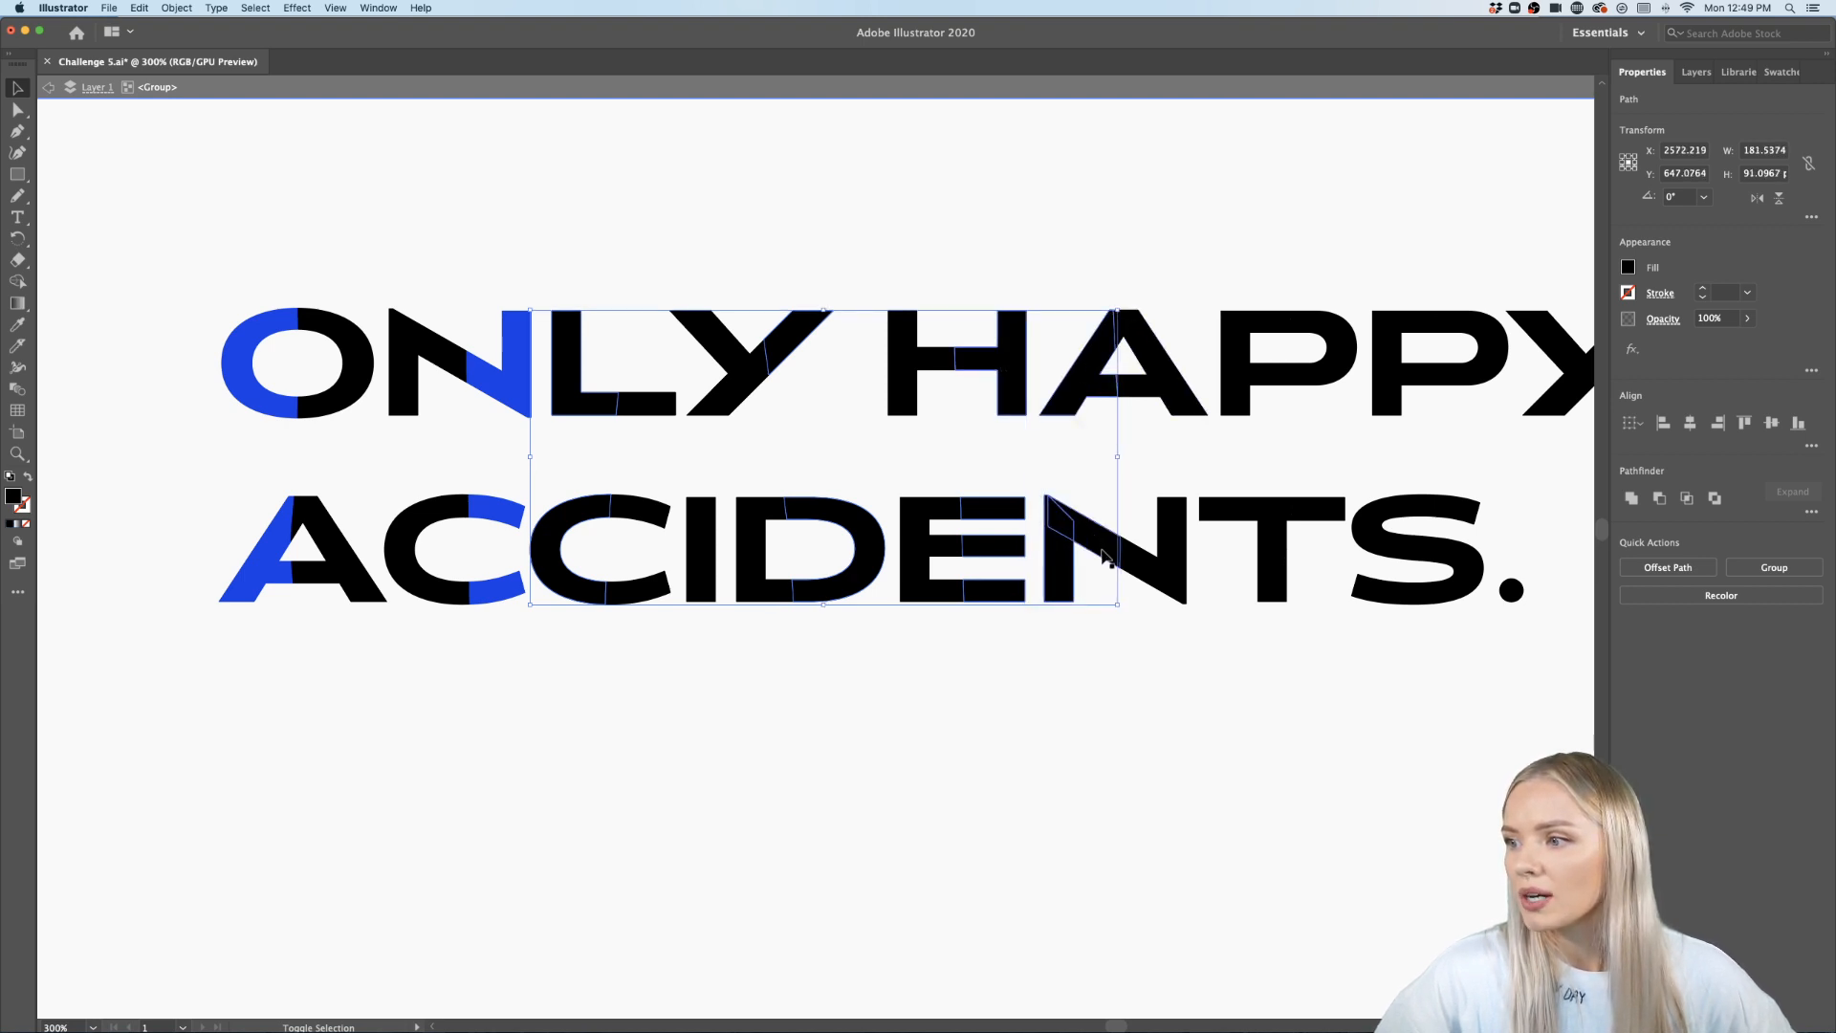
key("i")
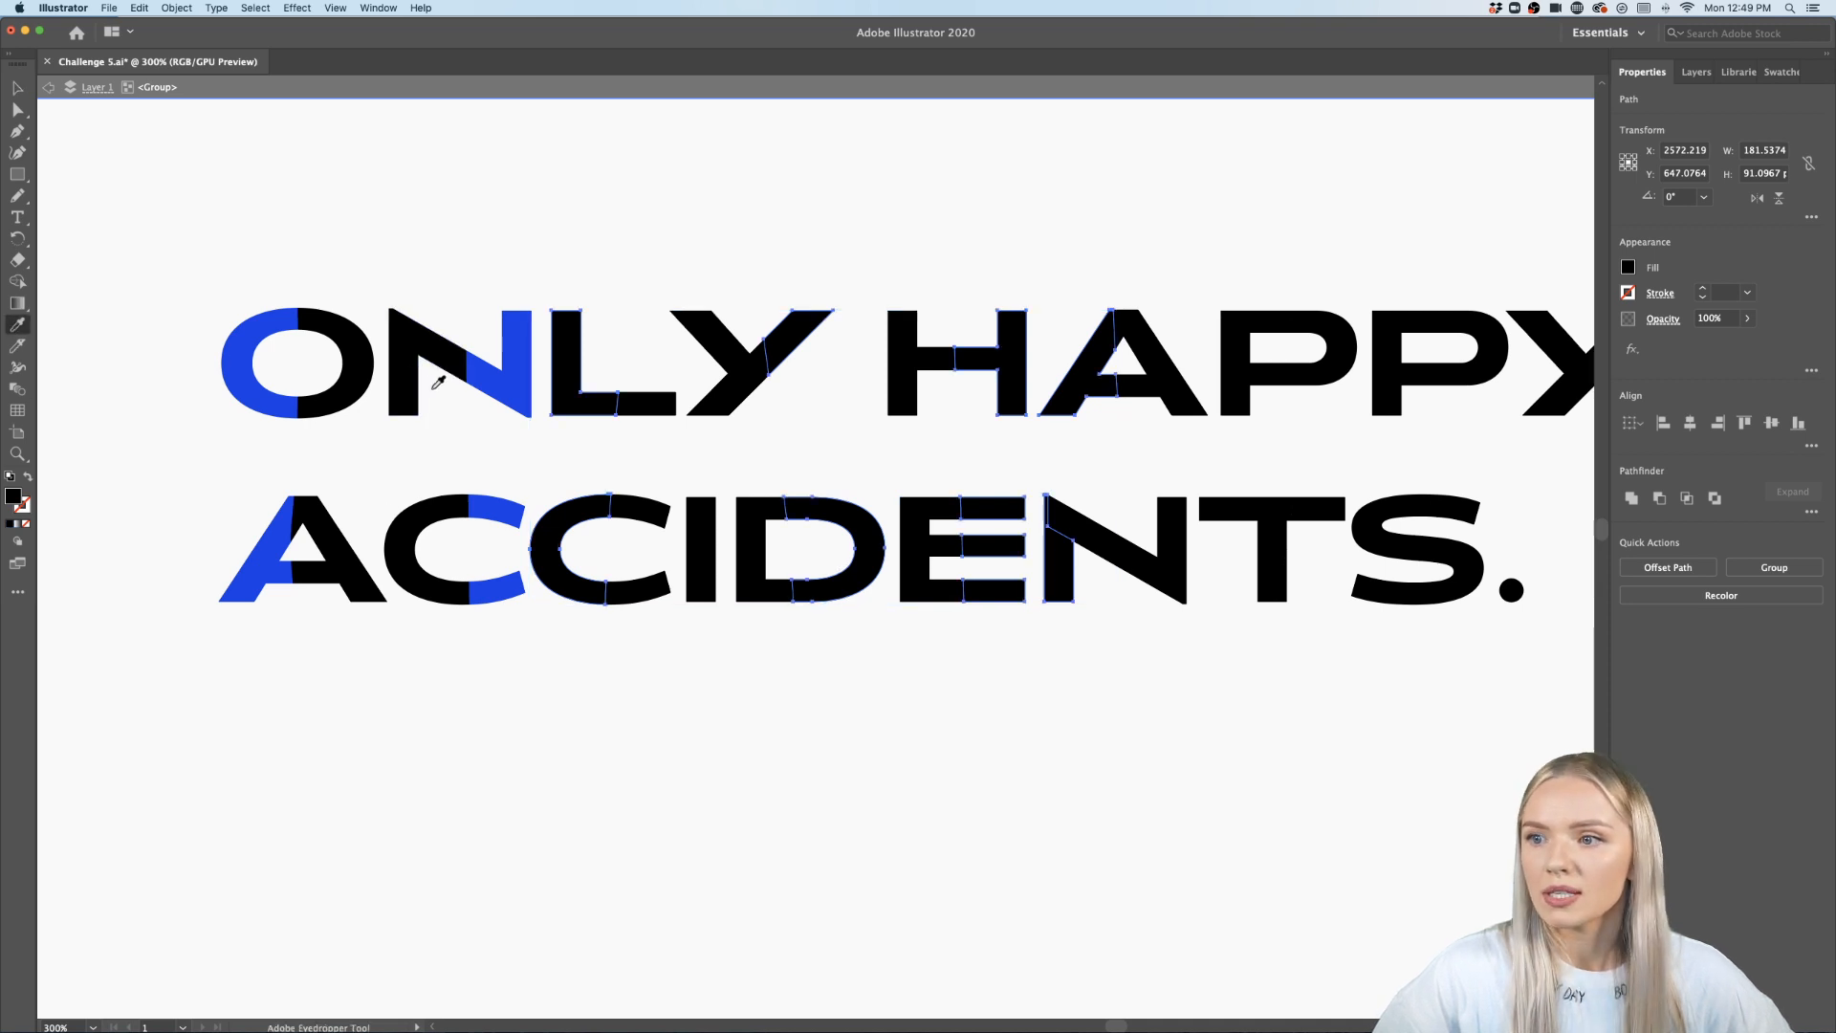
left_click(518, 383)
key("v")
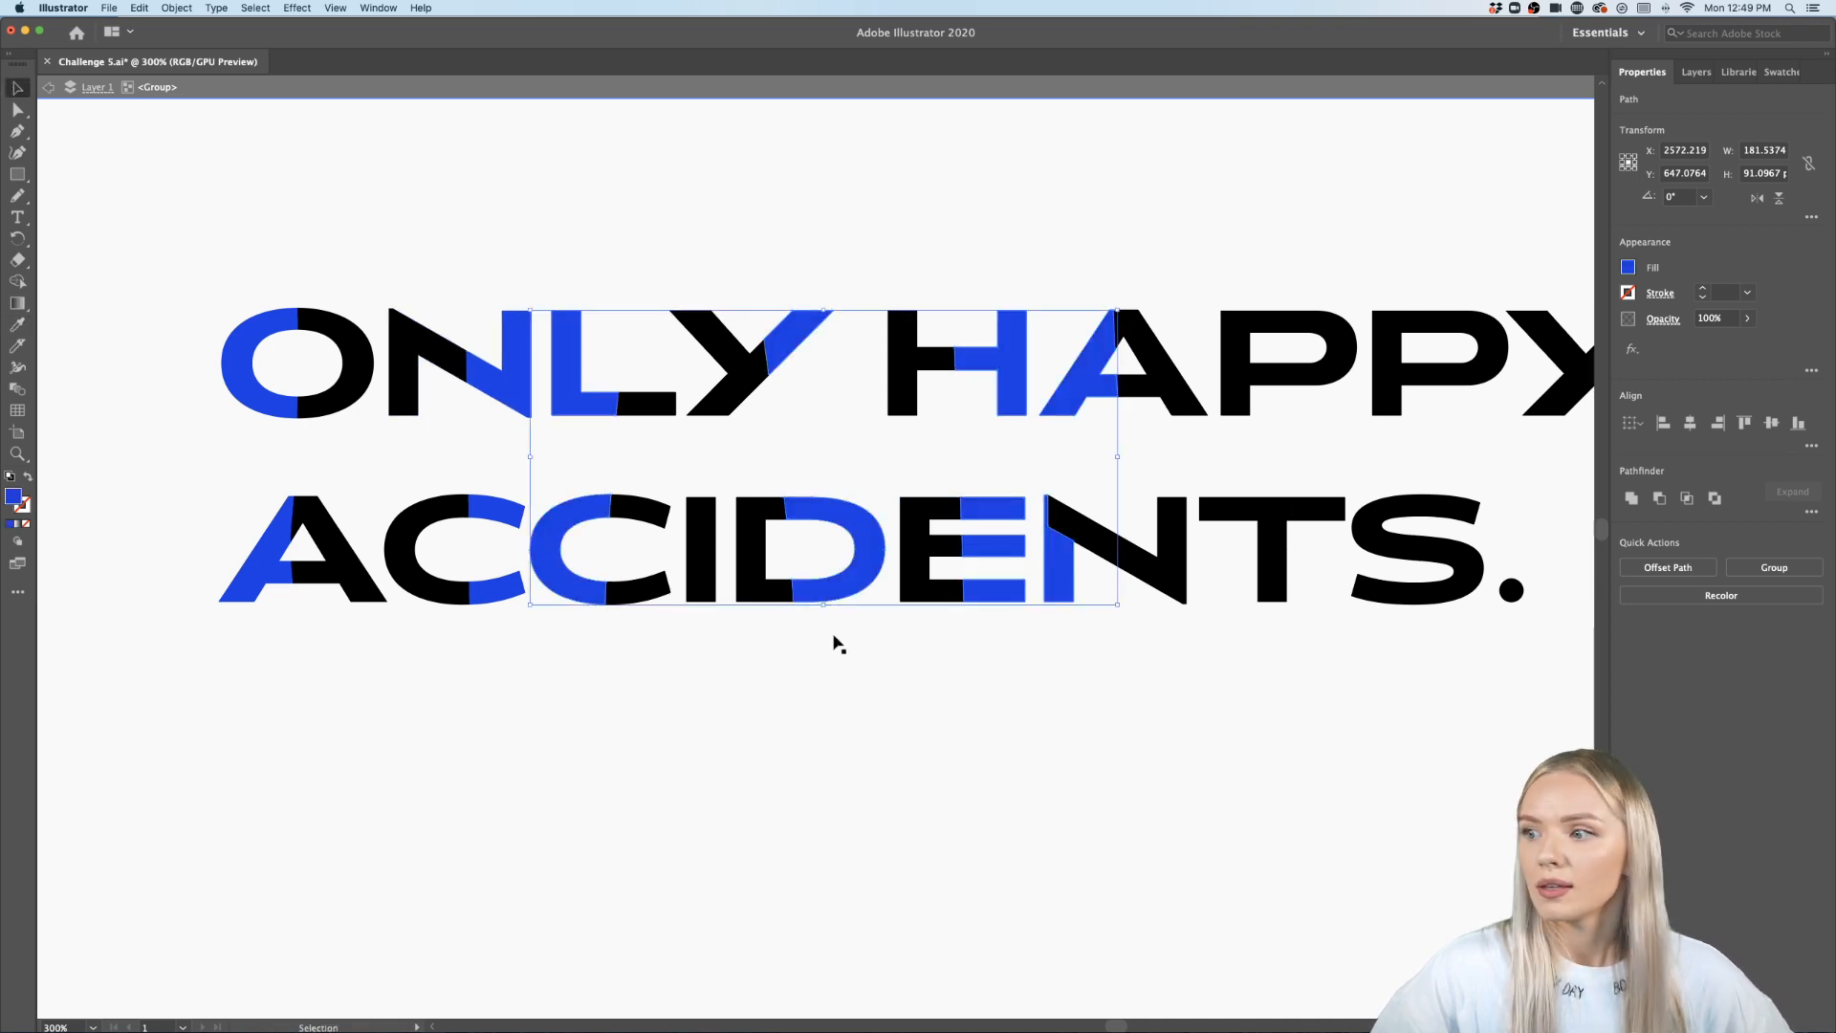
left_click(1125, 727)
- Fill the diagonal pieces at the top of the N in ACCIDENTS blue with the Eyedropper
scroll(1126, 732, "right", 5)
scroll(1126, 724, "right", 2)
scroll(847, 538, "up", 3)
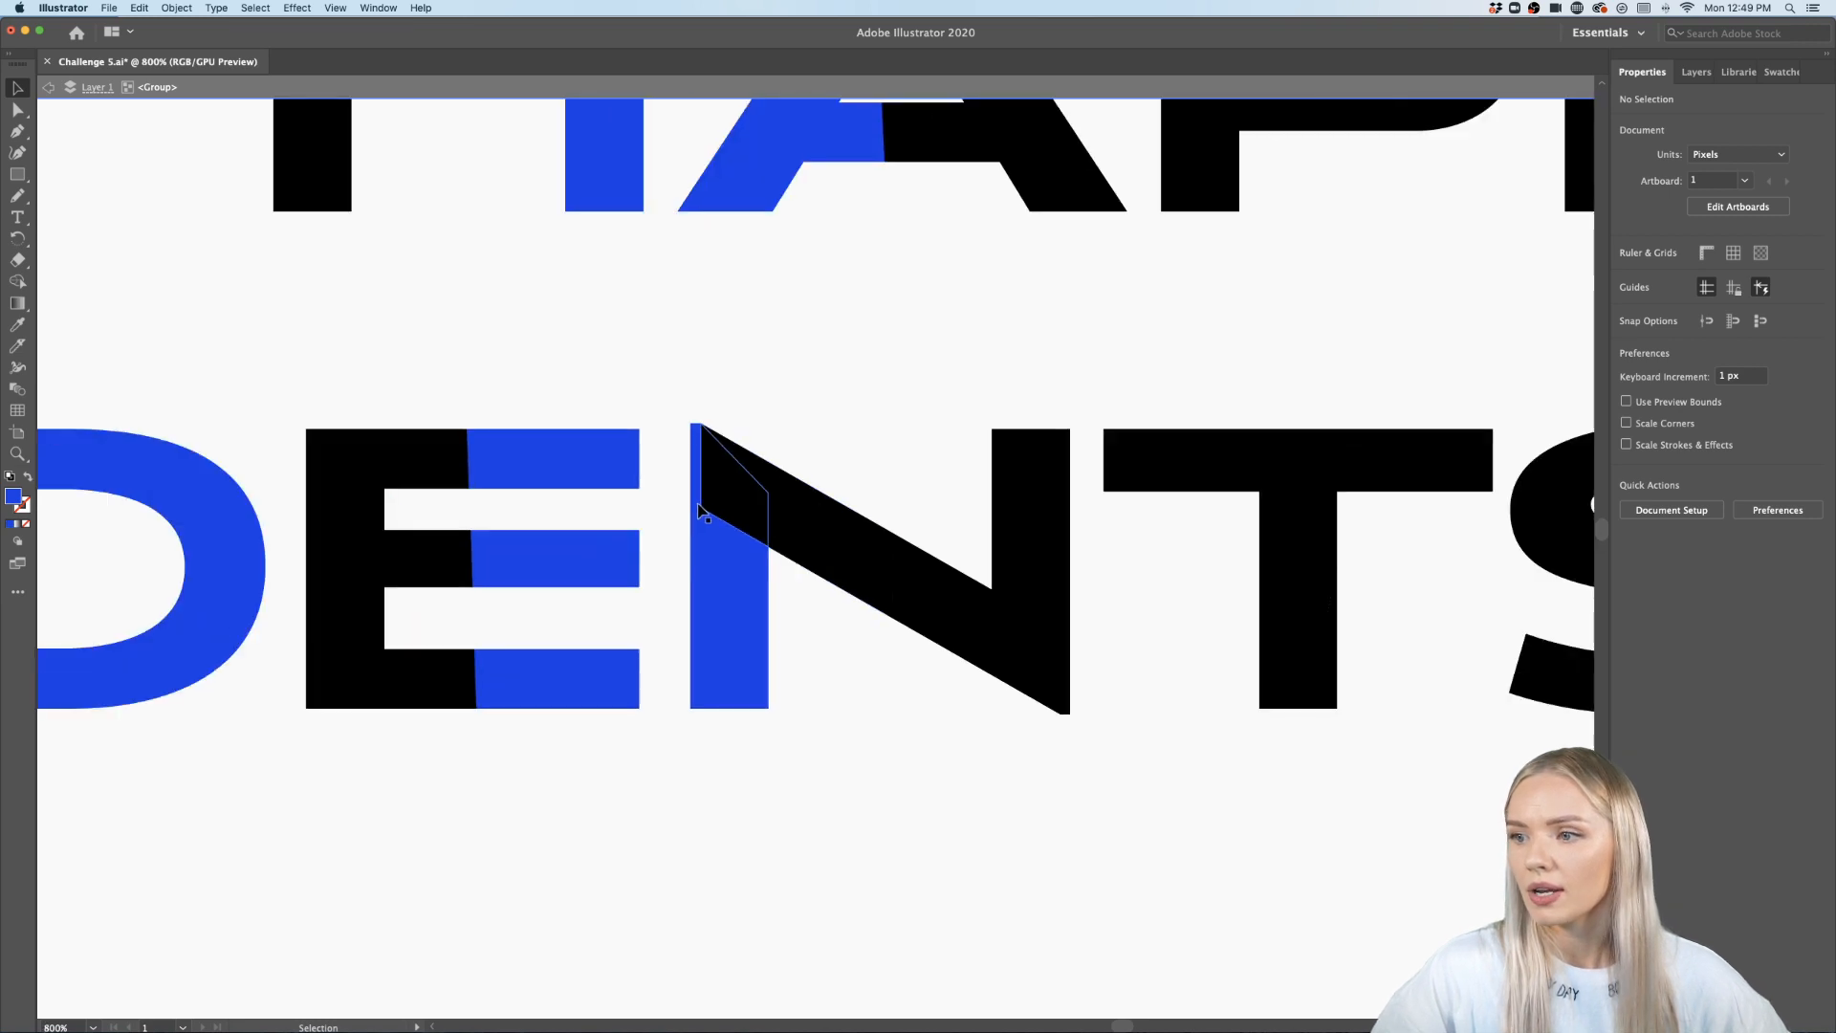
left_click(736, 501)
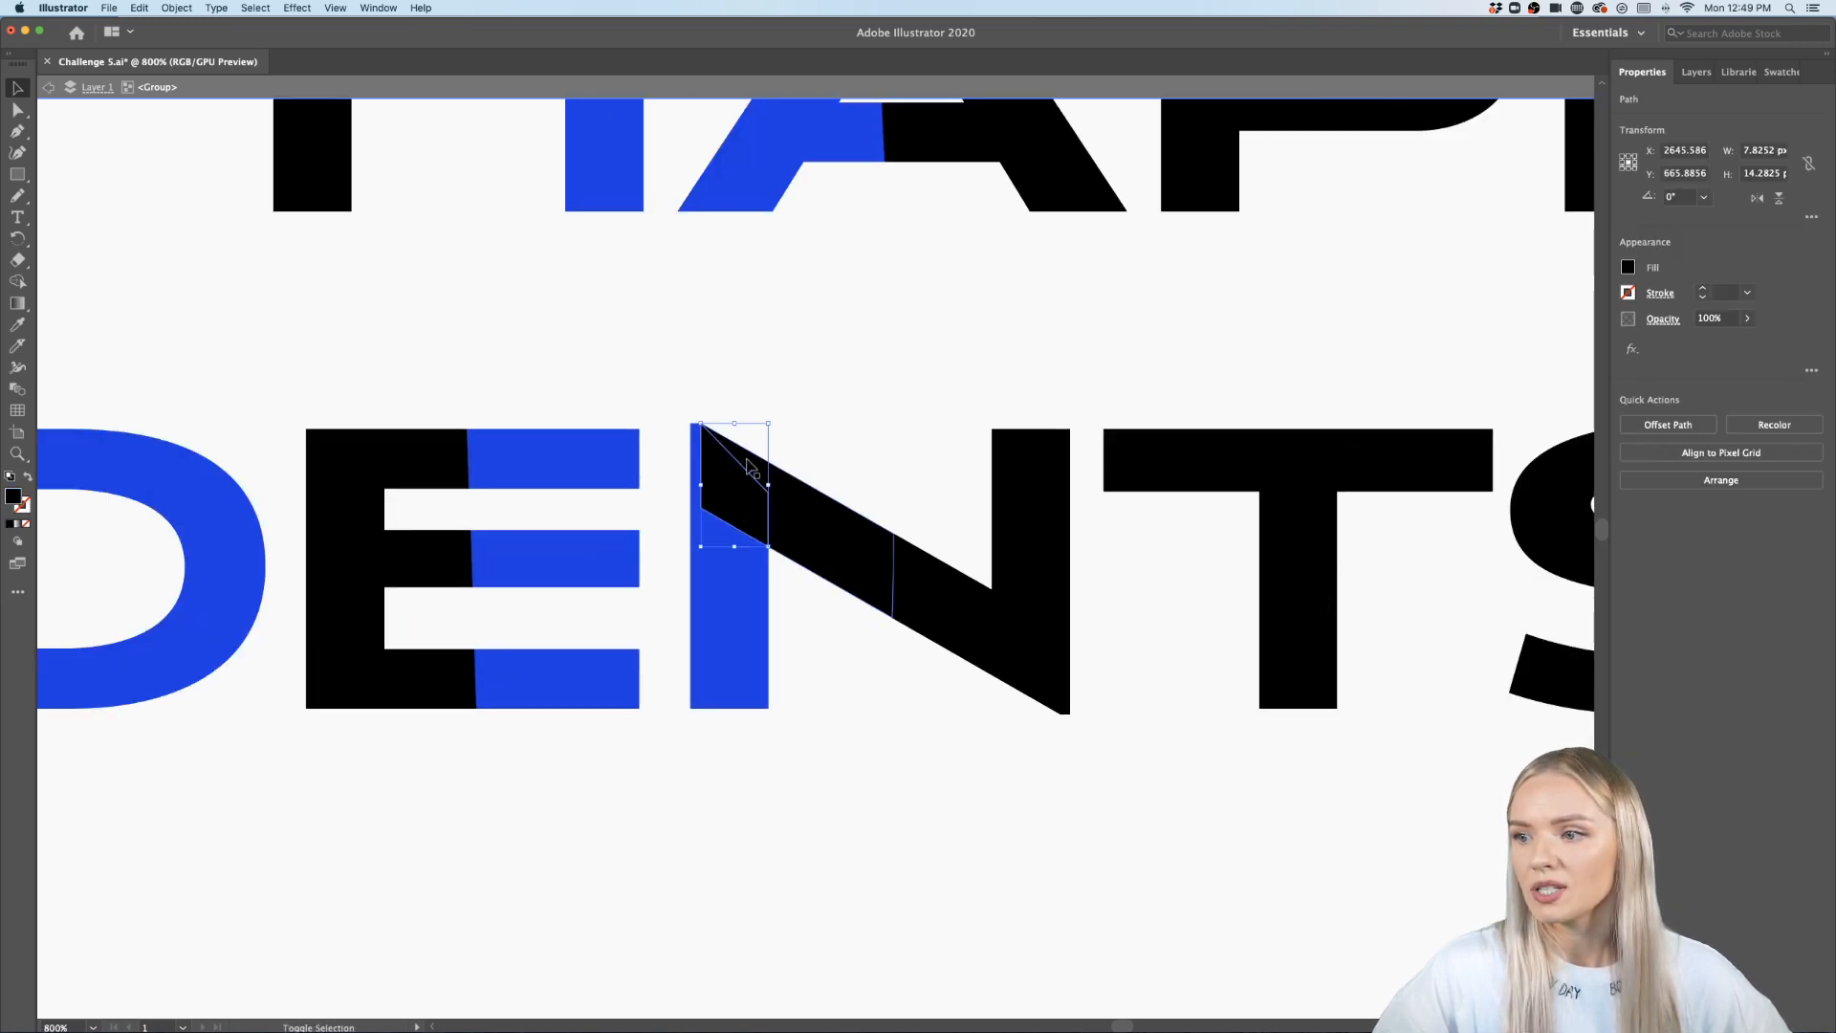
left_click(784, 502, "shift")
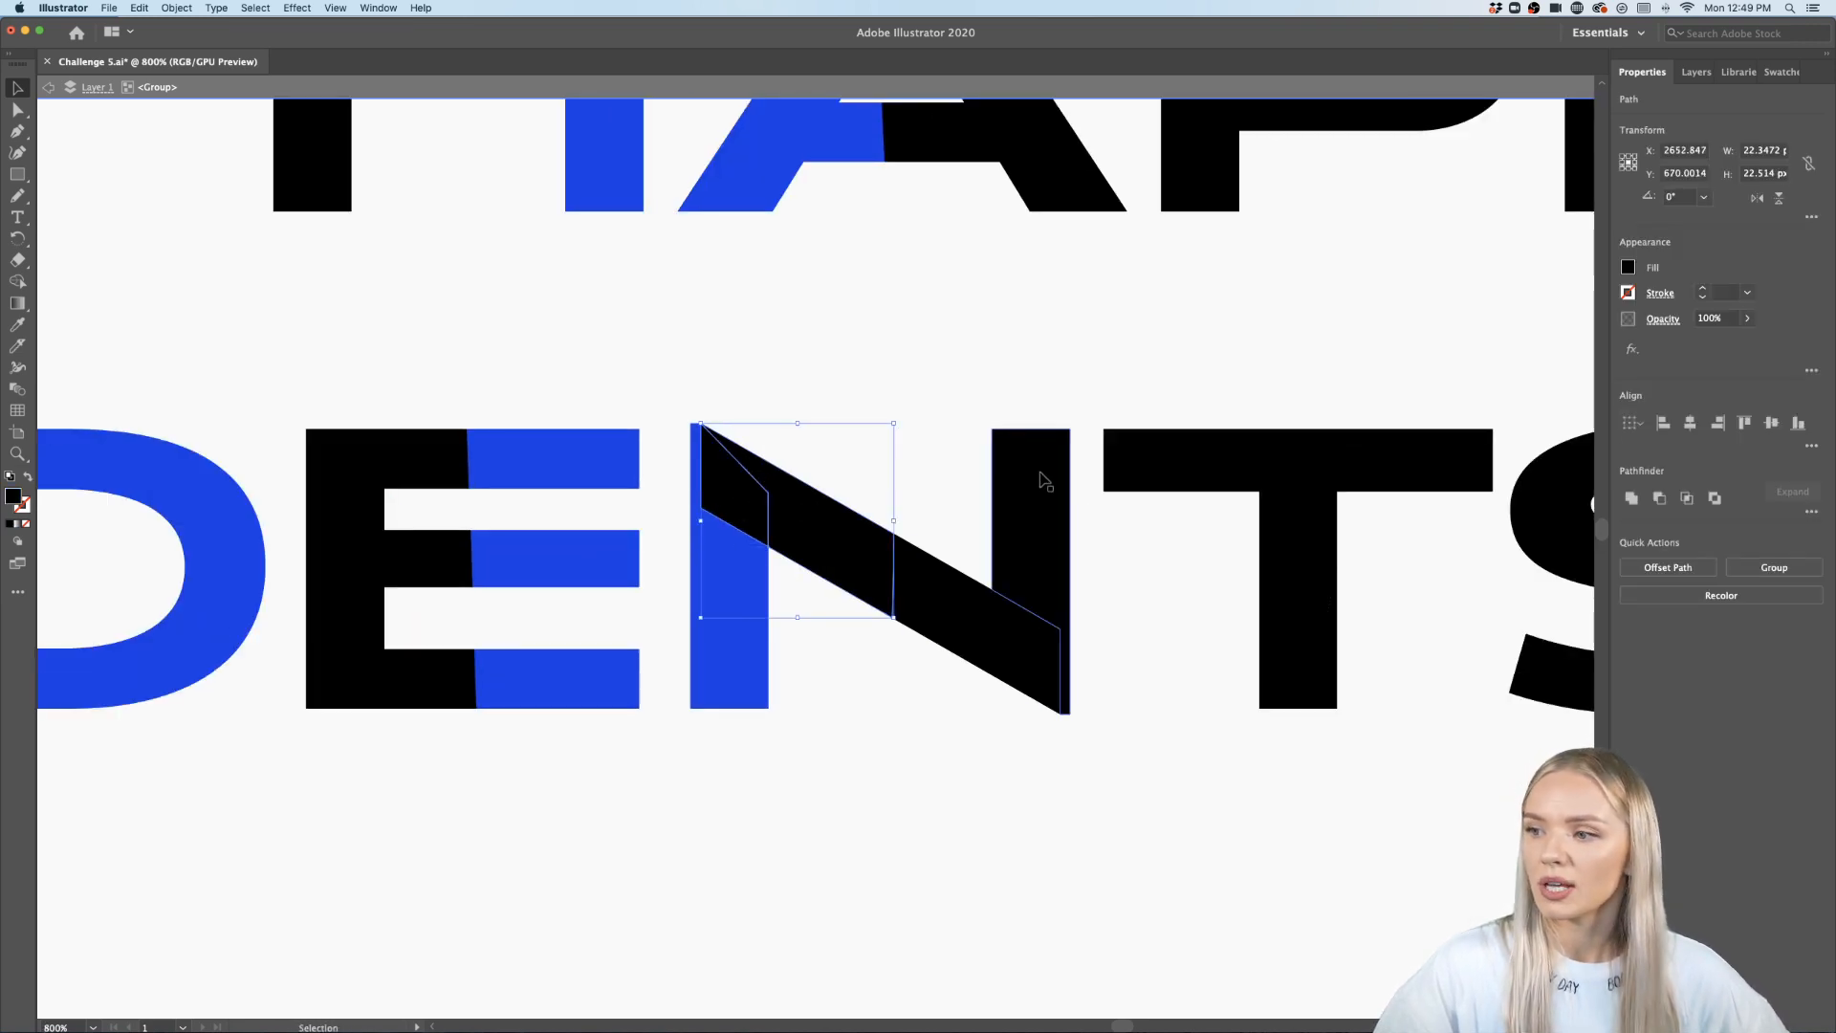
left_click(20, 326)
left_click(500, 450)
scroll(506, 449, "right", 5)
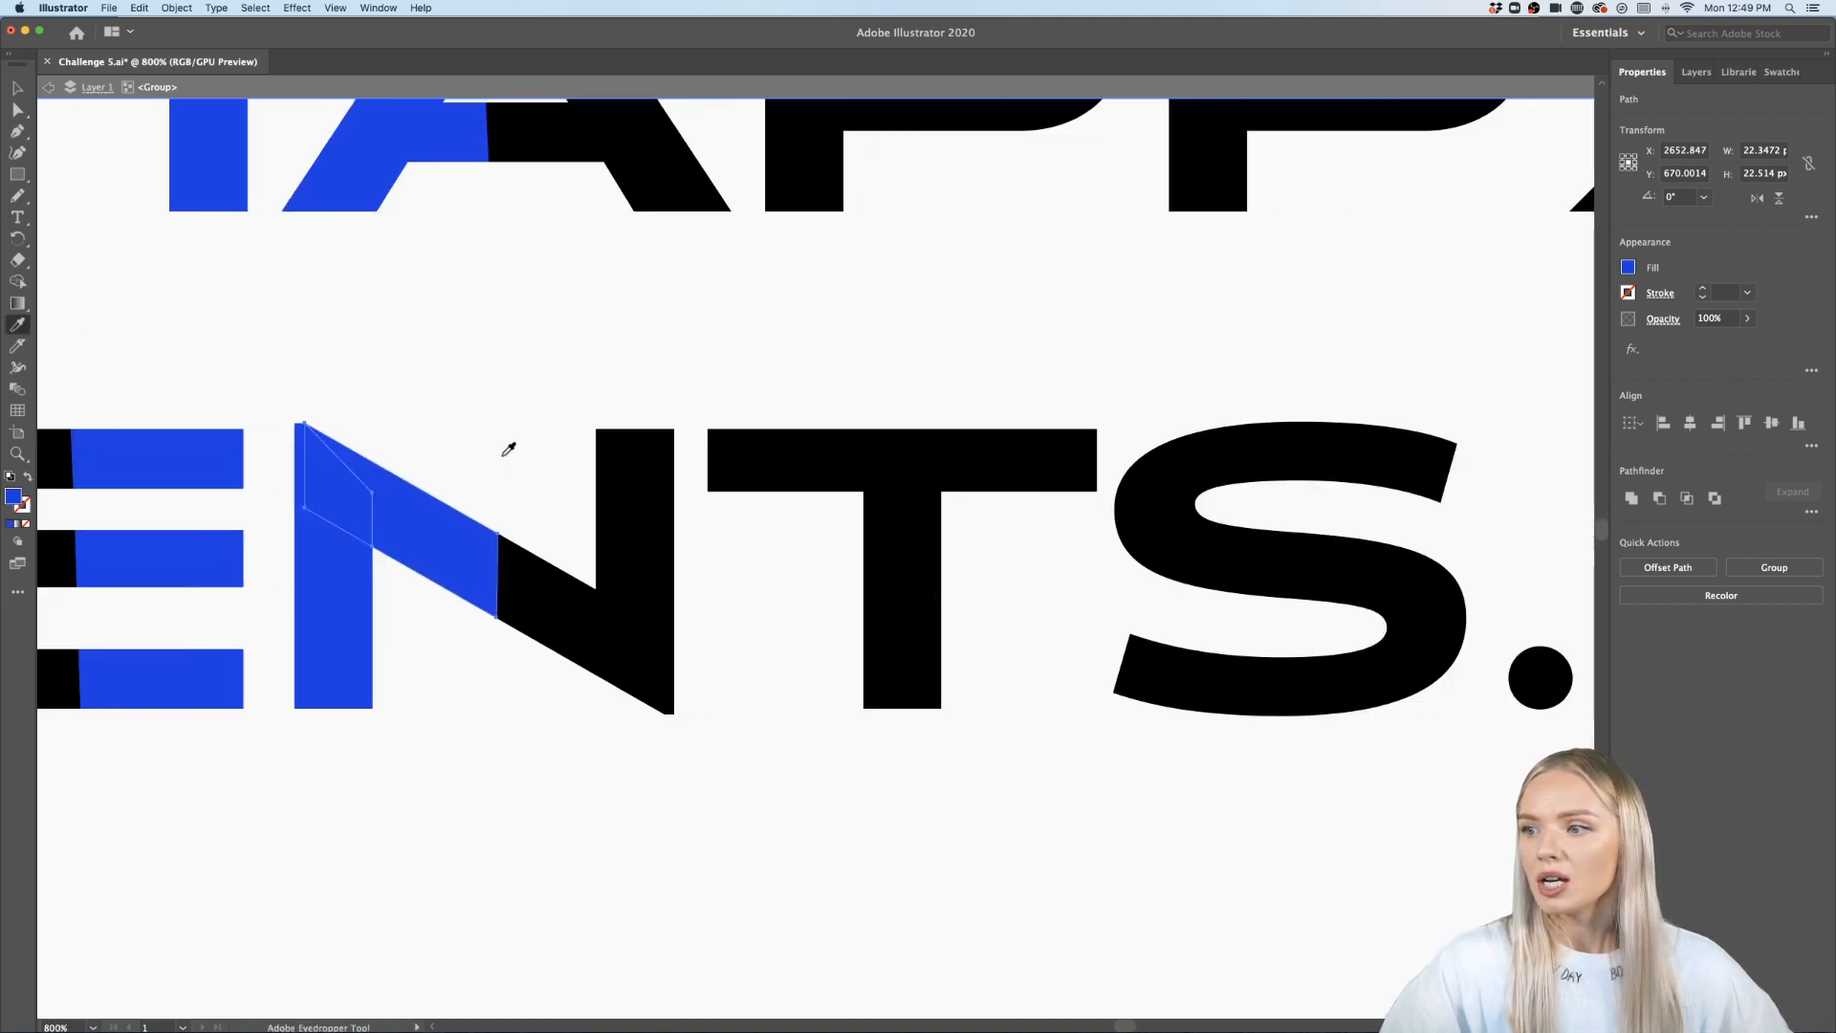
scroll(507, 450, "down", 2)
scroll(505, 445, "up", 4)
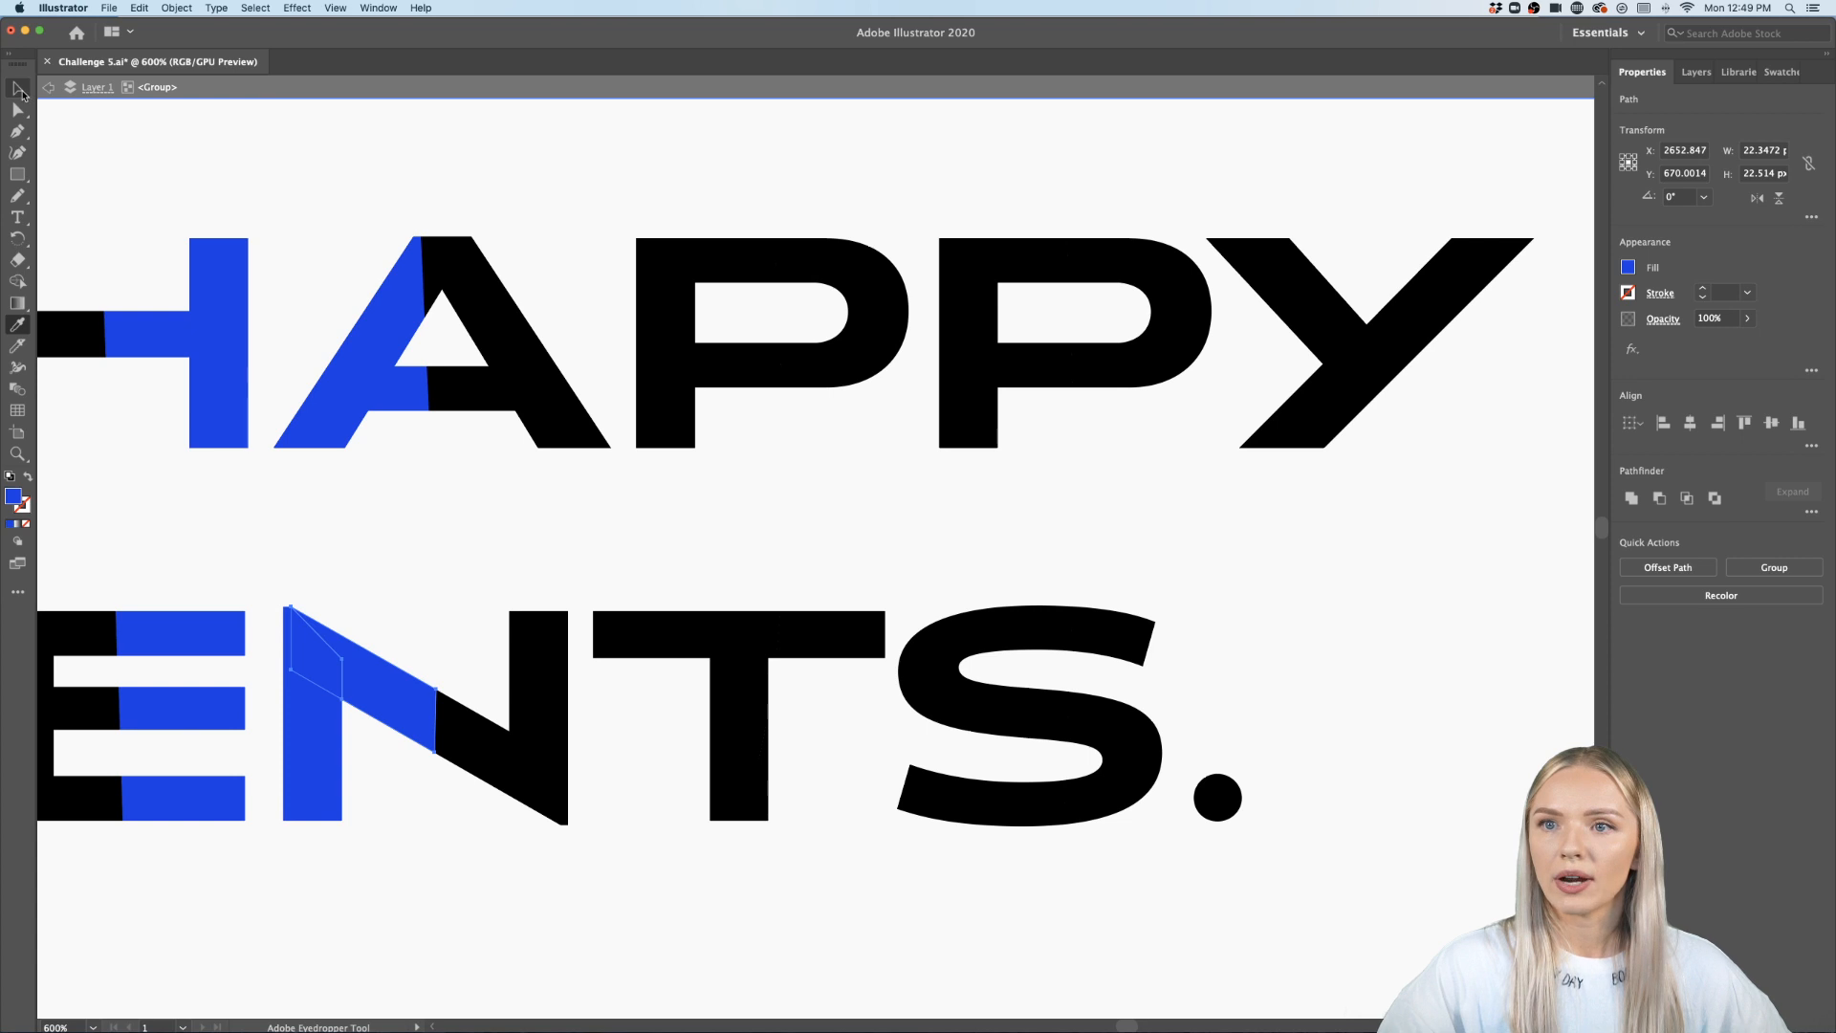
- Select cut pieces of both P's, the T and the S, and fill them blue with the Eyedropper
left_click(19, 88)
left_click(875, 371)
left_click(864, 638, "shift")
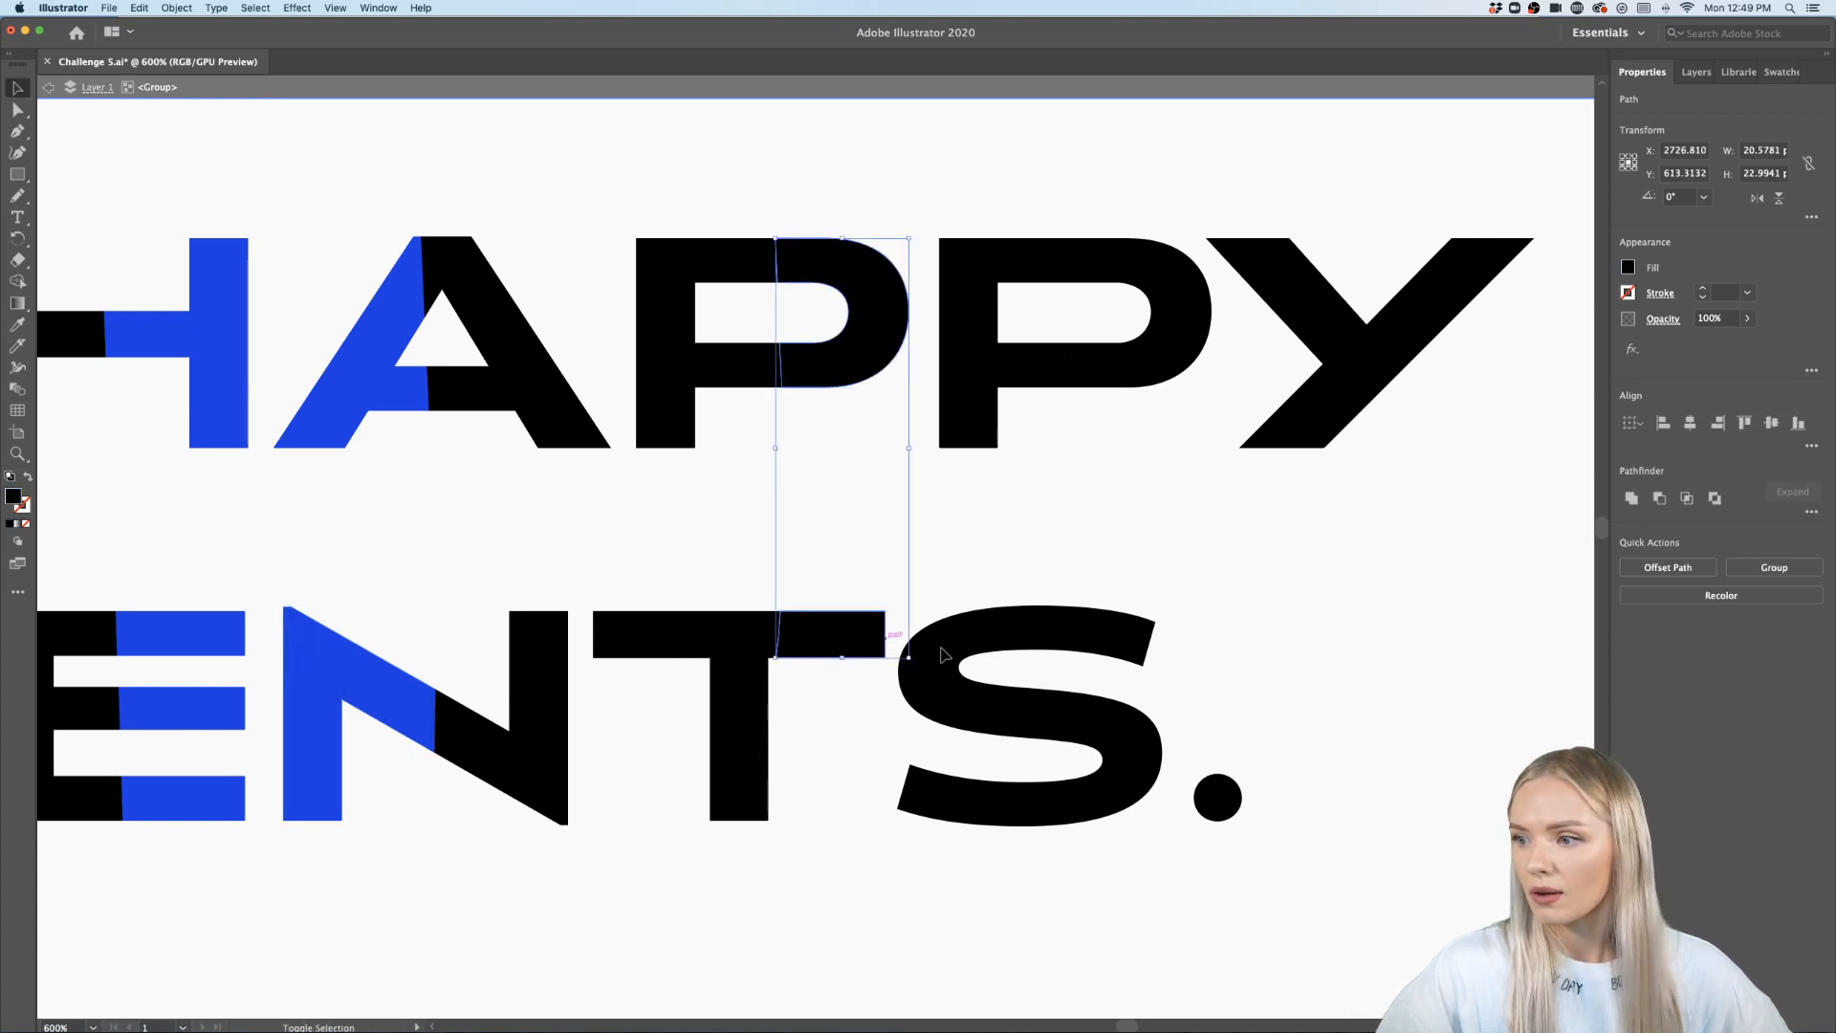
left_click(1109, 641, "shift")
left_click(1190, 360, "shift")
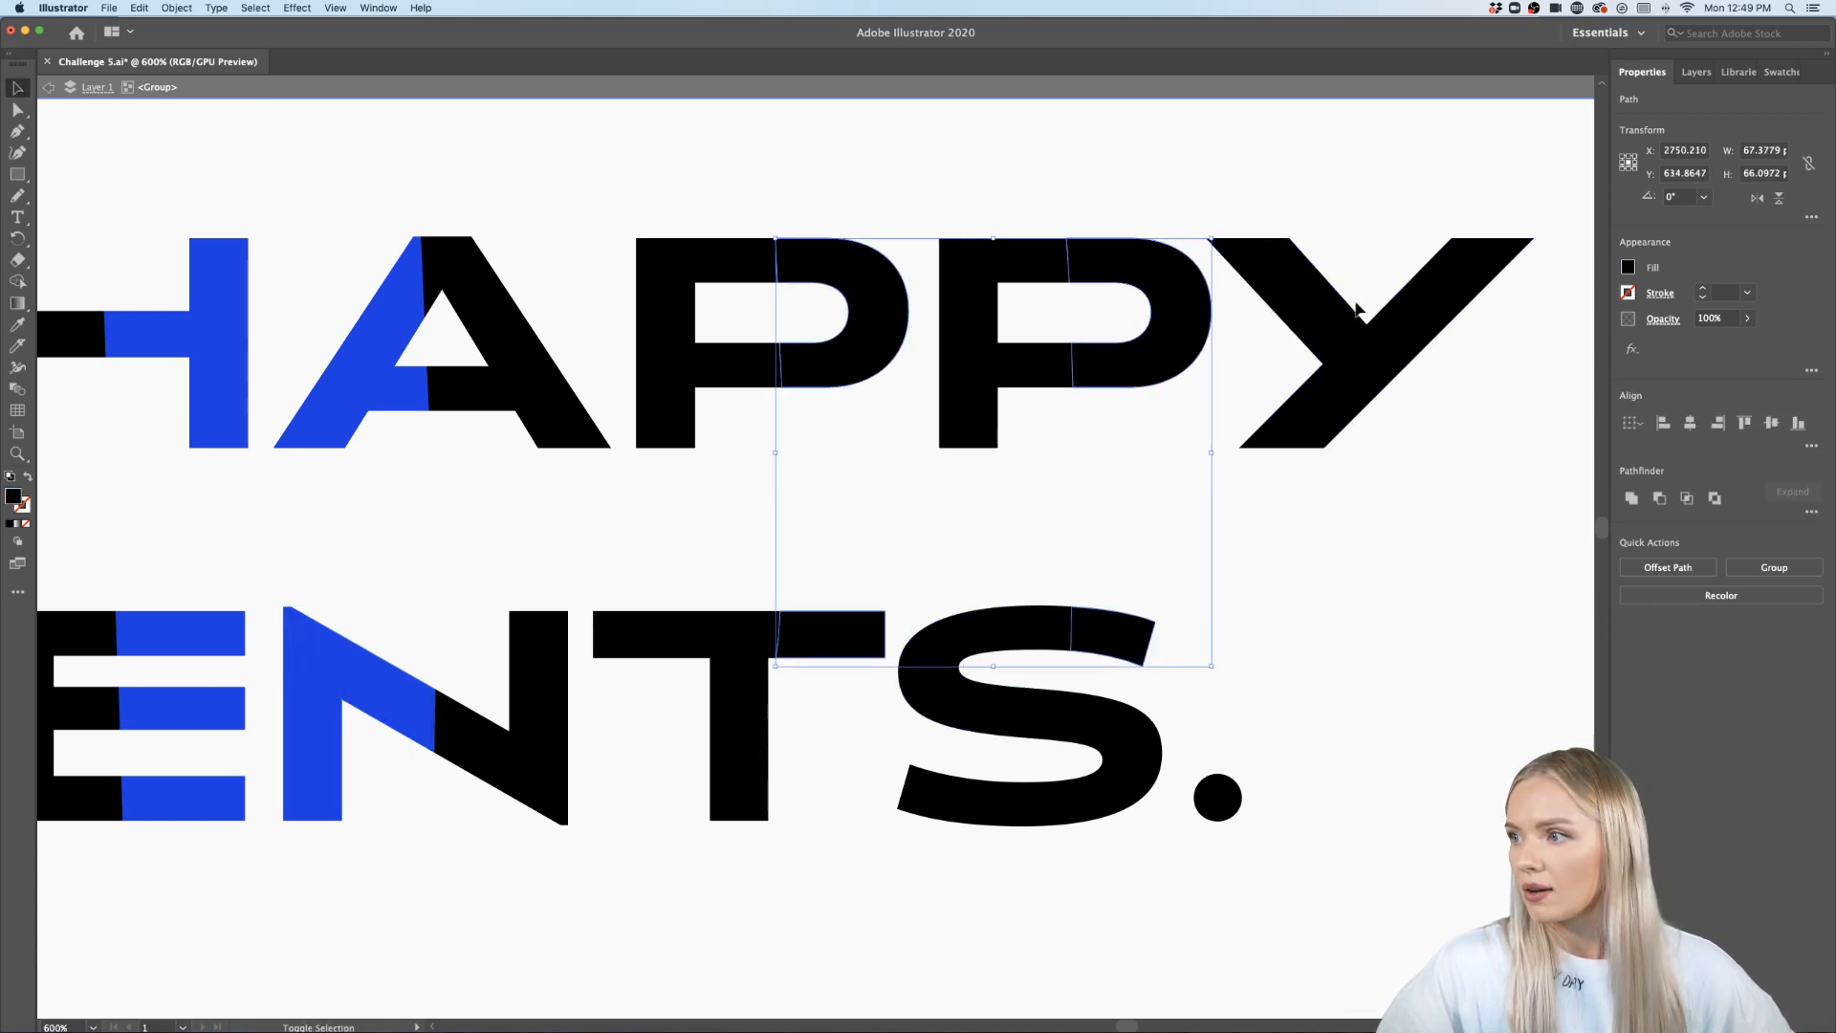
left_click(1123, 765, "shift")
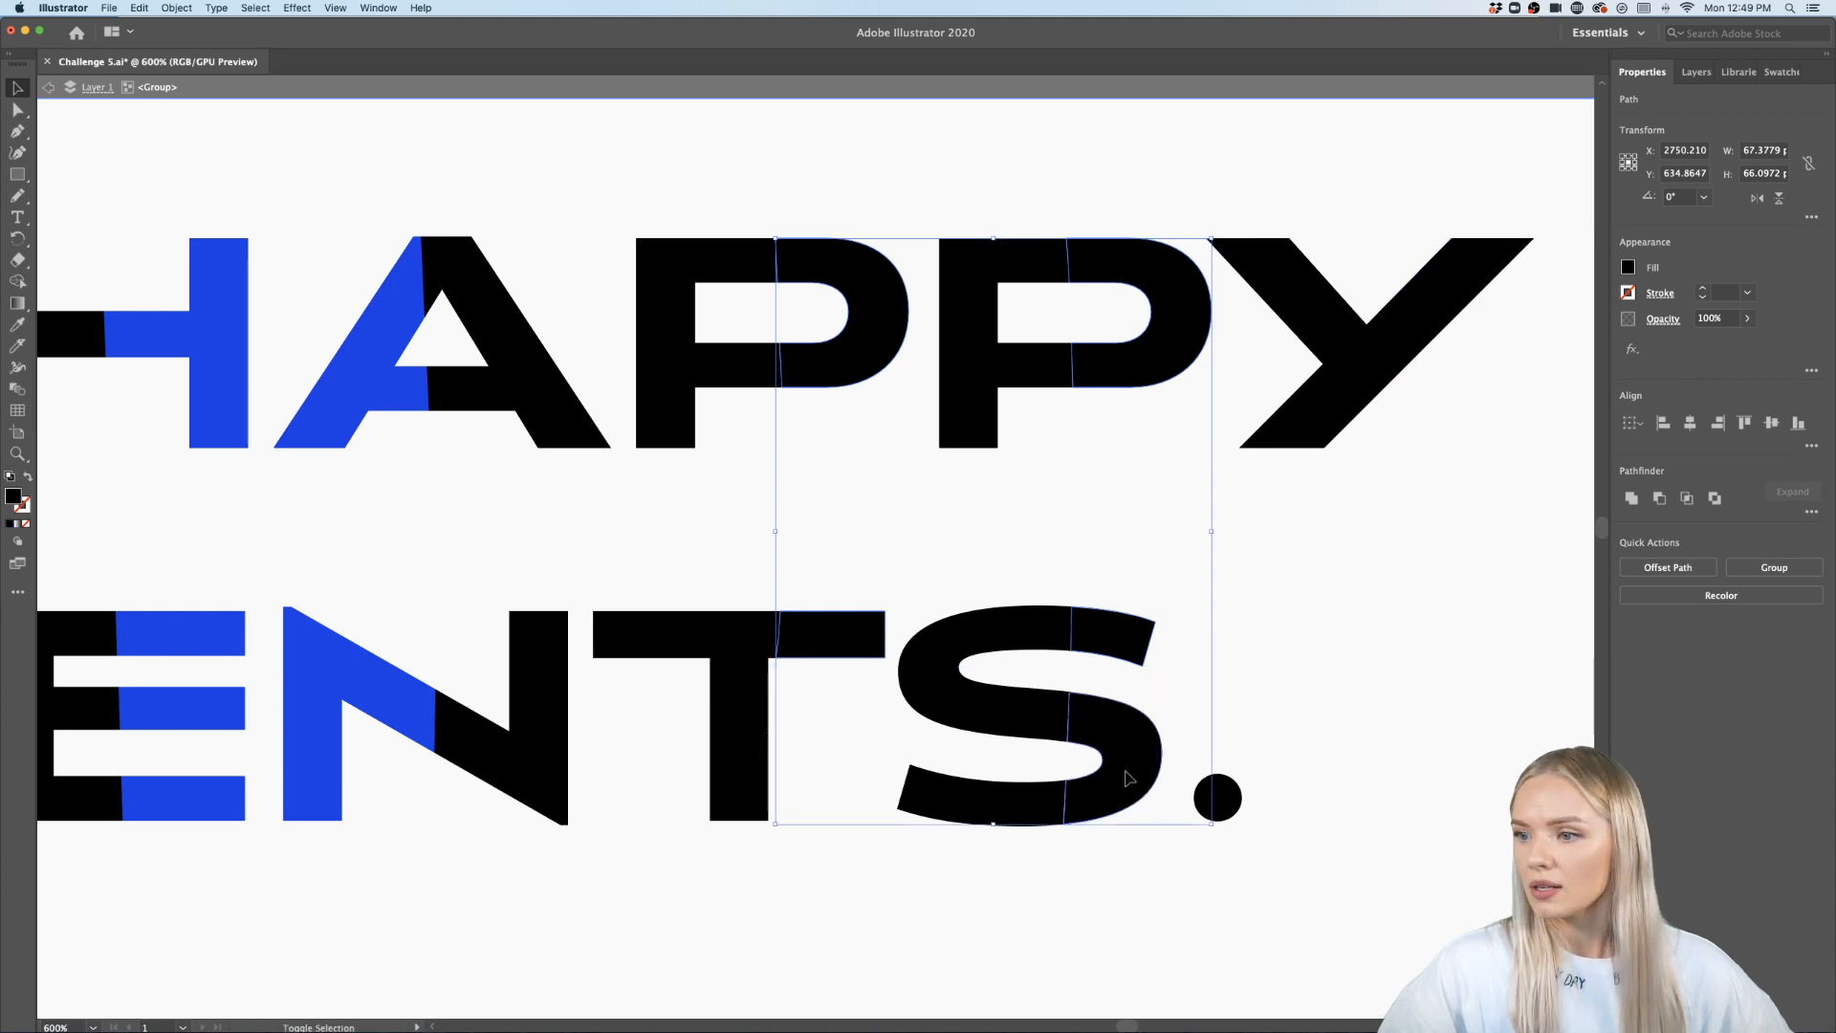
left_click(16, 326)
left_click(397, 406)
scroll(406, 421, "down", 3)
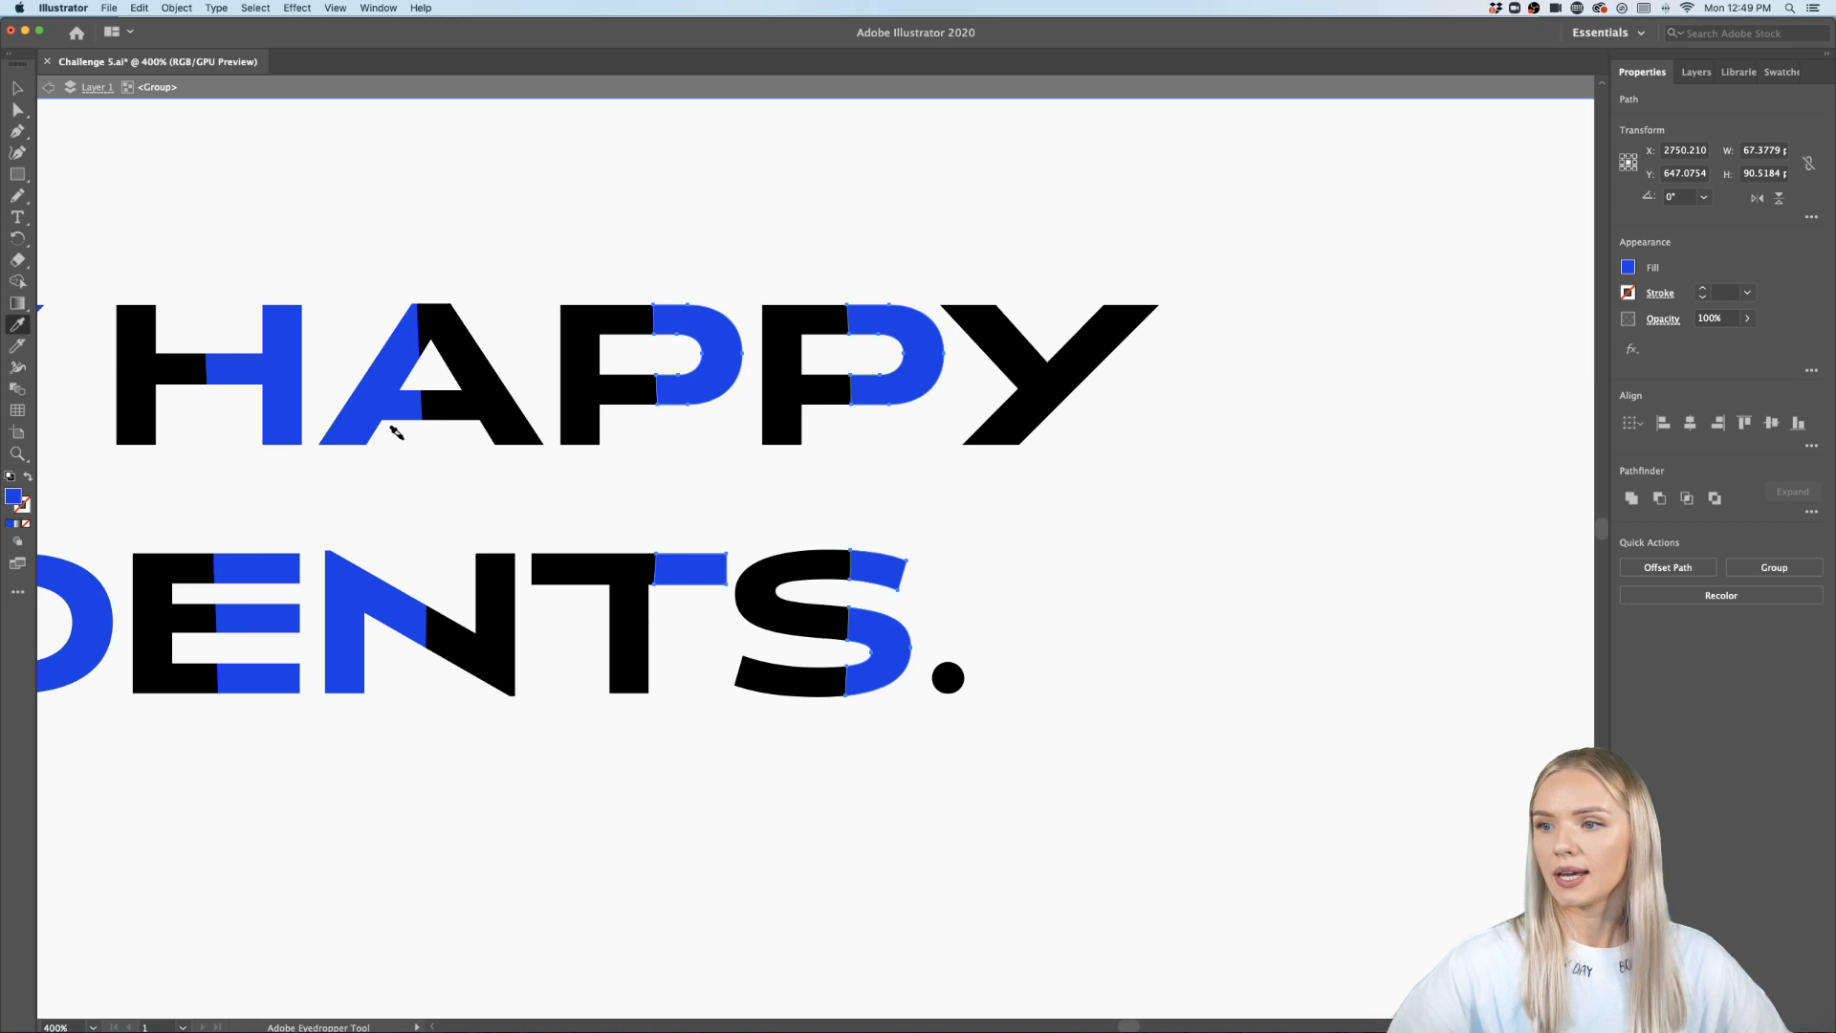
- Exit the quote group's isolation mode and deselect all artwork
scroll(410, 432, "down", 2)
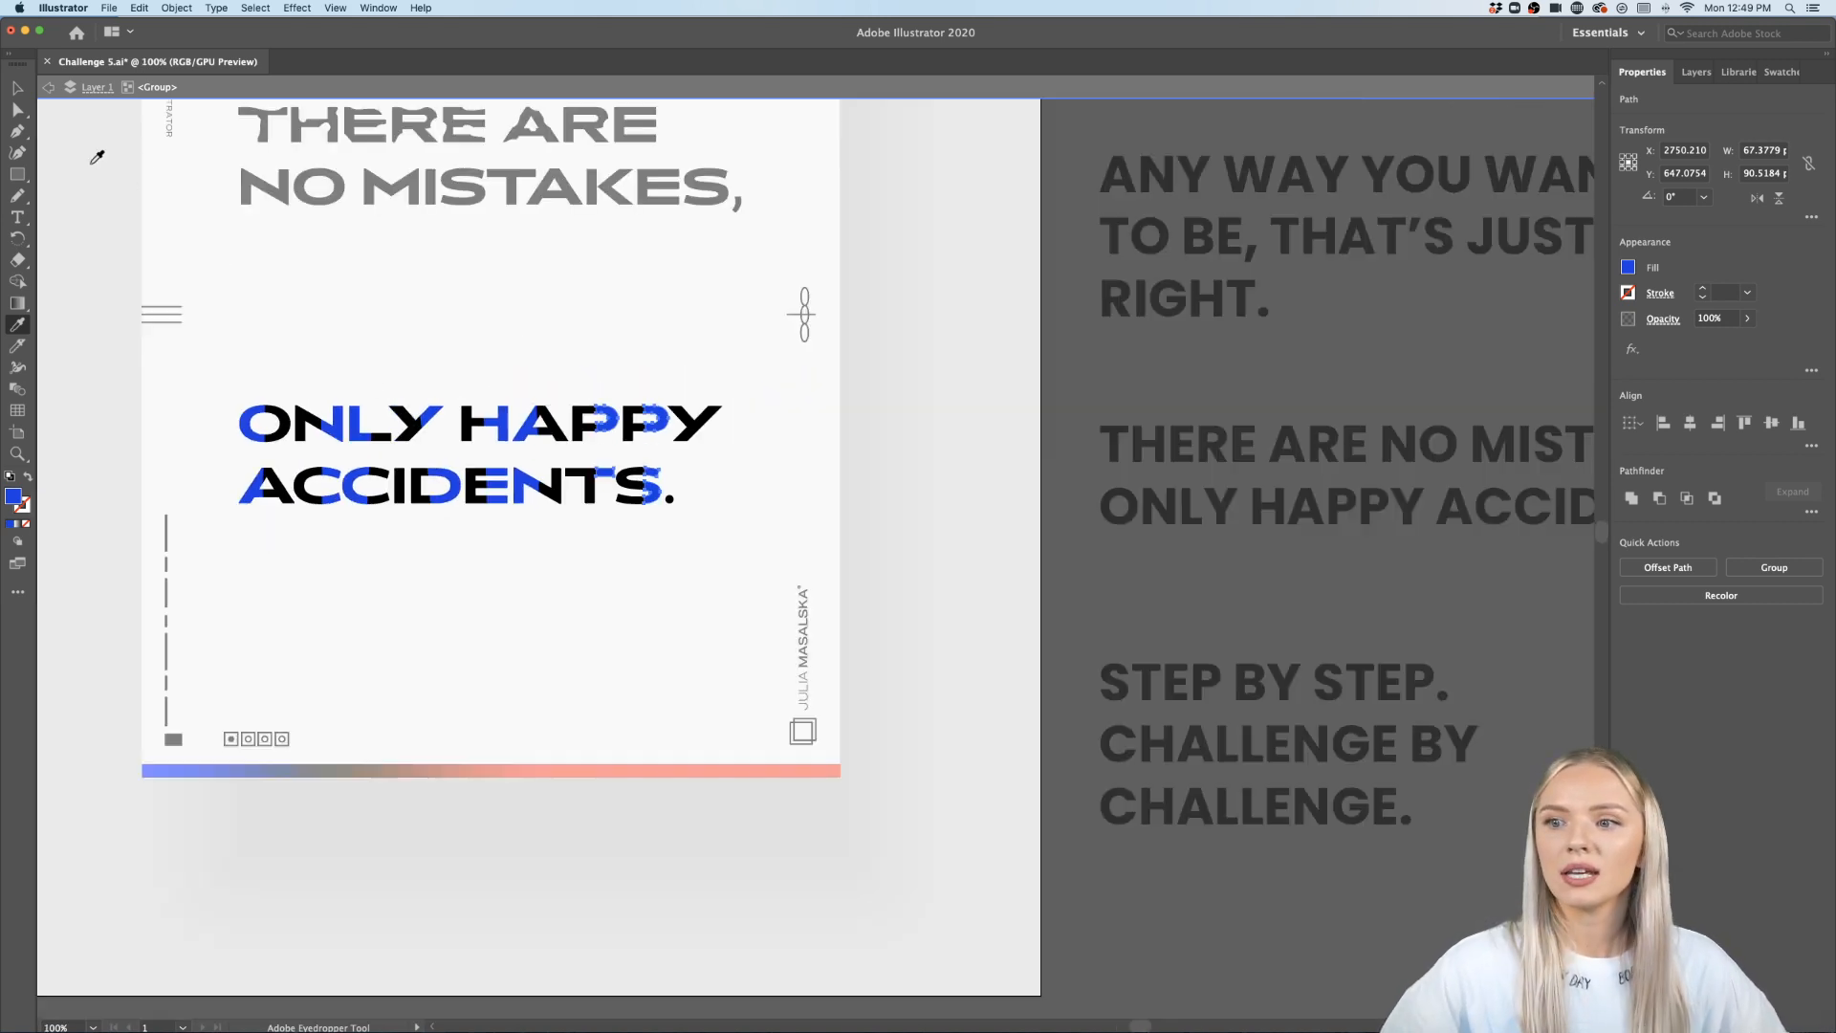
double_click(17, 87)
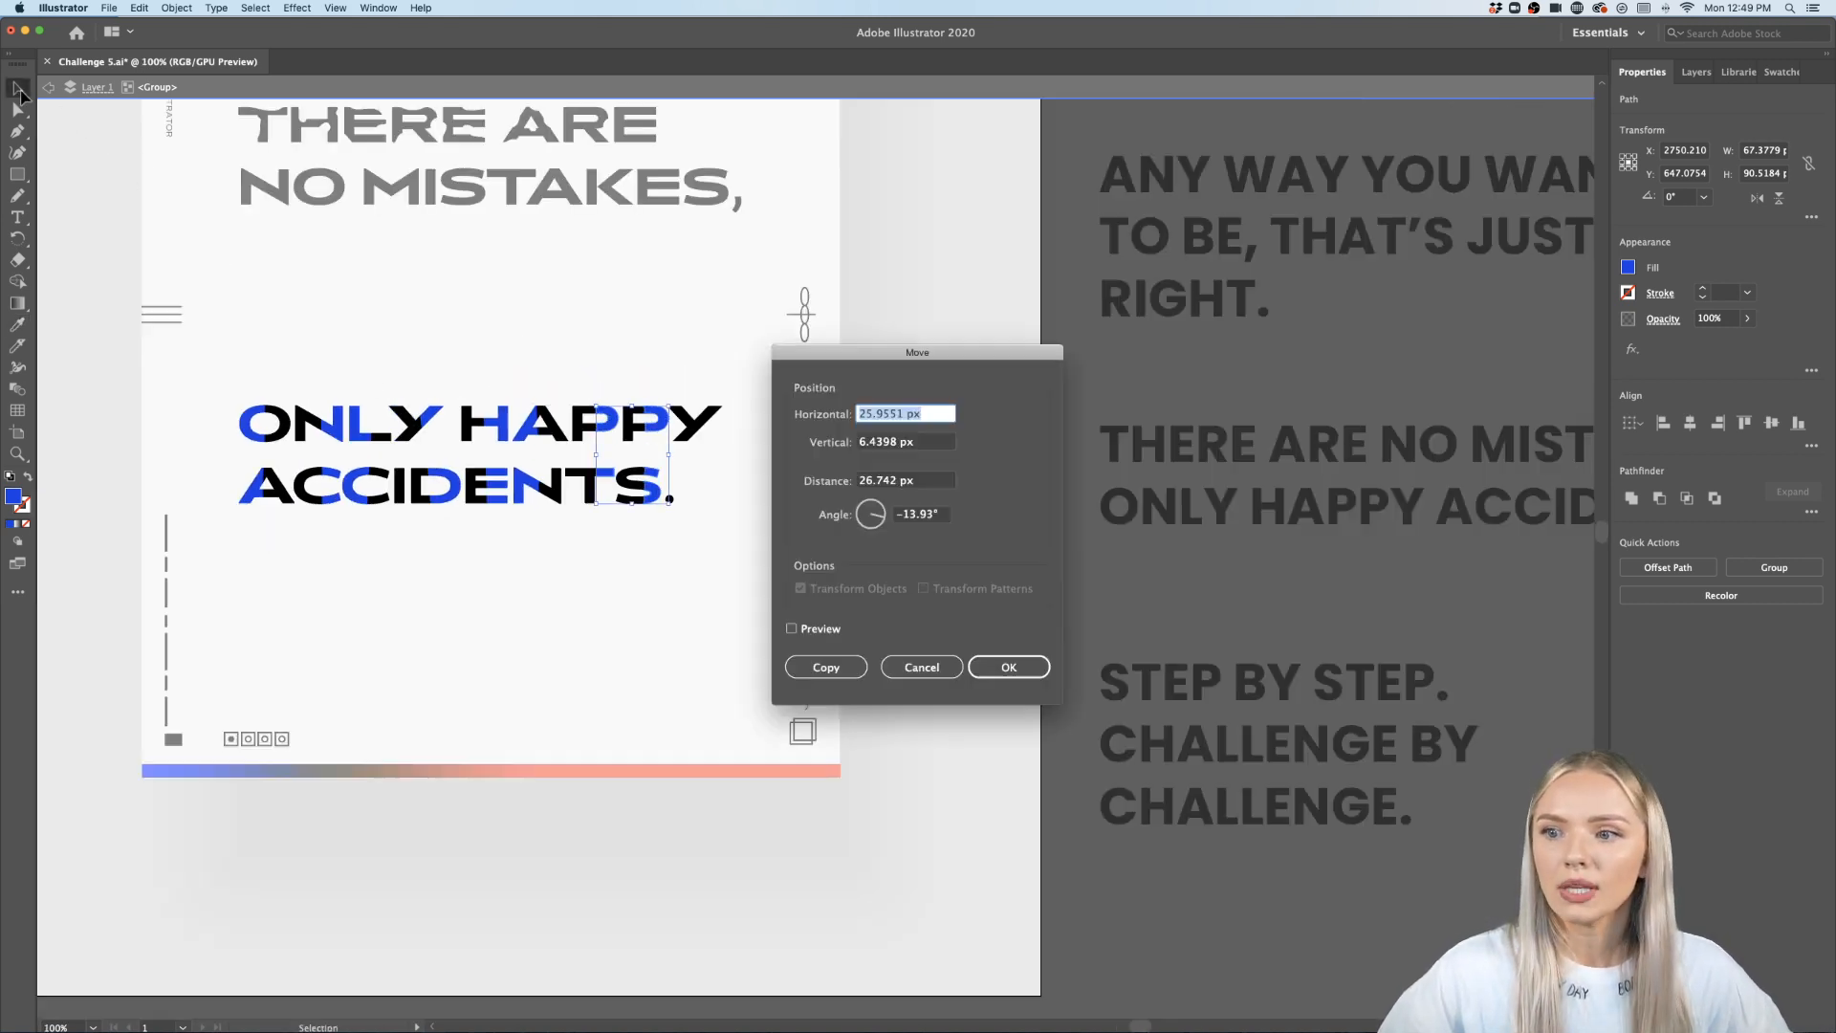
left_click(940, 668)
double_click(461, 561)
left_click_drag(485, 498, 622, 539)
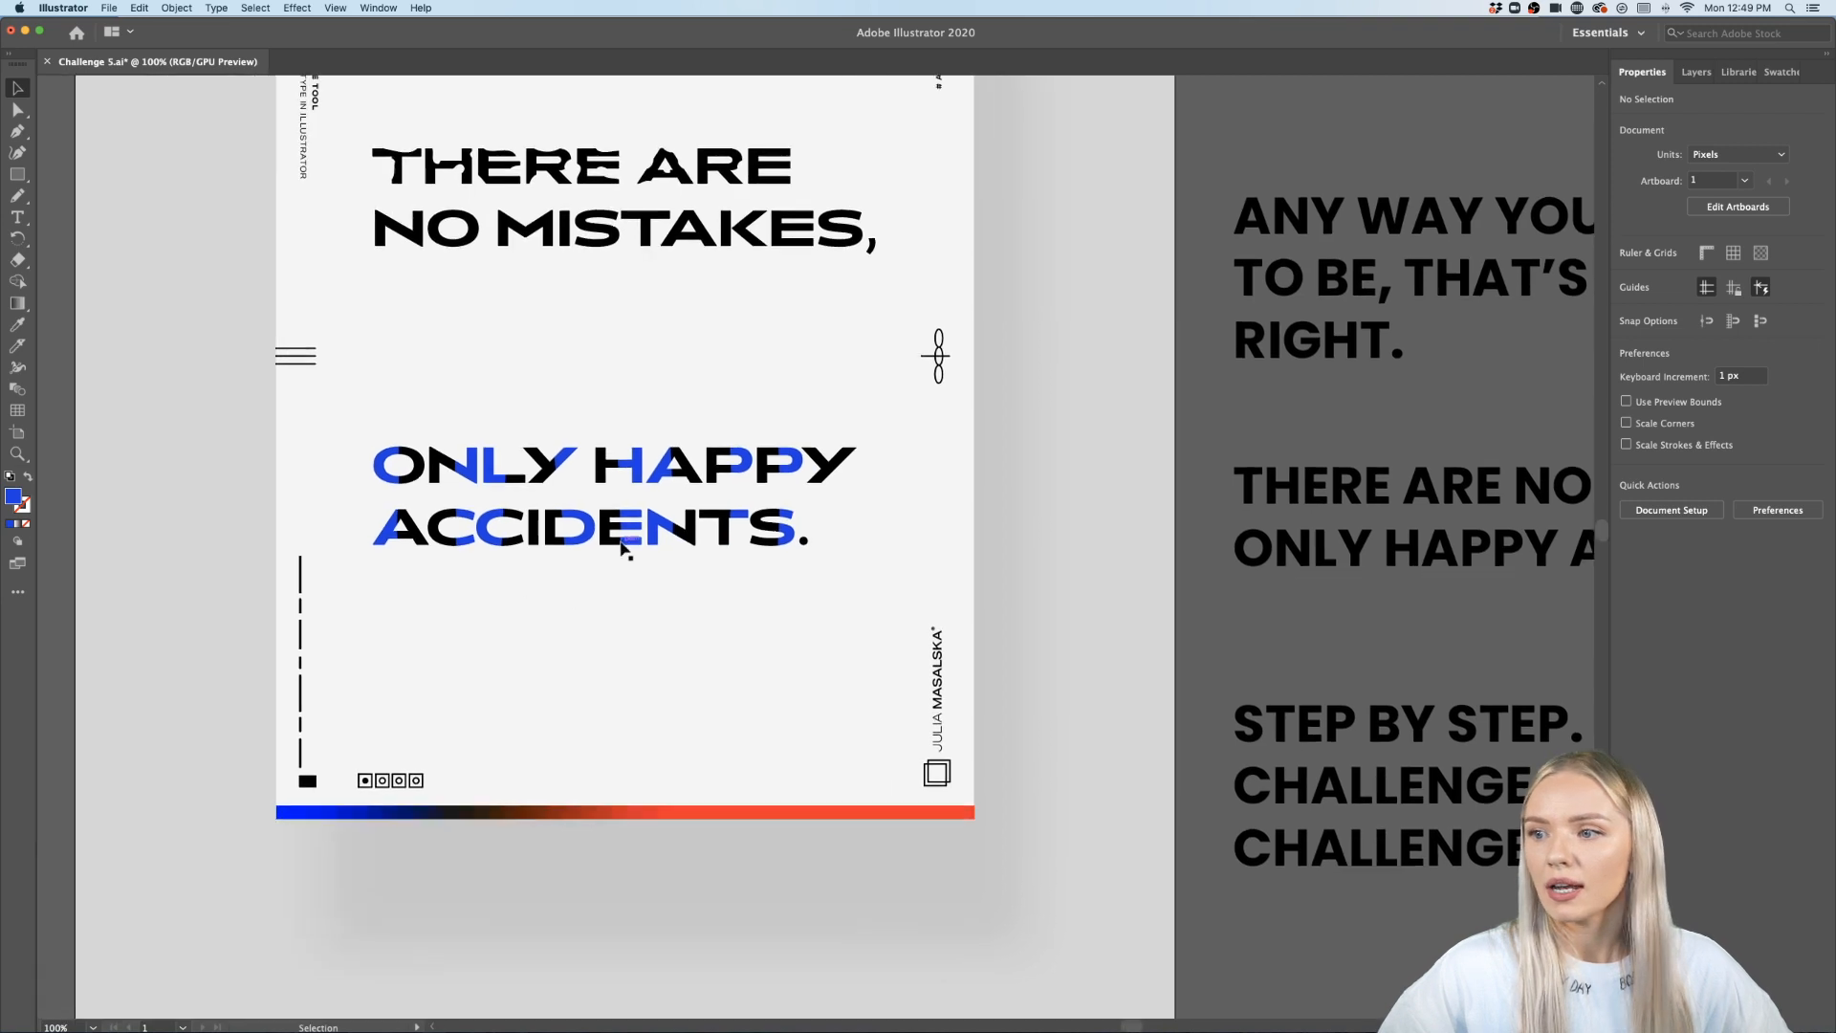
- Enter the THERE ARE group and delete the cut-off pieces of the final E
scroll(622, 539, "up", 2)
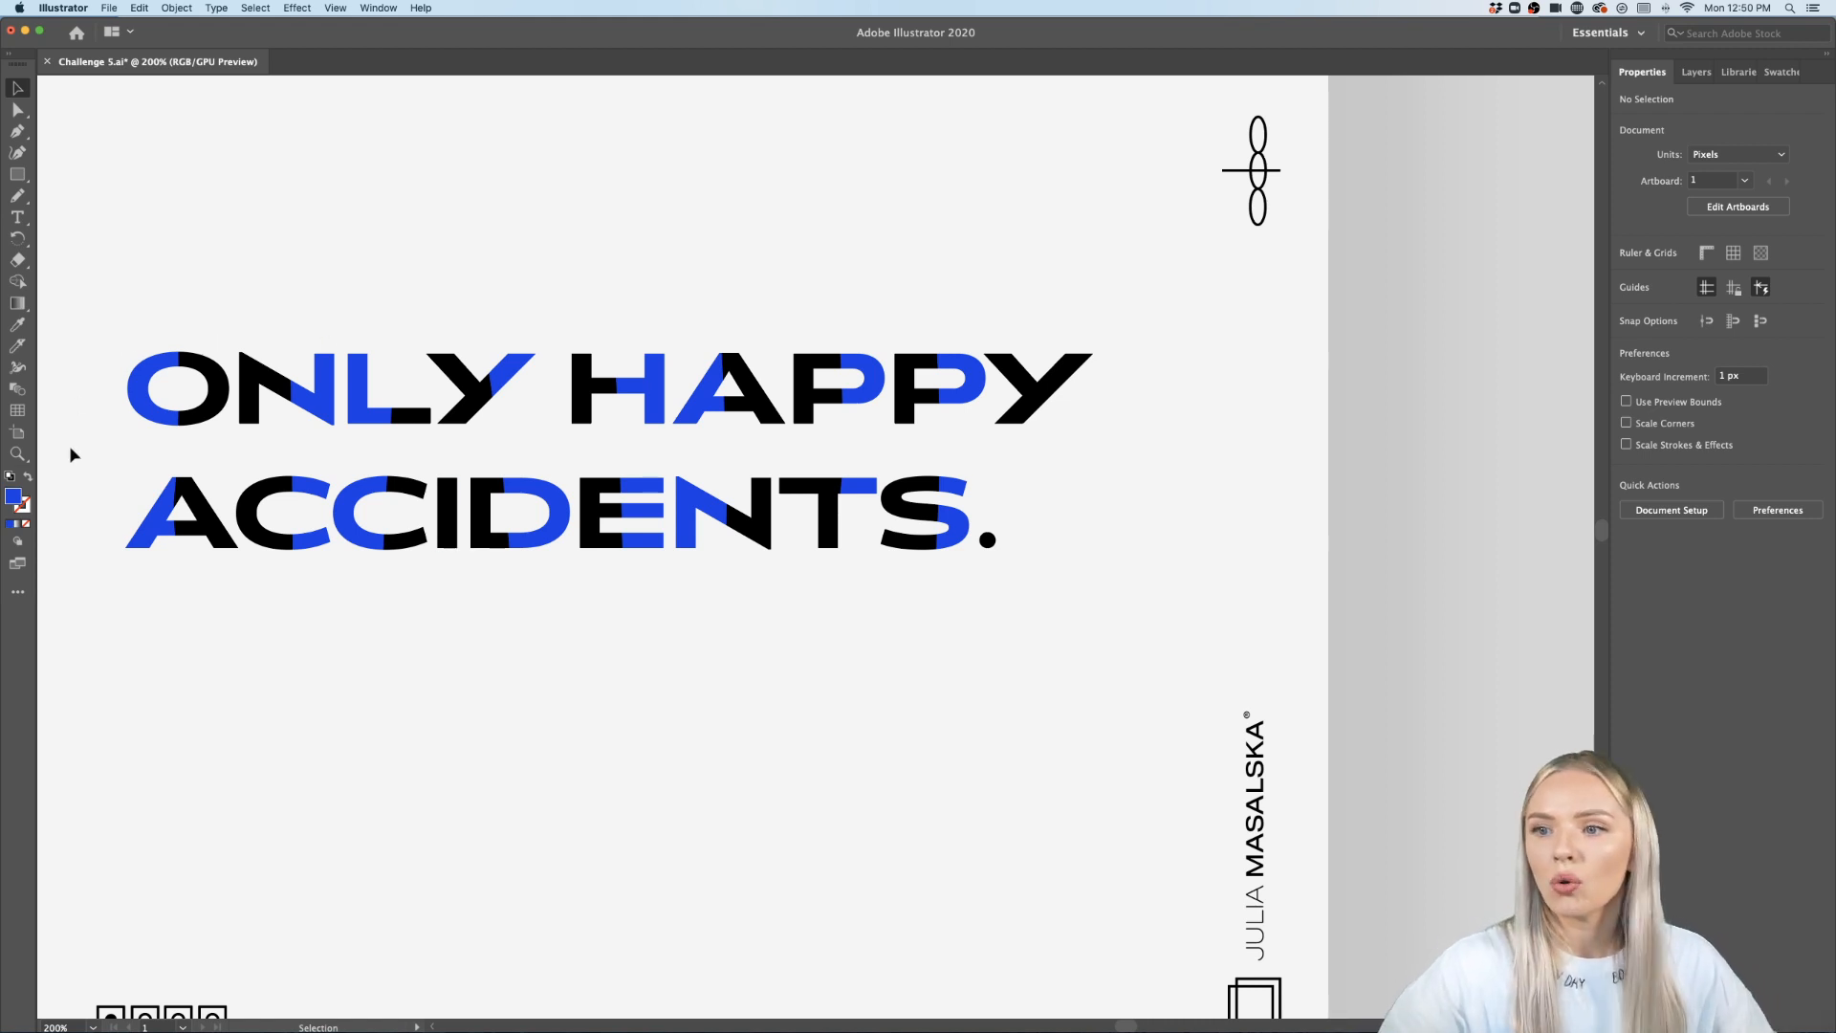
scroll(729, 631, "down", 4)
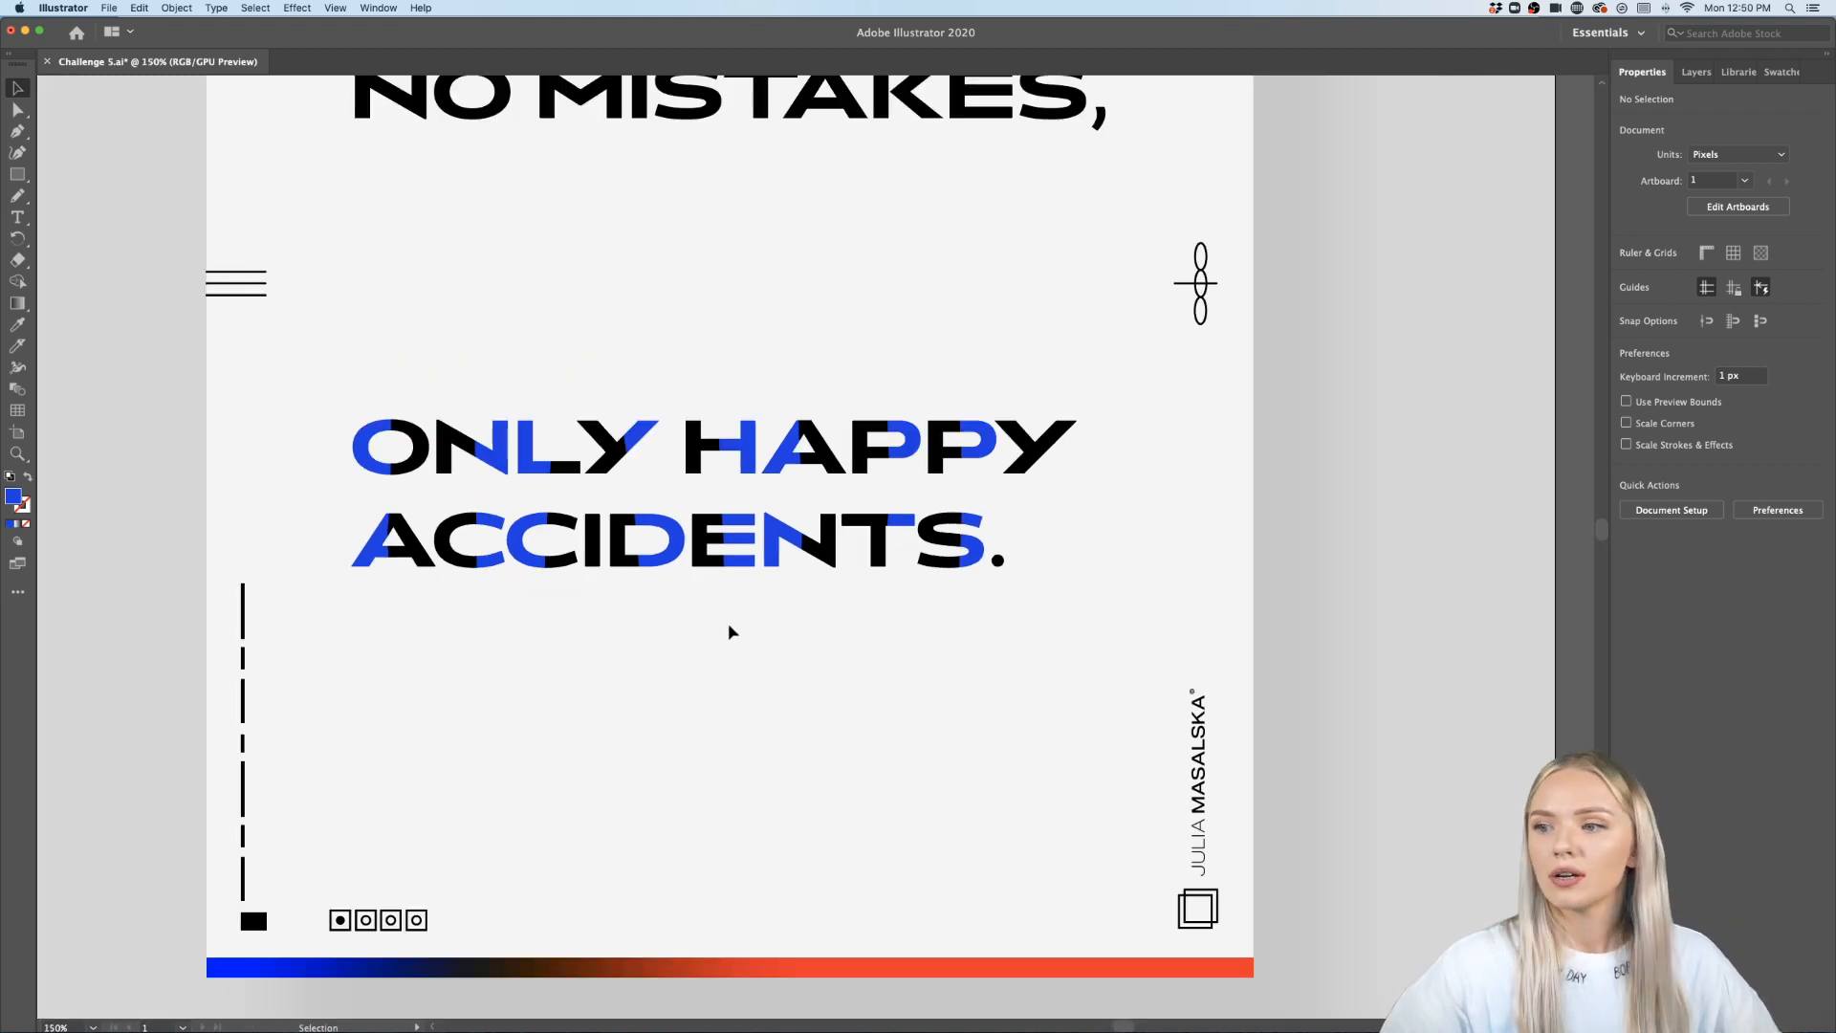
scroll(727, 622, "up", 5)
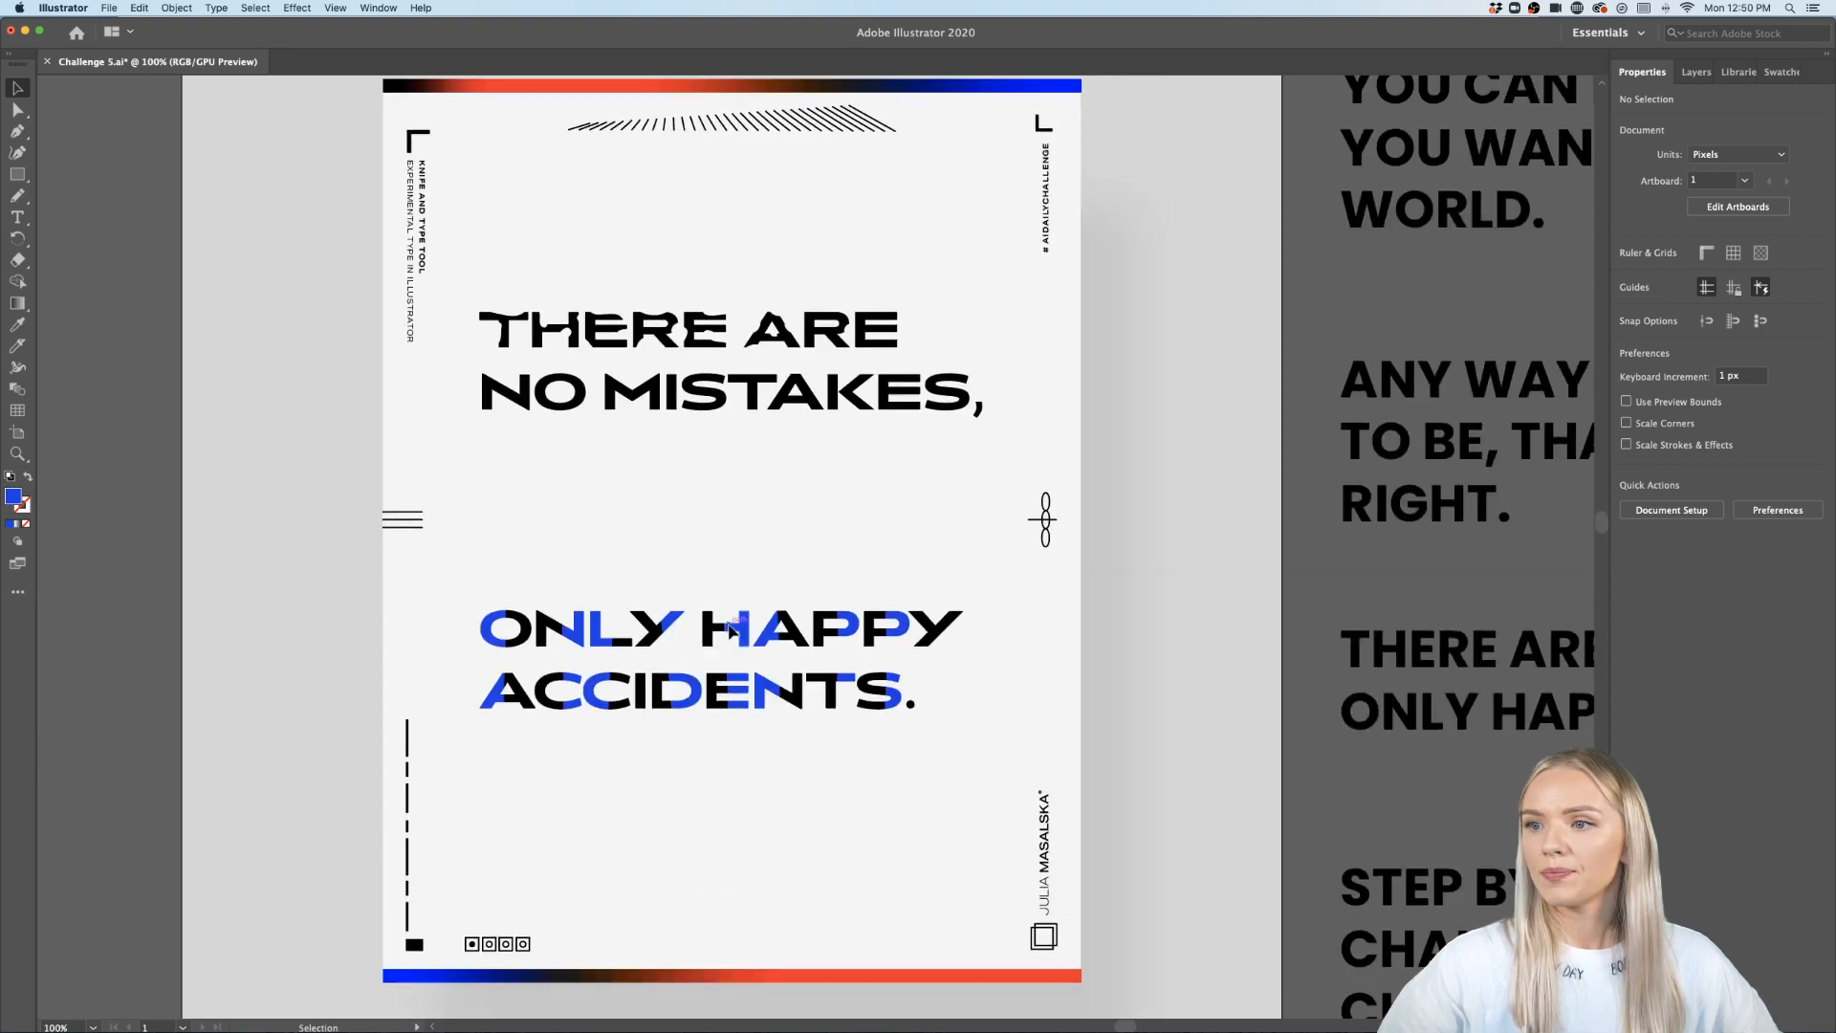
scroll(737, 353, "left", 2)
scroll(738, 352, "right", 3)
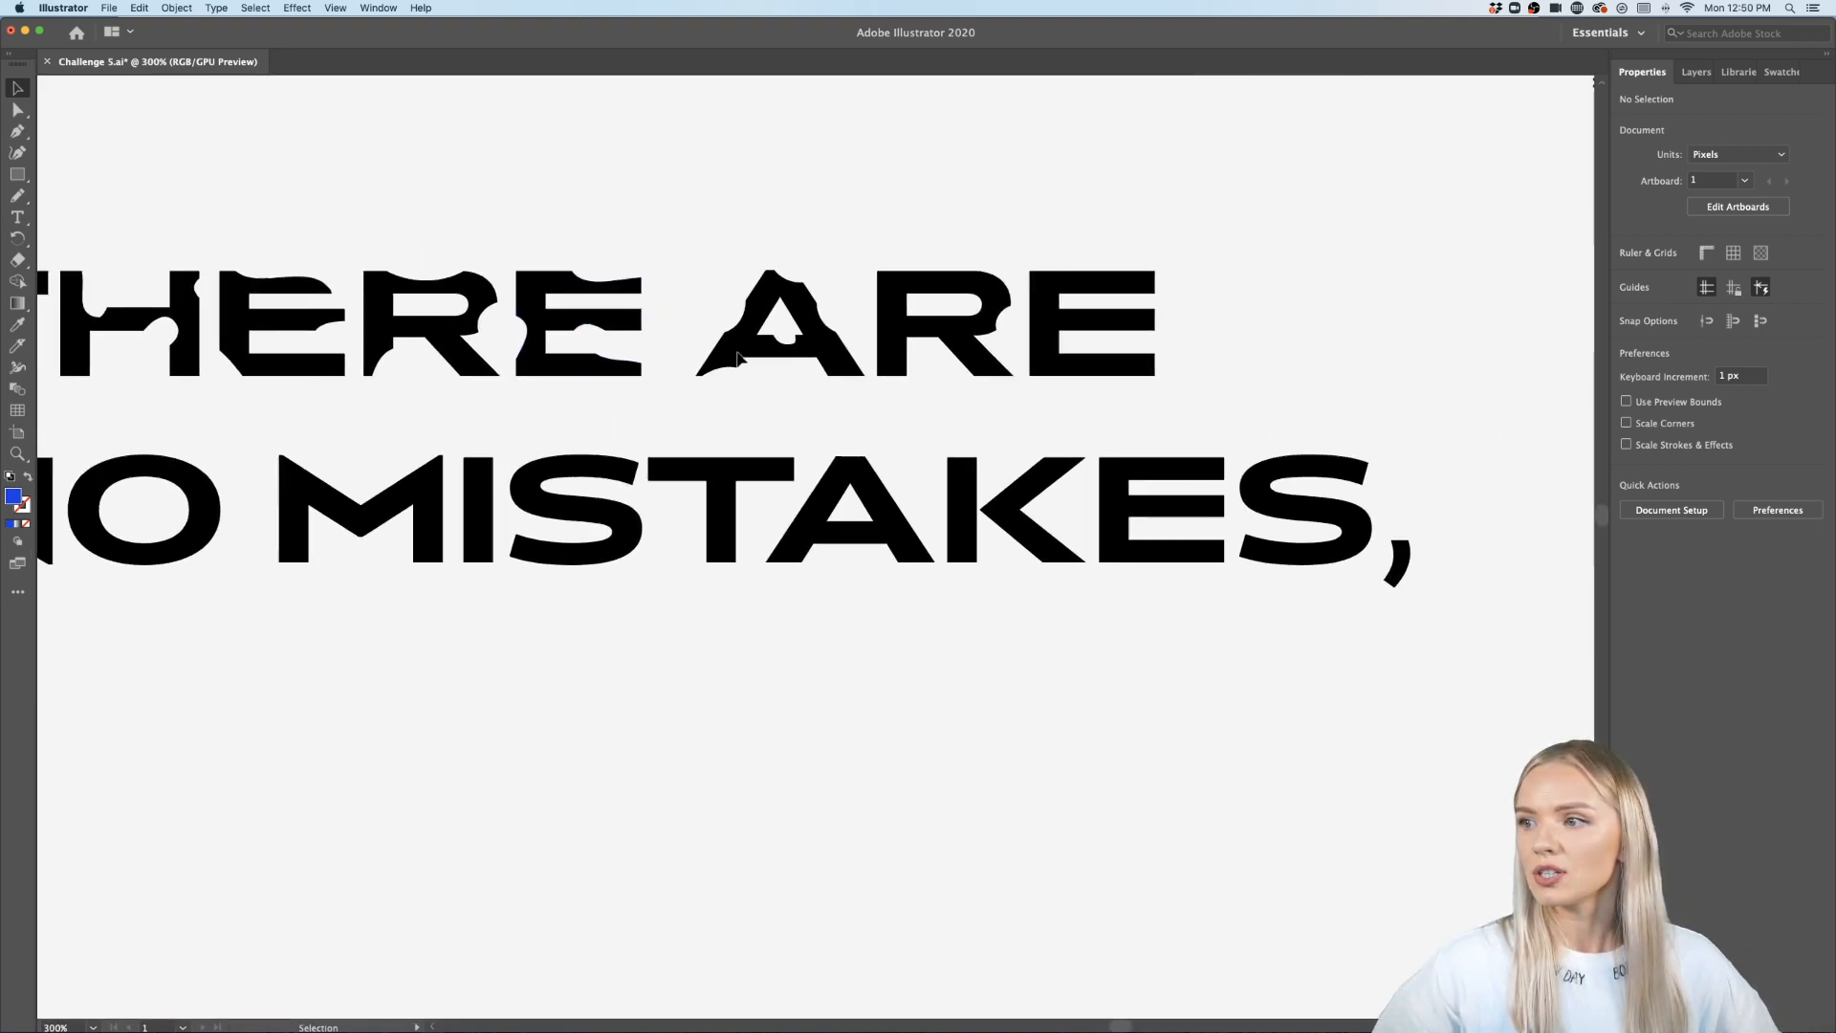
scroll(1162, 326, "up", 3)
double_click(1112, 367)
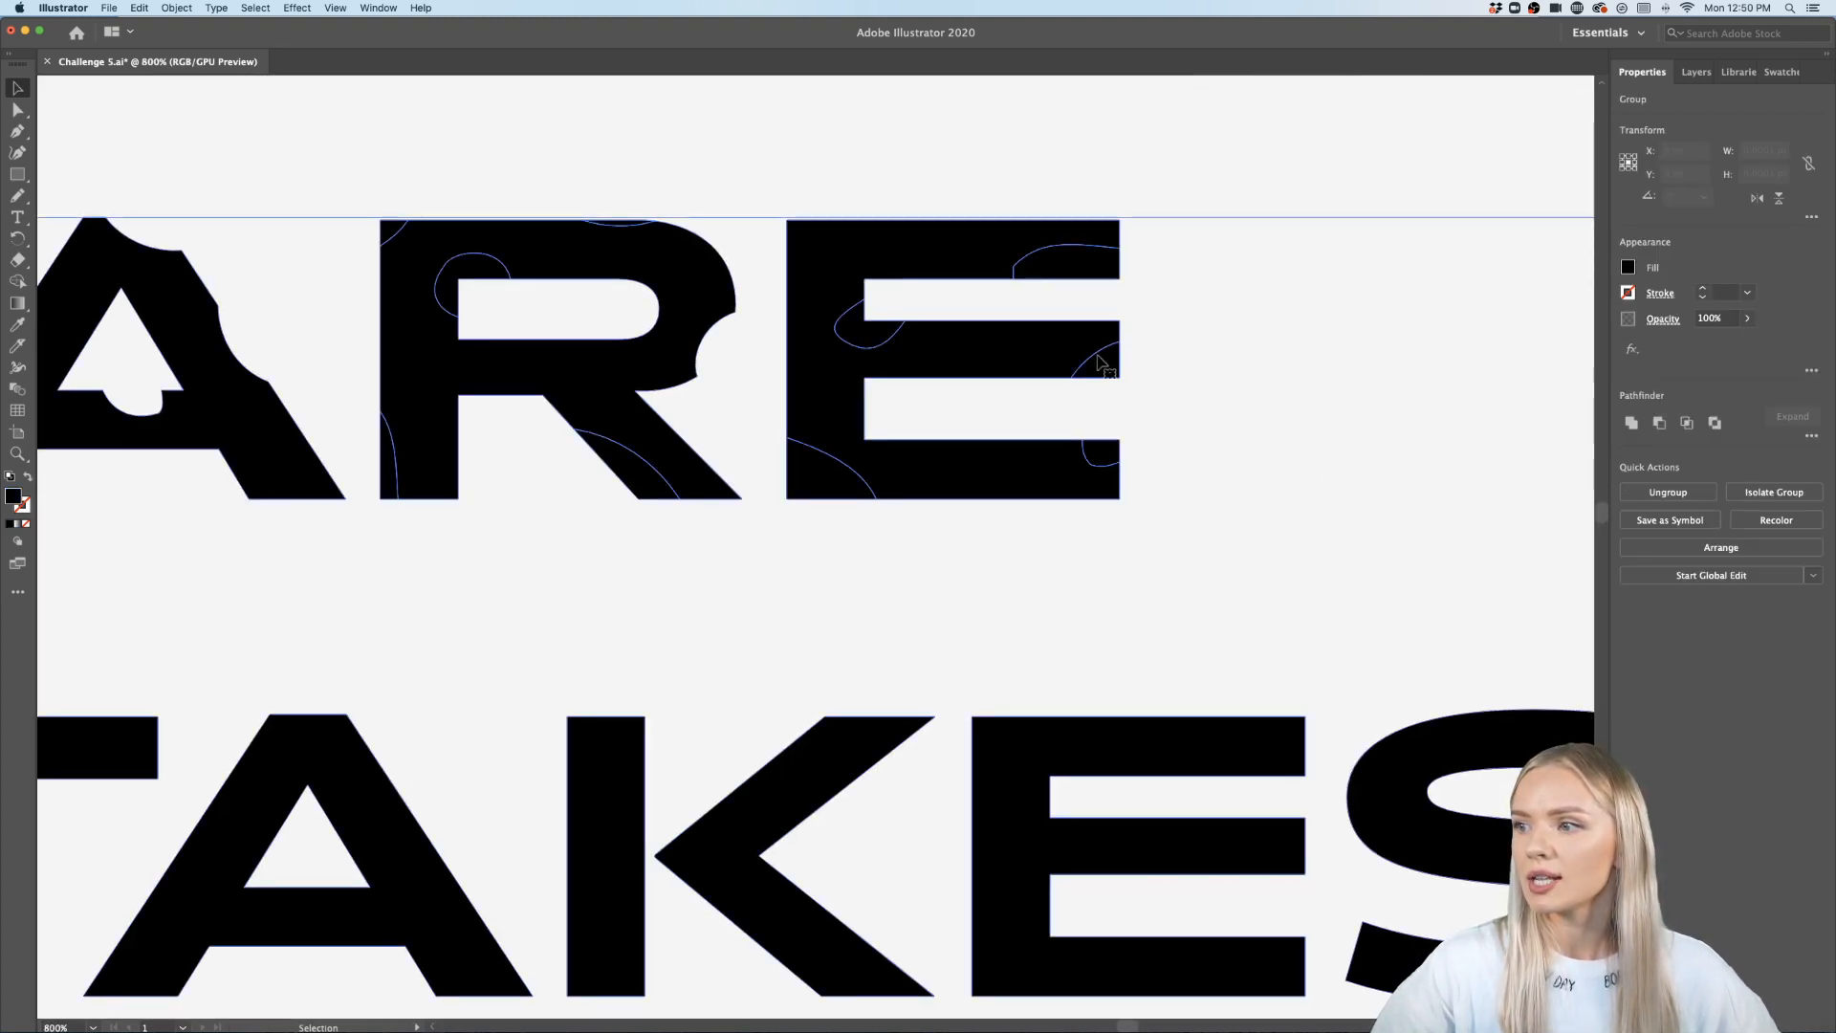
left_click(1113, 370)
left_click(1090, 262, "shift")
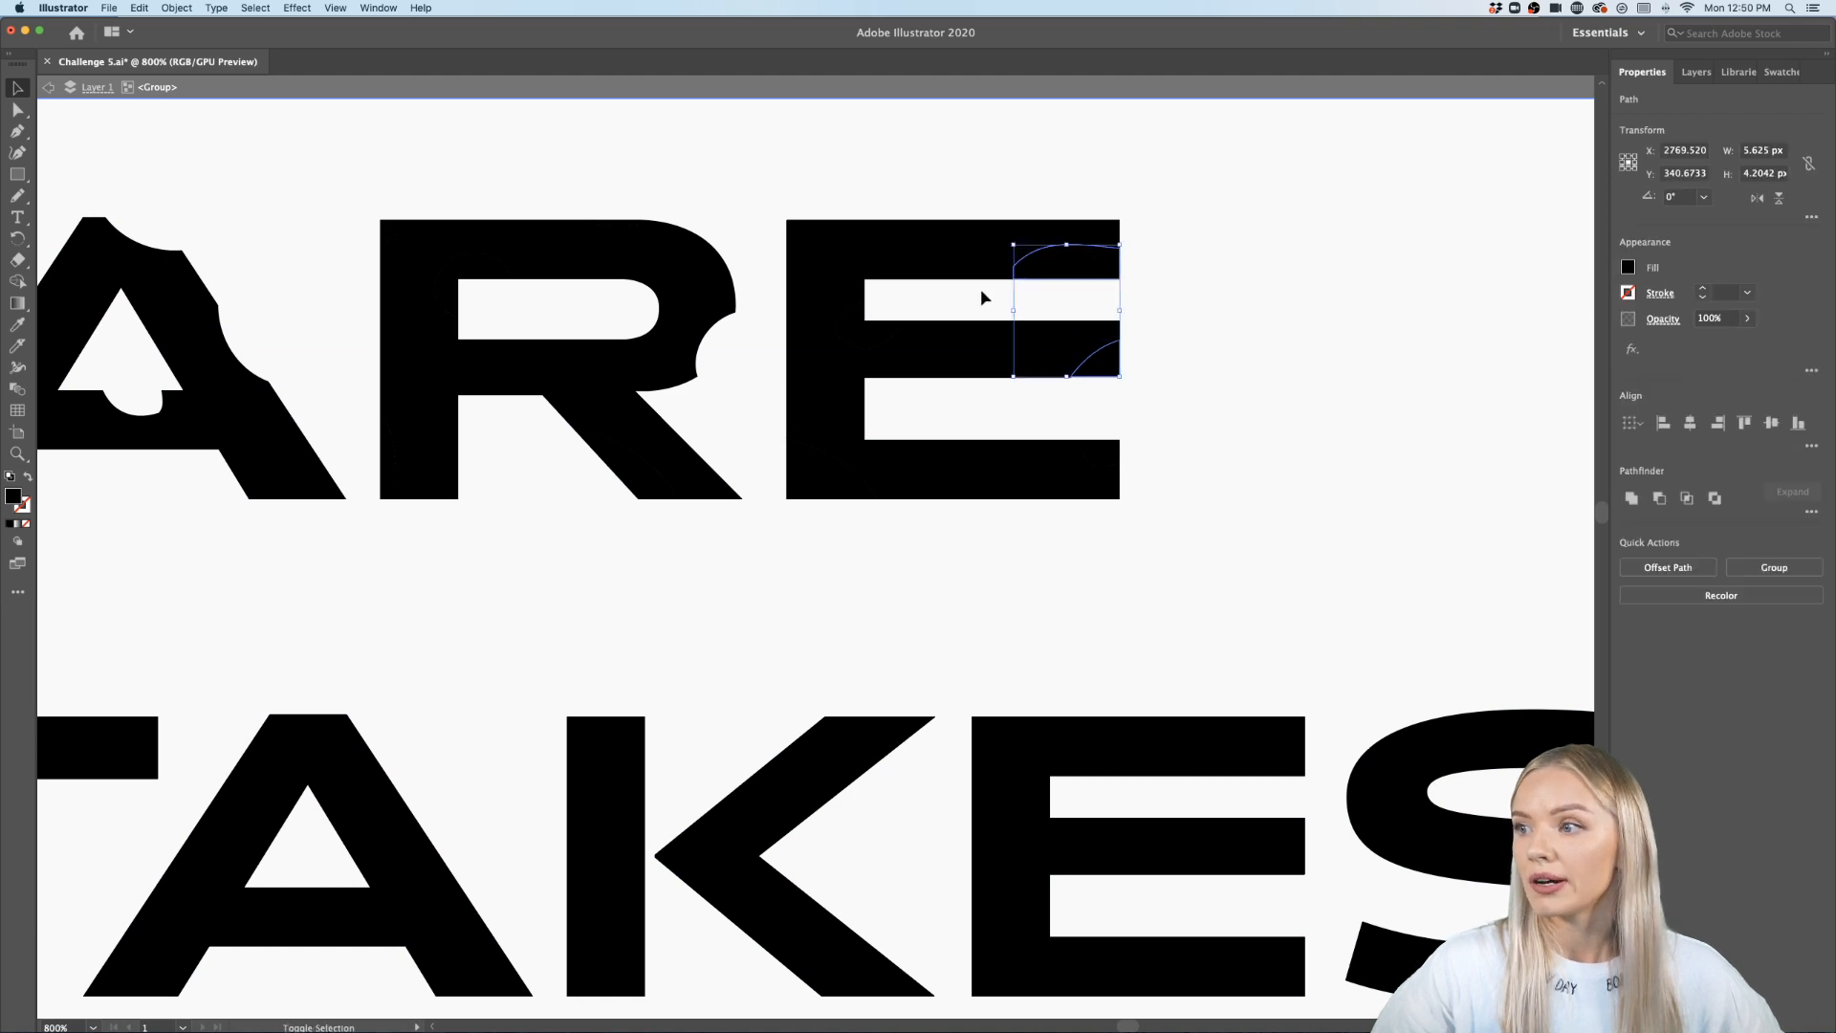
left_click(845, 342, "shift")
left_click(824, 465, "shift")
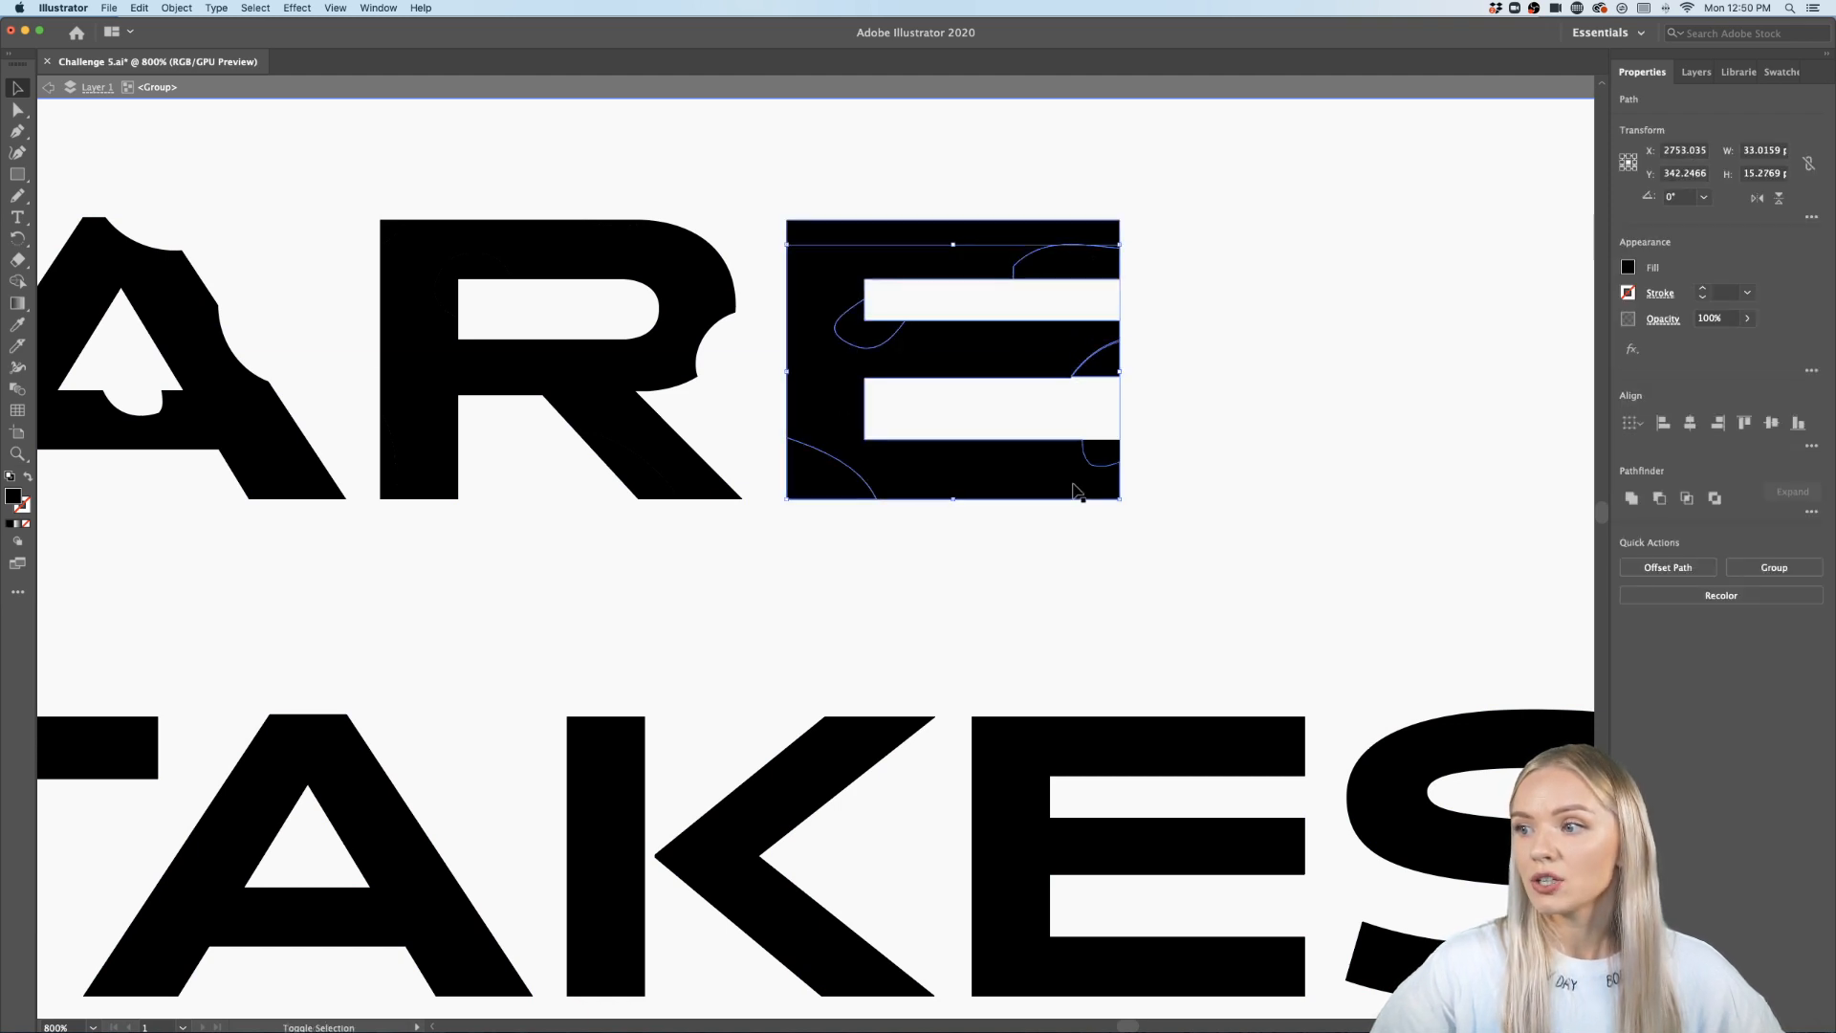
left_click(1108, 454, "shift")
key("Delete")
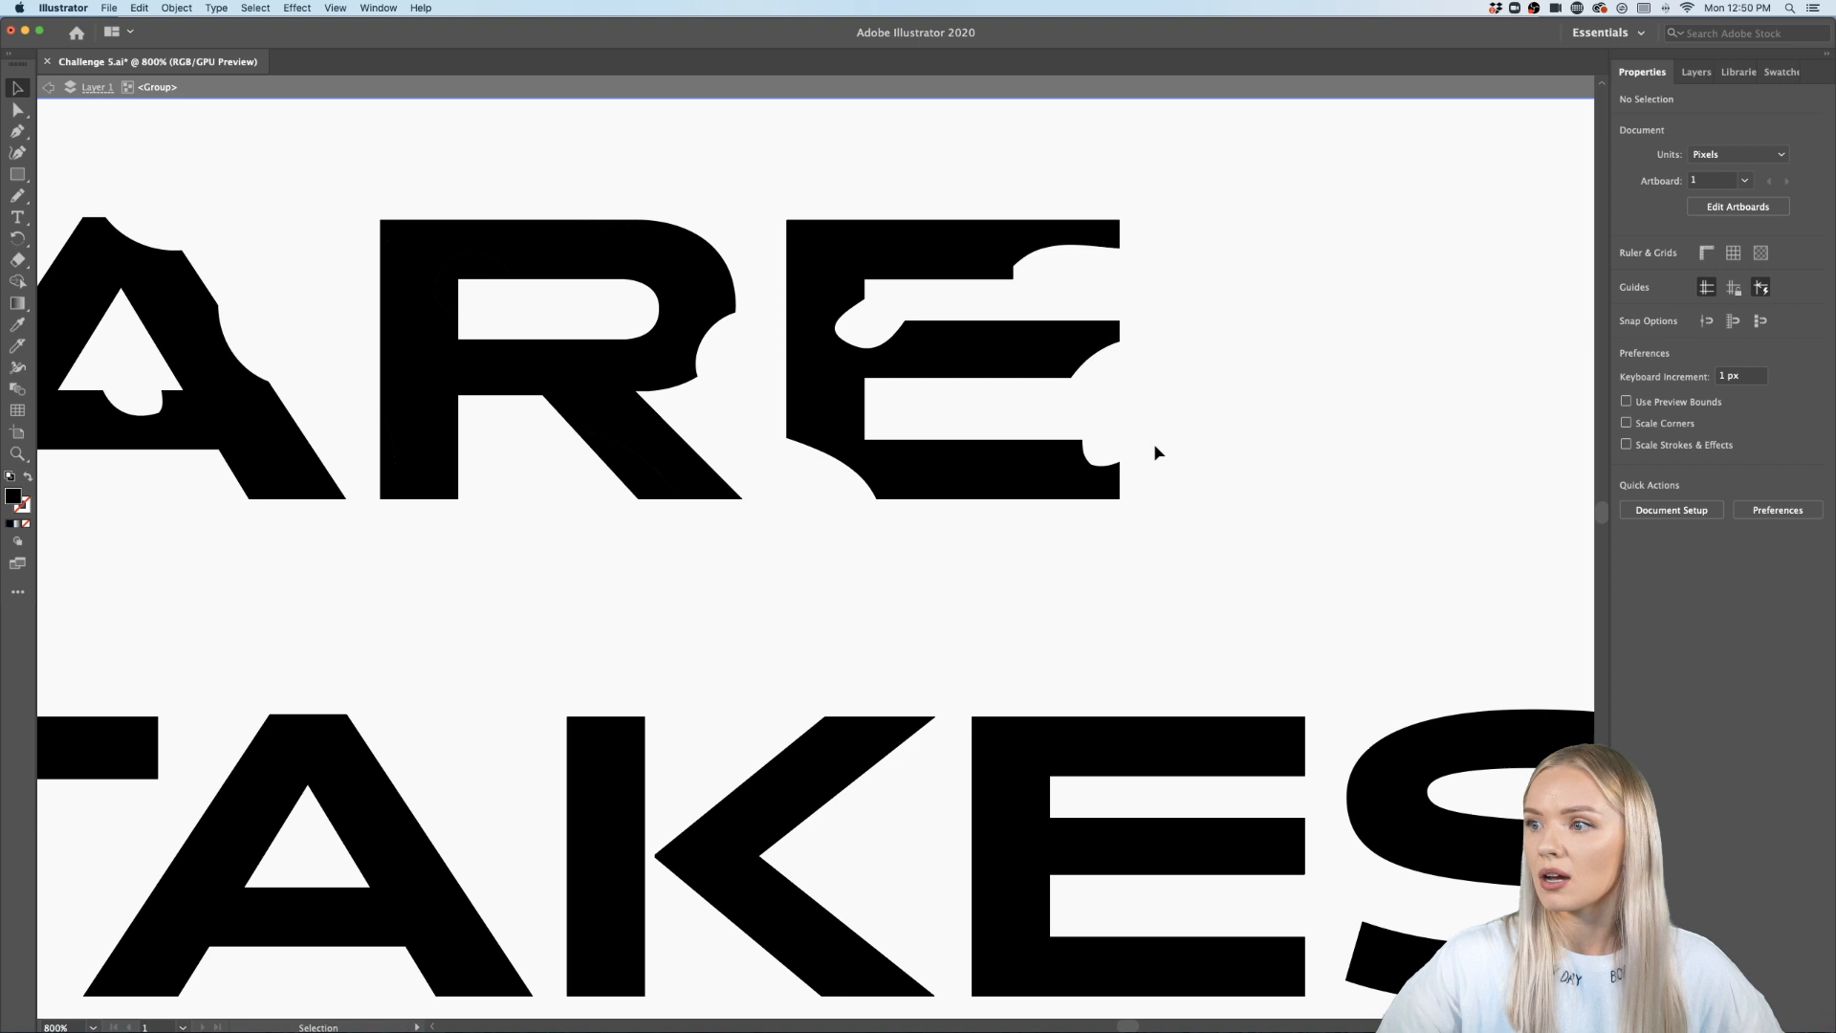
- Carve curved Knife cuts across the N of NO
scroll(1175, 461, "down", 2)
scroll(1175, 461, "left", 8)
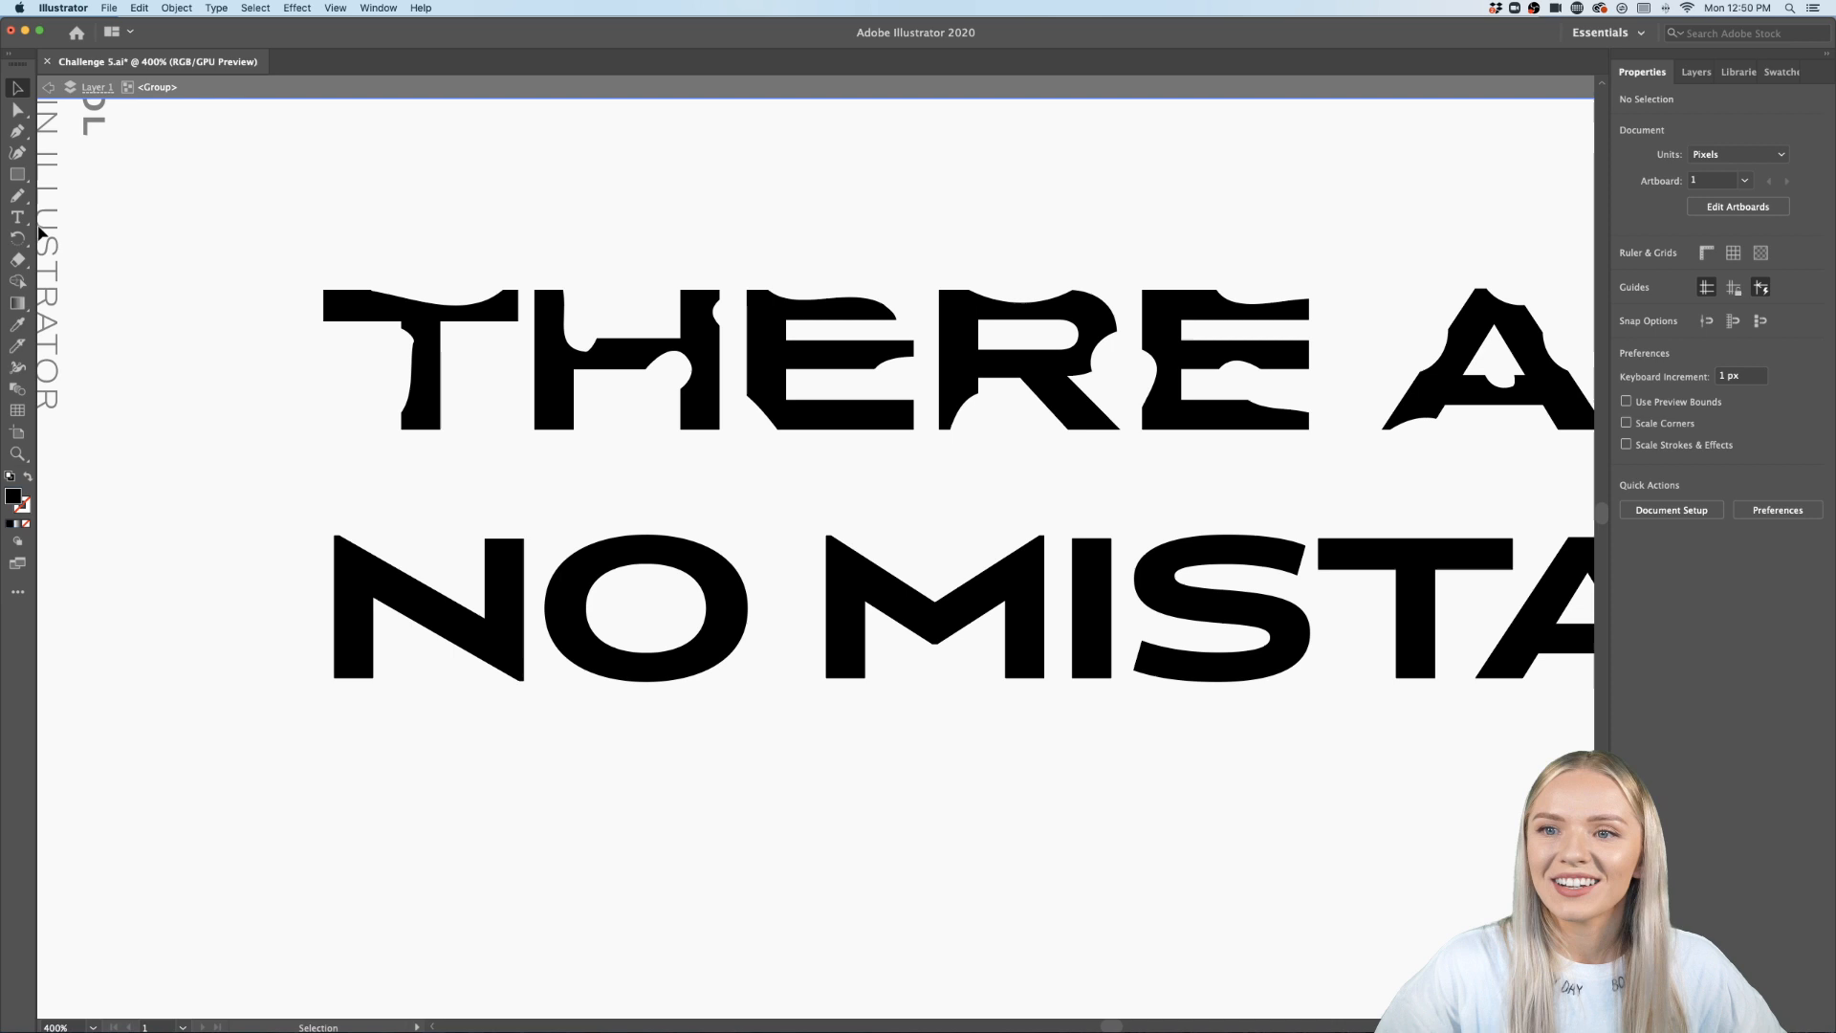
left_click(16, 346)
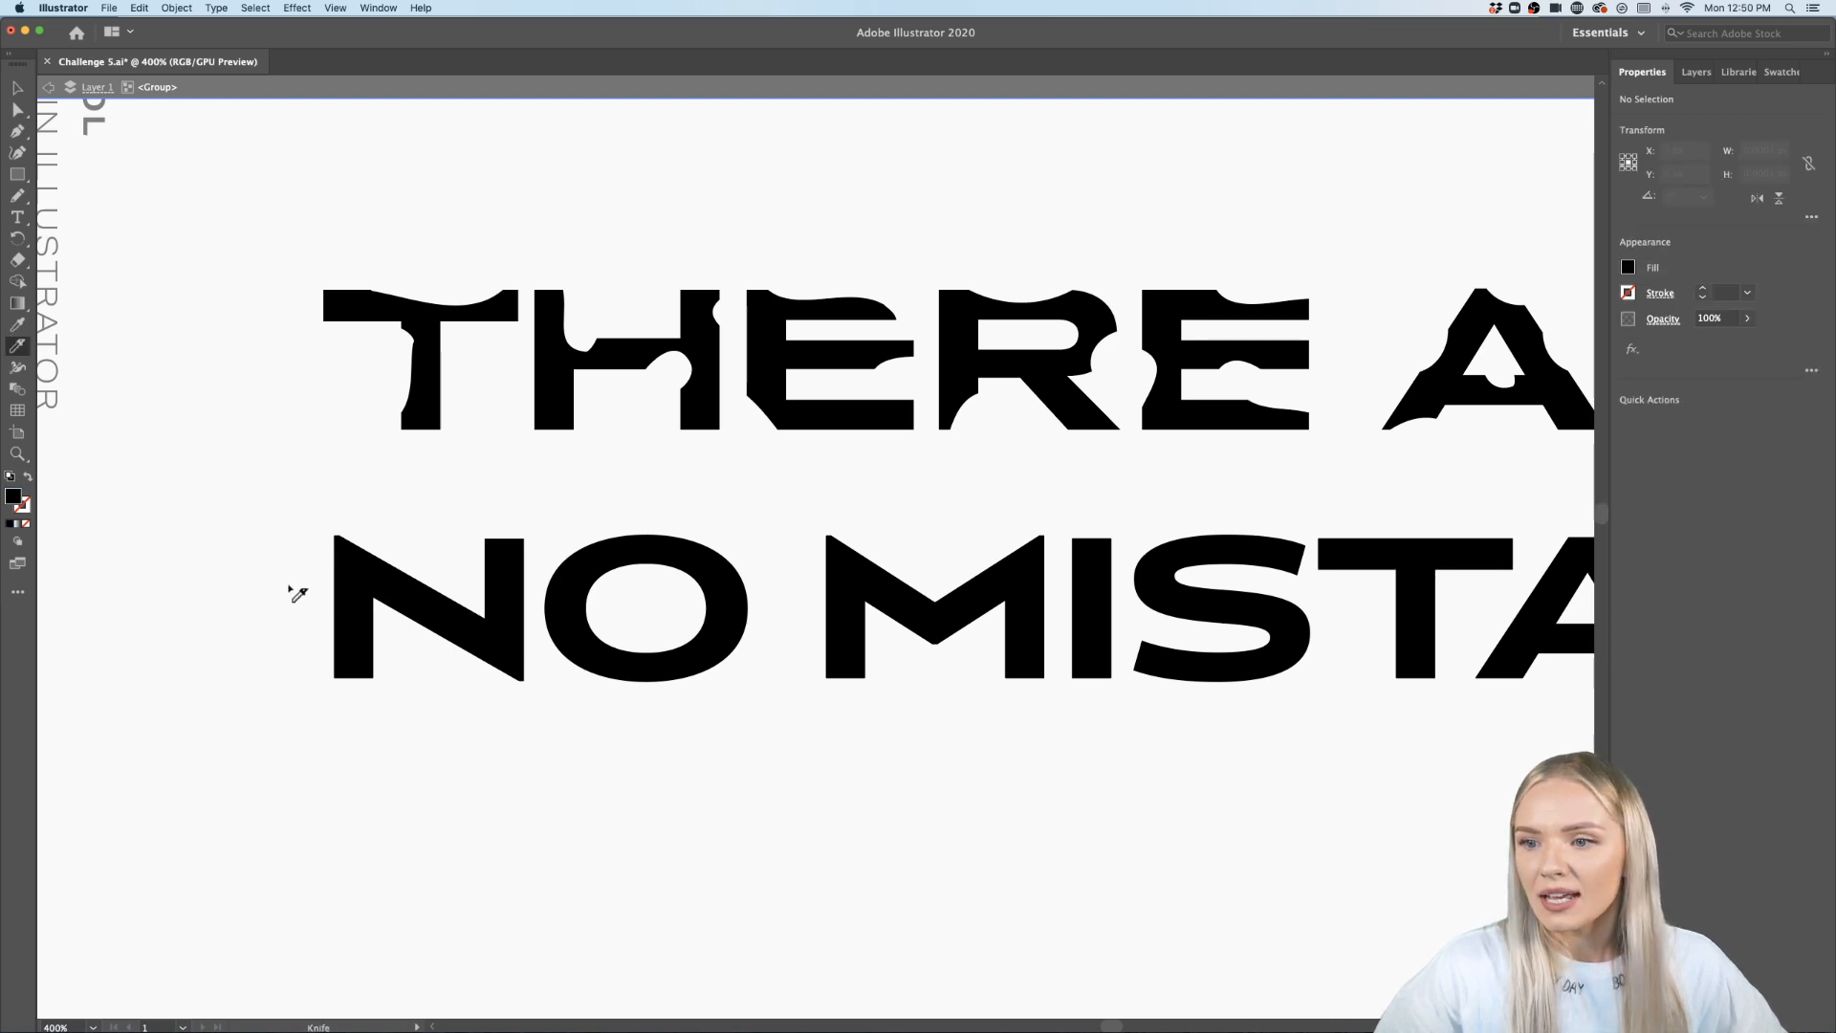
left_click_drag(297, 594, 450, 677)
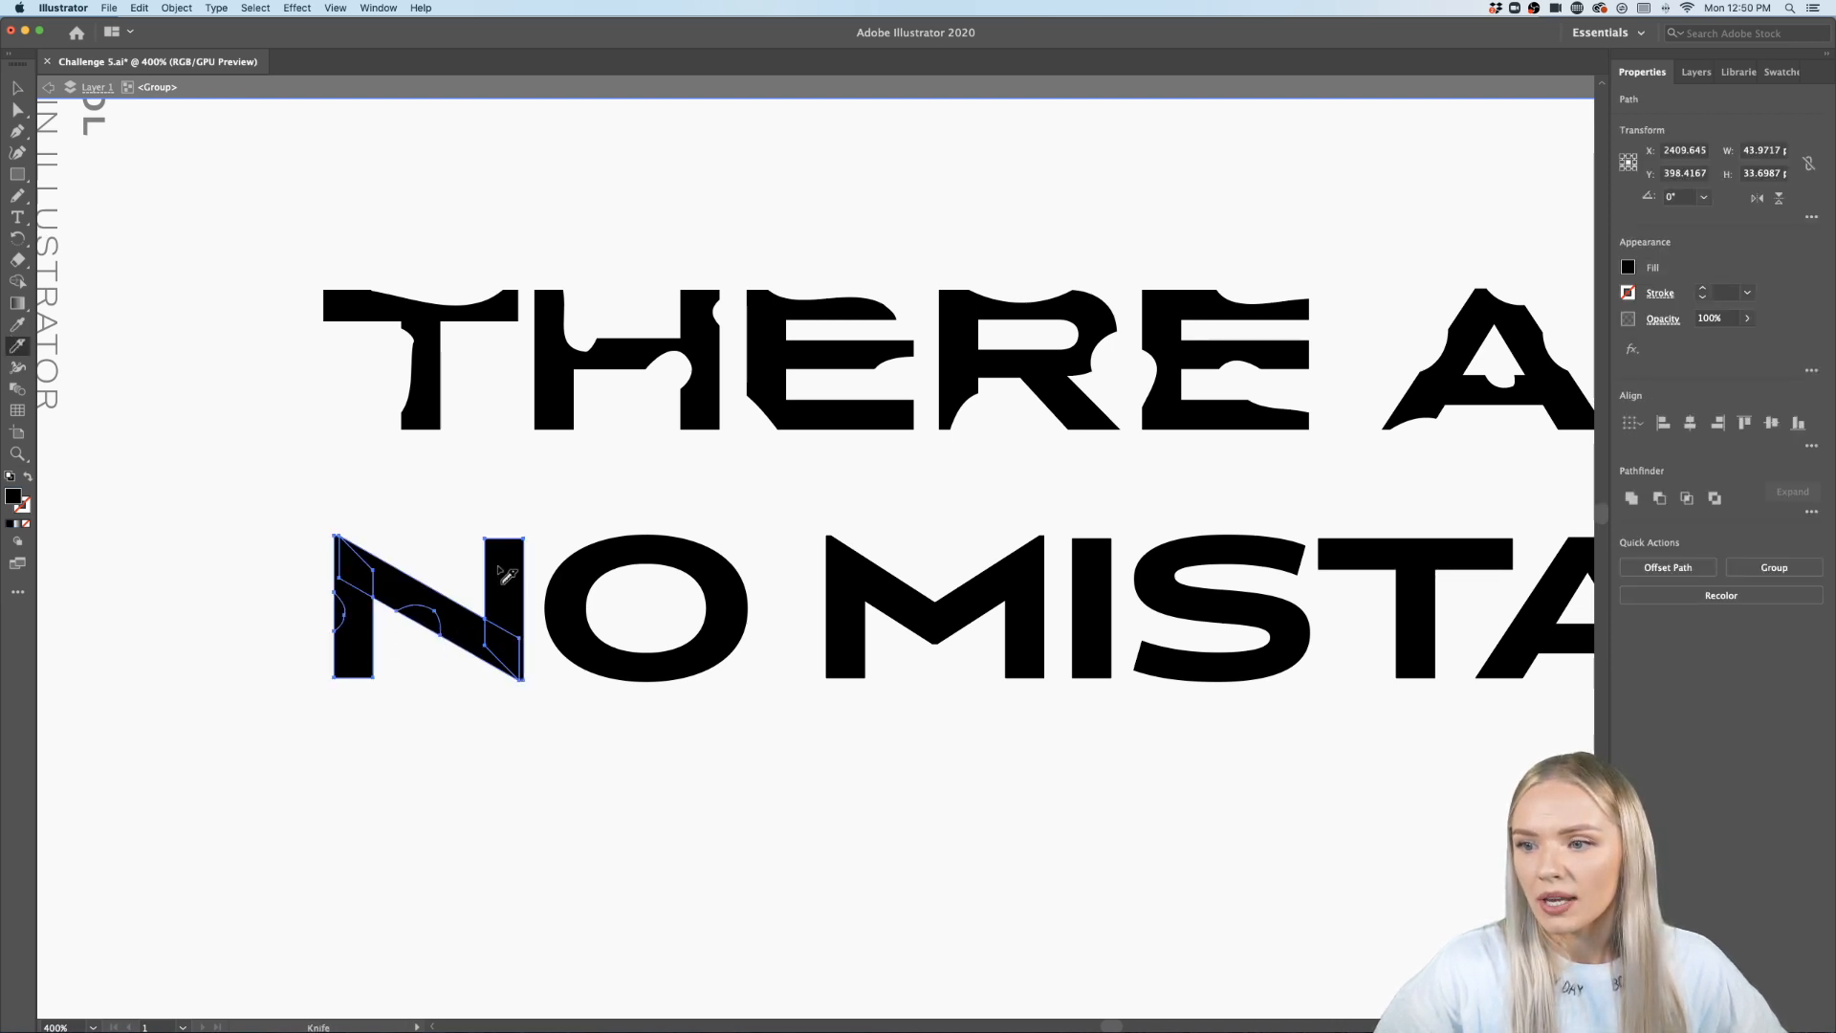
left_click_drag(504, 557, 523, 505)
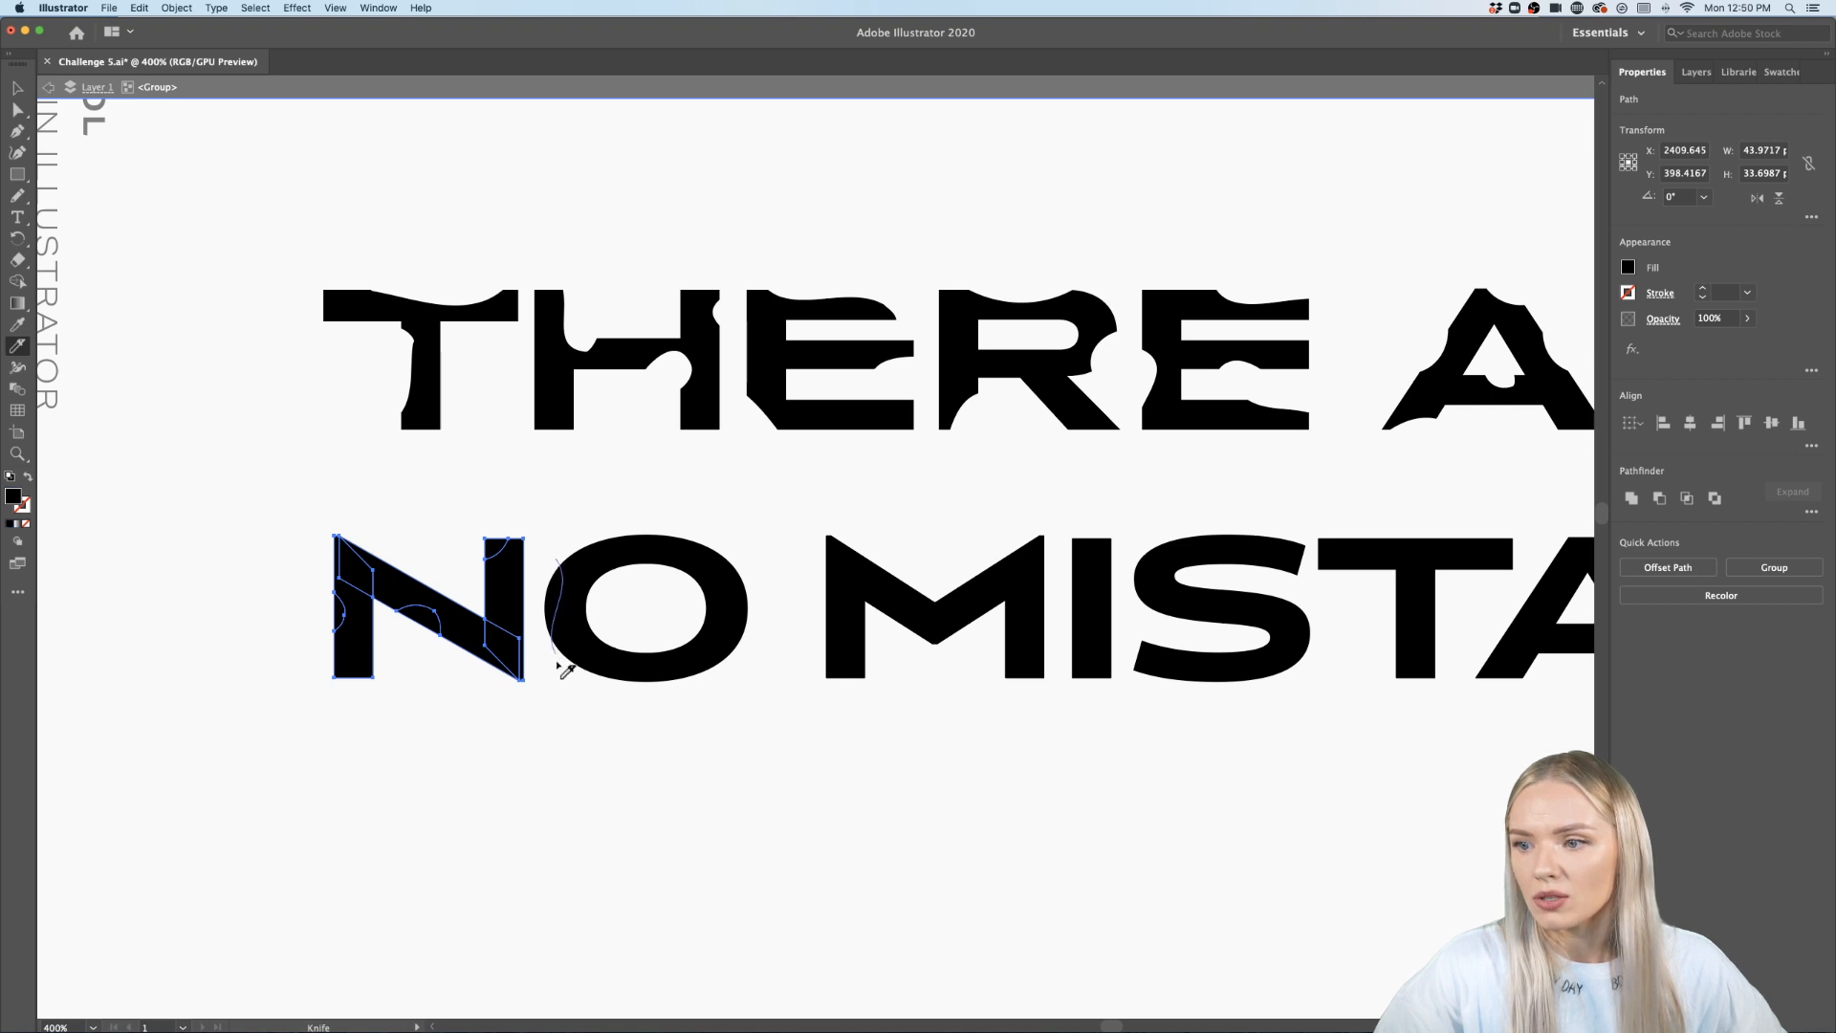
- Select the NO MISTAKES, outlines and carve a Knife cut through the O
left_click(18, 88)
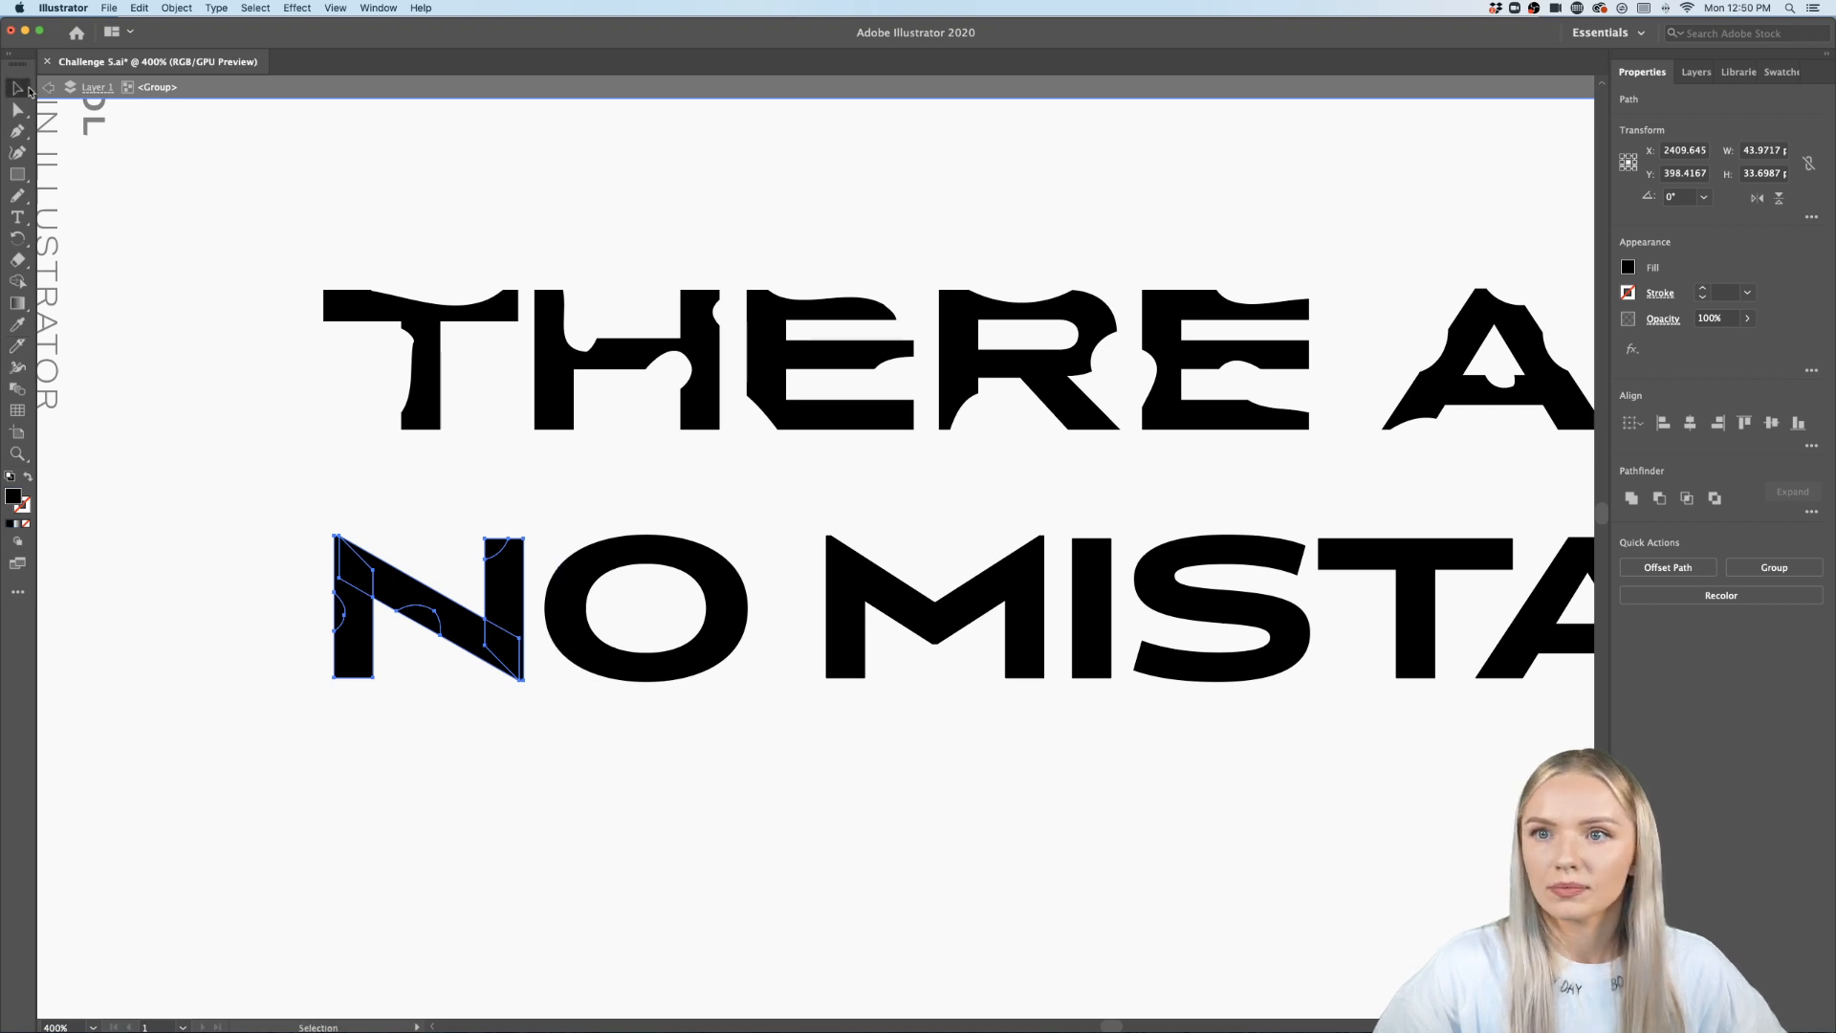
scroll(505, 677, "down", 4)
scroll(504, 675, "down", 1)
scroll(793, 636, "down", 1)
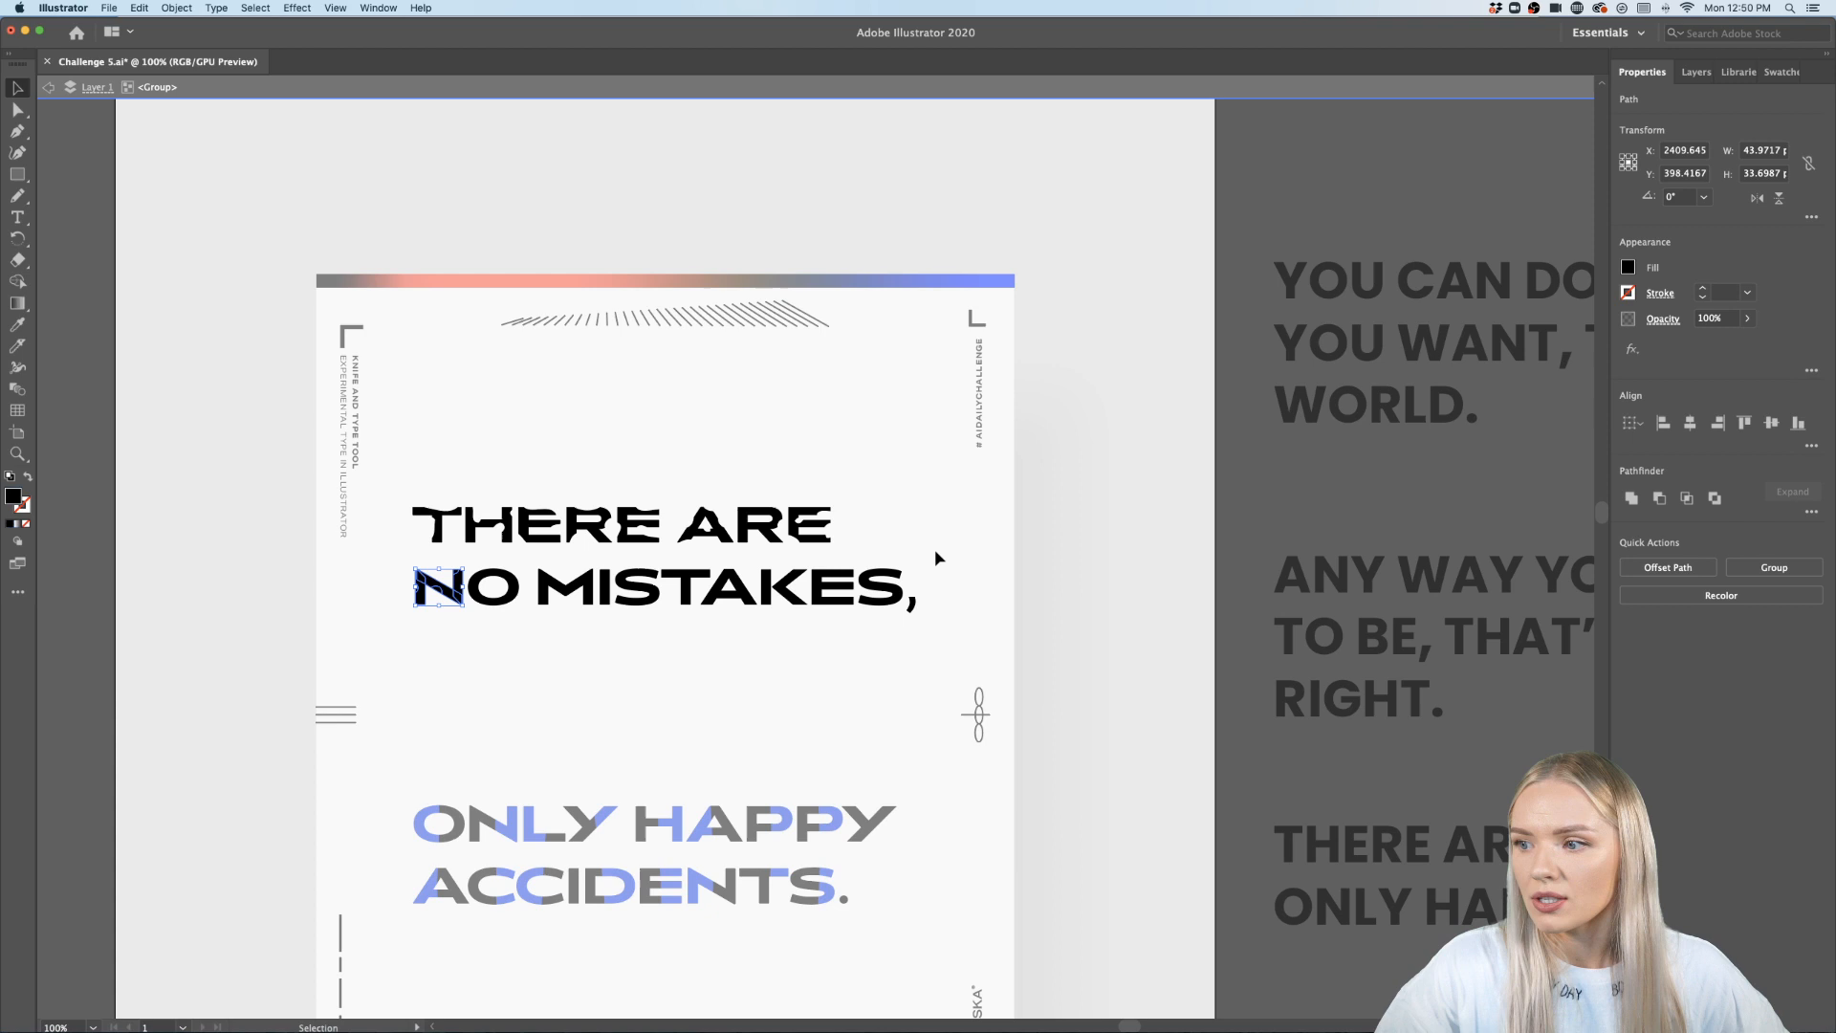
left_click(479, 631)
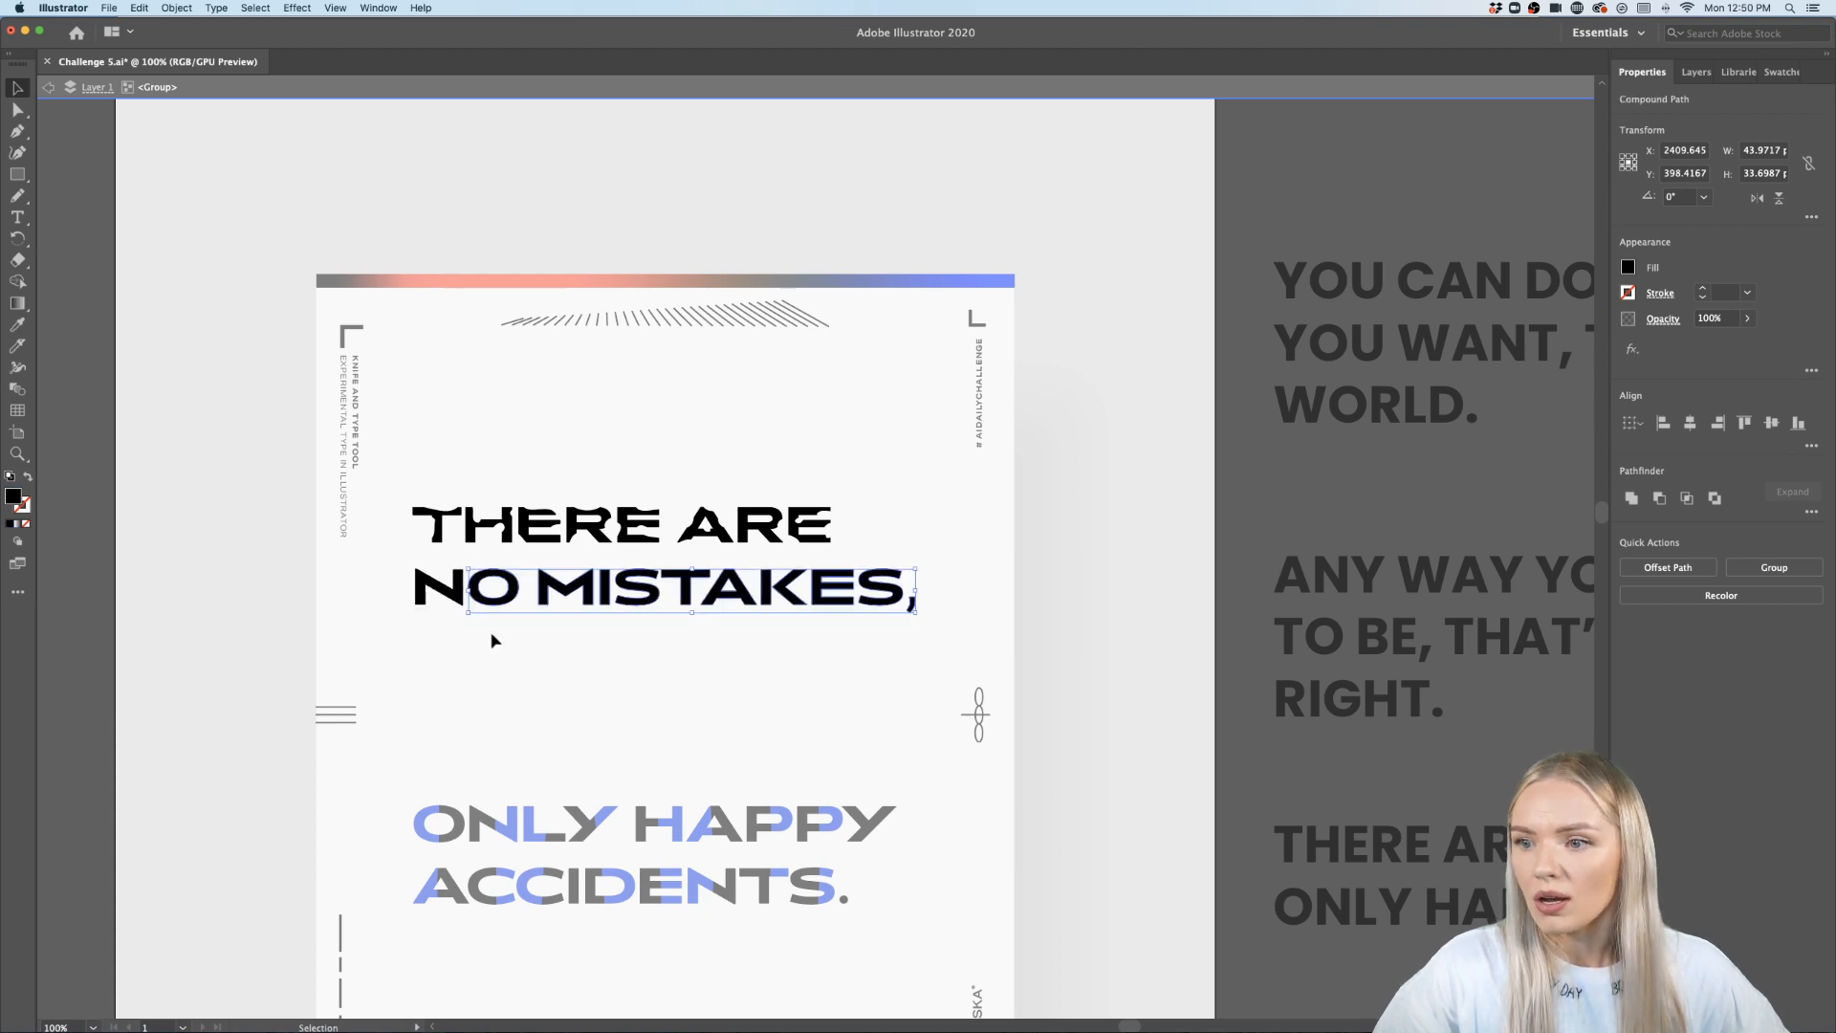
scroll(492, 636, "up", 3)
scroll(529, 588, "up", 2)
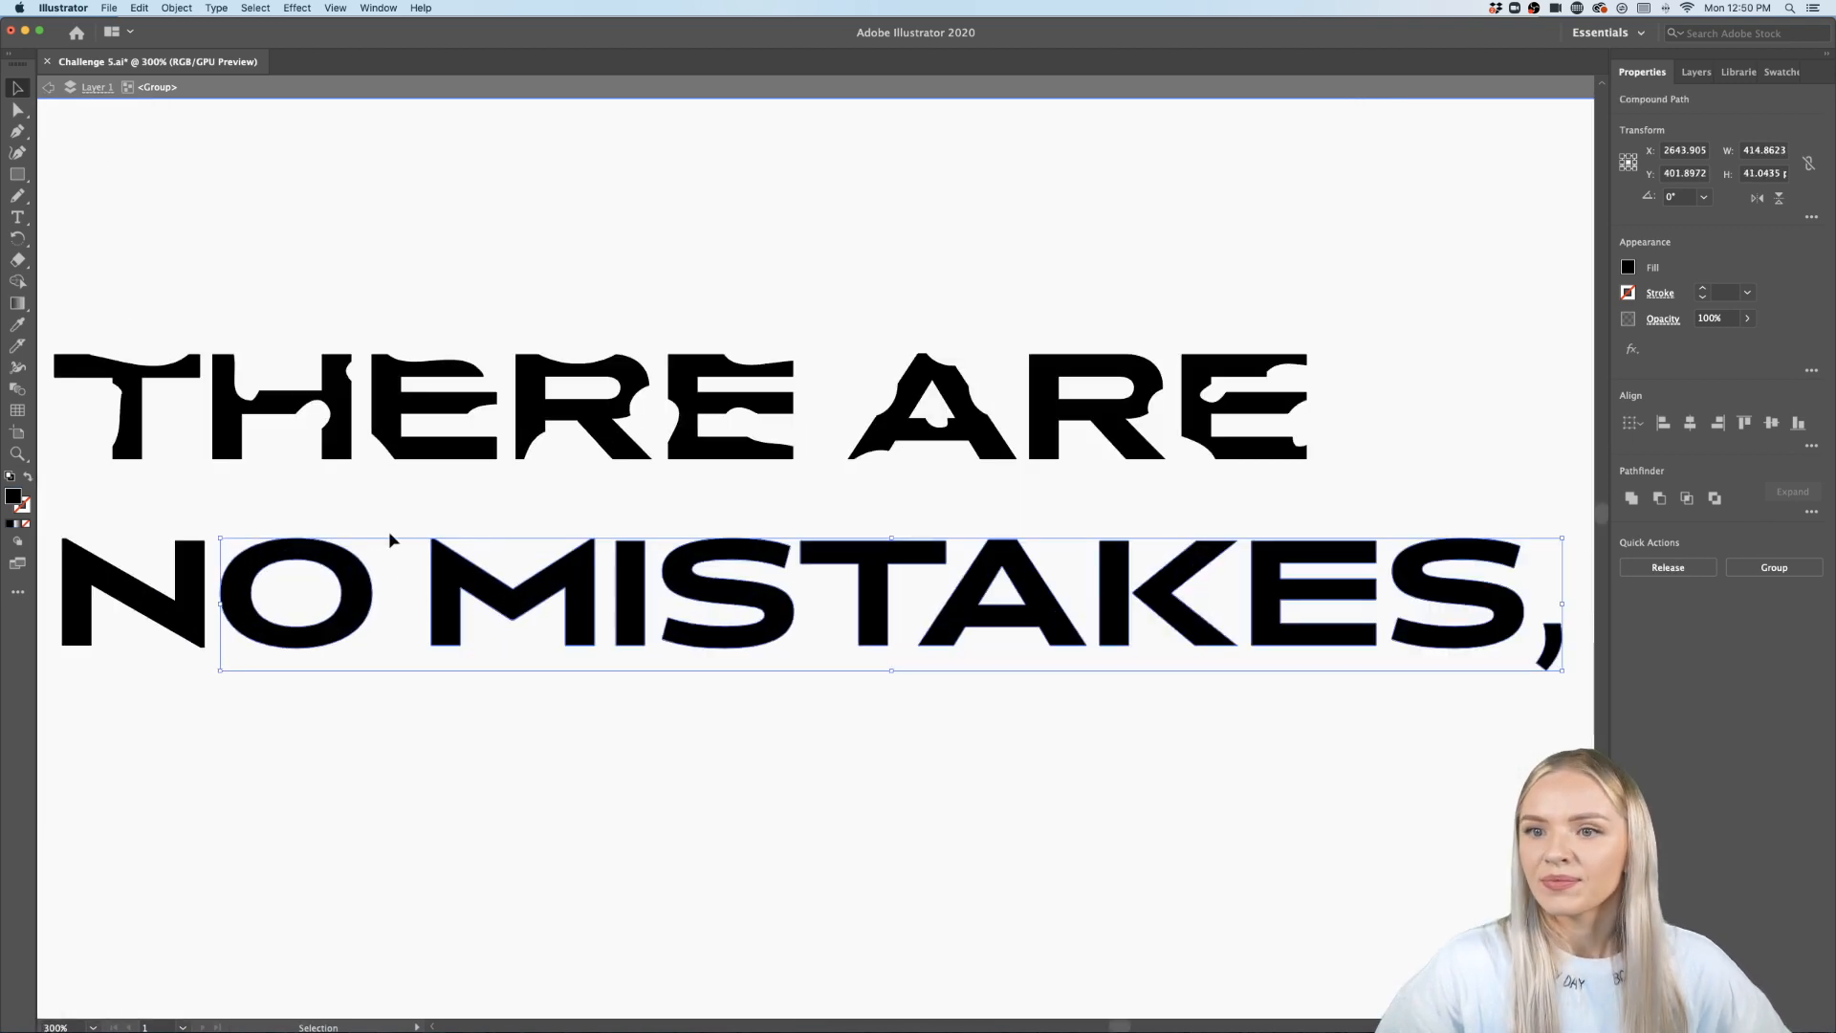
left_click(17, 346)
mouse_move(245, 529)
left_mouse_down()
mouse_move(340, 531)
mouse_move(346, 651)
left_mouse_up()
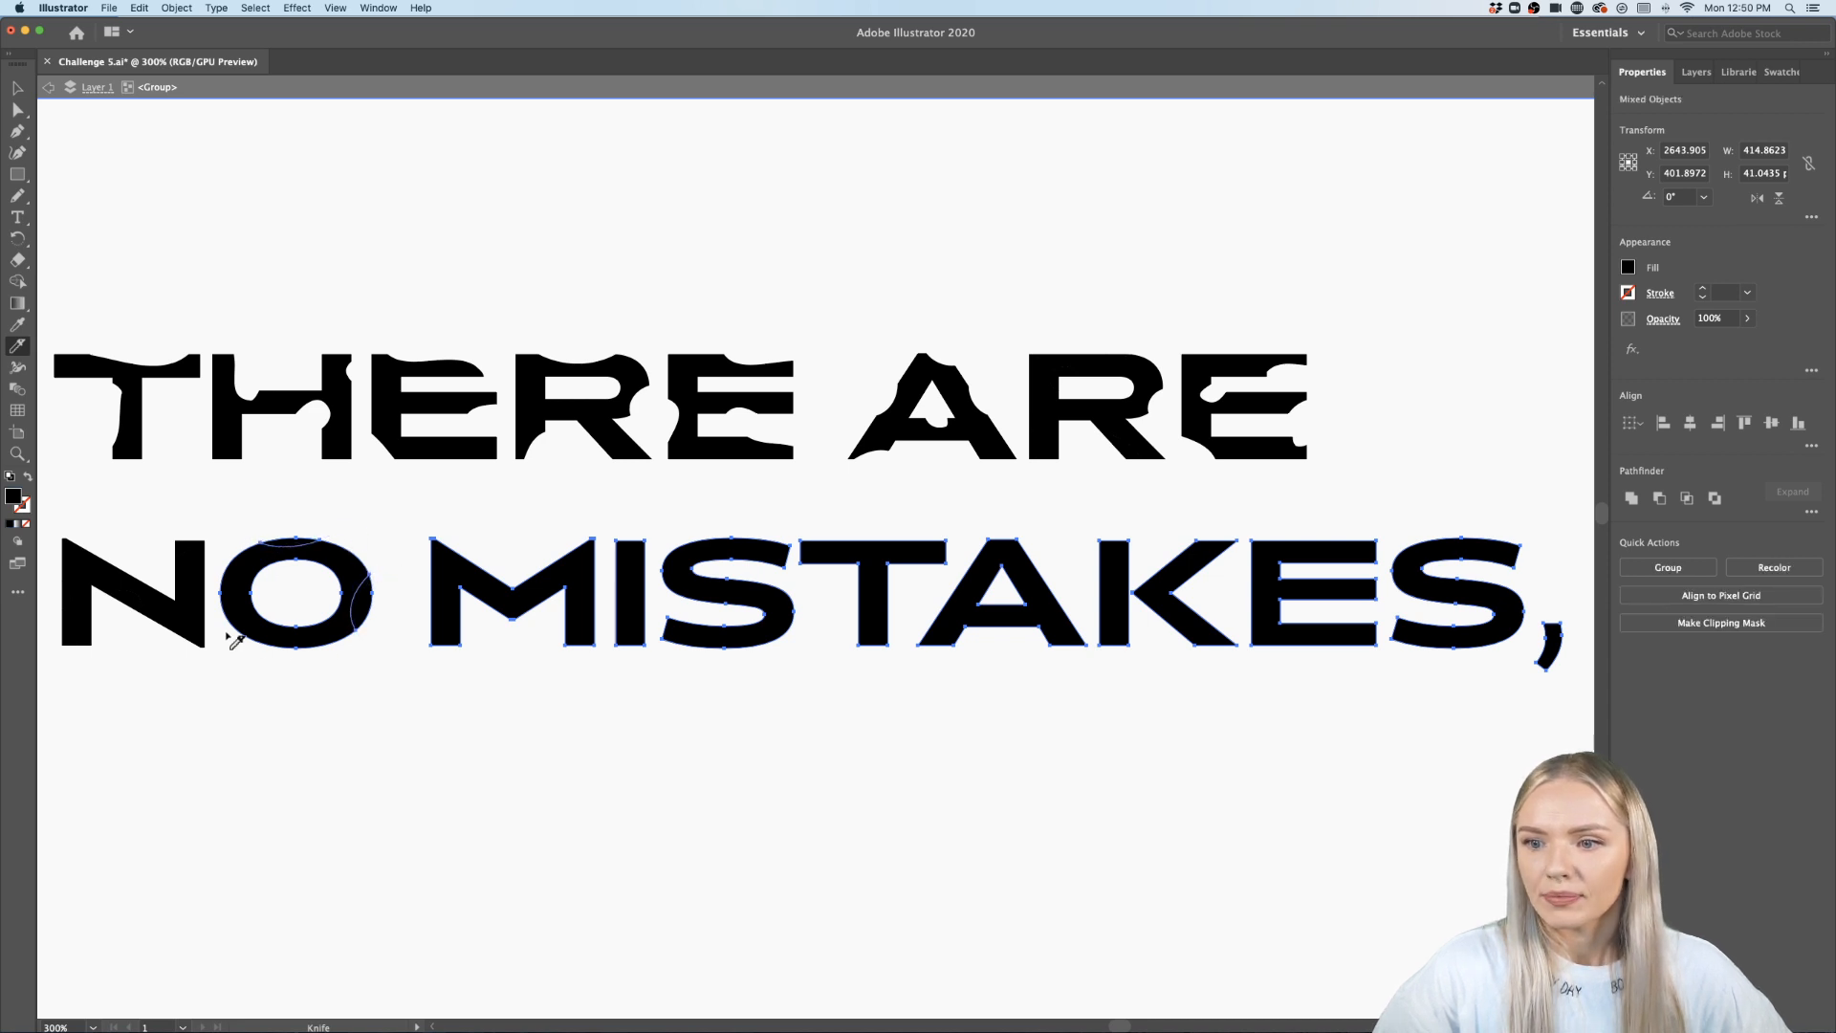
- Carve curved Knife cuts across the M and the S of MISTAKES
left_click_drag(517, 598, 558, 551)
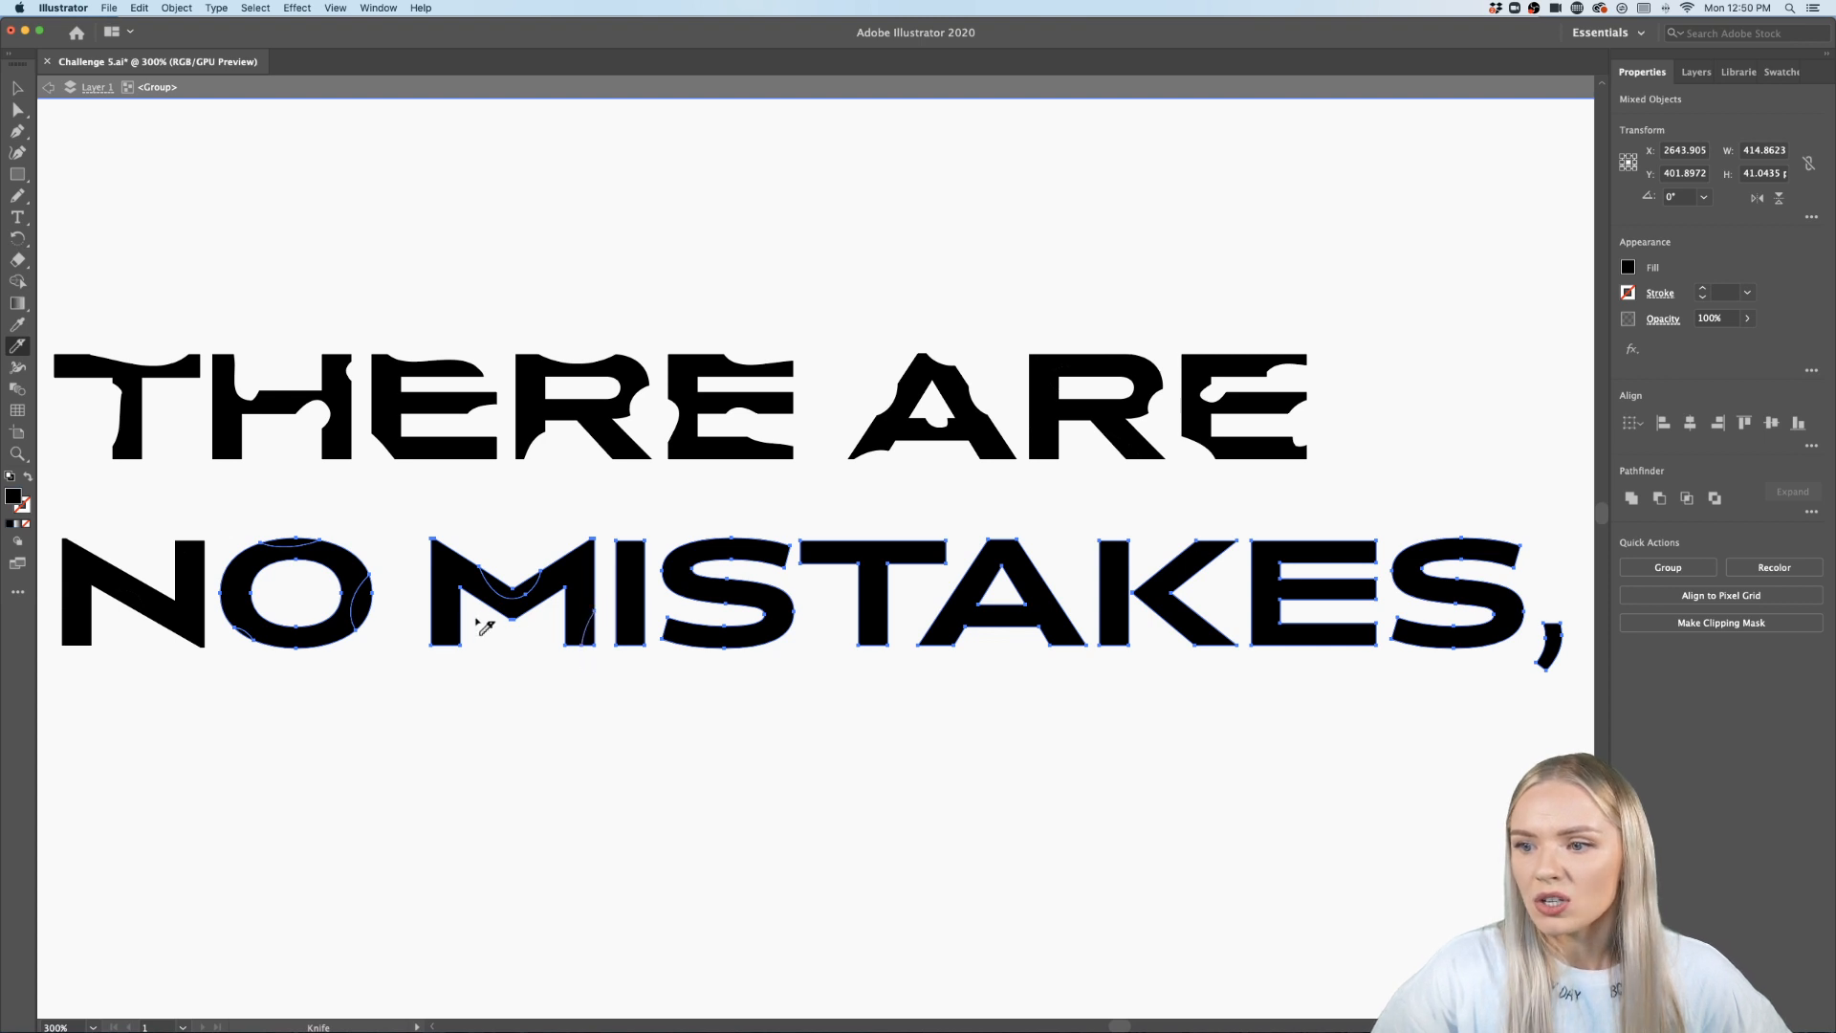
left_click_drag(474, 616, 443, 671)
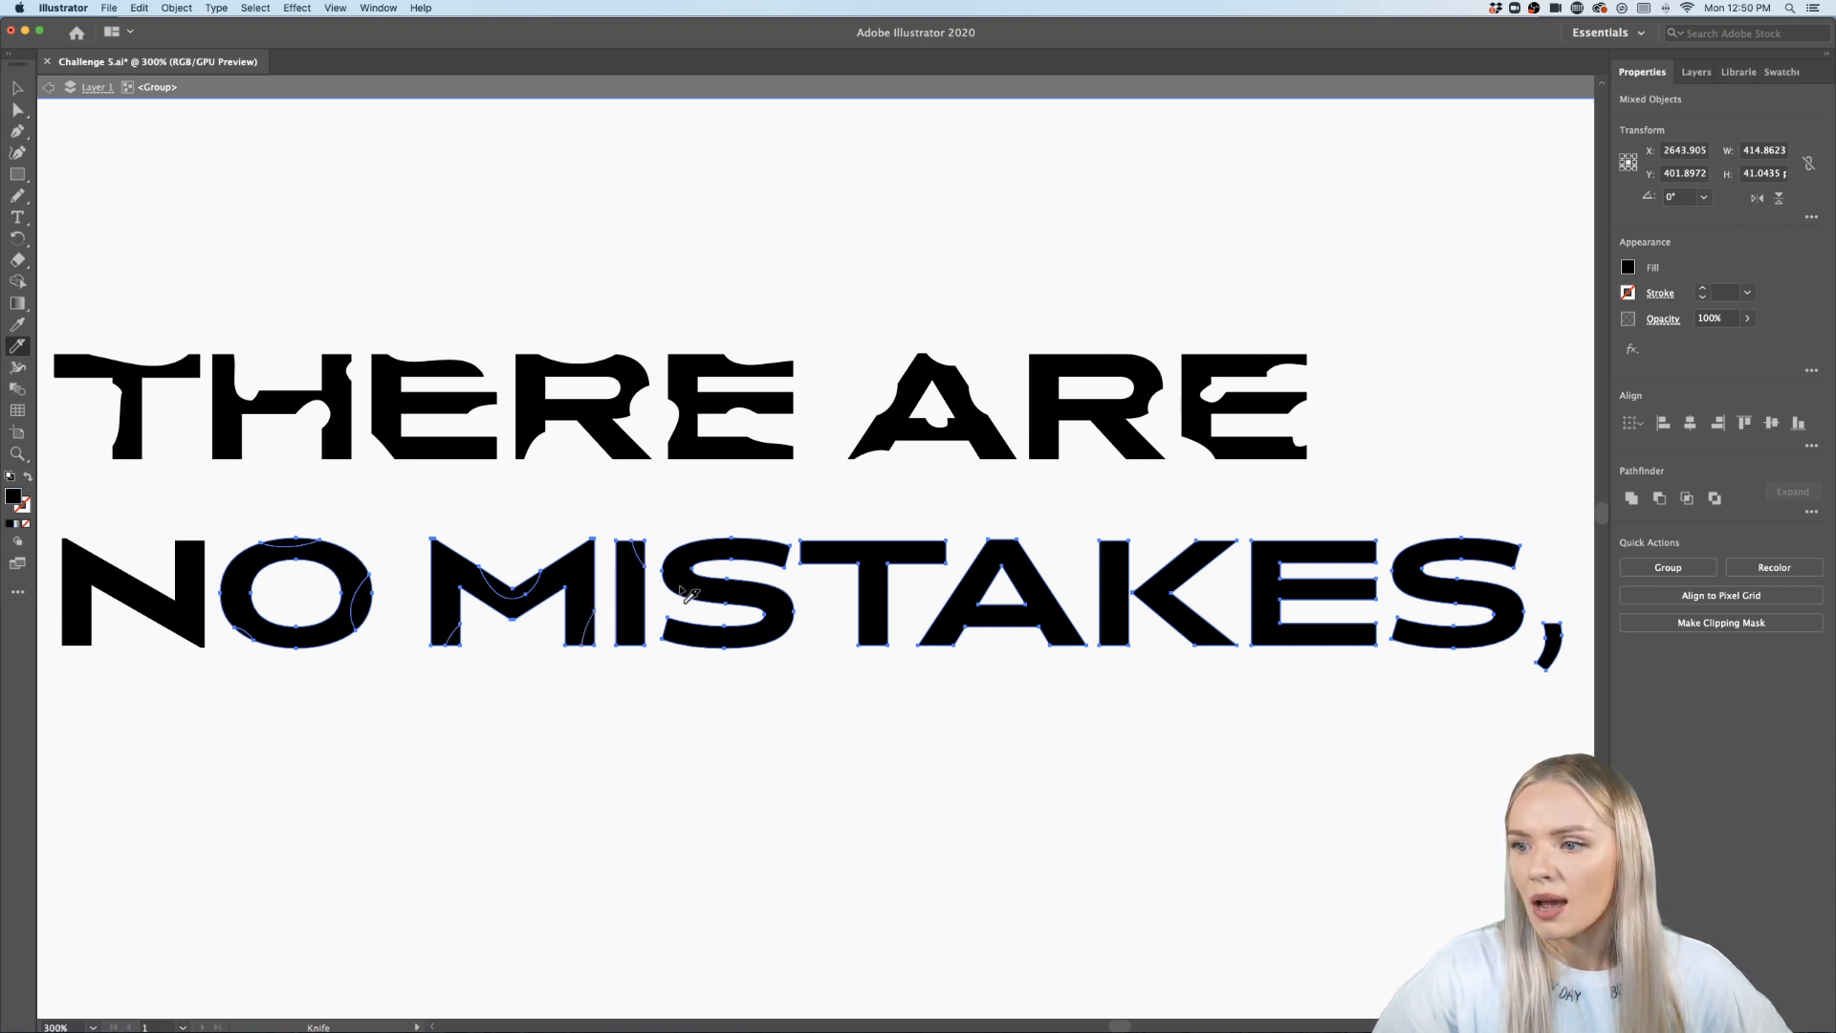
scroll(792, 579, "up", 2)
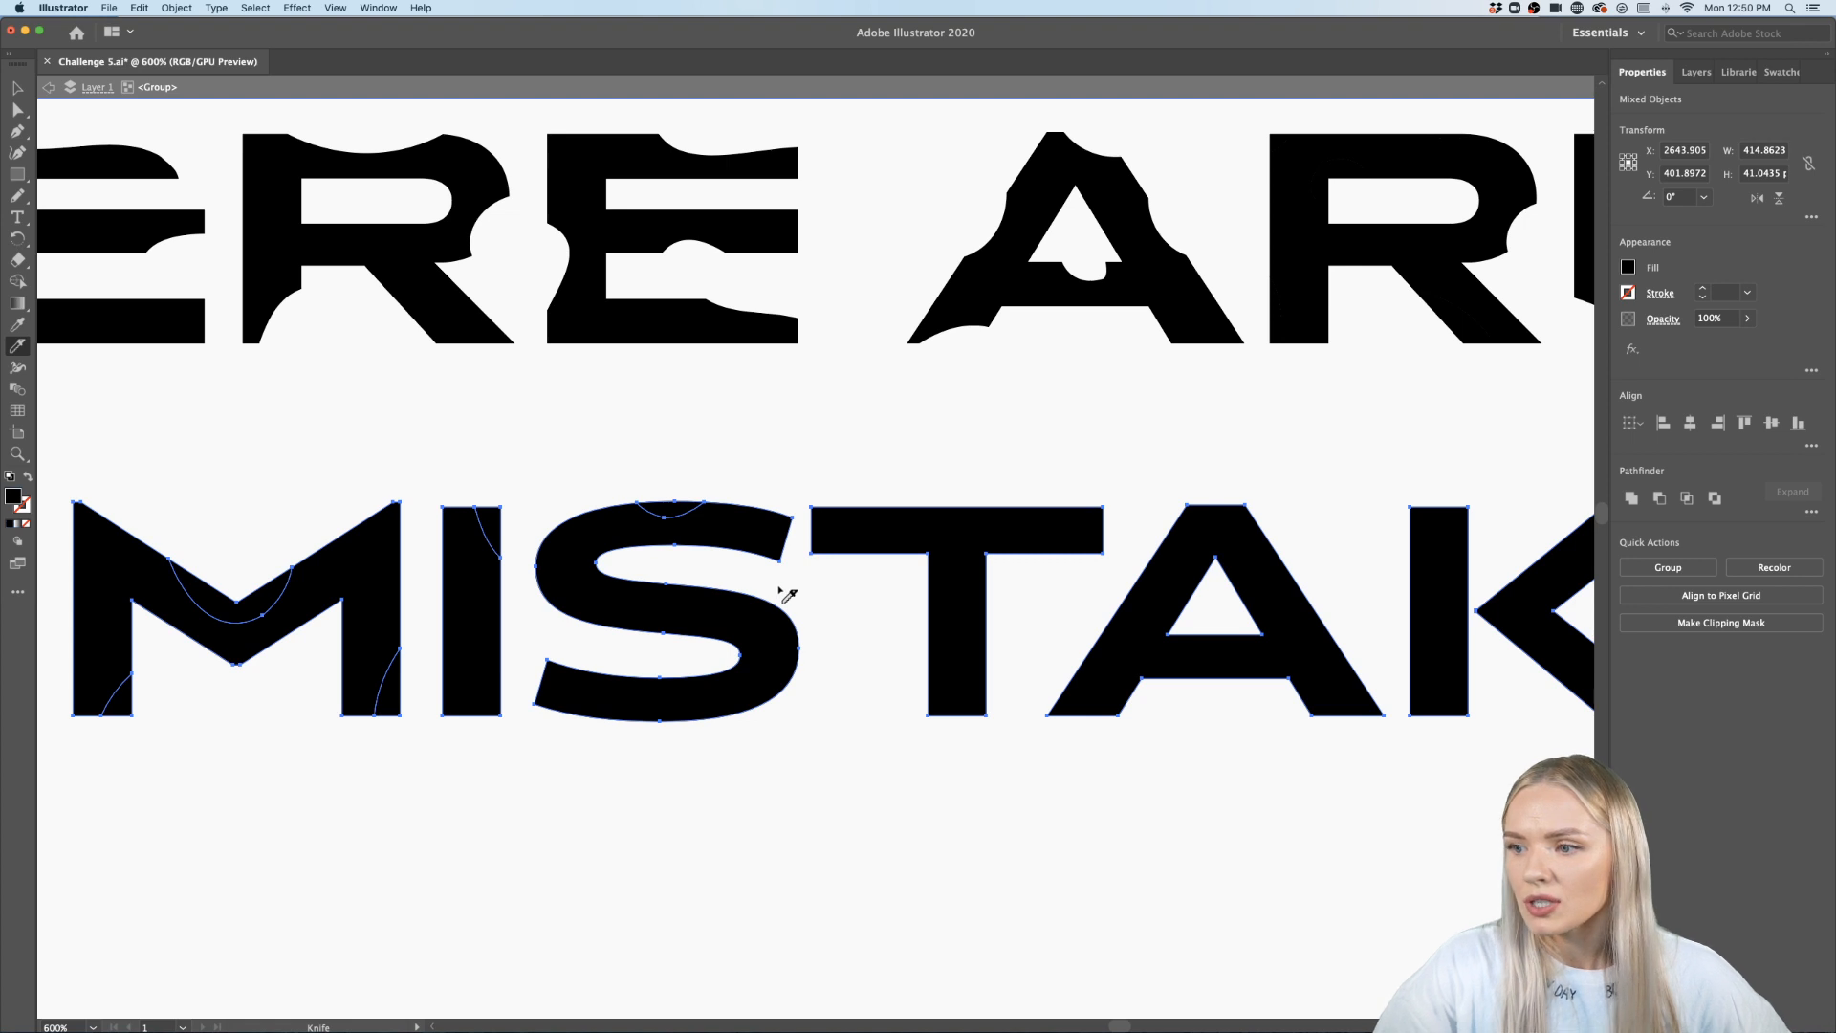
mouse_move(786, 596)
left_mouse_down()
mouse_move(767, 660)
mouse_move(803, 742)
left_mouse_up()
left_click_drag(572, 693, 535, 688)
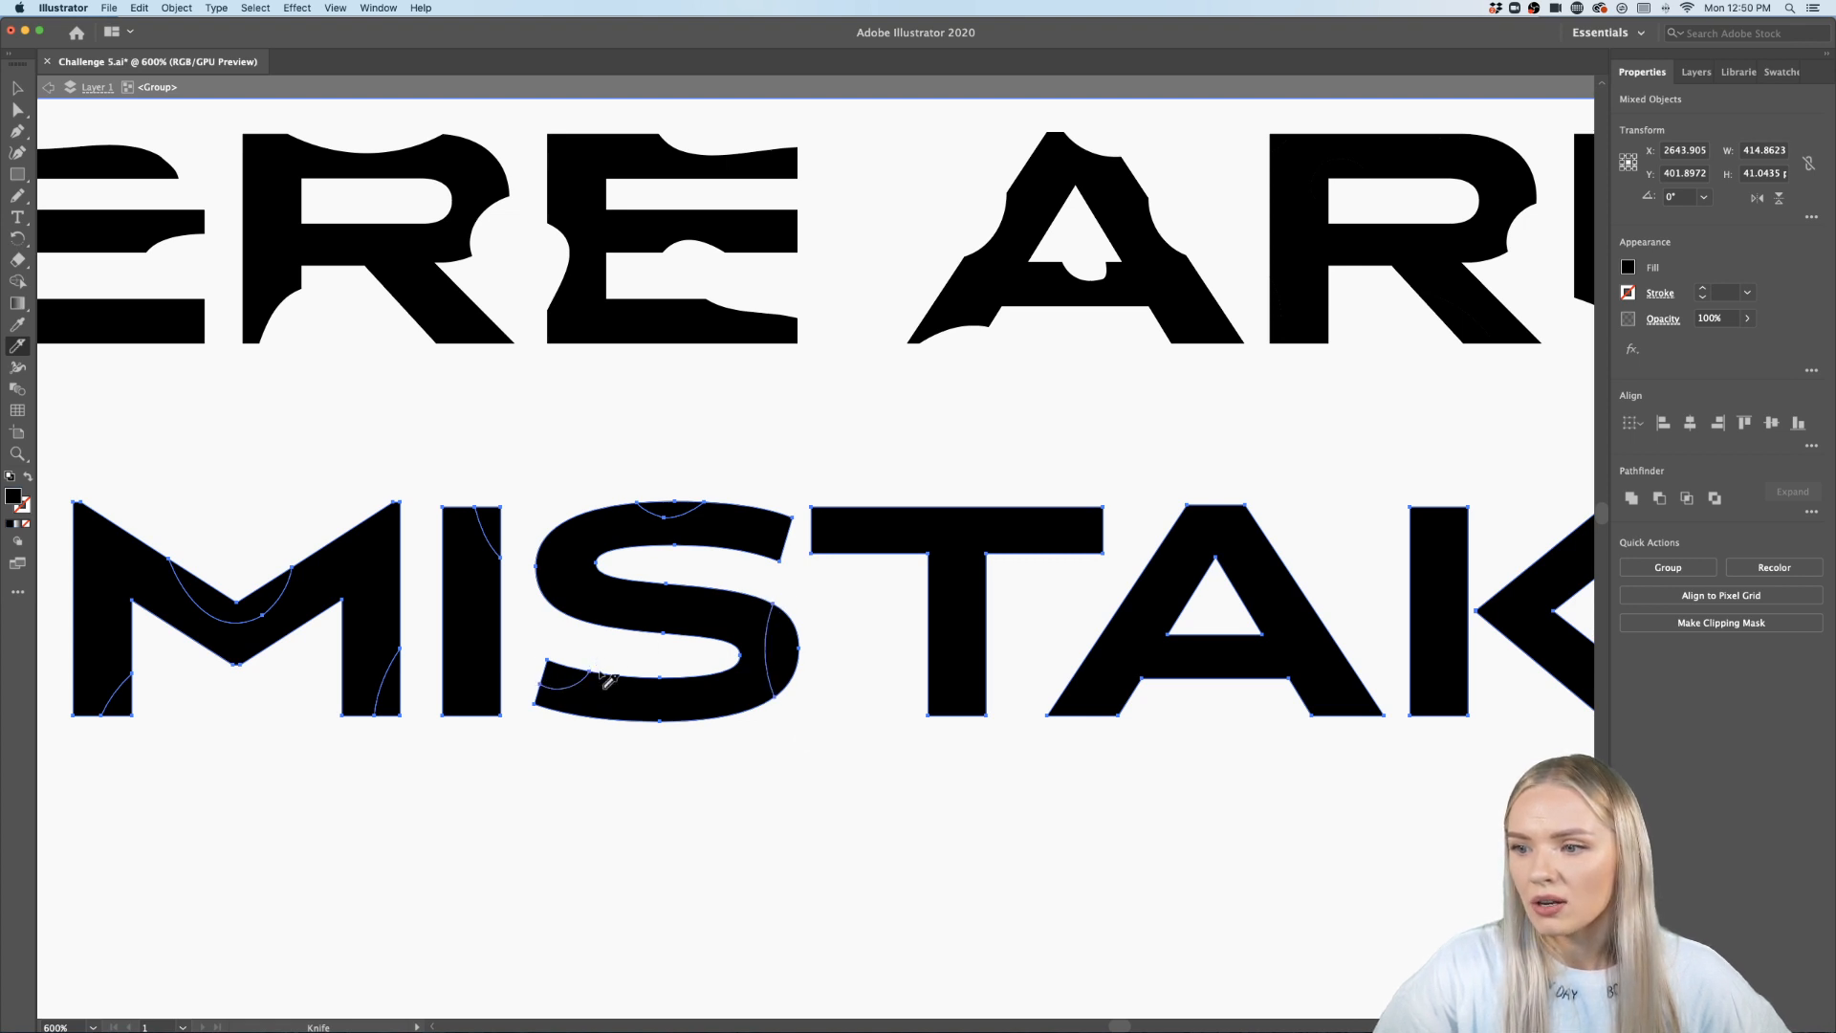
- Carve curved Knife cuts across the T and the A of MISTAKES
left_click_drag(849, 481, 996, 490)
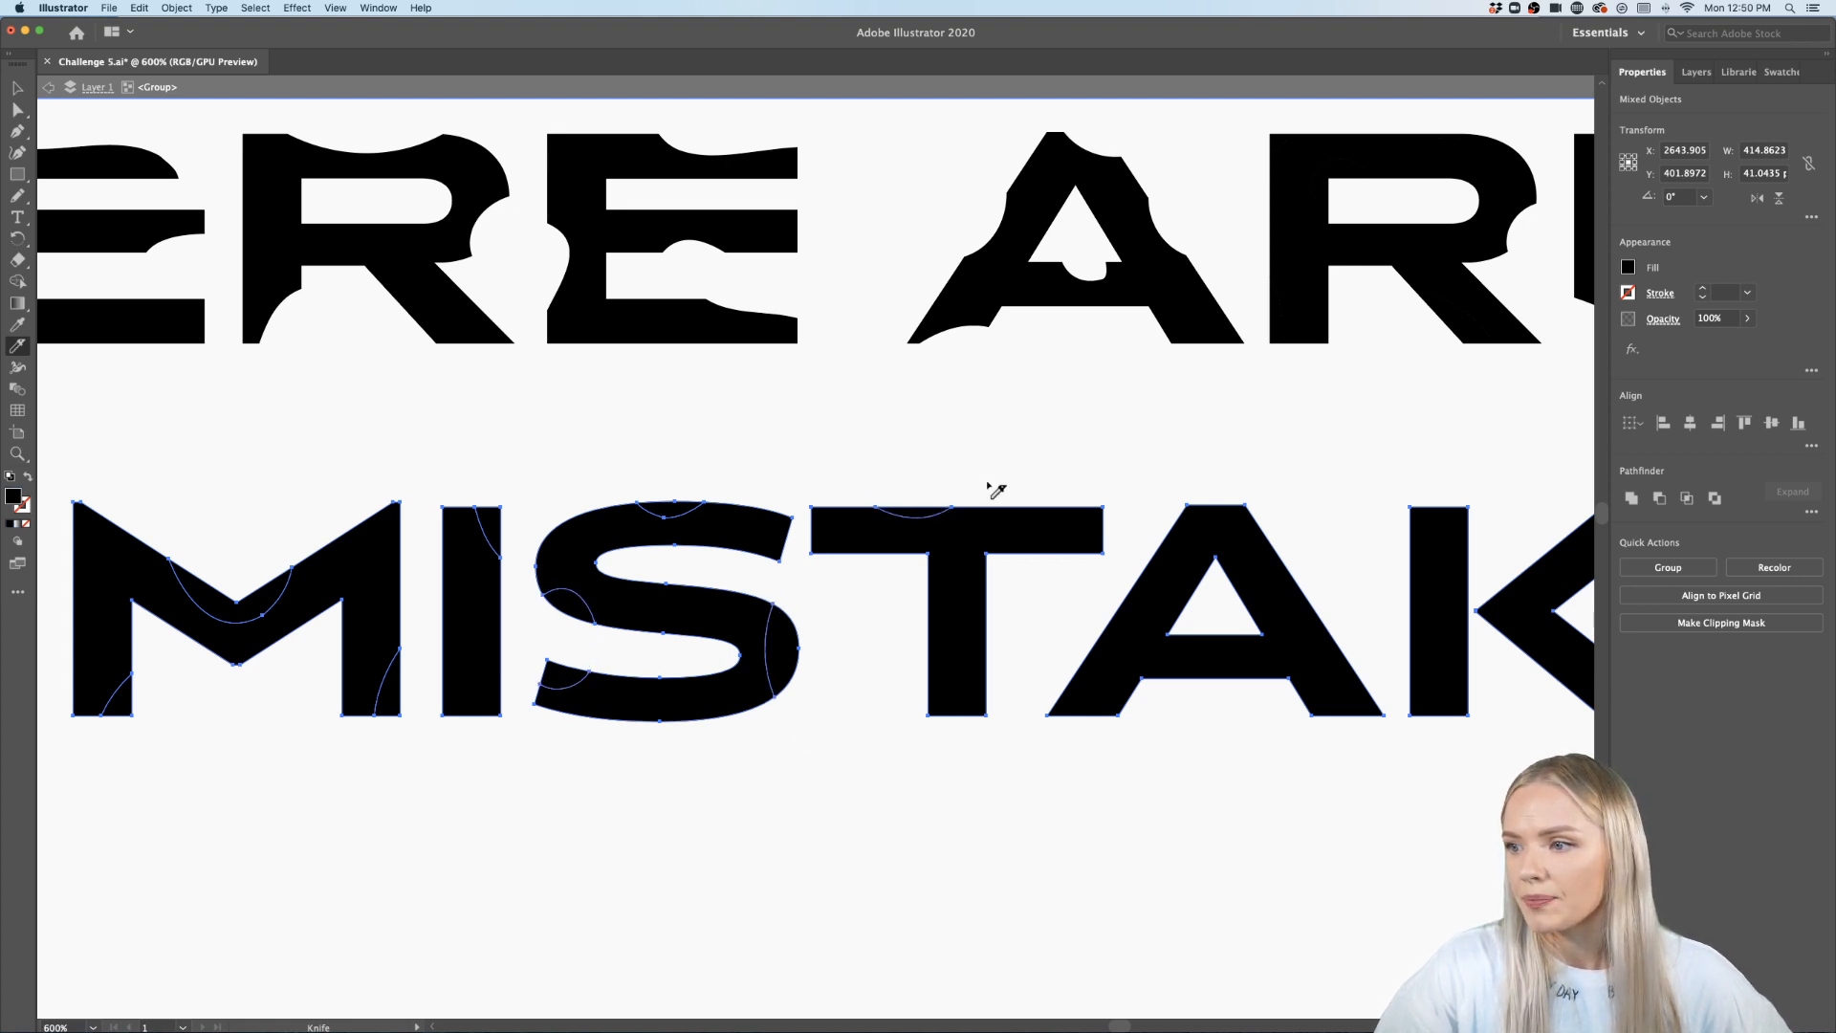
left_click_drag(1012, 642, 963, 725)
scroll(1176, 705, "right", 5)
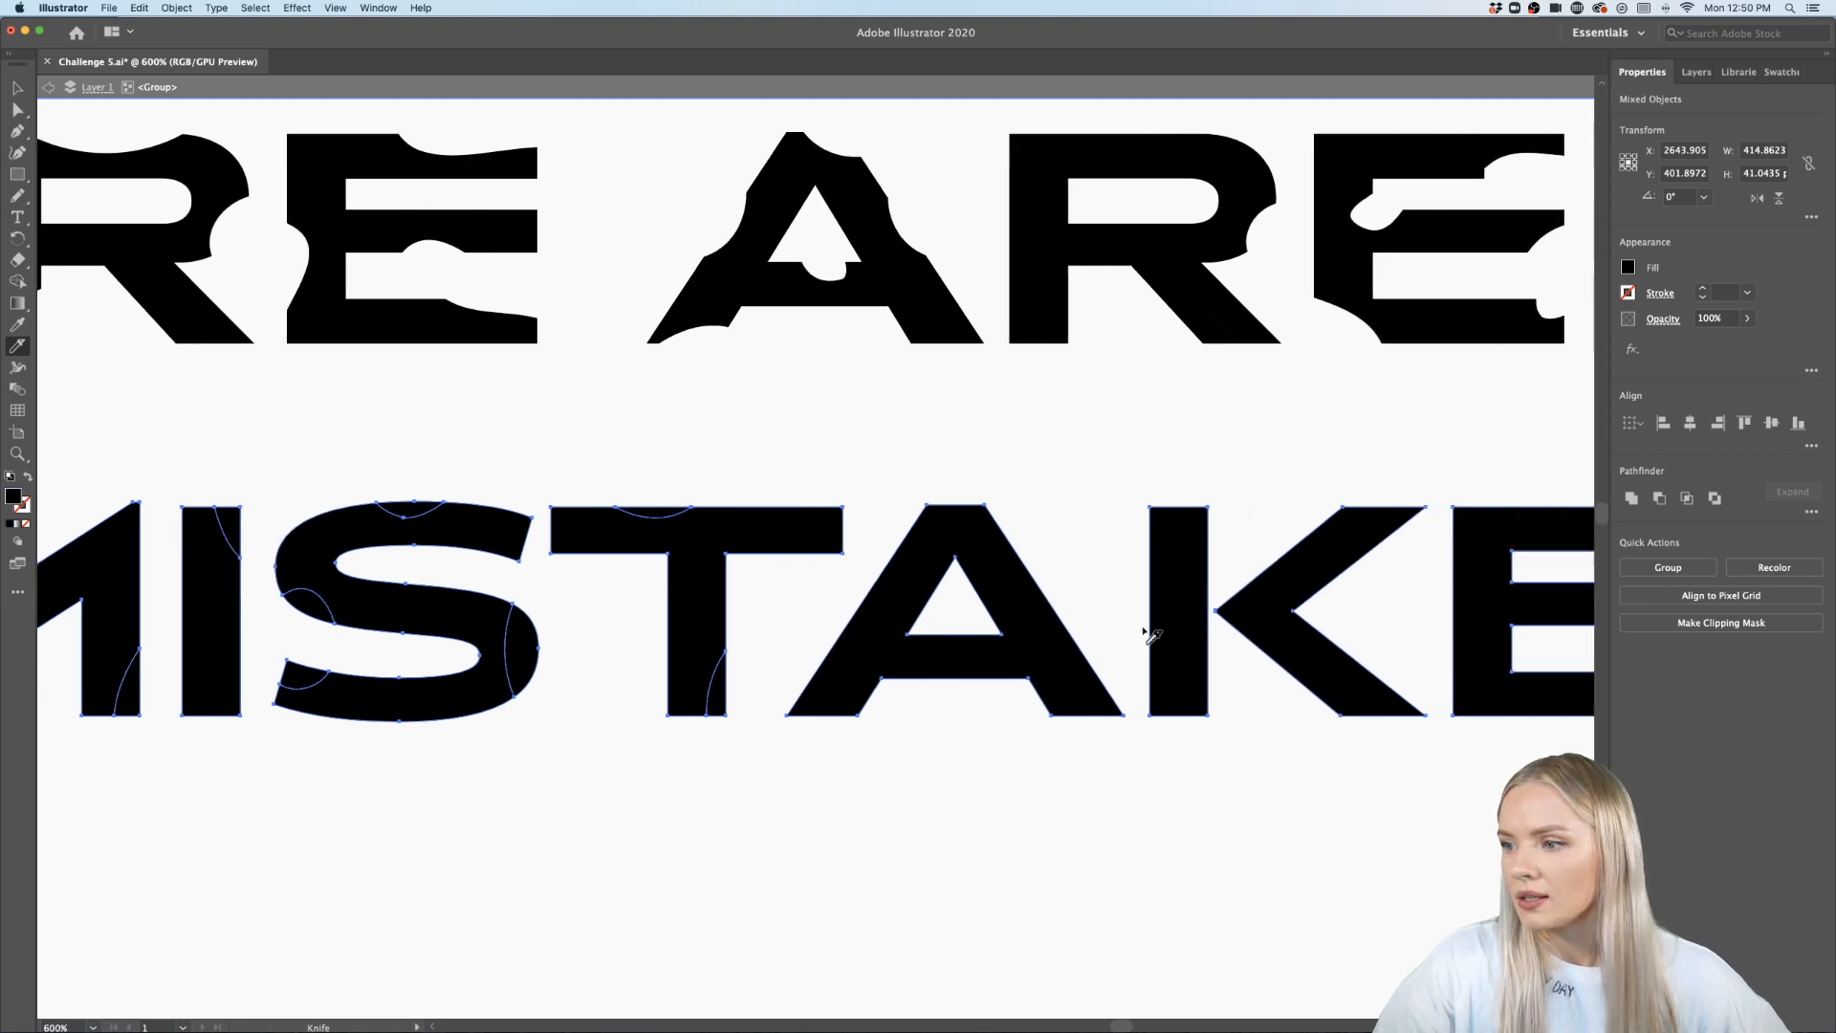
left_click_drag(1043, 590, 1126, 654)
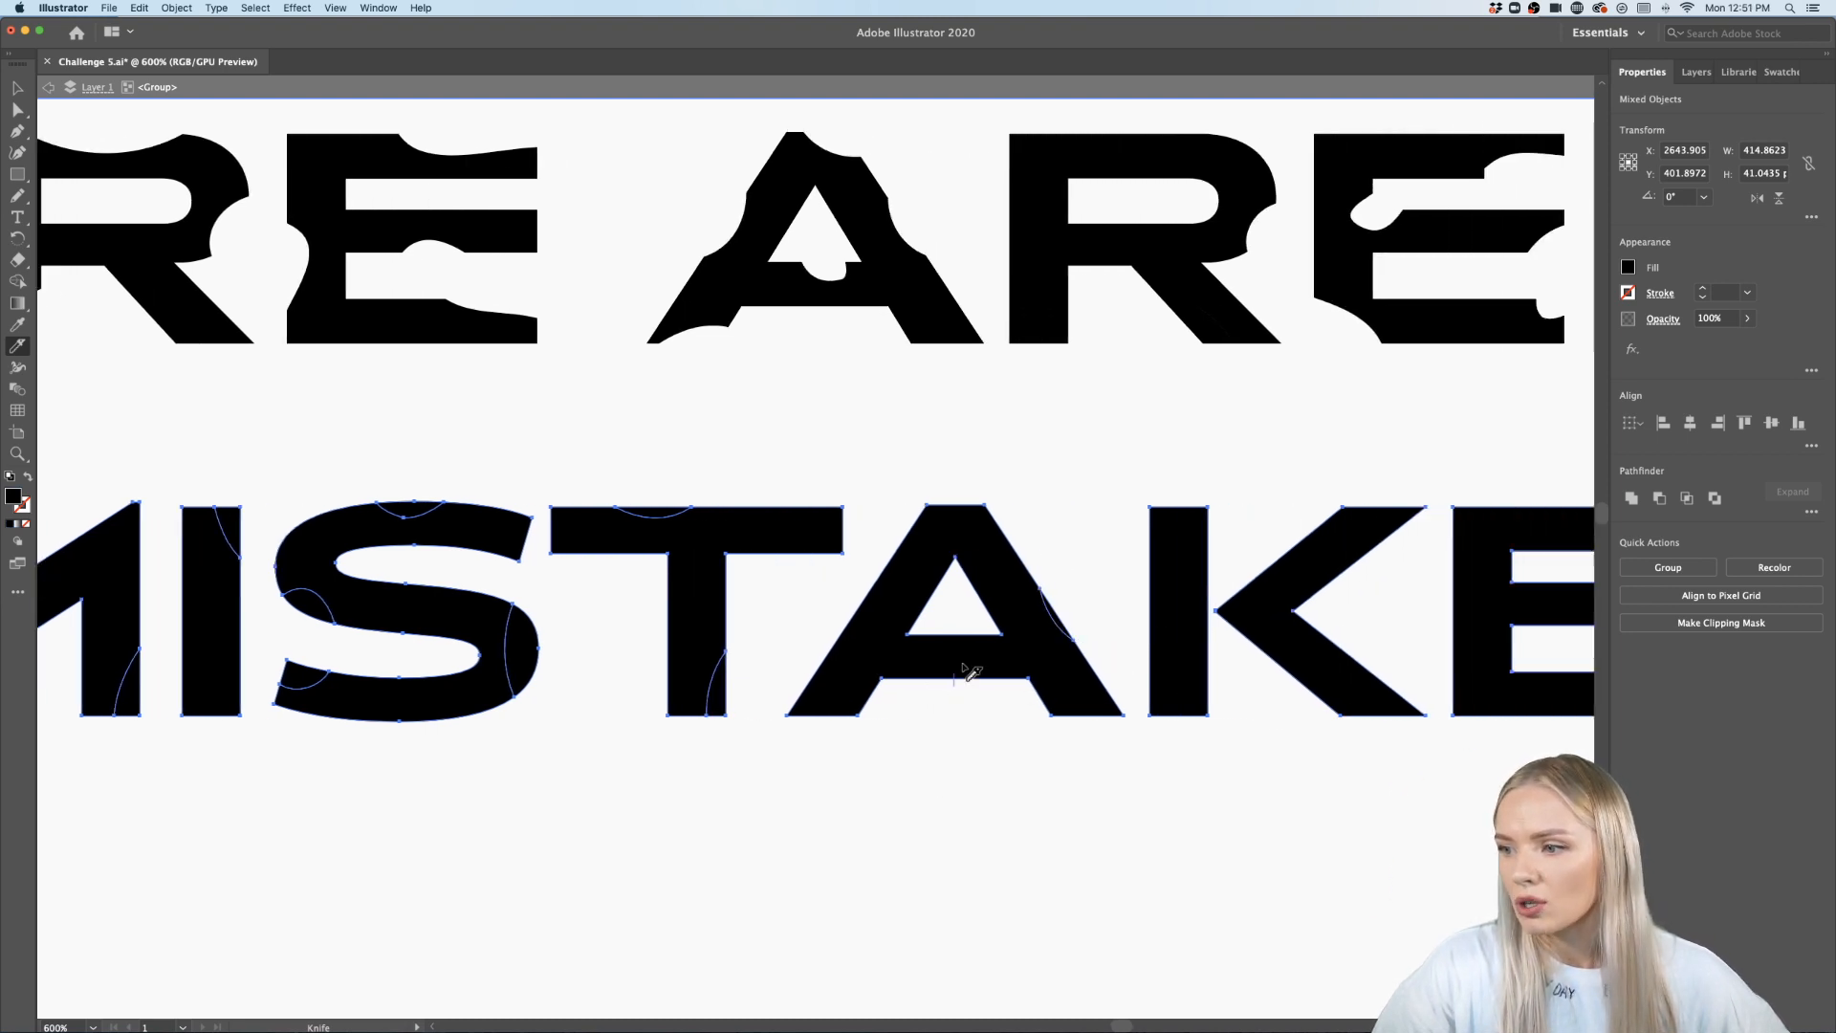
mouse_move(962, 666)
left_mouse_down()
mouse_move(1023, 669)
mouse_move(1033, 718)
left_mouse_up()
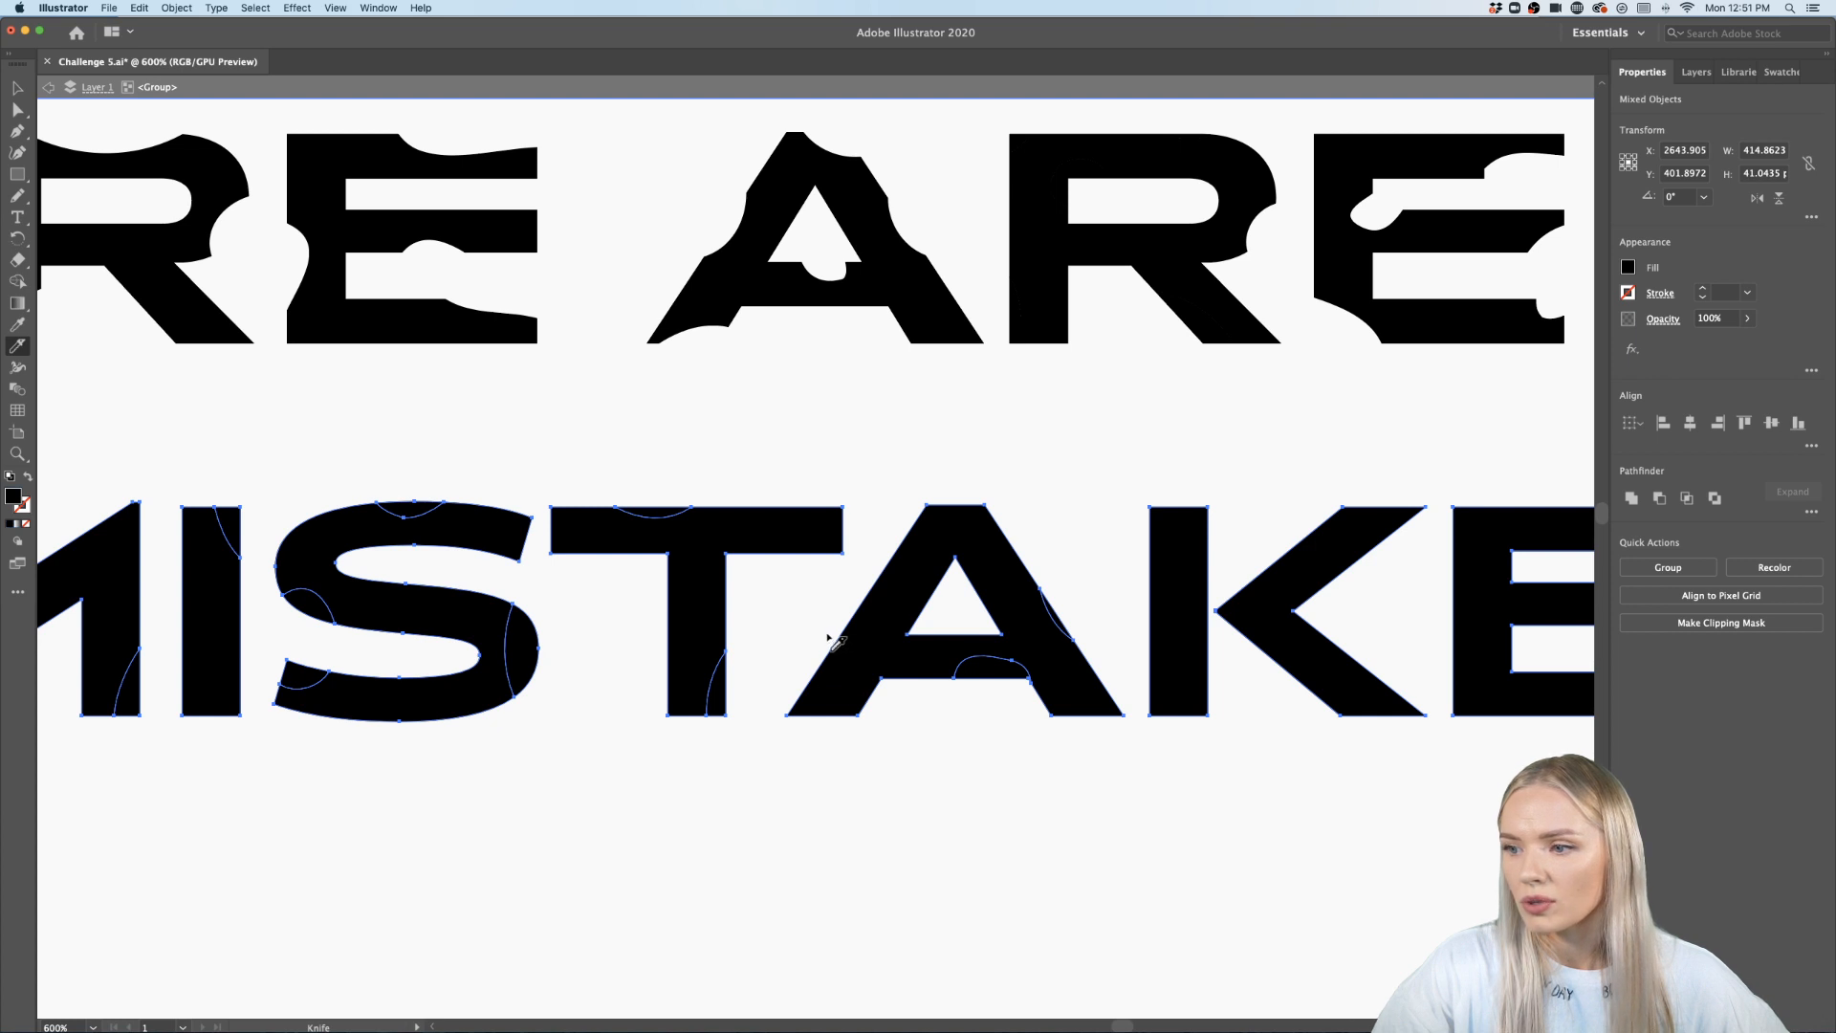
left_click_drag(830, 639, 804, 758)
- Carve curved Knife cuts across the K and the E of MISTAKES
scroll(877, 761, "right", 5)
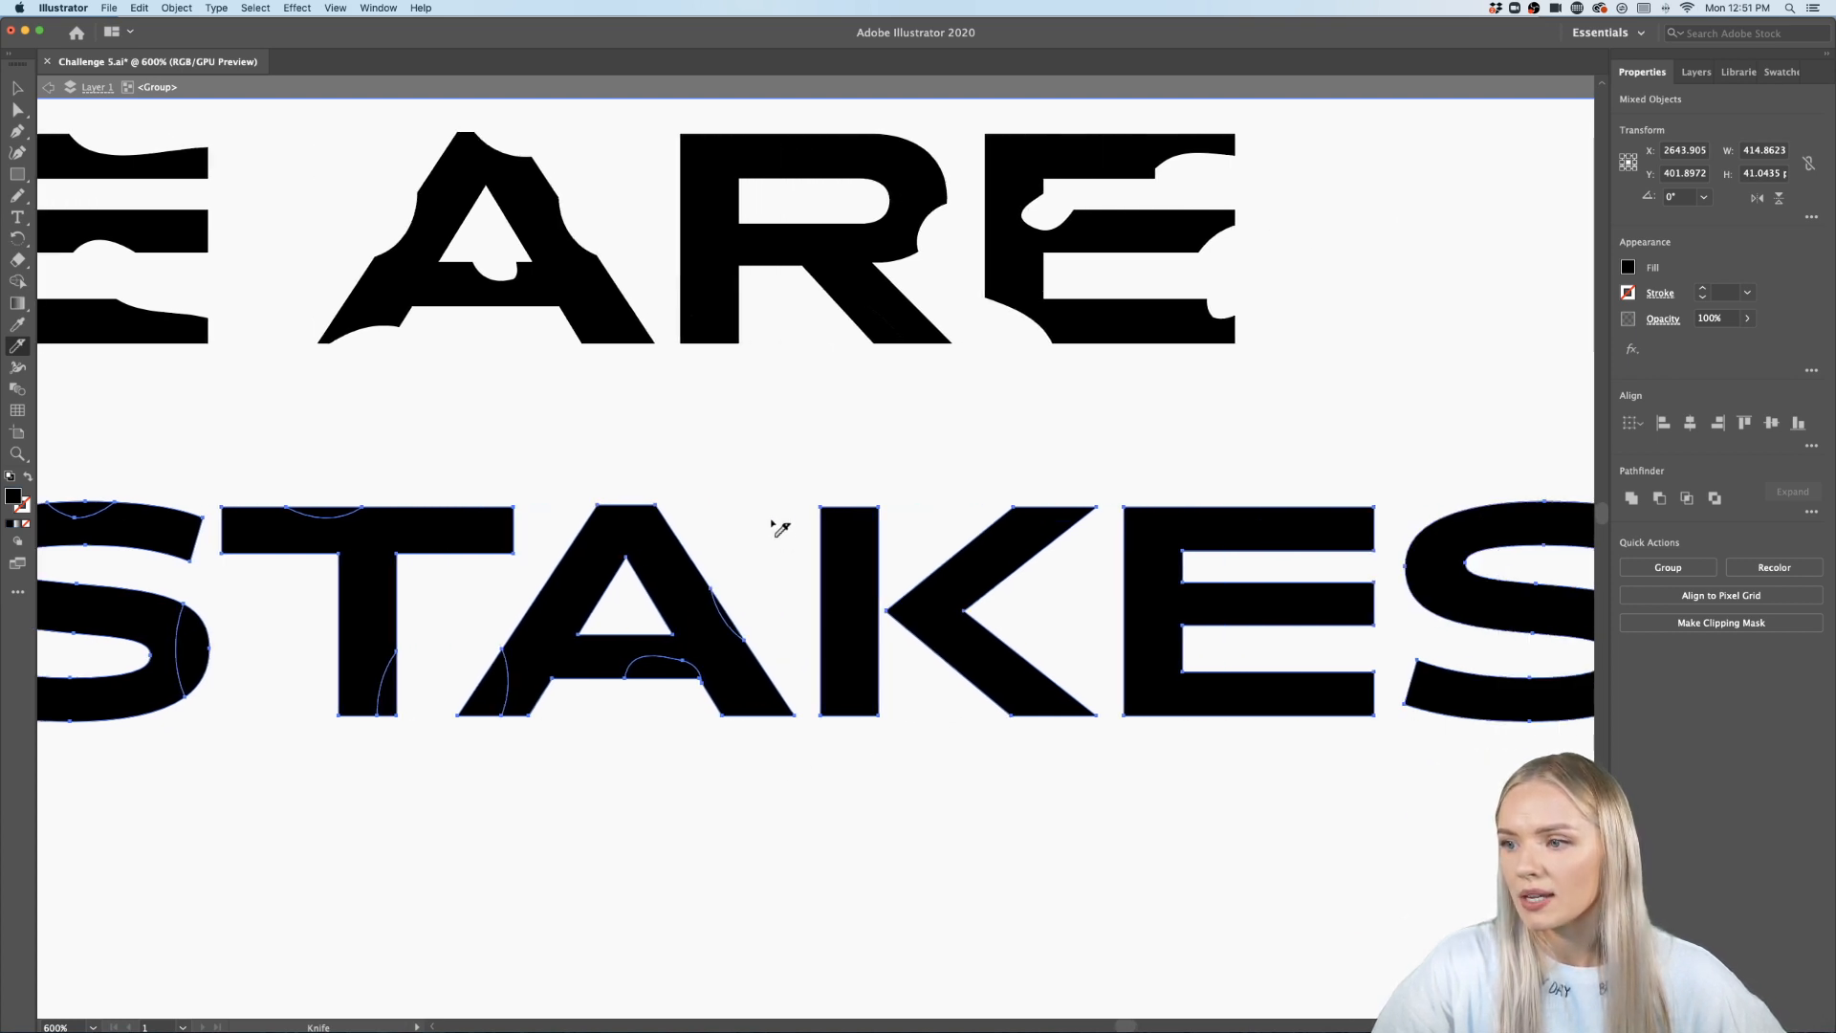
left_click_drag(780, 529, 854, 484)
mouse_move(904, 571)
left_mouse_down()
mouse_move(894, 680)
mouse_move(808, 712)
left_mouse_up()
scroll(877, 778, "right", 2)
scroll(894, 727, "right", 2)
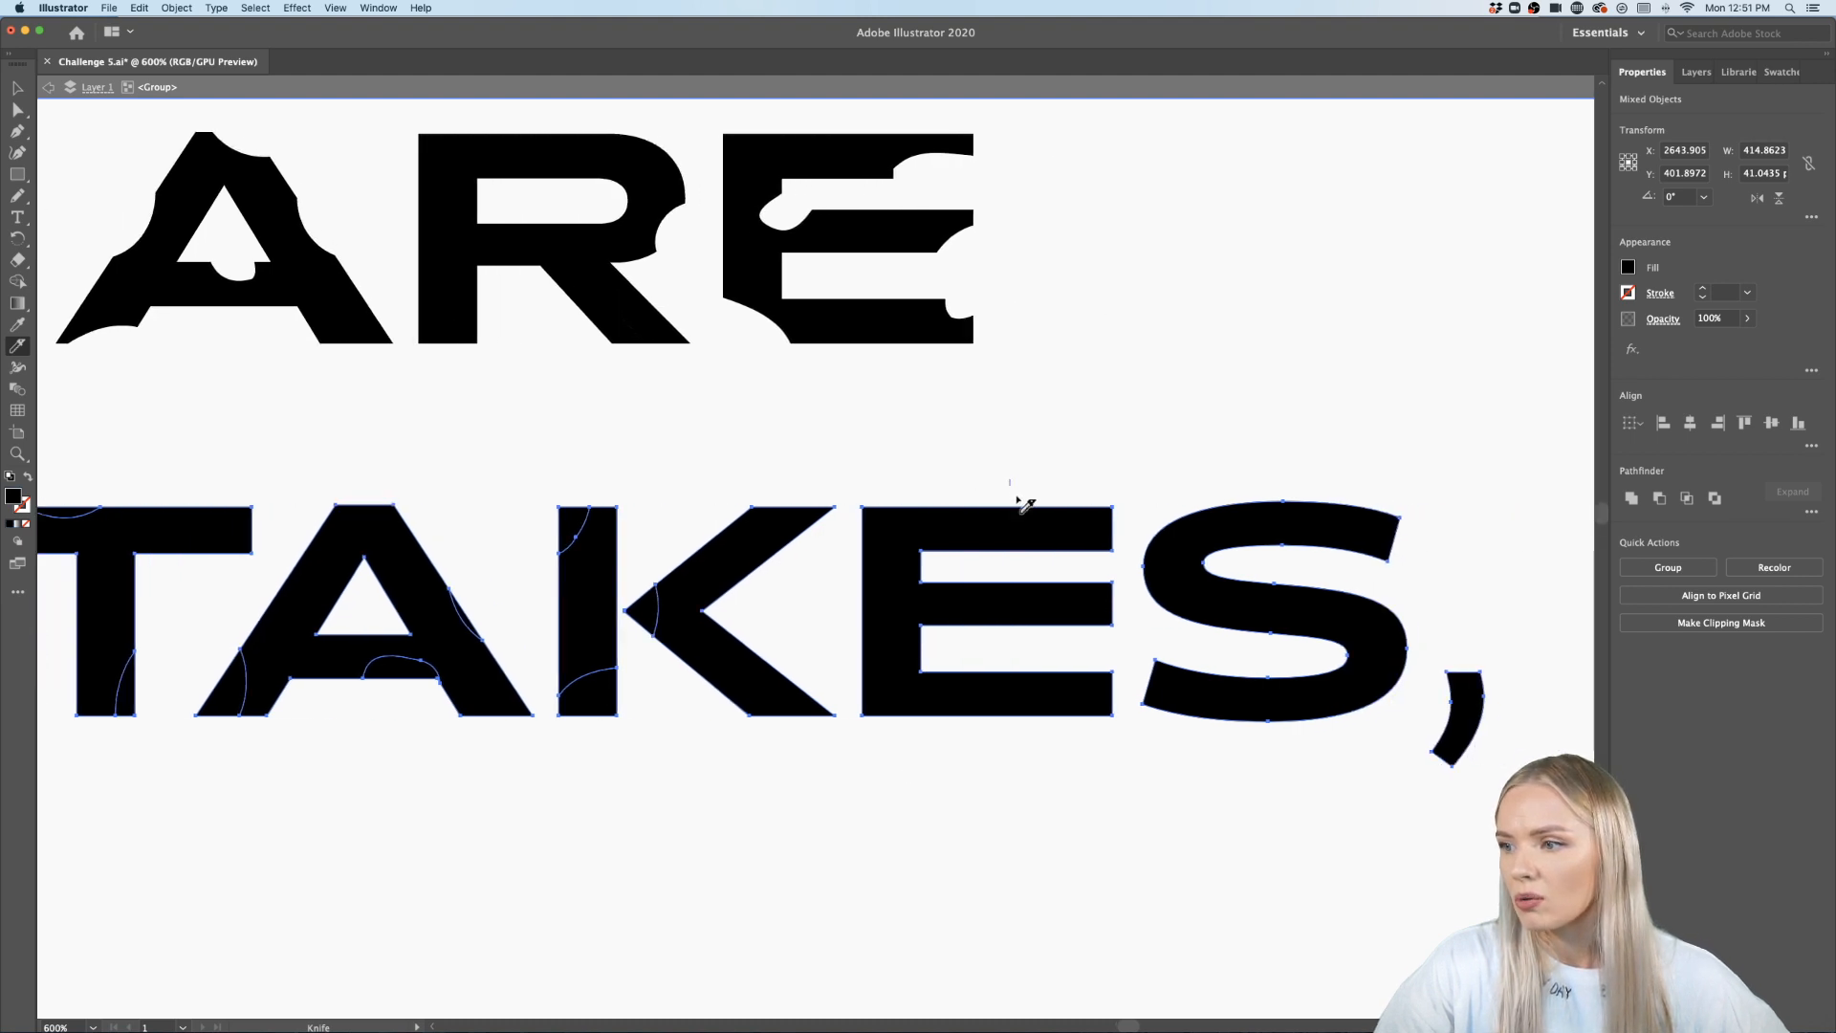
mouse_move(1017, 500)
left_mouse_down()
mouse_move(1082, 553)
mouse_move(1128, 550)
left_mouse_up()
mouse_move(1015, 634)
left_mouse_down()
mouse_move(1034, 591)
mouse_move(1074, 642)
left_mouse_up()
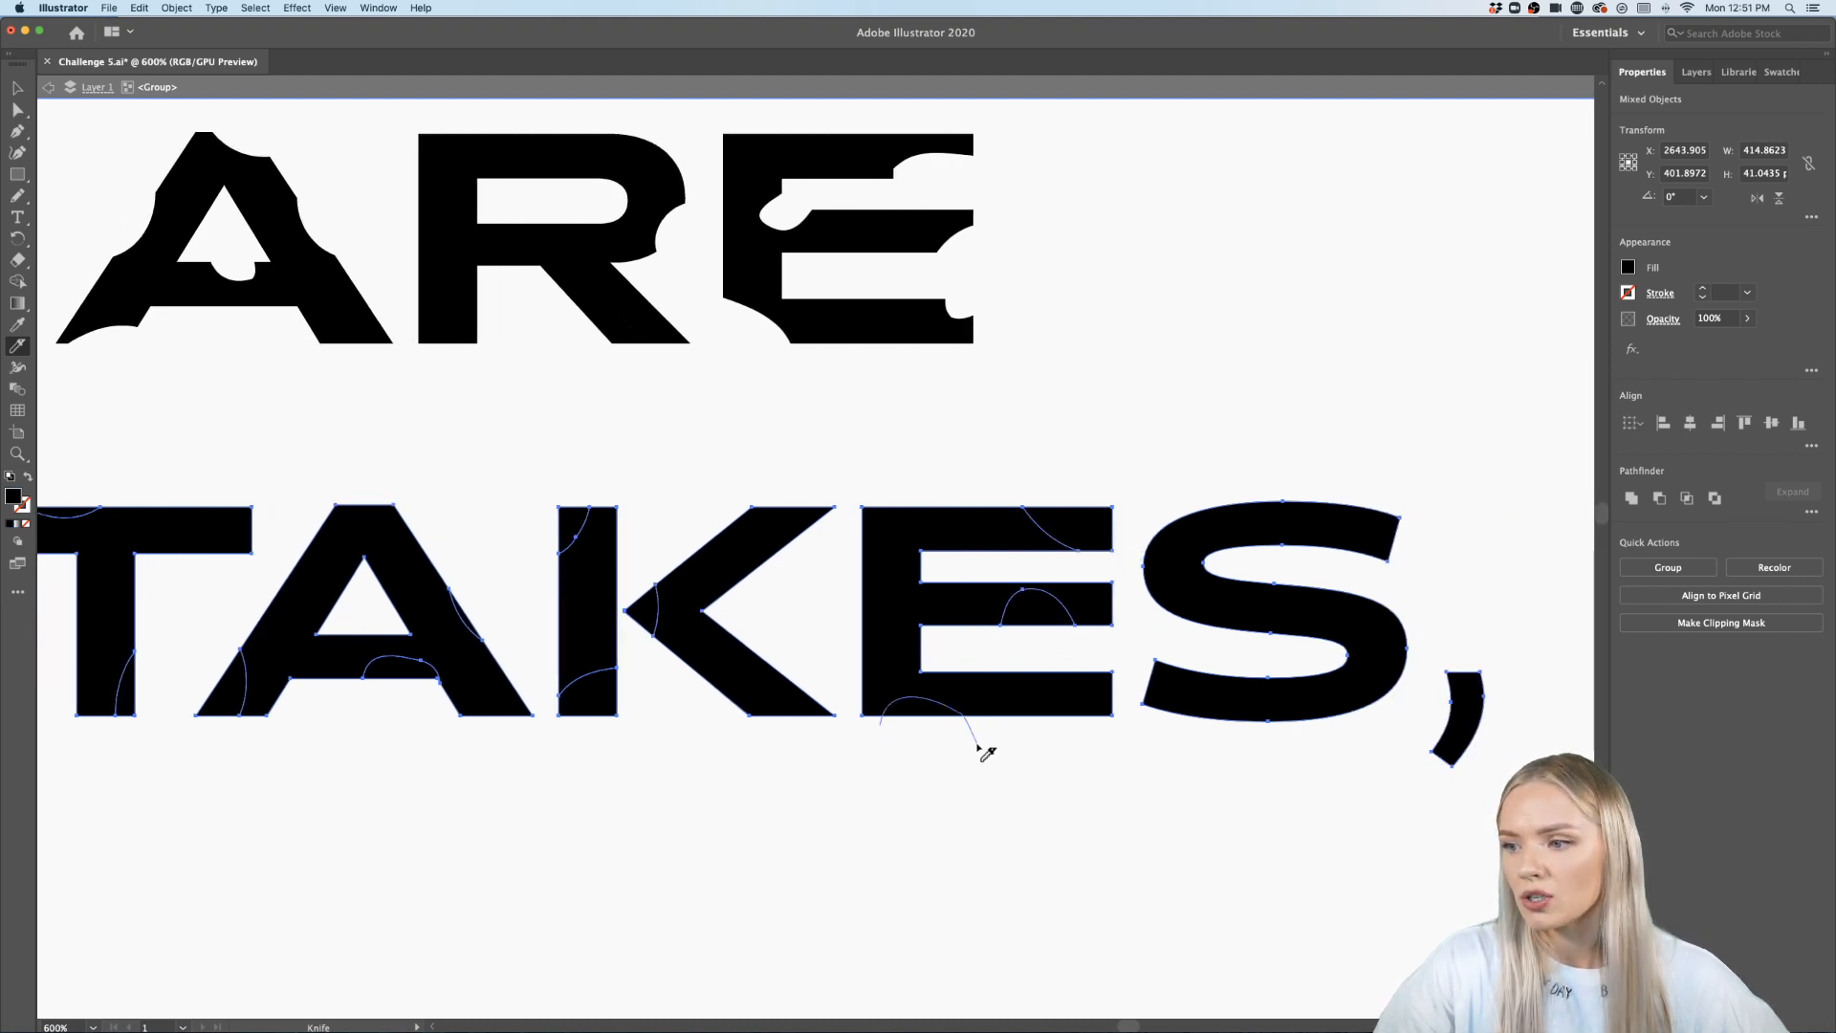
- Switch to the Selection tool, enter the MISTAKES group and delete the cut fragment at the bottom of the S
left_click_drag(979, 748, 981, 748)
scroll(1052, 736, "right", 5)
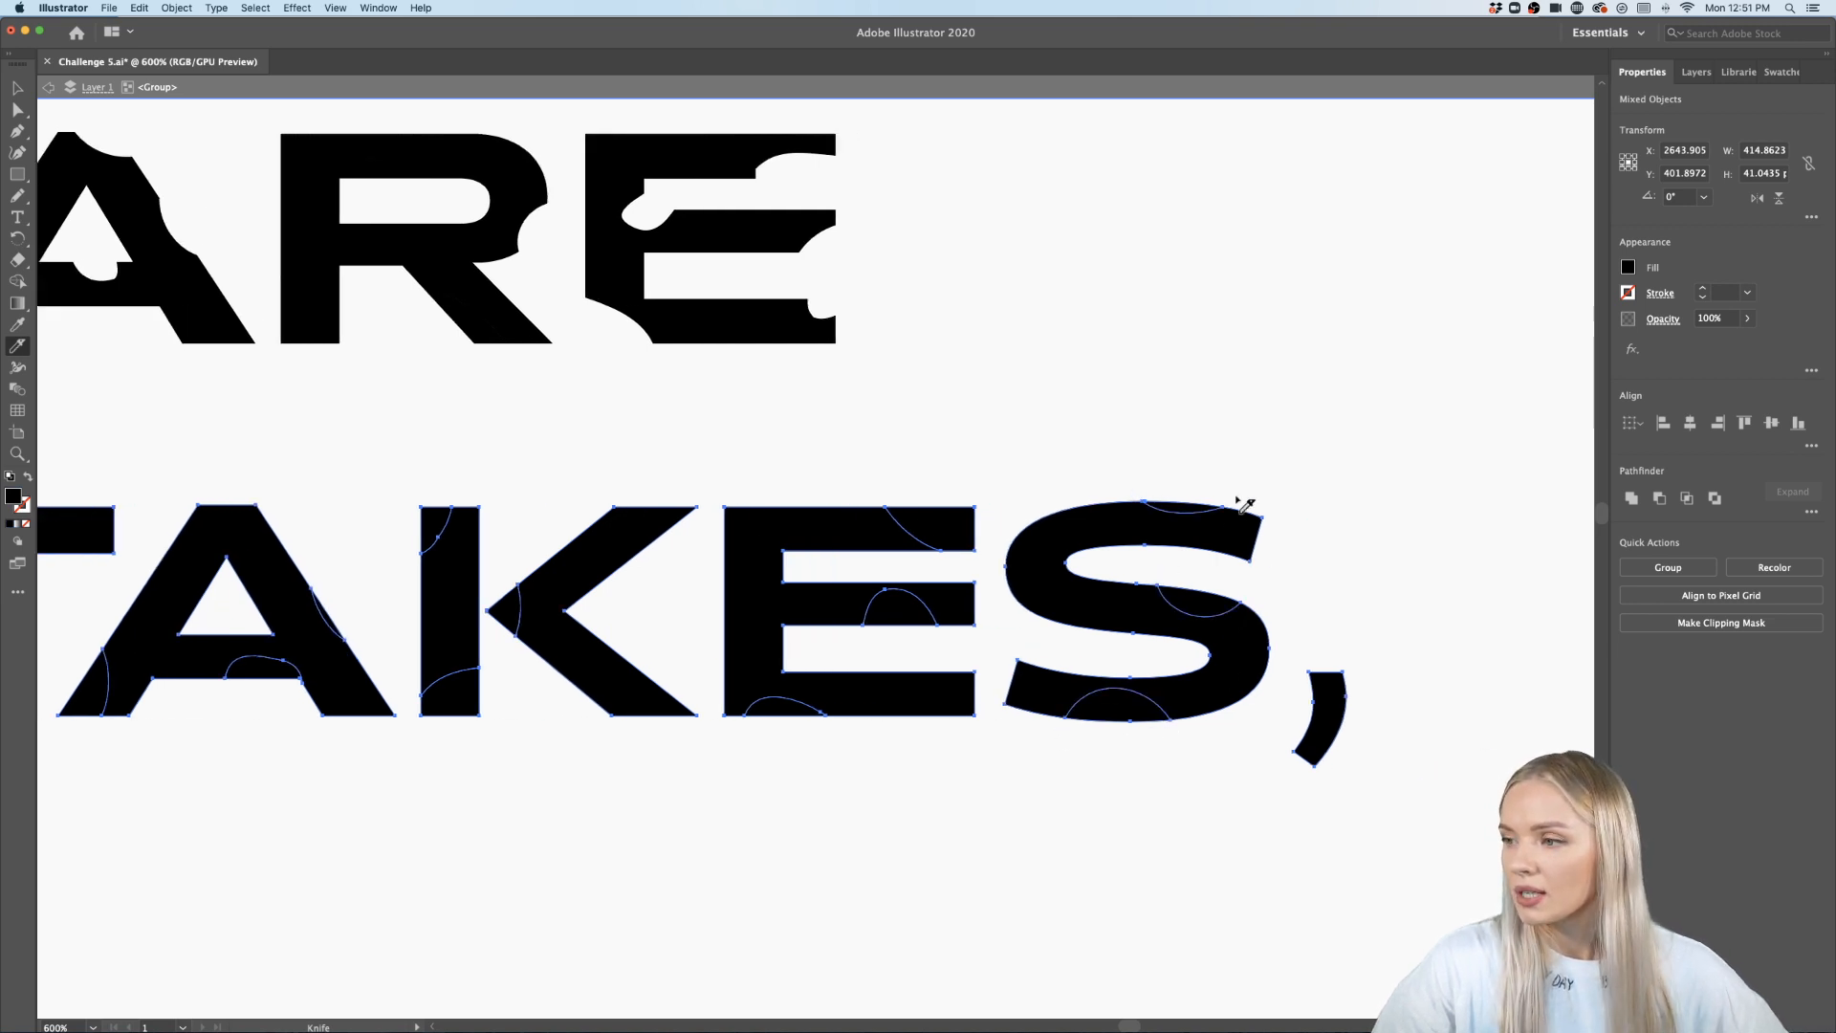
scroll(1243, 504, "down", 3)
scroll(1243, 504, "left", 3)
scroll(1243, 503, "up", 3)
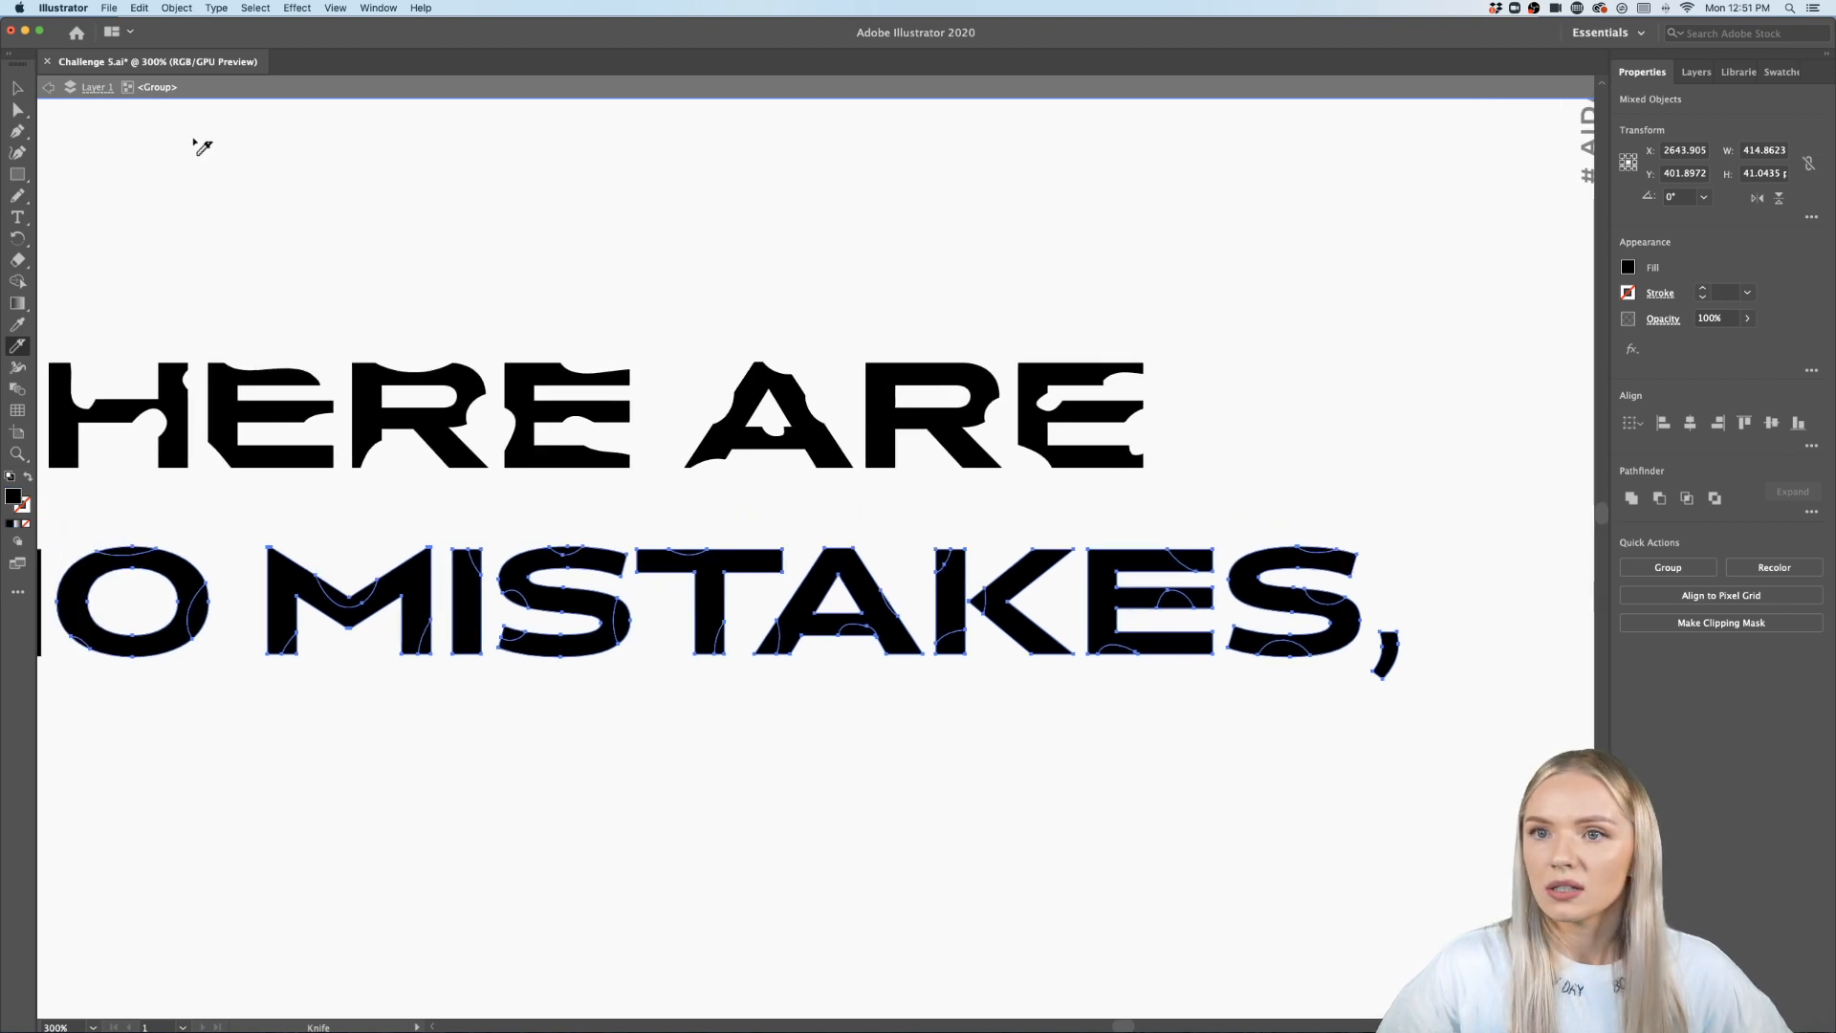
left_click(26, 88)
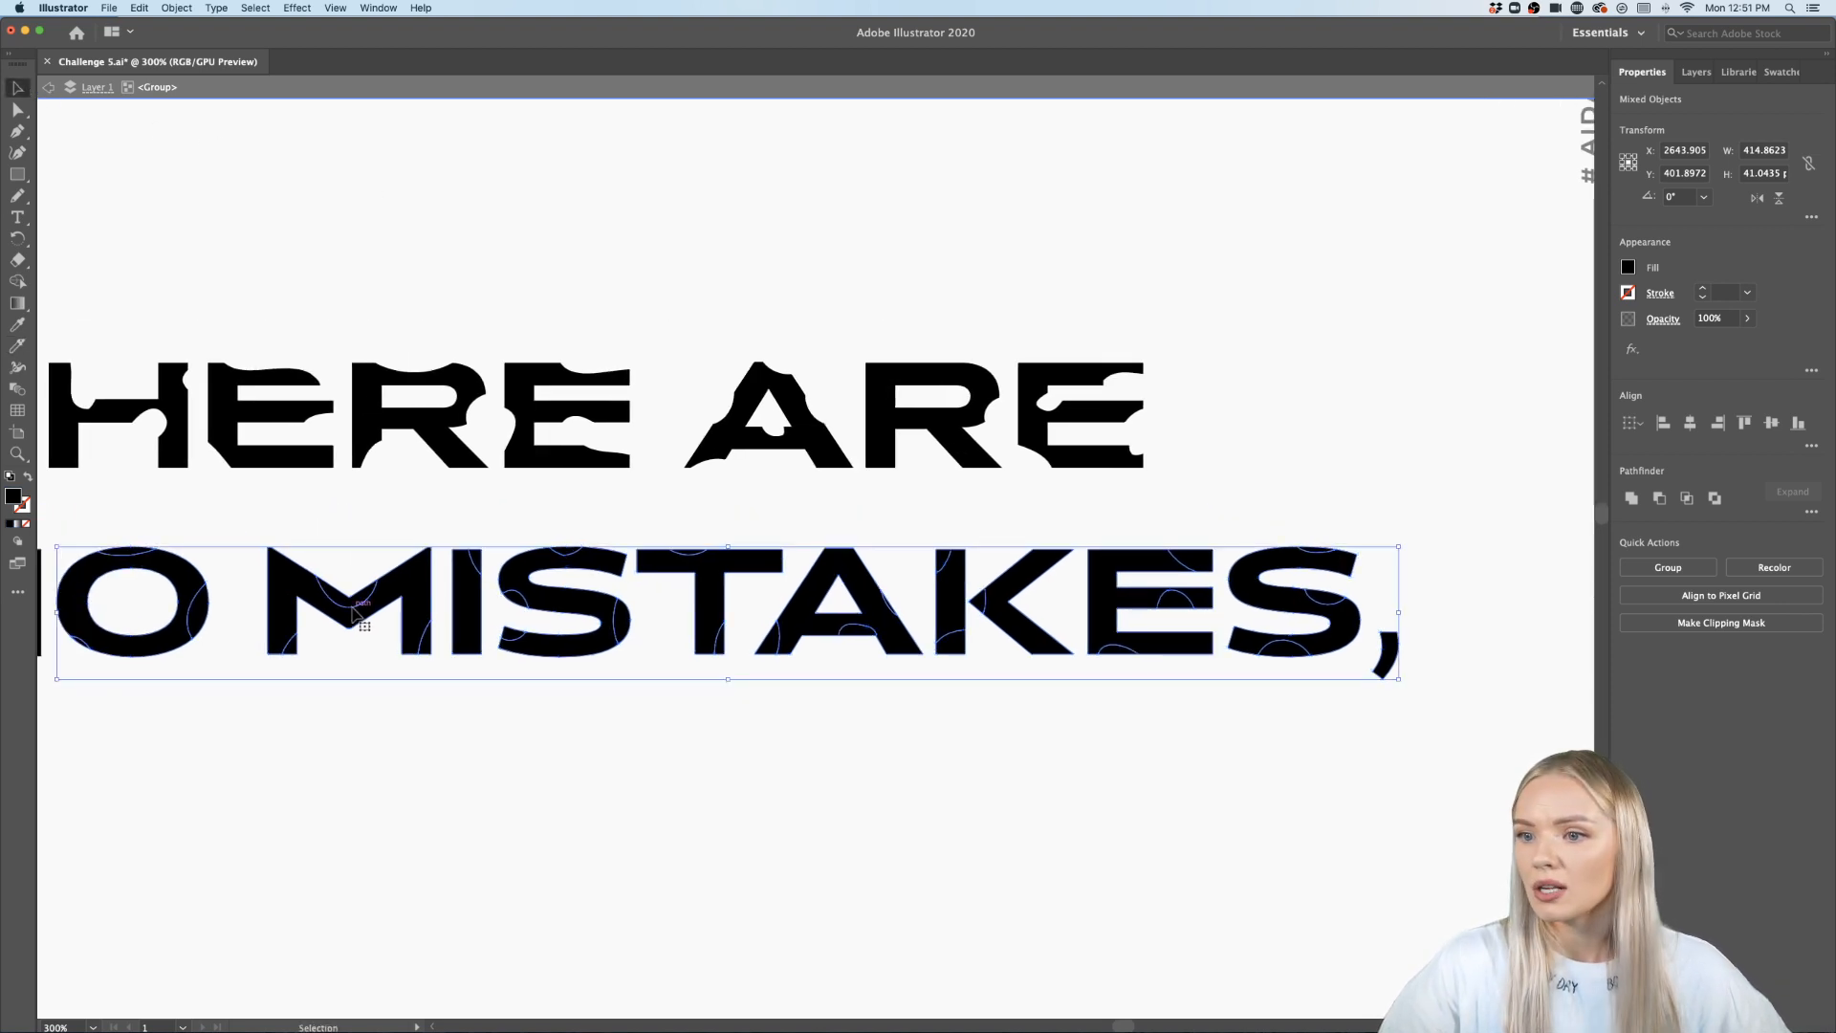
scroll(373, 623, "up", 1)
scroll(373, 624, "left", 1)
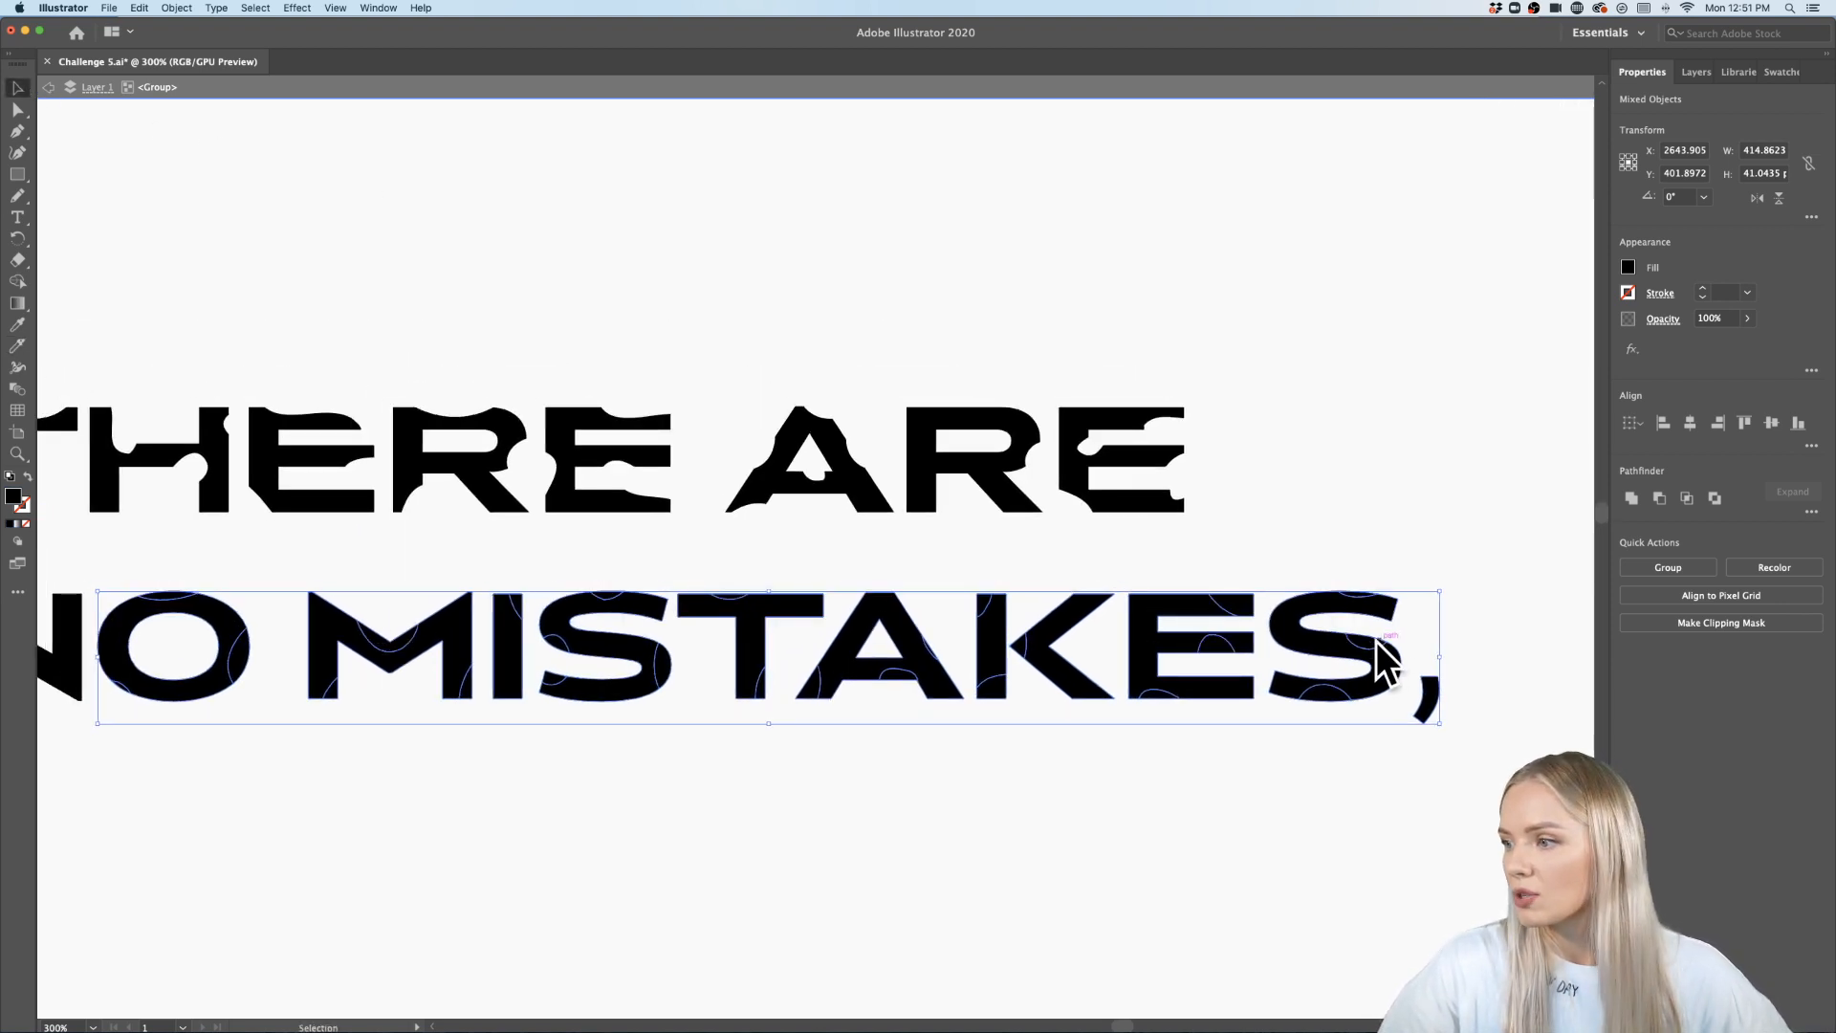
double_click(1377, 652)
double_click(1415, 592)
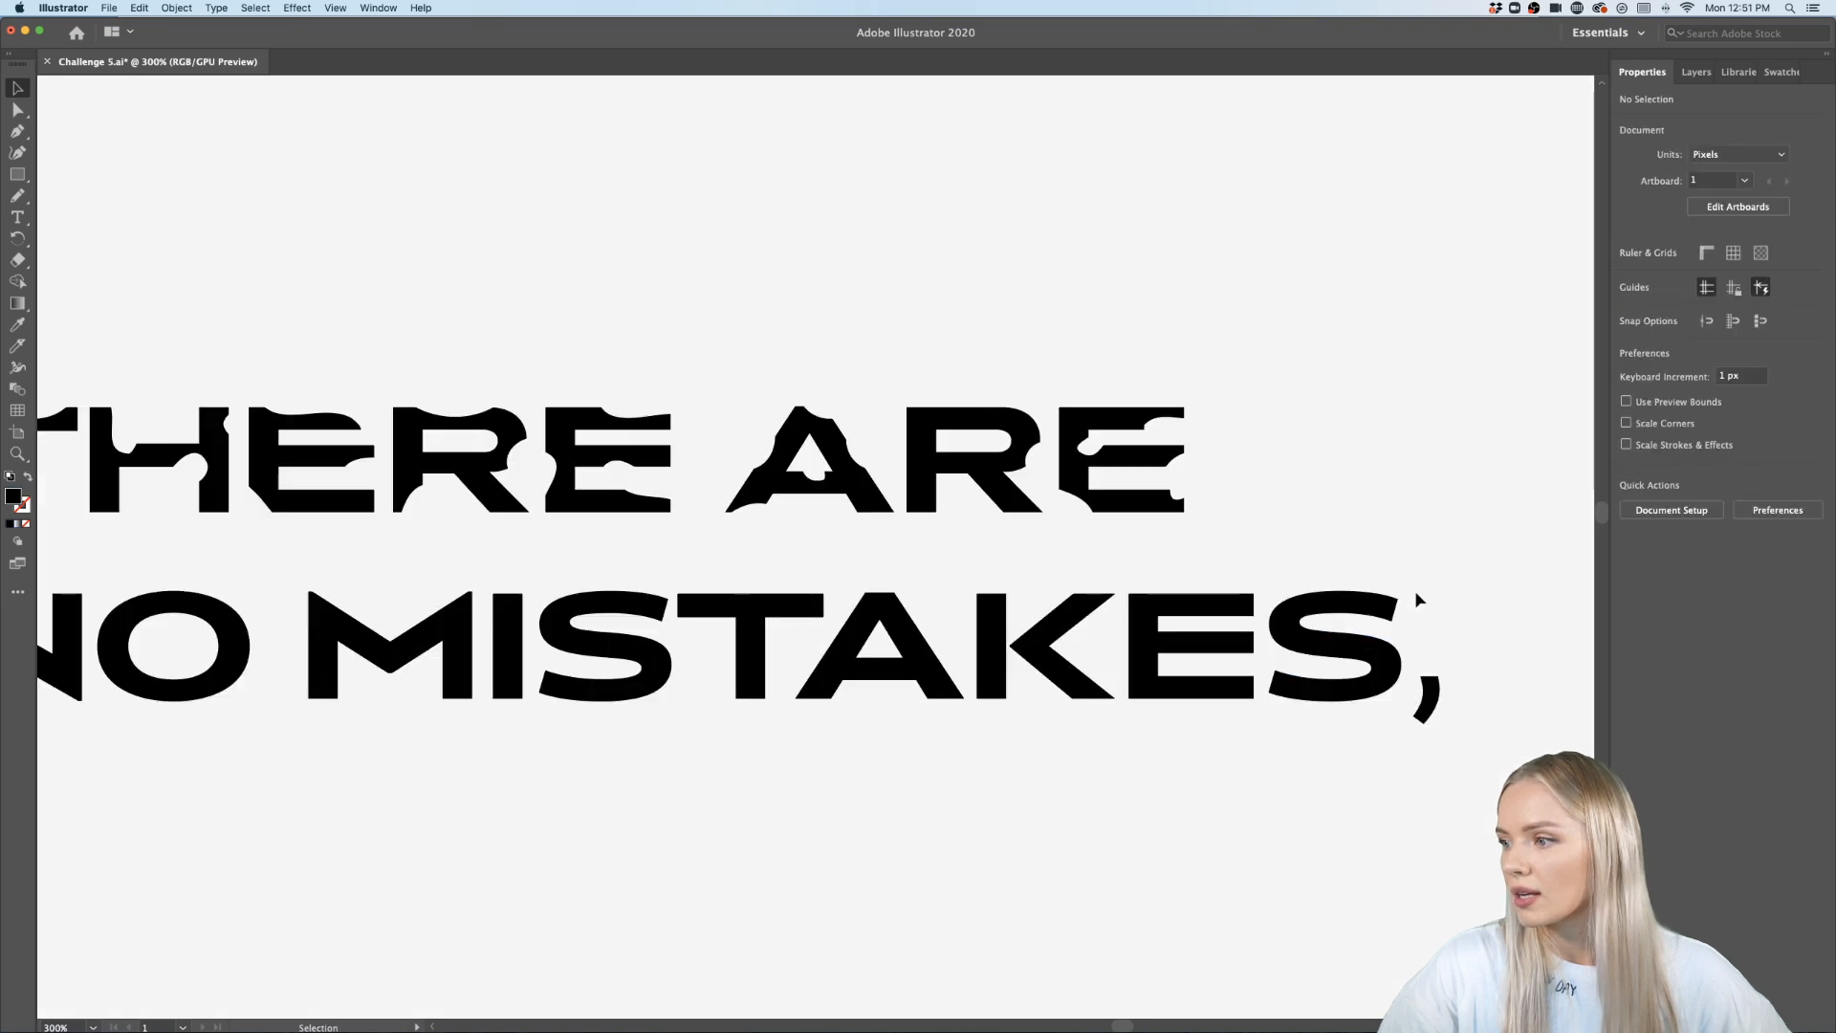
scroll(1415, 592, "right", 4)
scroll(1266, 697, "up", 1)
left_click(1174, 633)
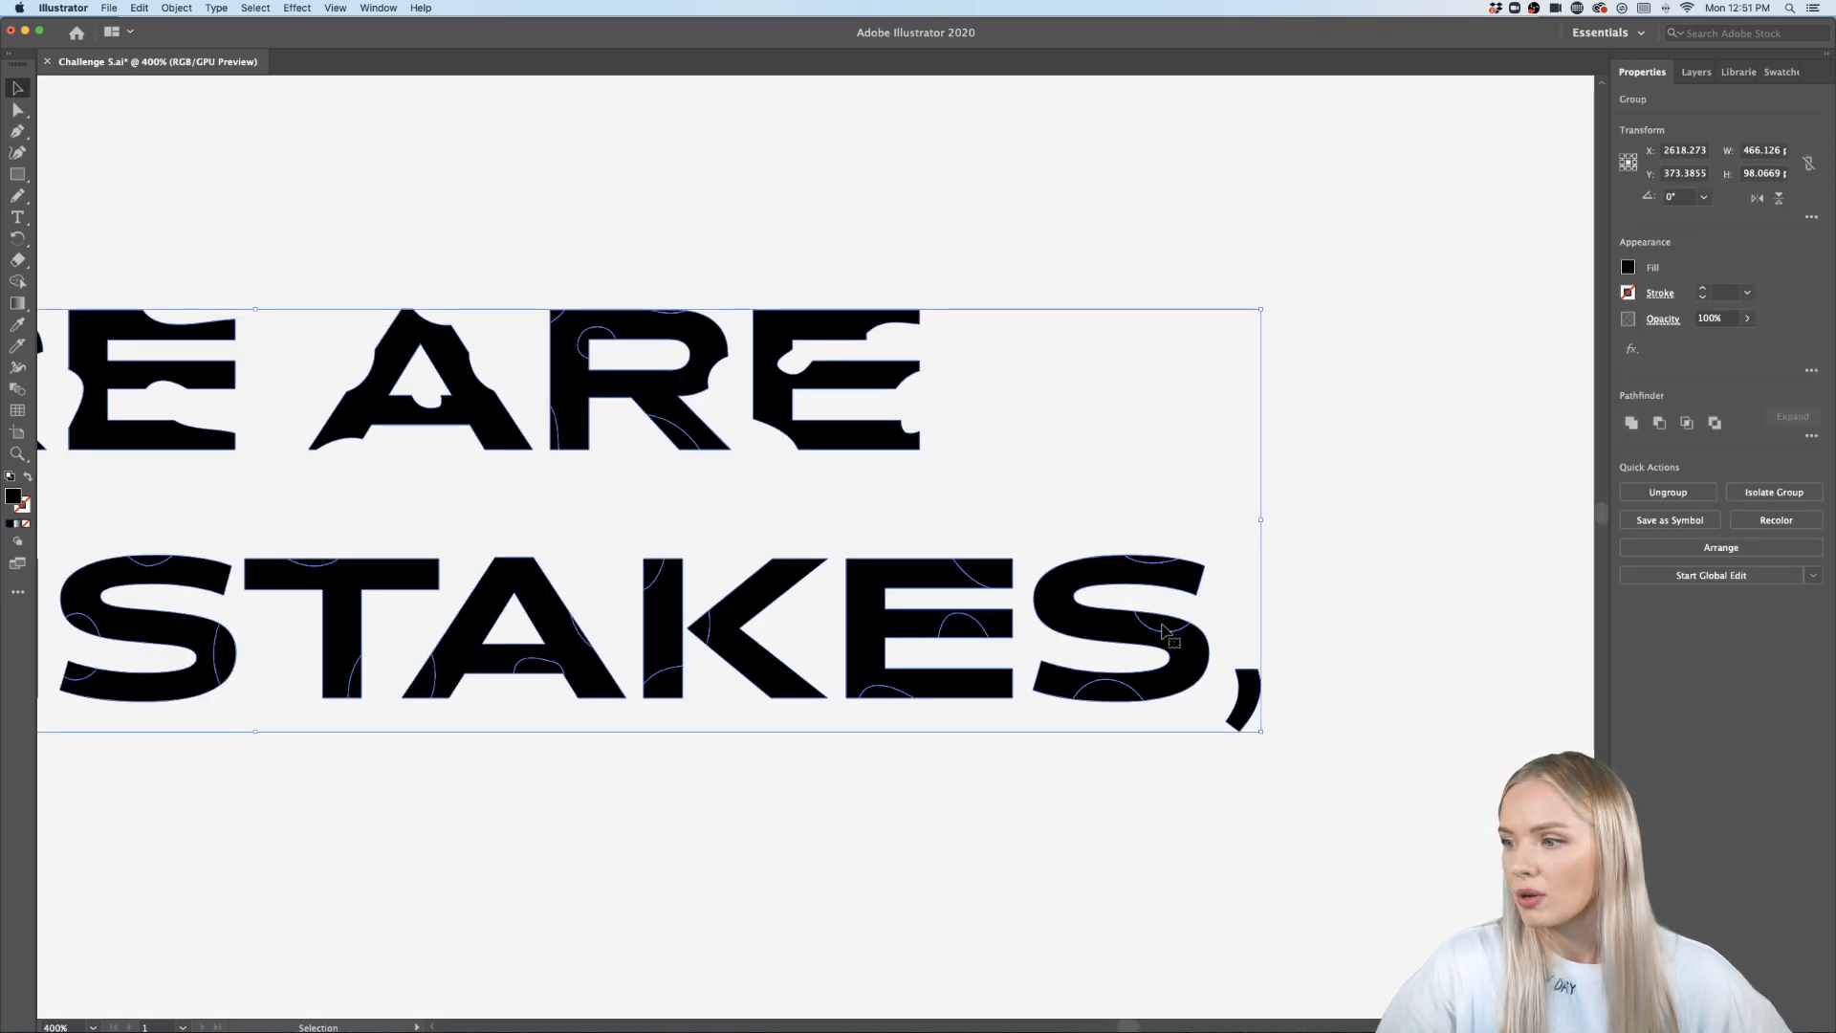
double_click(1165, 631)
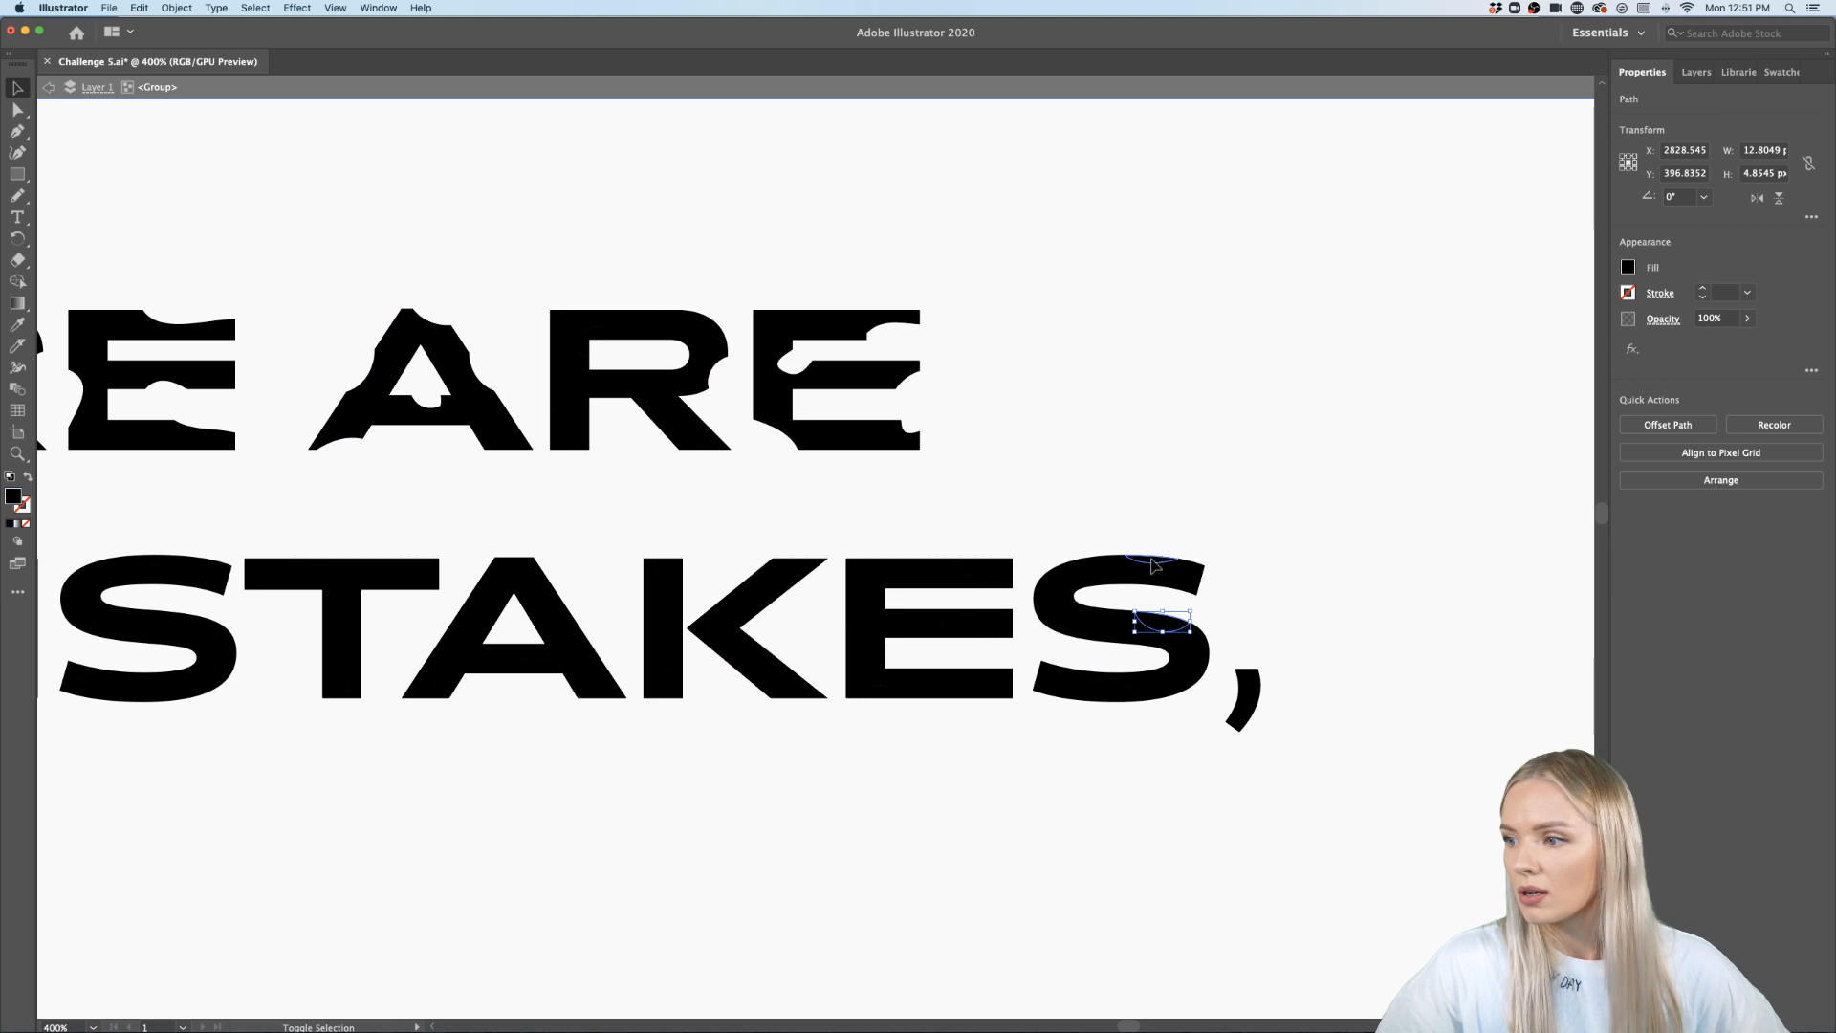
left_click(1109, 697, "shift")
key("Delete")
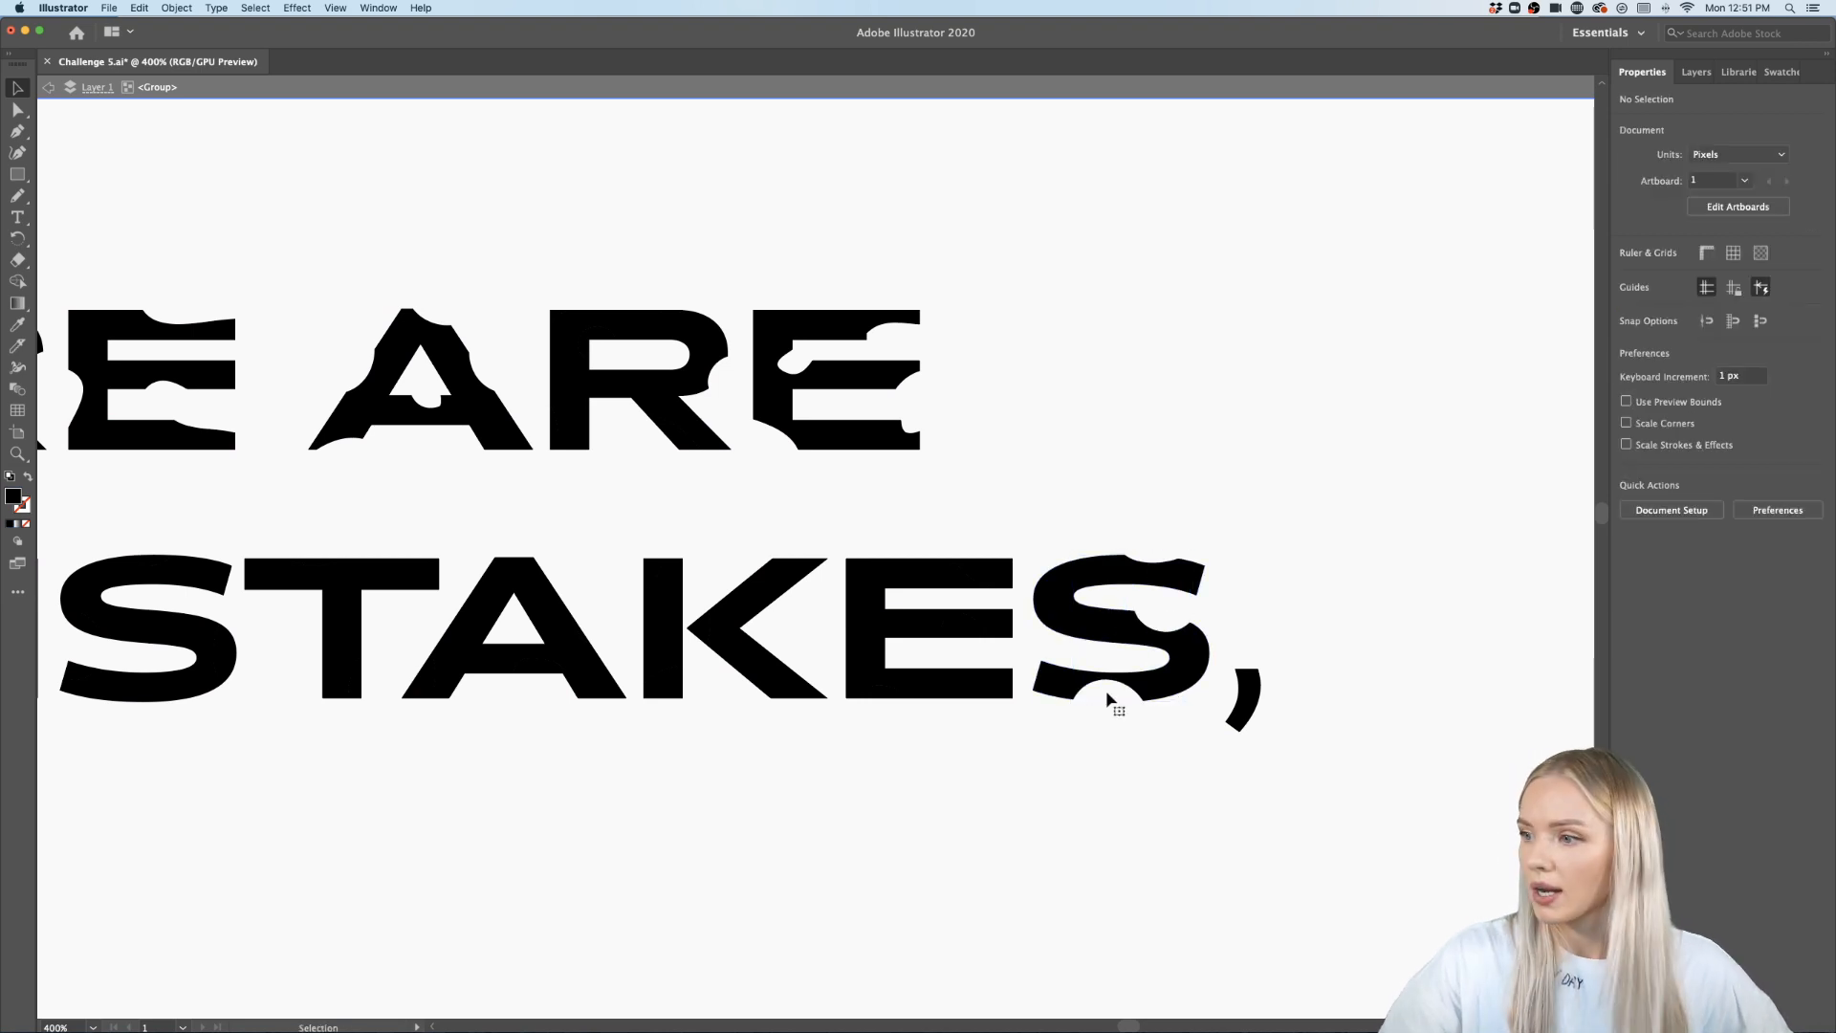
- Select the cut fragments of the E in MISTAKES and delete them
left_click(965, 574)
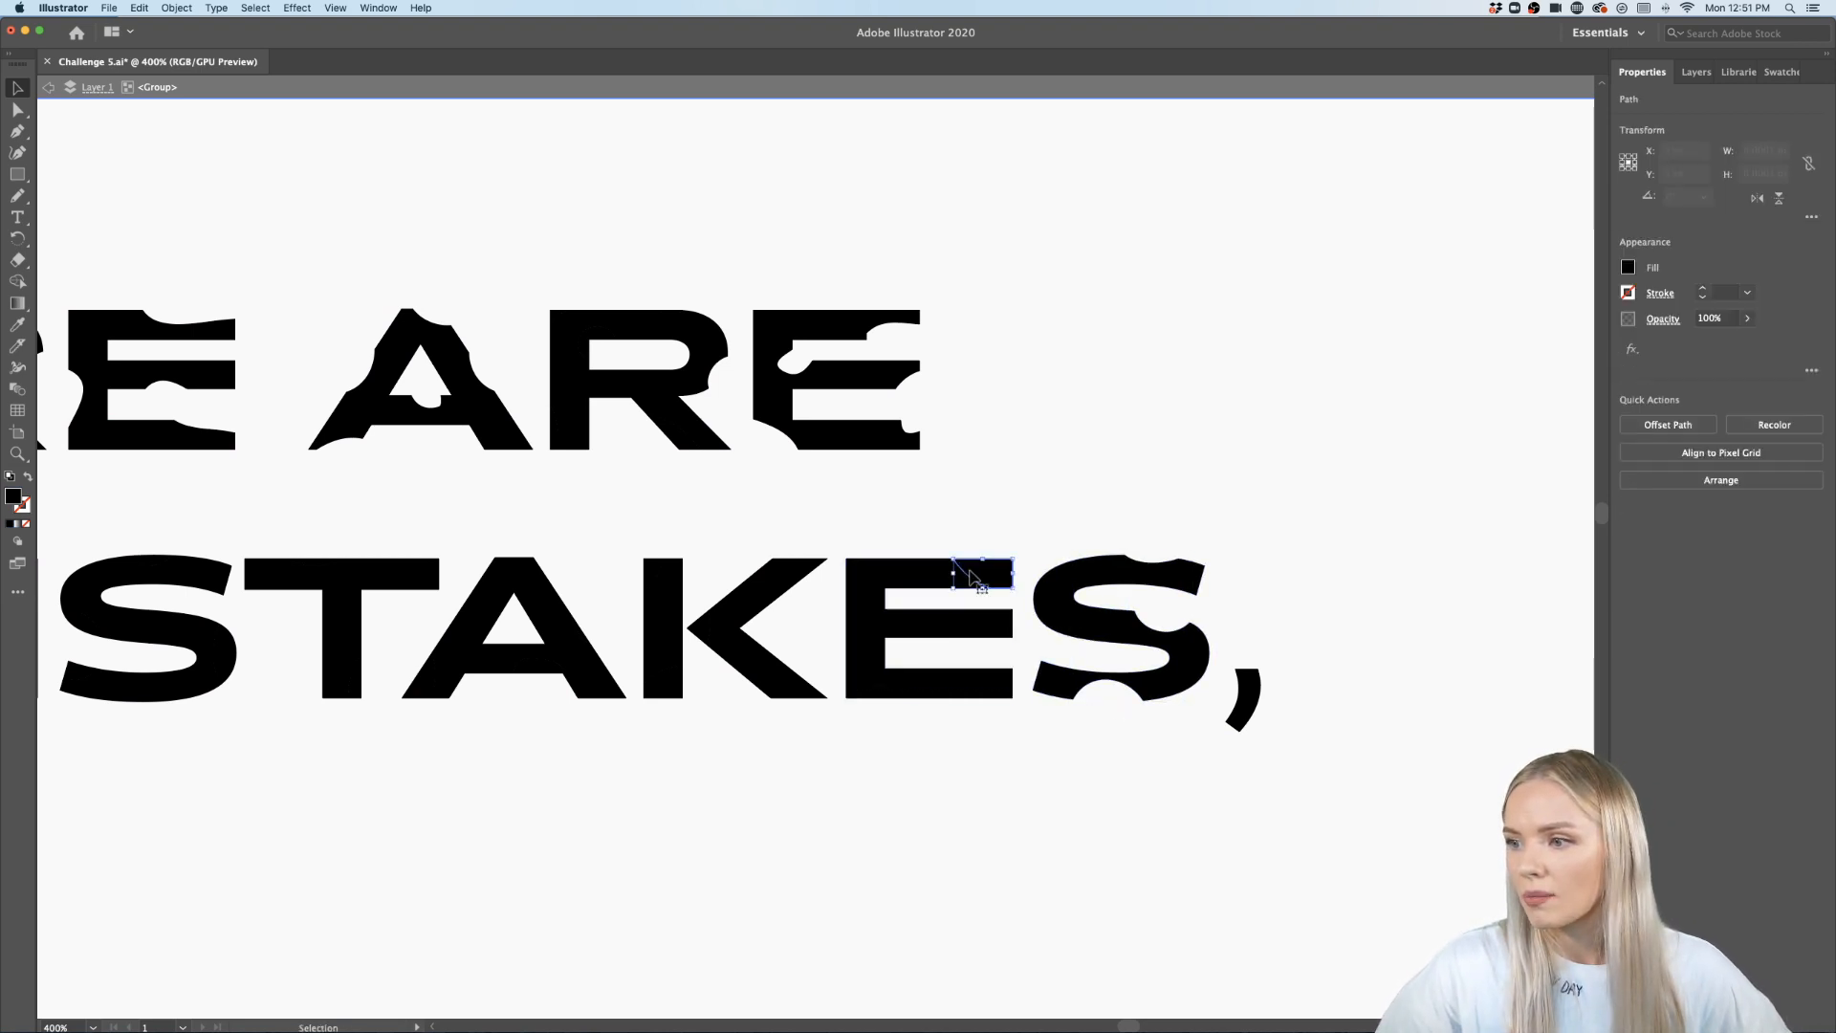
left_click(964, 629, "shift")
left_click(880, 695, "shift")
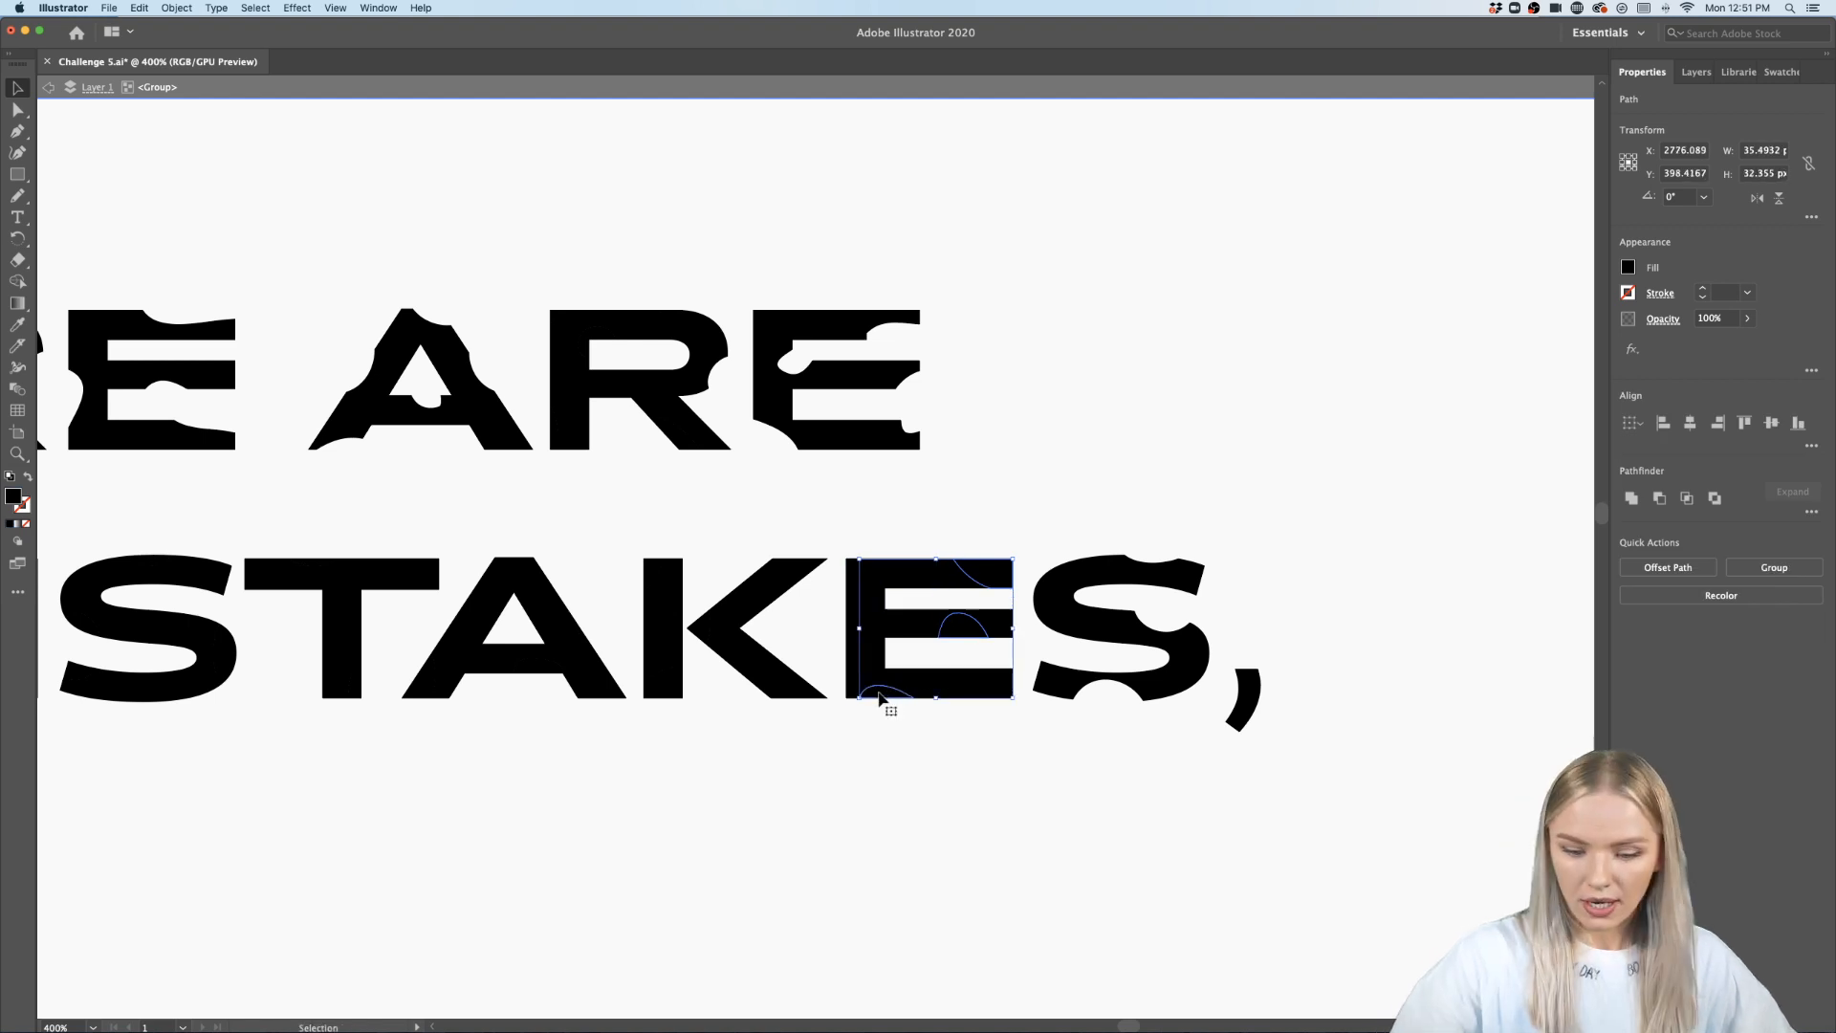
key("Delete")
- Delete the cut sliver on the left side of the K
scroll(899, 703, "left", 4)
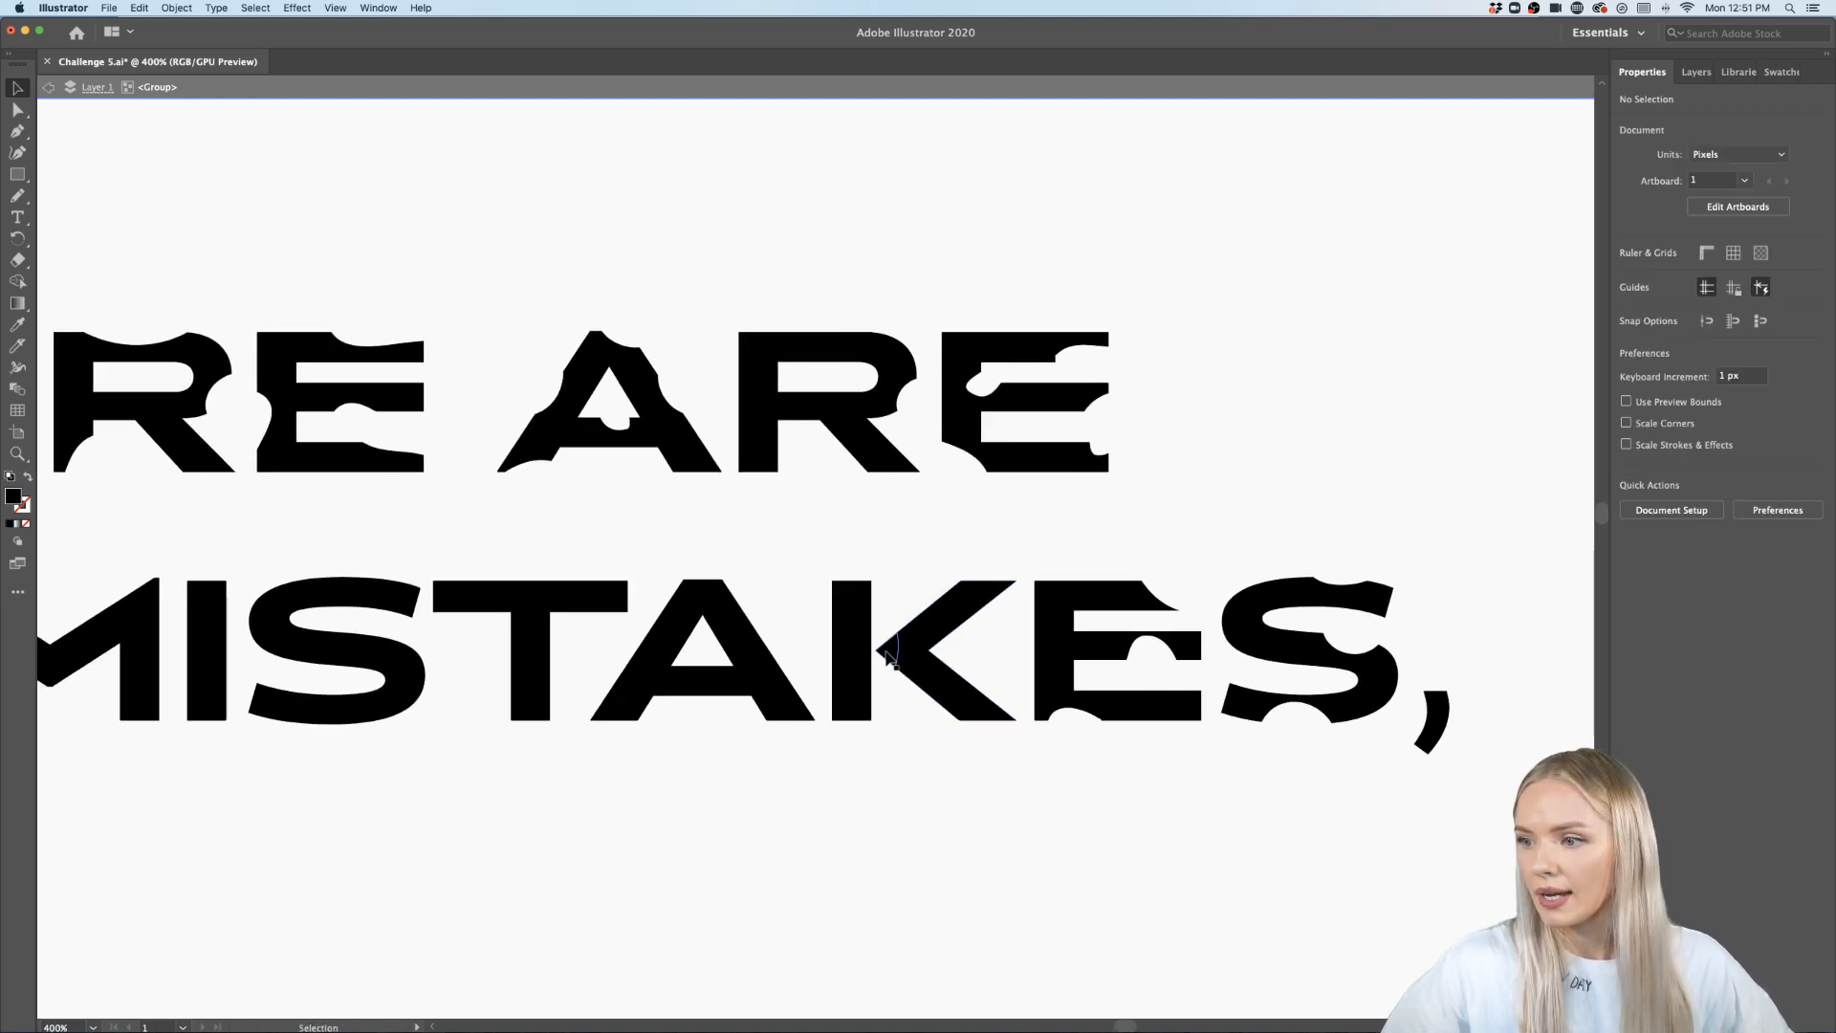
left_click(888, 658)
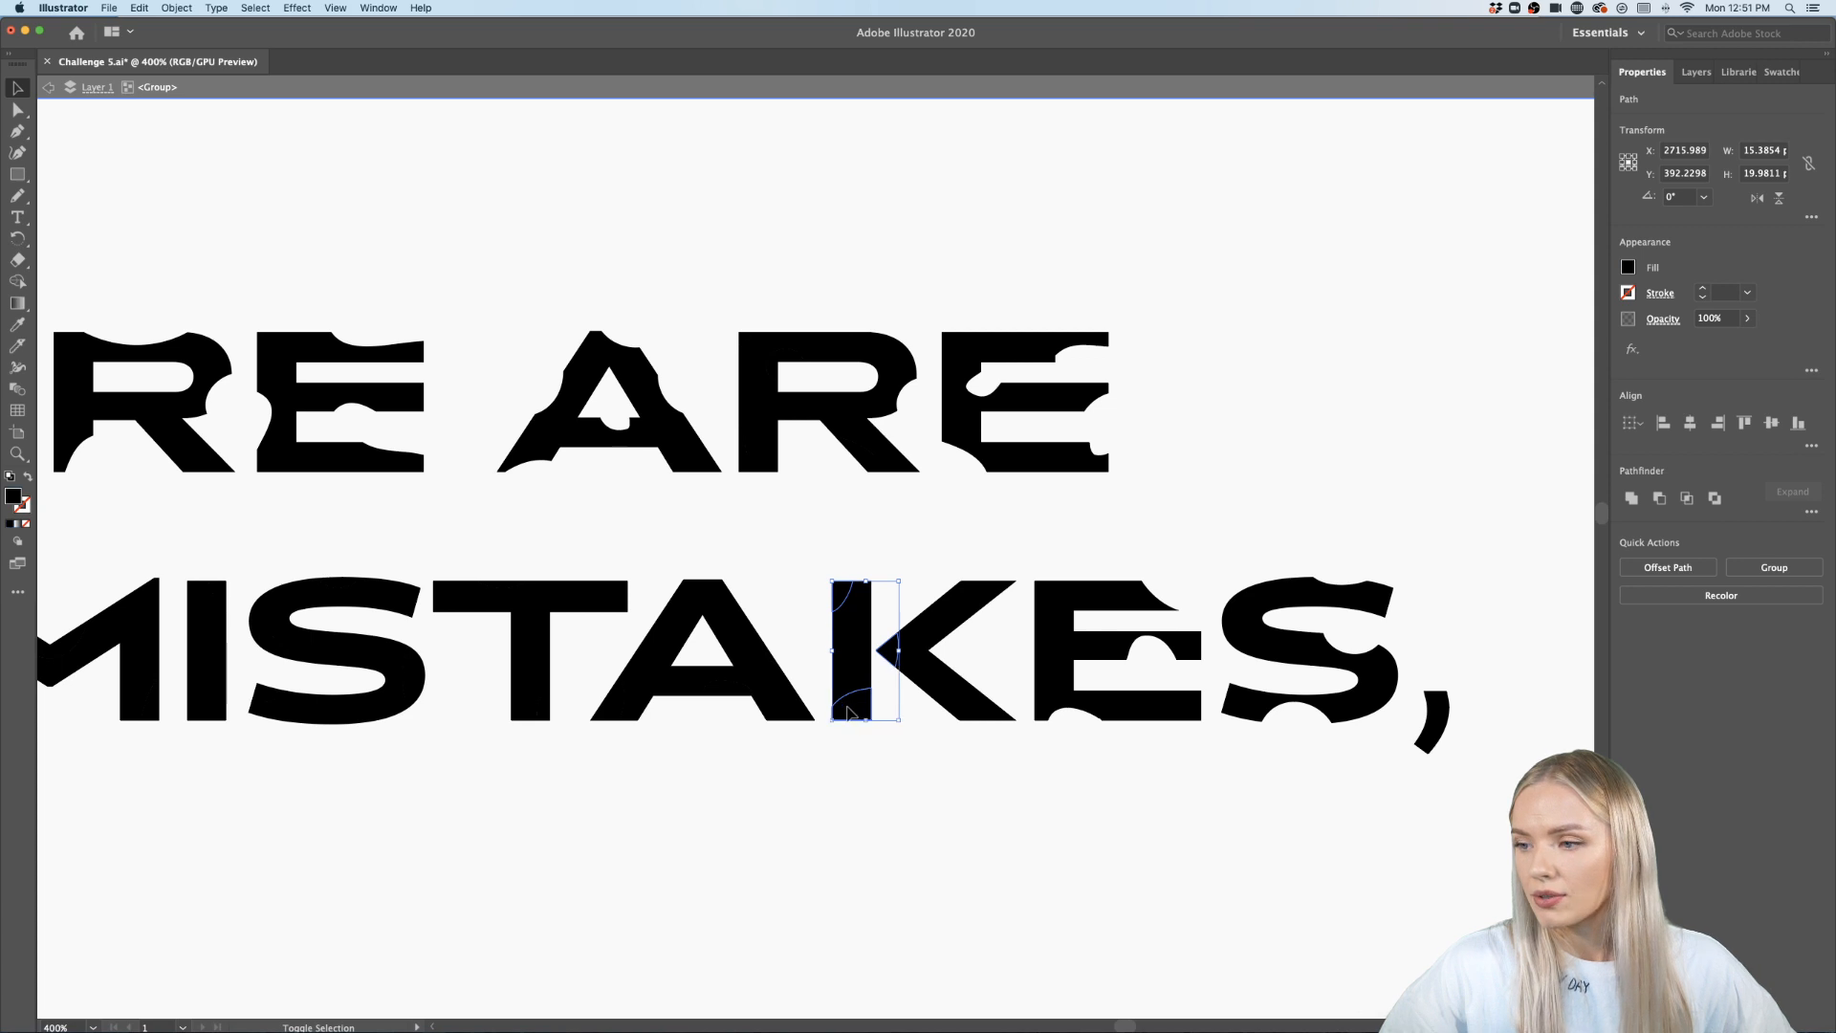
key("Delete")
- Try deleting selected cut pieces of the T and the A, then undo that deletion
scroll(851, 717, "left", 3)
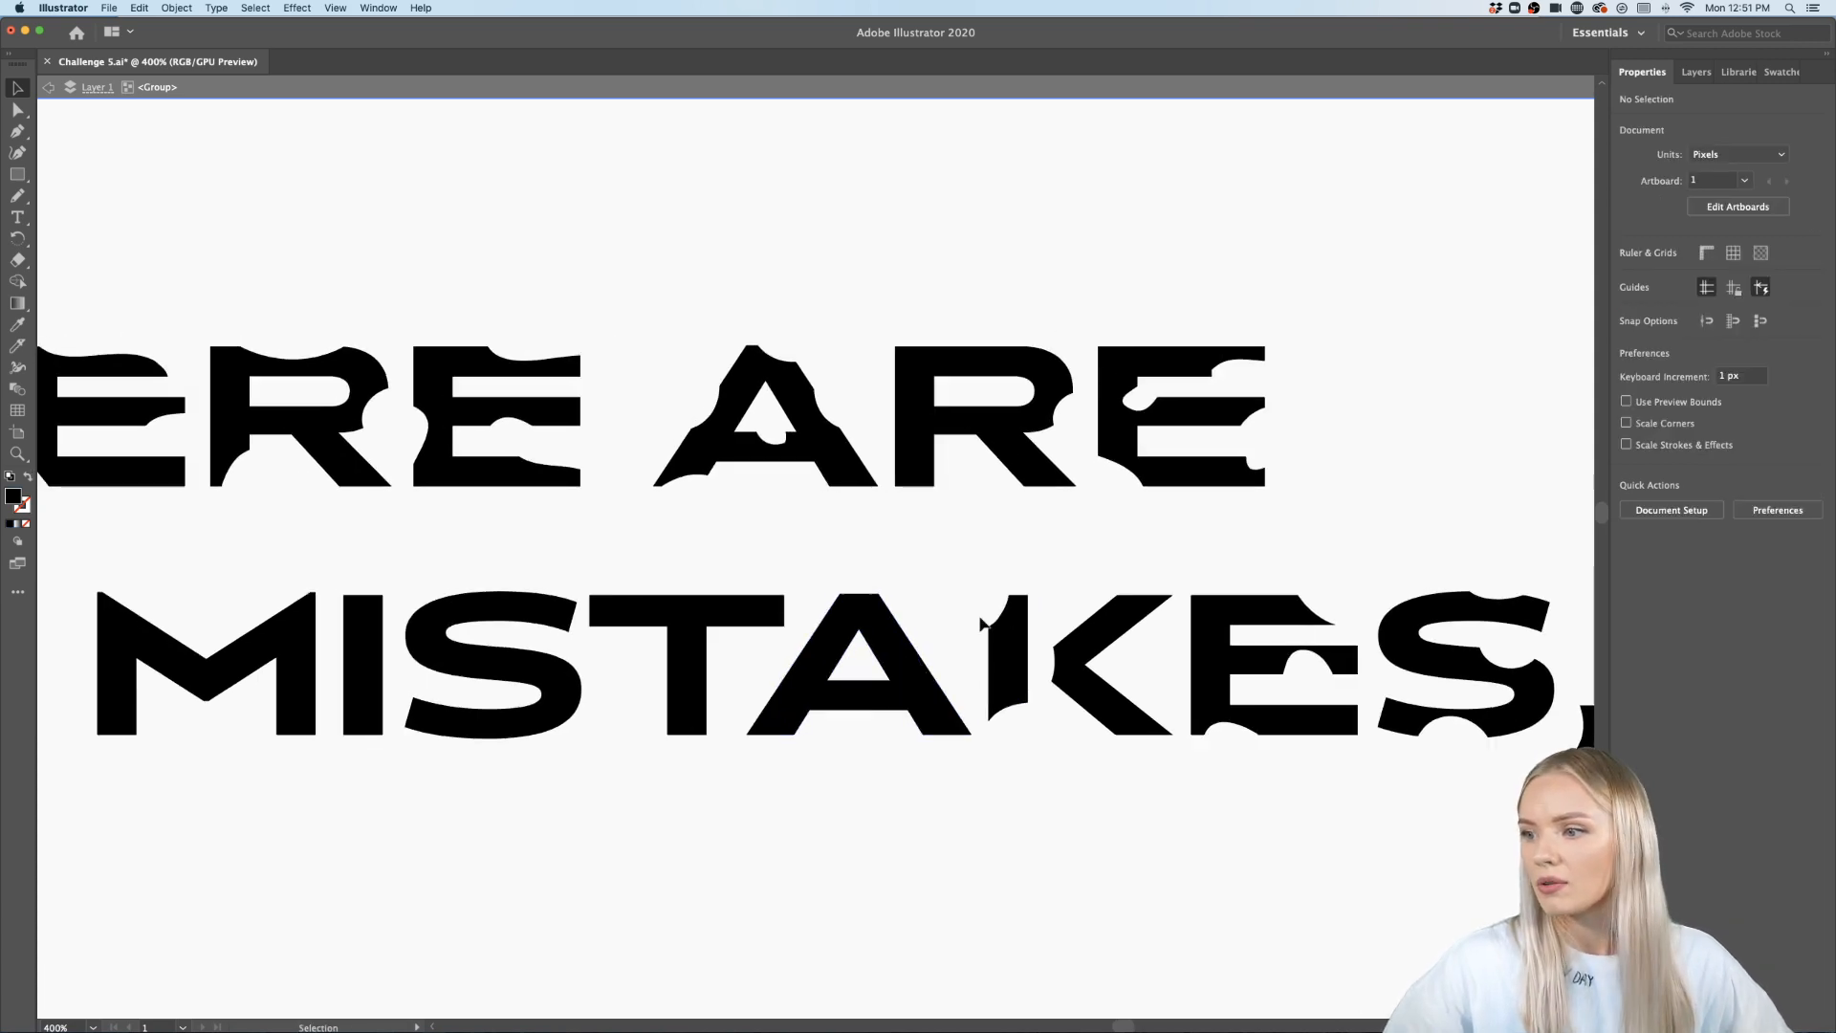
left_click(920, 682)
double_click(929, 677)
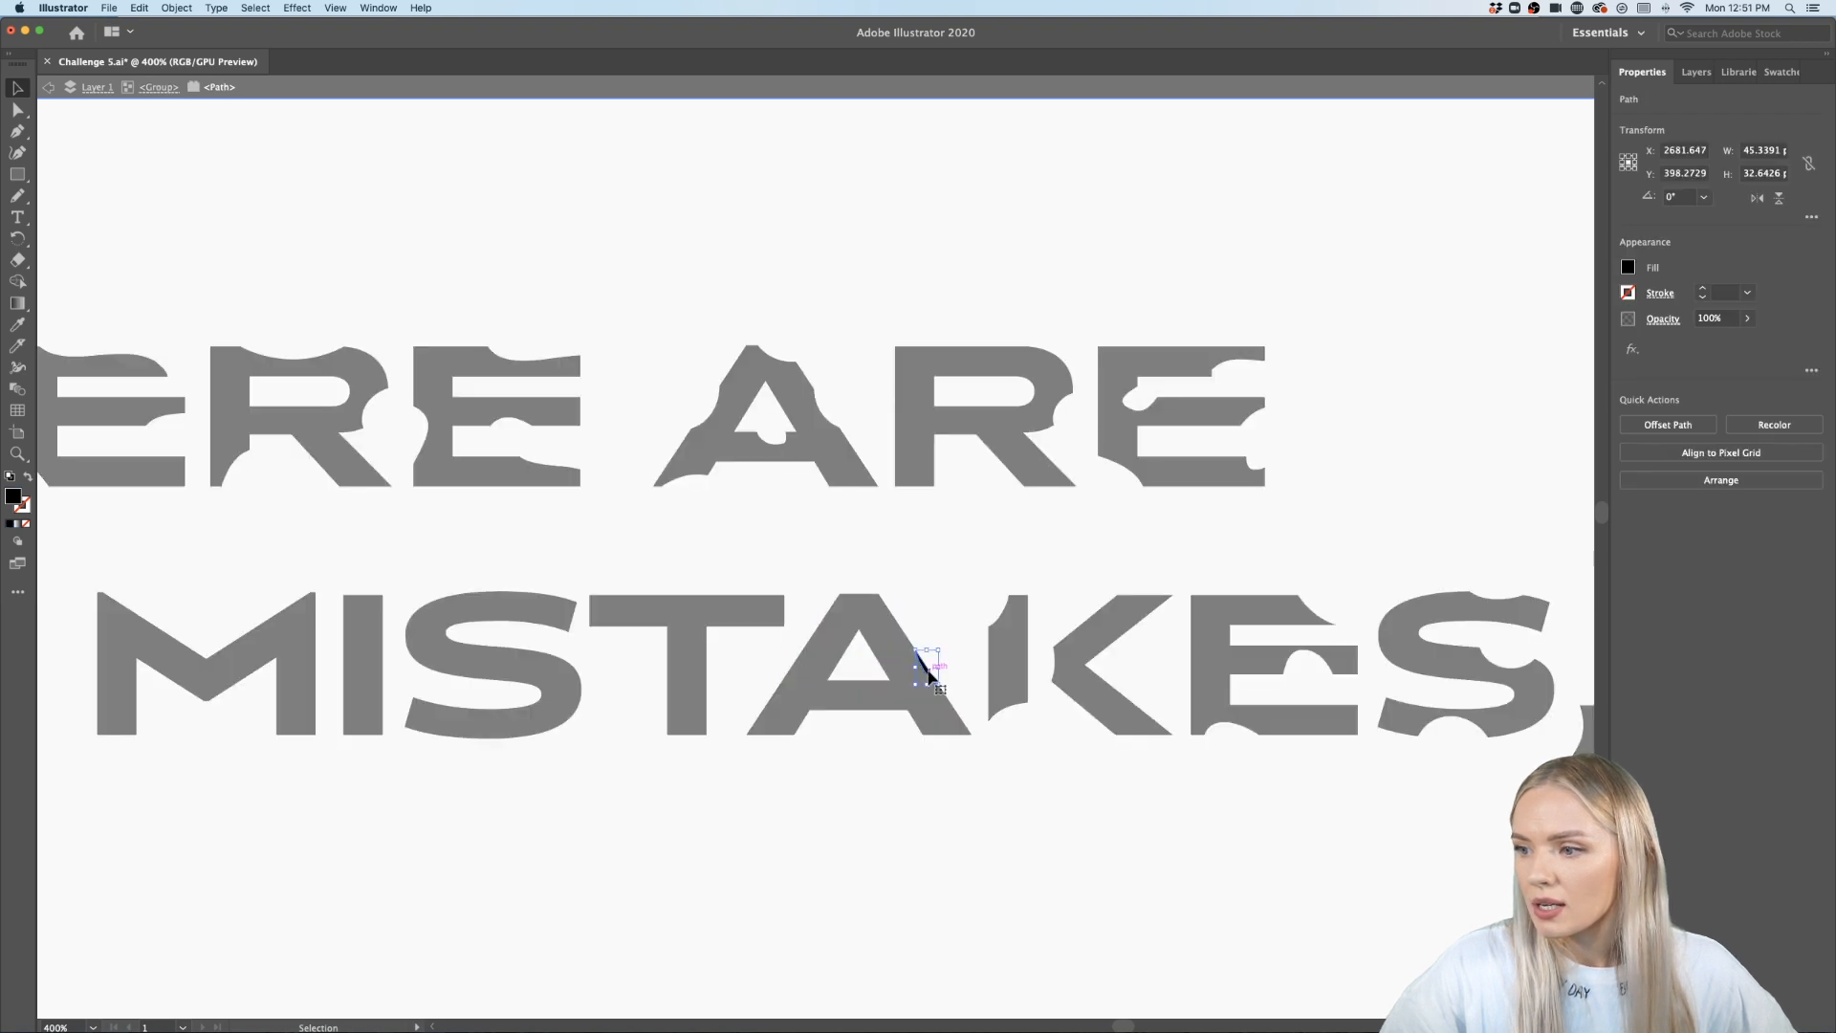
left_click(841, 753)
double_click(842, 754)
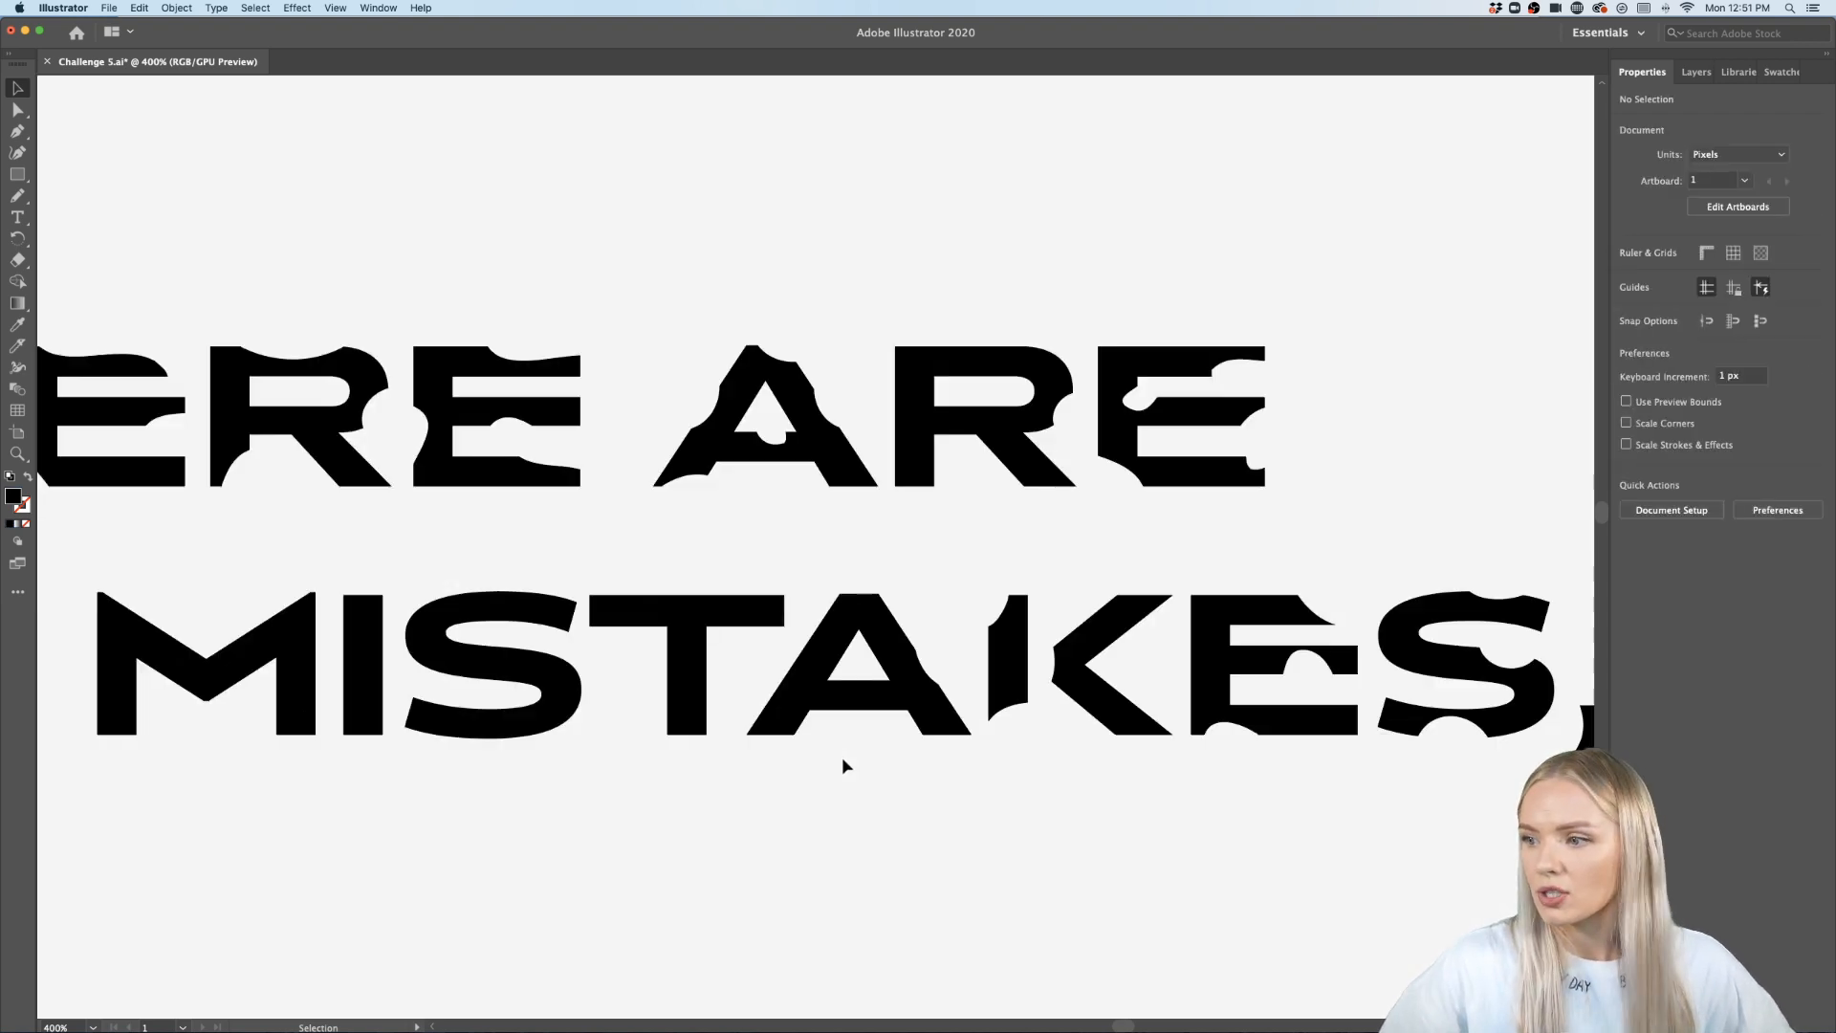
double_click(869, 710)
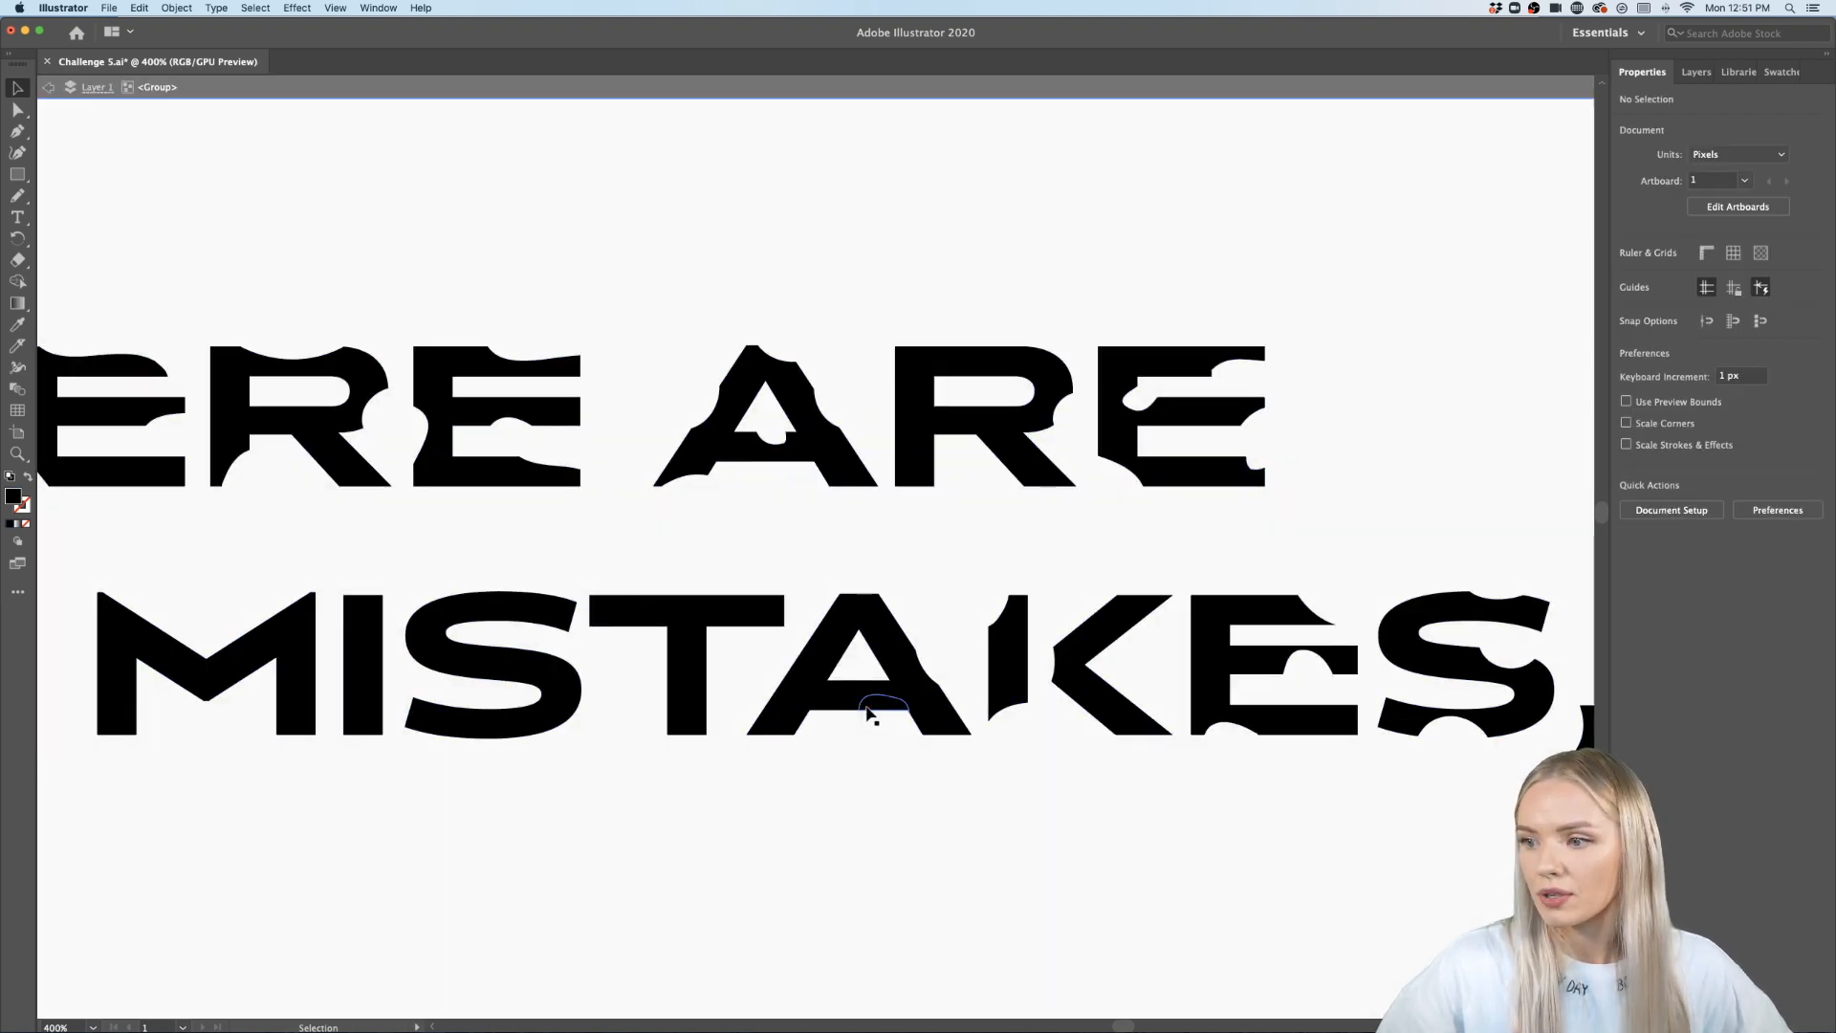
left_click(868, 709)
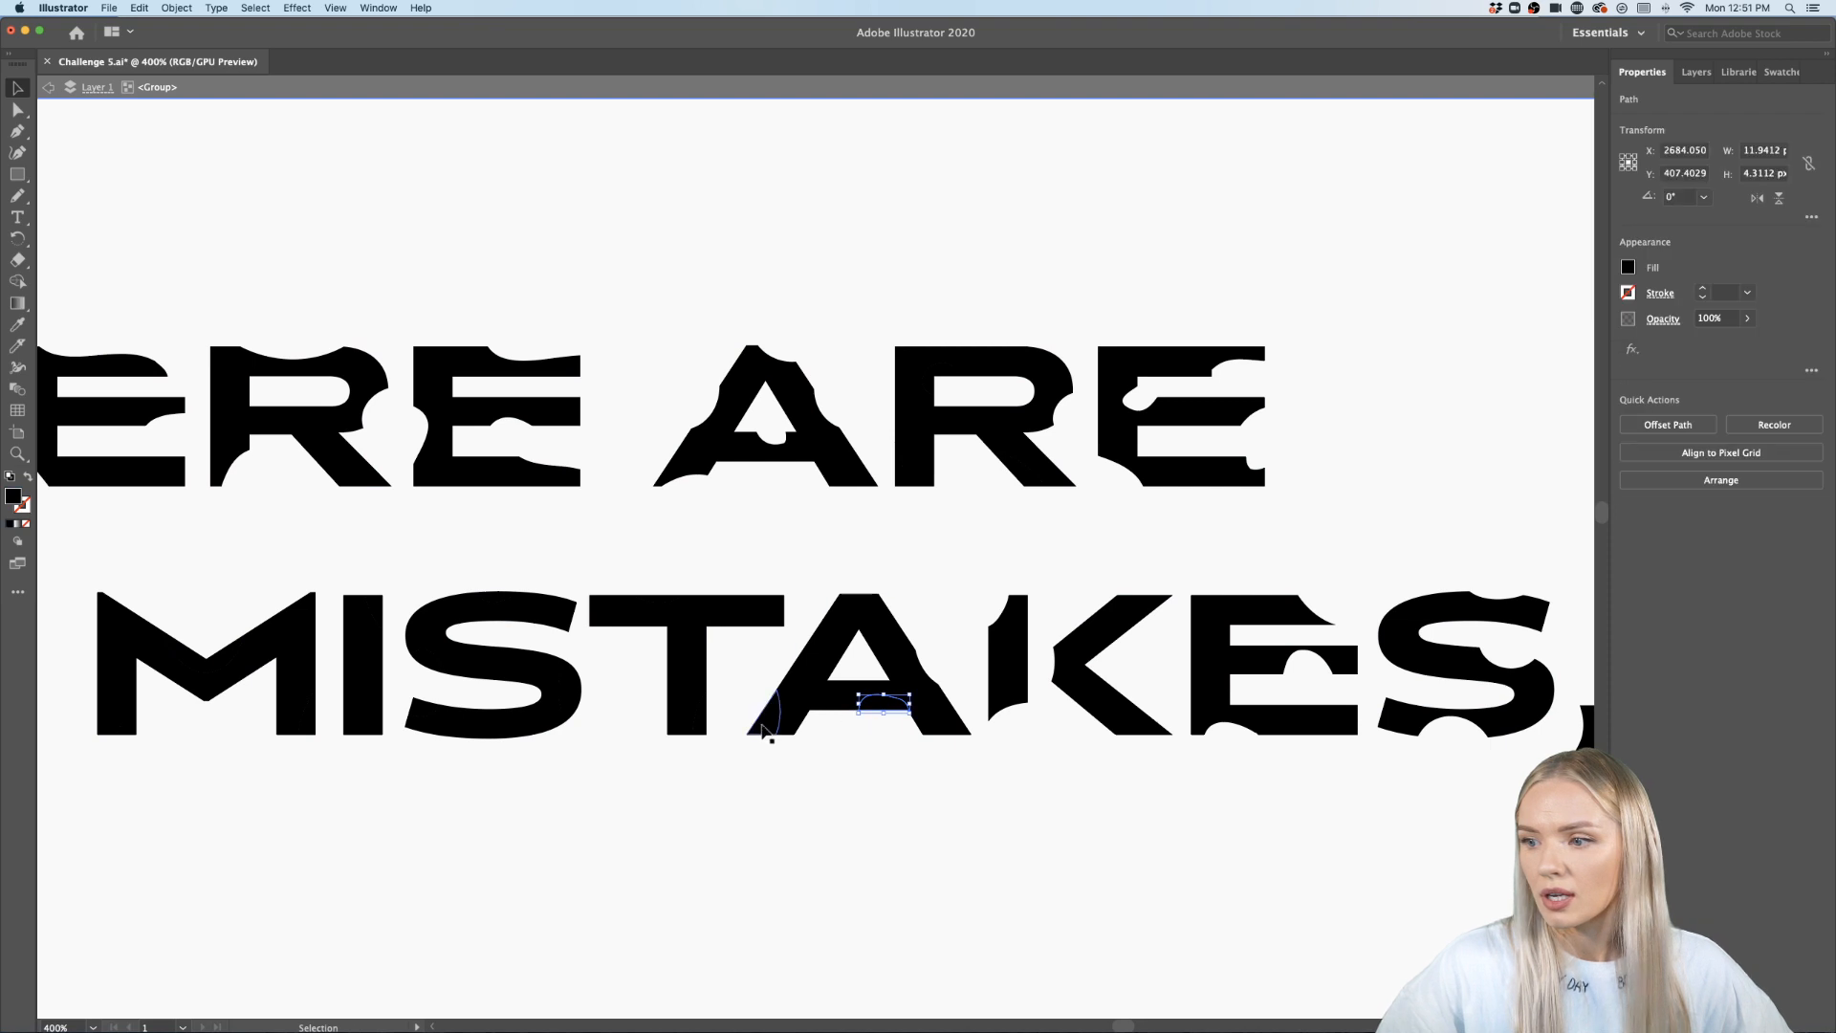
left_click(656, 601, "shift")
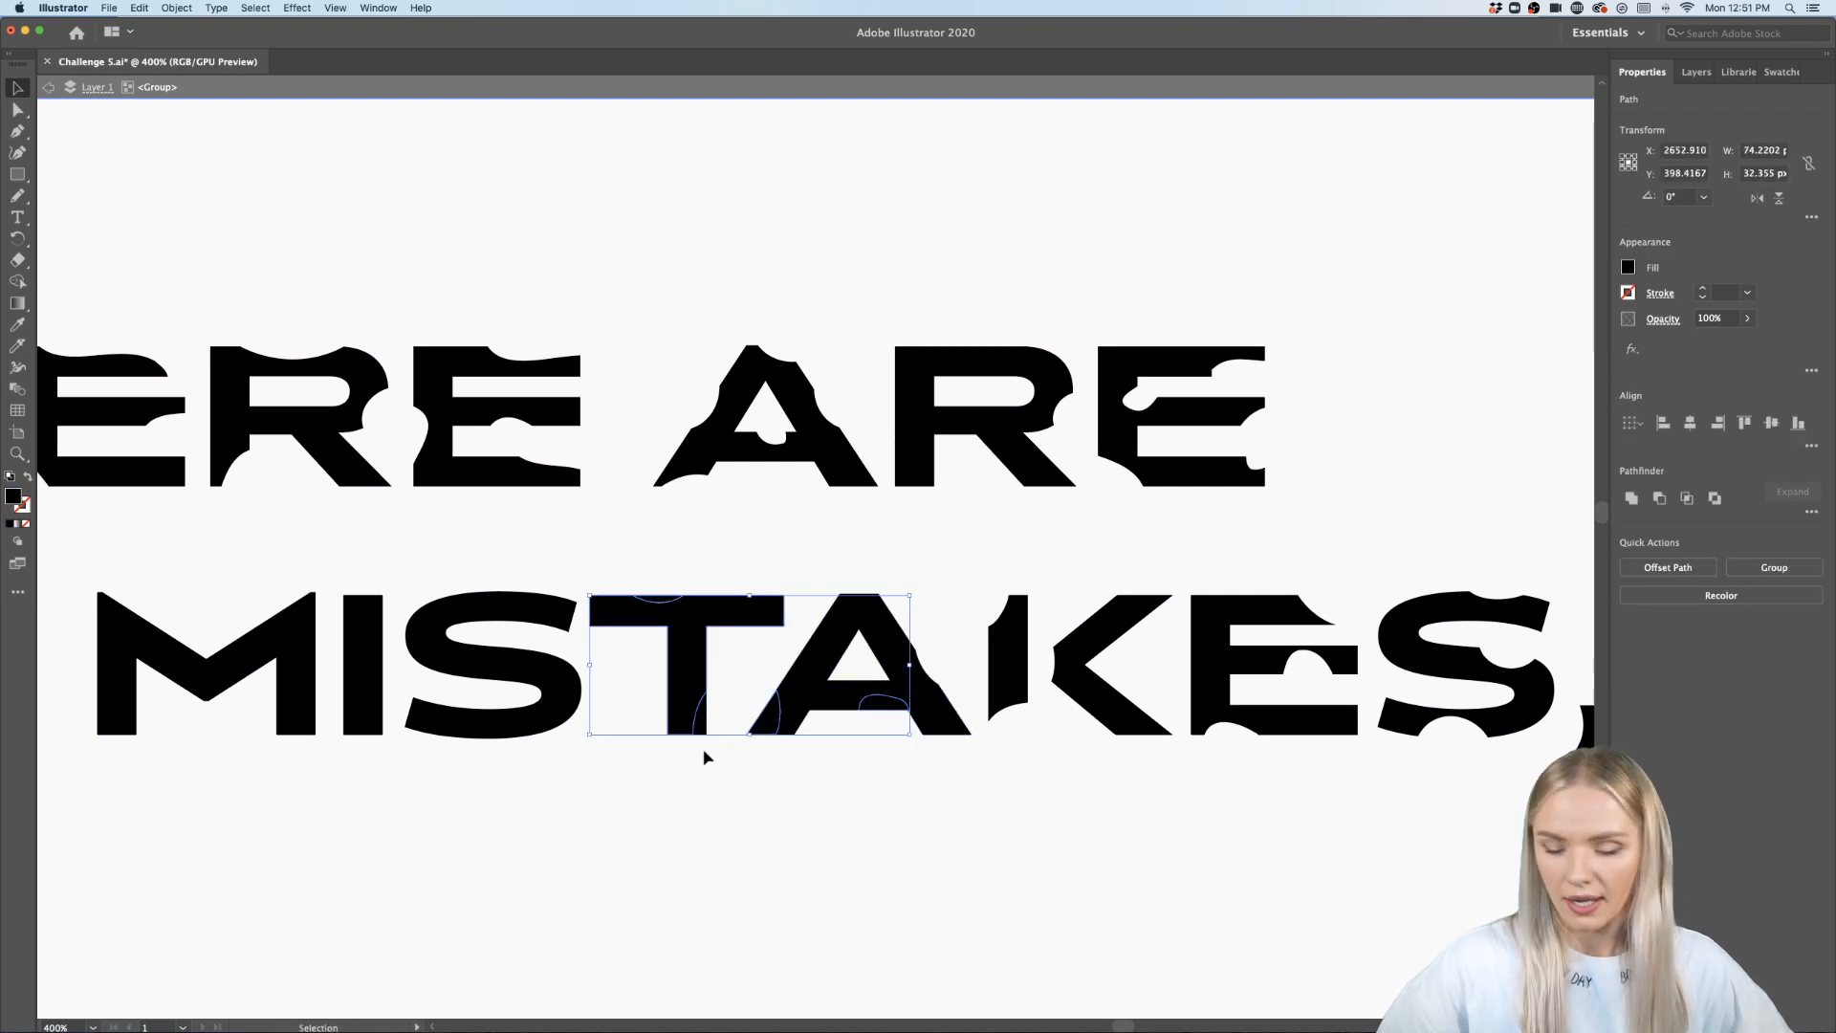
key("Delete")
key("super+z")
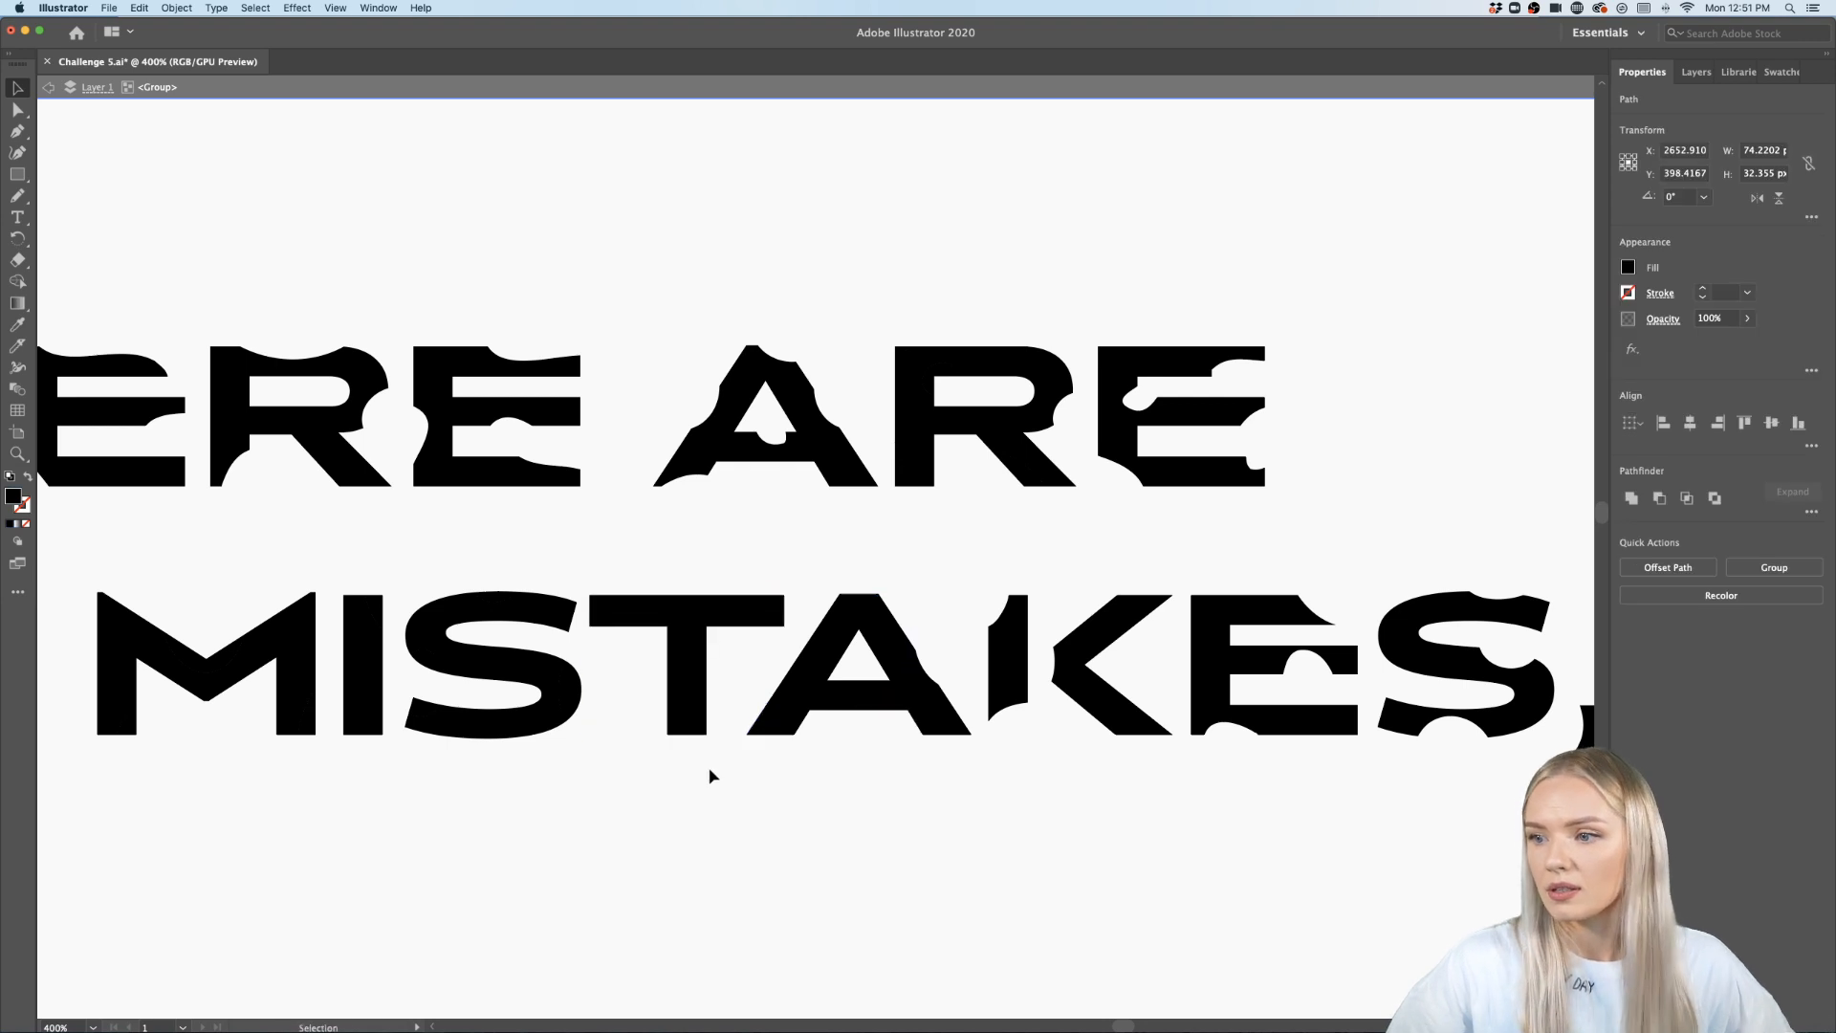
- Delete the cut fragments at the lower left of the A and under its crossbar
left_click(707, 764)
scroll(708, 760, "up", 2)
left_click(808, 749)
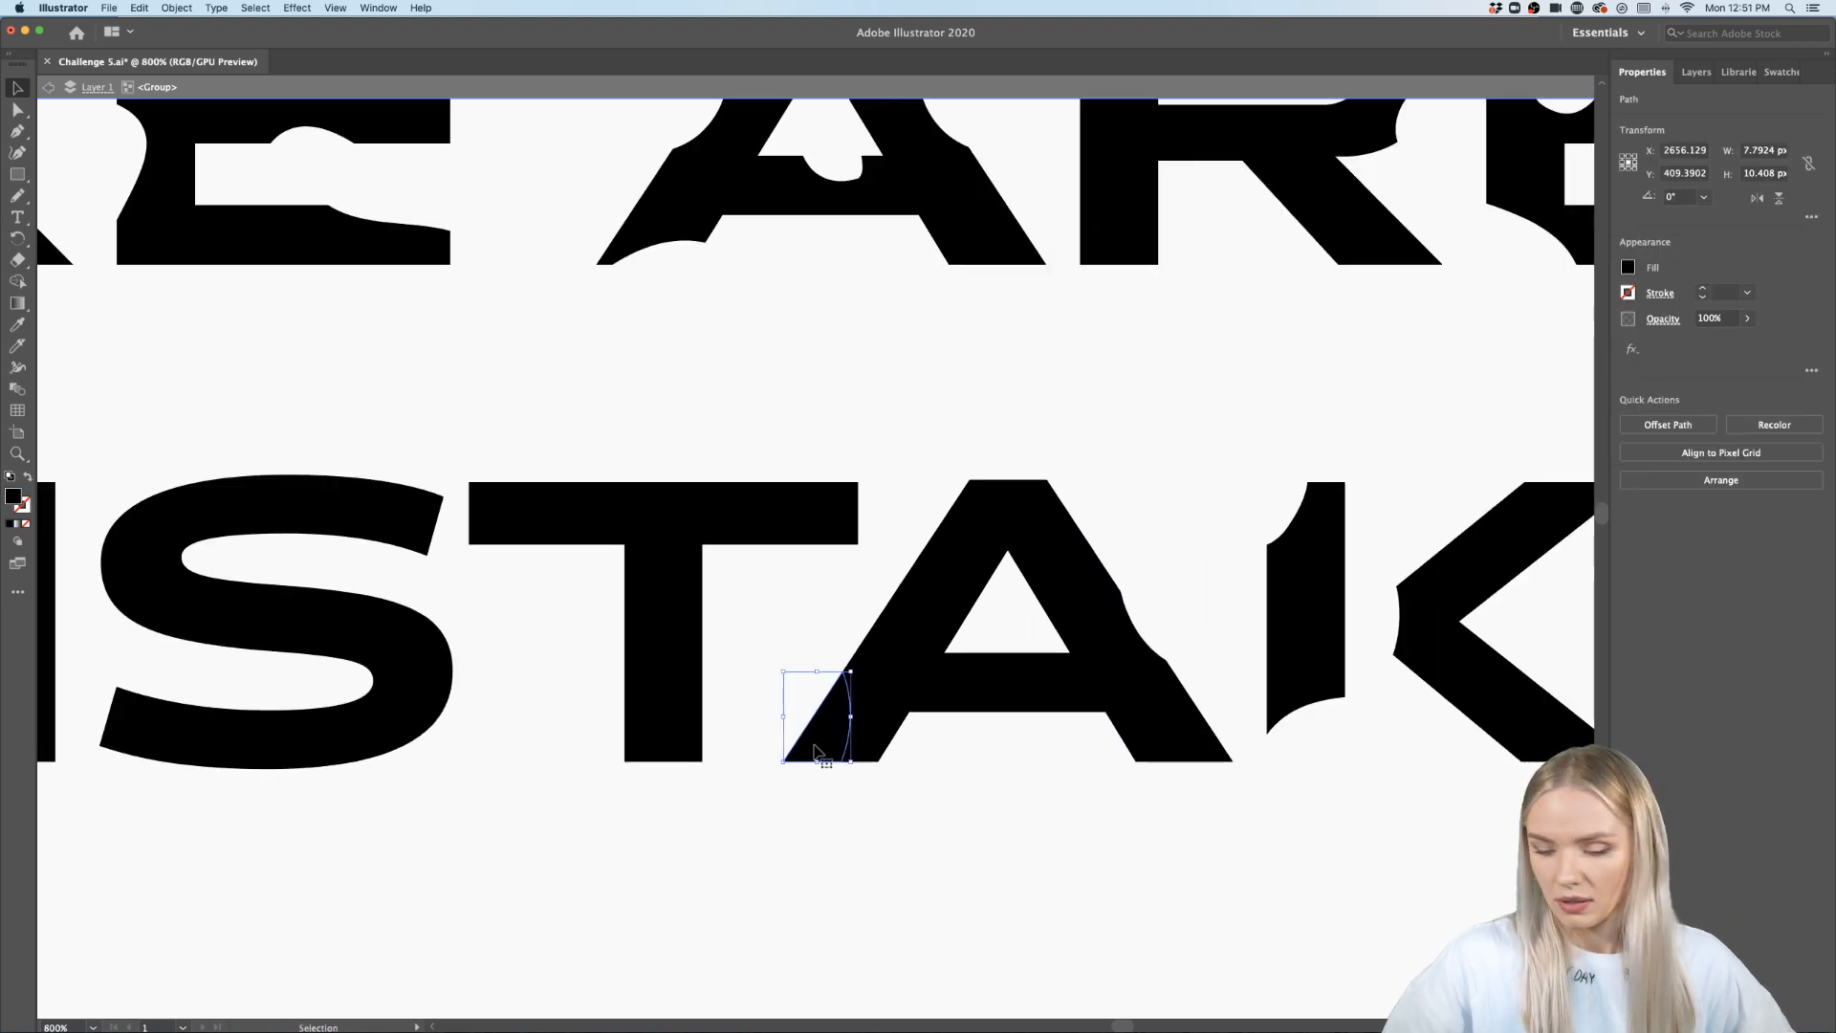
key("Delete")
left_click(1081, 712)
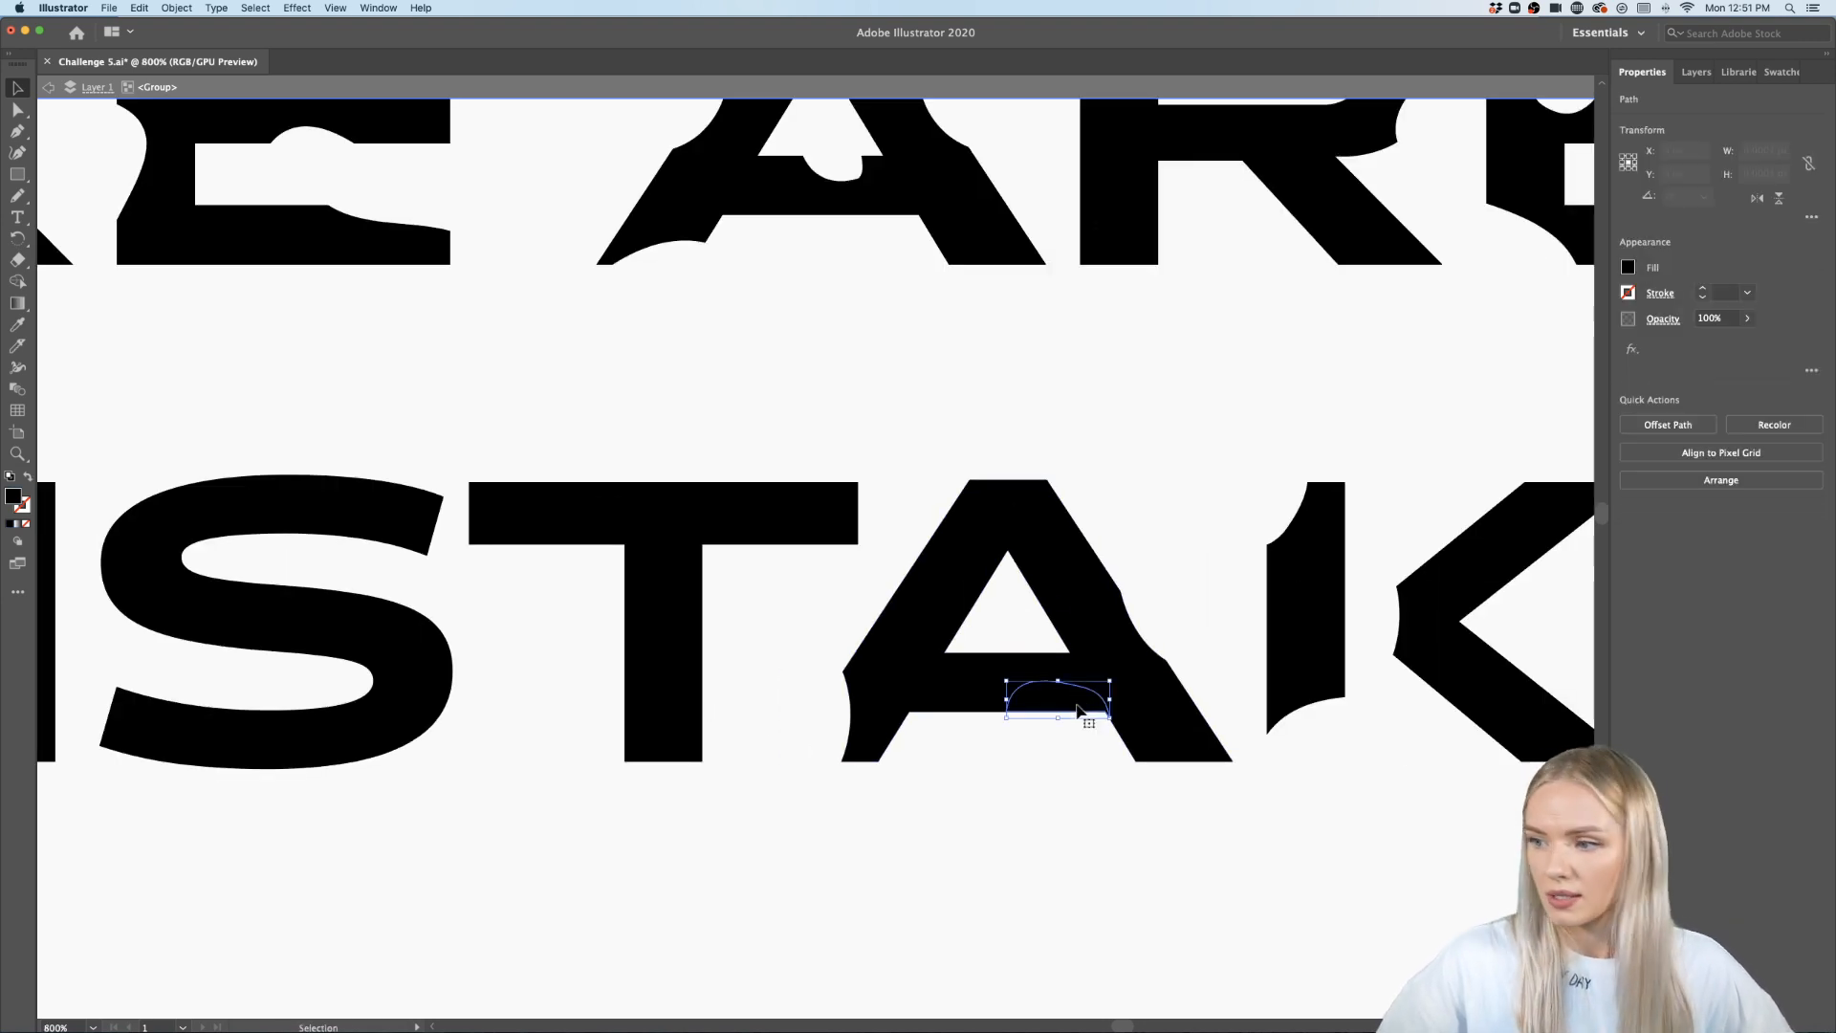
key("Delete")
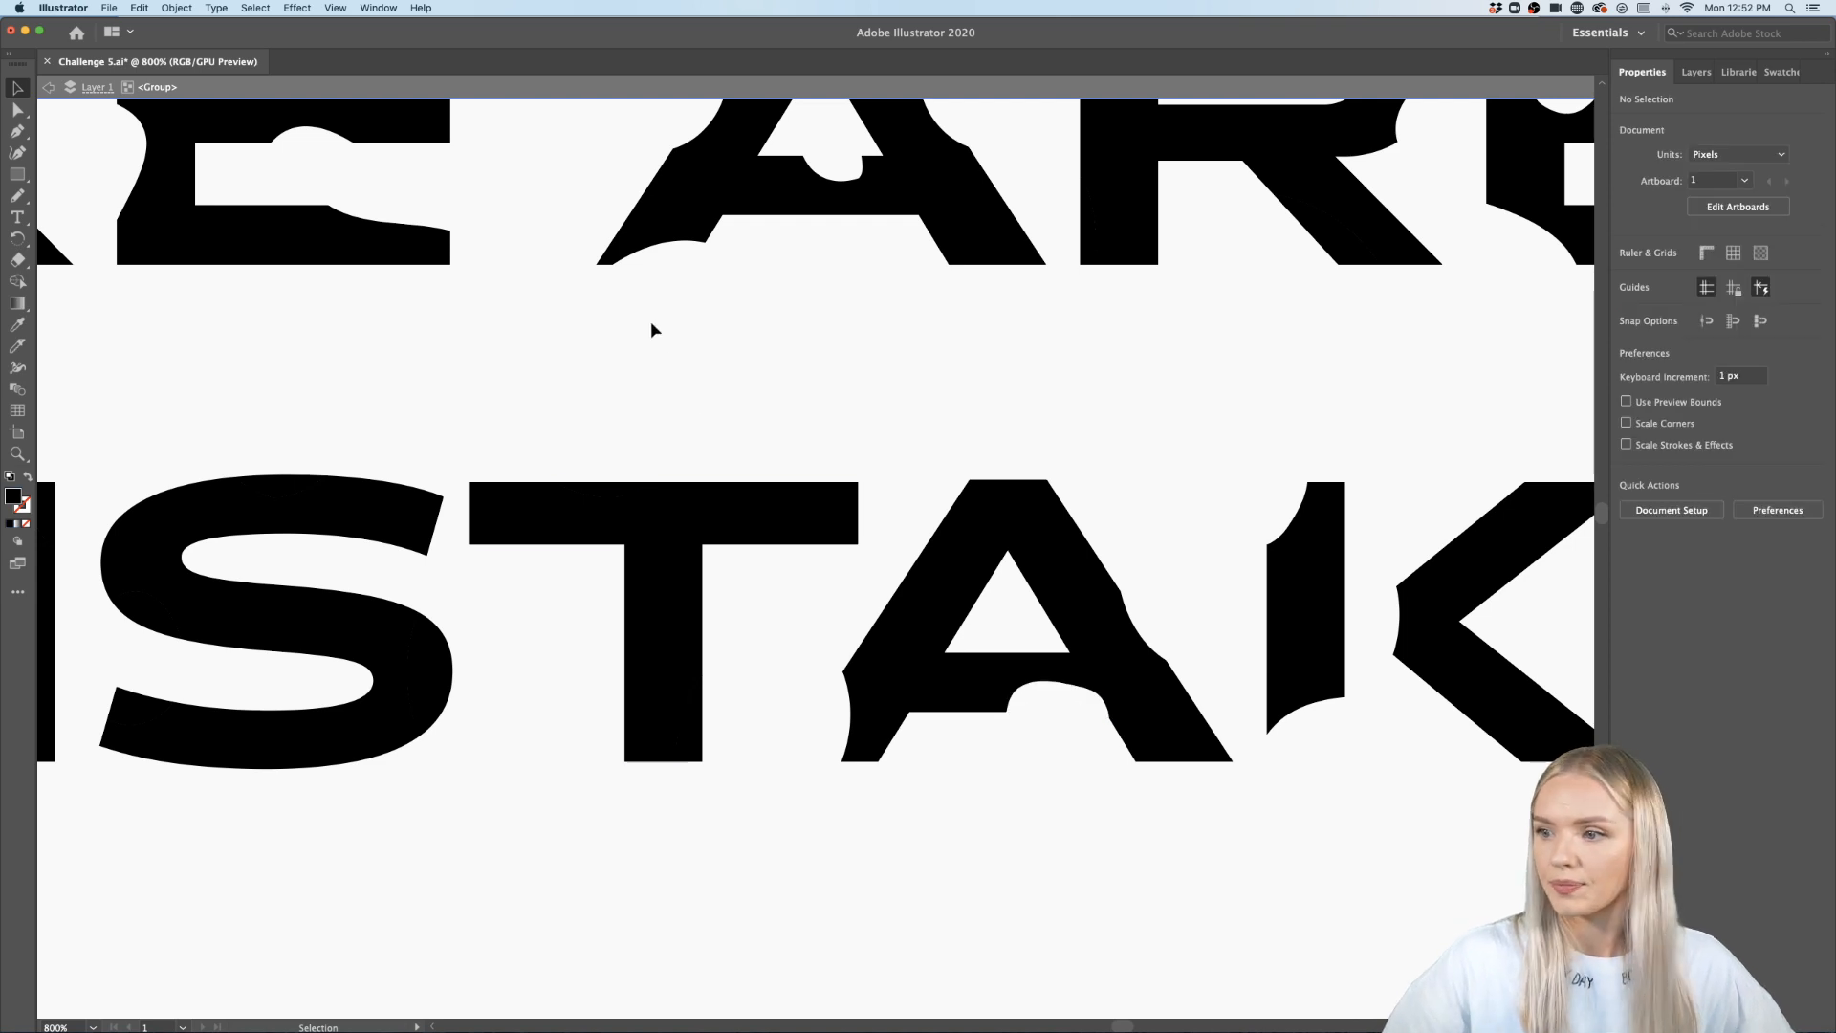
- Delete the cut fragments at the top and lower right of the T
left_click(597, 493)
key("Delete")
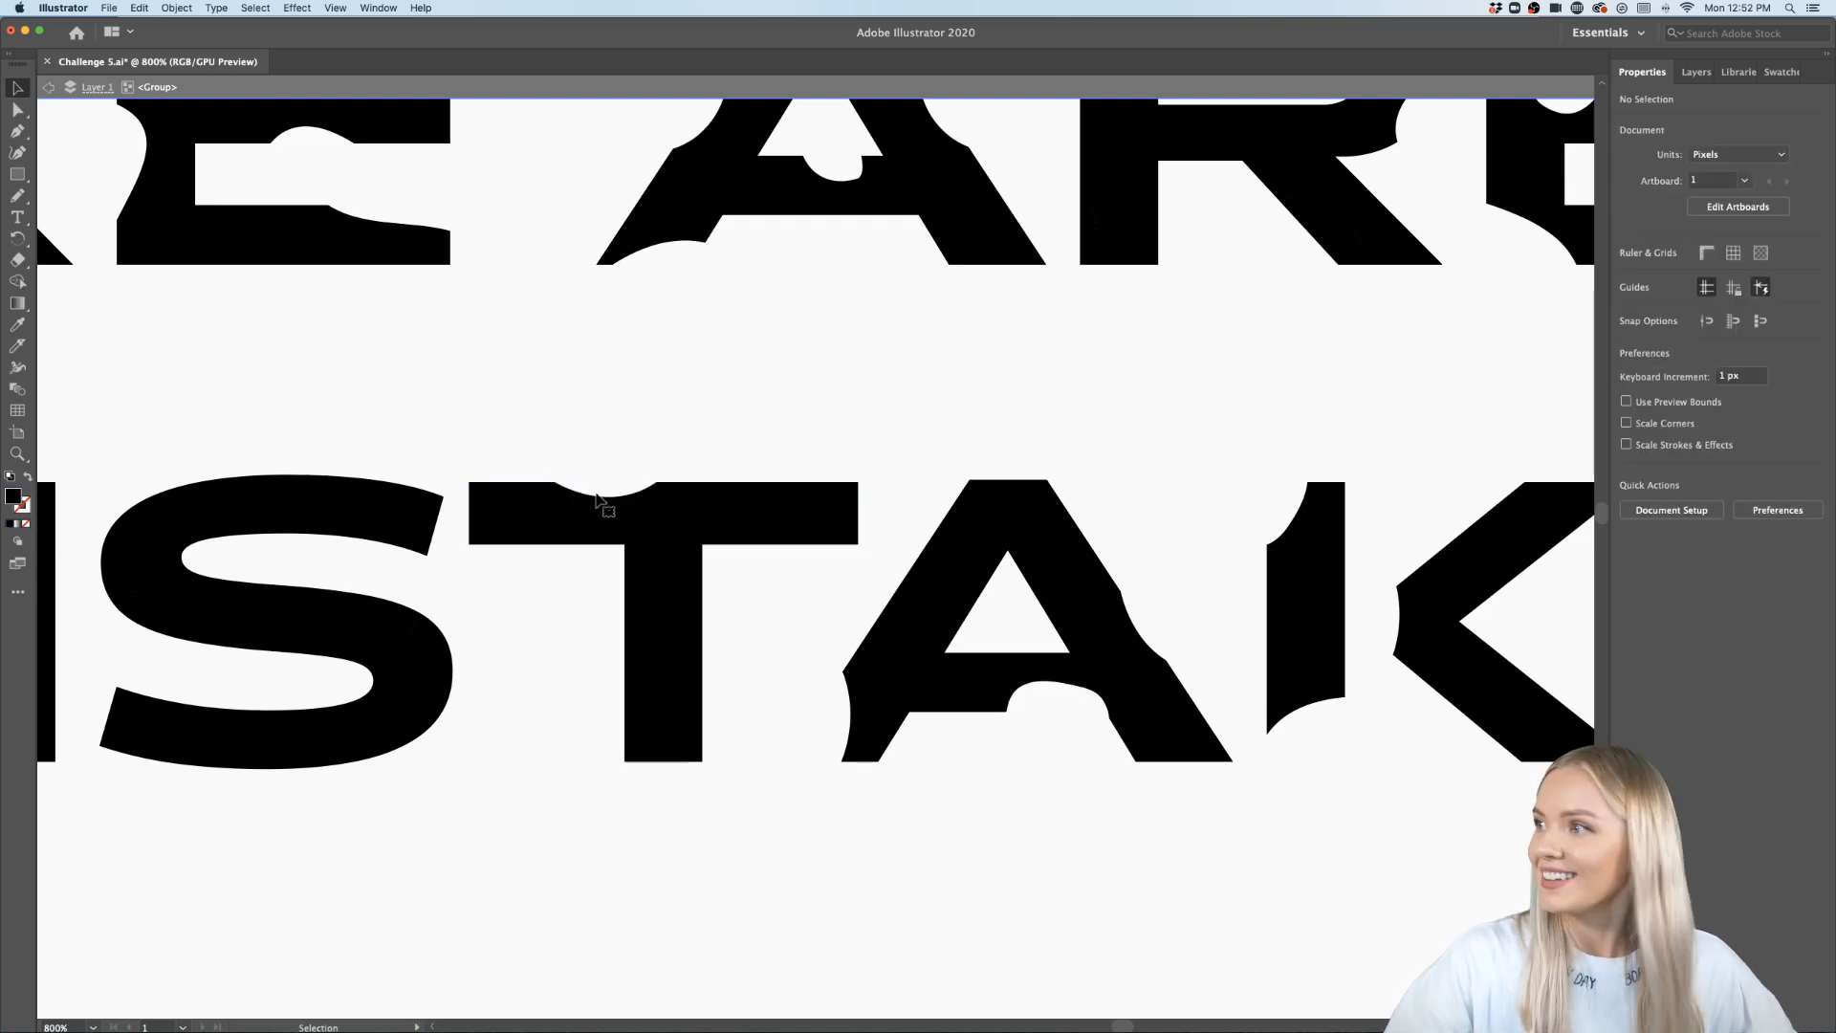
left_click(702, 747)
key("Delete")
- Select the cut fragments along the edges of the S in MISTAKES and delete them
scroll(697, 742, "down", 4)
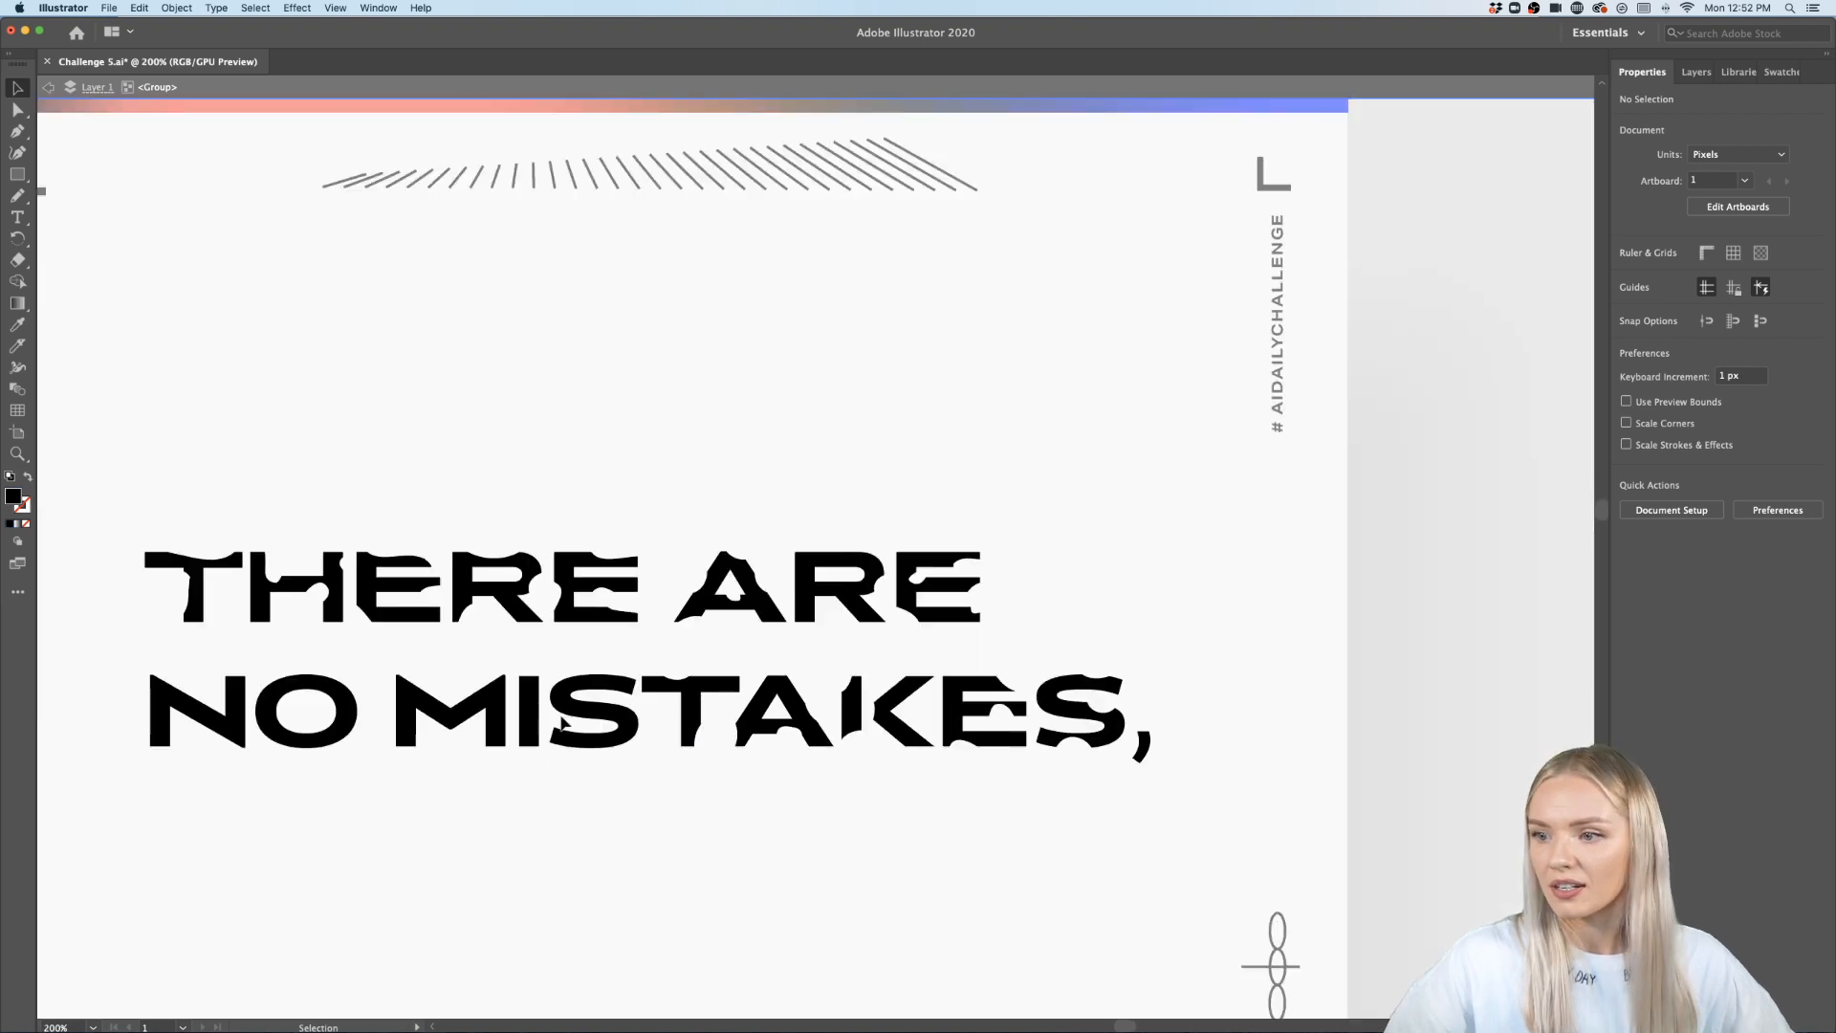
scroll(562, 723, "up", 2)
left_click(699, 733)
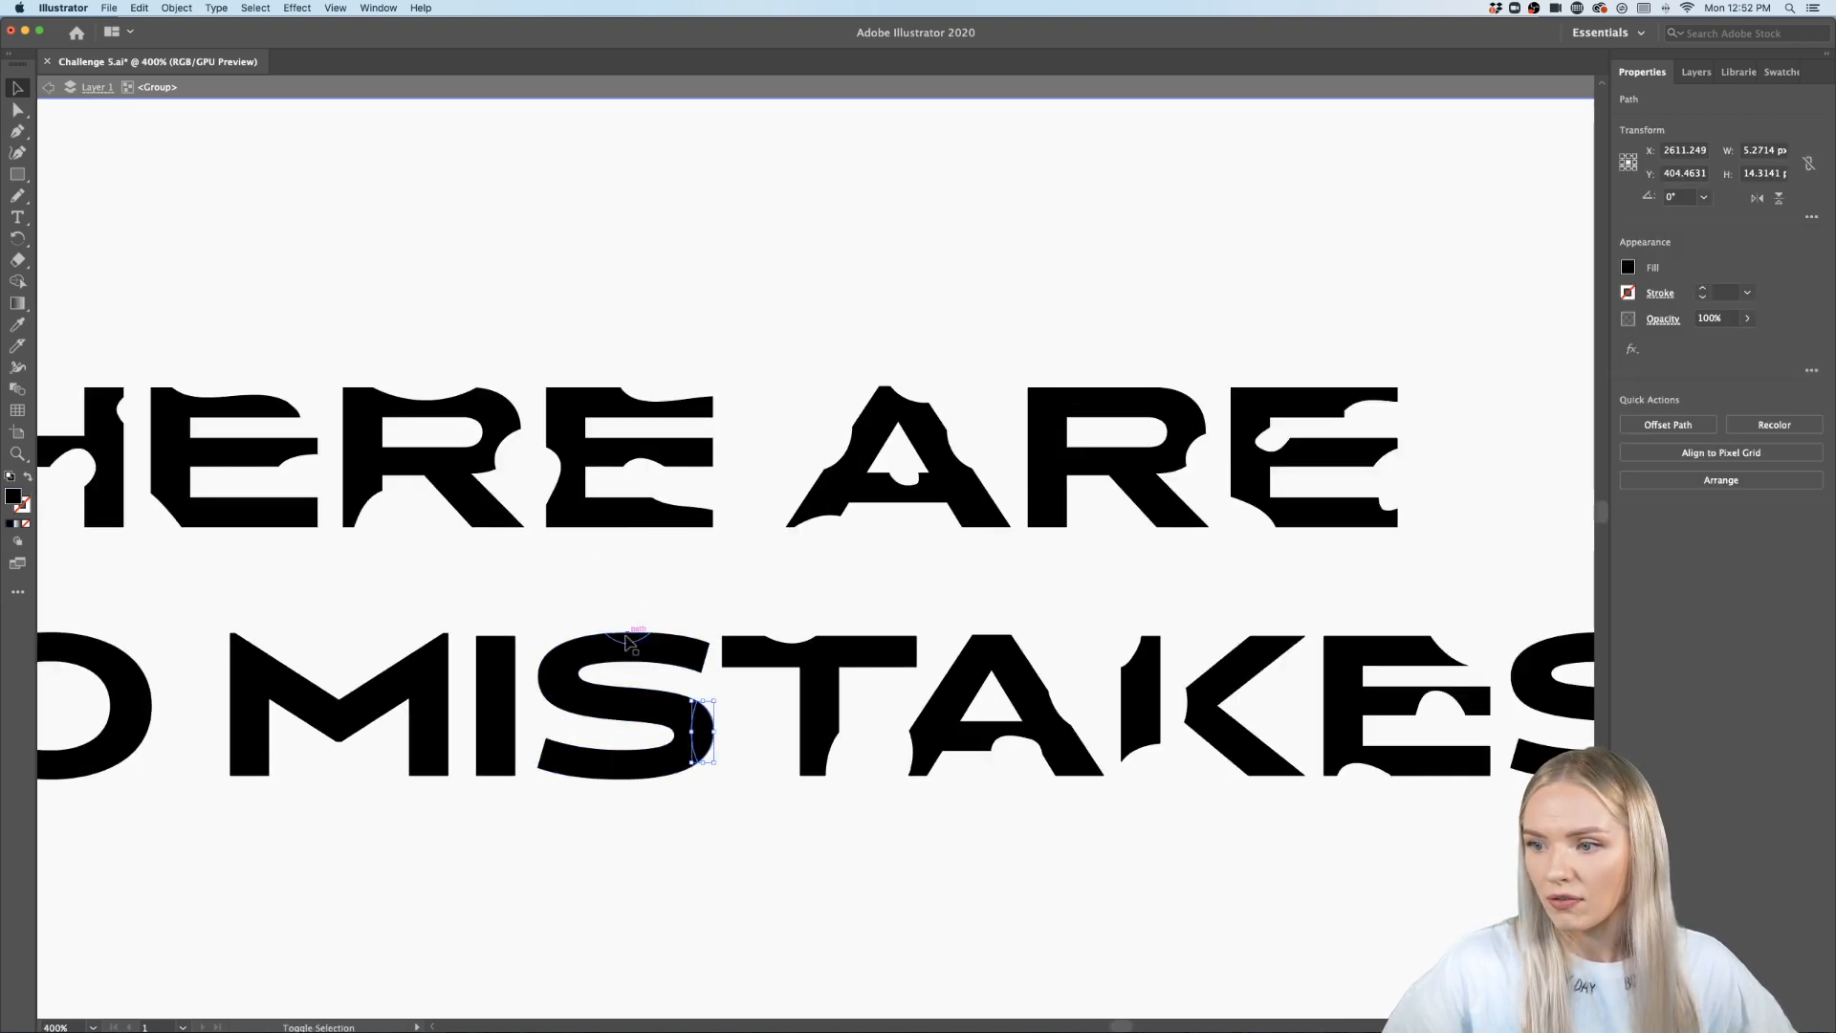
left_click(627, 642, "shift")
left_click(555, 760, "shift")
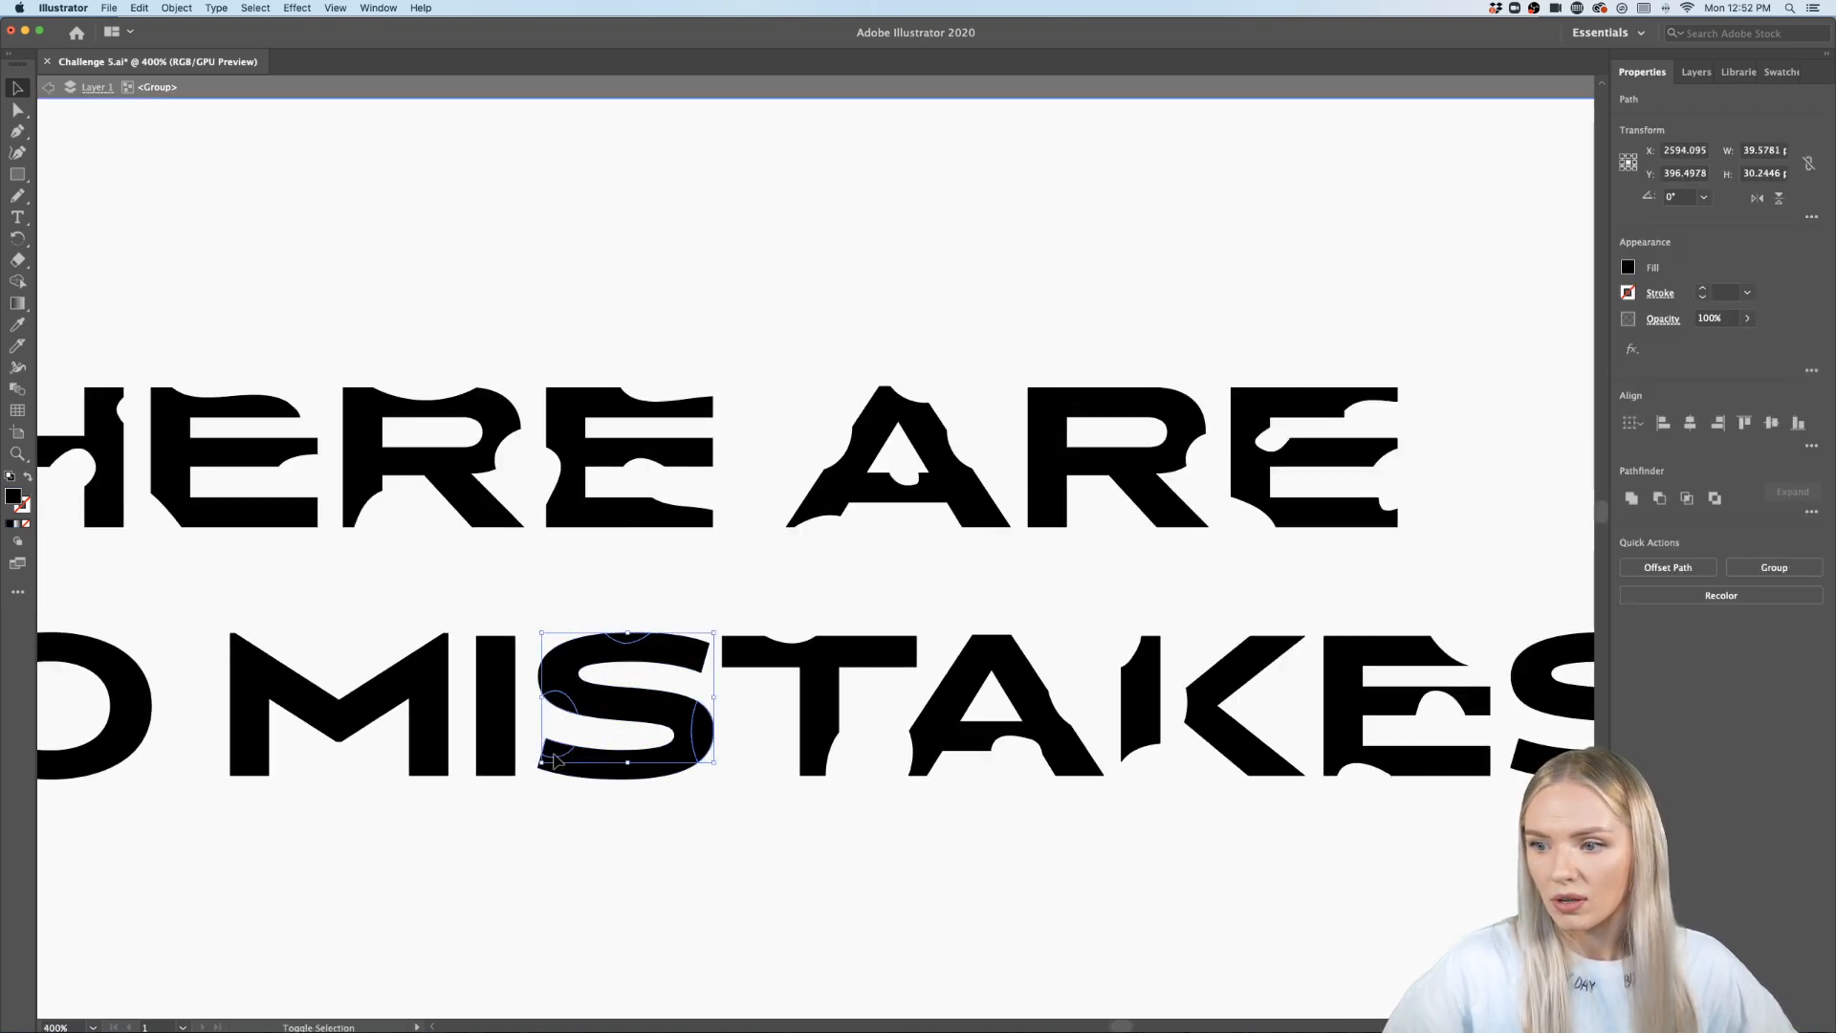
key("Delete")
- Select the cut slivers of the I and delete them
scroll(612, 756, "left", 3)
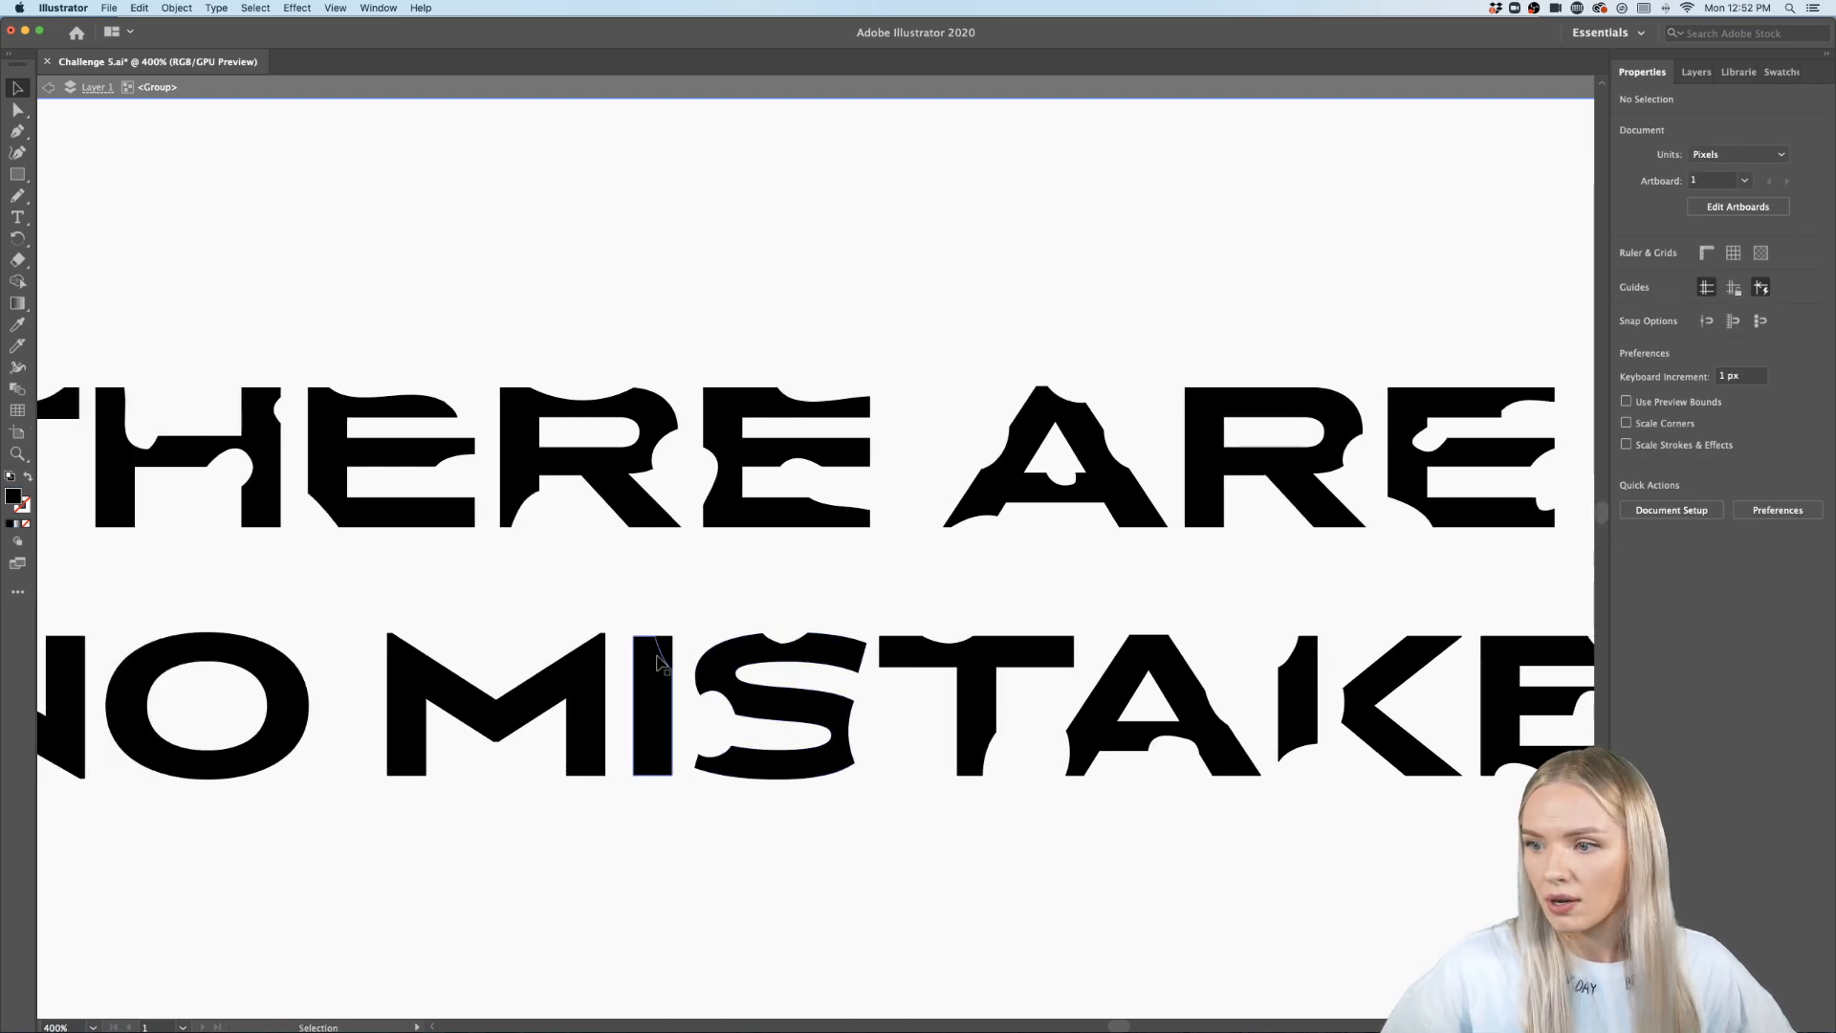
left_click(660, 660)
left_click(651, 783)
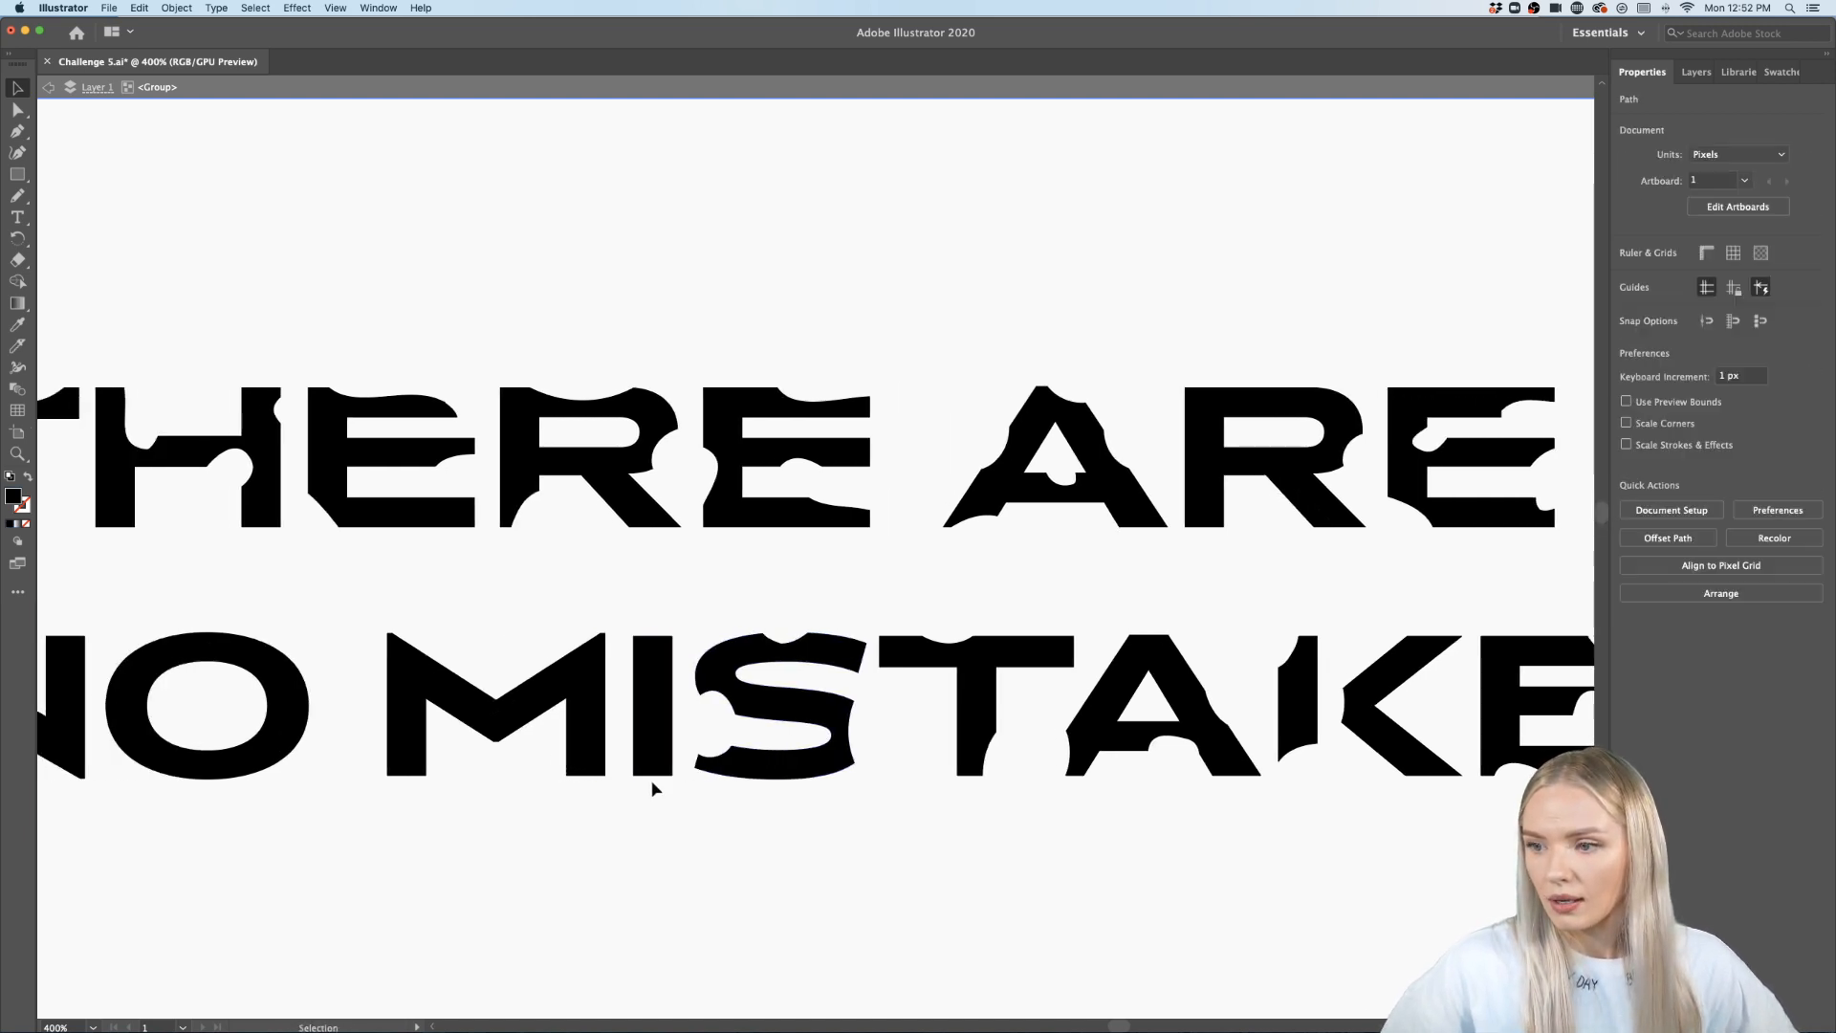
left_click(668, 653)
key("Delete")
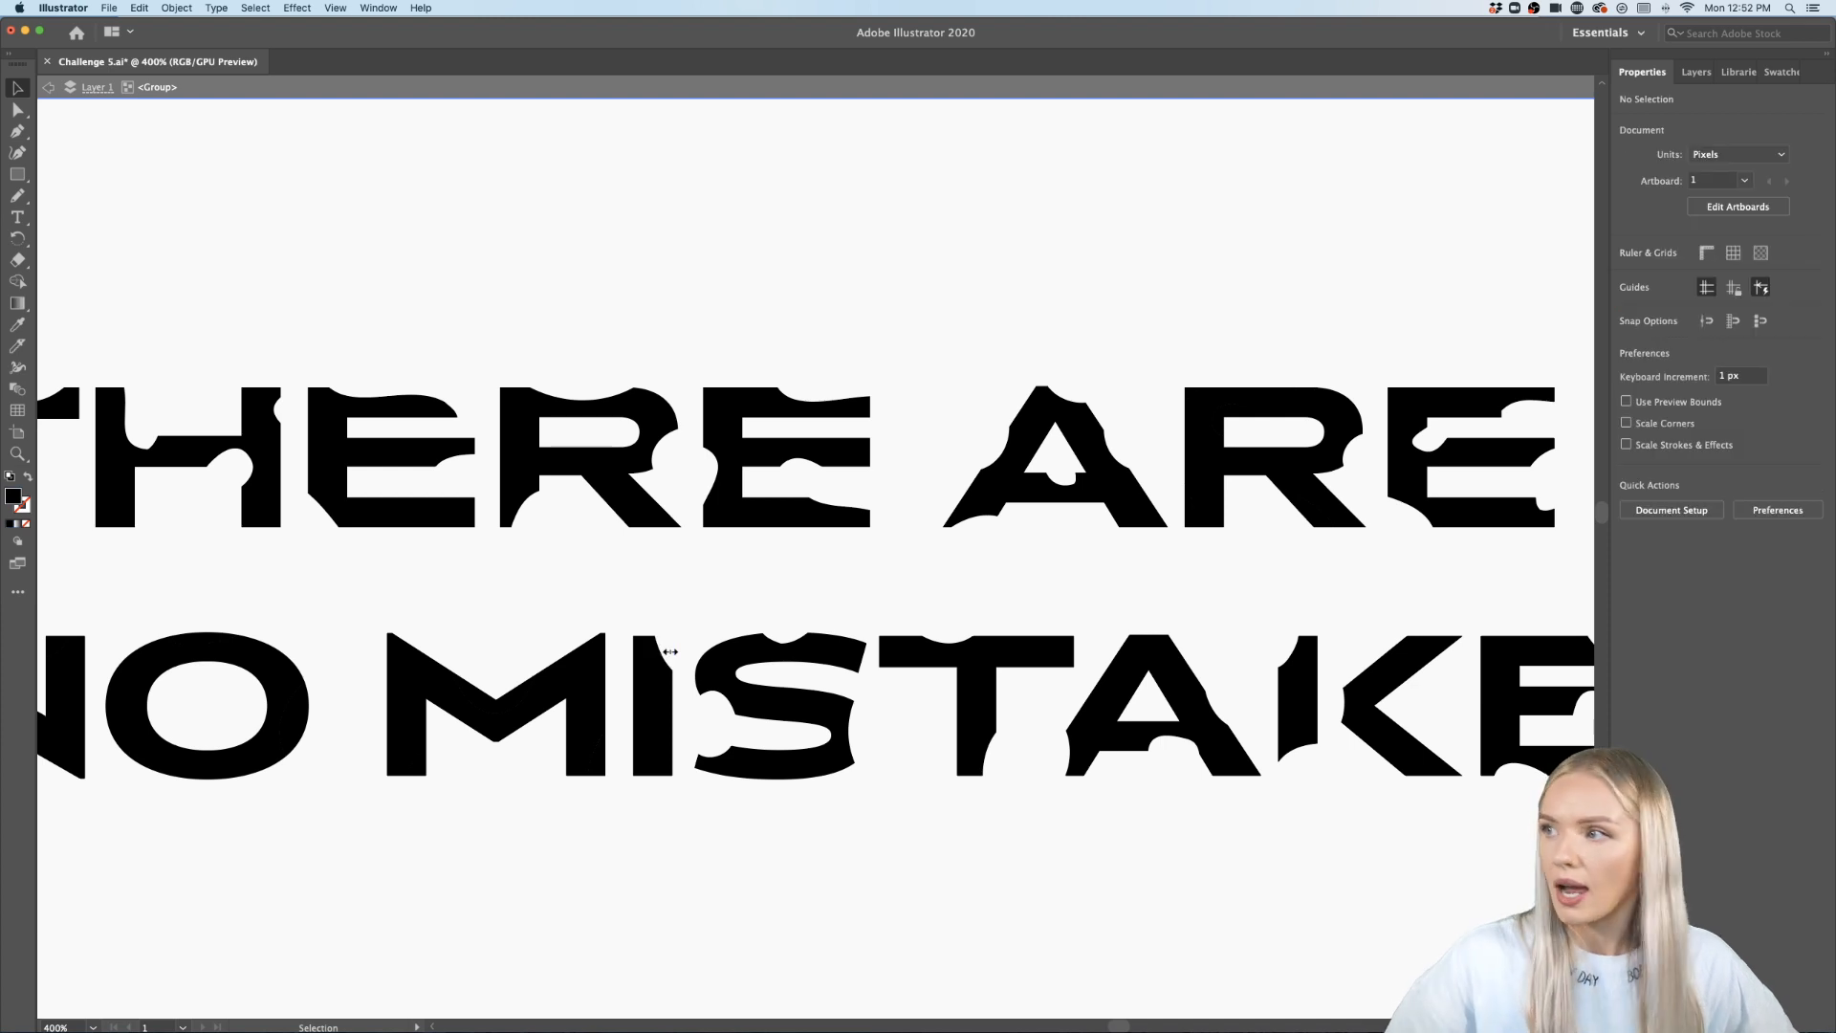
- Delete the cut fragments inside the V and lower right of the M
scroll(669, 652, "left", 3)
scroll(812, 730, "up", 2)
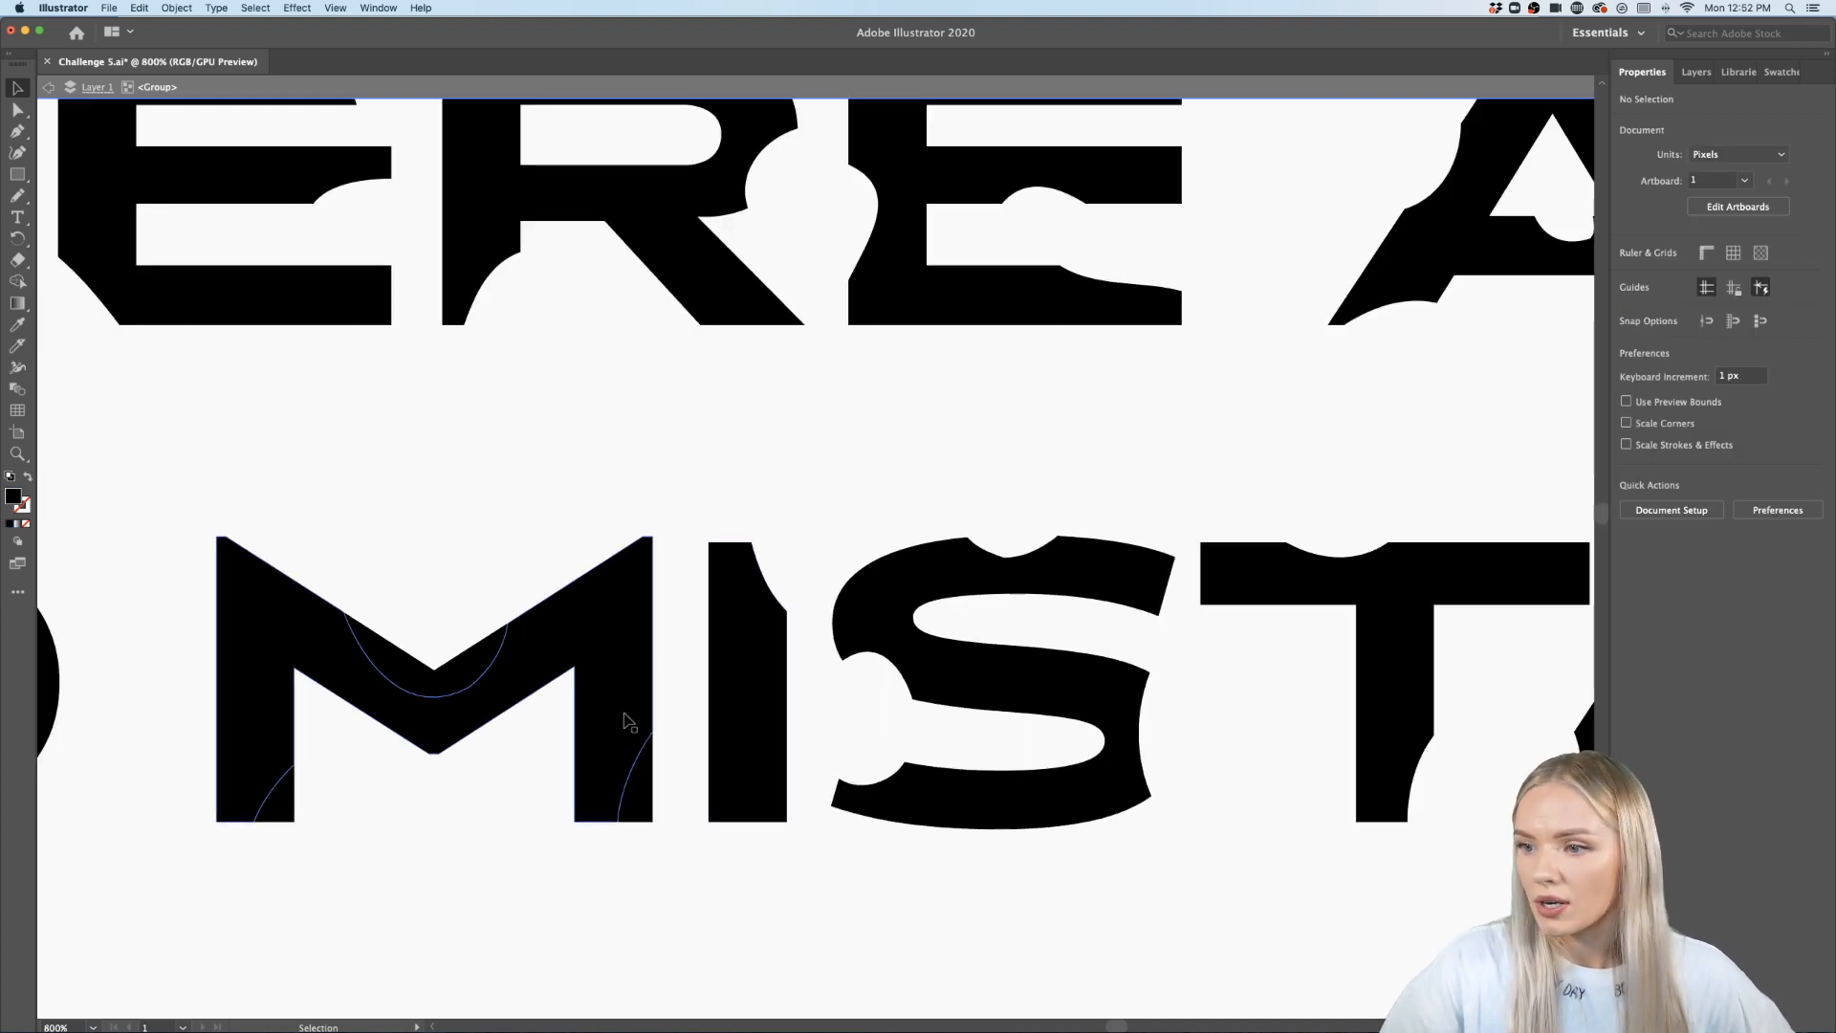
left_click(638, 787)
left_click(446, 671, "shift")
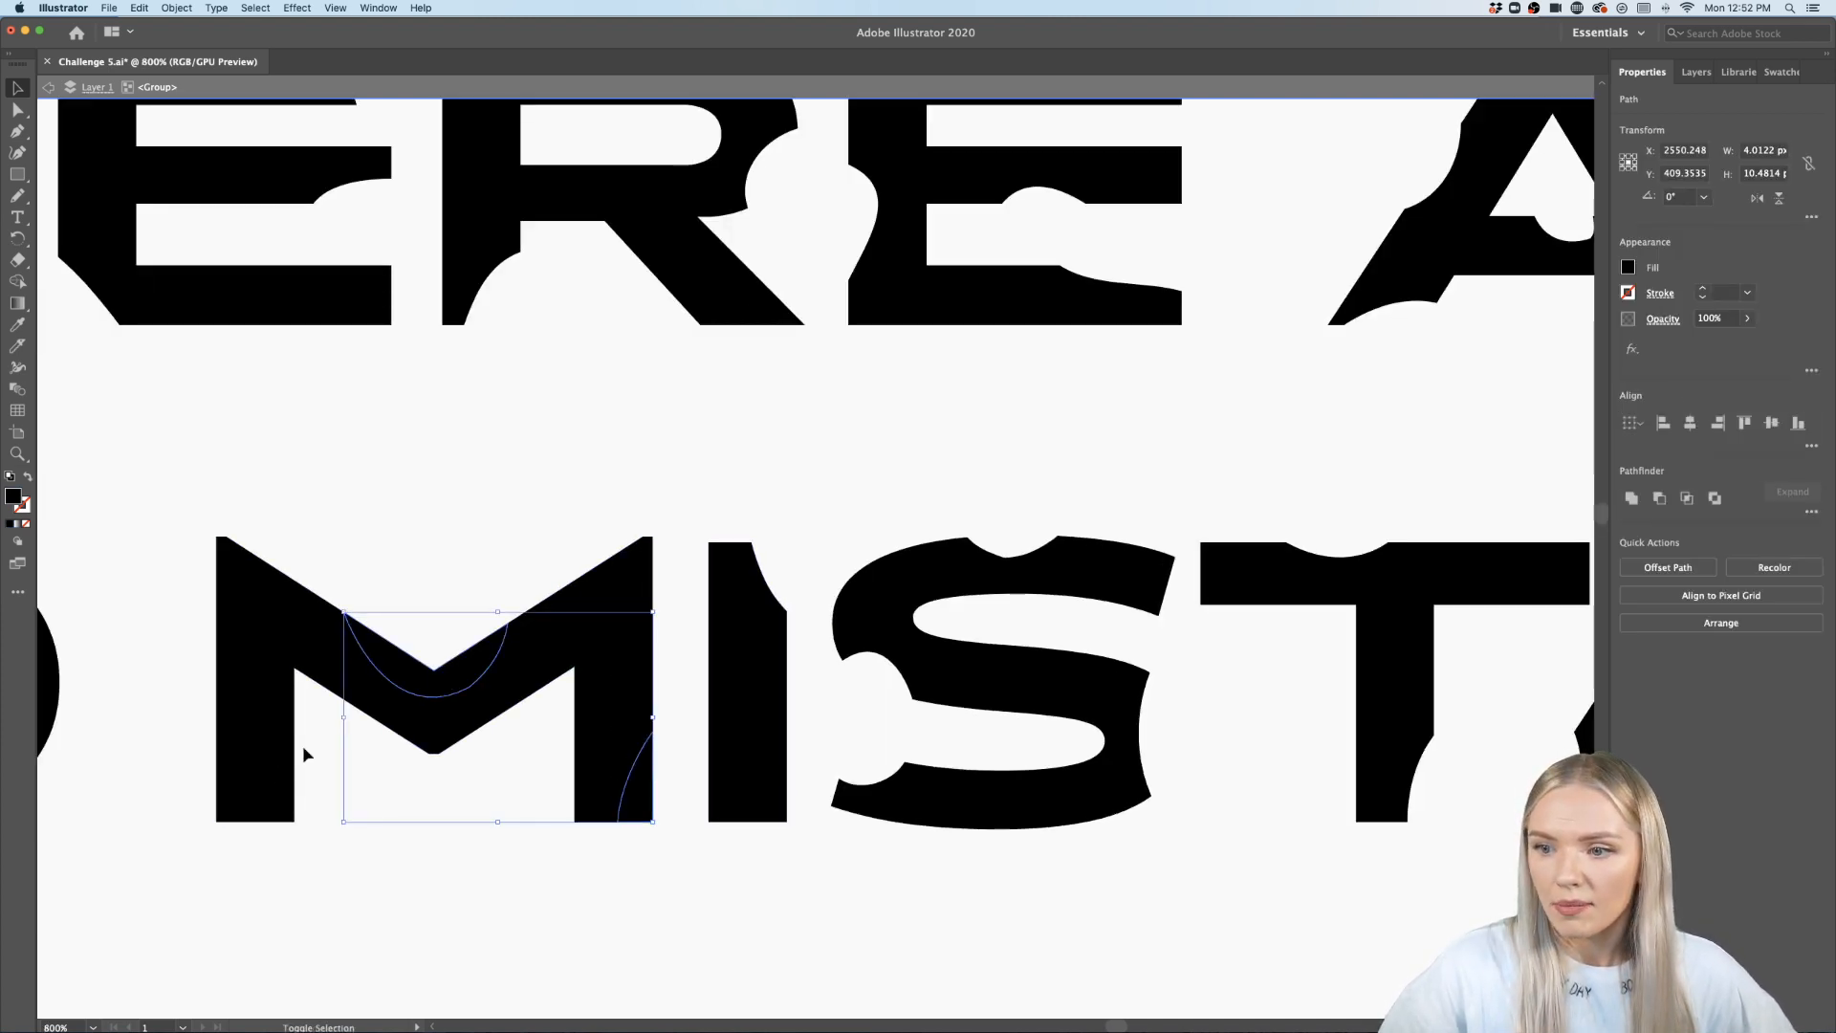
scroll(279, 800, "left", 3)
key("Delete")
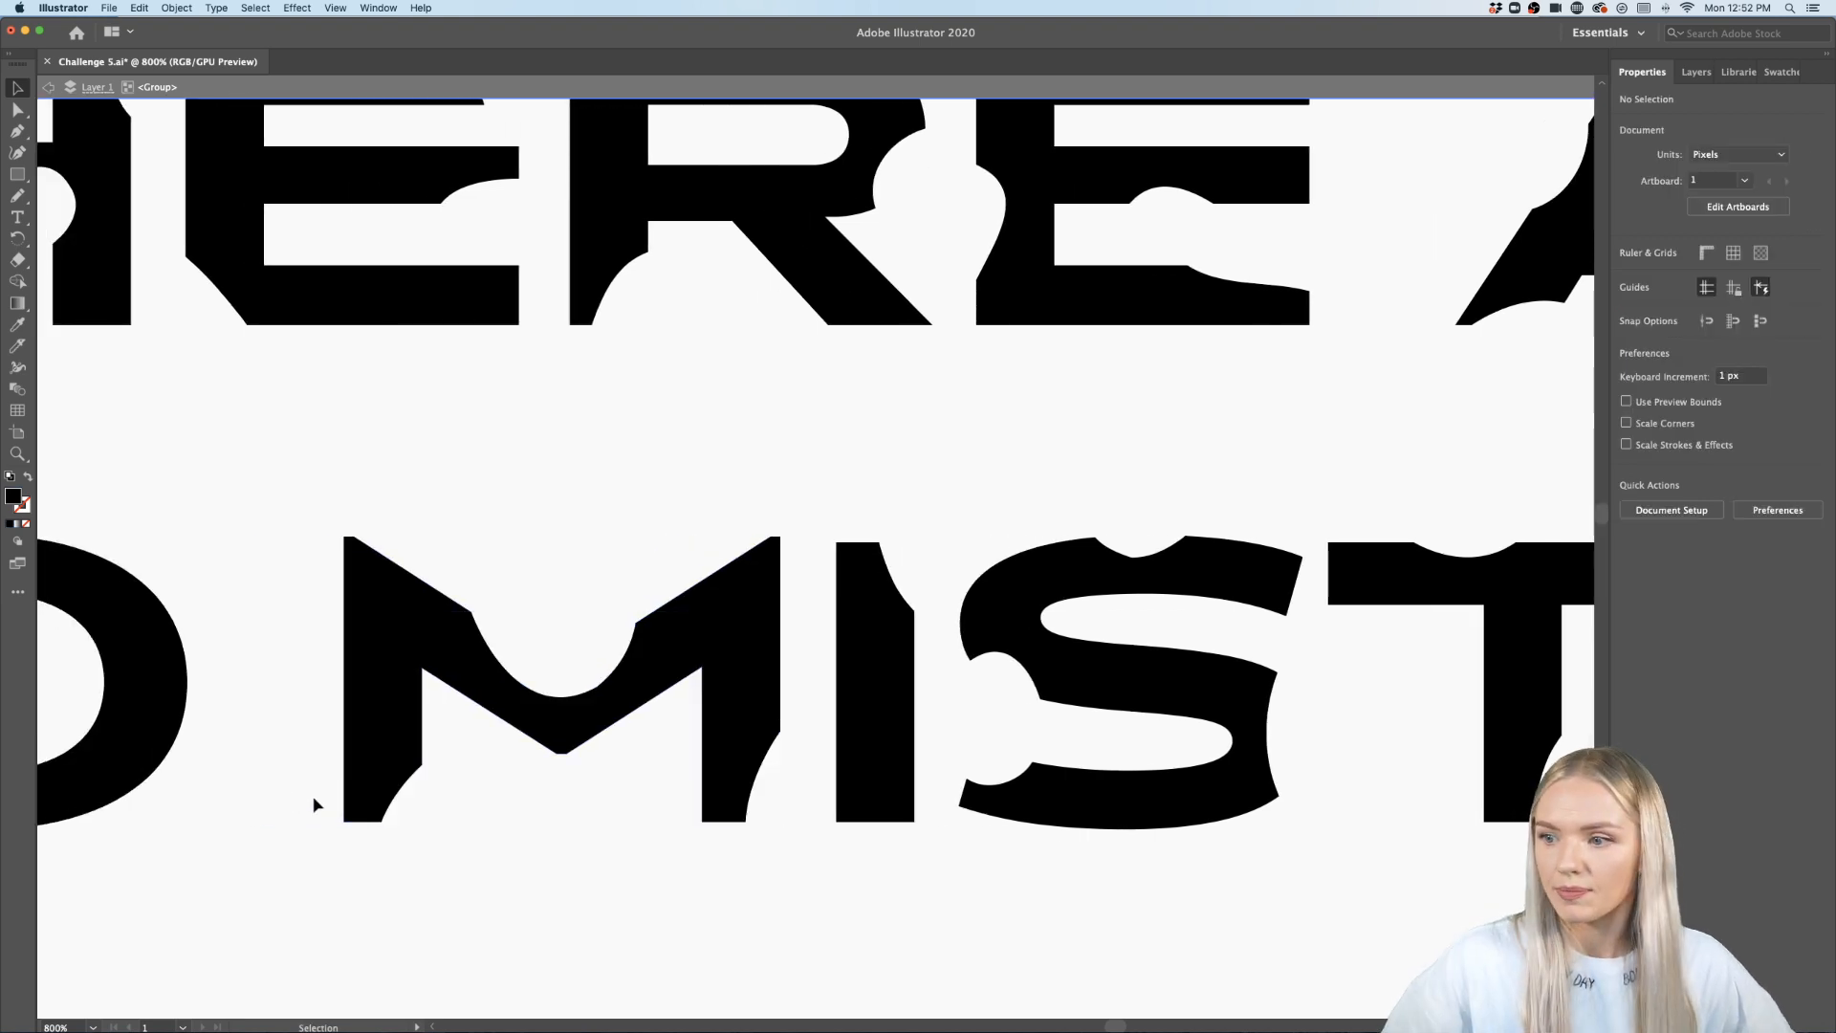
- Select the cut fragments around the O of NO and delete them
scroll(315, 803, "left", 8)
scroll(321, 805, "left", 2)
left_click(600, 708)
left_click(406, 542, "shift")
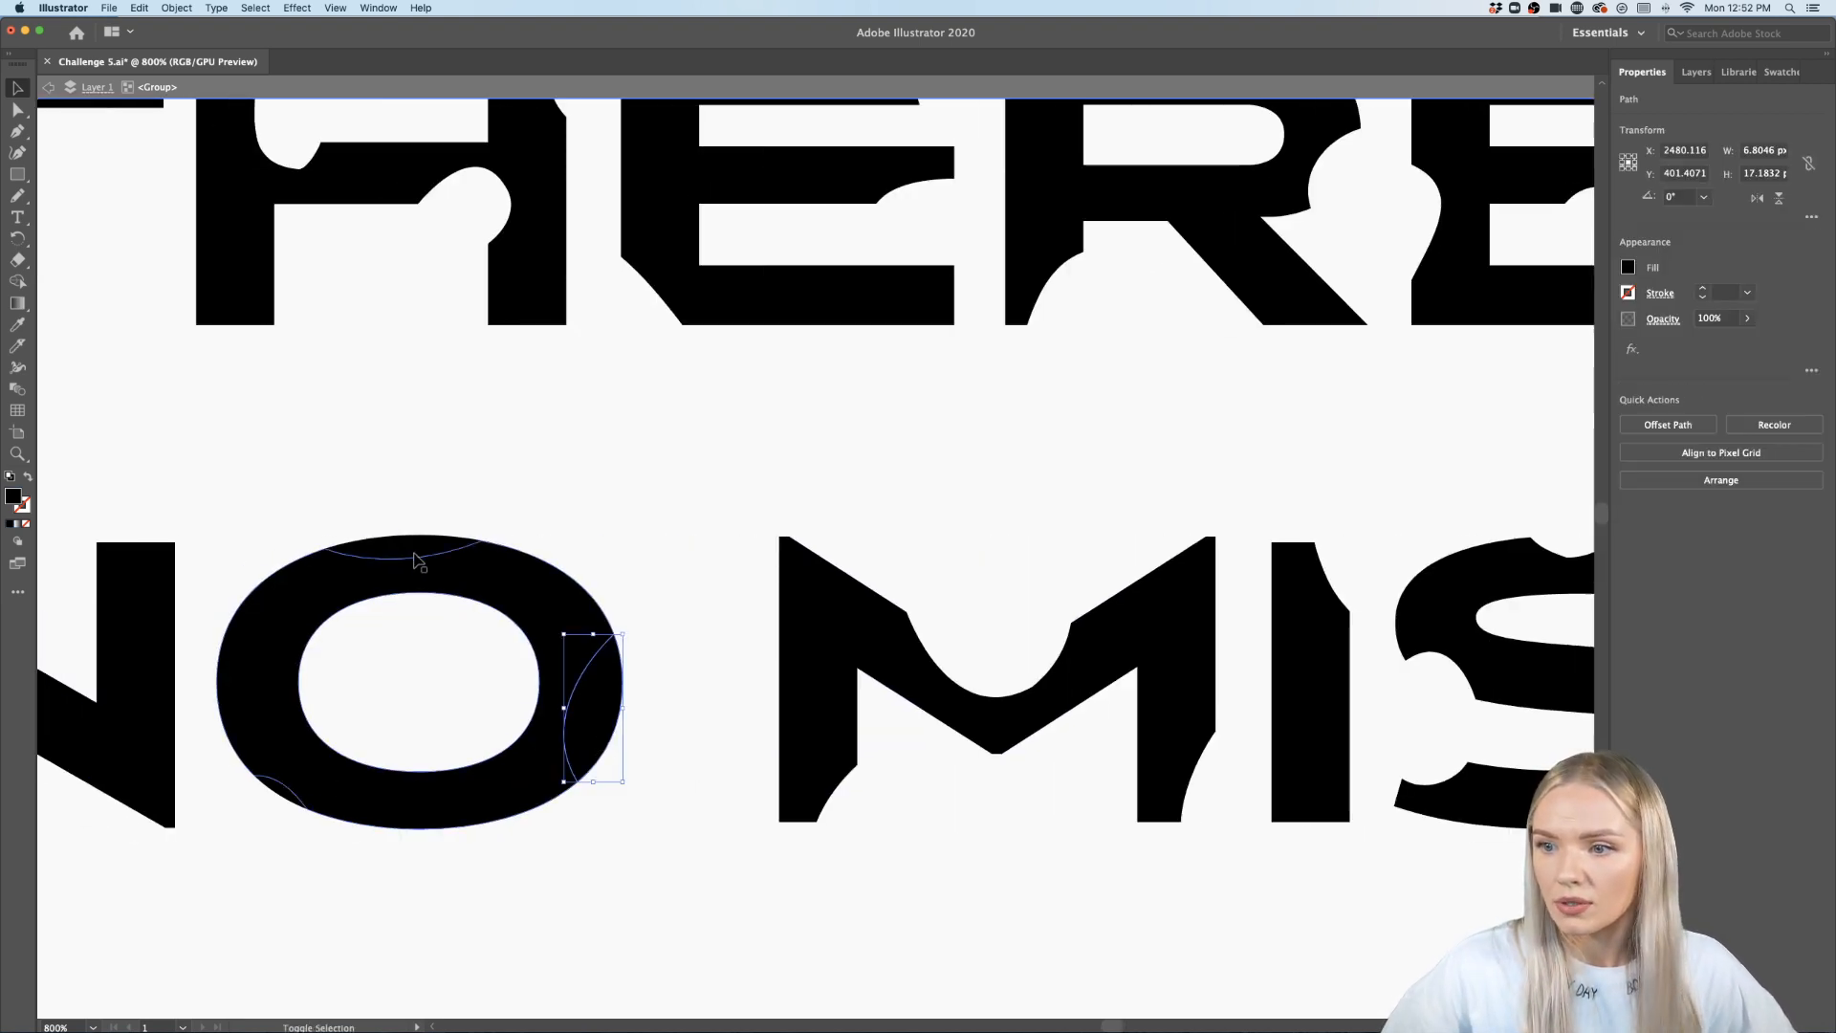
left_click(275, 794, "shift")
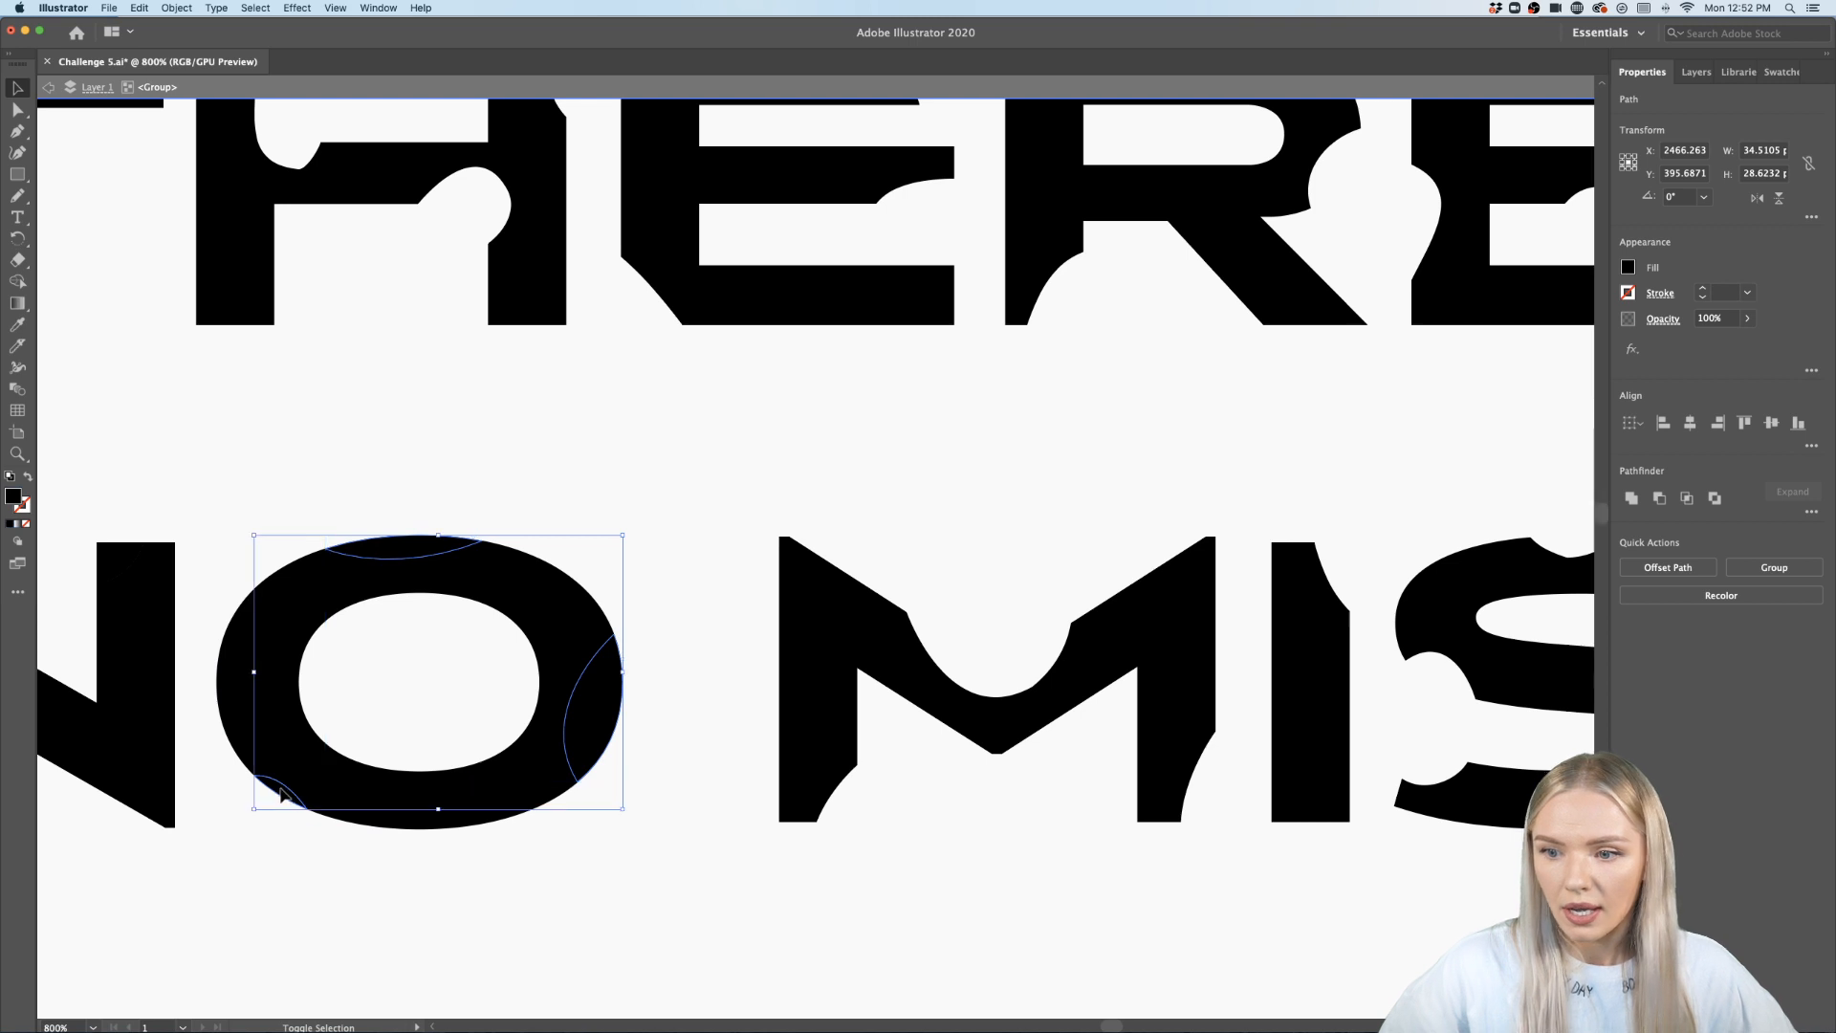
key("Delete")
scroll(279, 791, "left", 20)
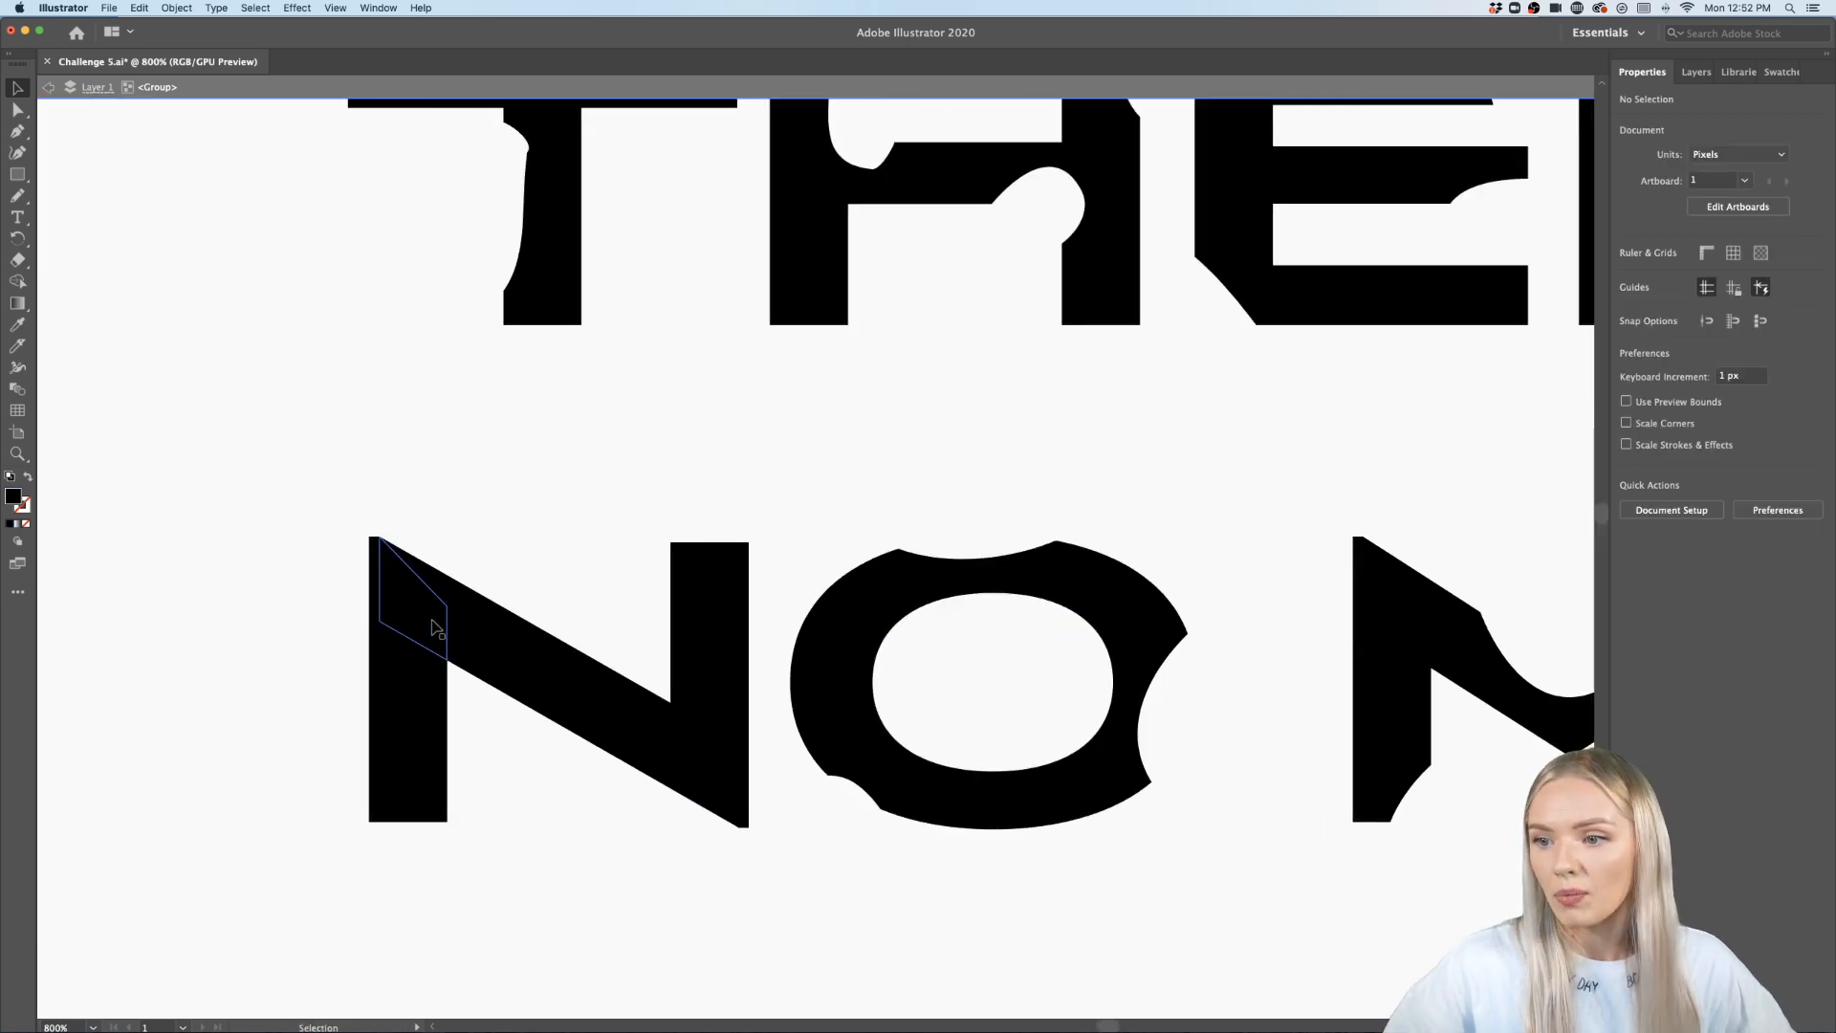
- Select the cut fragments of the N in NO and delete them
left_click(385, 698)
left_click(564, 713, "shift")
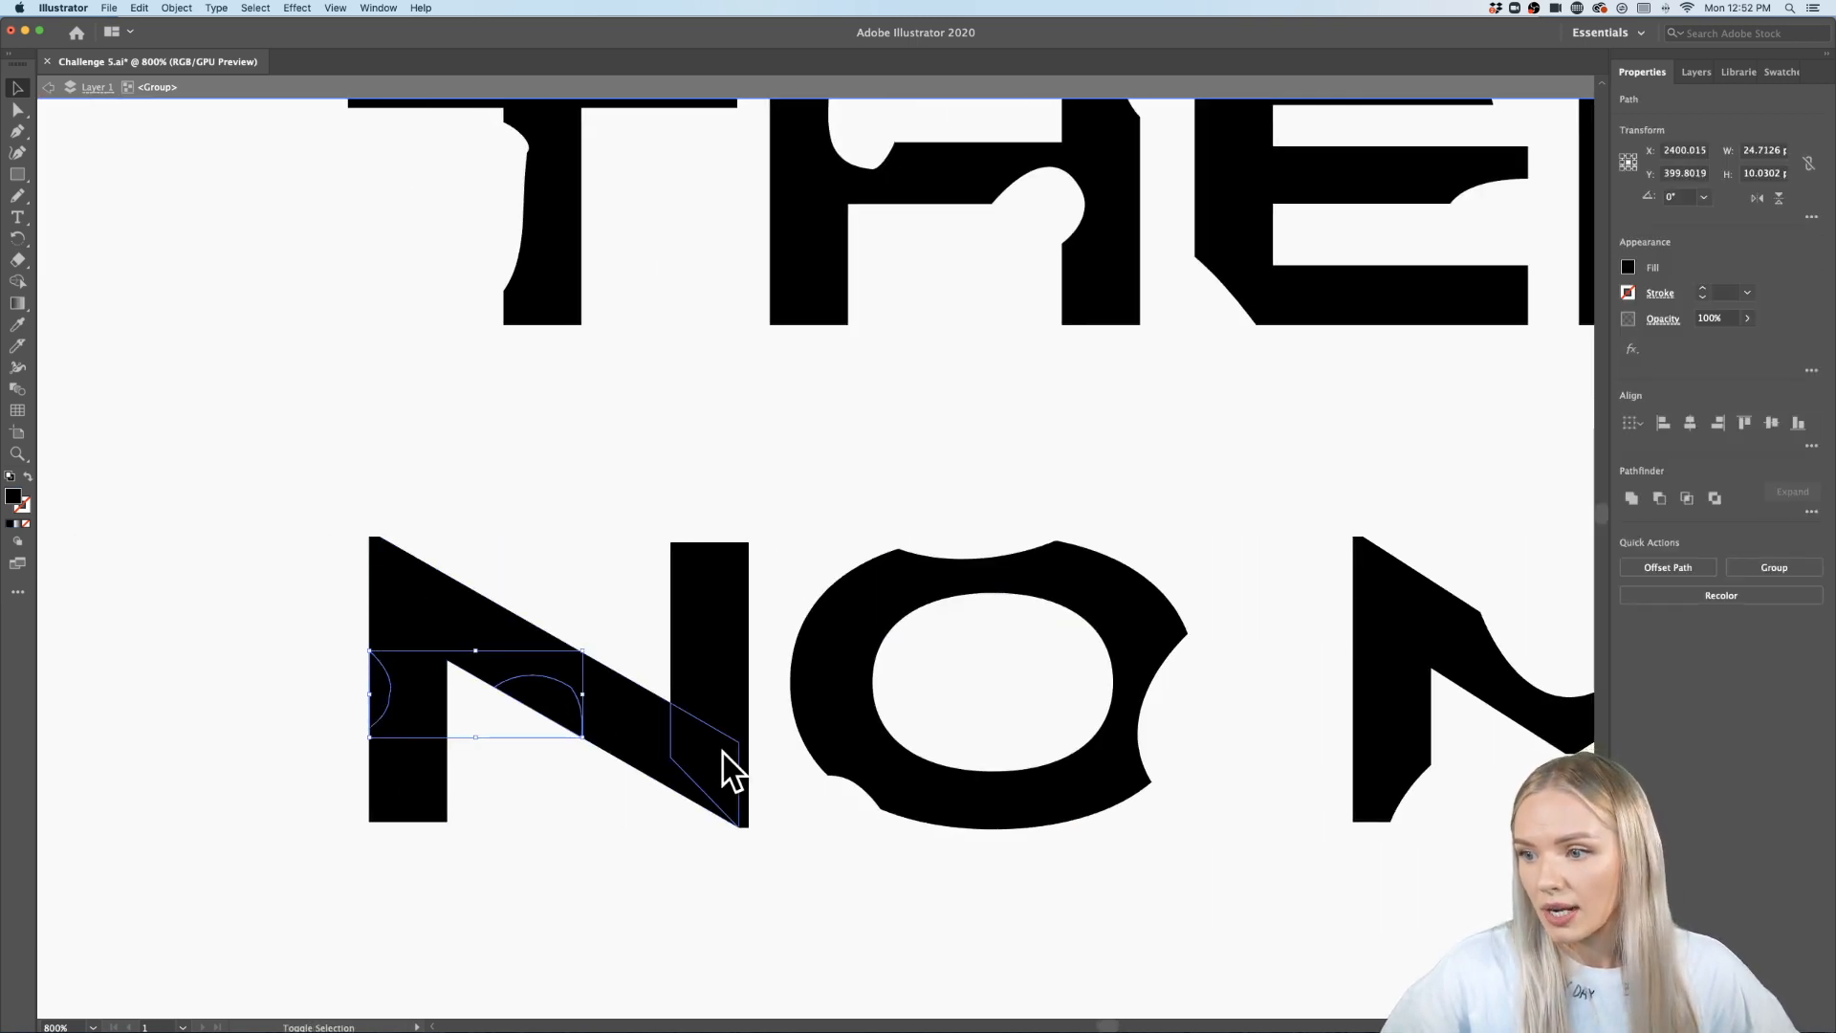
left_click(692, 564, "shift")
key("Delete")
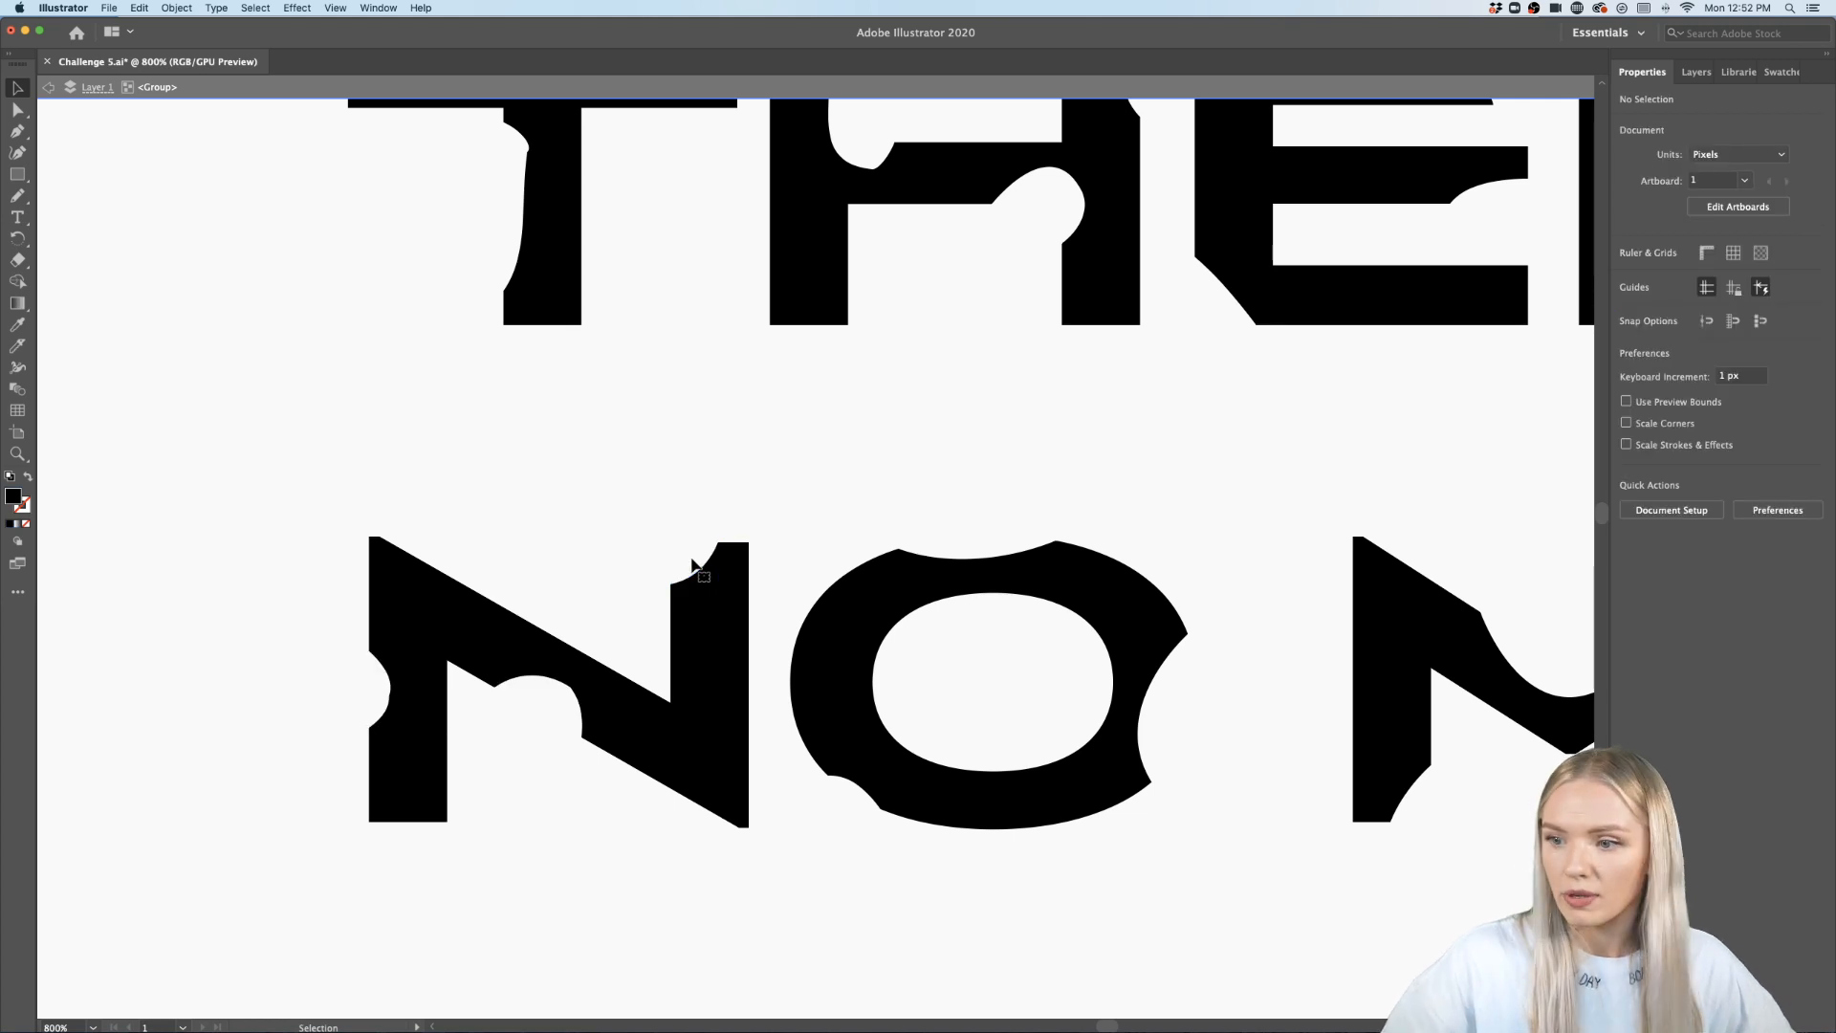
- Leave the group, unlock all objects and move a gradient rectangle onto the poster beside the first text line
scroll(695, 560, "down", 6)
scroll(696, 559, "down", 2)
double_click(842, 627)
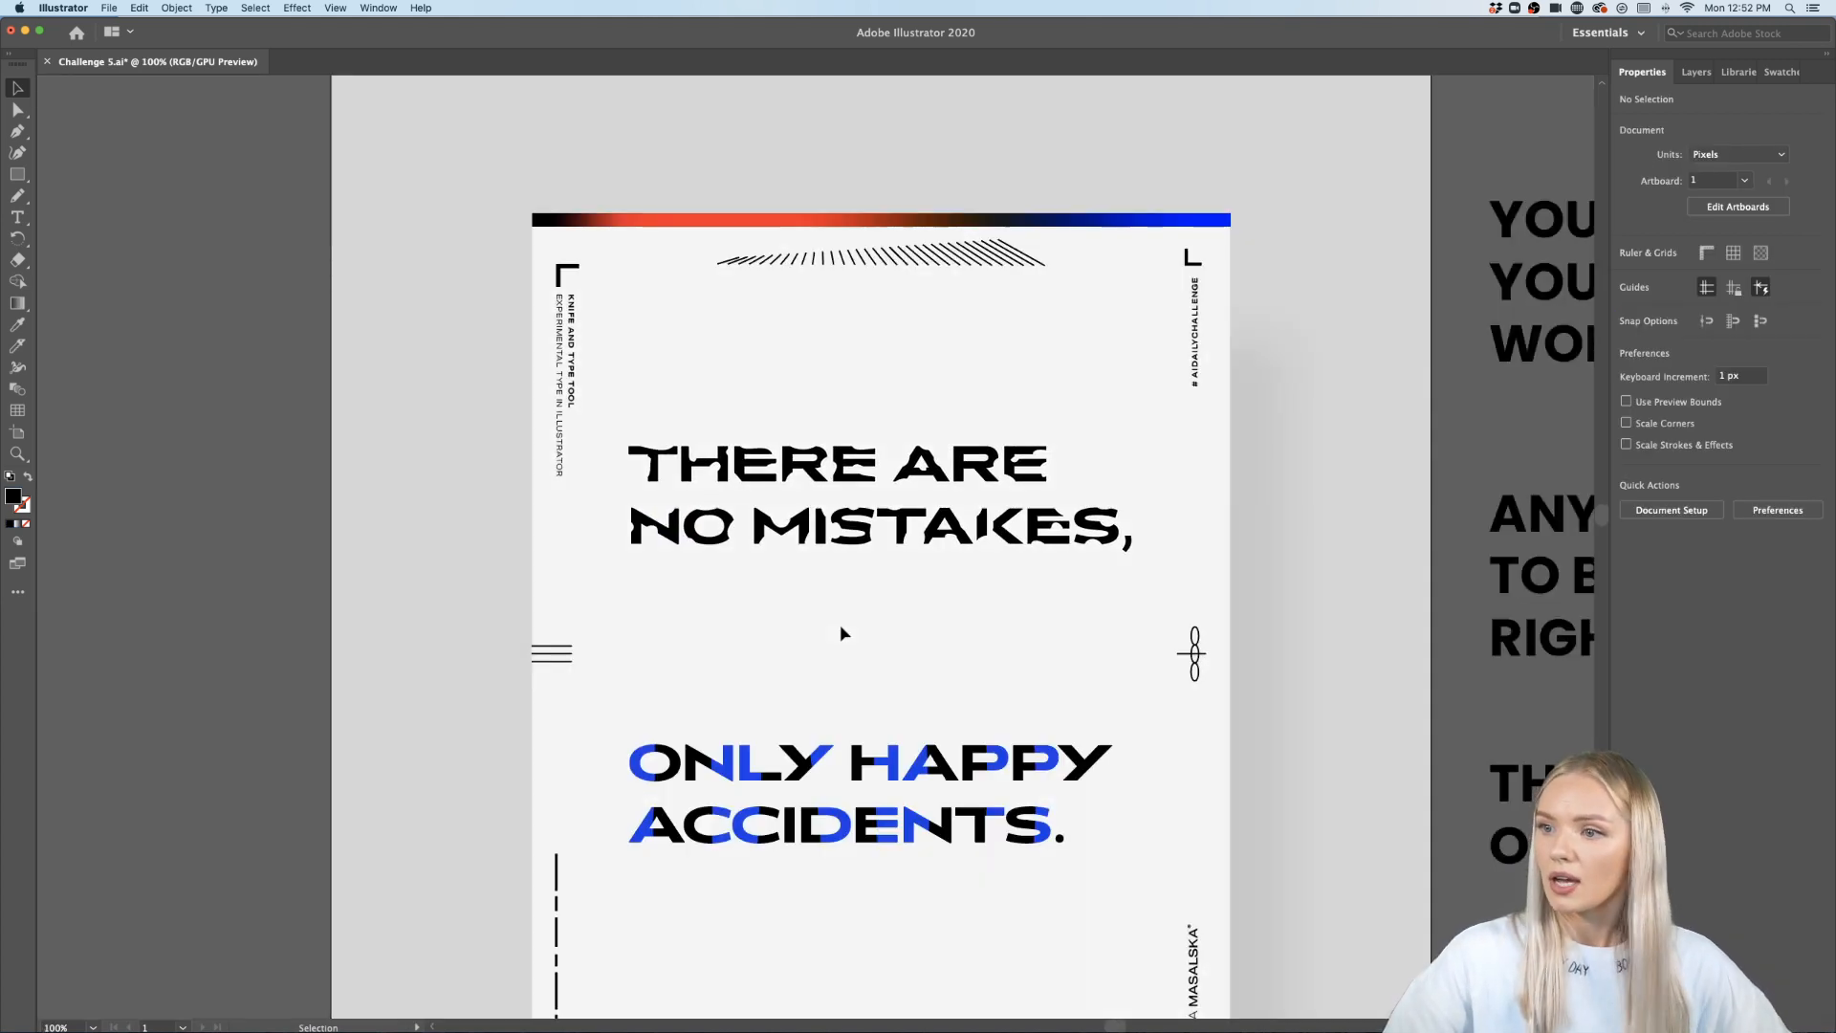
scroll(841, 627, "down", 3)
scroll(841, 626, "right", 2)
scroll(846, 625, "up", 1)
scroll(845, 624, "down", 1)
scroll(846, 623, "right", 1)
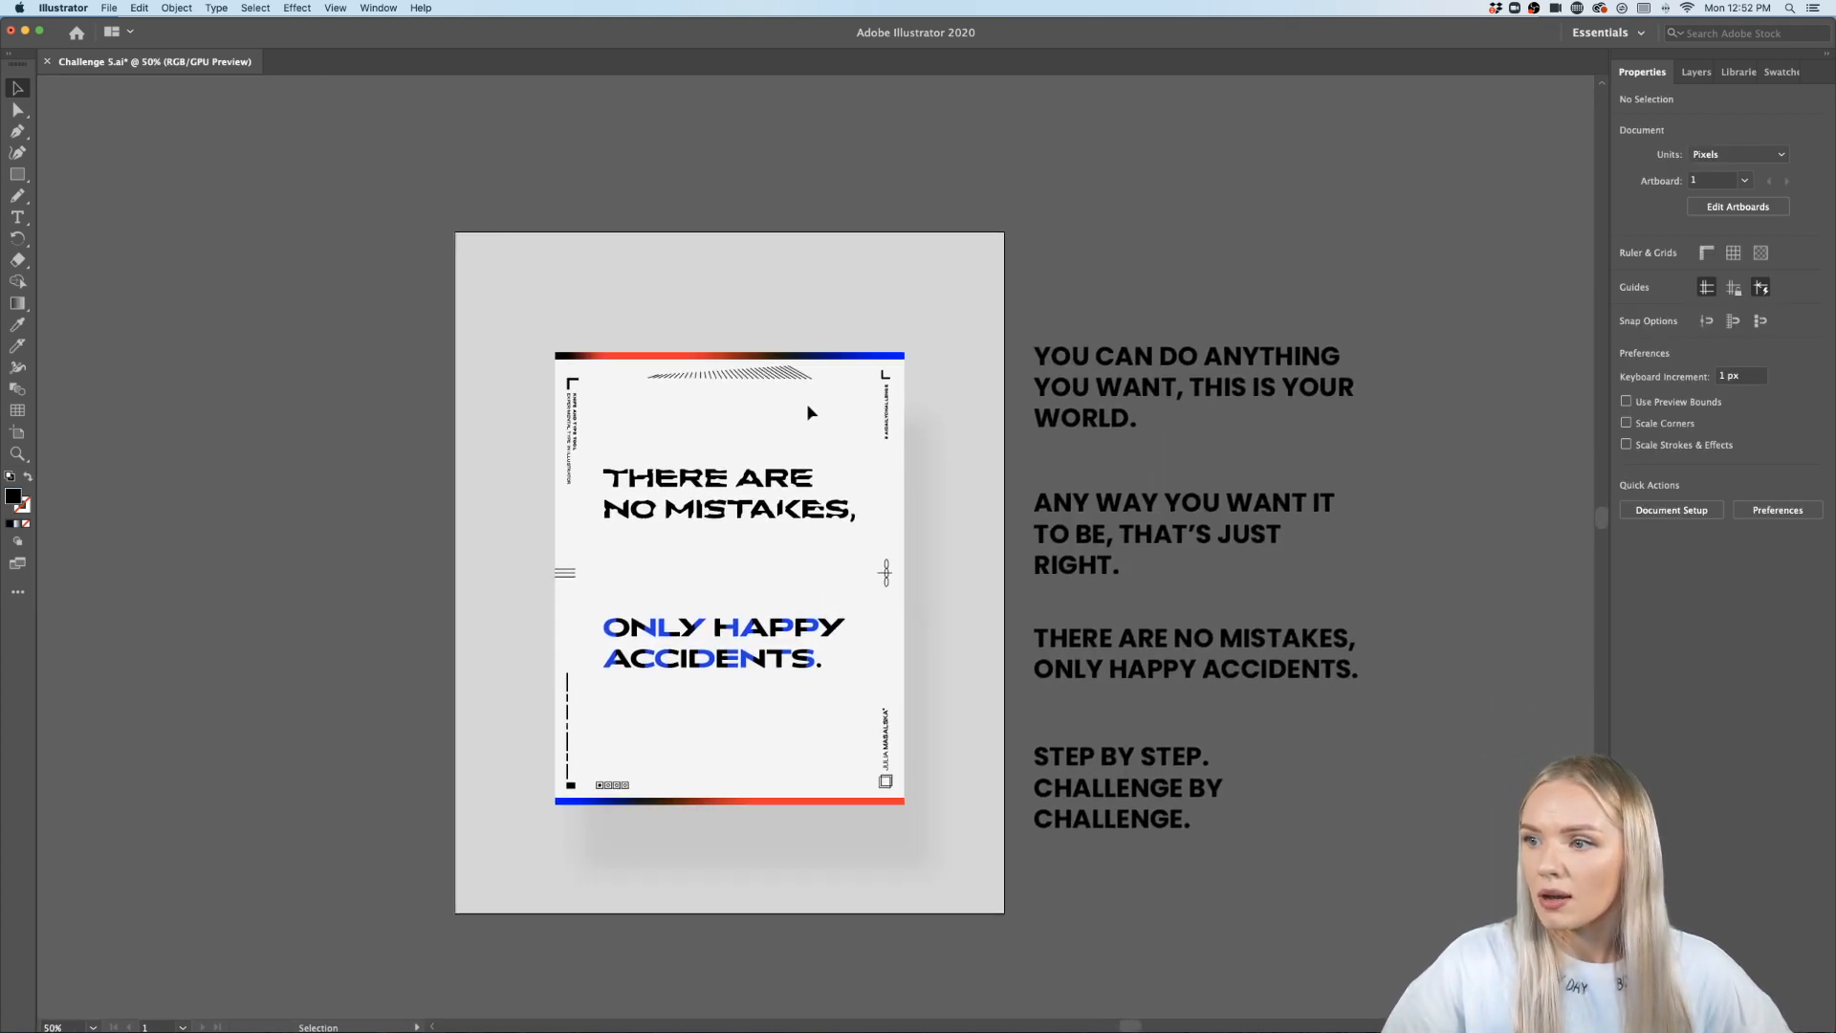
left_click(854, 517)
left_click(868, 513)
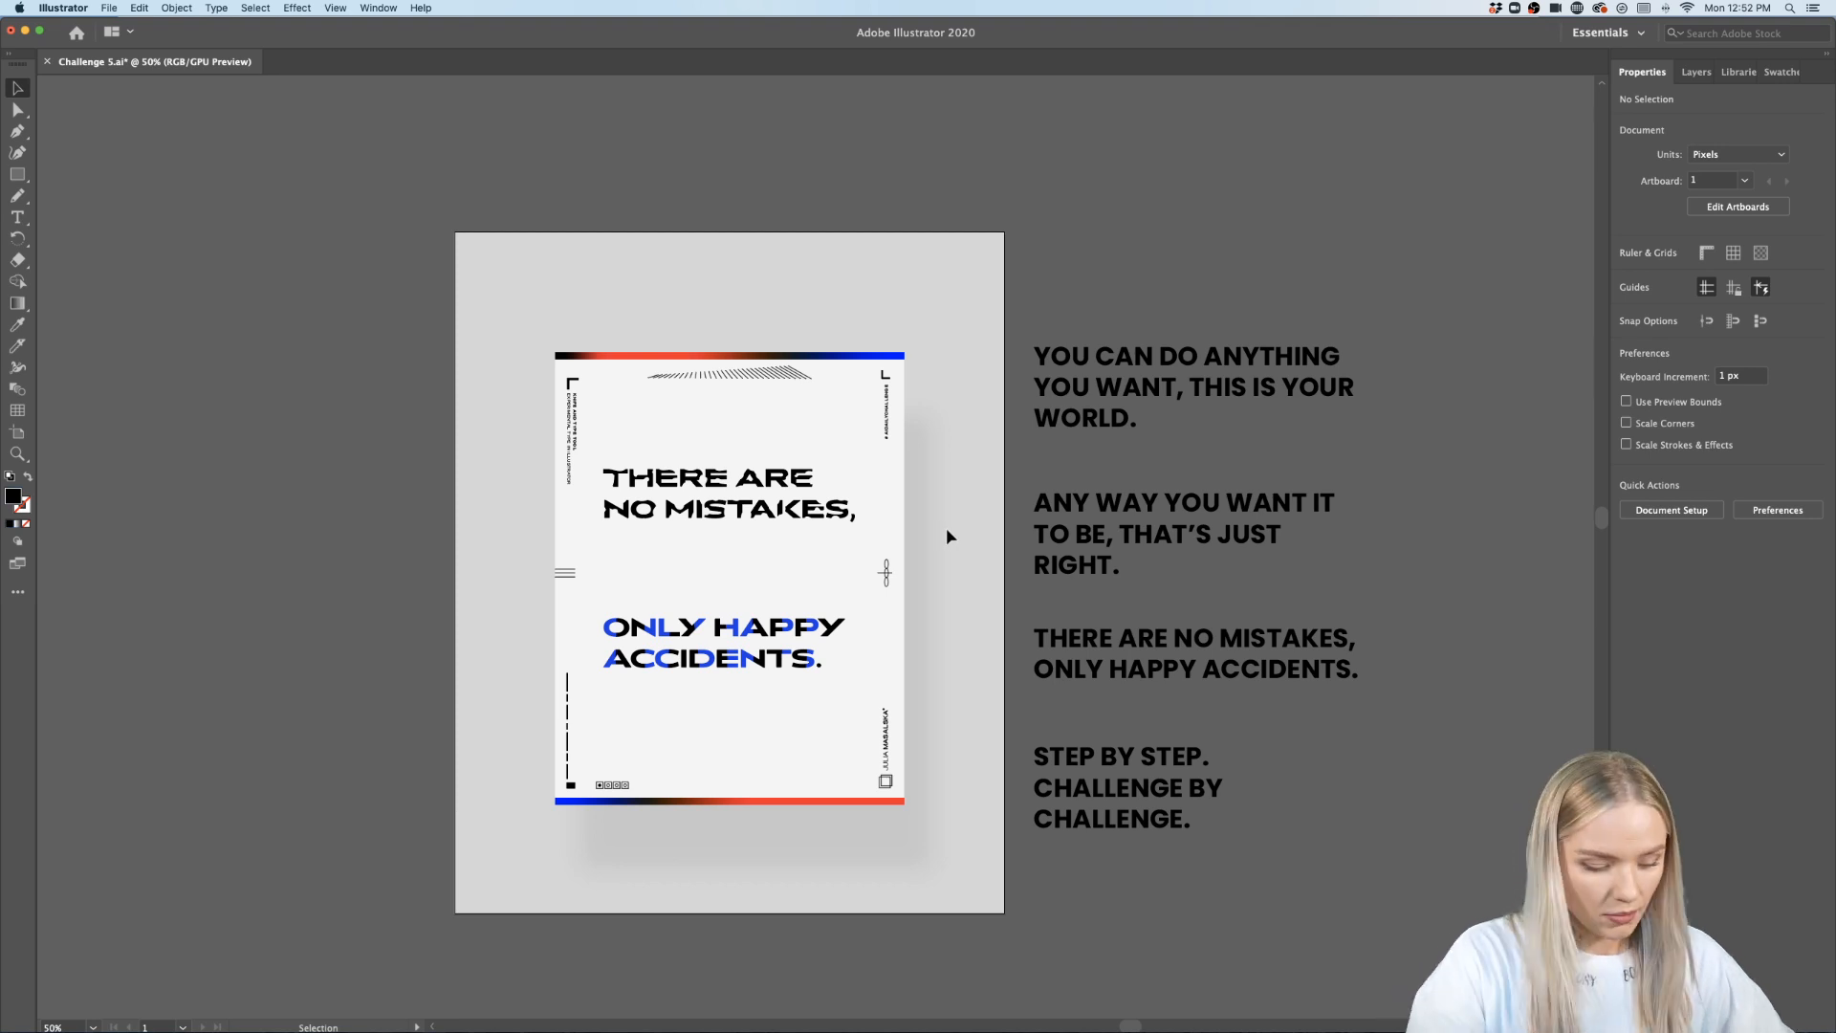
key("alt+super+2")
left_click(1049, 238)
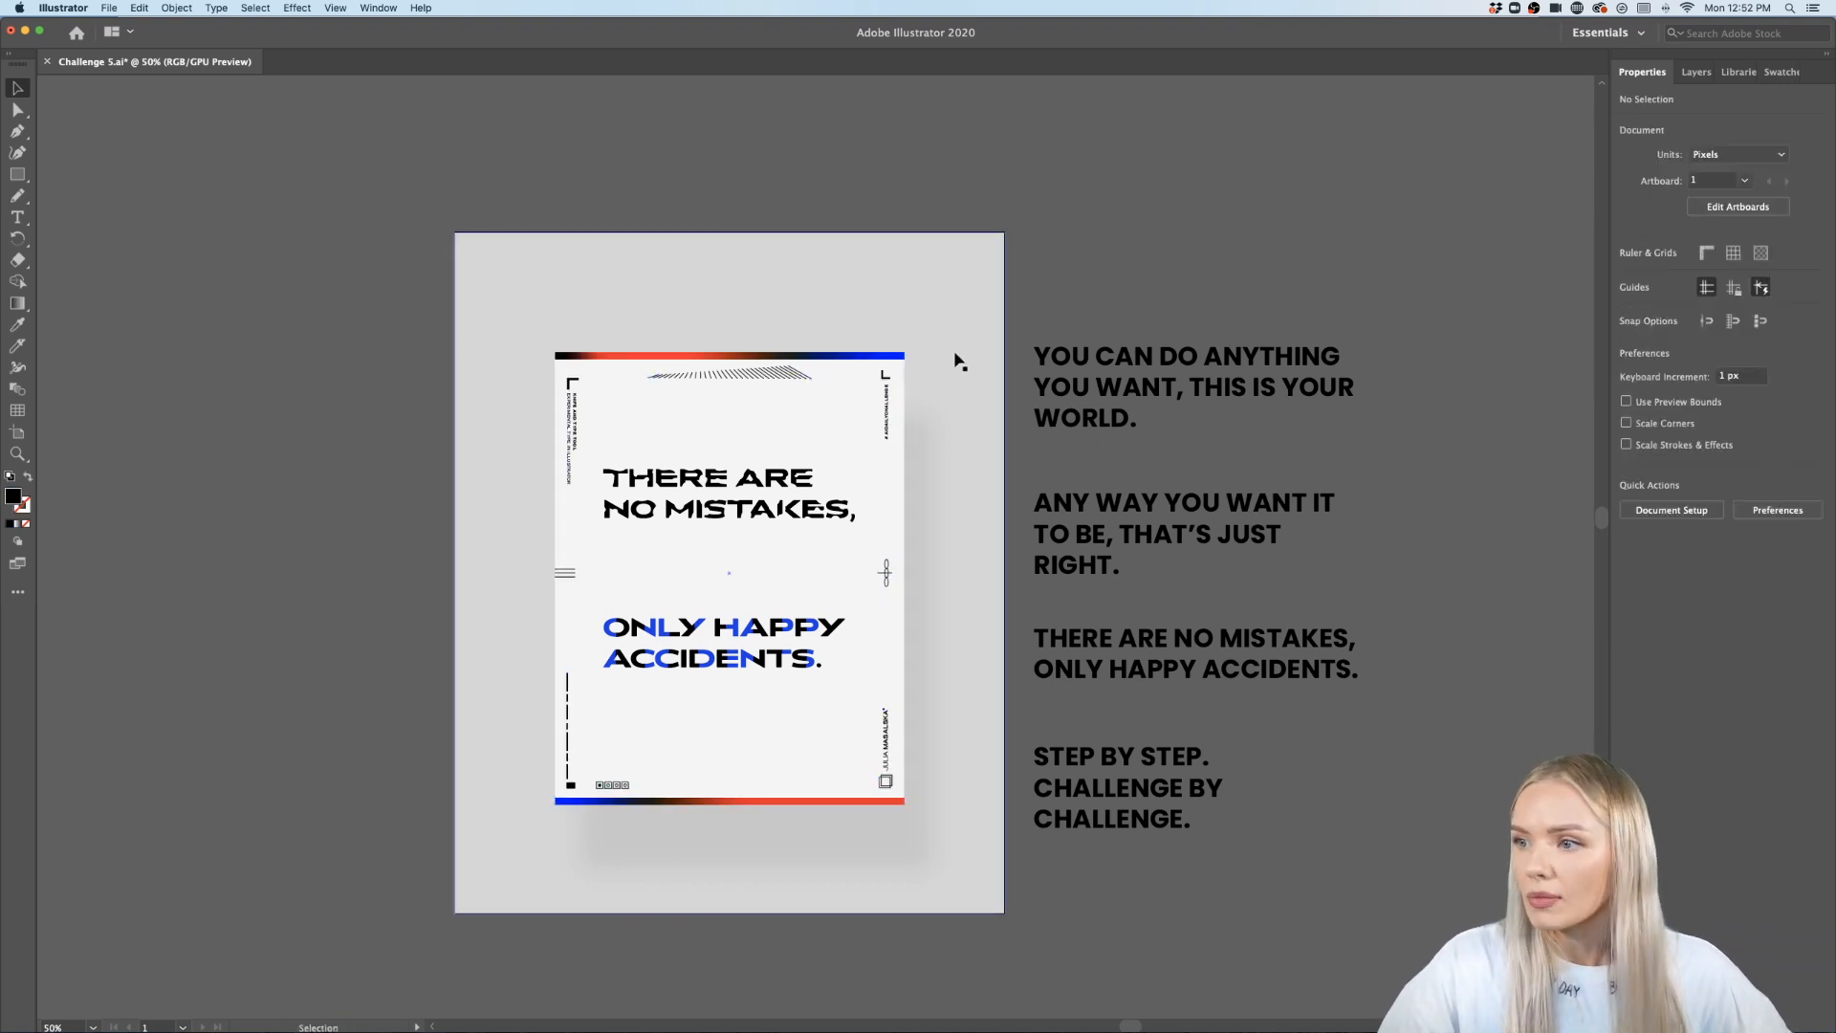
left_click_drag(821, 357, 905, 514, "alt")
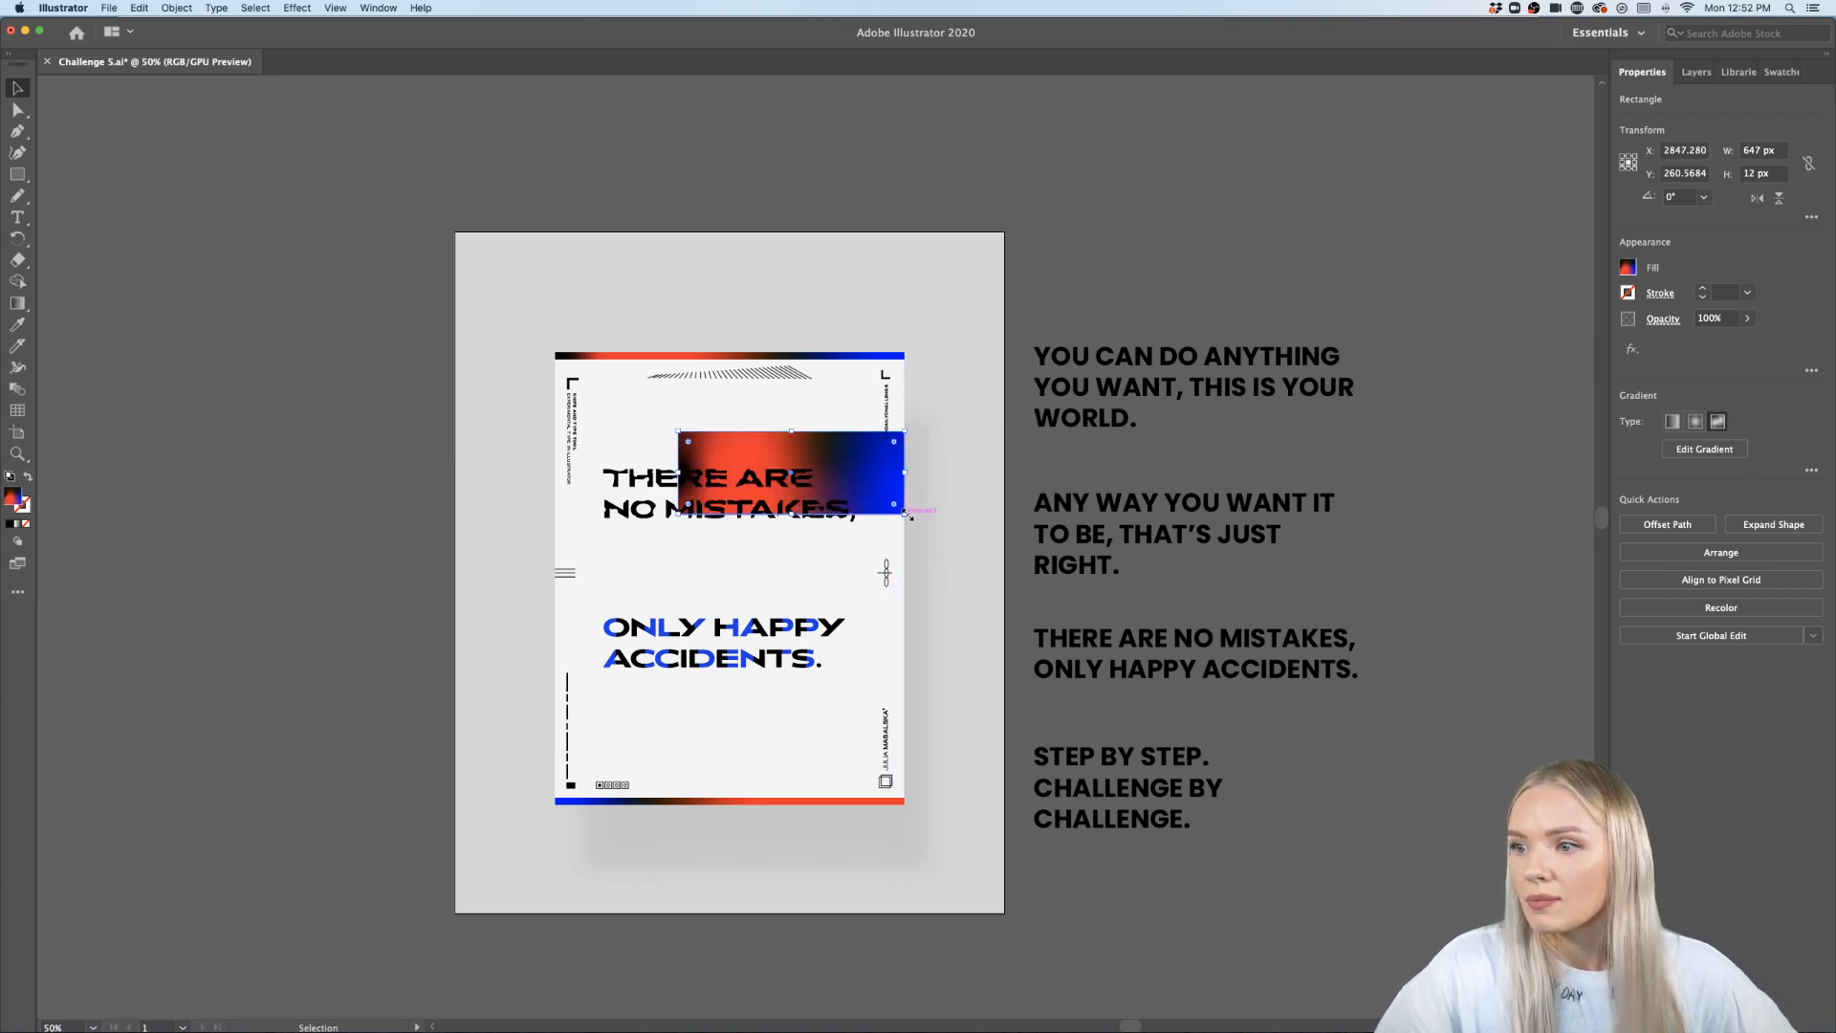
- Duplicate the gradient rectangle to the poster's left edge, shorten it and round its ends fully into a pill
left_click_drag(836, 459, 694, 569)
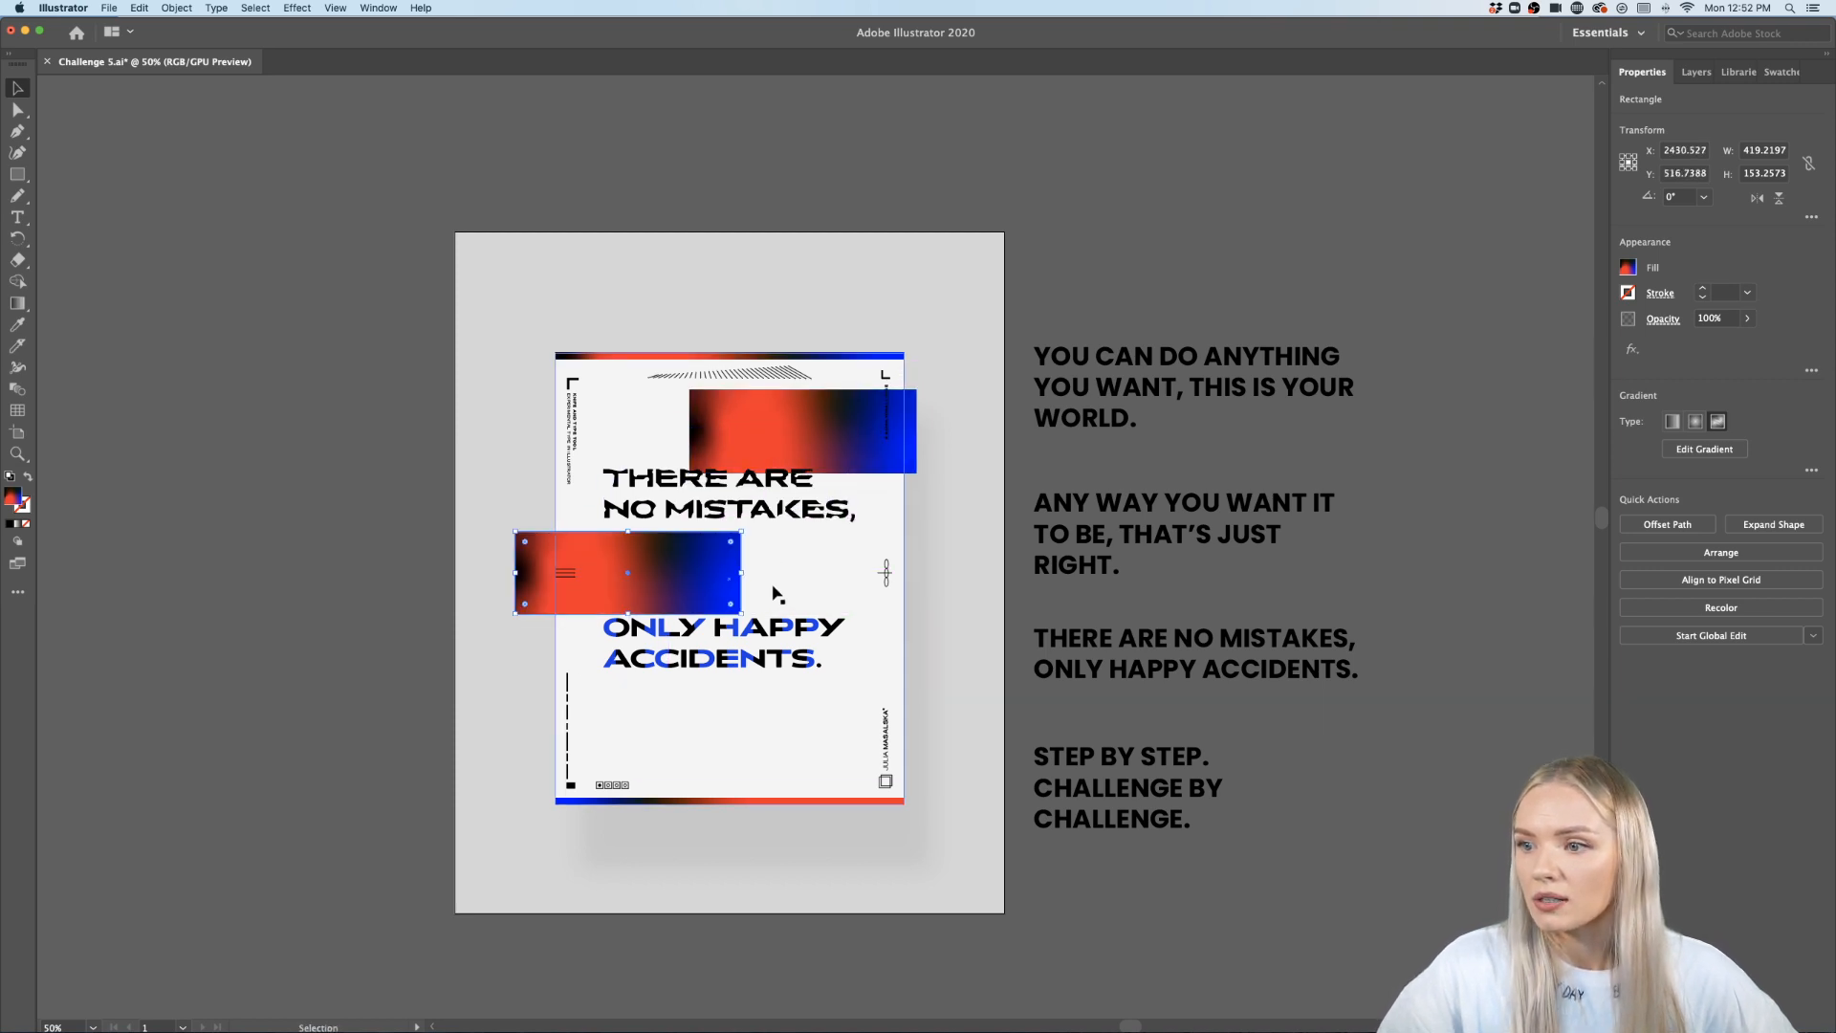
scroll(774, 593, "up", 2)
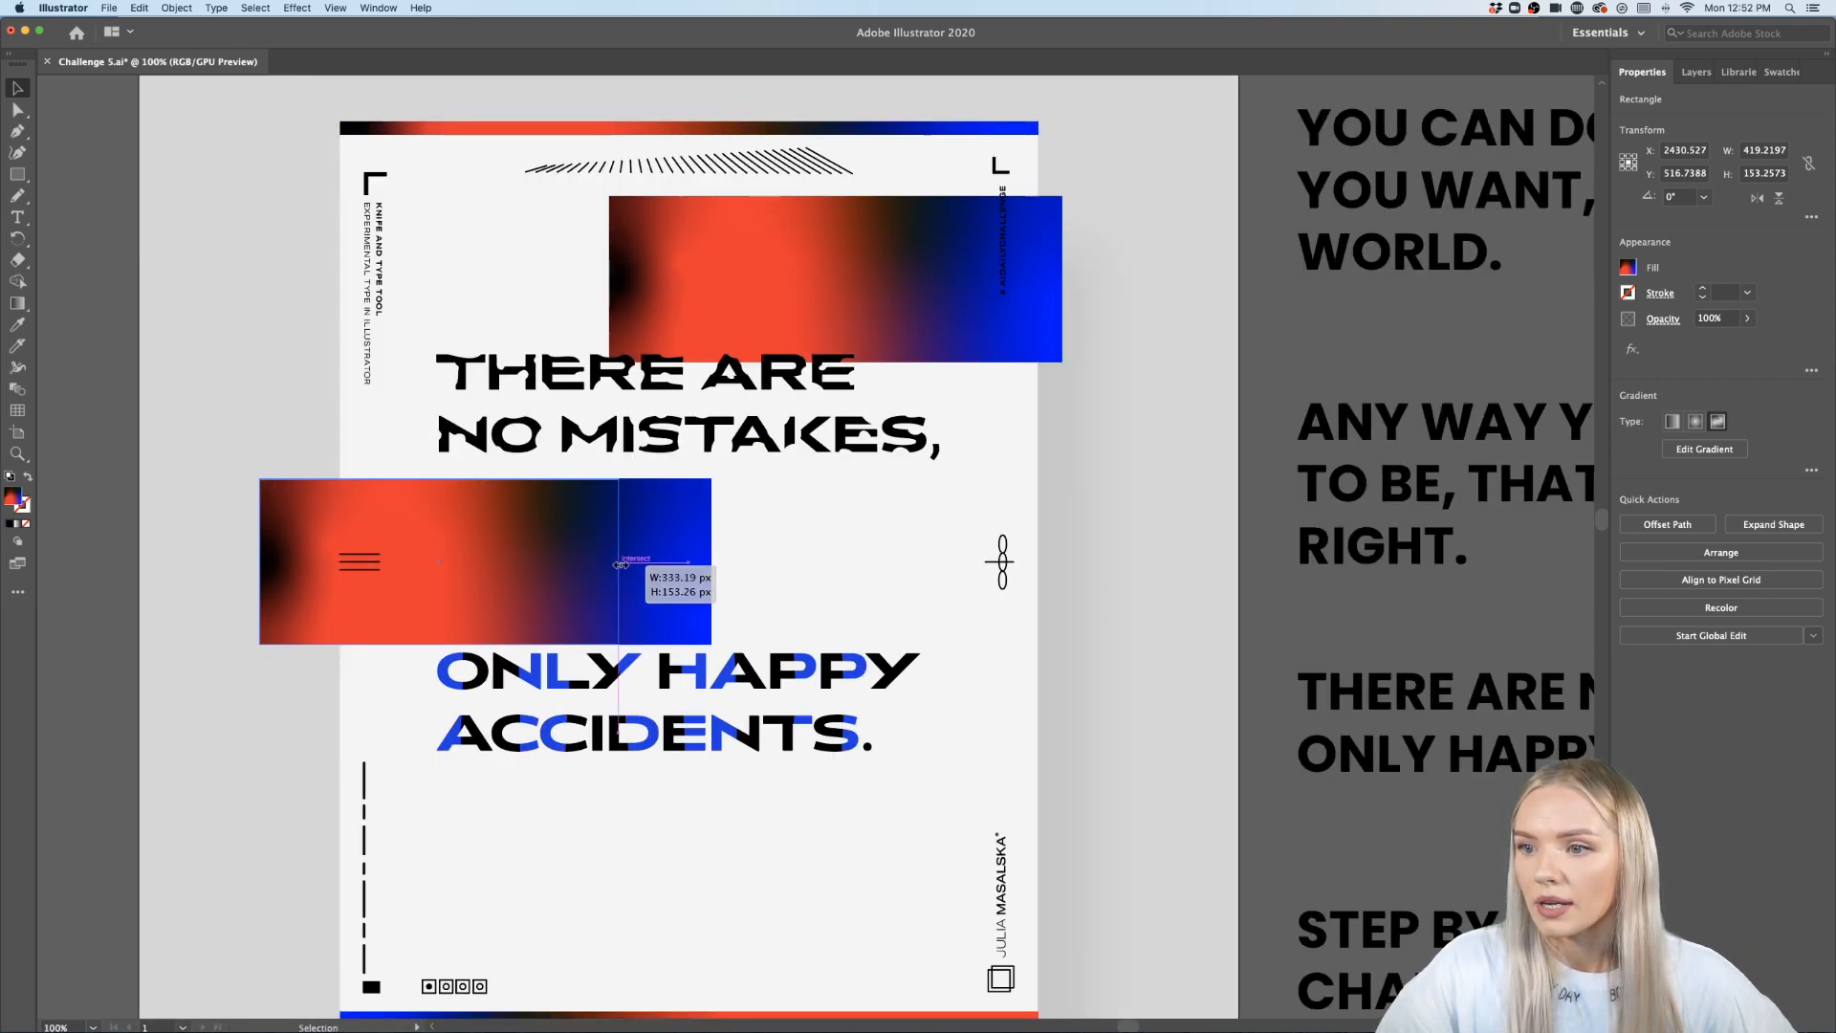
left_click_drag(714, 565, 619, 562)
left_click_drag(609, 490, 521, 593)
- Round the upper gradient rectangle's corners fully into a pill and nudge it up
left_click(683, 260)
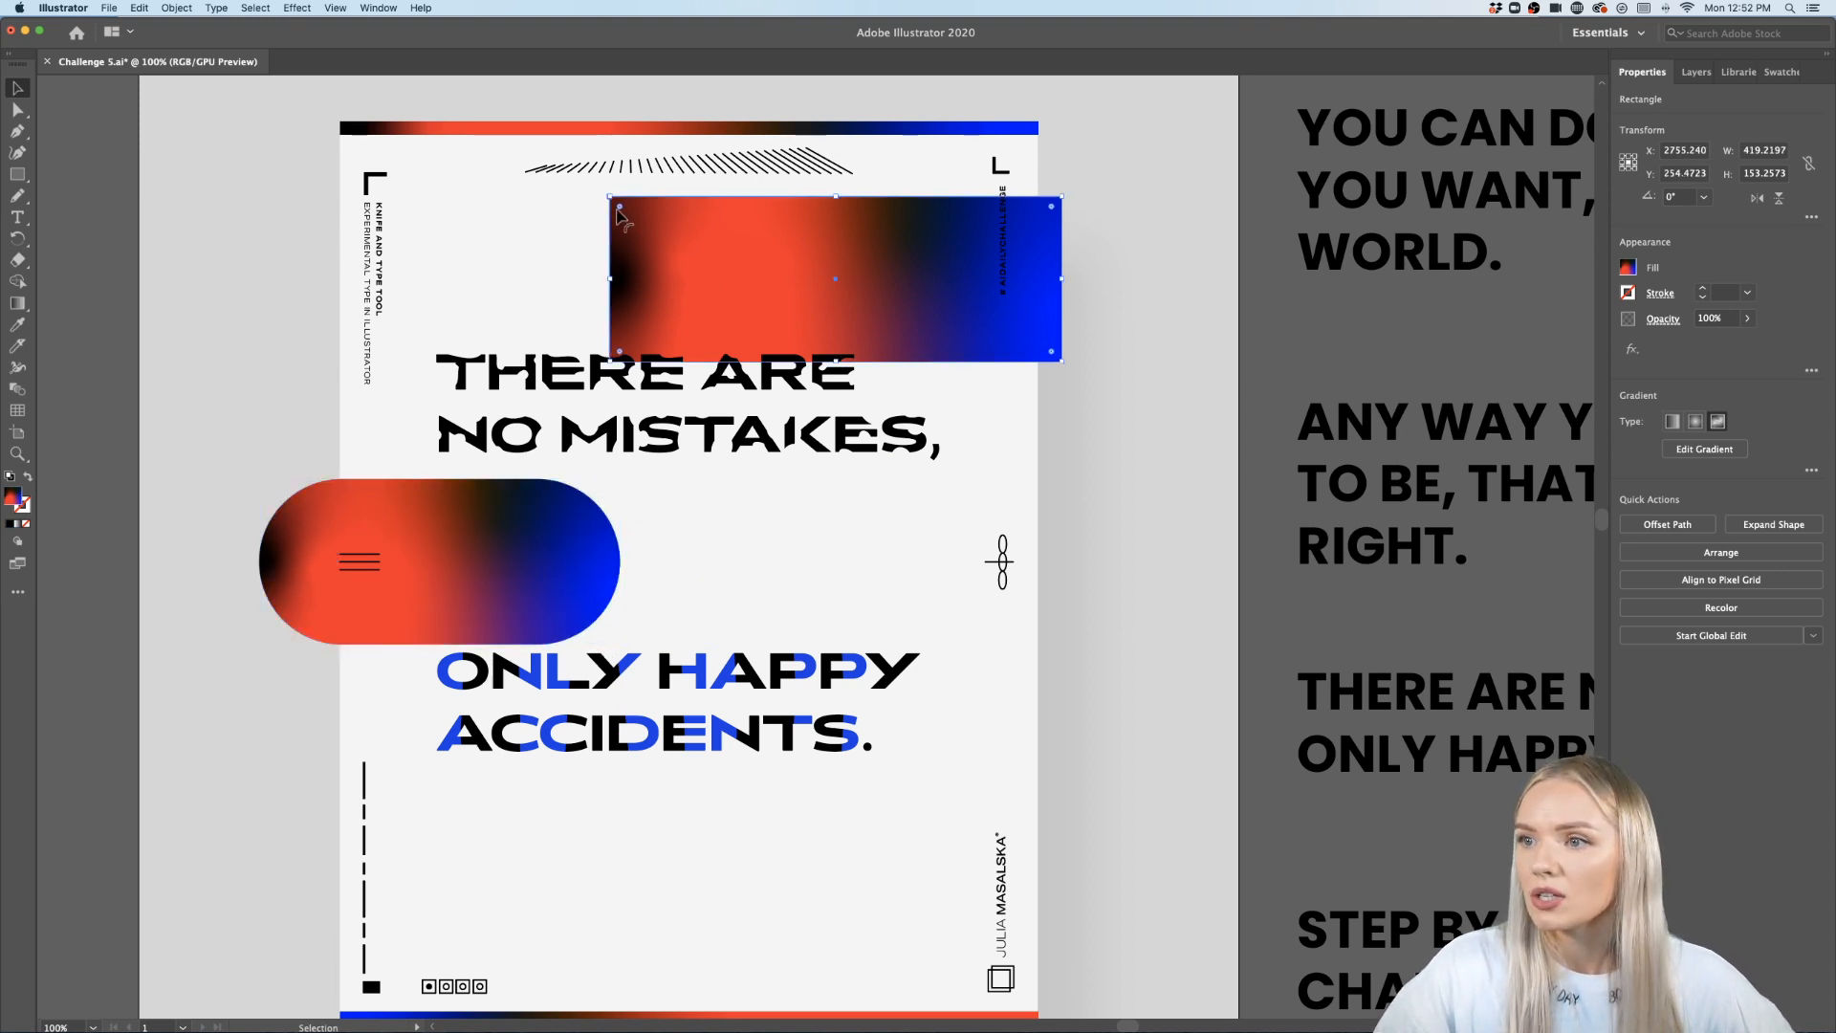
left_click_drag(619, 212, 713, 279)
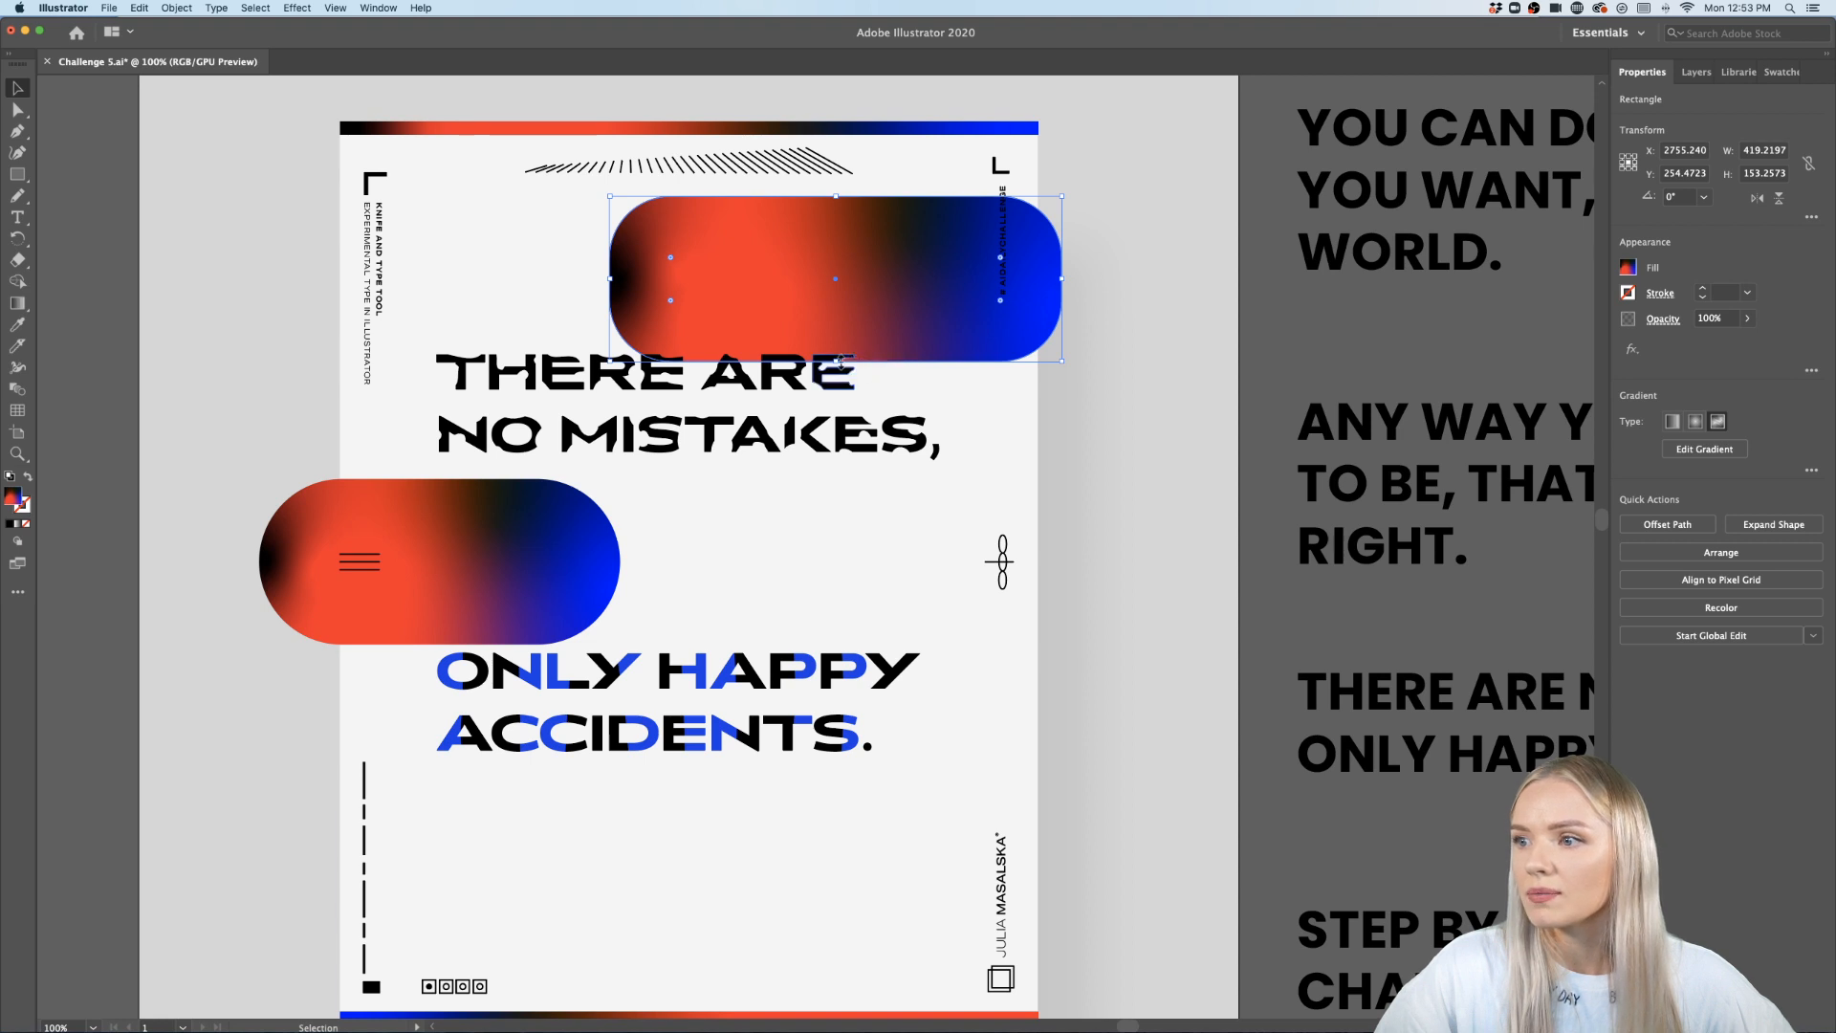
left_click_drag(835, 361, 843, 302)
left_click(1122, 369)
- Duplicate the upper pill down to the lower part of the poster above the bottom border
scroll(1120, 369, "down", 3)
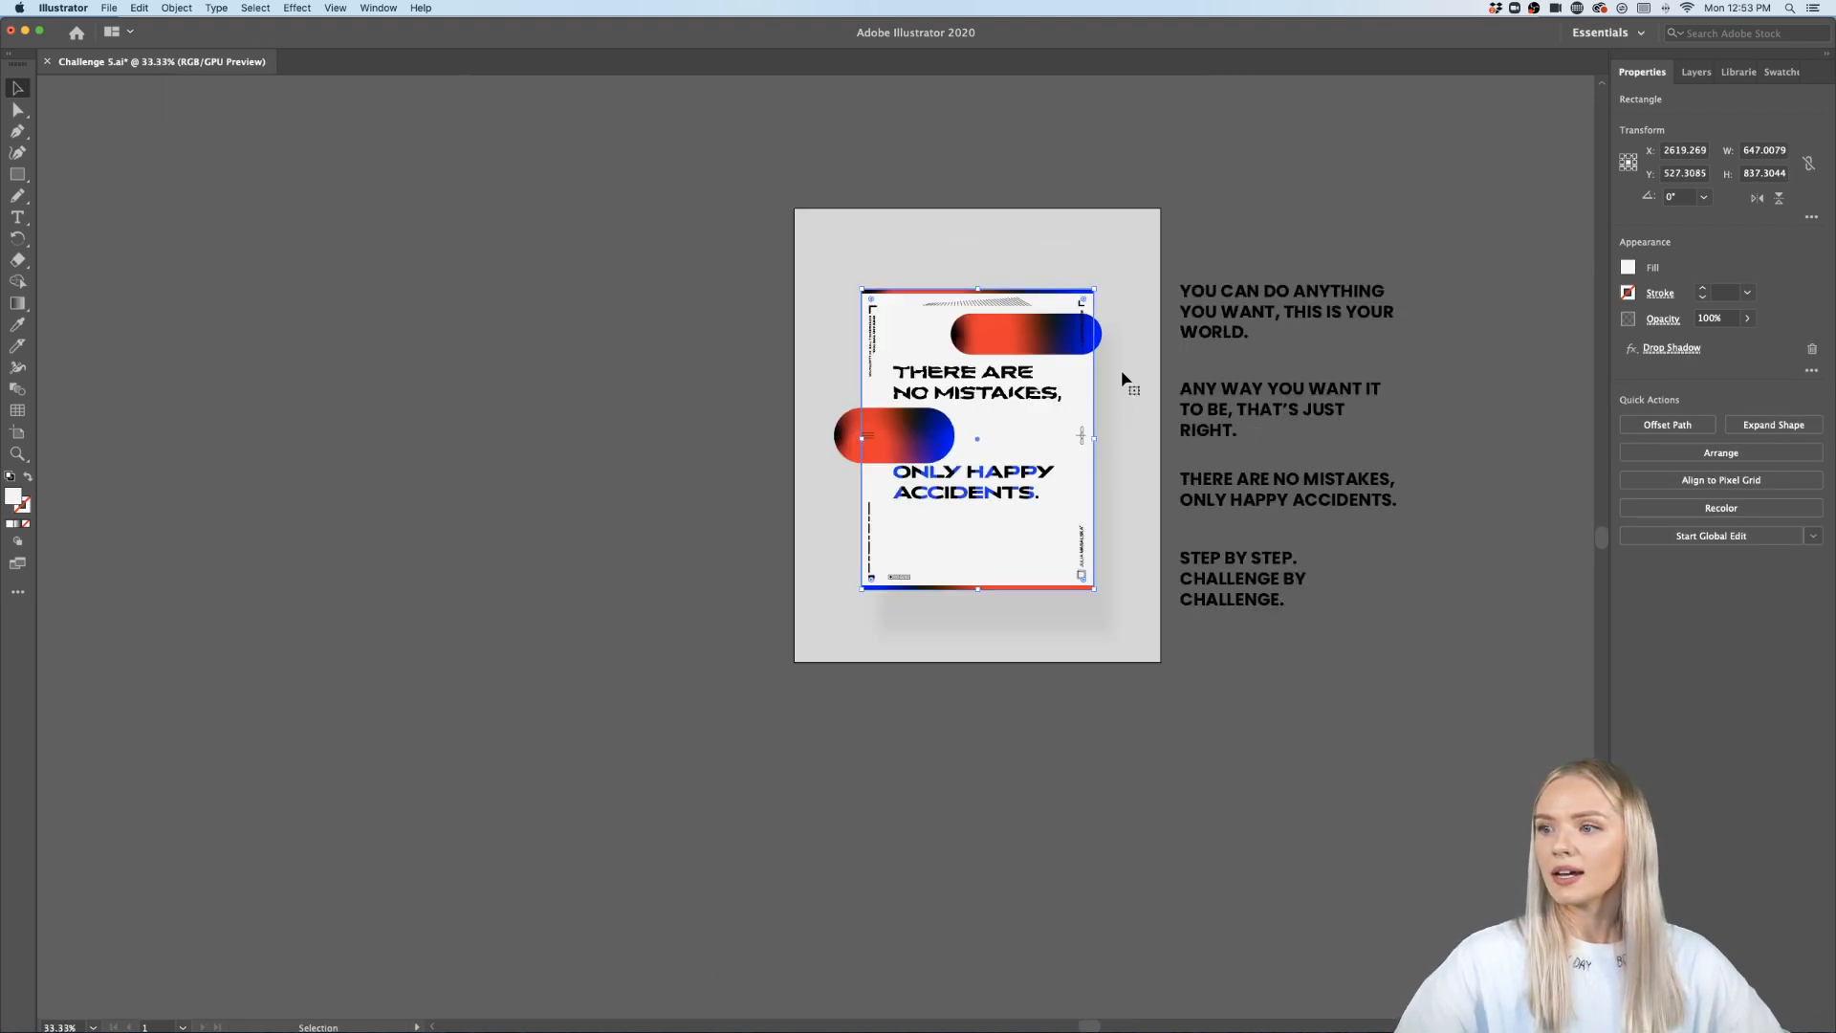
left_click_drag(1057, 333, 1014, 544)
scroll(1015, 545, "up", 5)
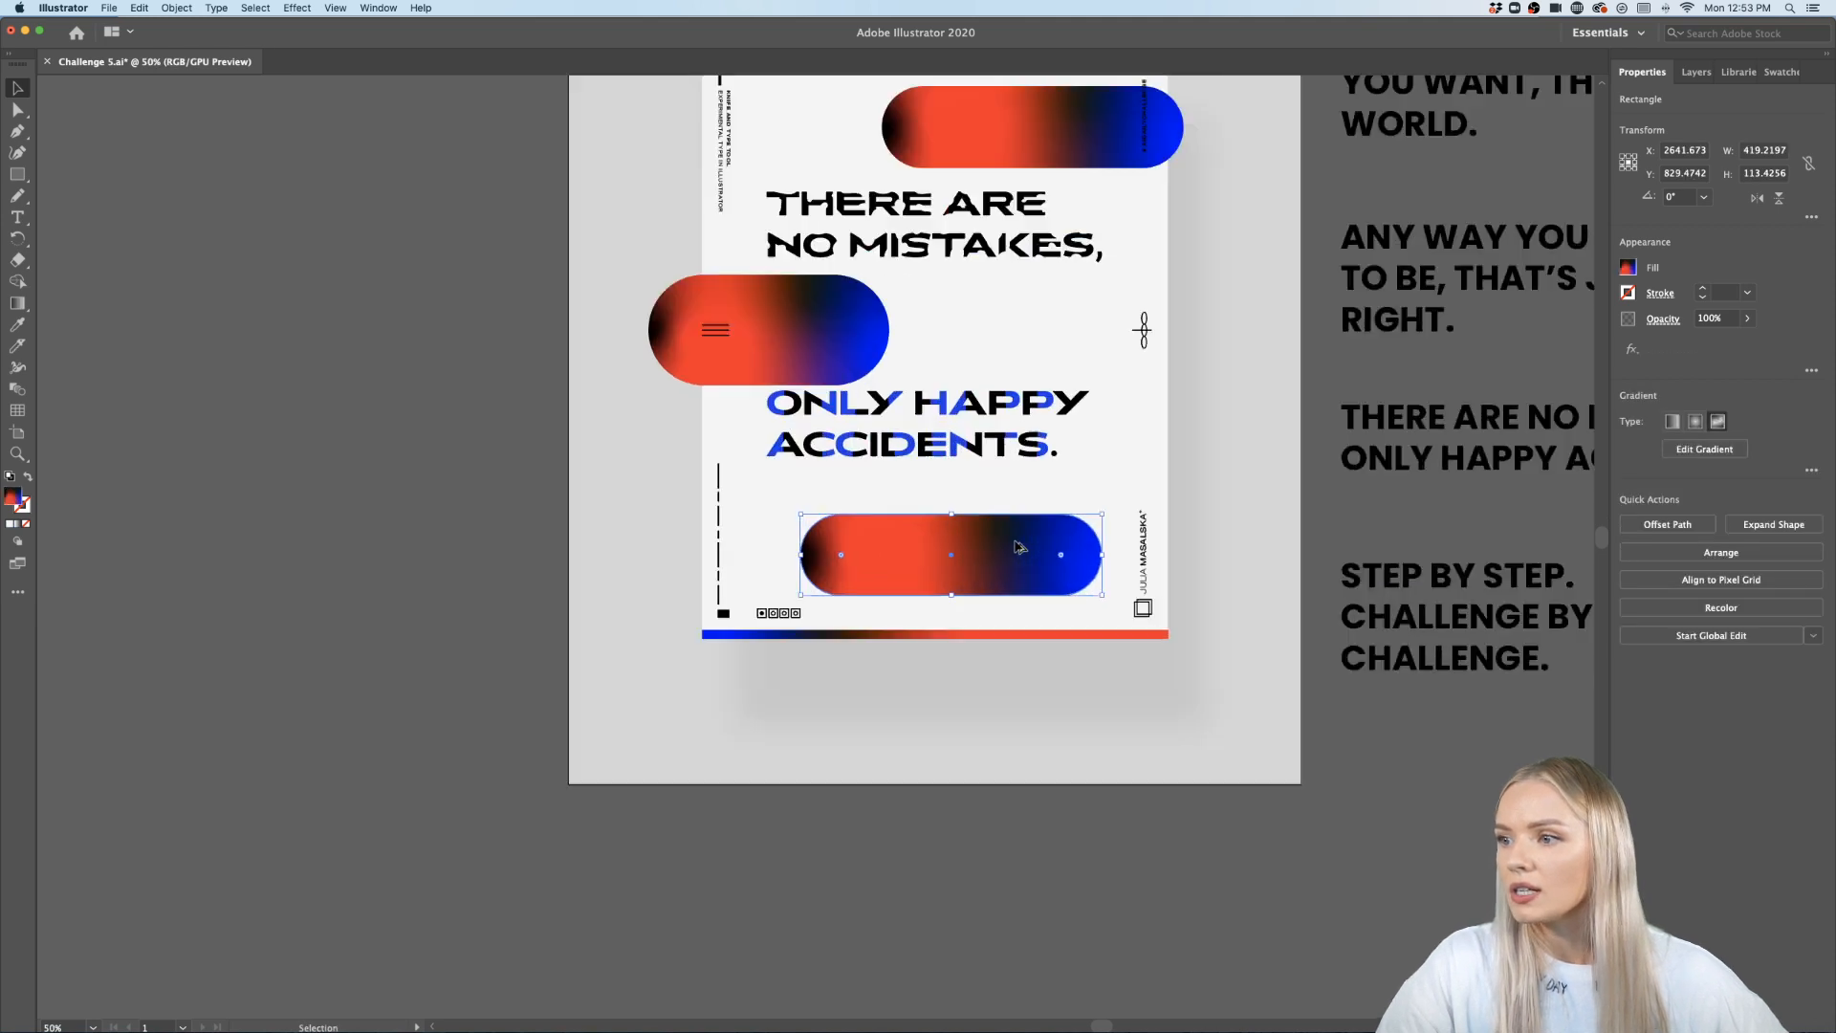
scroll(1016, 547, "down", 3)
scroll(1014, 539, "up", 3)
scroll(1013, 540, "right", 2)
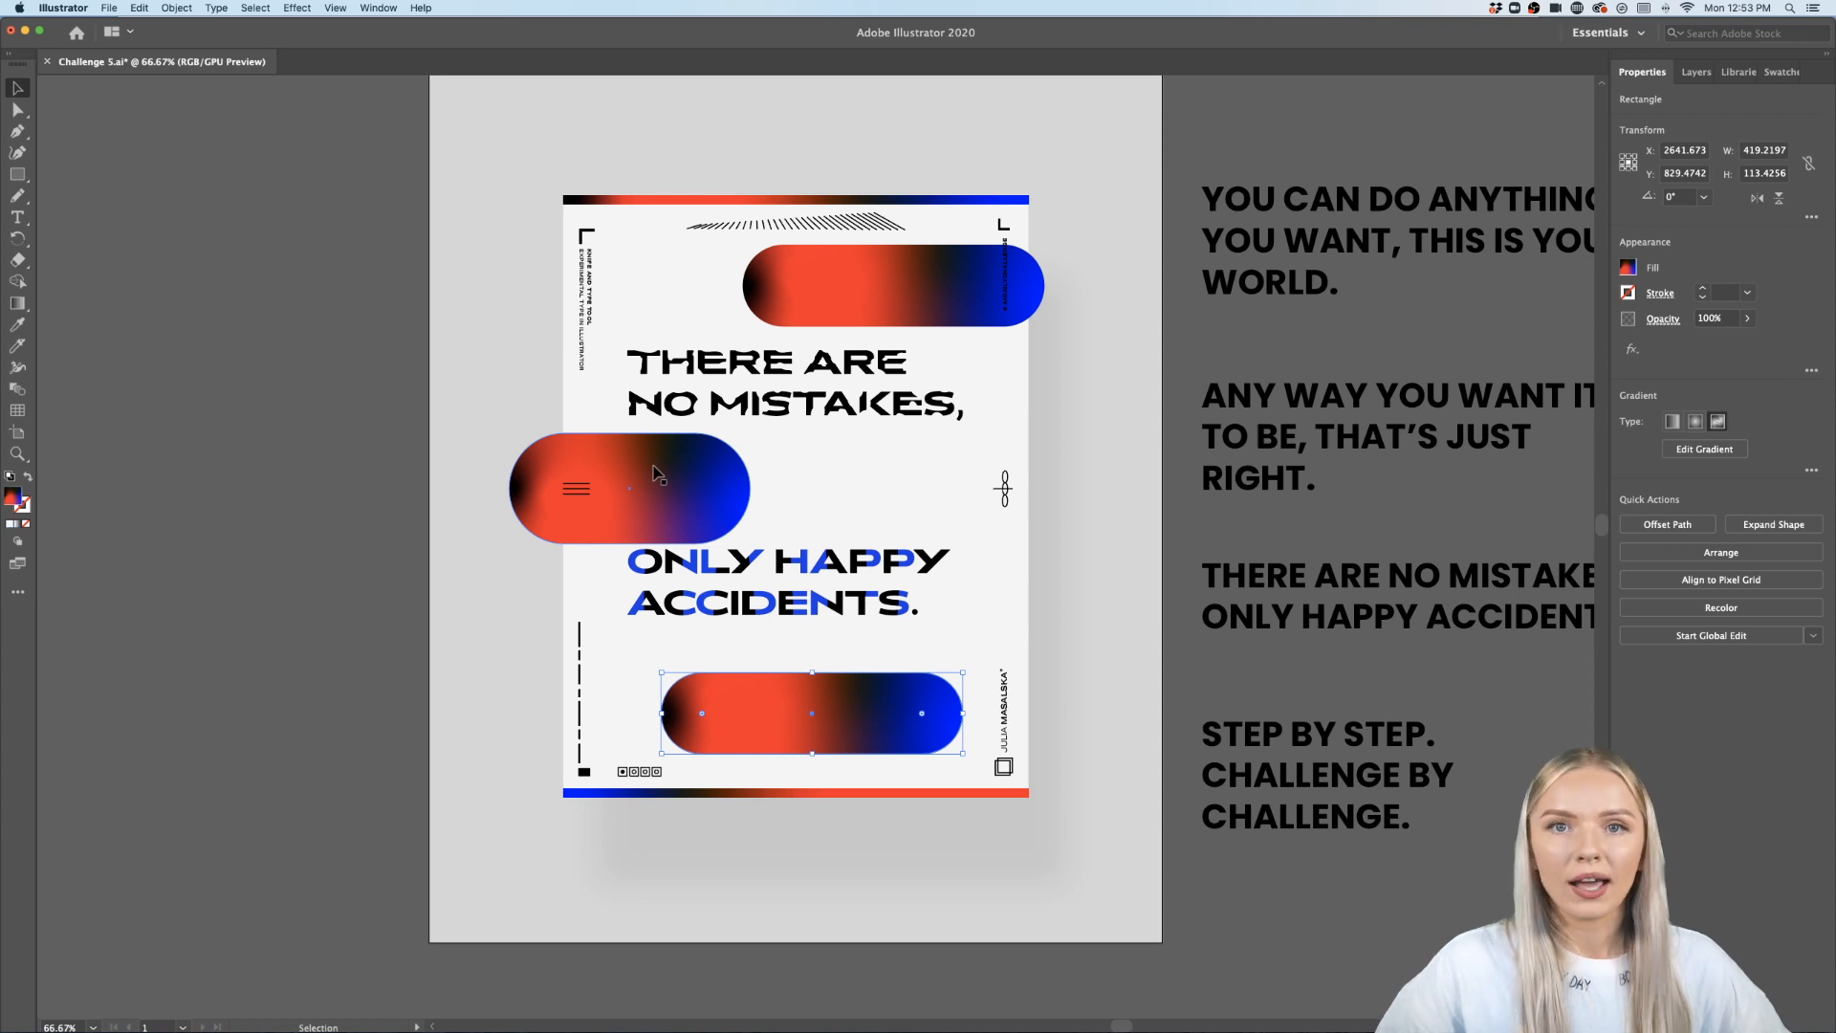
- Draw a rectangle exactly covering the poster artboard, about 648 × 837 px, with no fill
left_click(20, 175)
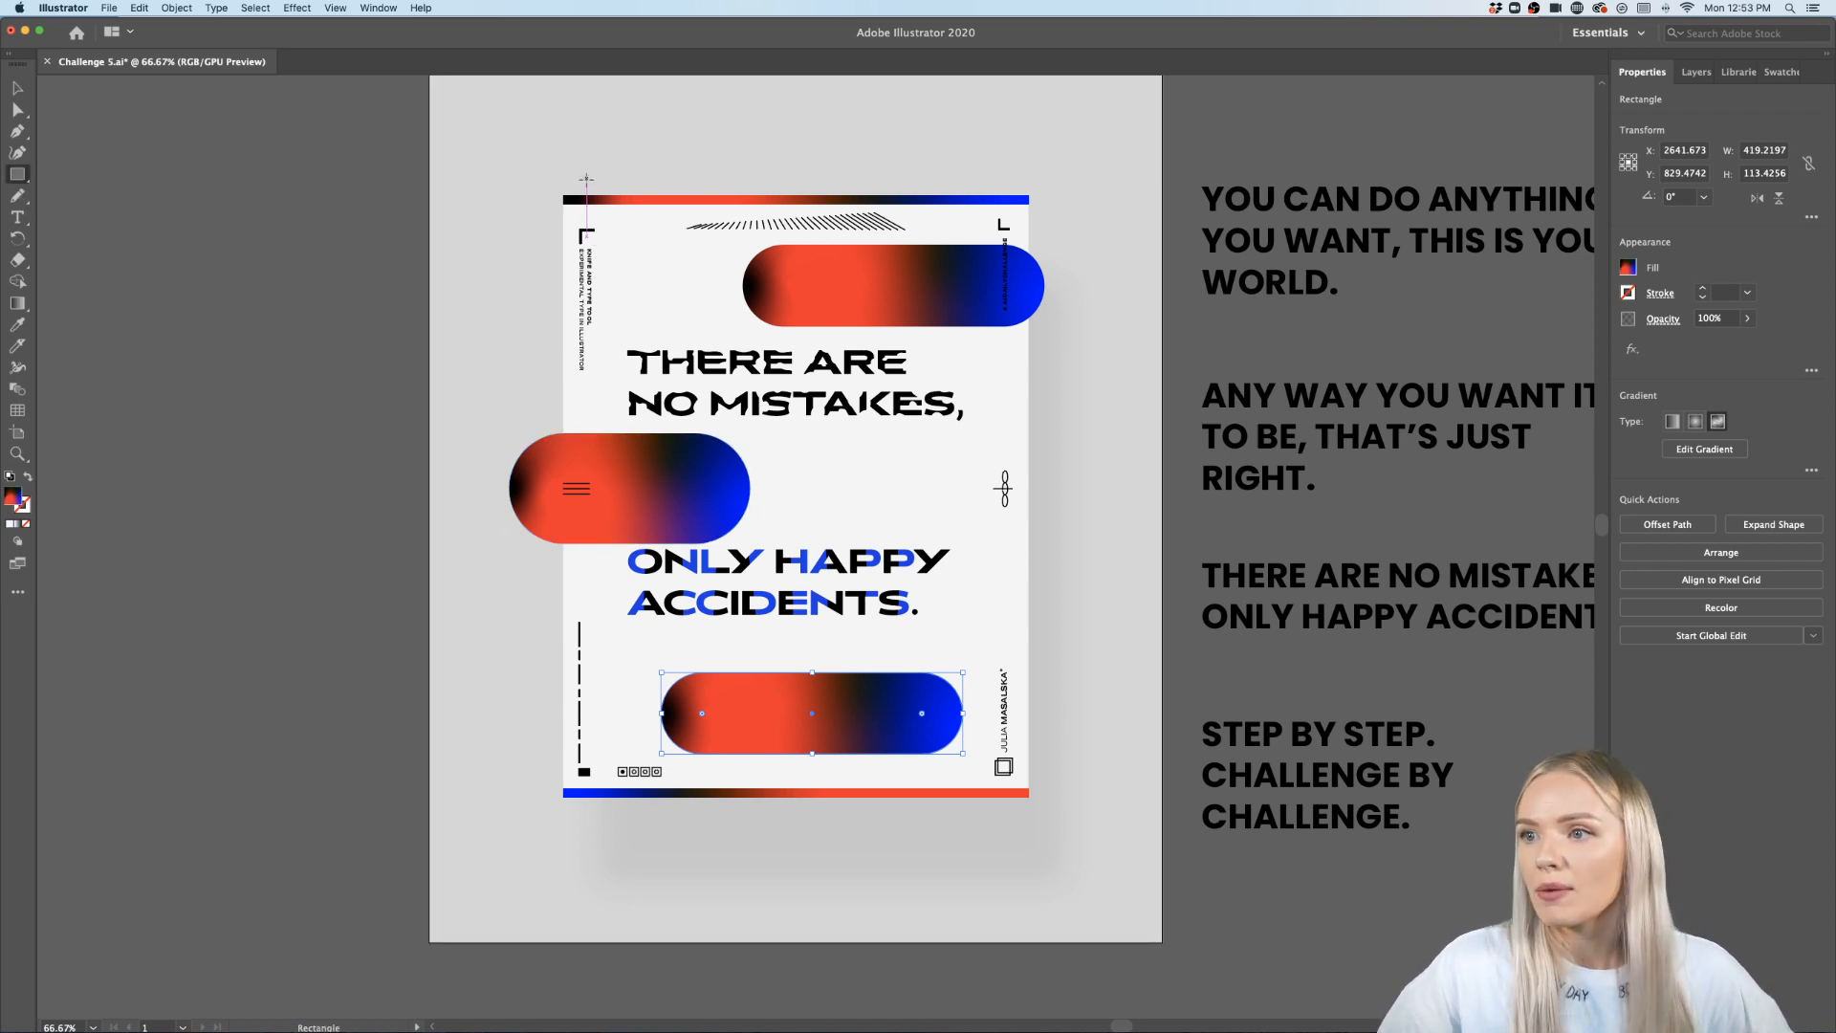
left_click_drag(563, 201, 1028, 795)
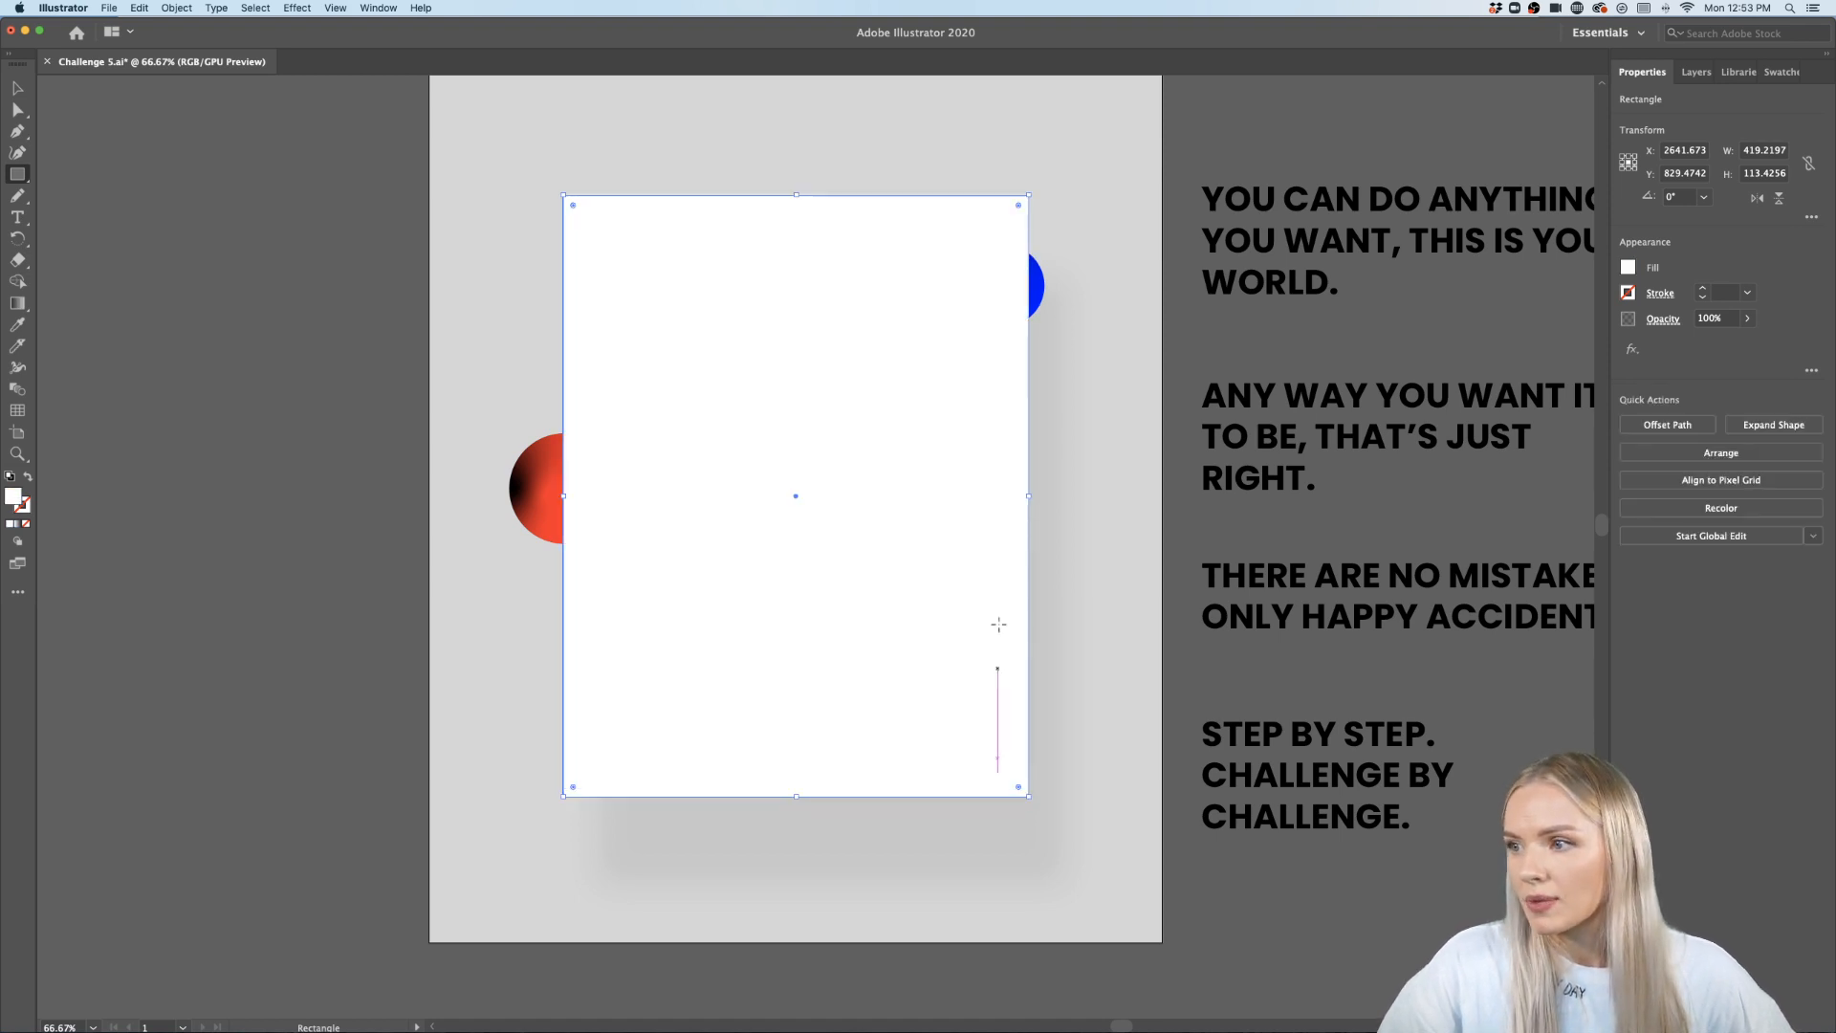
left_click(26, 525)
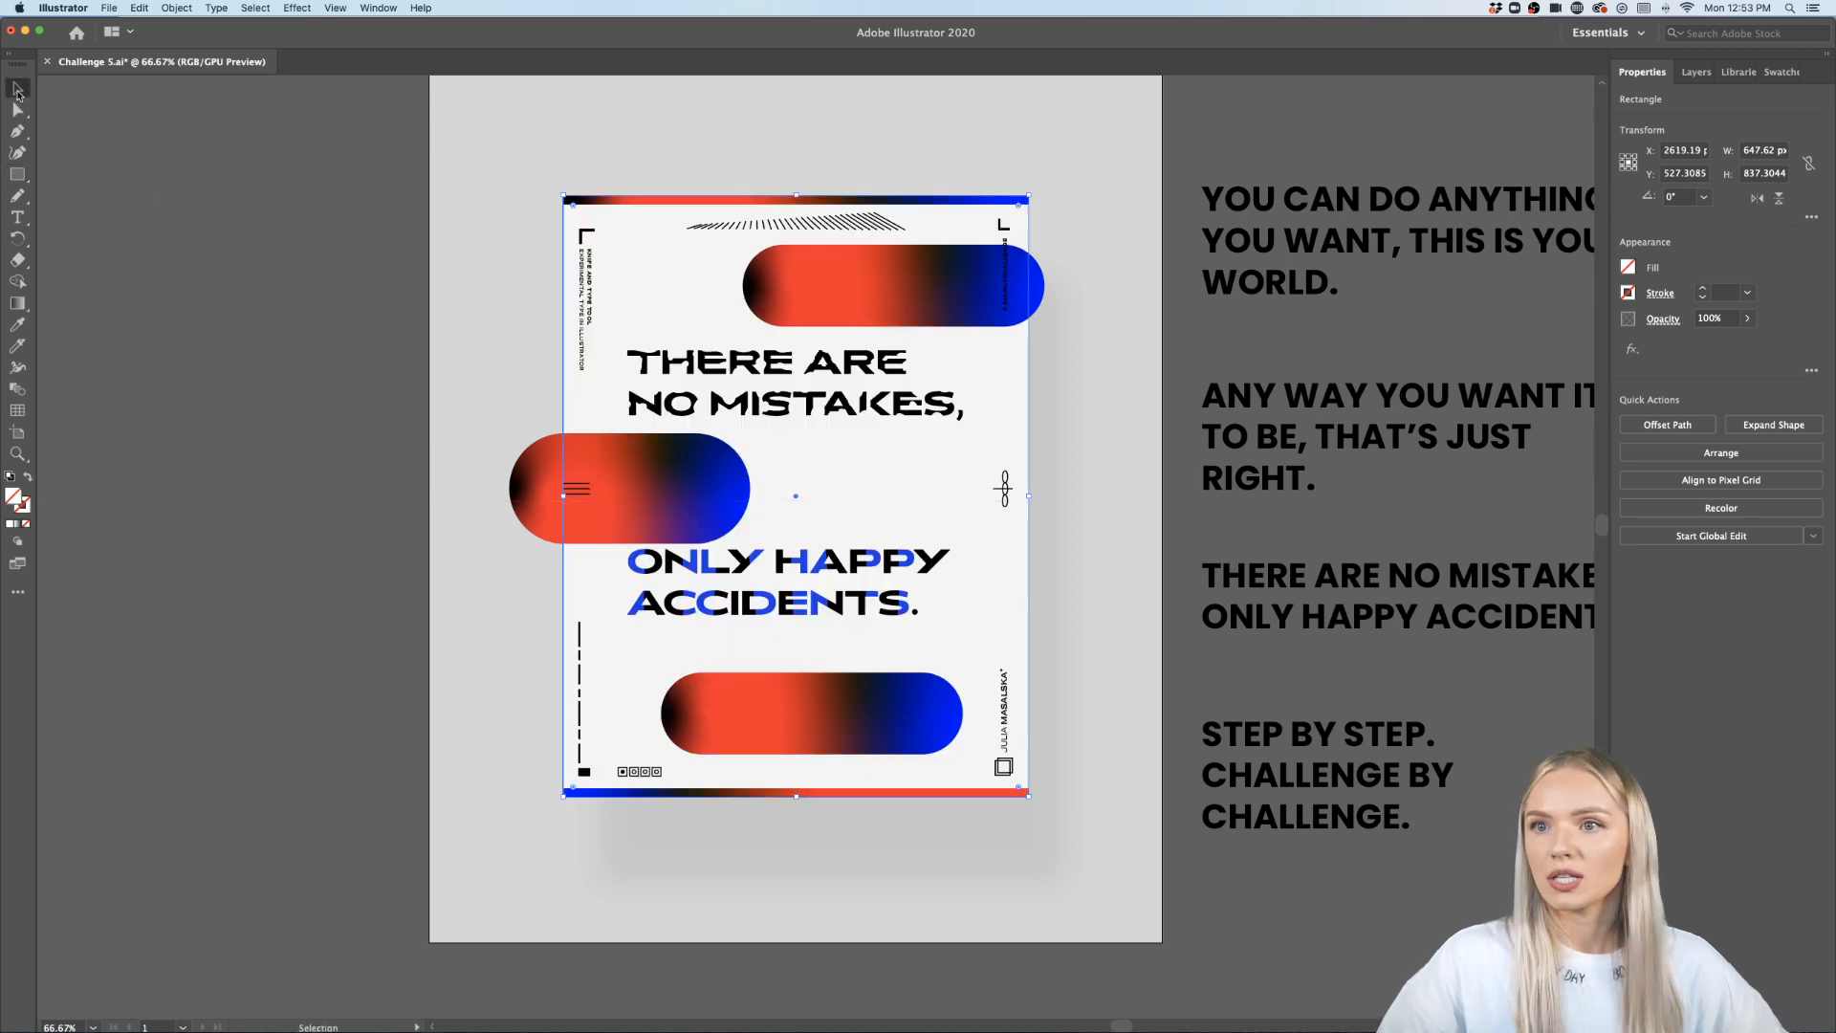
- Select the frame rectangle together with the overhanging pills and make a clipping mask
left_click(549, 494, "shift")
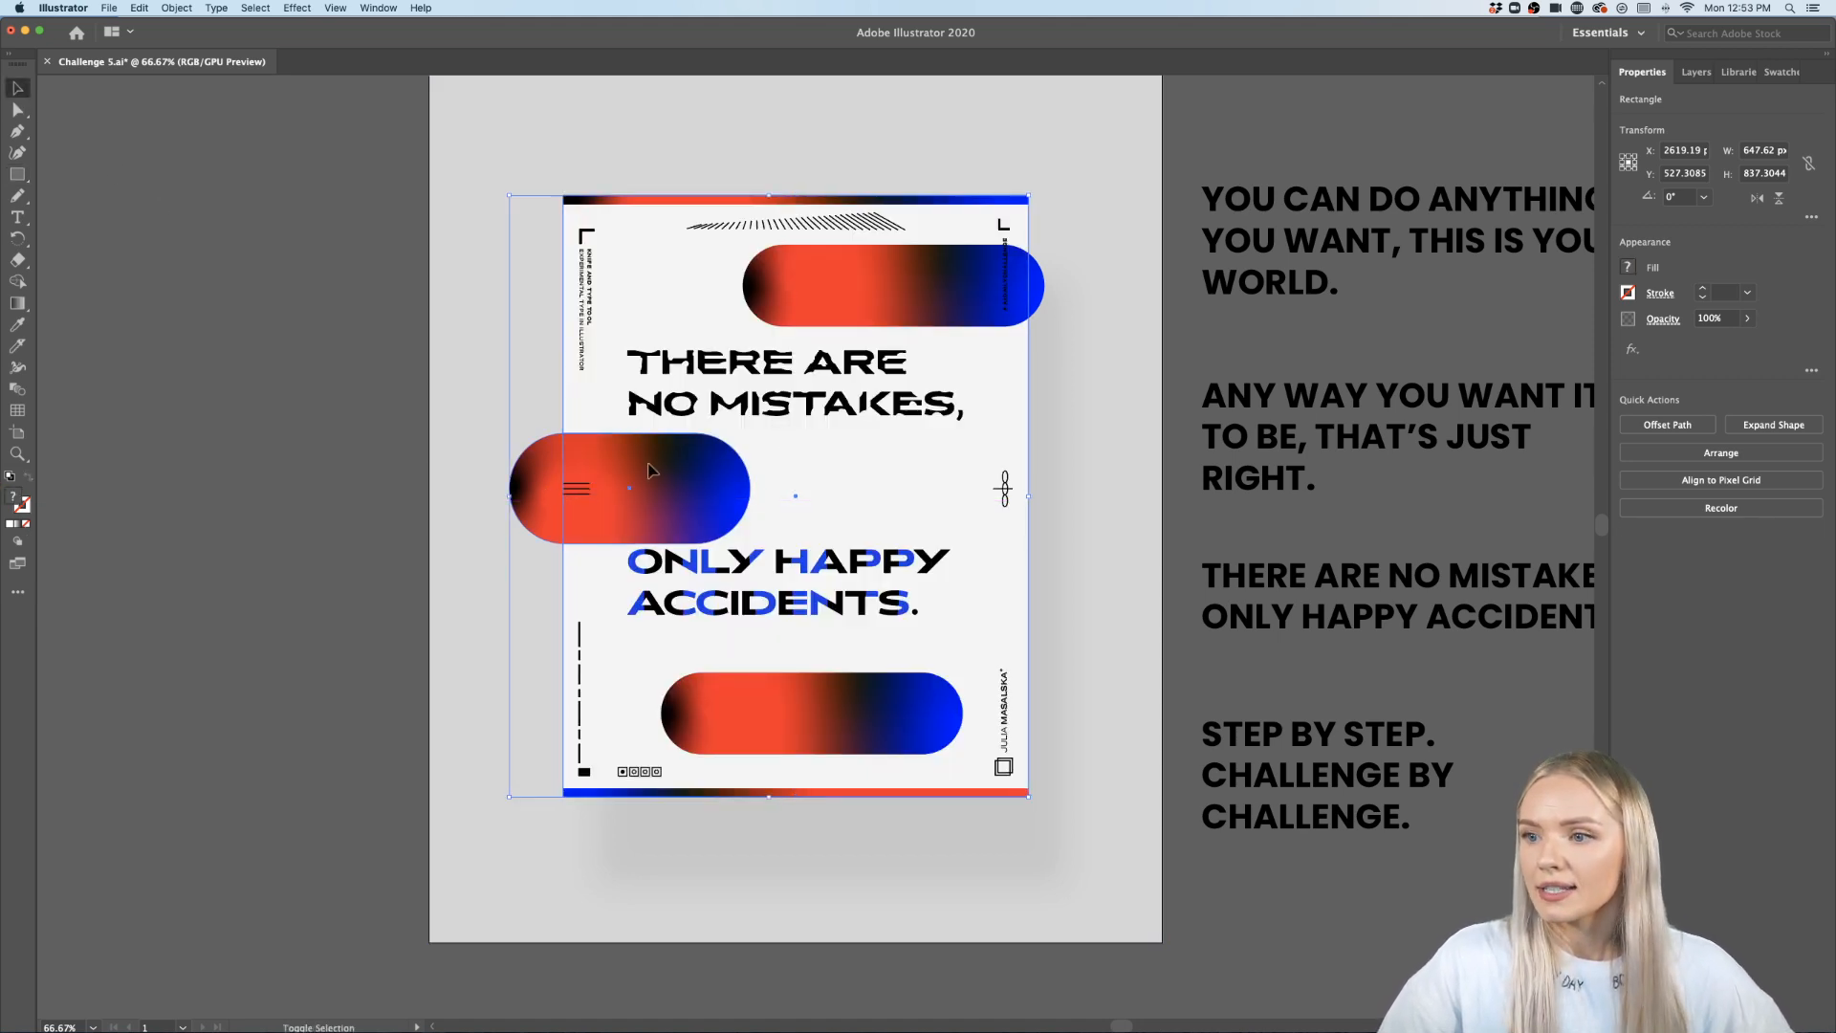
left_click(1041, 292, "shift")
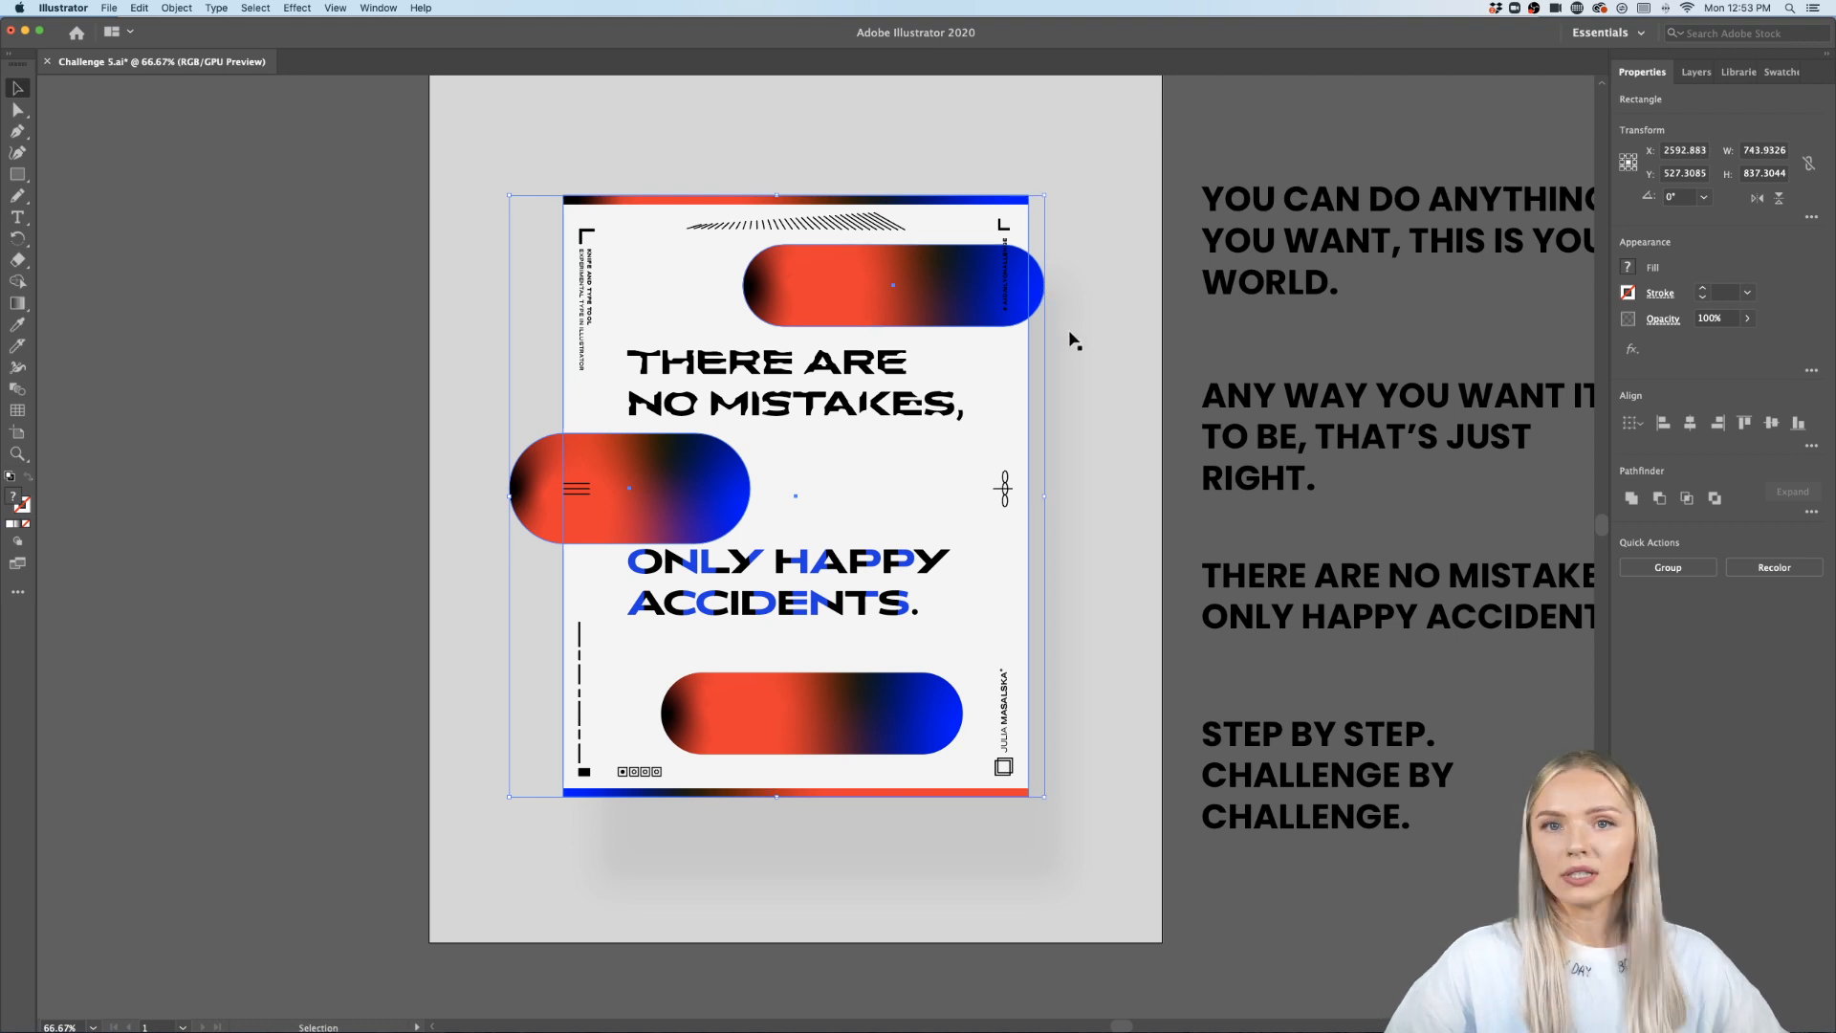
right_click(1040, 284)
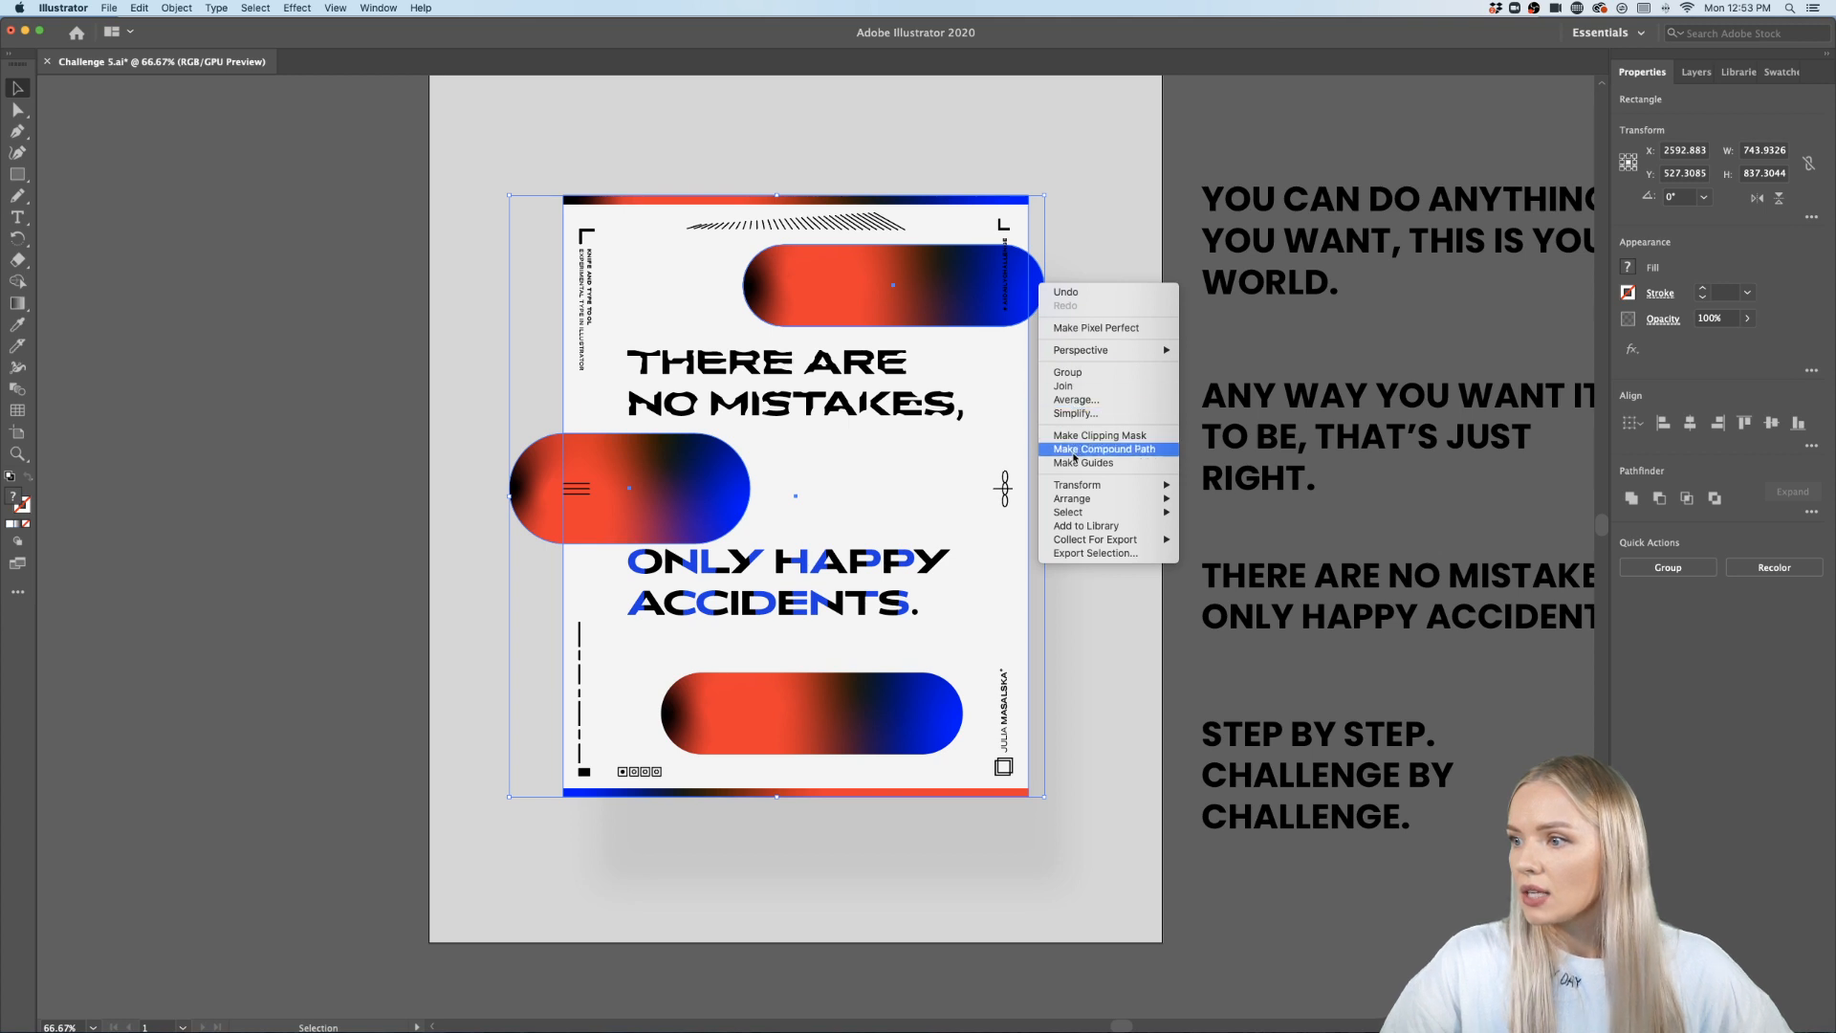
left_click(1099, 435)
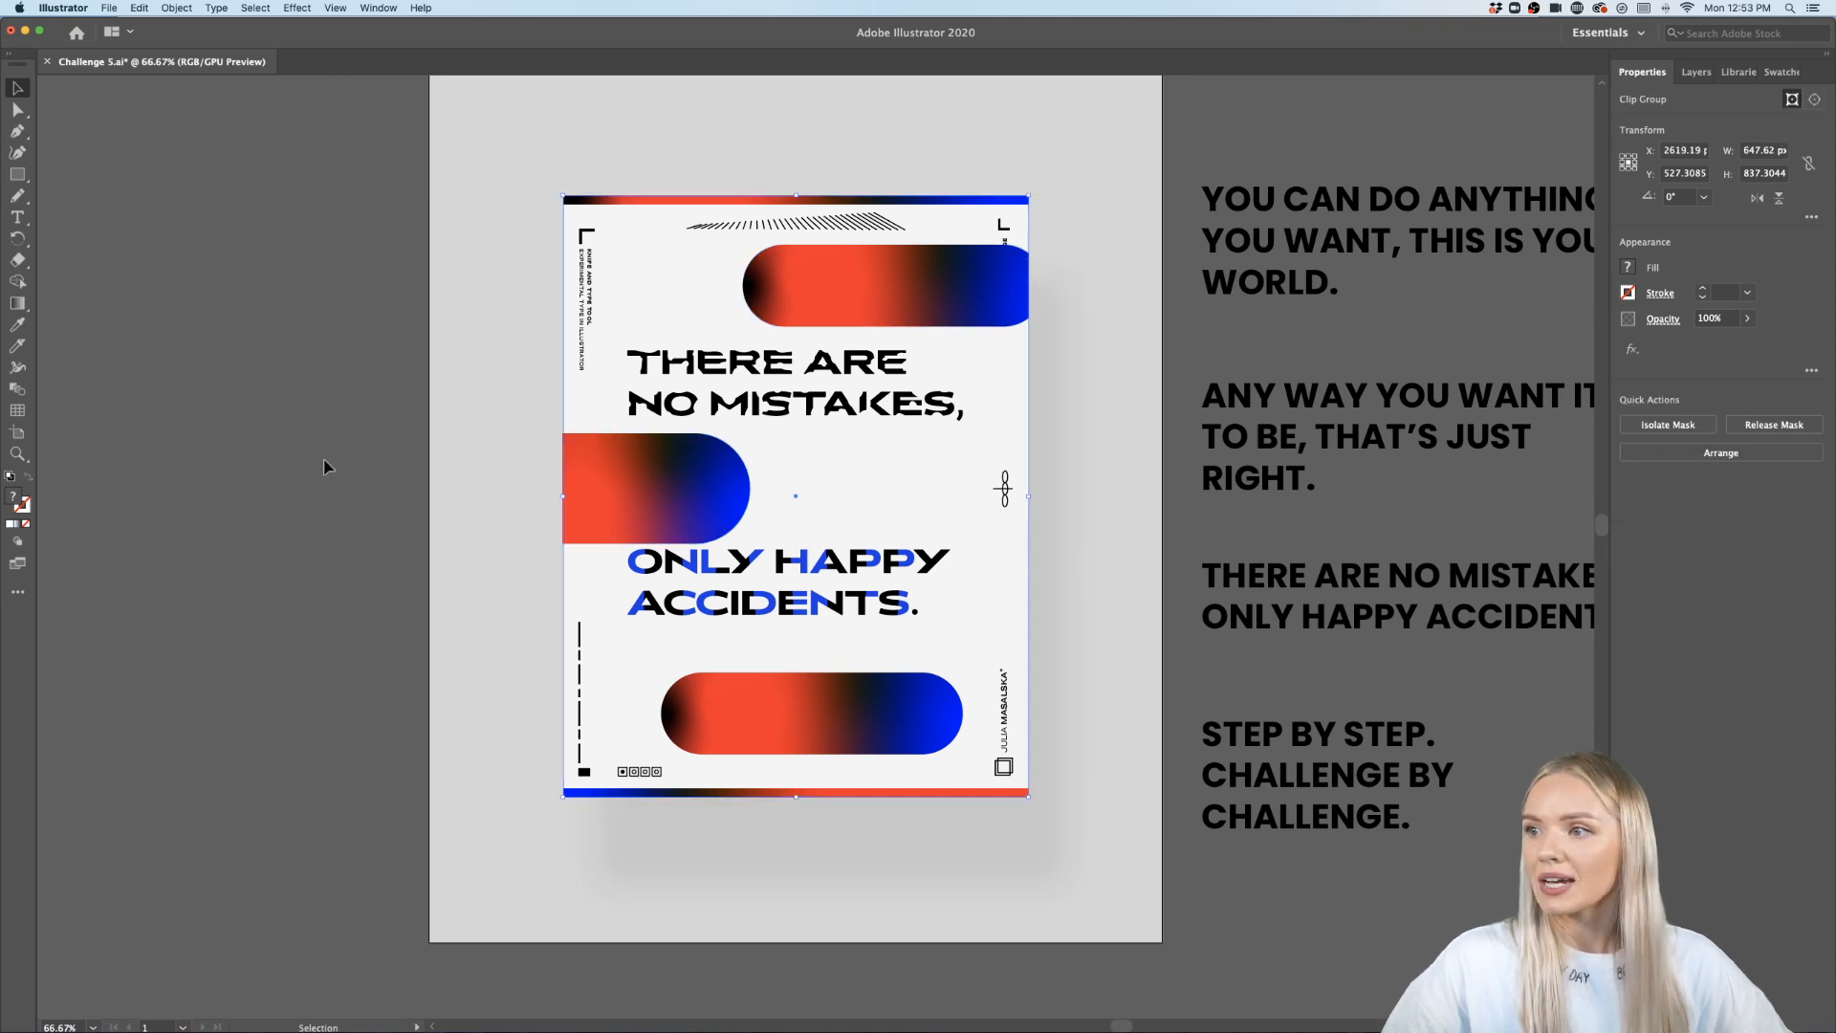
left_click(329, 461)
- Export the artboard for screens as a JPG, replacing the existing file
scroll(329, 460, "down", 3)
scroll(373, 444, "up", 3)
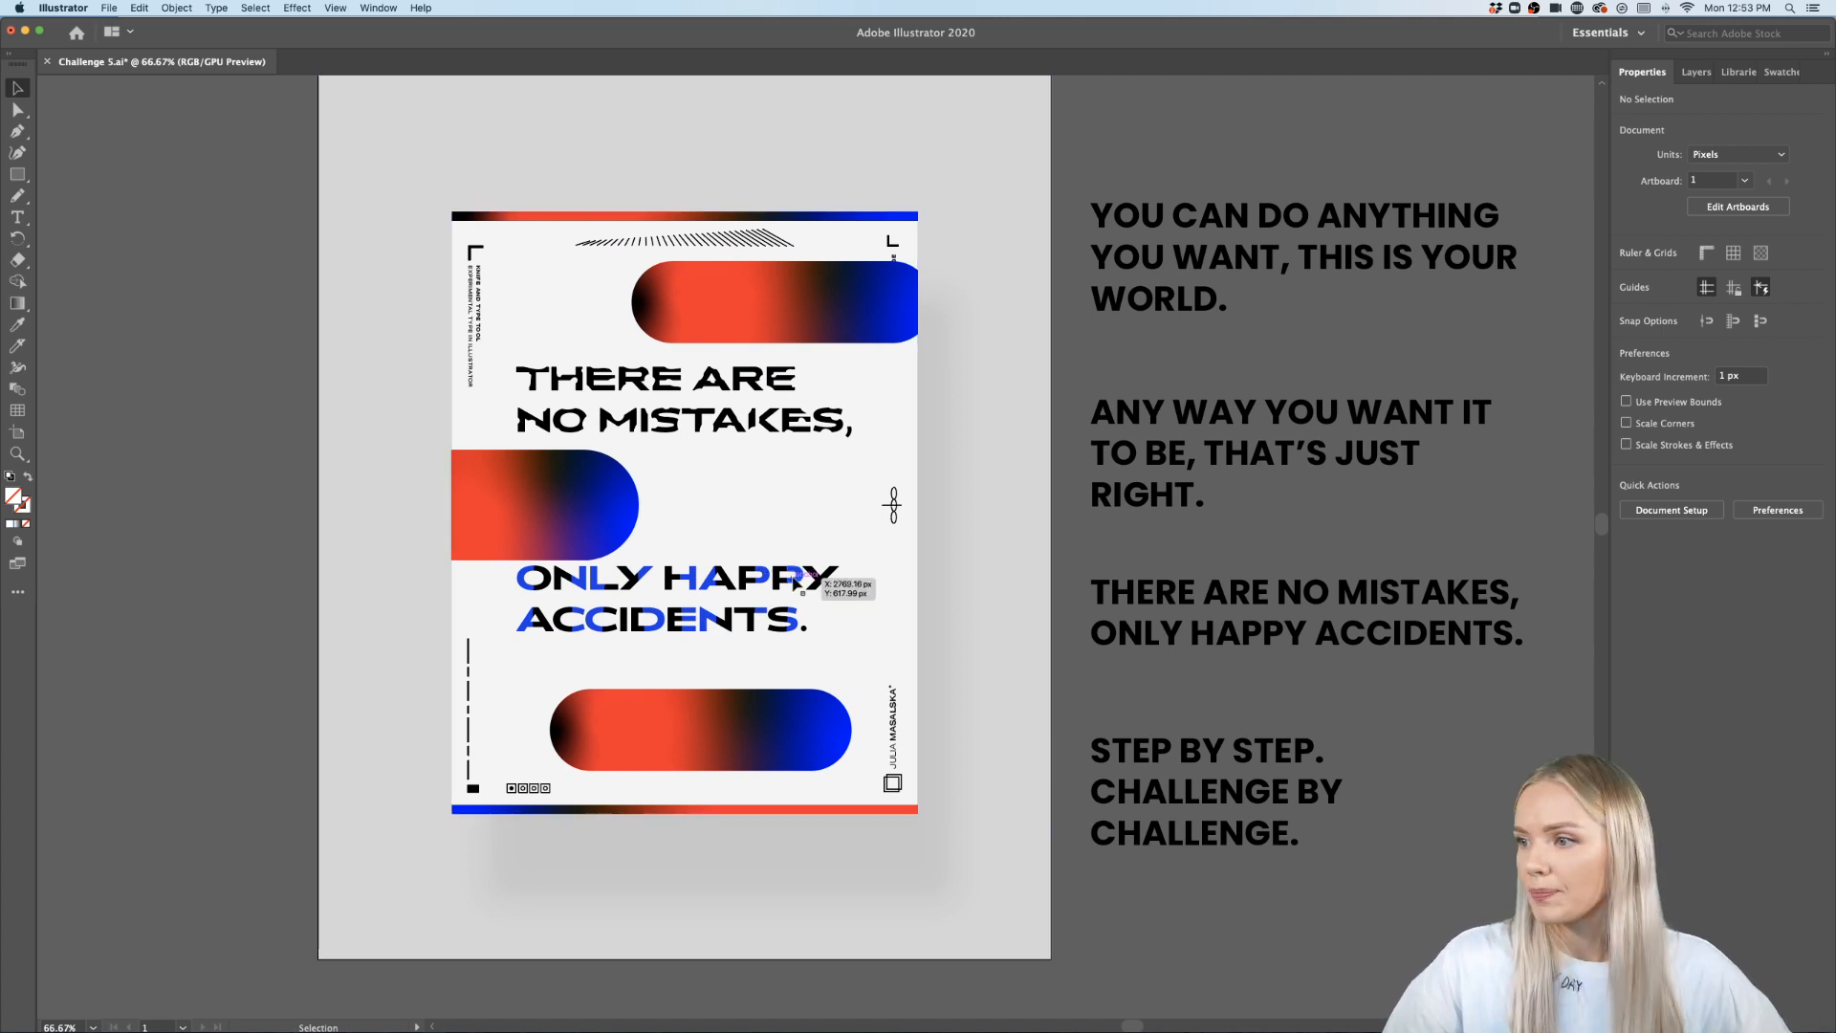
scroll(570, 410, "down", 2)
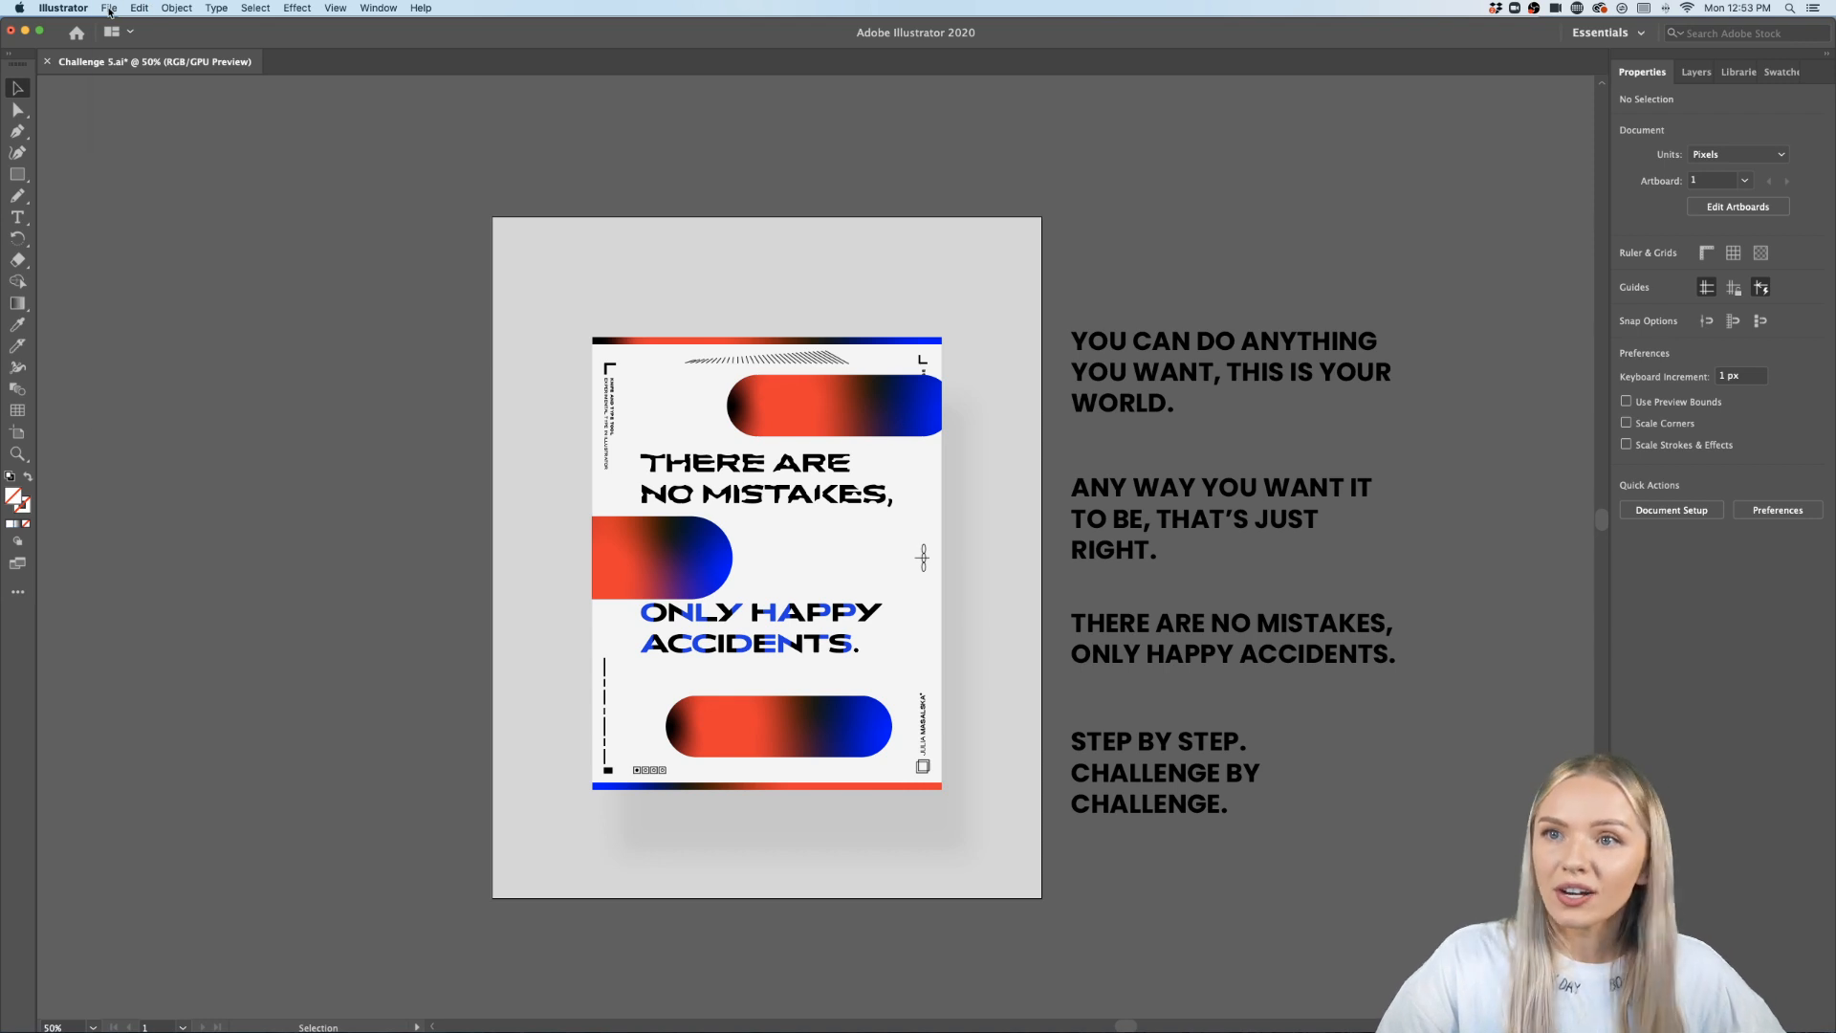
left_click(109, 10)
mouse_move(220, 255)
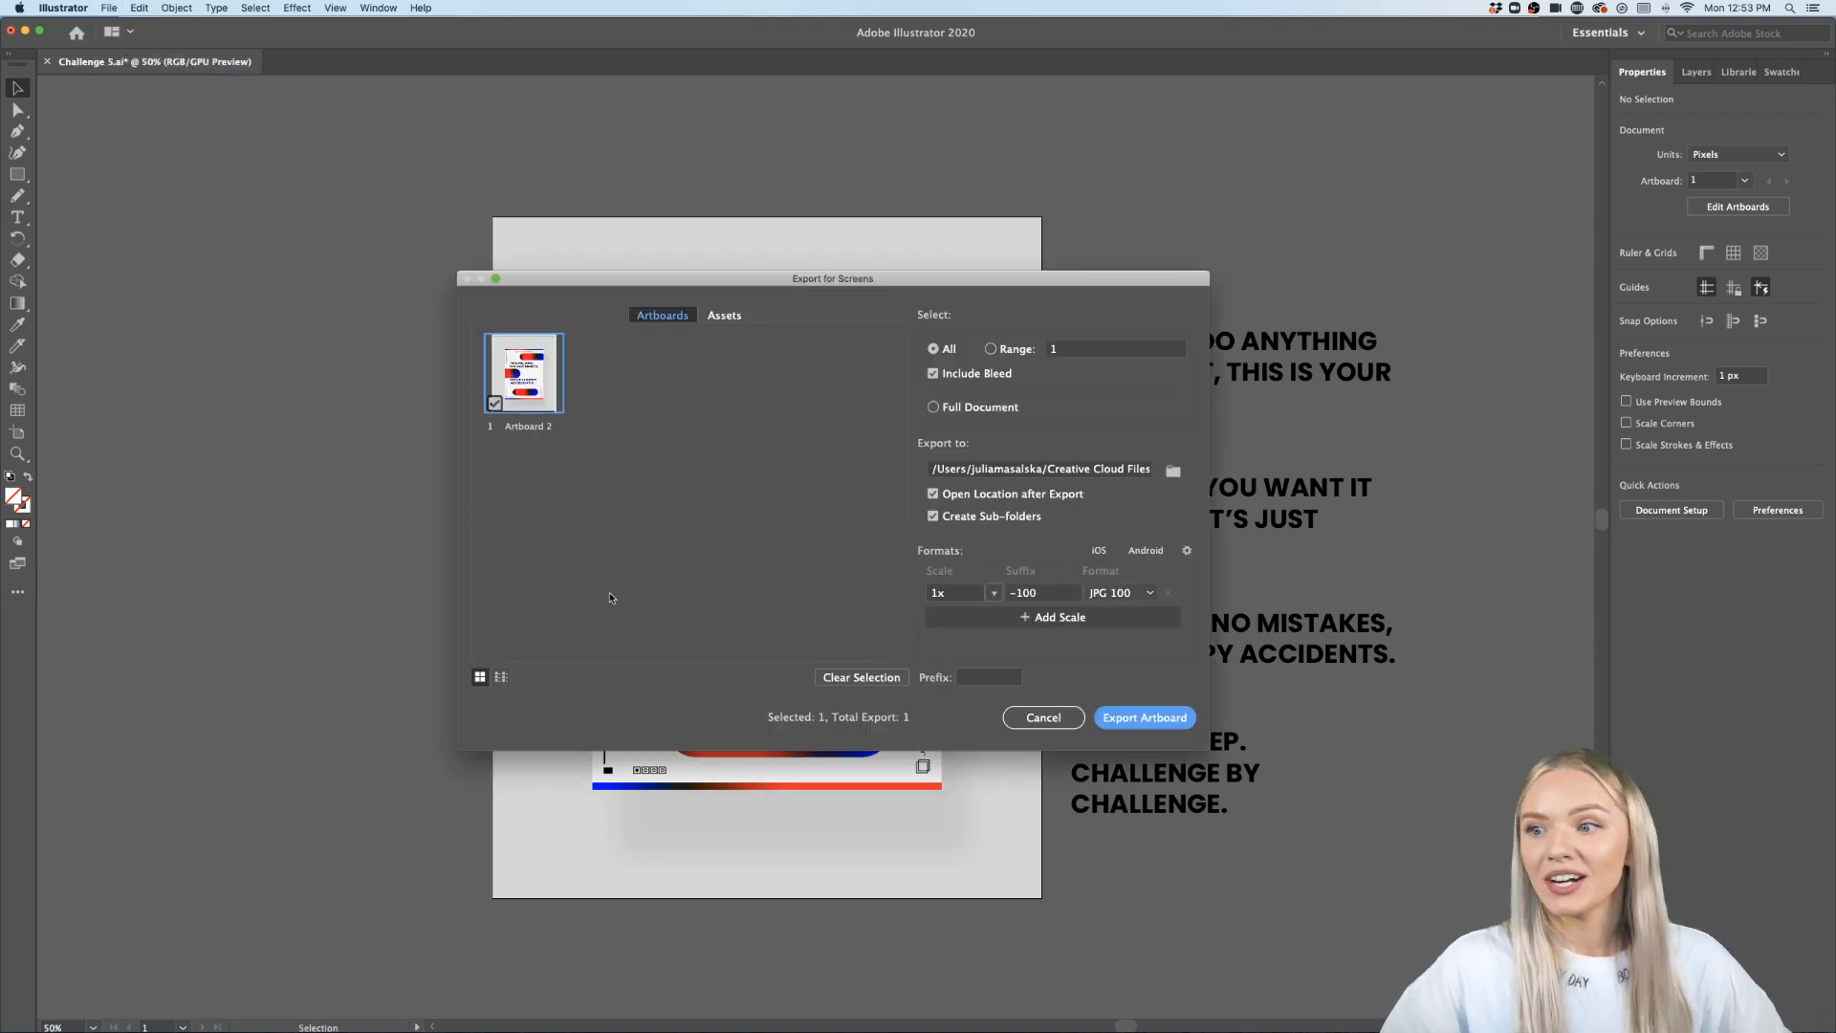
left_click(1164, 725)
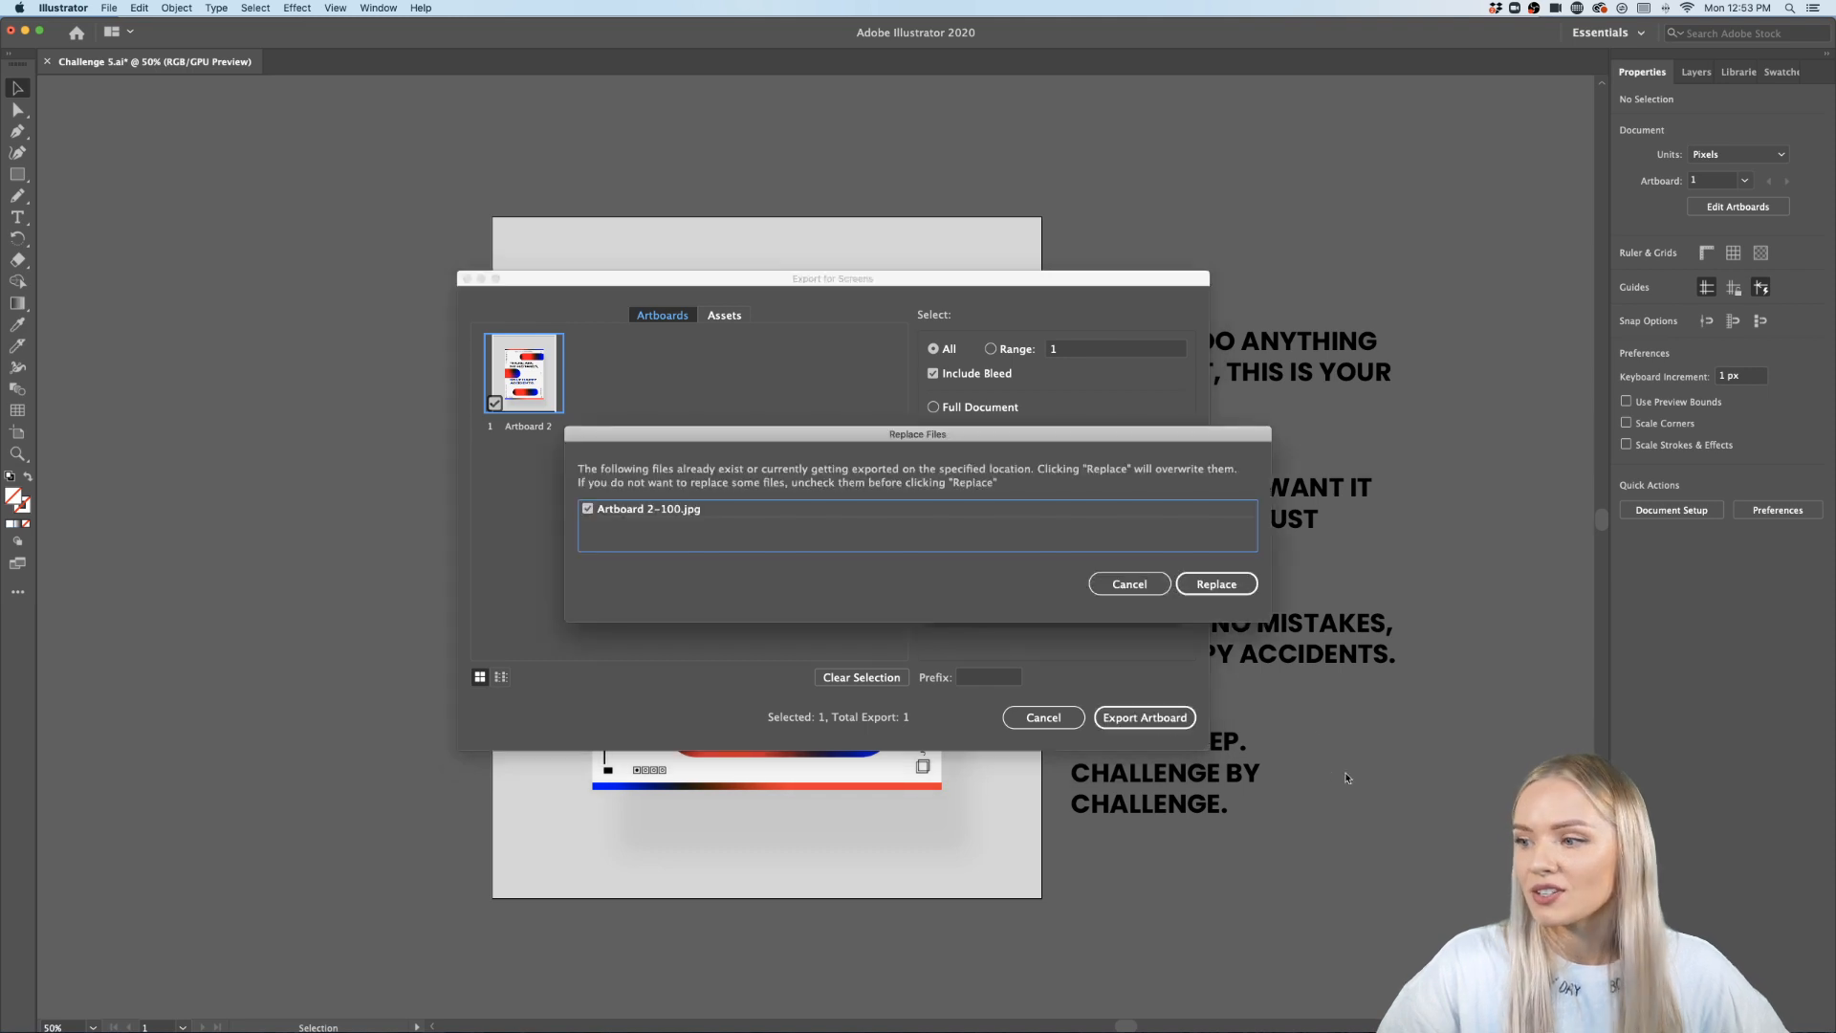
left_click(1216, 583)
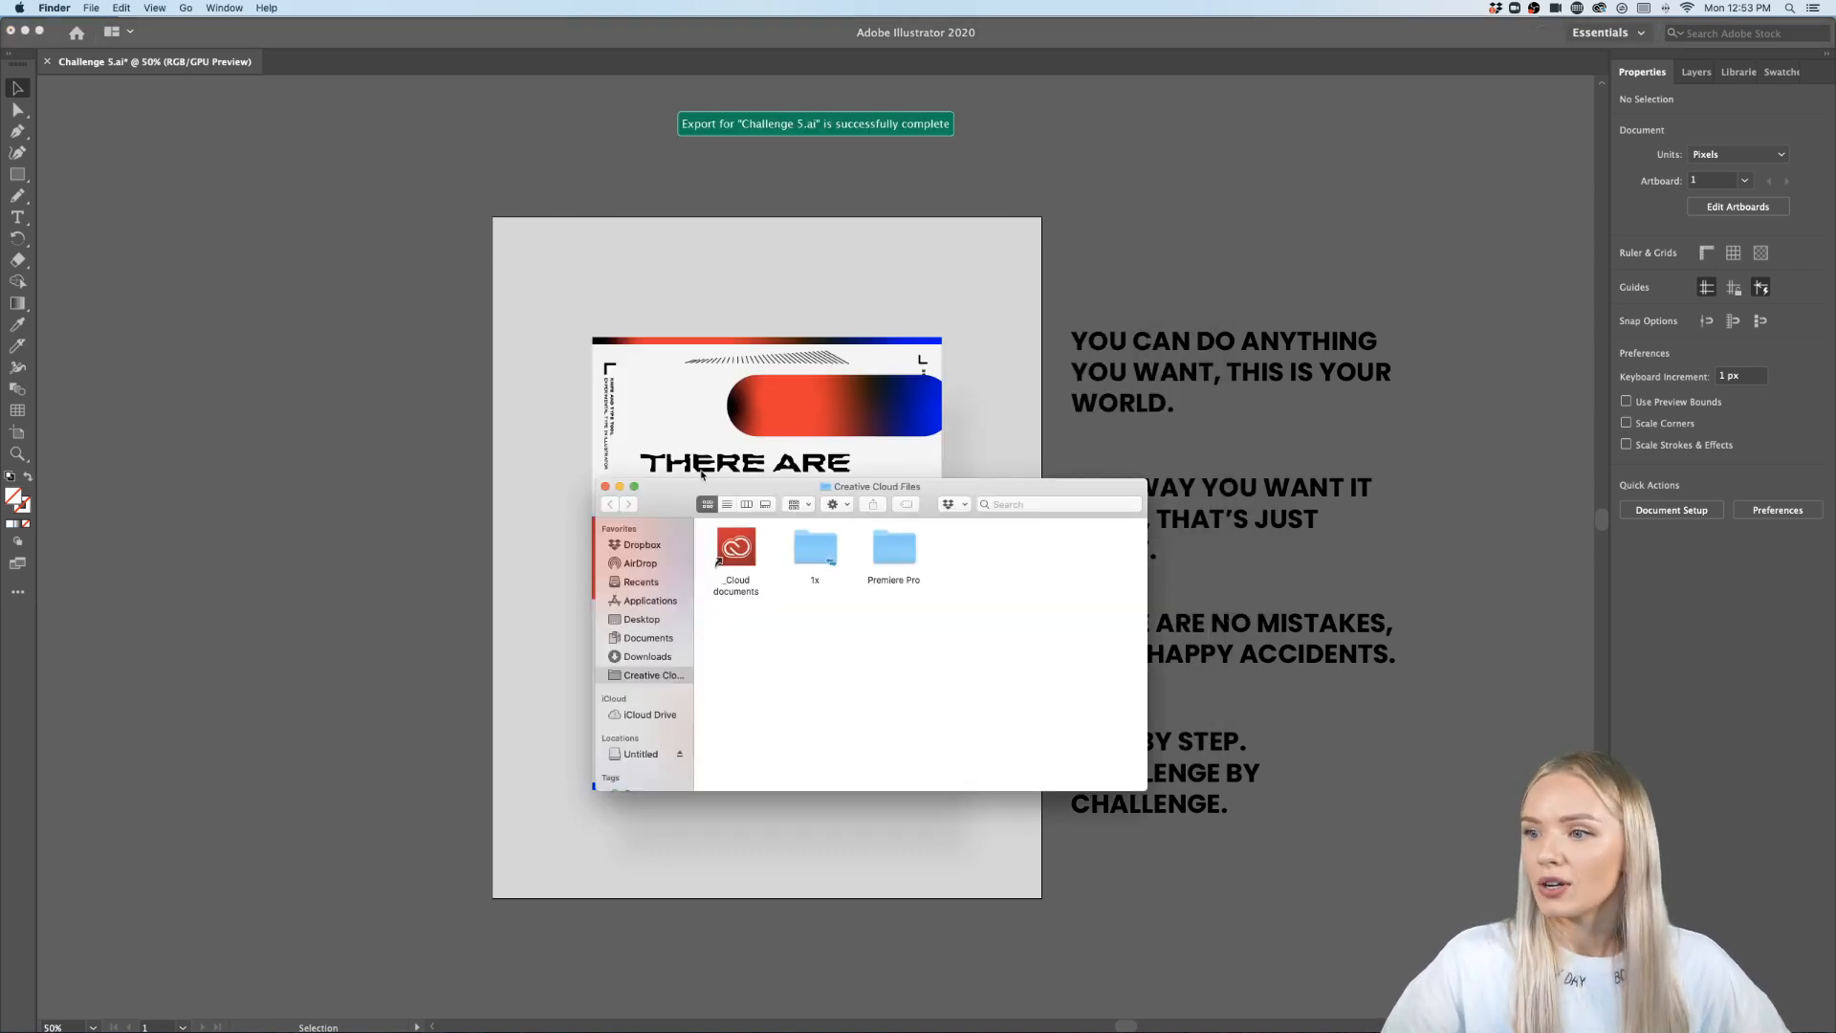
- Open the exported Artboard 2-100.jpg from the 1x folder in Preview
left_click_drag(702, 489, 451, 491)
double_click(563, 547)
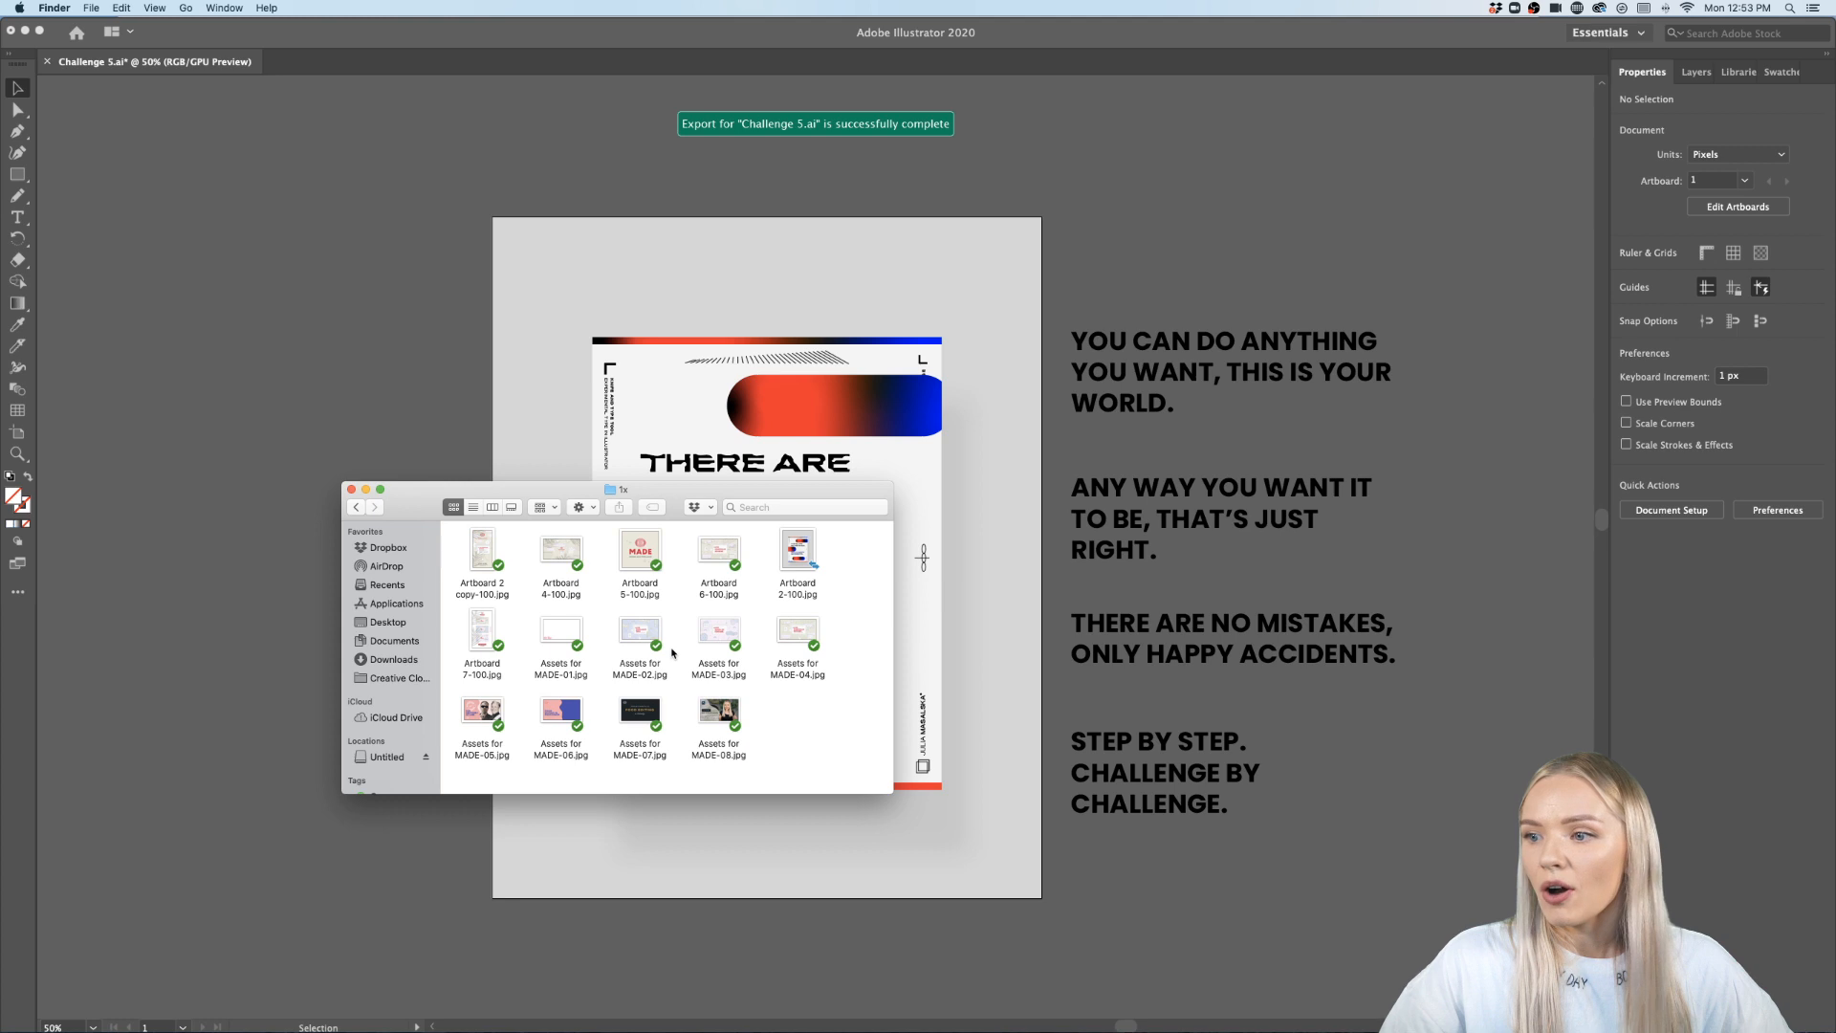
left_click(796, 553)
double_click(797, 555)
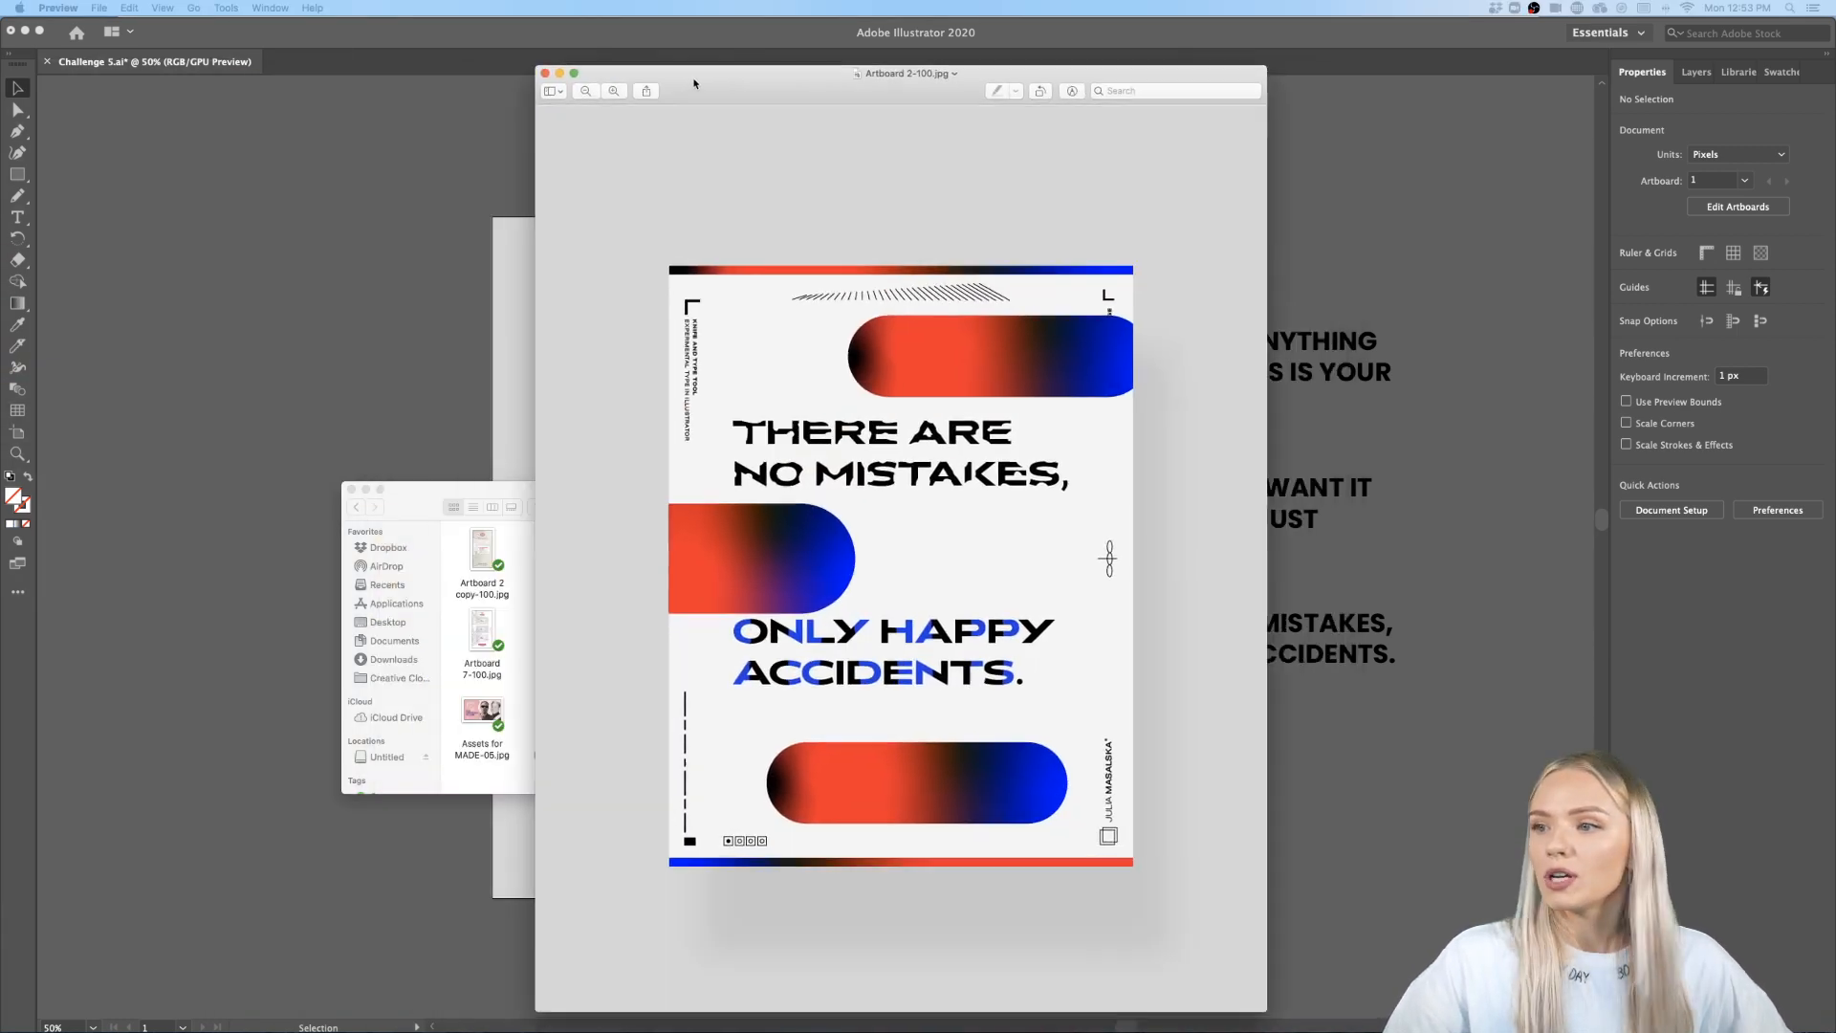
left_click_drag(692, 82, 443, 57)
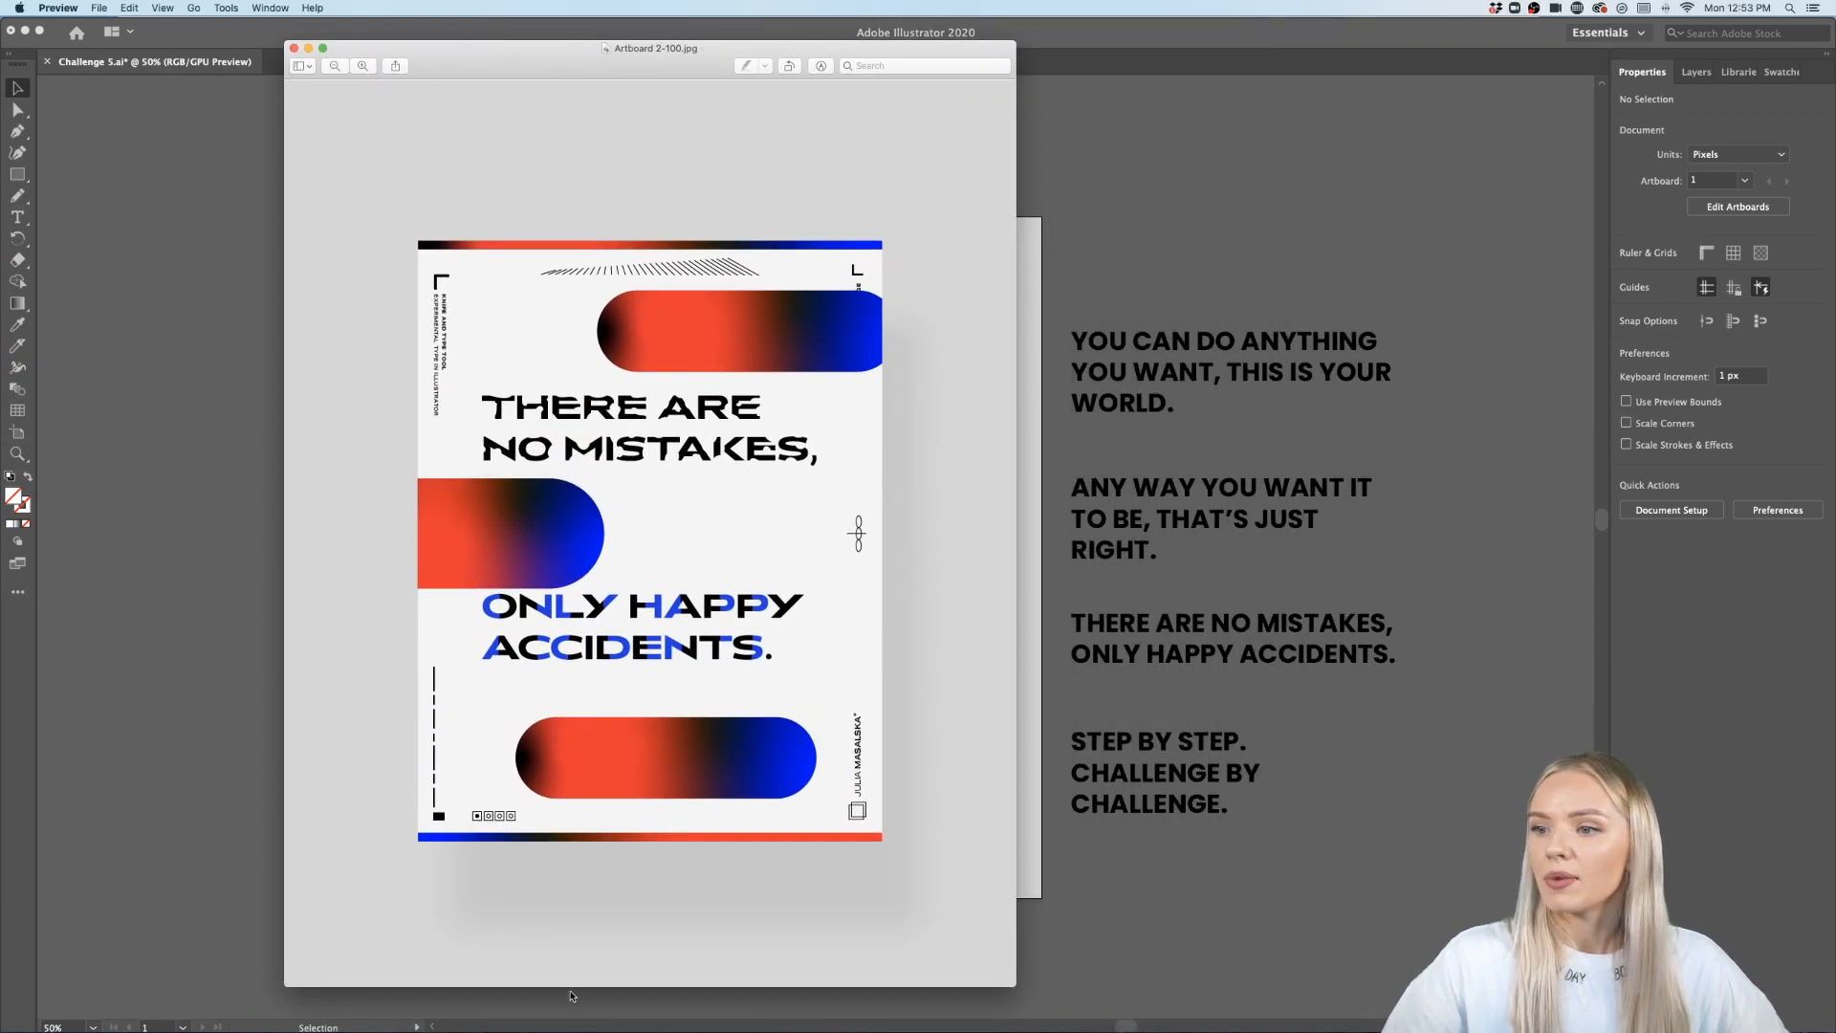
- Switch to Safari and open the challenge channel on Discord
mouse_move(646, 1031)
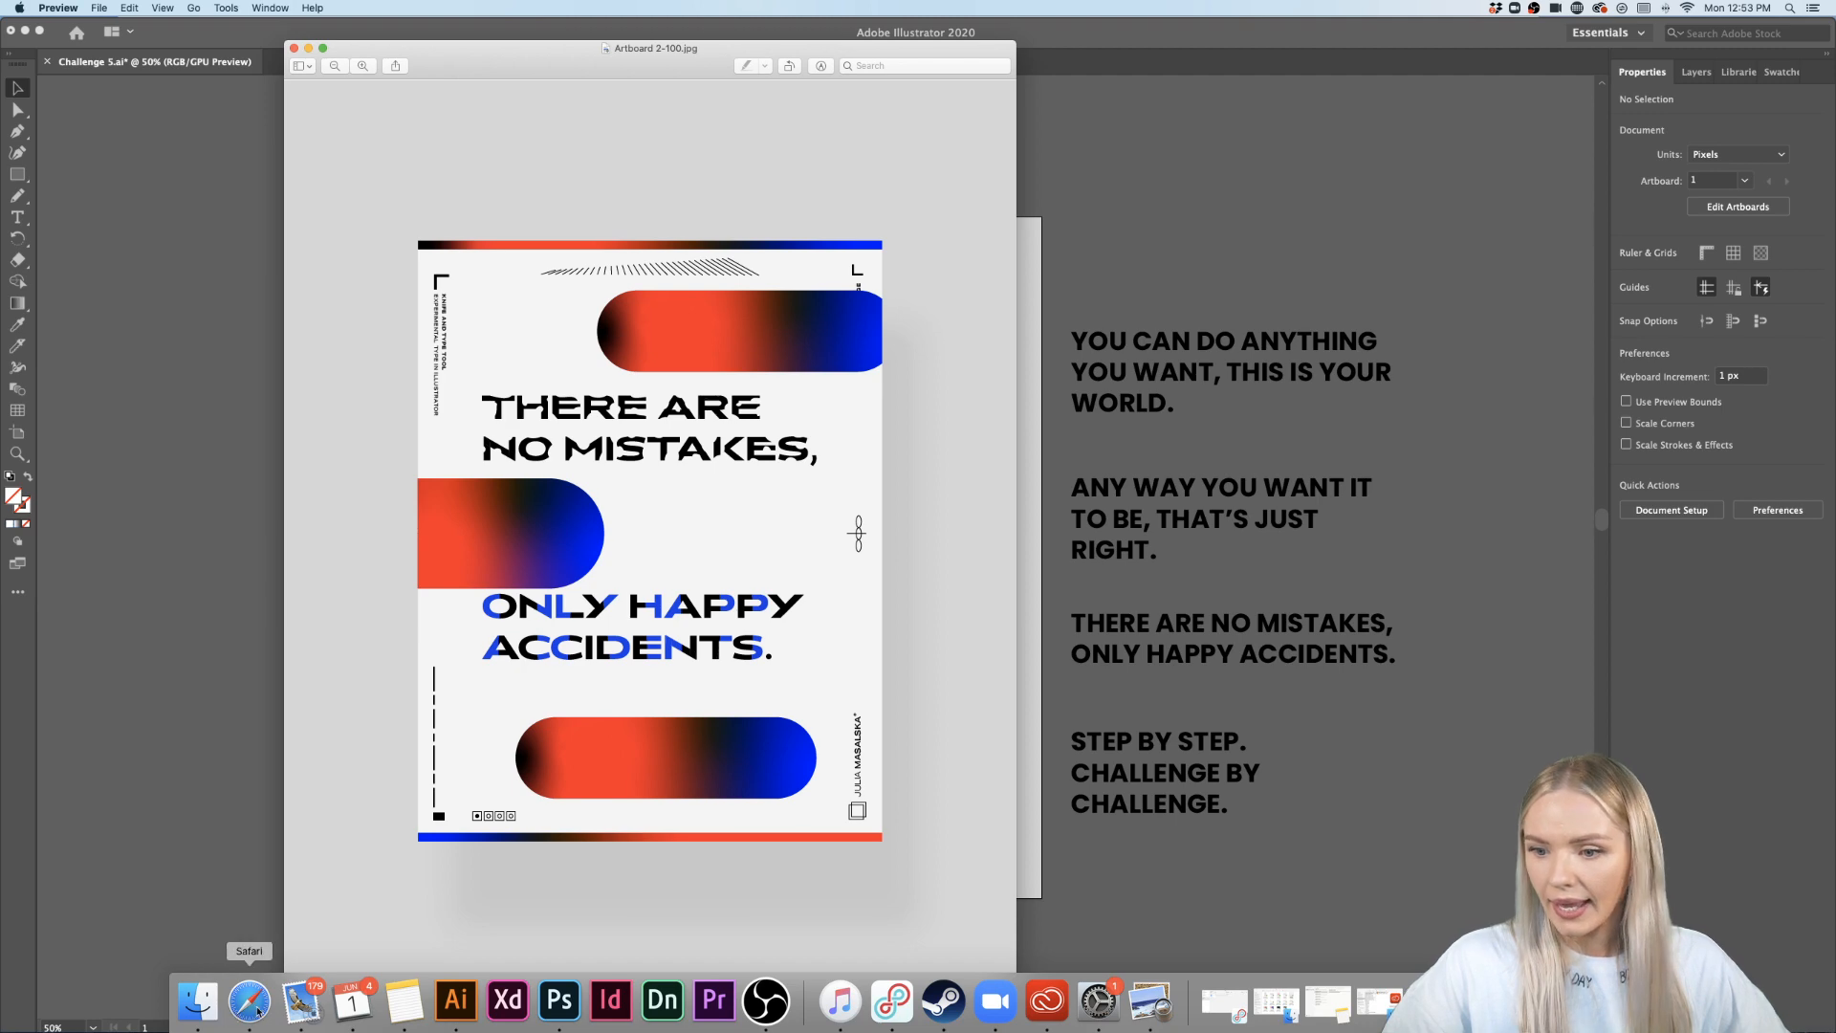
left_click(249, 1001)
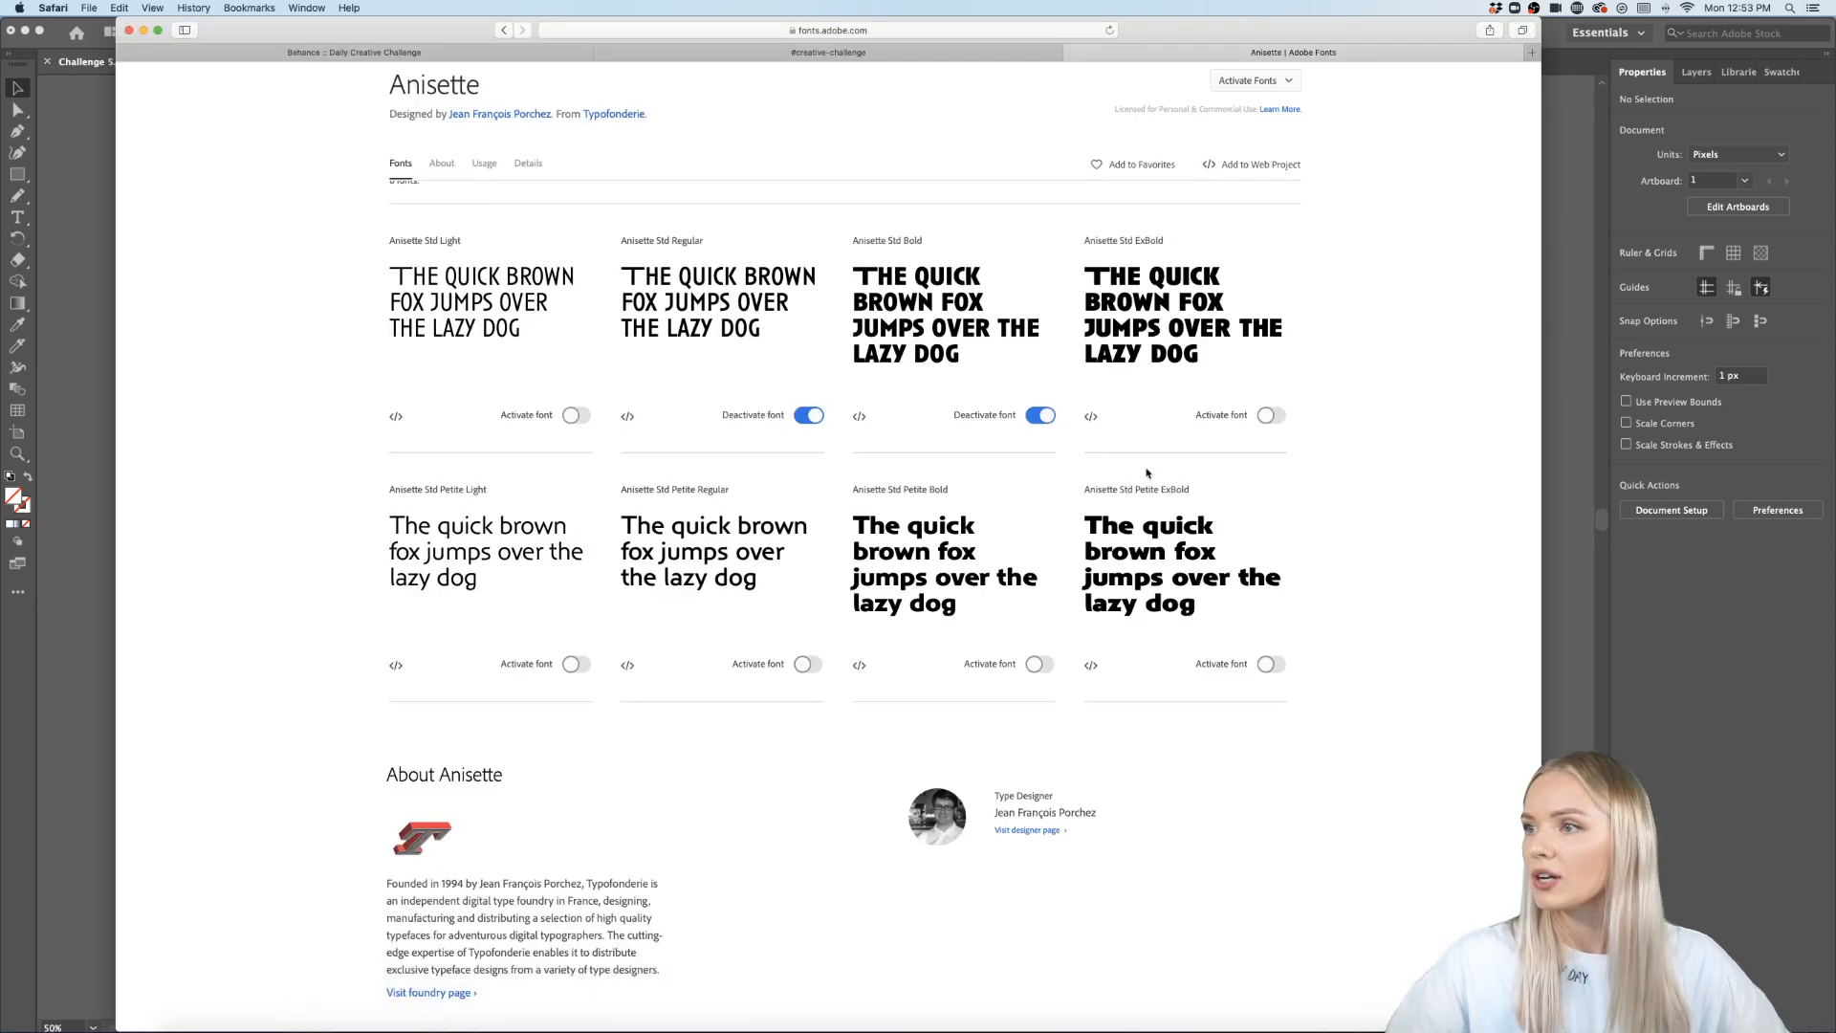
left_click(784, 53)
scroll(787, 485, "up", 4)
scroll(787, 484, "down", 4)
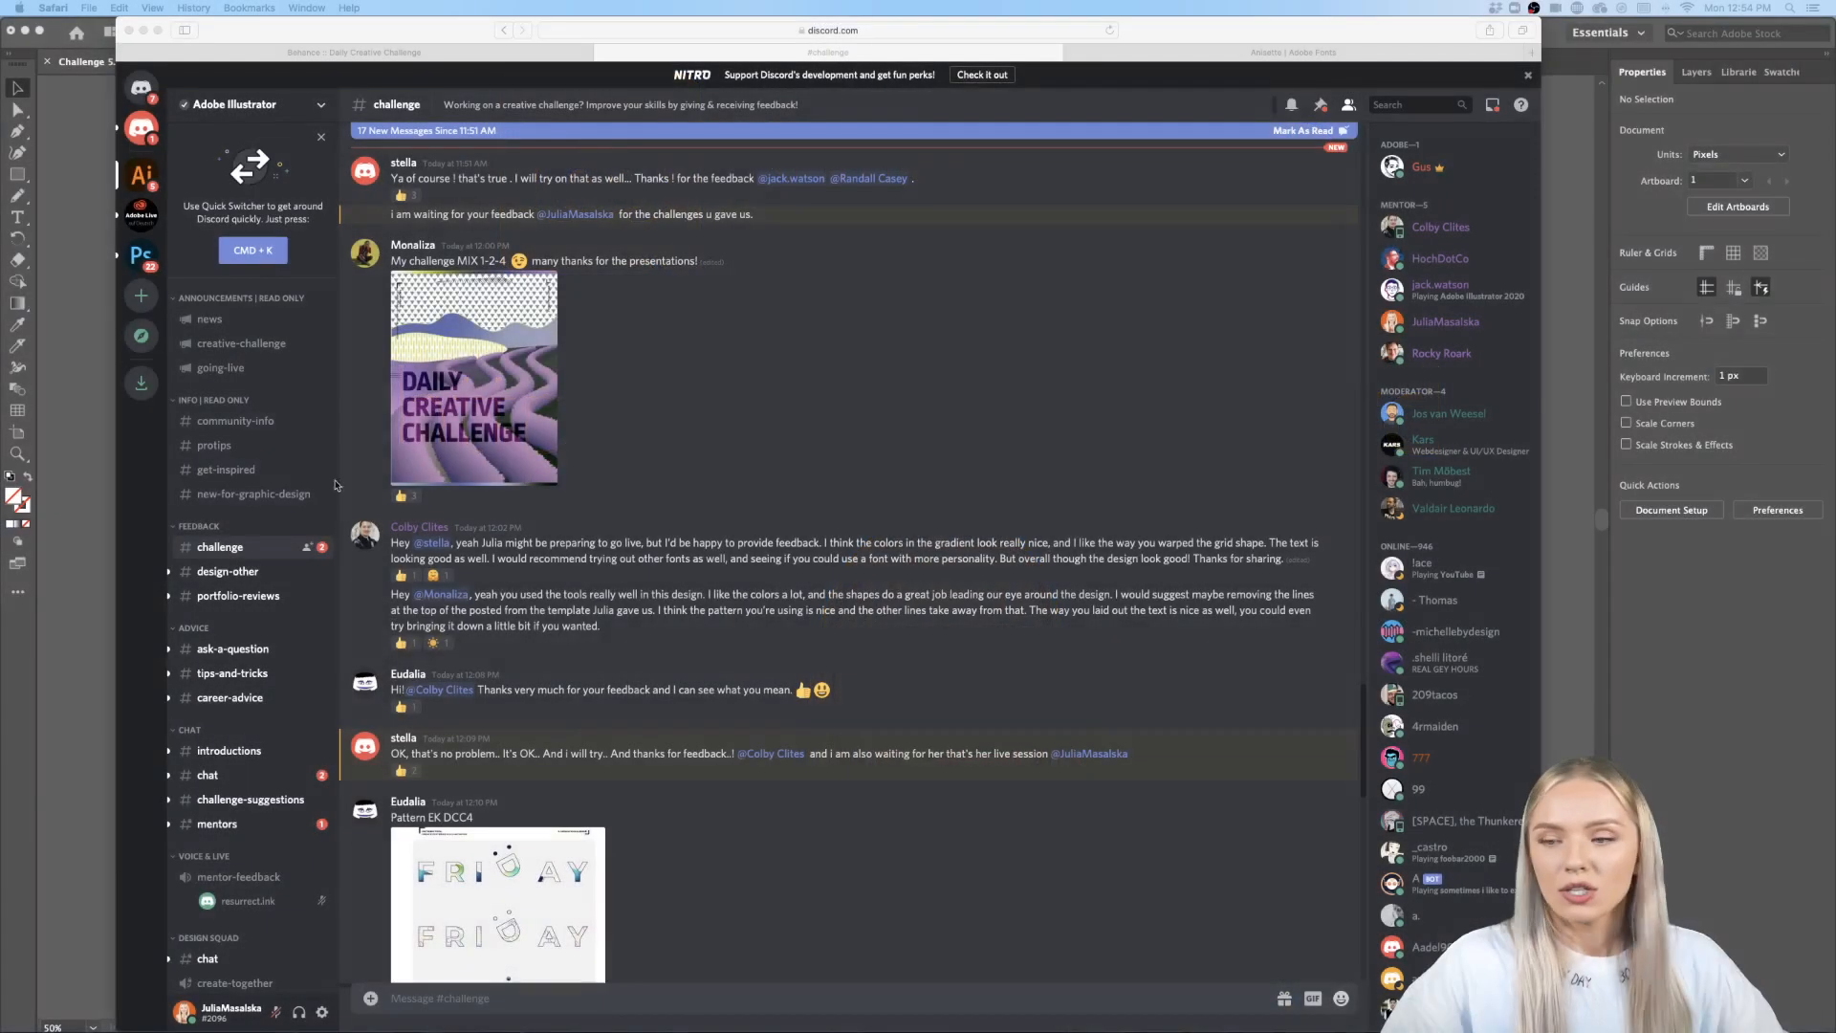
left_click(230, 552)
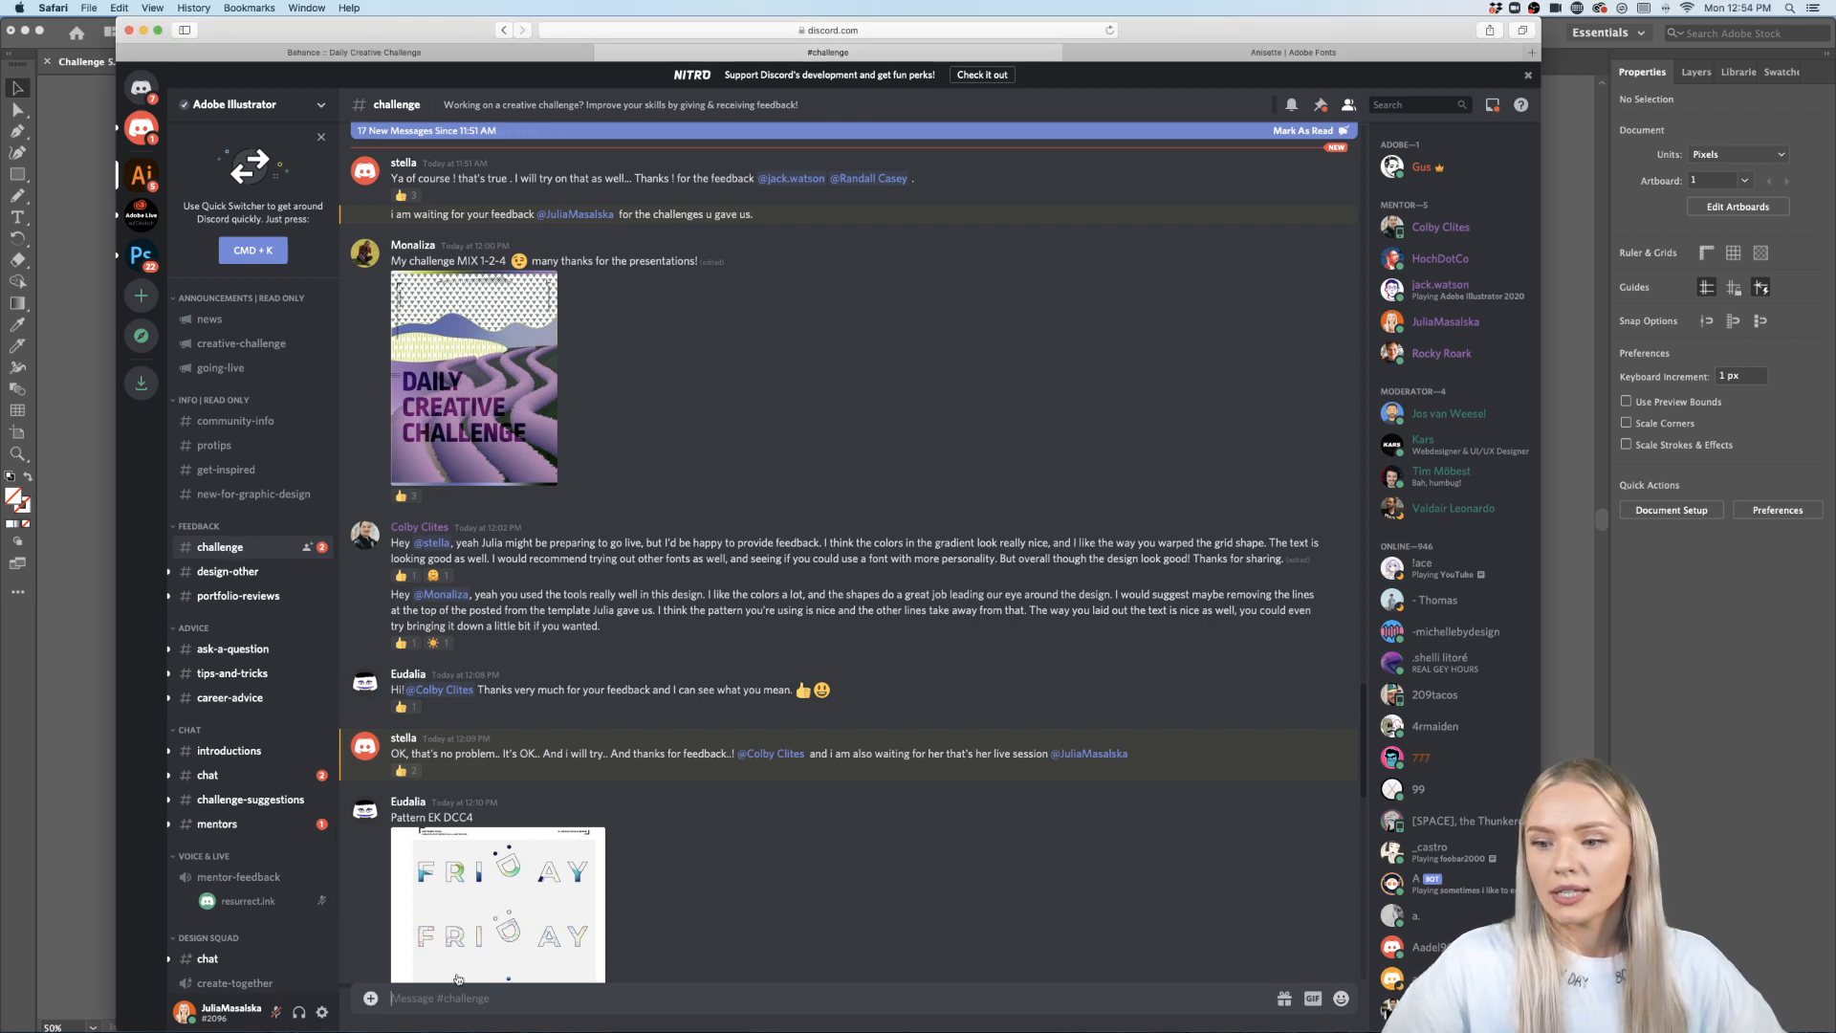
- Attach Artboard 2-100.jpg from the 1x folder and upload it to the channel without a comment
left_click(371, 997)
left_click(729, 112)
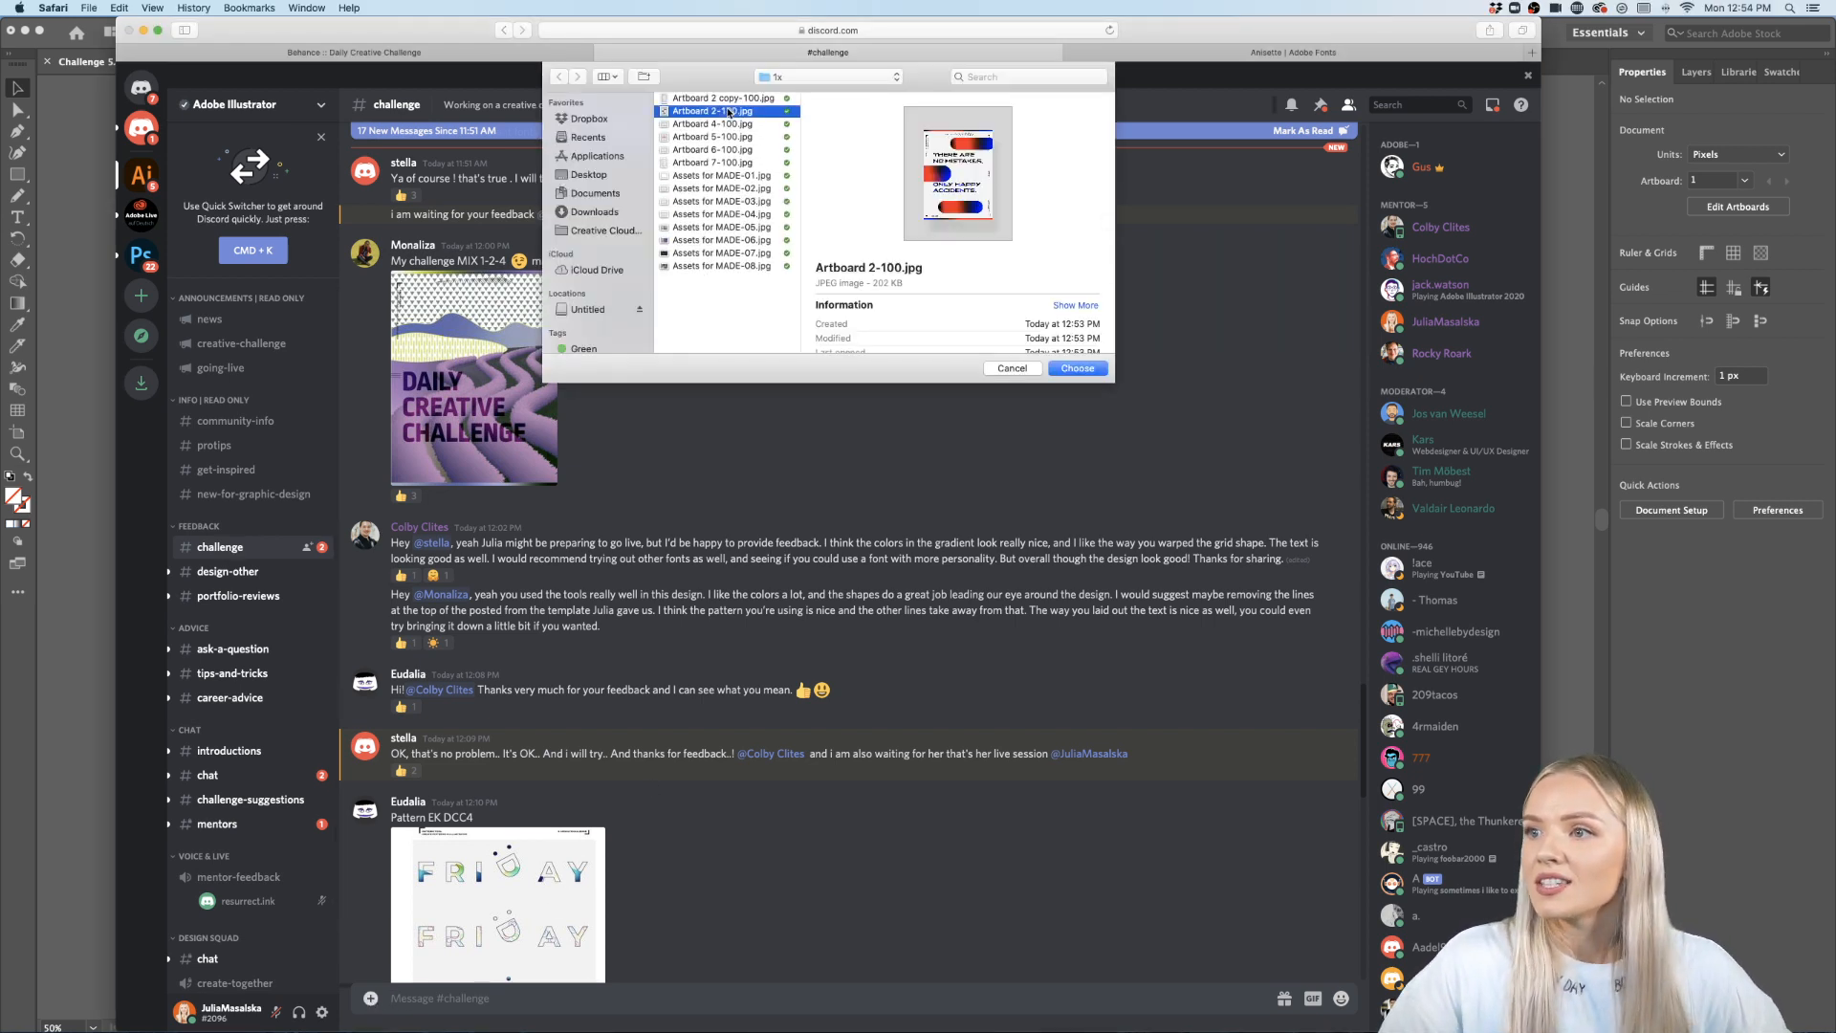
left_click(1077, 370)
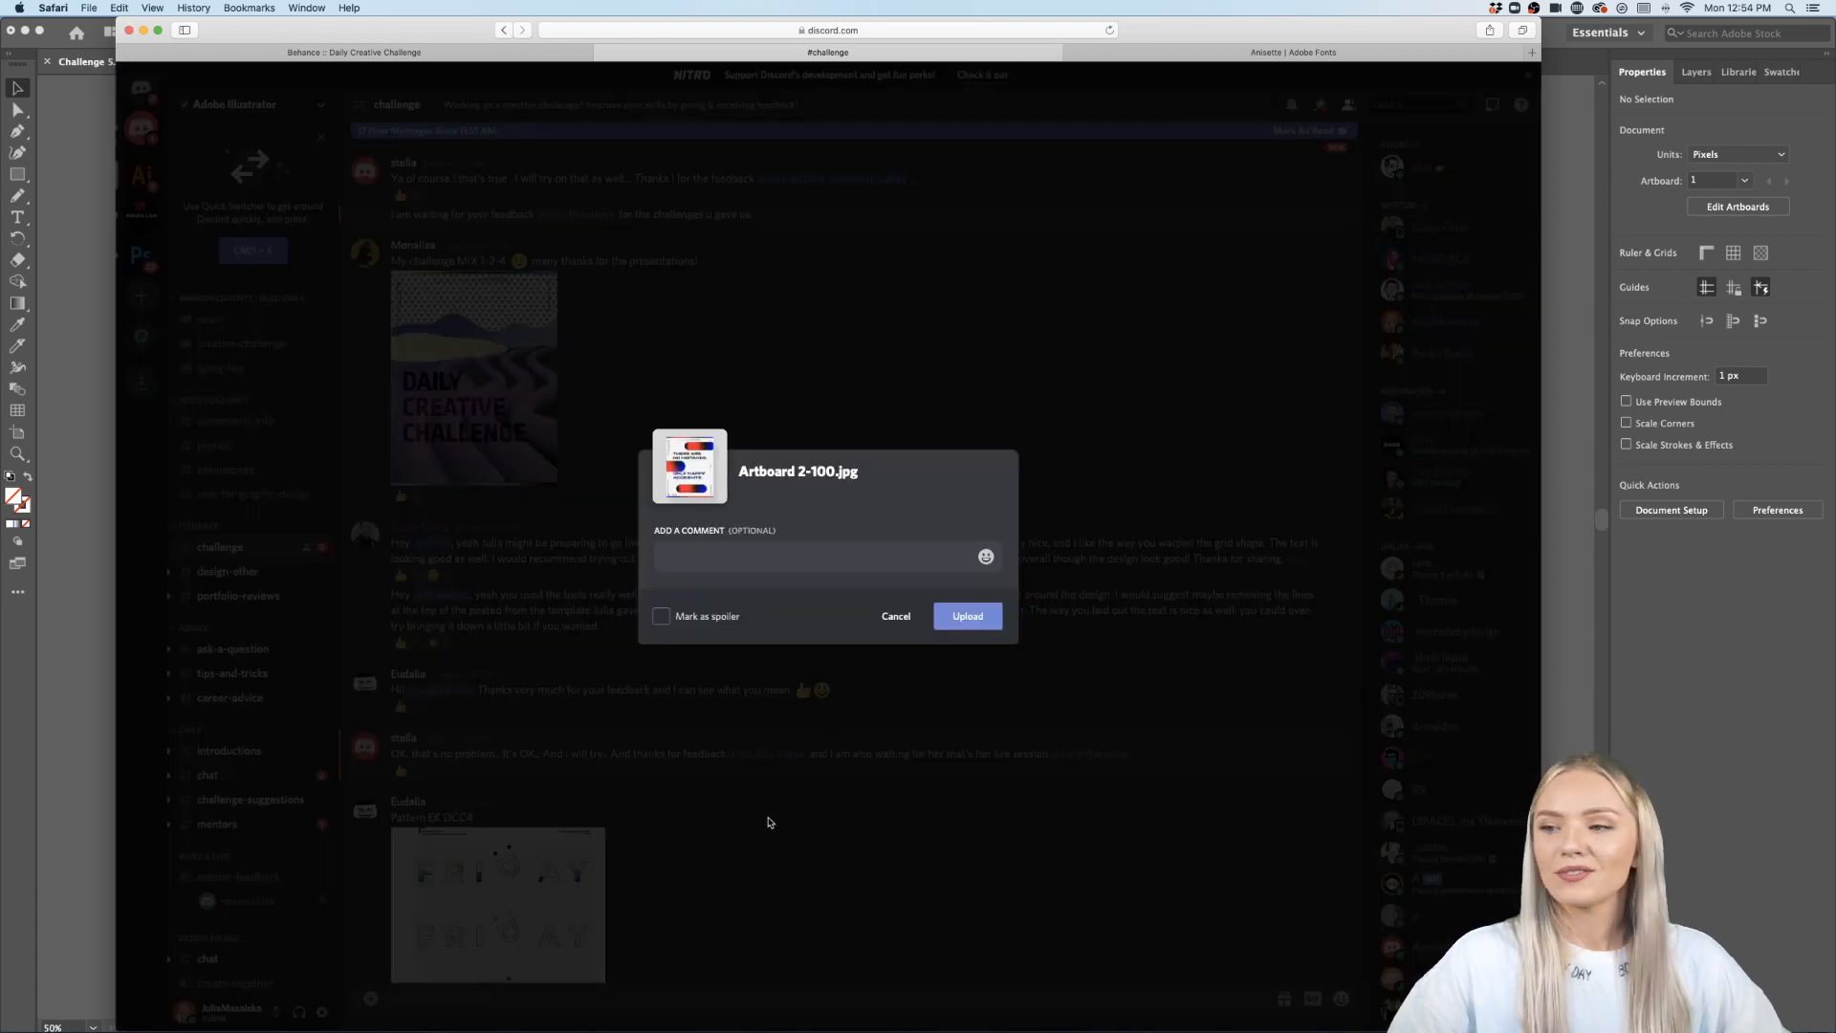
left_click(968, 616)
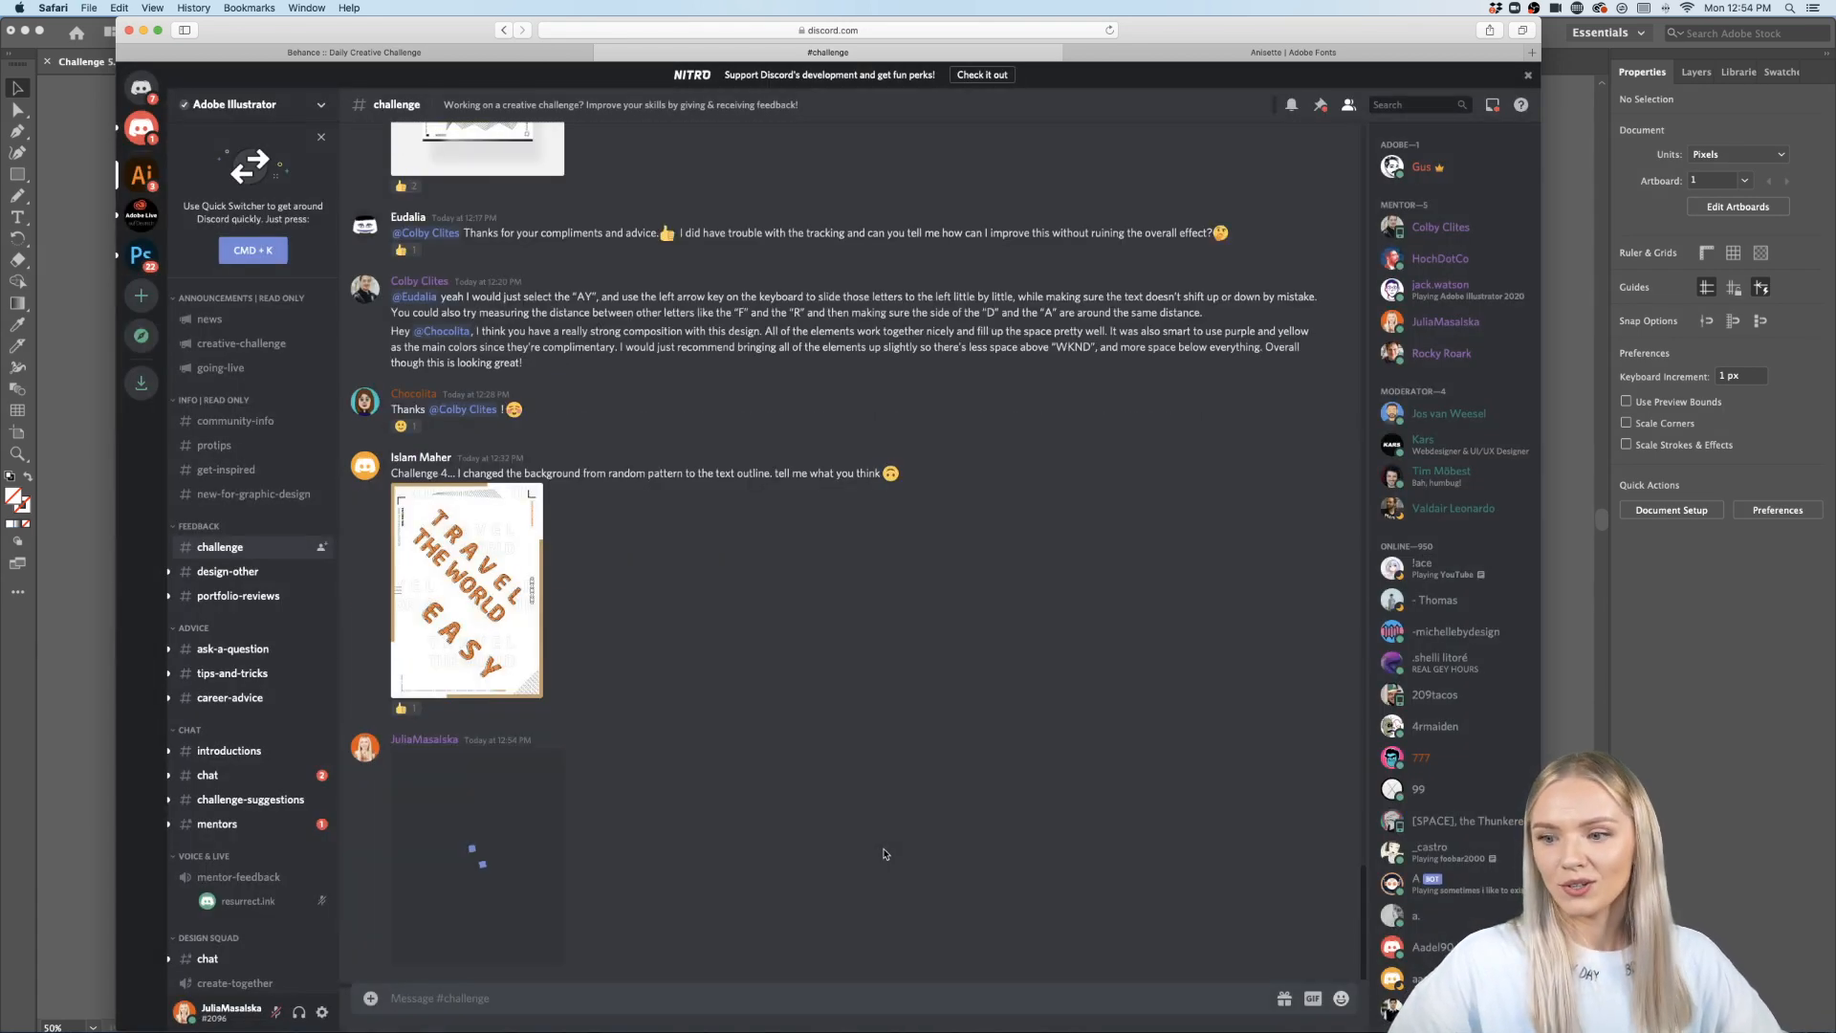
- Open the uploaded poster image enlarged and close the preview
left_click(457, 913)
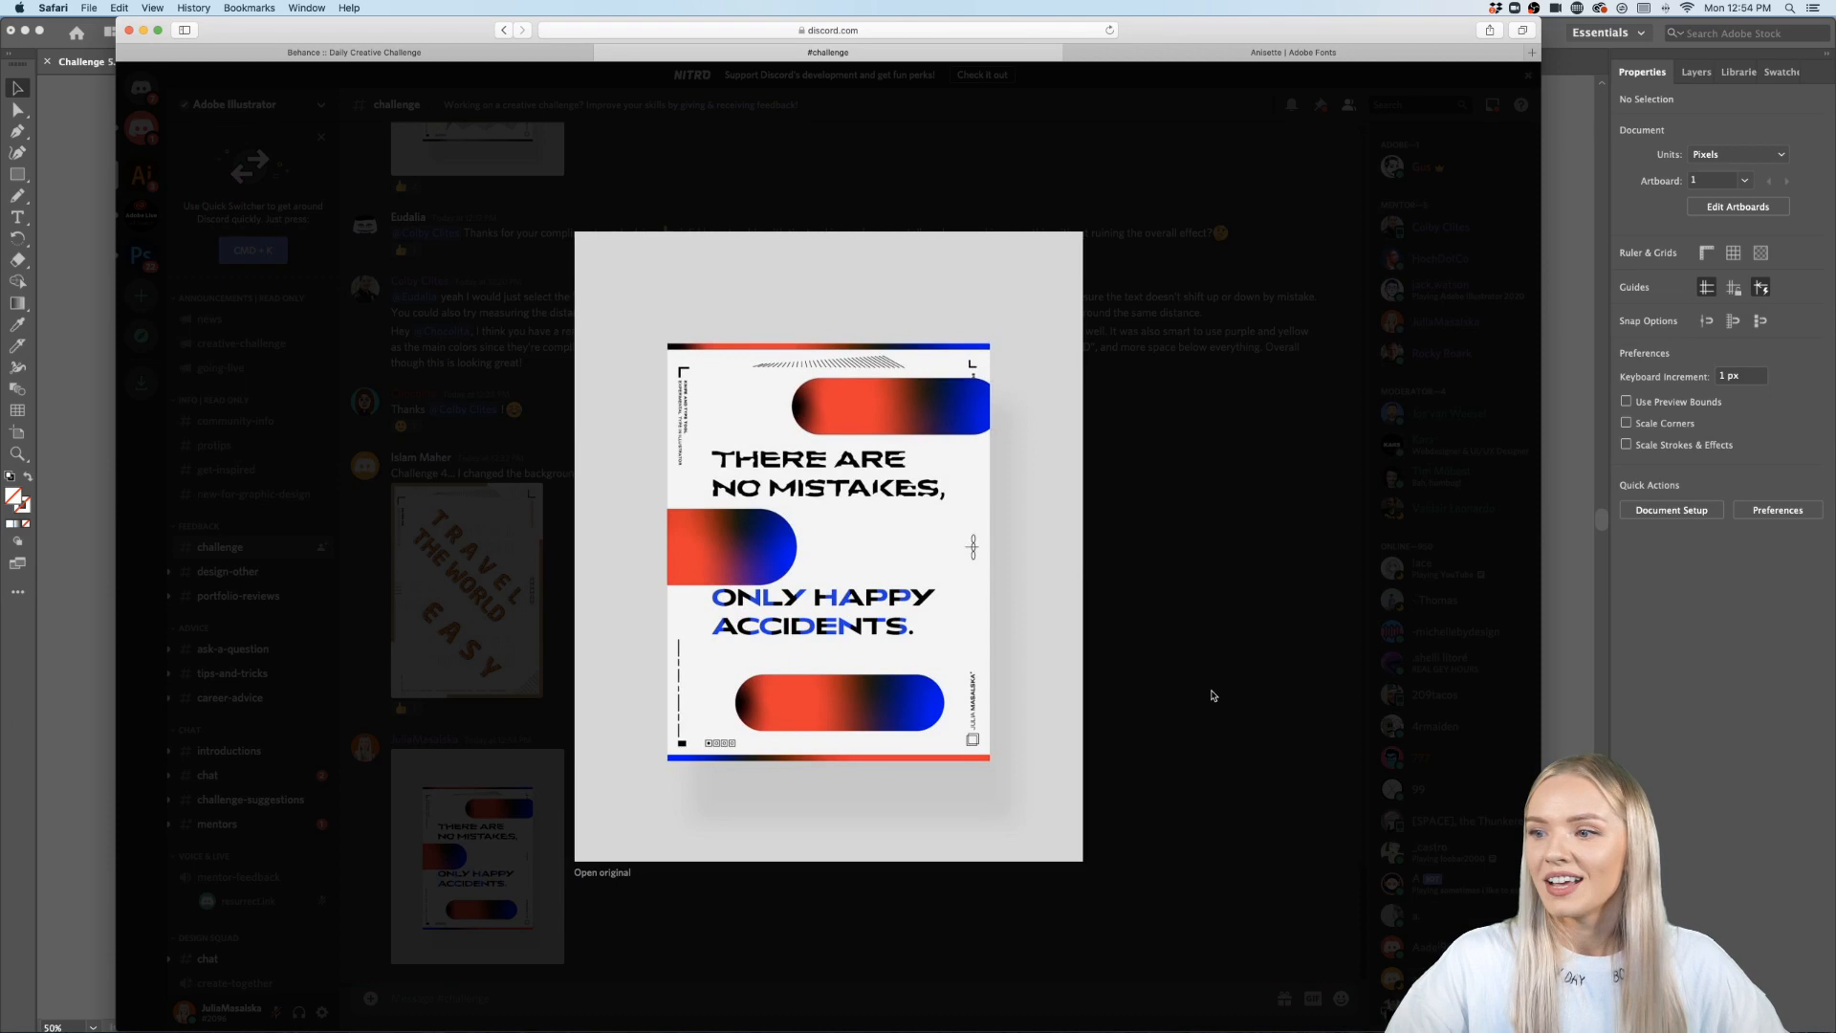
left_click(1208, 693)
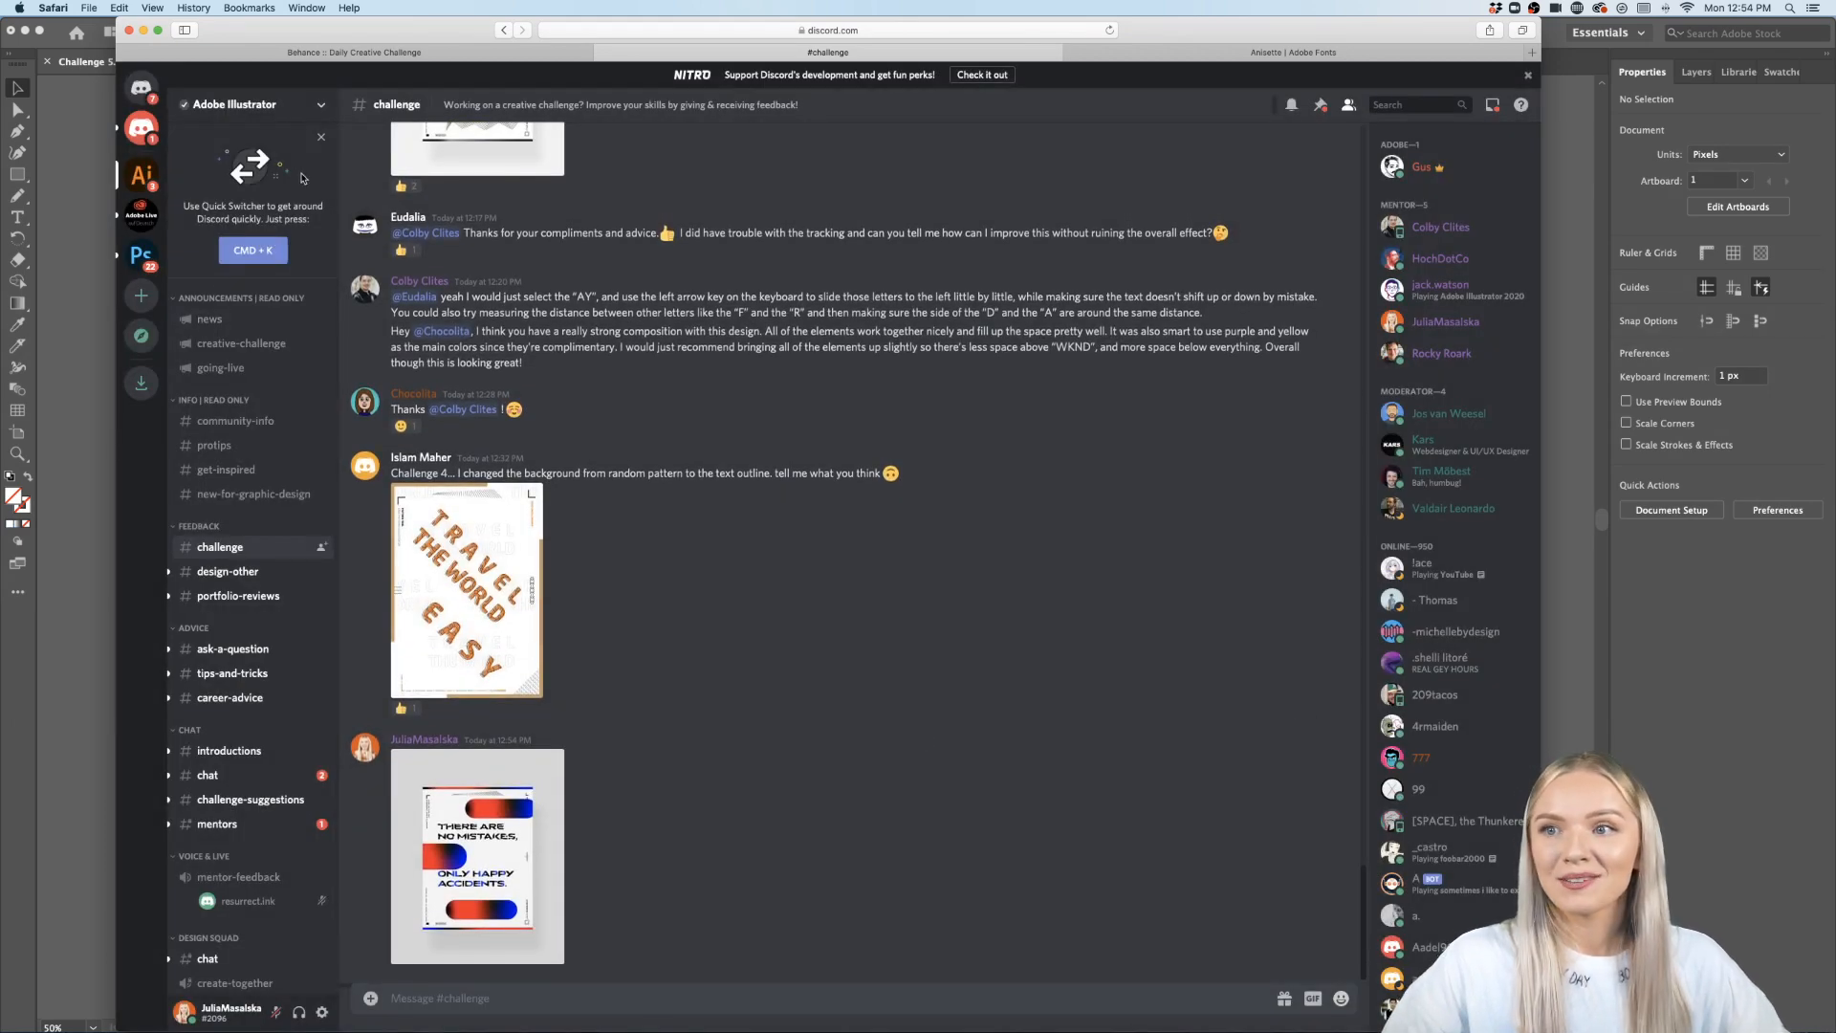